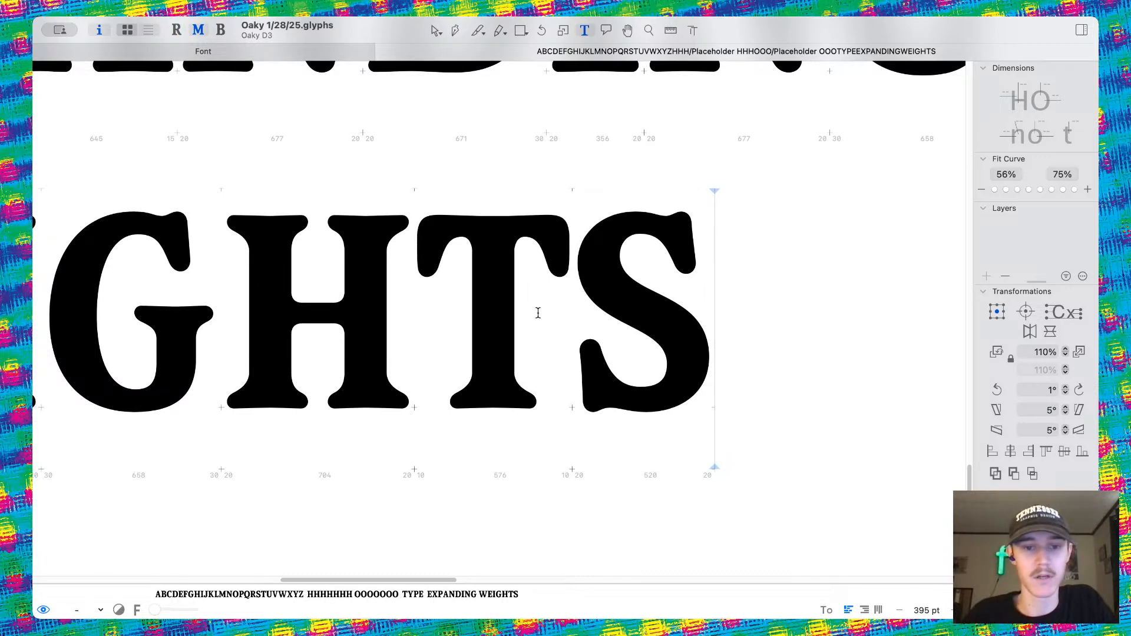
# Compare the letterforms of the word WEIGHTS by switching repeatedly between the Regular, Medium and Bold masters.
pyautogui.press('super+3')
pyautogui.press('super+2')
pyautogui.press('super+1')
pyautogui.press('super+2')
pyautogui.press('super+3')
pyautogui.press('super+2')
pyautogui.press('super+1')
pyautogui.press('super+2')
pyautogui.press('super+3')
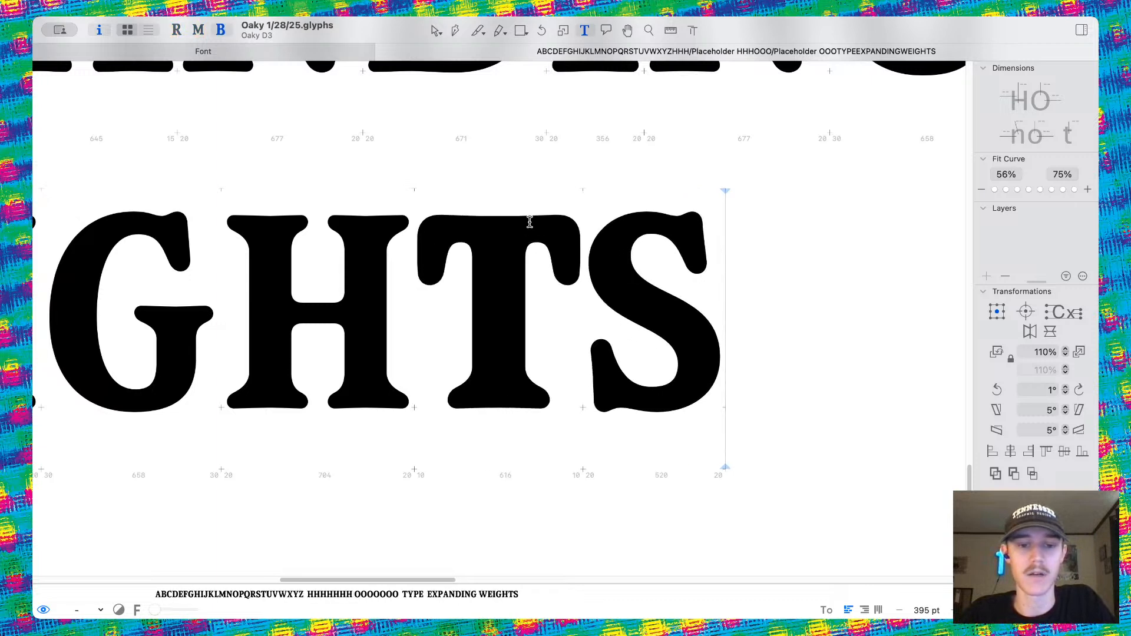
pyautogui.press('super+1')
pyautogui.press('super+2')
pyautogui.press('super+3')
pyautogui.press('super+2')
pyautogui.press('super+3')
pyautogui.press('super+2')
pyautogui.press('super+3')
pyautogui.press('super+2')
pyautogui.press('super+1')
pyautogui.press('super+2')
pyautogui.press('super+3')
pyautogui.press('super+2')
pyautogui.press('super+1')
pyautogui.press('super+2')
pyautogui.press('super+3')
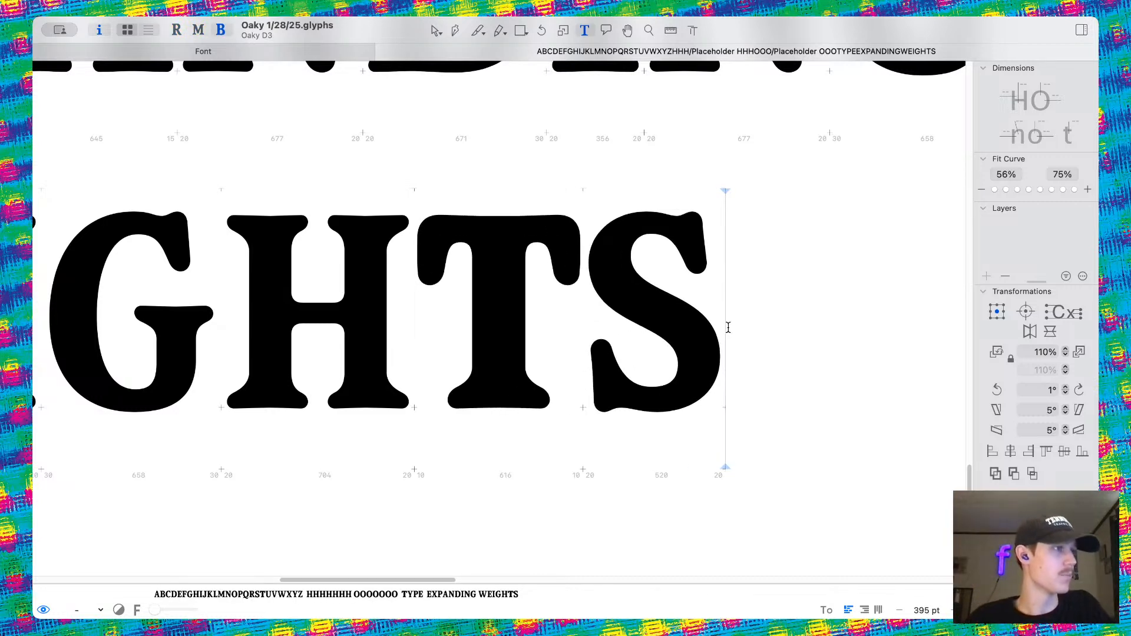
pyautogui.press('super+2')
pyautogui.press('super+1')
pyautogui.press('super+2')
pyautogui.press('super+3')
pyautogui.press('super+2')
pyautogui.press('super+1')
pyautogui.press('super+2')
pyautogui.press('super+1')
# Examine the Regular master across the whole sample text, from EXPANDING WEIGHTS to the alphabet and the H and O rows.
pyautogui.scroll(-10, 521, 263)
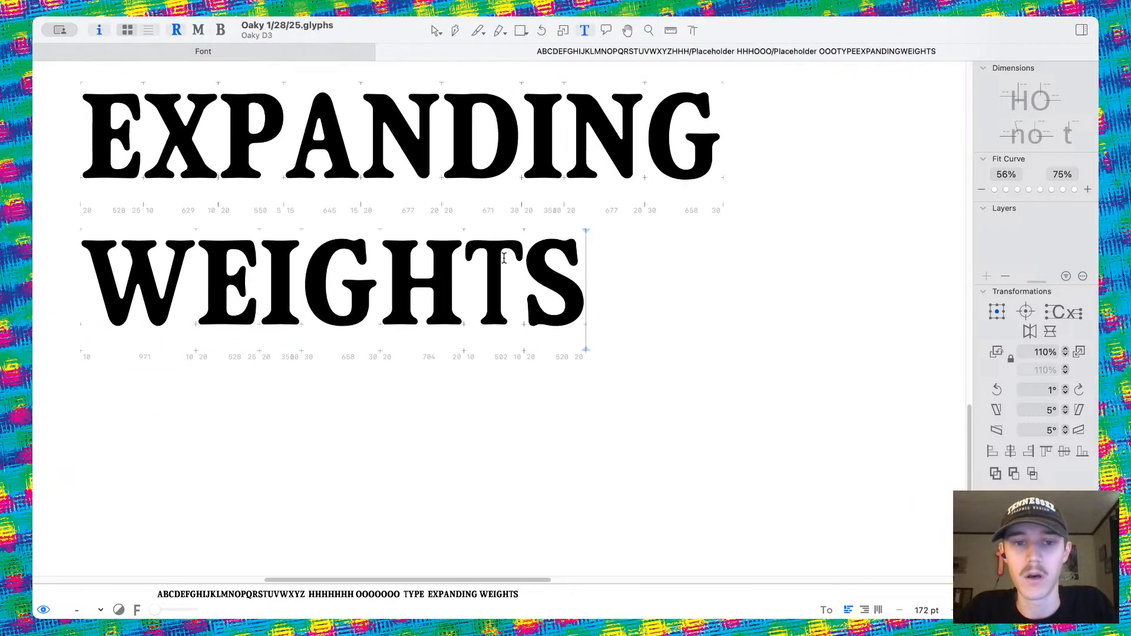
pyautogui.scroll(4, 509, 235)
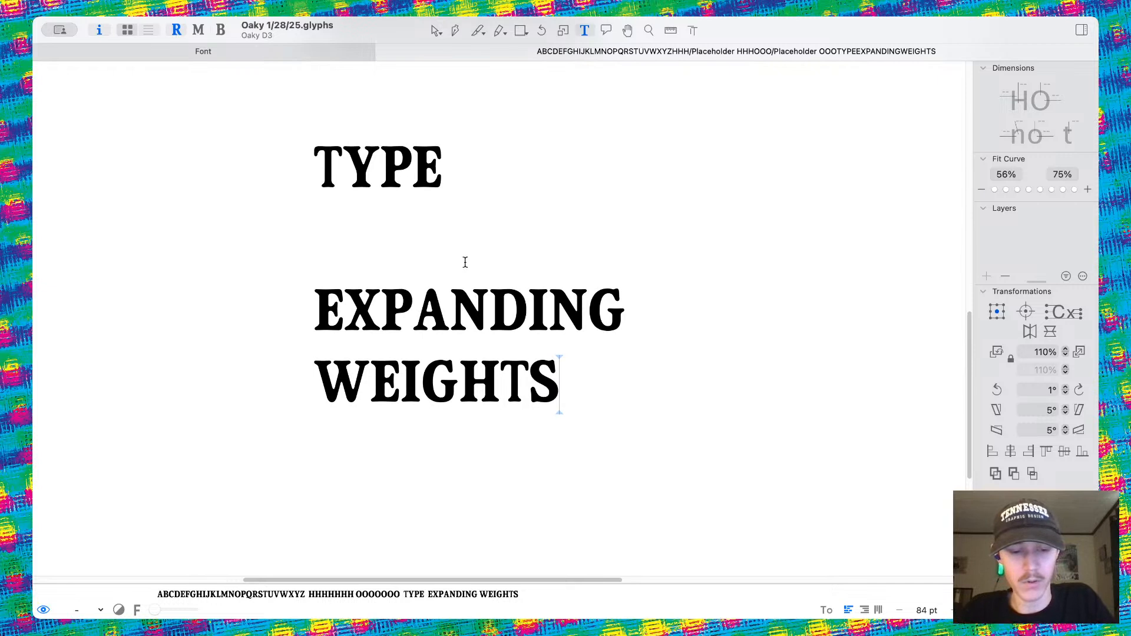
pyautogui.scroll(2, 480, 303)
pyautogui.scroll(-1, 479, 302)
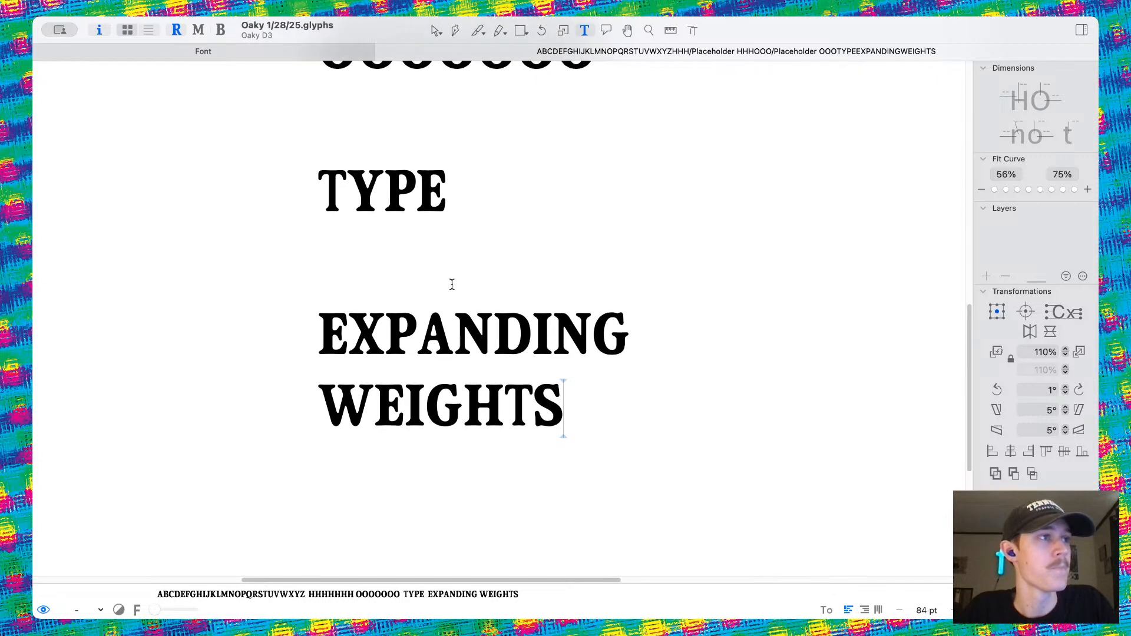
pyautogui.press('super+Tab')
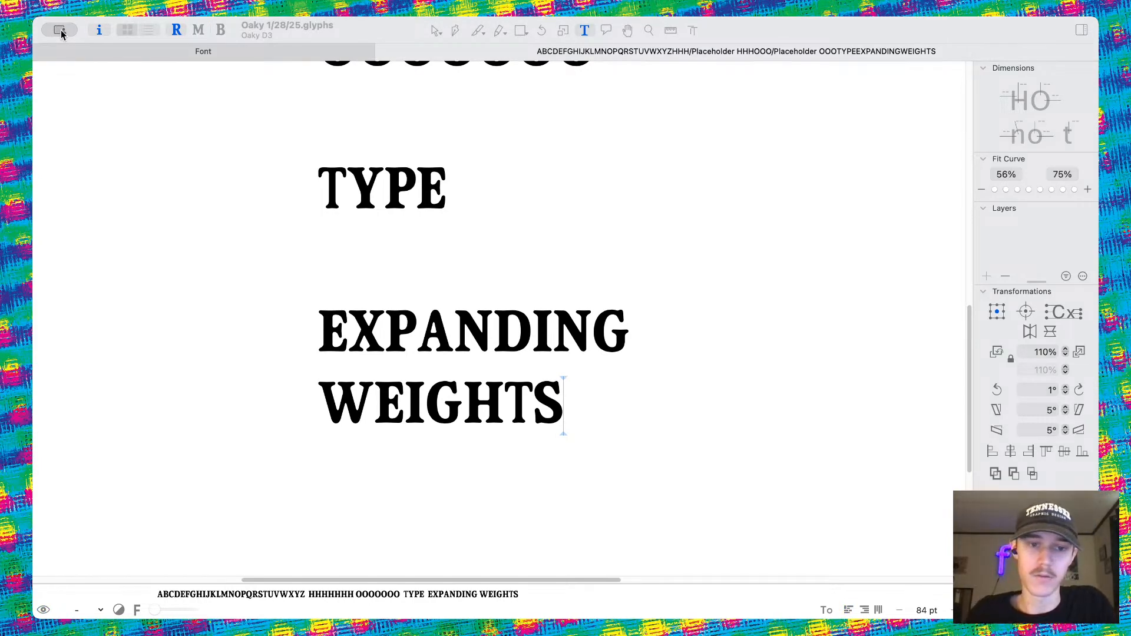
pyautogui.scroll(10, 591, 351)
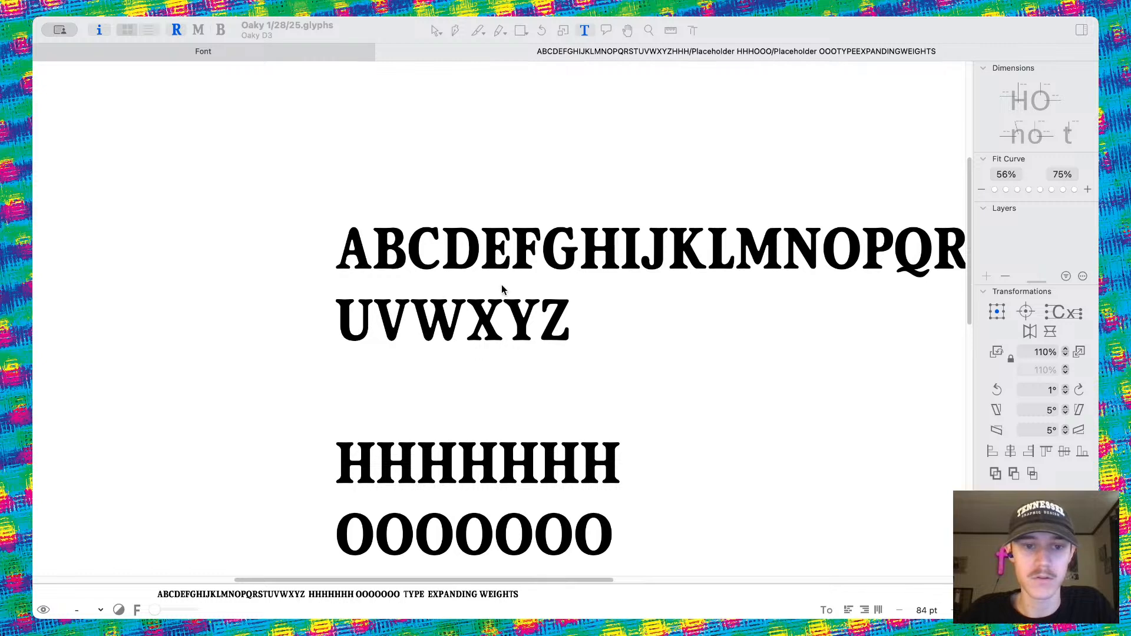
pyautogui.click(592, 260)
pyautogui.hscroll(4, 589, 258)
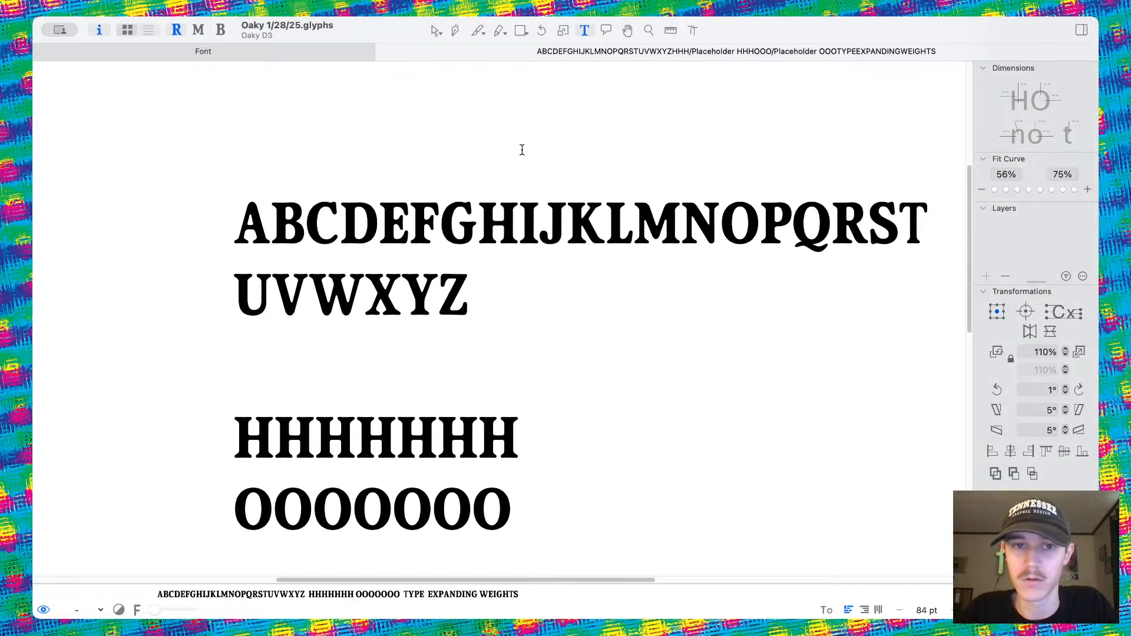
pyautogui.click(436, 30)
pyautogui.scroll(-10, 501, 345)
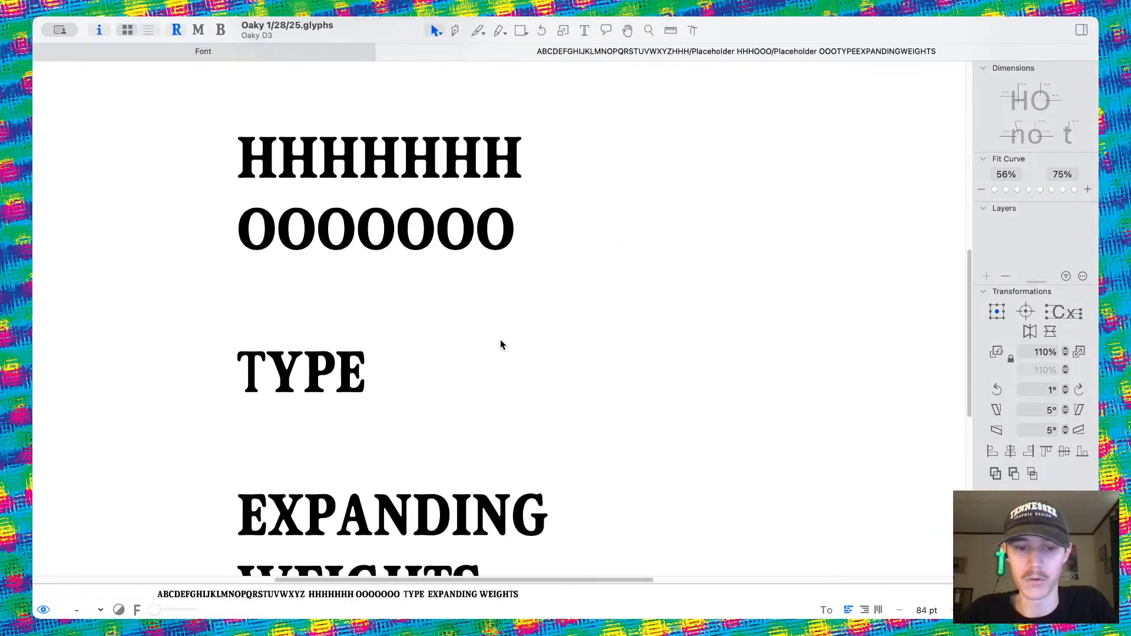
# Switch to the Bold master and insert a T between the G and H of the alphabet line.
pyautogui.press('super+3')
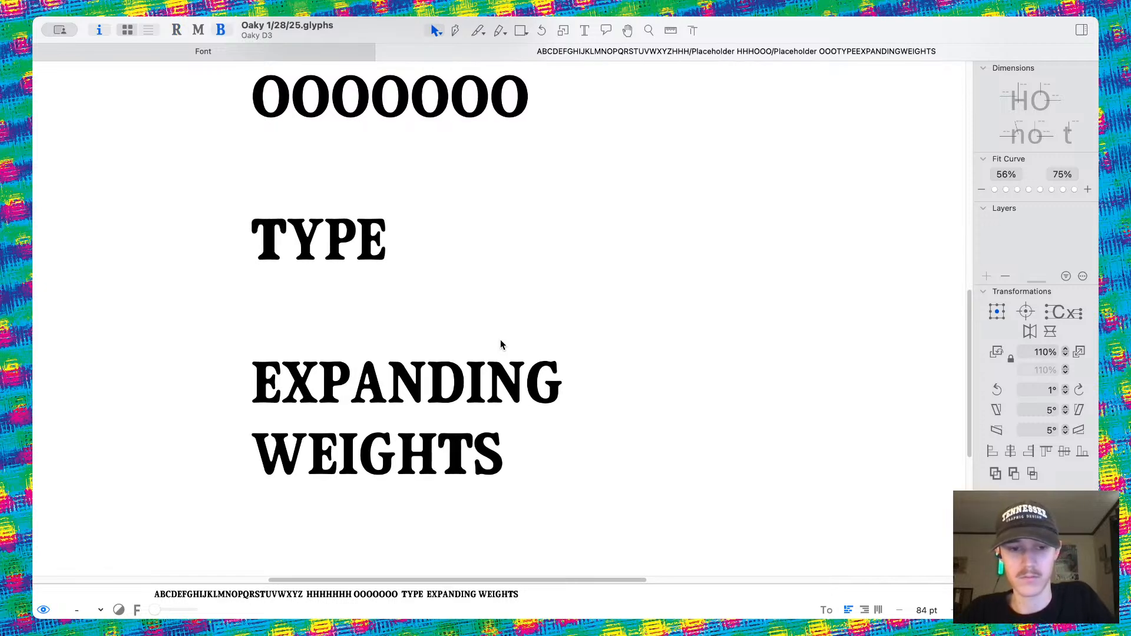
pyautogui.scroll(3, 506, 321)
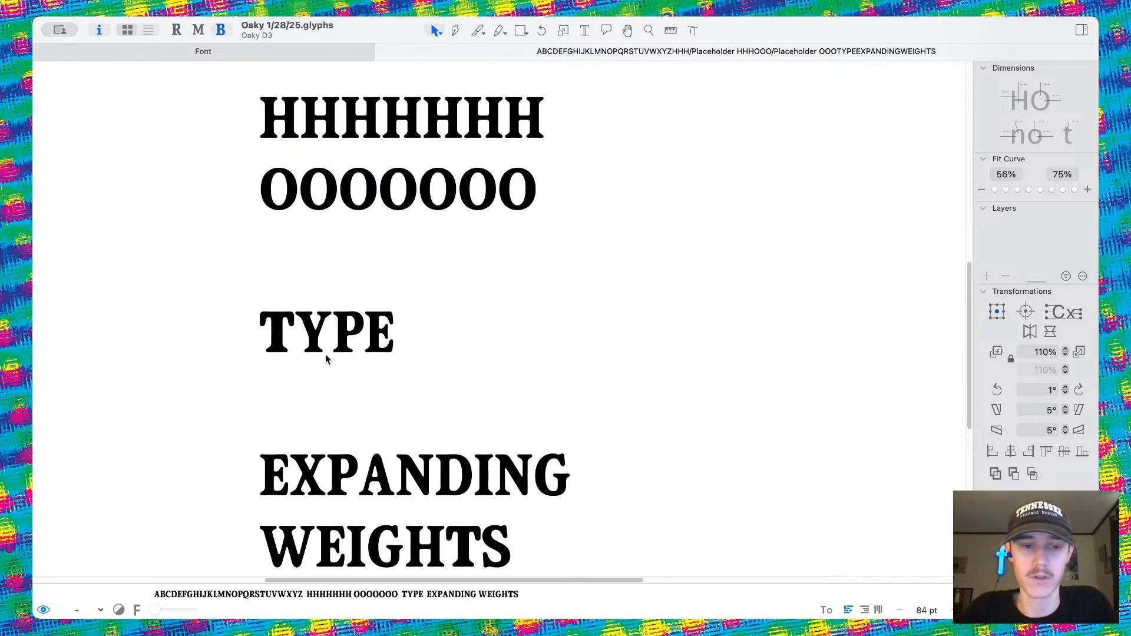
pyautogui.scroll(9, 283, 359)
pyautogui.scroll(5, 539, 195)
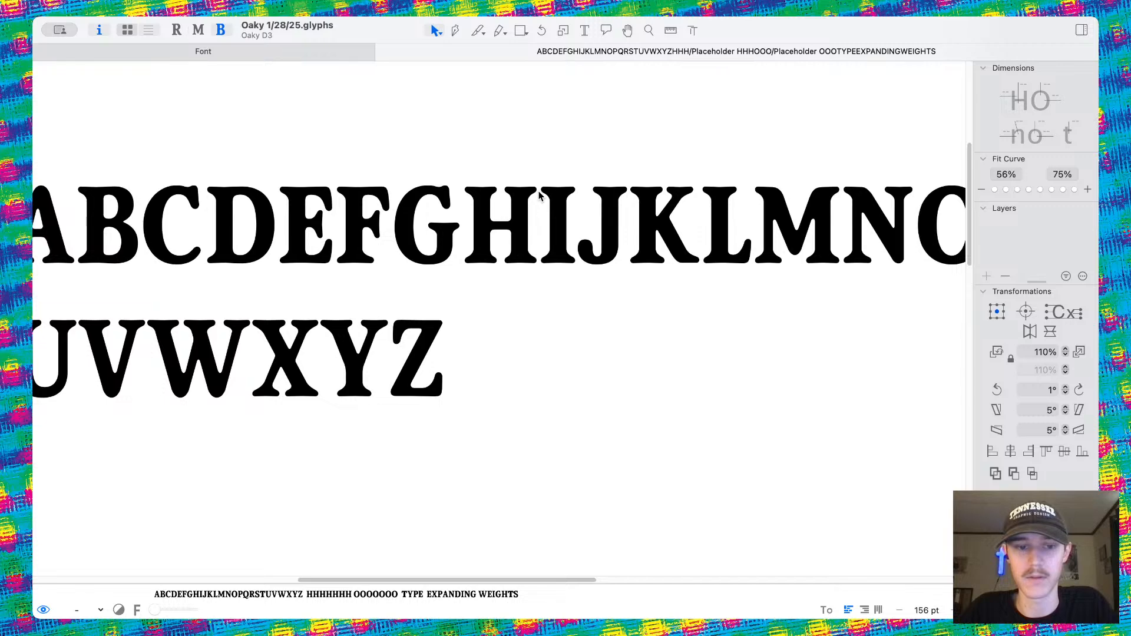
pyautogui.hscroll(5, 539, 195)
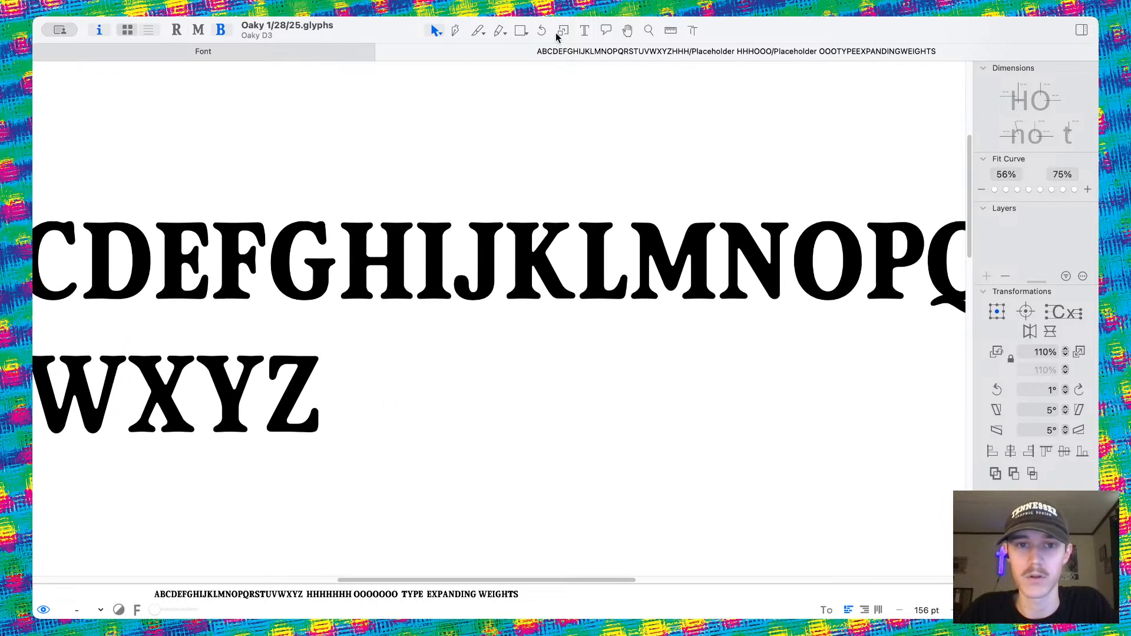
pyautogui.click(584, 30)
pyautogui.scroll(5, 354, 253)
pyautogui.click(346, 250)
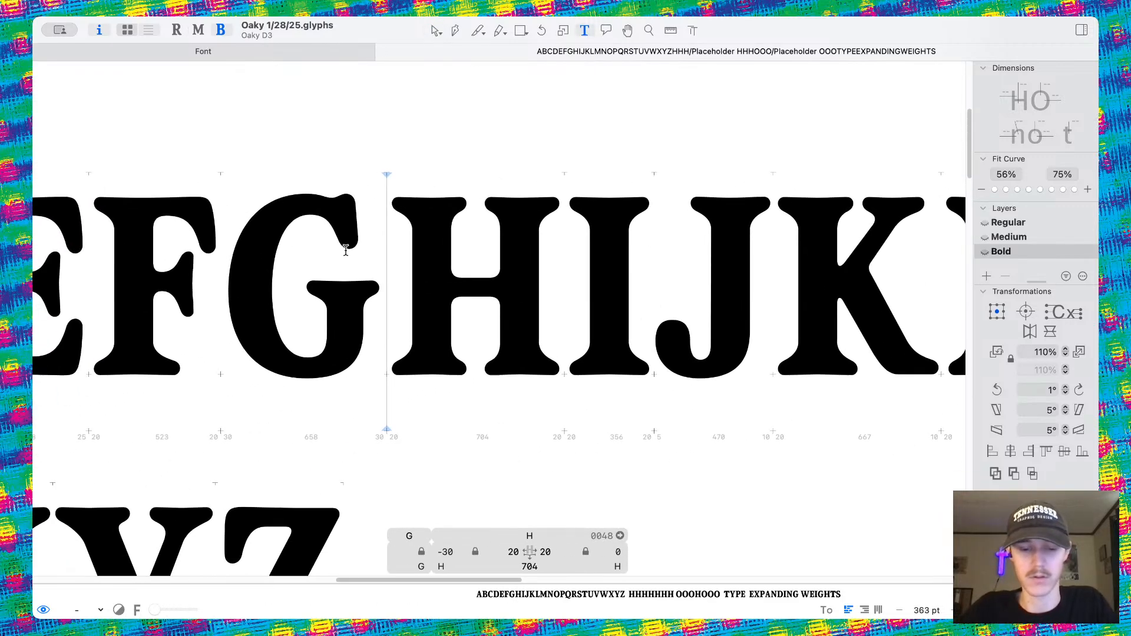
pyautogui.write('T')
pyautogui.hscroll(3, 415, 101)
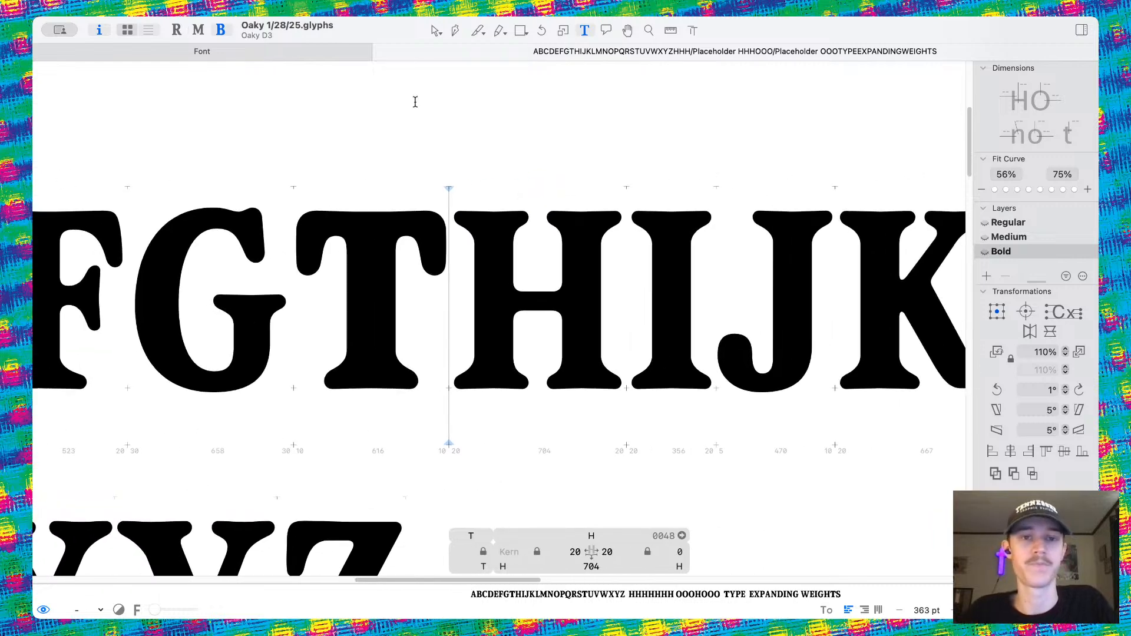
# Widen the left stem of the Bold H by moving its outer nodes 40 units to the left.
pyautogui.click(436, 30)
pyautogui.scroll(5, 463, 336)
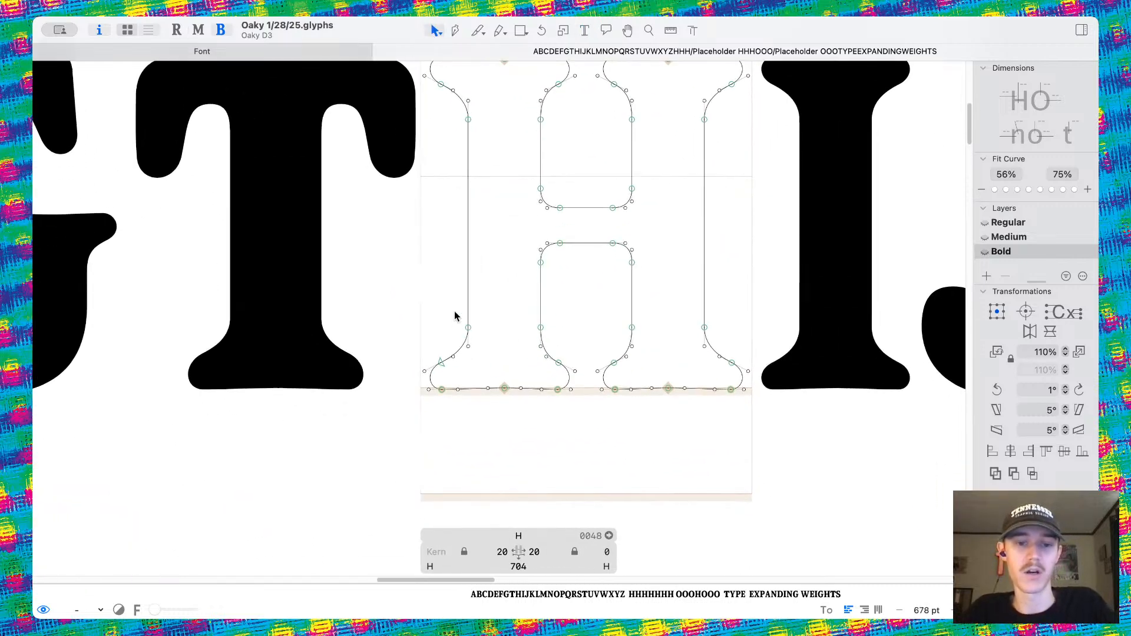
pyautogui.scroll(1, 455, 316)
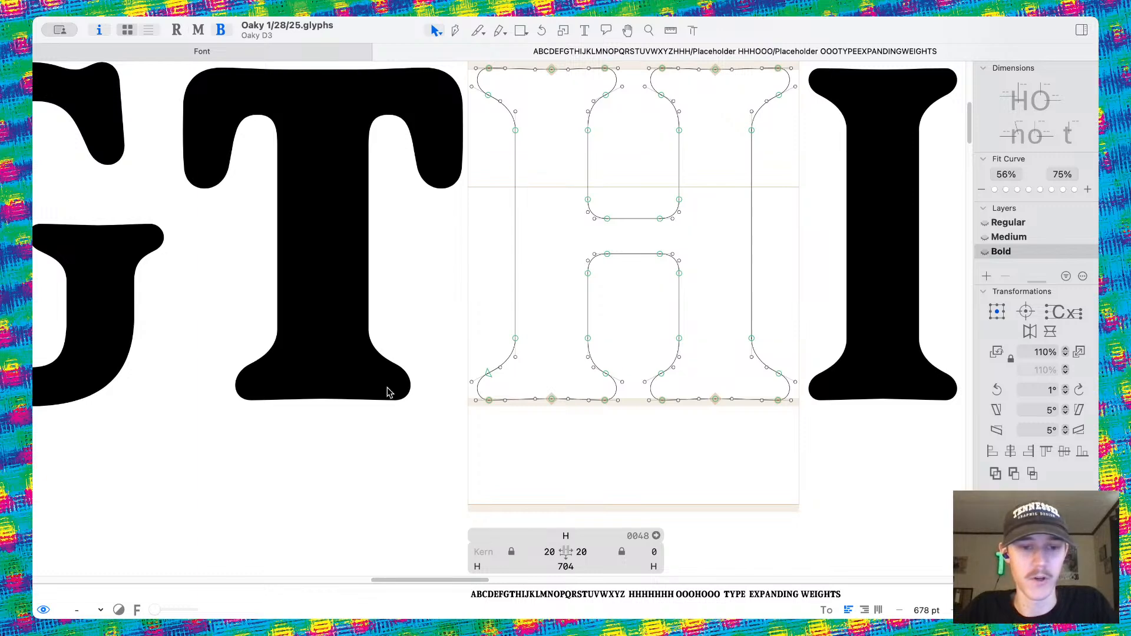
pyautogui.hscroll(-3, 242, 320)
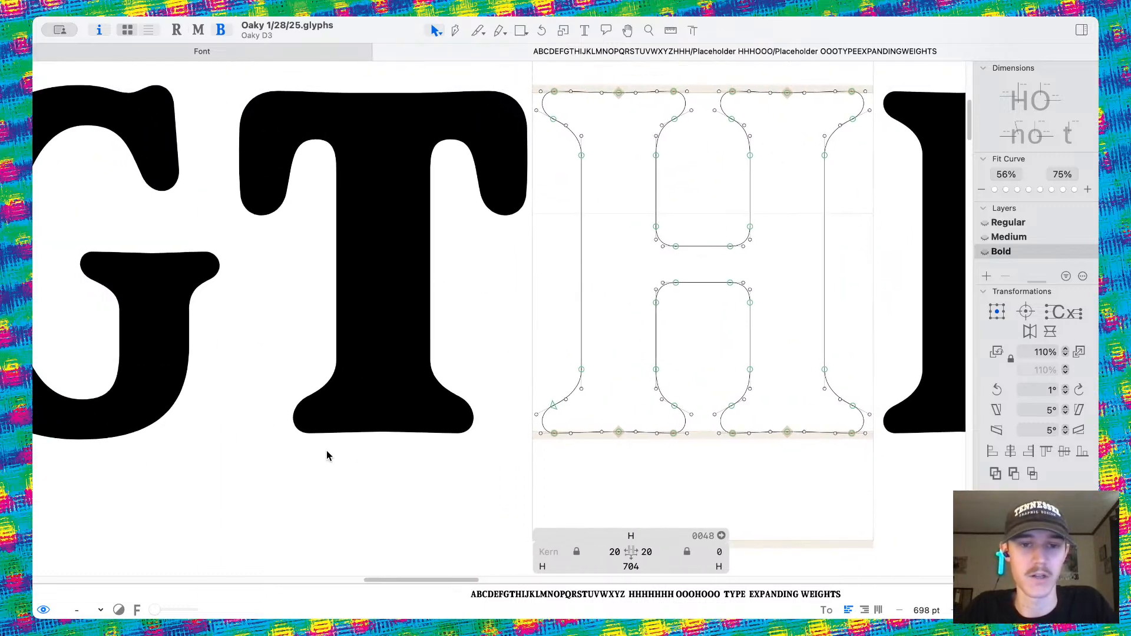
pyautogui.hscroll(2, 327, 456)
pyautogui.scroll(2, 521, 457)
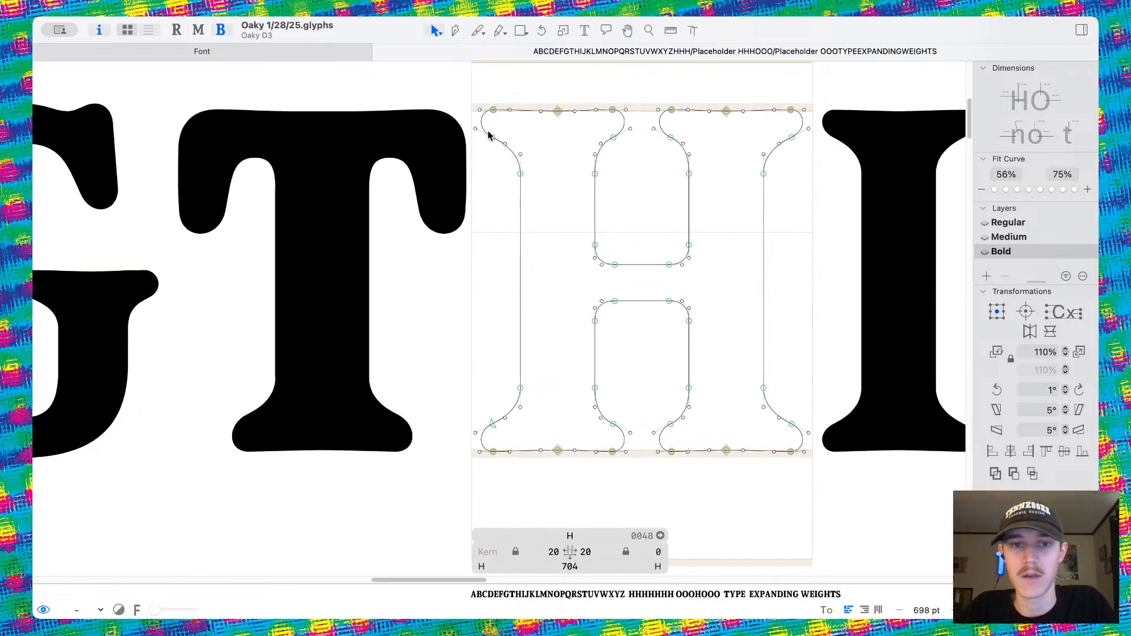
pyautogui.moveTo(456, 85); pyautogui.dragTo(586, 473)
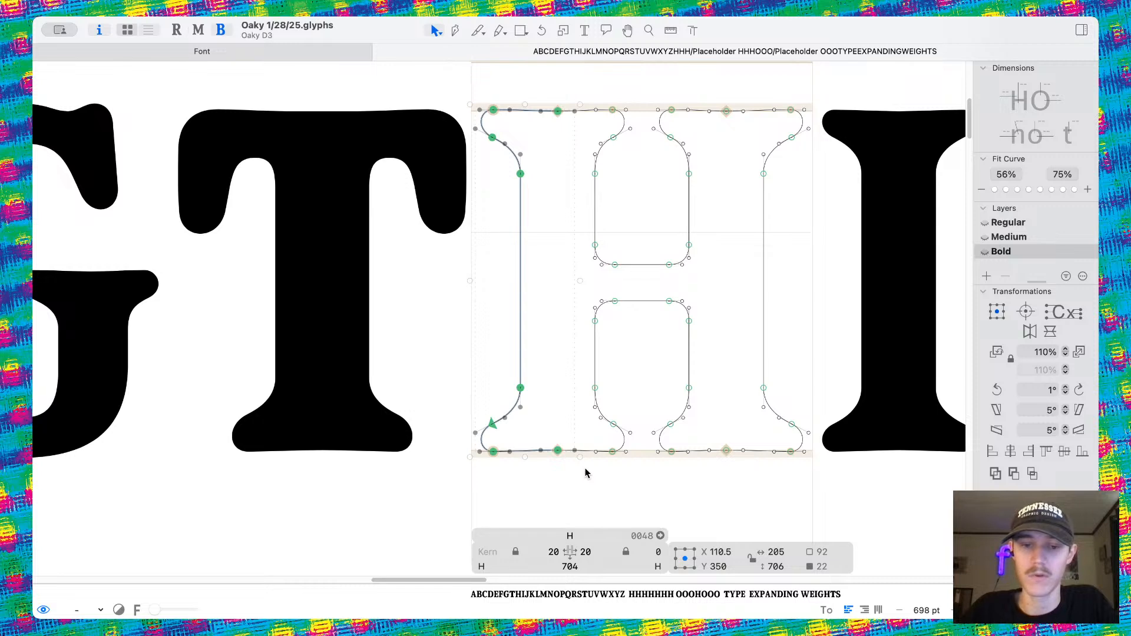
pyautogui.hotkey('shift', 'Left')
pyautogui.hotkey('shift', 'Left')
pyautogui.hotkey('shift', 'Left')
pyautogui.hotkey('shift', 'Left')
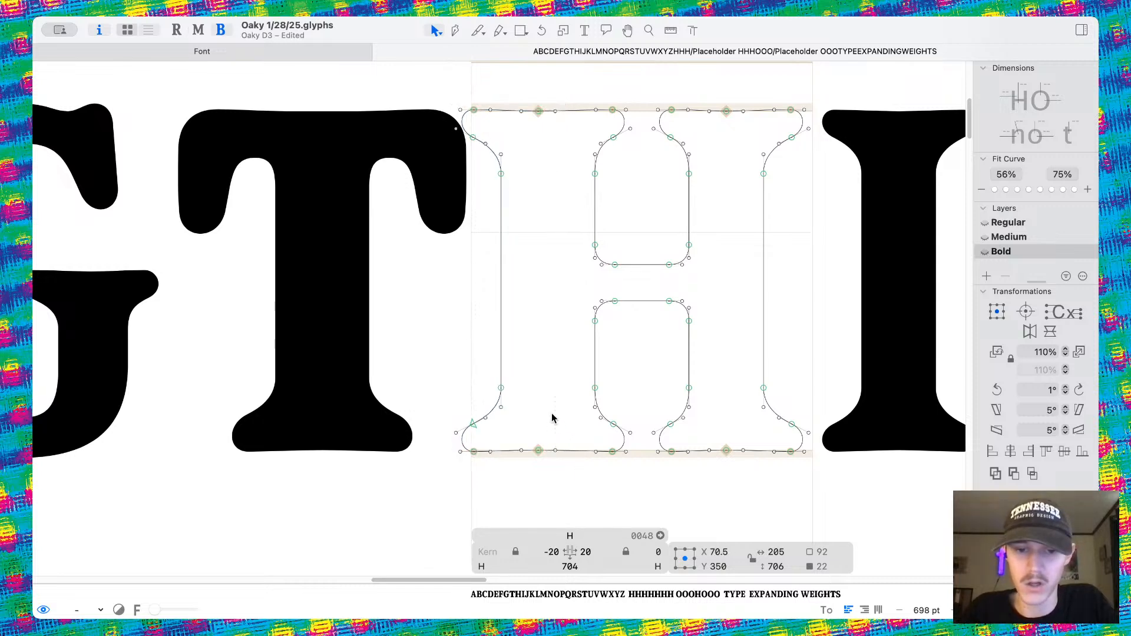
# Recentre the middle nodes of the H's left stem serifs, placing the bottom one at X 158 and aligning the top one.
pyautogui.click(552, 419)
pyautogui.click(537, 451)
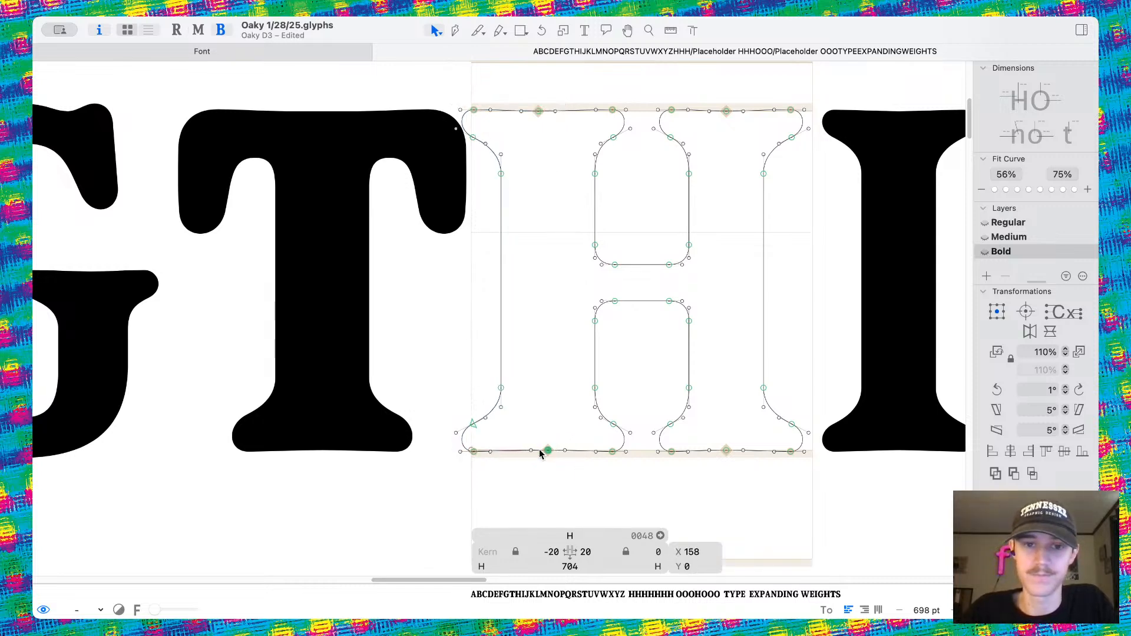
pyautogui.click(537, 111)
pyautogui.moveTo(537, 112); pyautogui.dragTo(543, 112)
# Enlarge the preview area and thicken the H's crossbar by moving its upper edge 10 units up and its lower edge 10 units down.
pyautogui.moveTo(584, 583); pyautogui.dragTo(599, 412)
pyautogui.scroll(-3, 599, 227)
pyautogui.scroll(5, 465, 245)
pyautogui.moveTo(462, 230); pyautogui.dragTo(638, 293)
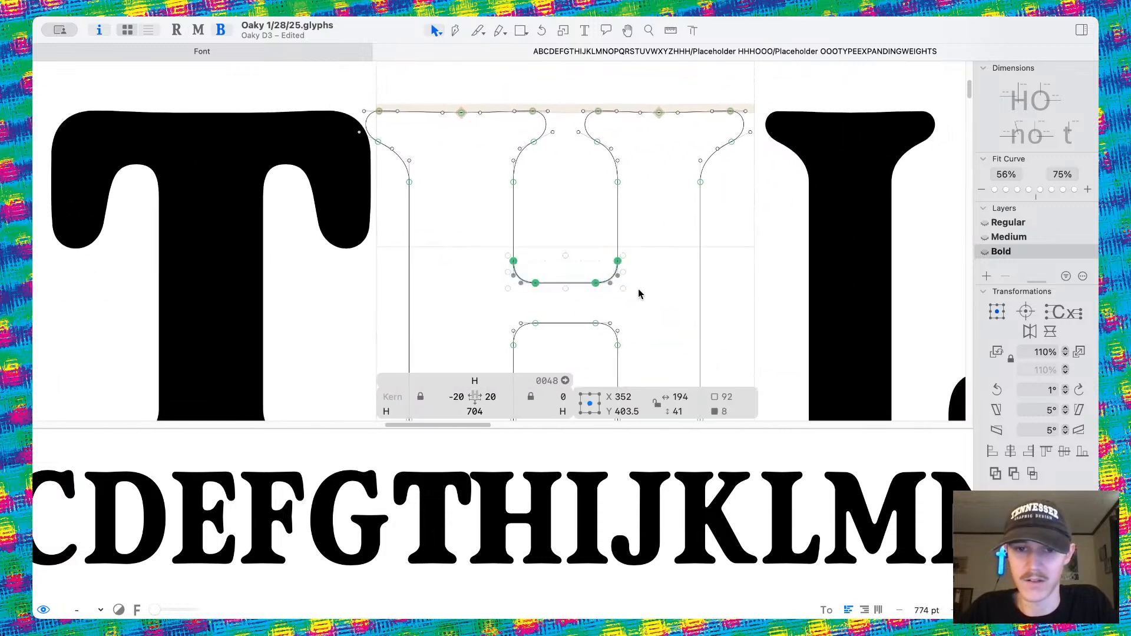
pyautogui.moveTo(498, 317); pyautogui.dragTo(626, 377)
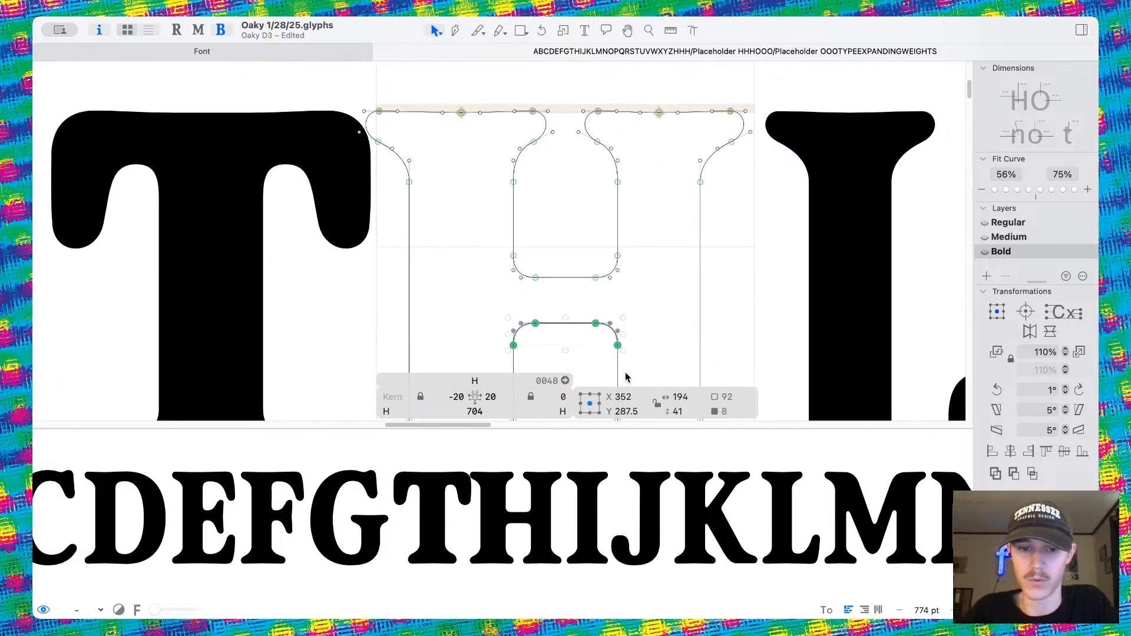
pyautogui.hotkey('shift', 'Down')
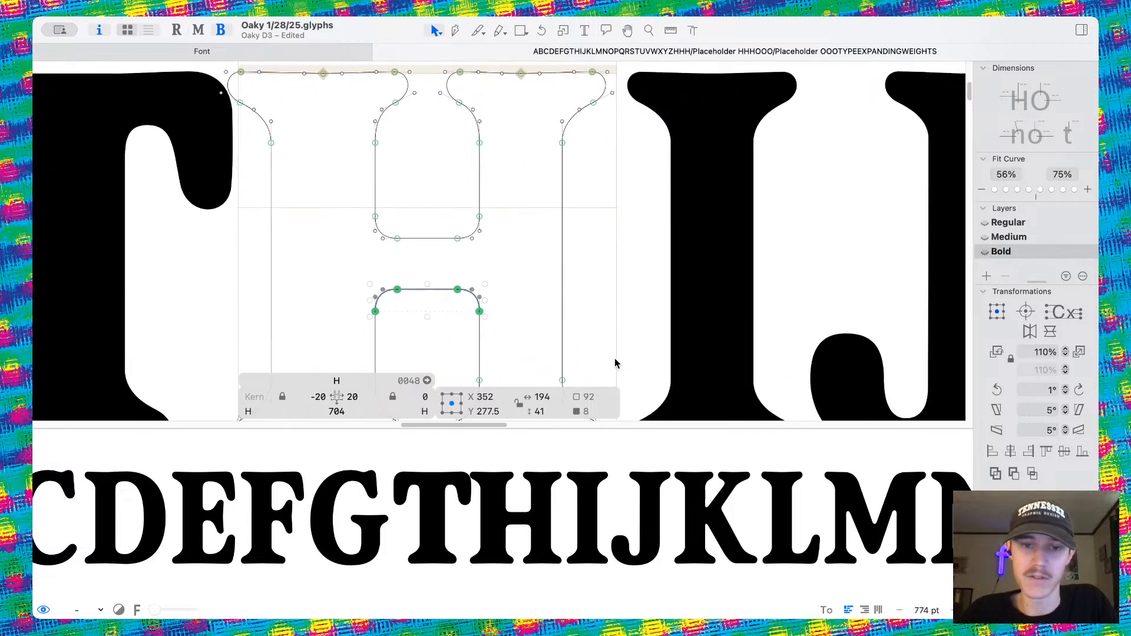
pyautogui.scroll(-3, 626, 378)
pyautogui.click(502, 261)
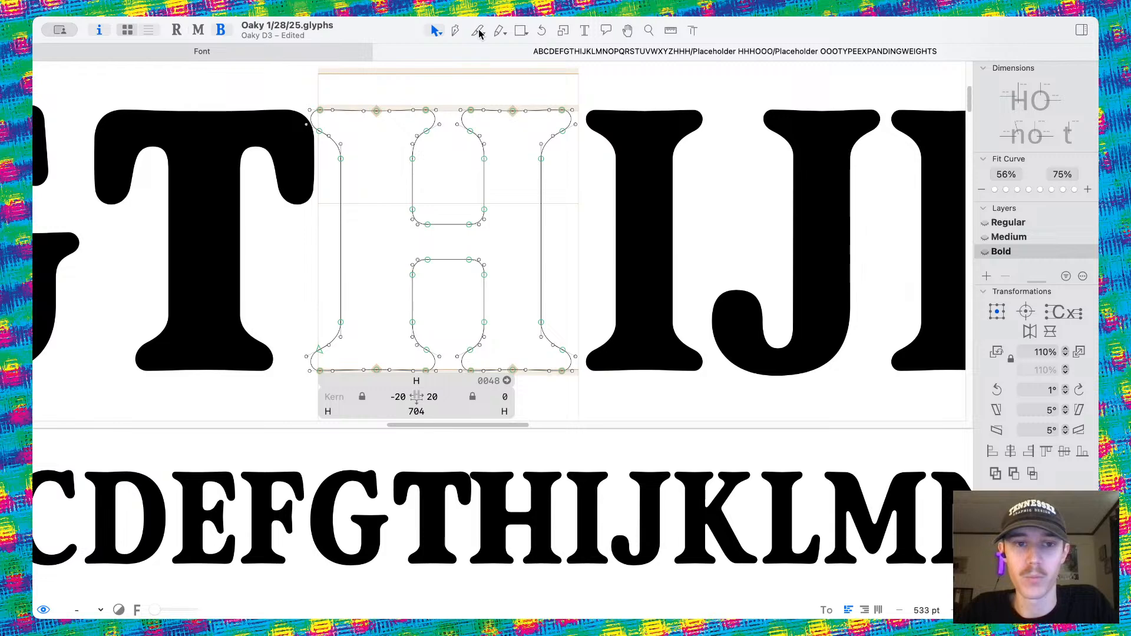
# Open the neighbouring T for editing and copy all nodes of its foot serif.
pyautogui.hscroll(-5, 460, 248)
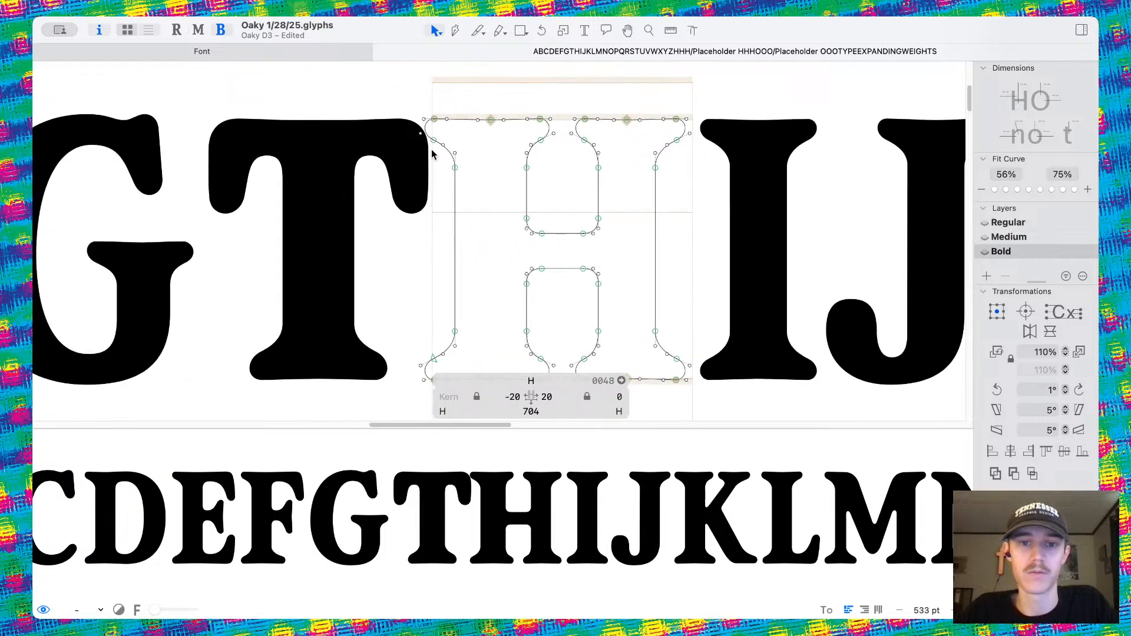
pyautogui.scroll(3, 412, 150)
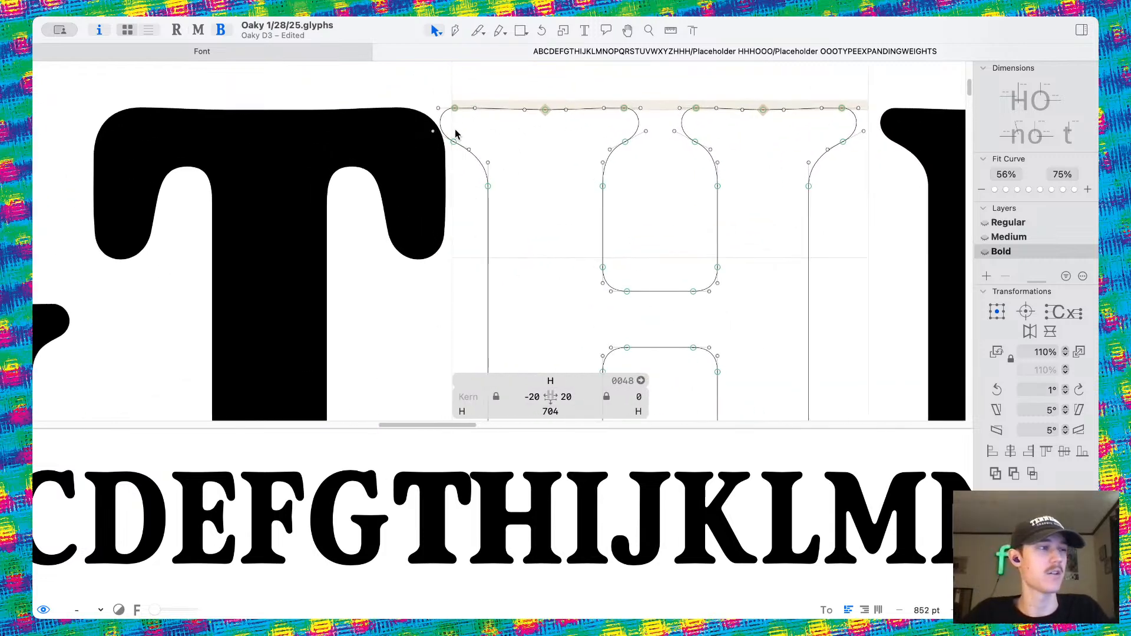
pyautogui.scroll(-10, 455, 134)
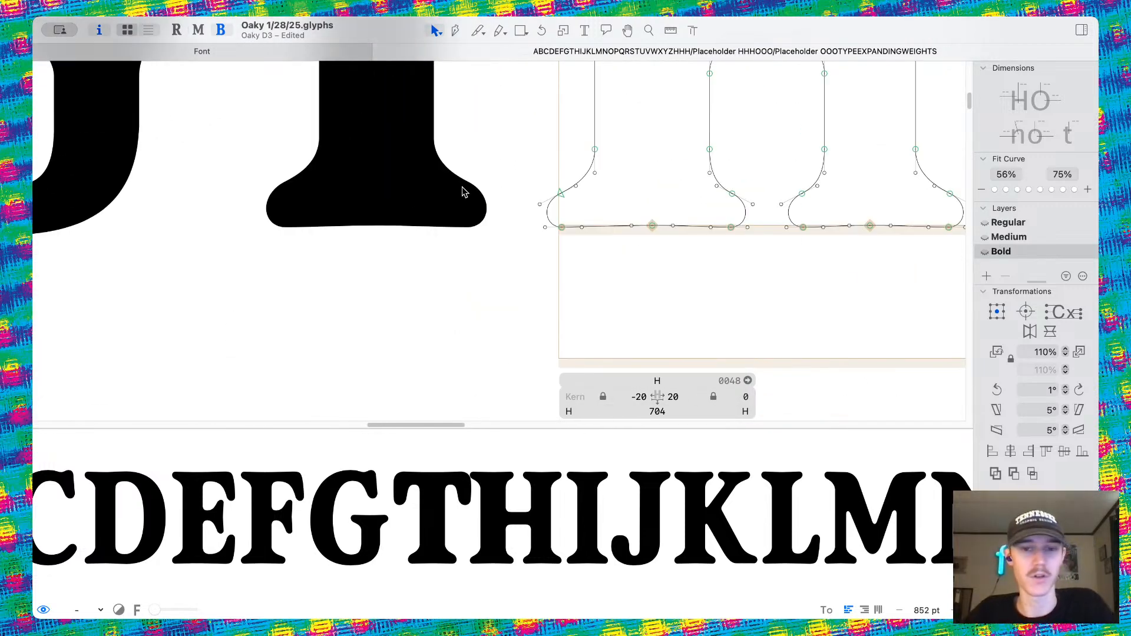
pyautogui.scroll(-10, 462, 192)
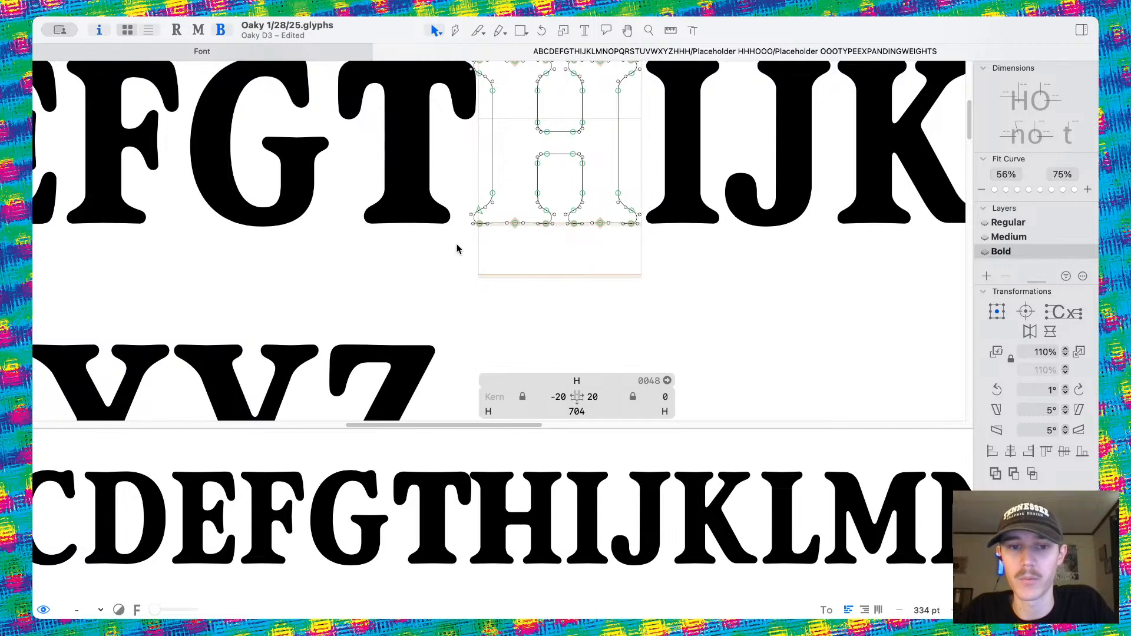
pyautogui.scroll(10, 465, 174)
pyautogui.doubleClick(373, 216)
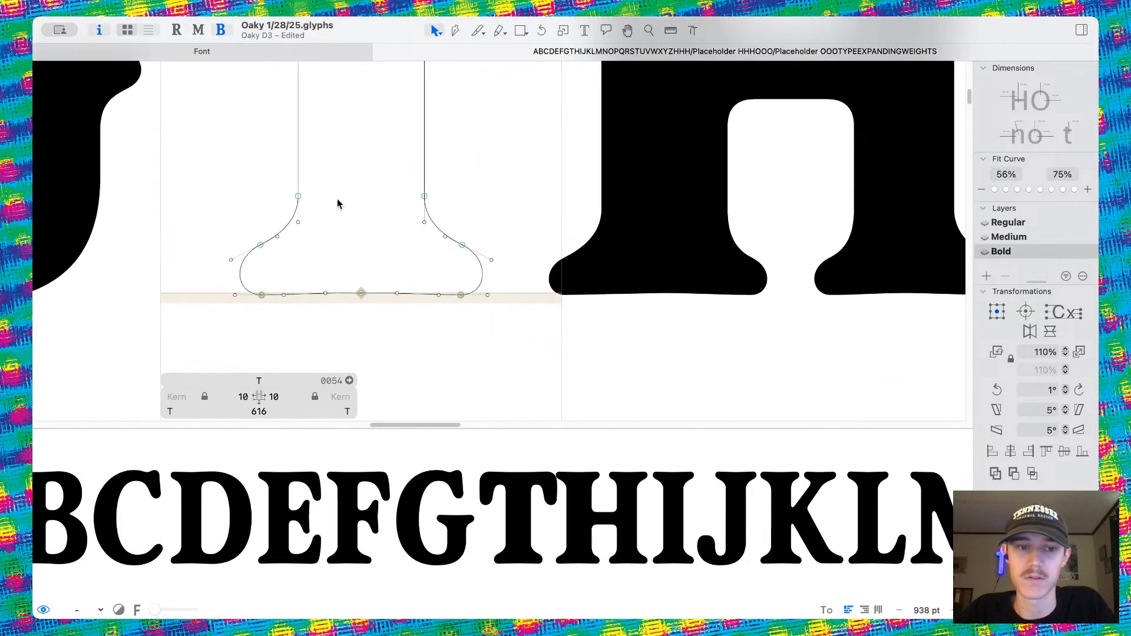
pyautogui.moveTo(147, 185); pyautogui.dragTo(615, 352)
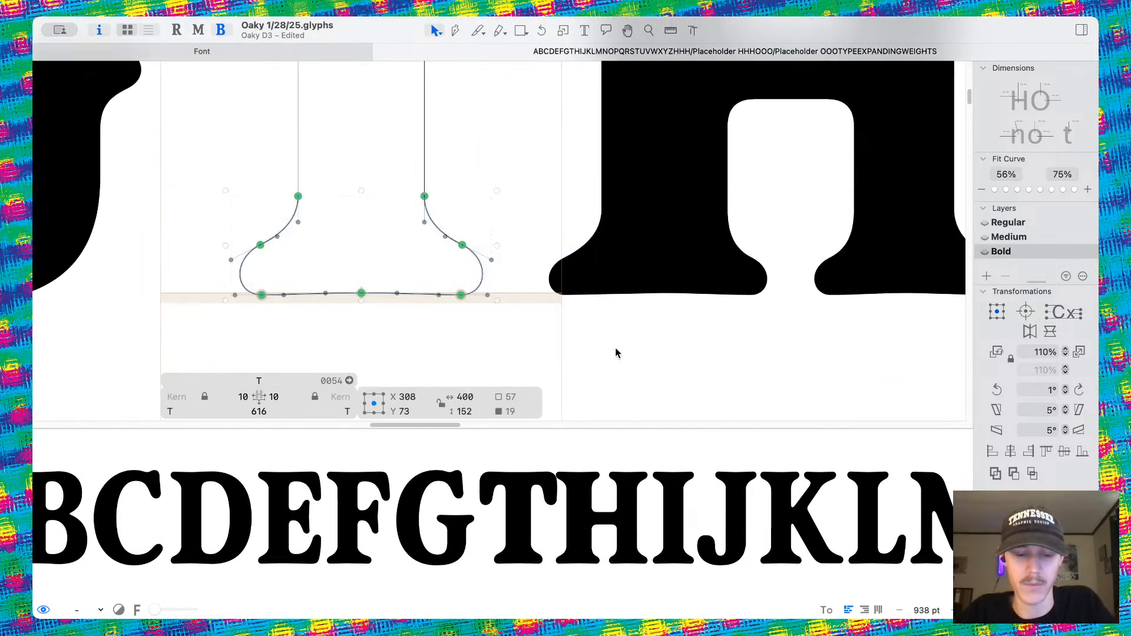
# Cut the H's left stem horizontally just above its foot serif and delete the severed foot.
pyautogui.doubleClick(645, 227)
pyautogui.click(478, 31)
pyautogui.click(460, 219)
pyautogui.click(586, 218)
pyautogui.click(436, 30)
pyautogui.doubleClick(590, 250)
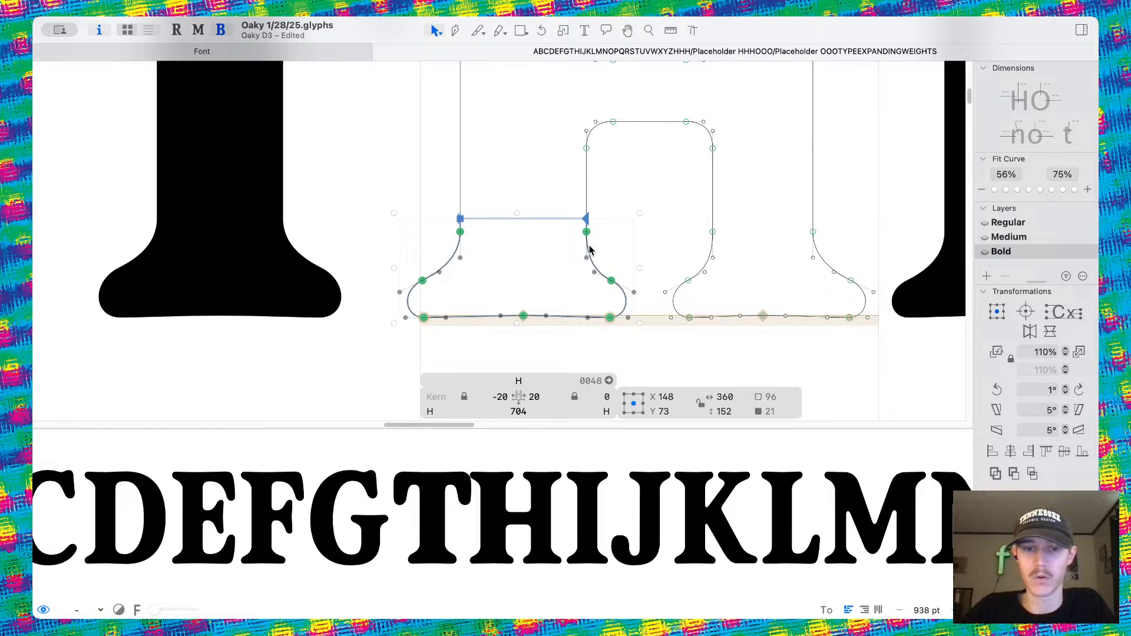
pyautogui.press('Delete')
# Paste the T's foot serif into the H and close its open path across the top with the Pen tool.
pyautogui.press('super+v')
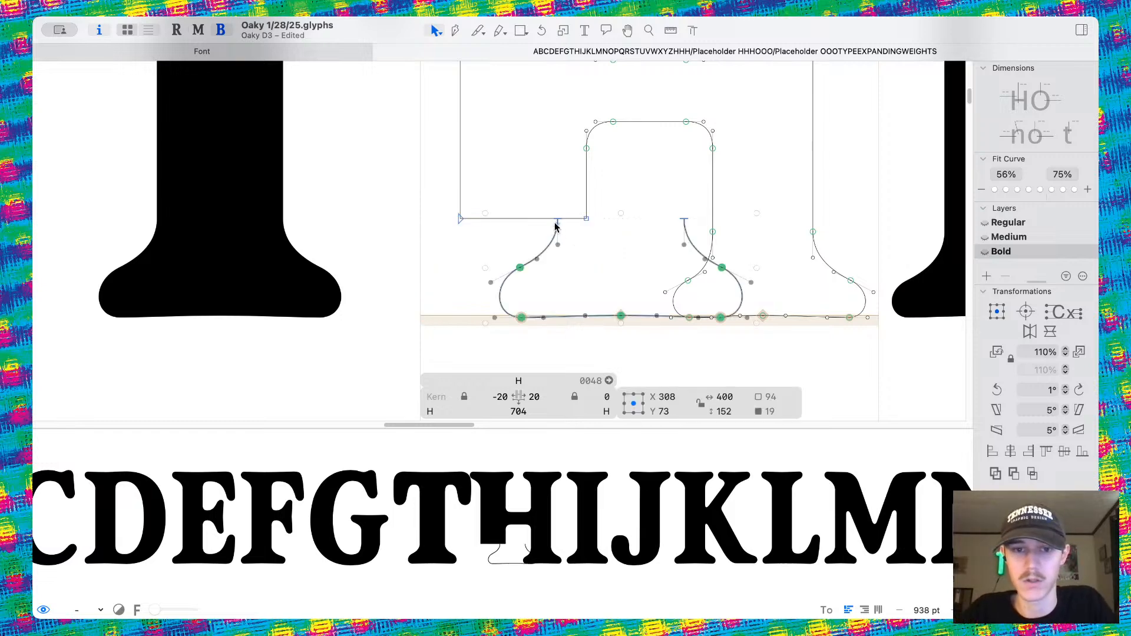
pyautogui.click(477, 33)
pyautogui.scroll(3, 544, 206)
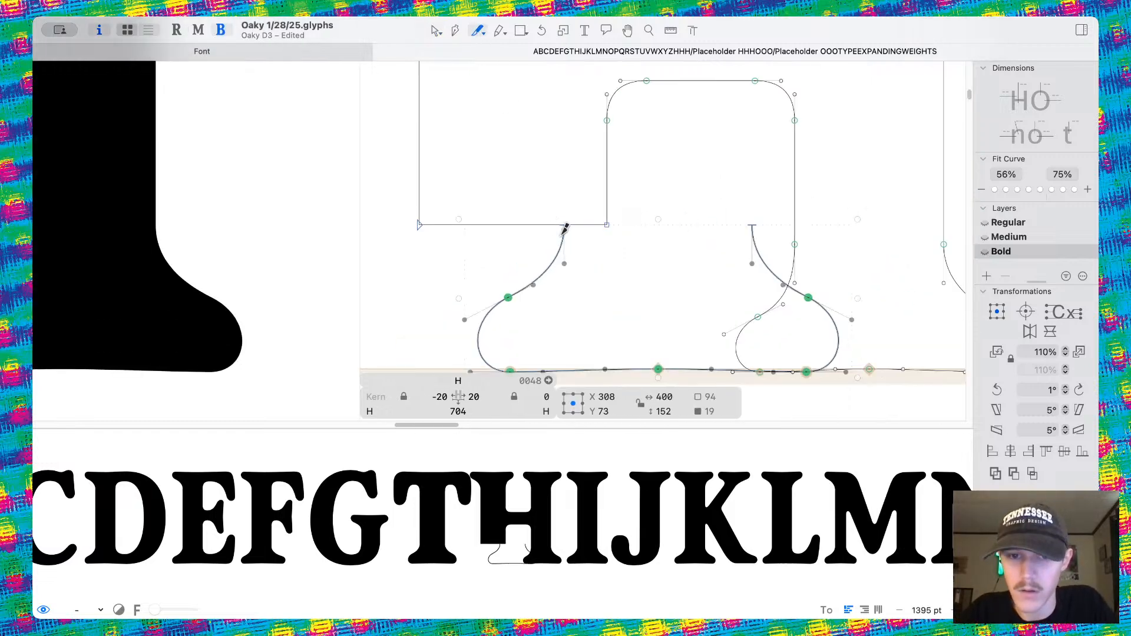
pyautogui.click(455, 30)
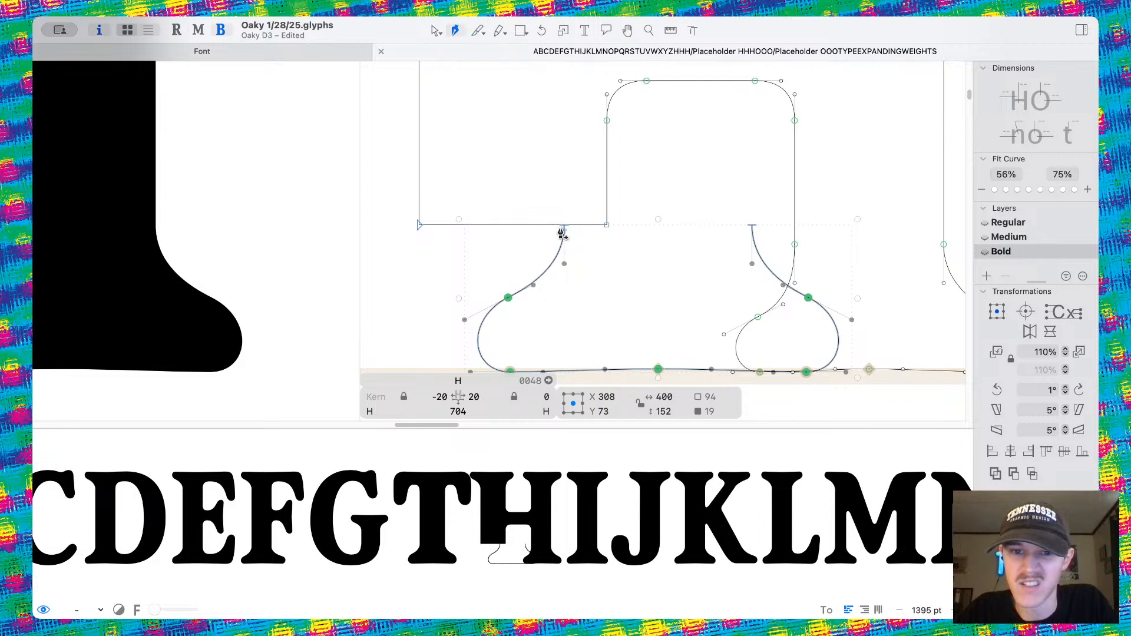
pyautogui.press('Escape')
pyautogui.click(753, 226)
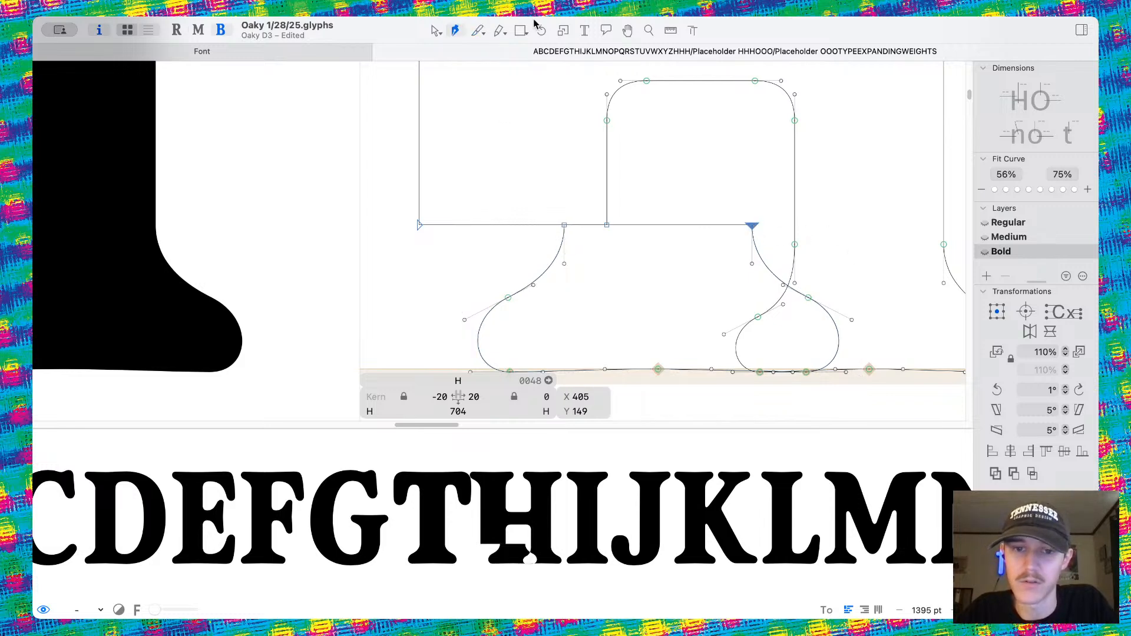
# Move the closed foot serif beneath the H's left stem, meeting the stem's cut end and centred at X 158.
pyautogui.click(436, 30)
pyautogui.doubleClick(660, 224)
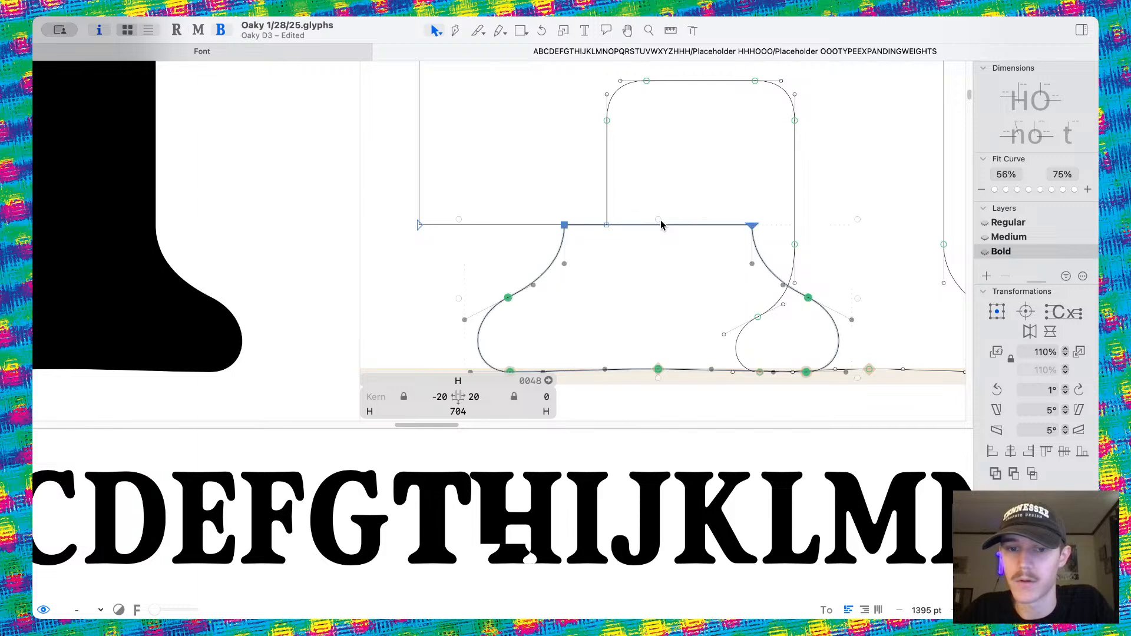
pyautogui.moveTo(662, 228); pyautogui.dragTo(525, 239)
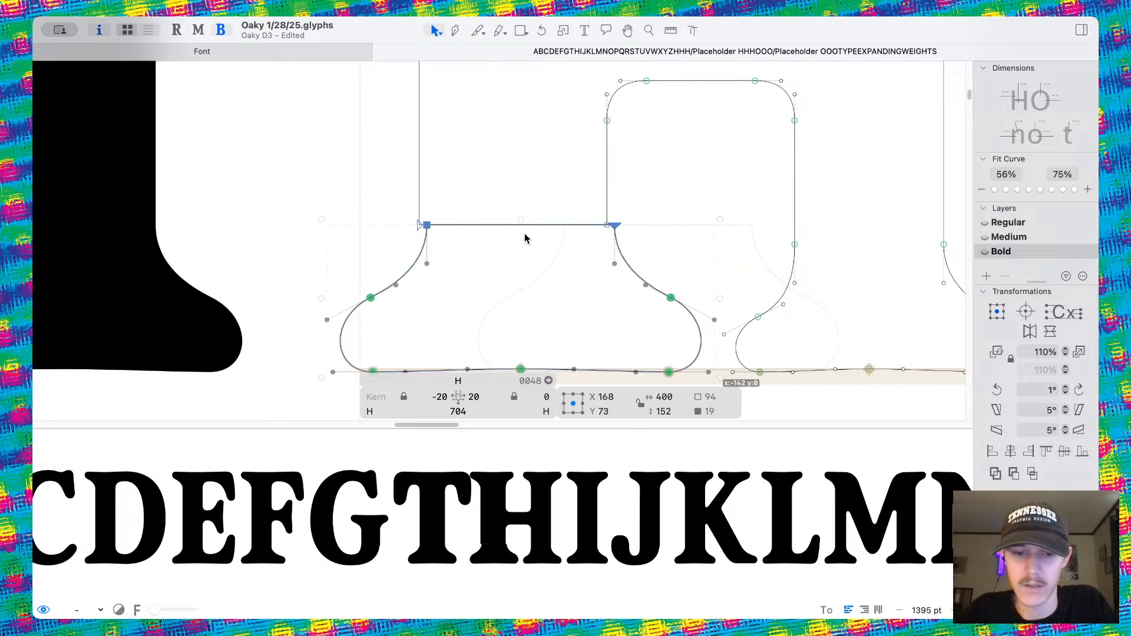
pyautogui.rightClick(562, 232)
pyautogui.click(686, 257)
pyautogui.scroll(4, 461, 201)
pyautogui.scroll(12, 462, 206)
pyautogui.scroll(-10, 461, 205)
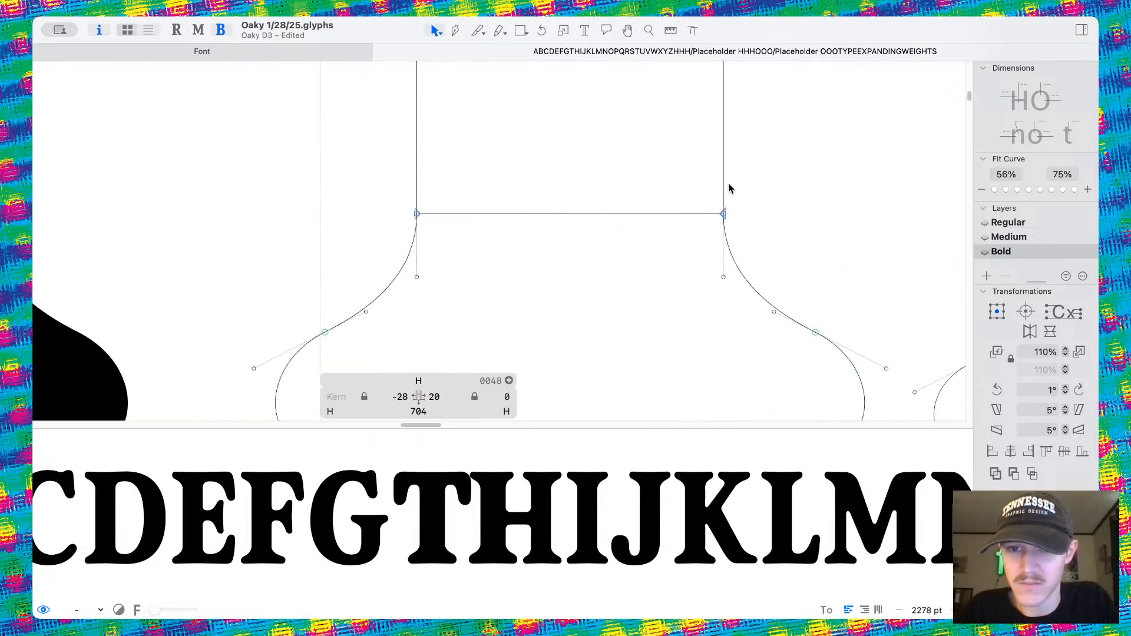
pyautogui.click(723, 195)
pyautogui.click(631, 248)
pyautogui.doubleClick(646, 212)
pyautogui.click(569, 233)
pyautogui.click(575, 211)
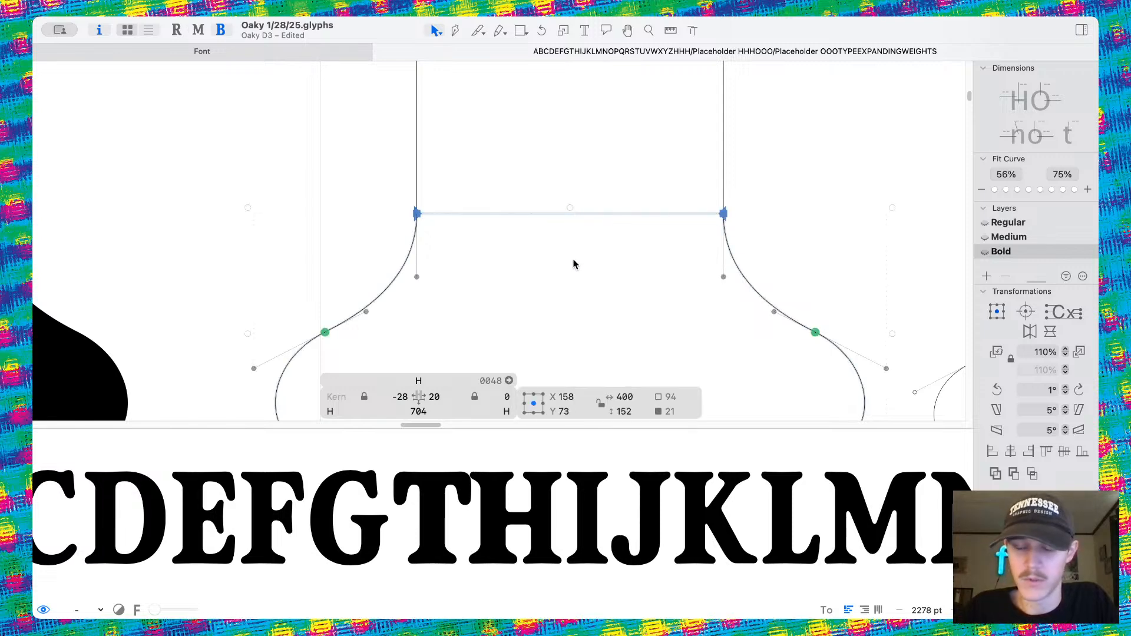
# Try nudging the pasted foot serif down and merging it with the H's left stem.
pyautogui.hotkey('shift', 'Down')
pyautogui.press('super+z')
pyautogui.scroll(-8, 590, 207)
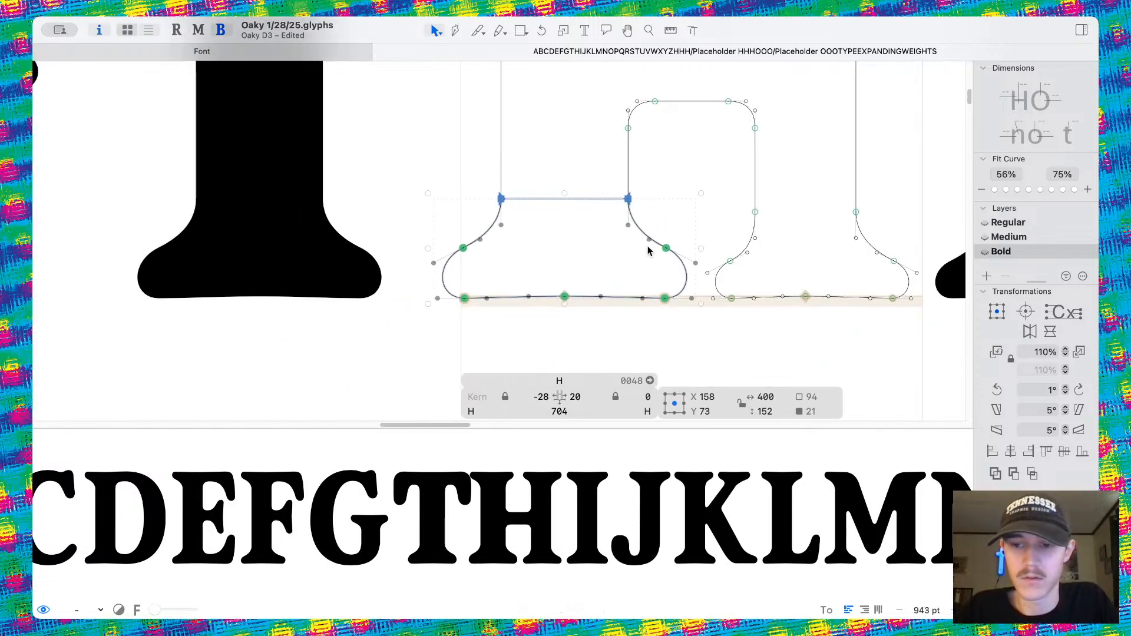
pyautogui.scroll(-10, 636, 259)
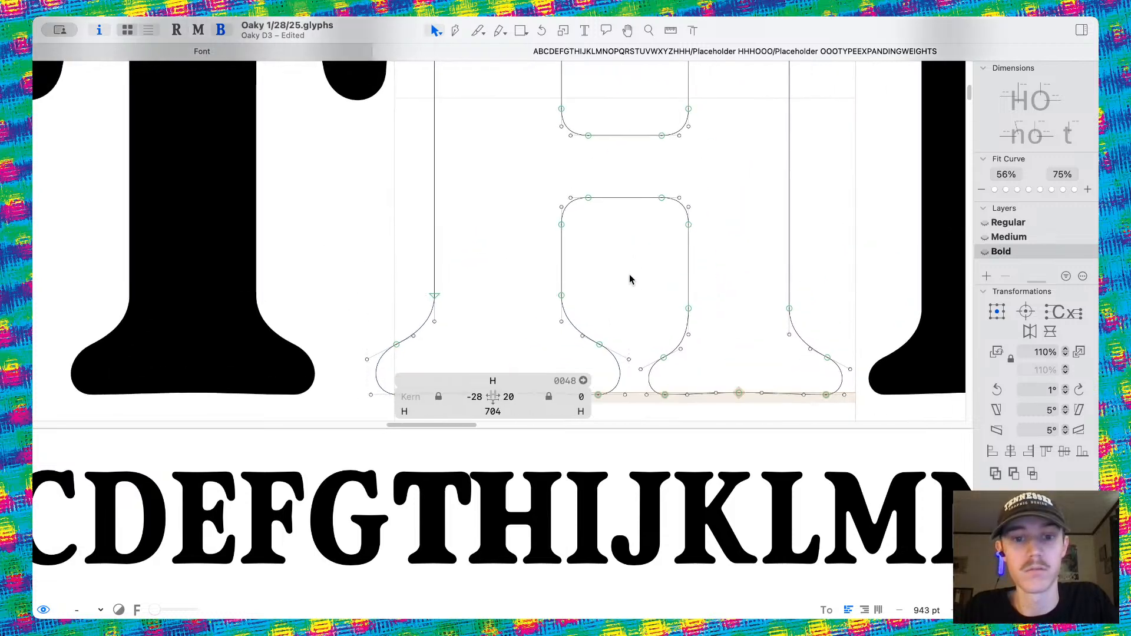
pyautogui.scroll(3, 630, 278)
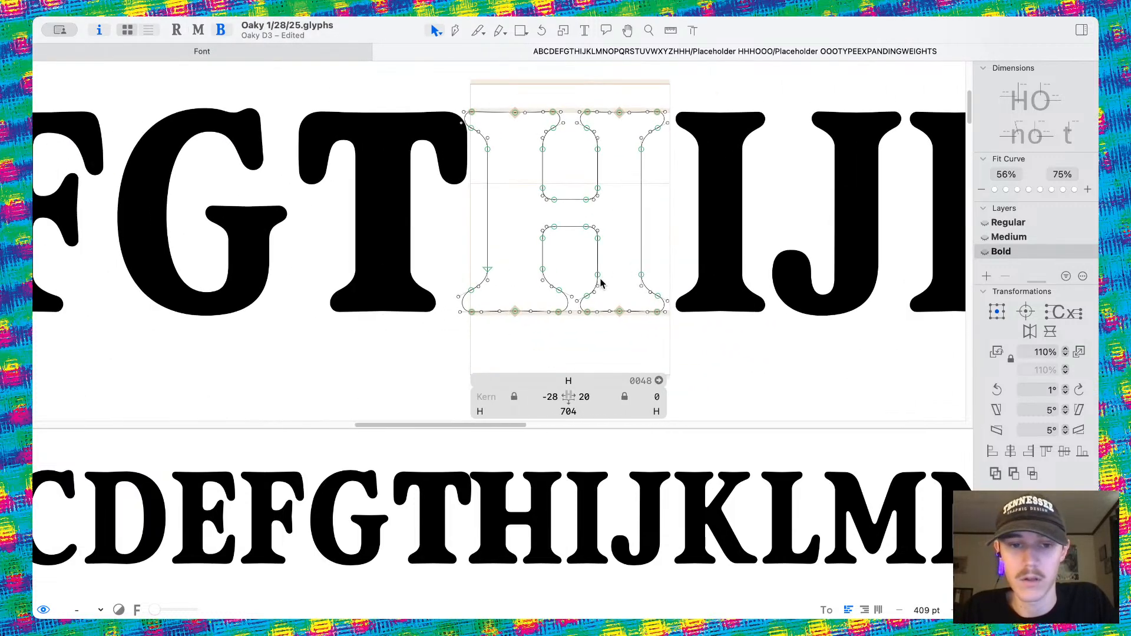
pyautogui.press('super+z')
# Try cutting horizontally across both H stems just below their top serifs.
pyautogui.scroll(5, 565, 258)
pyautogui.scroll(1, 564, 62)
pyautogui.click(476, 30)
pyautogui.scroll(-2, 412, 253)
pyautogui.moveTo(353, 272); pyautogui.dragTo(744, 277)
pyautogui.scroll(-5, 744, 284)
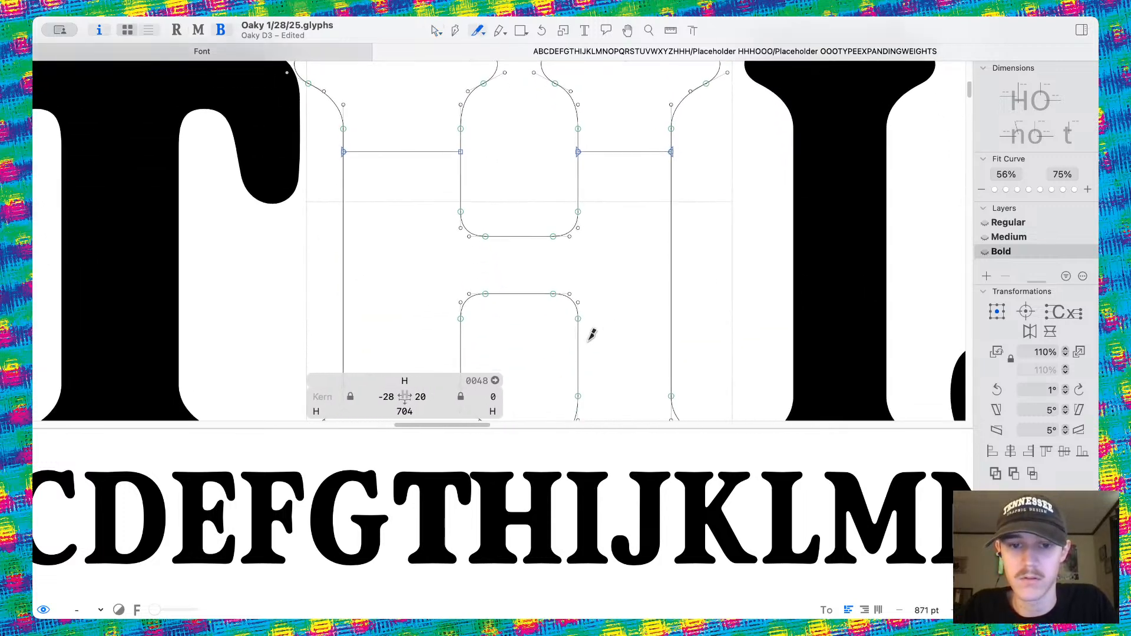
pyautogui.press('super+z')
# Cut the H vertically through its crossbar and horizontally below the left stem's top serif, deleting the right half and the severed serif.
pyautogui.moveTo(565, 203); pyautogui.dragTo(571, 320)
pyautogui.moveTo(497, 140); pyautogui.dragTo(338, 142)
pyautogui.press('v')
pyautogui.doubleClick(598, 231)
pyautogui.scroll(-5, 598, 232)
pyautogui.press('Delete')
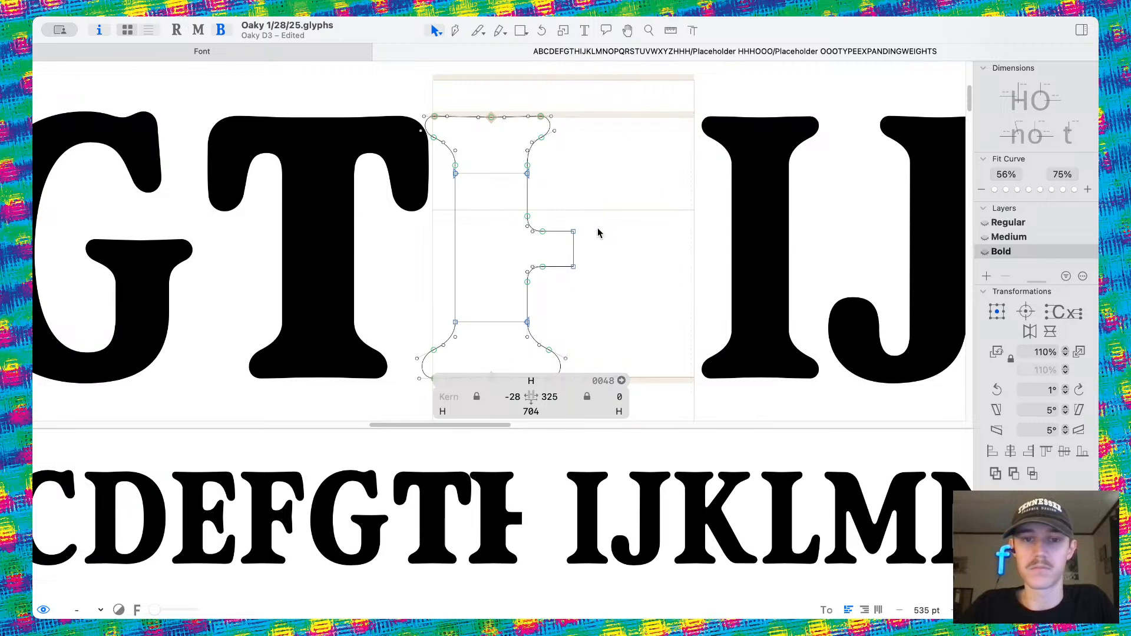
pyautogui.scroll(-2, 594, 227)
pyautogui.doubleClick(571, 114)
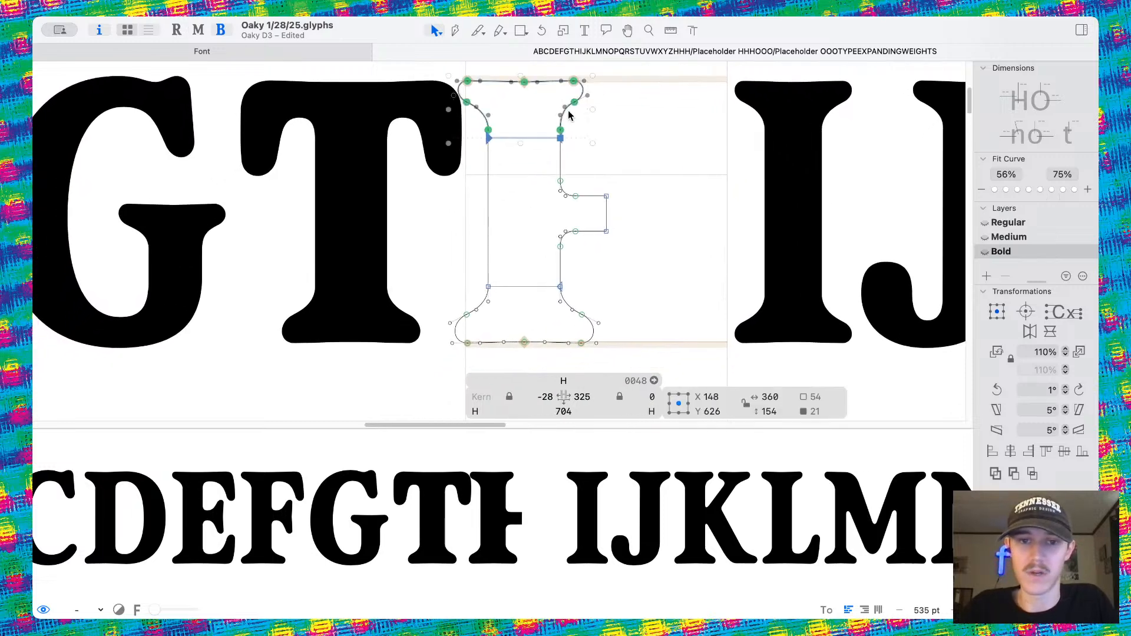
pyautogui.press('Delete')
# Place a vertically flipped copy of the foot serif at the top of the left stem, centred at X 158, Y 627.
pyautogui.doubleClick(593, 342)
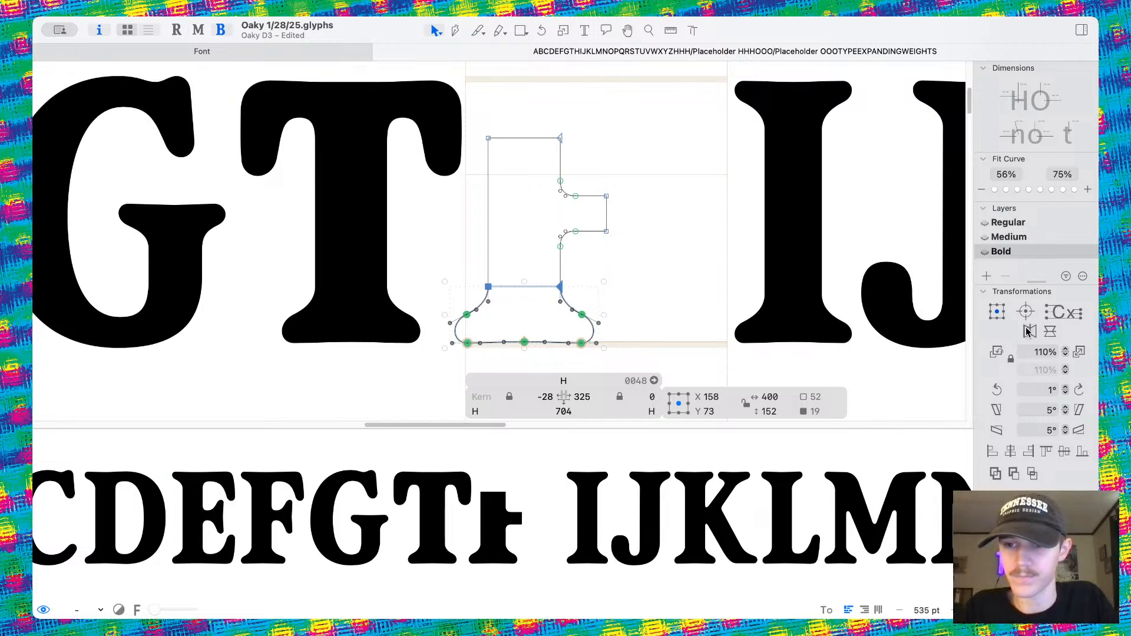
pyautogui.click(1050, 331)
pyautogui.moveTo(561, 343); pyautogui.dragTo(581, 139)
pyautogui.scroll(5, 497, 134)
pyautogui.moveTo(448, 134); pyautogui.dragTo(448, 145)
pyautogui.scroll(-5, 464, 209)
pyautogui.scroll(-5, 464, 210)
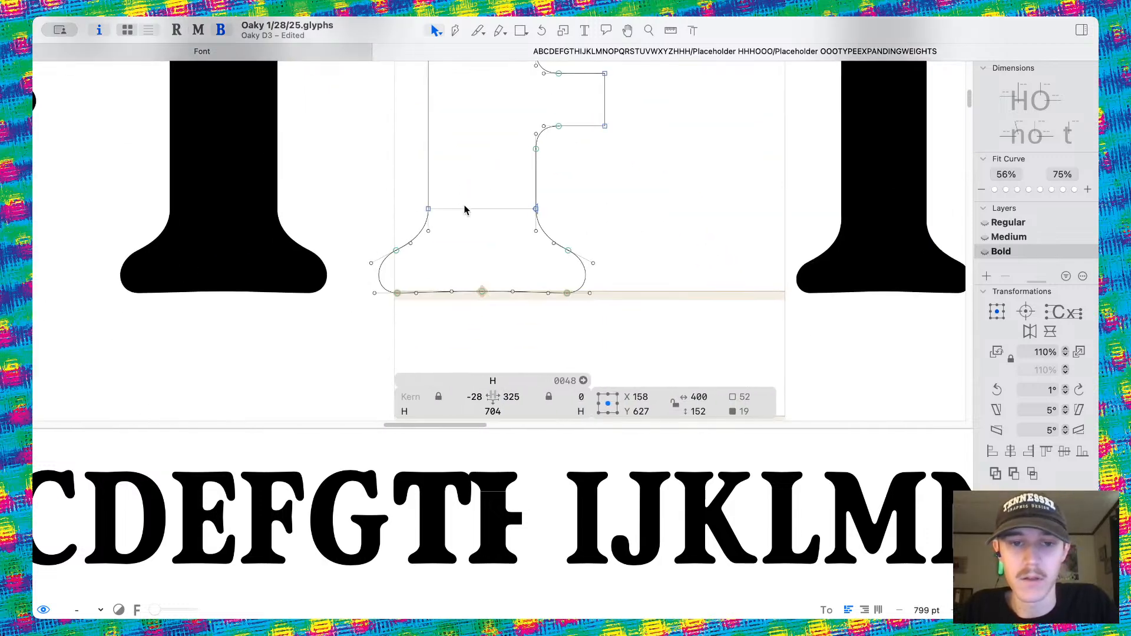
# Extend the left stem's top edge upward so the stem overlaps the new top serif.
pyautogui.scroll(5, 489, 292)
pyautogui.scroll(-5, 489, 292)
pyautogui.scroll(5, 514, 194)
pyautogui.scroll(8, 515, 186)
pyautogui.click(482, 286)
pyautogui.moveTo(483, 286); pyautogui.dragTo(485, 246)
# Place a horizontally mirrored copy of the left half as the H's right half, overlapping at the crossbar and centred at X 538.5.
pyautogui.scroll(-8, 576, 308)
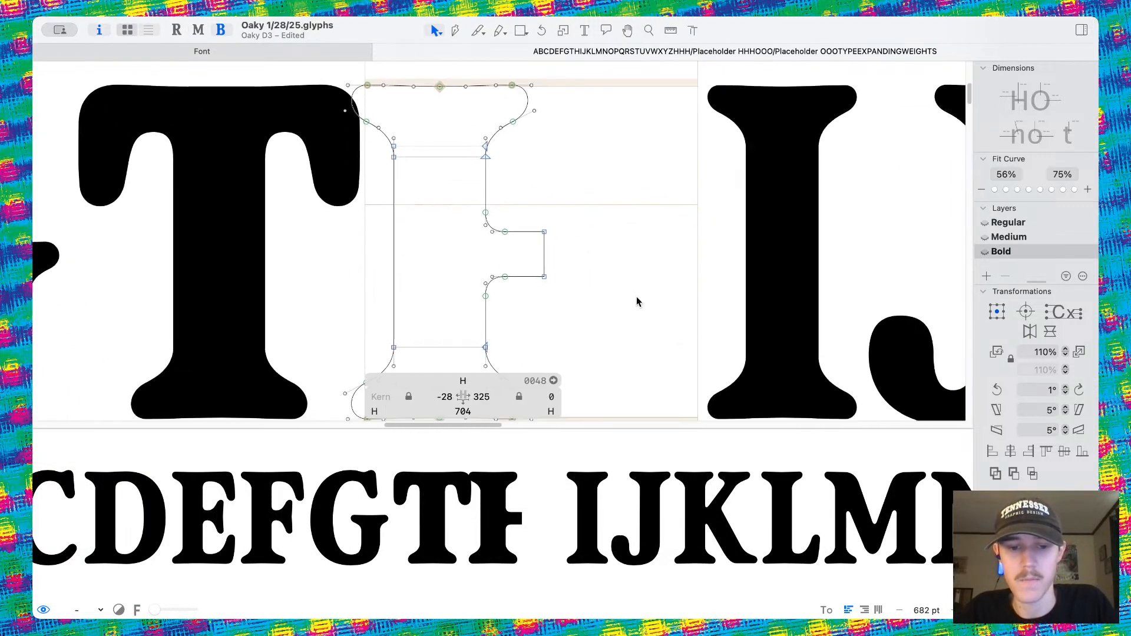
pyautogui.scroll(-4, 467, 239)
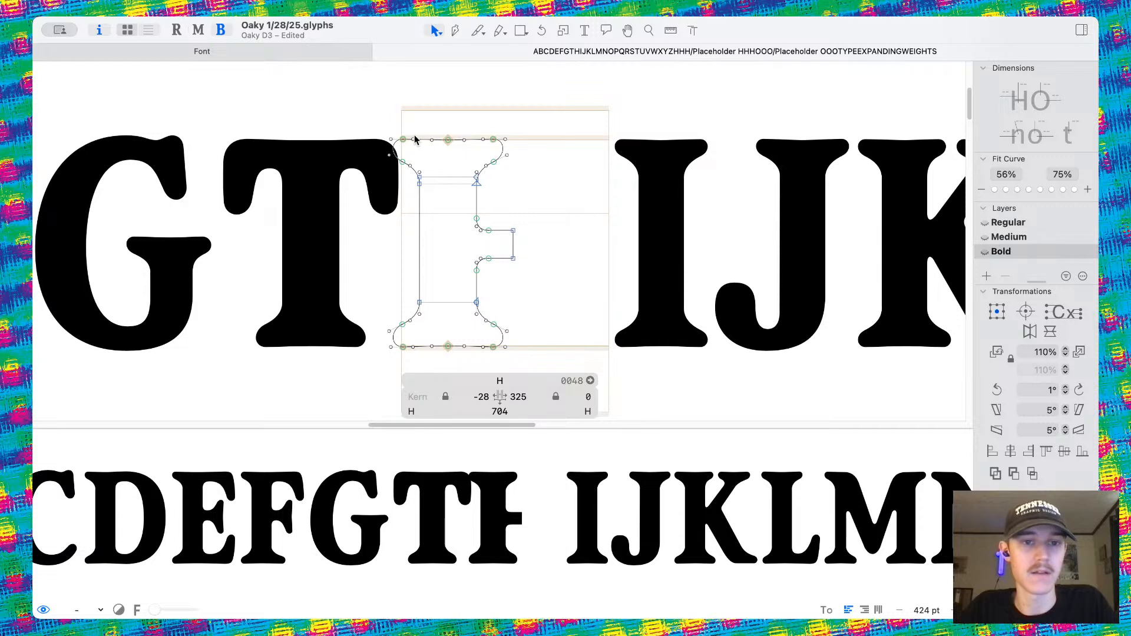
pyautogui.moveTo(362, 111); pyautogui.dragTo(616, 414)
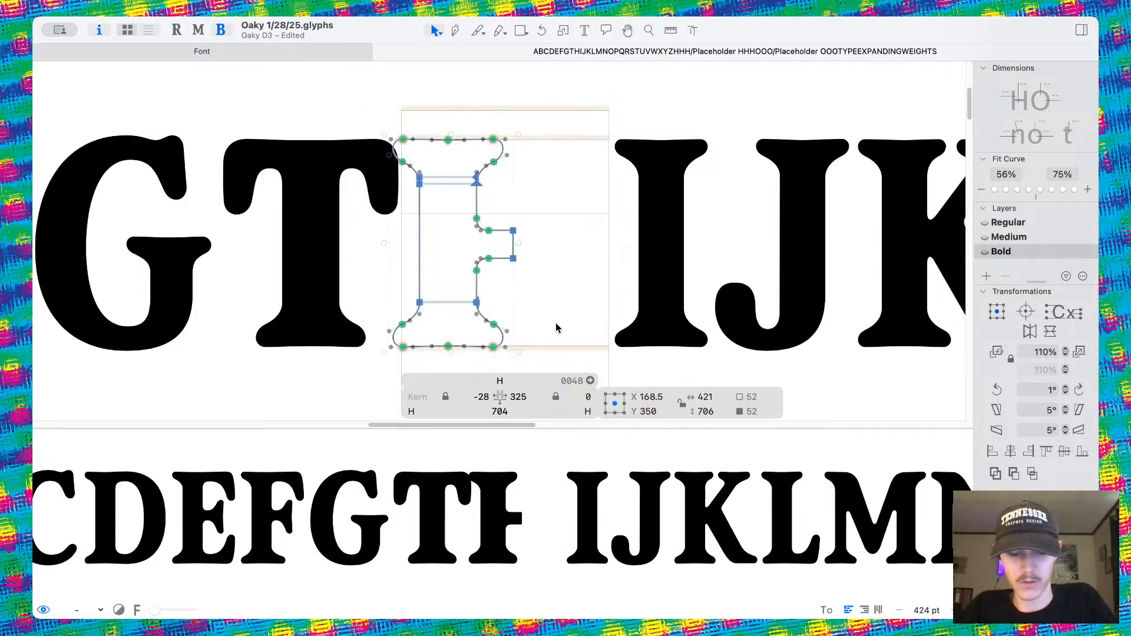
pyautogui.click(1030, 332)
pyautogui.scroll(3, 393, 261)
pyautogui.moveTo(328, 254); pyautogui.dragTo(487, 256)
pyautogui.doubleClick(694, 272)
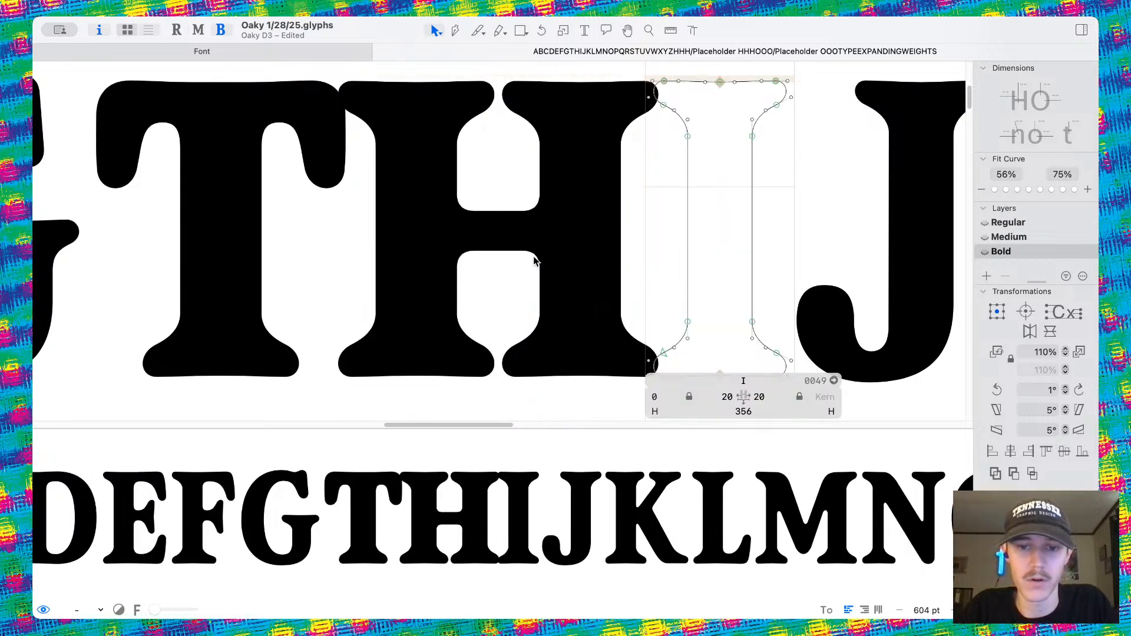
# Set the H's left and right sidebearings to 20.
pyautogui.doubleClick(547, 261)
pyautogui.click(426, 396)
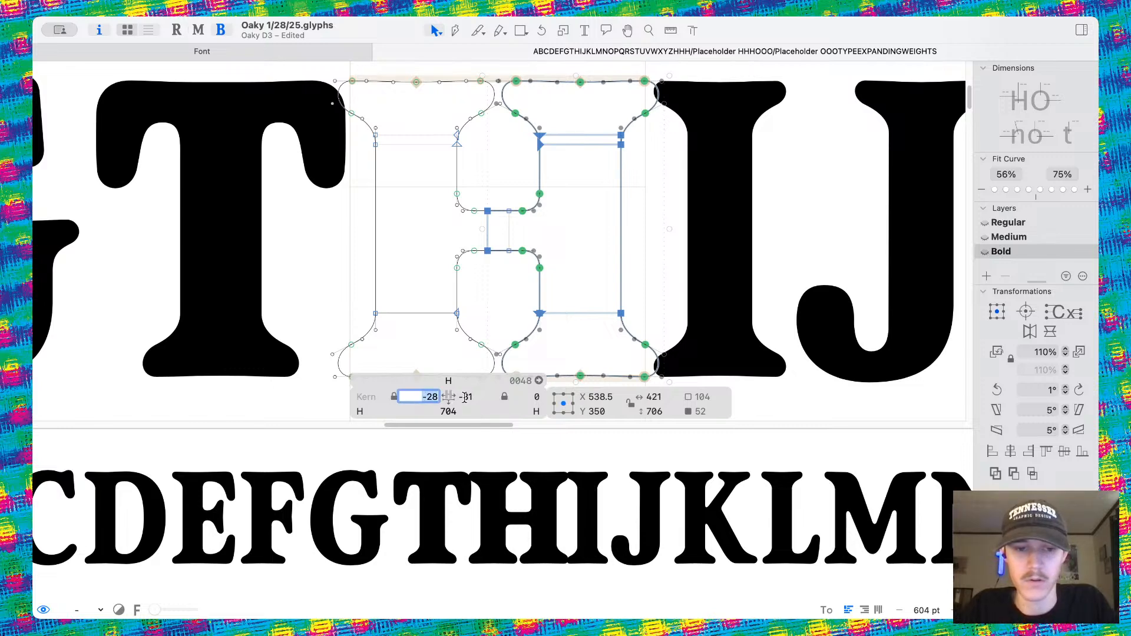
pyautogui.write('20')
pyautogui.click(472, 400)
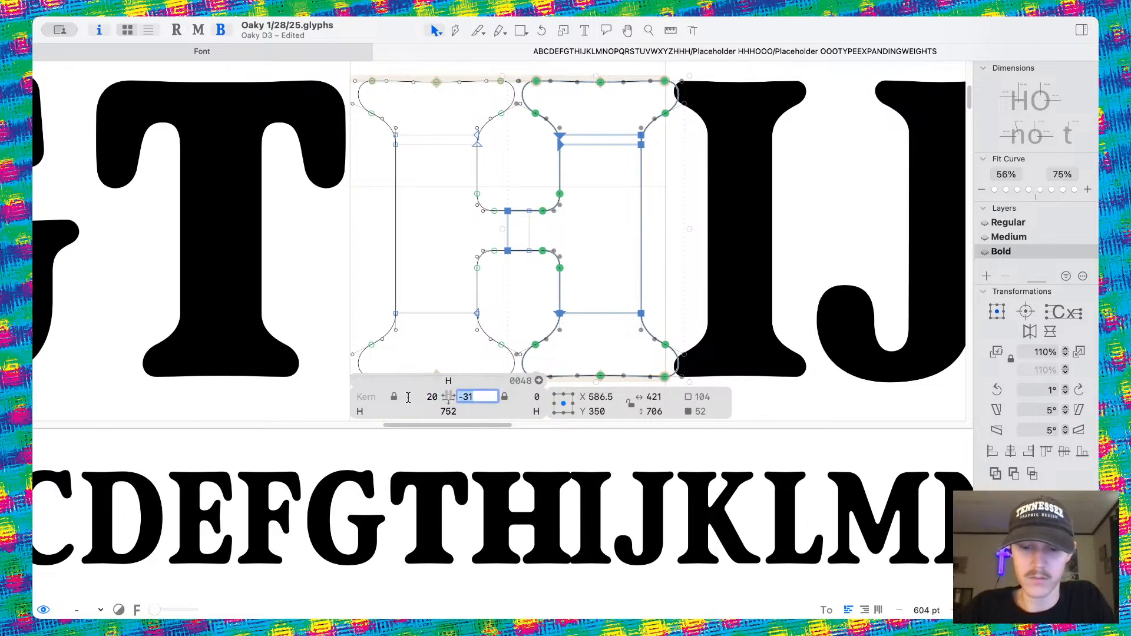
pyautogui.click(689, 285)
# Examine the rebuilt H's weight beside the other capitals and the gap between its inner foot serifs.
pyautogui.press('space')
pyautogui.scroll(-10, 696, 287)
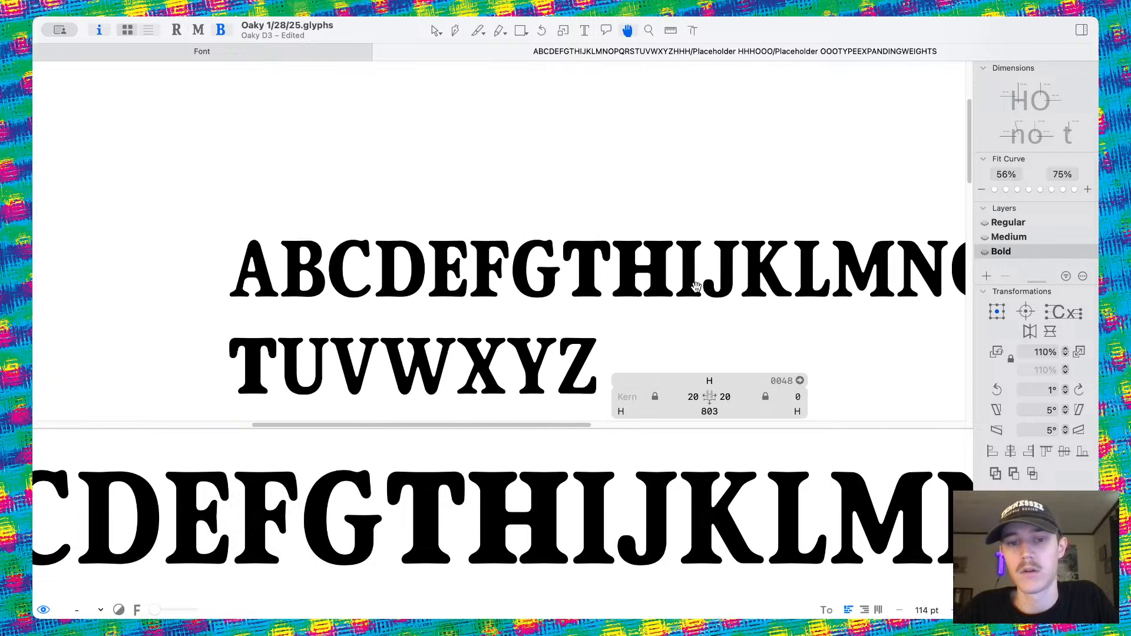
pyautogui.hscroll(3, 696, 287)
pyautogui.scroll(10, 557, 222)
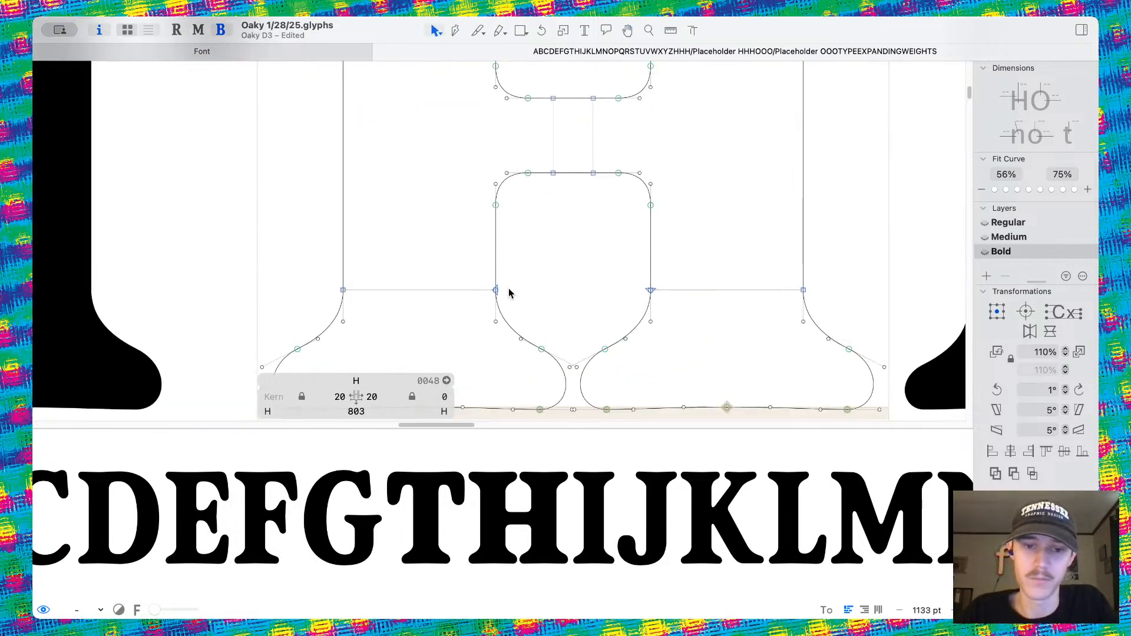
pyautogui.scroll(-5, 509, 293)
pyautogui.scroll(3, 548, 316)
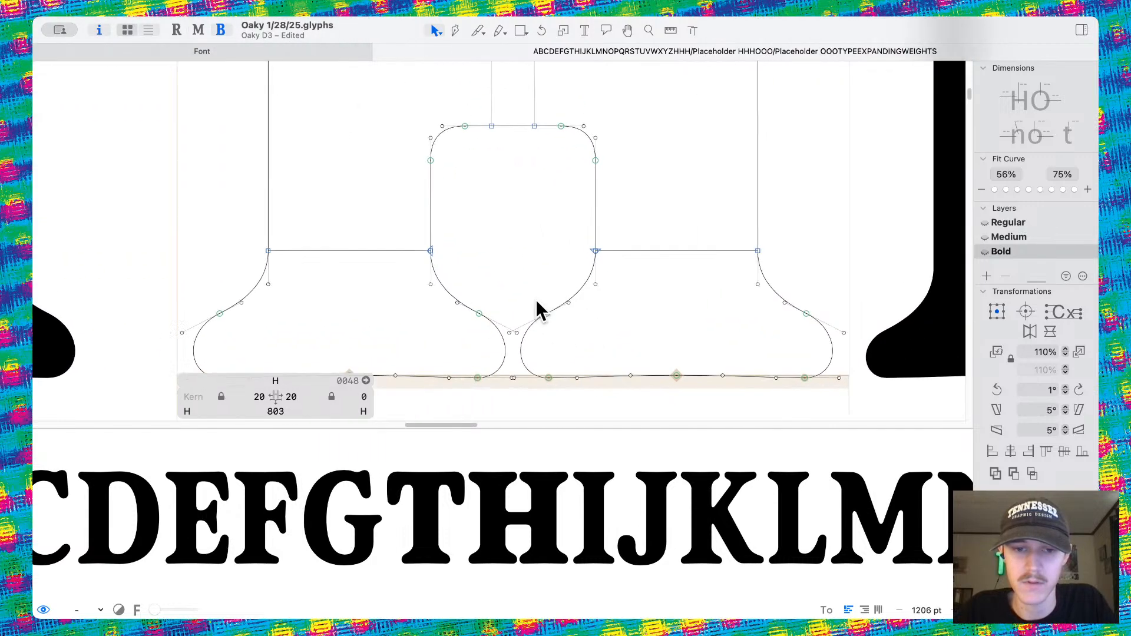
pyautogui.scroll(-4, 530, 259)
pyautogui.scroll(3, 561, 253)
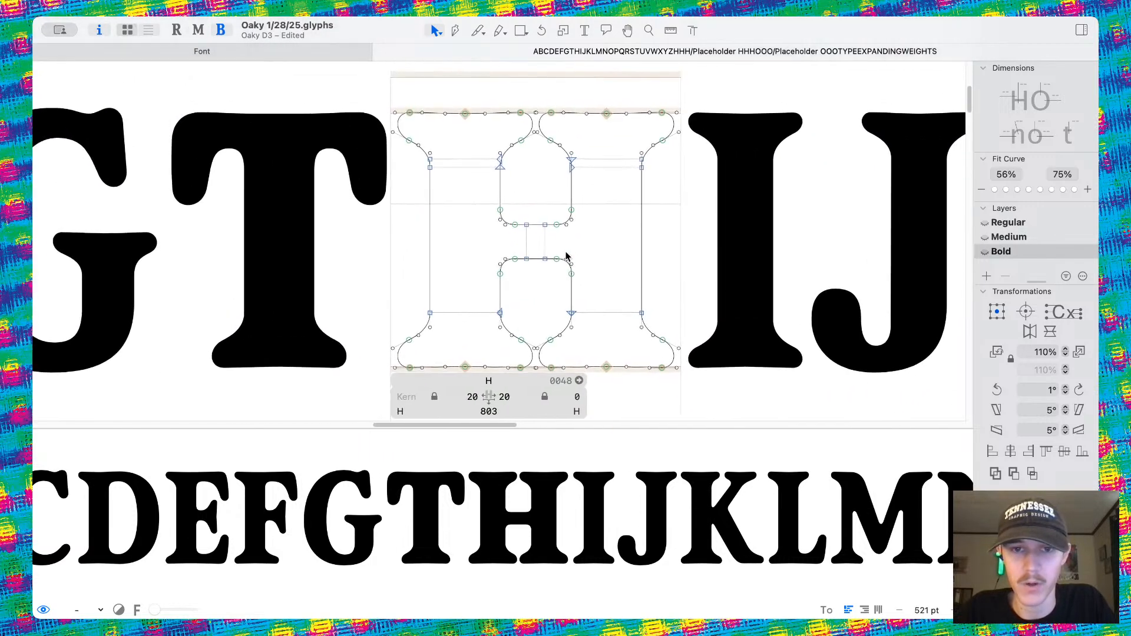
pyautogui.doubleClick(575, 200)
pyautogui.keyDown('shift'); pyautogui.doubleClick(630, 158); pyautogui.keyUp('shift')
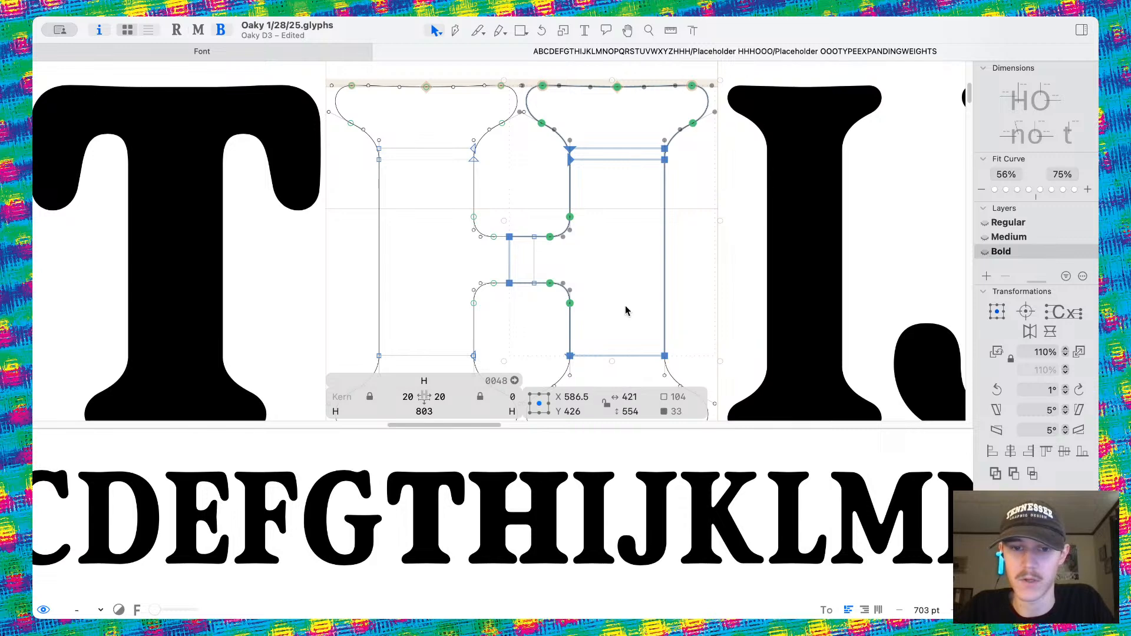
pyautogui.click(626, 337)
pyautogui.scroll(5, 599, 321)
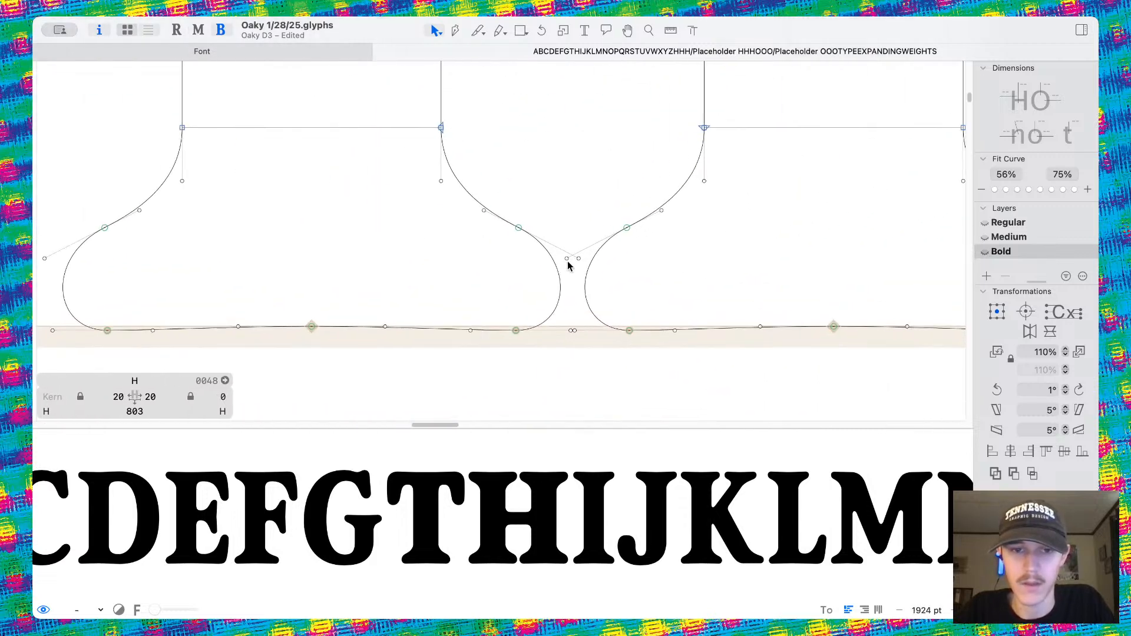
# Shorten the left stem's inner foot serif by shifting its curve node and bottom node 20 units left, and preview the shape.
pyautogui.click(519, 229)
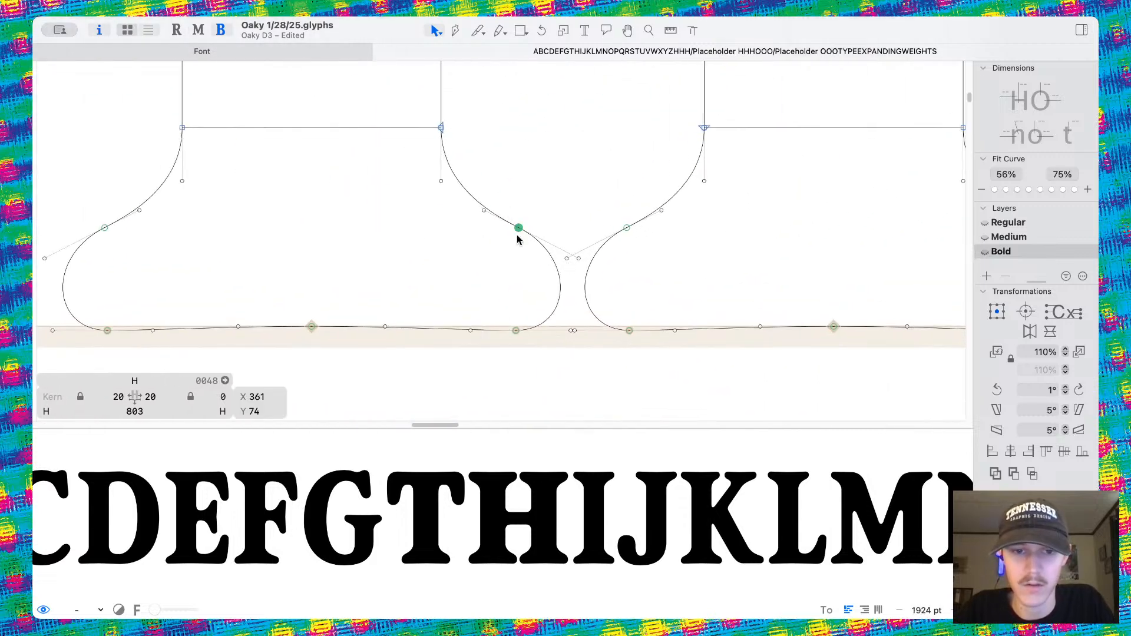
pyautogui.keyDown('shift'); pyautogui.click(514, 334); pyautogui.keyUp('shift')
pyautogui.moveTo(515, 332); pyautogui.dragTo(500, 332)
pyautogui.press('super+z')
pyautogui.hotkey('shift', 'Left')
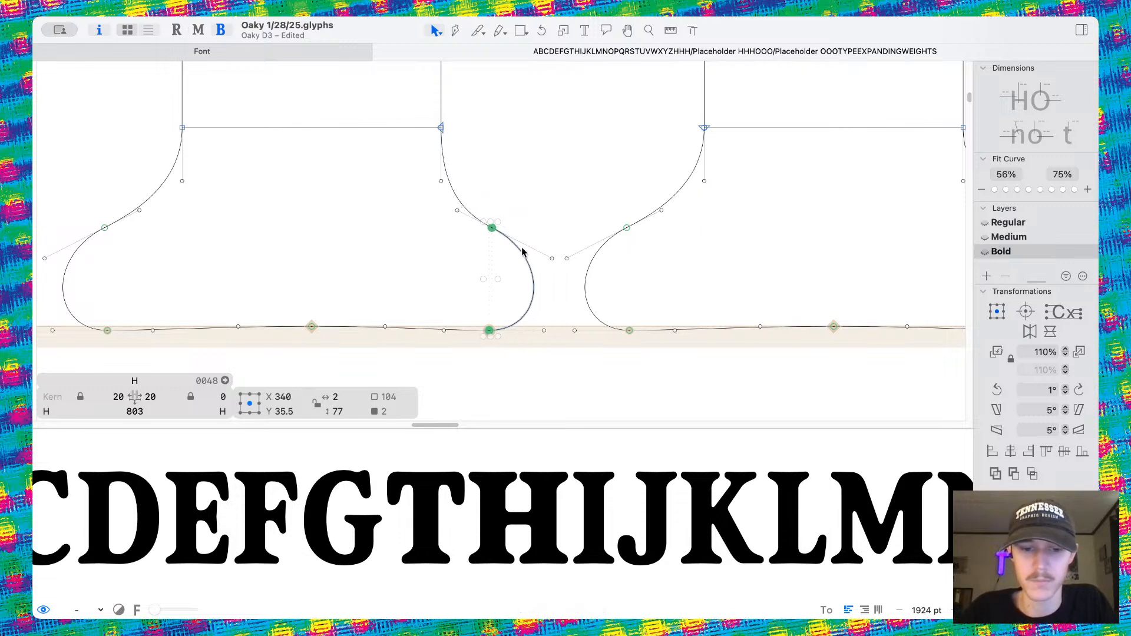
pyautogui.click(540, 180)
pyautogui.press('space')
pyautogui.scroll(-1, 540, 180)
# Try raising the outer curve handle of the left stem's inner foot serif to Y 61.
pyautogui.click(550, 255)
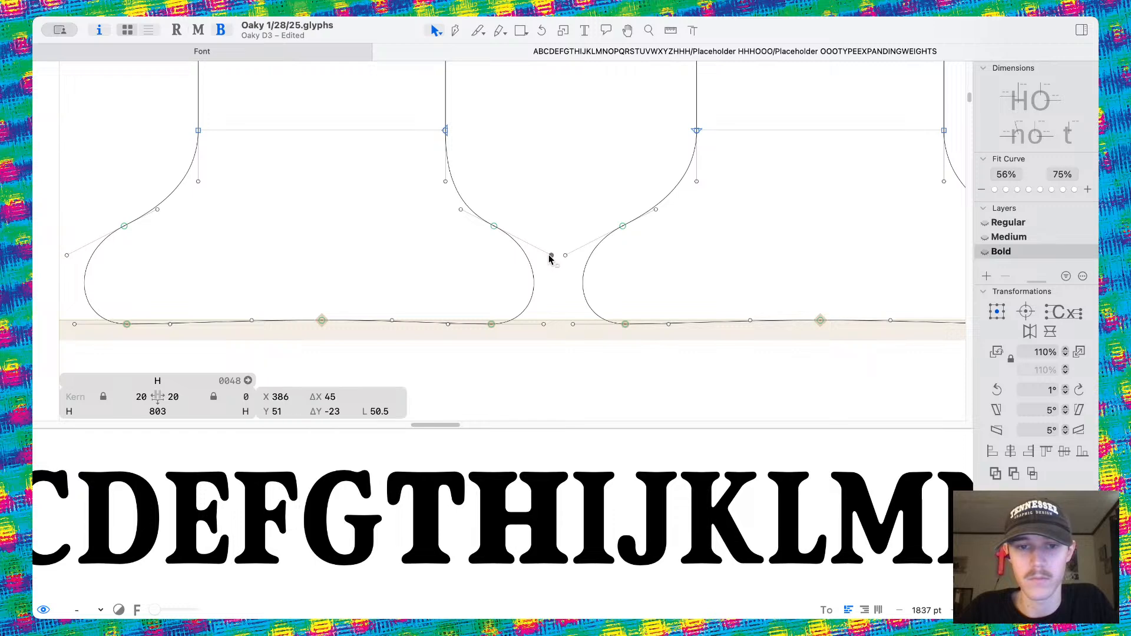
pyautogui.press('space')
pyautogui.press('super+z')
pyautogui.press('space')
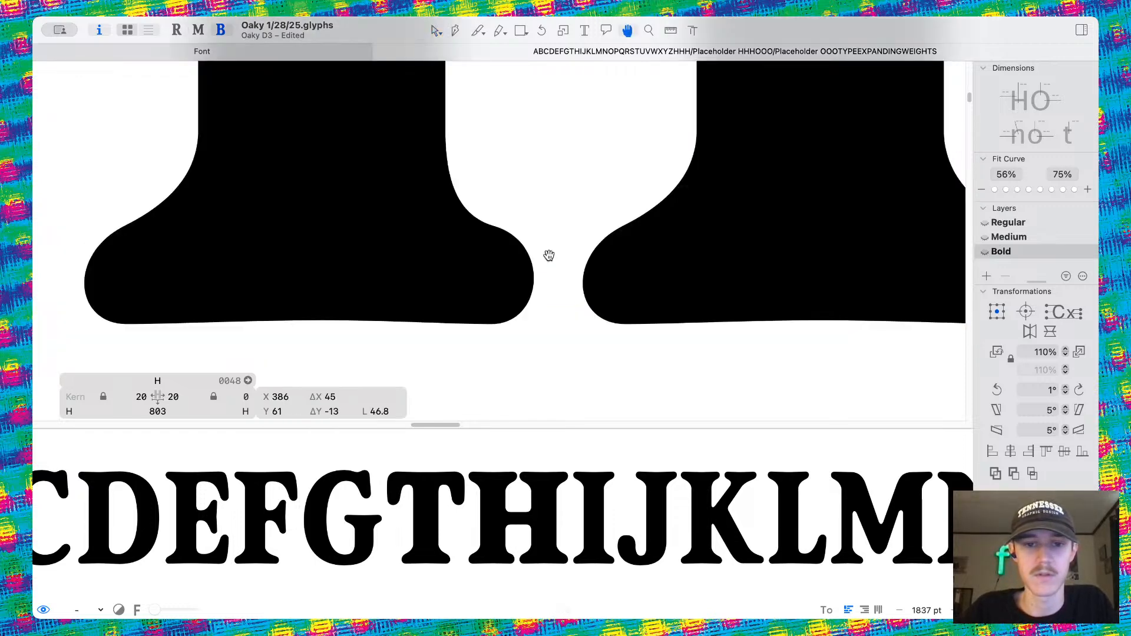
pyautogui.scroll(-1, 551, 253)
pyautogui.press('space')
pyautogui.press('super+z')
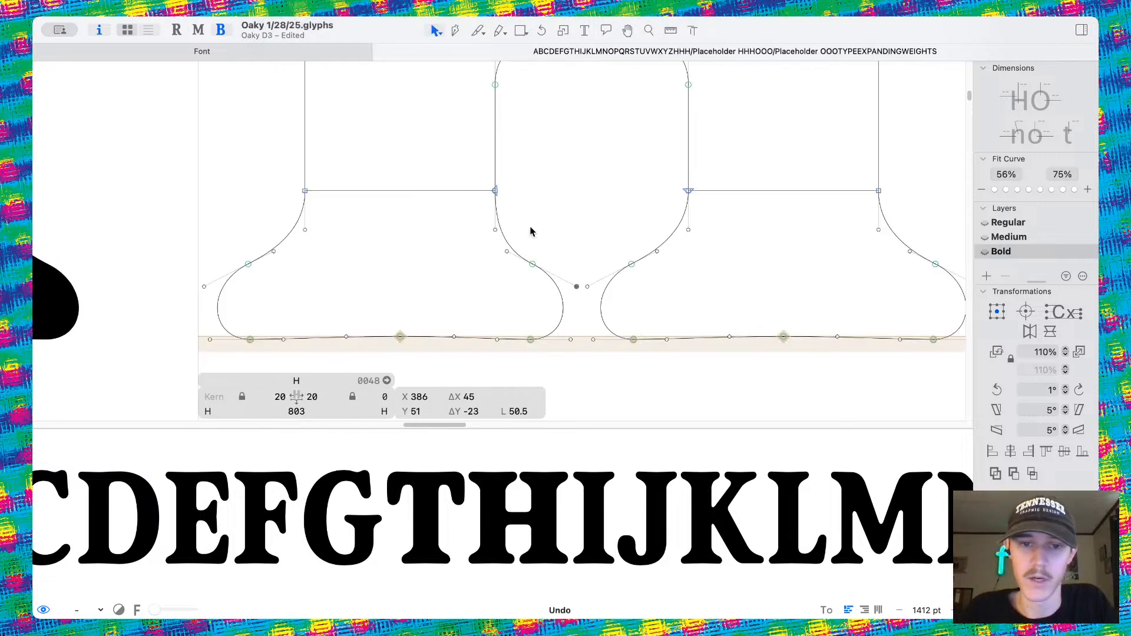
# Raise the curve node of the left stem's inner foot serif to Y 82 and preview it among the neighbouring letters.
pyautogui.scroll(3, 530, 236)
pyautogui.click(540, 298)
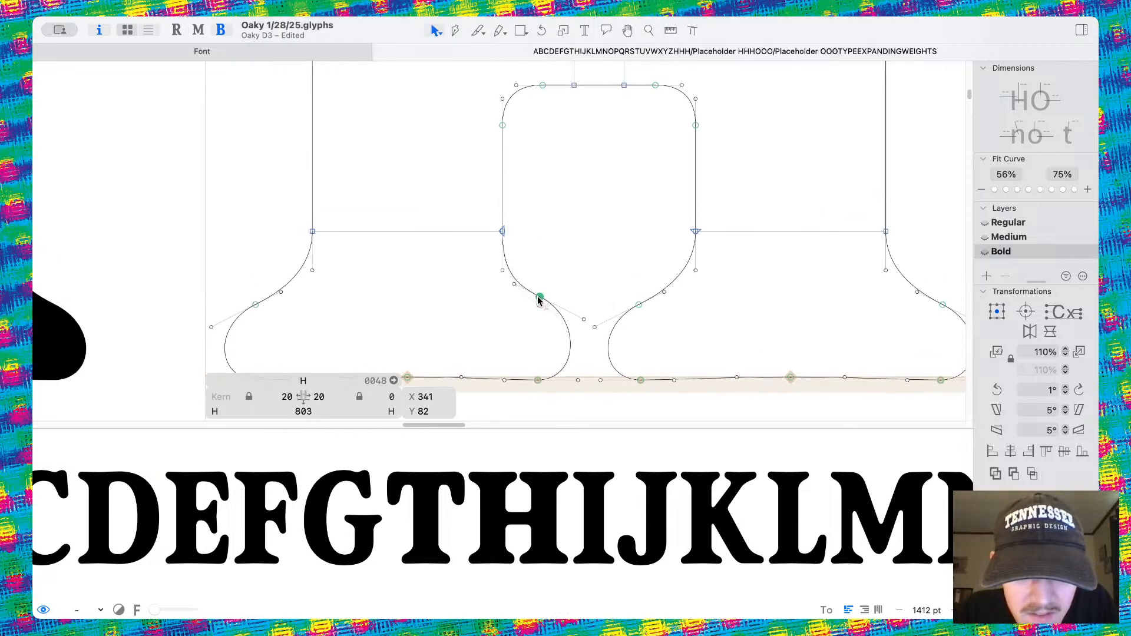
pyautogui.press('space')
pyautogui.scroll(-10, 574, 212)
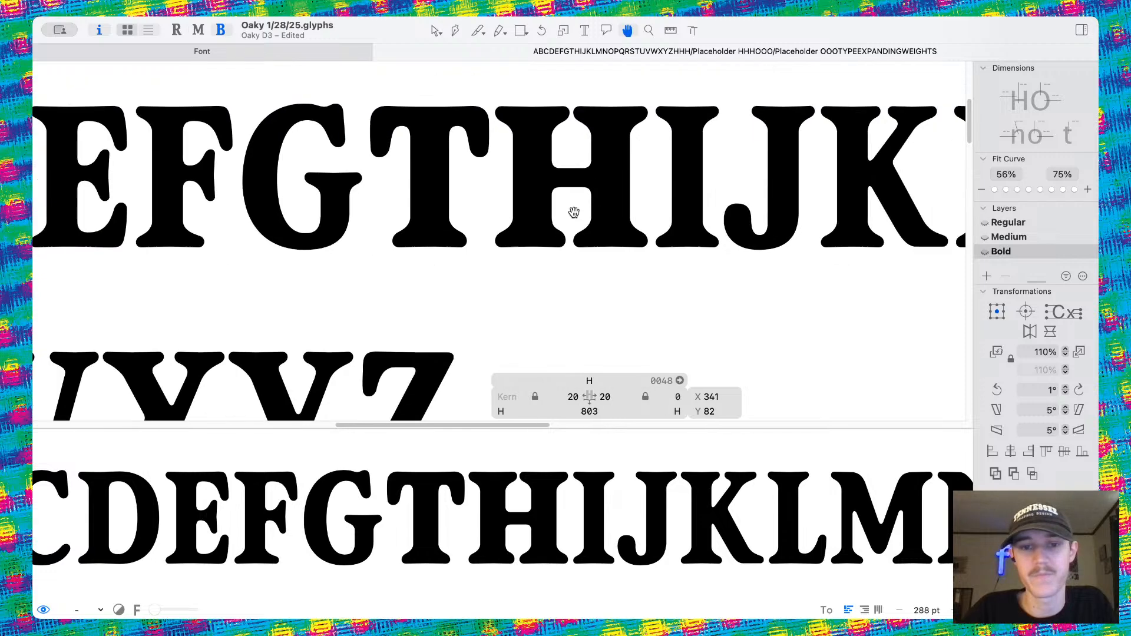
# Delete the H's right foot serif and both of its top serifs, keeping the stems and the left foot serif.
pyautogui.scroll(1, 573, 212)
pyautogui.scroll(4, 544, 207)
pyautogui.scroll(2, 545, 208)
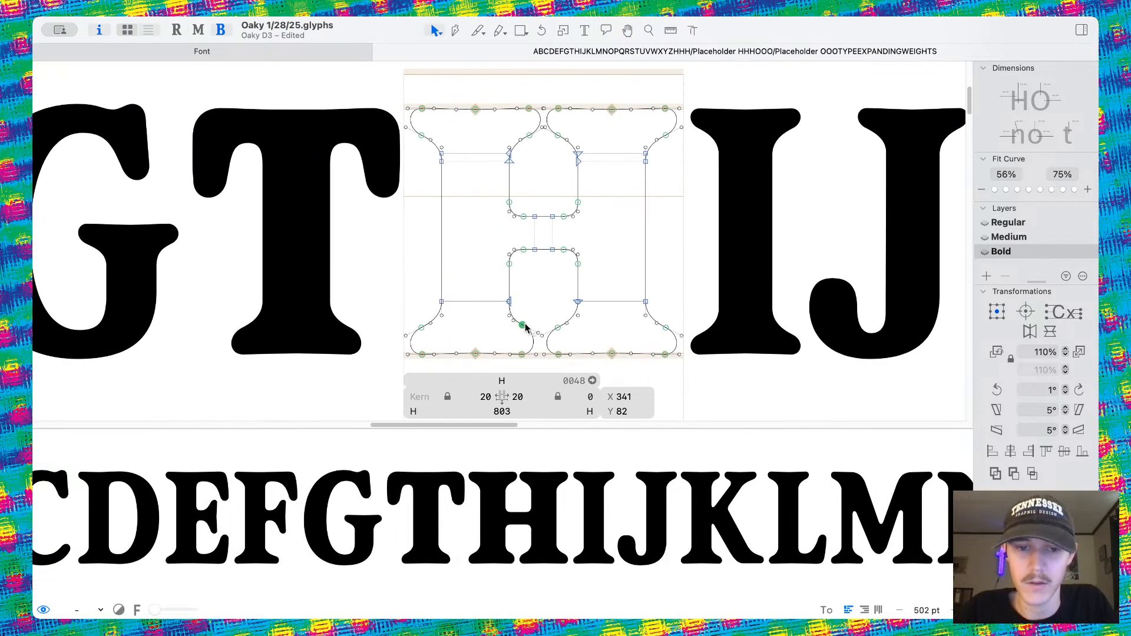
pyautogui.doubleClick(573, 323)
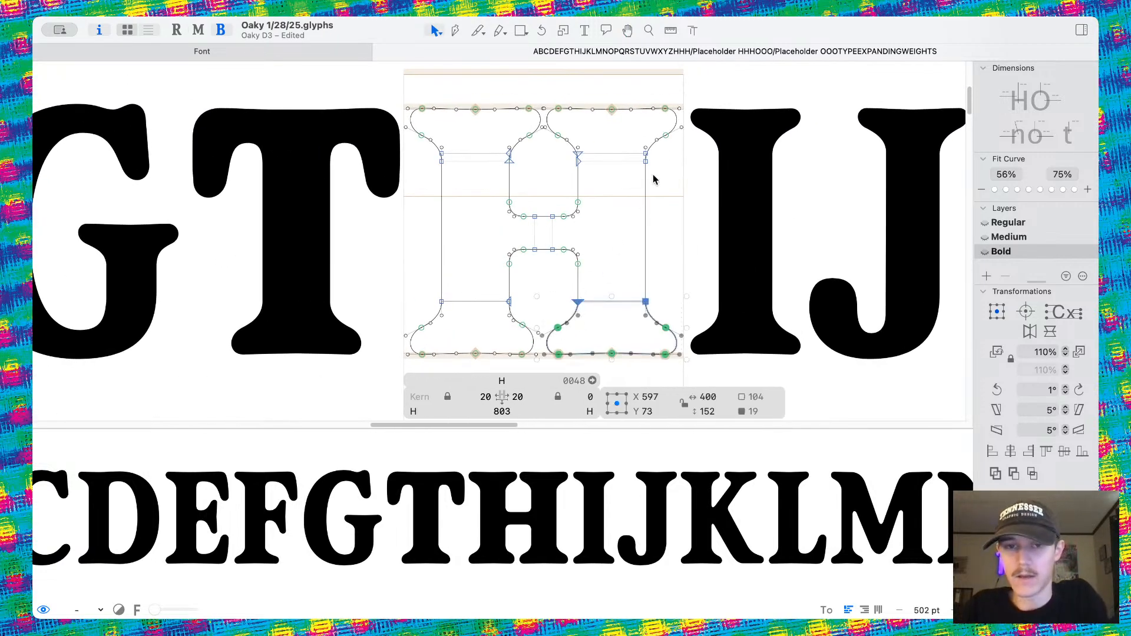
pyautogui.press('Delete')
pyautogui.doubleClick(631, 161)
pyautogui.click(607, 165)
pyautogui.doubleClick(607, 162)
pyautogui.press('Delete')
pyautogui.doubleClick(483, 154)
pyautogui.press('Delete')
# Duplicate the left foot serif in place, flip the copy vertically, and move it up to the cap height as the left top serif.
pyautogui.doubleClick(498, 298)
pyautogui.doubleClick(528, 337)
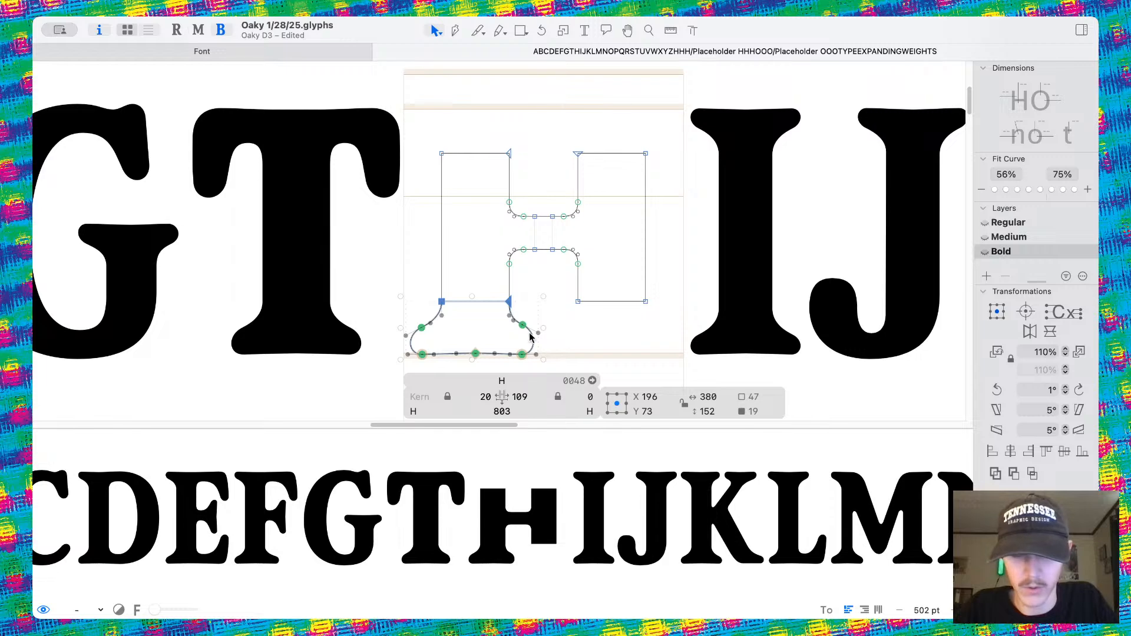
pyautogui.click(1051, 332)
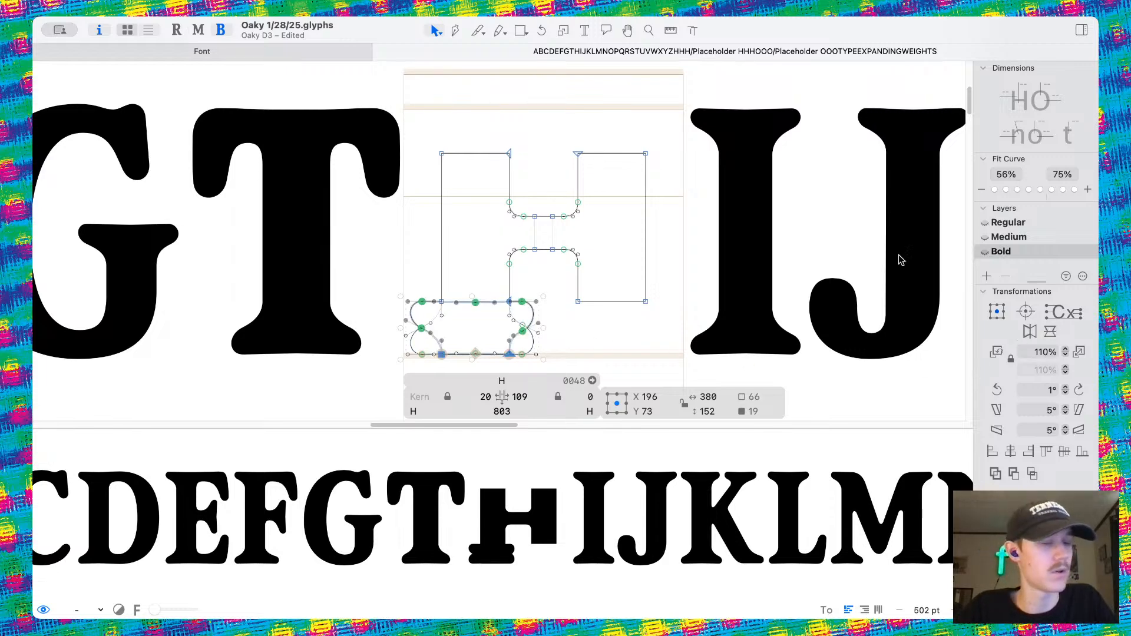
pyautogui.moveTo(508, 351); pyautogui.dragTo(509, 166)
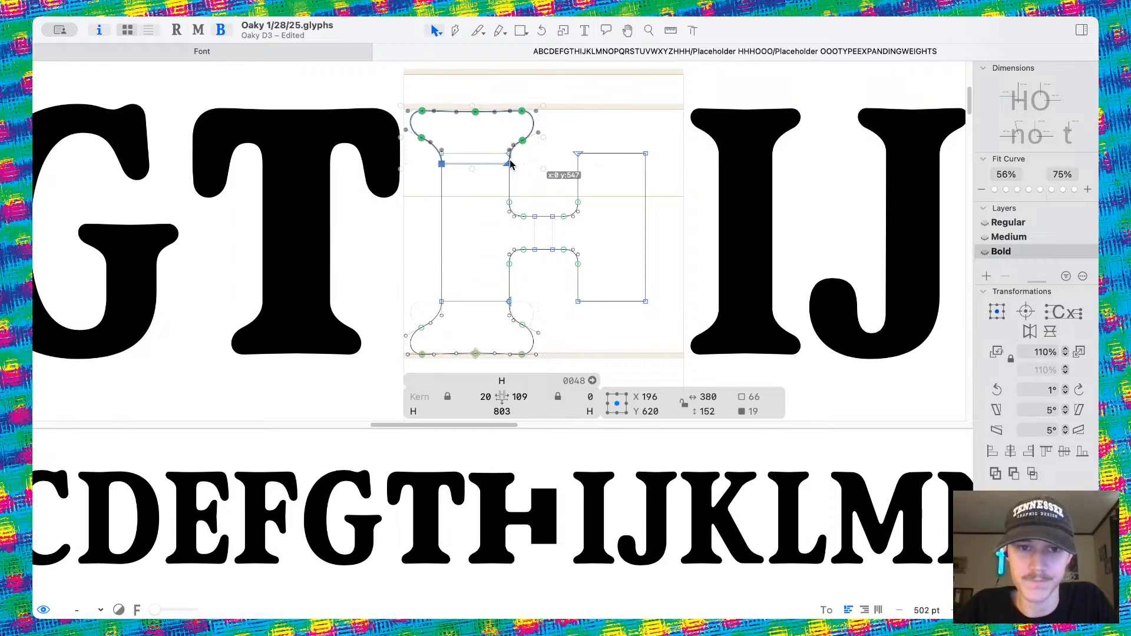
pyautogui.scroll(5, 471, 111)
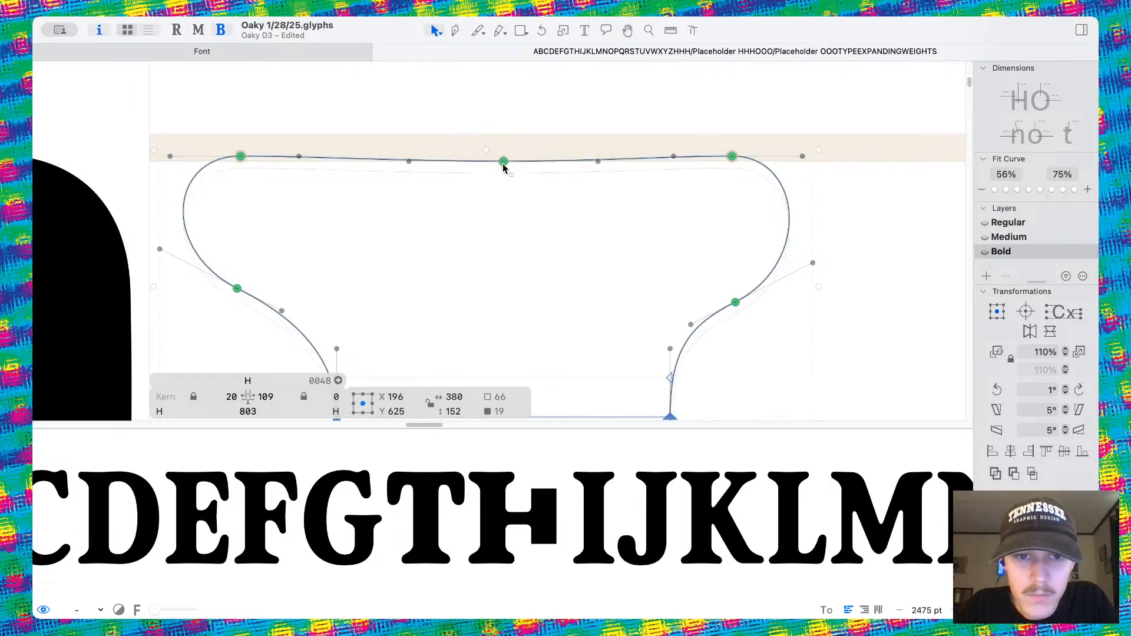
# Try to pull the left stem's bottom edge down into its foot serif.
pyautogui.scroll(-5, 525, 207)
pyautogui.scroll(-2, 472, 269)
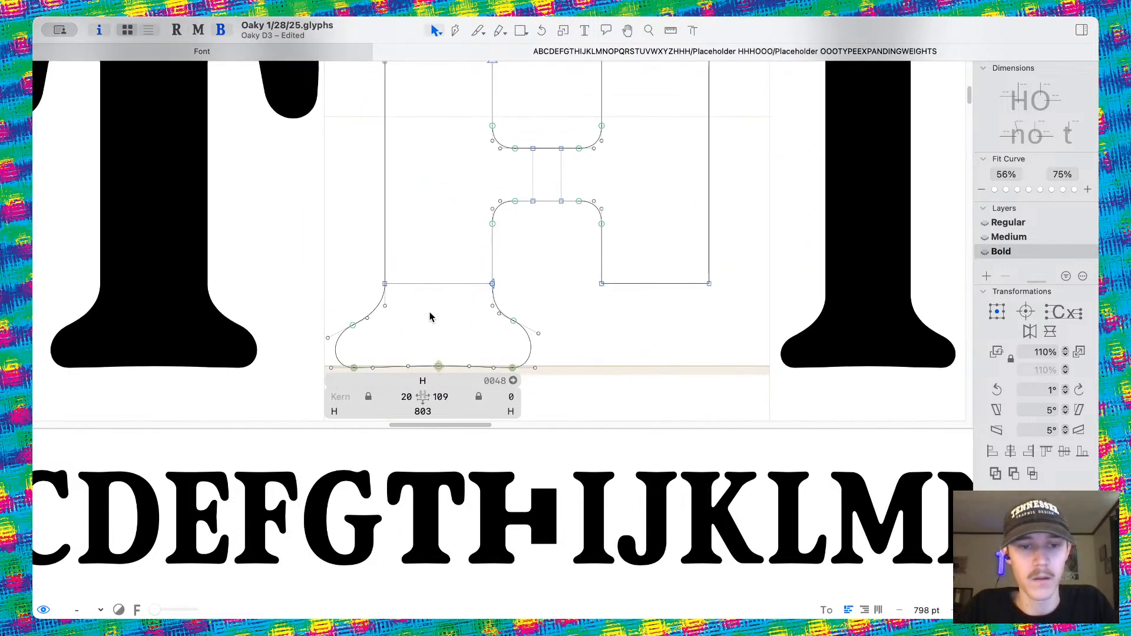
pyautogui.scroll(3, 428, 289)
pyautogui.click(436, 278)
pyautogui.moveTo(459, 272)
pyautogui.mouseDown()
pyautogui.moveTo(460, 306)
pyautogui.moveTo(465, 275)
pyautogui.moveTo(465, 302)
pyautogui.moveTo(467, 291)
pyautogui.mouseUp()
pyautogui.click(462, 278)
pyautogui.click(465, 279)
pyautogui.click(466, 278)
pyautogui.click(397, 278)
pyautogui.moveTo(279, 264); pyautogui.dragTo(551, 265)
pyautogui.press('super+z')
# Extend the left stem's bottom edge down into its foot serif, moving the serif 10 units down for access and back up to Y 73.
pyautogui.click(554, 321)
pyautogui.doubleClick(565, 327)
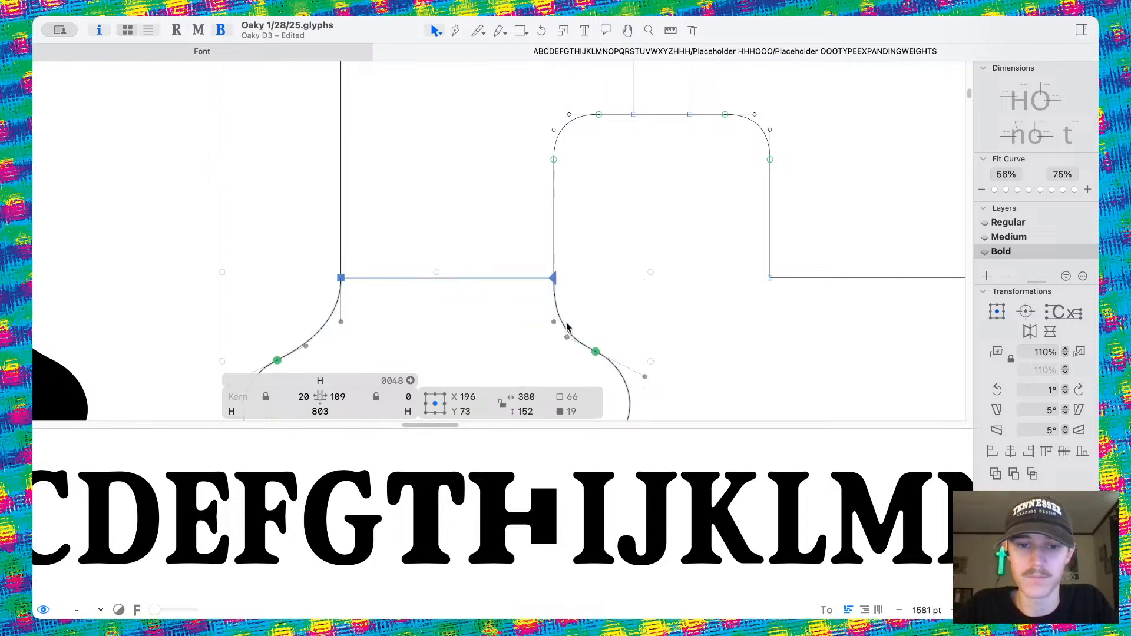
pyautogui.scroll(-5, 562, 325)
pyautogui.hotkey('shift', 'Down')
pyautogui.scroll(5, 562, 323)
pyautogui.click(422, 305)
pyautogui.click(395, 174)
pyautogui.moveTo(396, 174); pyautogui.dragTo(403, 211)
pyautogui.doubleClick(404, 174)
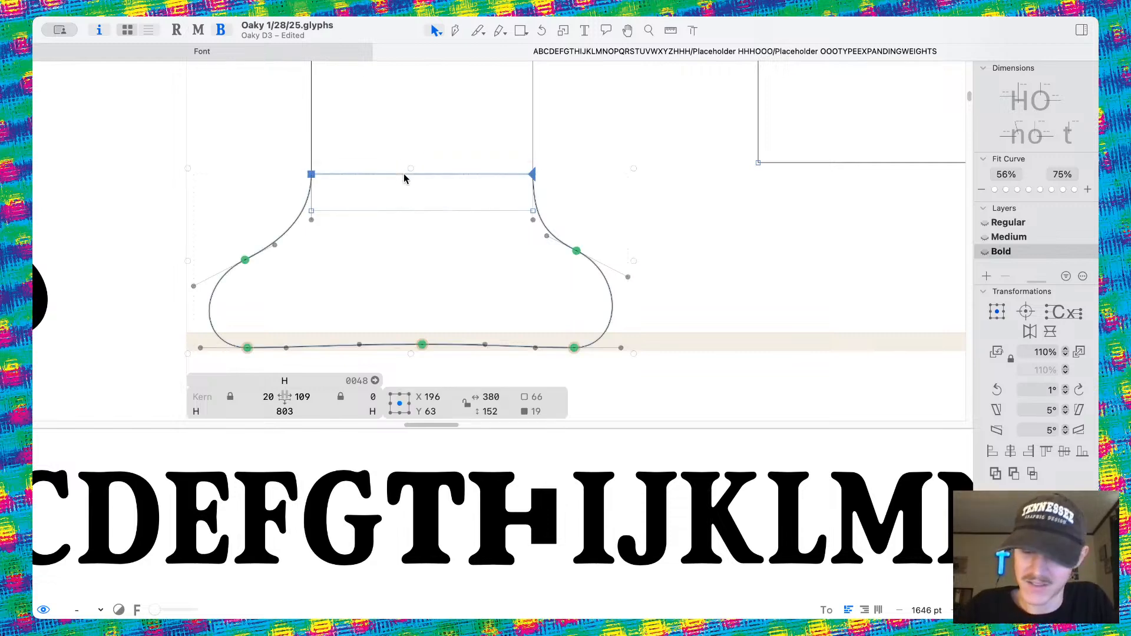
pyautogui.hotkey('shift', 'Up')
pyautogui.click(773, 271)
# Duplicate the left stem's top and foot serifs in place and flip the copies horizontally.
pyautogui.scroll(-5, 774, 271)
pyautogui.hscroll(3, 774, 272)
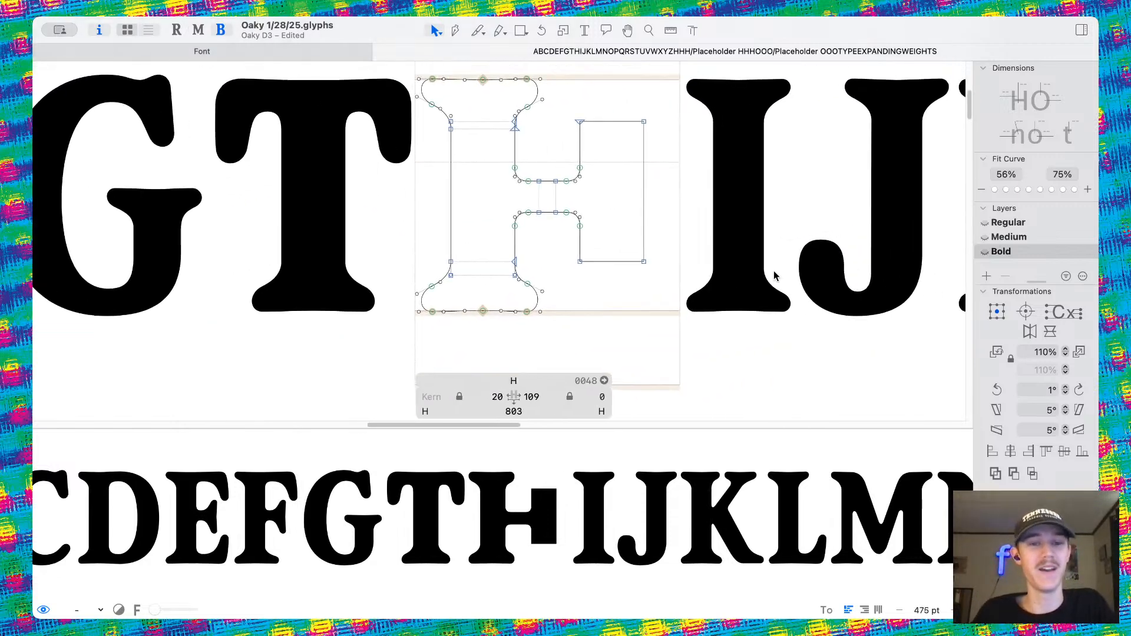
pyautogui.scroll(2, 774, 272)
pyautogui.scroll(1, 626, 209)
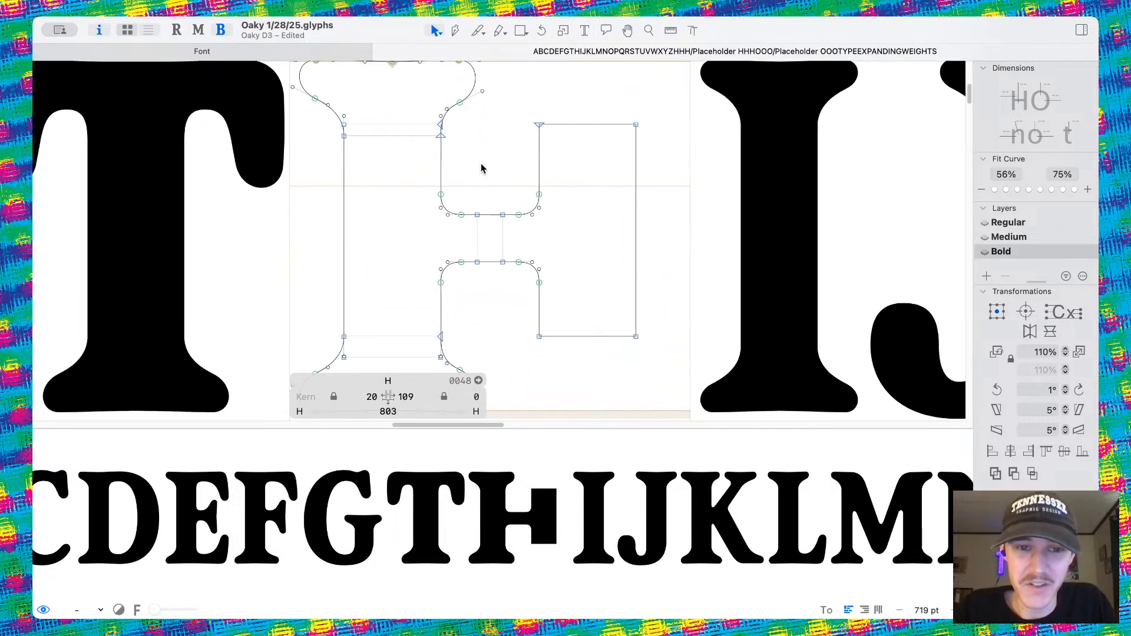
pyautogui.doubleClick(441, 170)
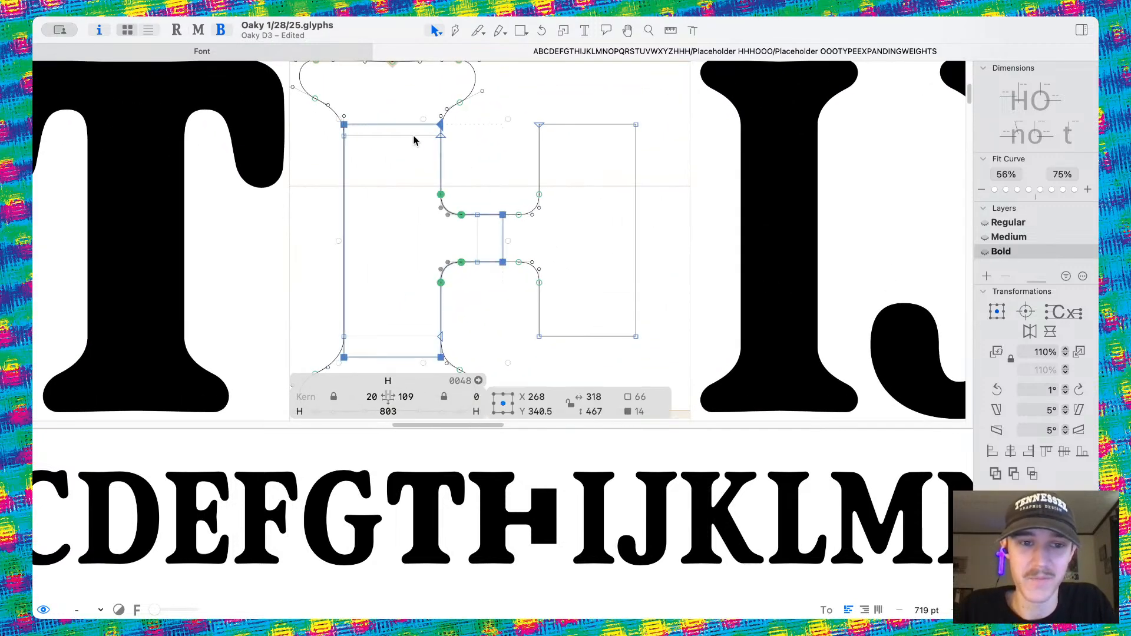
pyautogui.keyDown('shift'); pyautogui.doubleClick(405, 337); pyautogui.keyUp('shift')
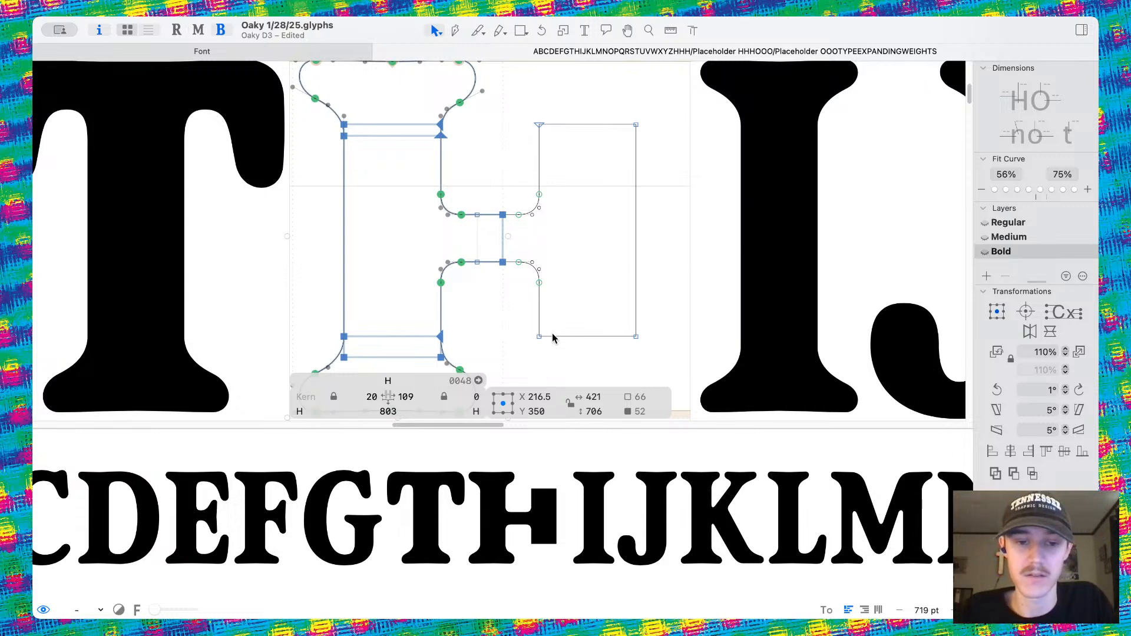
pyautogui.click(453, 330)
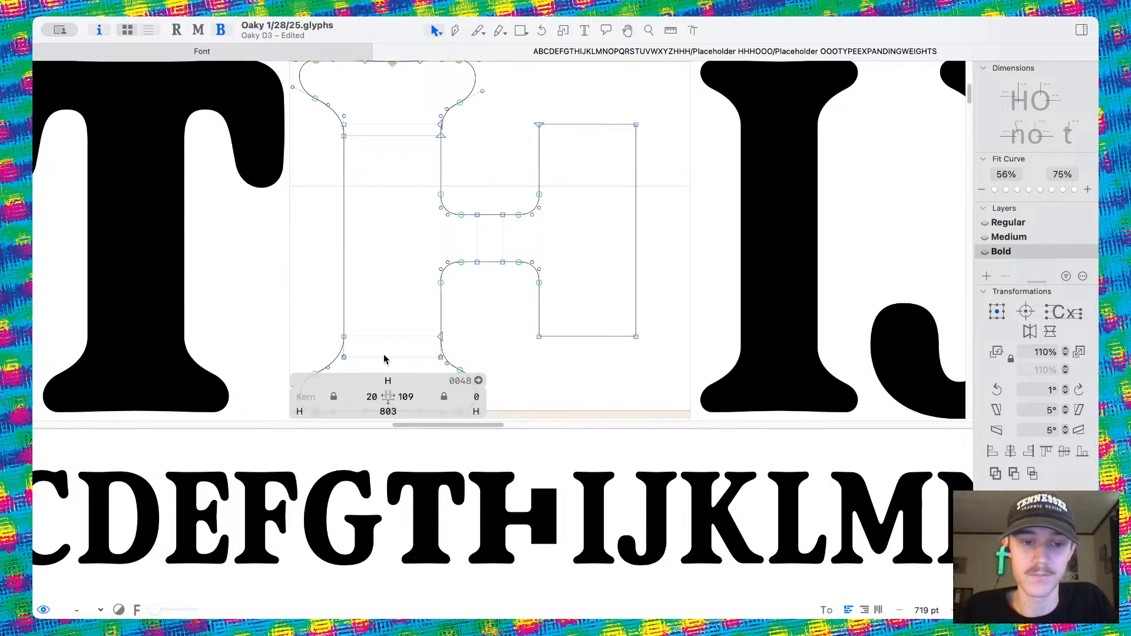
pyautogui.click(395, 337)
pyautogui.keyDown('shift'); pyautogui.click(403, 137); pyautogui.keyUp('shift')
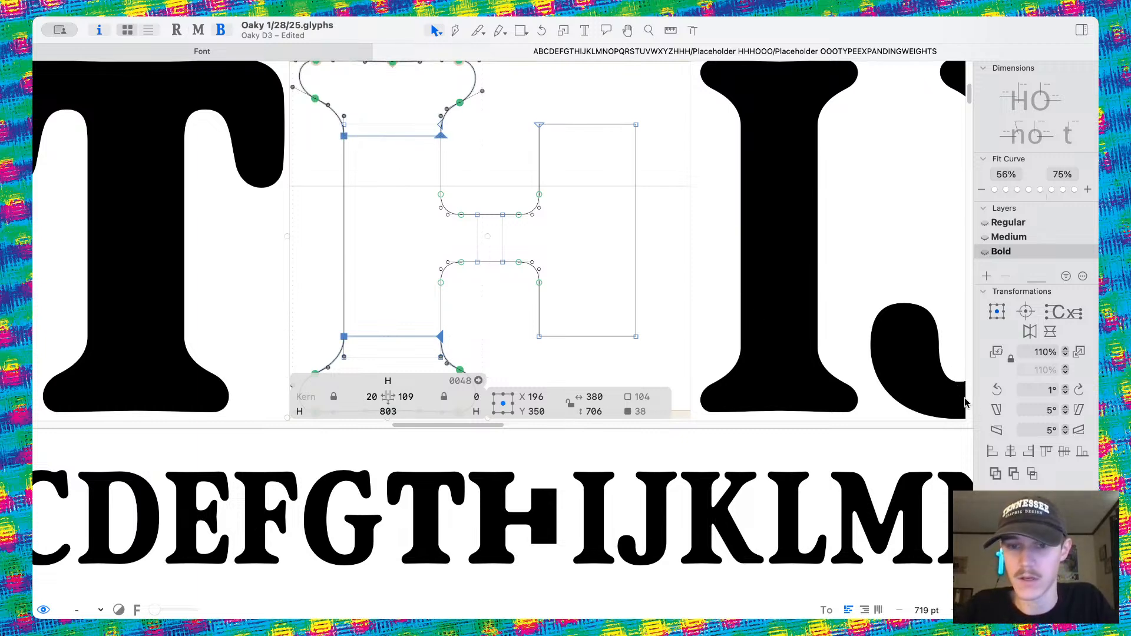
pyautogui.click(1028, 333)
# Move the mirrored serif pair onto the right stem and nudge it to X 607 so it meets the stem's edges.
pyautogui.scroll(-2, 443, 312)
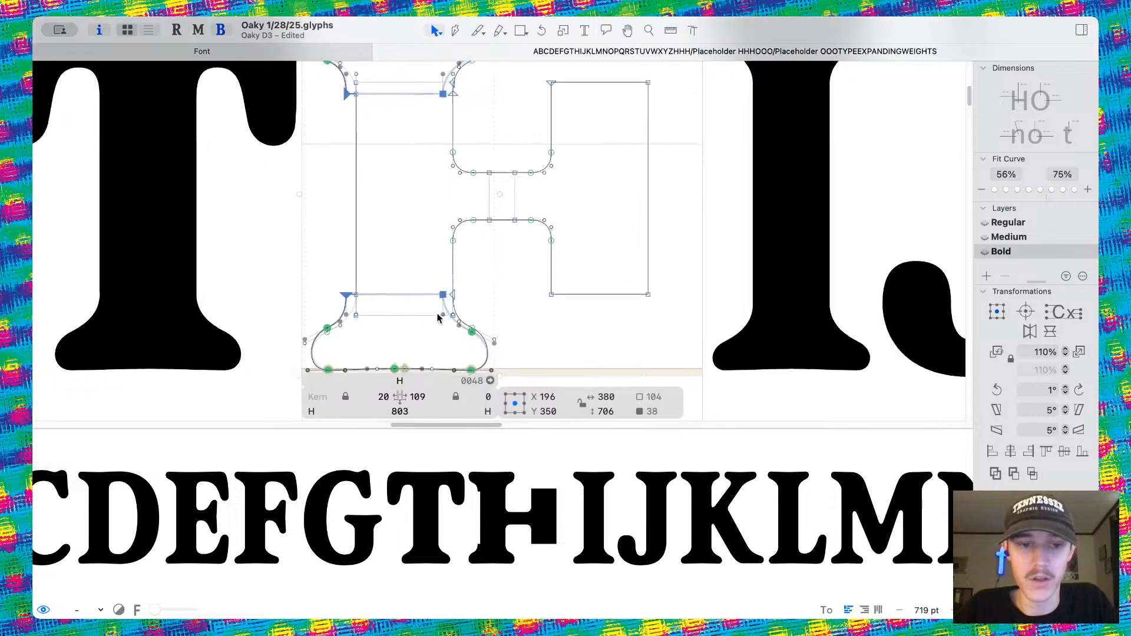
pyautogui.moveTo(443, 291); pyautogui.dragTo(649, 302)
pyautogui.scroll(6, 626, 284)
pyautogui.press('Right')
pyautogui.press('Right')
pyautogui.press('Right')
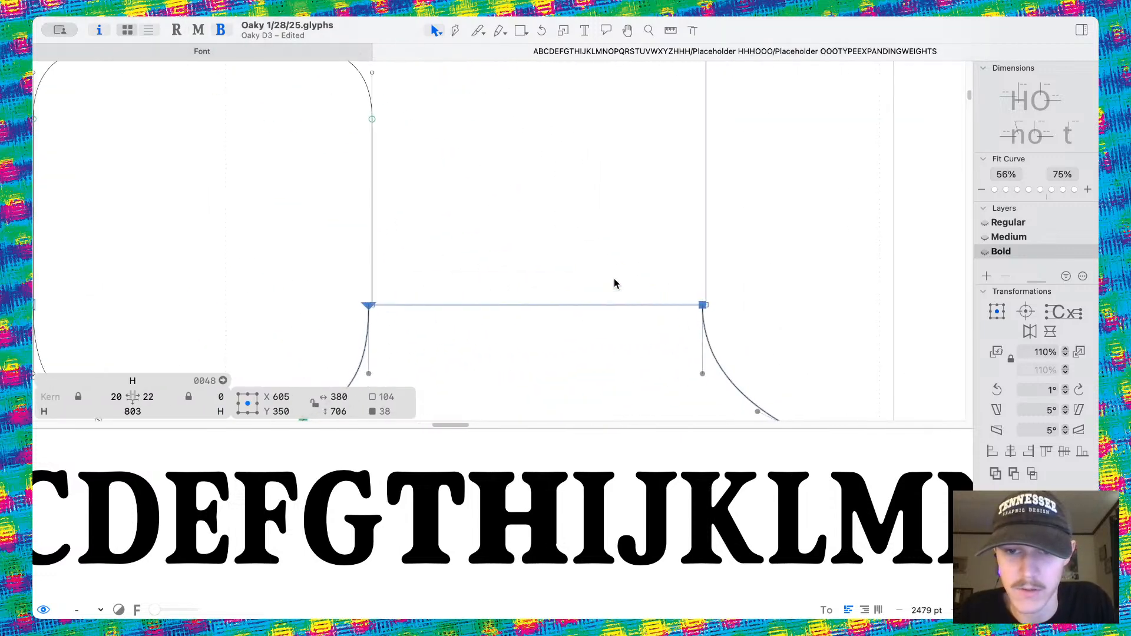
pyautogui.scroll(4, 615, 284)
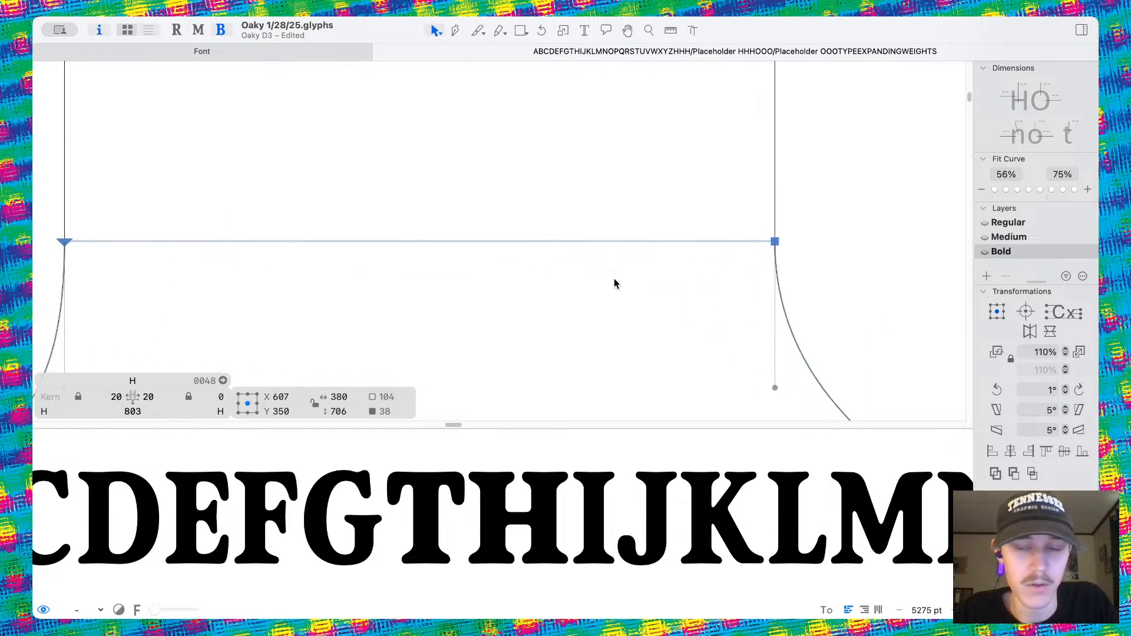
pyautogui.scroll(-5, 614, 284)
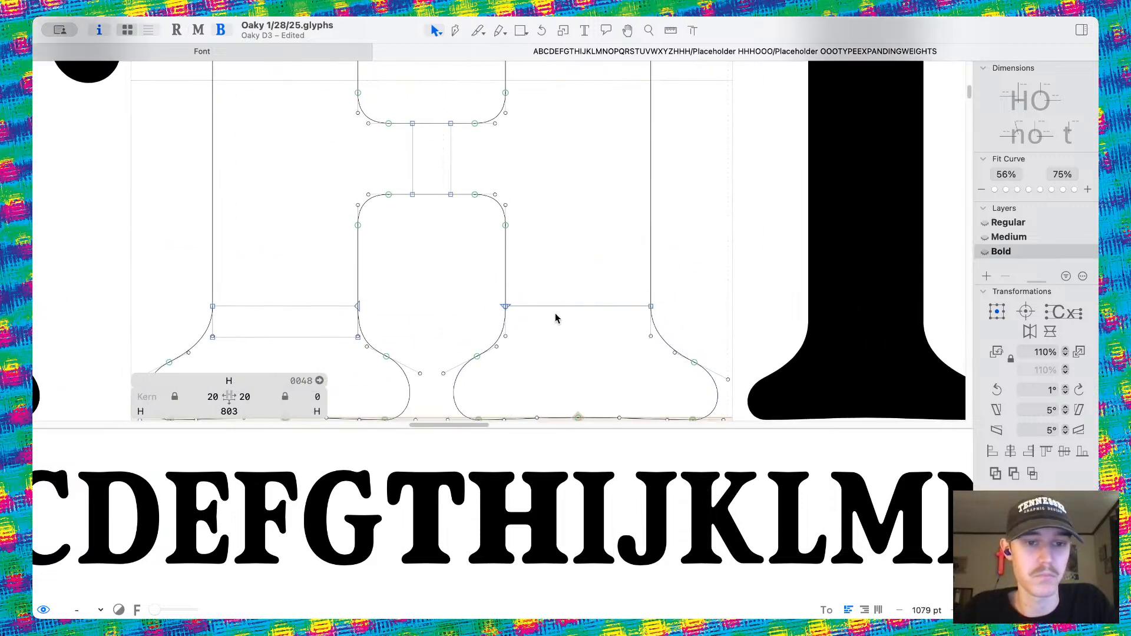
# Try lowering the right foot serif by 20 units together with the stem's bottom edge, and undo the move.
pyautogui.scroll(3, 548, 271)
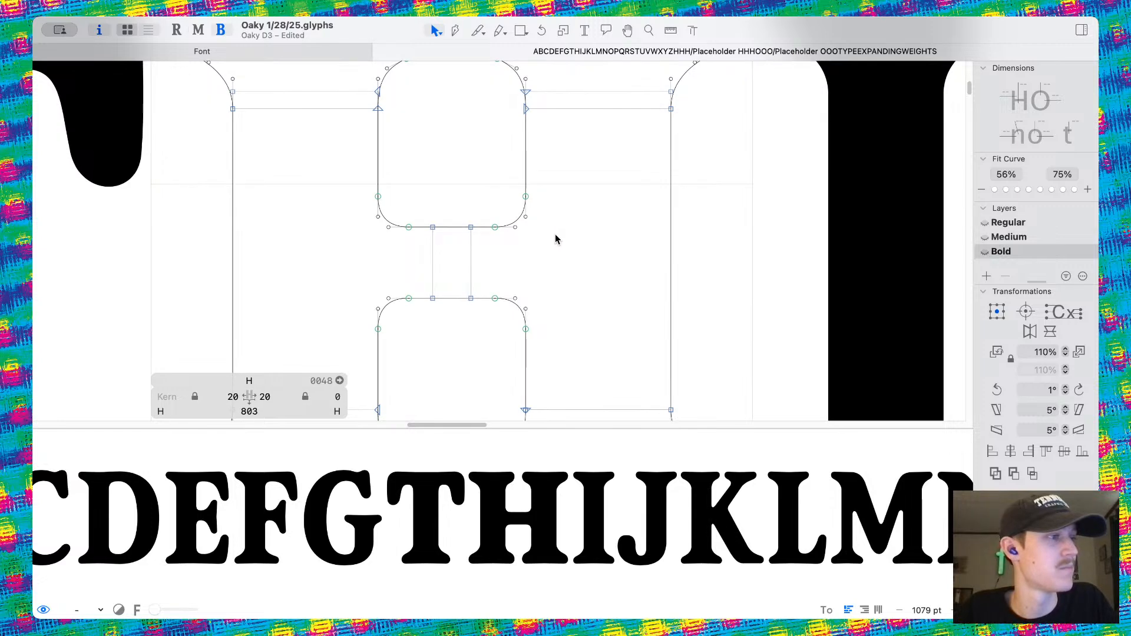
pyautogui.scroll(-5, 557, 239)
pyautogui.scroll(5, 555, 245)
pyautogui.doubleClick(525, 250)
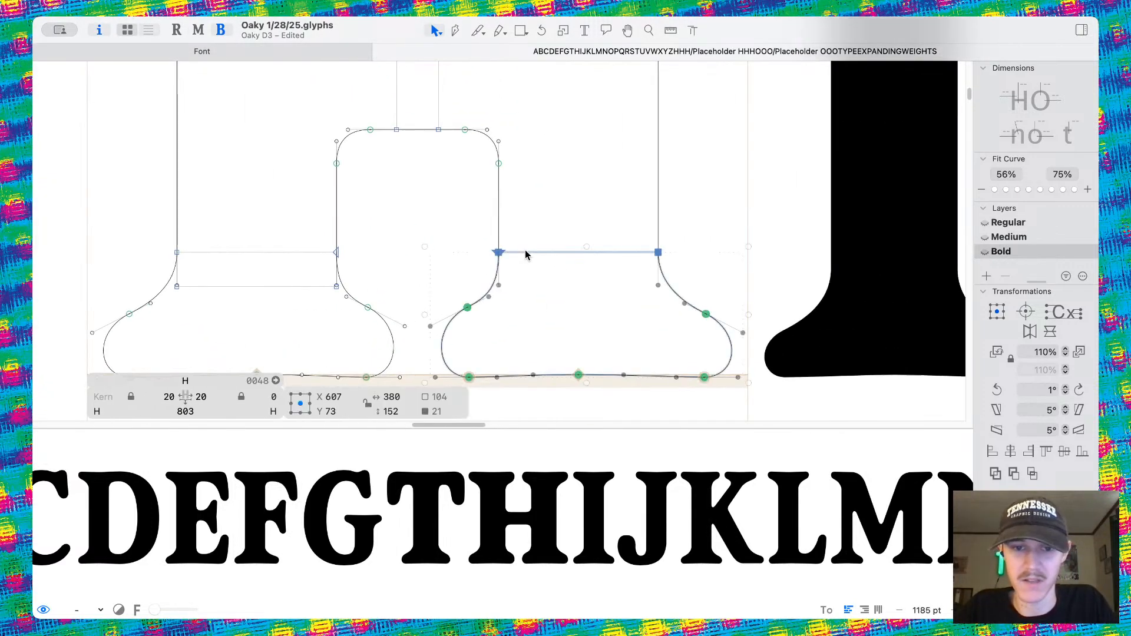
pyautogui.hotkey('shift', 'Down')
pyautogui.hotkey('shift', 'Down')
pyautogui.click(559, 261)
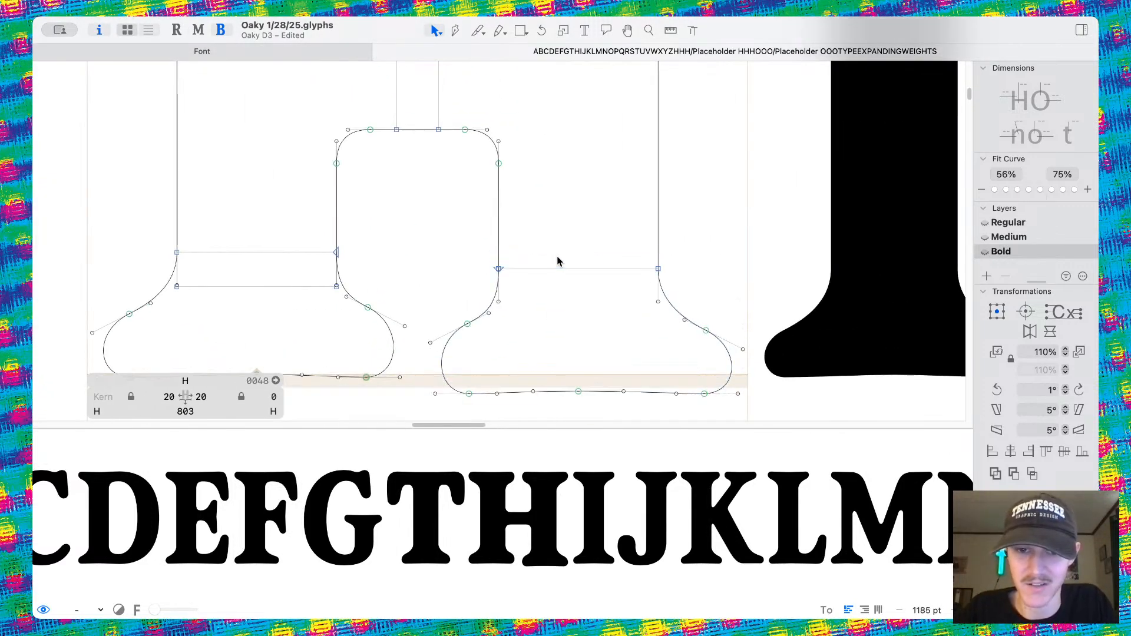
pyautogui.press('super+z')
pyautogui.press('super+z')
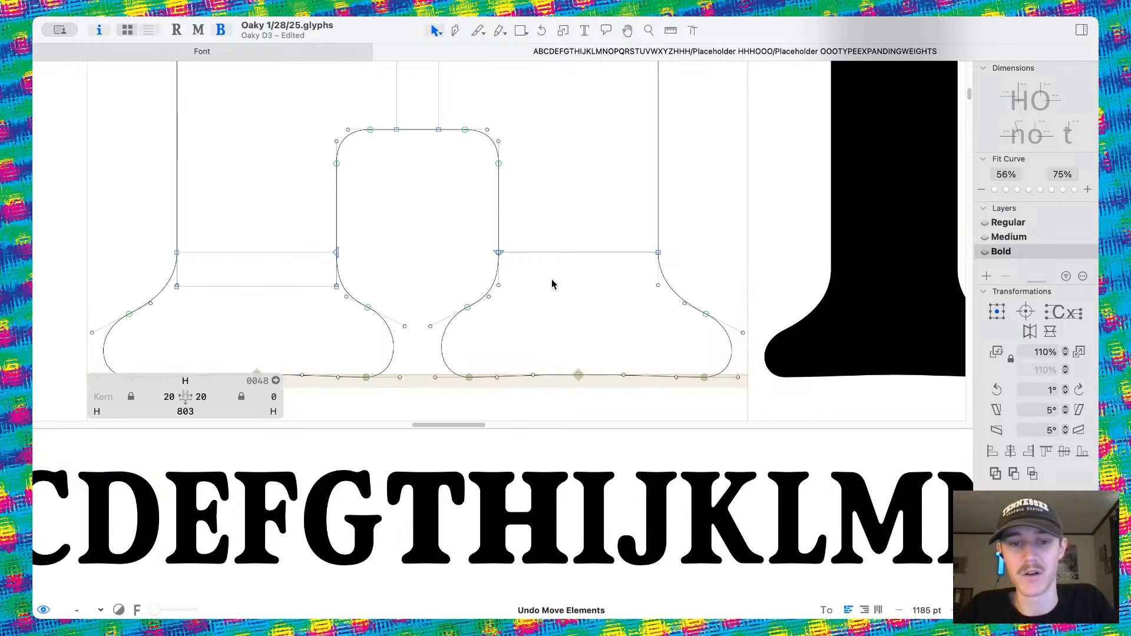
# Extend the right stem's bottom edge into its foot serif, moving the serif 20 units down for access and back, and preview the shape.
pyautogui.doubleClick(675, 288)
pyautogui.hotkey('shift', 'Down')
pyautogui.hotkey('shift', 'Down')
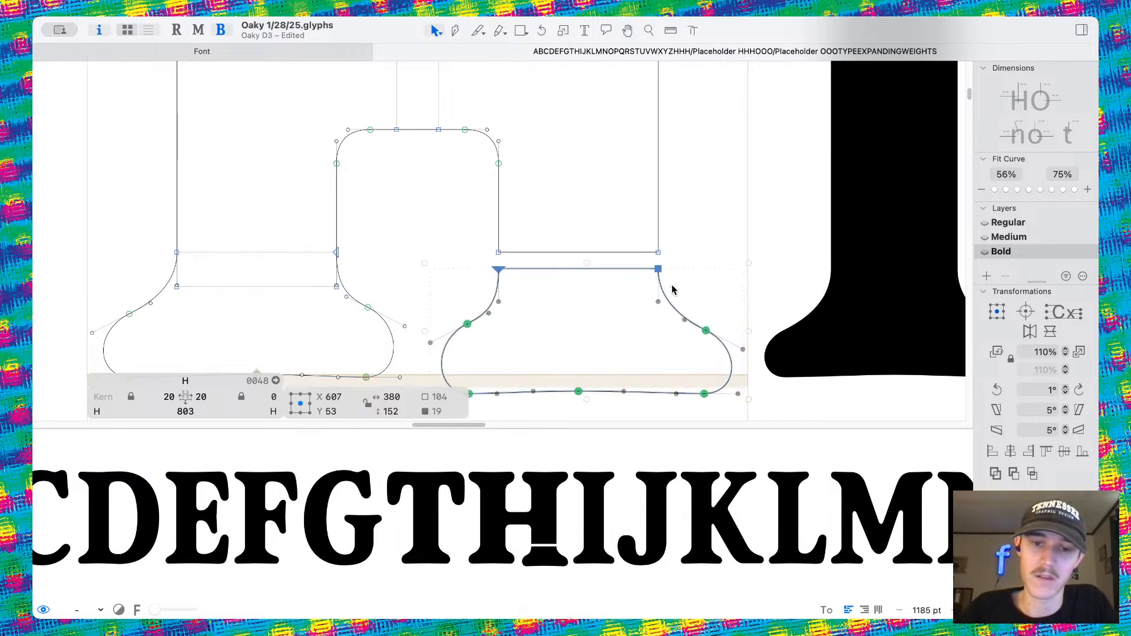
pyautogui.click(639, 261)
pyautogui.click(671, 304)
pyautogui.doubleClick(671, 304)
pyautogui.hotkey('shift', 'Up')
pyautogui.hotkey('shift', 'Up')
pyautogui.click(533, 321)
pyautogui.press('space')
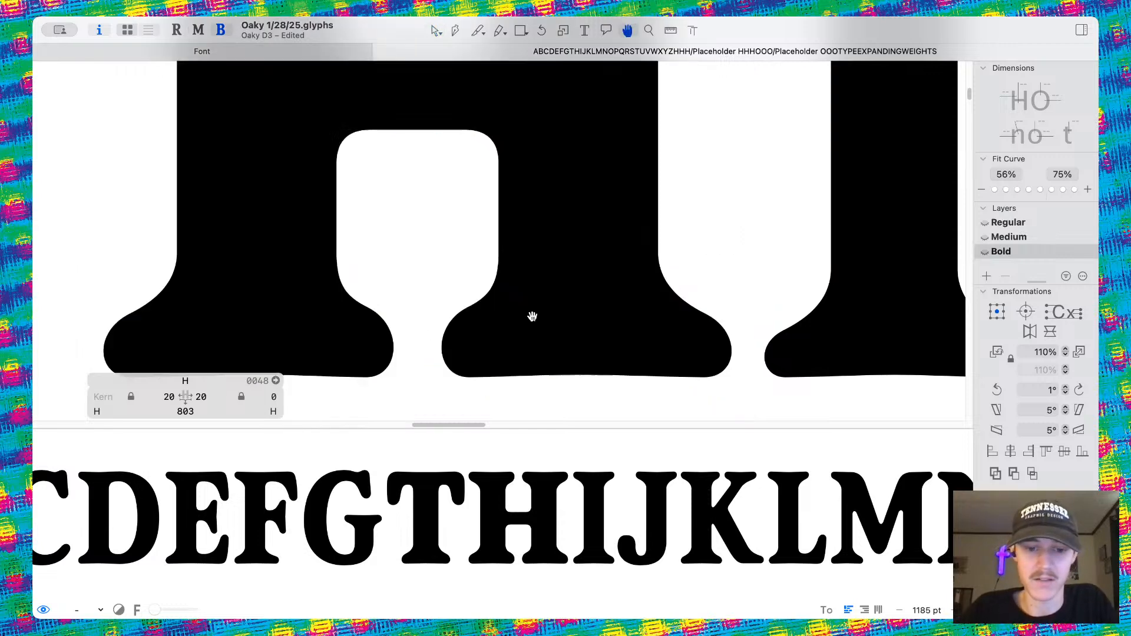
# Shift the H's entire right half, including its serifs and crossbar end, about 12 units left.
pyautogui.scroll(-5, 525, 398)
pyautogui.scroll(-2, 539, 353)
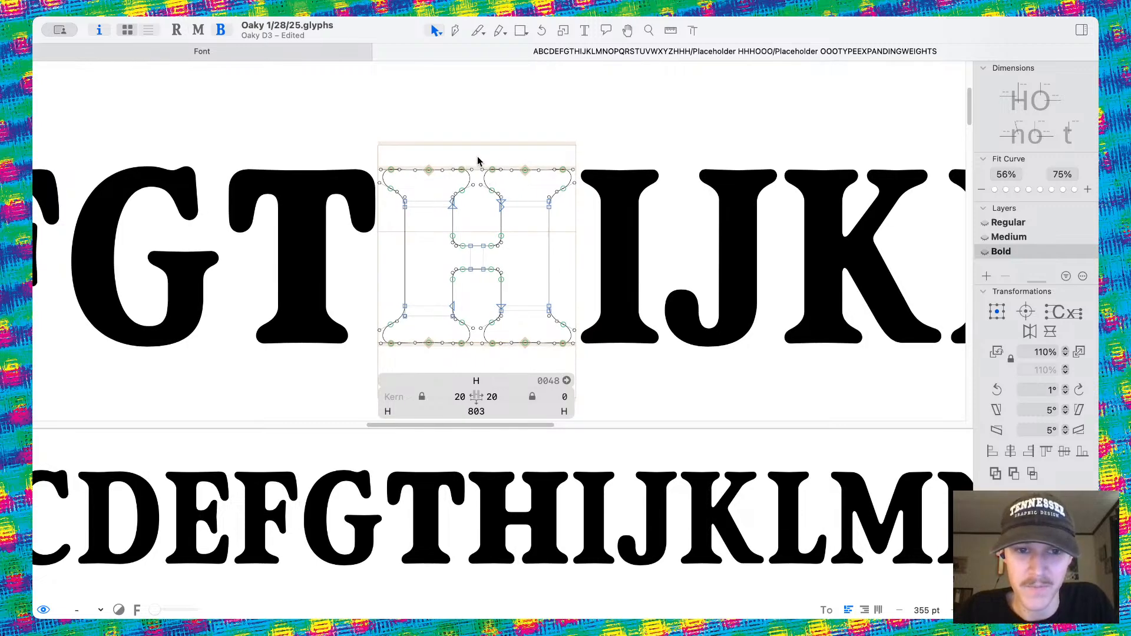
pyautogui.moveTo(478, 160); pyautogui.dragTo(687, 371)
pyautogui.scroll(5, 575, 292)
pyautogui.hotkey('shift', 'Left')
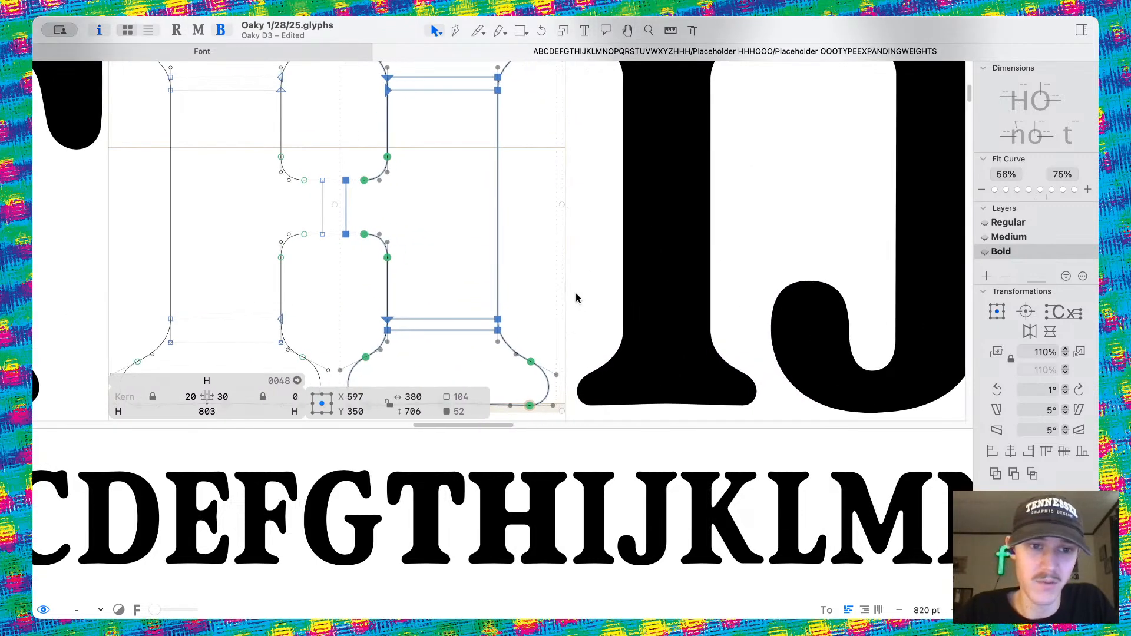
pyautogui.hscroll(-2, 623, 289)
pyautogui.hotkey('shift', 'Left')
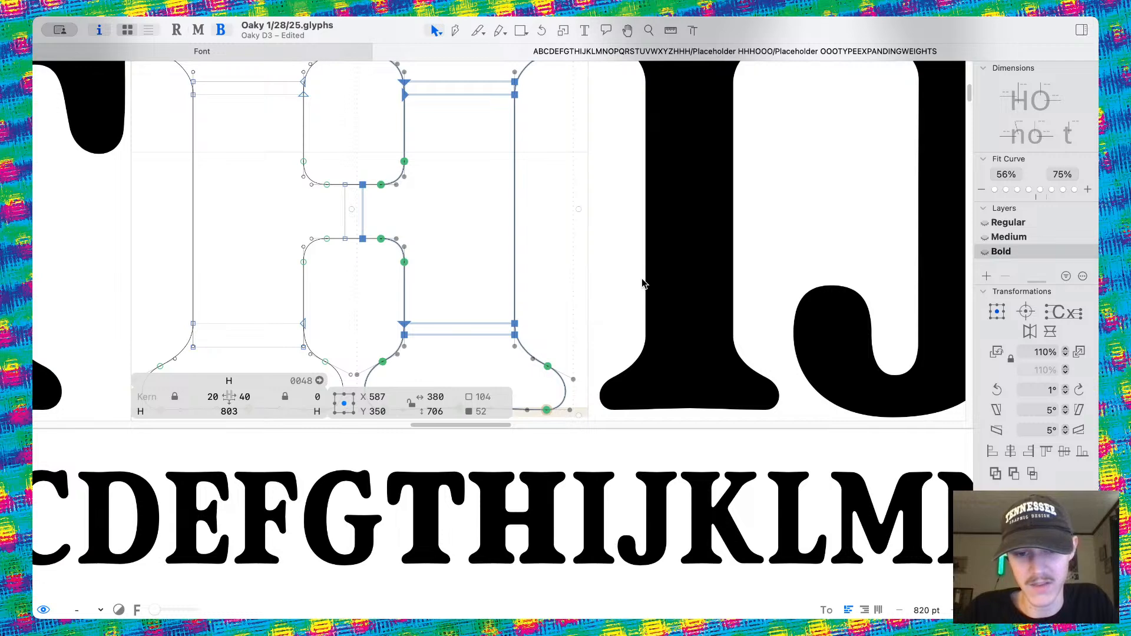
pyautogui.hotkey('shift', 'Right')
pyautogui.press('Left')
pyautogui.press('Left')
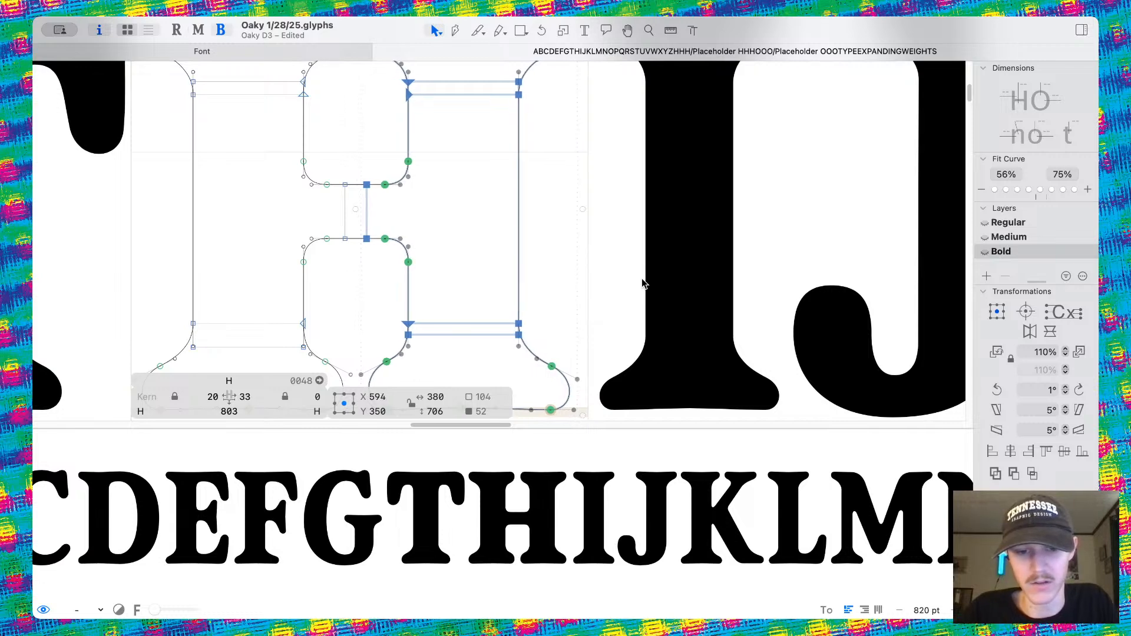
# Preview the narrowed H among the neighbouring capitals and set its right sidebearing to 20.
pyautogui.click(610, 191)
pyautogui.press('space')
pyautogui.scroll(-10, 609, 187)
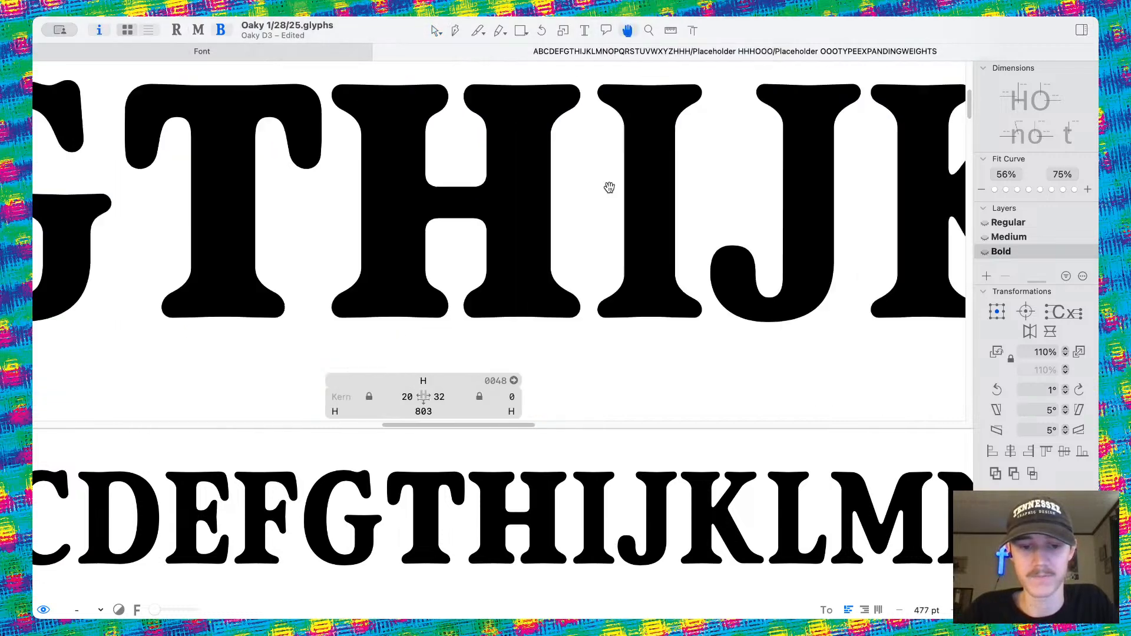
pyautogui.scroll(5, 588, 178)
pyautogui.click(567, 396)
pyautogui.press('Return')
# Compare the H's weight and width between the Medium and Bold masters by alternating between them.
pyautogui.press('super+2')
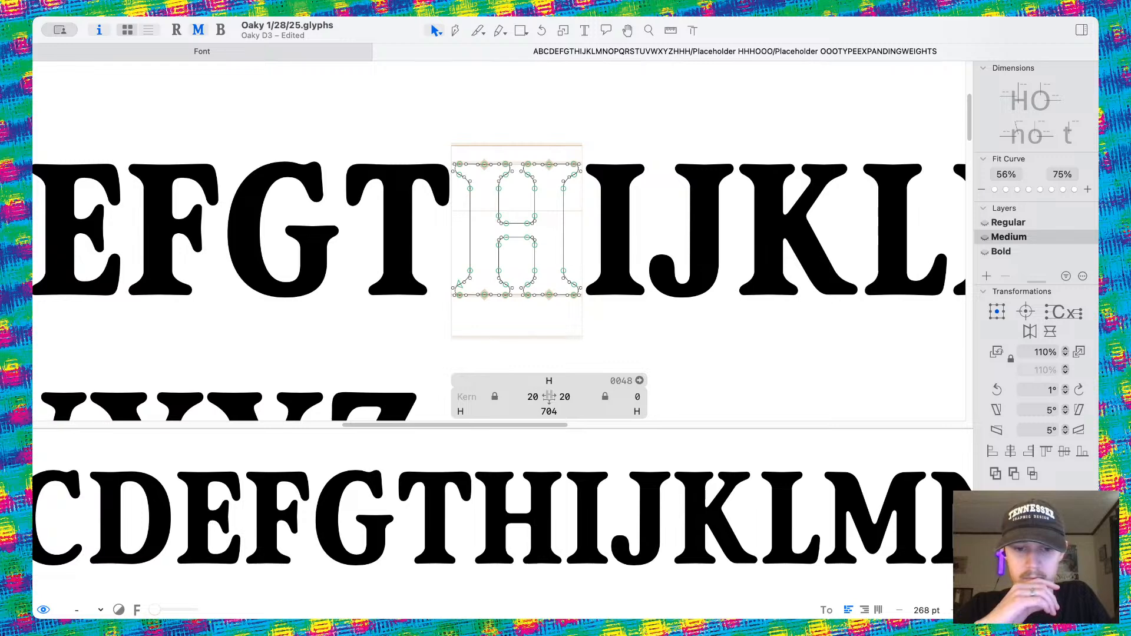
pyautogui.press('super+3')
pyautogui.press('super+2')
pyautogui.press('super+3')
pyautogui.press('super+2')
pyautogui.press('super+3')
pyautogui.press('super+2')
pyautogui.press('super+3')
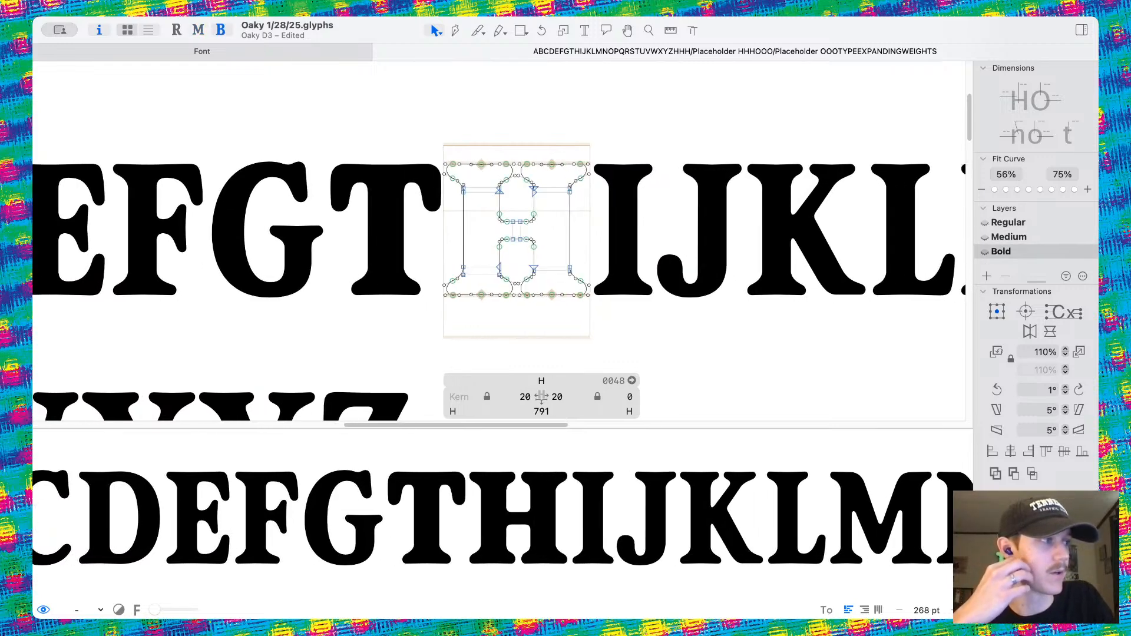
pyautogui.press('super+2')
pyautogui.press('super+3')
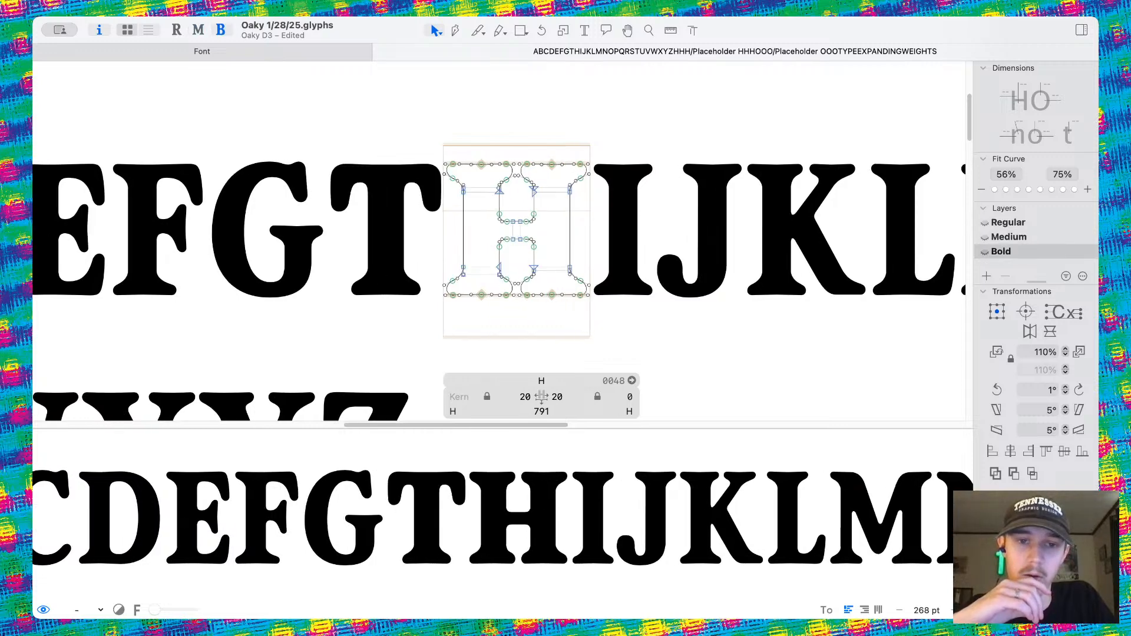
pyautogui.press('super+2')
pyautogui.press('super+3')
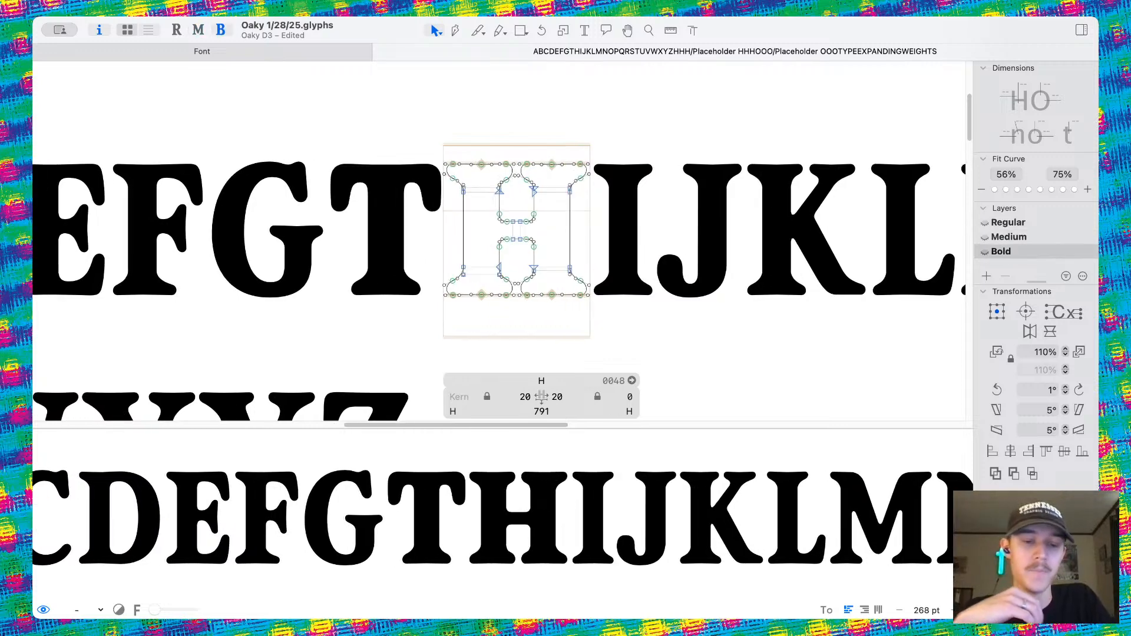
pyautogui.press('super+2')
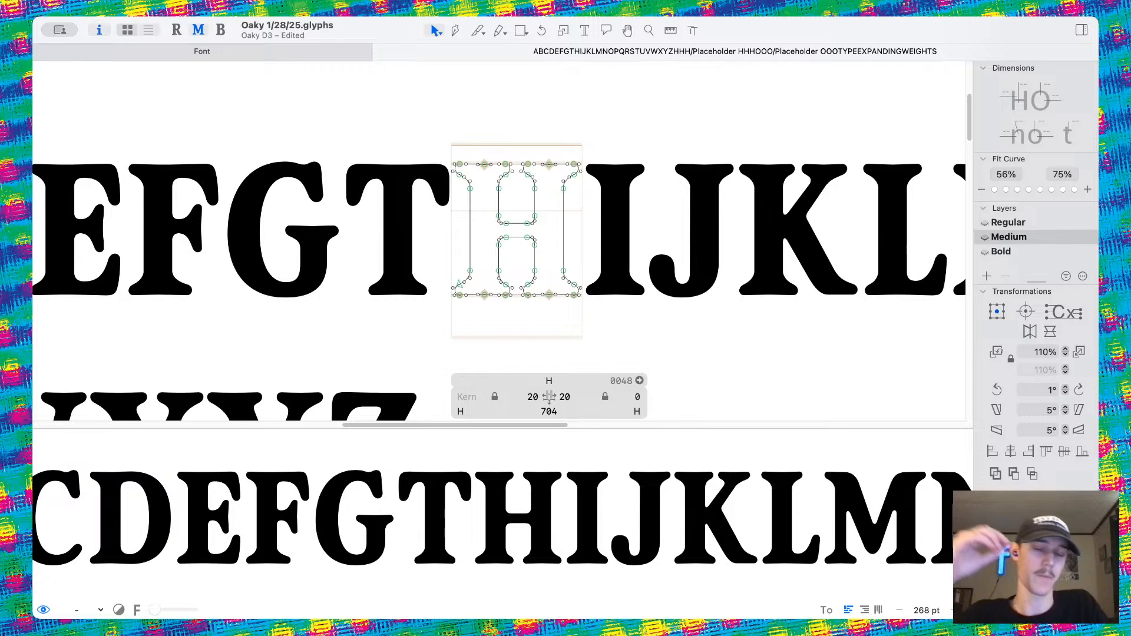
# Recheck the Bold H against the Medium master and inspect its stem, crossbar and node measurements with the Measurement tool.
pyautogui.press('super+3')
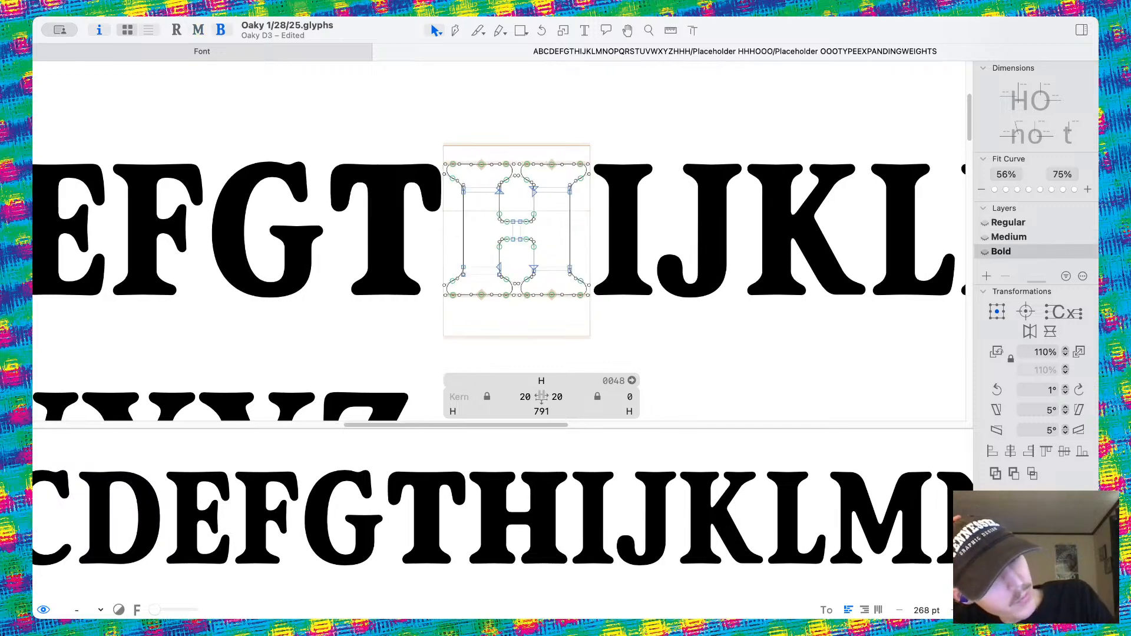
pyautogui.press('super+2')
pyautogui.press('super+3')
pyautogui.press('super+2')
pyautogui.press('super+3')
pyautogui.scroll(5, 489, 356)
pyautogui.scroll(5, 489, 356)
pyautogui.press('l')
pyautogui.scroll(3, 472, 224)
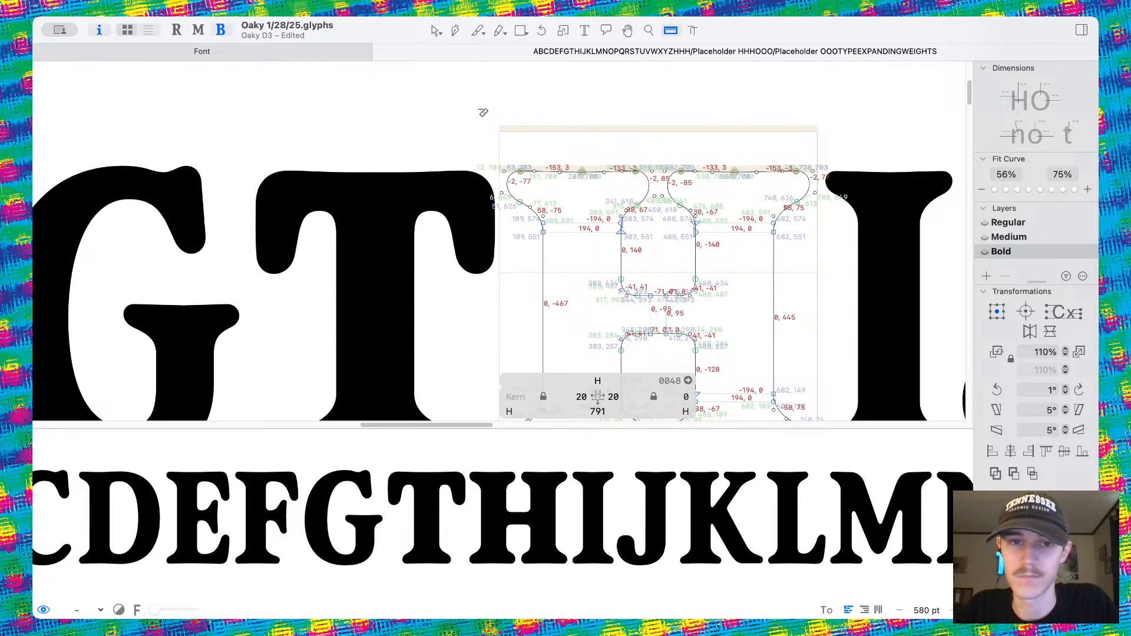
# Examine the Bold H's counters and crossbar up close and preview the letter among its neighbouring capitals.
pyautogui.click(432, 30)
pyautogui.scroll(5, 523, 197)
pyautogui.moveTo(434, 285); pyautogui.dragTo(716, 394)
pyautogui.moveTo(430, 159); pyautogui.dragTo(684, 296)
pyautogui.click(695, 294)
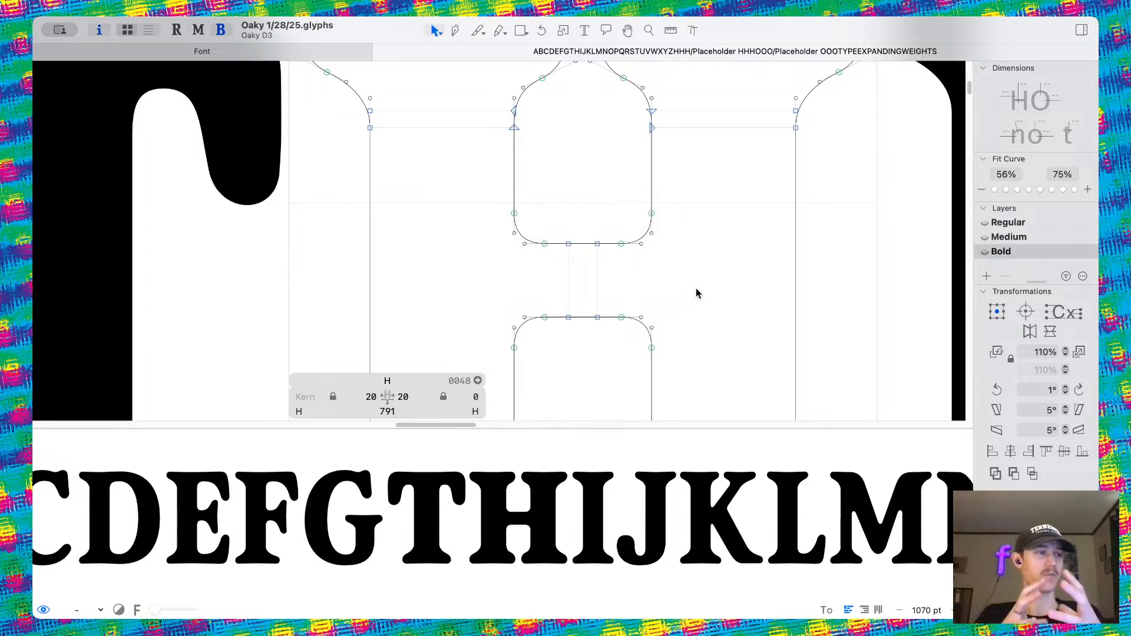
pyautogui.scroll(-10, 695, 288)
pyautogui.hscroll(1, 695, 288)
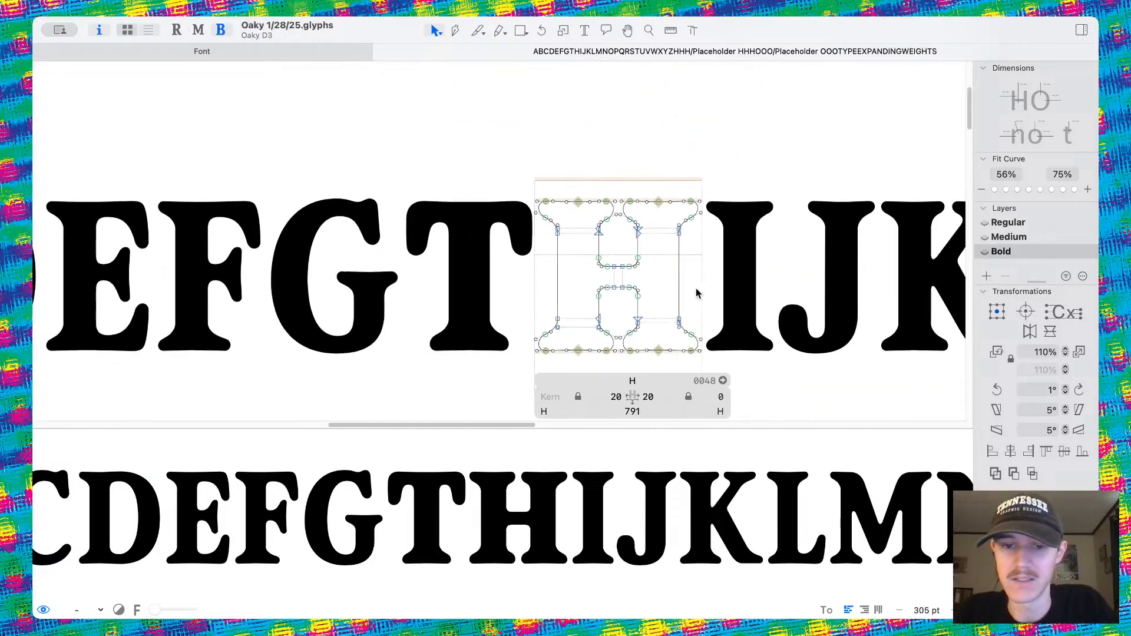
pyautogui.press('space')
pyautogui.hscroll(2, 696, 289)
pyautogui.hscroll(1, 650, 267)
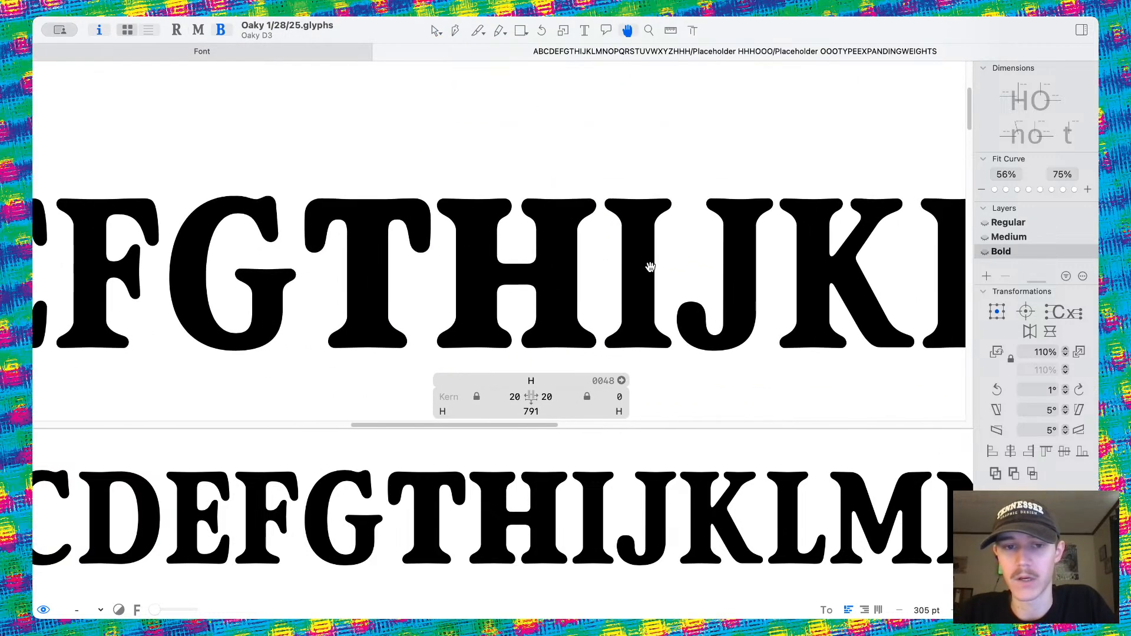
pyautogui.scroll(-3, 652, 260)
pyautogui.scroll(4, 596, 257)
pyautogui.scroll(1, 596, 257)
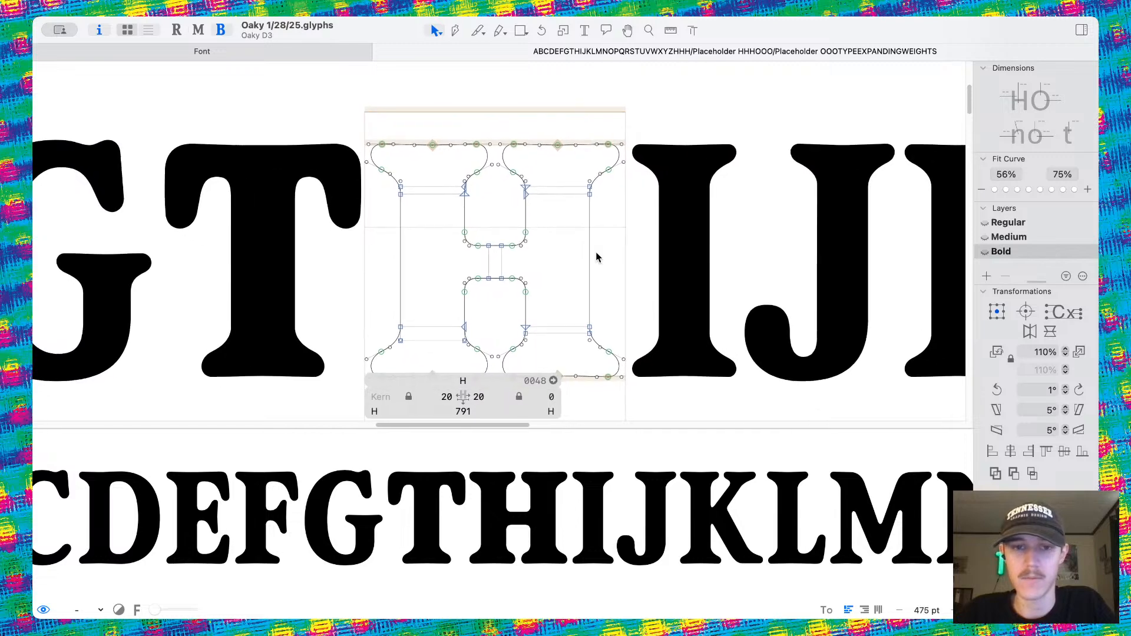
# Open the Bold T and copy its complete foot serif.
pyautogui.doubleClick(311, 315)
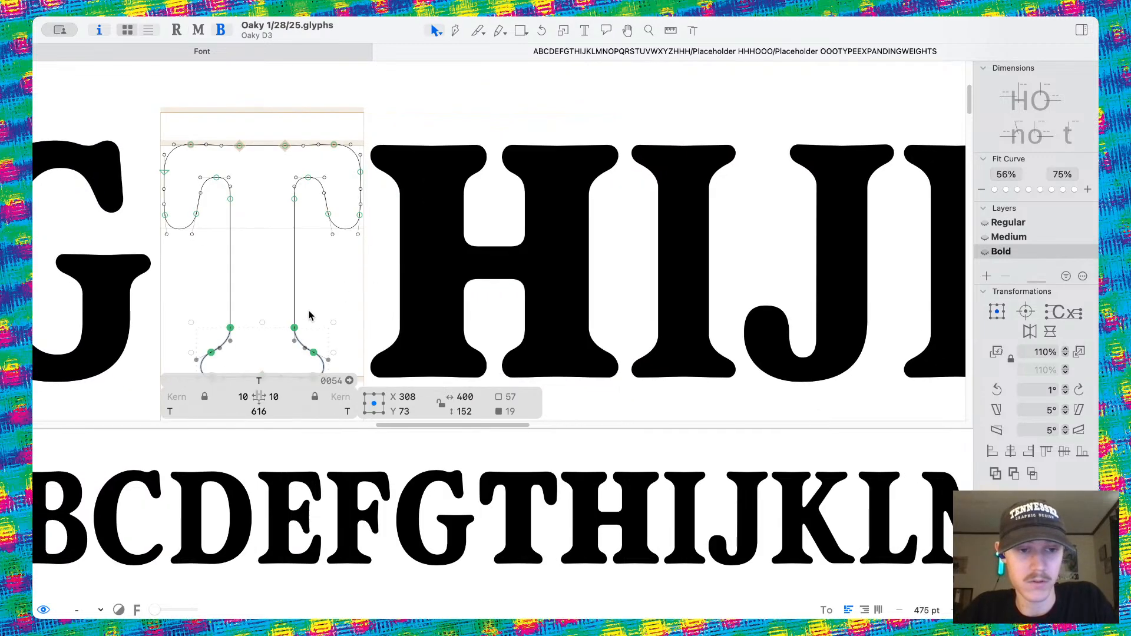
pyautogui.scroll(-2, 177, 298)
pyautogui.moveTo(151, 273); pyautogui.dragTo(479, 397)
# Open the I, cut its stem horizontally just above the foot serif and delete the severed serif.
pyautogui.doubleClick(656, 312)
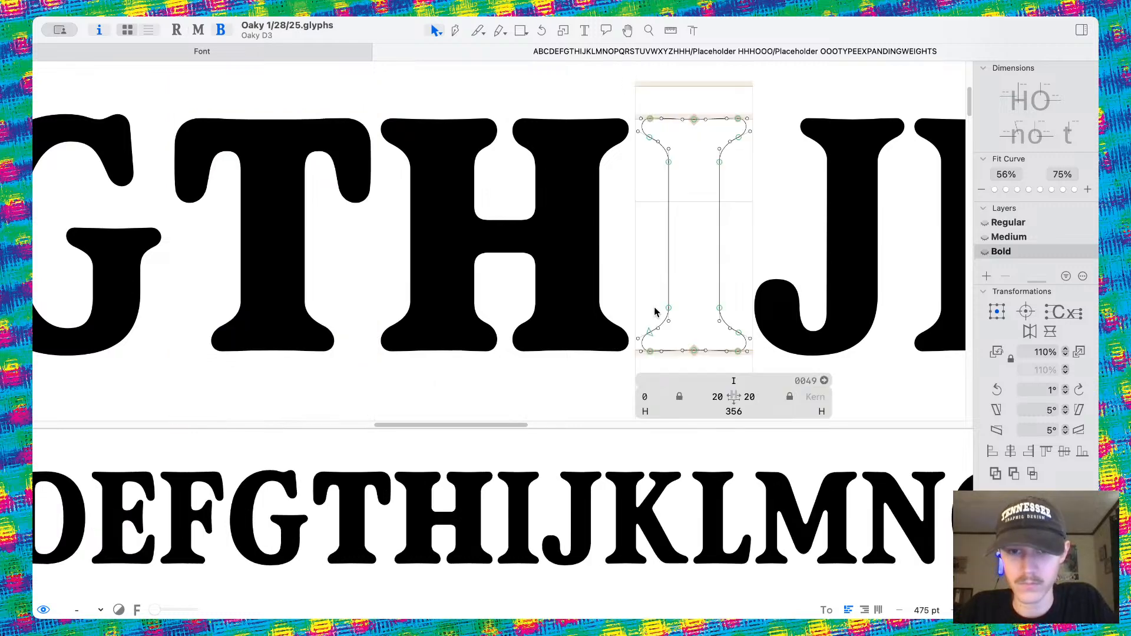
pyautogui.hscroll(3, 654, 313)
pyautogui.press('e')
pyautogui.moveTo(558, 288); pyautogui.dragTo(843, 296)
pyautogui.press('v')
pyautogui.scroll(5, 624, 300)
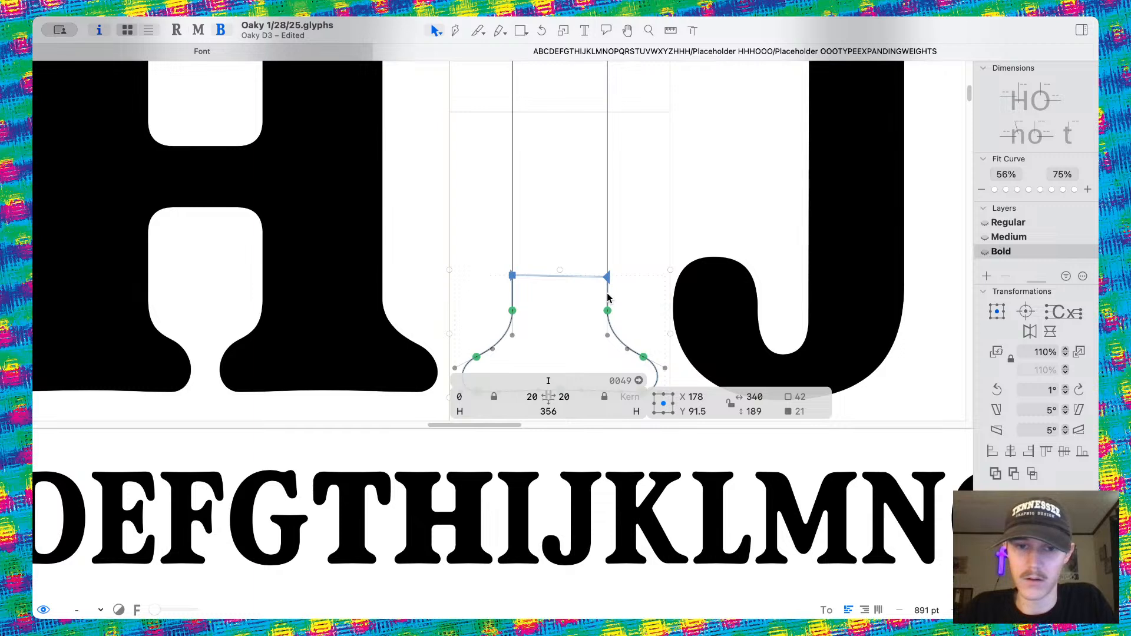
pyautogui.press('Delete')
# Paste the T's foot serif into the I and close its open top with a straight segment.
pyautogui.press('super+v')
pyautogui.scroll(-2, 609, 298)
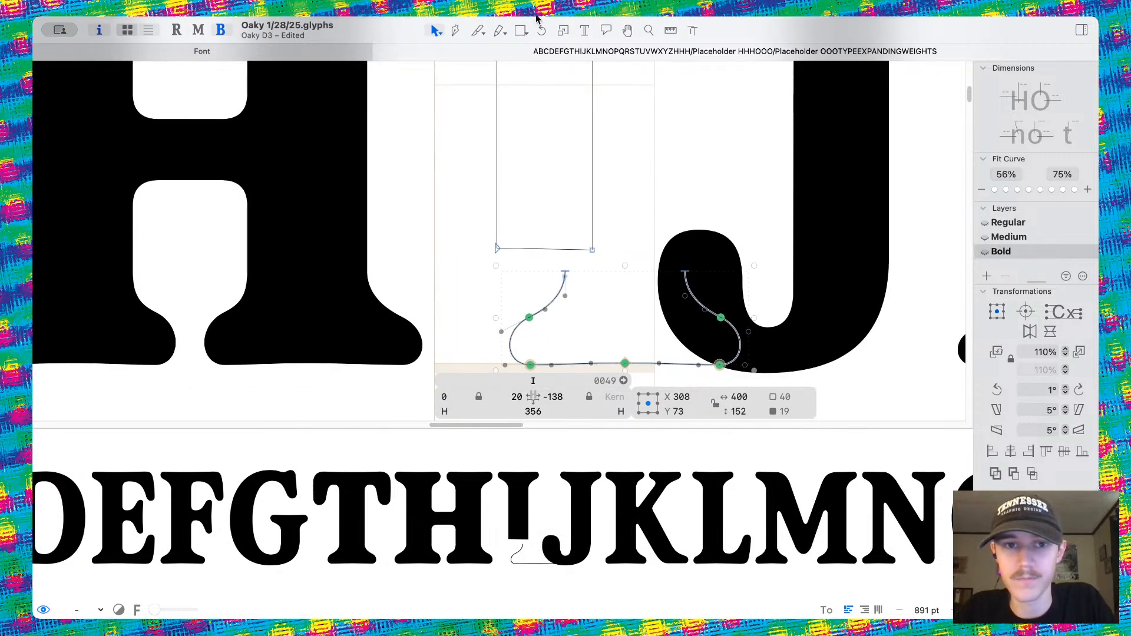
pyautogui.click(476, 31)
pyautogui.click(501, 31)
pyautogui.click(455, 30)
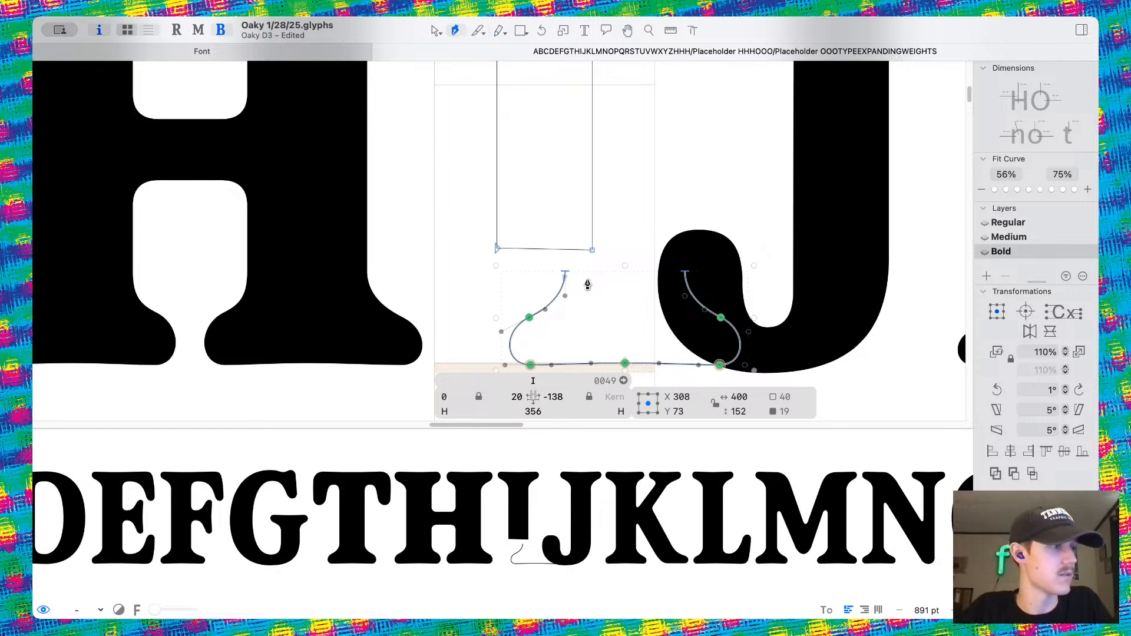
pyautogui.click(565, 273)
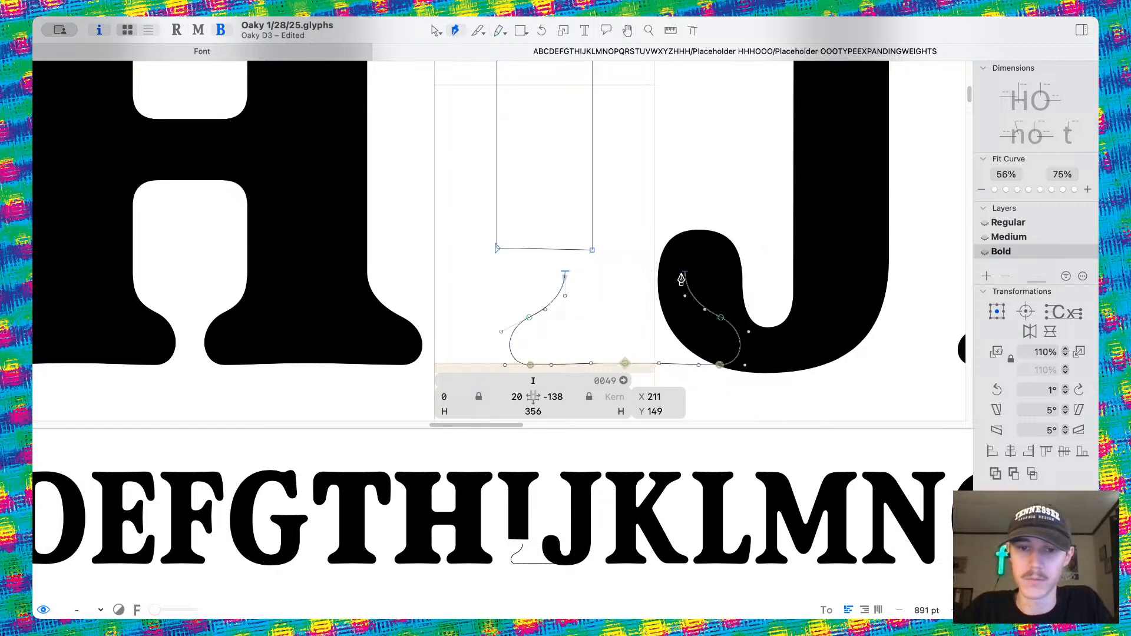
pyautogui.click(685, 271)
pyautogui.click(436, 32)
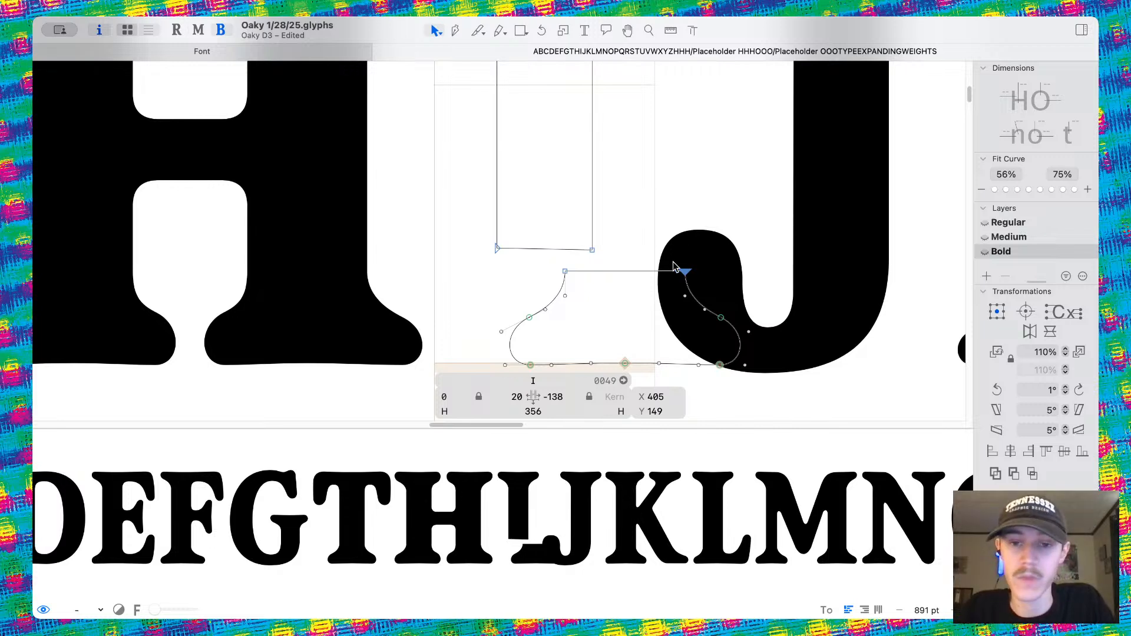
# Align the pasted foot serif with the I stem's left edge and extend the stem's bottom edge down into the serif.
pyautogui.doubleClick(636, 272)
pyautogui.moveTo(578, 270); pyautogui.dragTo(513, 269)
pyautogui.scroll(5, 520, 246)
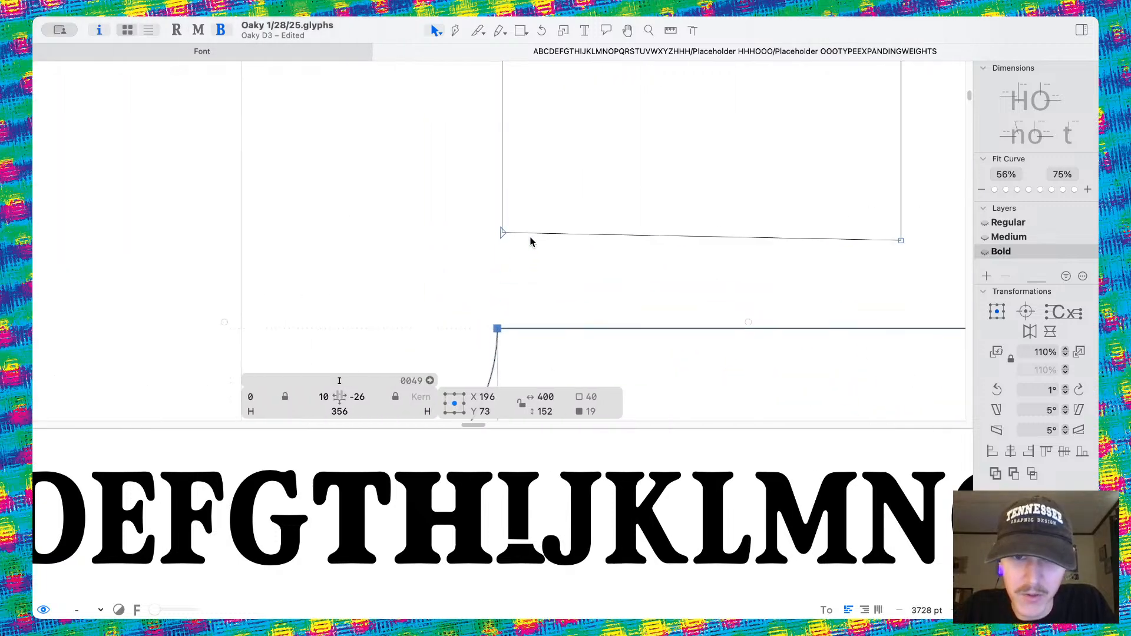
pyautogui.moveTo(421, 230); pyautogui.dragTo(909, 256)
pyautogui.scroll(-3, 795, 248)
pyautogui.moveTo(598, 235); pyautogui.dragTo(599, 336)
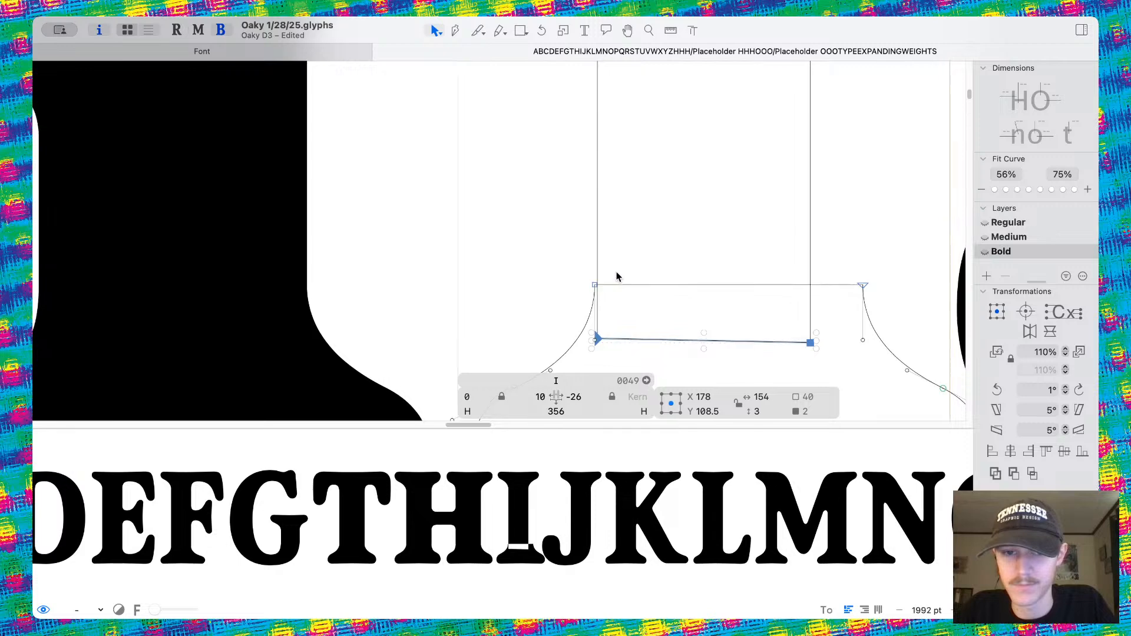
pyautogui.doubleClick(608, 284)
pyautogui.scroll(6, 604, 286)
pyautogui.press('Right')
pyautogui.press('Right')
pyautogui.scroll(-5, 603, 287)
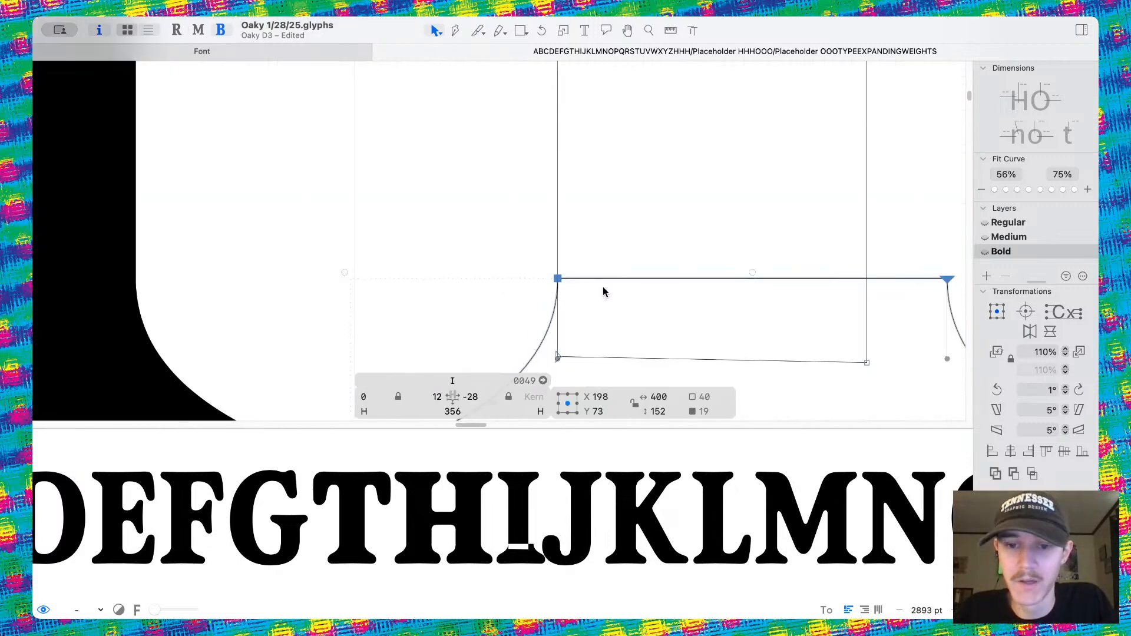
# Cut the I's stem horizontally just below its head serif and delete the severed head serif.
pyautogui.scroll(-8, 603, 288)
pyautogui.hscroll(2, 604, 286)
pyautogui.click(555, 185)
pyautogui.scroll(5, 553, 190)
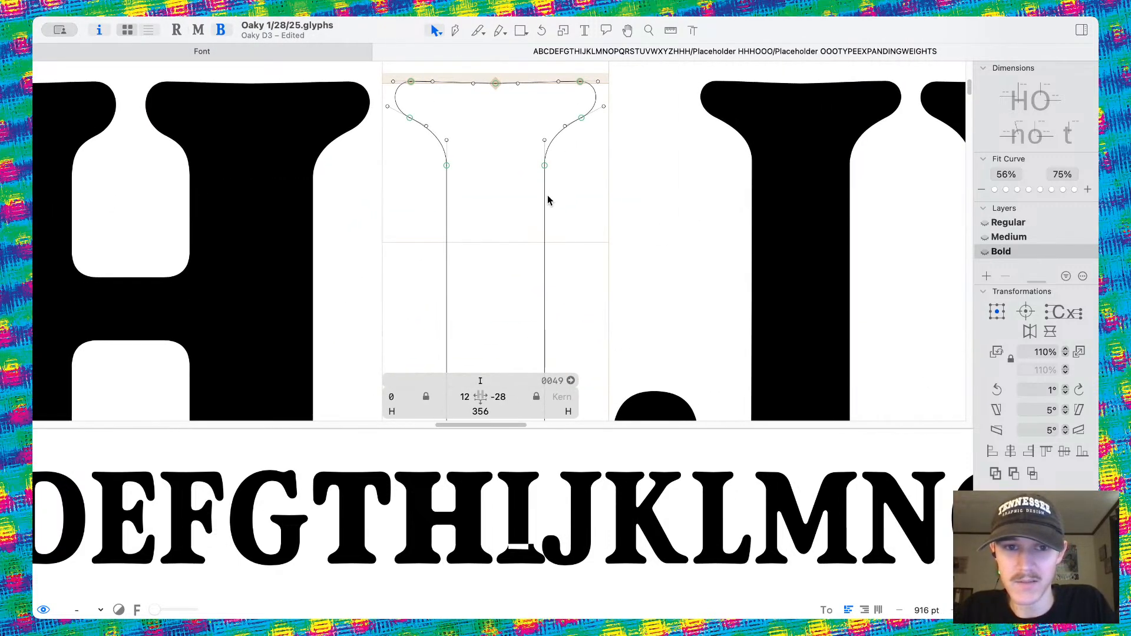
pyautogui.click(477, 32)
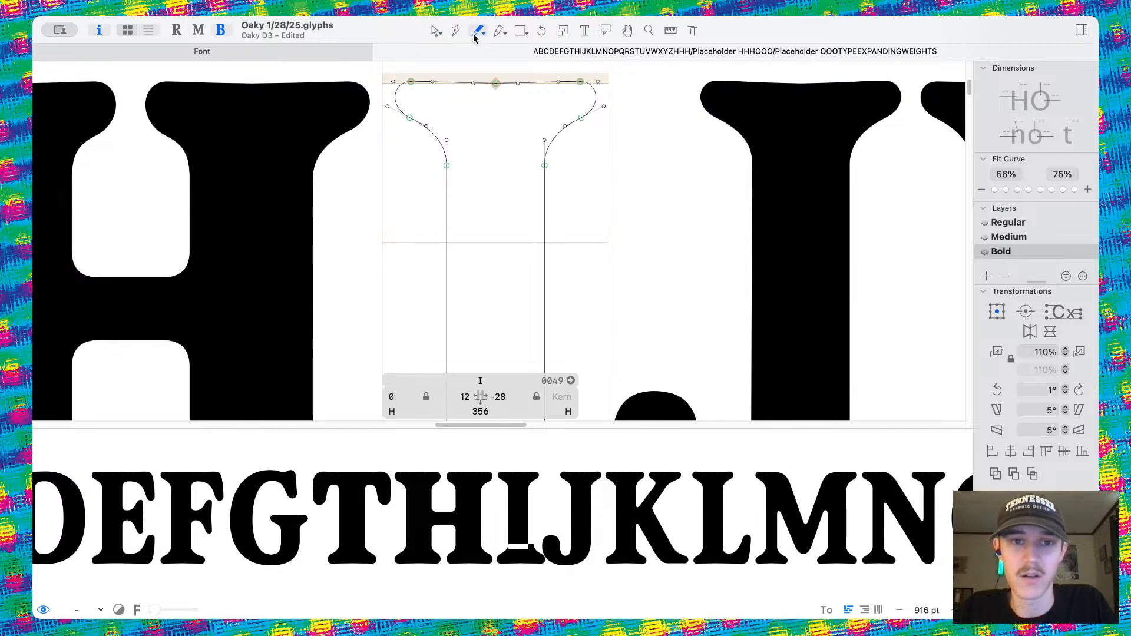
pyautogui.moveTo(432, 177); pyautogui.dragTo(726, 178)
pyautogui.press('v')
pyautogui.doubleClick(557, 132)
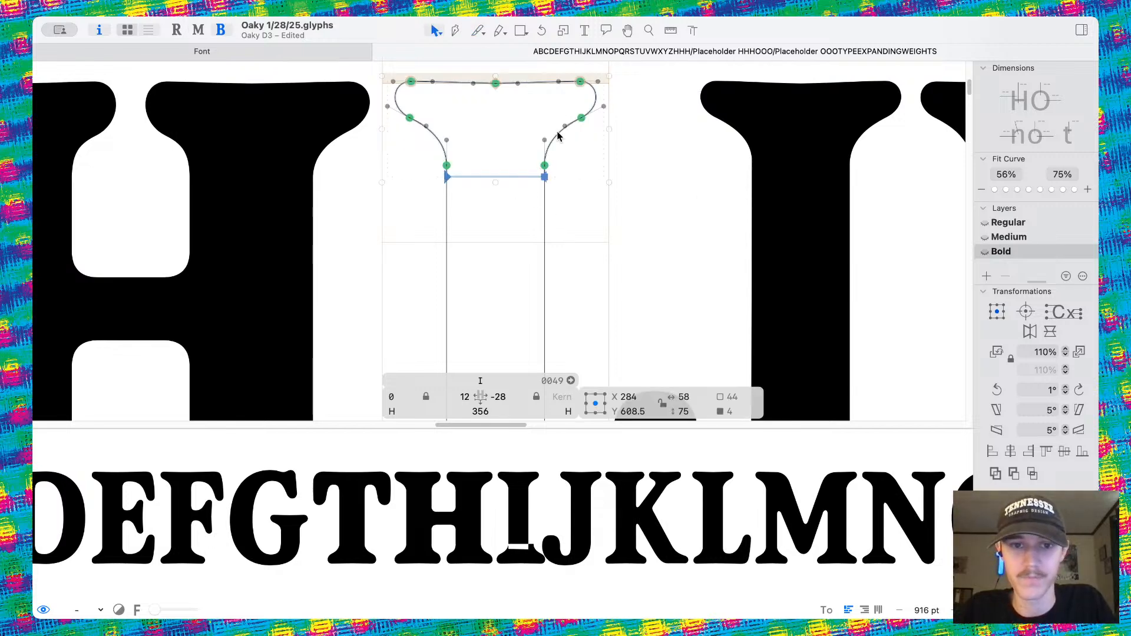
pyautogui.press('Delete')
# Widen the I's stem to the foot serif's right edge and reverse the serif contour's direction.
pyautogui.scroll(-5, 558, 134)
pyautogui.scroll(8, 560, 153)
pyautogui.click(563, 180)
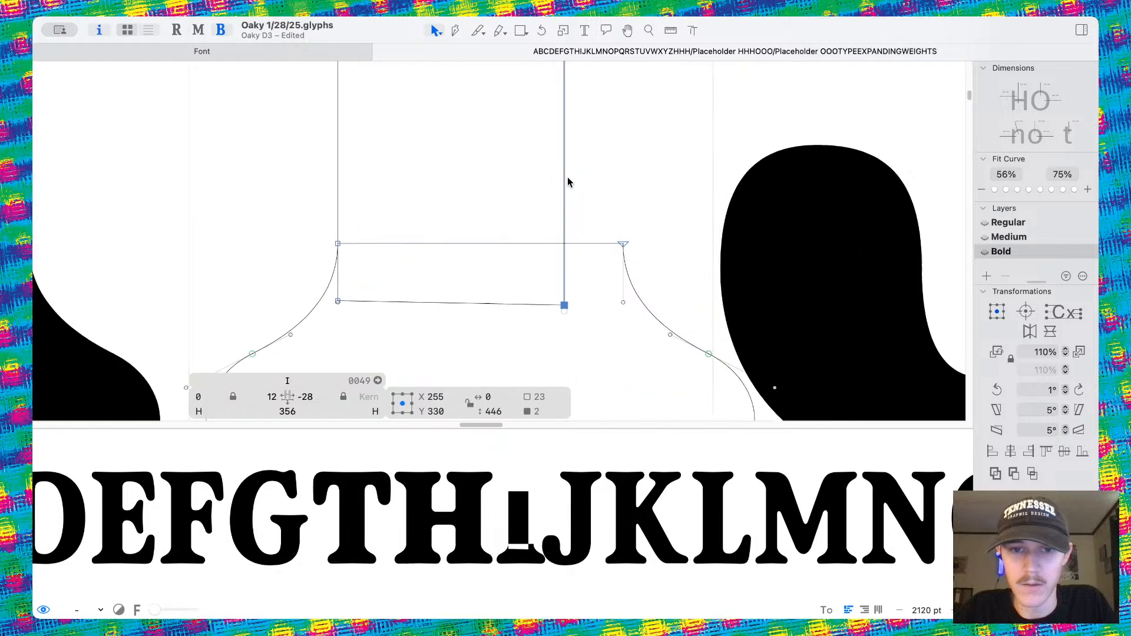
pyautogui.moveTo(564, 187); pyautogui.dragTo(627, 189)
pyautogui.click(621, 283)
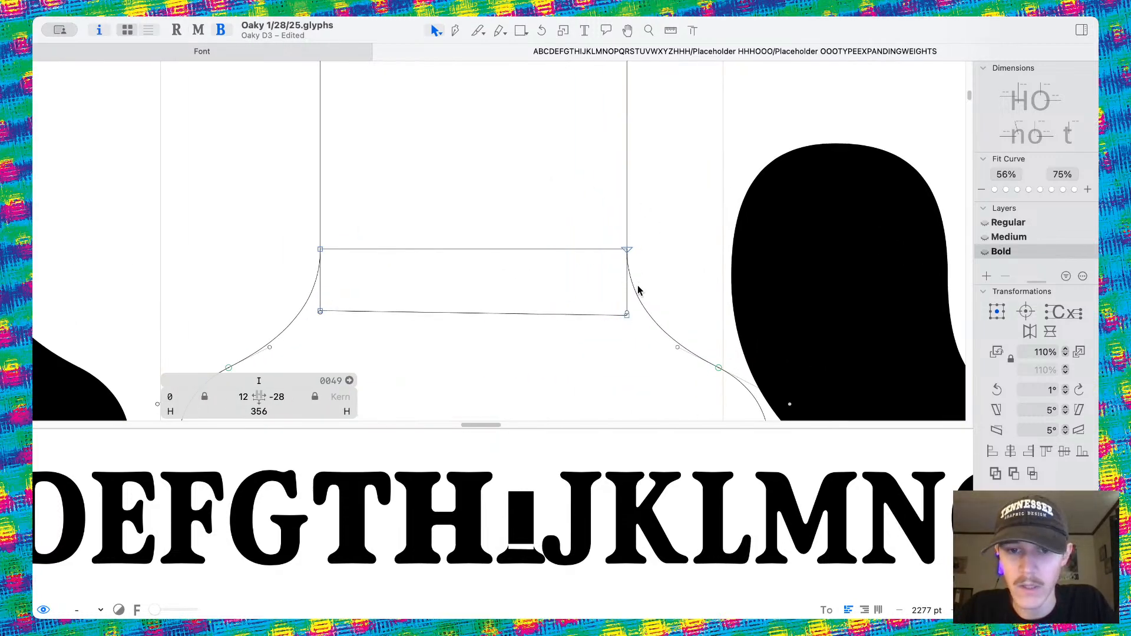
pyautogui.press('super+a')
pyautogui.rightClick(695, 353)
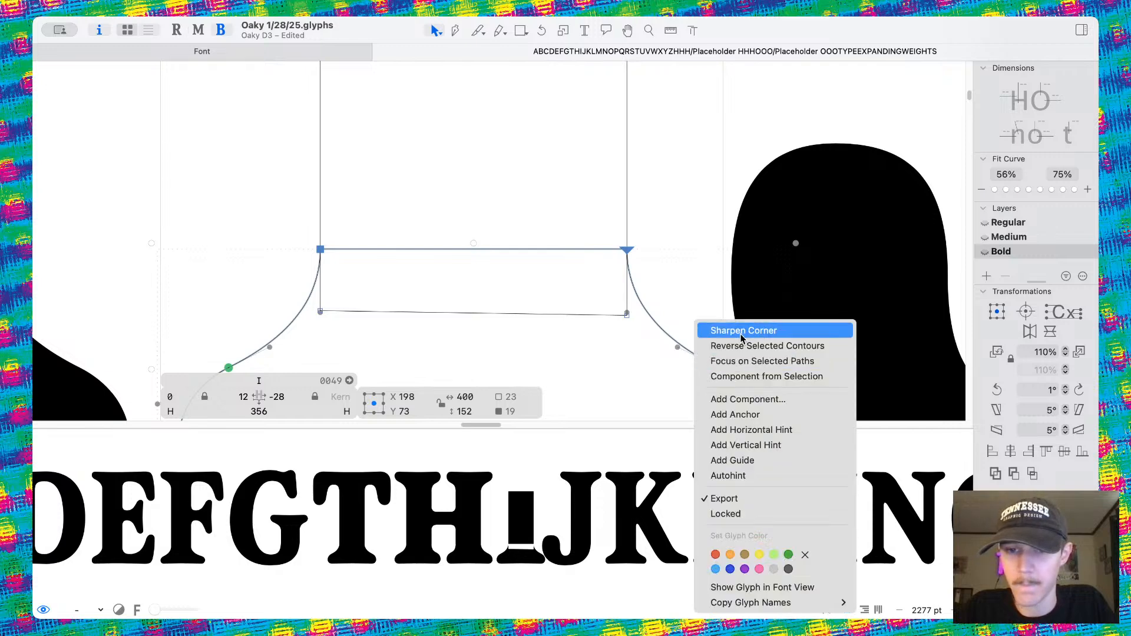
pyautogui.click(740, 348)
pyautogui.click(671, 243)
pyautogui.scroll(-8, 672, 243)
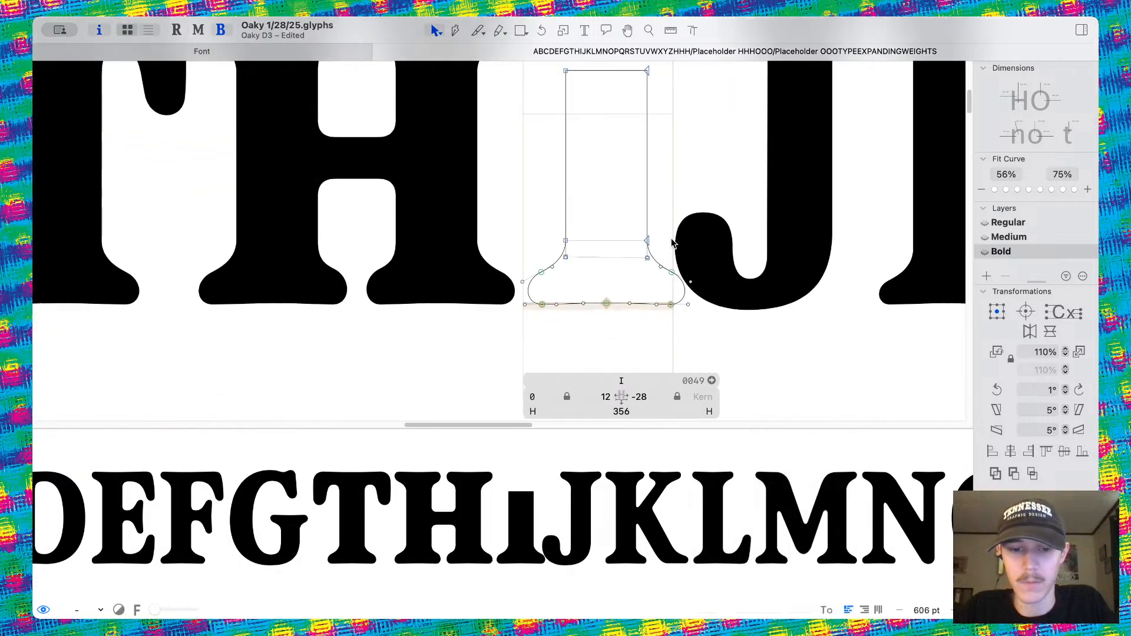
# Open the H again, examine its head serifs and preview it beside the unfinished I and other capitals.
pyautogui.scroll(3, 409, 278)
pyautogui.hscroll(-2, 409, 277)
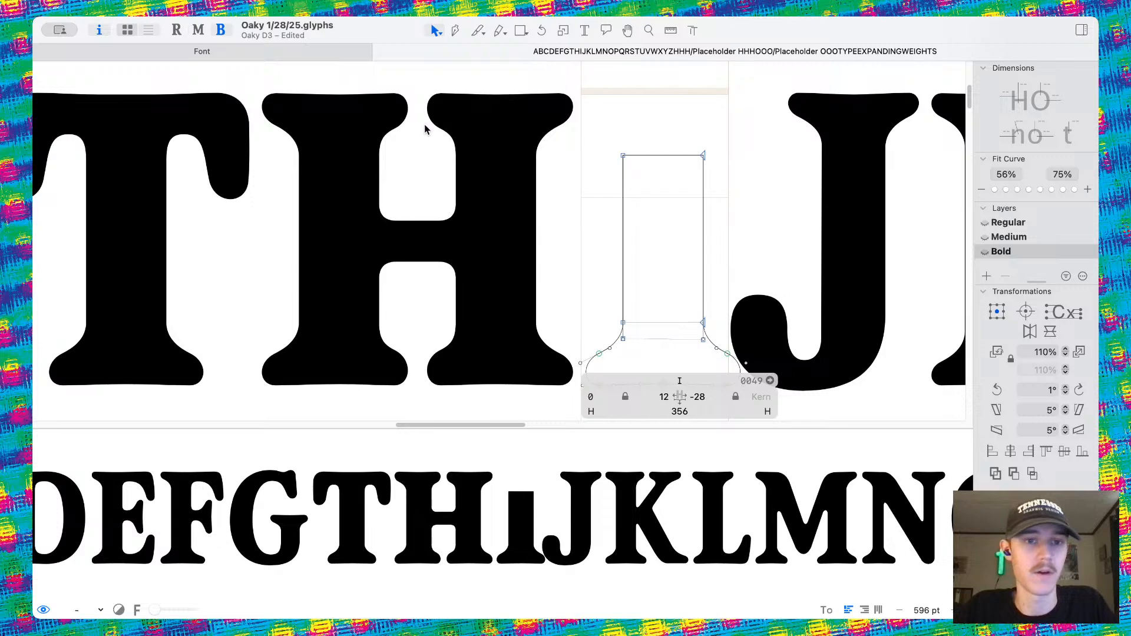
pyautogui.doubleClick(527, 188)
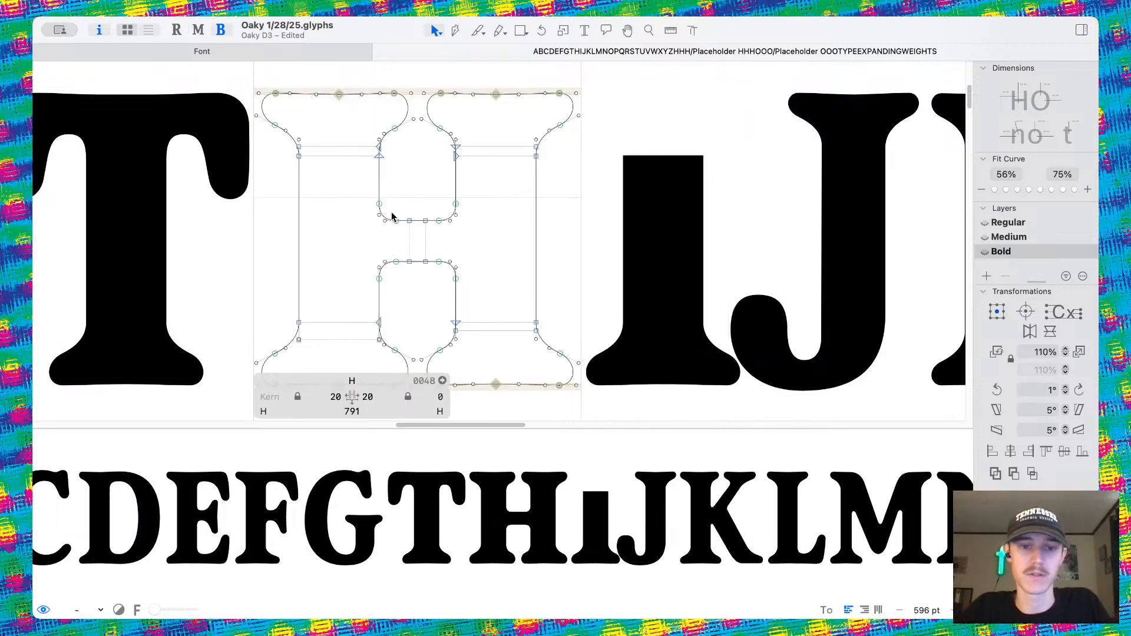
pyautogui.scroll(5, 424, 109)
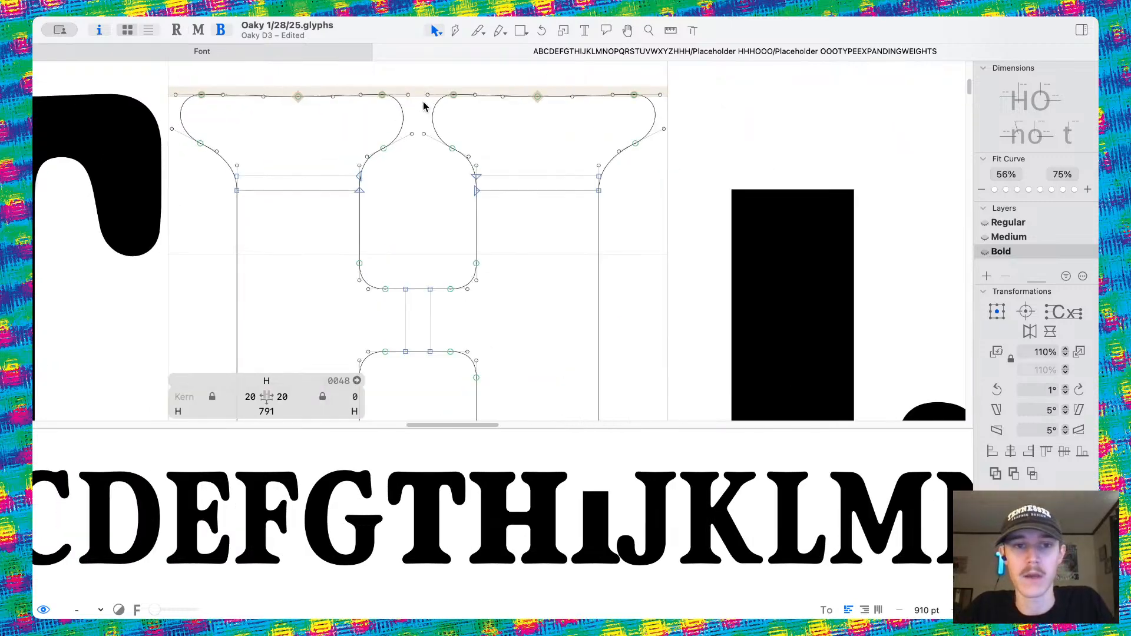
pyautogui.scroll(-5, 397, 120)
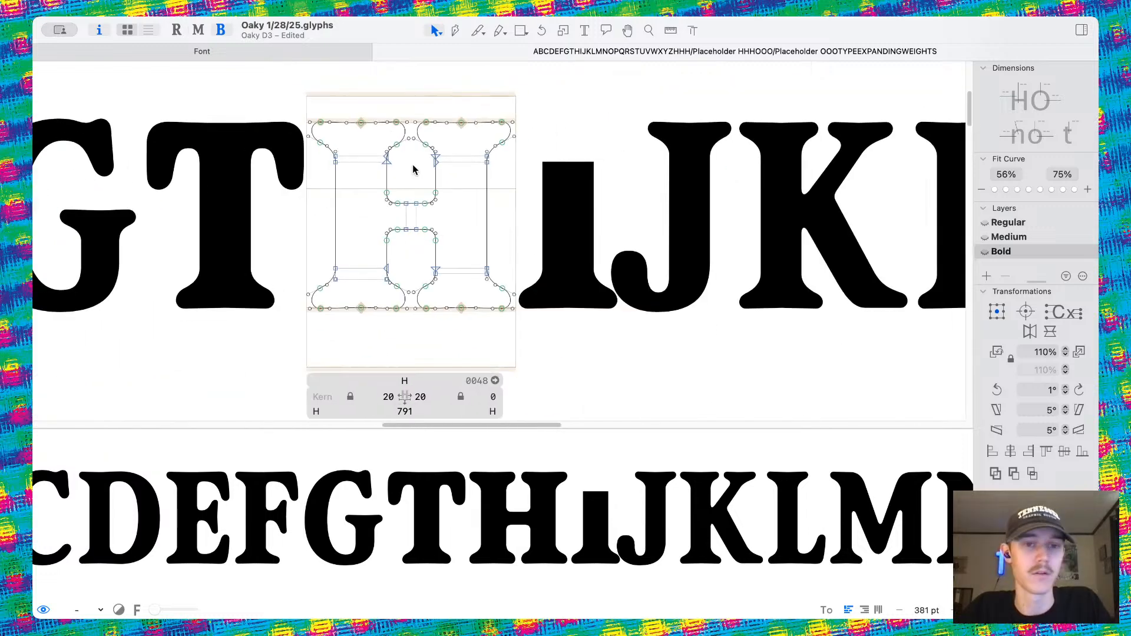
pyautogui.press('space')
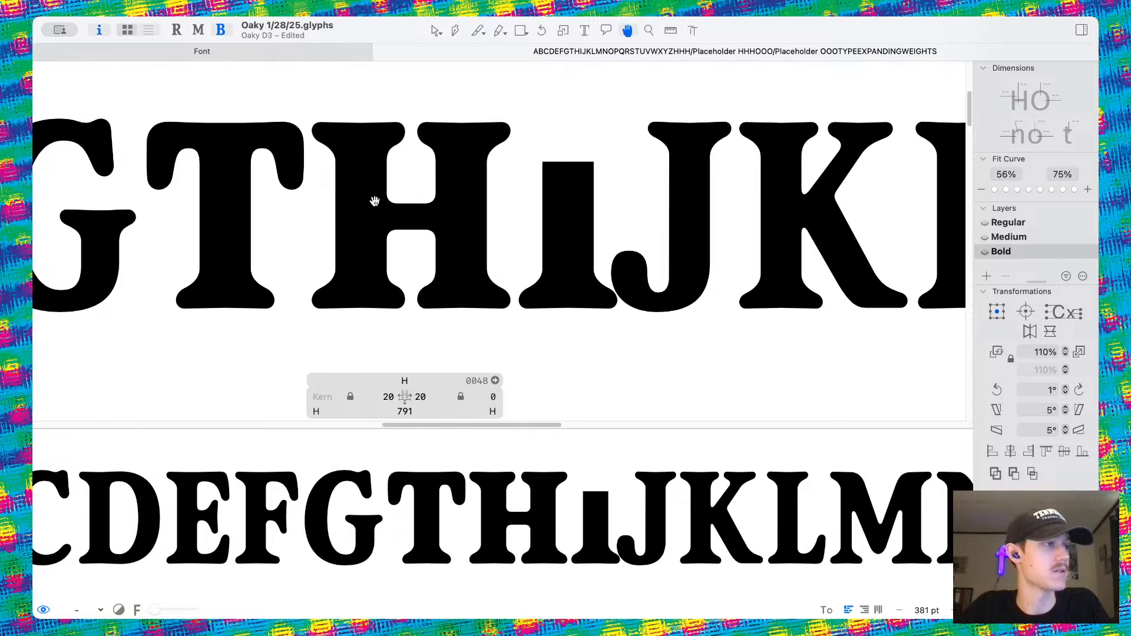
pyautogui.scroll(-5, 565, 271)
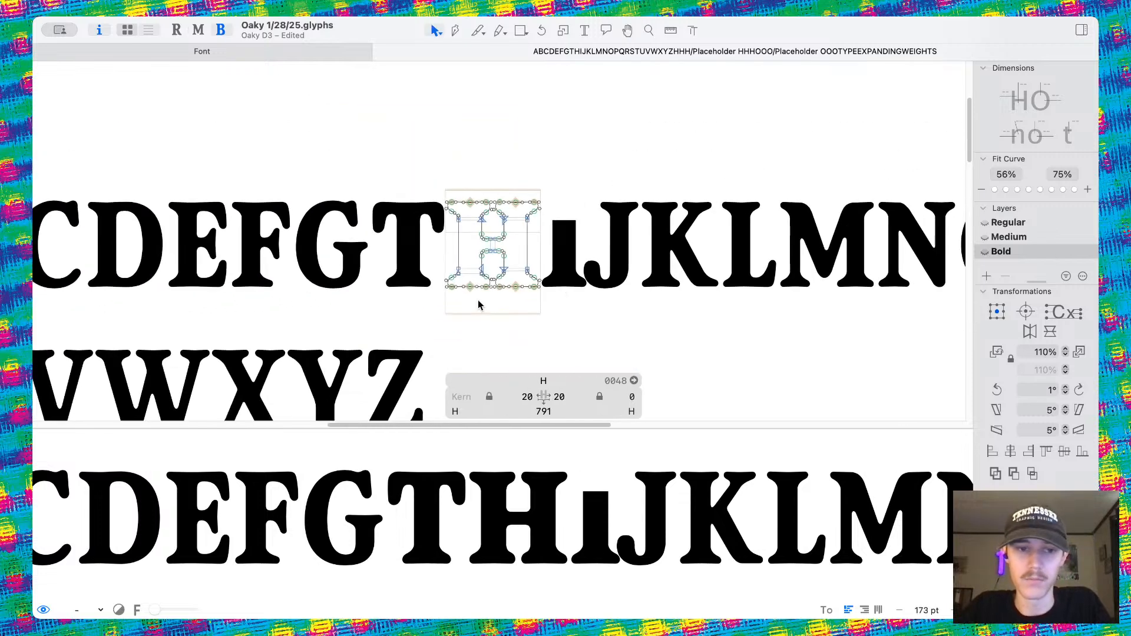
pyautogui.scroll(5, 295, 224)
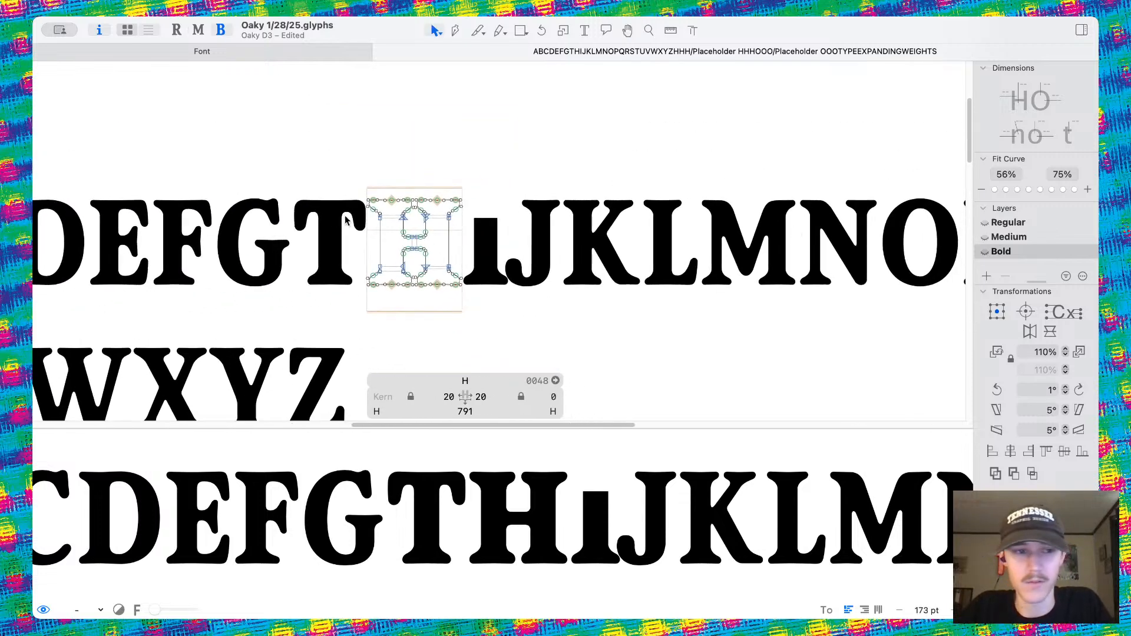
# Open the F, examine its outline and compare the Bold capitals along the line.
pyautogui.scroll(3, 296, 224)
pyautogui.doubleClick(336, 230)
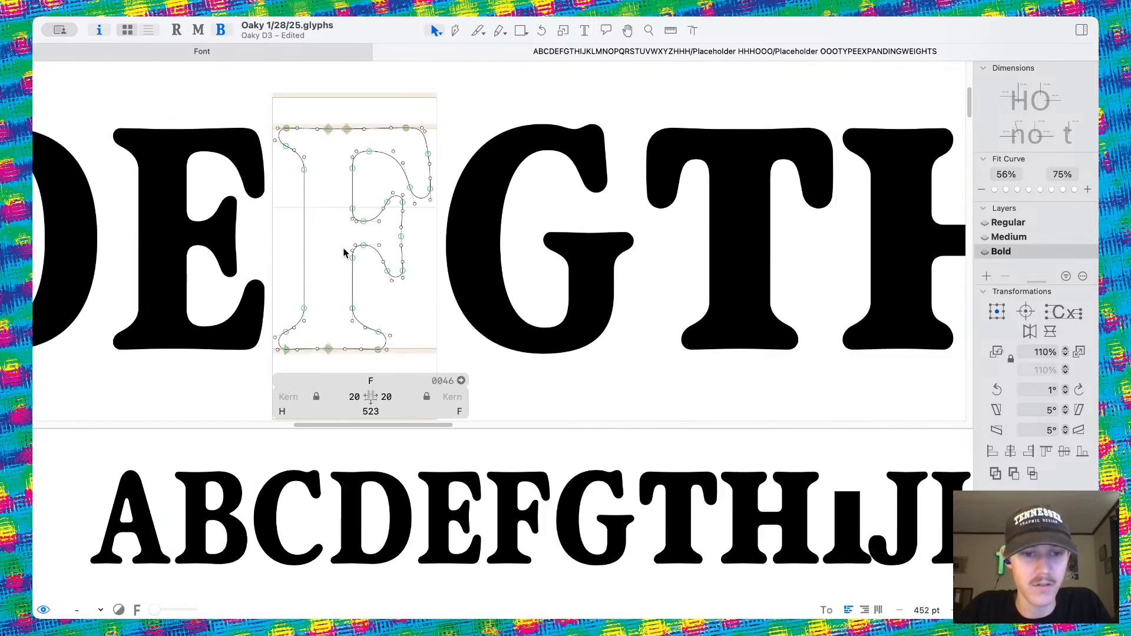
pyautogui.scroll(3, 330, 272)
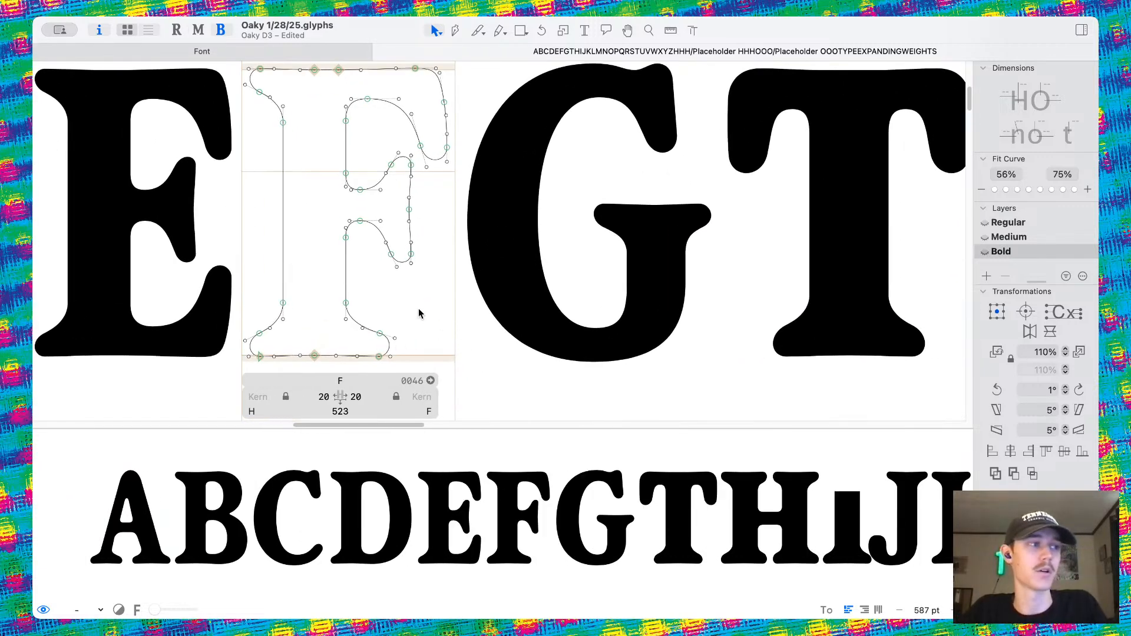
pyautogui.scroll(-3, 412, 307)
pyautogui.press('space')
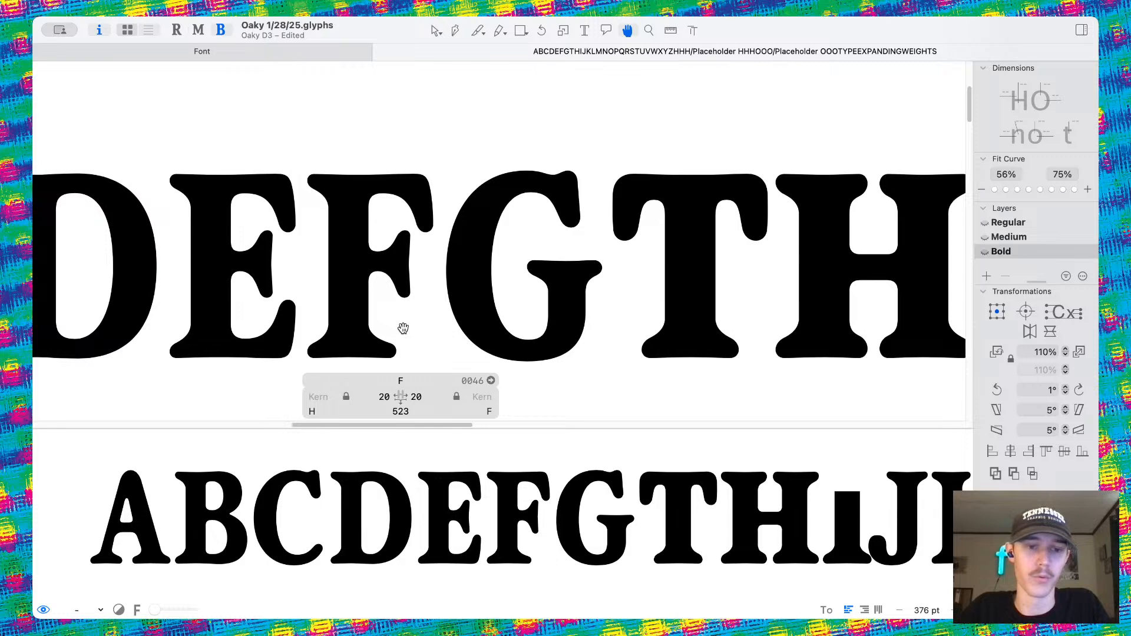
pyautogui.scroll(-5, 408, 295)
pyautogui.hscroll(5, 412, 292)
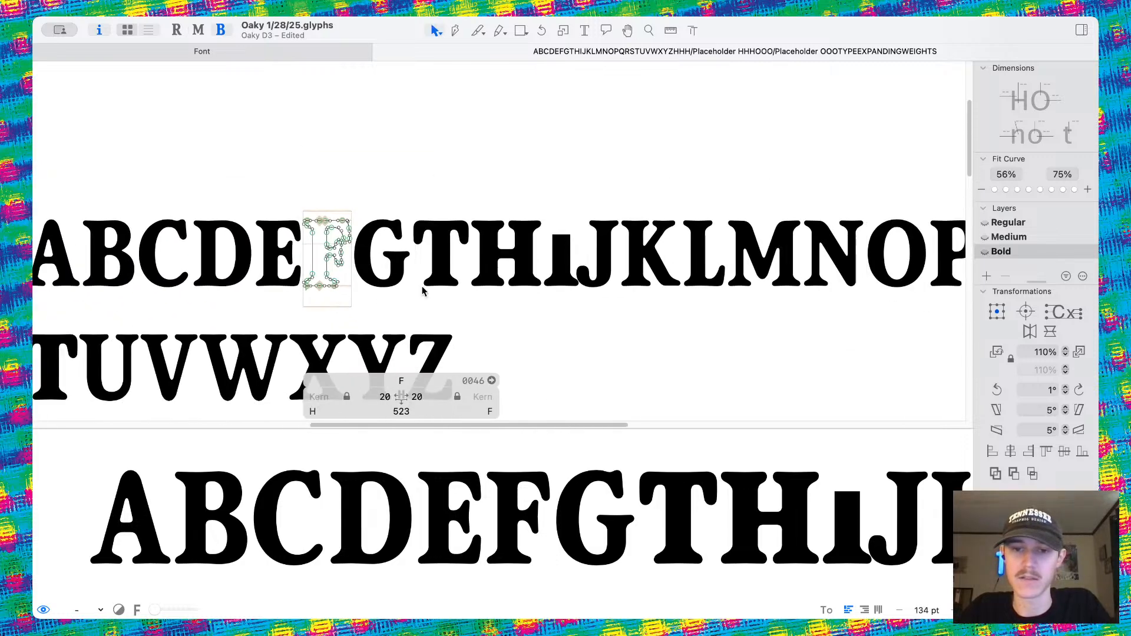
pyautogui.scroll(3, 757, 236)
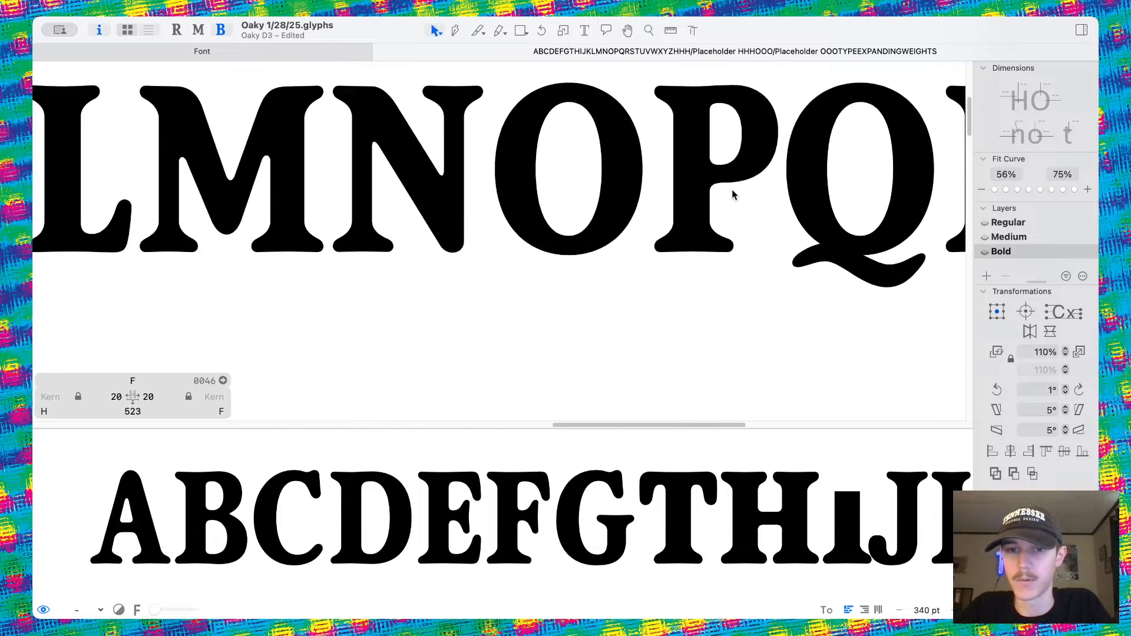
# Look over the Bold capitals from H to S and open the unfinished I for editing.
pyautogui.scroll(-3, 734, 195)
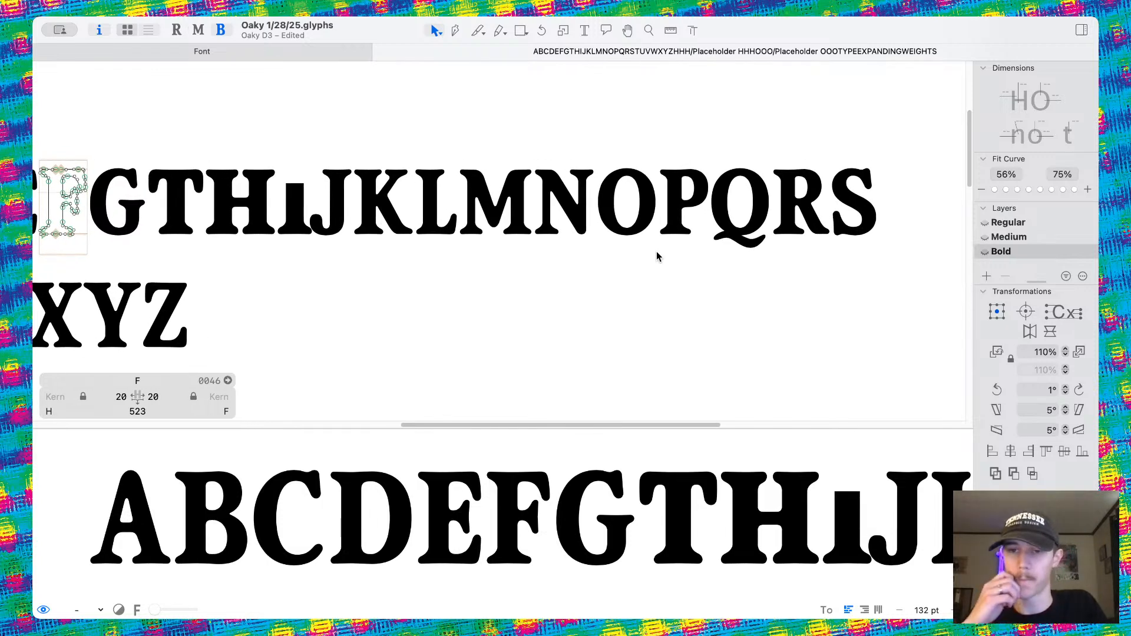
pyautogui.scroll(6, 656, 251)
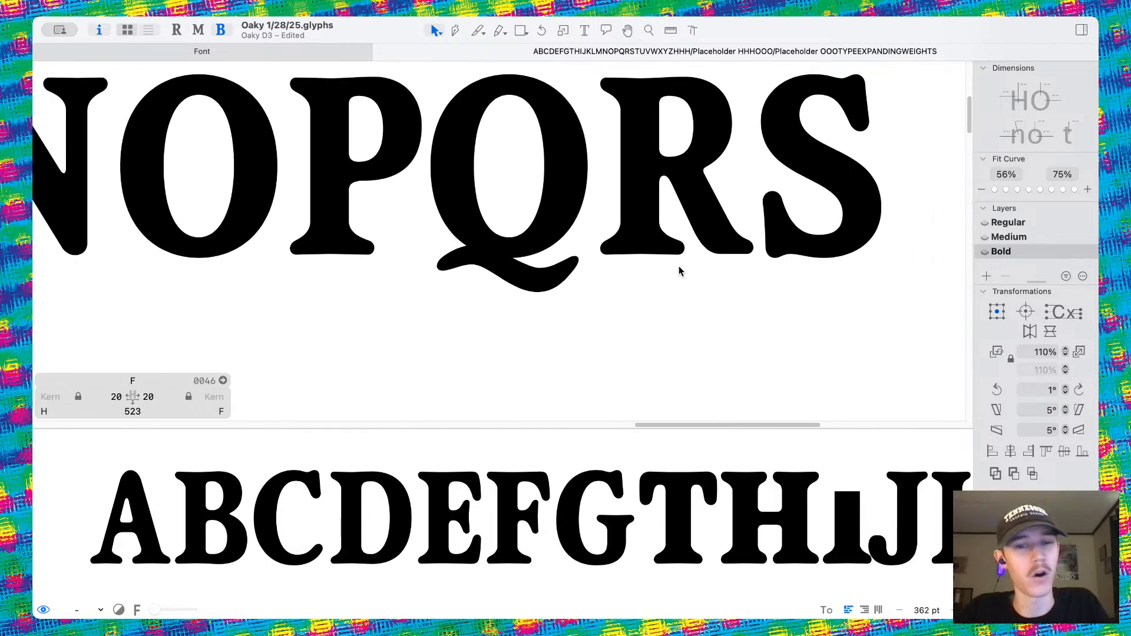
pyautogui.scroll(-2, 677, 265)
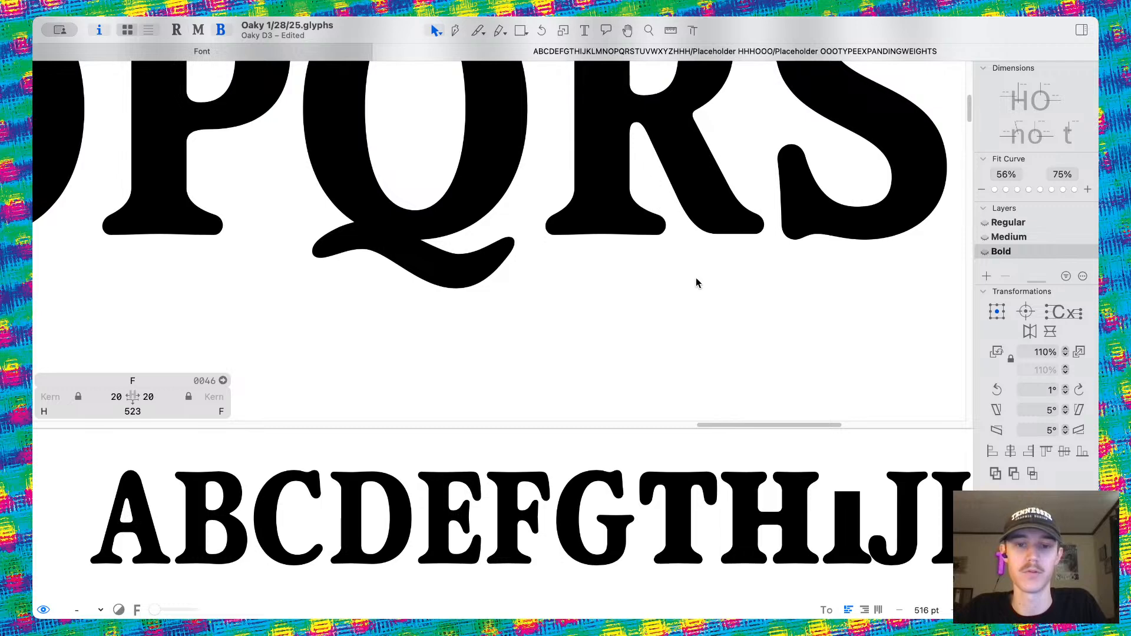
pyautogui.scroll(-3, 649, 246)
pyautogui.hscroll(-6, 488, 295)
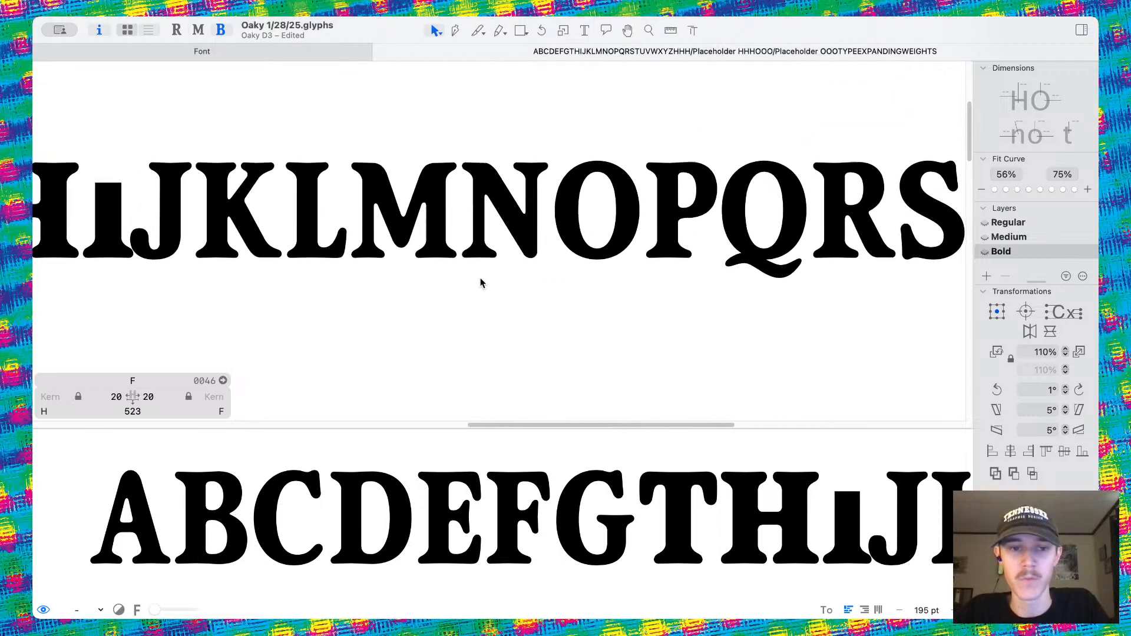
pyautogui.hscroll(-4, 478, 275)
pyautogui.doubleClick(470, 233)
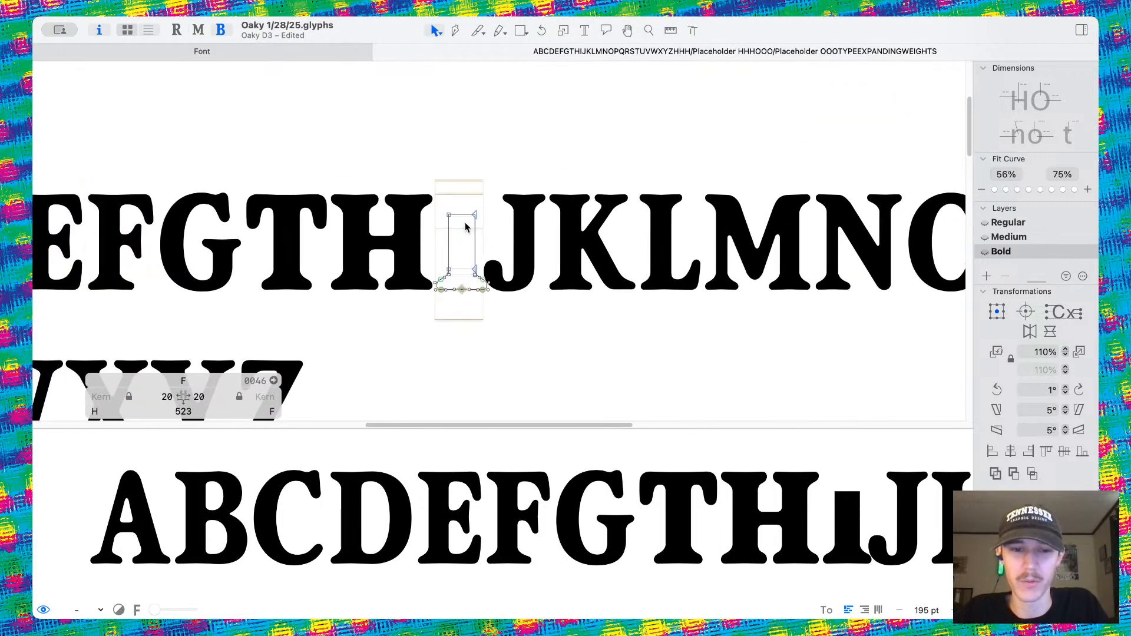
# Duplicate the I's foot serif contour, flip the copy vertically and place it at cap height as the head serif.
pyautogui.scroll(4, 468, 302)
pyautogui.scroll(-2, 471, 322)
pyautogui.doubleClick(471, 321)
pyautogui.click(488, 302)
pyautogui.doubleClick(487, 310)
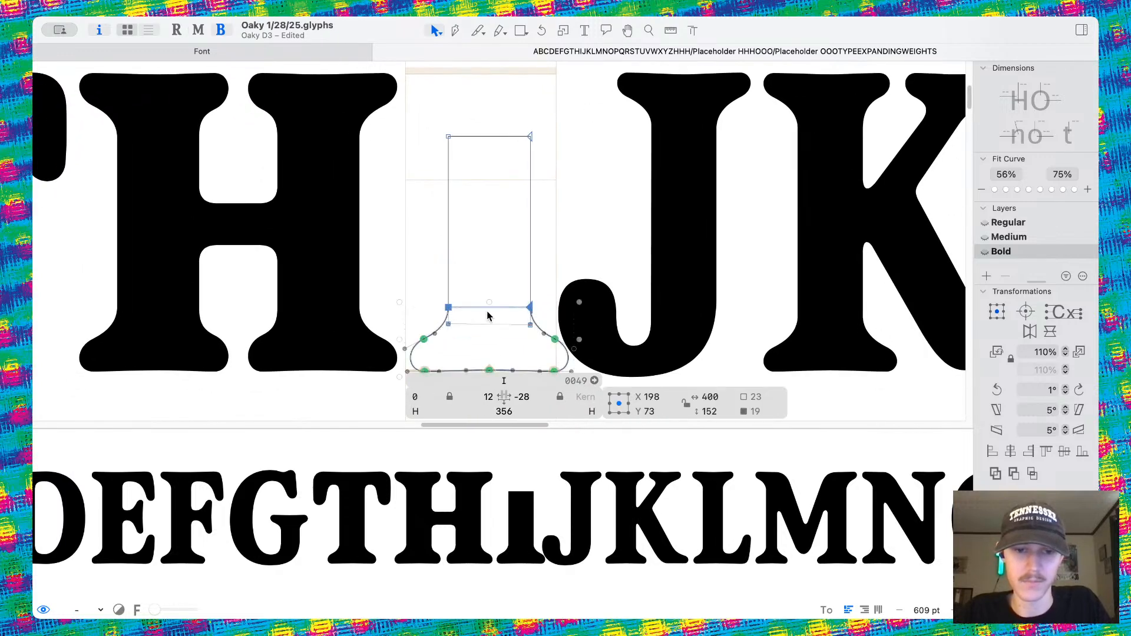
pyautogui.click(1051, 332)
pyautogui.press('super+z')
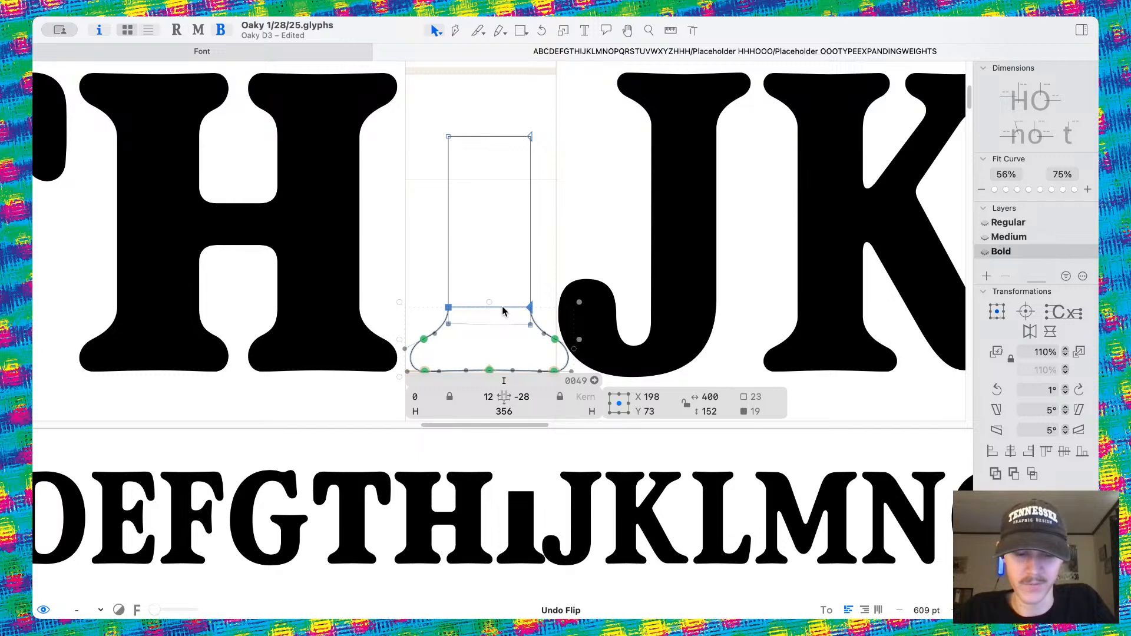
pyautogui.click(1049, 332)
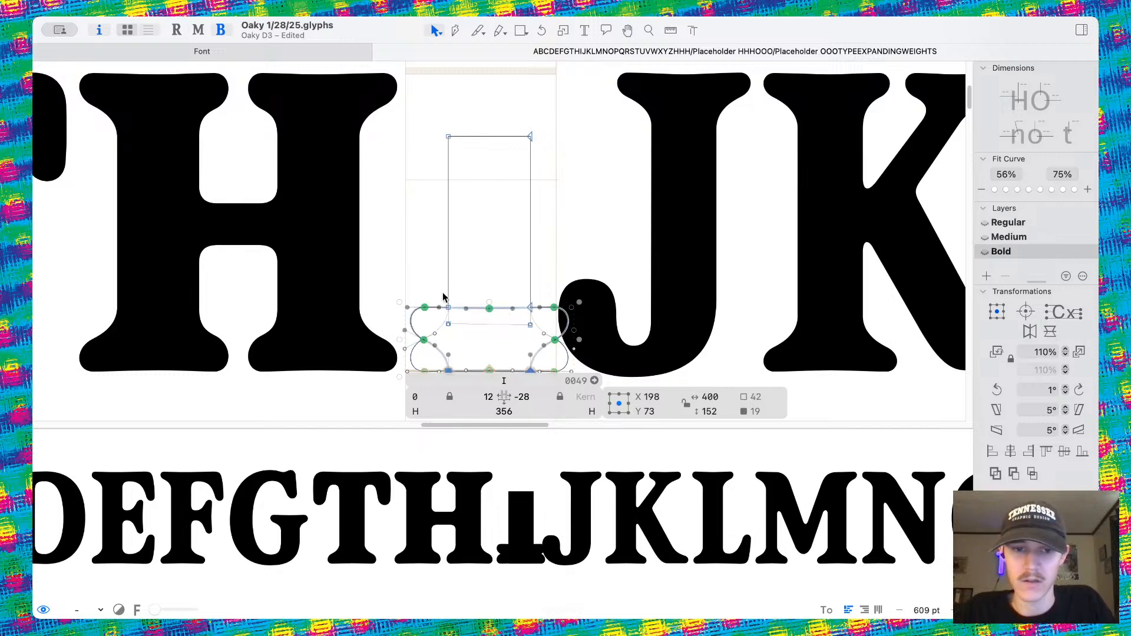
pyautogui.moveTo(490, 312); pyautogui.dragTo(491, 80)
pyautogui.scroll(5, 491, 81)
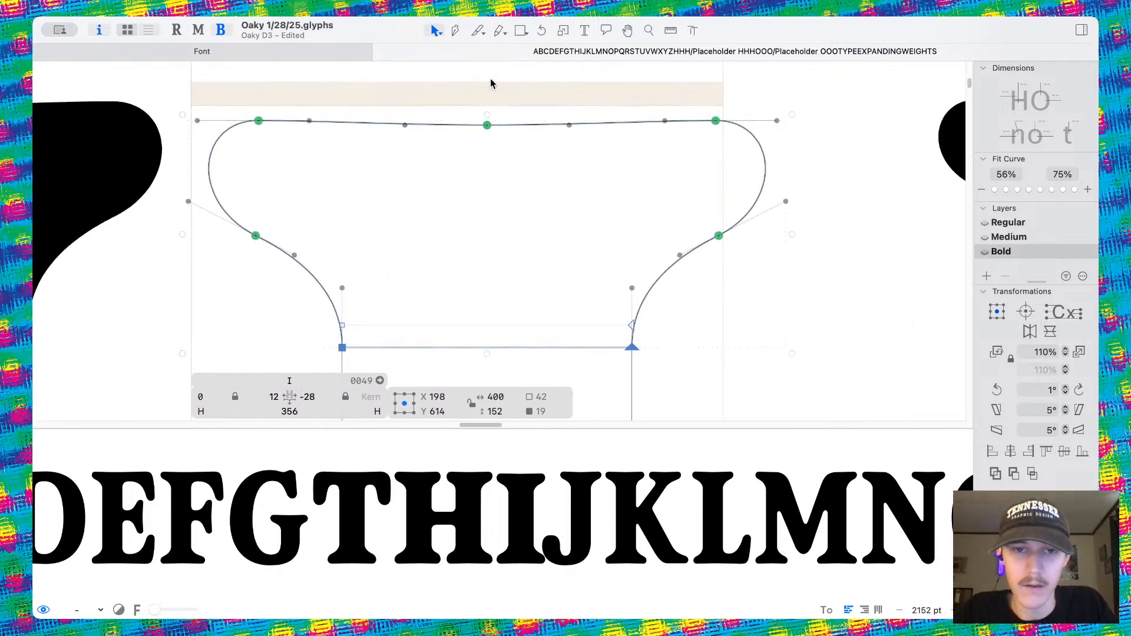
pyautogui.moveTo(485, 137); pyautogui.dragTo(484, 113)
pyautogui.click(490, 185)
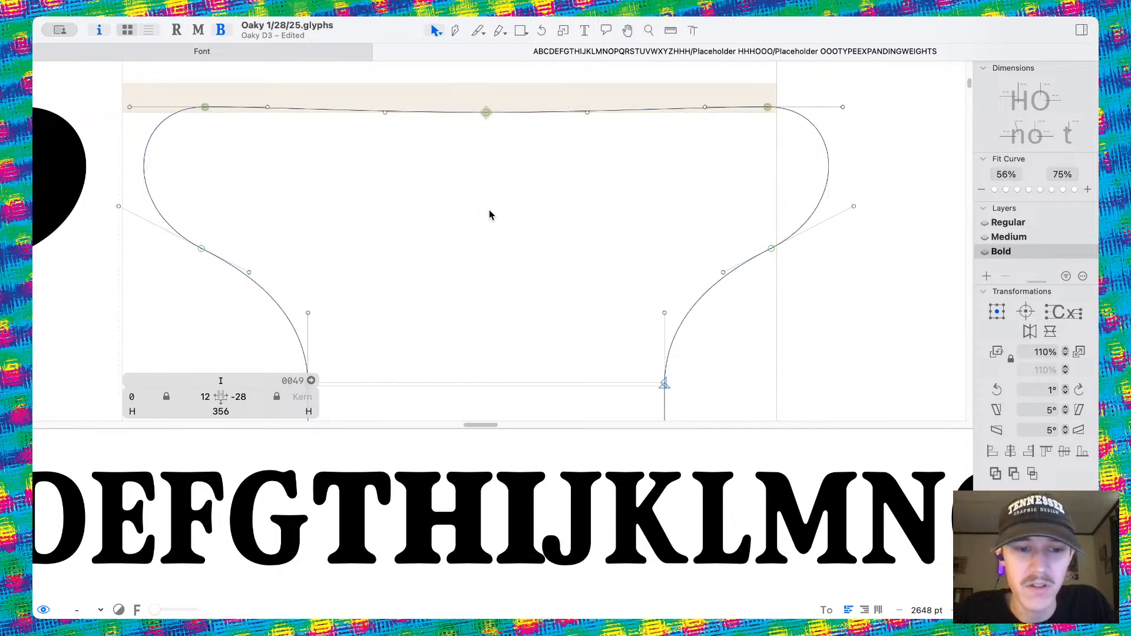
pyautogui.scroll(-3, 489, 194)
pyautogui.scroll(2, 471, 313)
pyautogui.click(466, 289)
pyautogui.moveTo(465, 290); pyautogui.dragTo(470, 239)
pyautogui.press('super+z')
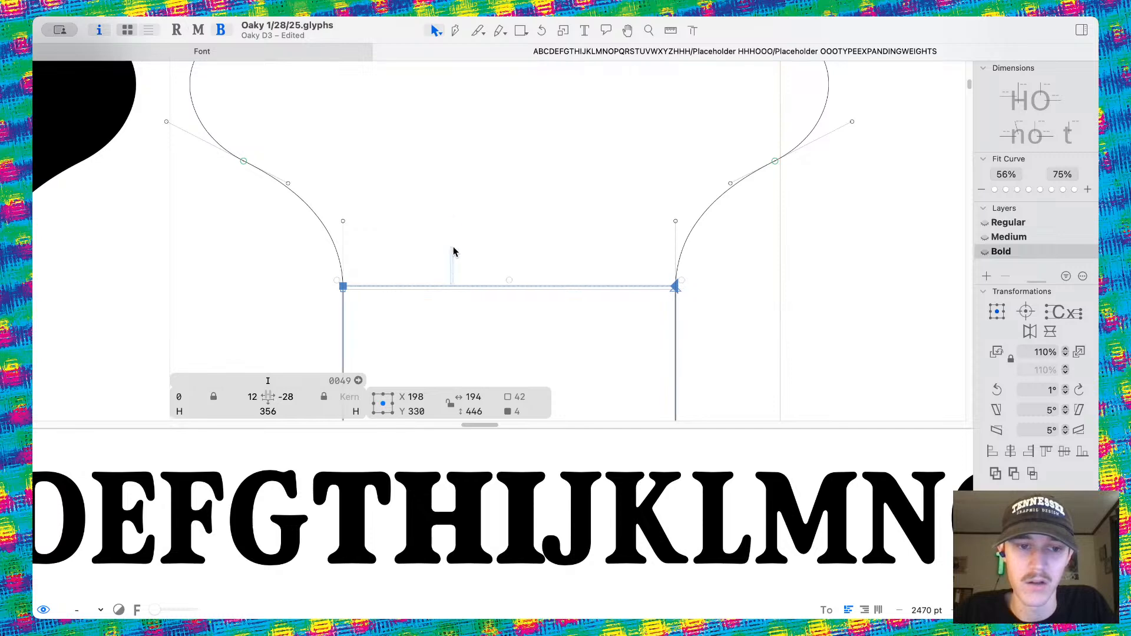
# Raise the top edge of the I's stem so that it overlaps the head serif.
pyautogui.click(451, 279)
pyautogui.click(455, 284)
pyautogui.moveTo(455, 284); pyautogui.dragTo(462, 190)
pyautogui.click(735, 298)
# Set the I's left and right sidebearings to 20 and save the font file.
pyautogui.scroll(-5, 737, 299)
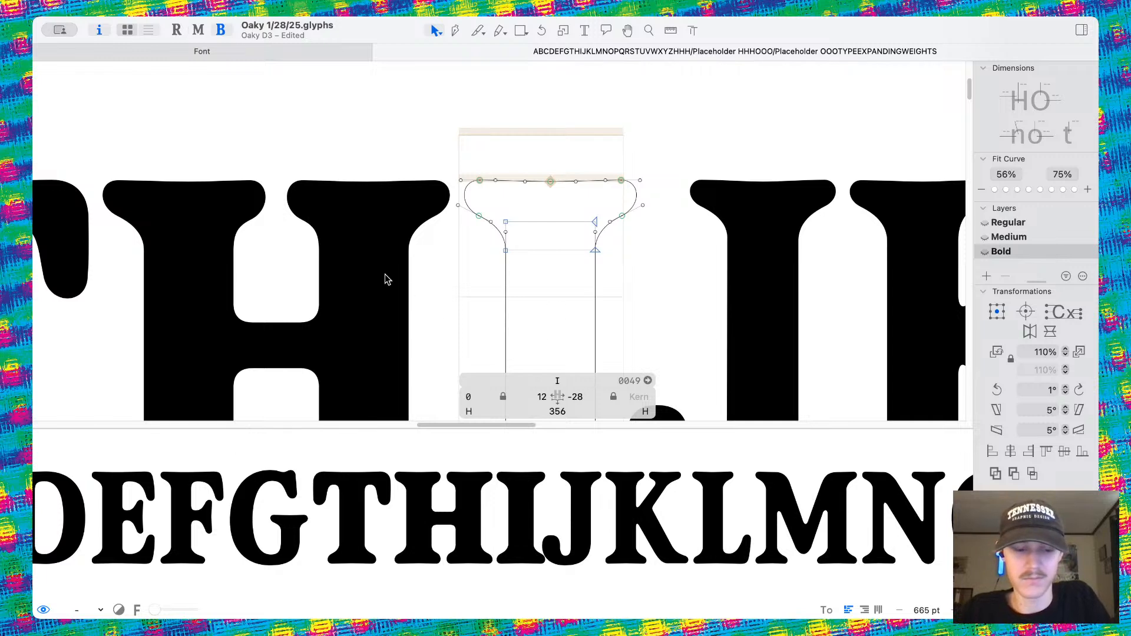
pyautogui.press('super+2')
pyautogui.press('super+3')
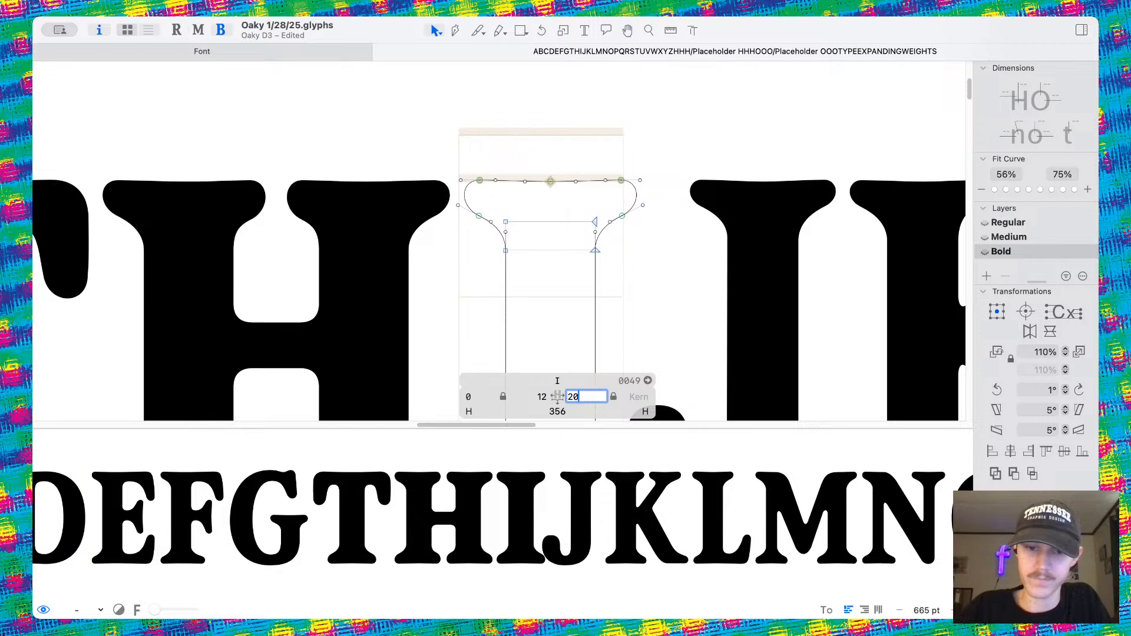
pyautogui.click(537, 396)
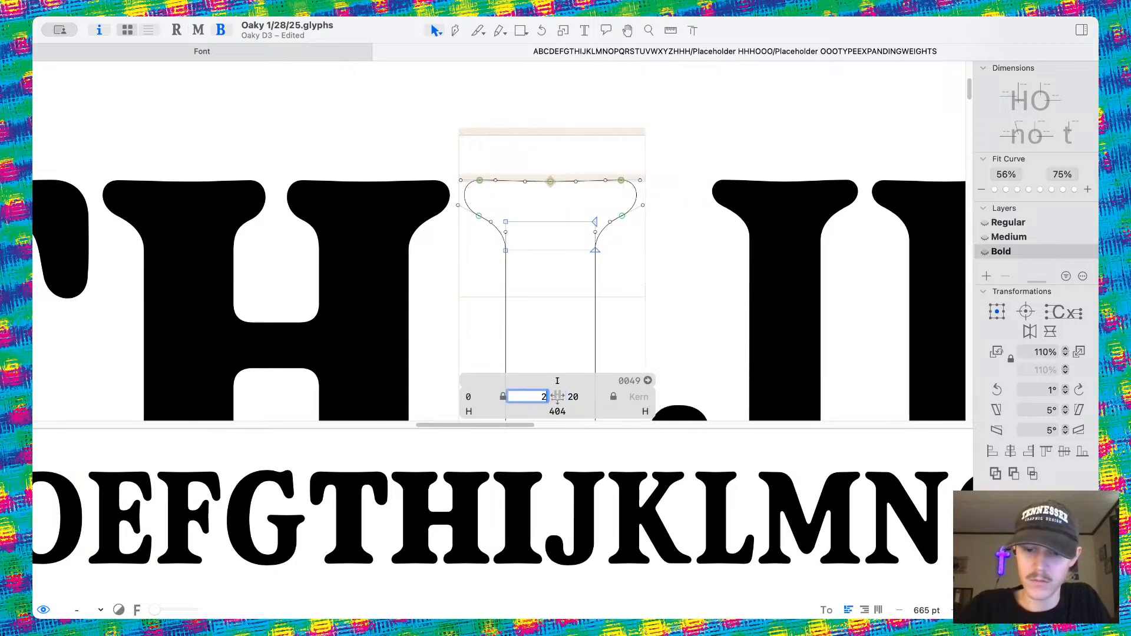
pyautogui.write('20')
pyautogui.press('Return')
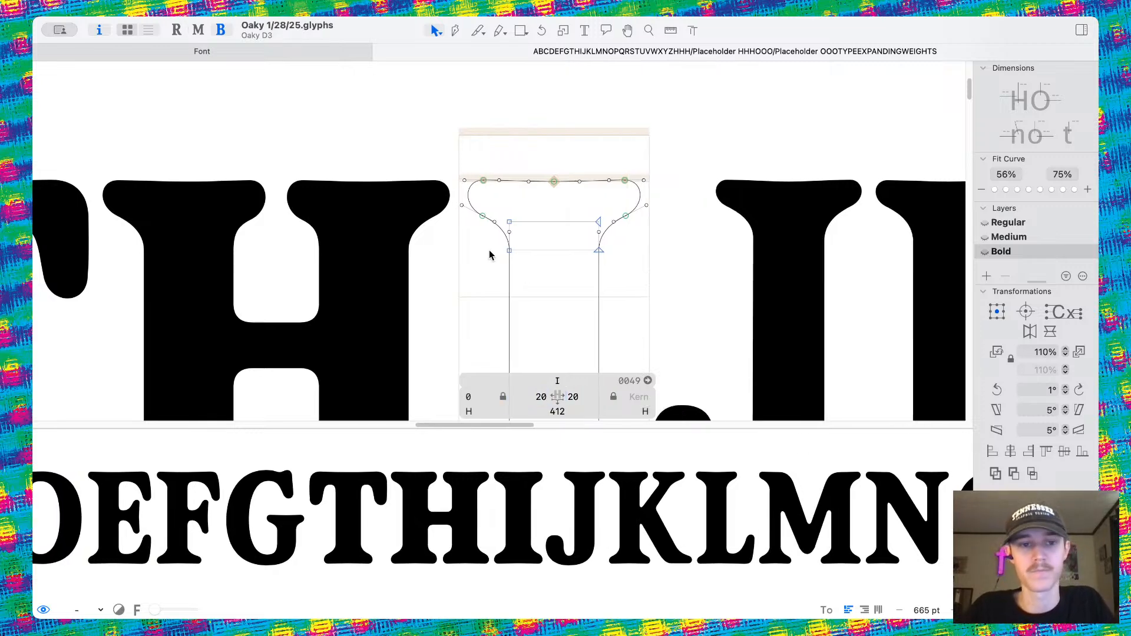
# Delete the word TYPE from the sample text, leaving a single blank line above EXPANDING.
pyautogui.scroll(-10, 496, 258)
pyautogui.press('space')
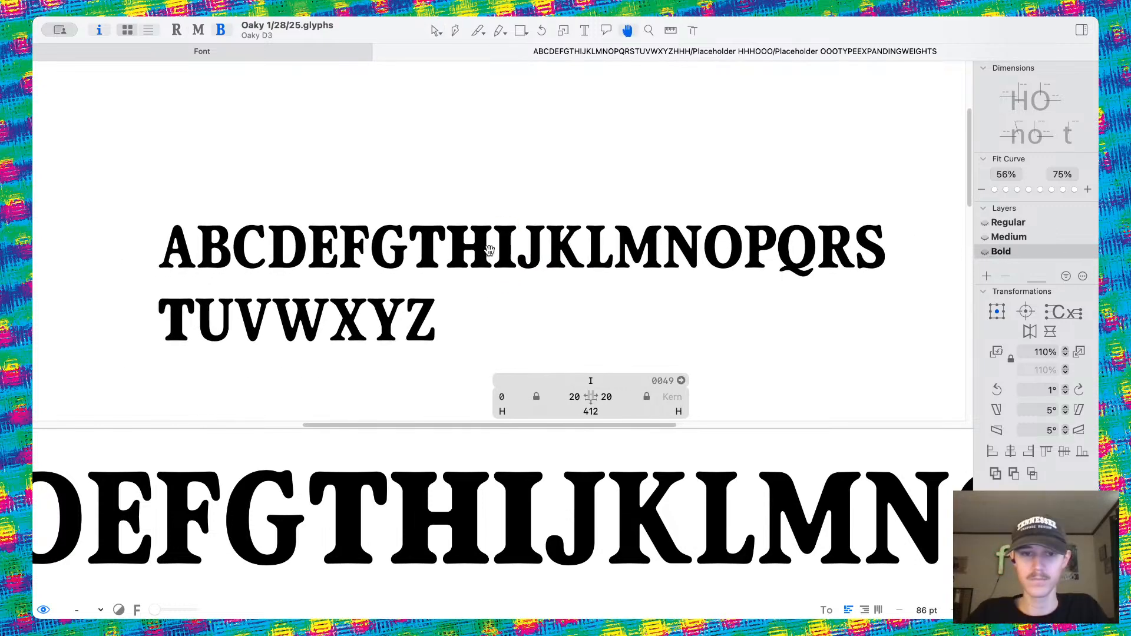
pyautogui.scroll(3, 462, 217)
pyautogui.scroll(-5, 462, 194)
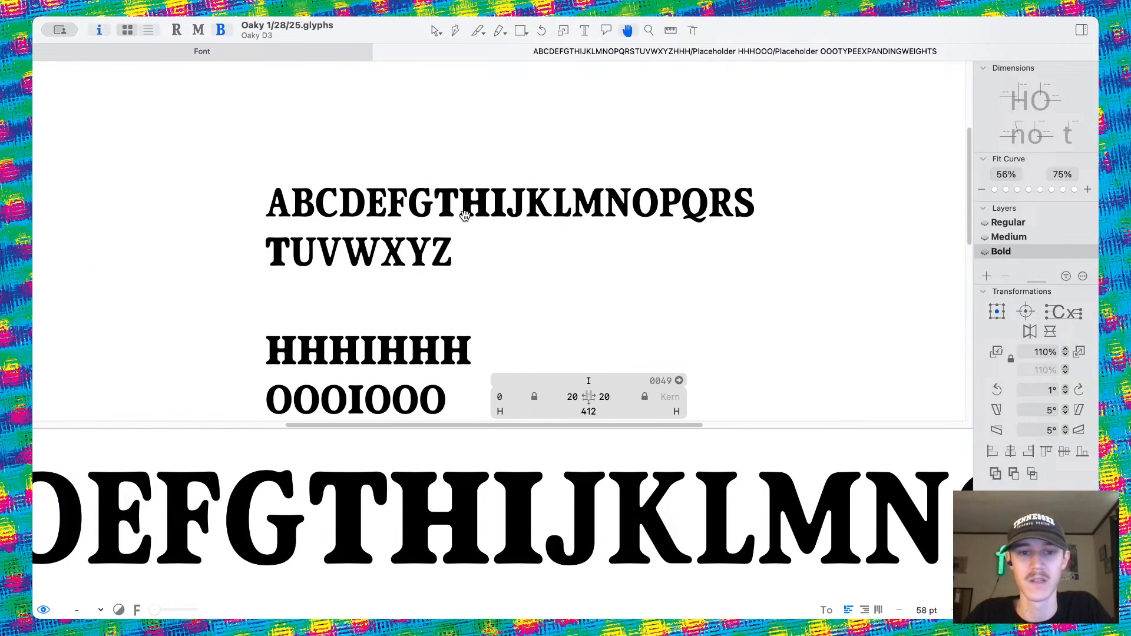
pyautogui.click(582, 29)
pyautogui.scroll(-6, 470, 240)
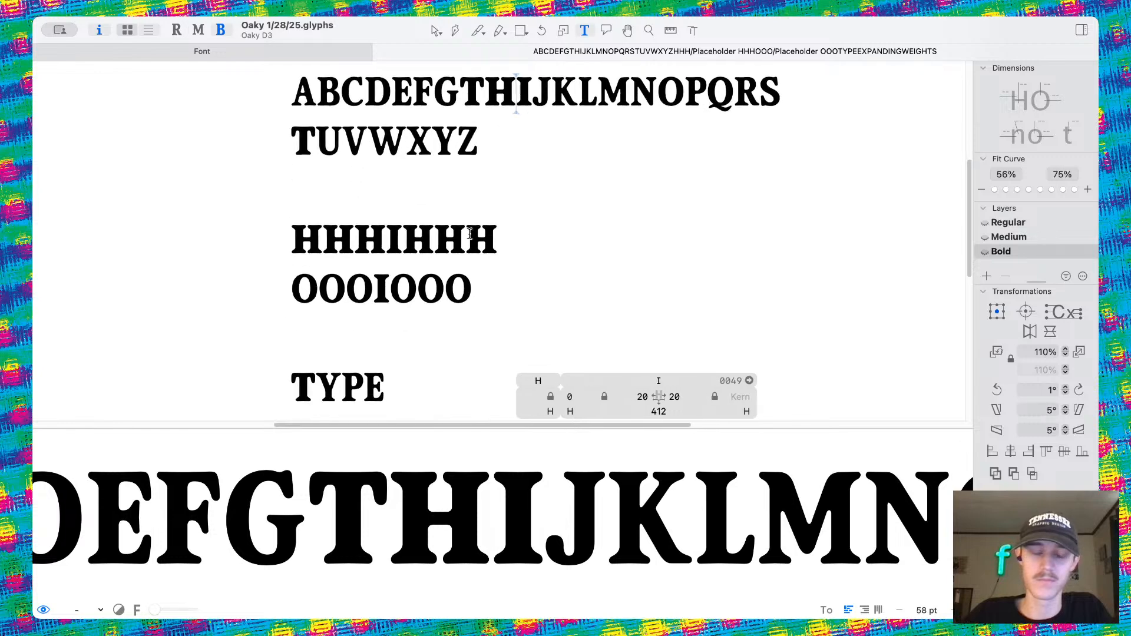
pyautogui.scroll(2, 422, 276)
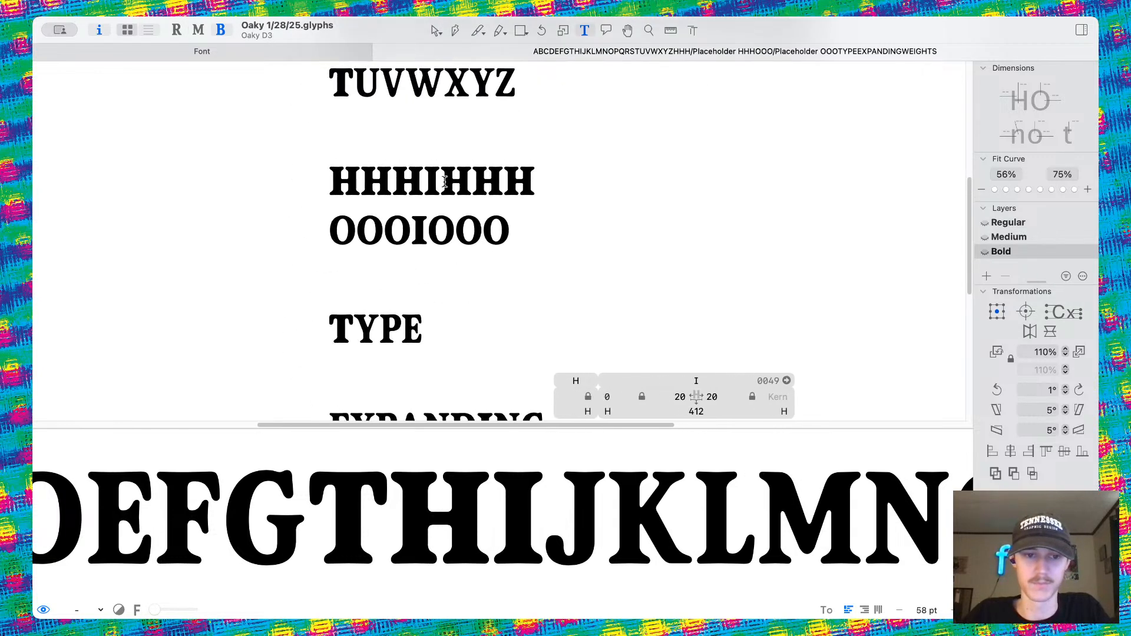
pyautogui.scroll(-1, 439, 280)
pyautogui.click(437, 302)
pyautogui.press('BackSpace')
pyautogui.press('BackSpace')
pyautogui.press('BackSpace')
pyautogui.press('BackSpace')
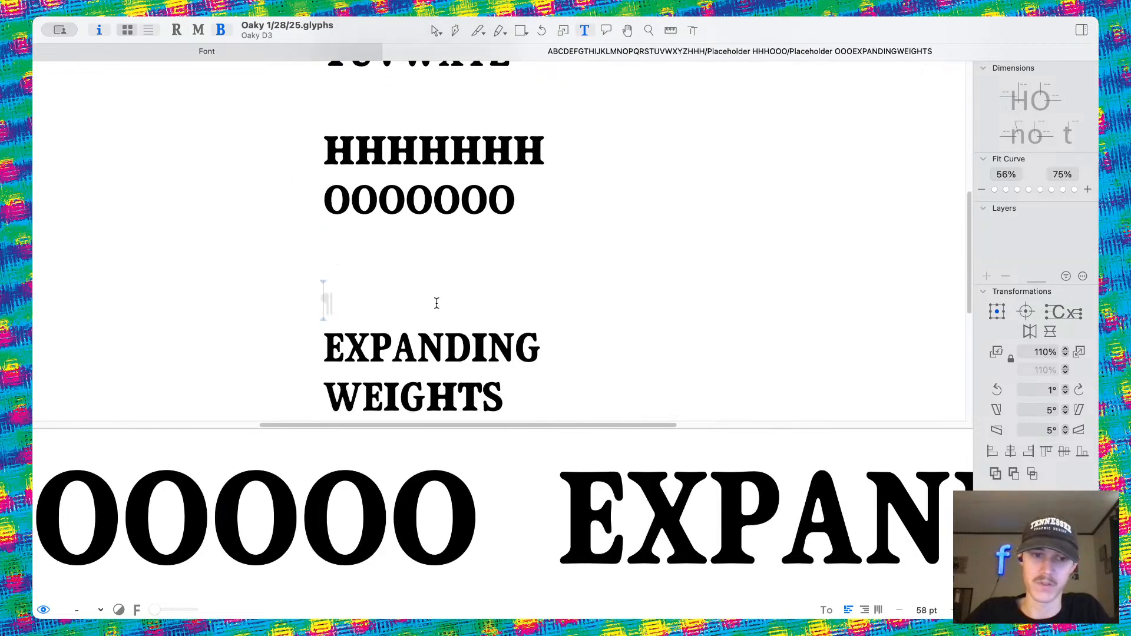
pyautogui.press('BackSpace')
pyautogui.press('BackSpace')
pyautogui.press('Return')
# Add two line breaks after WEIGHTS at the end of the sample text.
pyautogui.scroll(5, 437, 302)
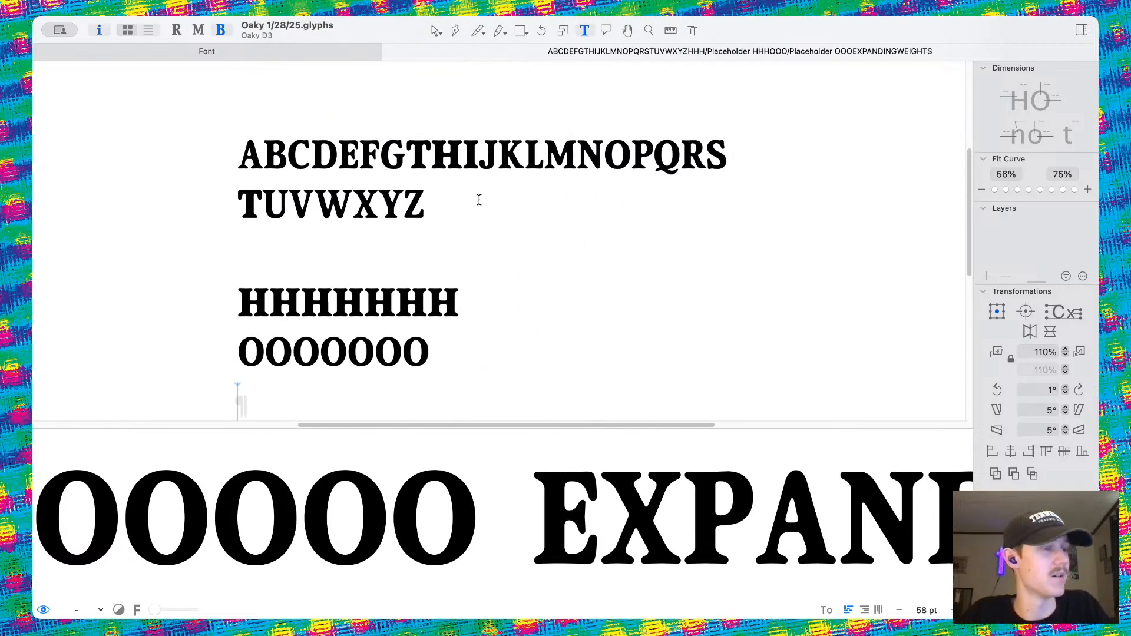
pyautogui.scroll(-6, 508, 210)
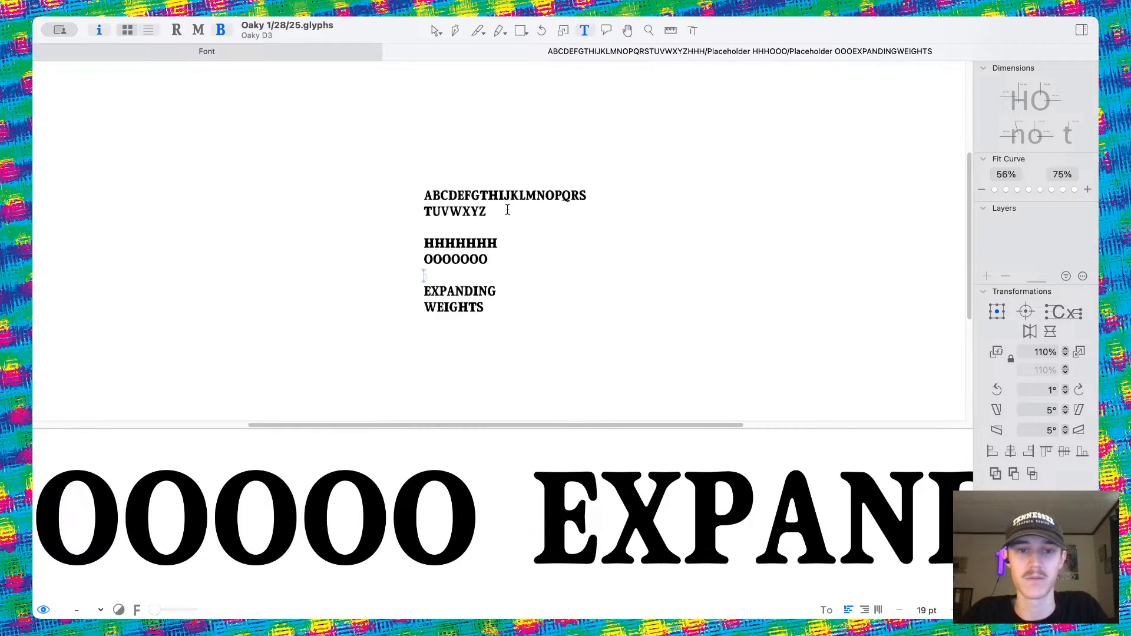
pyautogui.scroll(3, 548, 218)
pyautogui.scroll(-3, 546, 211)
pyautogui.scroll(6, 492, 218)
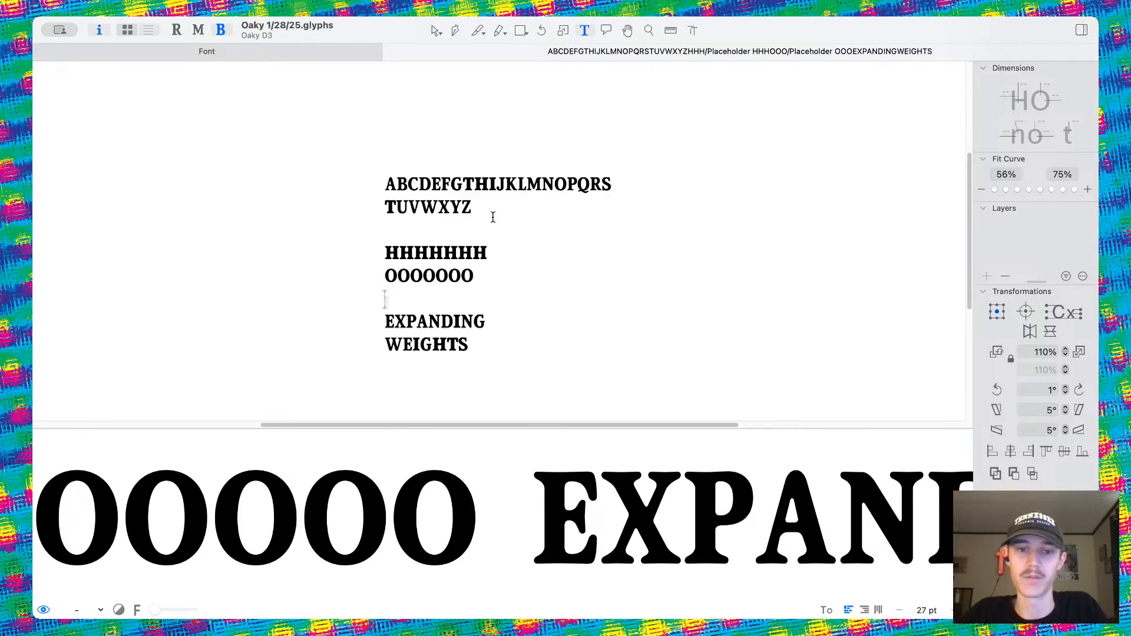
pyautogui.click(531, 322)
pyautogui.scroll(5, 532, 322)
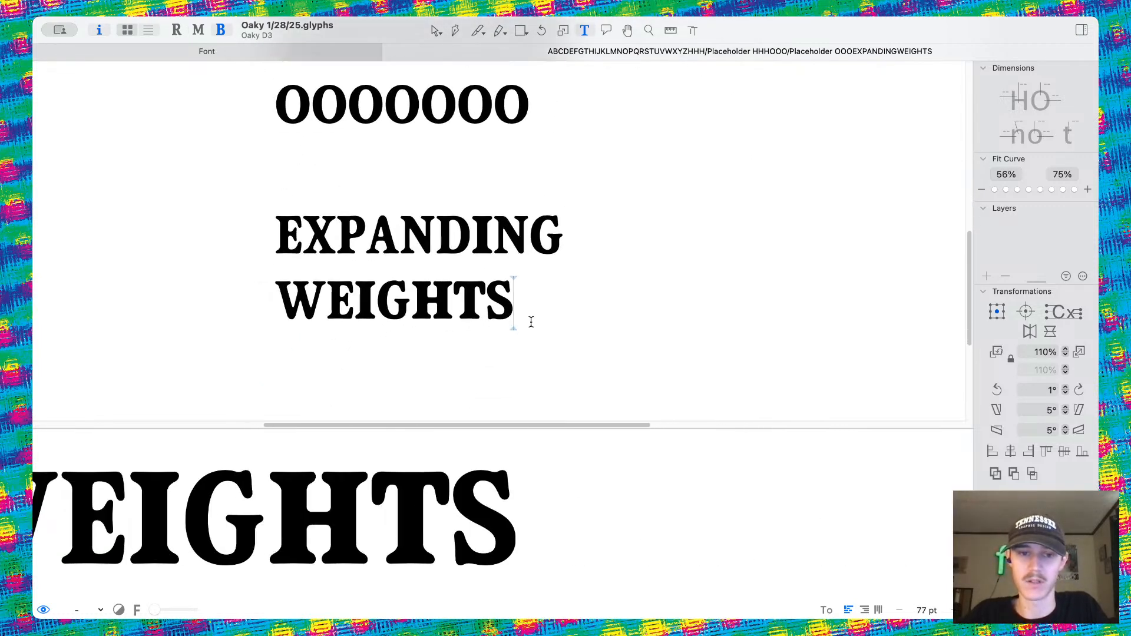
pyautogui.press('Return')
pyautogui.press('Return')
# Enter the sample word "Great" on the new line below WEIGHTS.
pyautogui.scroll(-3, 532, 322)
pyautogui.scroll(-3, 531, 322)
pyautogui.scroll(3, 531, 322)
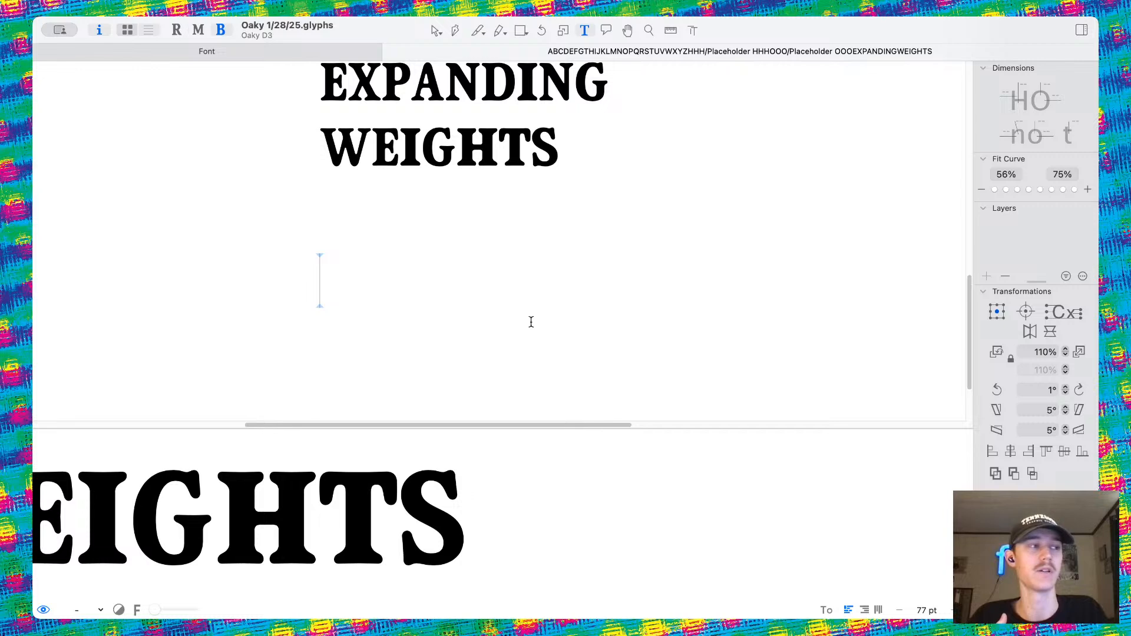
pyautogui.scroll(6, 463, 248)
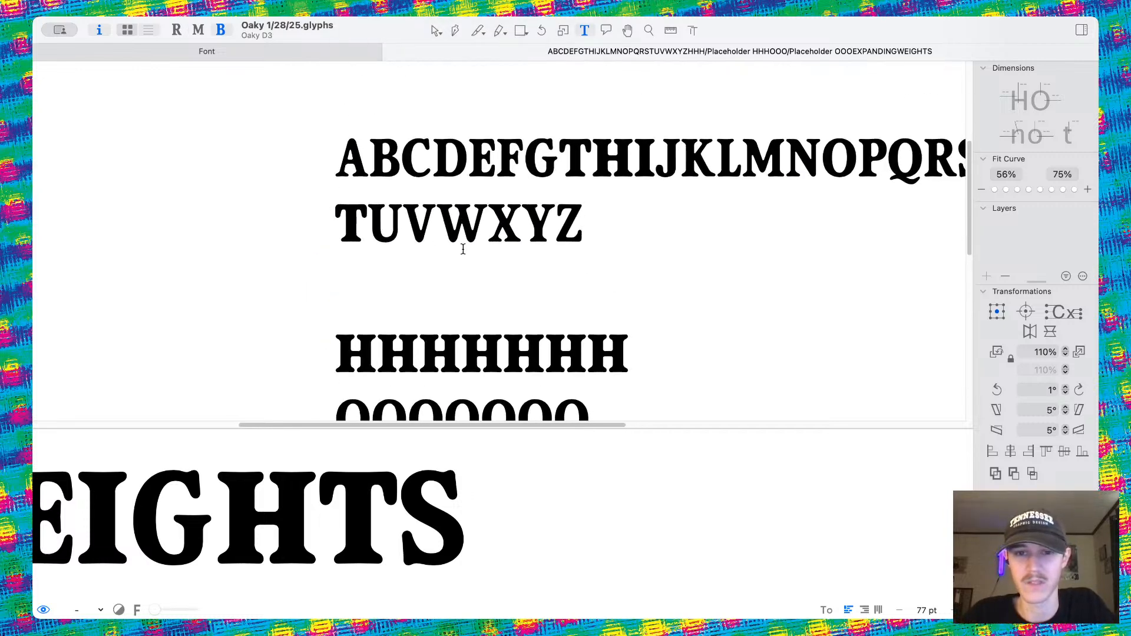
pyautogui.scroll(-10, 463, 248)
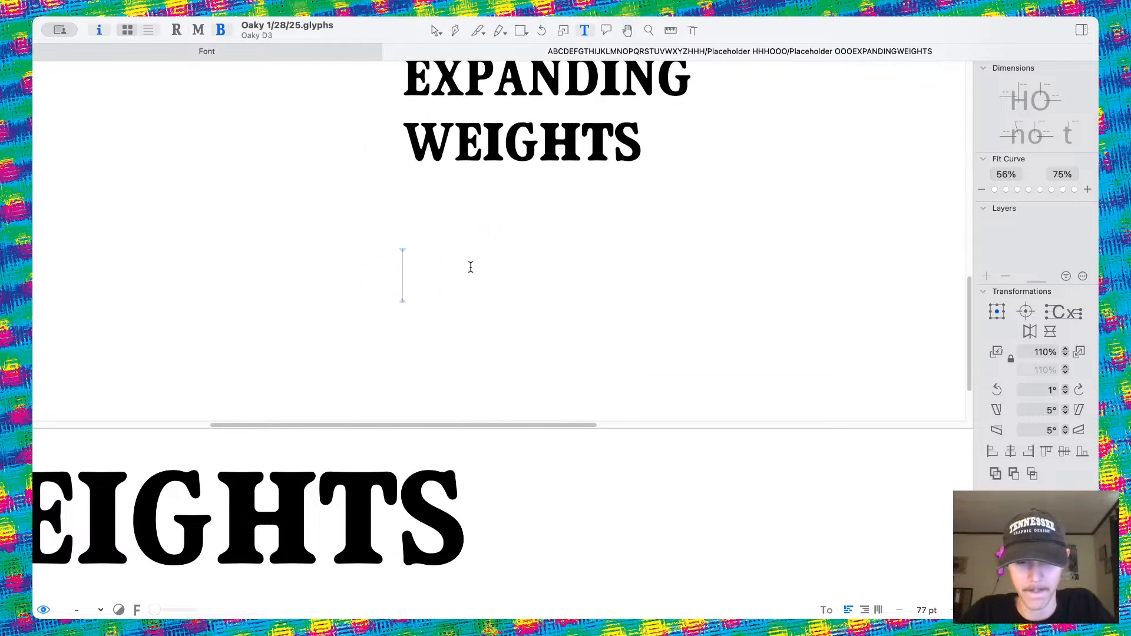
pyautogui.write('Grea')
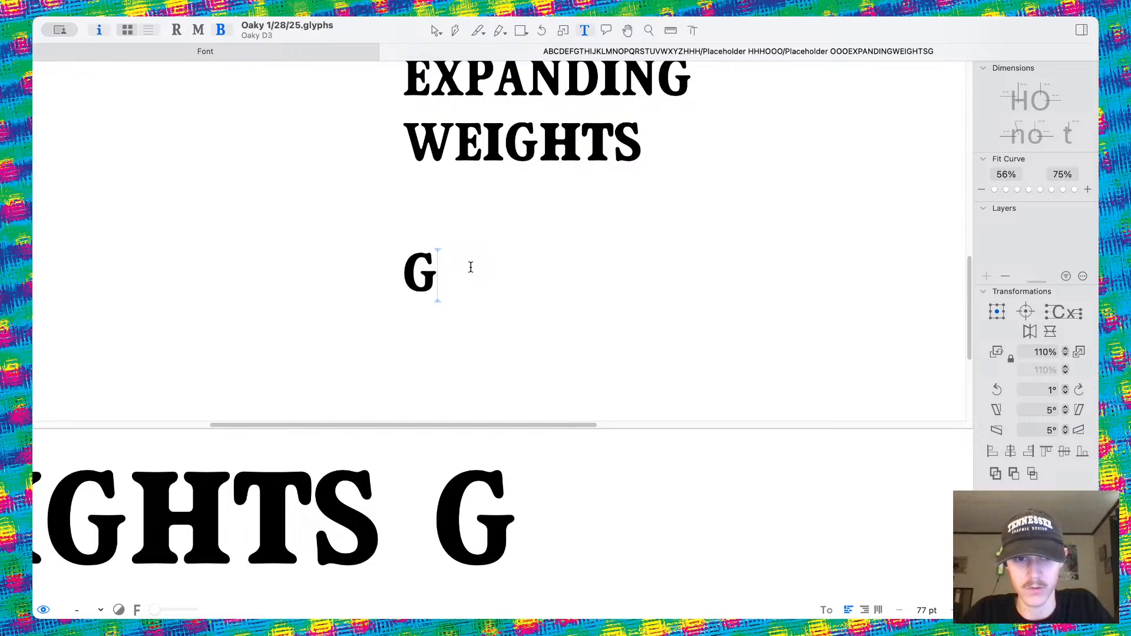
pyautogui.write('t')
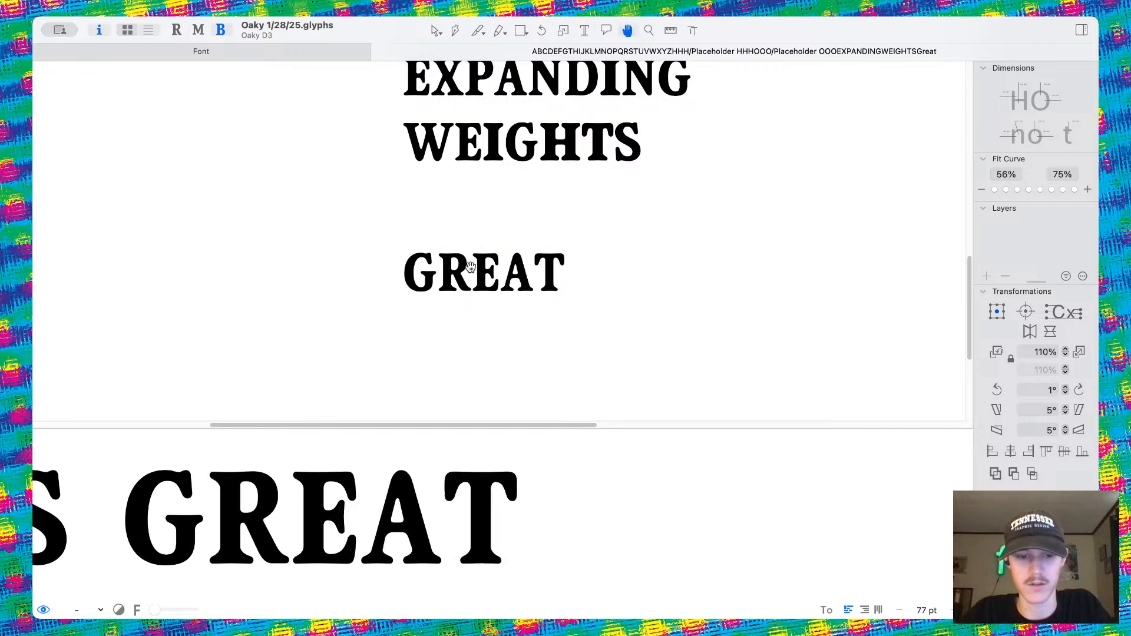
# Compare the sample word GREAT with WEIGHTS and delete GREAT from the new line.
pyautogui.scroll(2, 471, 268)
pyautogui.hscroll(2, 470, 267)
pyautogui.scroll(5, 471, 267)
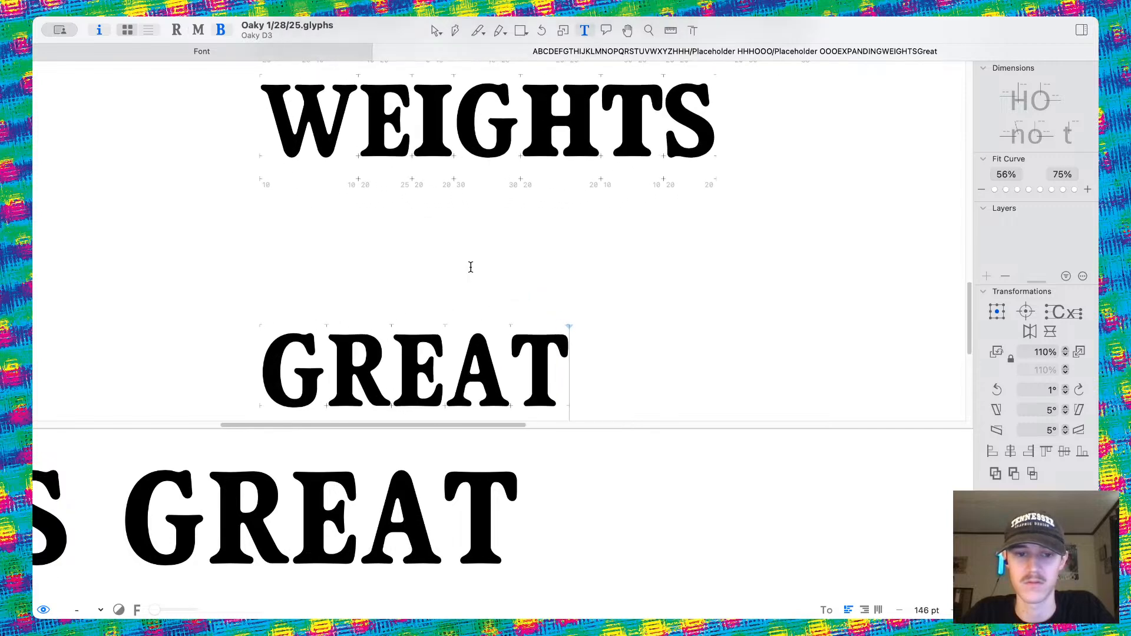
pyautogui.scroll(-5, 471, 268)
pyautogui.press('BackSpace')
pyautogui.press('BackSpace')
pyautogui.press('BackSpace')
pyautogui.press('BackSpace')
pyautogui.press('BackSpace')
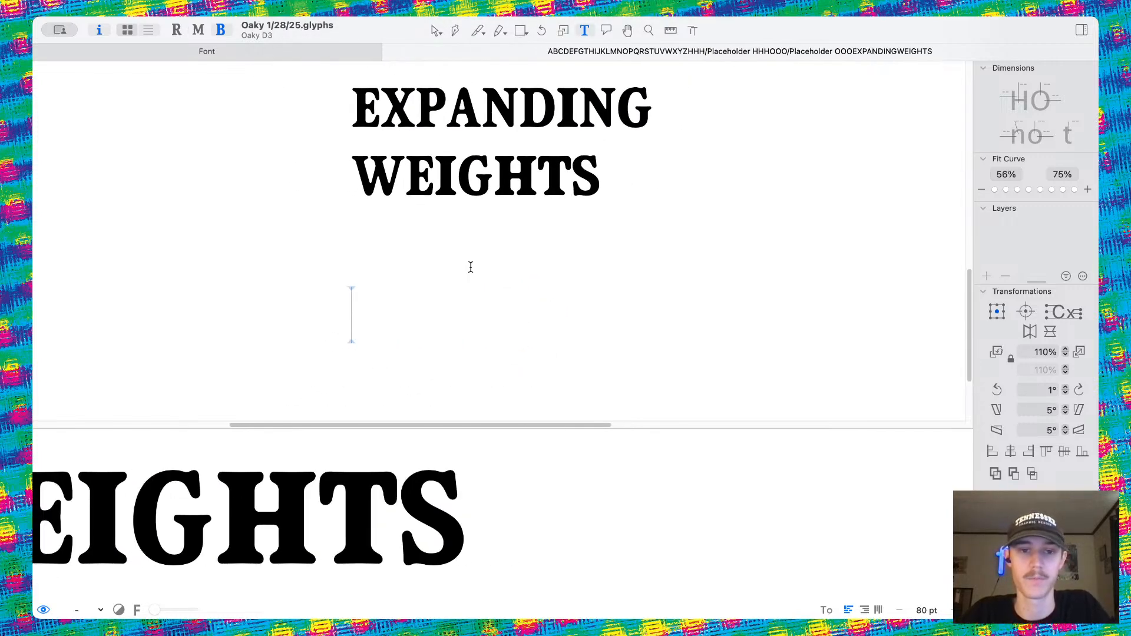
# Enter "he HIT me" on the new line and preview its heavier HIT beside the other words at several sizes.
pyautogui.write('he HIT ')
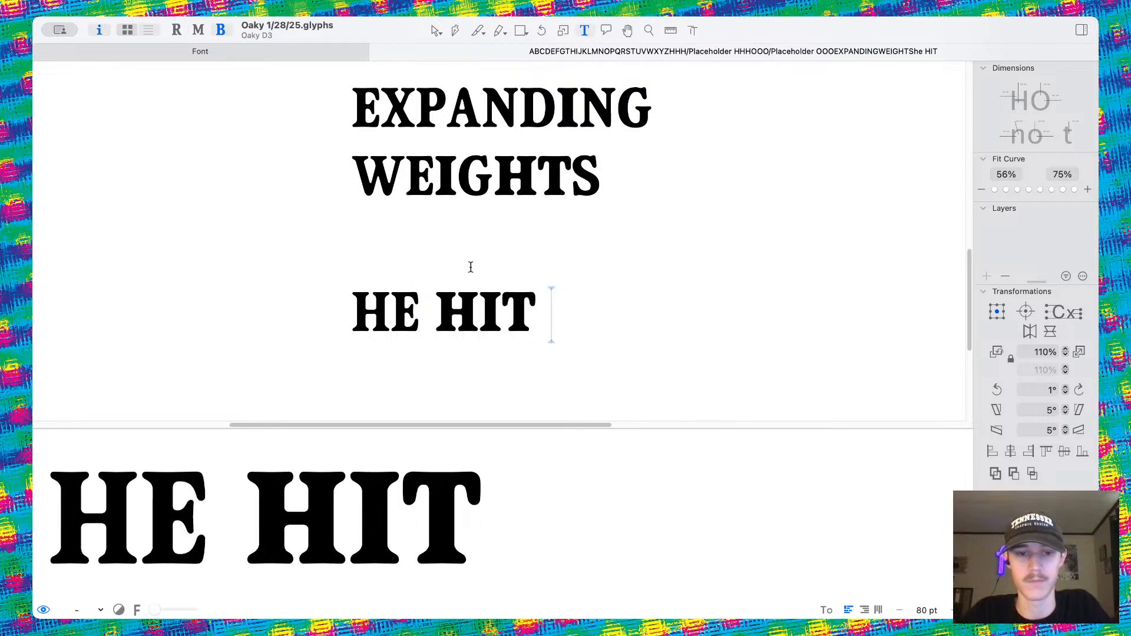
pyautogui.write('me')
pyautogui.scroll(5, 470, 267)
pyautogui.scroll(-3, 470, 266)
pyautogui.scroll(-10, 473, 267)
pyautogui.scroll(10, 476, 267)
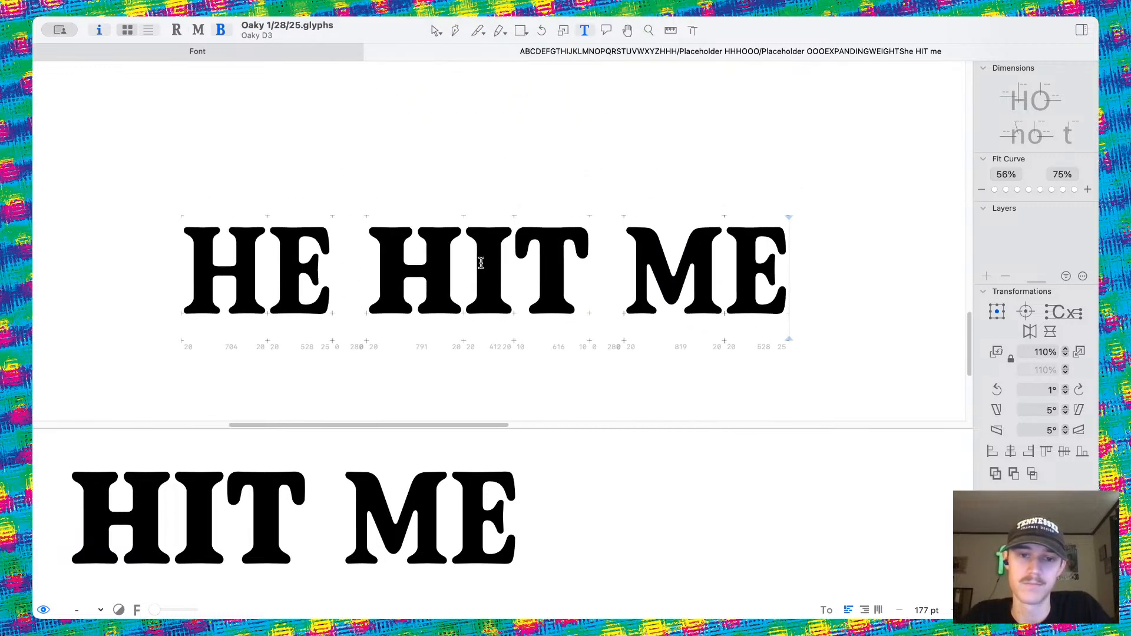
pyautogui.scroll(-3, 481, 264)
pyautogui.scroll(-10, 482, 264)
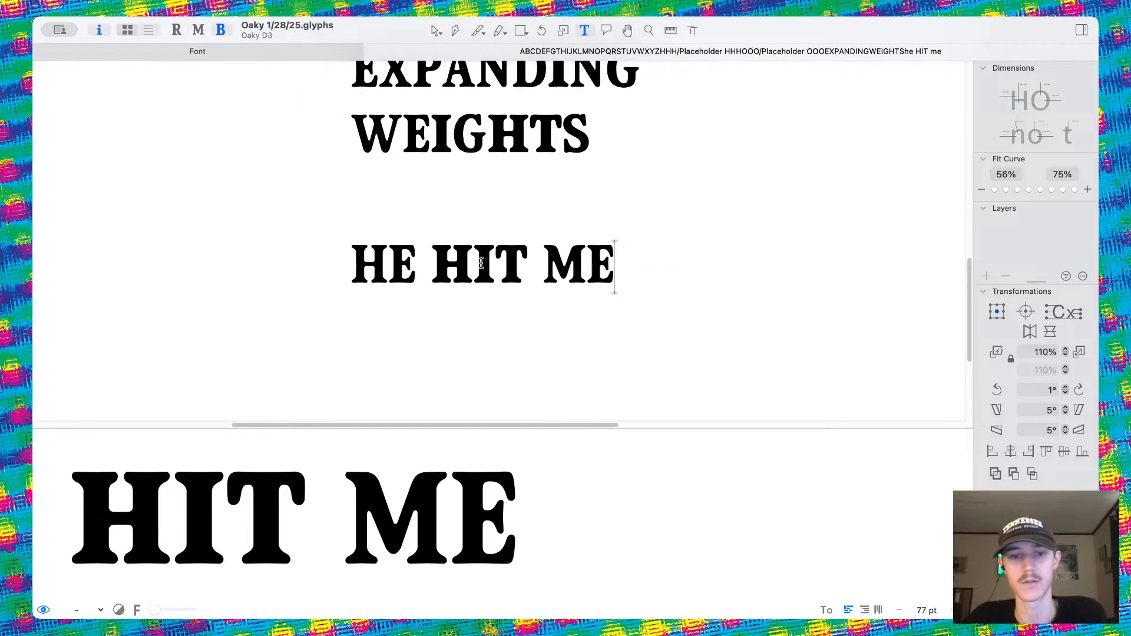
pyautogui.scroll(-6, 569, 285)
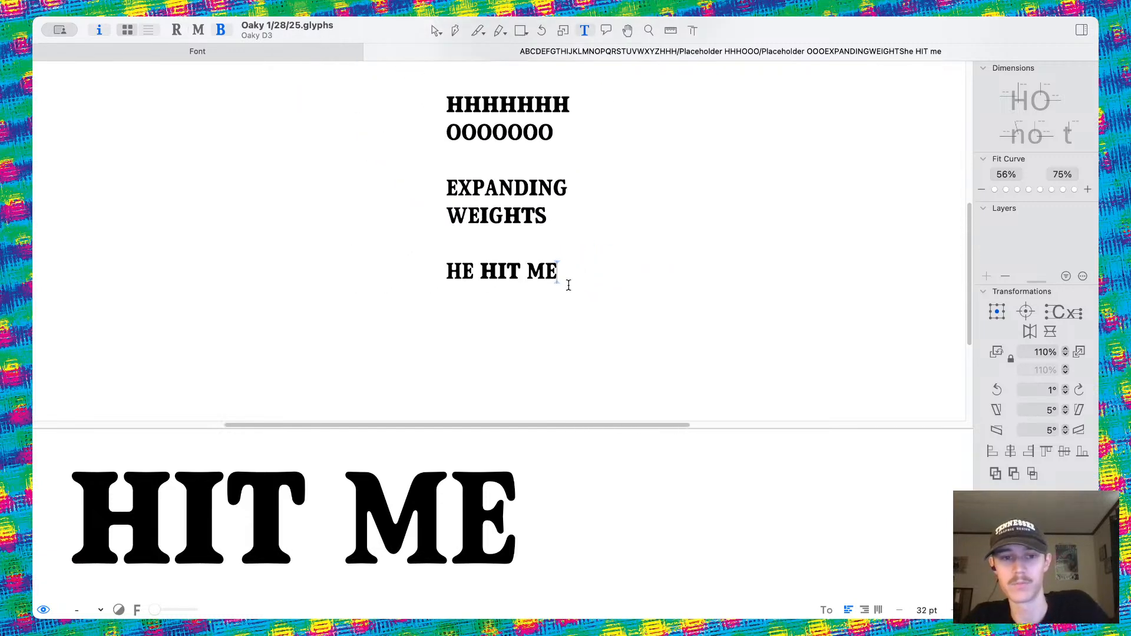
# Remove the sample words "HE HIT ME" from the line below WEIGHTS.
pyautogui.scroll(15, 538, 276)
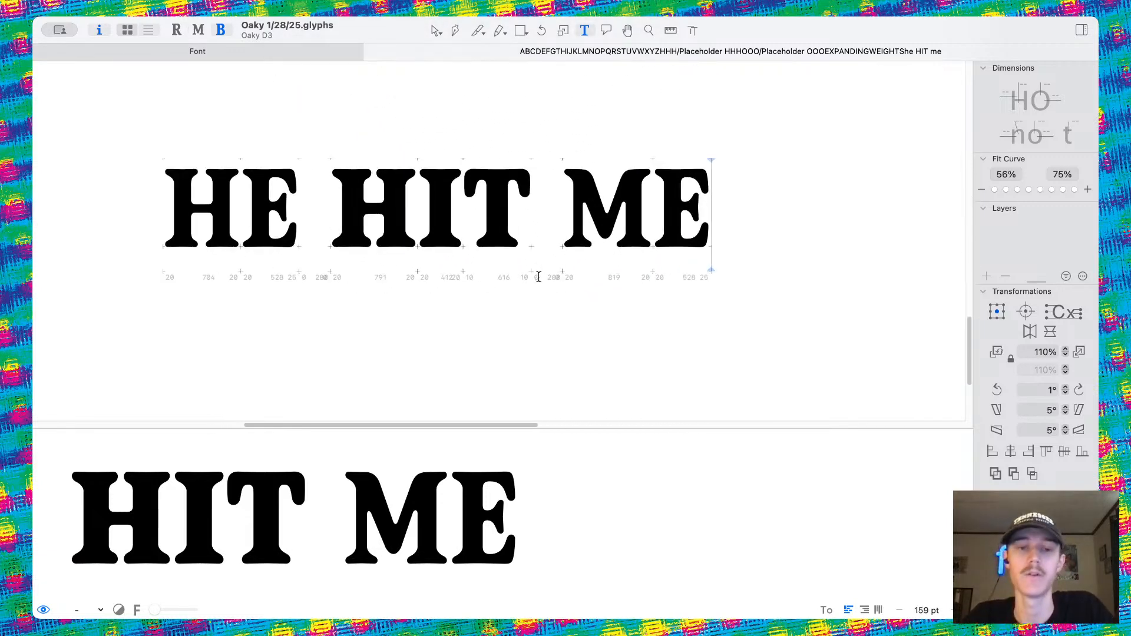
pyautogui.scroll(-1, 539, 277)
pyautogui.hscroll(1, 539, 277)
pyautogui.scroll(1, 538, 277)
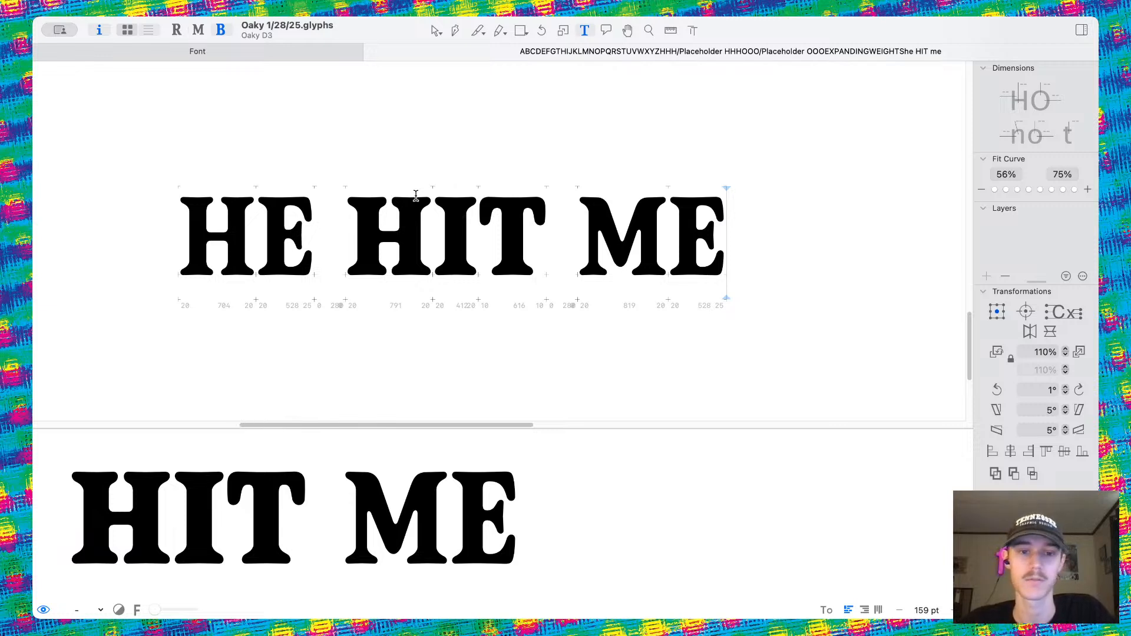
pyautogui.press('BackSpace')
pyautogui.press('BackSpace')
pyautogui.press('BackSpace')
pyautogui.press('BackSpace')
pyautogui.press('BackSpace')
pyautogui.press('BackSpace')
pyautogui.press('BackSpace')
pyautogui.press('BackSpace')
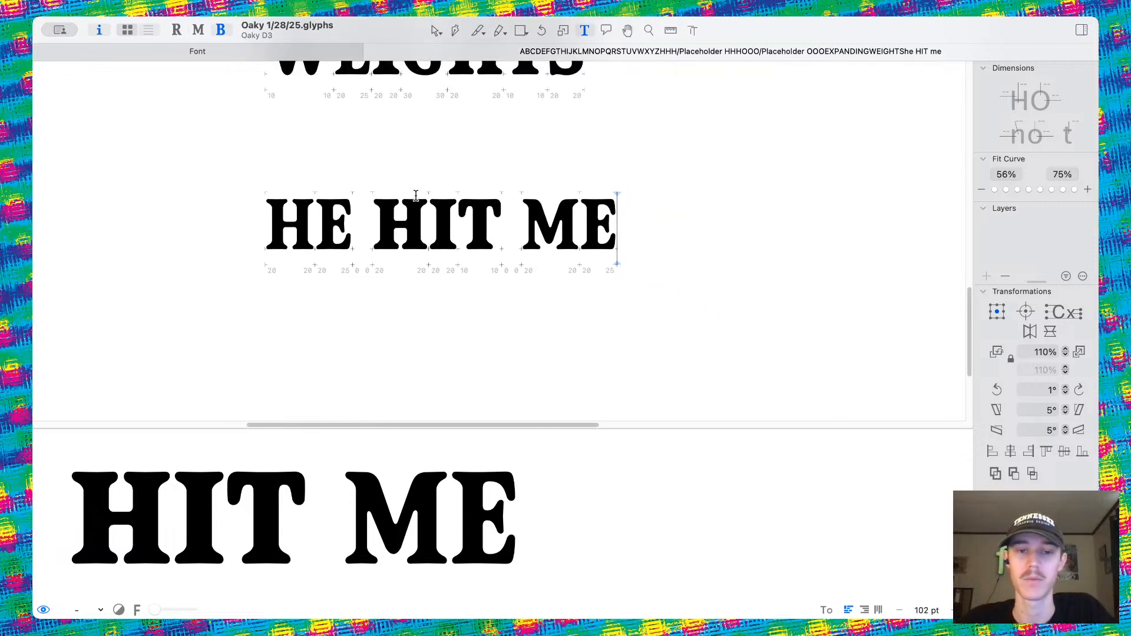
pyautogui.press('BackSpace')
pyautogui.scroll(5, 416, 195)
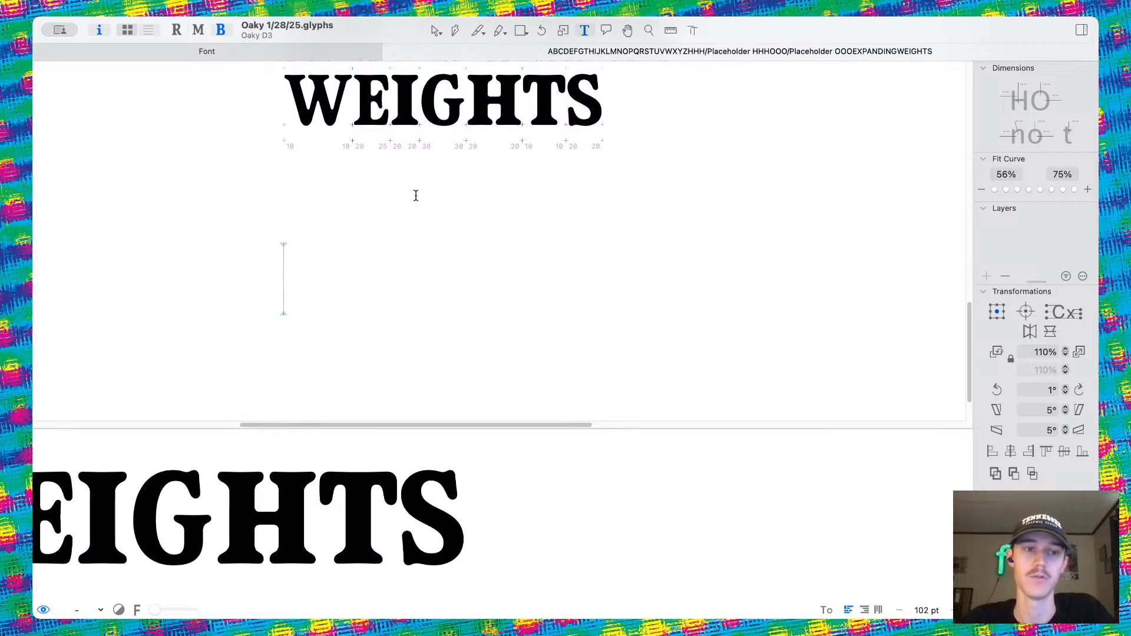
# Open the Bold T, H and I in the alphabet line one after another and examine their outlines.
pyautogui.scroll(10, 416, 195)
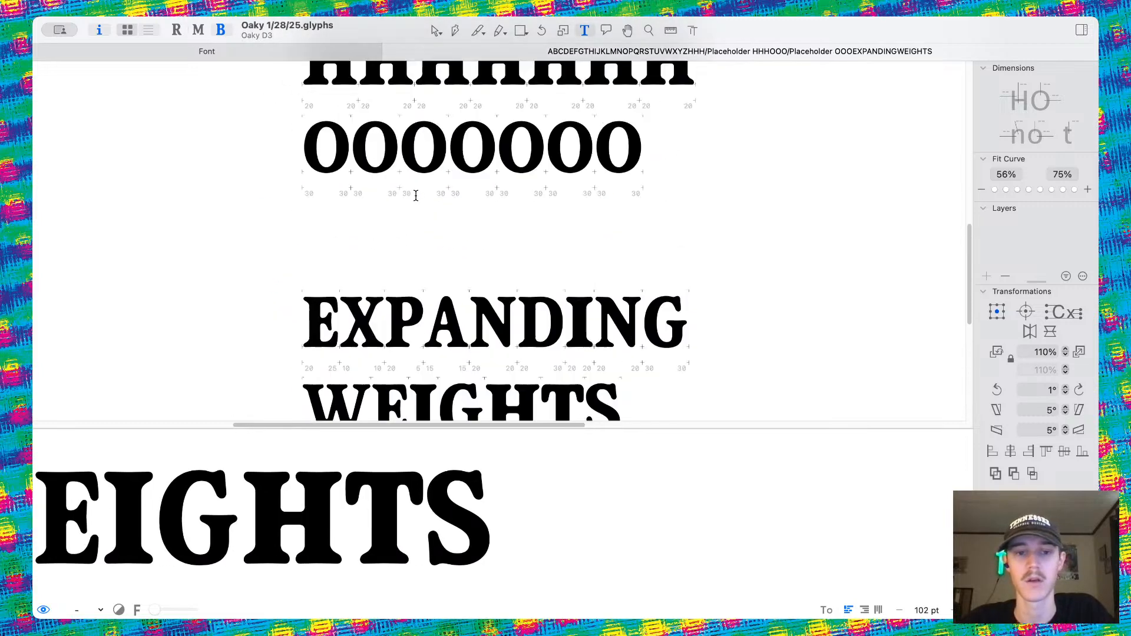
pyautogui.scroll(3, 415, 195)
pyautogui.scroll(5, 412, 182)
pyautogui.click(436, 30)
pyautogui.hscroll(3, 666, 248)
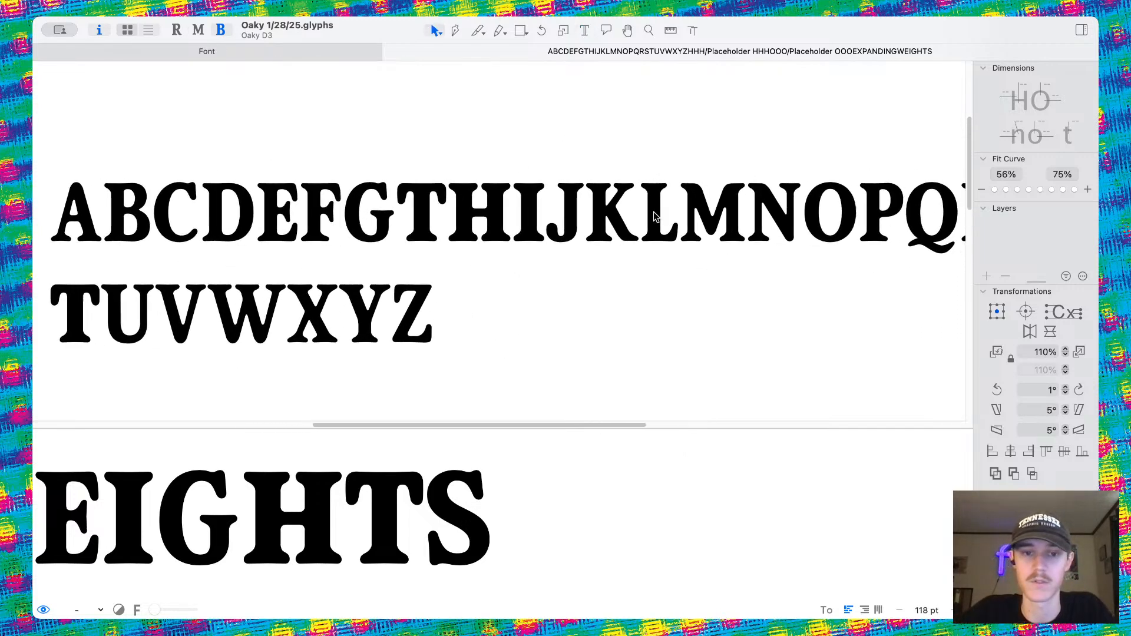
pyautogui.scroll(5, 674, 228)
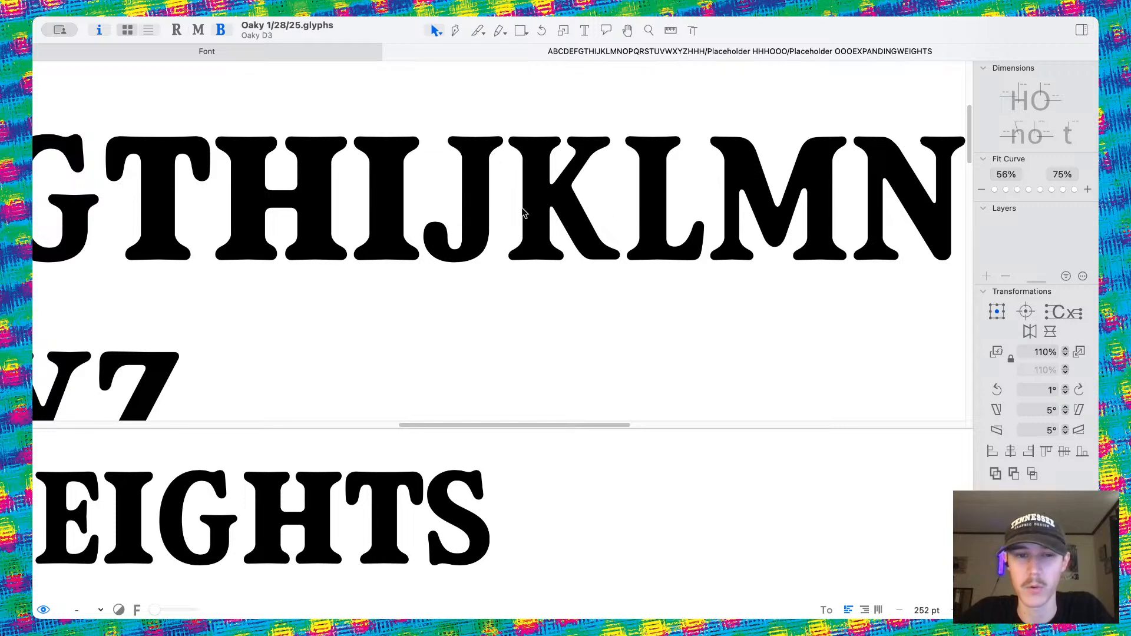
pyautogui.hscroll(-3, 523, 211)
pyautogui.doubleClick(493, 213)
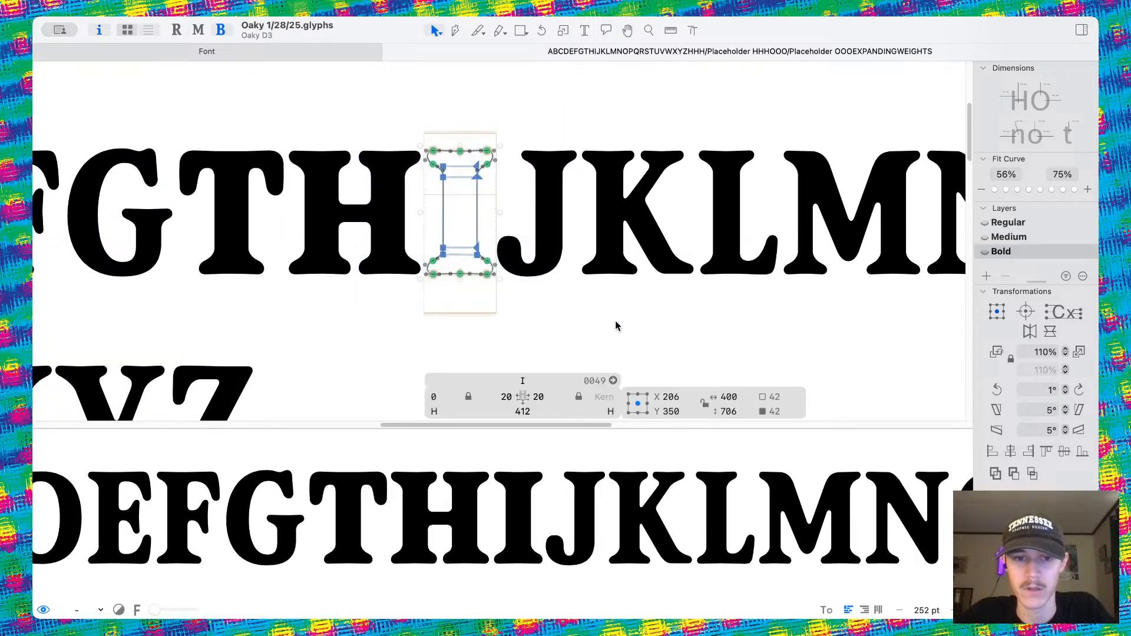
pyautogui.click(616, 326)
pyautogui.hscroll(-5, 407, 236)
pyautogui.doubleClick(469, 215)
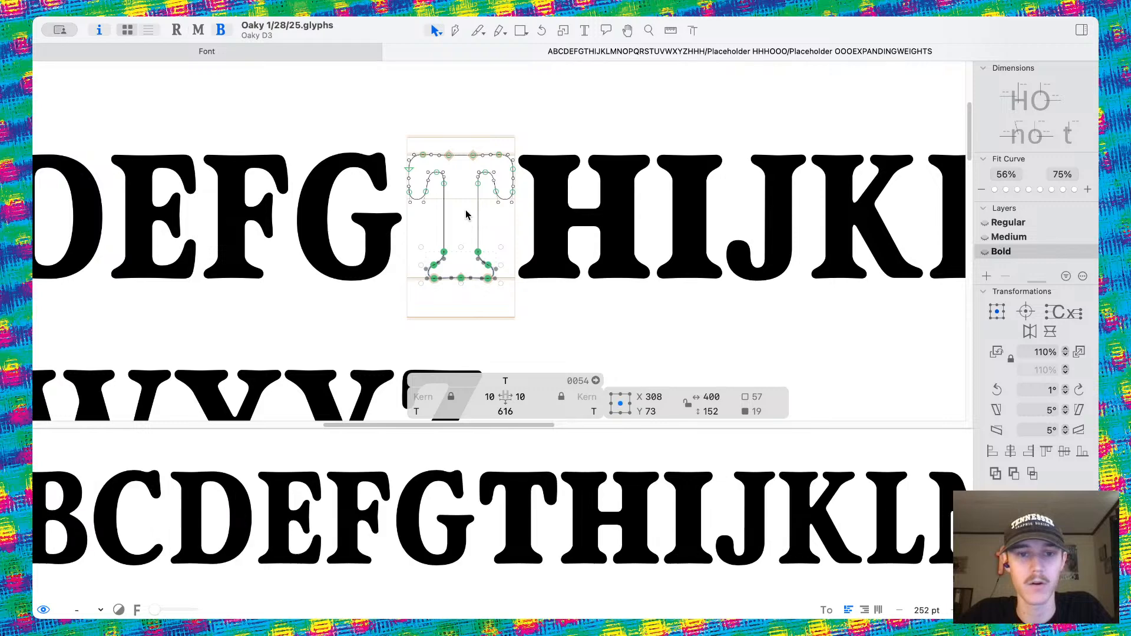
pyautogui.scroll(4, 468, 215)
pyautogui.doubleClick(613, 225)
pyautogui.hscroll(3, 613, 224)
pyautogui.scroll(-2, 631, 221)
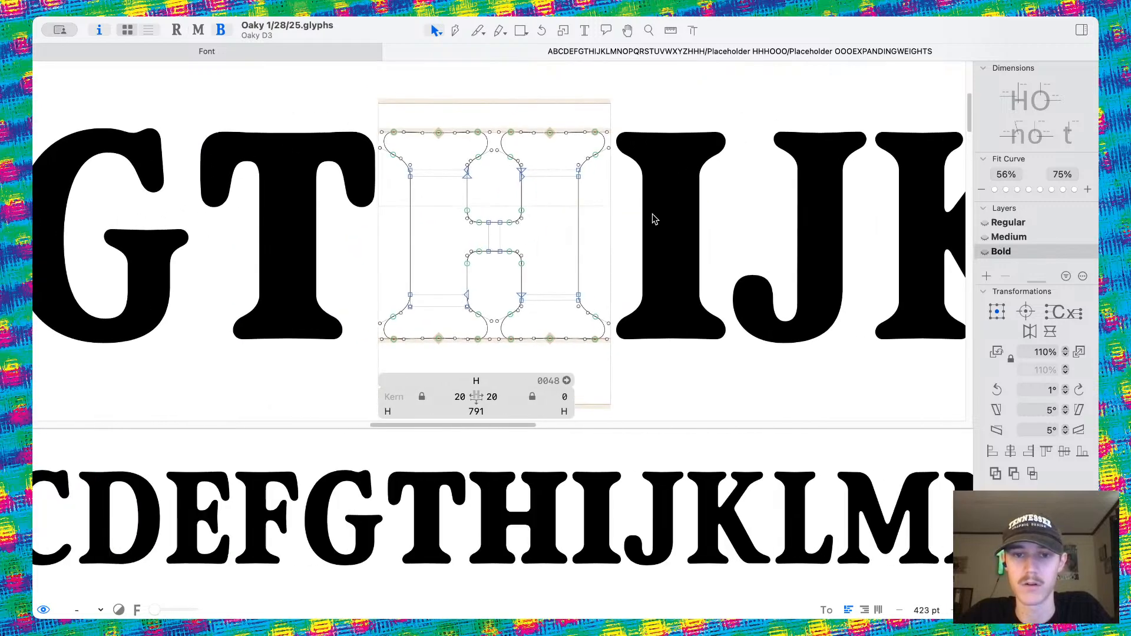
pyautogui.doubleClick(652, 213)
pyautogui.hscroll(-2, 646, 216)
pyautogui.hscroll(2, 646, 215)
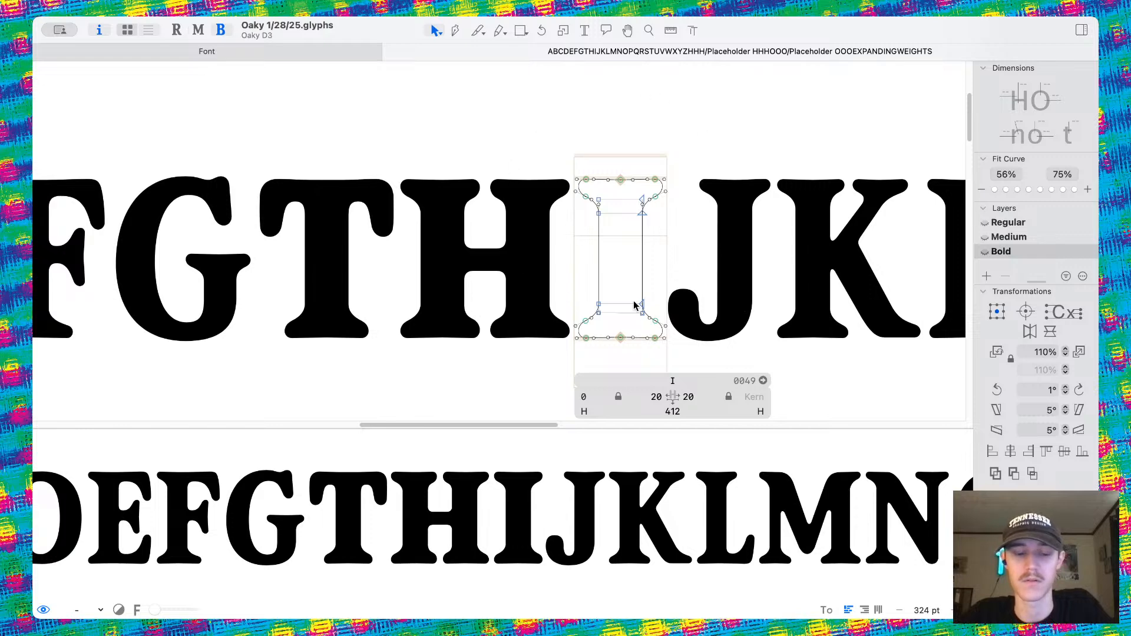
# Compare the I across the Regular, Medium and Bold masters, ending on Bold.
pyautogui.press('super+1')
pyautogui.press('super+2')
pyautogui.press('super+3')
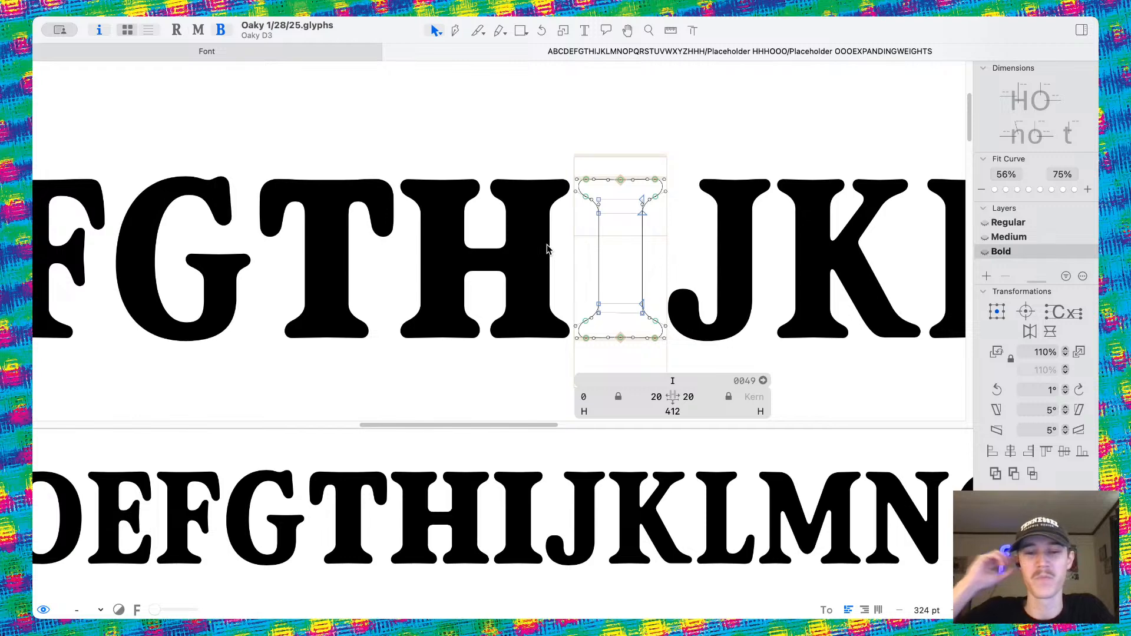
# Examine the heavier T, H and I against the neighbouring letters of the alphabet line at several sizes.
pyautogui.hscroll(4, 547, 249)
pyautogui.scroll(-5, 448, 252)
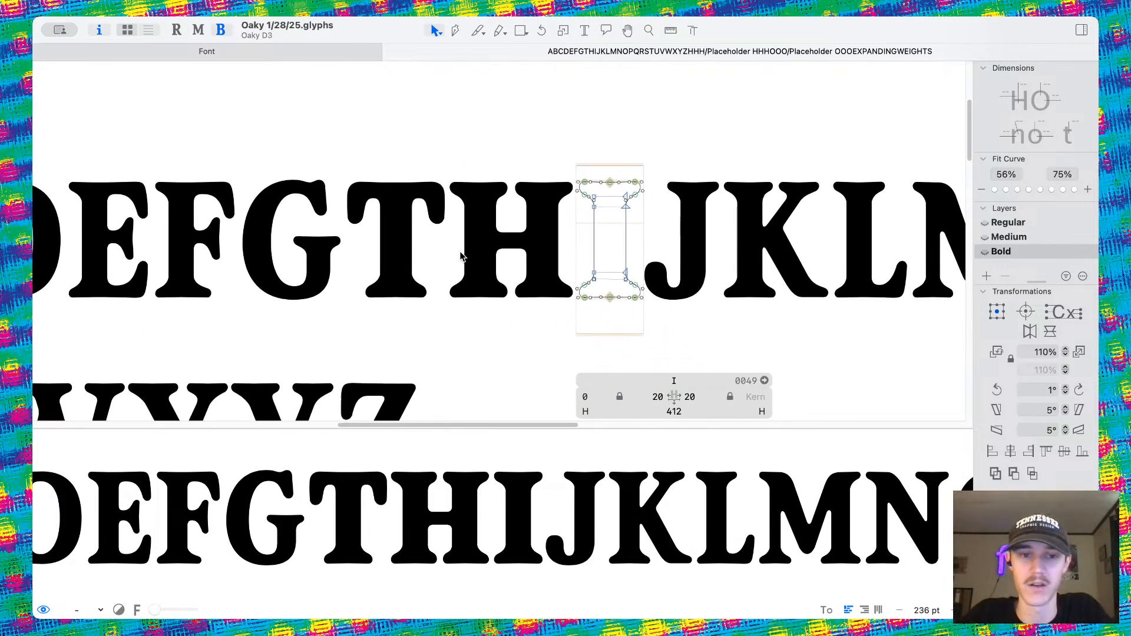
pyautogui.hscroll(-5, 462, 256)
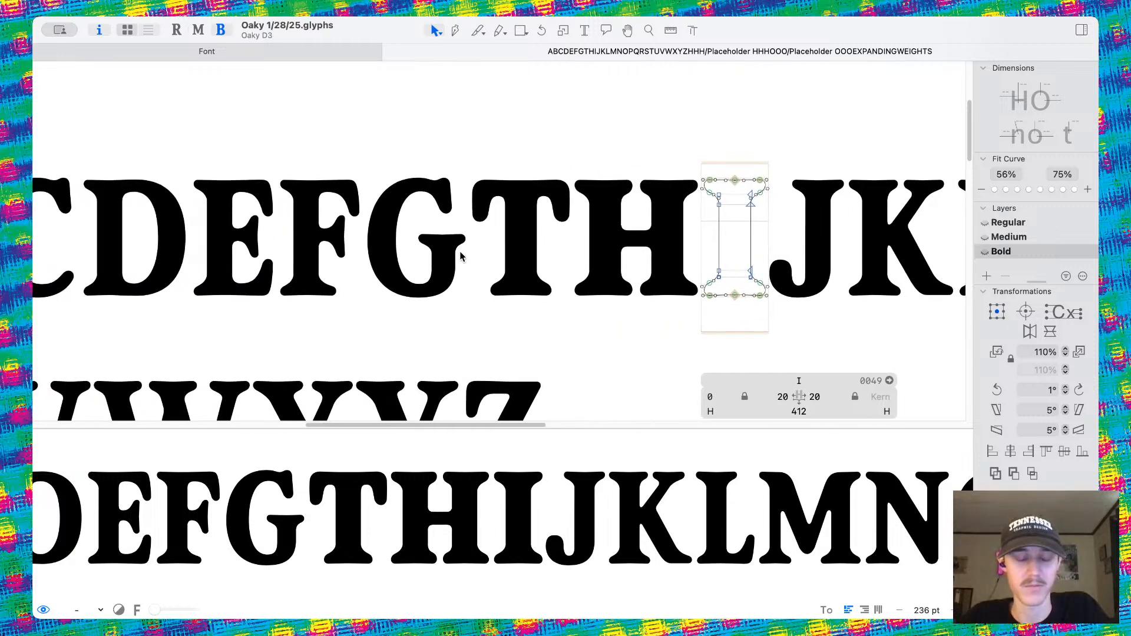
pyautogui.scroll(-10, 481, 242)
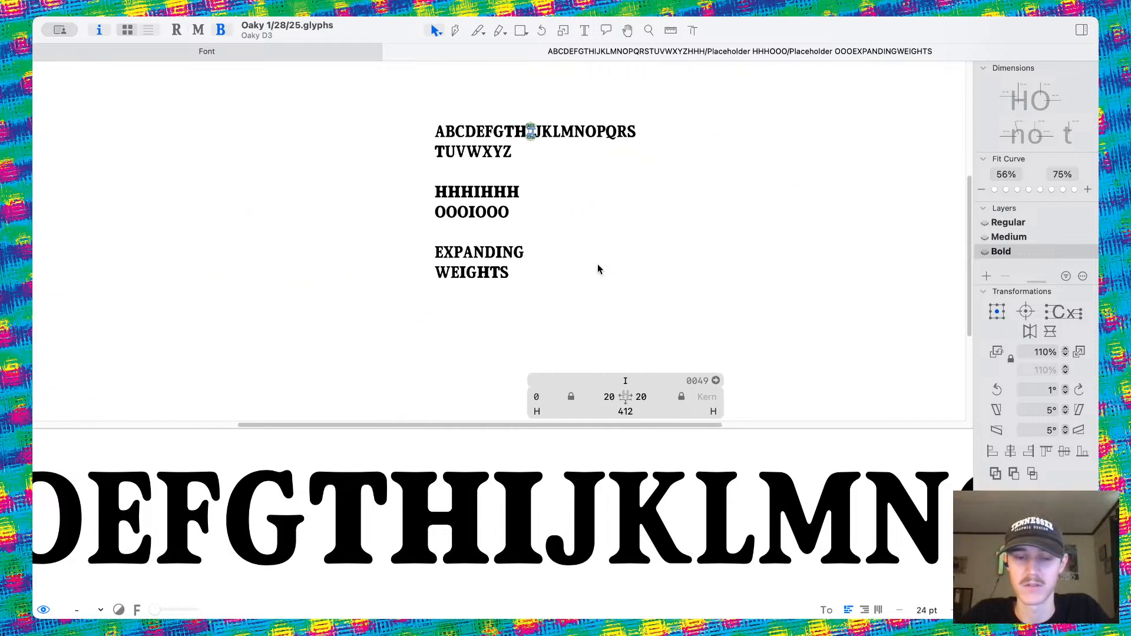
pyautogui.scroll(5, 475, 222)
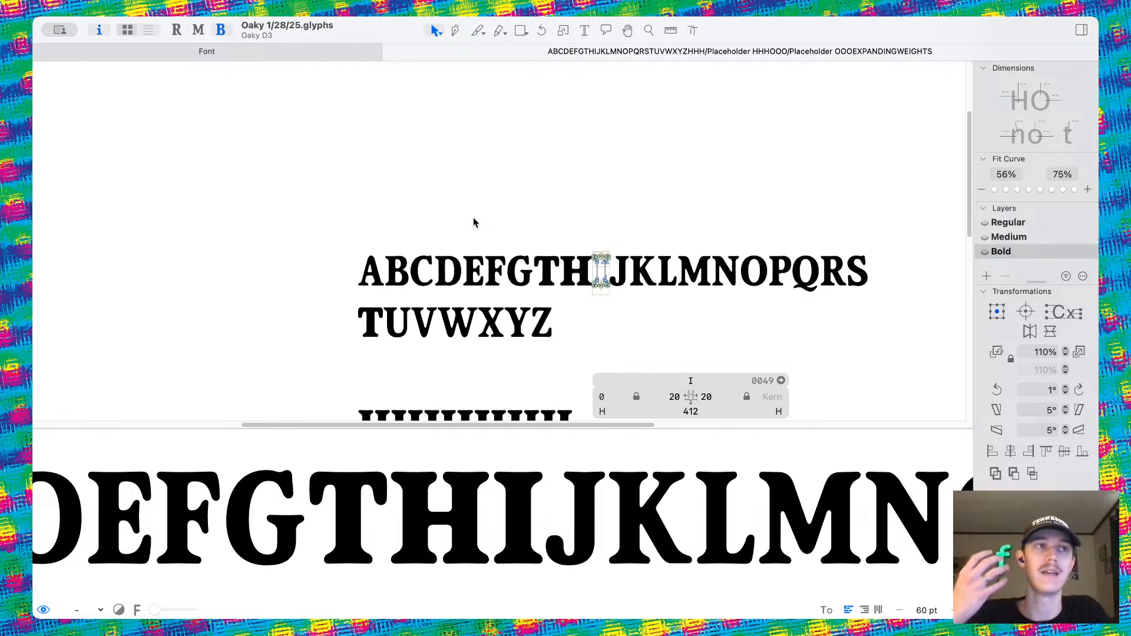
pyautogui.scroll(6, 474, 222)
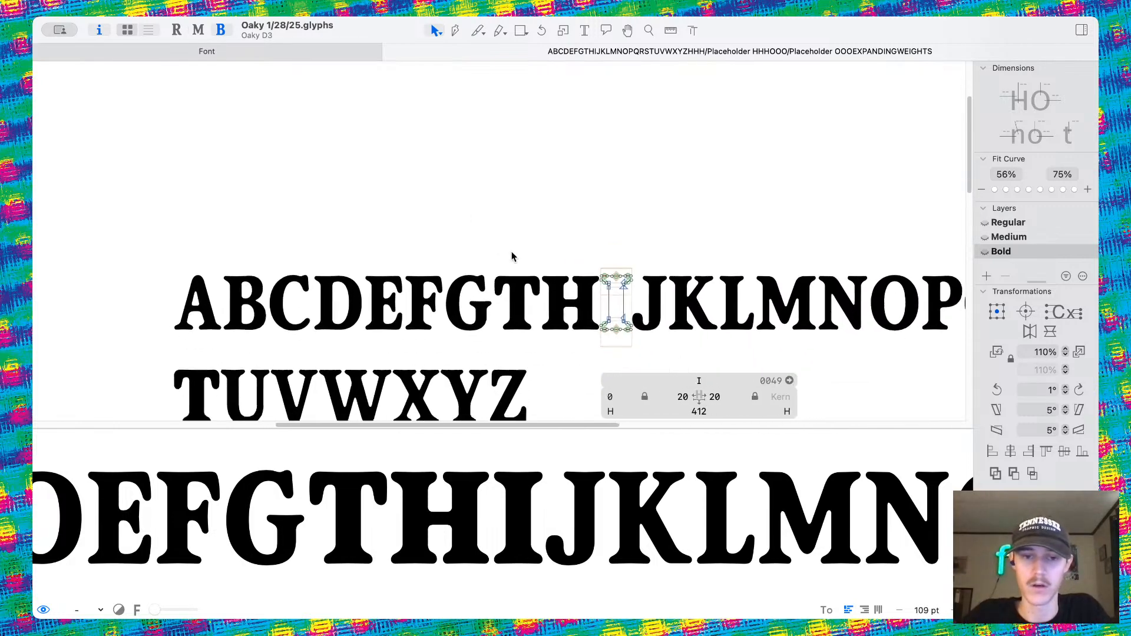
pyautogui.scroll(5, 510, 255)
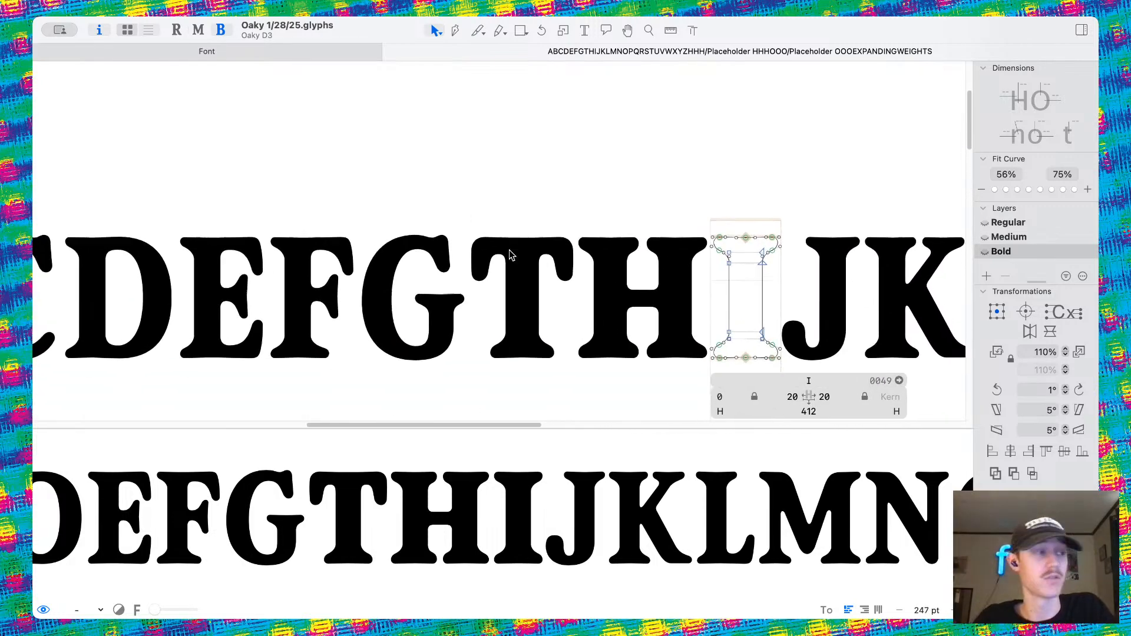
pyautogui.hscroll(10, 511, 254)
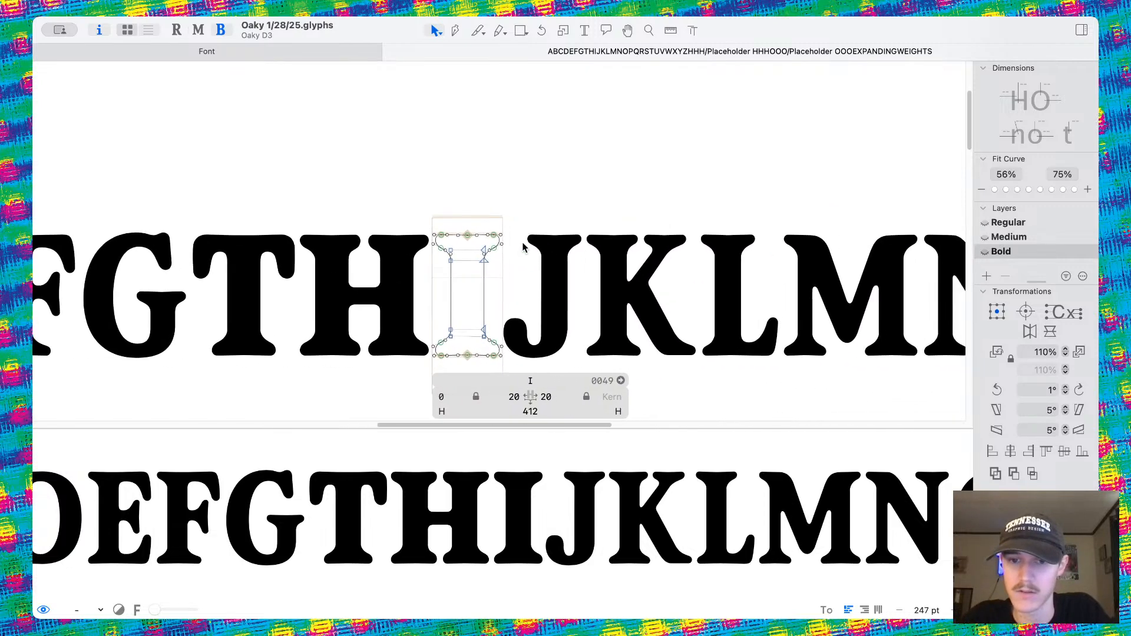
pyautogui.scroll(-3, 352, 252)
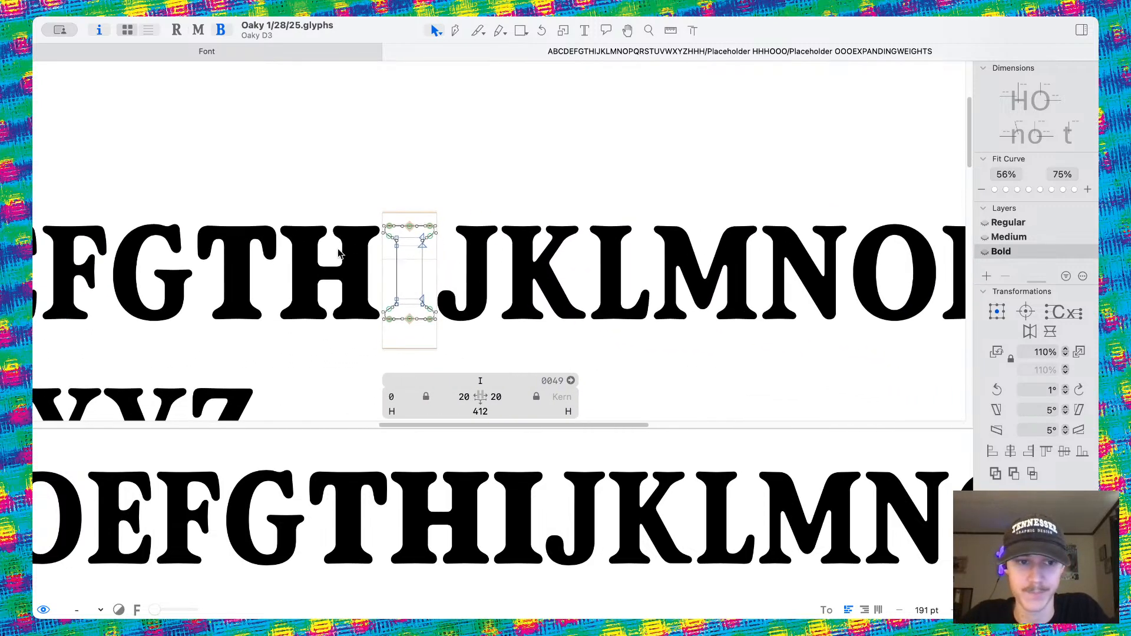
pyautogui.scroll(5, 514, 267)
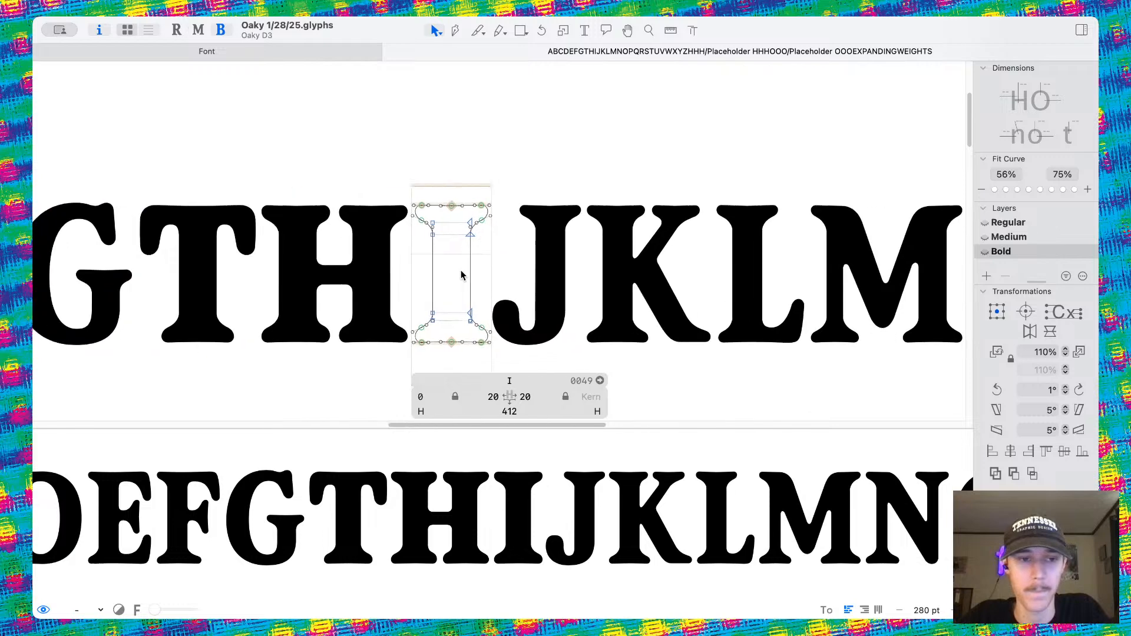
pyautogui.scroll(5, 384, 243)
pyautogui.scroll(-5, 384, 242)
pyautogui.hscroll(4, 567, 250)
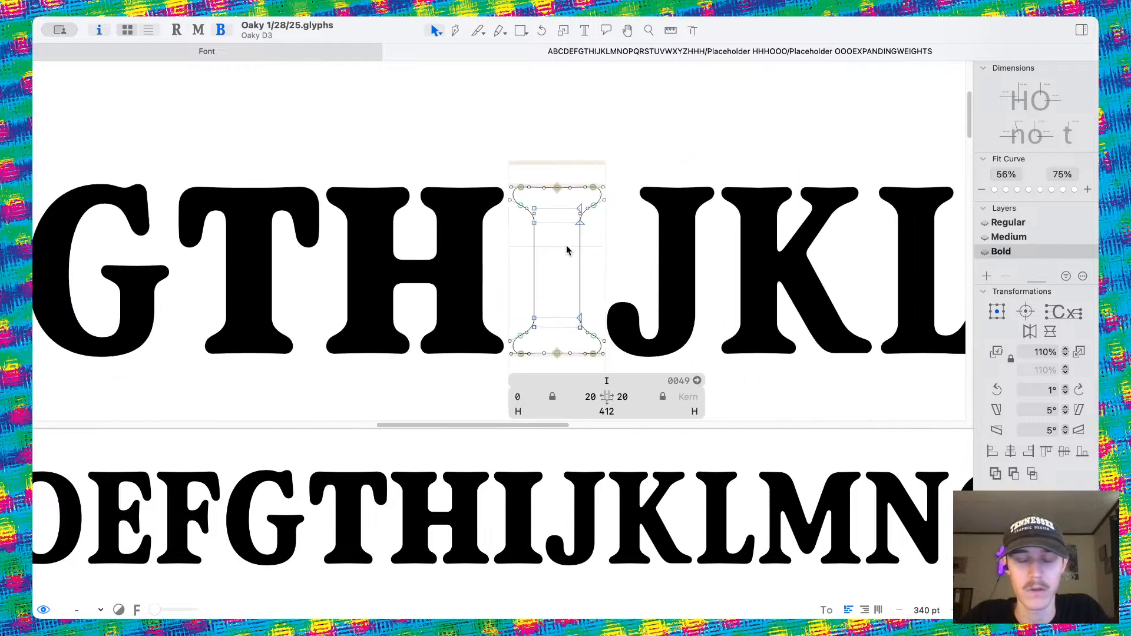
pyautogui.hscroll(3, 381, 164)
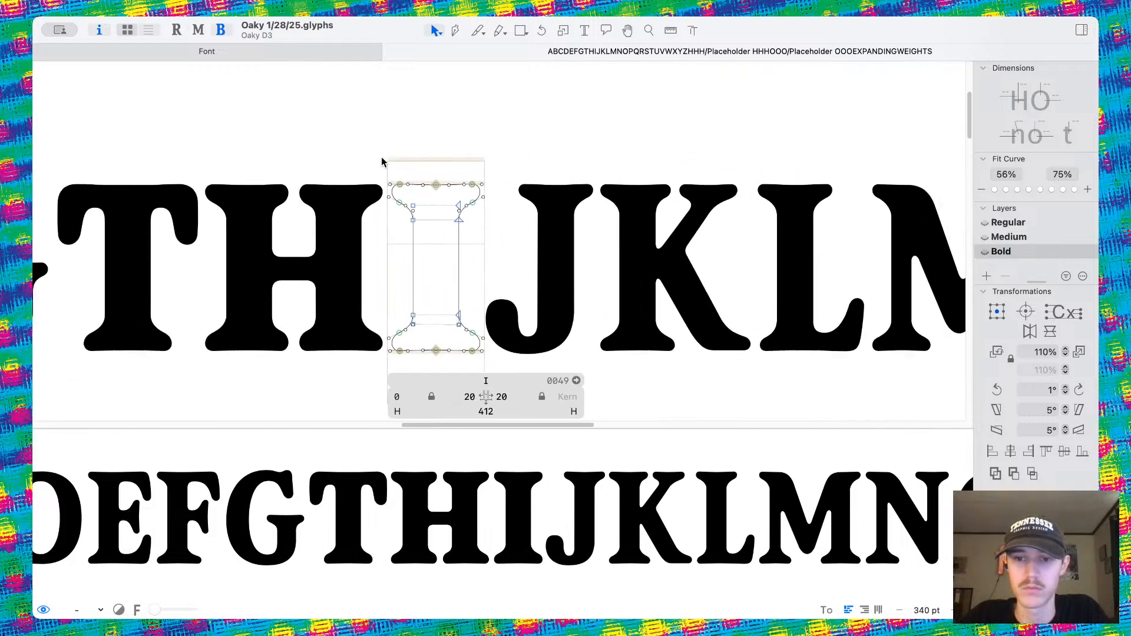
# Replace the Bold L's top serif, stem and left foot with a copy of the whole Bold I outline.
pyautogui.click(550, 381)
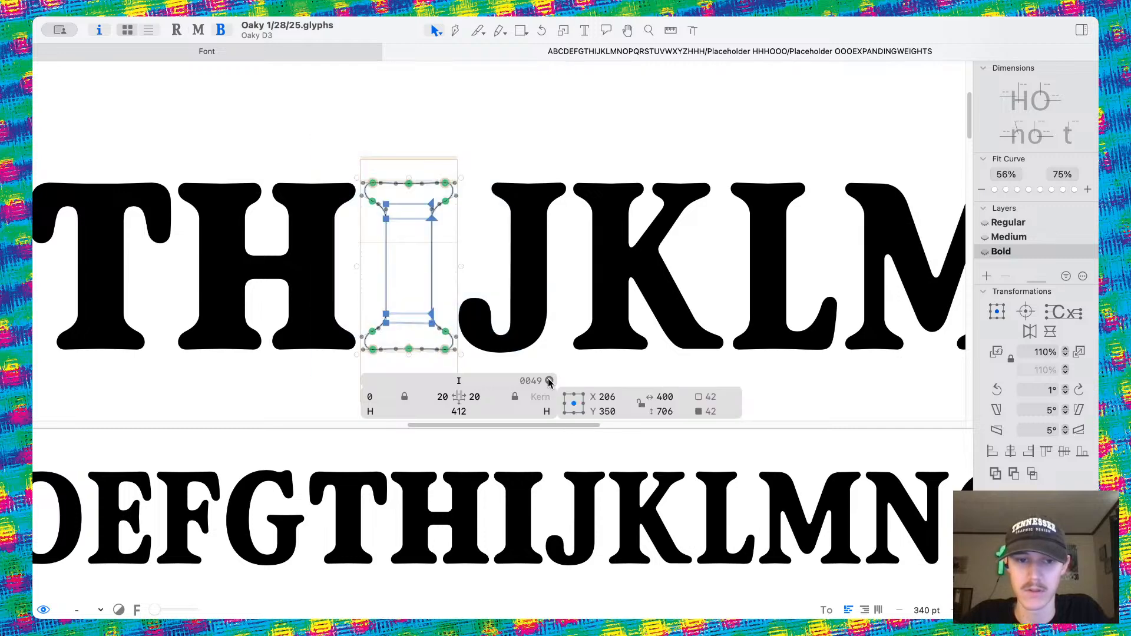
pyautogui.doubleClick(798, 297)
pyautogui.scroll(5, 798, 296)
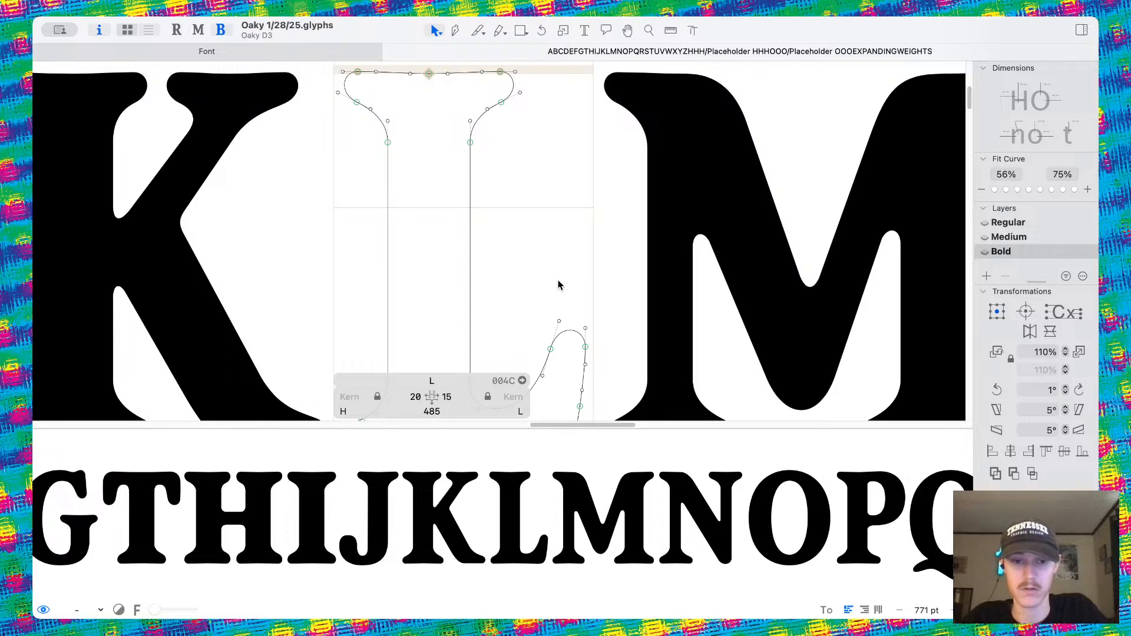
pyautogui.scroll(-4, 549, 266)
pyautogui.moveTo(401, 118); pyautogui.dragTo(551, 231)
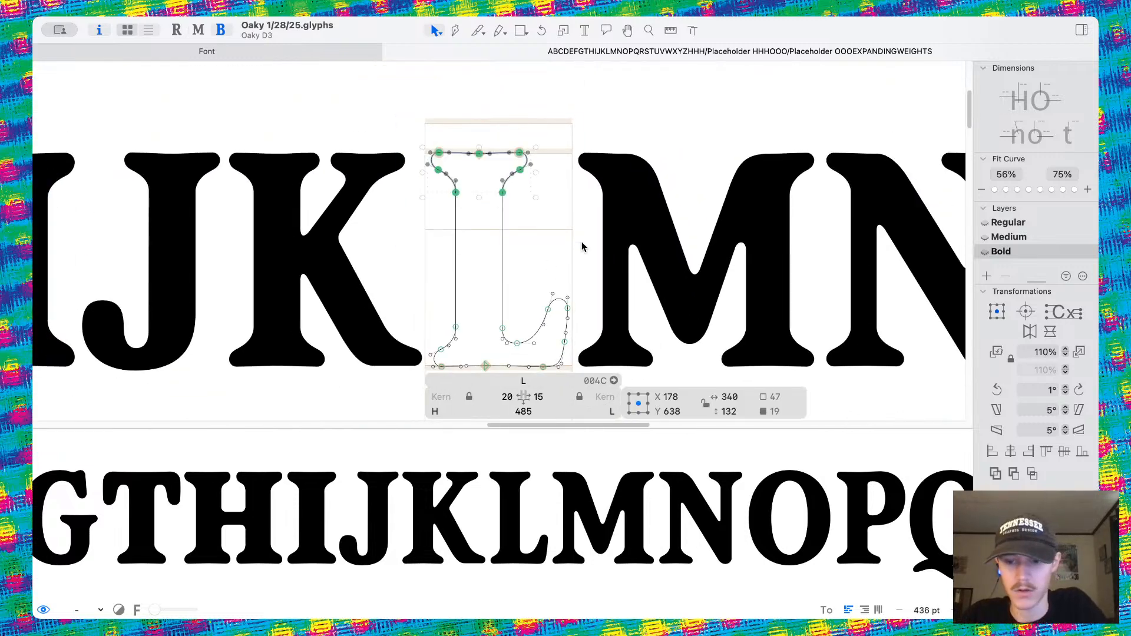
pyautogui.press('Delete')
pyautogui.moveTo(395, 267); pyautogui.dragTo(474, 372)
pyautogui.press('Delete')
pyautogui.click(500, 277)
pyautogui.press('super+v')
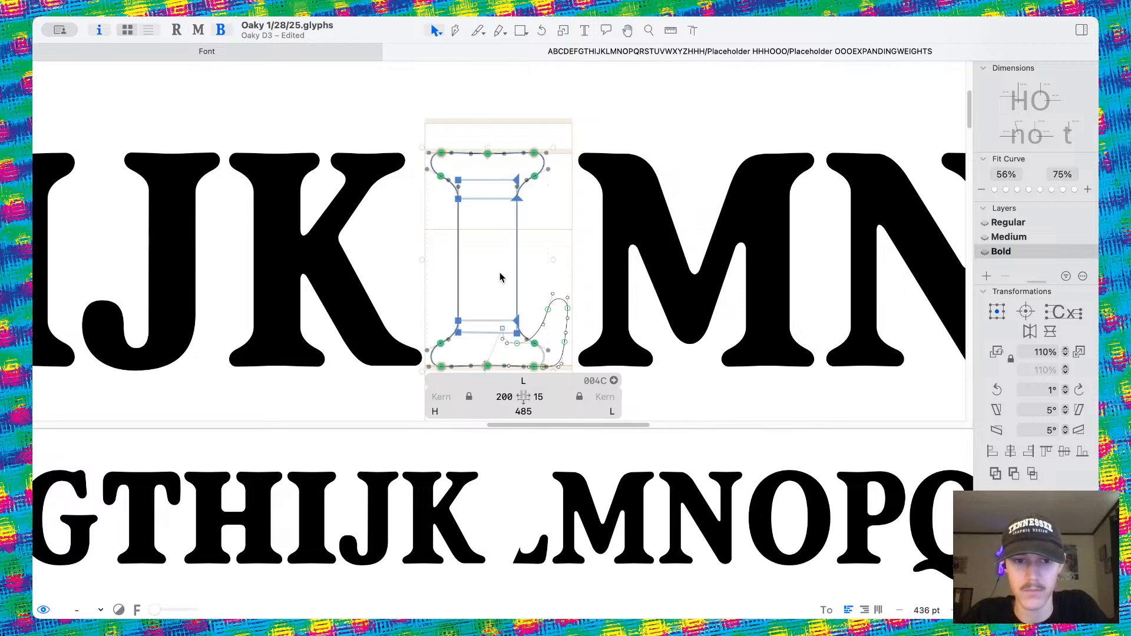
# Move the L's leftover arm contour to the right, clear of the pasted I stem.
pyautogui.click(510, 297)
pyautogui.scroll(3, 539, 317)
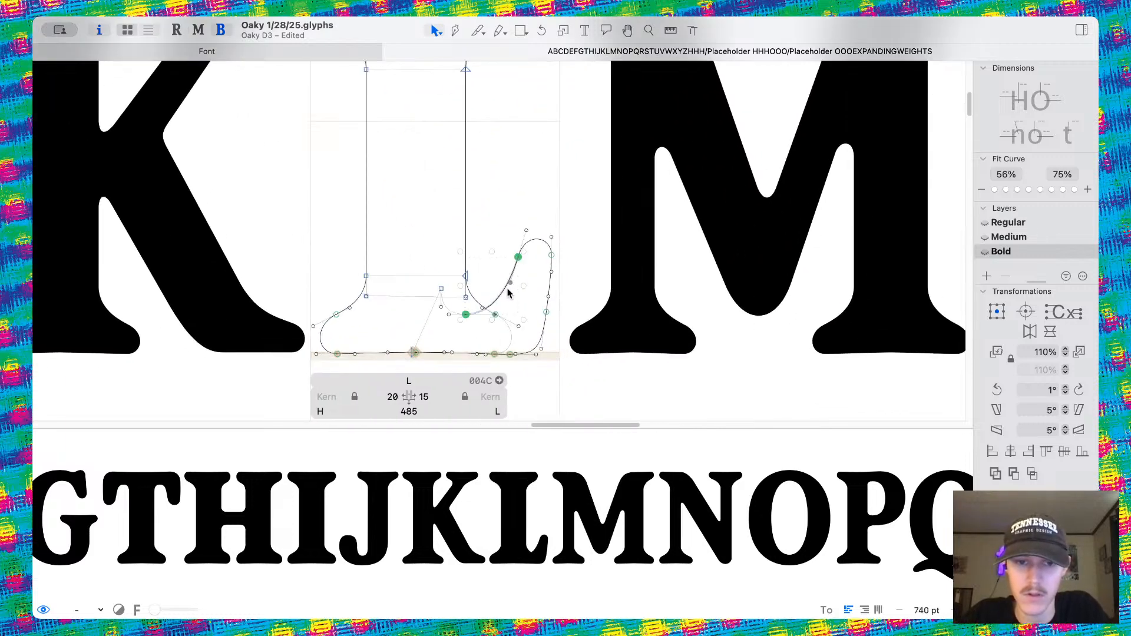
pyautogui.doubleClick(509, 291)
pyautogui.moveTo(516, 258); pyautogui.dragTo(721, 262)
pyautogui.click(551, 269)
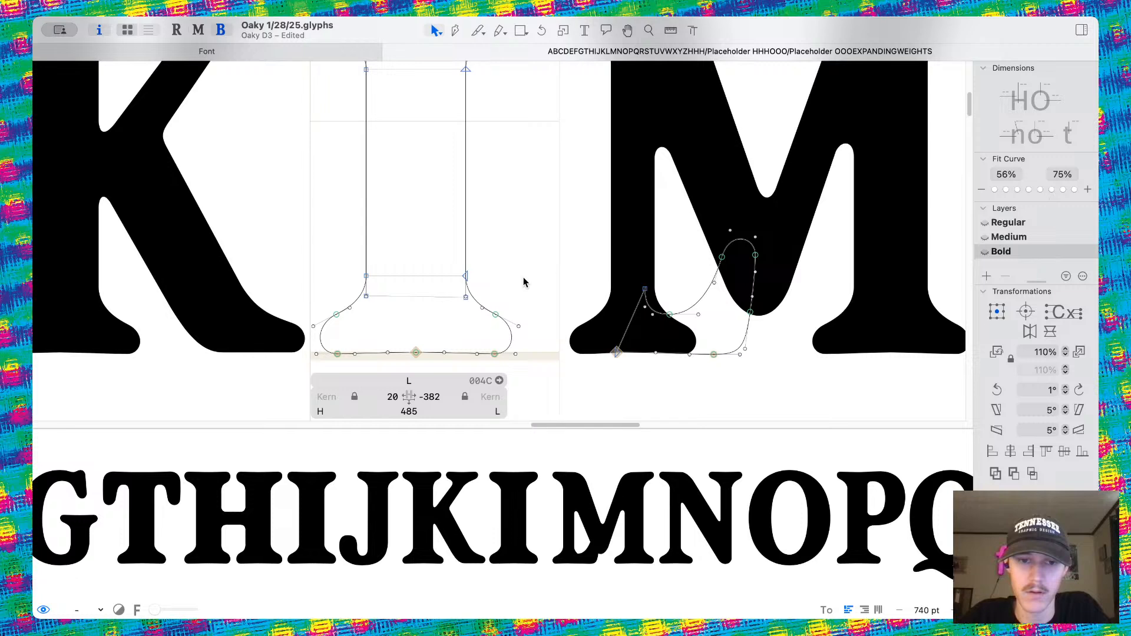
pyautogui.scroll(5, 521, 283)
pyautogui.hscroll(-3, 530, 295)
pyautogui.scroll(-2, 531, 295)
pyautogui.moveTo(548, 306); pyautogui.dragTo(714, 378)
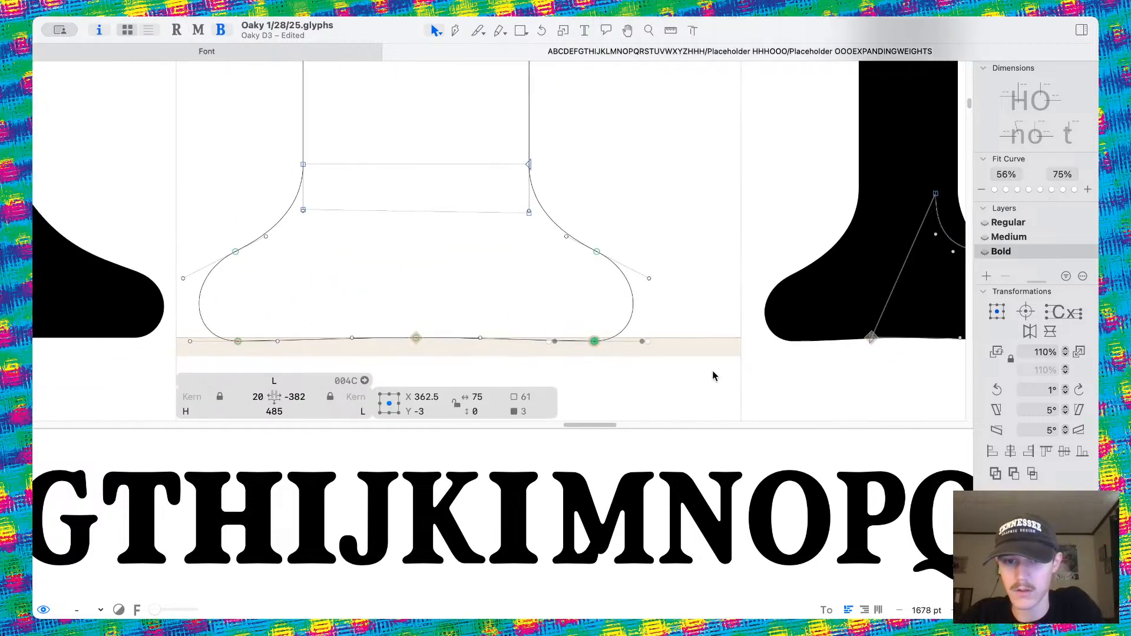
pyautogui.press('Delete')
pyautogui.press('Delete')
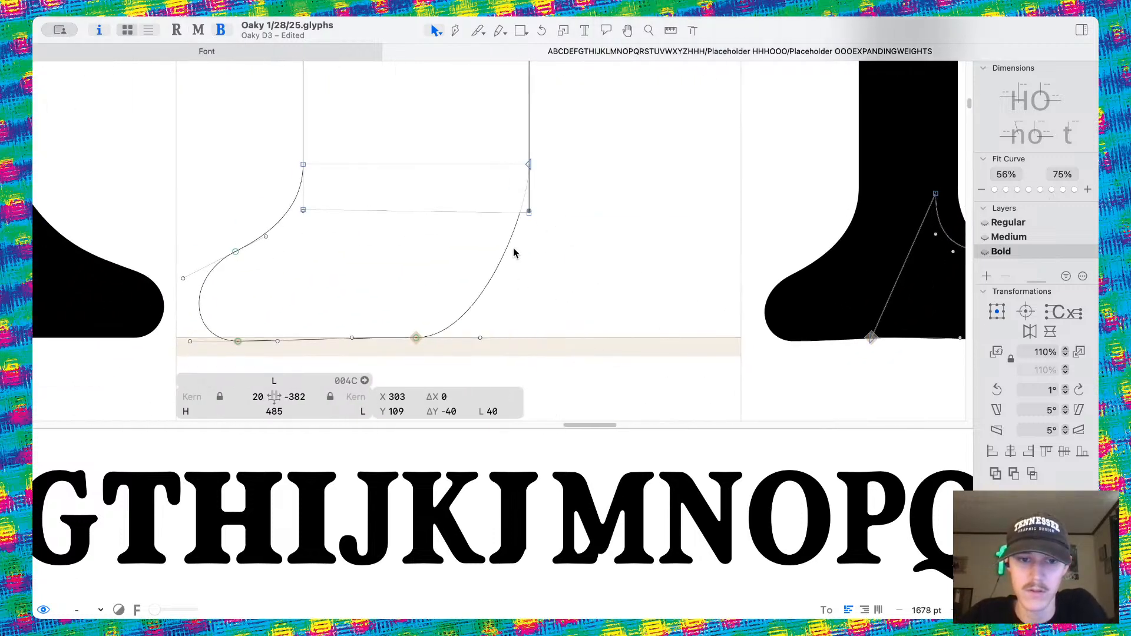
pyautogui.moveTo(484, 337); pyautogui.dragTo(614, 365)
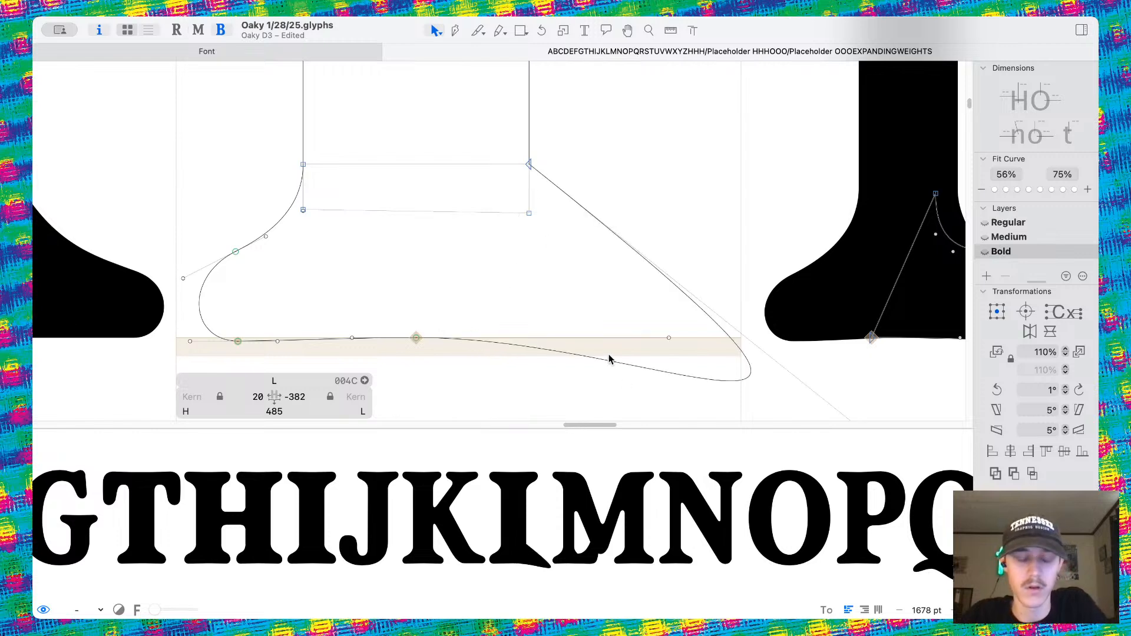
pyautogui.press('super+z')
pyautogui.press('super+z')
pyautogui.press('super+z')
# Square off the right foot of the L's pasted stem by removing its serif nodes and placing the corner at X 303, Y 0.
pyautogui.moveTo(457, 301); pyautogui.dragTo(504, 361)
pyautogui.press('Delete')
pyautogui.click(596, 253)
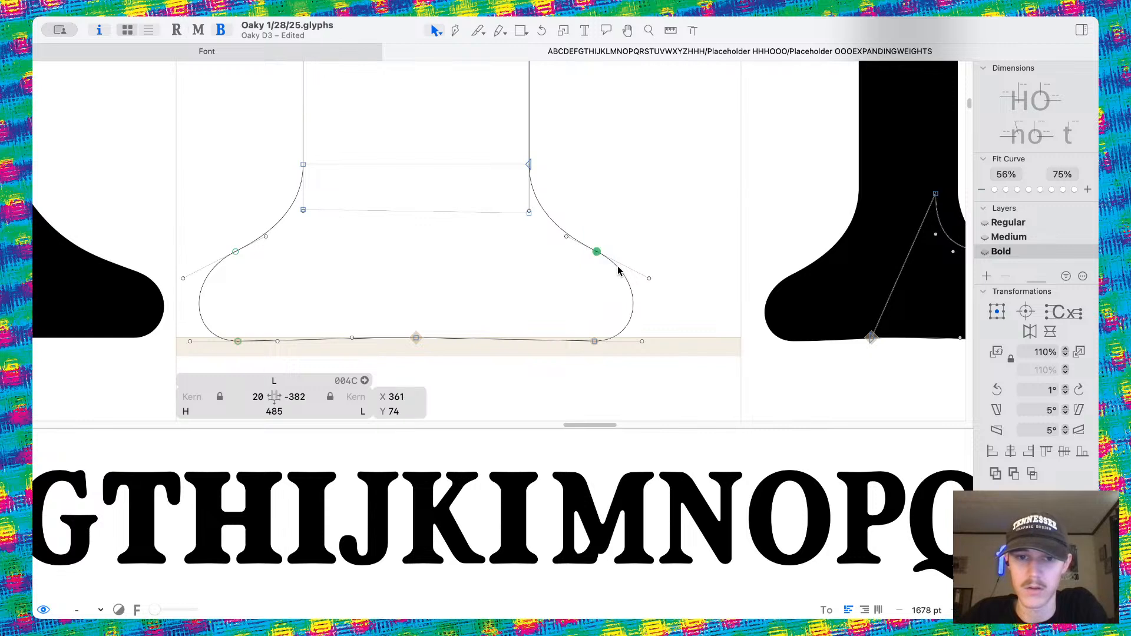
pyautogui.press('Delete')
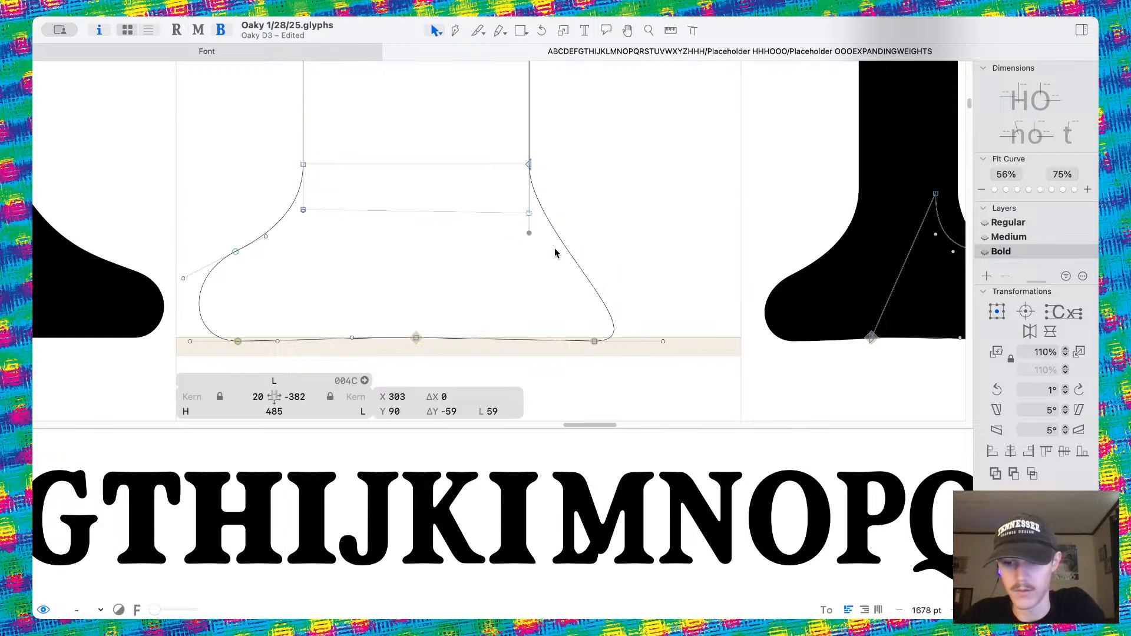
pyautogui.press('Delete')
pyautogui.moveTo(594, 343); pyautogui.dragTo(531, 341)
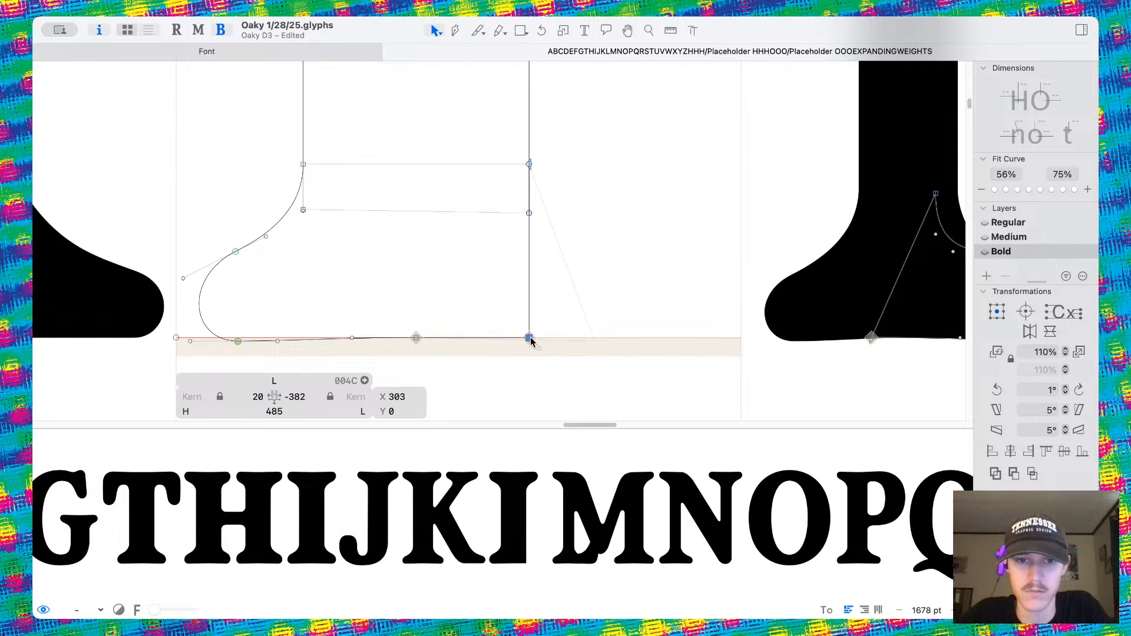
# Try to remove the leftover curve nodes from the lower right edge of the L's pasted stem.
pyautogui.click(599, 258)
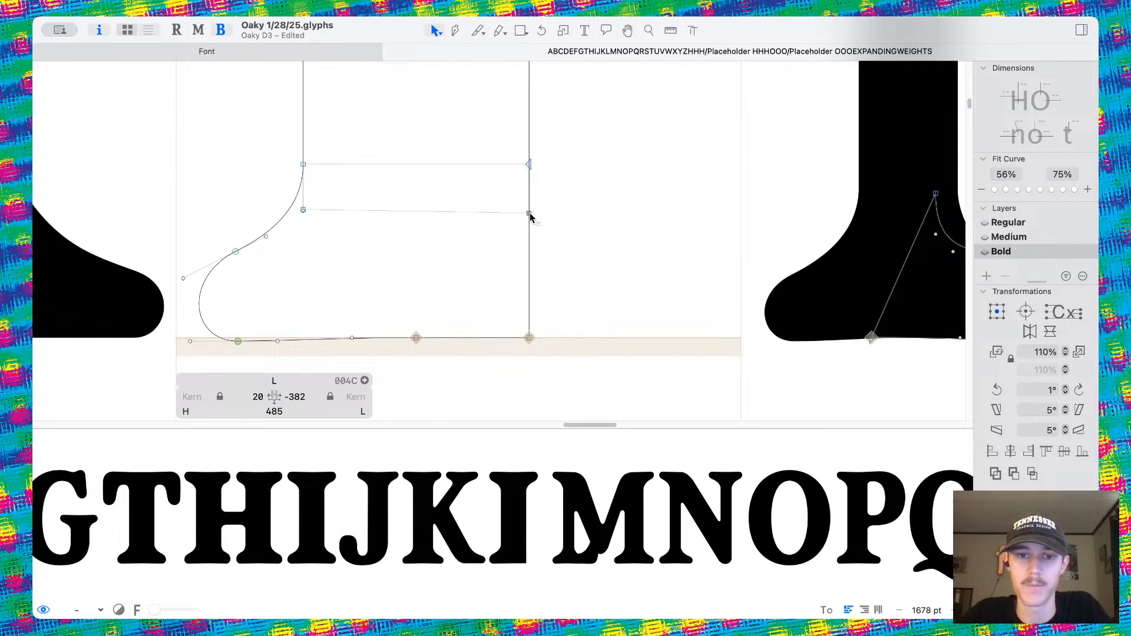
pyautogui.click(529, 213)
pyautogui.click(529, 165)
pyautogui.press('BackSpace')
pyautogui.press('super+z')
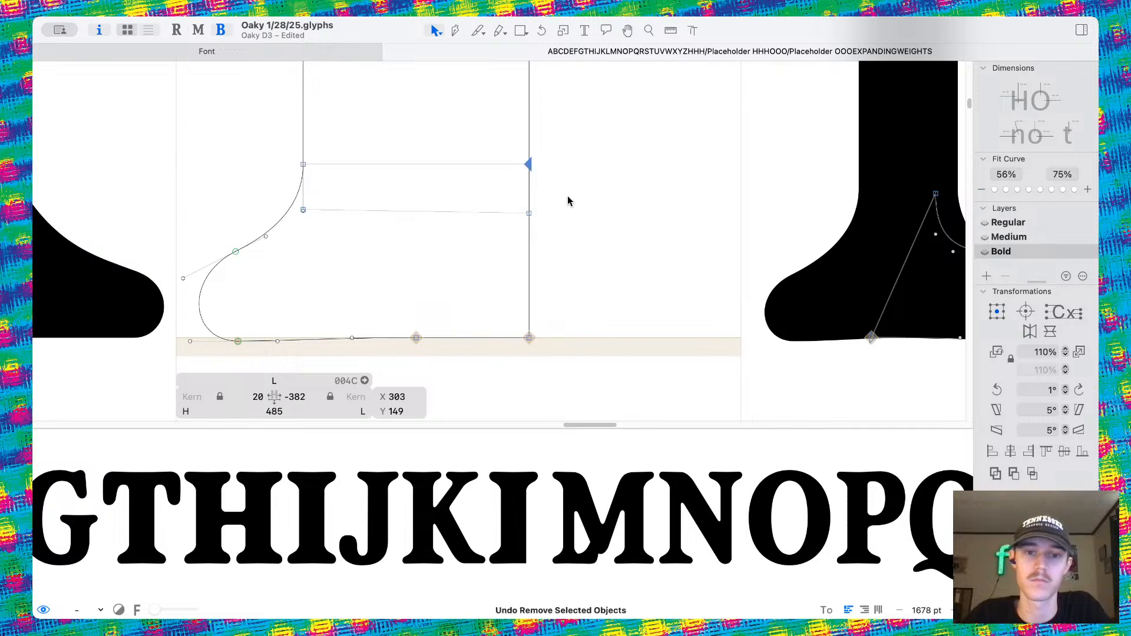
pyautogui.click(542, 215)
pyautogui.click(529, 214)
pyautogui.press('BackSpace')
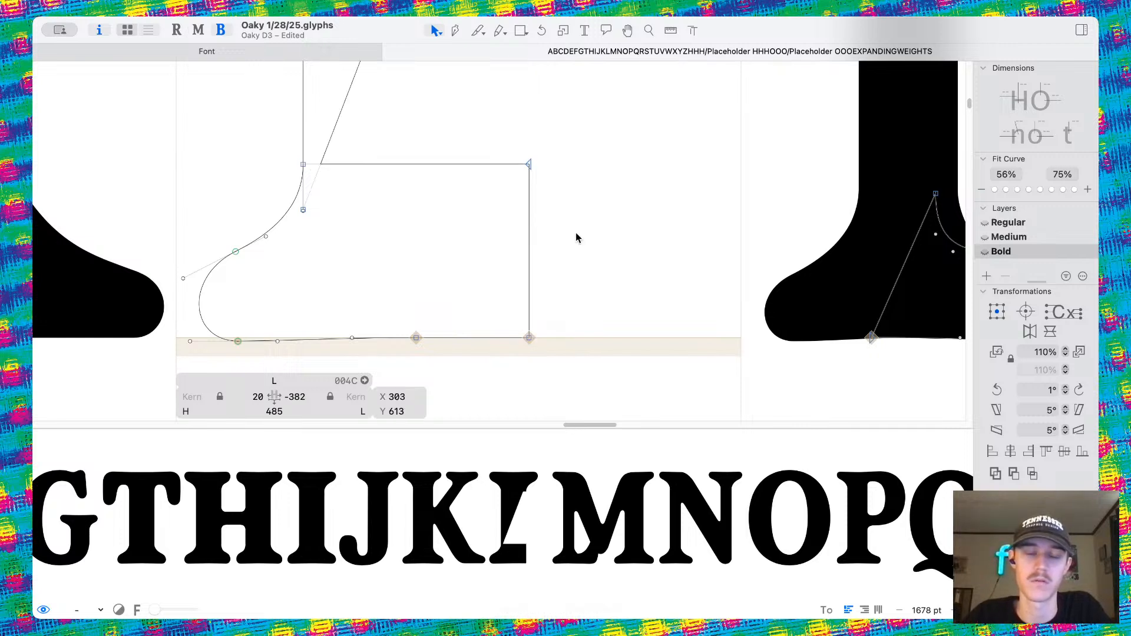
pyautogui.press('super+z')
# Move the L's arm contour back left so it overlaps the stem's foot, centred at X 396, Y 117.
pyautogui.scroll(-8, 576, 238)
pyautogui.scroll(5, 576, 238)
pyautogui.doubleClick(575, 382)
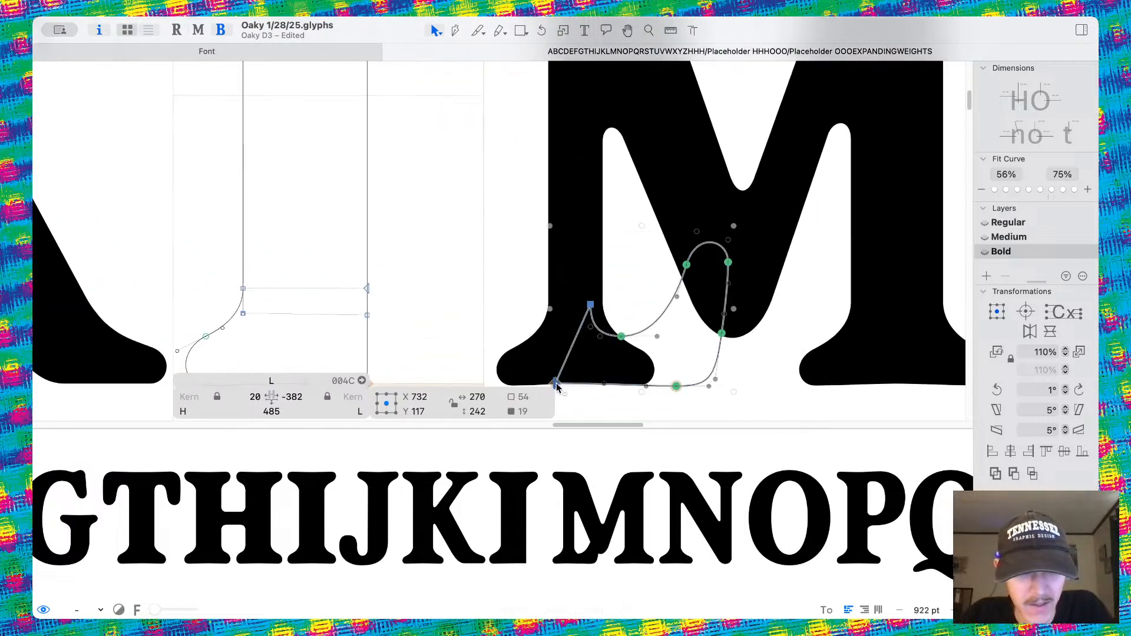
pyautogui.hscroll(-5, 558, 389)
pyautogui.scroll(-1, 558, 389)
pyautogui.moveTo(701, 350); pyautogui.dragTo(477, 349)
pyautogui.scroll(3, 544, 278)
pyautogui.press('l')
pyautogui.scroll(-1, 540, 198)
pyautogui.scroll(-5, 540, 198)
pyautogui.click(429, 30)
pyautogui.scroll(3, 493, 227)
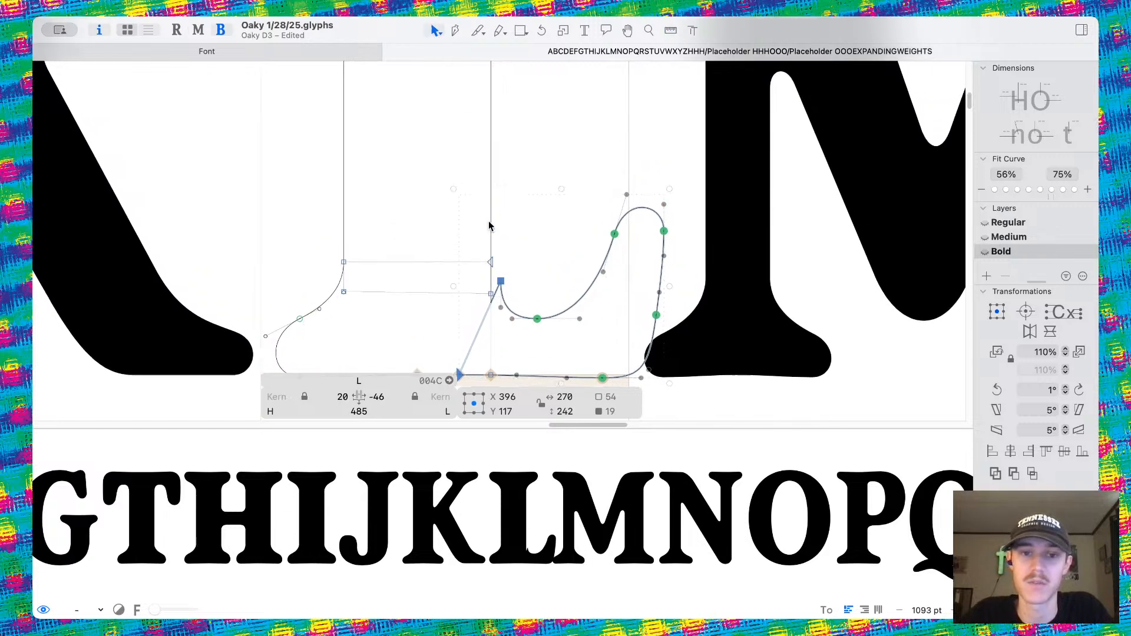
# Raise the upper nodes of the L's arm without the stem's nodes, centring them at Y 176.
pyautogui.moveTo(417, 157); pyautogui.dragTo(759, 337)
pyautogui.hotkey('shift', 'Up')
pyautogui.hotkey('shift', 'Up')
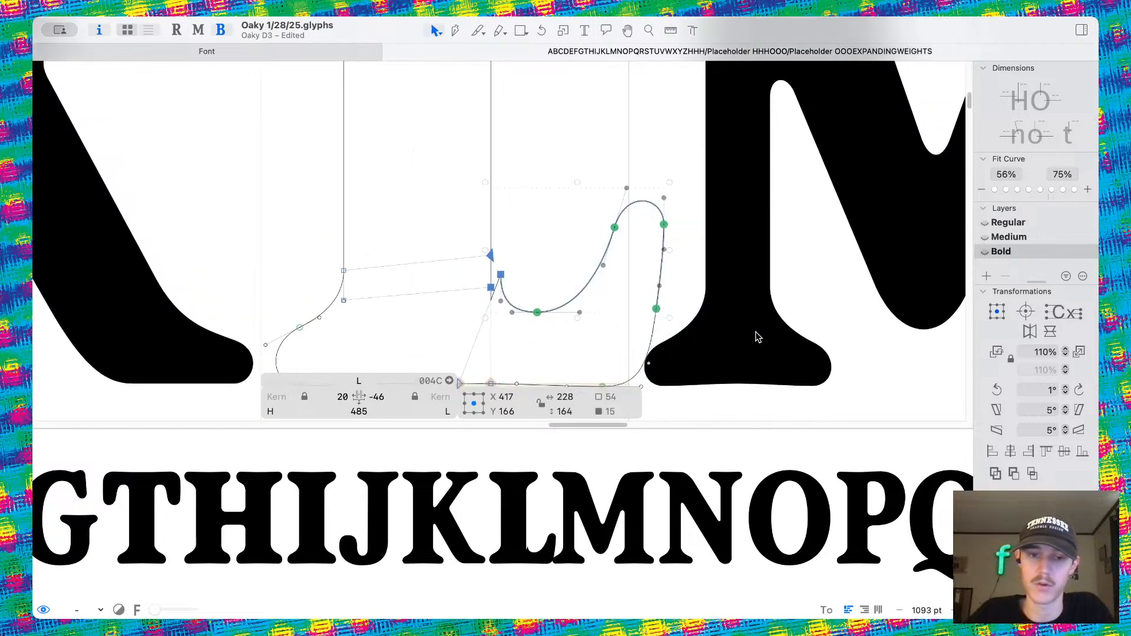
pyautogui.press('super+z')
pyautogui.keyDown('shift'); pyautogui.click(491, 271); pyautogui.keyUp('shift')
pyautogui.keyDown('shift'); pyautogui.click(492, 303); pyautogui.keyUp('shift')
pyautogui.hotkey('shift', 'Up')
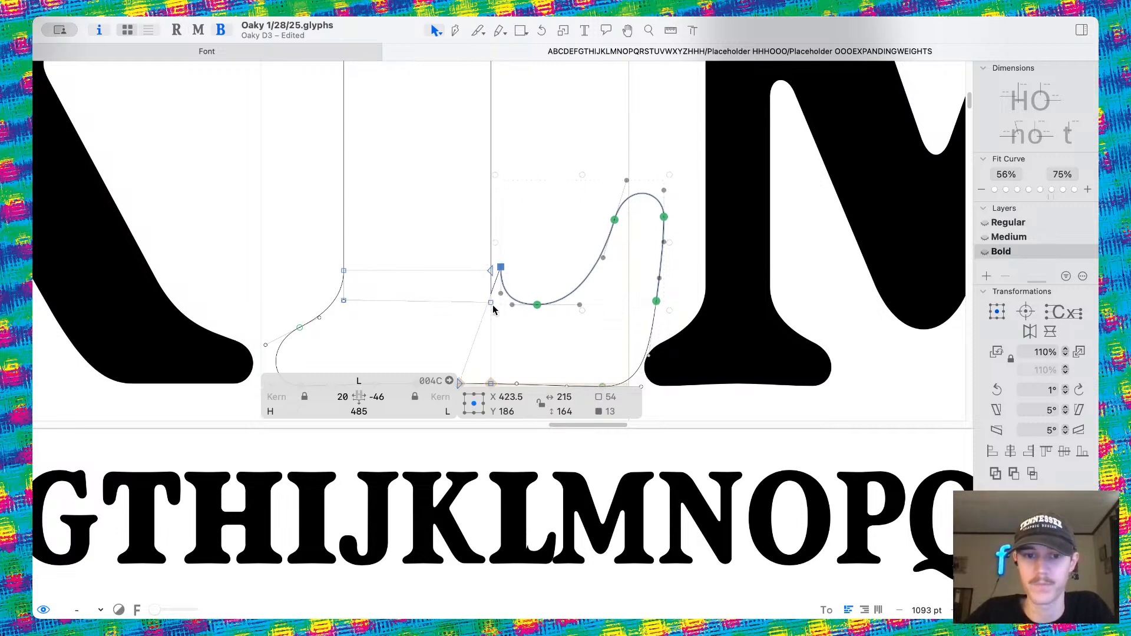
pyautogui.hotkey('shift', 'Up')
pyautogui.press('l')
pyautogui.moveTo(541, 285); pyautogui.dragTo(536, 397)
# Shift the raised arm nodes left so the arm's inner corner meets the stem's right edge at X 303.
pyautogui.press('v')
pyautogui.scroll(6, 495, 274)
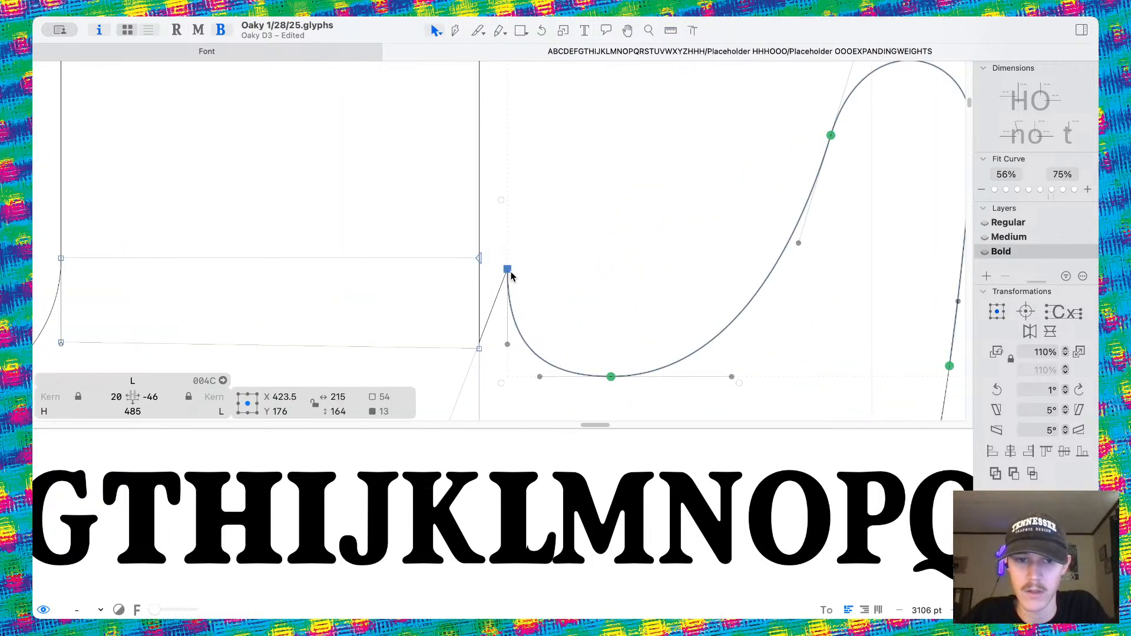
pyautogui.click(552, 262)
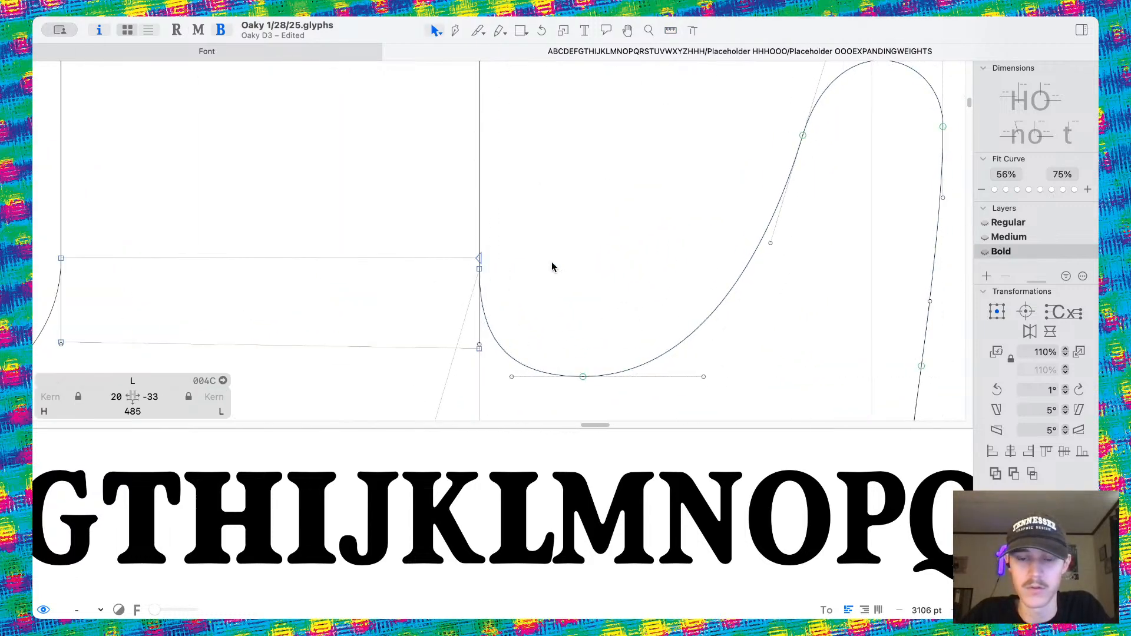
# Check the node coordinates of the L's arm and measure the thickness of its left foot.
pyautogui.scroll(-6, 553, 272)
pyautogui.scroll(3, 608, 234)
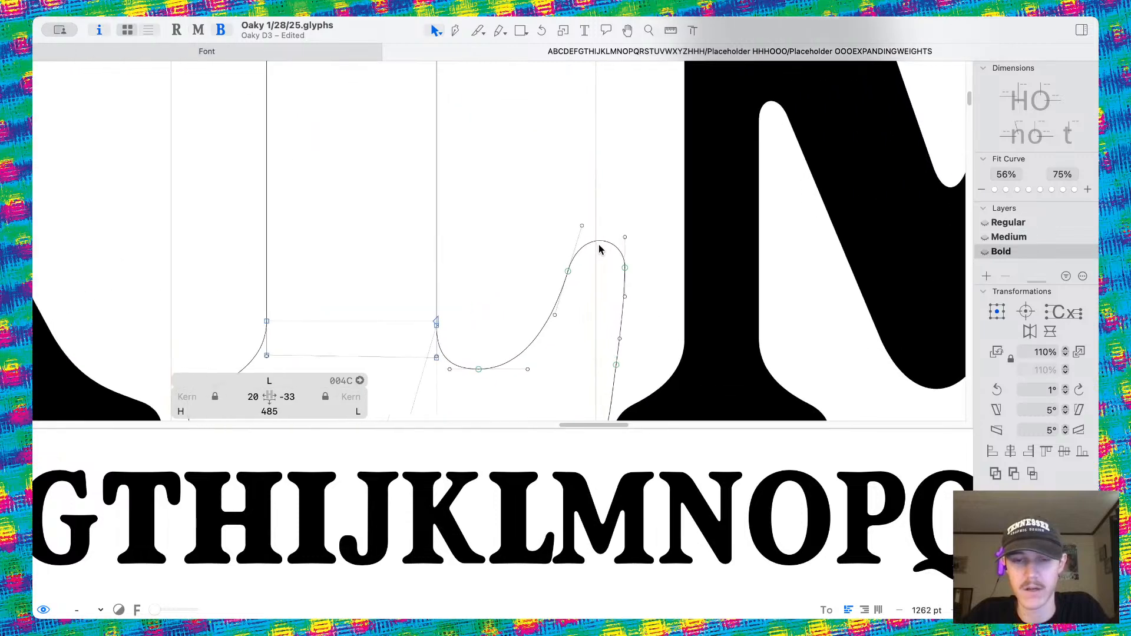
pyautogui.press('l')
pyautogui.moveTo(643, 273); pyautogui.dragTo(652, 273)
pyautogui.scroll(-4, 652, 273)
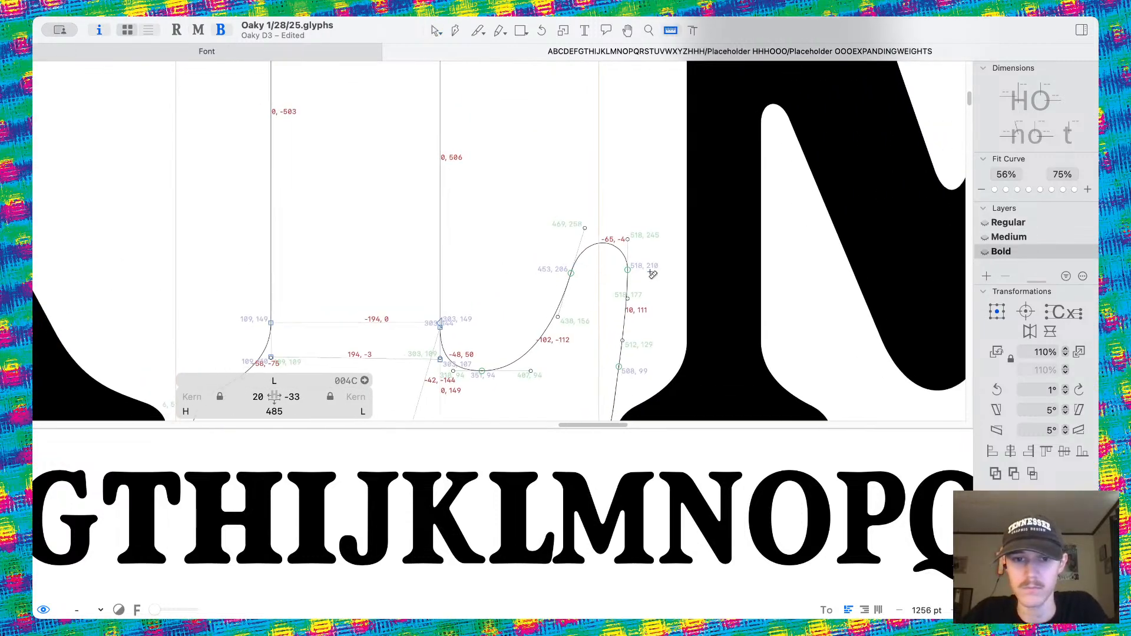
pyautogui.scroll(3, 512, 298)
pyautogui.moveTo(524, 280); pyautogui.dragTo(515, 389)
pyautogui.moveTo(503, 296); pyautogui.dragTo(500, 377)
pyautogui.moveTo(518, 271); pyautogui.dragTo(500, 379)
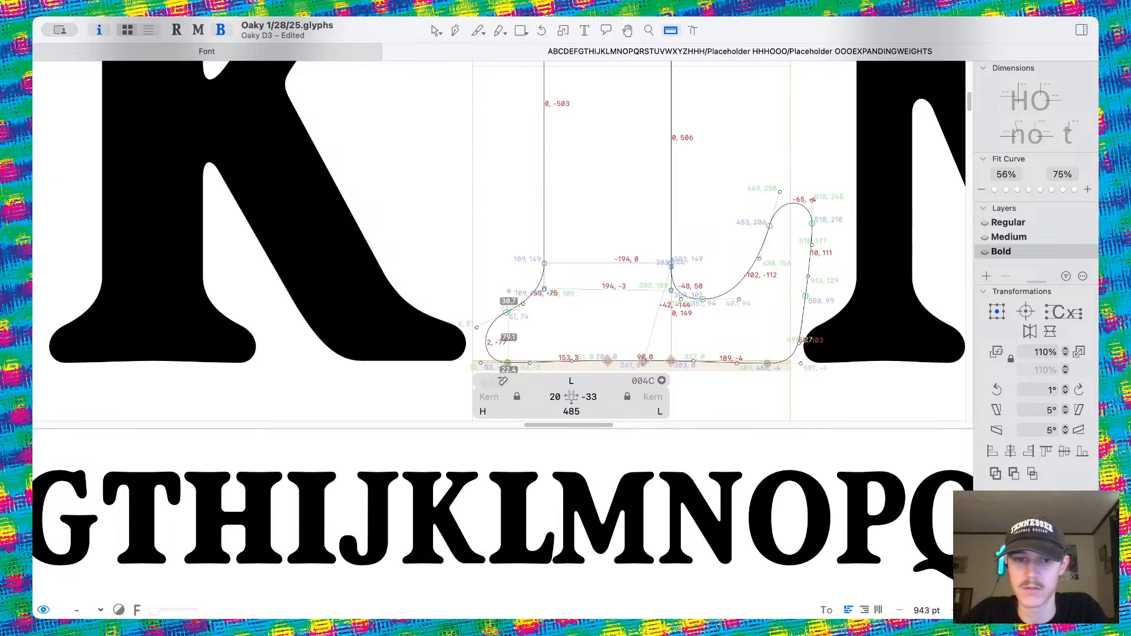
pyautogui.scroll(3, 571, 257)
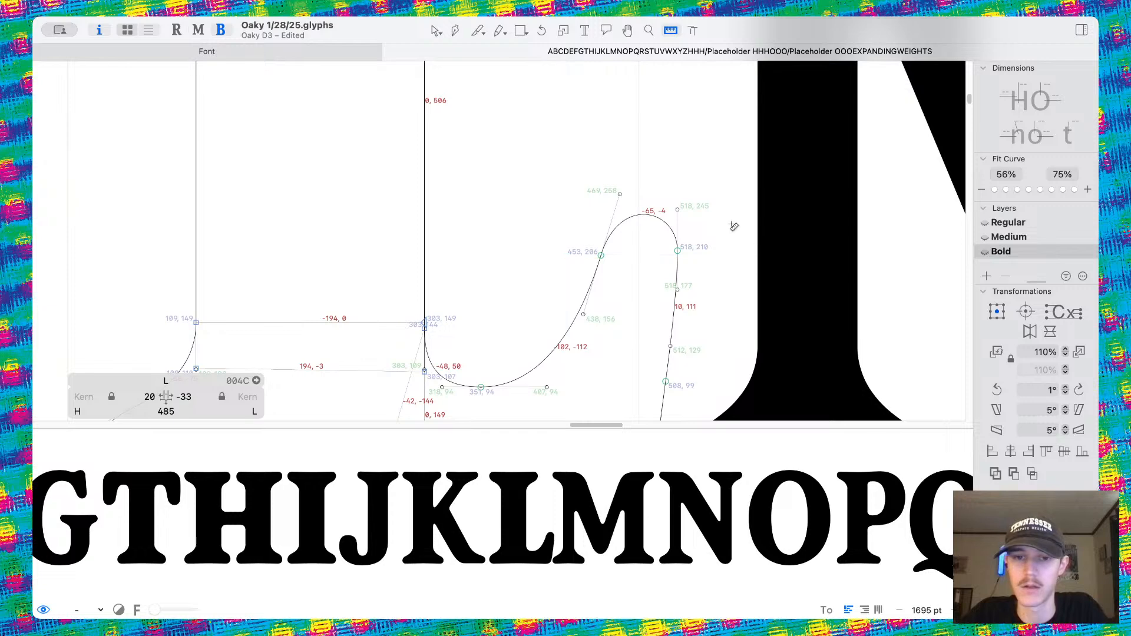
# Widen the L by moving the nodes on the arm's right end 20 units outward, centred at X 504.
pyautogui.click(441, 29)
pyautogui.scroll(-4, 607, 238)
pyautogui.moveTo(569, 340); pyautogui.dragTo(655, 407)
pyautogui.moveTo(623, 221); pyautogui.dragTo(699, 338)
pyautogui.hotkey('shift', 'Right')
pyautogui.hotkey('shift', 'Right')
pyautogui.press('space')
pyautogui.scroll(-5, 700, 339)
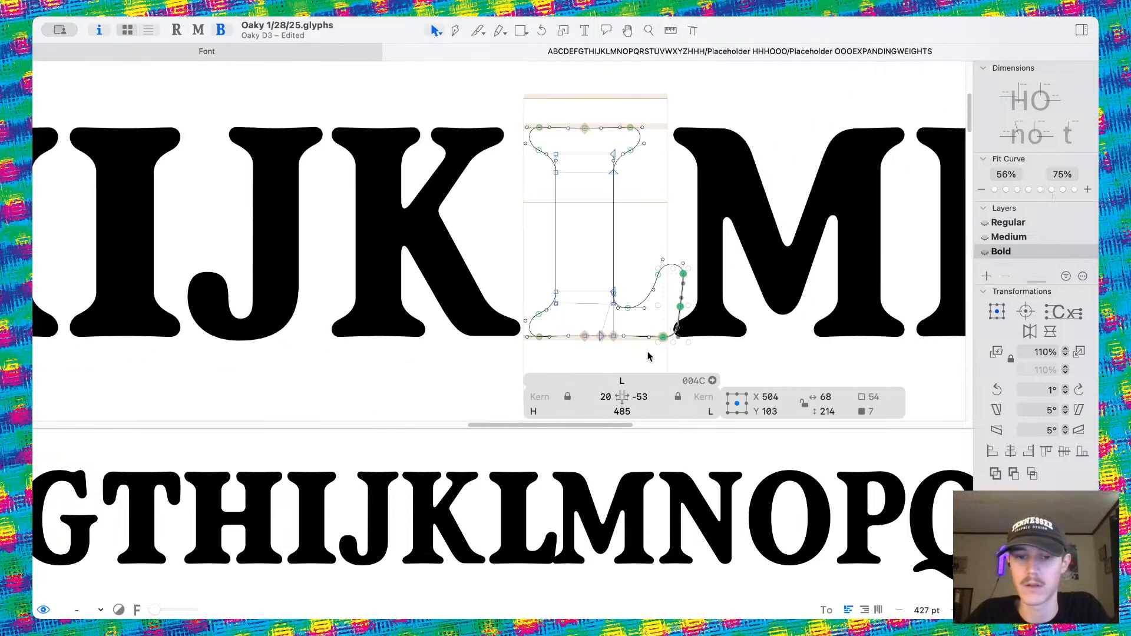
# Set the L's right sidebearing to 15 and check the letter within the alphabet line.
pyautogui.click(640, 396)
pyautogui.write('15')
pyautogui.press('Return')
pyautogui.press('space')
pyautogui.scroll(-2, 706, 153)
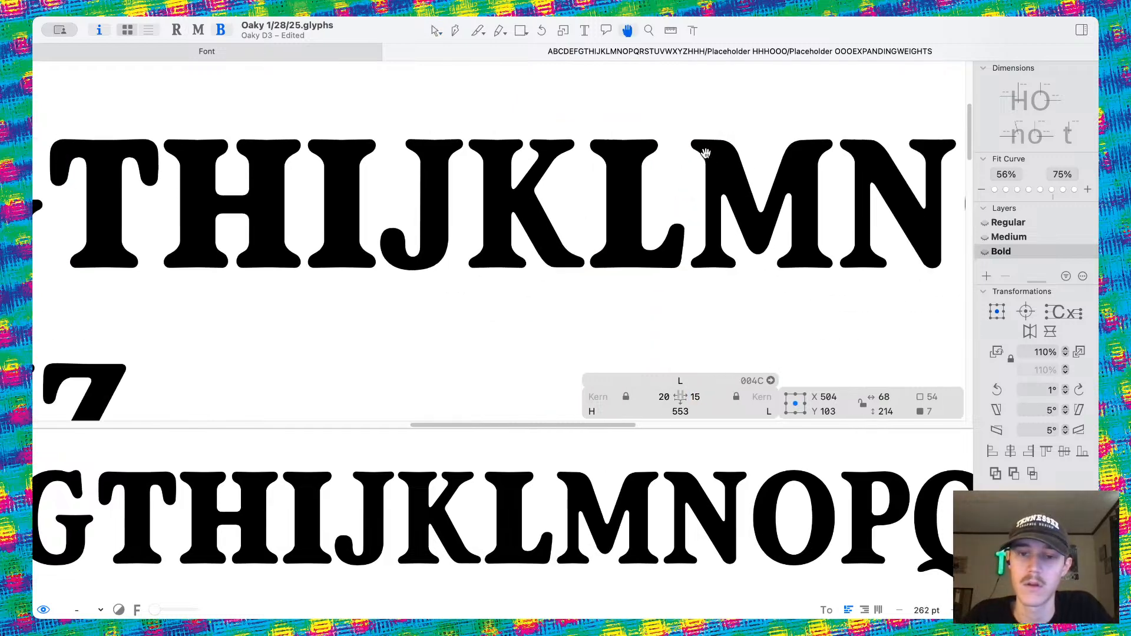
pyautogui.scroll(-5, 664, 222)
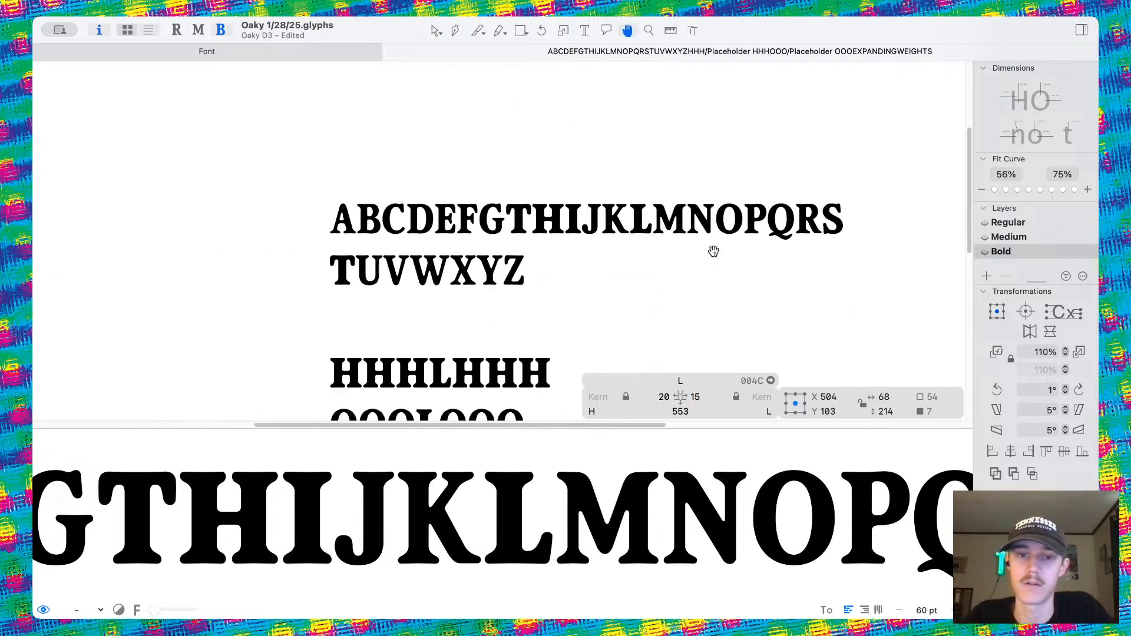
pyautogui.moveTo(713, 252); pyautogui.dragTo(677, 249)
pyautogui.scroll(3, 606, 184)
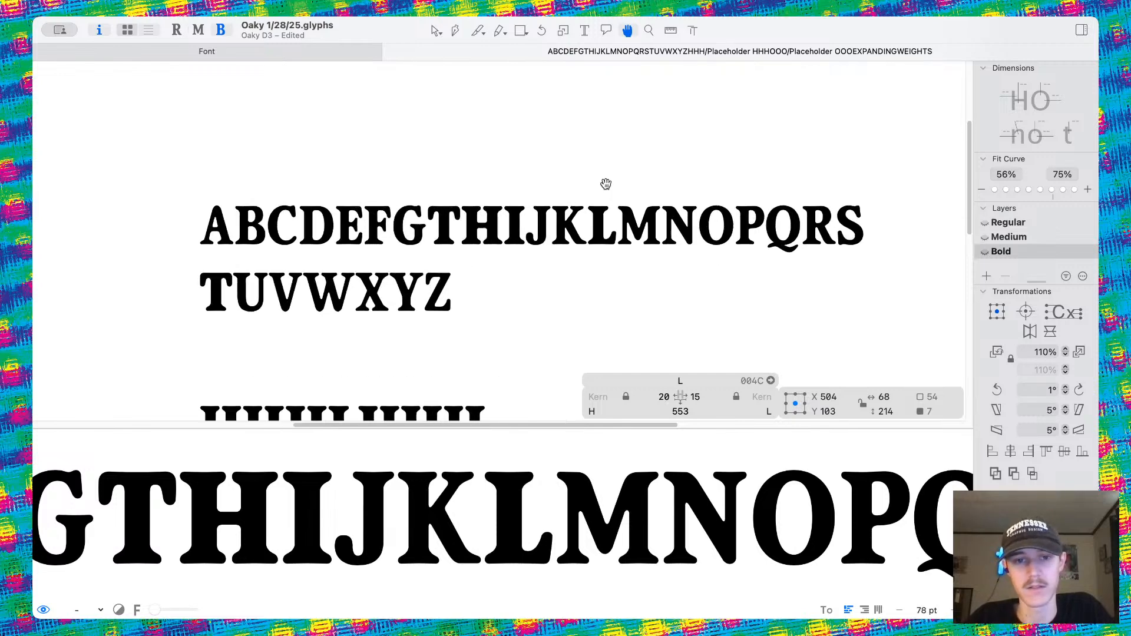
# Raise the two nodes at the tip of the L's arm with their curve, centred at Y 266.
pyautogui.doubleClick(599, 240)
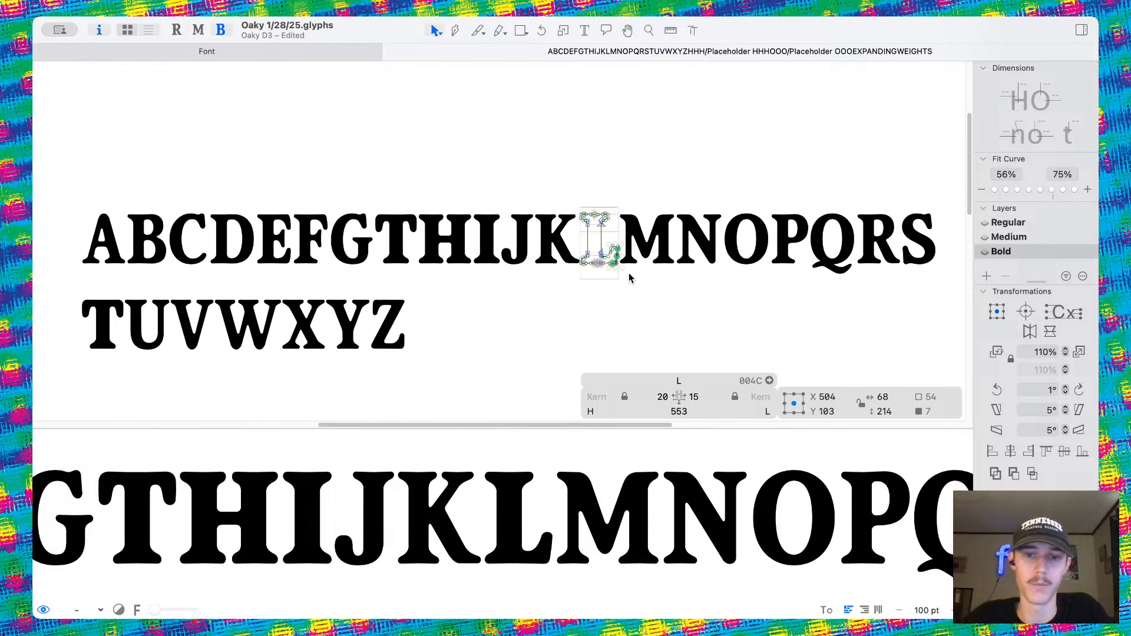
pyautogui.scroll(6, 613, 241)
pyautogui.scroll(4, 648, 218)
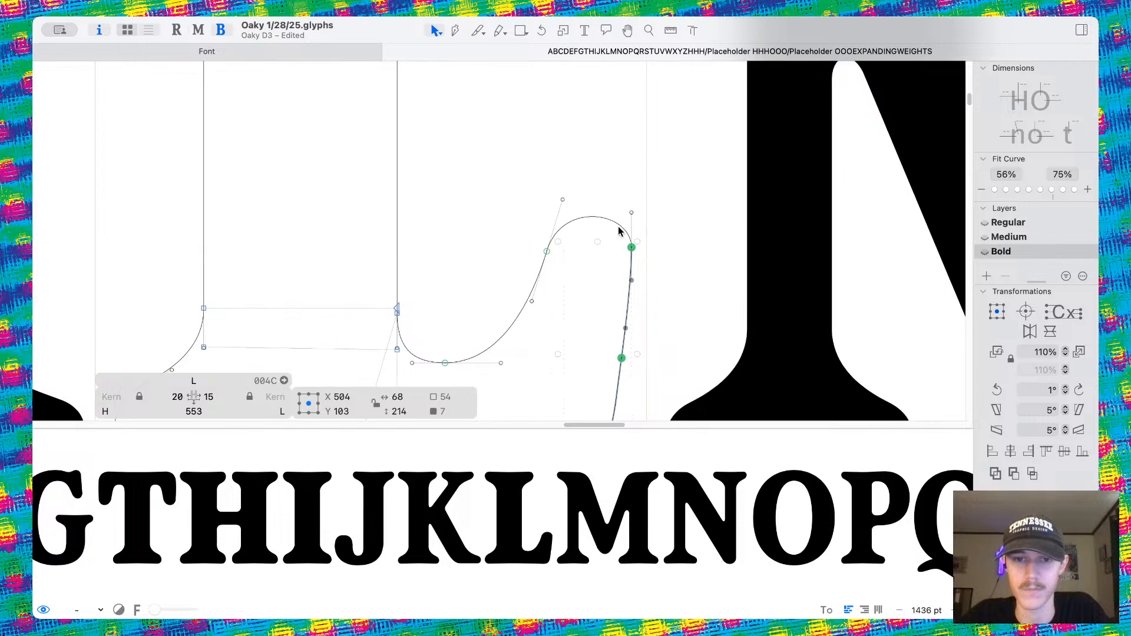
pyautogui.click(603, 210)
pyautogui.press('space')
pyautogui.moveTo(505, 176); pyautogui.dragTo(633, 223)
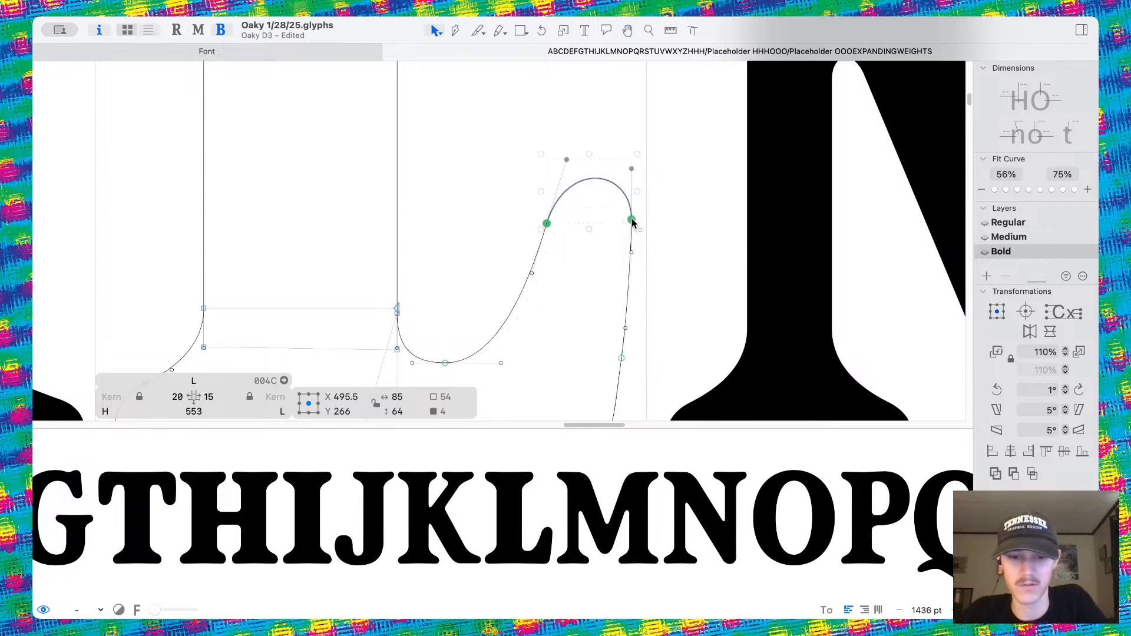
# Compare the L's arm across the Regular, Medium and Bold masters, and view the L in the sample lines.
pyautogui.press('super+2')
pyautogui.press('super+1')
pyautogui.press('super+2')
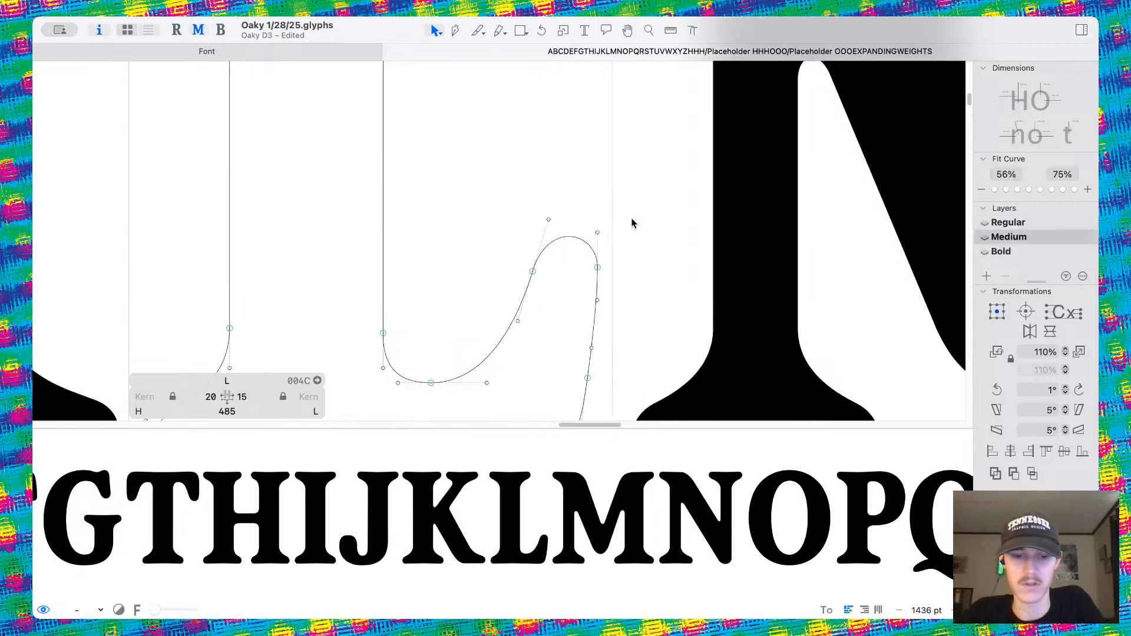
pyautogui.press('super+3')
pyautogui.scroll(-10, 546, 254)
pyautogui.scroll(-6, 545, 254)
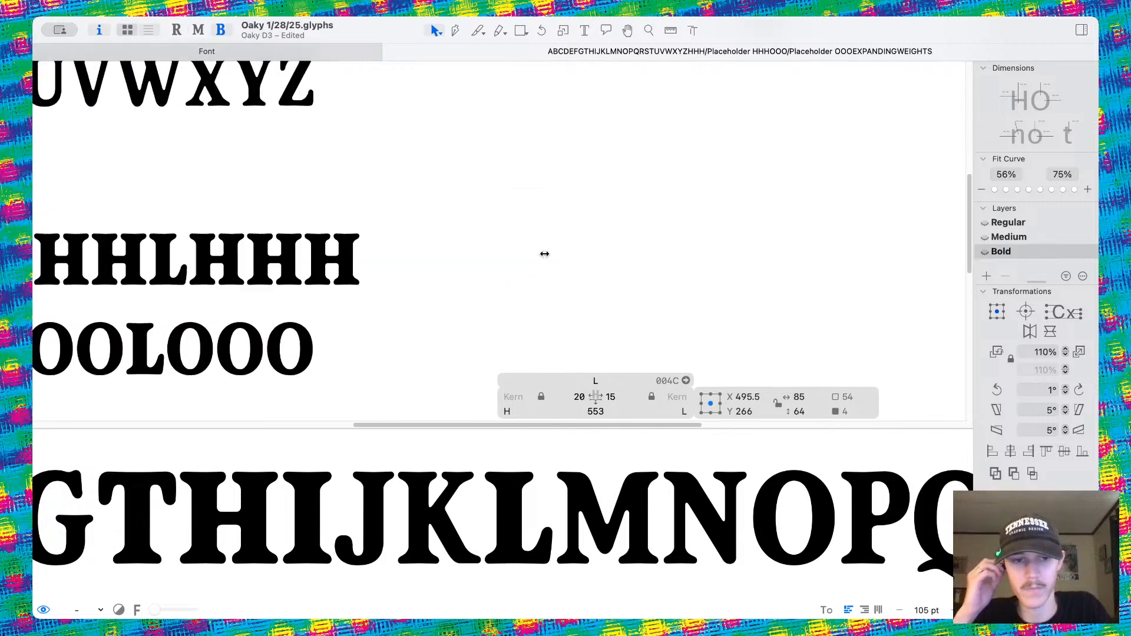
pyautogui.hscroll(-2, 545, 254)
pyautogui.scroll(-5, 543, 253)
pyautogui.scroll(8, 542, 252)
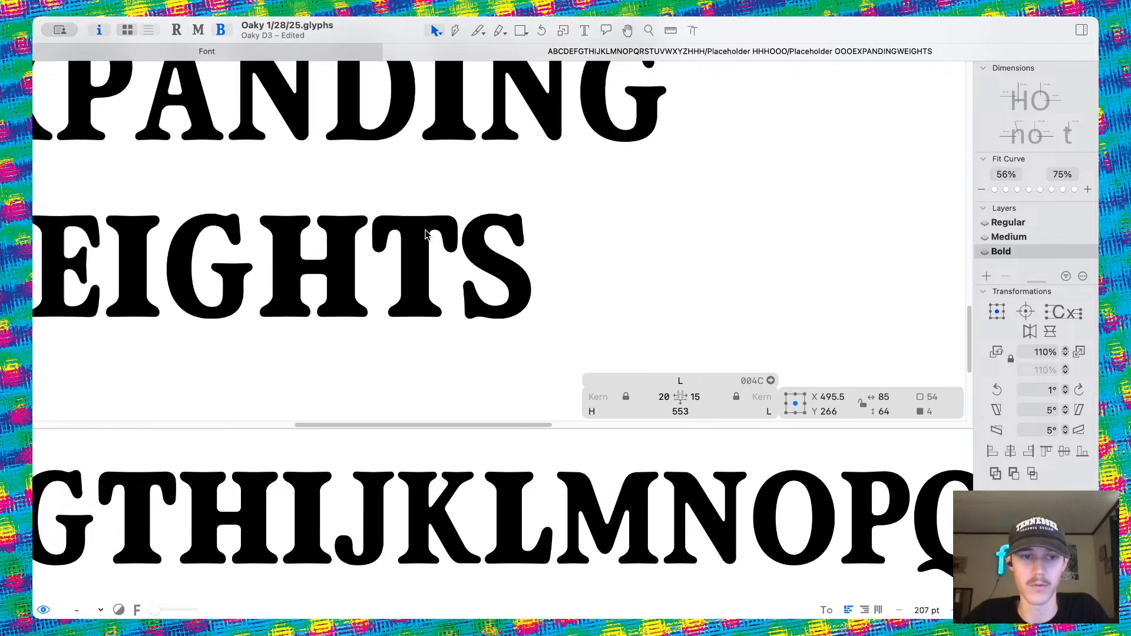
# Compare the word WEIGHTS across the Regular, Medium and Bold masters.
pyautogui.doubleClick(581, 270)
pyautogui.scroll(4, 499, 262)
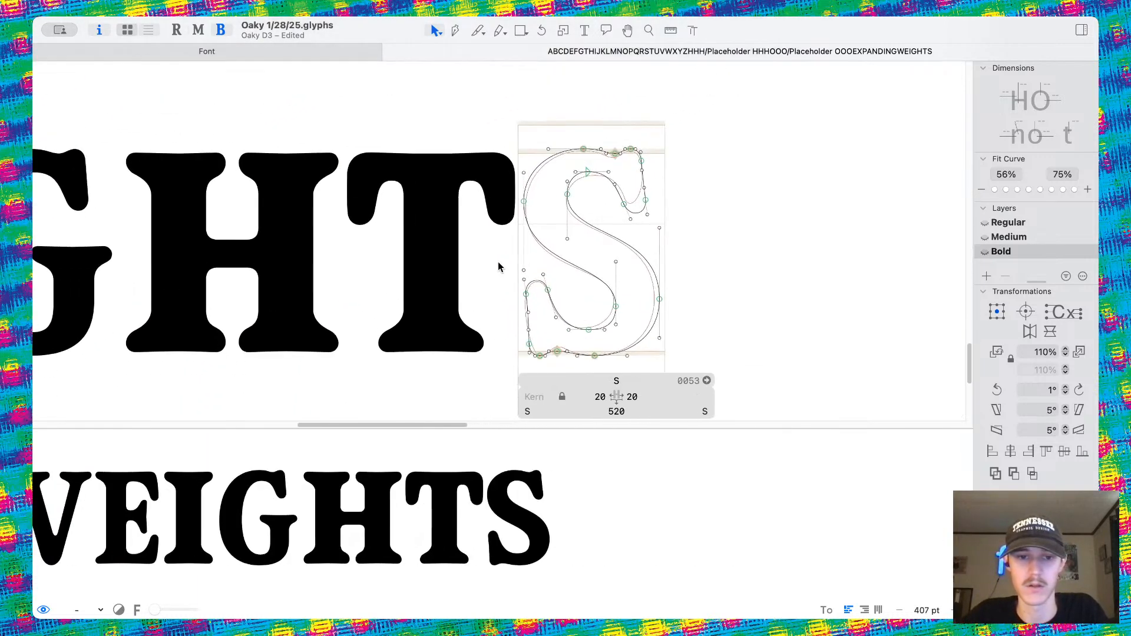
pyautogui.hscroll(-2, 499, 266)
pyautogui.press('super+1')
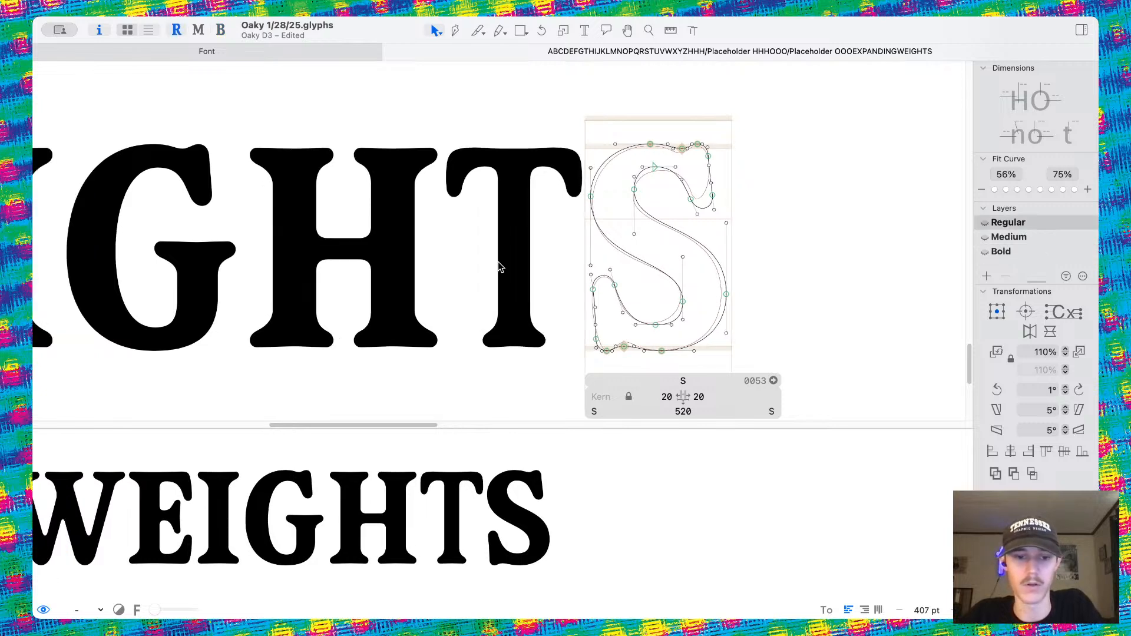
pyautogui.press('super+2')
pyautogui.press('super+3')
pyautogui.press('super+2')
pyautogui.press('super+1')
pyautogui.press('super+3')
pyautogui.press('super+1')
pyautogui.press('super+3')
pyautogui.press('super+2')
pyautogui.press('super+1')
pyautogui.press('super+3')
pyautogui.press('super+2')
pyautogui.press('super+1')
pyautogui.press('super+2')
pyautogui.press('super+3')
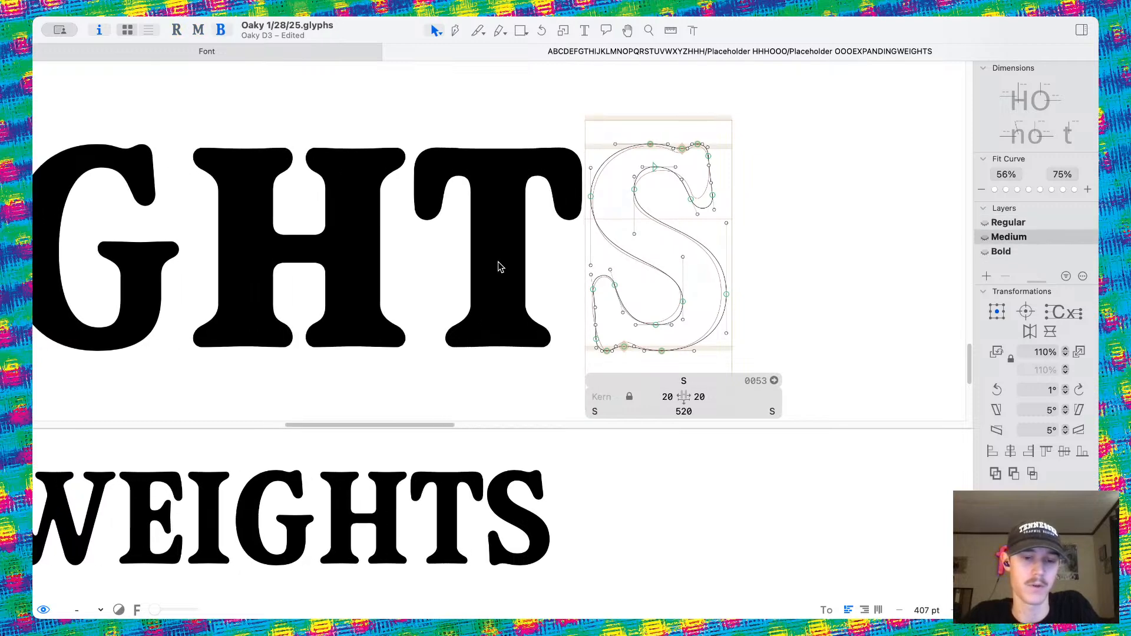
# Compare the L's arm tip in the Bold master with the Medium and Regular versions.
pyautogui.scroll(-5, 552, 220)
pyautogui.scroll(5, 553, 221)
pyautogui.scroll(5, 596, 156)
pyautogui.doubleClick(544, 261)
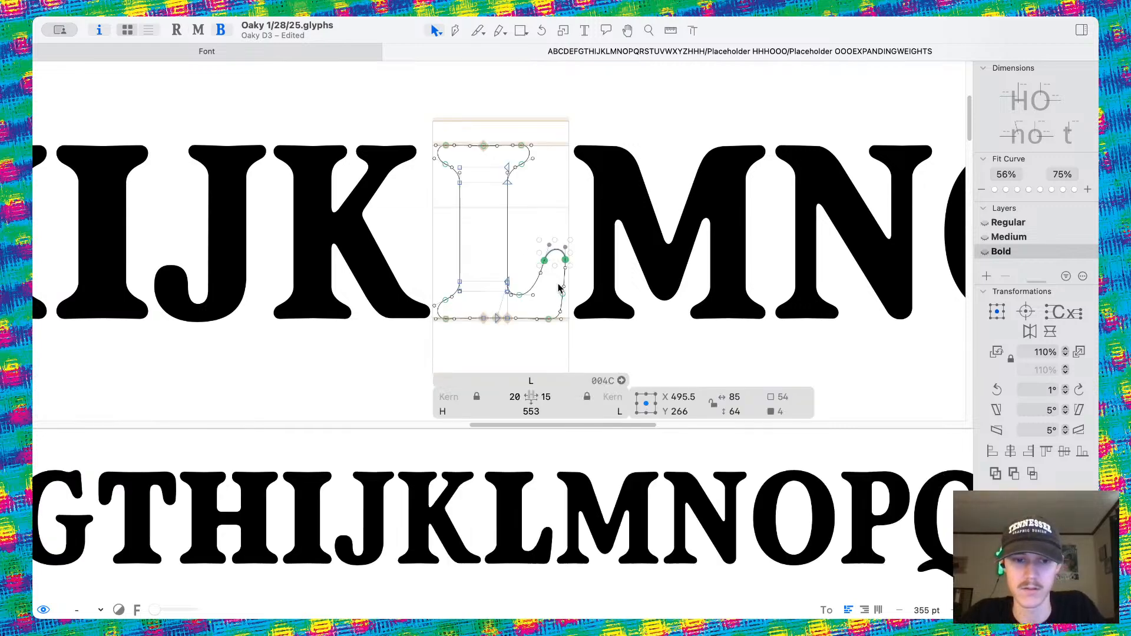
pyautogui.press('super+2')
pyautogui.press('super+1')
pyautogui.press('super+2')
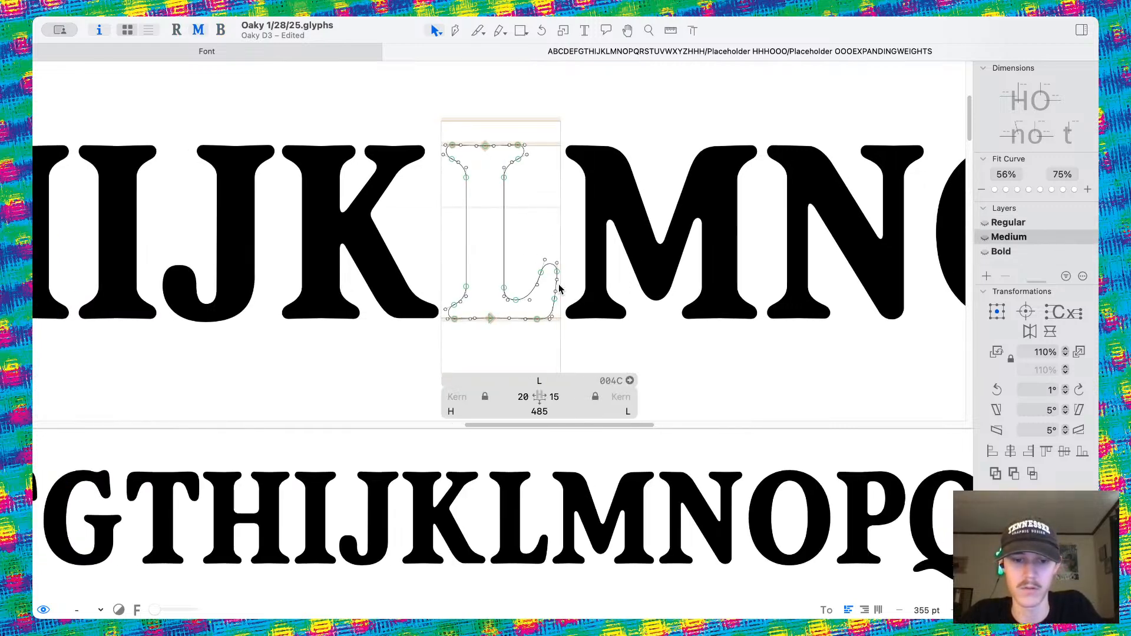
pyautogui.press('super+3')
pyautogui.press('super+2')
pyautogui.press('super+3')
pyautogui.press('super+2')
pyautogui.press('super+3')
pyautogui.scroll(5, 560, 289)
pyautogui.moveTo(576, 254); pyautogui.dragTo(576, 266)
pyautogui.click(611, 256)
pyautogui.press('super+2')
pyautogui.press('super+3')
pyautogui.press('super+2')
# Heighten the Medium L's arm tip by extending its upper curve handles to X 421, Y 242 and X 470, Y 230.
pyautogui.press('space')
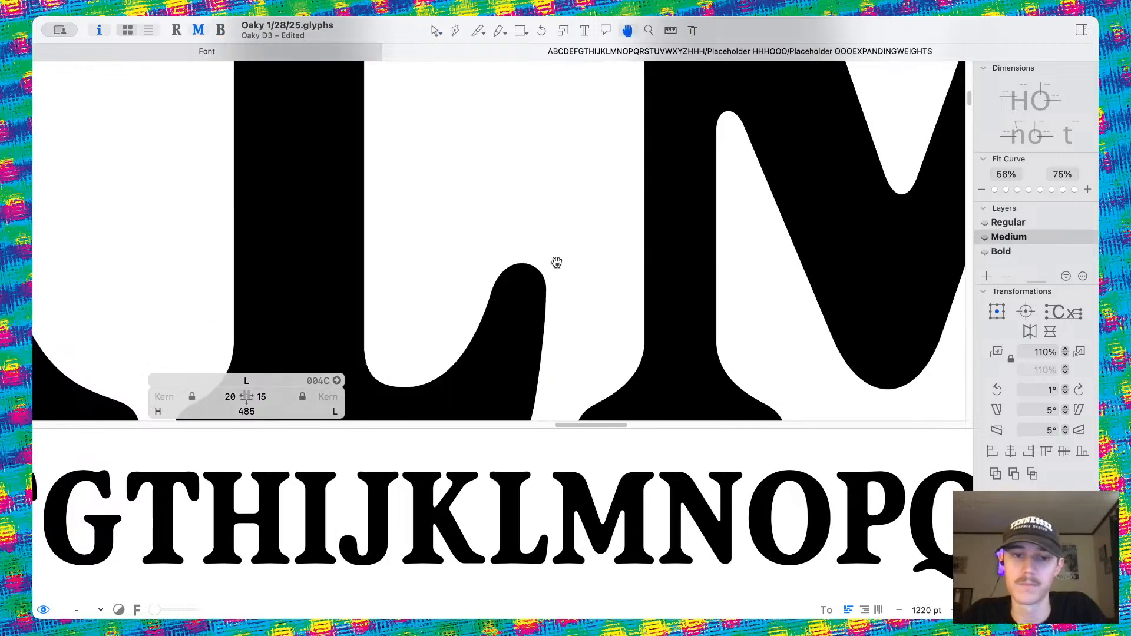
pyautogui.scroll(-7, 557, 262)
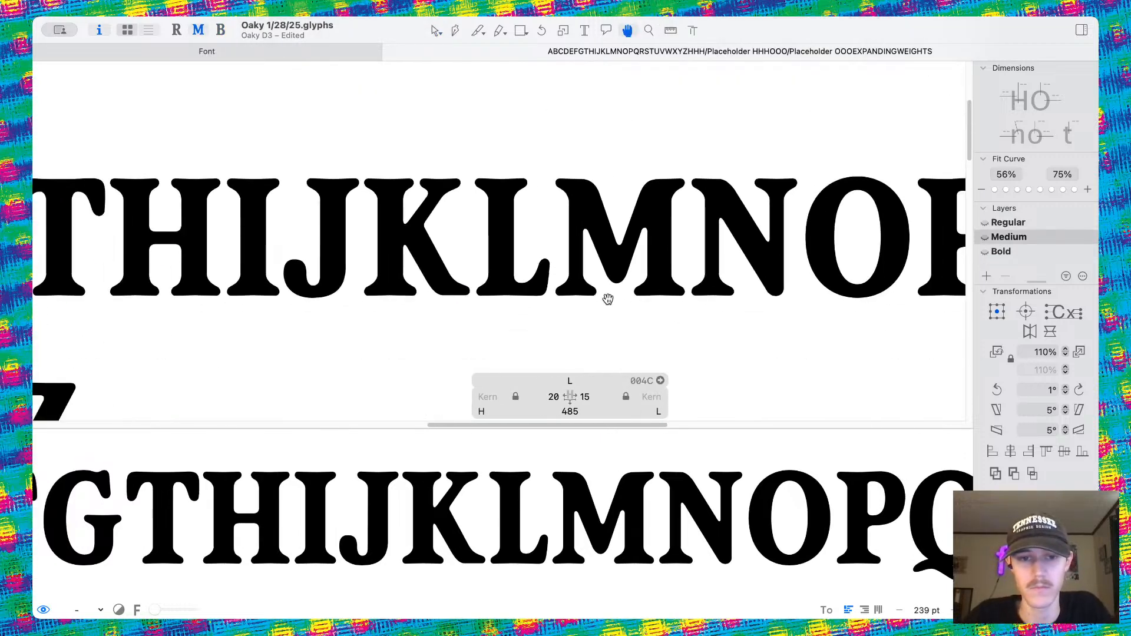
pyautogui.scroll(7, 533, 279)
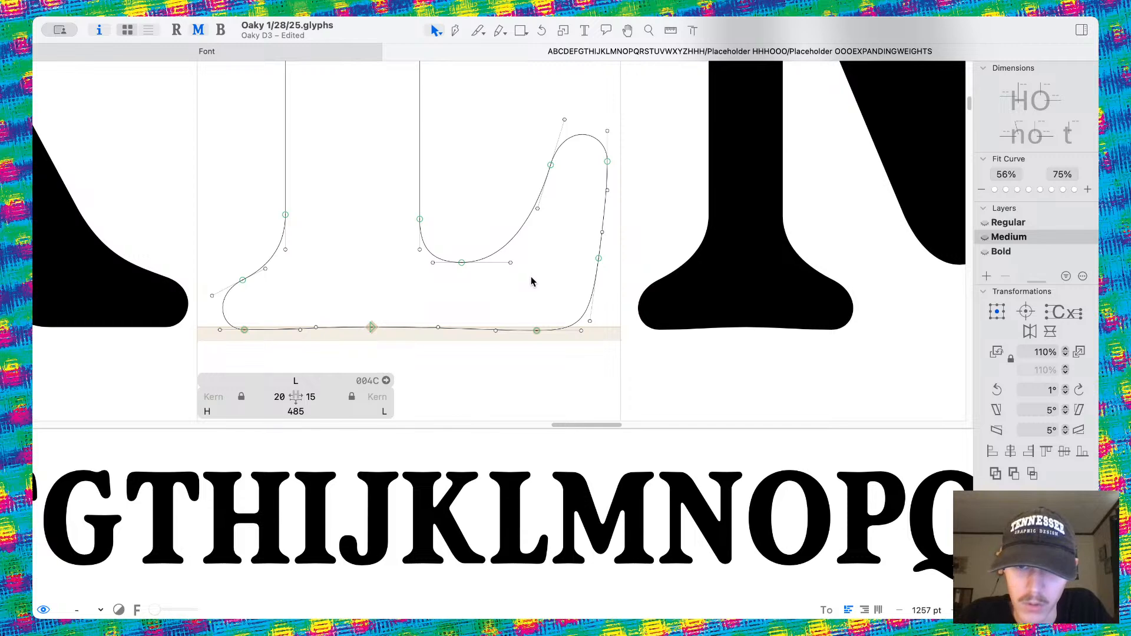
pyautogui.press('space')
pyautogui.scroll(3, 571, 177)
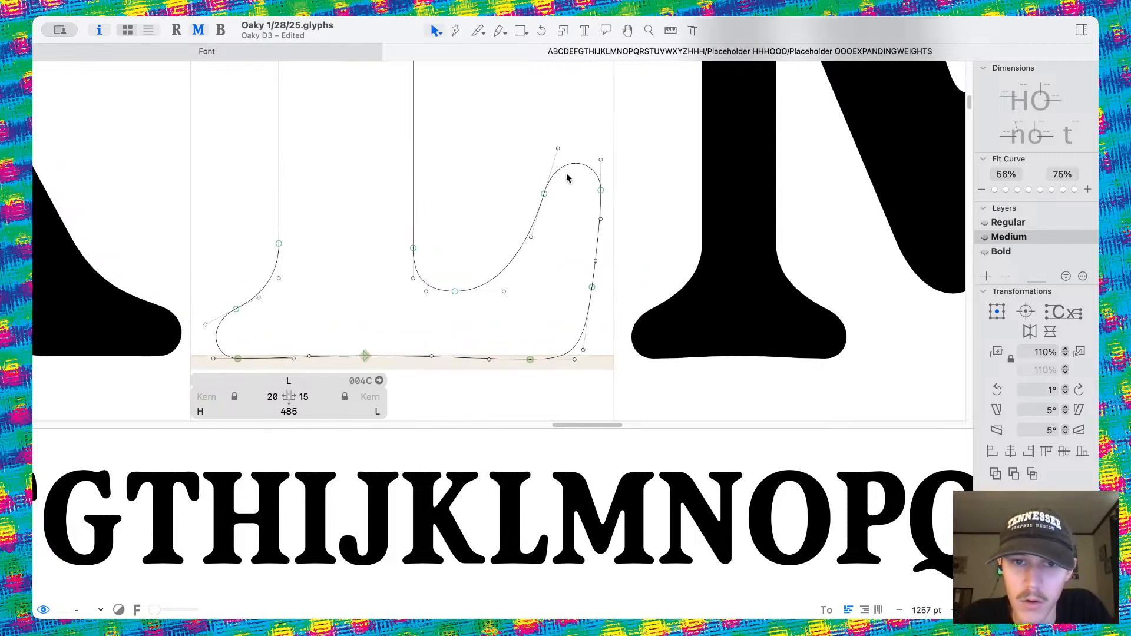
pyautogui.moveTo(550, 142); pyautogui.dragTo(547, 135)
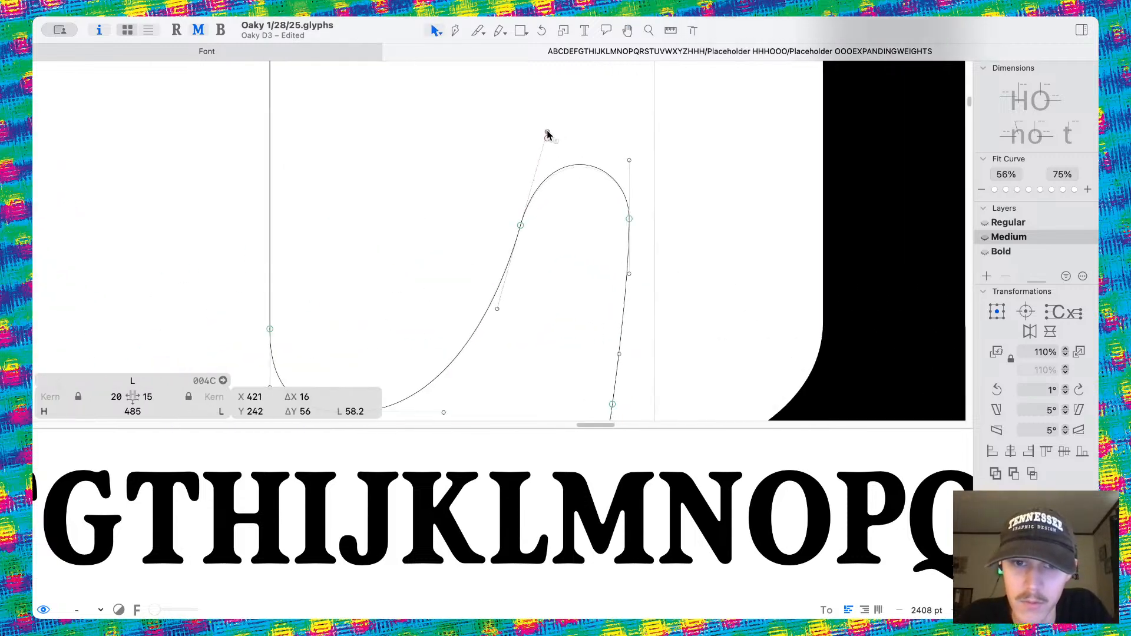
pyautogui.press('space')
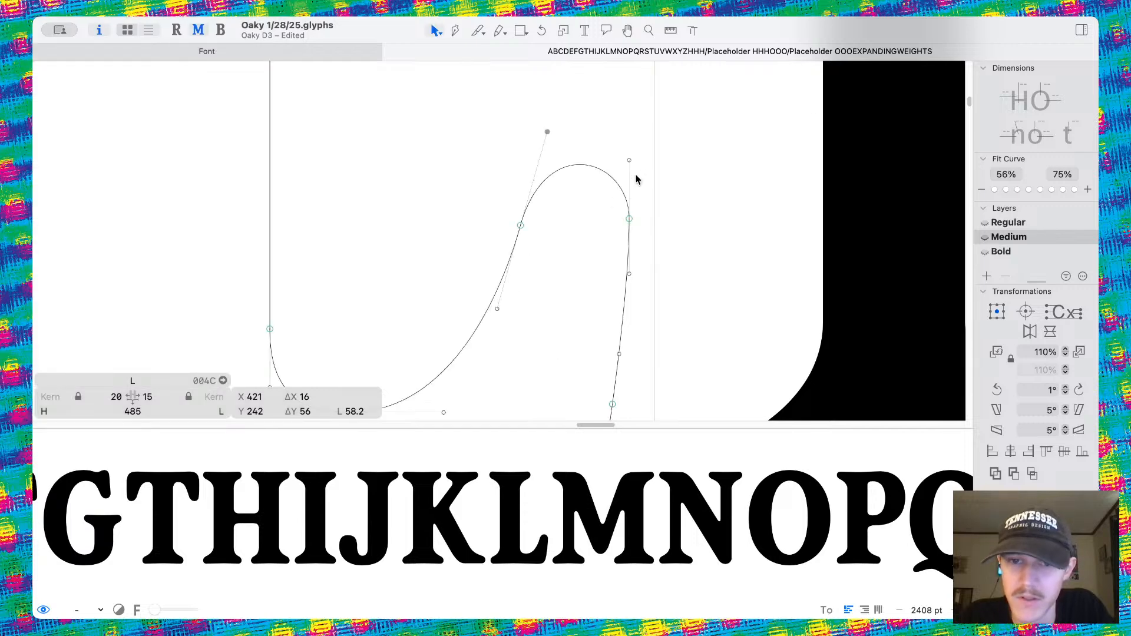
pyautogui.moveTo(629, 163); pyautogui.dragTo(629, 155)
pyautogui.press('space')
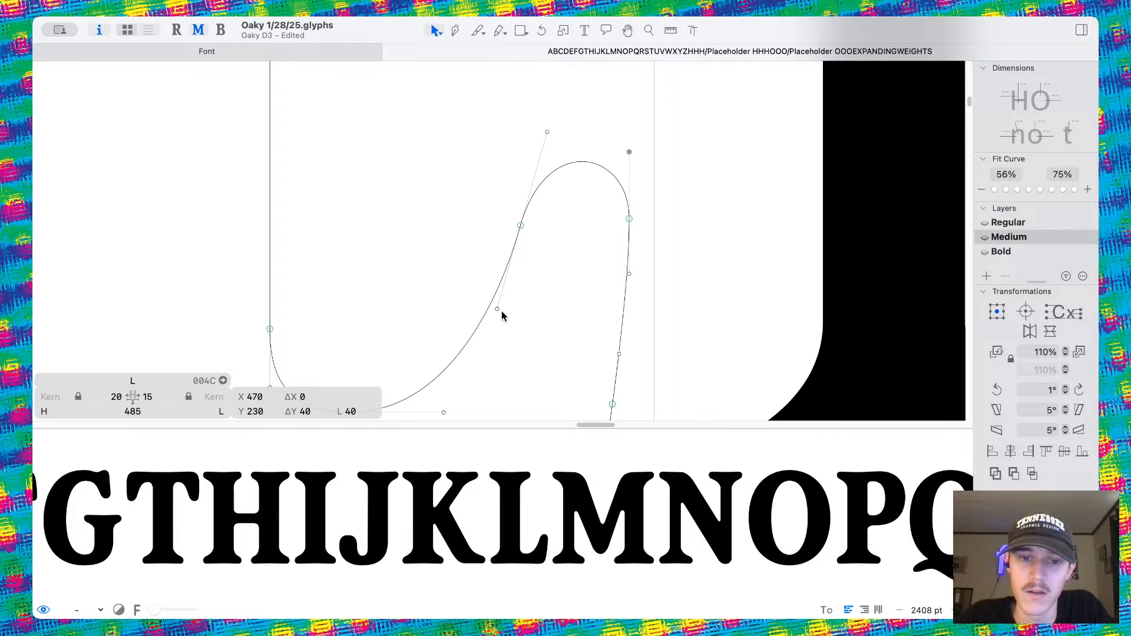
# Reshape the inner curve below the Medium L's arm tip by moving its lower handle to X 386, Y 136.
pyautogui.moveTo(497, 309); pyautogui.dragTo(488, 308)
pyautogui.press('space')
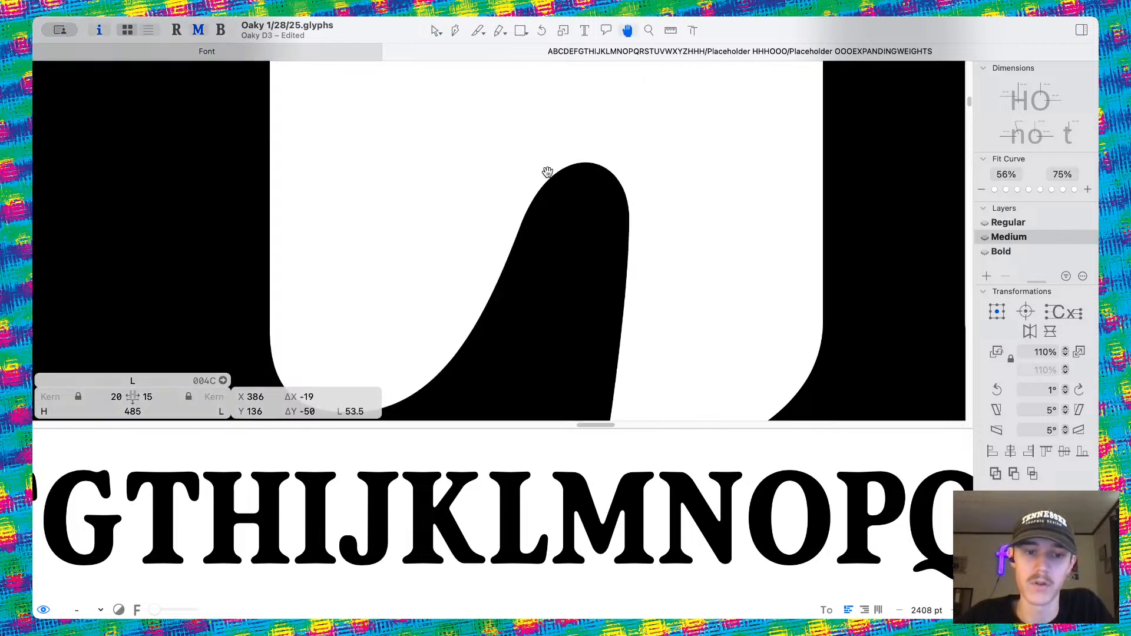
pyautogui.scroll(-5, 549, 170)
pyautogui.scroll(-5, 594, 199)
pyautogui.scroll(8, 563, 184)
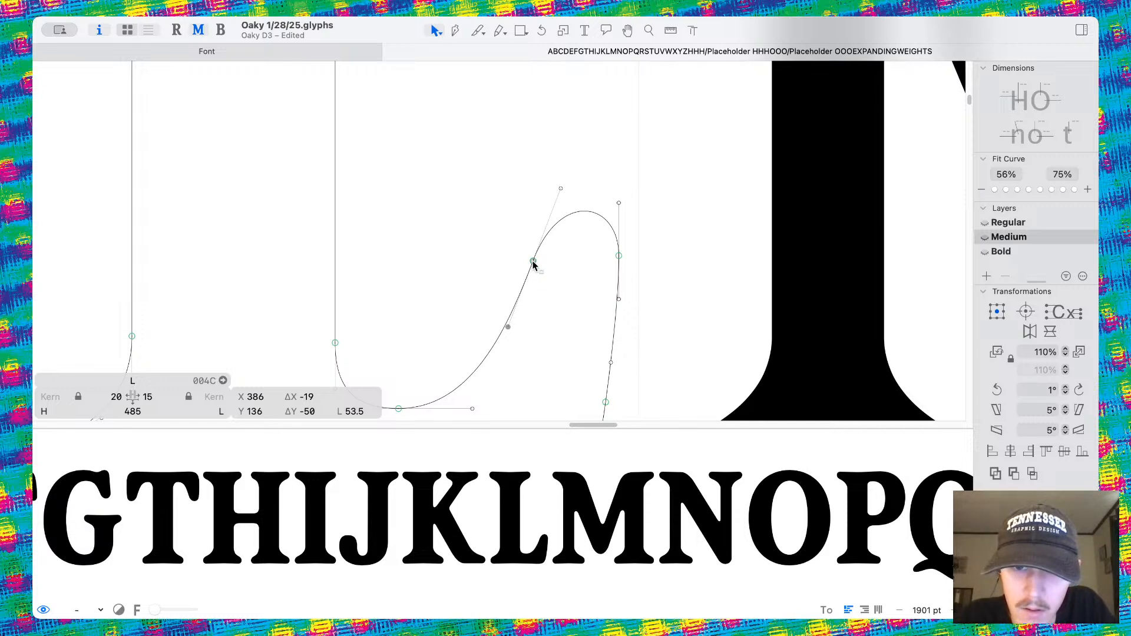
# Raise the inner node of the Medium L's arm tip slightly and lengthen the outer handle above the tip.
pyautogui.moveTo(533, 261); pyautogui.dragTo(537, 249)
pyautogui.click(580, 261)
pyautogui.press('space')
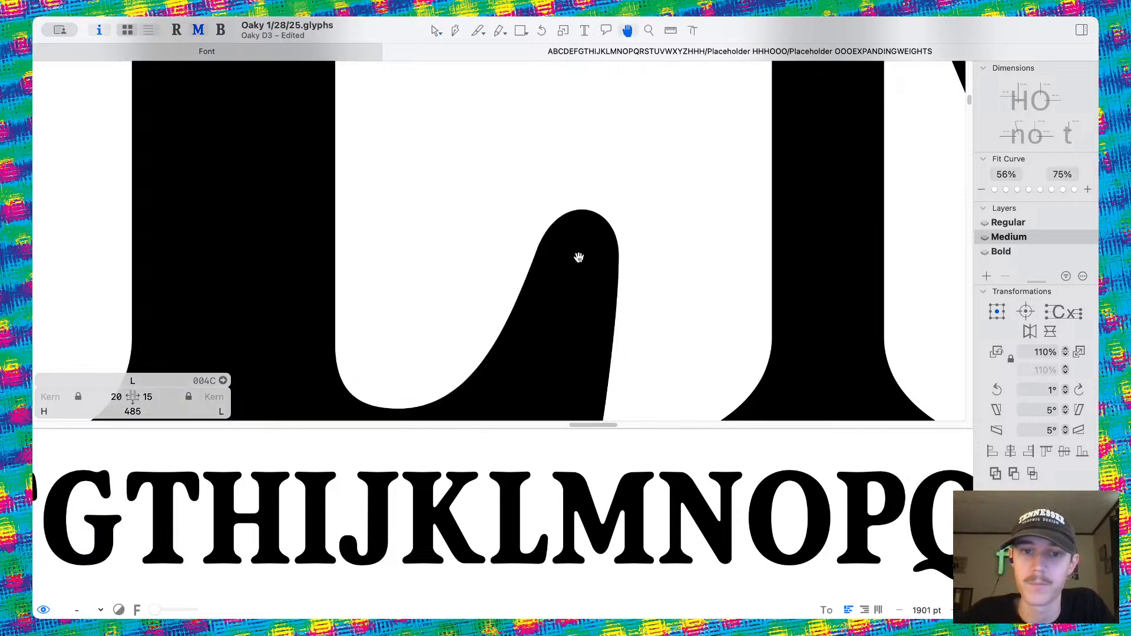
pyautogui.moveTo(619, 203); pyautogui.dragTo(619, 198)
pyautogui.click(610, 167)
pyautogui.press('space')
pyautogui.scroll(-4, 611, 160)
pyautogui.scroll(-3, 613, 159)
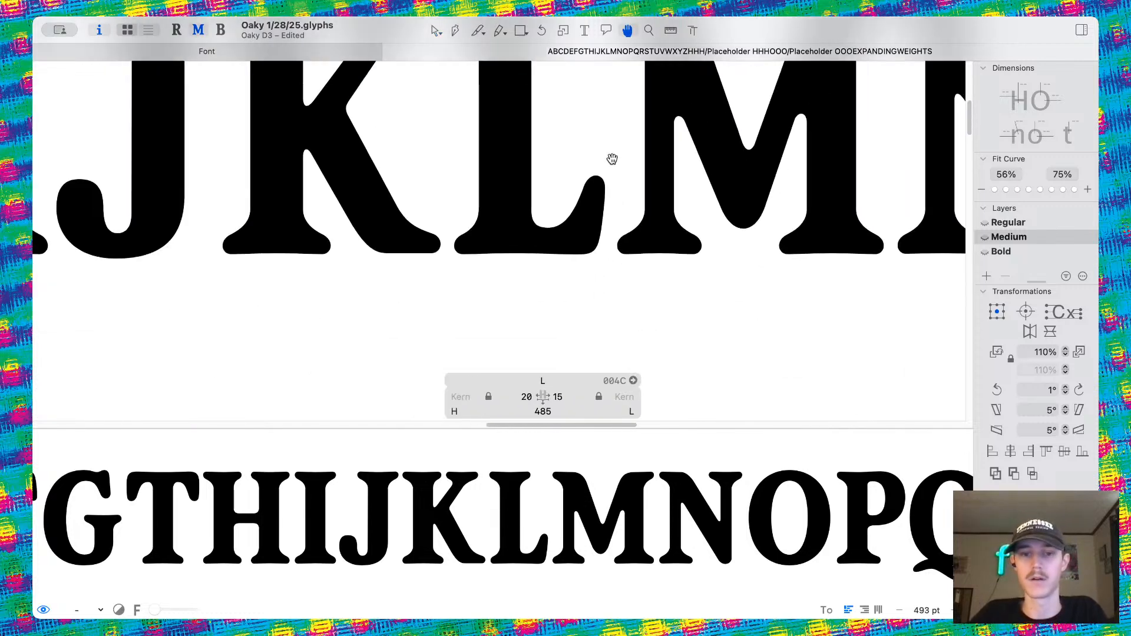
# Inspect the Medium L's reshaped arm tip and save the font file.
pyautogui.scroll(4, 587, 197)
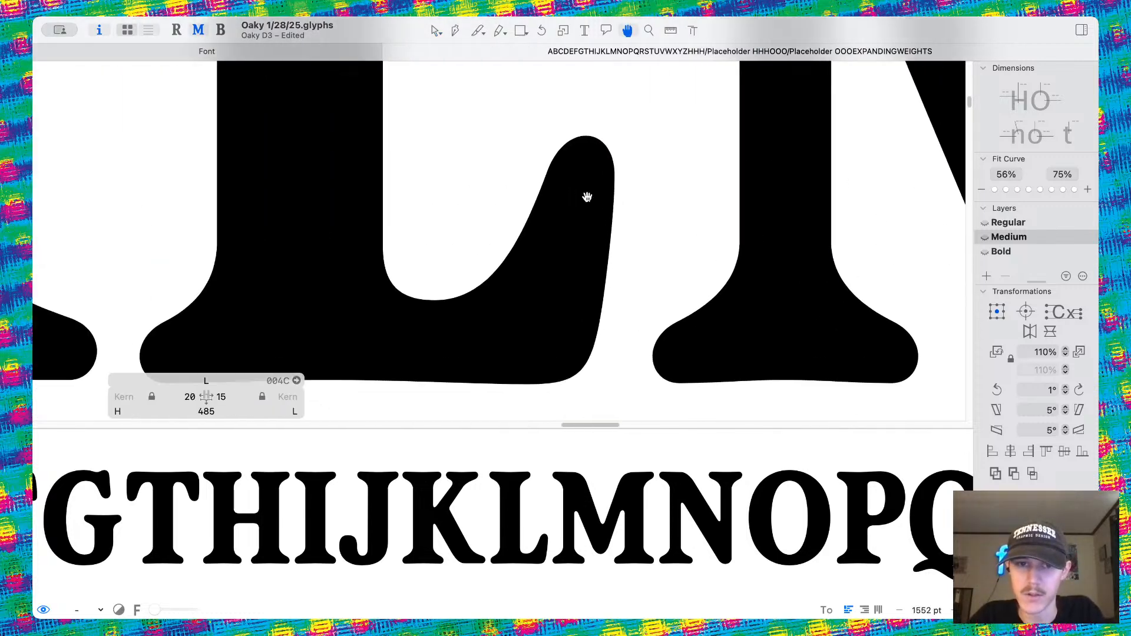
pyautogui.scroll(-2, 588, 196)
pyautogui.scroll(6, 554, 196)
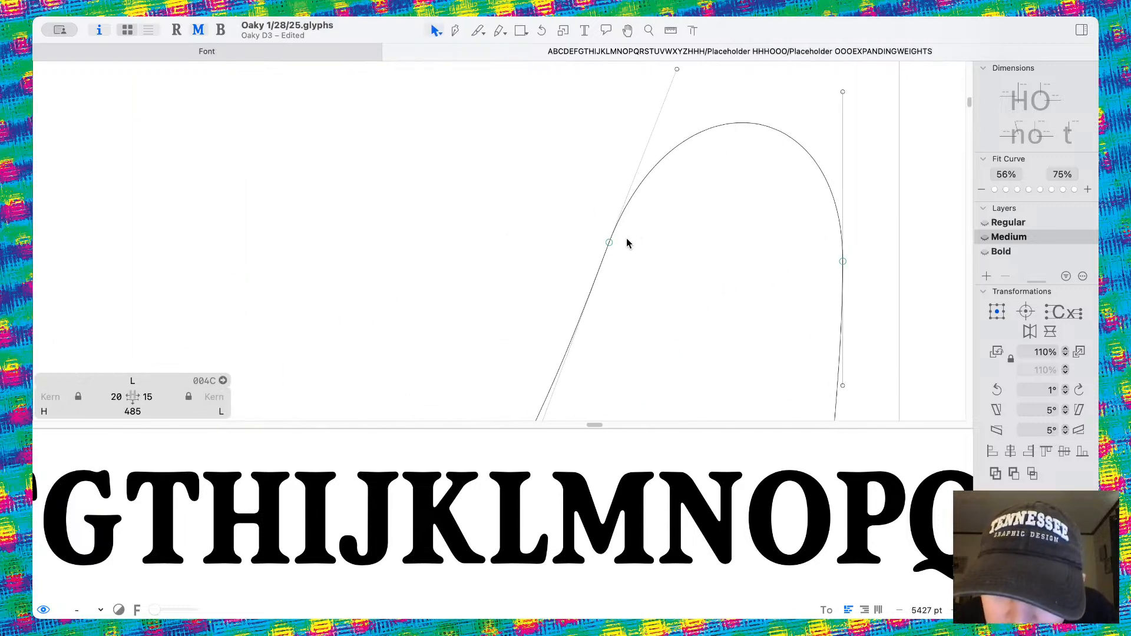
pyautogui.press('super+s')
pyautogui.scroll(-5, 638, 182)
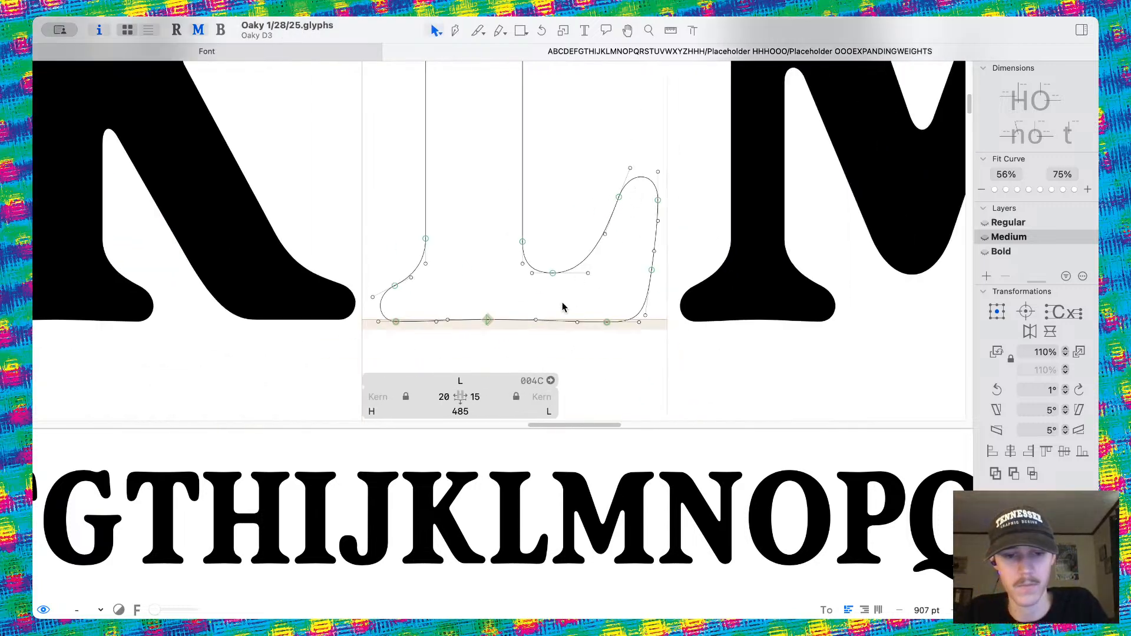
# Review the Medium L's weight and shape among its neighbours in the alphabet sample line.
pyautogui.scroll(-7, 564, 302)
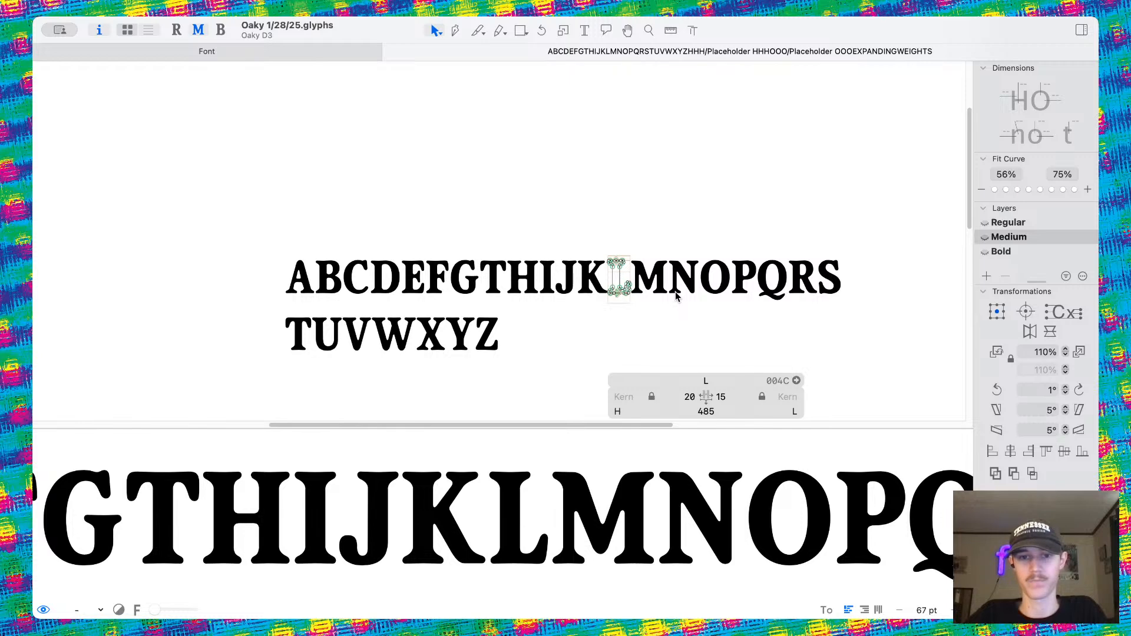
pyautogui.scroll(3, 648, 296)
pyautogui.press('space')
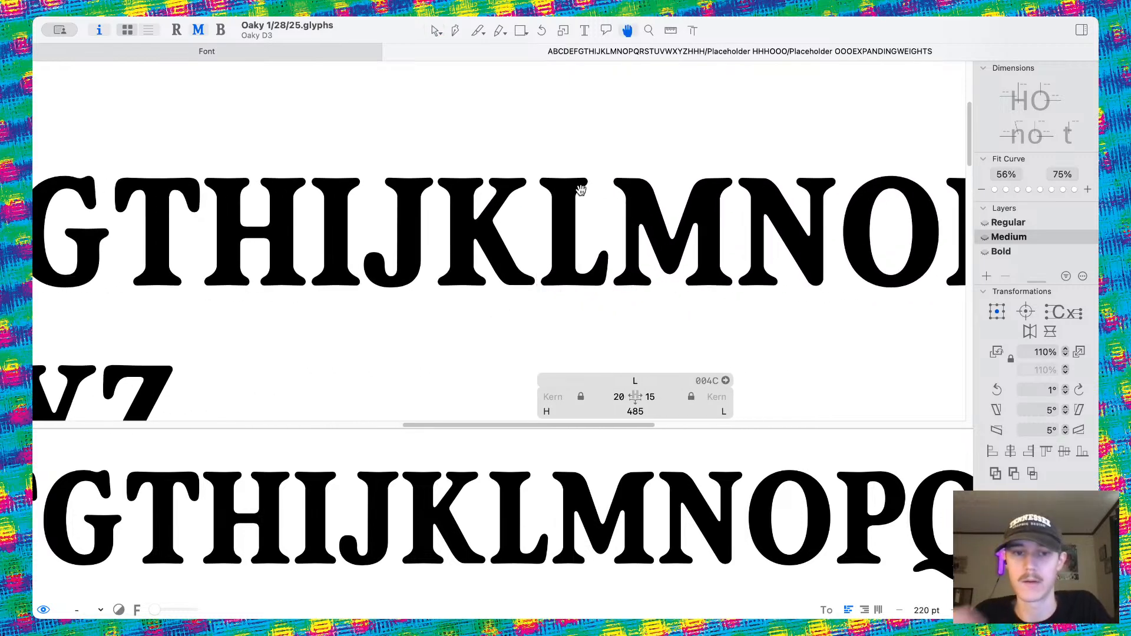
pyautogui.hscroll(-5, 423, 271)
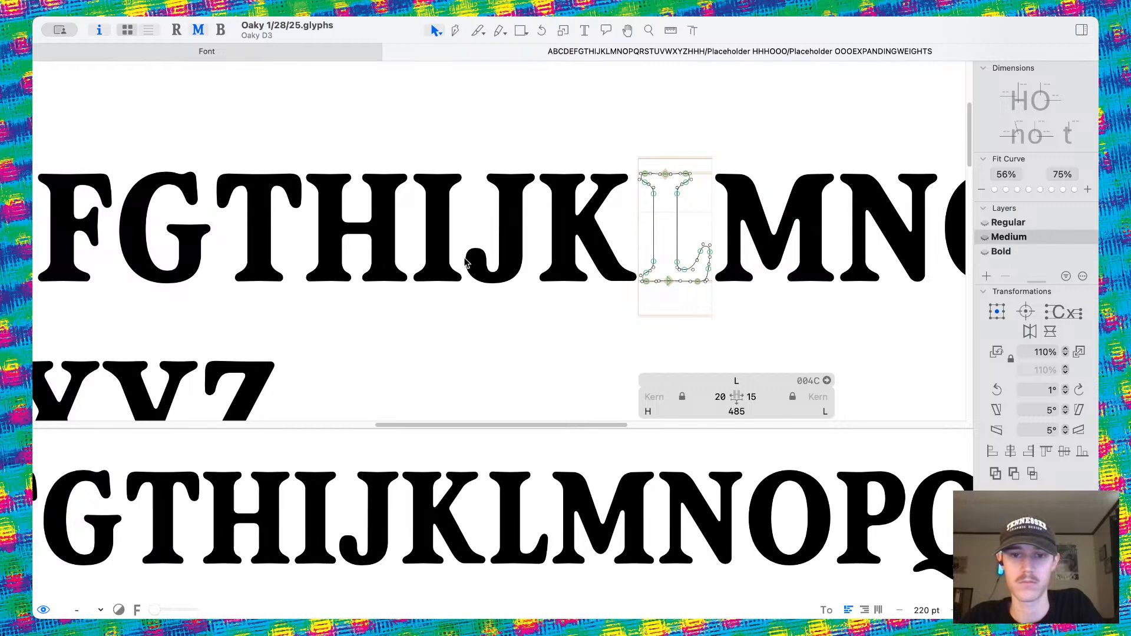
pyautogui.hscroll(5, 680, 231)
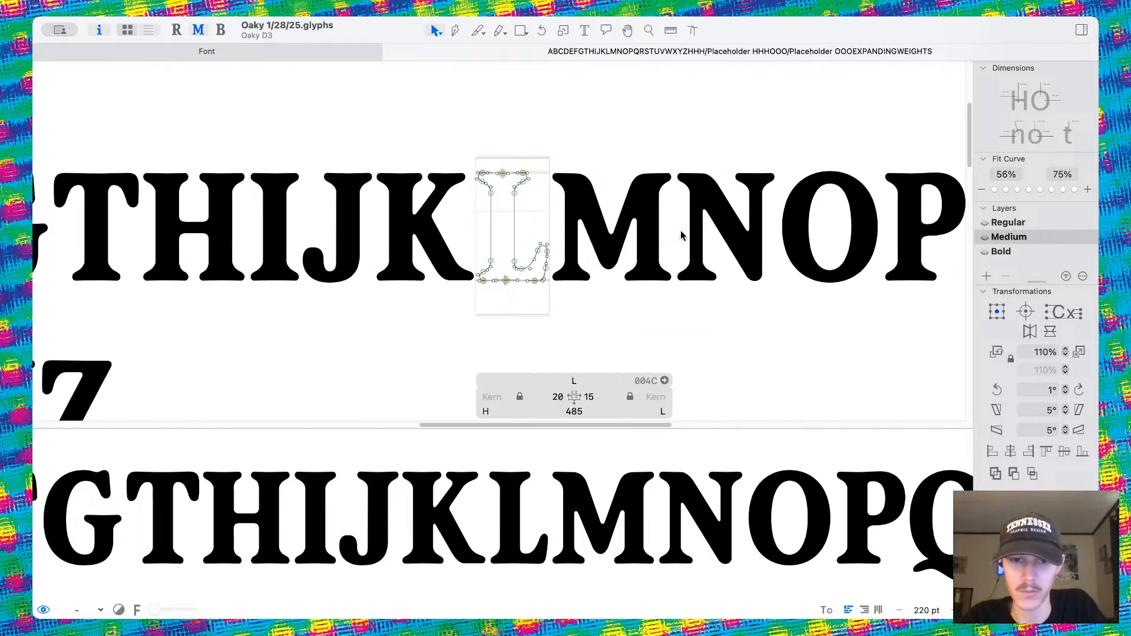
# Undo the latest node and handle moves on the Medium L.
pyautogui.press('super+z')
pyautogui.press('super+z')
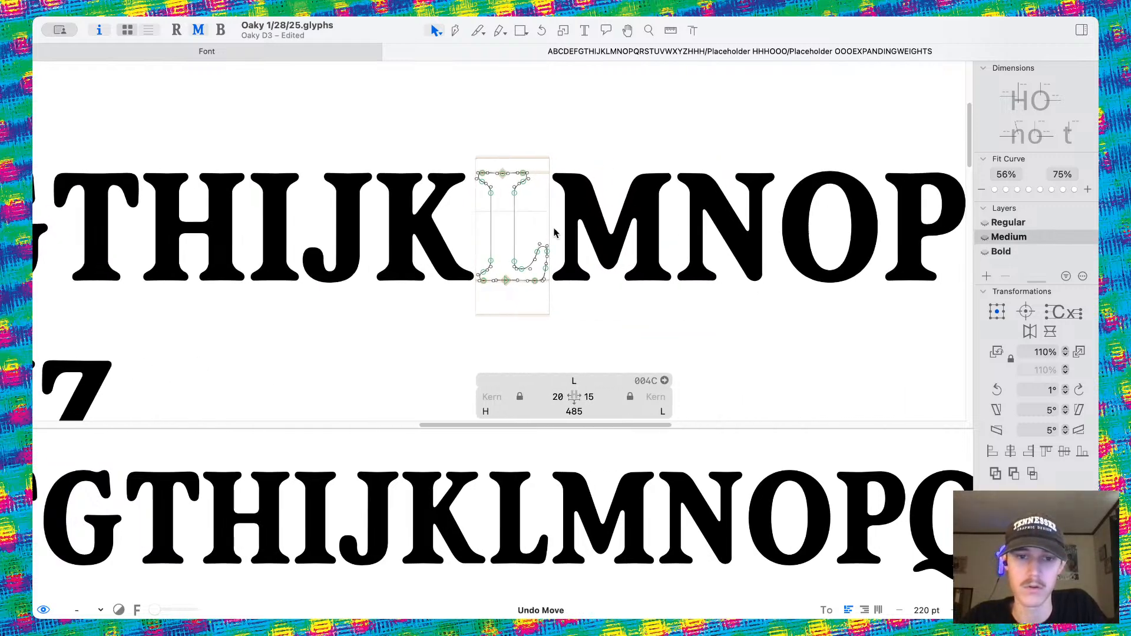
pyautogui.press('super+z')
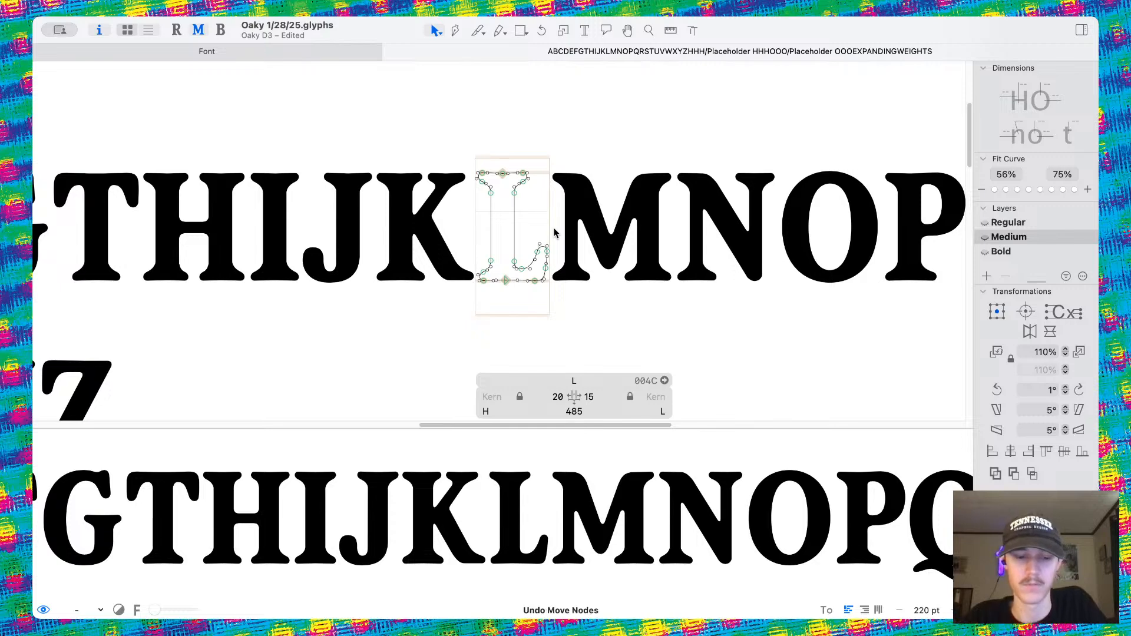
# Examine the Bold L's detached arm and compare its lower part with the Regular and Medium masters.
pyautogui.press('super+3')
pyautogui.scroll(5, 546, 261)
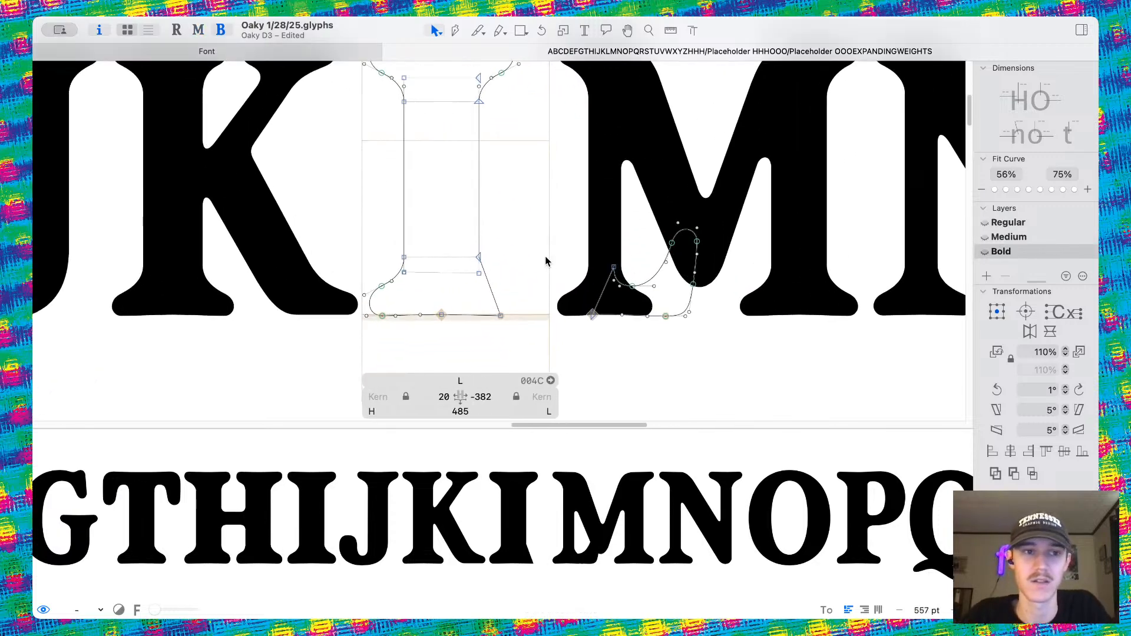
pyautogui.scroll(3, 578, 291)
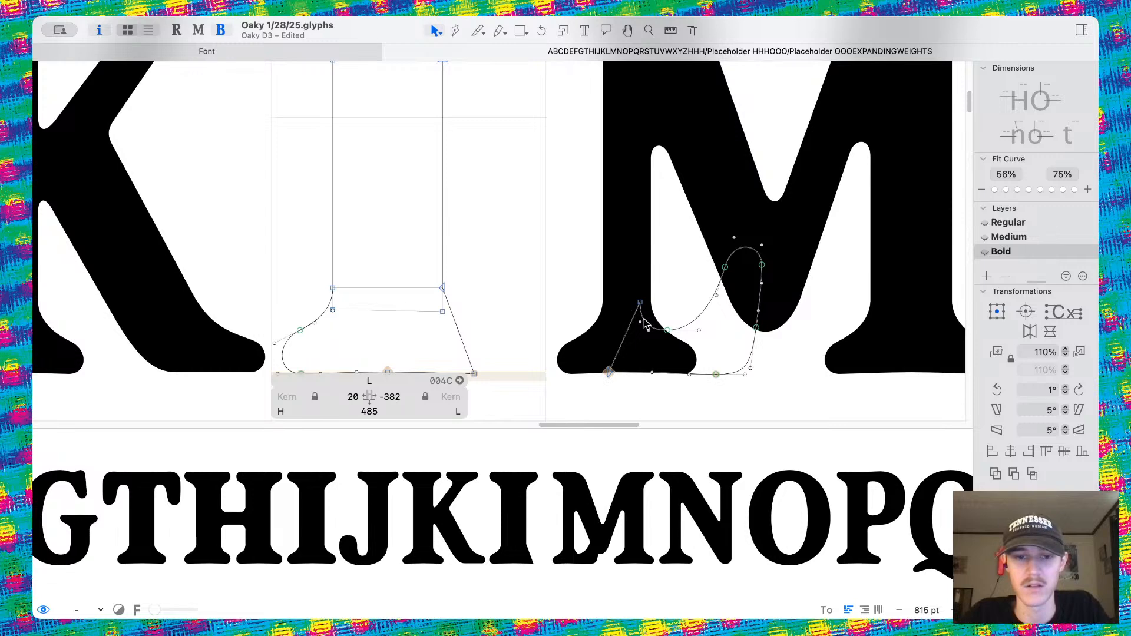
pyautogui.scroll(3, 478, 378)
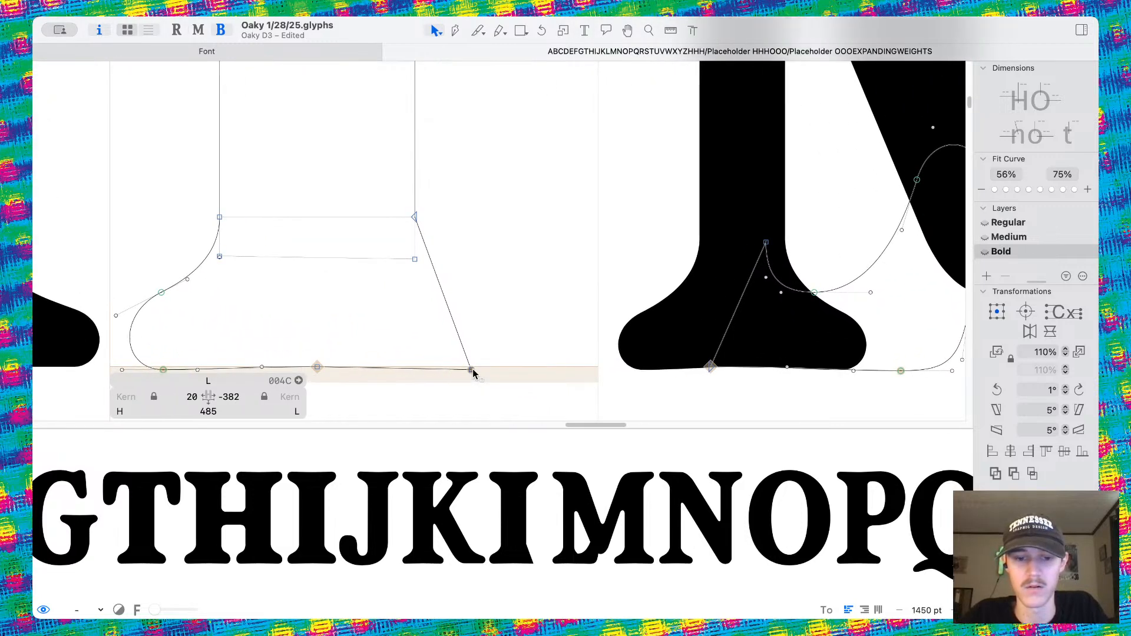
pyautogui.press('super+1')
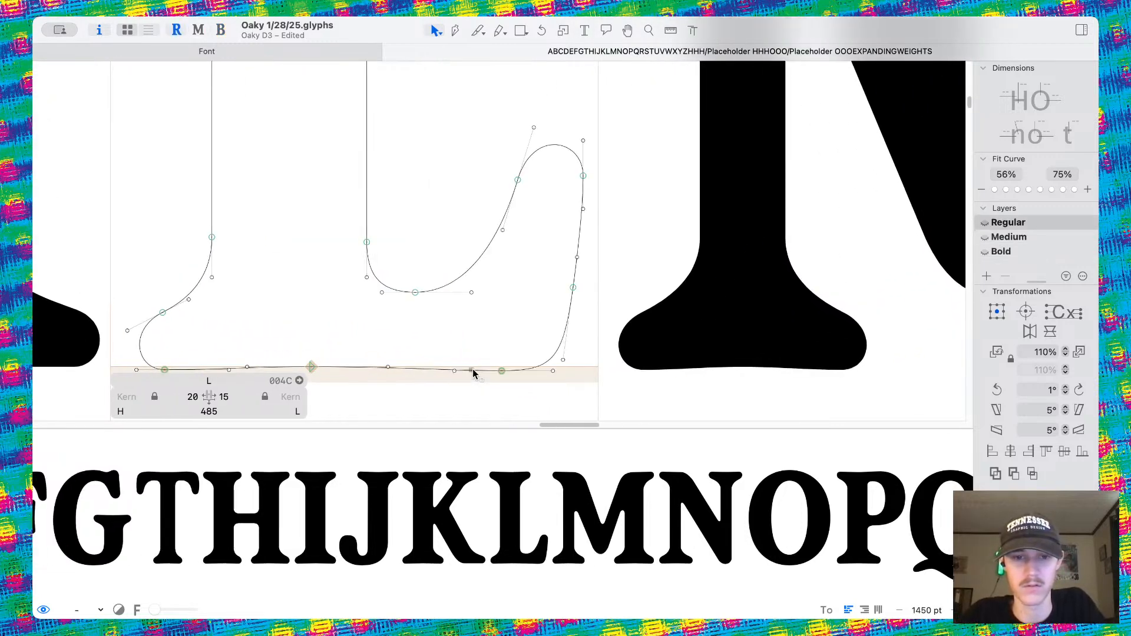
pyautogui.press('super+2')
pyautogui.press('super+3')
pyautogui.press('super+2')
pyautogui.press('super+3')
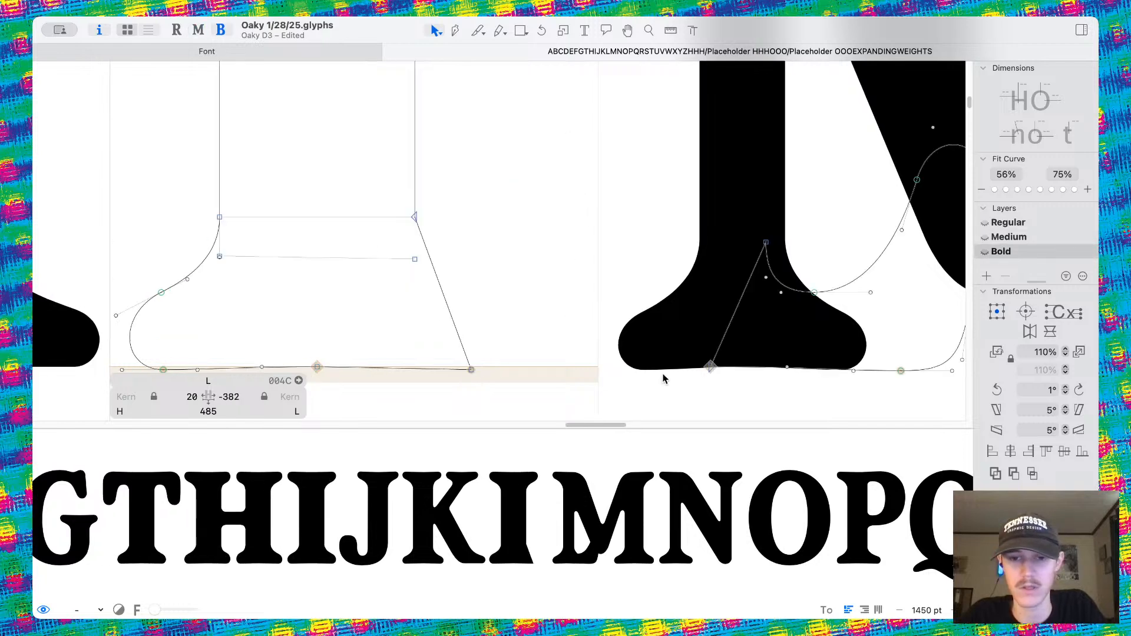
# Redo the undone edits on the Bold L to bring its detached arm back to the stem.
pyautogui.click(726, 336)
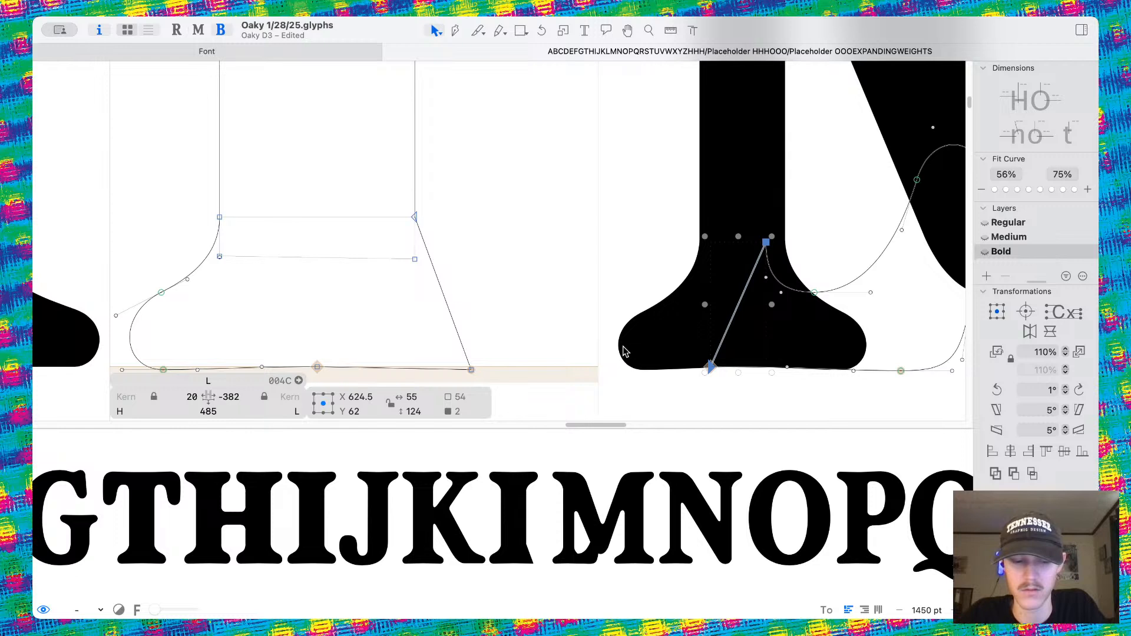
pyautogui.press('super+z')
pyautogui.press('super+z')
pyautogui.press('super+z')
pyautogui.press('super+z')
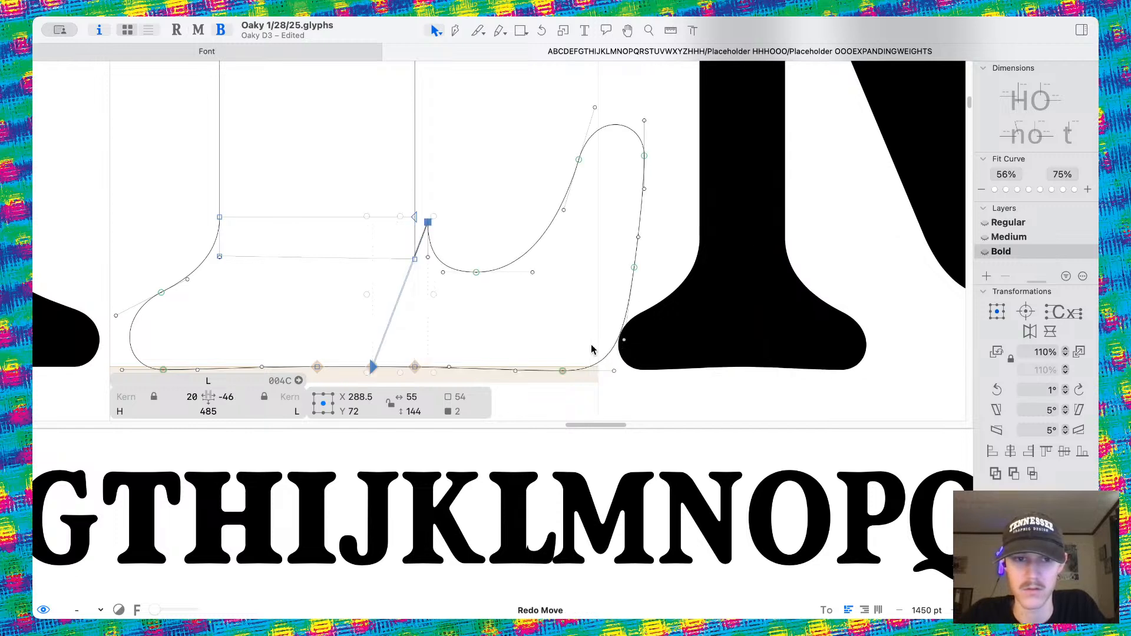
pyautogui.press('super+z')
pyautogui.press('super+z')
pyautogui.press('super+z')
pyautogui.press('super+z')
pyautogui.press('super+z')
pyautogui.press('super+z')
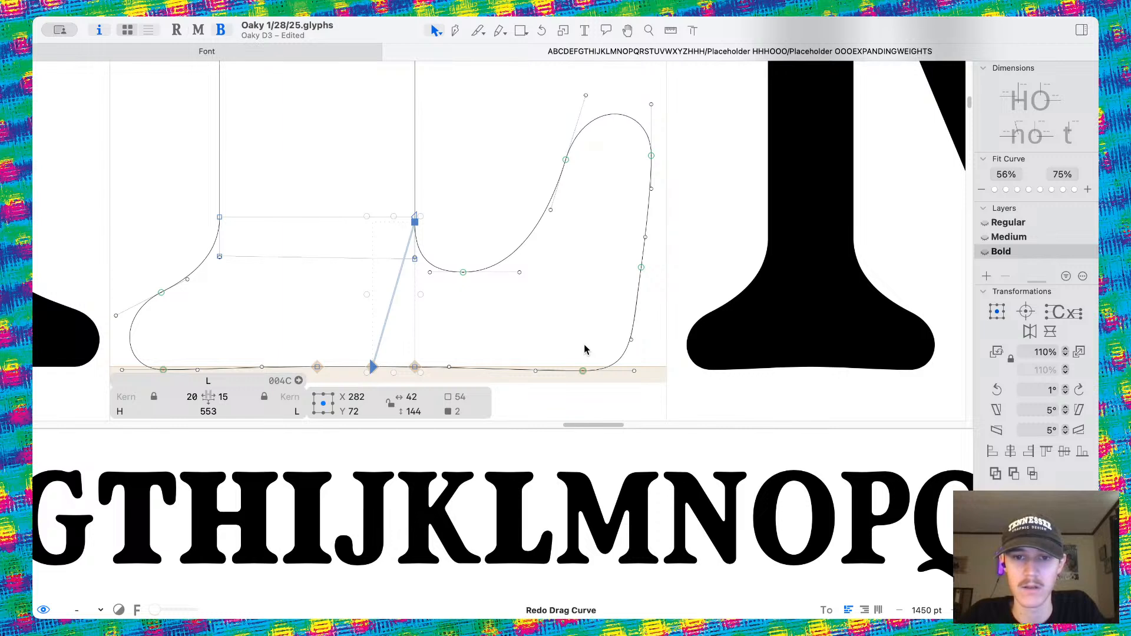
# Go back and forth through the Bold L's edit history to recover its finished arm shape.
pyautogui.press('super+z')
pyautogui.press('super+z')
pyautogui.press('super+shift+z')
pyautogui.press('super+shift+z')
pyautogui.press('super+shift+z')
pyautogui.press('super+z')
pyautogui.press('super+z')
pyautogui.press('super+shift+z')
pyautogui.click(585, 275)
pyautogui.scroll(2, 584, 269)
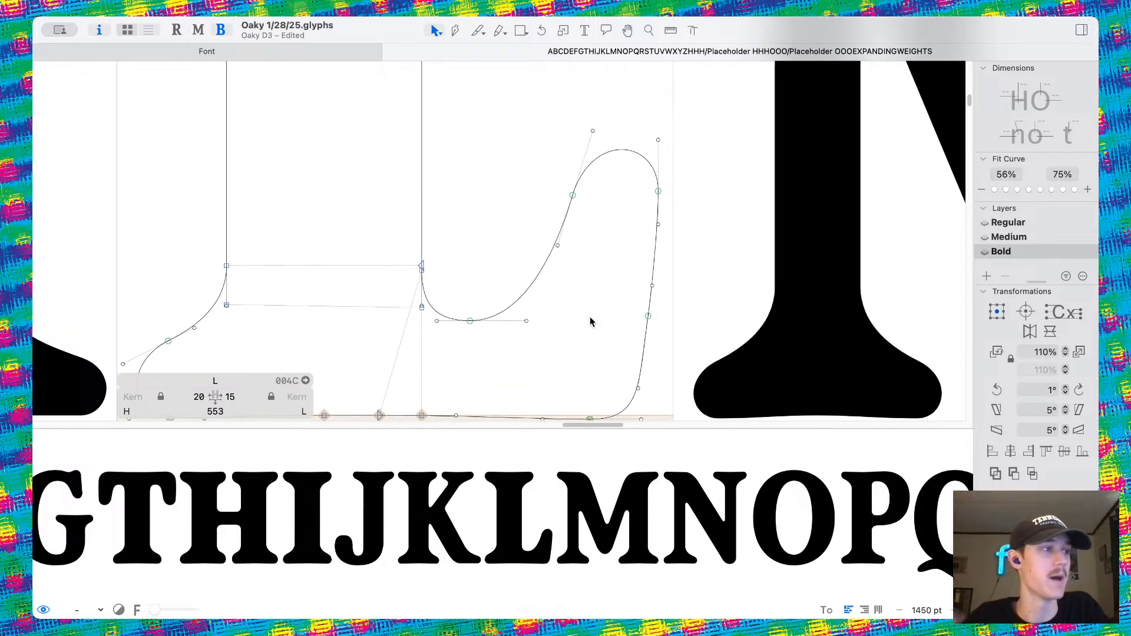
# Compare the Bold L's arm with the Medium, and extend its tip's inner upper handle to X 473, Y 287.
pyautogui.scroll(-3, 592, 377)
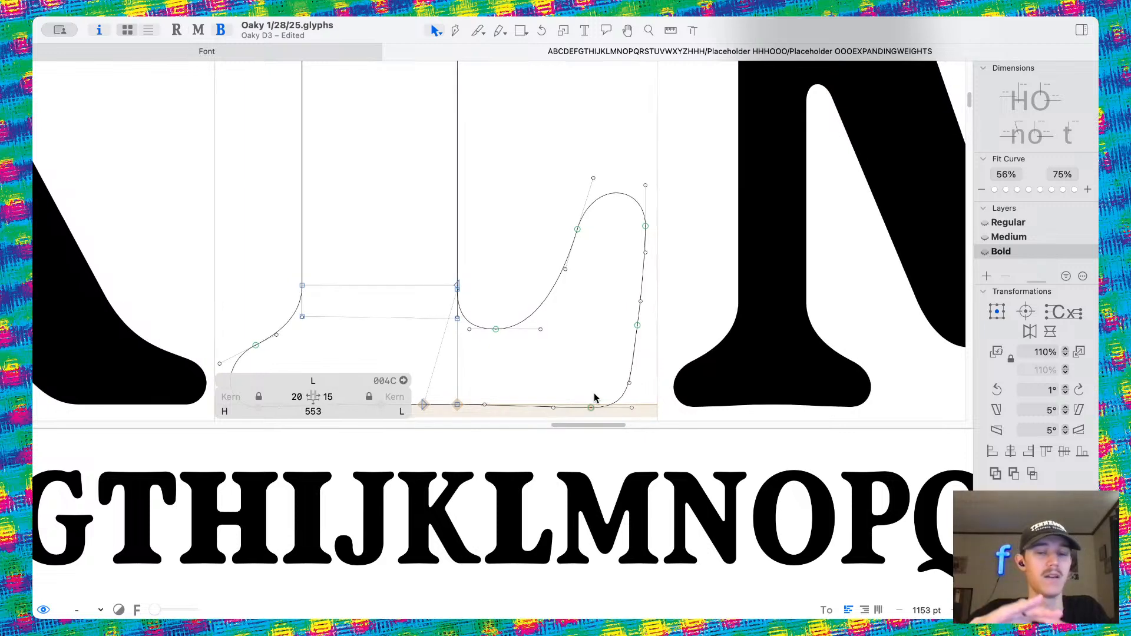
pyautogui.scroll(2, 595, 398)
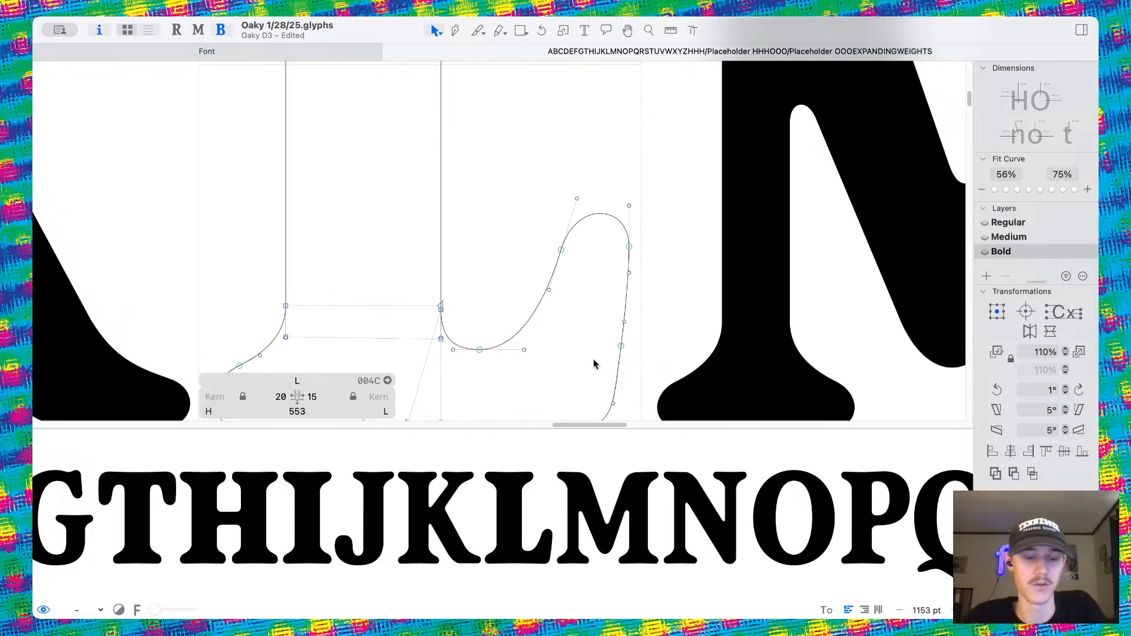
pyautogui.press('super+2')
pyautogui.press('super+3')
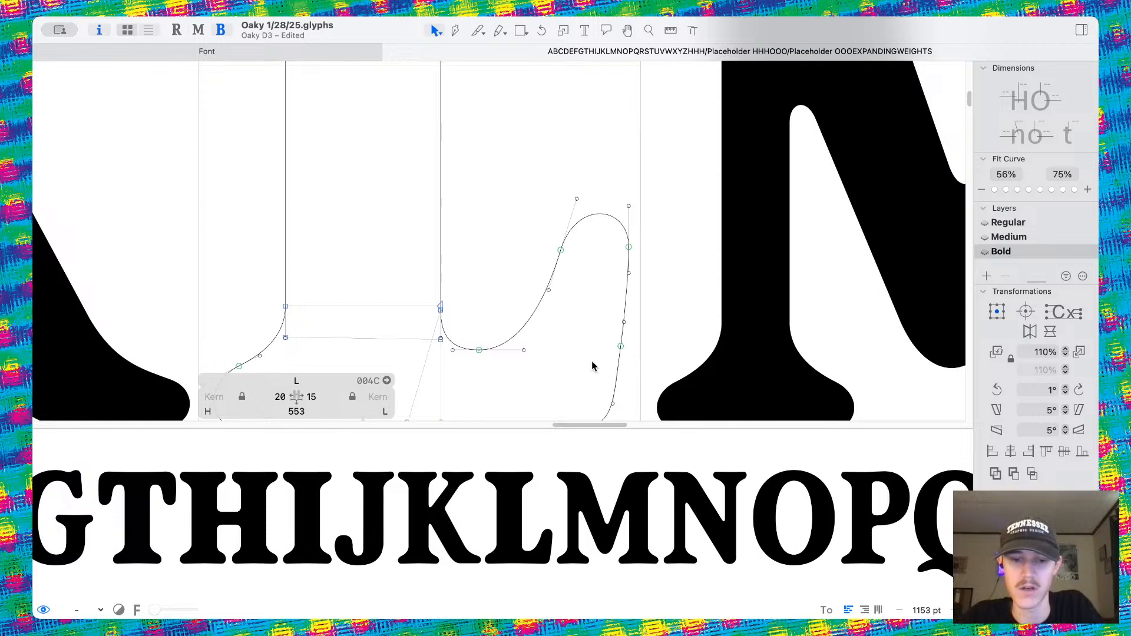
pyautogui.scroll(5, 588, 314)
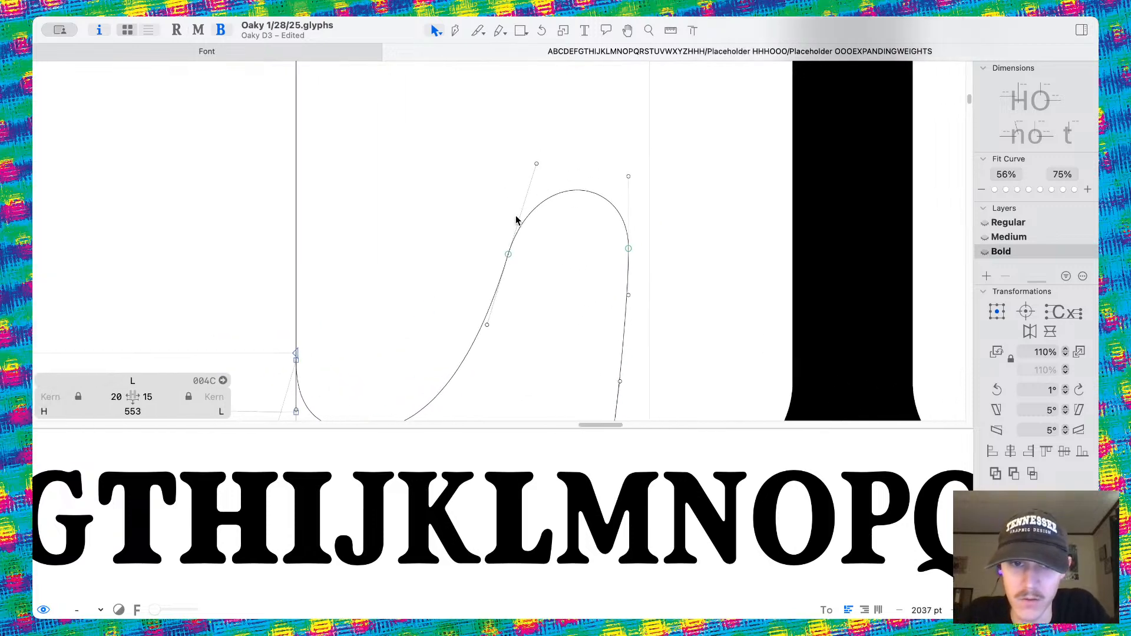
pyautogui.moveTo(536, 164); pyautogui.dragTo(536, 159)
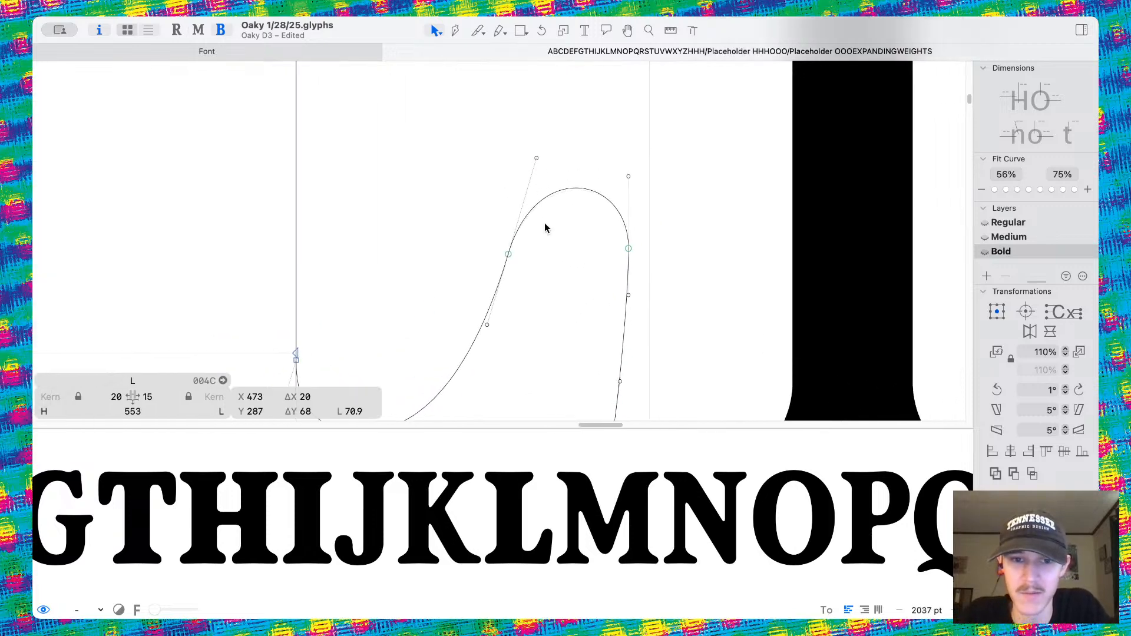
pyautogui.press('space')
pyautogui.scroll(-10, 490, 254)
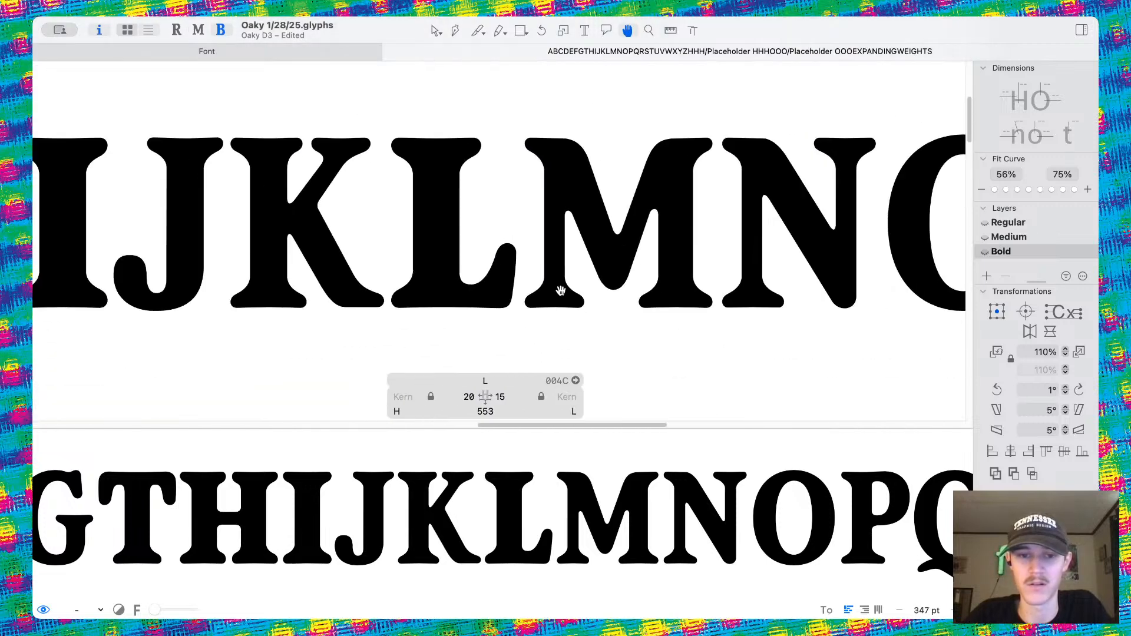
# Save the font file and review the Bold L within the alphabet sample lines.
pyautogui.hscroll(-2, 560, 291)
pyautogui.scroll(4, 560, 292)
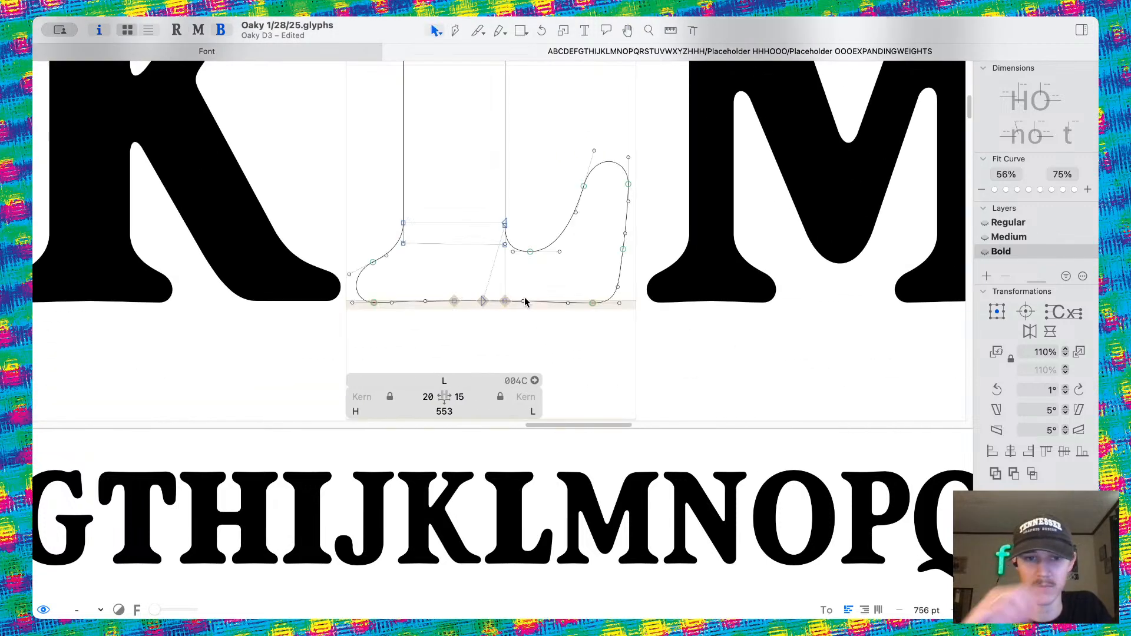
pyautogui.scroll(-5, 524, 297)
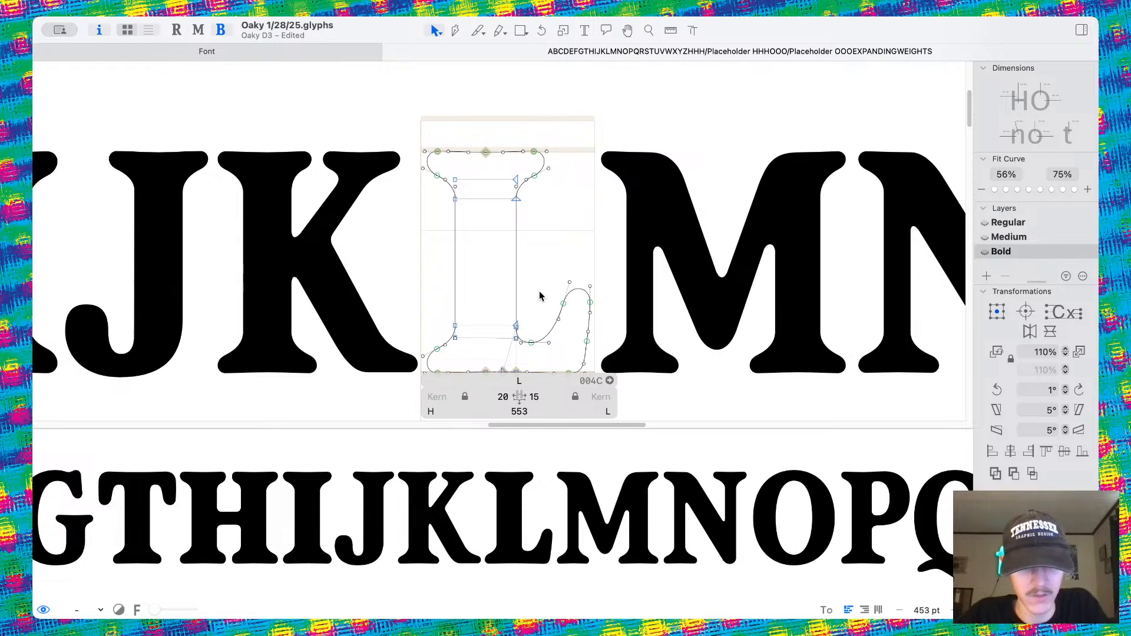
pyautogui.scroll(-10, 617, 246)
pyautogui.hscroll(-8, 617, 246)
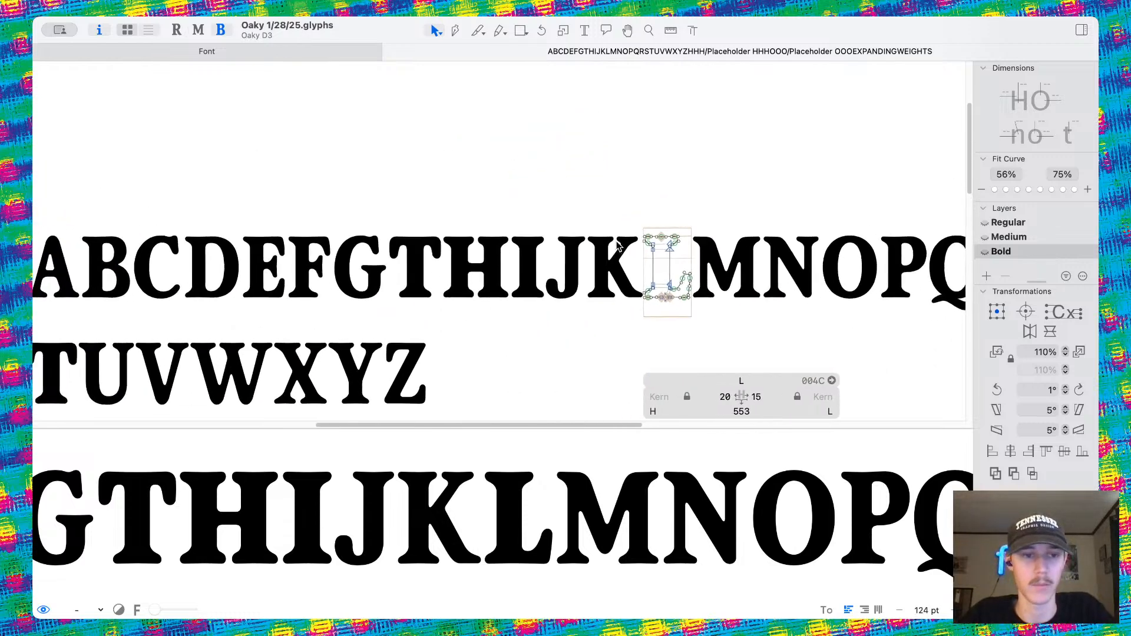
pyautogui.hscroll(7, 457, 237)
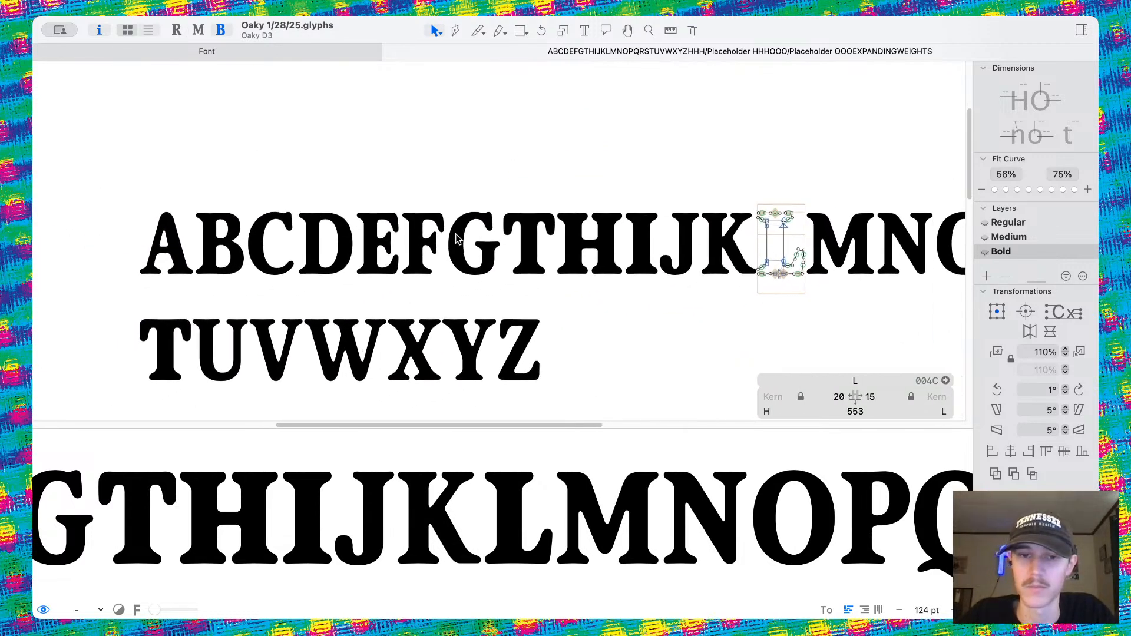
pyautogui.hscroll(2, 457, 237)
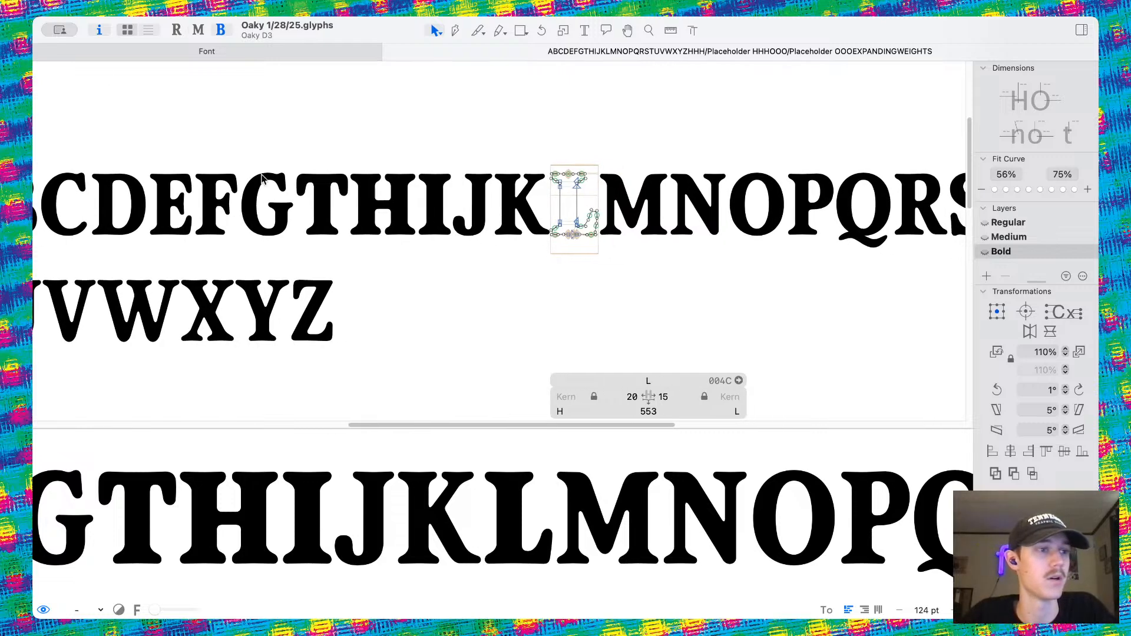
pyautogui.press('super+Tab')
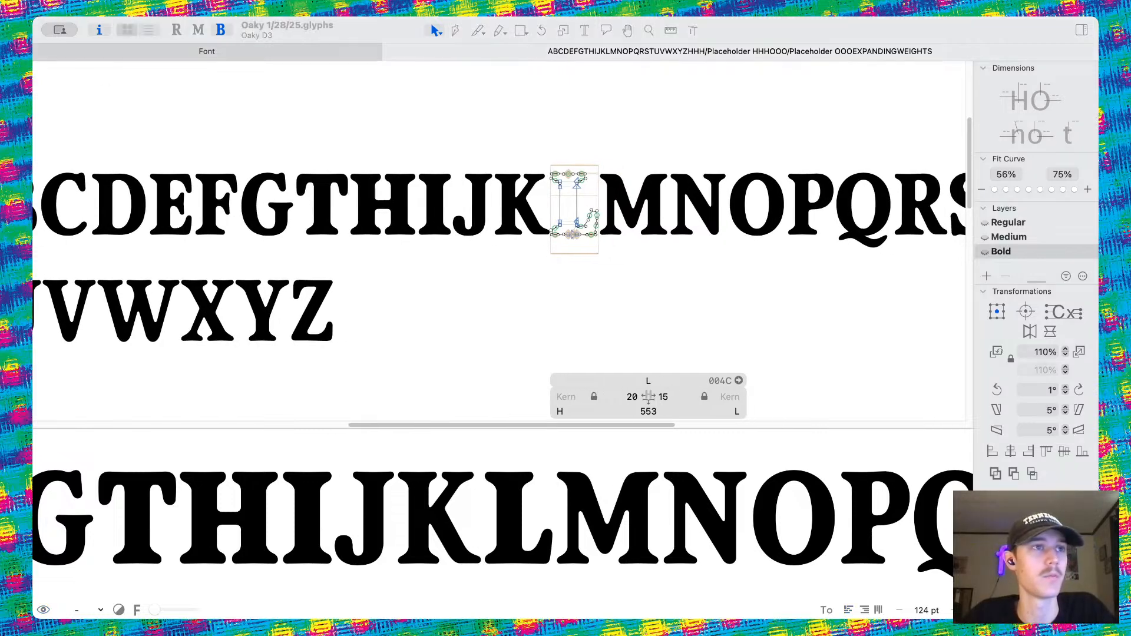
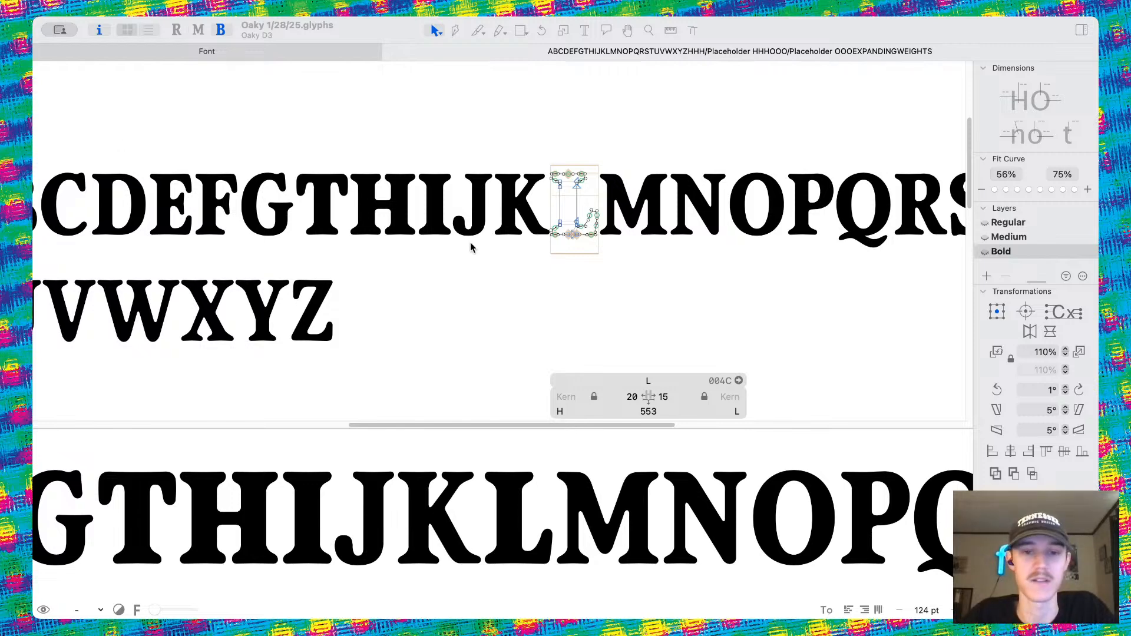
# Examine the Bold alphabet sample lines at several sizes, comparing the rebuilt letters with those still in the older weight.
pyautogui.click(578, 290)
pyautogui.scroll(-3, 480, 199)
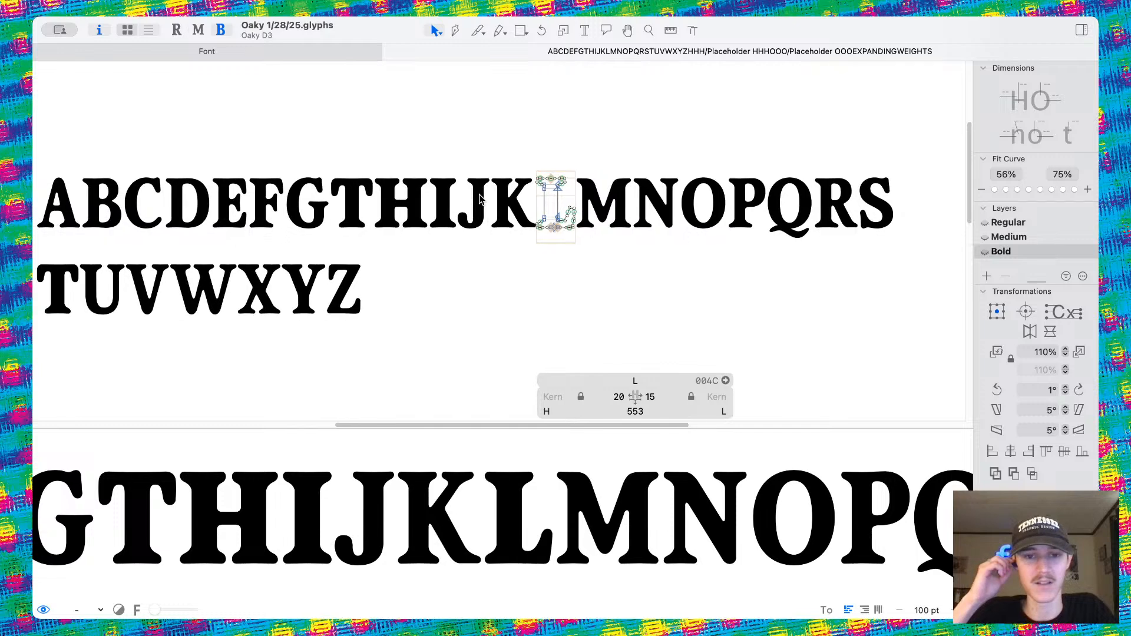
pyautogui.scroll(6, 480, 199)
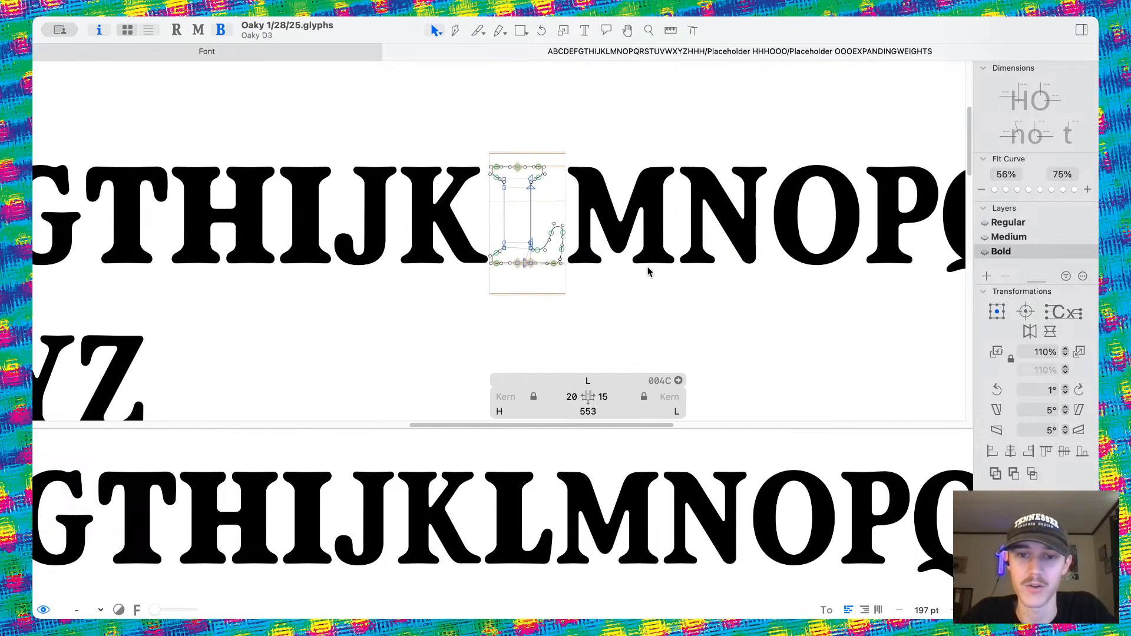
pyautogui.scroll(4, 776, 271)
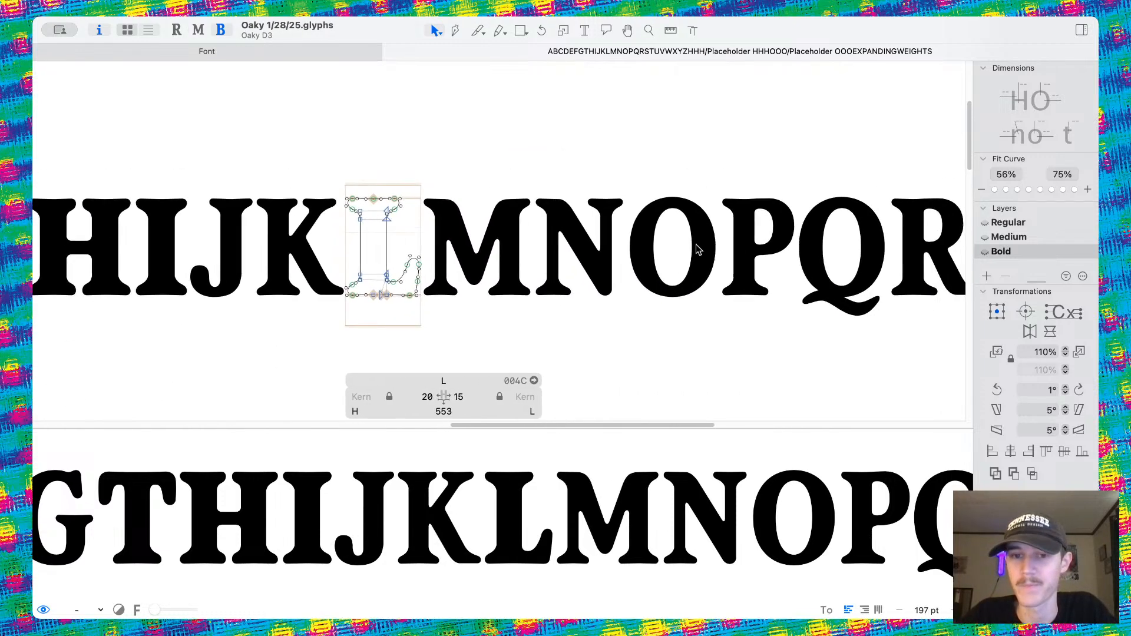
pyautogui.scroll(-6, 647, 249)
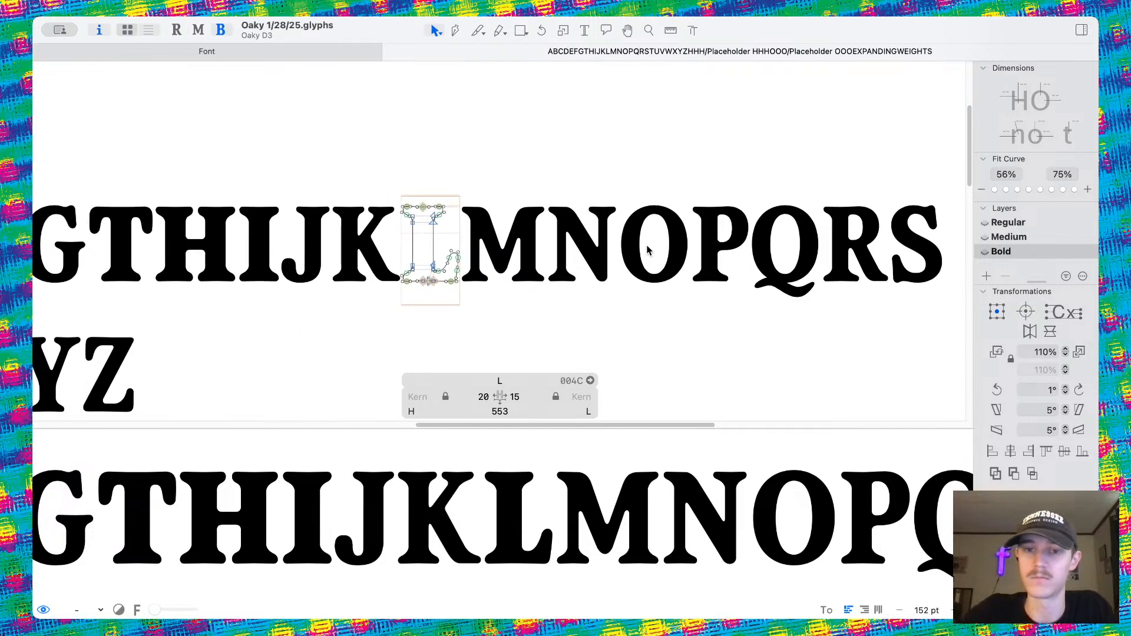
pyautogui.hscroll(-8, 647, 249)
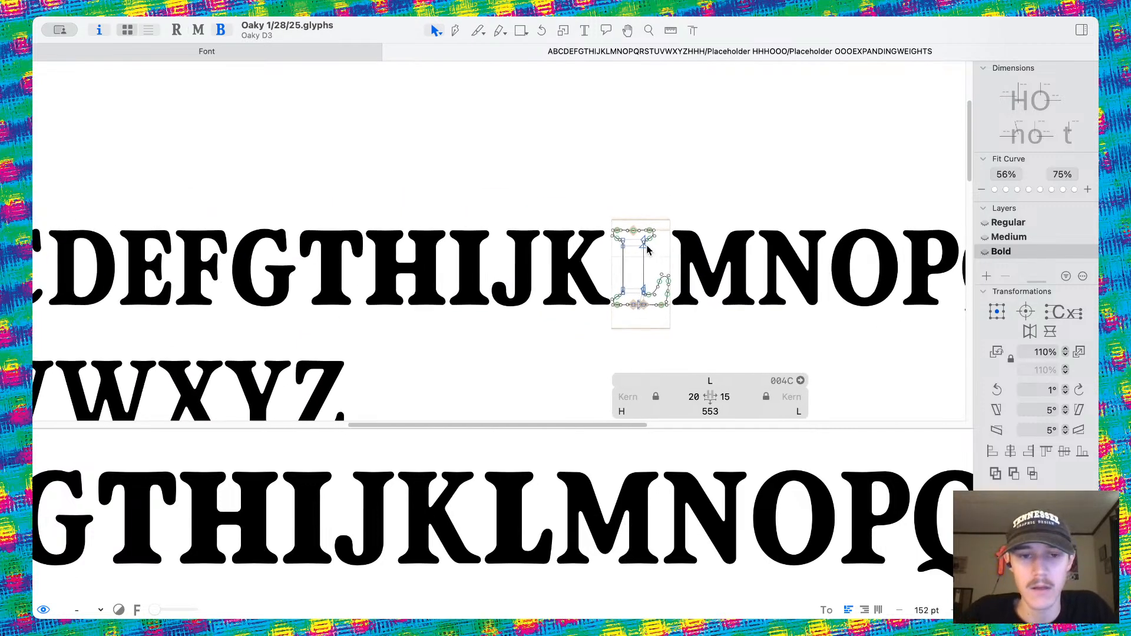
pyautogui.scroll(-4, 561, 273)
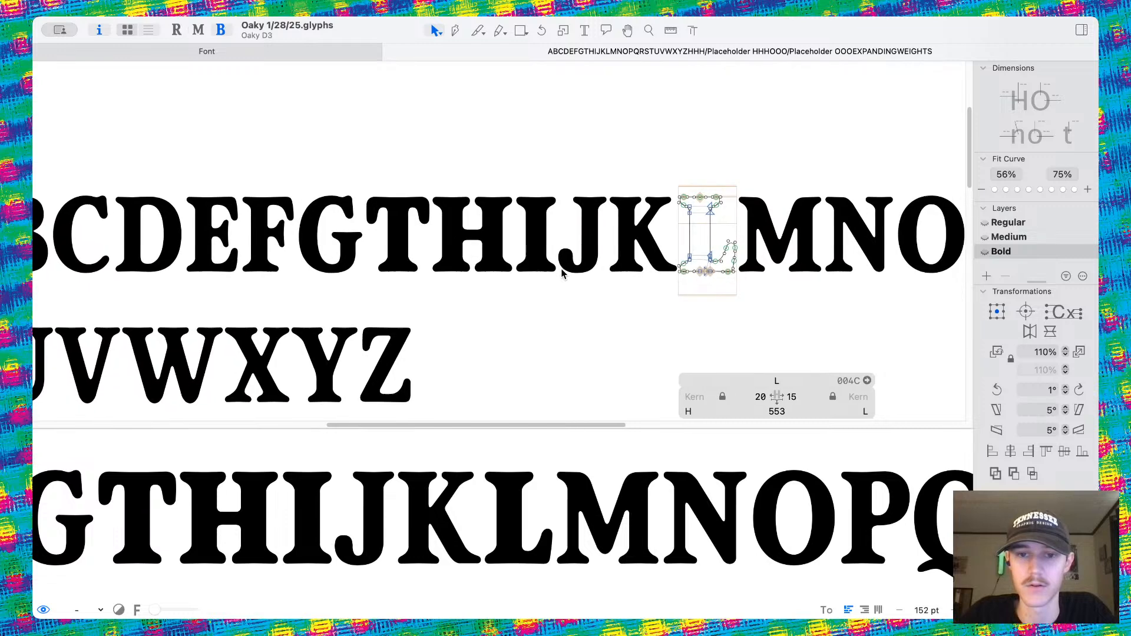
pyautogui.scroll(-2, 561, 272)
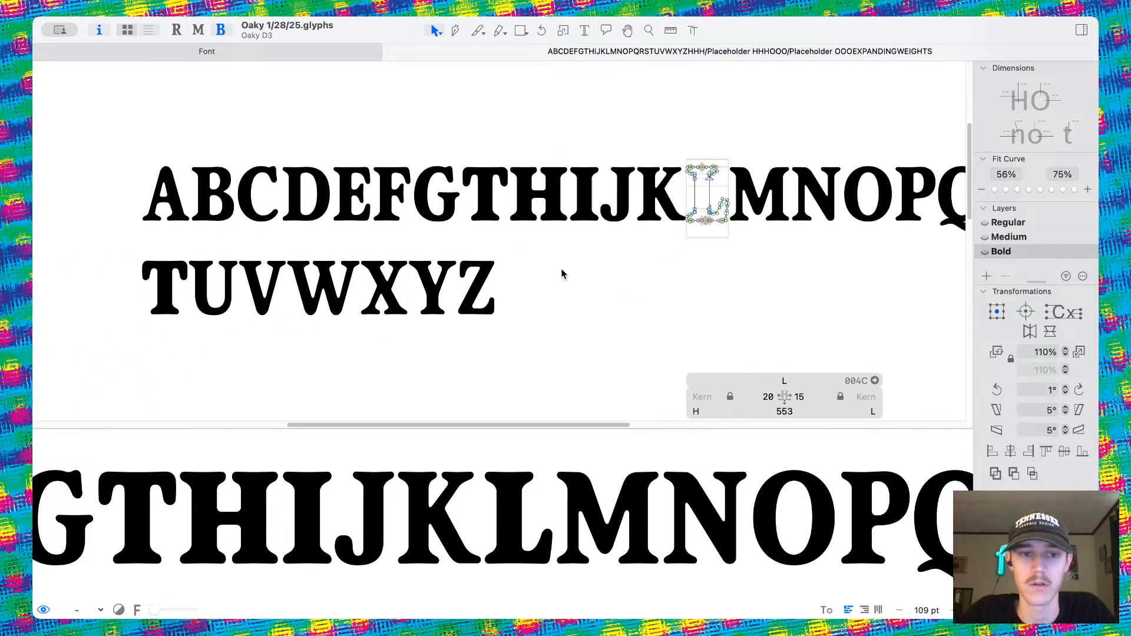
pyautogui.hscroll(-2, 561, 272)
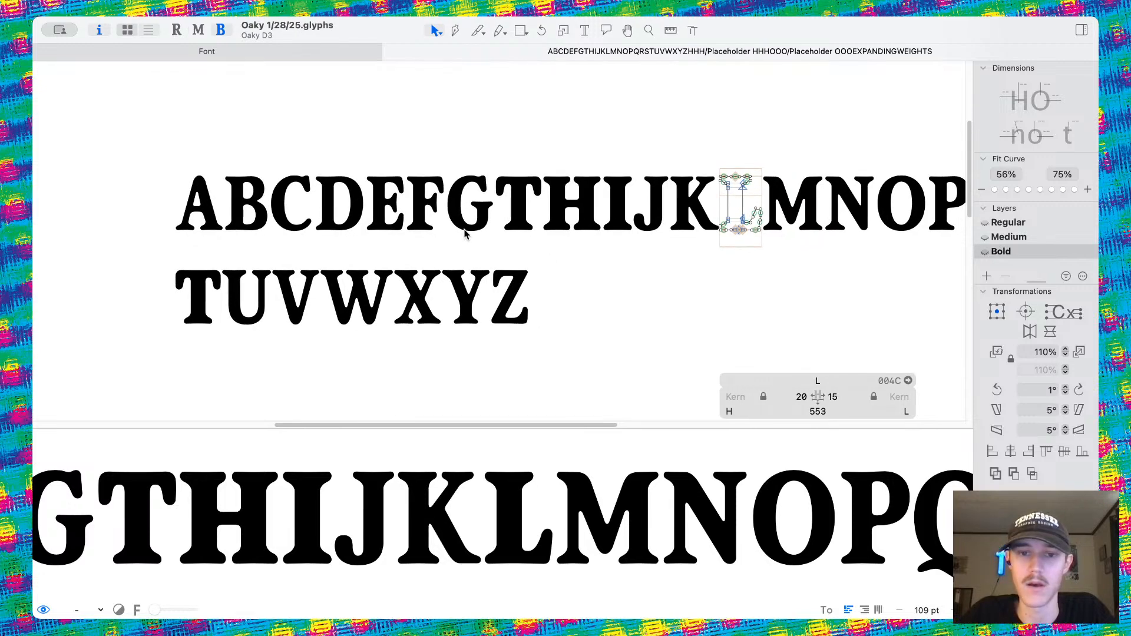
pyautogui.hscroll(10, 465, 234)
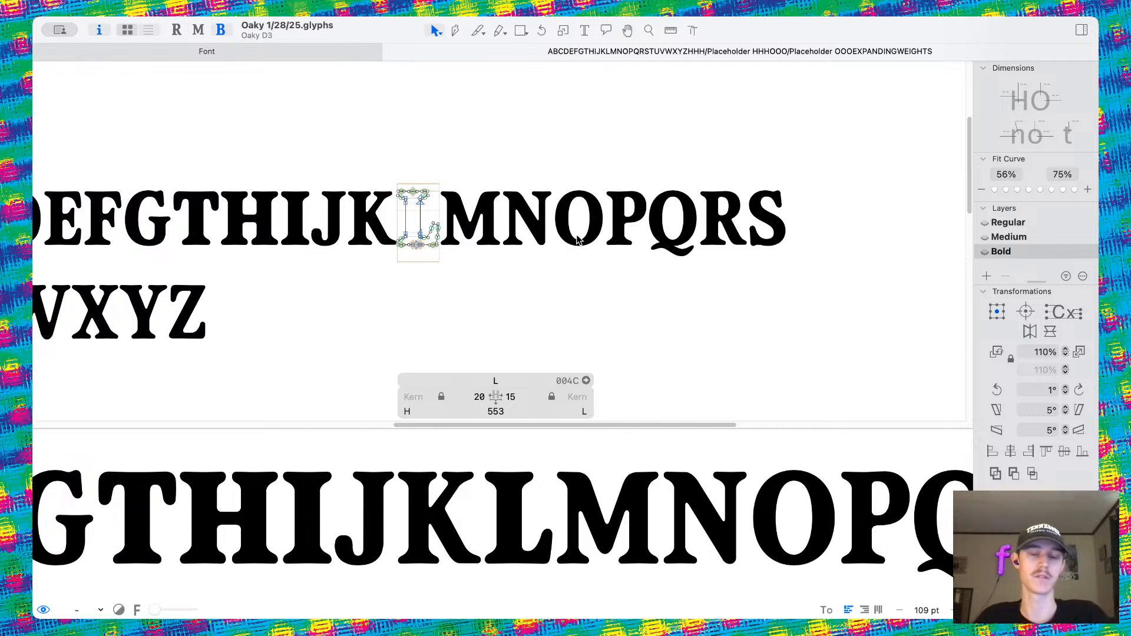
pyautogui.hscroll(-10, 577, 238)
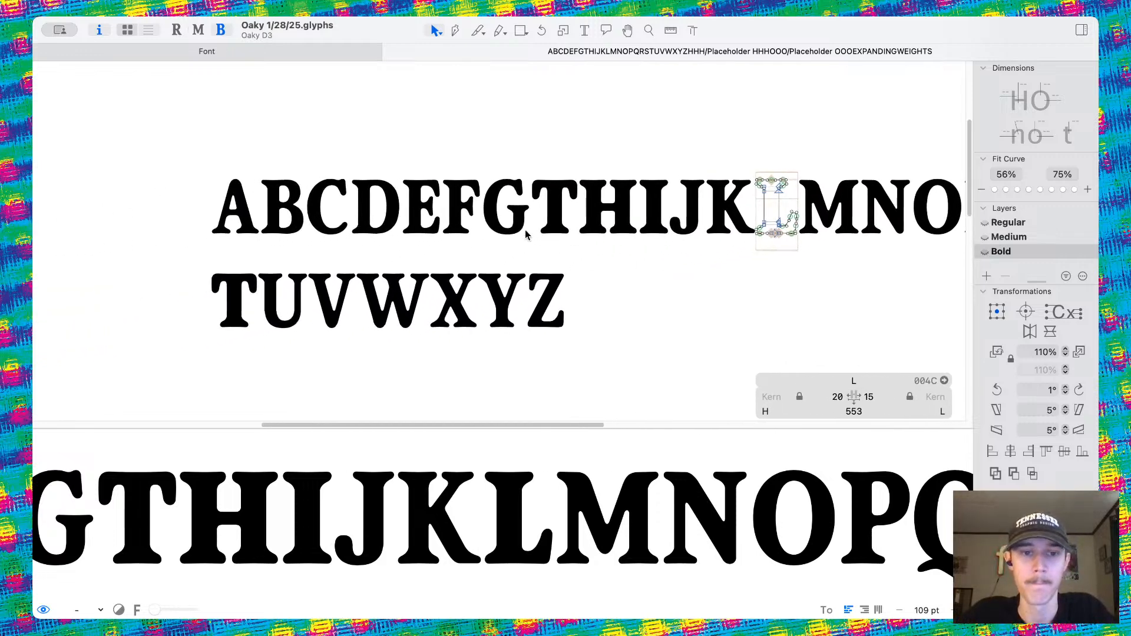
# Copy the complete outline of the rebuilt Bold I and paste it into the Bold E.
pyautogui.scroll(5, 415, 210)
pyautogui.doubleClick(425, 200)
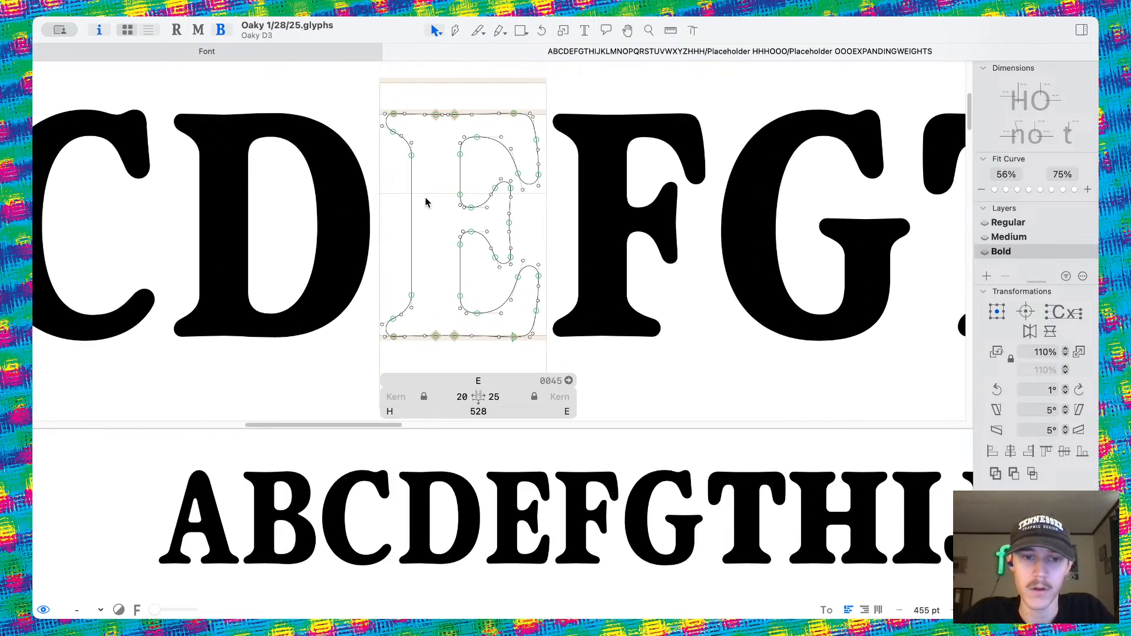
pyautogui.scroll(-5, 427, 203)
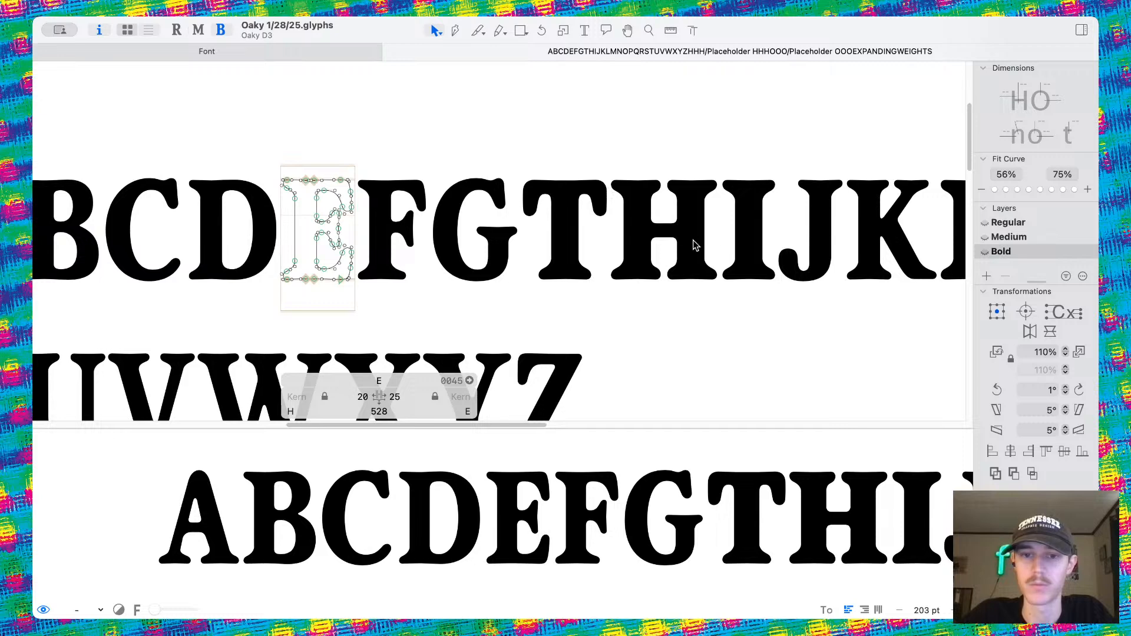
pyautogui.scroll(3, 726, 246)
pyautogui.doubleClick(726, 246)
pyautogui.moveTo(658, 134); pyautogui.dragTo(848, 362)
pyautogui.hscroll(-10, 303, 189)
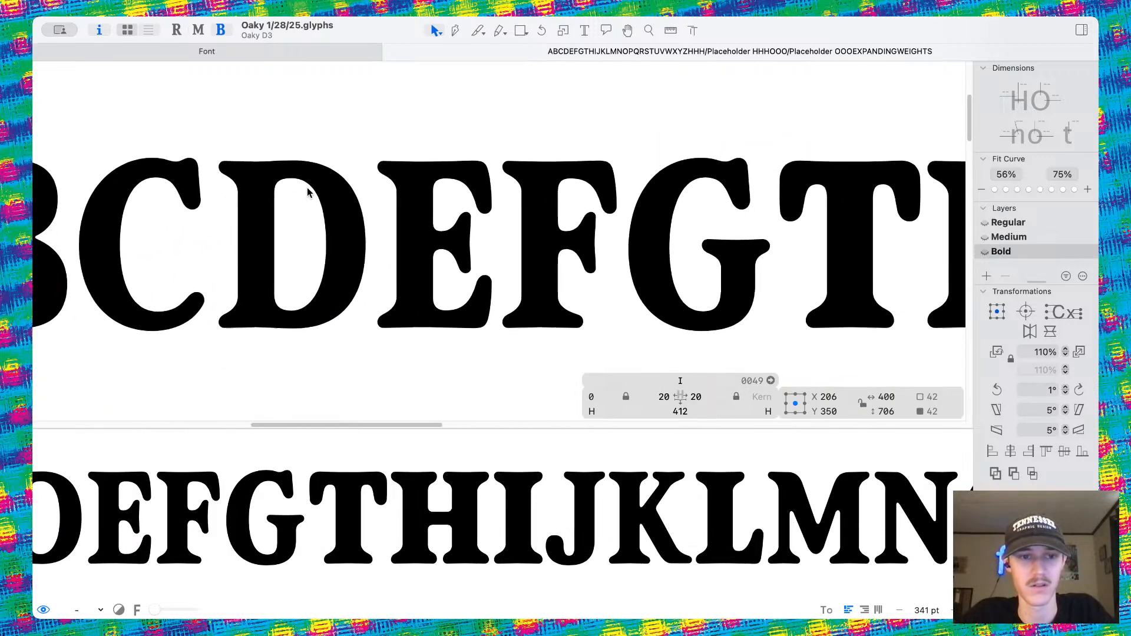
pyautogui.doubleClick(452, 188)
pyautogui.press('super+v')
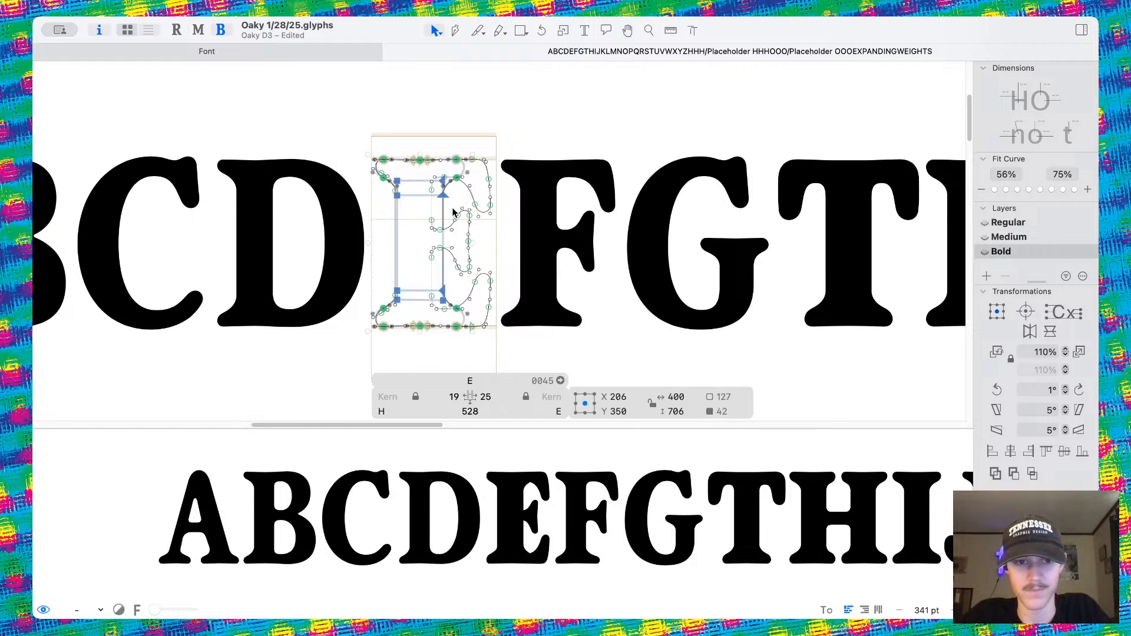
# Move the original E outline out to the right, clear of the pasted I stem.
pyautogui.scroll(3, 452, 209)
pyautogui.doubleClick(454, 242)
pyautogui.scroll(-2, 451, 242)
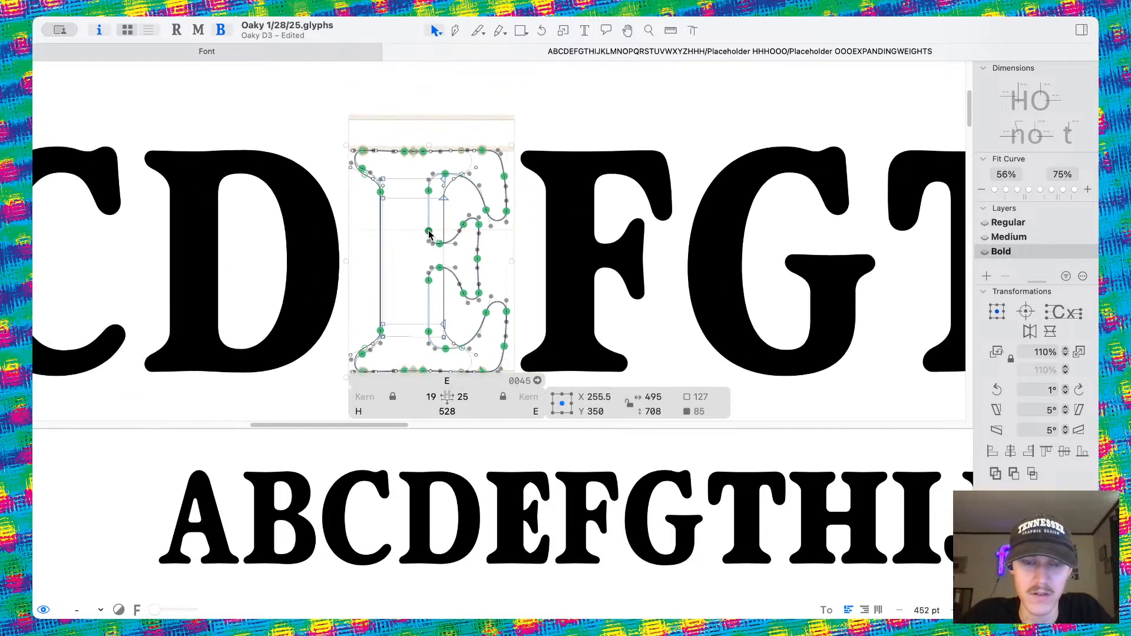
pyautogui.moveTo(429, 234); pyautogui.dragTo(575, 237)
pyautogui.click(496, 219)
# Try to delete the upper right serif's nodes from the pasted stem in the Bold E.
pyautogui.scroll(5, 457, 145)
pyautogui.scroll(1, 458, 145)
pyautogui.moveTo(445, 96); pyautogui.dragTo(496, 200)
pyautogui.press('Delete')
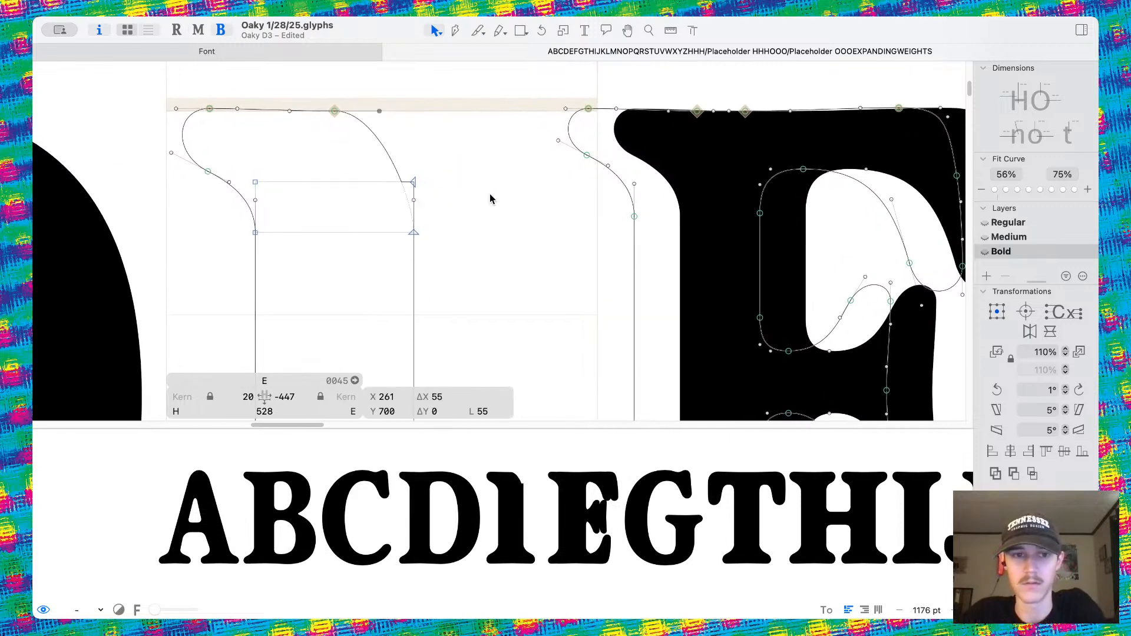
pyautogui.press('super+z')
# Delete the upper right serif's side node and outer curve handles so a straight line runs from its corner to the stem.
pyautogui.click(461, 122)
pyautogui.moveTo(428, 141); pyautogui.dragTo(495, 209)
pyautogui.press('Delete')
pyautogui.scroll(1, 556, 234)
pyautogui.scroll(3, 548, 249)
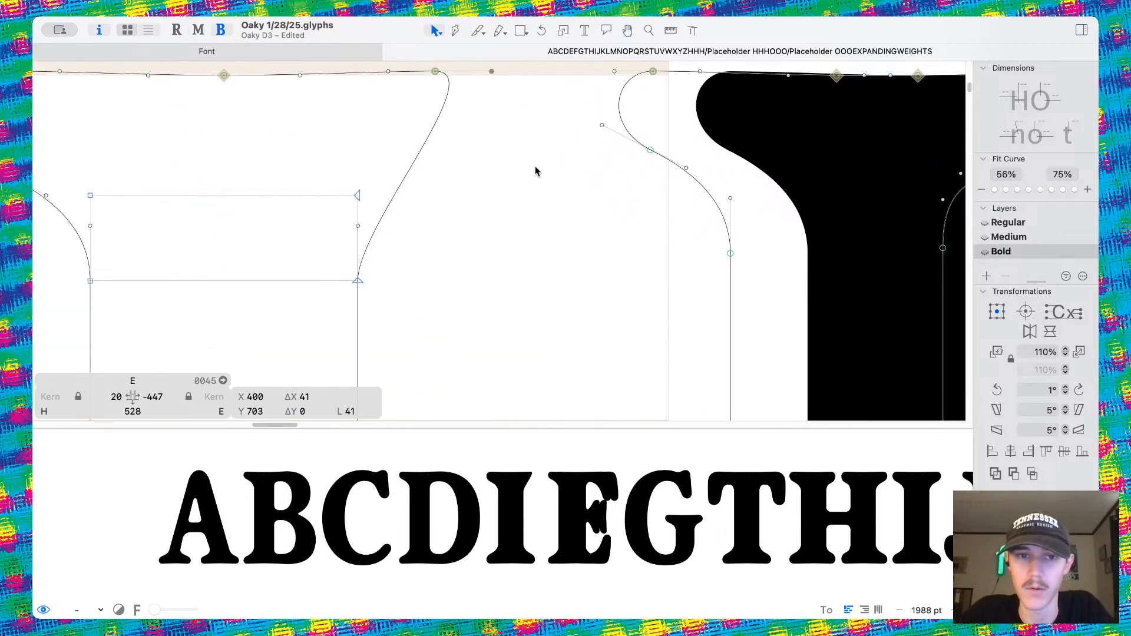
pyautogui.scroll(2, 529, 118)
pyautogui.hscroll(-2, 530, 119)
pyautogui.press('Delete')
# Remove the remaining curve handle beside the upper corner node and align that node with the stem's right edge.
pyautogui.scroll(1, 475, 127)
pyautogui.moveTo(384, 121); pyautogui.dragTo(437, 141)
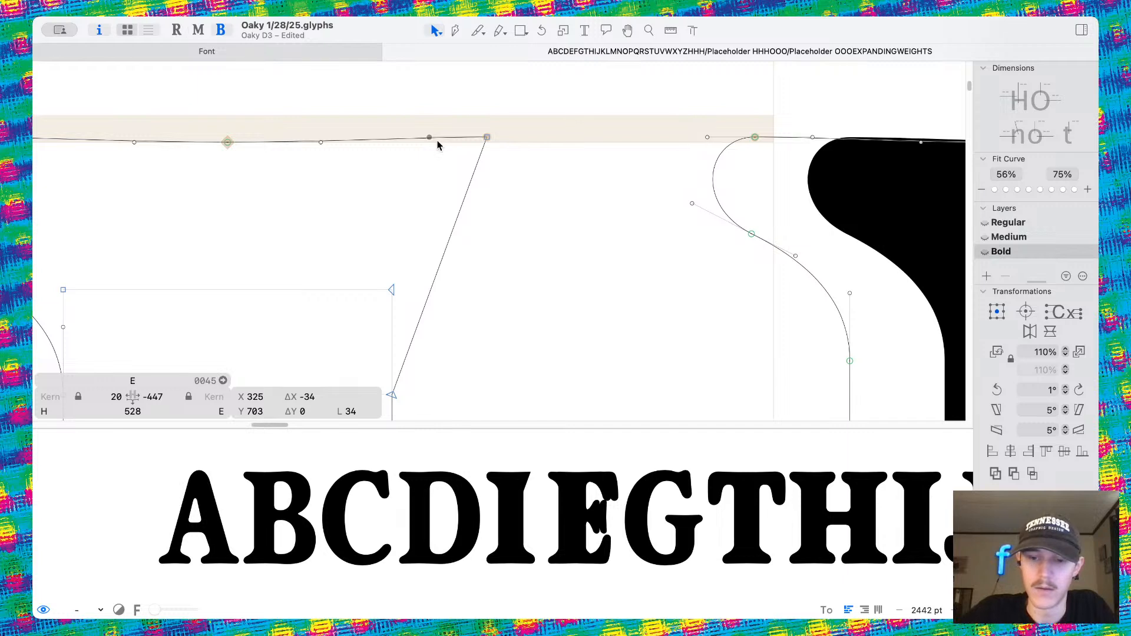
pyautogui.press('Delete')
pyautogui.scroll(1, 438, 141)
pyautogui.scroll(1, 438, 146)
pyautogui.moveTo(515, 140); pyautogui.dragTo(371, 144)
pyautogui.scroll(-6, 434, 237)
pyautogui.press('space')
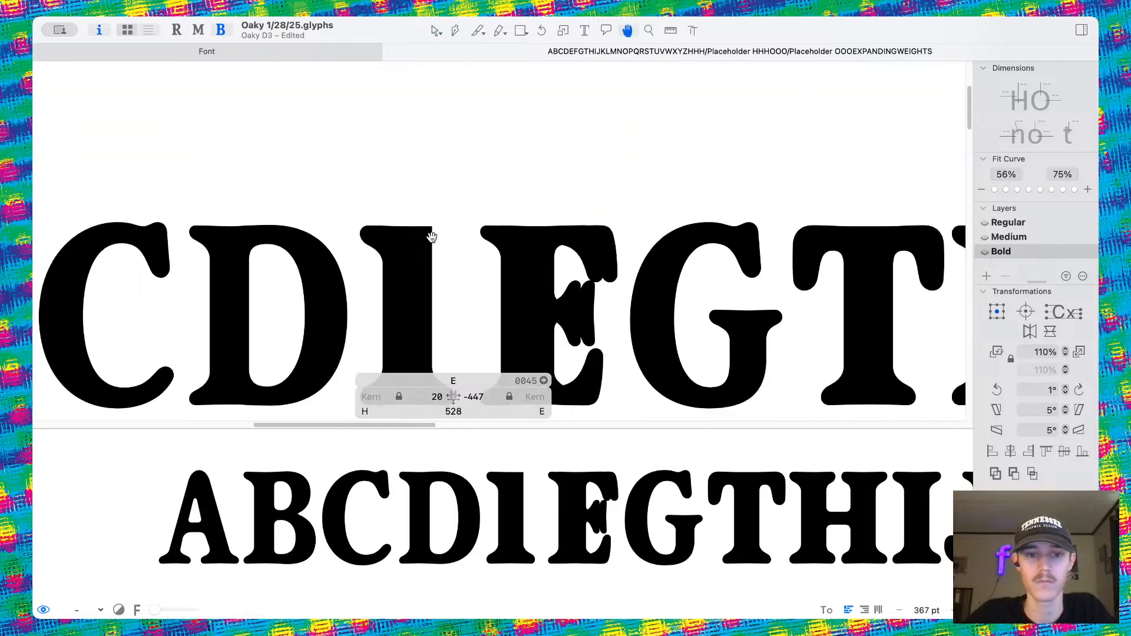
# Delete the side node and curve handles of the pasted stem's lower right serif.
pyautogui.scroll(3, 434, 237)
pyautogui.scroll(3, 440, 232)
pyautogui.moveTo(470, 213); pyautogui.dragTo(652, 320)
pyautogui.press('super+z')
pyautogui.moveTo(710, 347); pyautogui.dragTo(488, 228)
pyautogui.press('Delete')
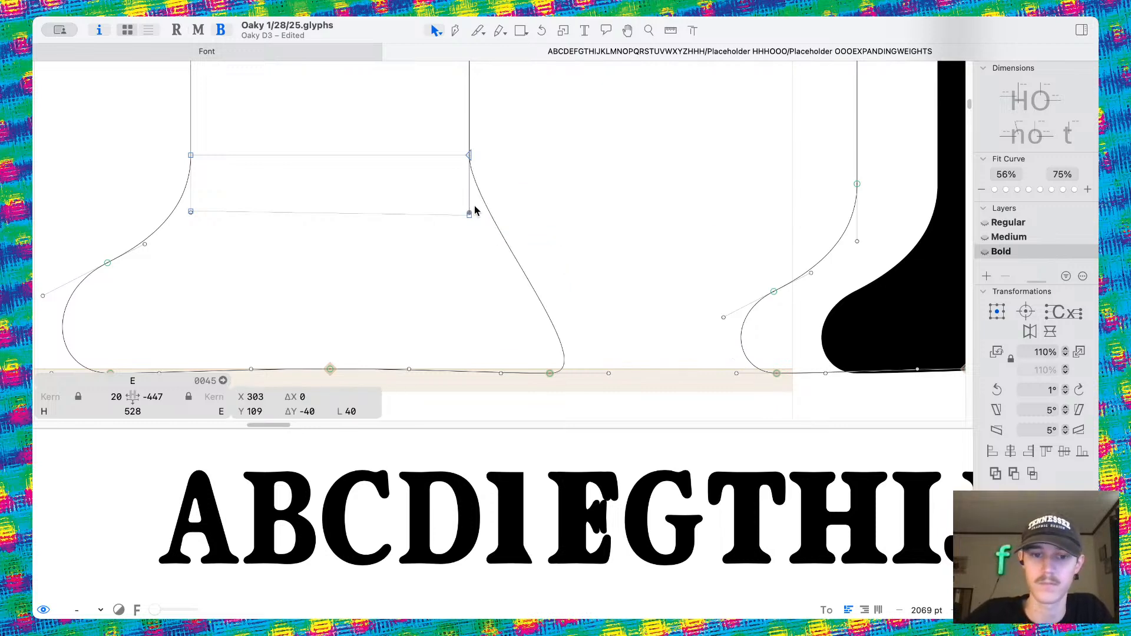
pyautogui.moveTo(488, 364); pyautogui.dragTo(513, 382)
pyautogui.press('Delete')
pyautogui.moveTo(576, 352); pyautogui.dragTo(620, 380)
pyautogui.press('Delete')
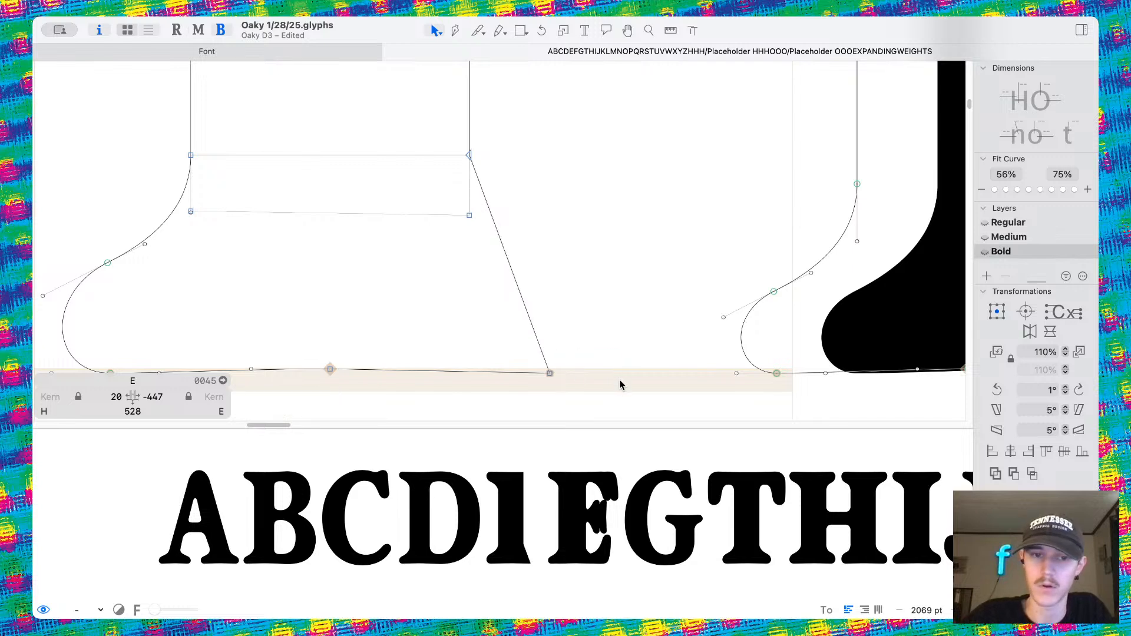
# Align the bottom corner node with the right edge of the Bold E's new stem.
pyautogui.moveTo(547, 373); pyautogui.dragTo(470, 373)
pyautogui.press('space')
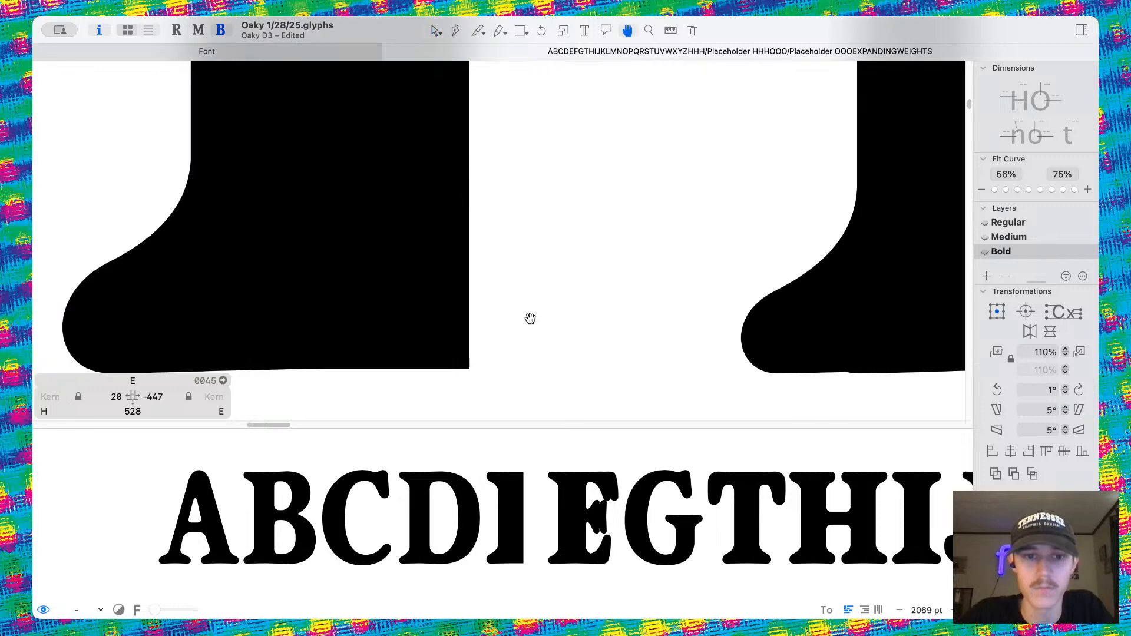
pyautogui.scroll(-5, 530, 319)
pyautogui.scroll(5, 530, 319)
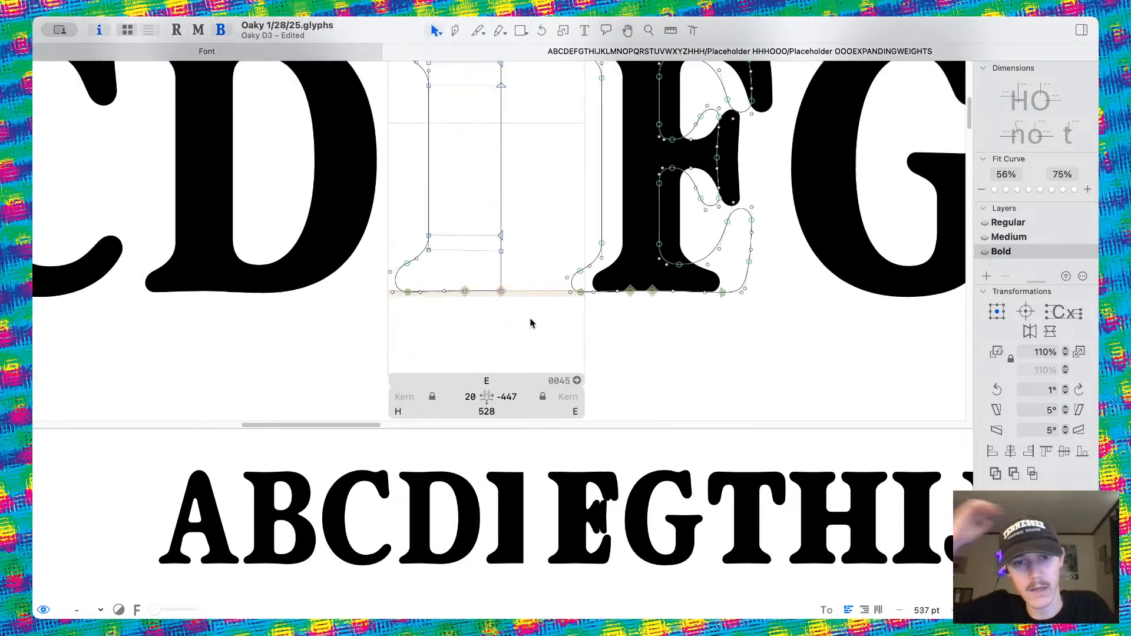
# Move the original E outline back toward the new stem, leaving its arms clear of the stem.
pyautogui.hscroll(2, 530, 320)
pyautogui.scroll(1, 531, 319)
pyautogui.doubleClick(604, 283)
pyautogui.moveTo(609, 284); pyautogui.dragTo(522, 278)
pyautogui.click(533, 101)
# Try to cut the original E outline vertically along its inner stem edge with the Knife tool.
pyautogui.click(478, 33)
pyautogui.scroll(-2, 513, 82)
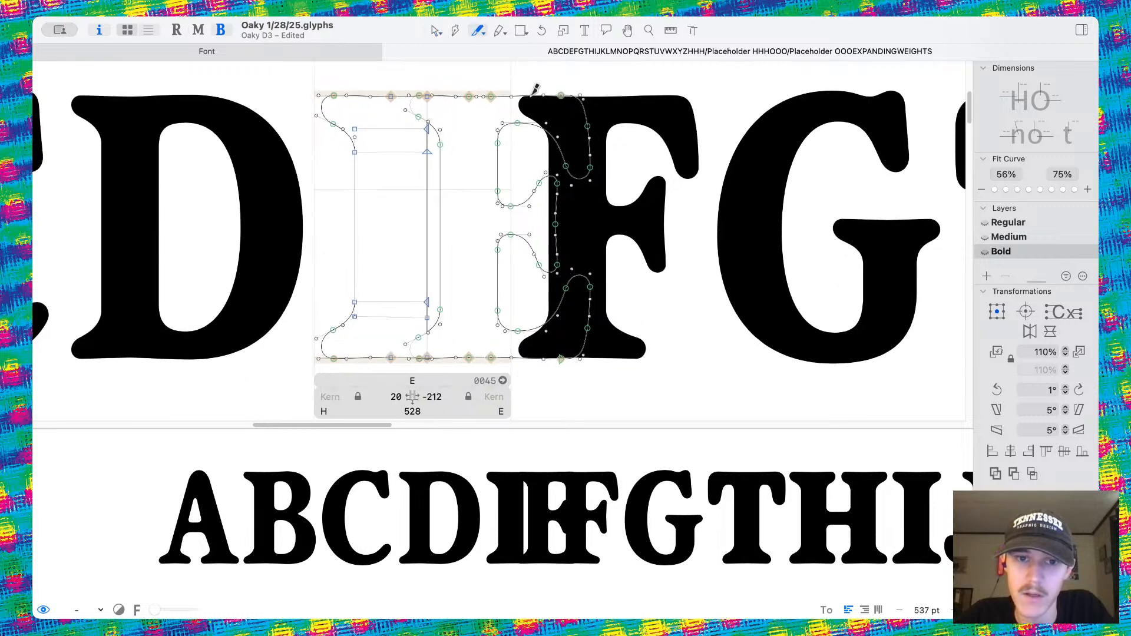
pyautogui.moveTo(510, 87); pyautogui.dragTo(505, 363)
pyautogui.press('super+z')
pyautogui.press('v')
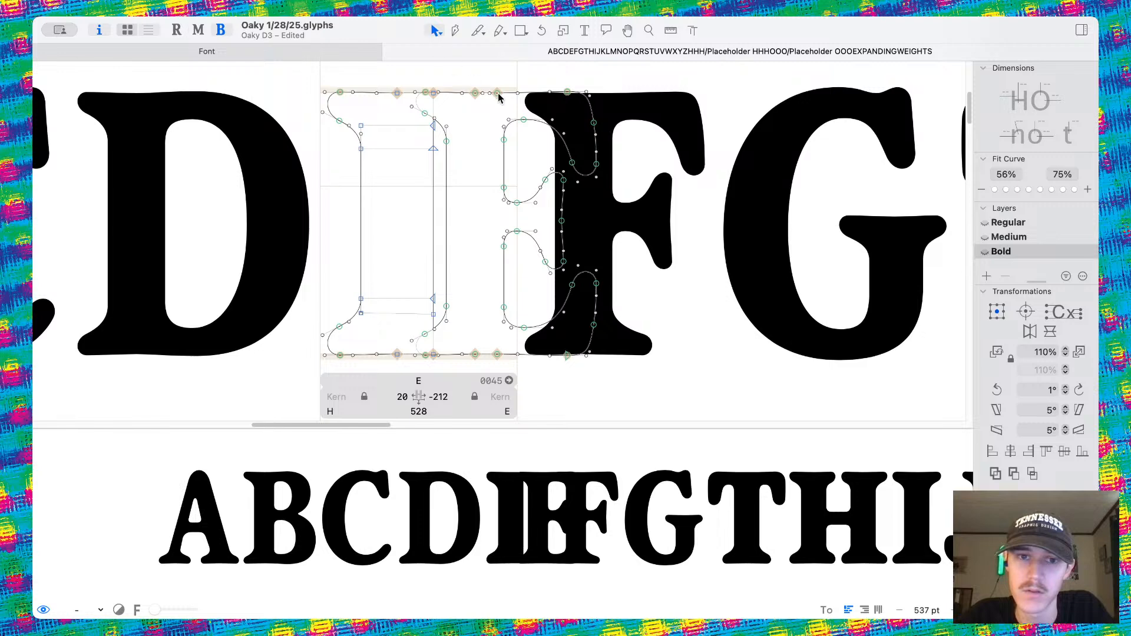
pyautogui.click(480, 31)
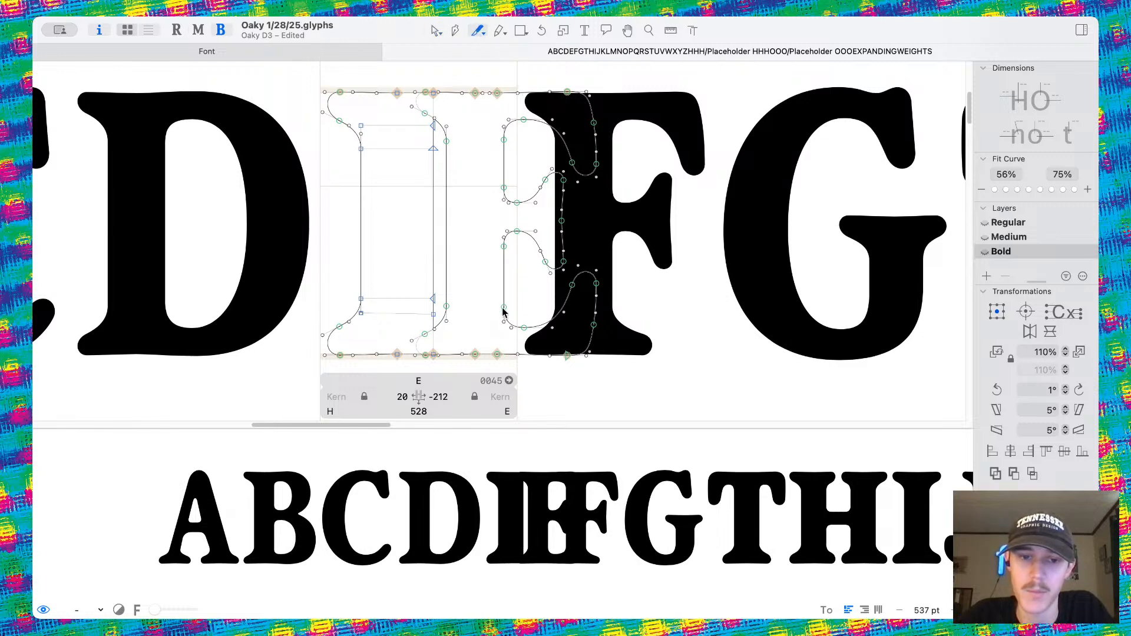
pyautogui.moveTo(503, 306); pyautogui.dragTo(507, 376)
pyautogui.press('super+z')
# Cut the original E's arms from its old stem with vertical Knife cuts along the counters' inner edge.
pyautogui.scroll(10, 509, 348)
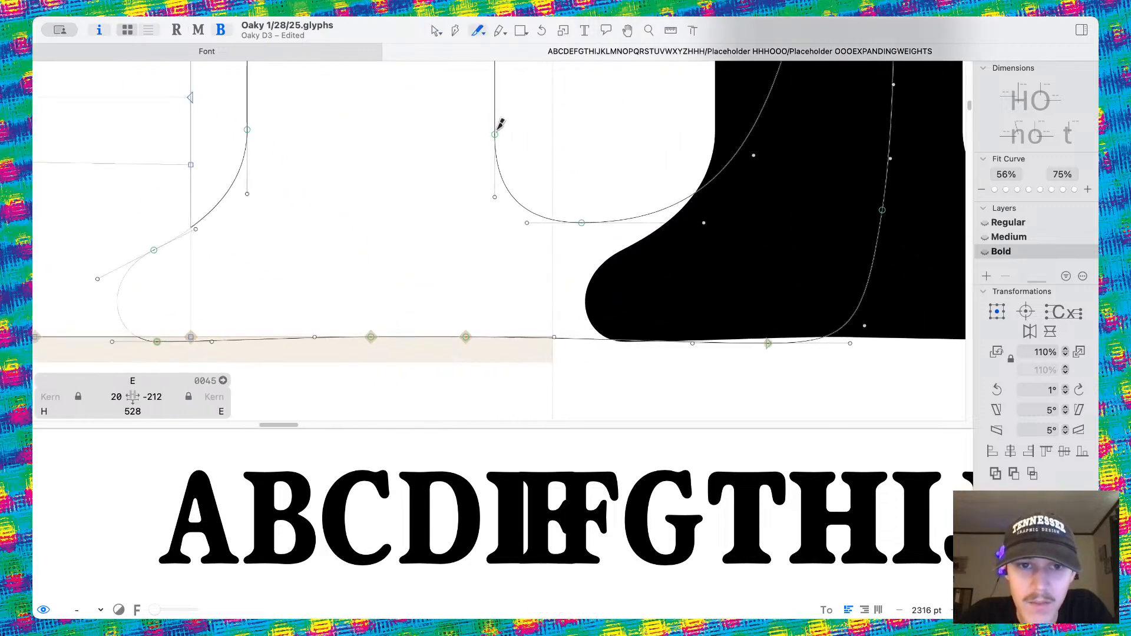
pyautogui.scroll(5, 530, 195)
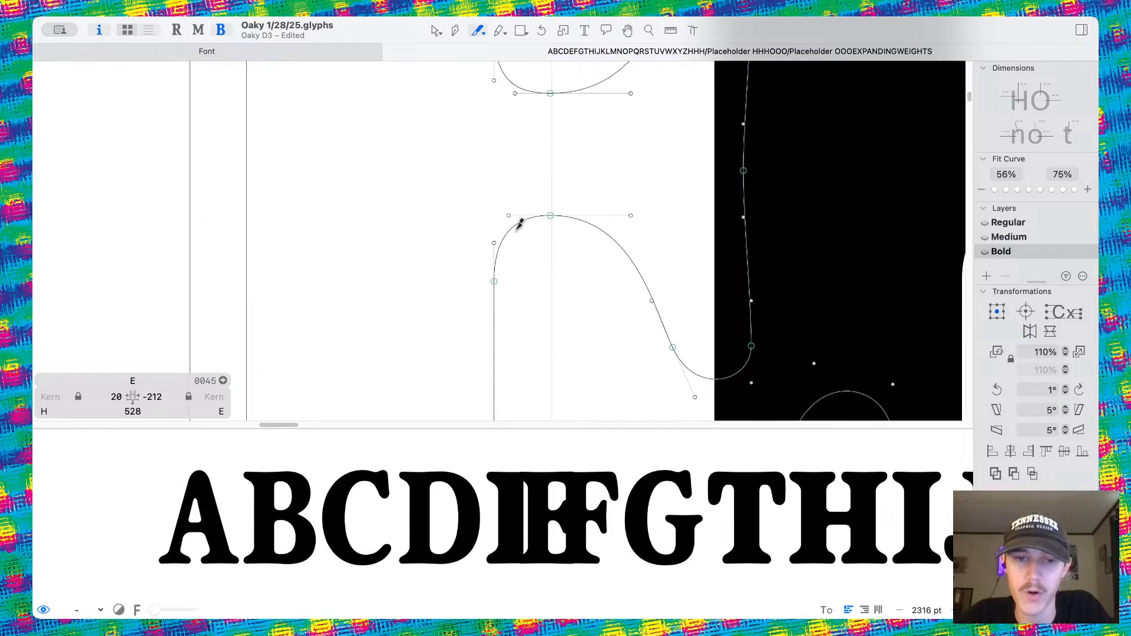
pyautogui.moveTo(498, 264); pyautogui.dragTo(502, 53)
pyautogui.scroll(5, 517, 121)
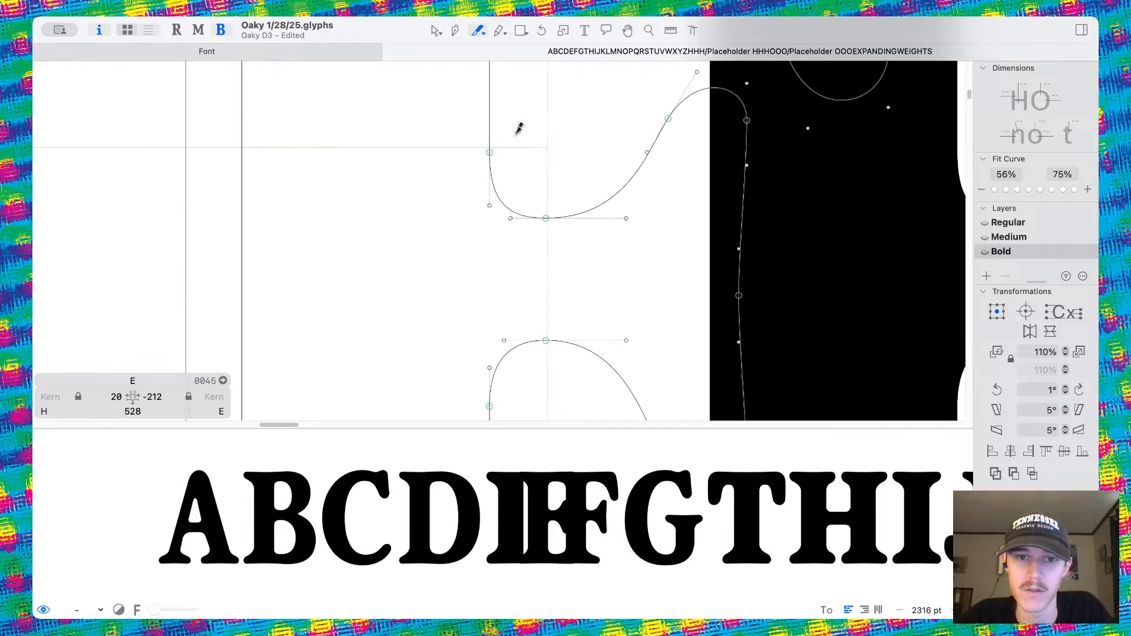
pyautogui.moveTo(500, 132); pyautogui.dragTo(510, 383)
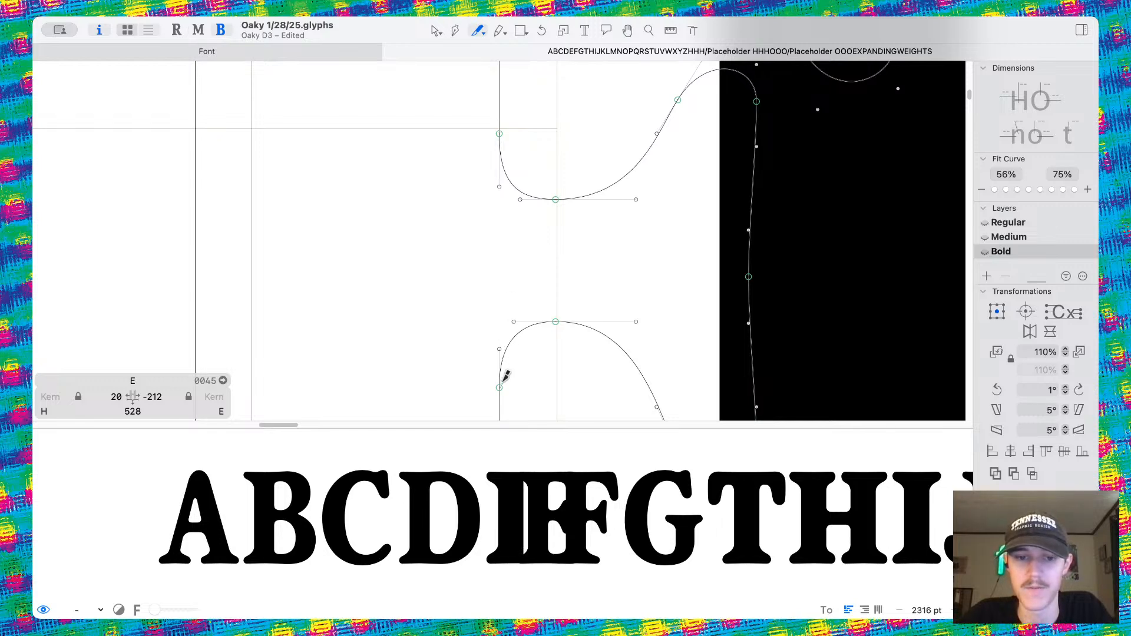
pyautogui.scroll(5, 517, 139)
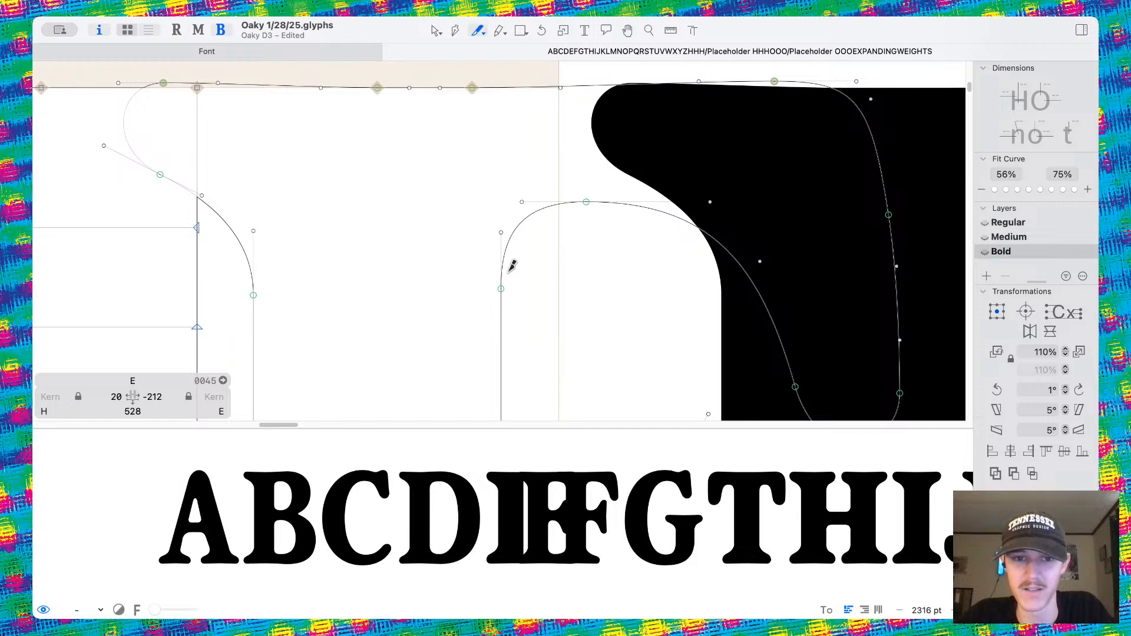
pyautogui.moveTo(508, 284); pyautogui.dragTo(504, 56)
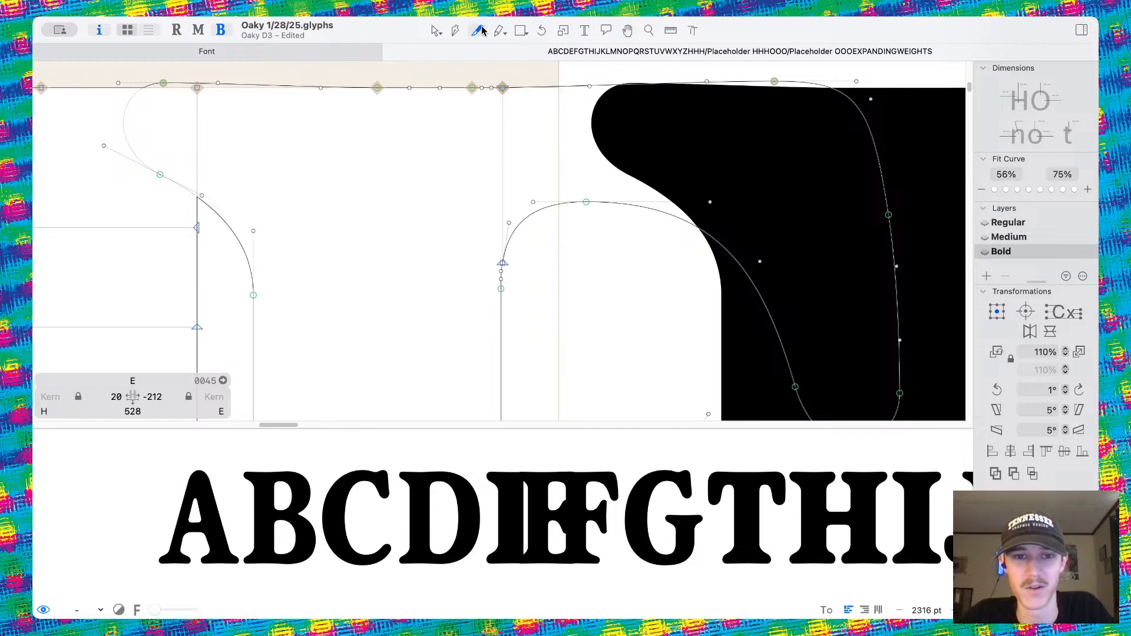
# Remove the cut-off old stem and move the E's three arms against the new stem's right edge.
pyautogui.click(435, 30)
pyautogui.scroll(-10, 419, 96)
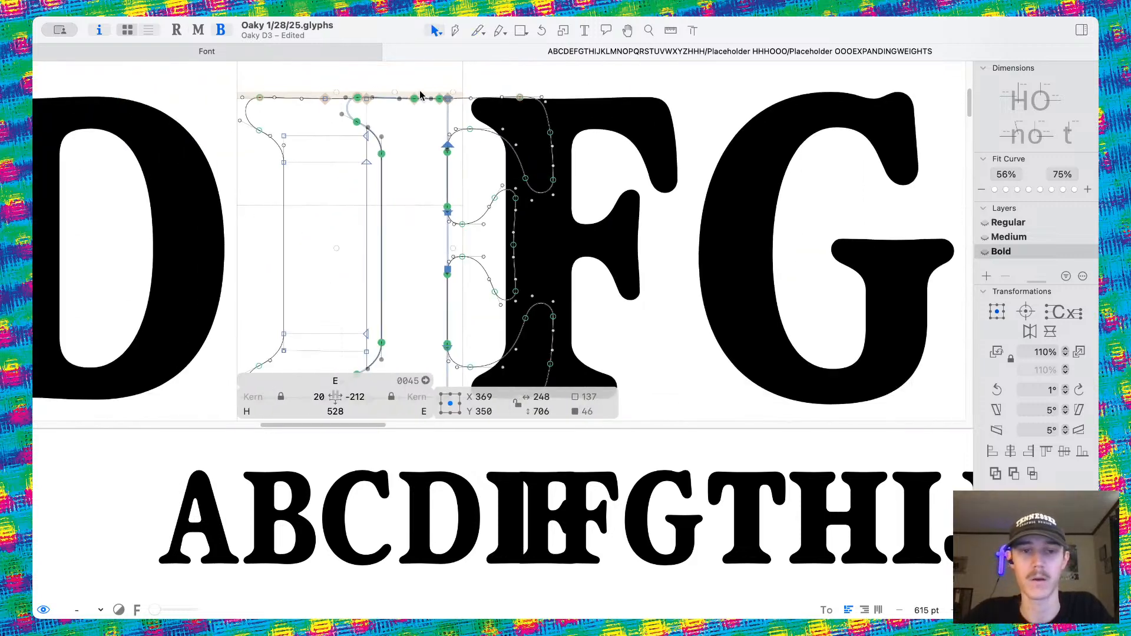
pyautogui.scroll(-3, 419, 93)
pyautogui.moveTo(436, 67); pyautogui.dragTo(599, 359)
pyautogui.scroll(4, 512, 304)
pyautogui.moveTo(454, 271); pyautogui.dragTo(361, 270)
pyautogui.click(402, 234)
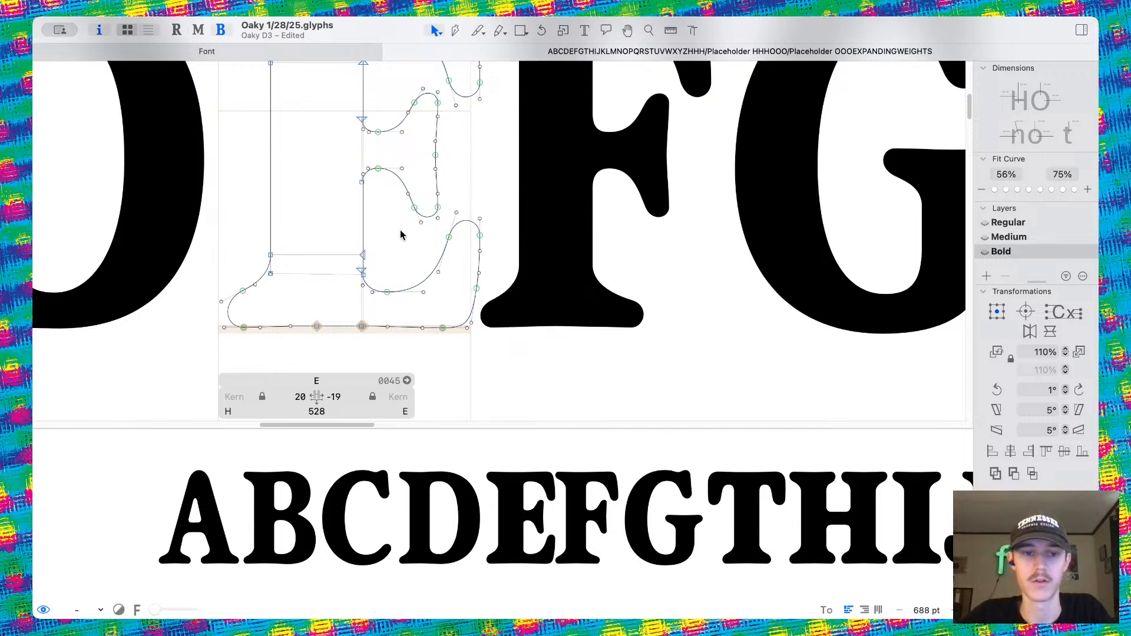
pyautogui.press('space')
pyautogui.scroll(-10, 400, 230)
pyautogui.scroll(-5, 400, 230)
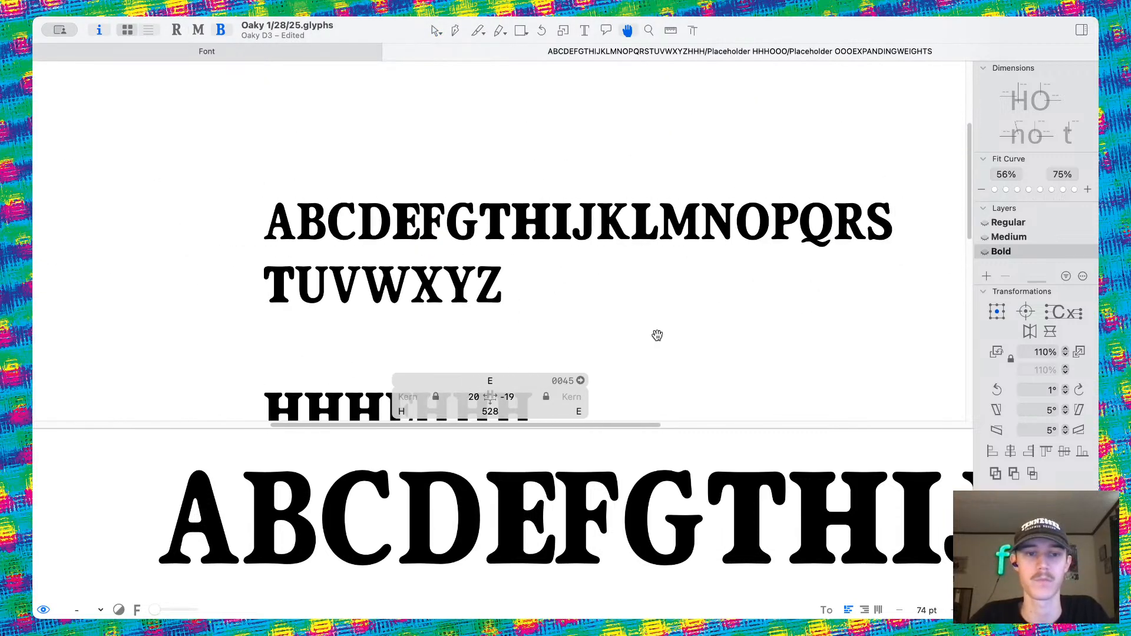
# Examine the Bold E's arms, stem and weight beside the neighbouring capitals at several zoom levels.
pyautogui.scroll(5, 470, 198)
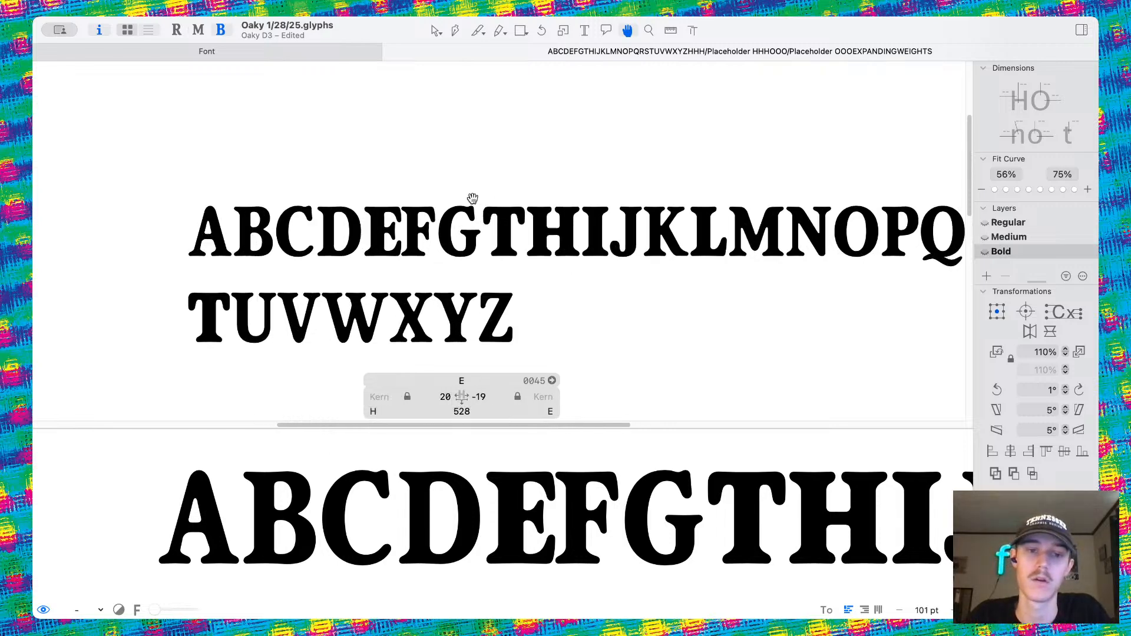
pyautogui.scroll(-2, 469, 205)
pyautogui.hscroll(-5, 469, 205)
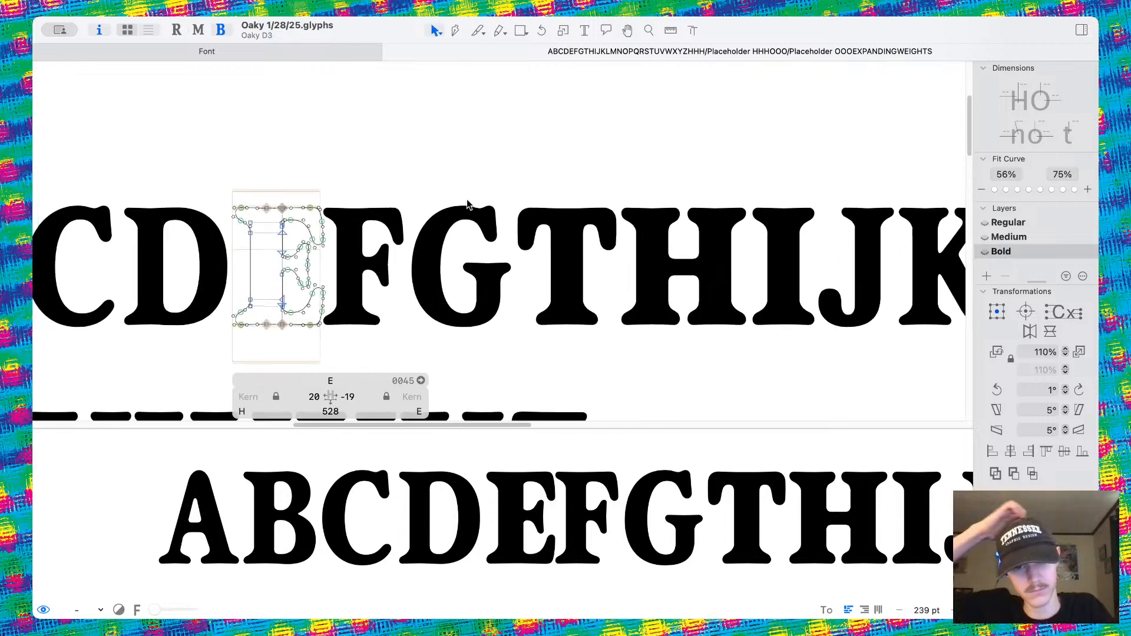
pyautogui.scroll(6, 470, 205)
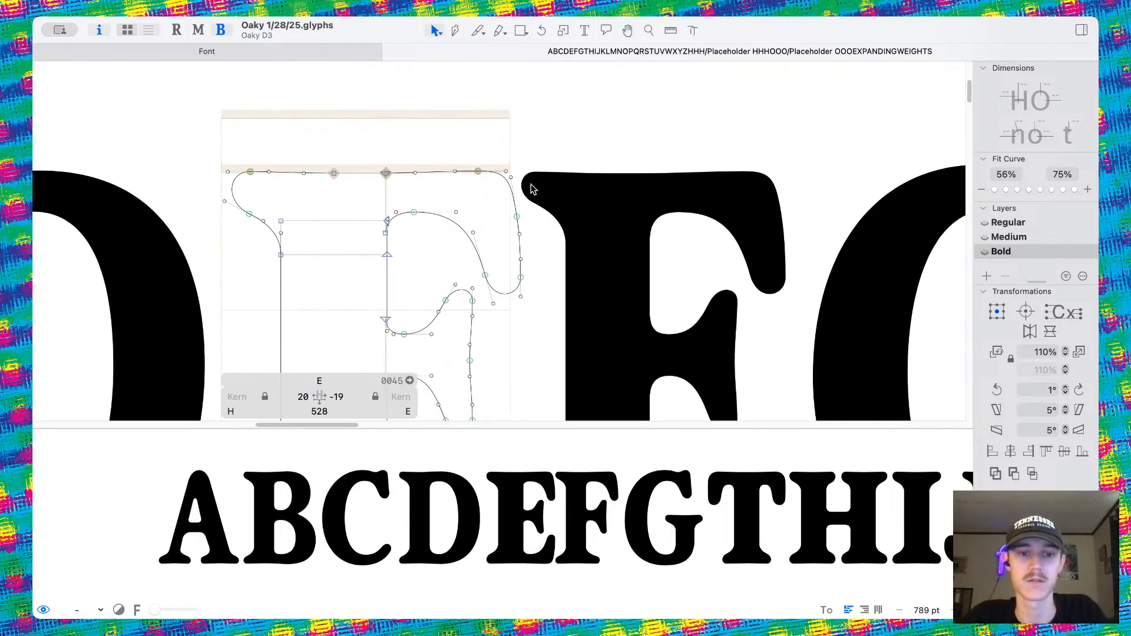
pyautogui.scroll(-4, 530, 189)
pyautogui.hscroll(2, 530, 188)
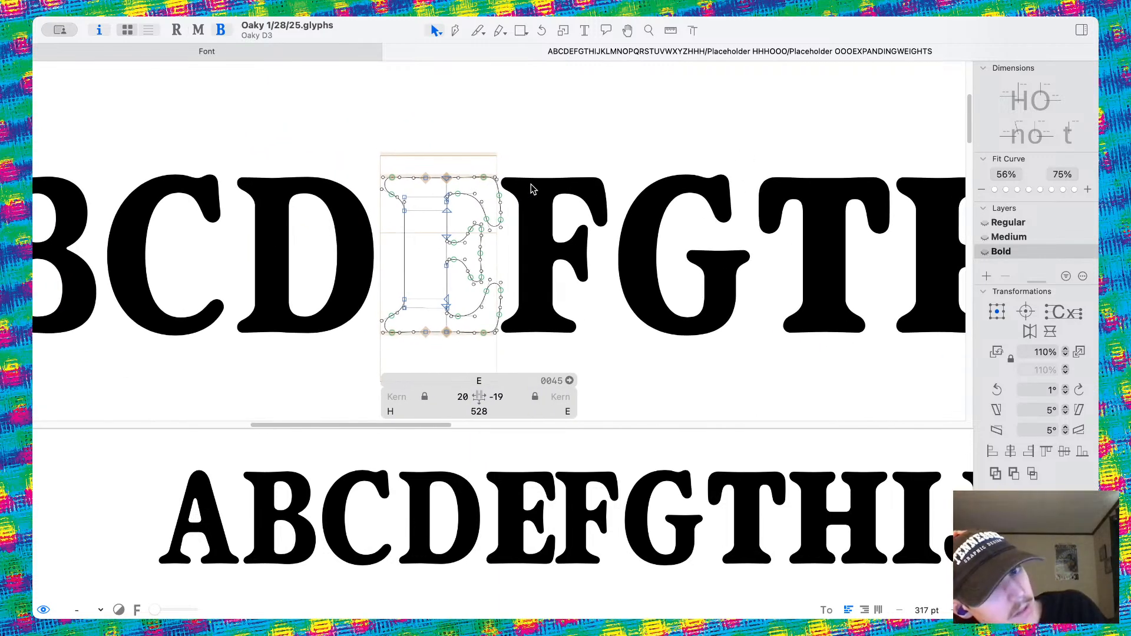
pyautogui.scroll(2, 530, 189)
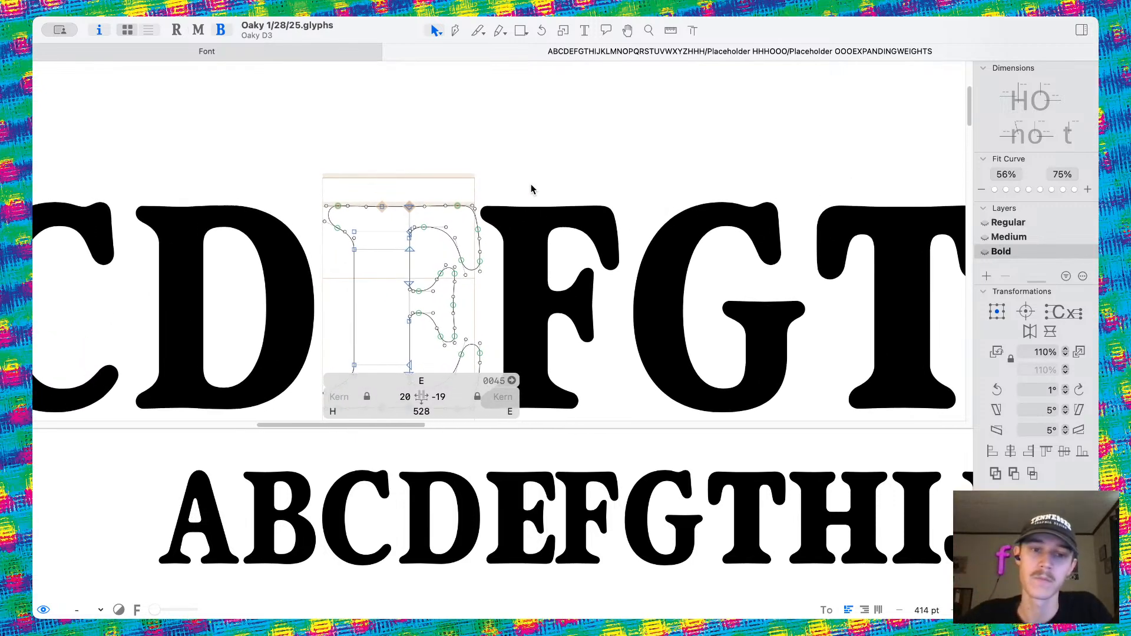
pyautogui.scroll(-2, 531, 189)
pyautogui.hscroll(-1, 530, 188)
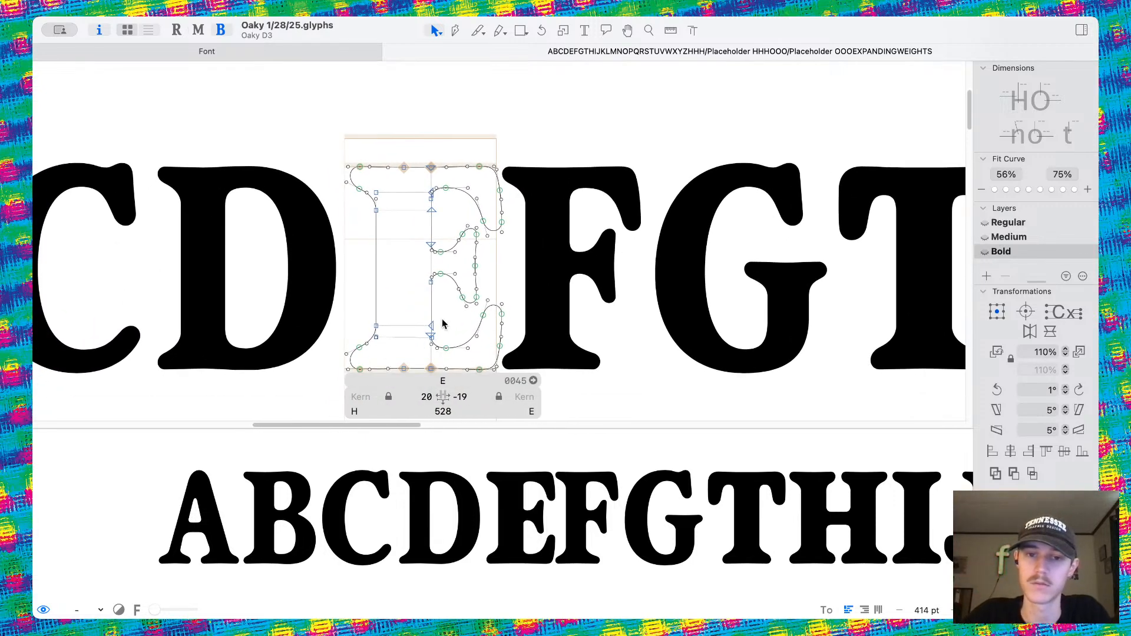
pyautogui.scroll(10, 439, 206)
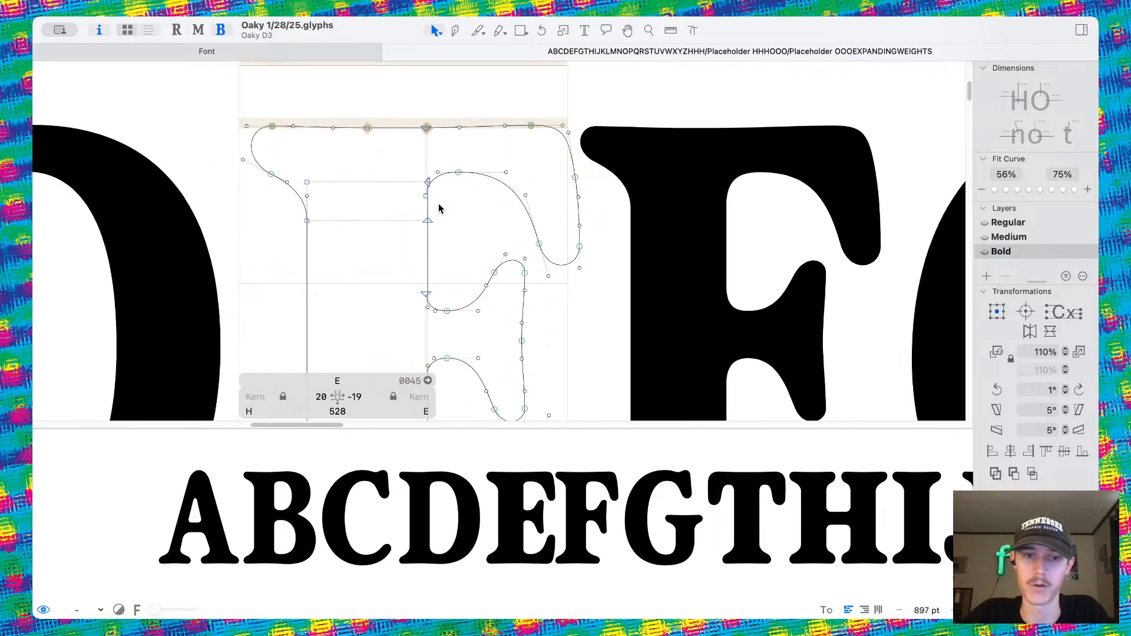
# Shift the E's top arm slightly right so the counter's inner edge lines up with the new stem's right edge.
pyautogui.scroll(4, 439, 161)
pyautogui.click(436, 157)
pyautogui.scroll(5, 437, 157)
pyautogui.moveTo(391, 212); pyautogui.dragTo(406, 211)
pyautogui.click(447, 211)
pyautogui.scroll(-4, 443, 205)
pyautogui.scroll(5, 435, 197)
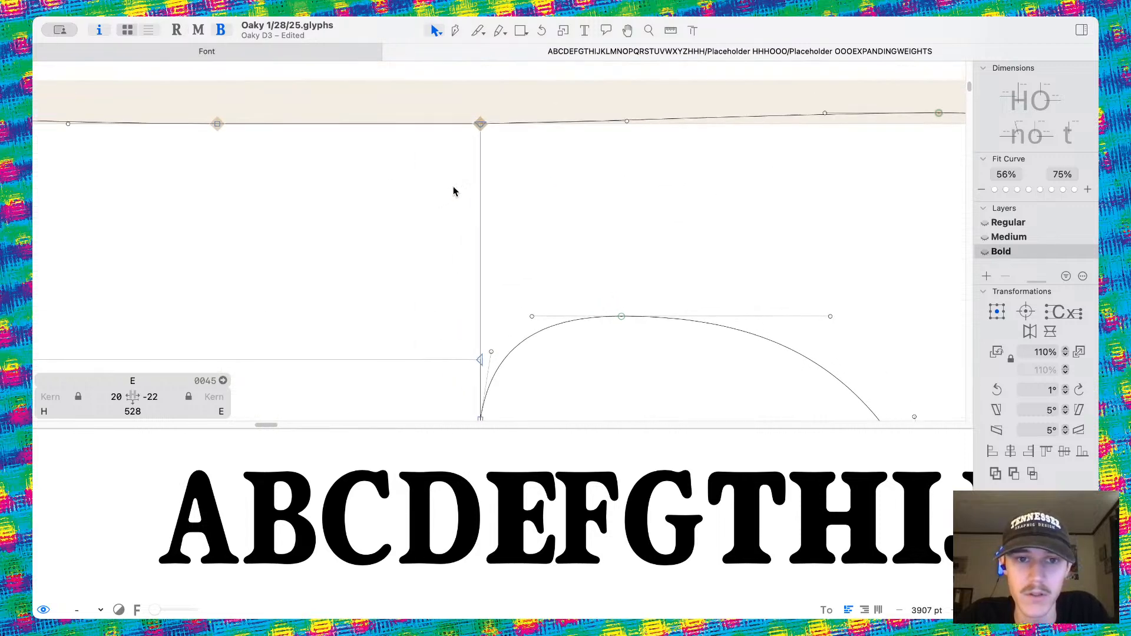
# Extend the top arm's upper cut corner left into the stem to X 280, Y 700, overlapping the two shapes.
pyautogui.click(598, 180)
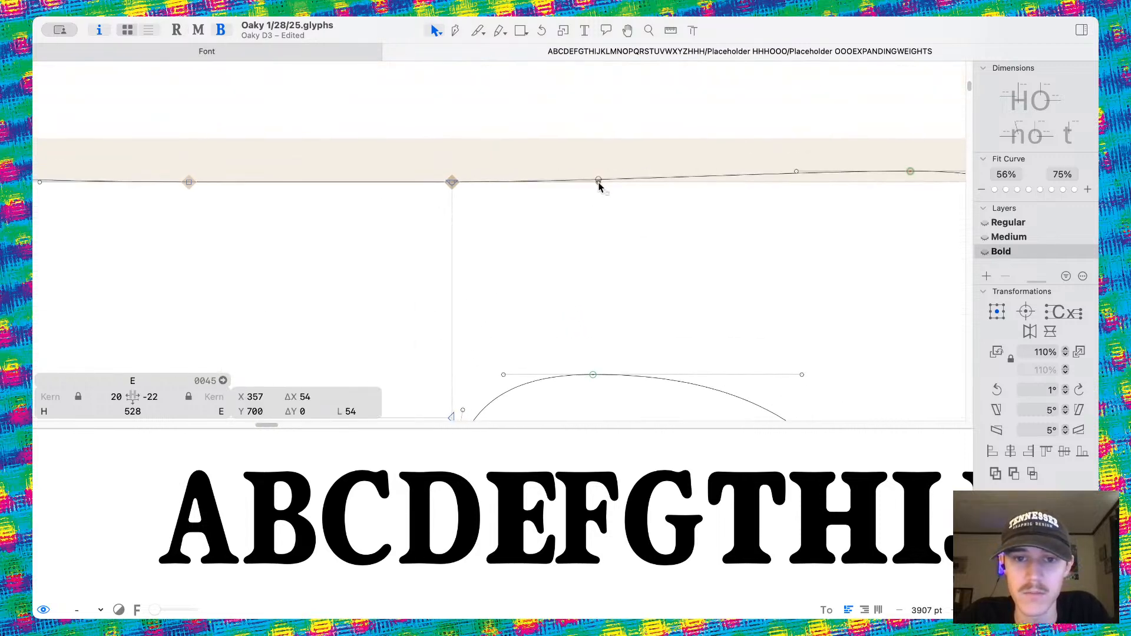
pyautogui.moveTo(449, 187); pyautogui.dragTo(388, 187)
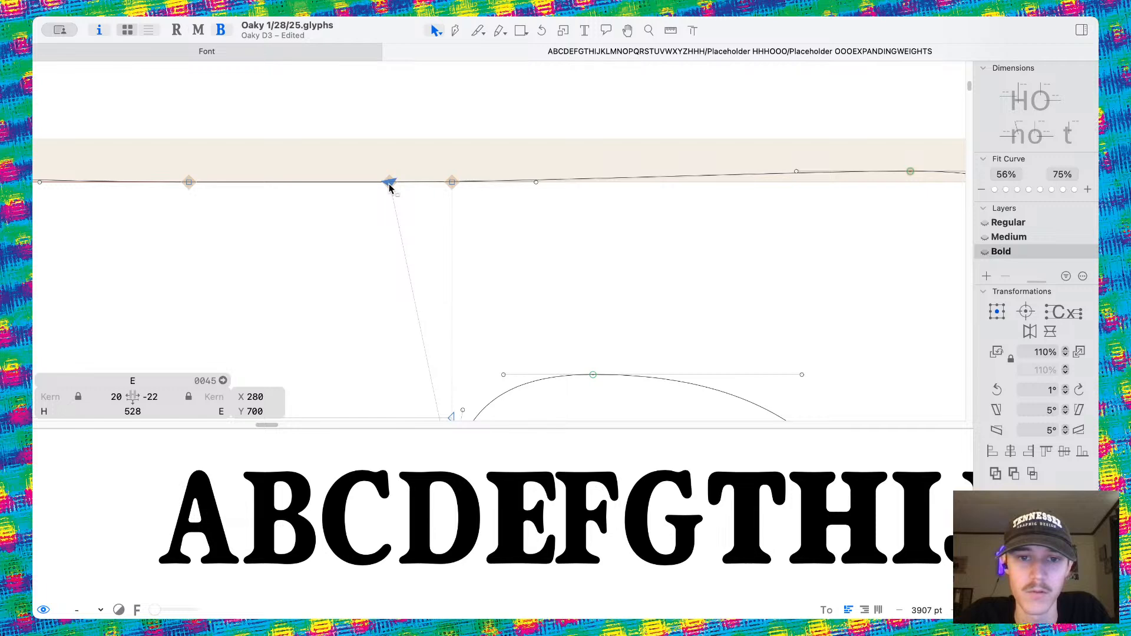
pyautogui.click(517, 250)
pyautogui.scroll(-2, 518, 250)
pyautogui.scroll(-3, 518, 250)
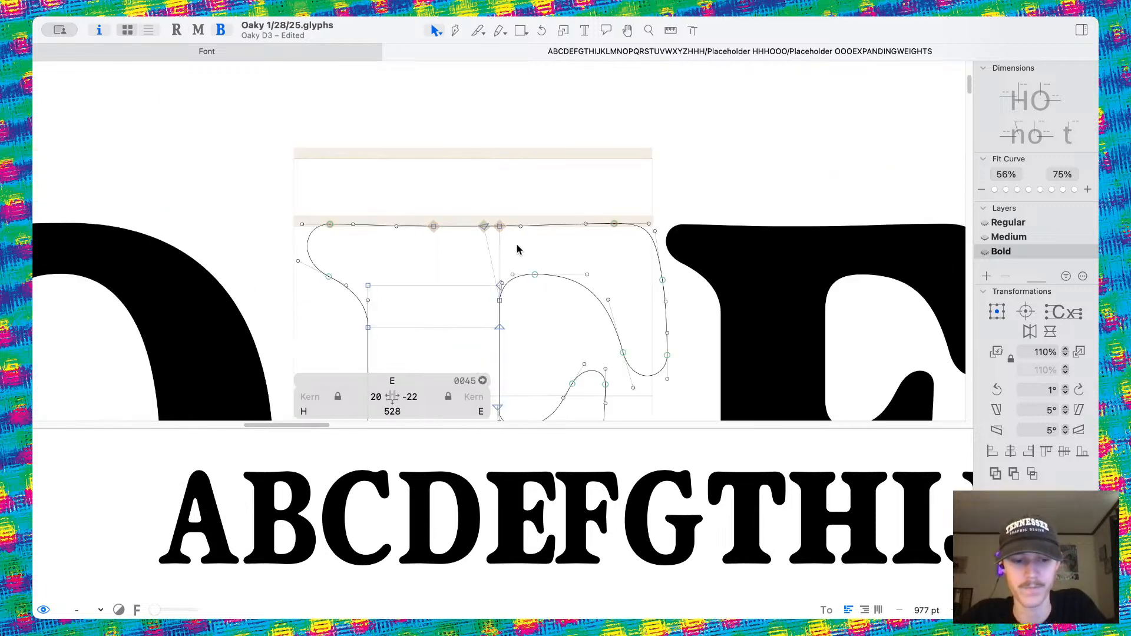
pyautogui.press('super+2')
pyautogui.press('super+3')
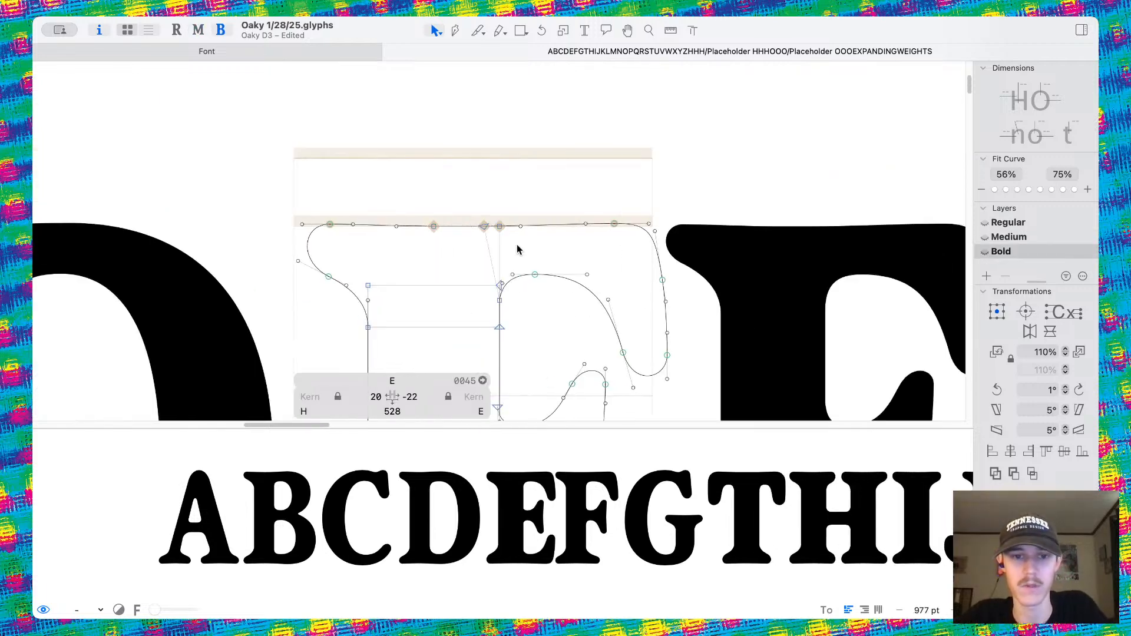
pyautogui.press('space')
pyautogui.scroll(-3, 518, 246)
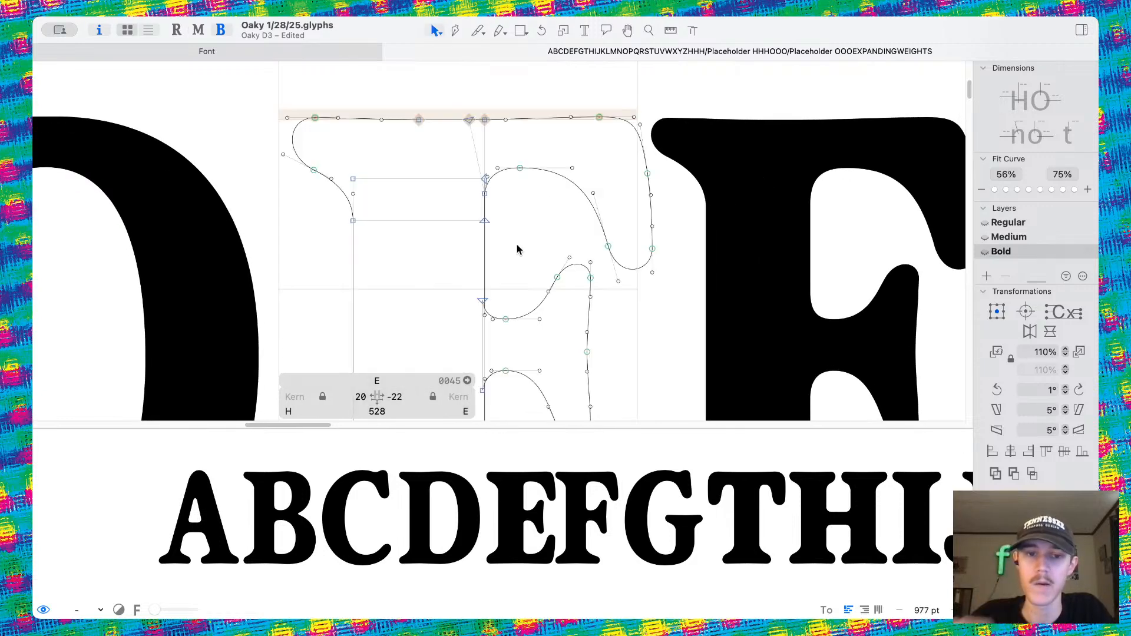
# Move the E's middle arm flush with the stem's right edge and straighten its corner curve handle vertically.
pyautogui.scroll(5, 516, 257)
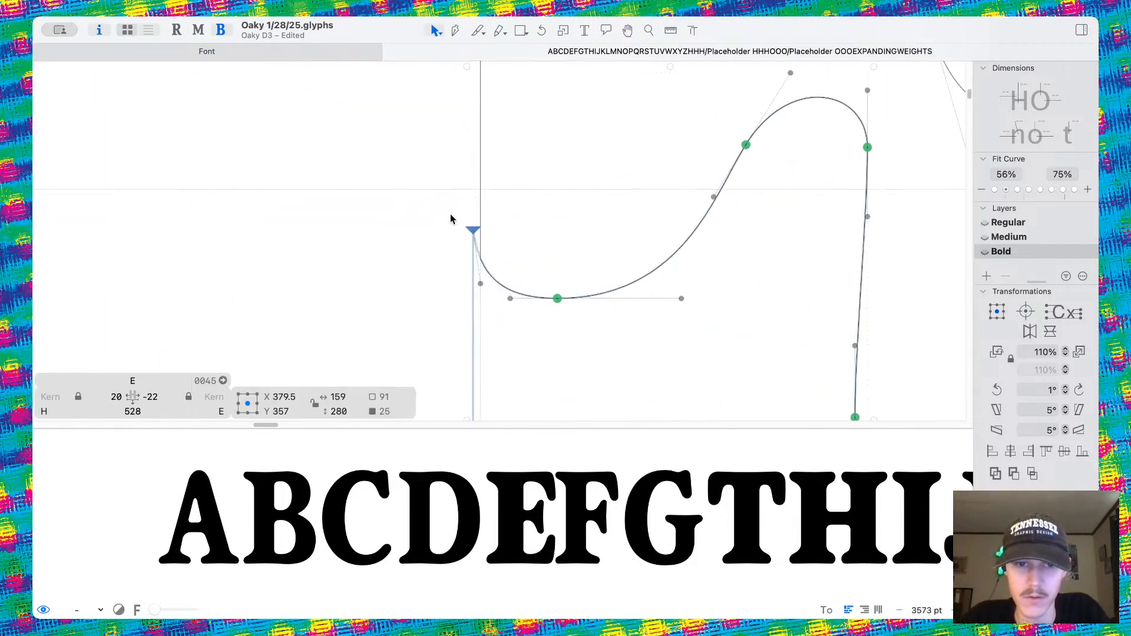
pyautogui.moveTo(475, 230); pyautogui.dragTo(480, 232)
pyautogui.click(543, 235)
pyautogui.moveTo(487, 284)
pyautogui.mouseDown()
pyautogui.moveTo(480, 291)
pyautogui.moveTo(504, 302)
pyautogui.moveTo(497, 292)
pyautogui.mouseUp()
pyautogui.scroll(-6, 483, 304)
# Align the top arm's inner corner curve handle vertically with the stem edge at X 303.
pyautogui.scroll(6, 515, 177)
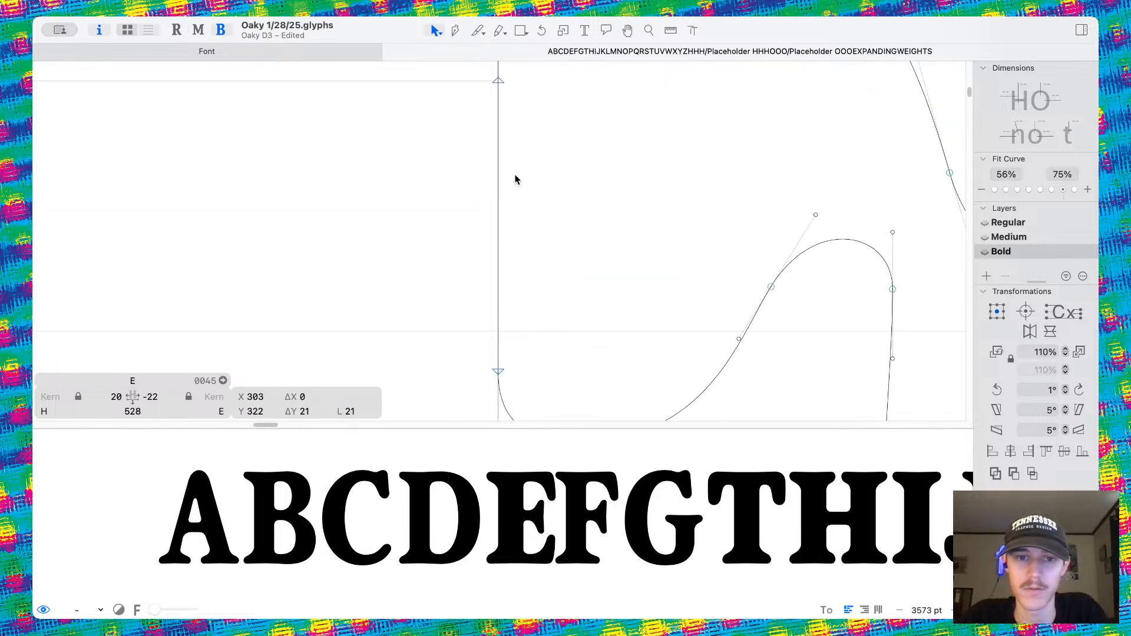
pyautogui.click(516, 173)
pyautogui.moveTo(514, 172); pyautogui.dragTo(506, 172)
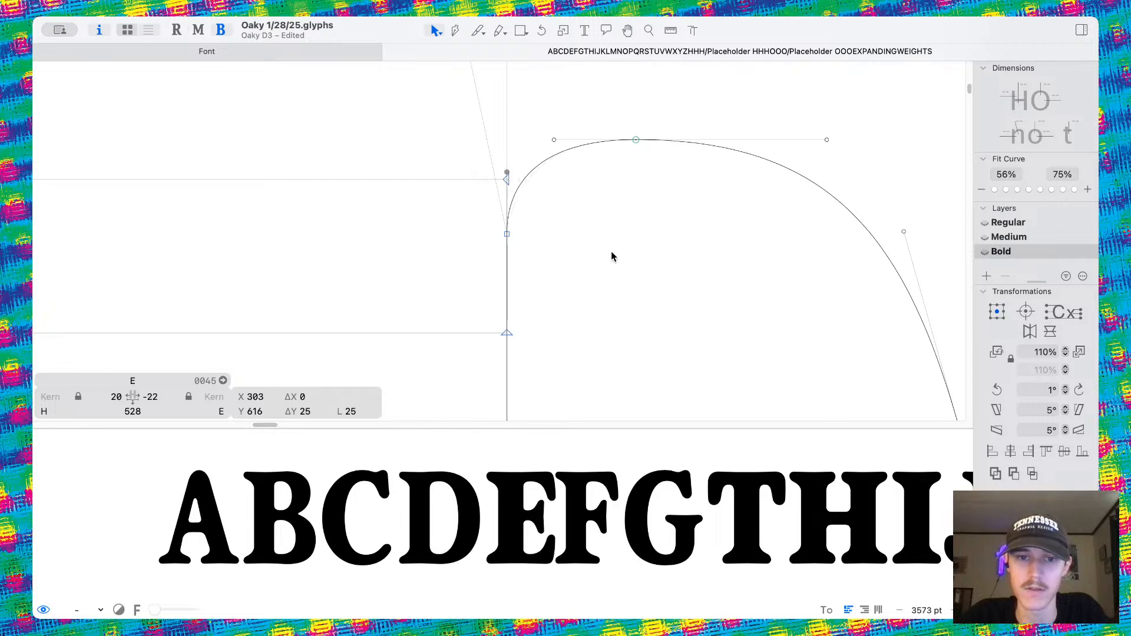
pyautogui.click(570, 230)
pyautogui.scroll(-5, 574, 231)
# Move the E's bottom arm flush with the stem's right edge and make its inner corner handle vertical.
pyautogui.scroll(-8, 574, 231)
pyautogui.scroll(5, 543, 293)
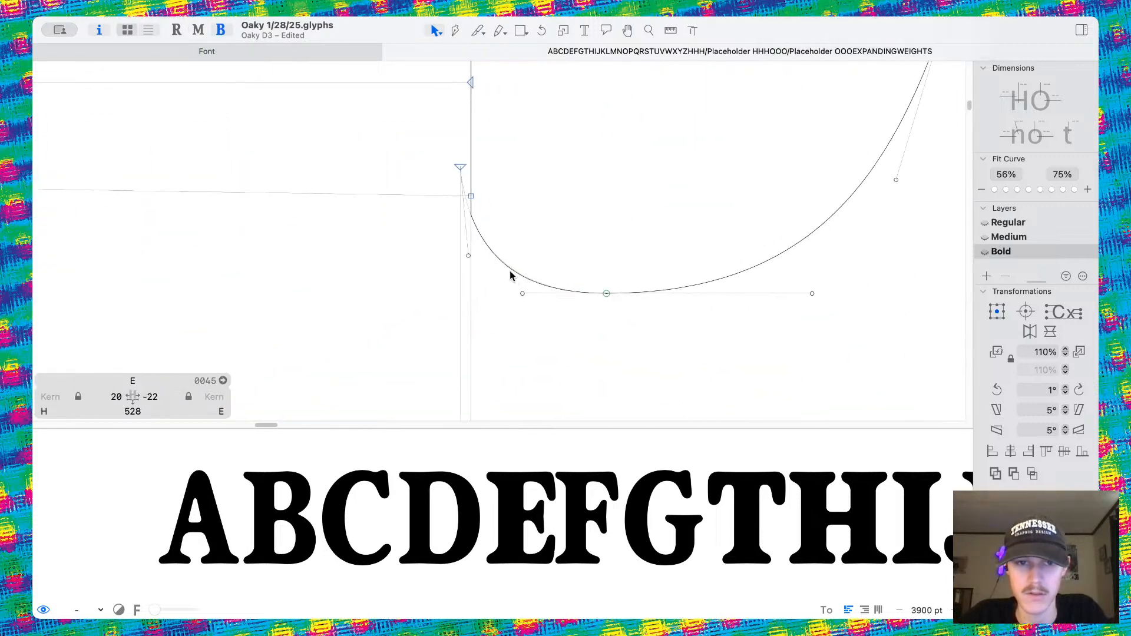
pyautogui.click(512, 274)
pyautogui.moveTo(460, 171); pyautogui.dragTo(470, 171)
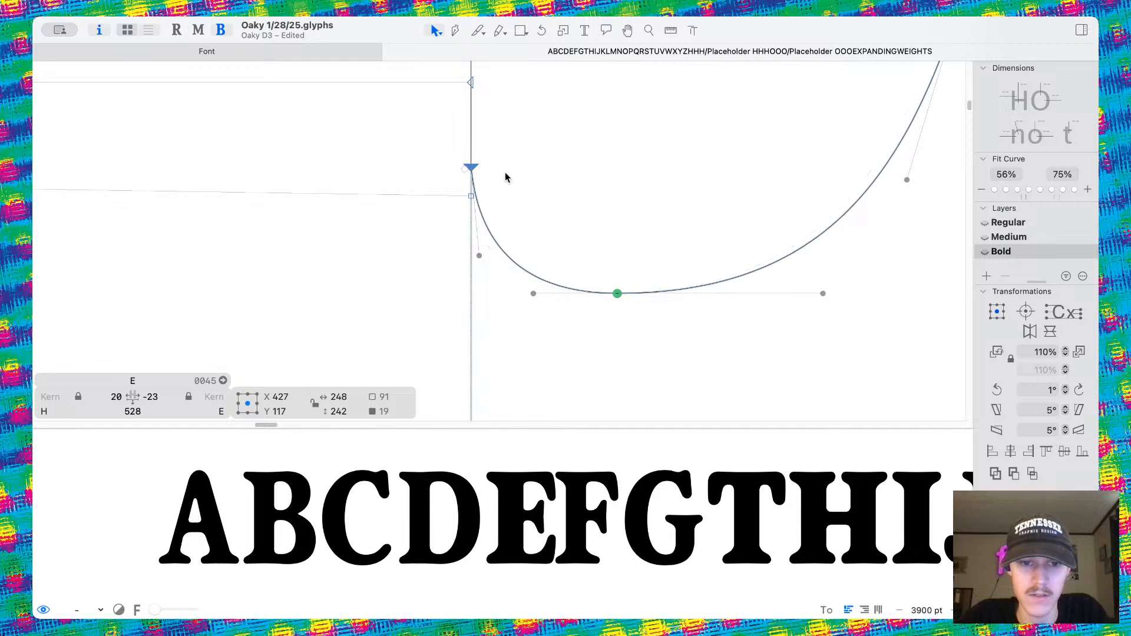
pyautogui.press('Escape')
pyautogui.moveTo(479, 256); pyautogui.dragTo(471, 256)
pyautogui.click(594, 251)
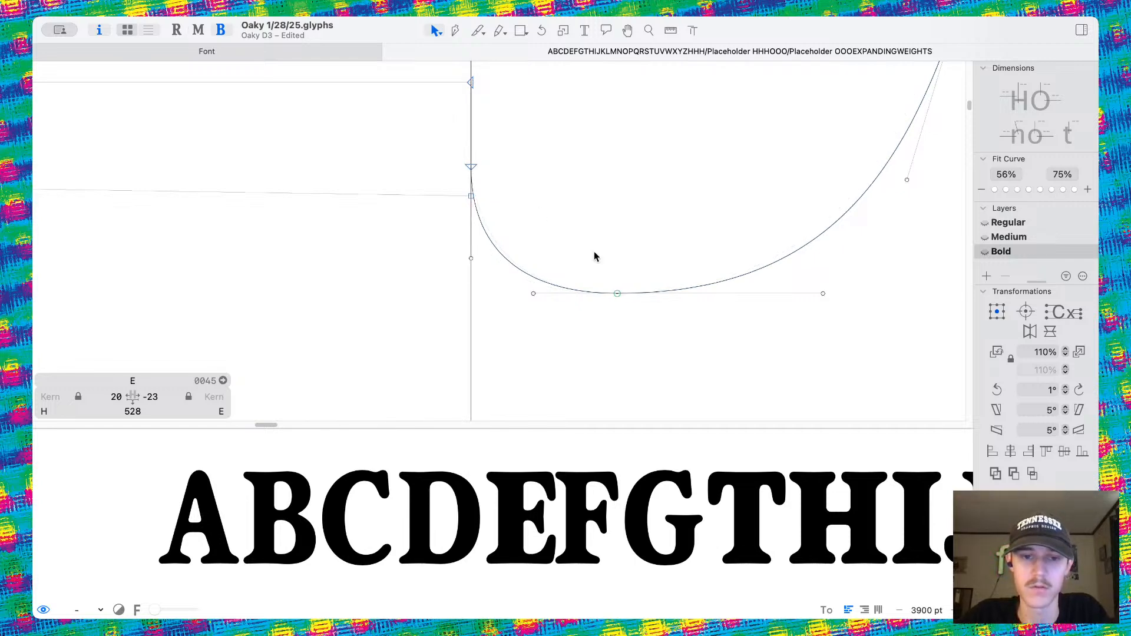
# Preview the filled E among its neighbours and measure its stem and arm thicknesses.
pyautogui.scroll(-5, 594, 251)
pyautogui.press('space')
pyautogui.scroll(5, 593, 251)
pyautogui.scroll(-5, 594, 251)
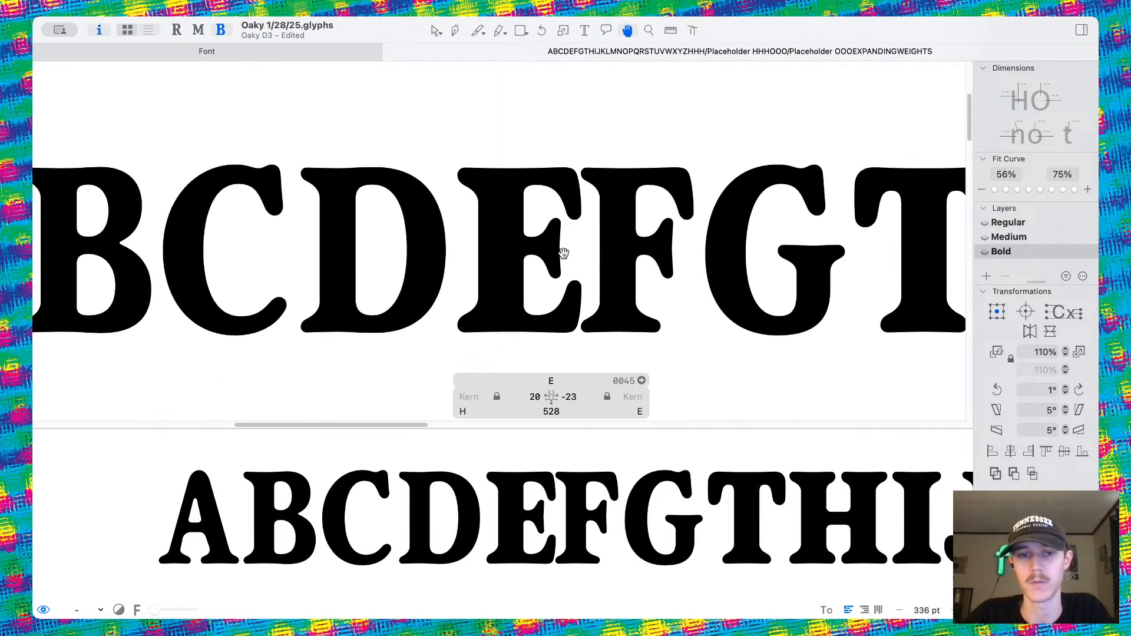
pyautogui.scroll(3, 561, 252)
pyautogui.press('l')
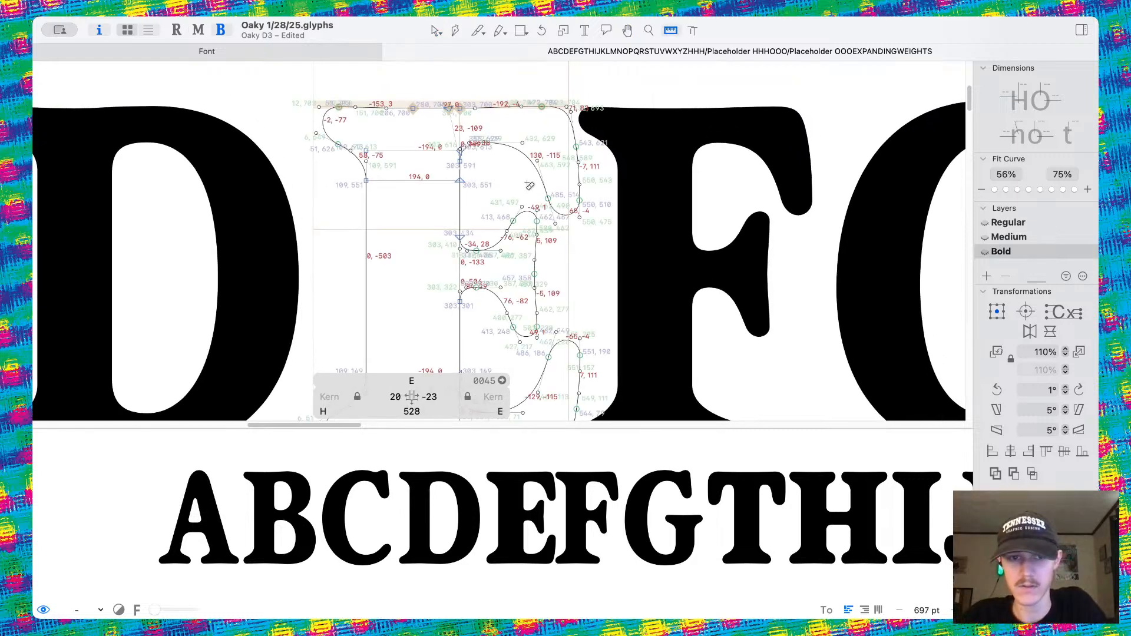
pyautogui.scroll(5, 497, 159)
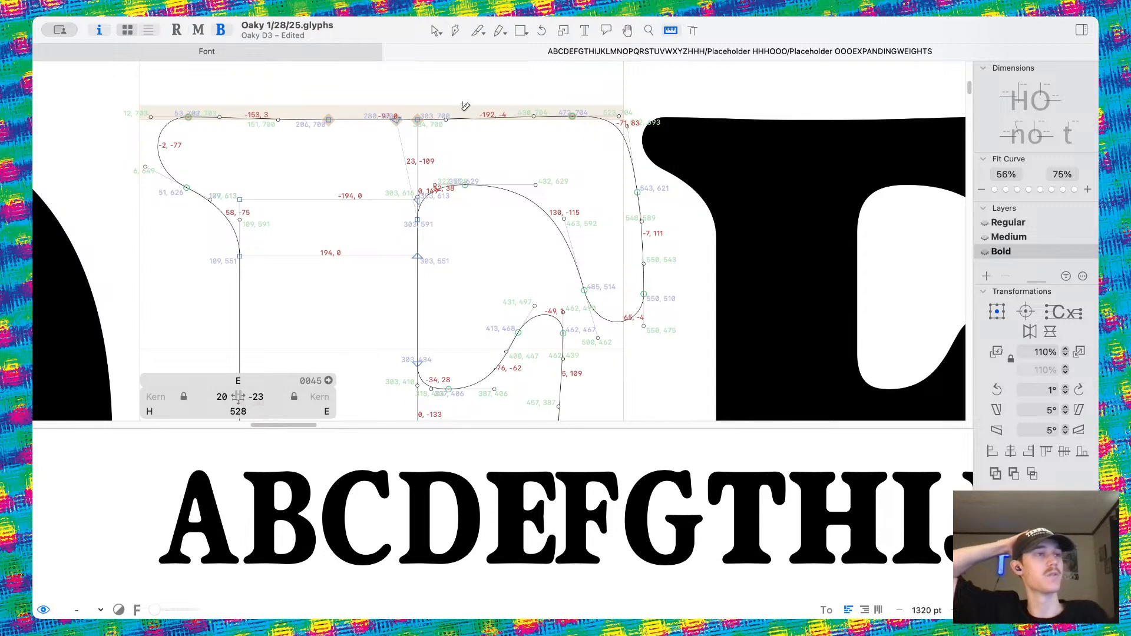
pyautogui.hscroll(3, 465, 107)
pyautogui.scroll(-1, 465, 107)
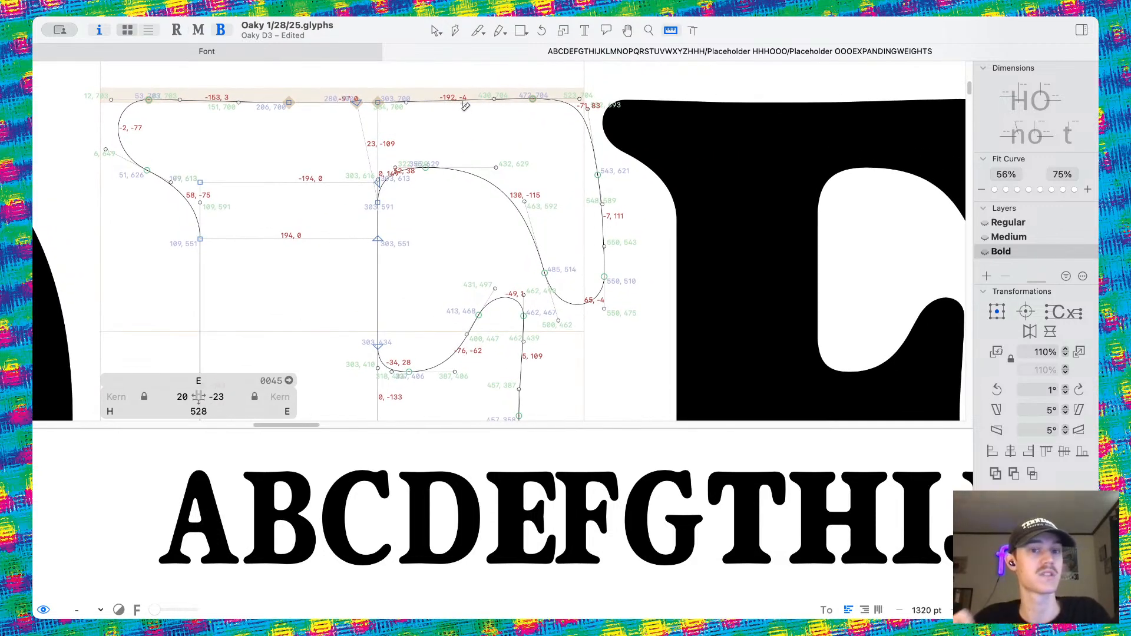
pyautogui.scroll(1, 465, 106)
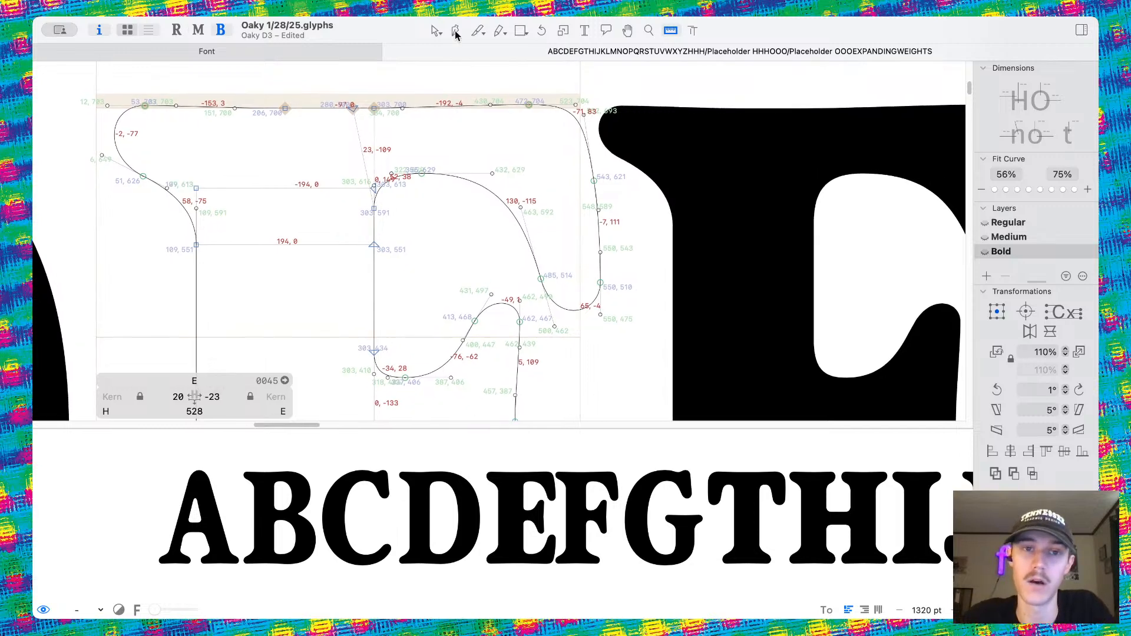
pyautogui.click(434, 32)
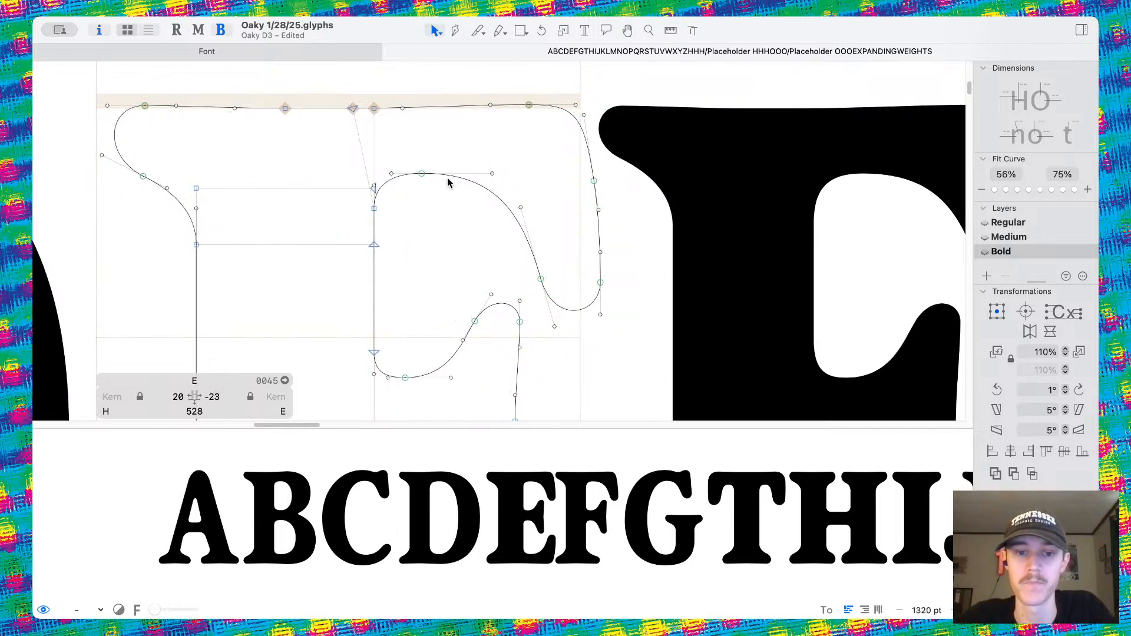
# Merge the E's top serif, stem and bottom serif shapes into a single outline, leaving the arms separate.
pyautogui.scroll(-5, 447, 182)
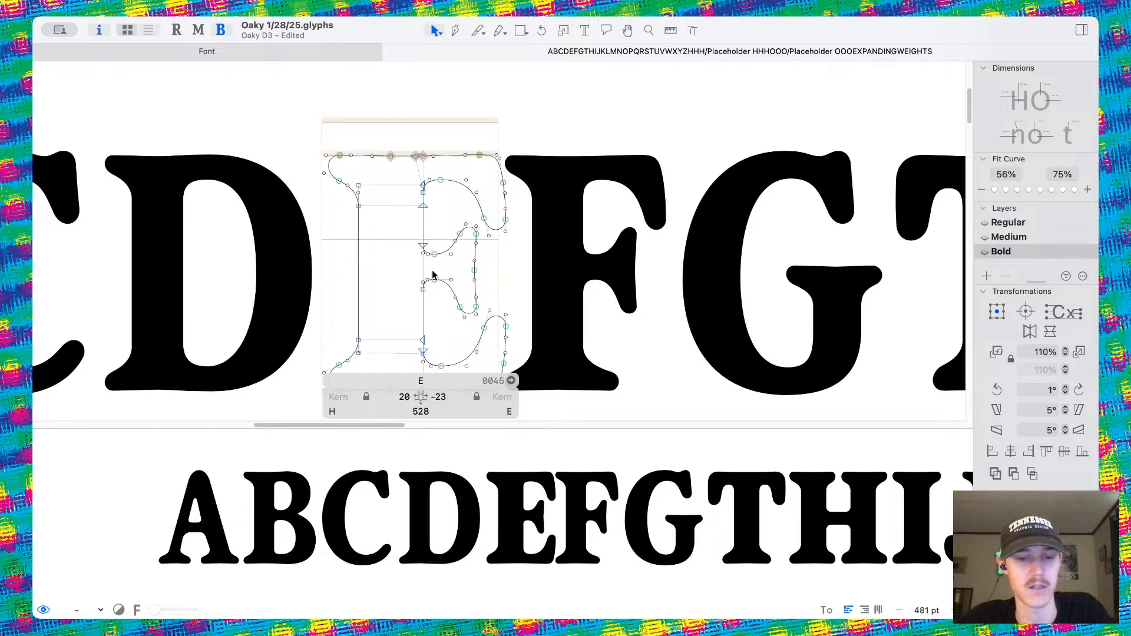
pyautogui.scroll(4, 477, 180)
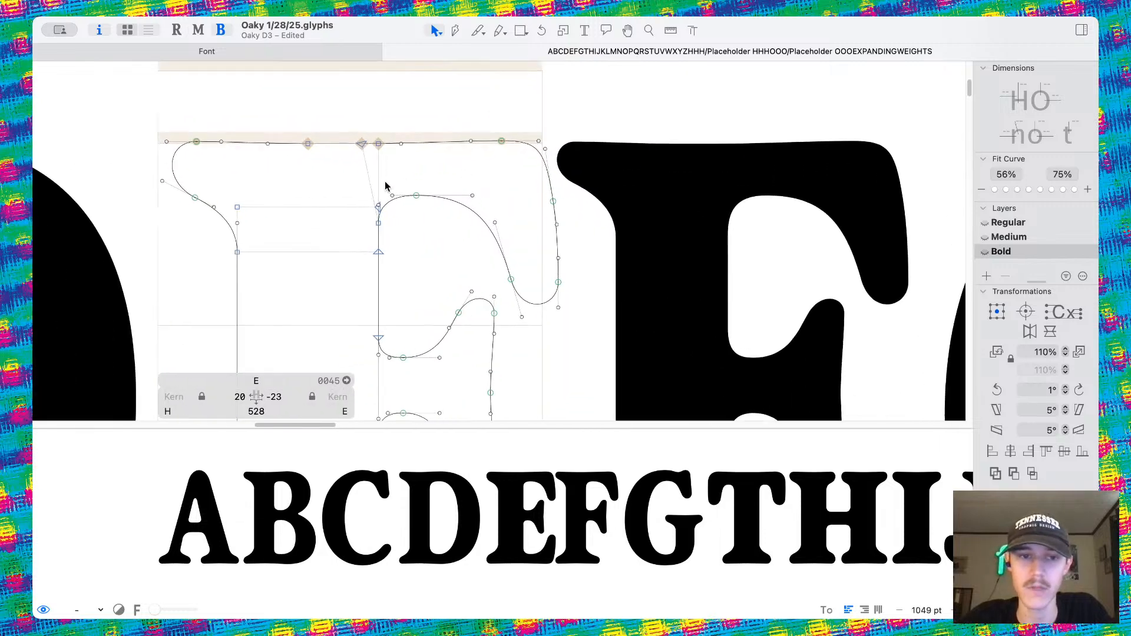
pyautogui.doubleClick(350, 207)
pyautogui.scroll(-3, 338, 246)
pyautogui.keyDown('shift'); pyautogui.doubleClick(337, 248); pyautogui.keyUp('shift')
pyautogui.scroll(-6, 402, 228)
pyautogui.keyDown('shift'); pyautogui.doubleClick(359, 222); pyautogui.keyUp('shift')
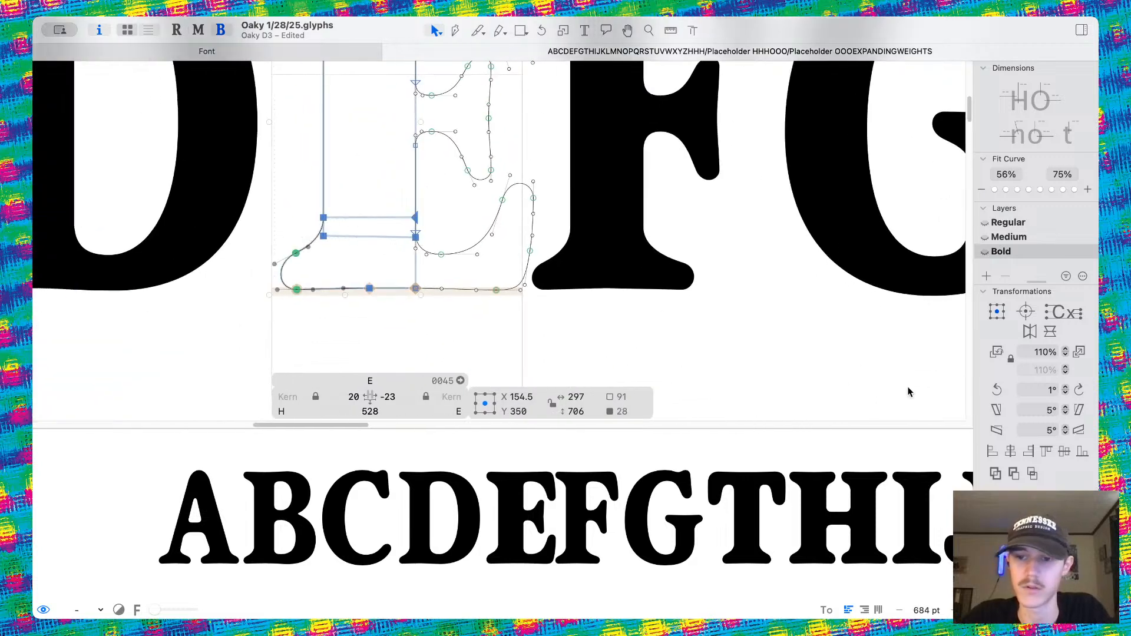
pyautogui.click(998, 475)
pyautogui.scroll(5, 530, 222)
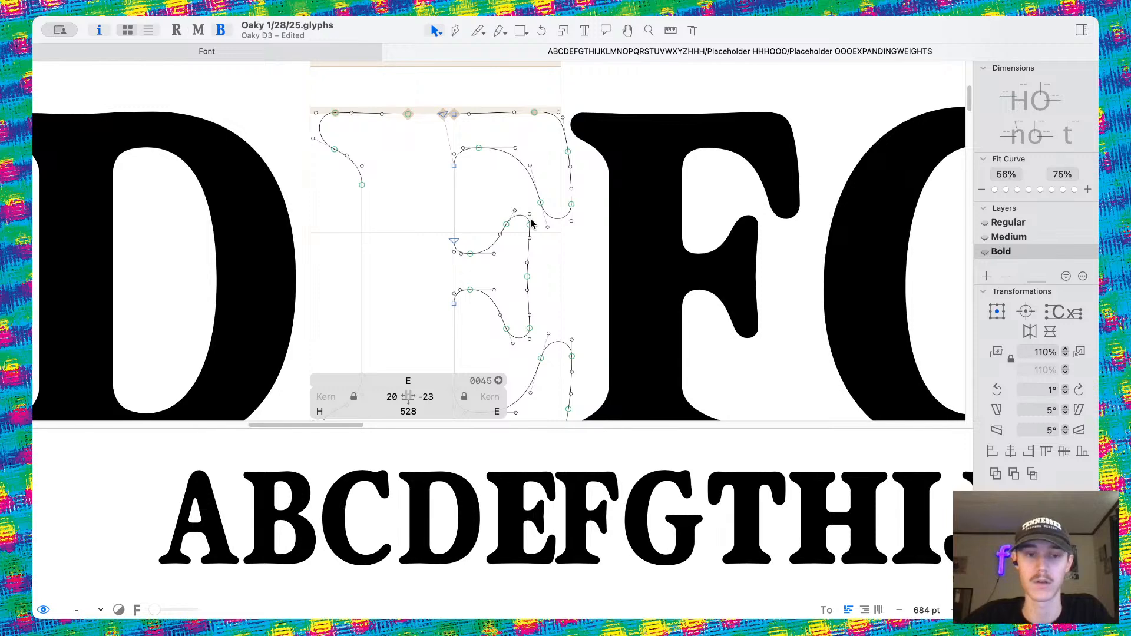
# Thicken the E's top arm by moving its lower contour down 20 units, and measure the result.
pyautogui.scroll(5, 515, 182)
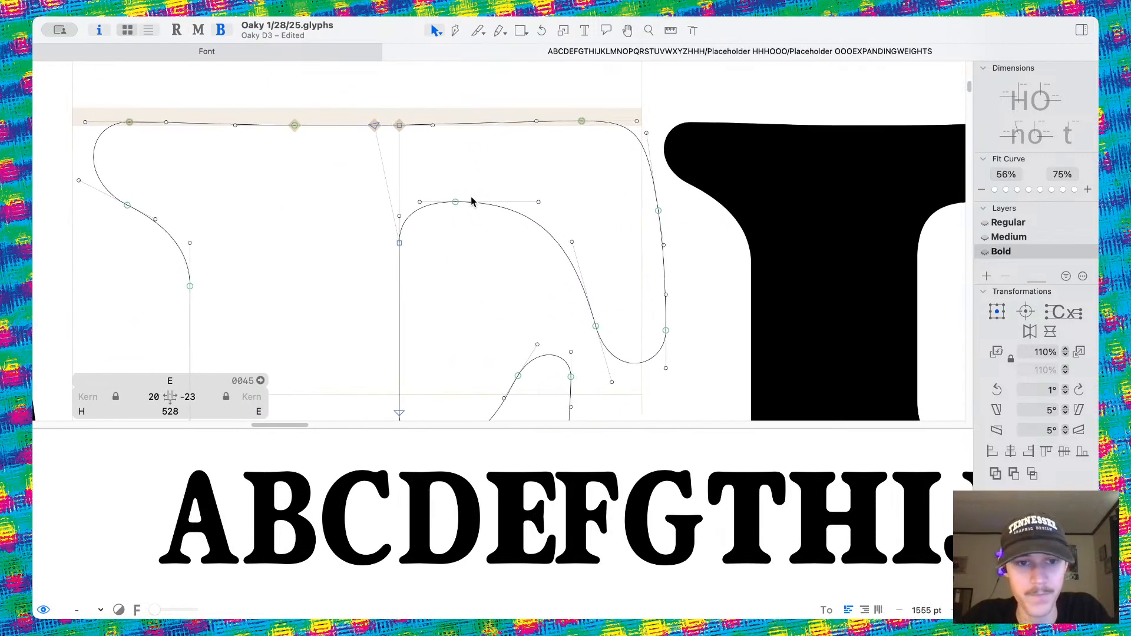
pyautogui.moveTo(354, 179); pyautogui.dragTo(692, 349)
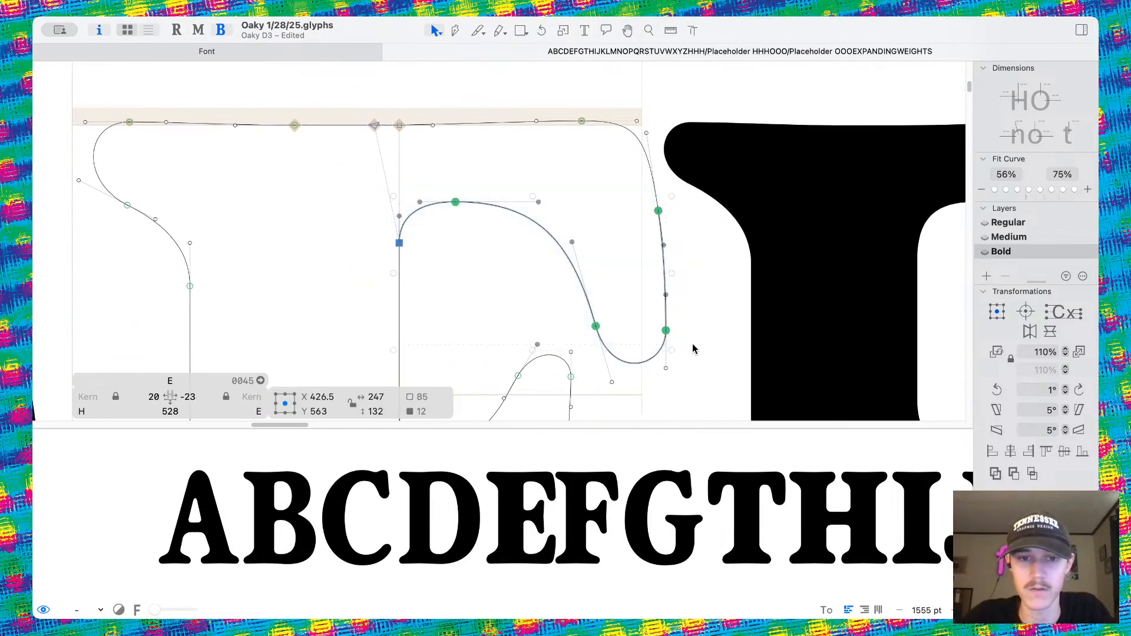
pyautogui.hotkey('shift', 'Down')
pyautogui.hotkey('shift', 'Down')
pyautogui.press('l')
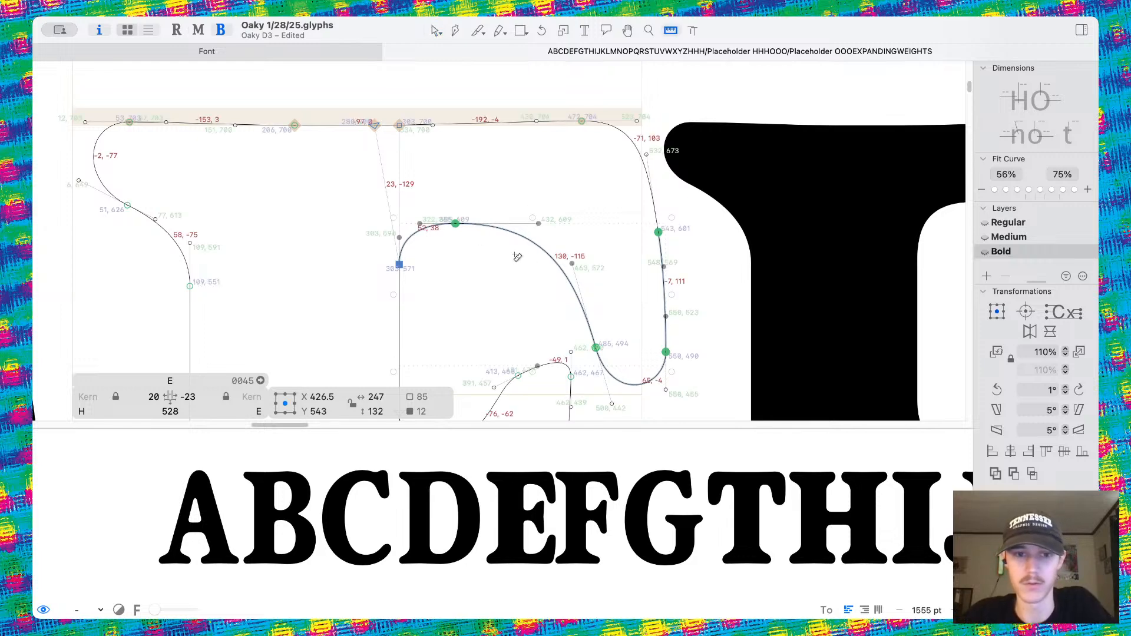
pyautogui.scroll(-5, 425, 82)
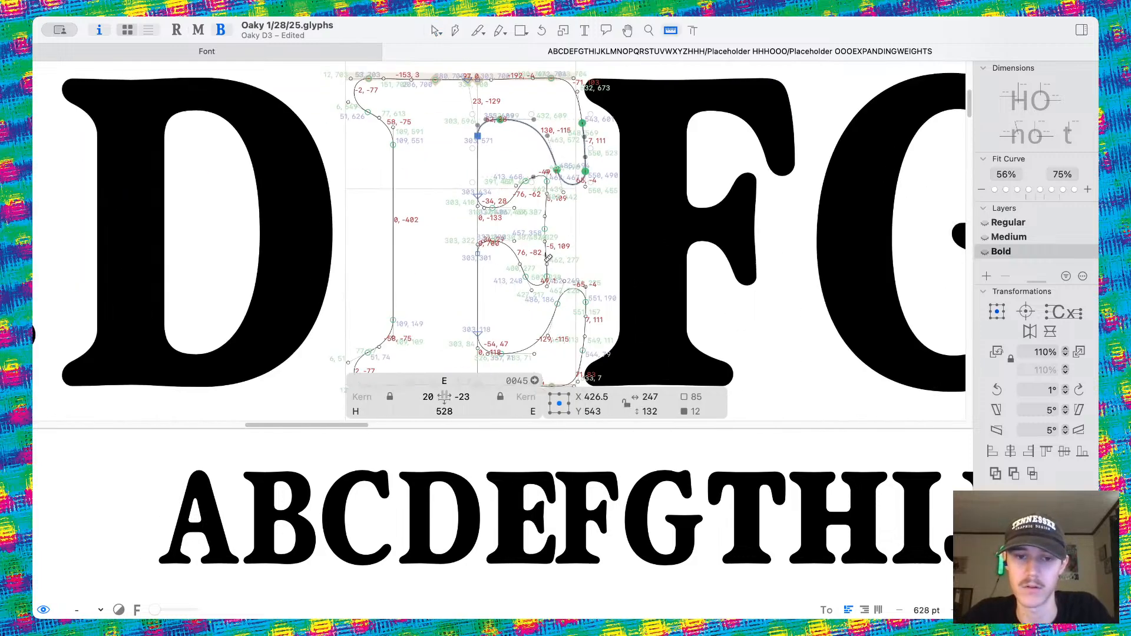
# Thicken the E's bottom arm by moving its upper contour up 20 units.
pyautogui.click(434, 31)
pyautogui.scroll(3, 525, 234)
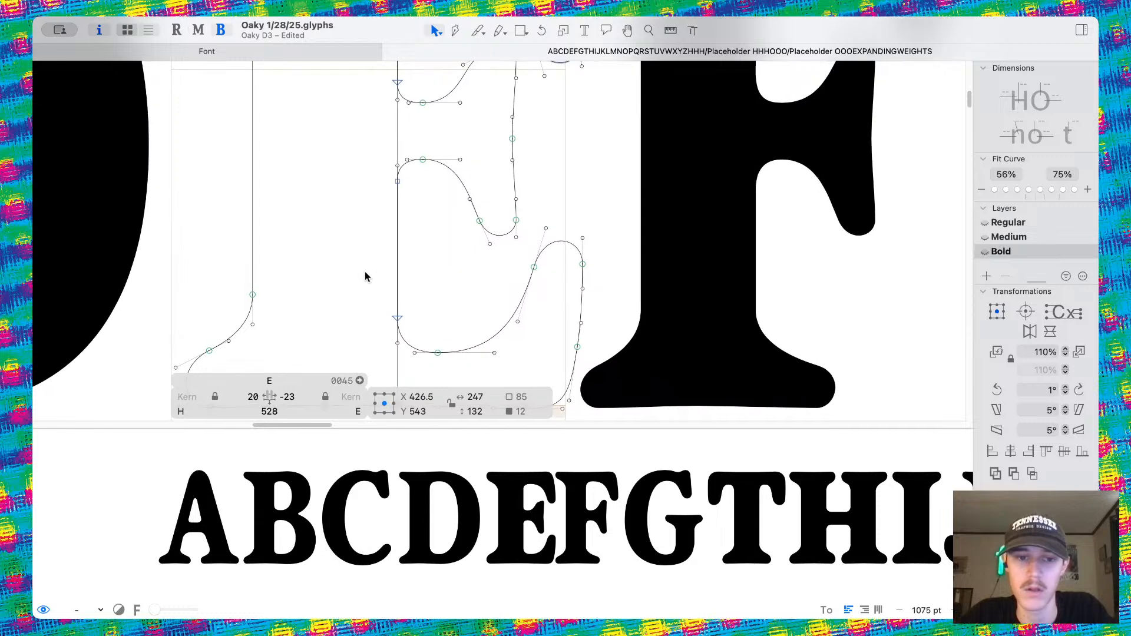
pyautogui.moveTo(385, 289); pyautogui.dragTo(506, 361)
pyautogui.keyDown('shift'); pyautogui.click(534, 268); pyautogui.keyUp('shift')
pyautogui.keyDown('shift'); pyautogui.click(583, 263); pyautogui.keyUp('shift')
pyautogui.hotkey('shift', 'Up')
pyautogui.hotkey('shift', 'Up')
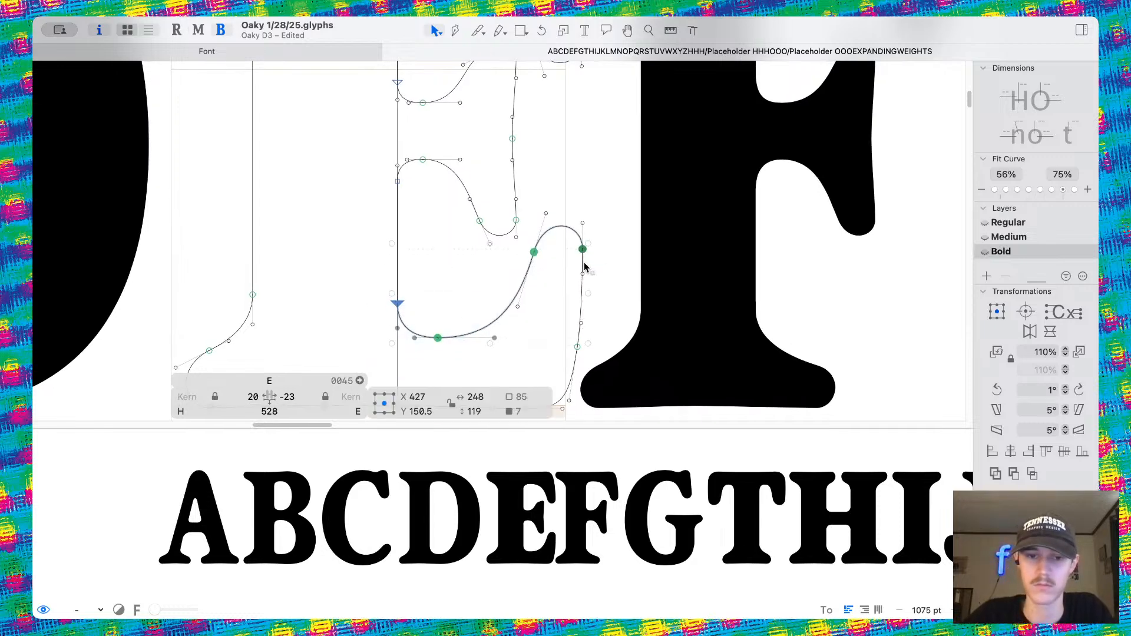
# Undo the last moves of the E's top and bottom arm contours, including the shifted handle on the middle arm.
pyautogui.scroll(4, 585, 268)
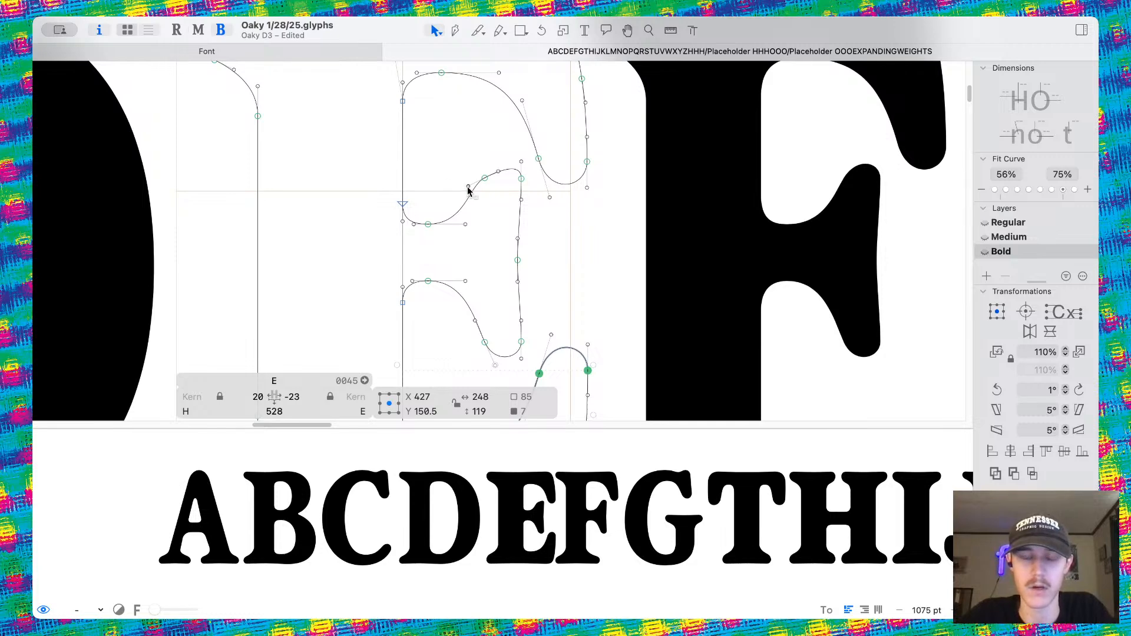
pyautogui.press('super+z')
pyautogui.press('super+z')
pyautogui.press('super+z')
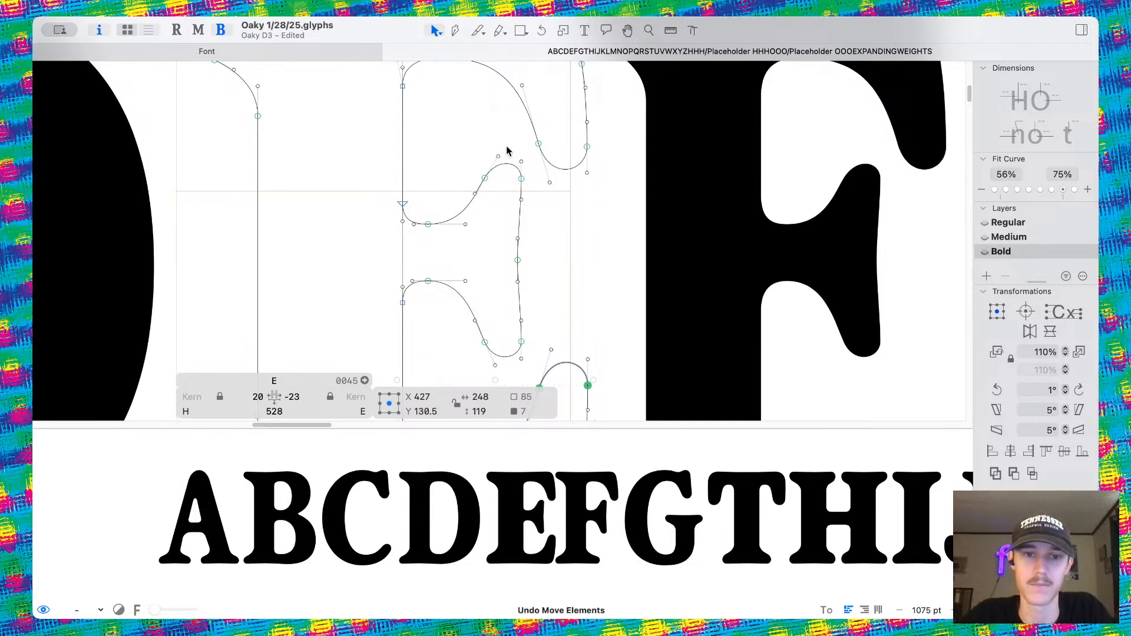
# Thicken the E's top arm by moving only its lower contour nodes down 20 units.
pyautogui.scroll(4, 489, 151)
pyautogui.moveTo(386, 172); pyautogui.dragTo(621, 274)
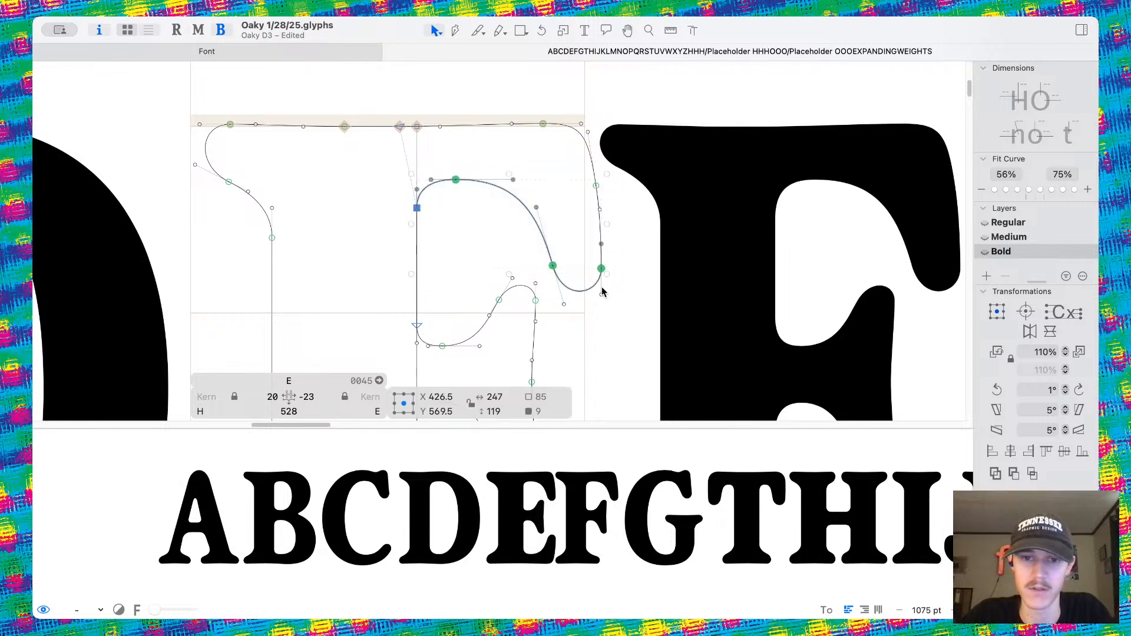
pyautogui.hotkey('shift', 'Down')
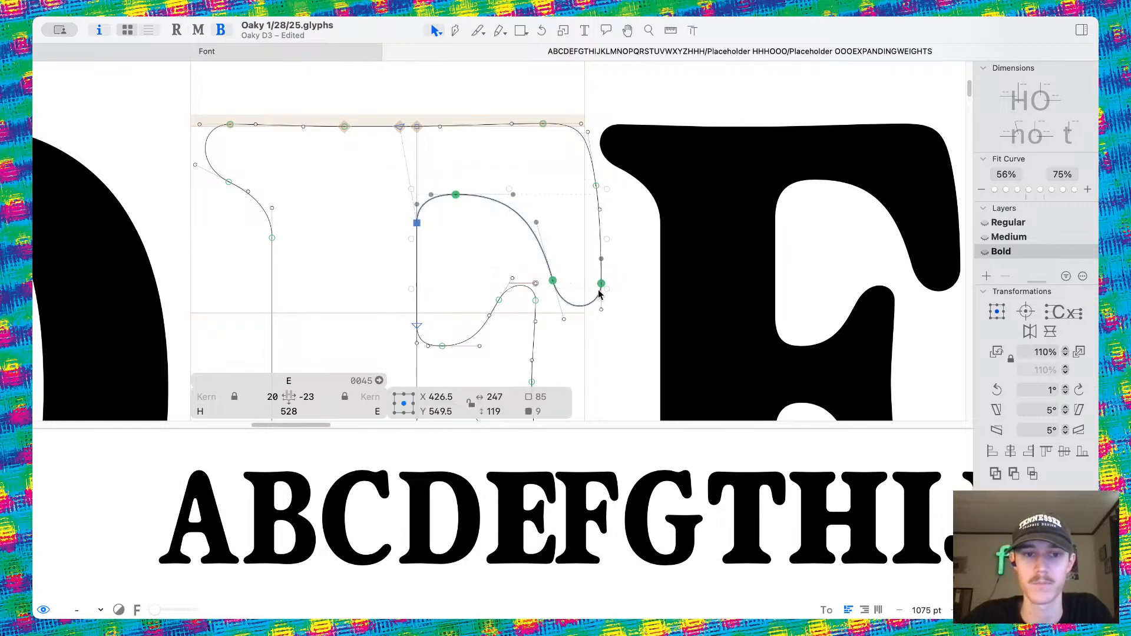
# Select the nodes along the upper contour of the E's bottom arm and move them up 20 units.
pyautogui.scroll(-9, 600, 294)
pyautogui.moveTo(380, 254); pyautogui.dragTo(472, 325)
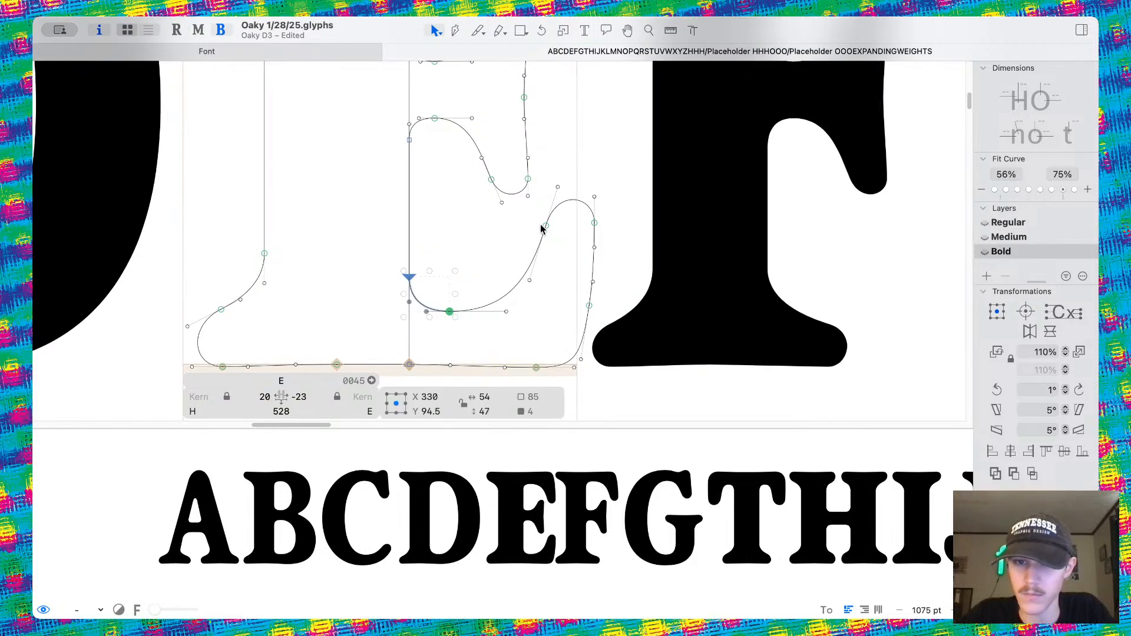
pyautogui.keyDown('shift'); pyautogui.click(546, 226); pyautogui.keyUp('shift')
pyautogui.keyDown('shift'); pyautogui.click(594, 223); pyautogui.keyUp('shift')
pyautogui.hotkey('shift', 'Up')
pyautogui.hotkey('shift', 'Up')
# Preview the filled E within the alphabet and examine its weight against the neighbouring and rebuilt capitals.
pyautogui.press('space')
pyautogui.scroll(4, 591, 222)
pyautogui.scroll(-8, 591, 222)
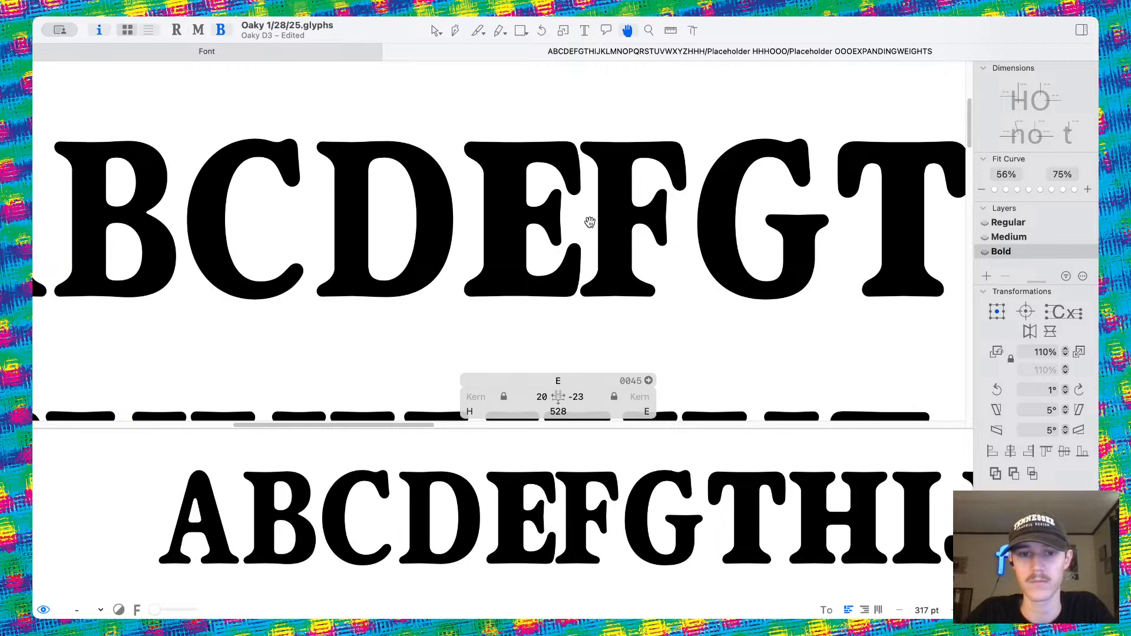
pyautogui.scroll(-8, 538, 203)
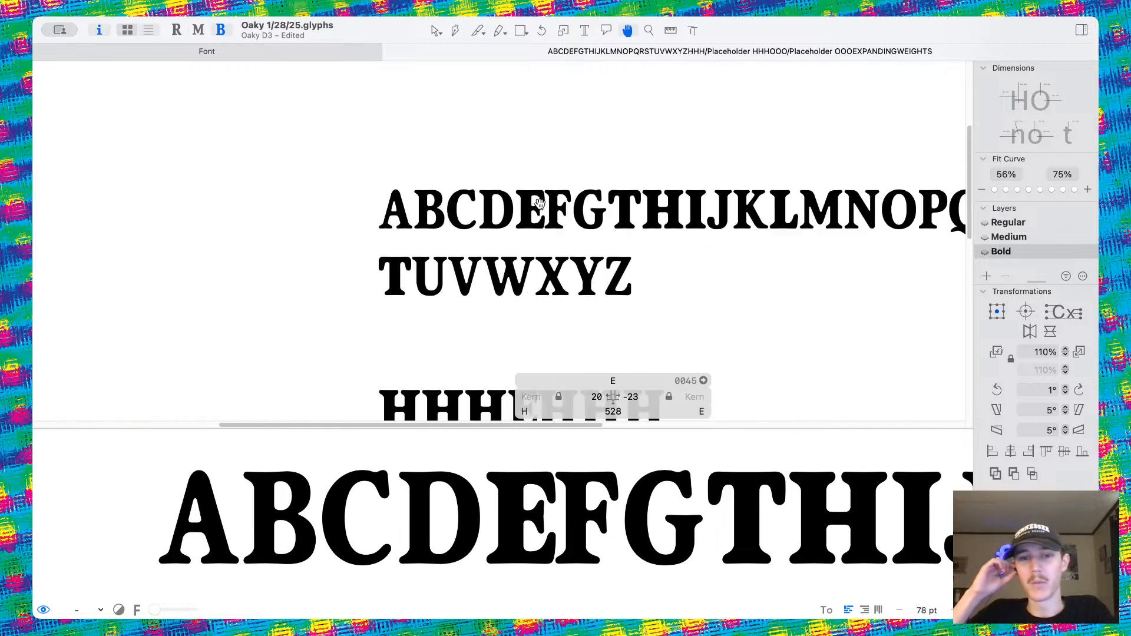
pyautogui.scroll(5, 548, 198)
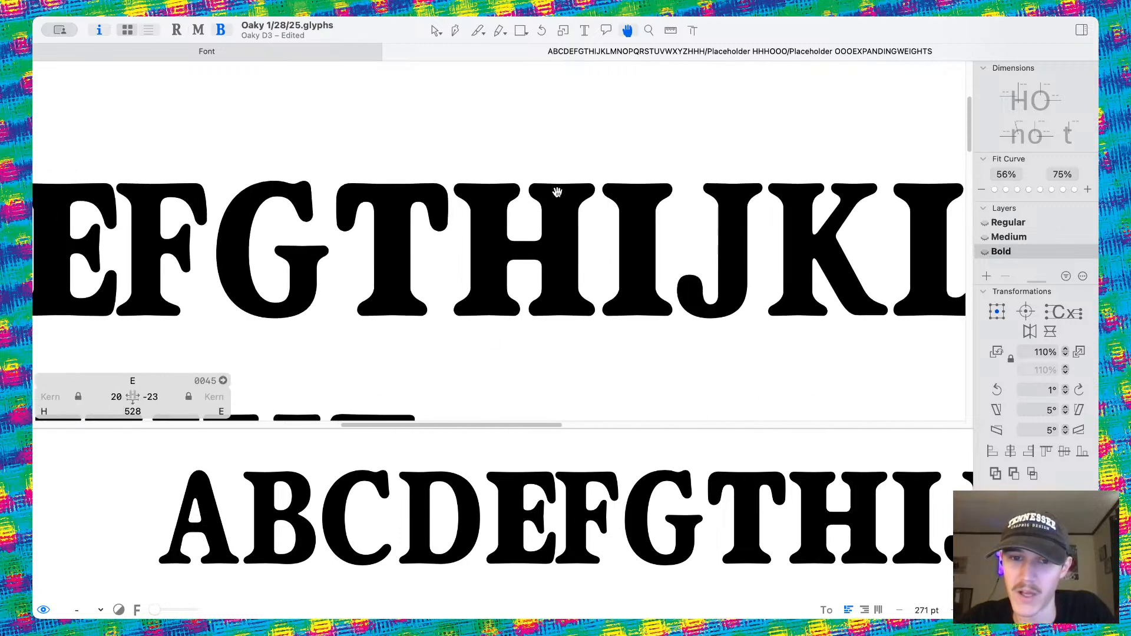
pyautogui.hscroll(5, 556, 192)
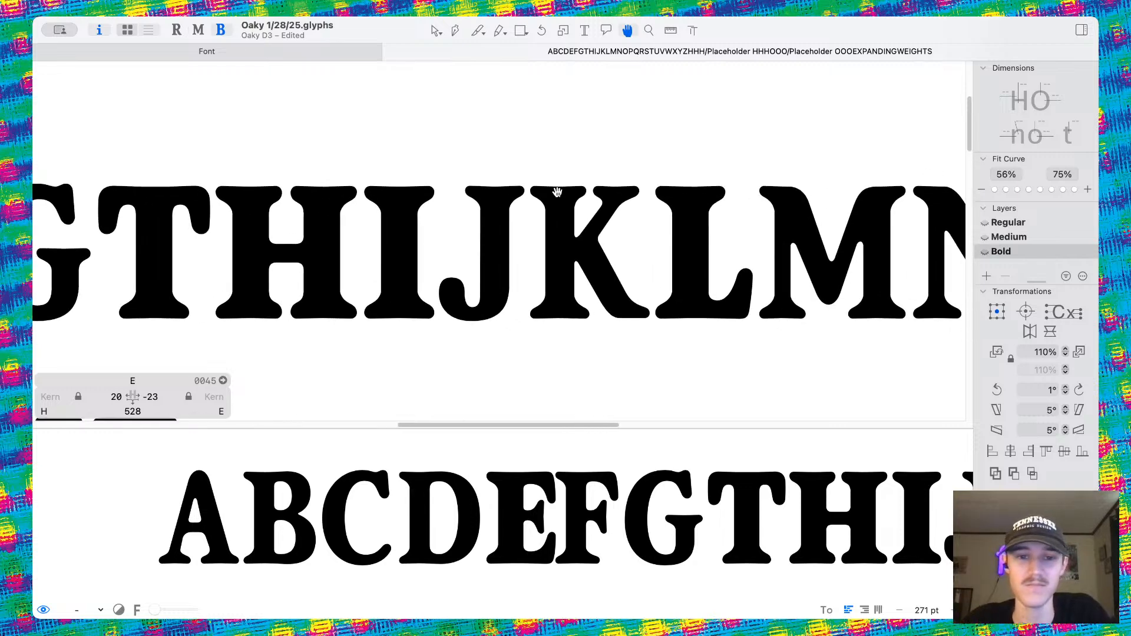
pyautogui.scroll(-6, 557, 192)
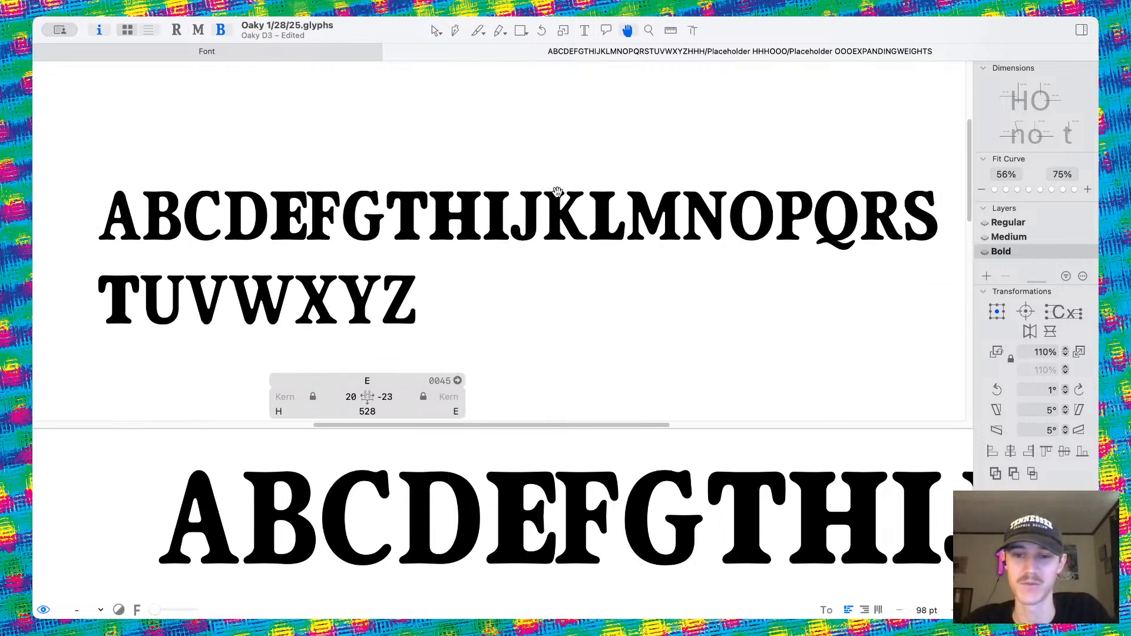
# Reopen the E for editing and compare the Medium and Bold weights of the alphabet by alternating between them.
pyautogui.doubleClick(373, 207)
pyautogui.scroll(5, 543, 269)
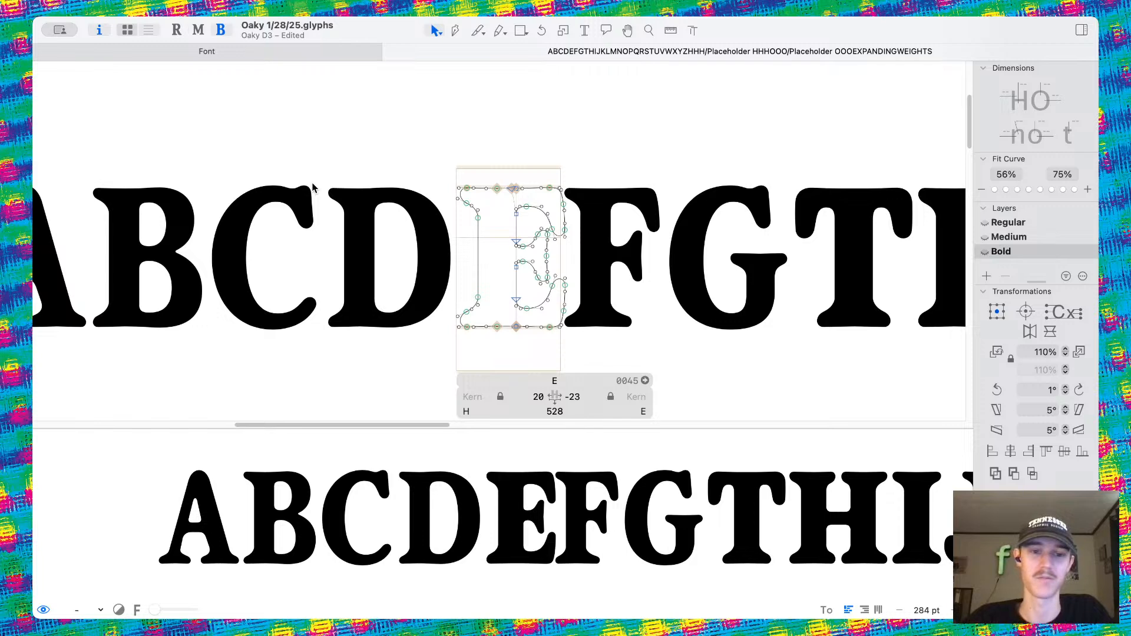
pyautogui.scroll(4, 544, 269)
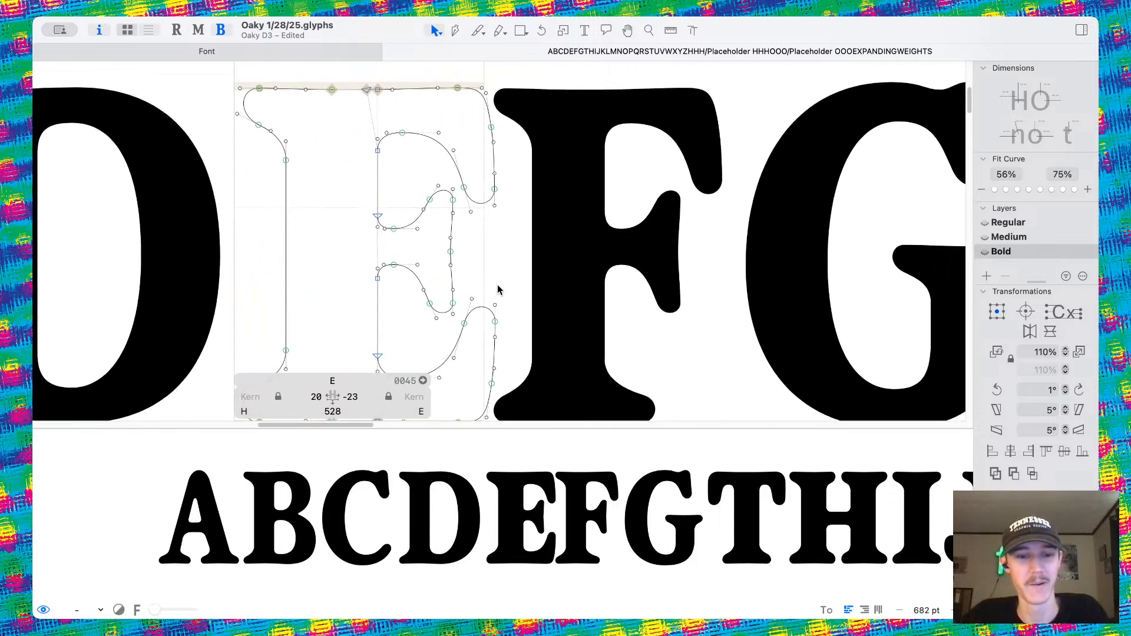
pyautogui.scroll(-7, 466, 262)
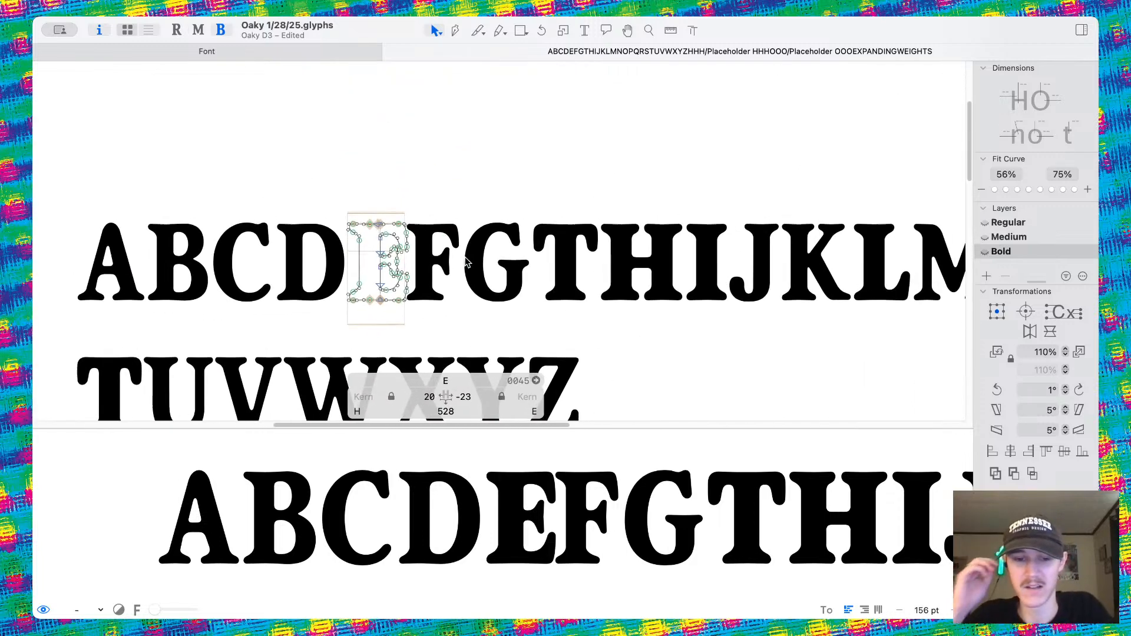
pyautogui.press('super+2')
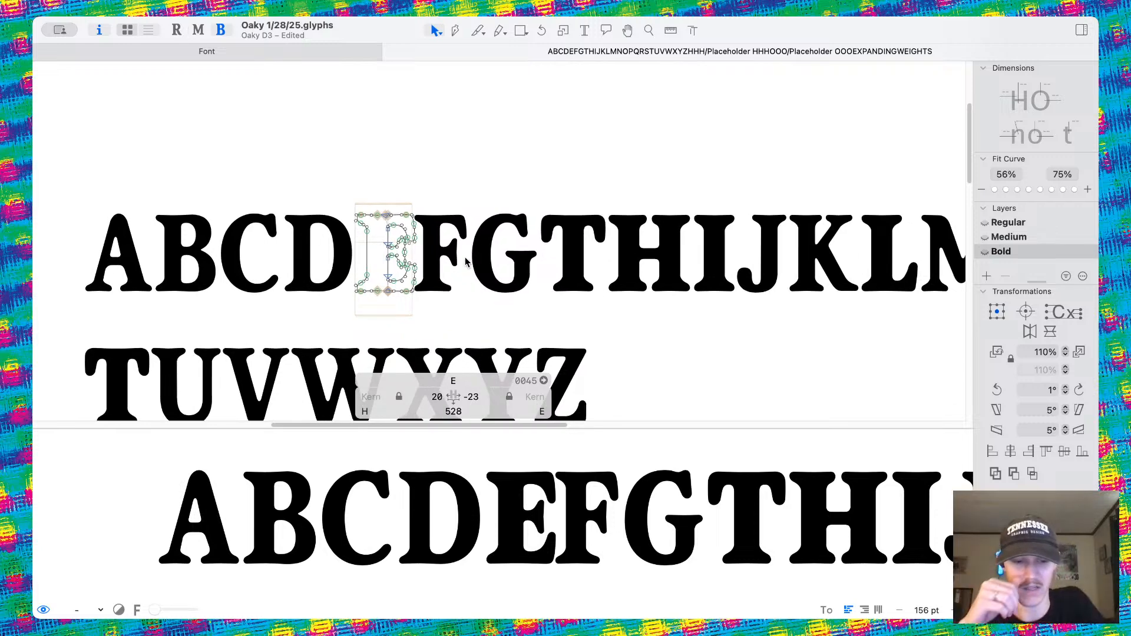
pyautogui.press('super+3')
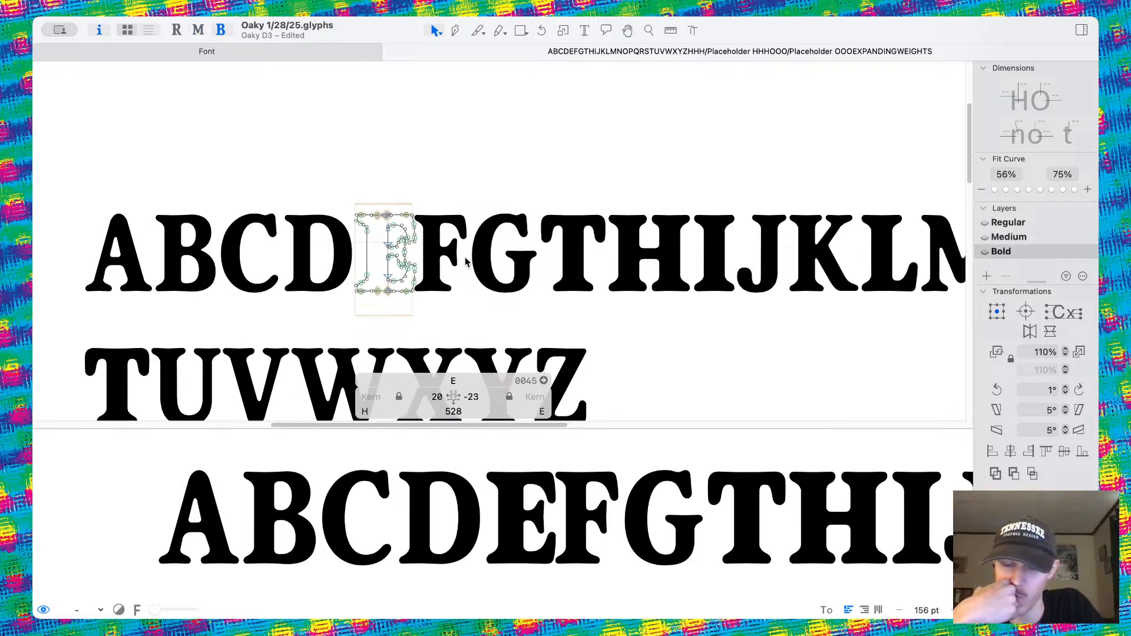
pyautogui.press('super+2')
pyautogui.press('super+3')
pyautogui.press('super+2')
pyautogui.press('super+3')
pyautogui.press('super+2')
pyautogui.press('super+3')
pyautogui.press('super+2')
pyautogui.press('super+3')
# Thicken the E's middle arm by moving the two upper contour nodes near the stem up 10 units.
pyautogui.scroll(10, 450, 256)
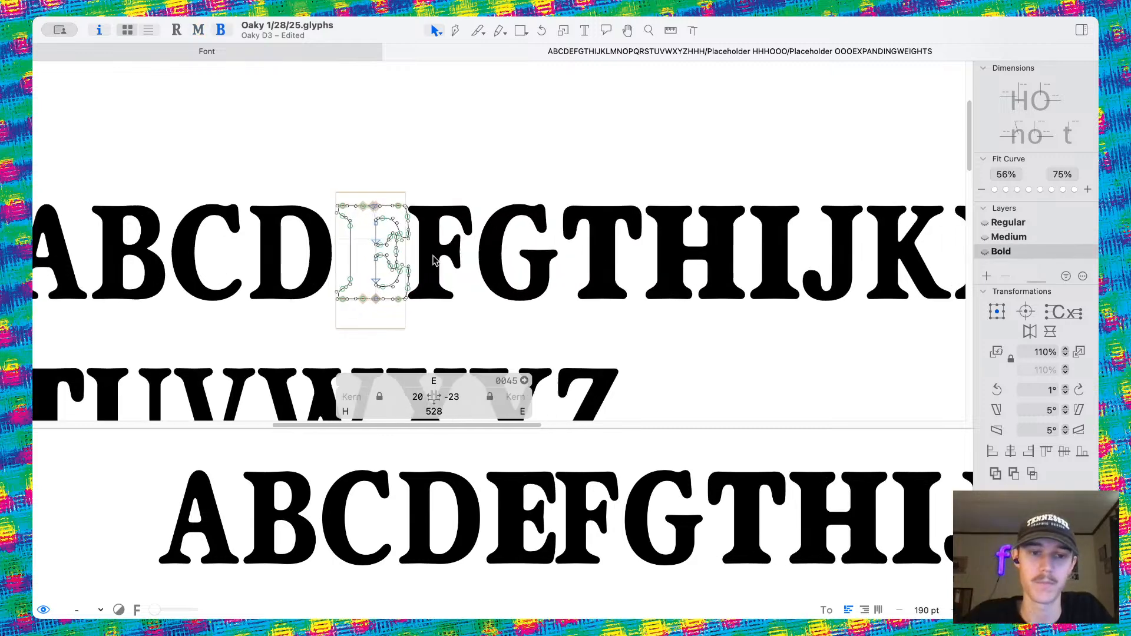
pyautogui.hscroll(-2, 380, 241)
pyautogui.scroll(5, 377, 239)
pyautogui.moveTo(258, 186); pyautogui.dragTo(385, 266)
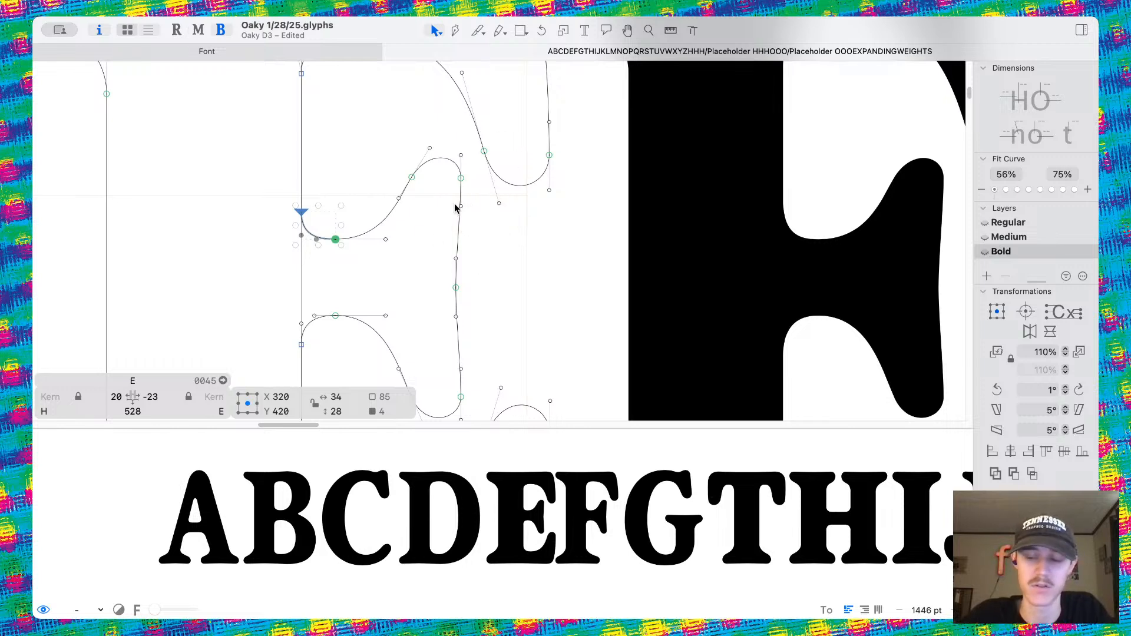
pyautogui.hotkey('shift', 'Up')
# Move the middle arm's two lower contour nodes near the stem down 10 units, and its lower inner flare node left 10 units.
pyautogui.scroll(-3, 412, 224)
pyautogui.hscroll(-1, 412, 224)
pyautogui.moveTo(253, 263); pyautogui.dragTo(405, 300)
pyautogui.keyDown('shift'); pyautogui.click(308, 299); pyautogui.keyUp('shift')
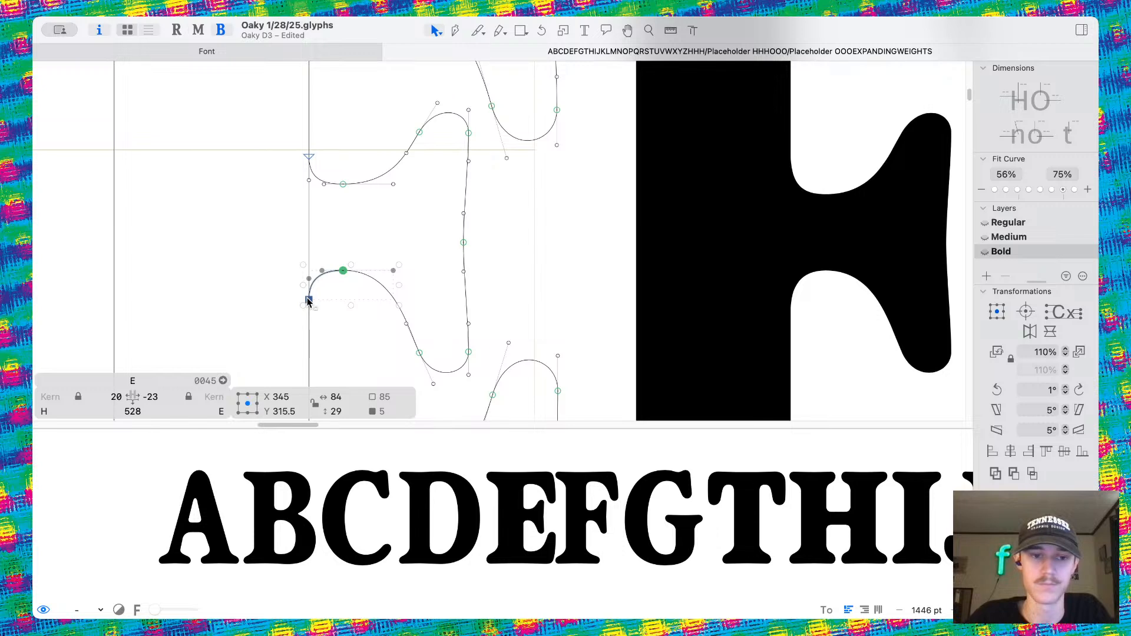
pyautogui.hotkey('shift', 'Down')
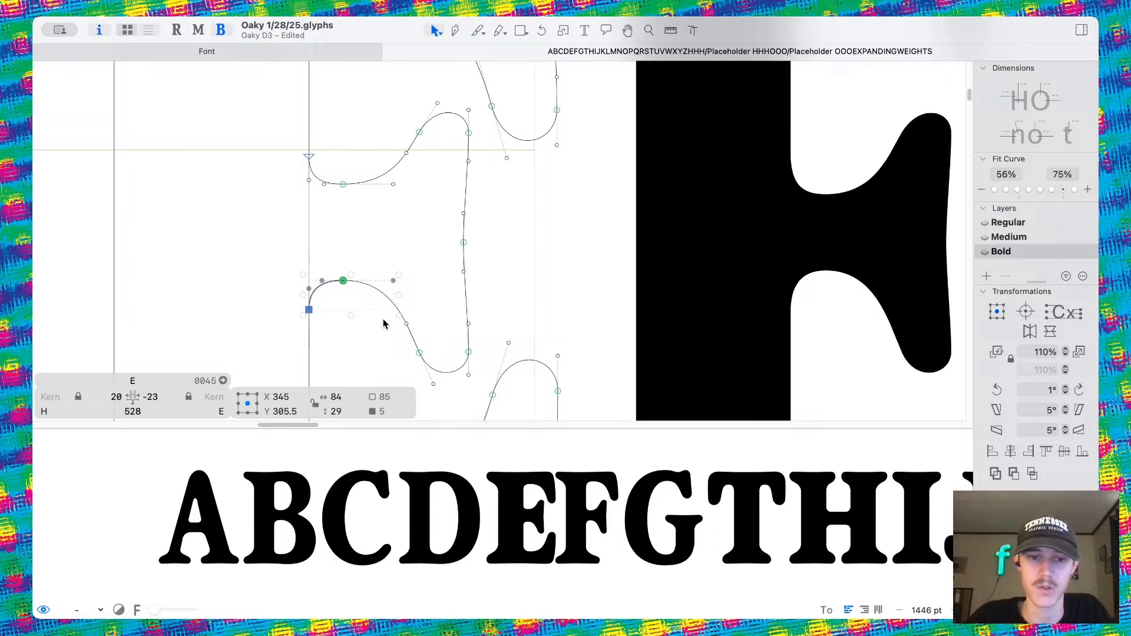
pyautogui.click(419, 353)
pyautogui.hotkey('shift', 'Left')
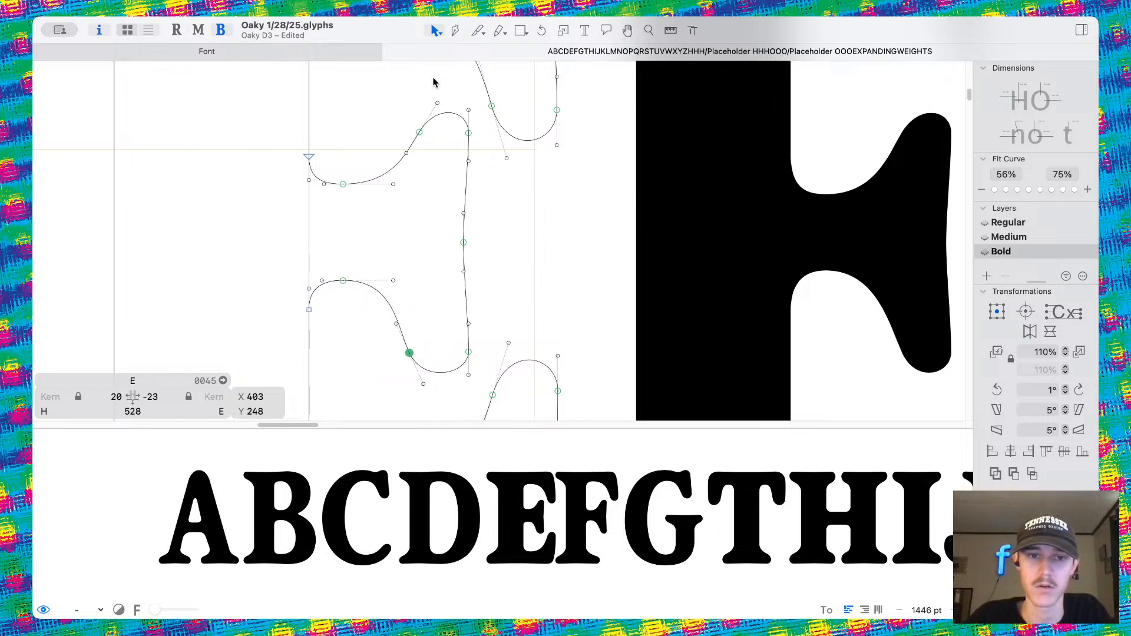
# Move the inner node of the Bold E's upper middle-arm tip 10 units left, in line with the lower tip's node.
pyautogui.click(419, 132)
pyautogui.hotkey('shift', 'Left')
pyautogui.click(428, 206)
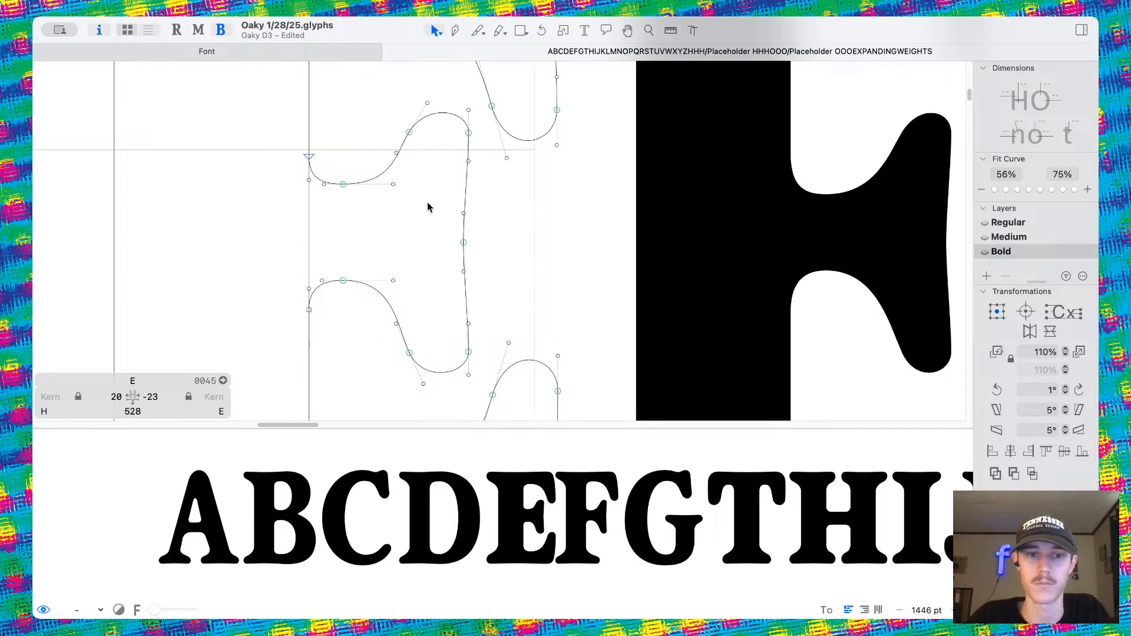
# Lengthen the two curve handles rounding the middle arm's upper tip, to about 44 units inside and 33 outside.
pyautogui.scroll(5, 427, 206)
pyautogui.click(433, 158)
pyautogui.press('Up')
pyautogui.scroll(-5, 433, 156)
pyautogui.hscroll(-2, 433, 157)
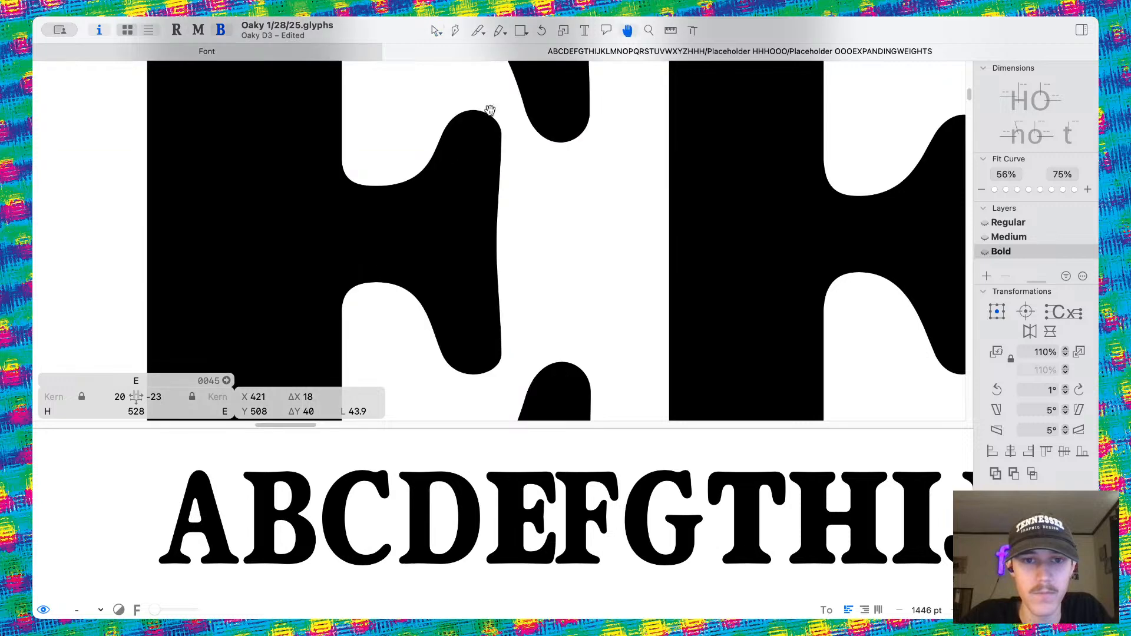
pyautogui.click(502, 113)
pyautogui.press('space')
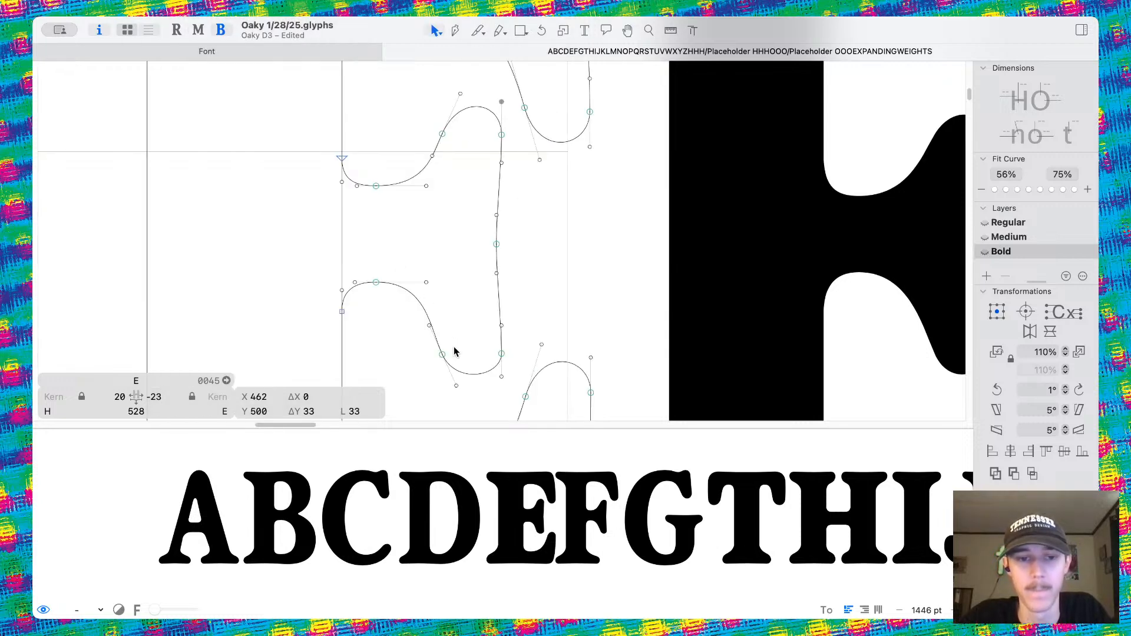
# Extend the curve handles rounding the middle arm's lower tip downward, making the outer one 34 units long.
pyautogui.moveTo(458, 389); pyautogui.dragTo(457, 394)
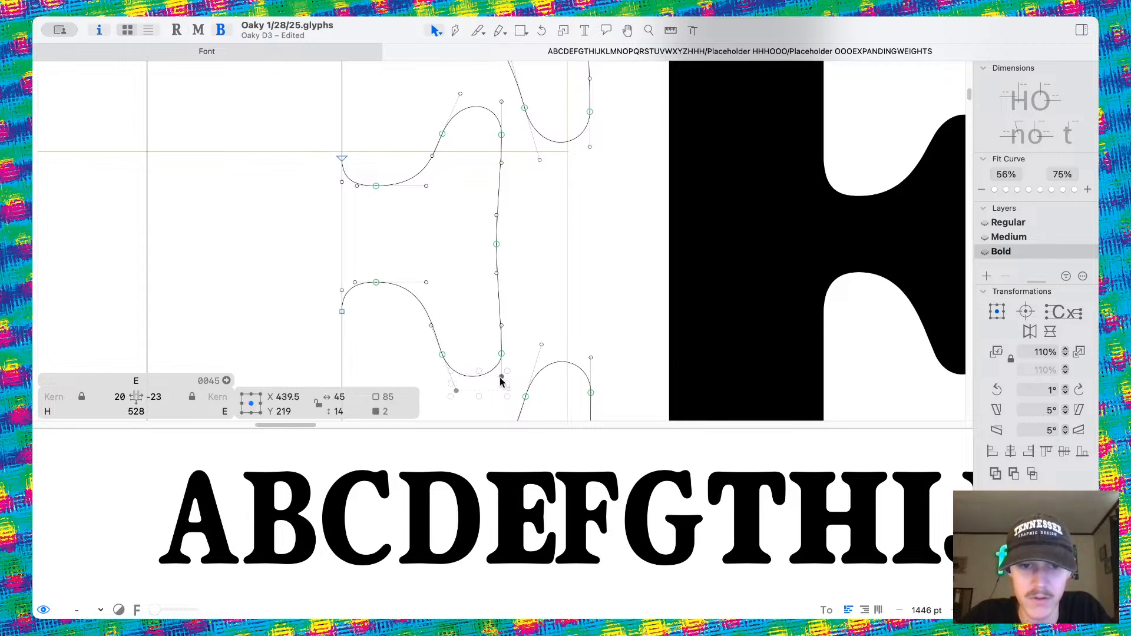
pyautogui.press('super+z')
pyautogui.click(501, 387)
pyautogui.press('space')
pyautogui.press('space')
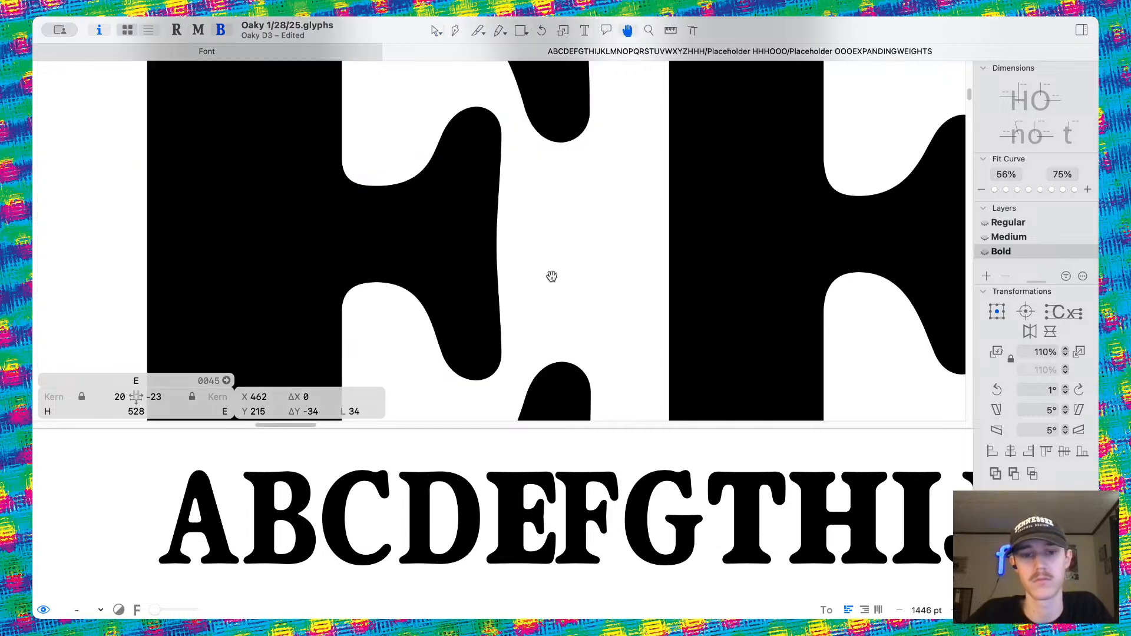
pyautogui.scroll(-5, 551, 276)
pyautogui.moveTo(551, 276); pyautogui.dragTo(541, 281)
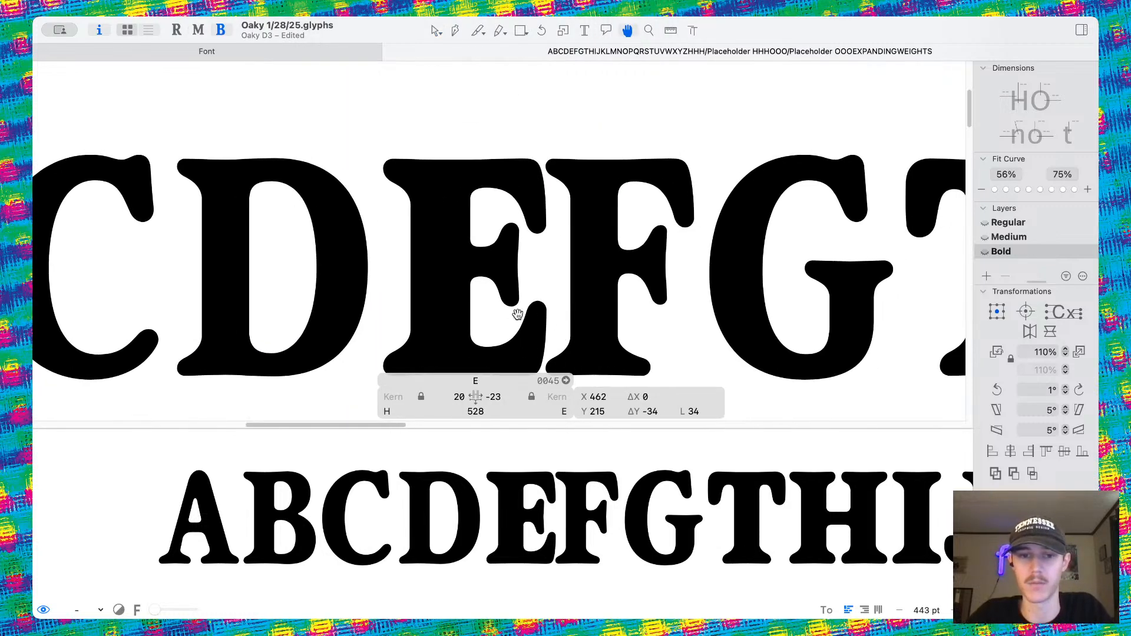
# Shift the two tip nodes of the E's lower arm up 10 units and those of its upper arm down 10 units.
pyautogui.scroll(4, 535, 305)
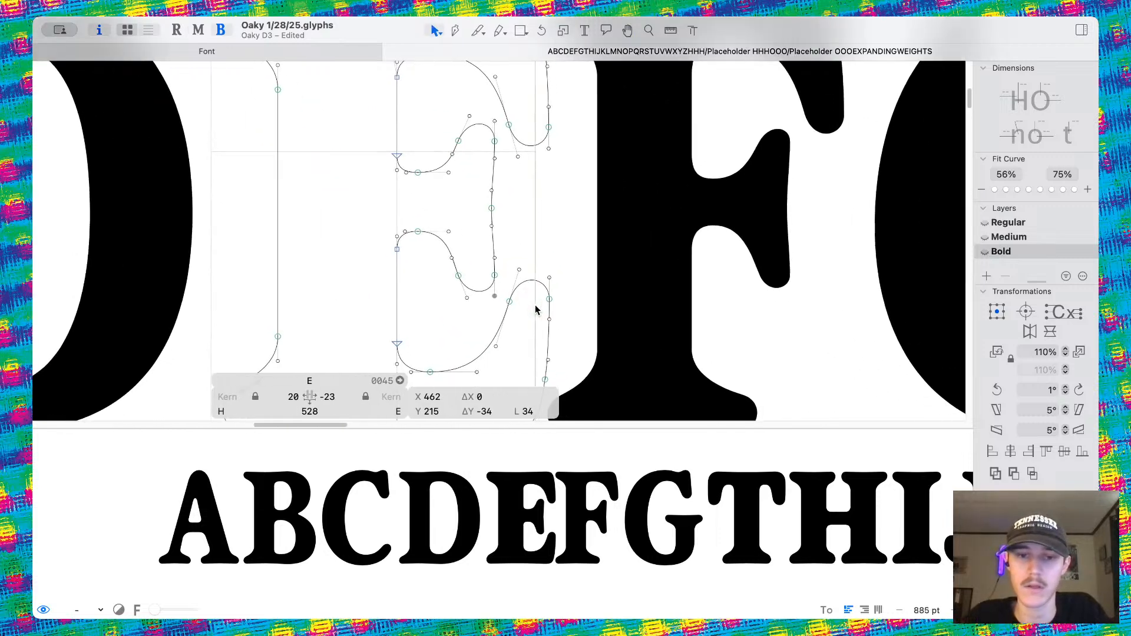
pyautogui.scroll(1, 535, 305)
pyautogui.moveTo(506, 326); pyautogui.dragTo(594, 344)
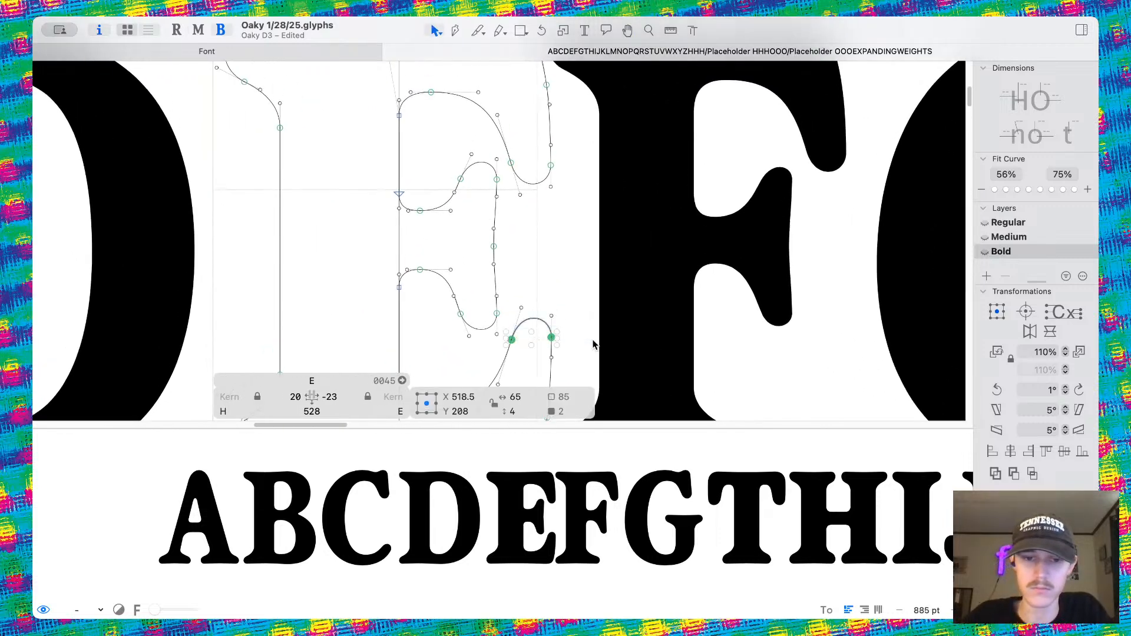
pyautogui.hotkey('shift', 'Up')
pyautogui.moveTo(504, 164); pyautogui.dragTo(561, 188)
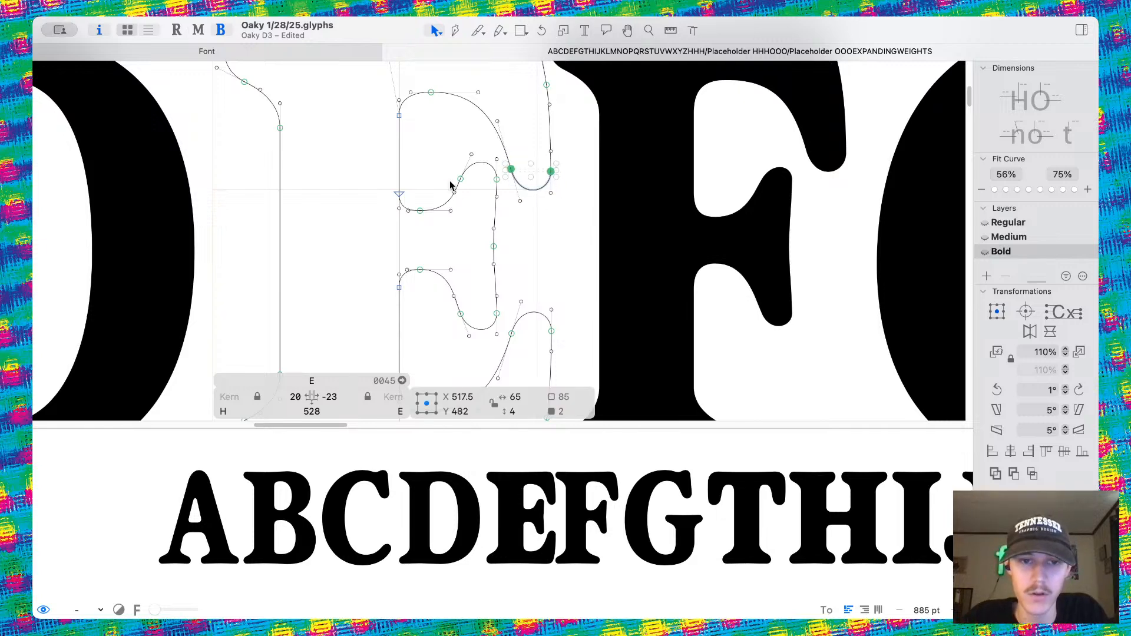
# Move all nodes and handles of the E's middle-arm end 11 units left and preview the filled shape.
pyautogui.scroll(2, 451, 185)
pyautogui.scroll(-3, 519, 277)
pyautogui.scroll(2, 420, 243)
pyautogui.scroll(2, 420, 242)
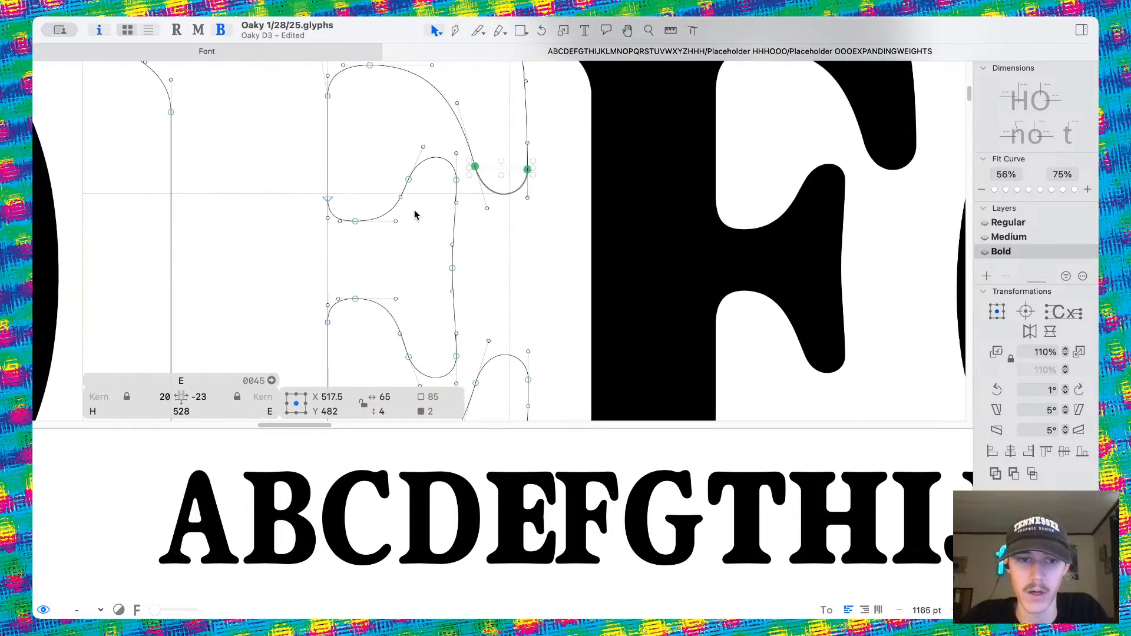
pyautogui.moveTo(375, 136); pyautogui.dragTo(462, 379)
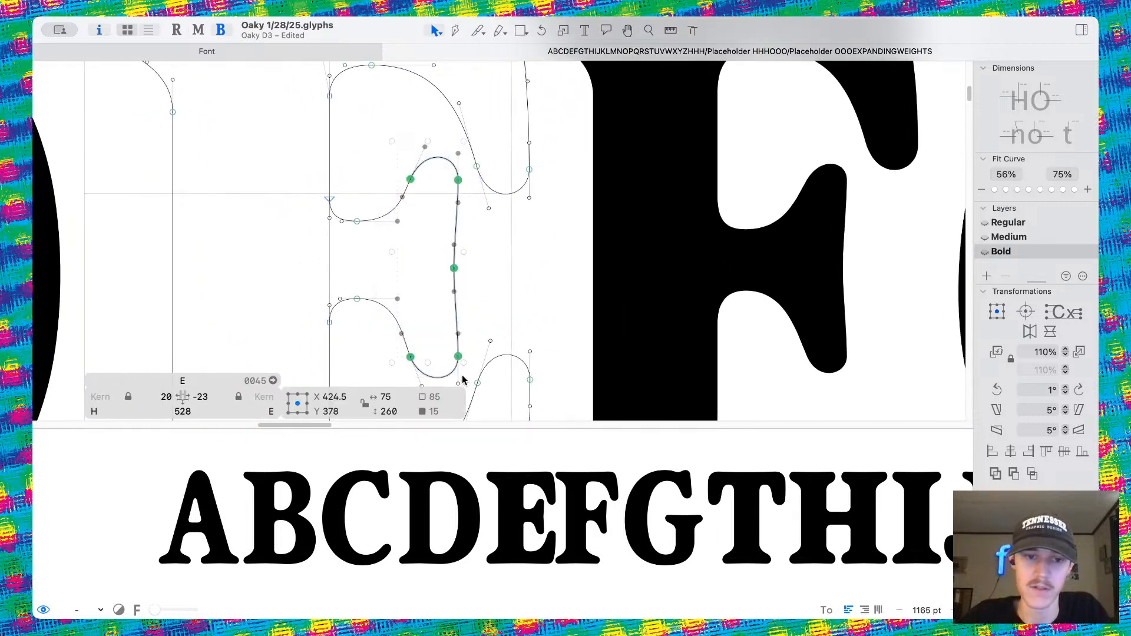
pyautogui.hotkey('shift', 'Left')
pyautogui.hotkey('shift', 'Left')
pyautogui.hotkey('shift', 'Right')
pyautogui.press('Left')
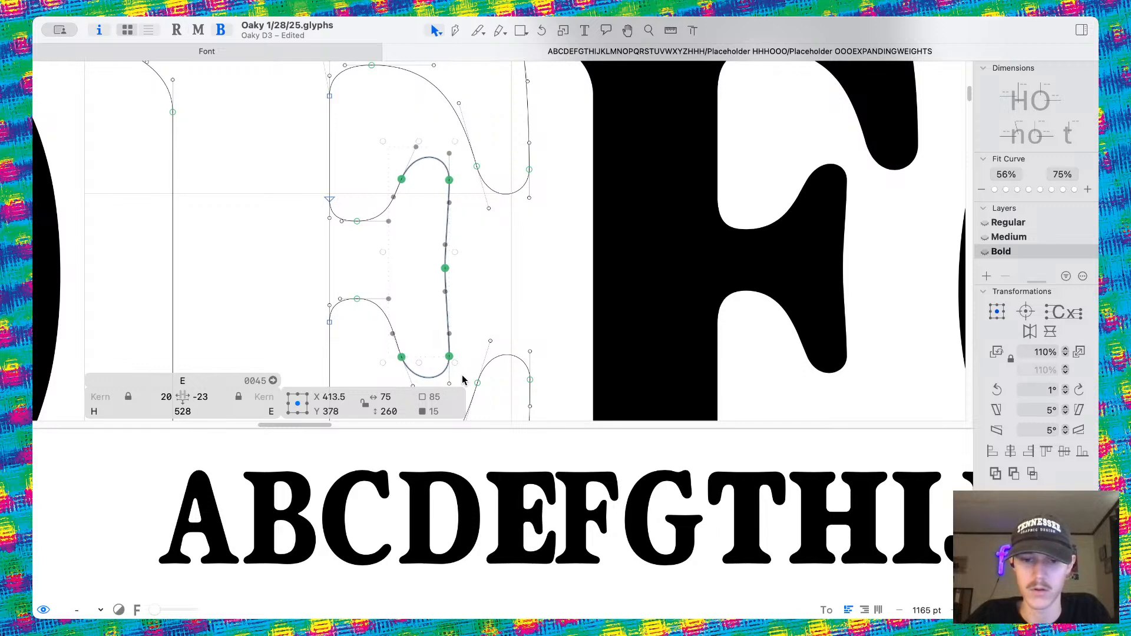
pyautogui.press('space')
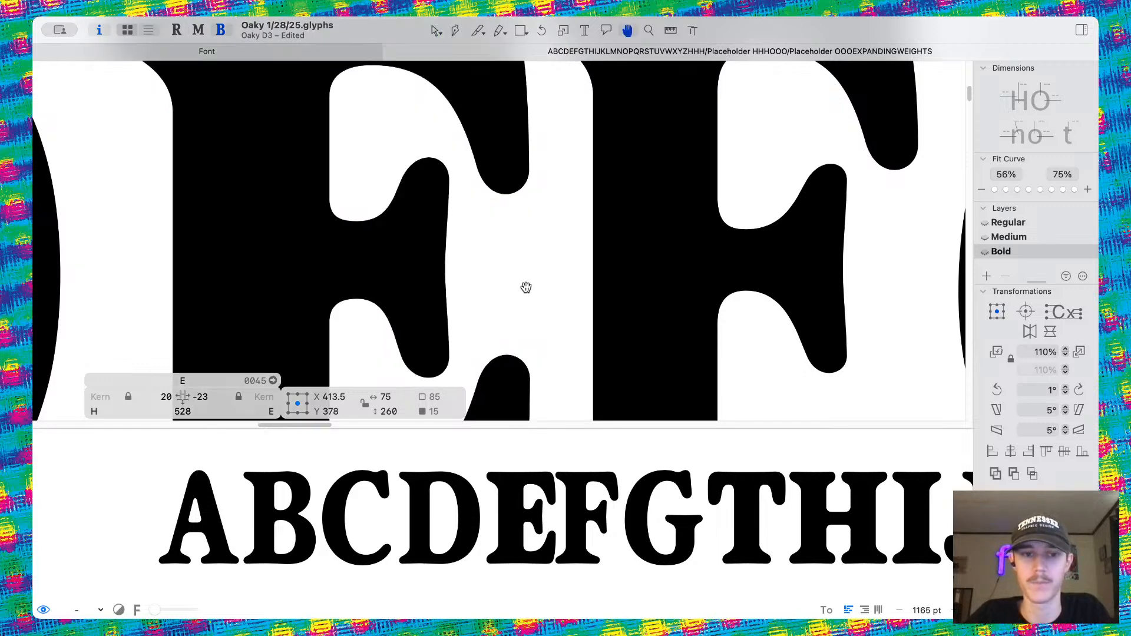
# Compare the E across the Regular, Medium and Bold masters.
pyautogui.scroll(-8, 525, 287)
pyautogui.press('super+2')
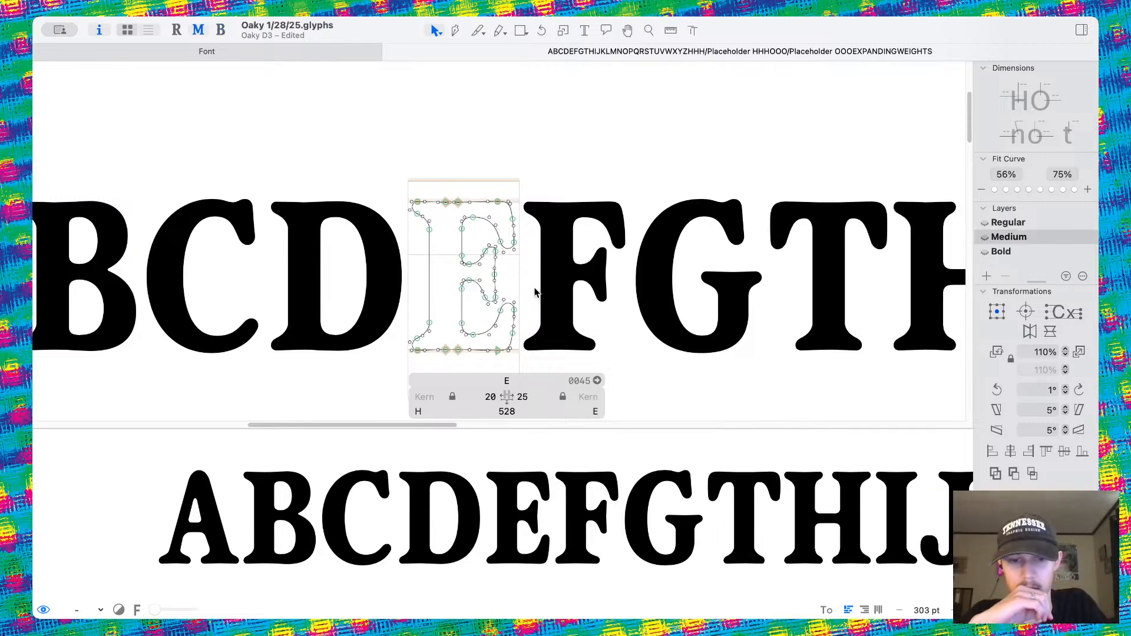
pyautogui.press('super+1')
pyautogui.press('super+2')
pyautogui.press('super+3')
pyautogui.press('super+2')
pyautogui.press('super+1')
pyautogui.press('super+2')
pyautogui.press('super+3')
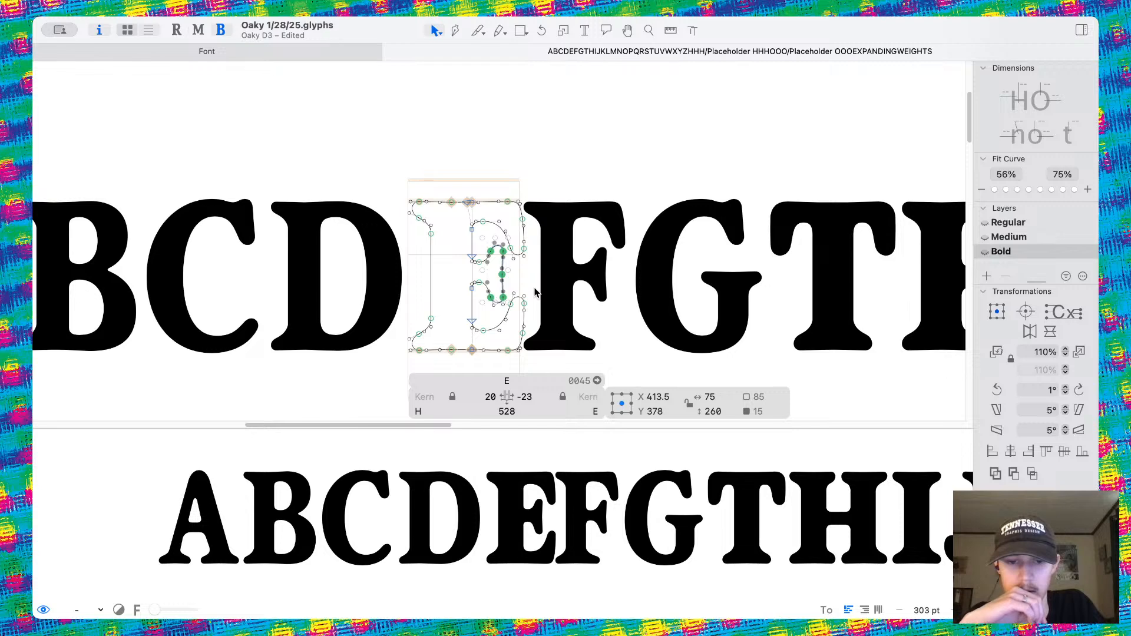
pyautogui.press('super+2')
pyautogui.press('super+3')
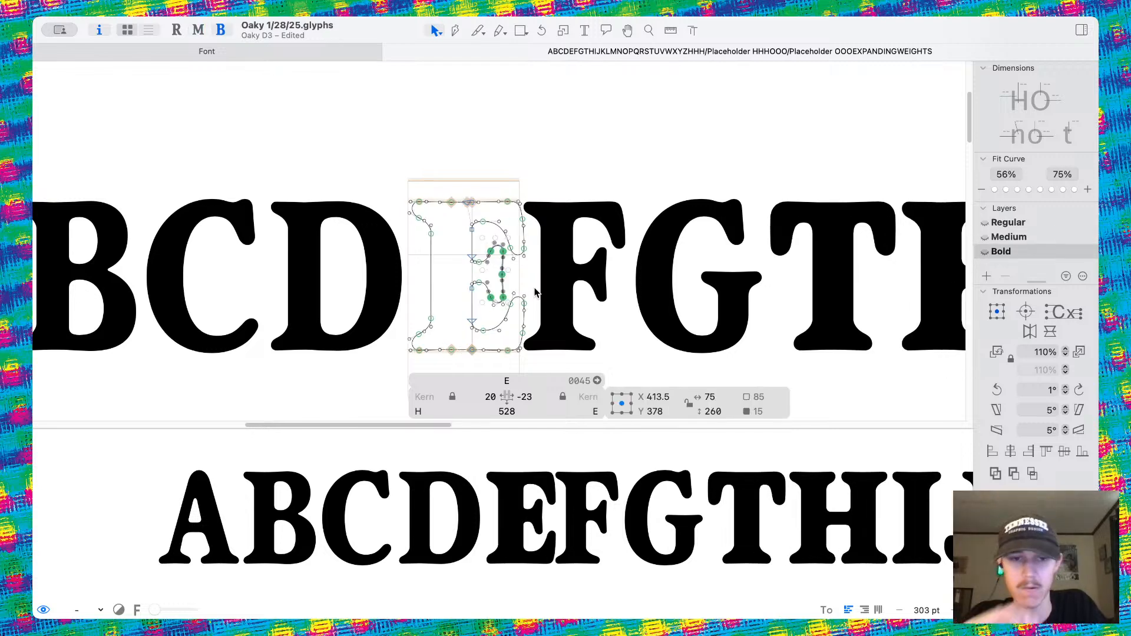
# Deselect the Bold E's middle-arm nodes and save the font file.
pyautogui.scroll(5, 506, 285)
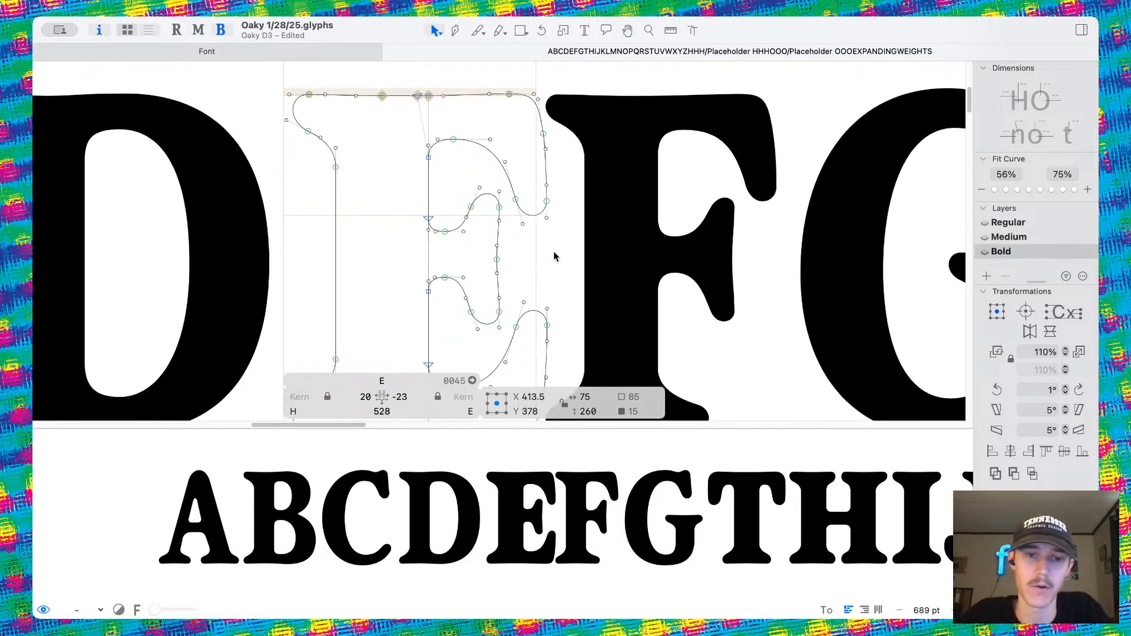
pyautogui.click(433, 167)
pyautogui.press('super+s')
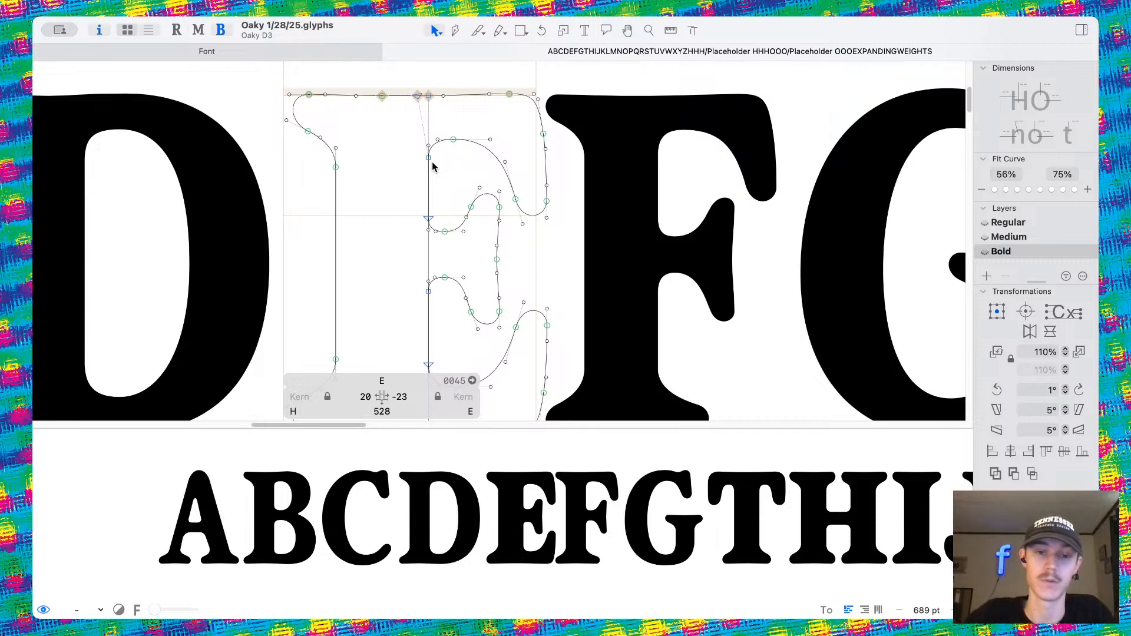
# Examine the Bold E's node coordinates and segment measurements, and compare its shape with the neighbouring letters.
pyautogui.scroll(3, 554, 342)
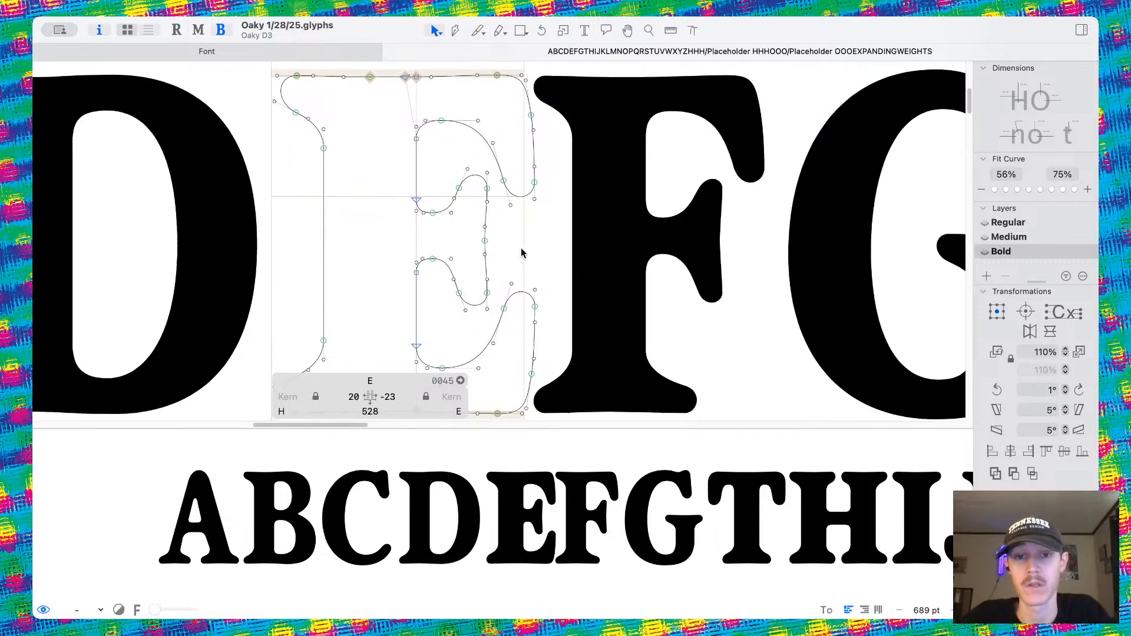
pyautogui.scroll(2, 544, 163)
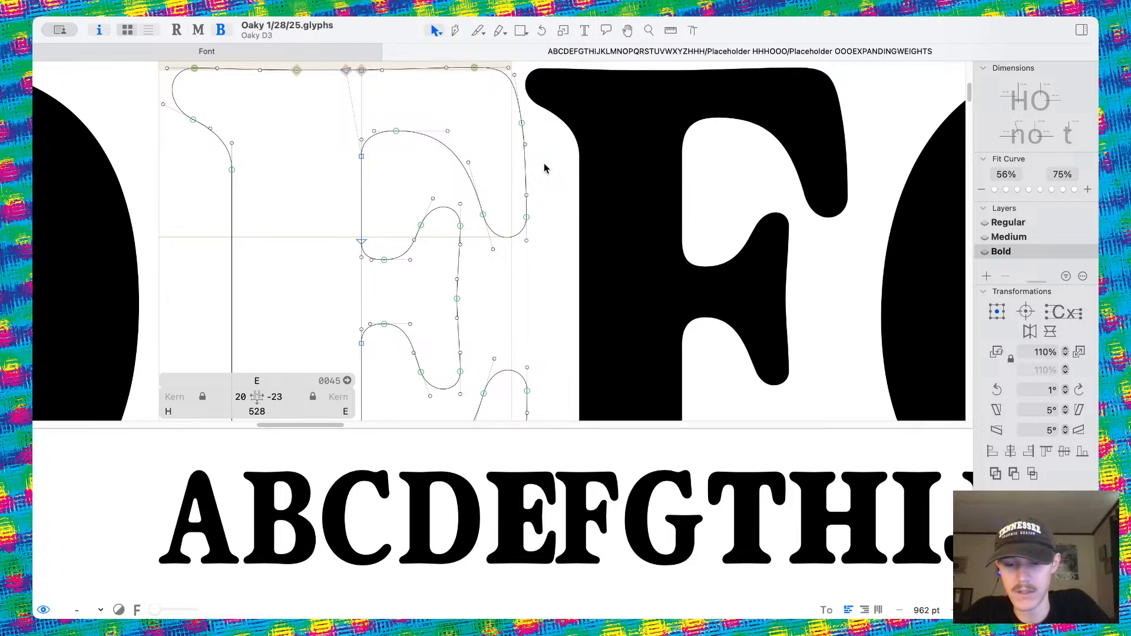
pyautogui.press('l')
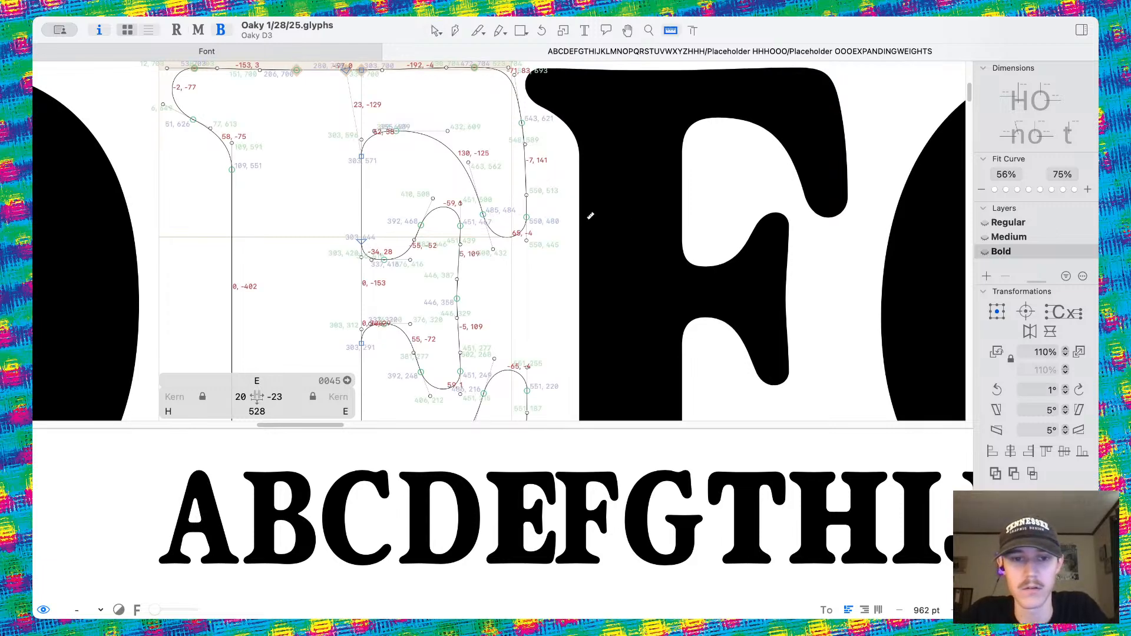
pyautogui.scroll(-5, 772, 244)
pyautogui.hscroll(3, 737, 259)
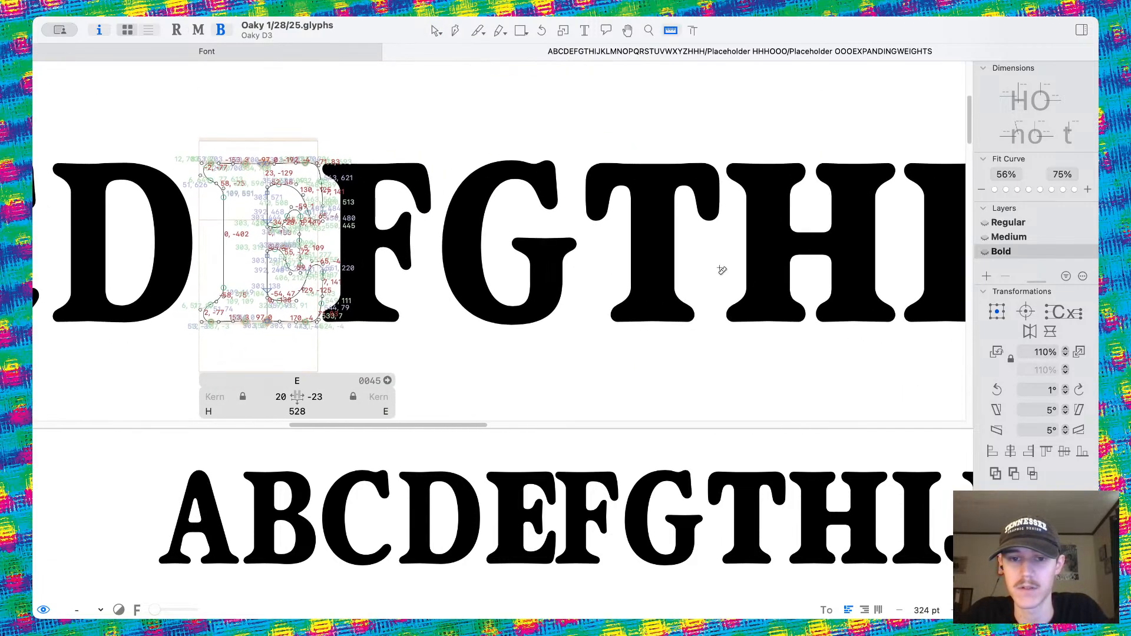
pyautogui.scroll(4, 648, 262)
pyautogui.hscroll(-5, 599, 341)
pyautogui.scroll(2, 600, 341)
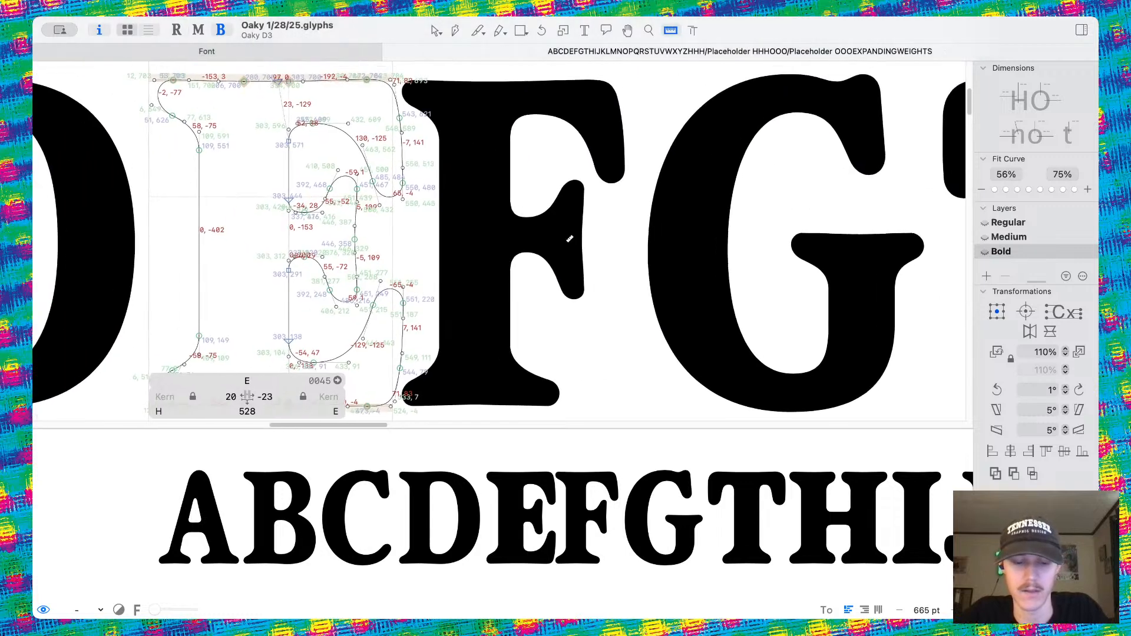
# Try to widen the E's upper-arm tip by moving its inner node 20 units left.
pyautogui.press('v')
pyautogui.click(392, 192)
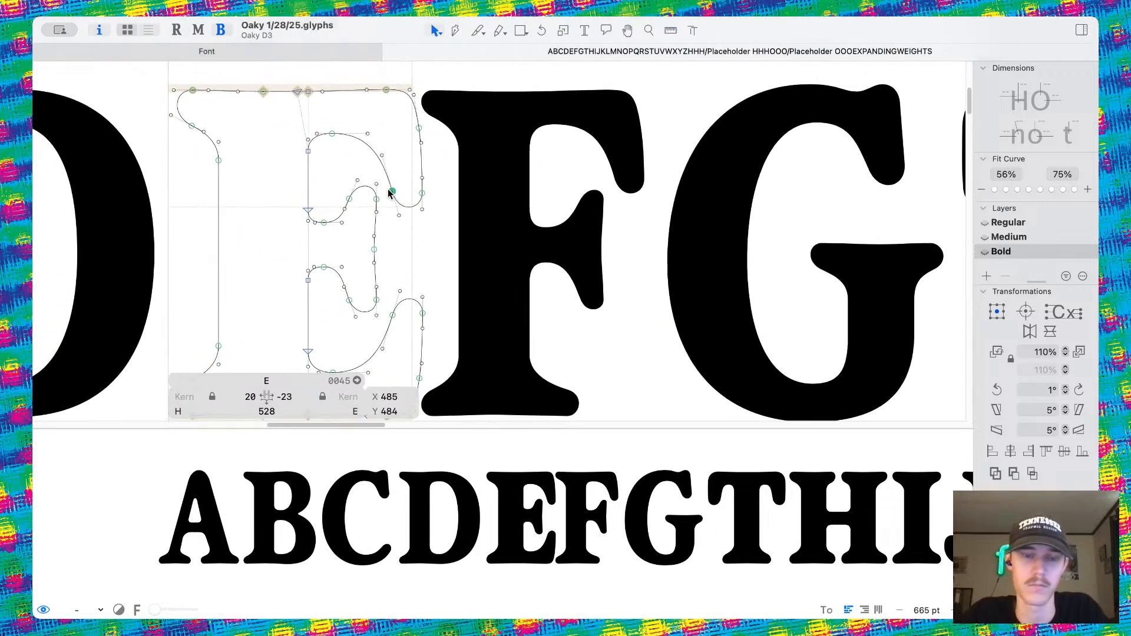
pyautogui.hotkey('shift', 'Left')
pyautogui.hotkey('shift', 'Left')
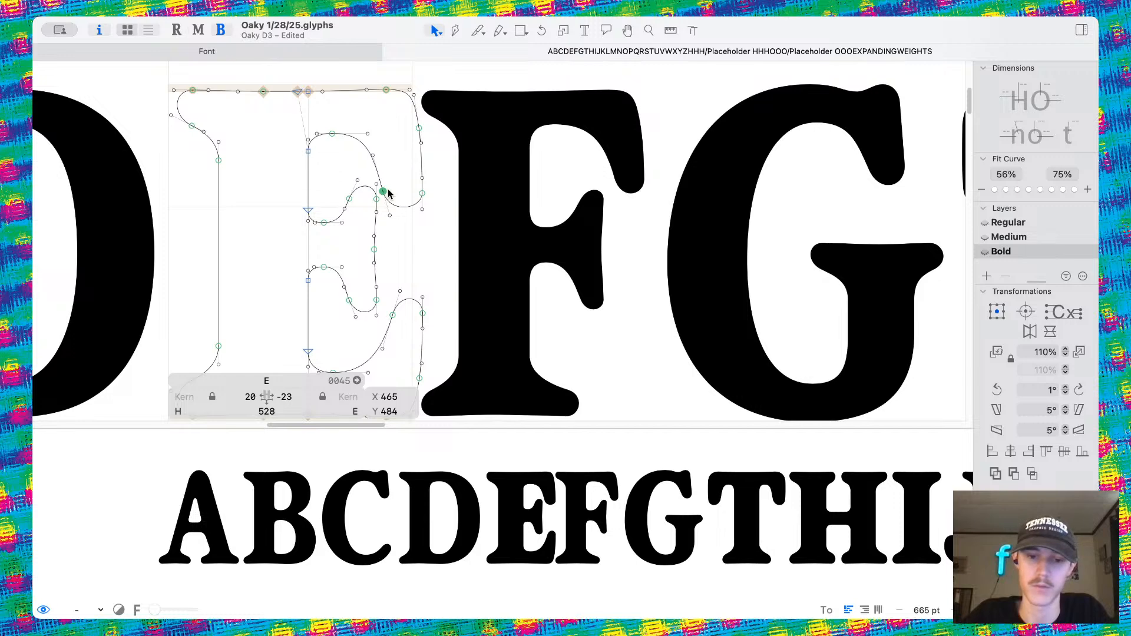
pyautogui.moveTo(389, 195); pyautogui.dragTo(422, 199)
pyautogui.hotkey('shift', 'Left')
pyautogui.hotkey('shift', 'Left')
pyautogui.press('super+s')
# Move the outer edge nodes and handles of the E's upper arm 10 units right, leaving the inner curve points unselected.
pyautogui.scroll(2, 391, 116)
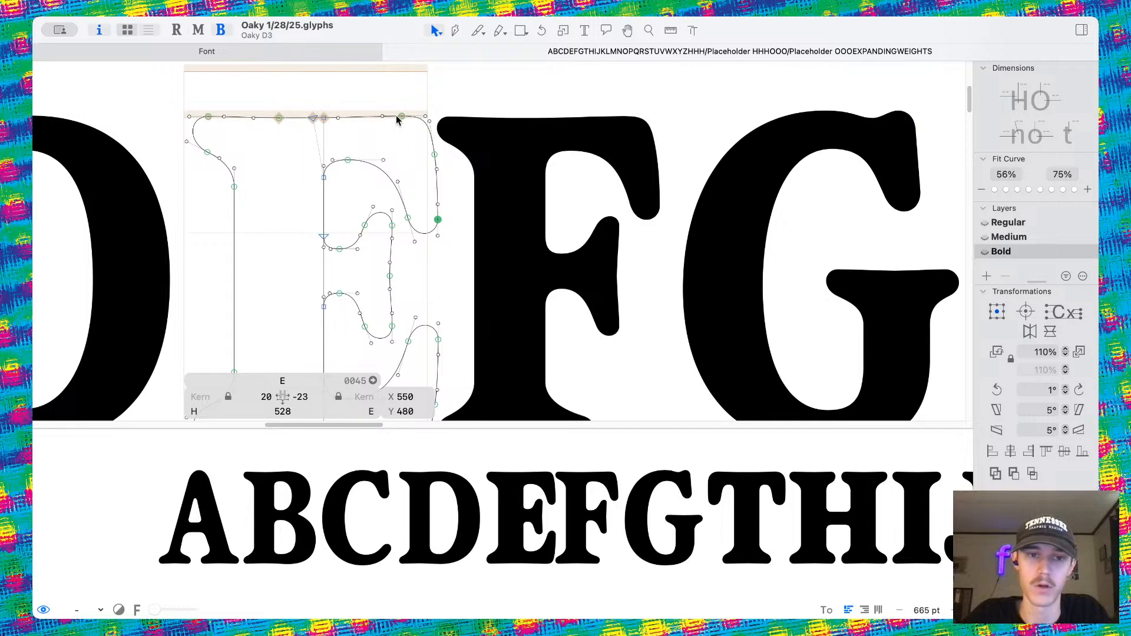
pyautogui.moveTo(393, 101); pyautogui.dragTo(465, 227)
pyautogui.keyDown('shift'); pyautogui.click(408, 218); pyautogui.keyUp('shift')
pyautogui.keyDown('shift'); pyautogui.click(398, 181); pyautogui.keyUp('shift')
pyautogui.hotkey('shift', 'Right')
# Move the outer edge nodes and handles of the E's lower arm, including its baseline node, 10 units right.
pyautogui.scroll(-6, 463, 281)
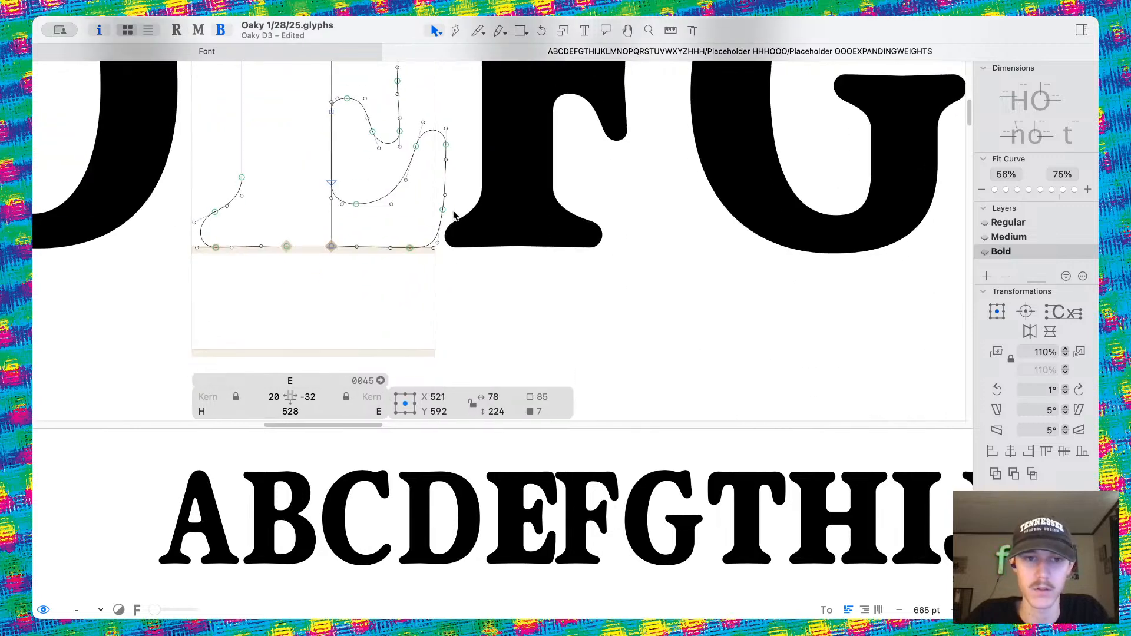
pyautogui.moveTo(442, 155); pyautogui.dragTo(482, 288)
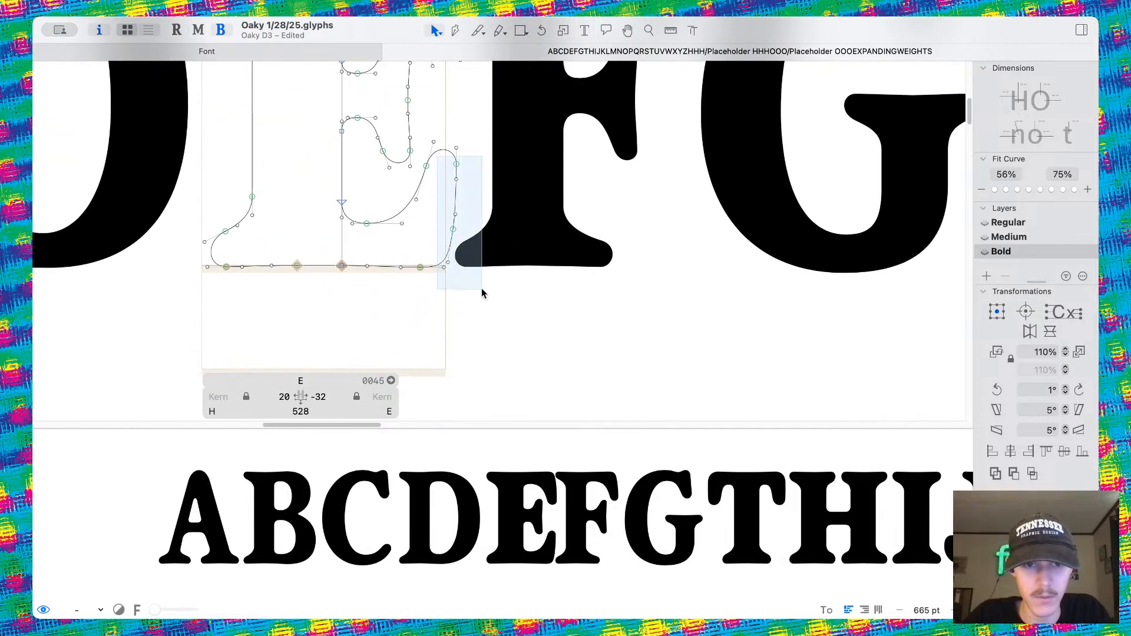
pyautogui.keyDown('shift'); pyautogui.click(421, 267); pyautogui.keyUp('shift')
pyautogui.hotkey('shift', 'Right')
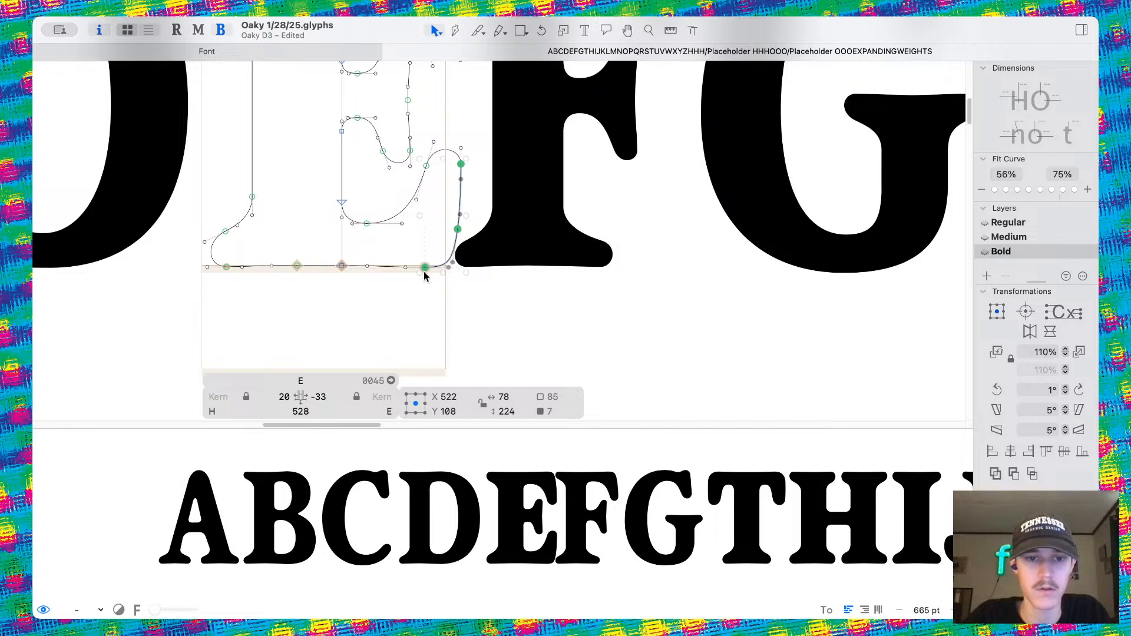
# Shift the inner tip nodes of the E's lower and upper arms 10 units left, to X 476 and X 475.
pyautogui.click(426, 167)
pyautogui.hotkey('shift', 'Left')
pyautogui.scroll(3, 425, 171)
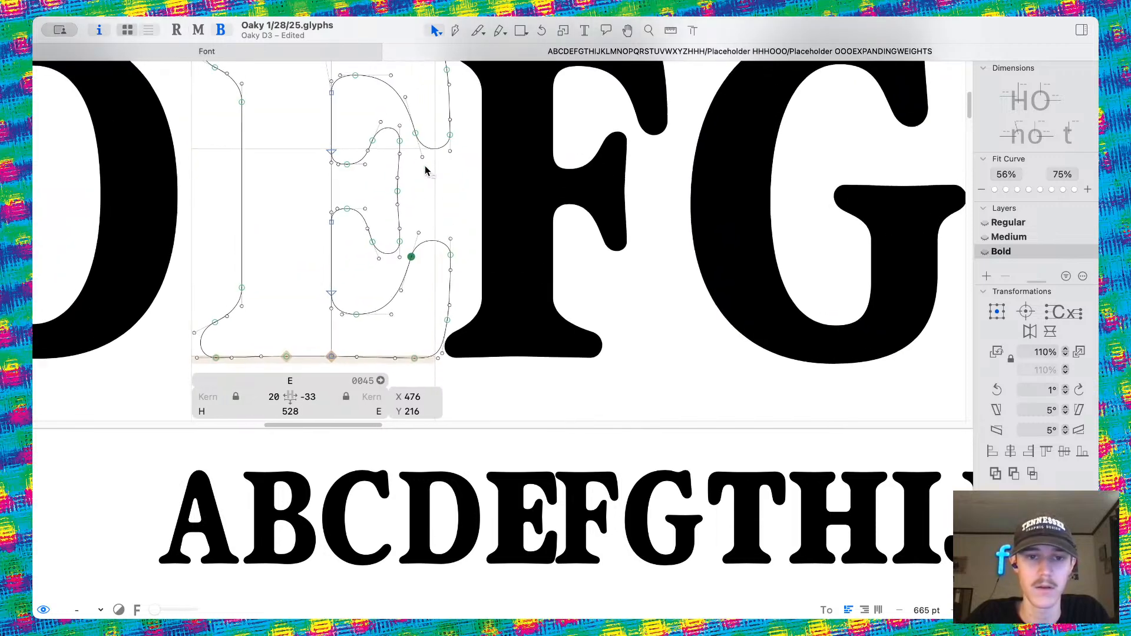
pyautogui.click(418, 142)
pyautogui.click(424, 107)
pyautogui.click(416, 140)
pyautogui.click(420, 120)
pyautogui.click(416, 136)
pyautogui.hotkey('shift', 'Left')
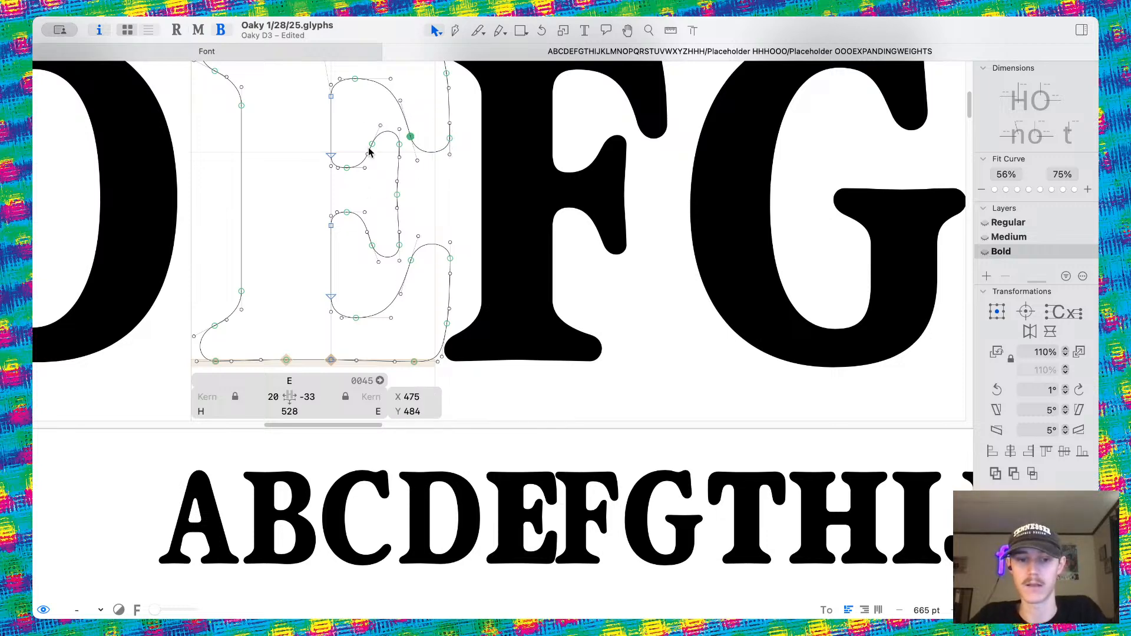
pyautogui.scroll(1, 436, 192)
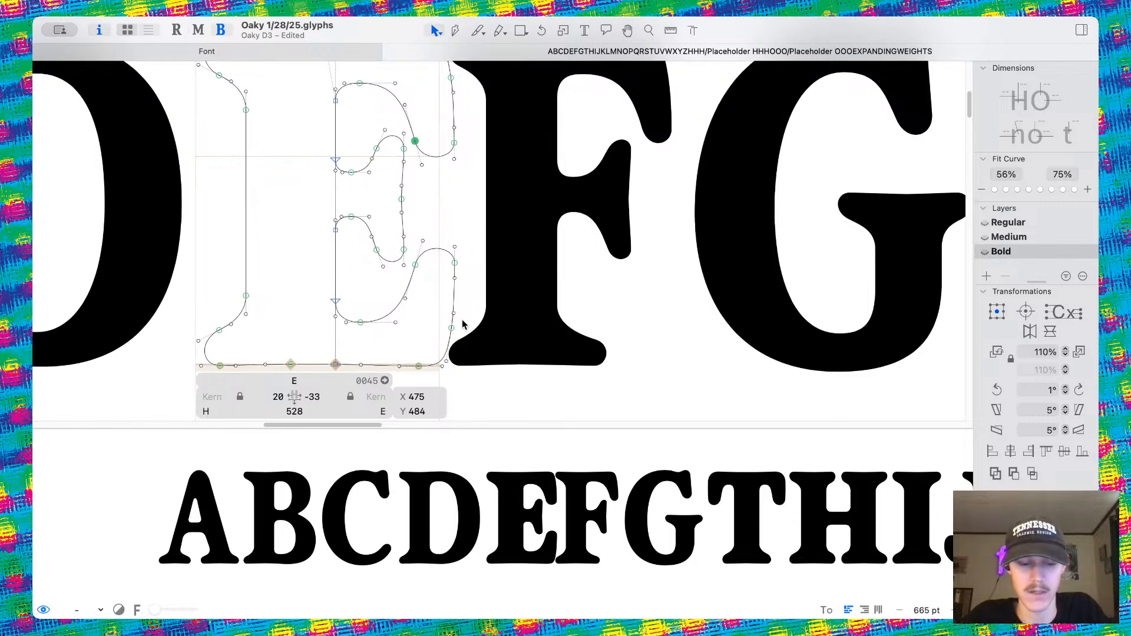
# Set the Bold E's right sidebearing to 25 to match the Medium master, and return to Medium for comparison.
pyautogui.press('super+2')
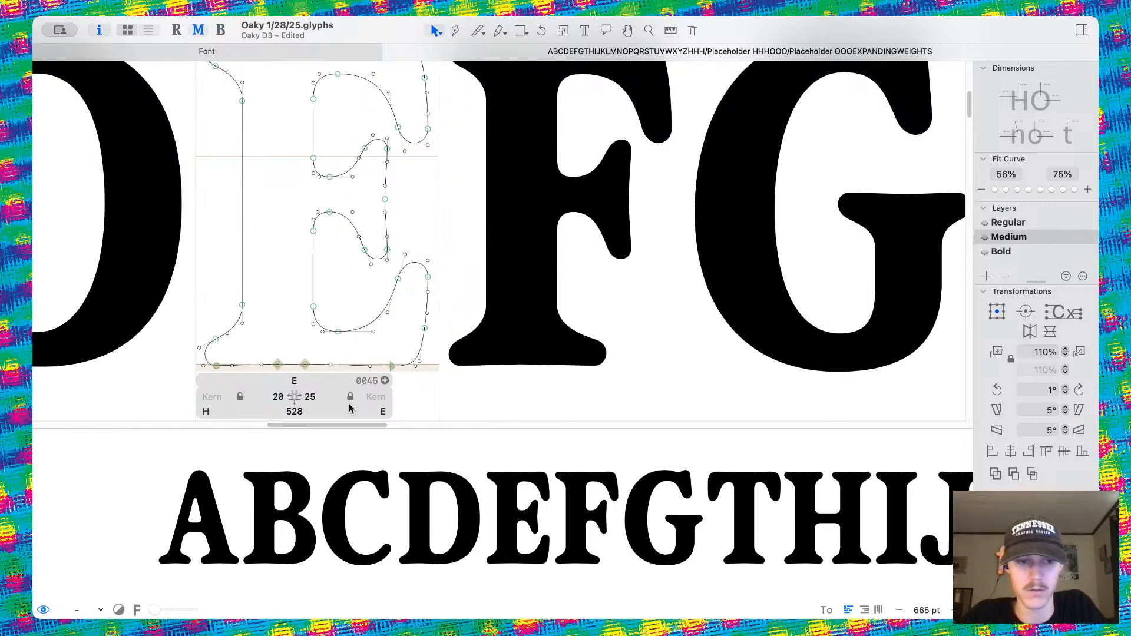
pyautogui.press('super+3')
pyautogui.click(313, 397)
pyautogui.write('25')
pyautogui.press('Return')
pyautogui.hscroll(-5, 555, 358)
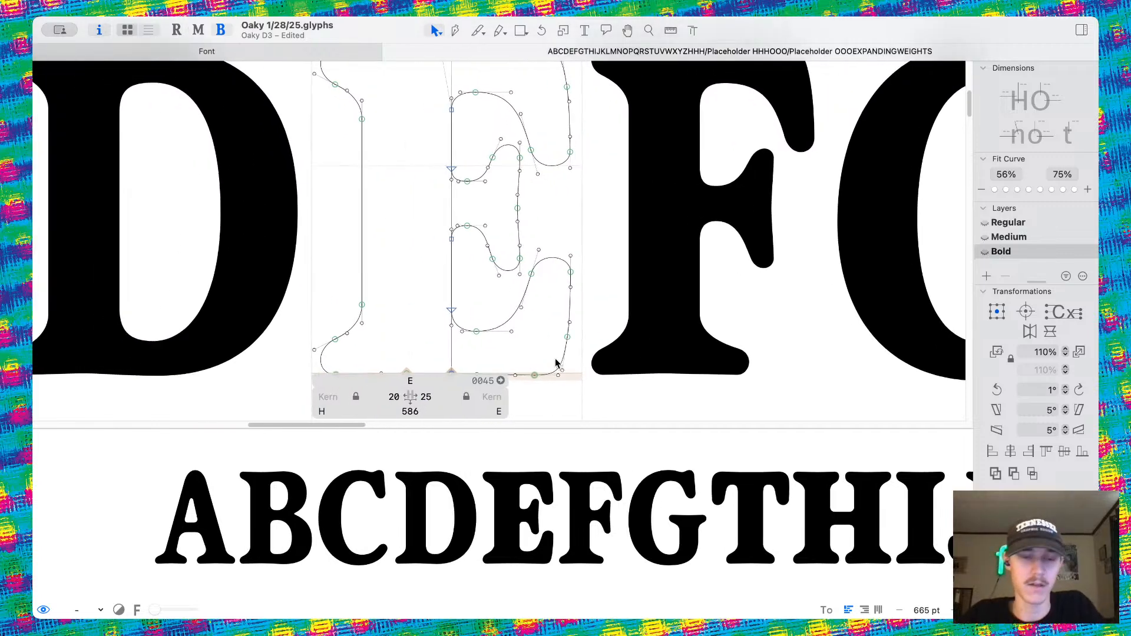
pyautogui.press('super+2')
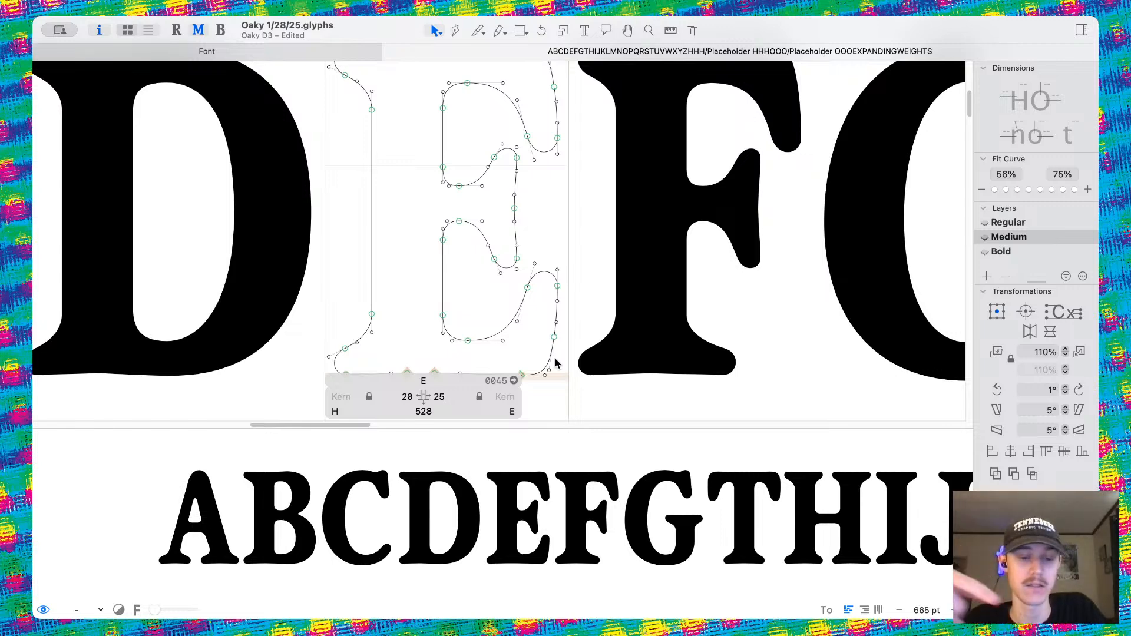
# Save the font in the Bold master and raise the tip curve of the E's lower arm, placing its inner tip node at X 479, Y 224.
pyautogui.press('super+3')
pyautogui.press('super+s')
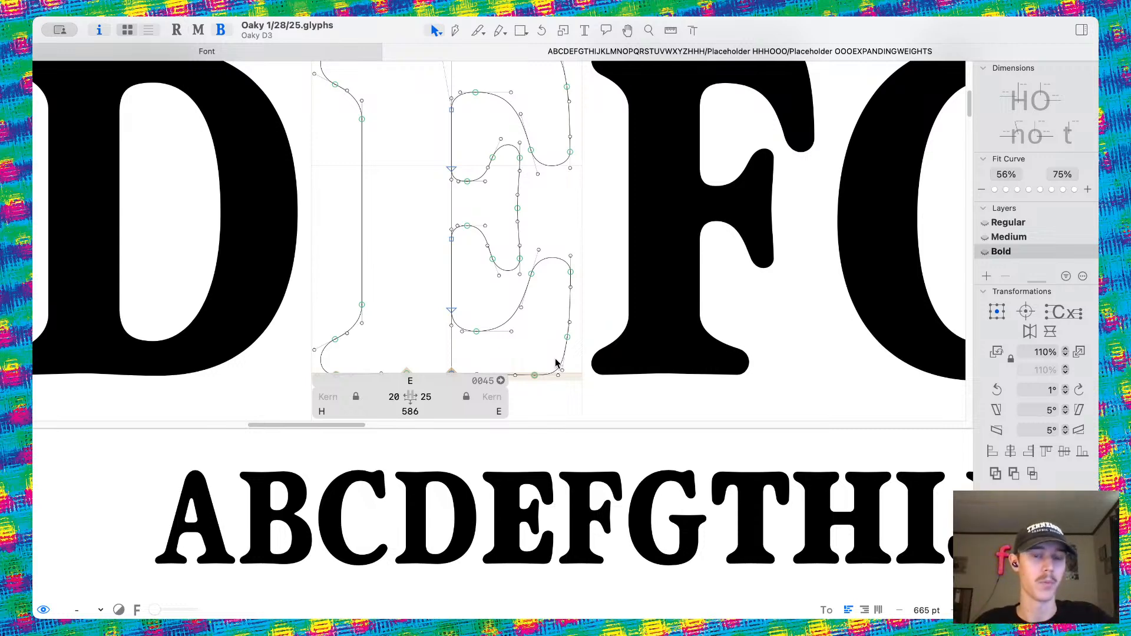
pyautogui.scroll(5, 548, 289)
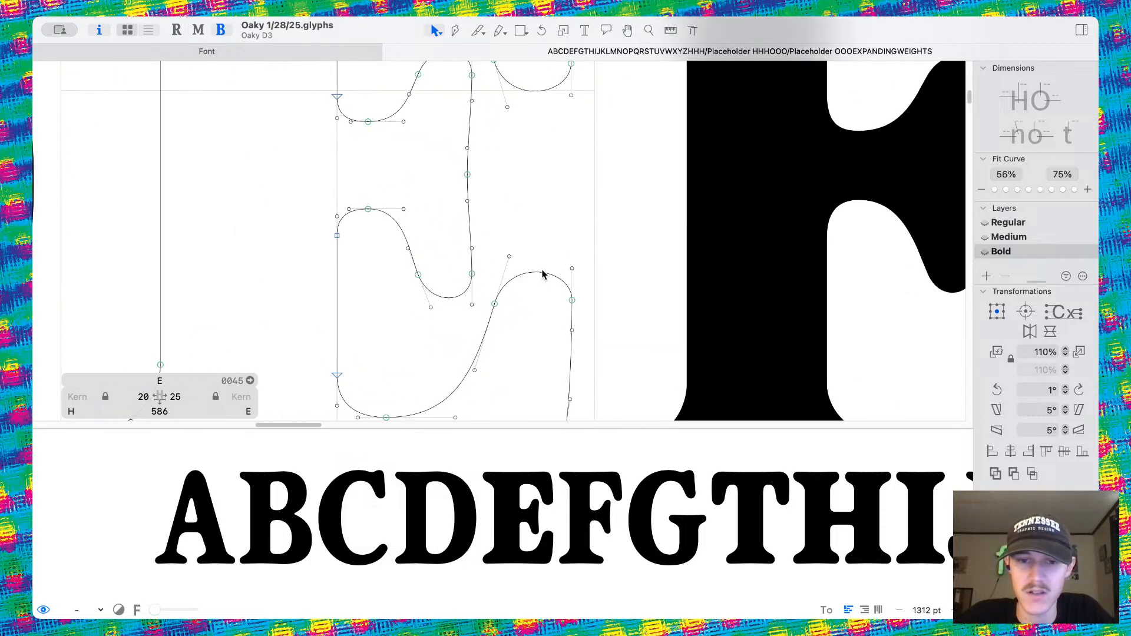
pyautogui.moveTo(540, 291); pyautogui.dragTo(537, 280)
pyautogui.press('space')
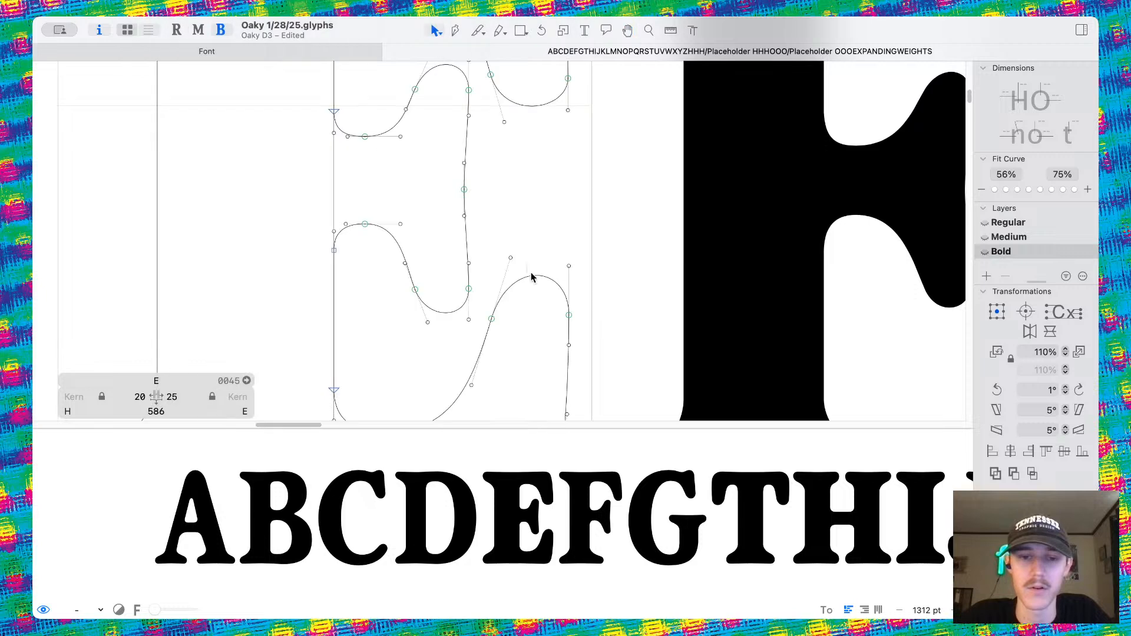
pyautogui.click(492, 313)
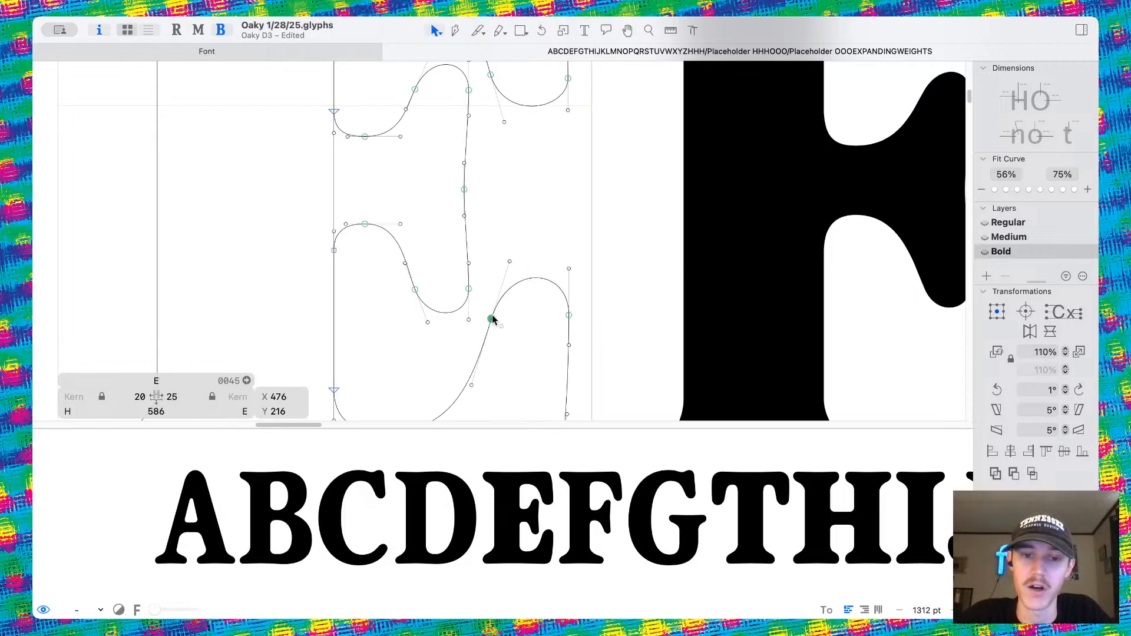
pyautogui.press('space')
# Reshape the tip of the Bold E's upper arm by moving its curve and inner tip node slightly downward.
pyautogui.scroll(4, 537, 221)
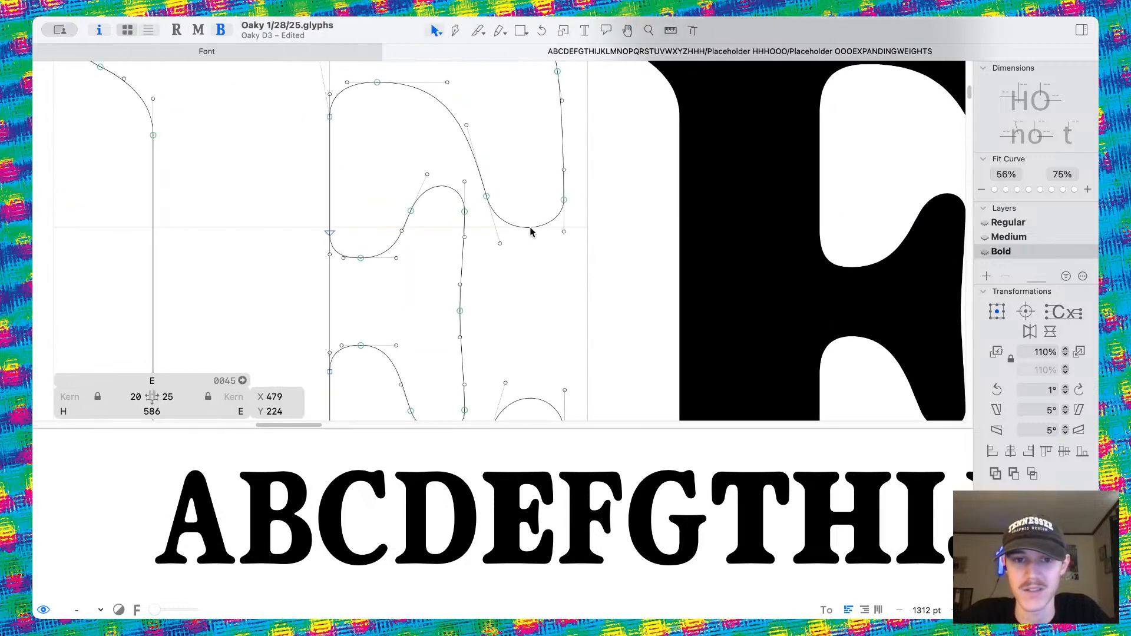
pyautogui.moveTo(536, 231); pyautogui.dragTo(537, 241)
pyautogui.moveTo(486, 196); pyautogui.dragTo(488, 203)
pyautogui.scroll(1, 221, 109)
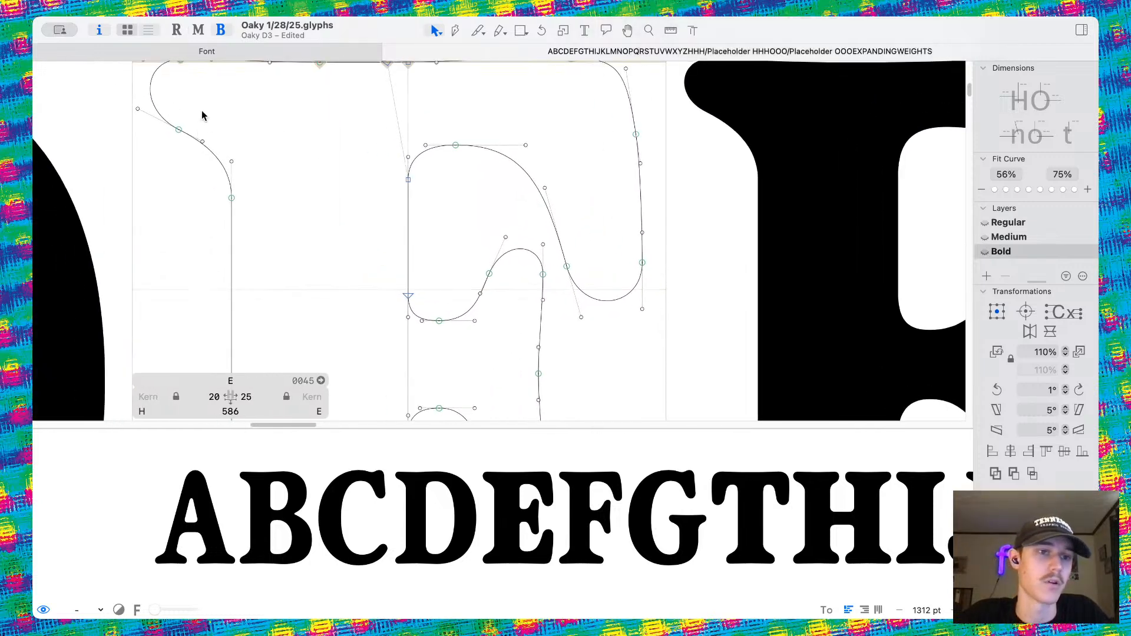
# Compare the E across the Medium, Regular and Bold masters and examine how the Bold E sits among its neighbouring capitals.
pyautogui.press('super+2')
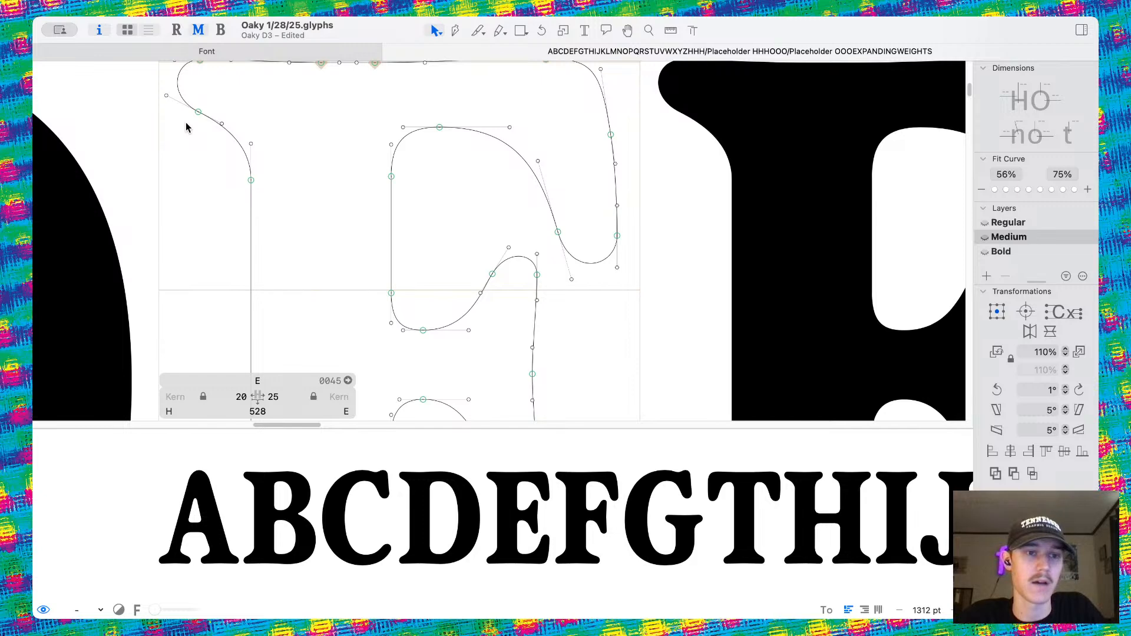
pyautogui.press('super+1')
pyautogui.press('super+3')
pyautogui.press('super+1')
pyautogui.press('super+3')
pyautogui.press('super+1')
pyautogui.press('super+3')
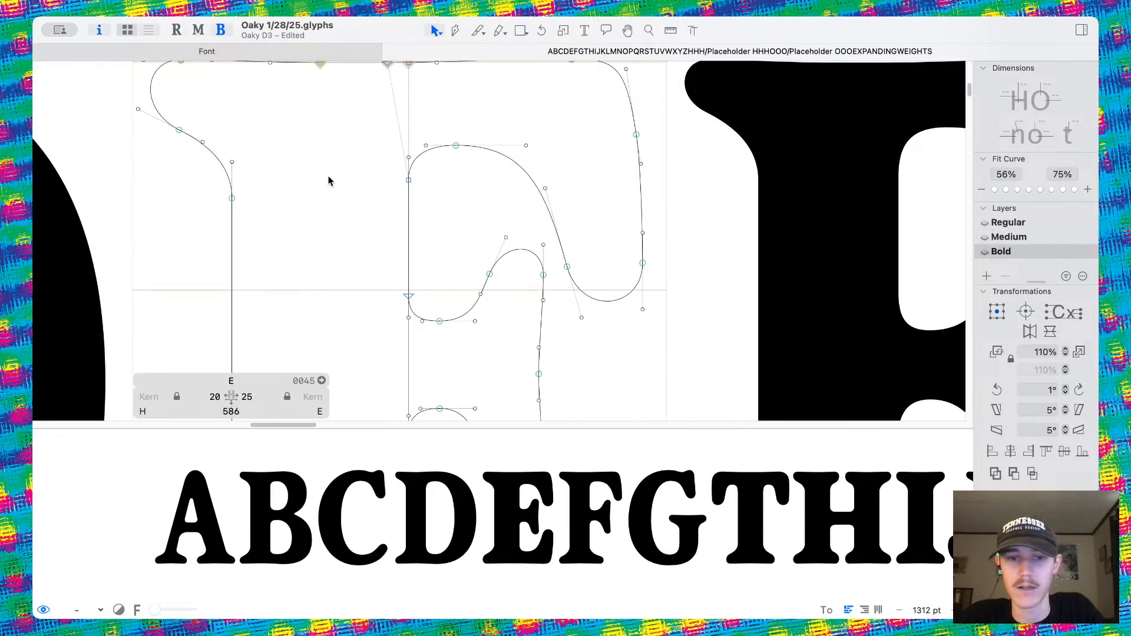
pyautogui.scroll(-10, 453, 203)
pyautogui.press('space')
pyautogui.scroll(-1, 535, 220)
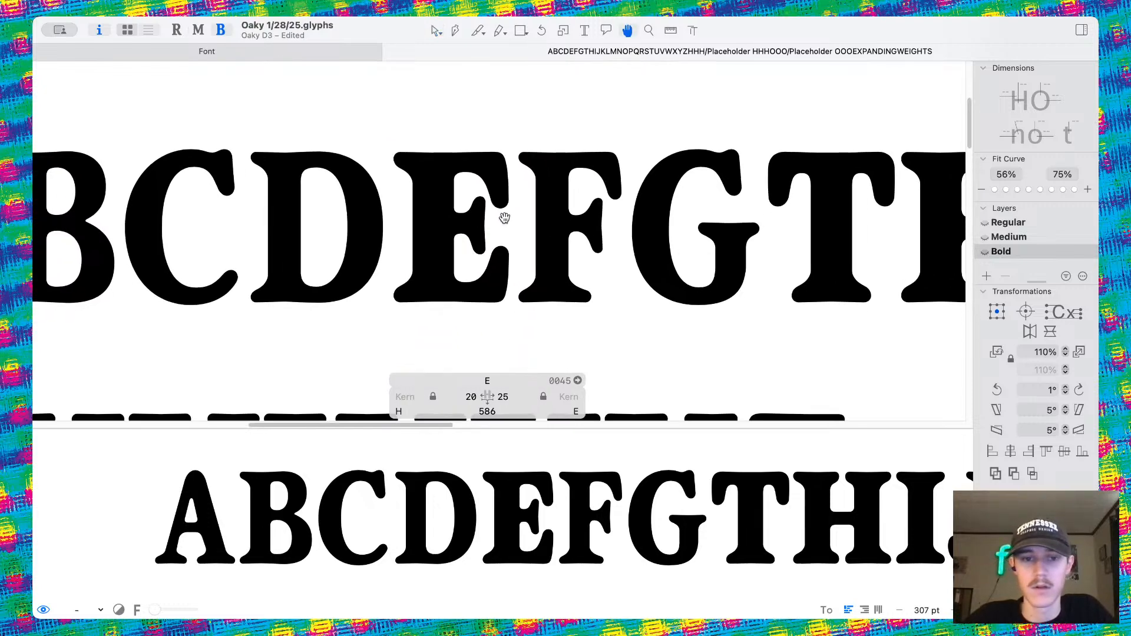
pyautogui.scroll(2, 535, 220)
pyautogui.scroll(-8, 535, 220)
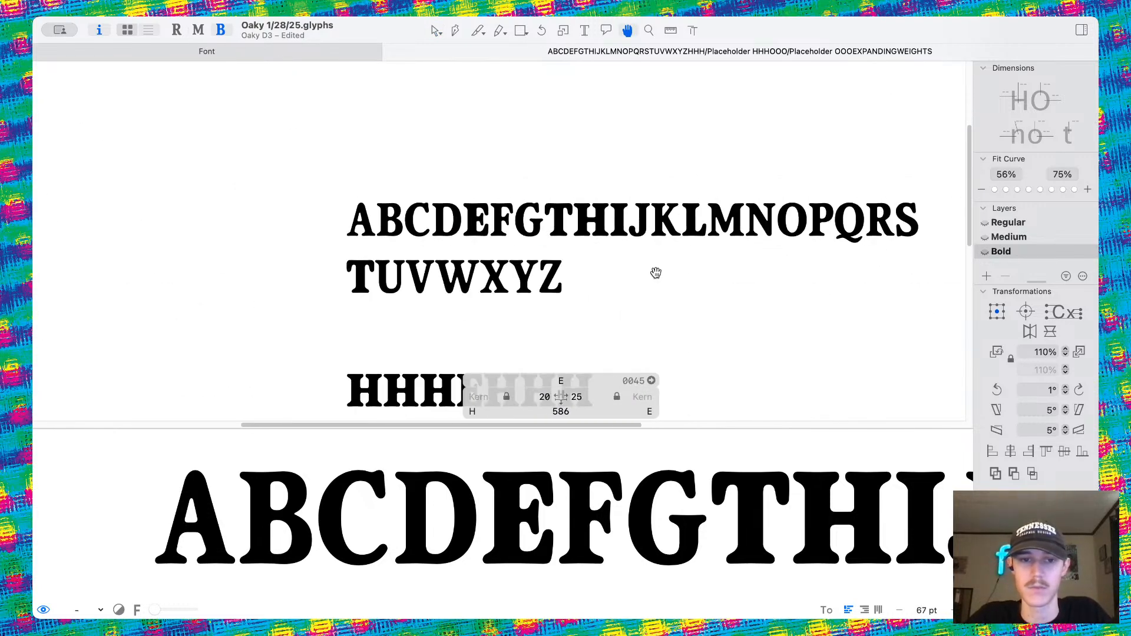
pyautogui.scroll(-1, 655, 273)
pyautogui.scroll(8, 543, 236)
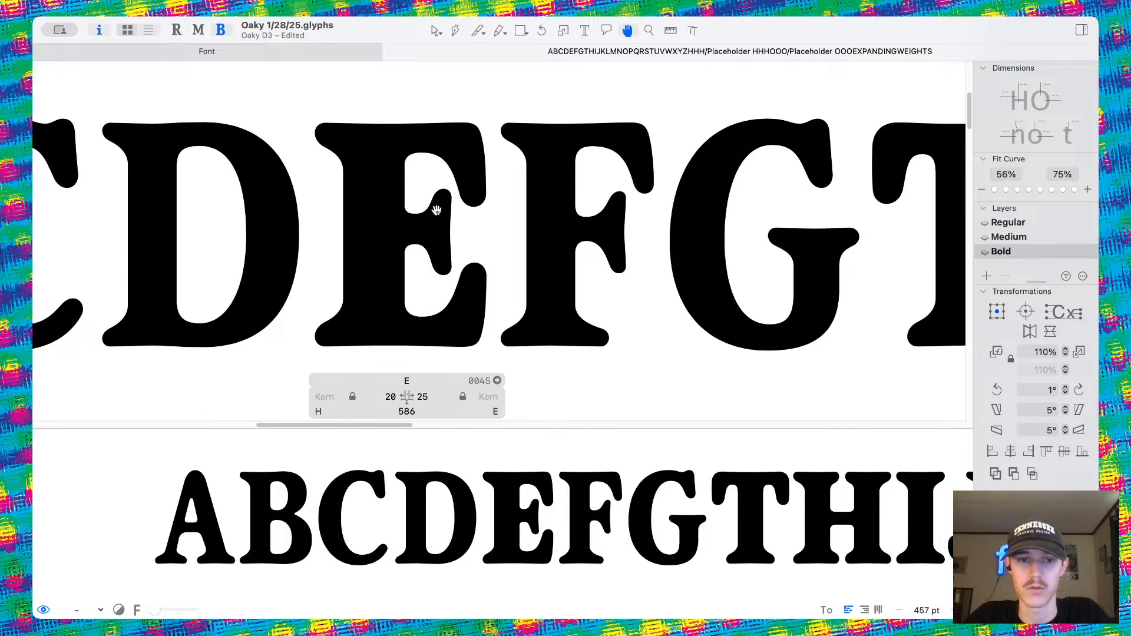
# Move the outer nodes and handles of the Bold E's middle arm 10 units left, centring the selection at X 403.5.
pyautogui.scroll(3, 436, 211)
pyautogui.scroll(4, 448, 211)
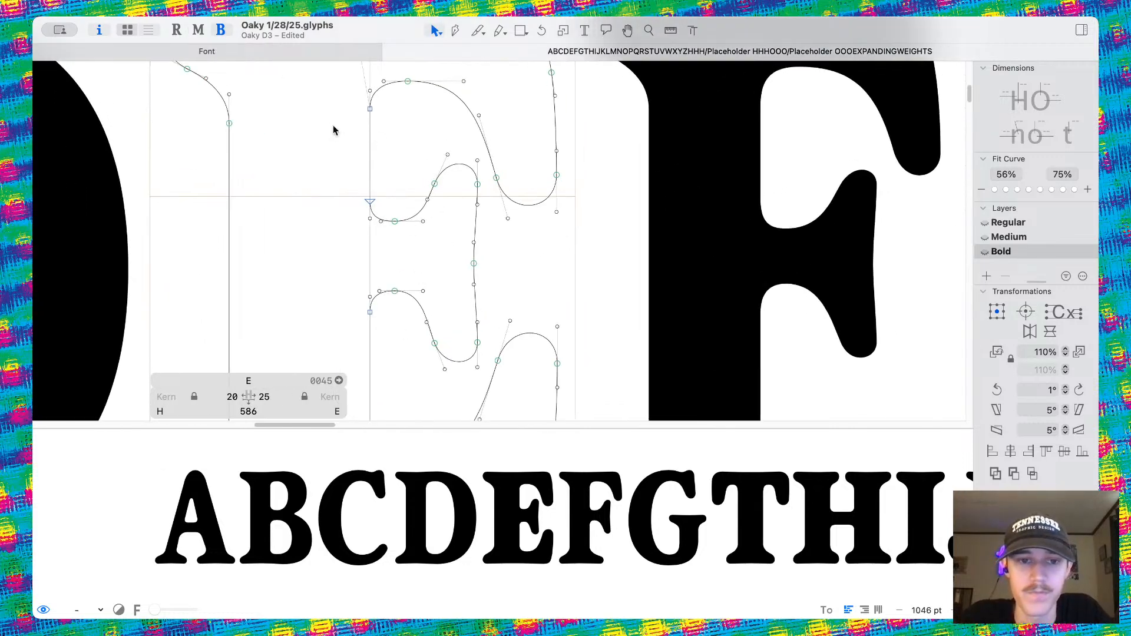
pyautogui.moveTo(410, 155); pyautogui.dragTo(479, 378)
pyautogui.hotkey('shift', 'Left')
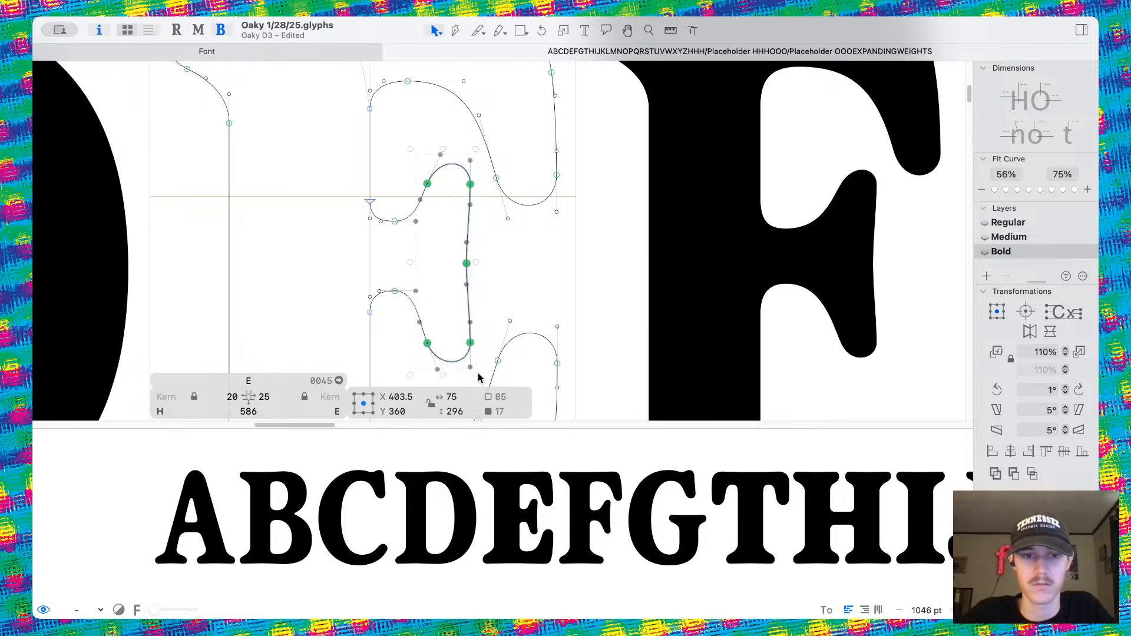
pyautogui.press('space')
pyautogui.scroll(-6, 518, 313)
pyautogui.scroll(-1, 520, 313)
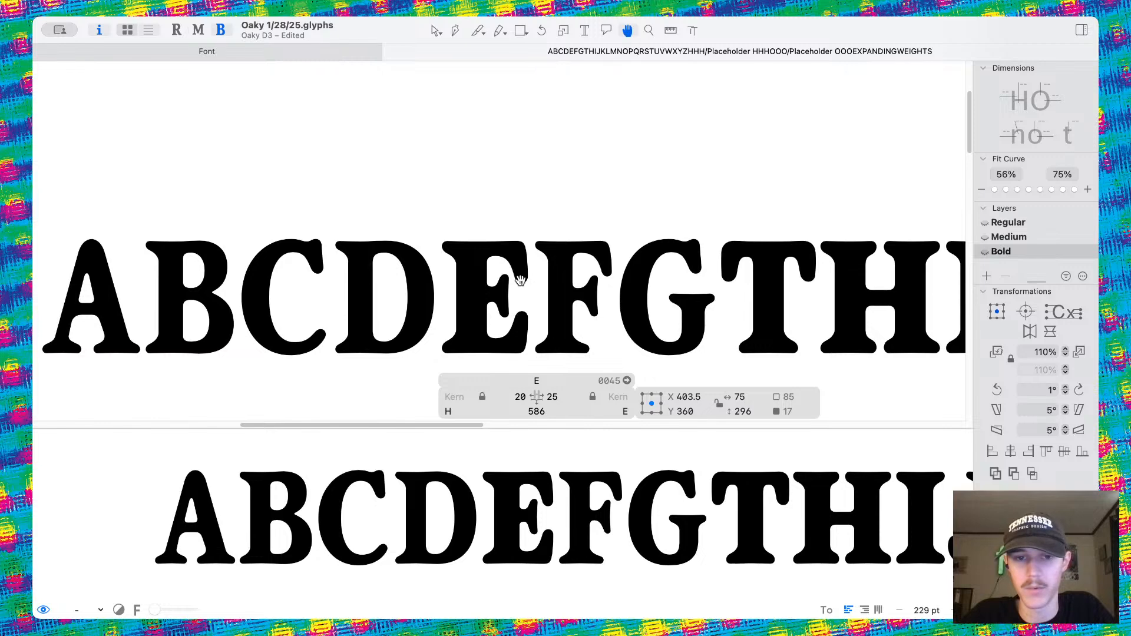
# Nudge the E's middle arm nodes 2 units right, to X 405.5, and save the file.
pyautogui.scroll(3, 517, 285)
pyautogui.press('Right')
pyautogui.press('Right')
pyautogui.scroll(-2, 520, 280)
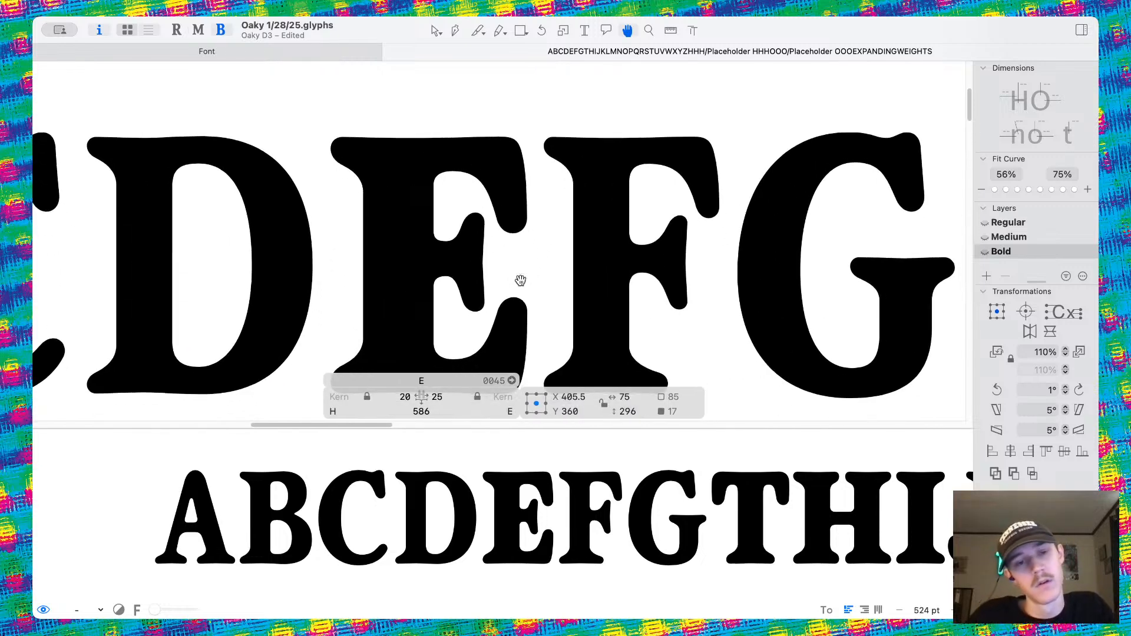
pyautogui.press('space')
pyautogui.press('super+s')
pyautogui.scroll(-3, 546, 277)
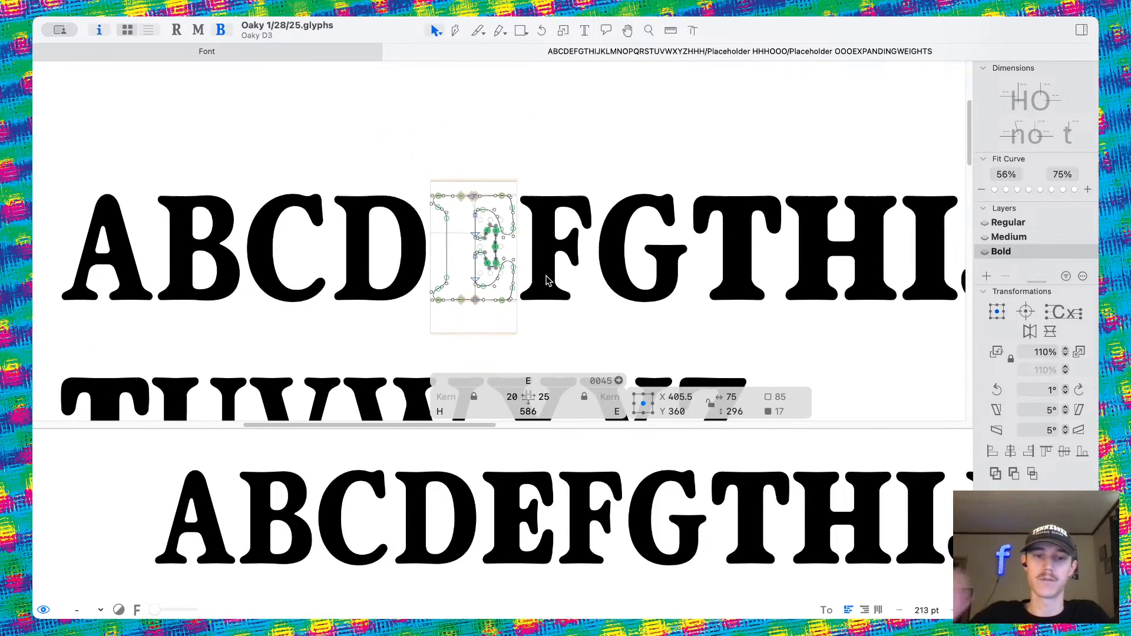
pyautogui.press('space')
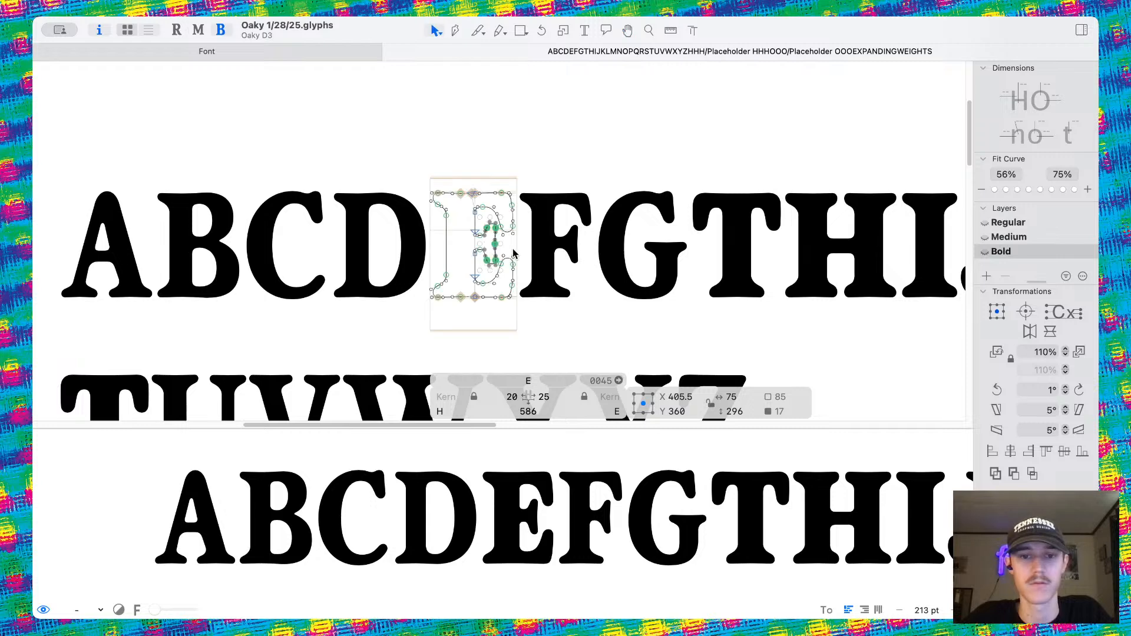
# Open the Bold F for editing and delete its entire outline.
pyautogui.scroll(5, 505, 257)
pyautogui.hscroll(3, 515, 250)
pyautogui.doubleClick(517, 266)
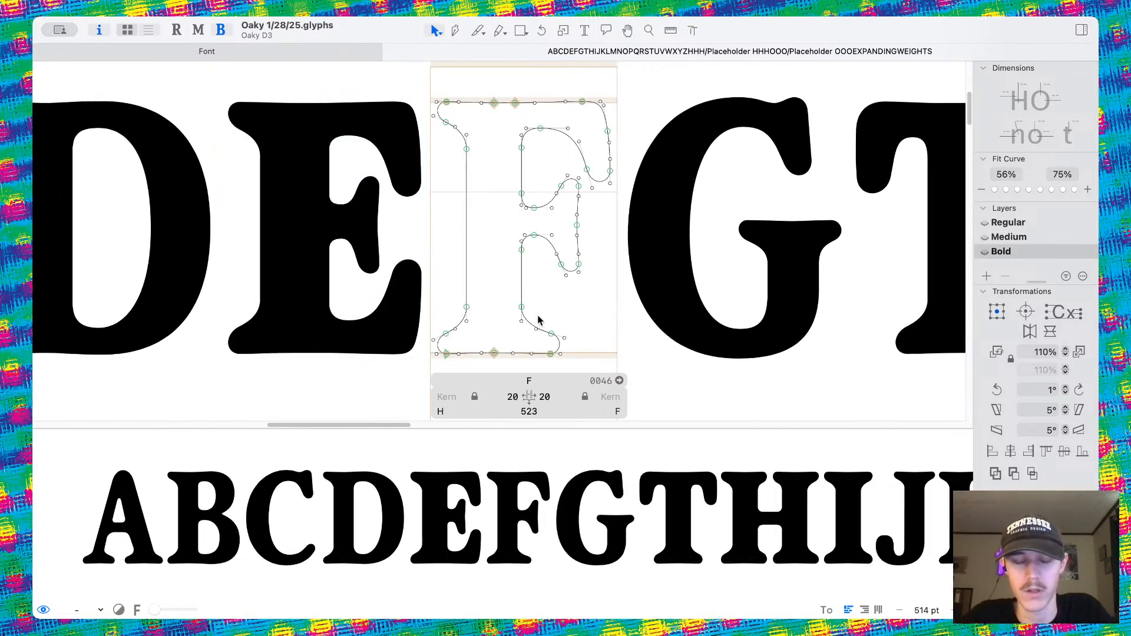
pyautogui.scroll(-3, 662, 387)
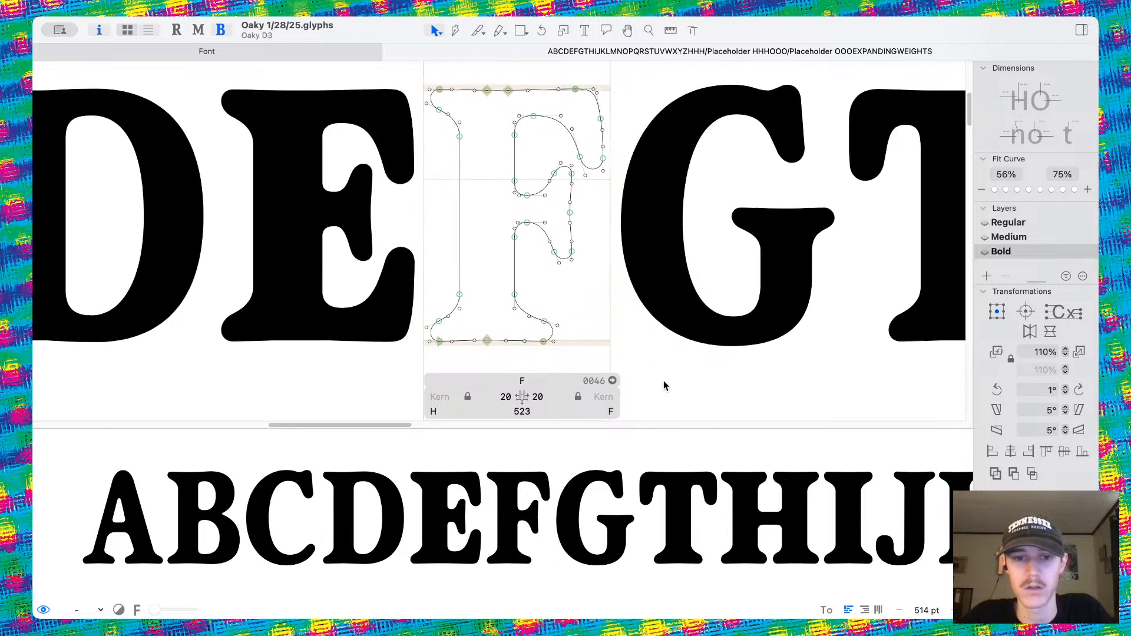
pyautogui.moveTo(661, 377); pyautogui.dragTo(376, 99)
pyautogui.press('Delete')
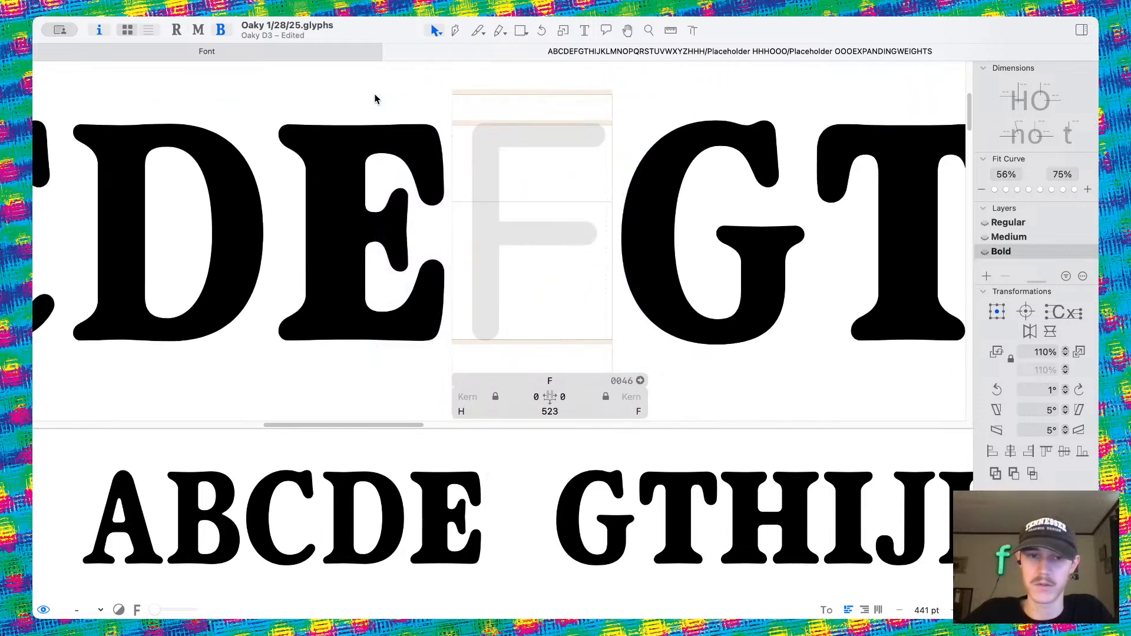
# Copy the complete Bold E outline and paste it into the empty F glyph.
pyautogui.doubleClick(406, 187)
pyautogui.moveTo(466, 366); pyautogui.dragTo(247, 83)
pyautogui.doubleClick(500, 199)
pyautogui.press('super+v')
pyautogui.click(735, 203)
pyautogui.hscroll(2, 767, 254)
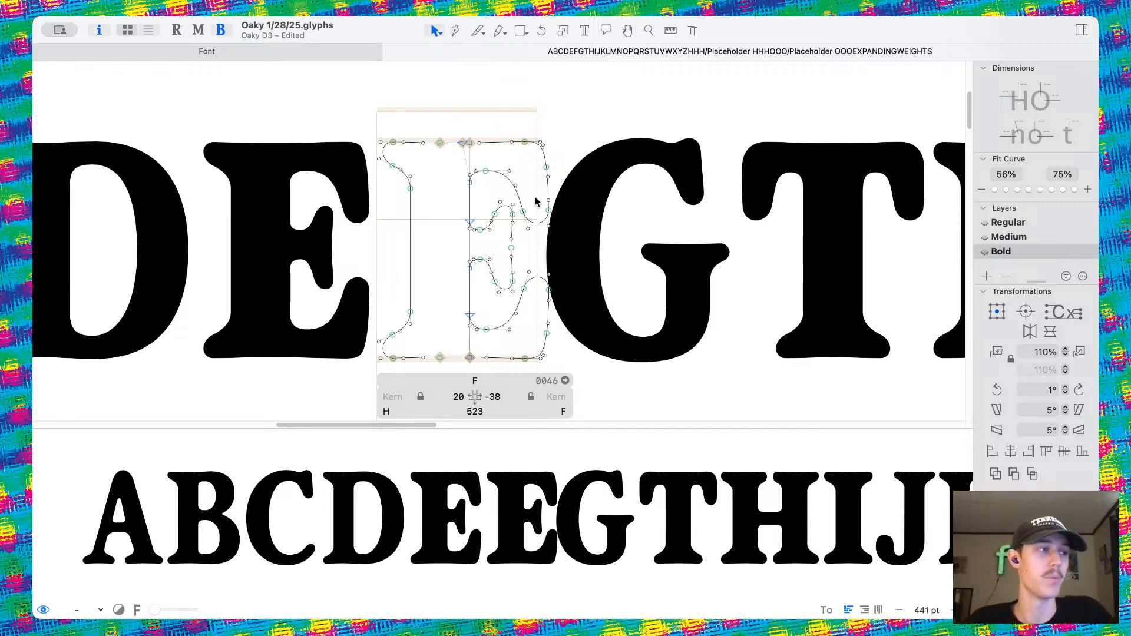
# Delete the lower arm nodes from the pasted E outline so it forms an F.
pyautogui.scroll(5, 510, 241)
pyautogui.doubleClick(507, 381)
pyautogui.scroll(-3, 508, 381)
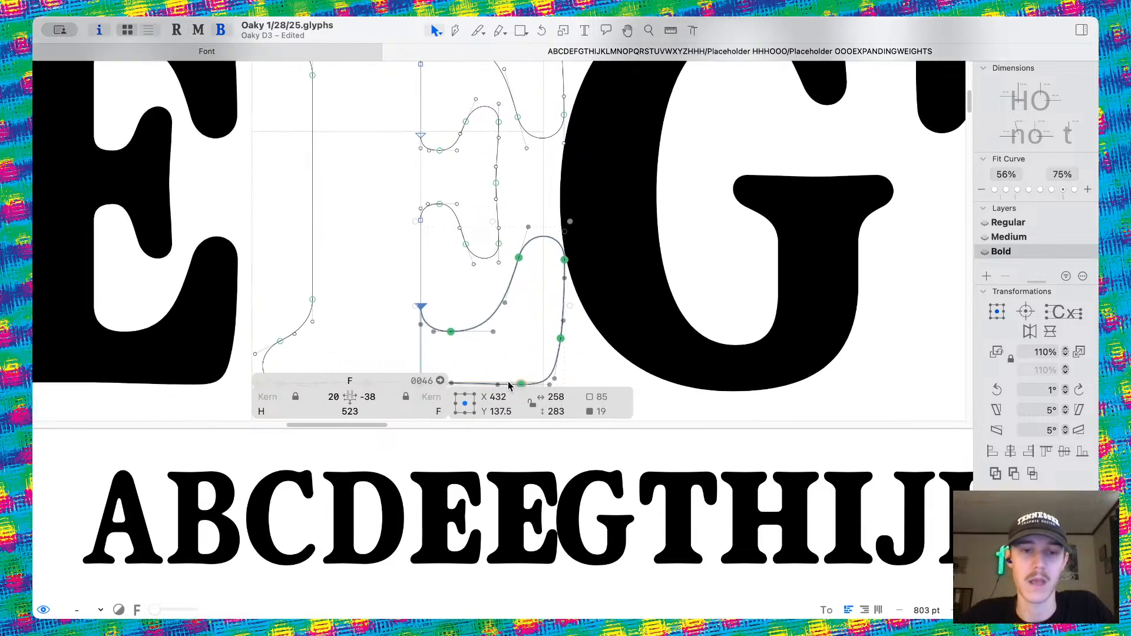
pyautogui.press('Delete')
# Duplicate the nodes of the F's left foot serif and mirror the copy horizontally.
pyautogui.scroll(-2, 486, 387)
pyautogui.scroll(-1, 260, 255)
pyautogui.moveTo(259, 255); pyautogui.dragTo(432, 380)
pyautogui.press('super+c')
pyautogui.press('super+v')
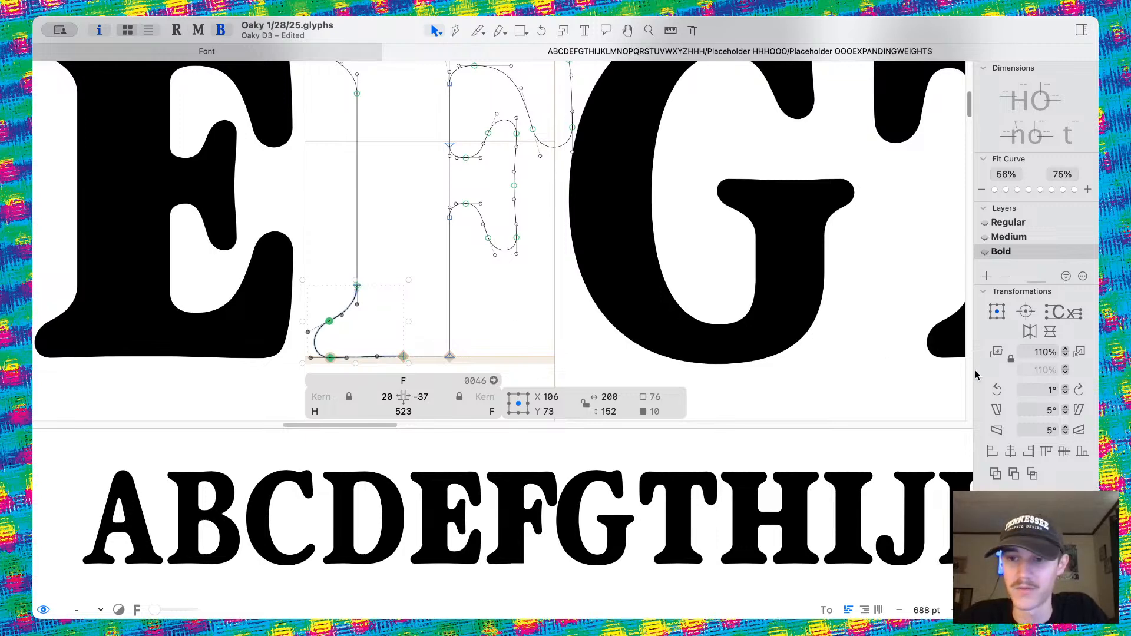
pyautogui.click(1031, 331)
pyautogui.scroll(3, 590, 371)
# Move the mirrored foot serif against the right edge of the F's stem, aligning it at X 306.
pyautogui.moveTo(292, 304); pyautogui.dragTo(435, 304)
pyautogui.scroll(3, 416, 250)
pyautogui.moveTo(423, 247); pyautogui.dragTo(373, 245)
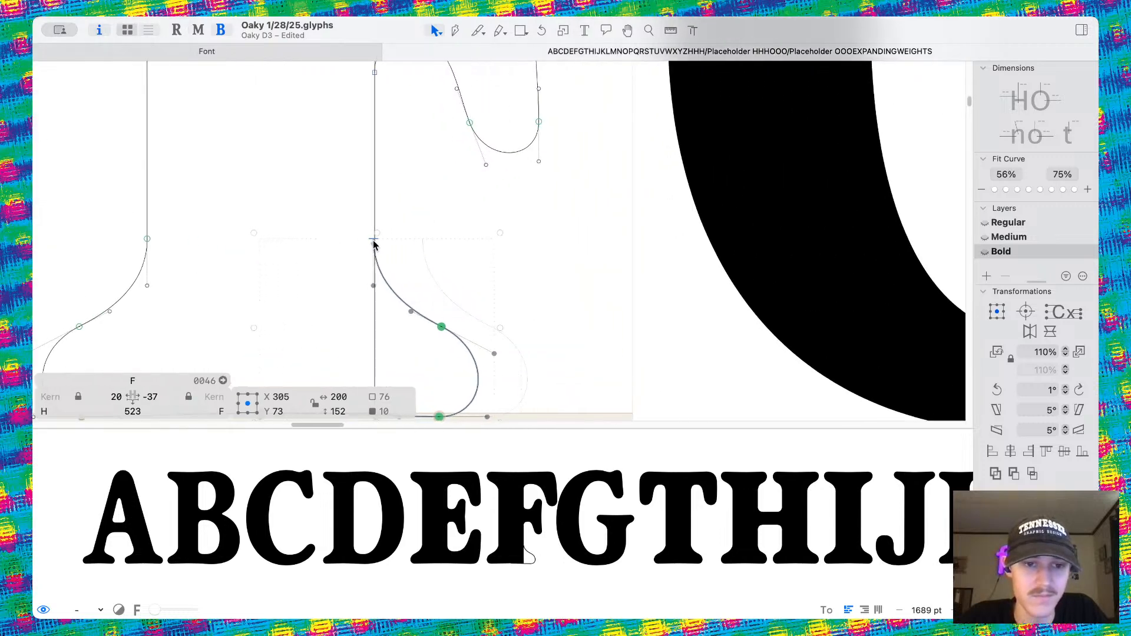
pyautogui.scroll(5, 376, 241)
pyautogui.press('Right')
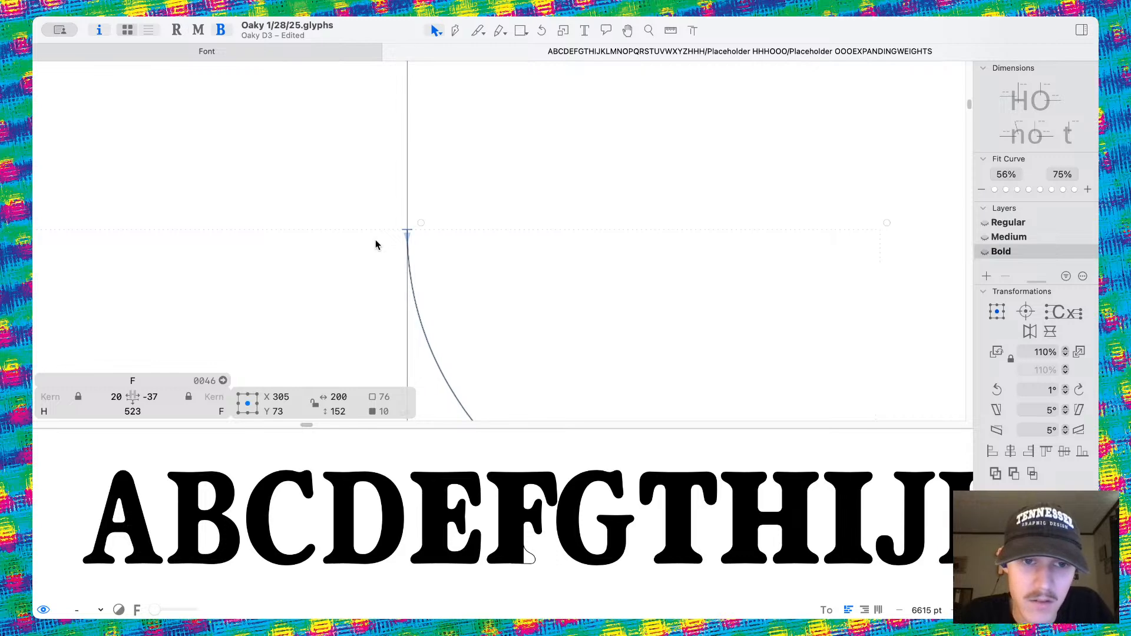
pyautogui.scroll(-5, 375, 241)
pyautogui.hscroll(-3, 377, 240)
# Close the mirrored serif's path with the Pen tool, connecting its upper end to the baseline node at X 206, Y 0.
pyautogui.press('p')
pyautogui.scroll(5, 505, 223)
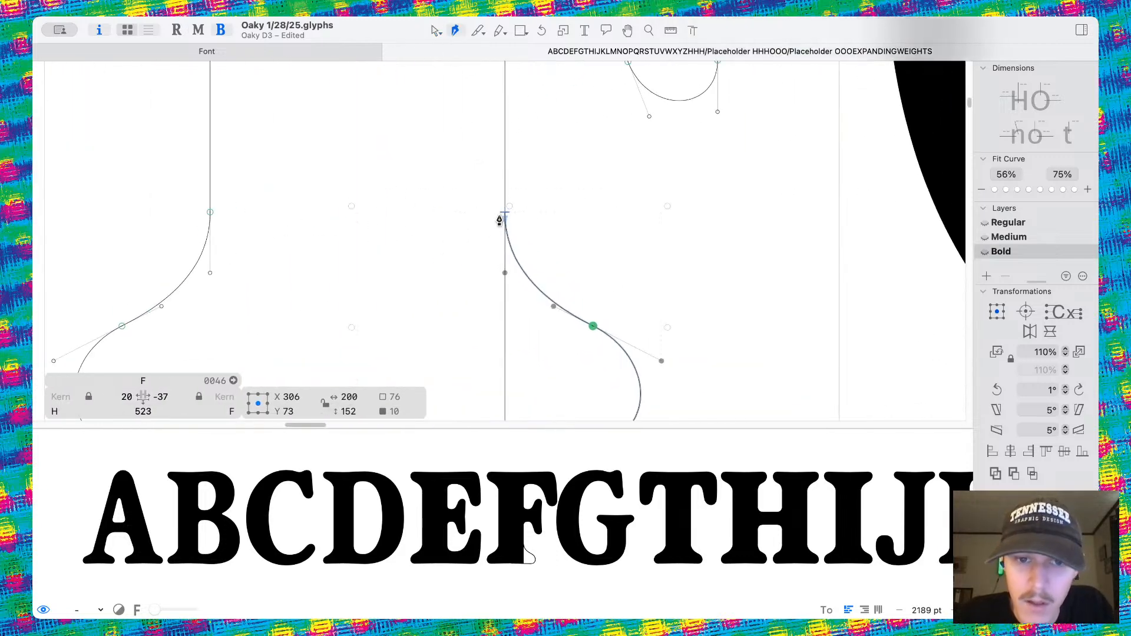
pyautogui.scroll(-2, 421, 323)
pyautogui.scroll(-1, 385, 367)
pyautogui.hscroll(-1, 384, 366)
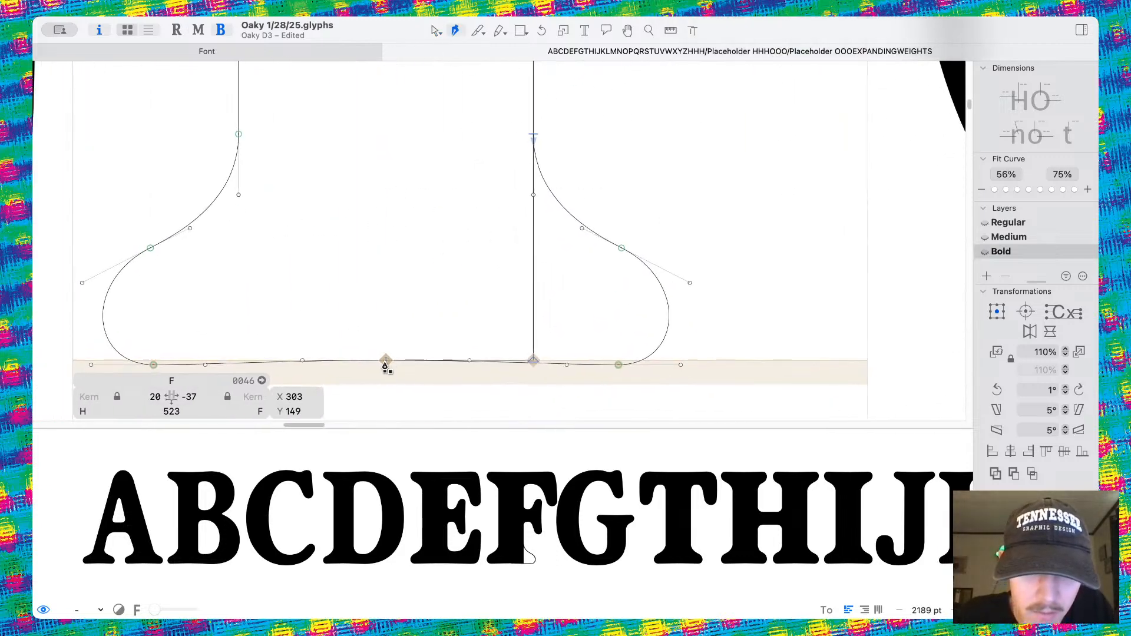
pyautogui.click(412, 344)
pyautogui.press('super+z')
pyautogui.click(385, 361)
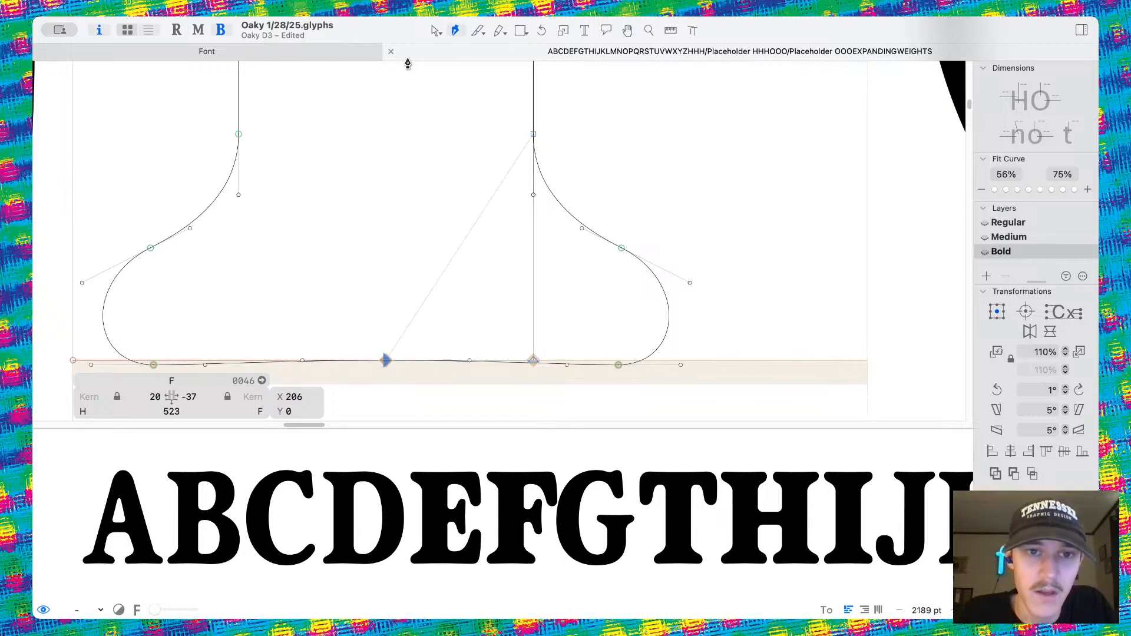
# Preview the rebuilt F beside its neighbours and set its right sidebearing to 20.
pyautogui.click(436, 31)
pyautogui.scroll(-5, 597, 191)
pyautogui.scroll(2, 596, 192)
pyautogui.hscroll(2, 596, 191)
pyautogui.press('space')
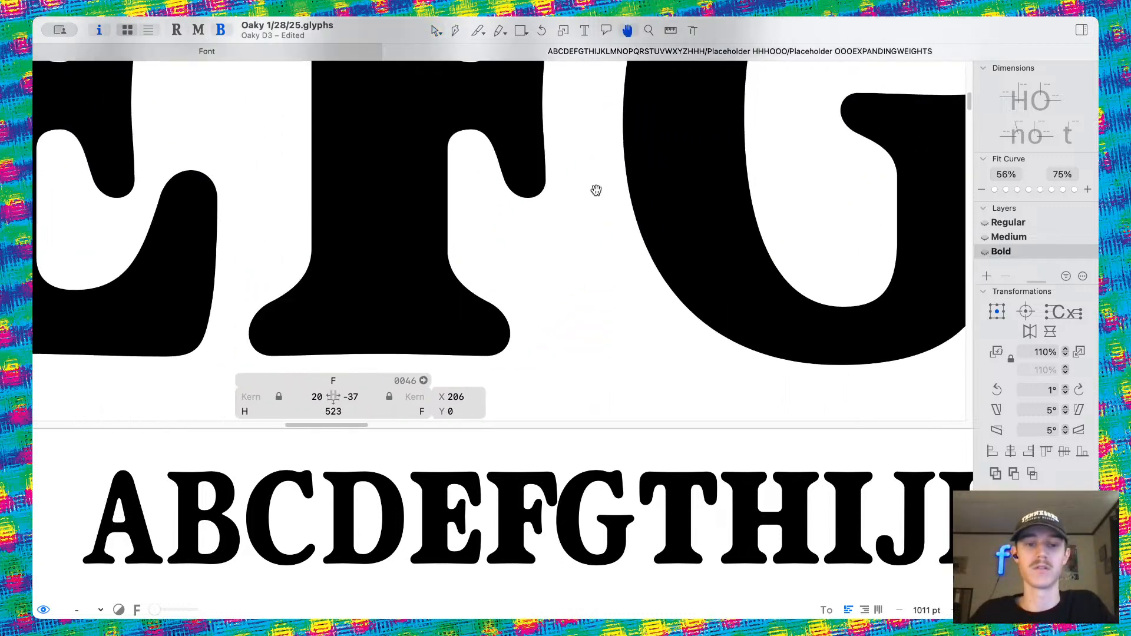
pyautogui.scroll(-4, 596, 190)
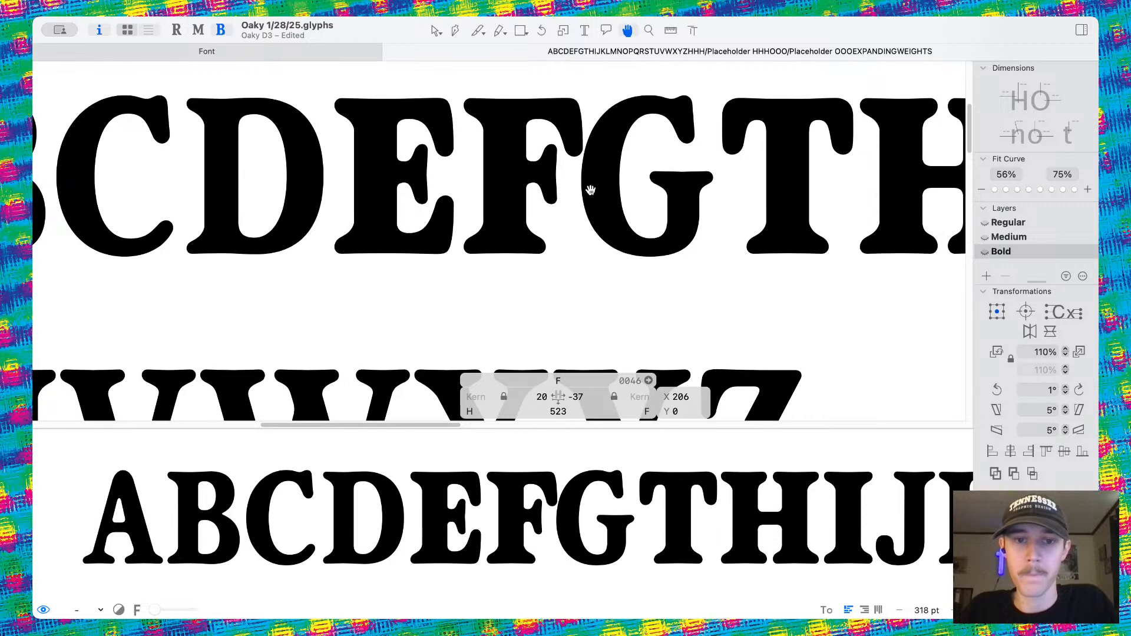
pyautogui.hscroll(2, 534, 190)
pyautogui.scroll(1, 535, 190)
pyautogui.hscroll(3, 514, 204)
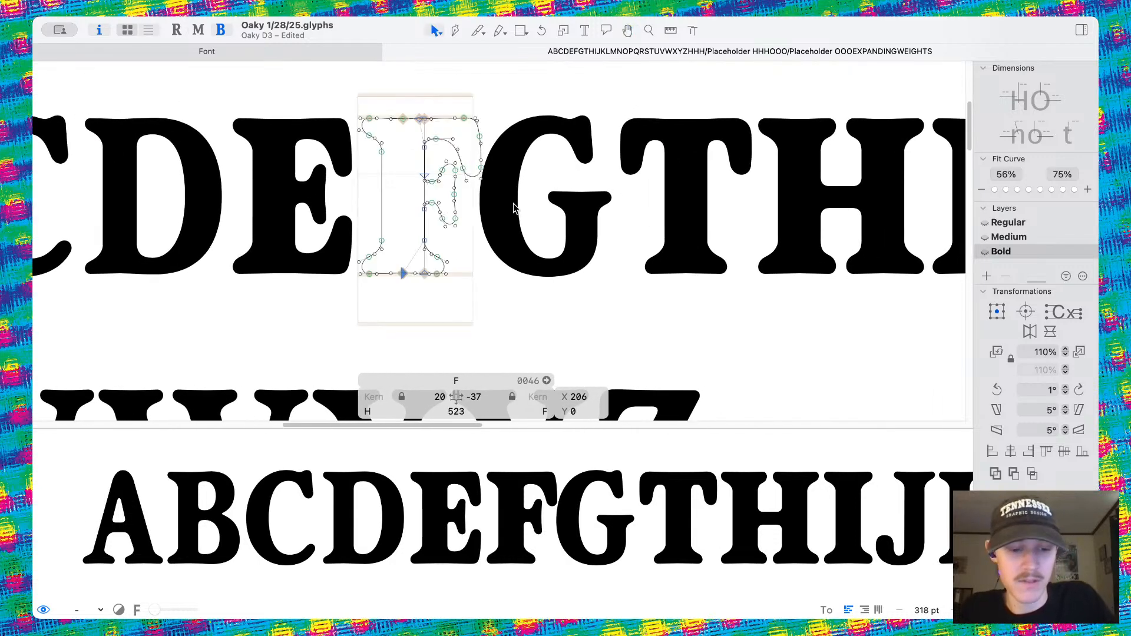
pyautogui.click(485, 396)
pyautogui.write('20')
pyautogui.press('Return')
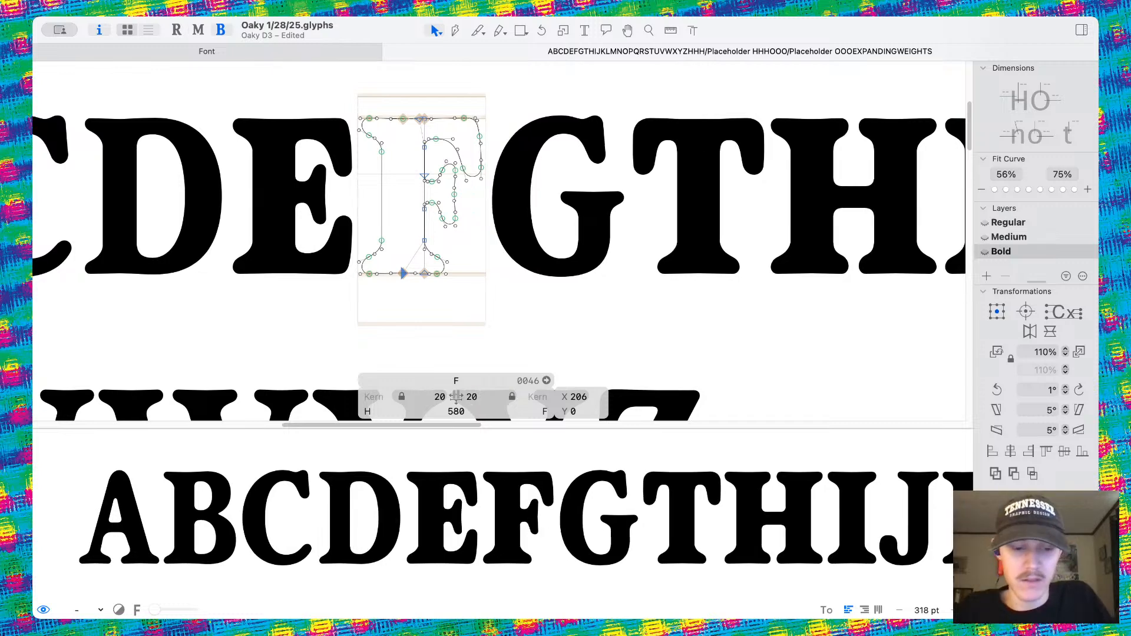
# Examine the F's proportions and foot serif in the Regular and Medium masters, comparing it with the Medium E.
pyautogui.press('super+2')
pyautogui.press('super+1')
pyautogui.press('super+2')
pyautogui.press('super+2')
pyautogui.doubleClick(308, 240)
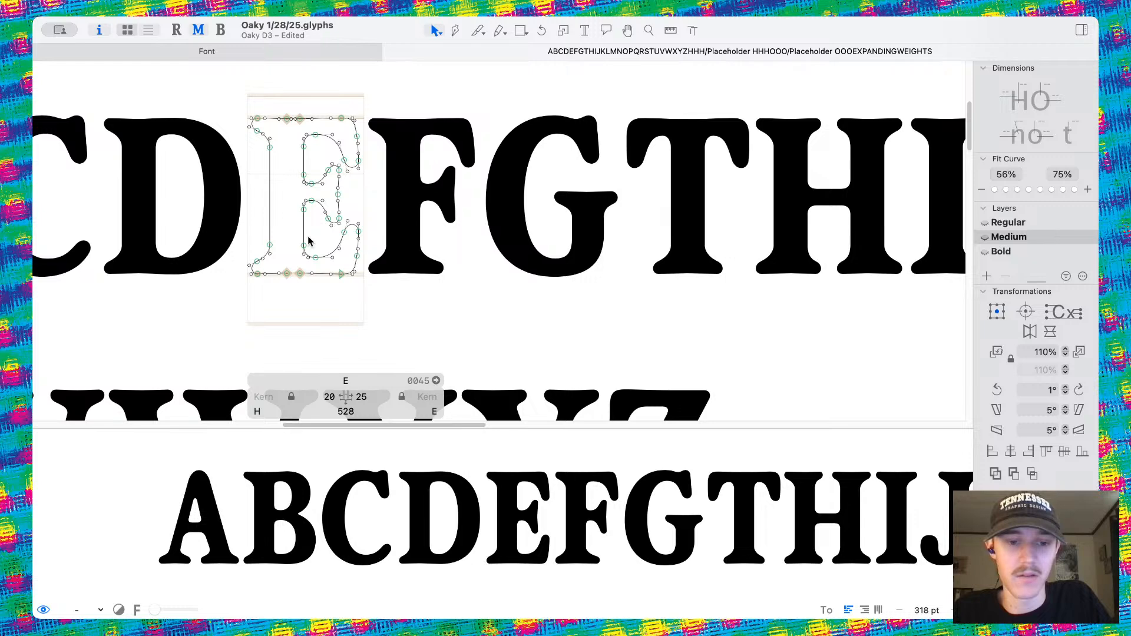
pyautogui.doubleClick(417, 212)
pyautogui.scroll(3, 458, 192)
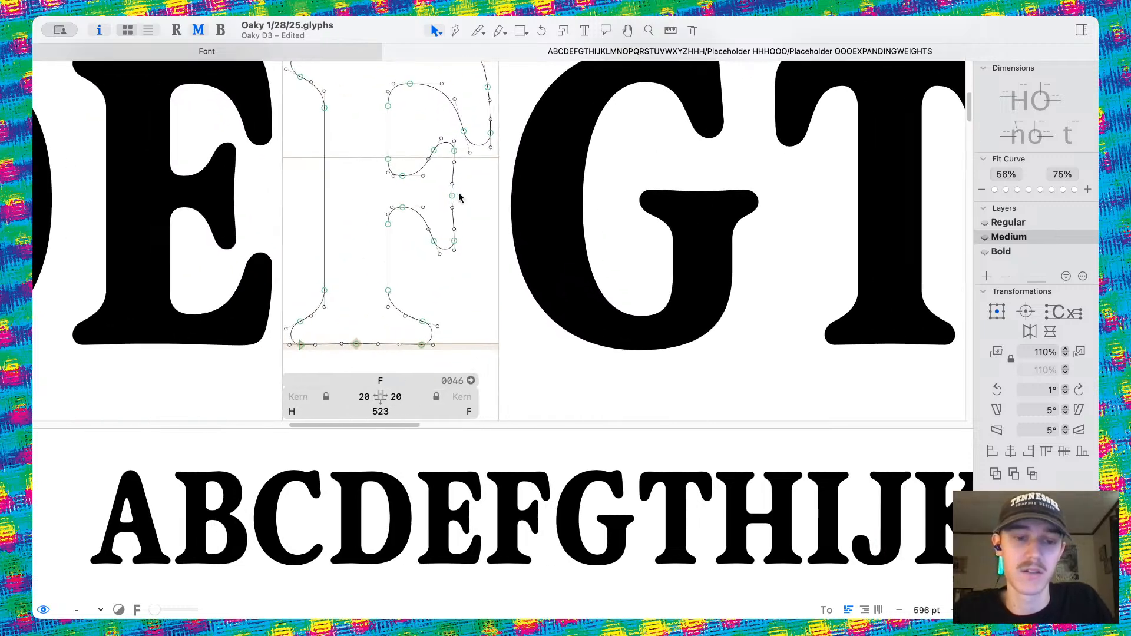
# Widen the Bold F's right foot serif by moving its outer nodes and handles 40 units right, to X 422.5.
pyautogui.press('super+3')
pyautogui.scroll(2, 430, 286)
pyautogui.moveTo(410, 291); pyautogui.dragTo(470, 369)
pyautogui.hotkey('shift', 'Right')
pyautogui.hotkey('shift', 'Right')
pyautogui.hotkey('shift', 'Right')
pyautogui.hotkey('shift', 'Right')
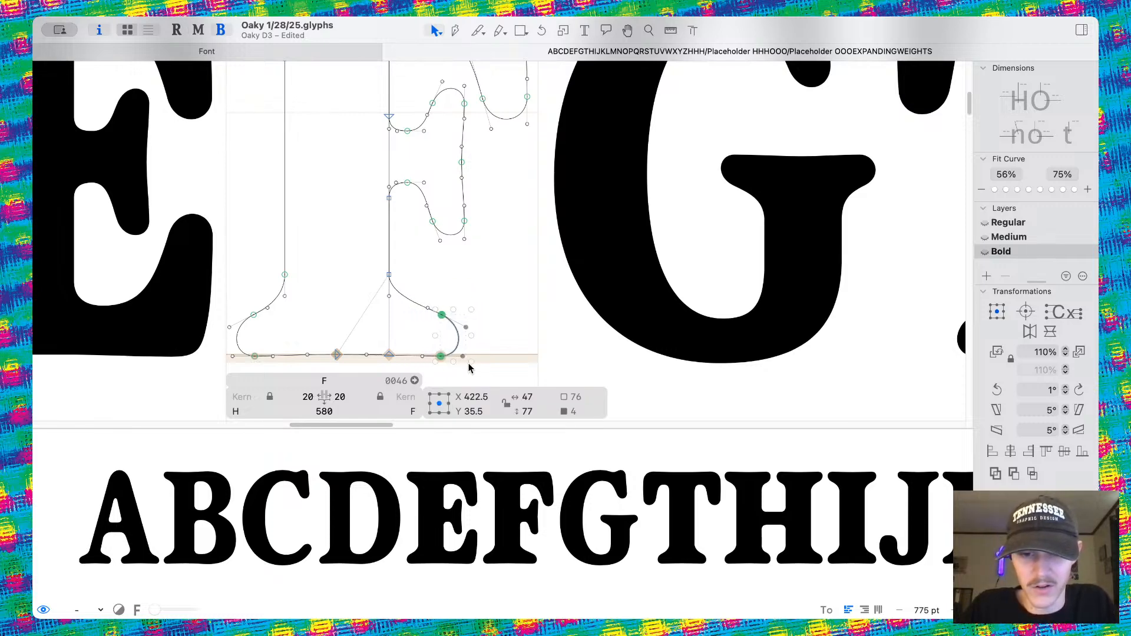
# Compare the F's foot serifs between the Medium and Bold masters.
pyautogui.press('super+2')
pyautogui.press('super+3')
pyautogui.press('super+2')
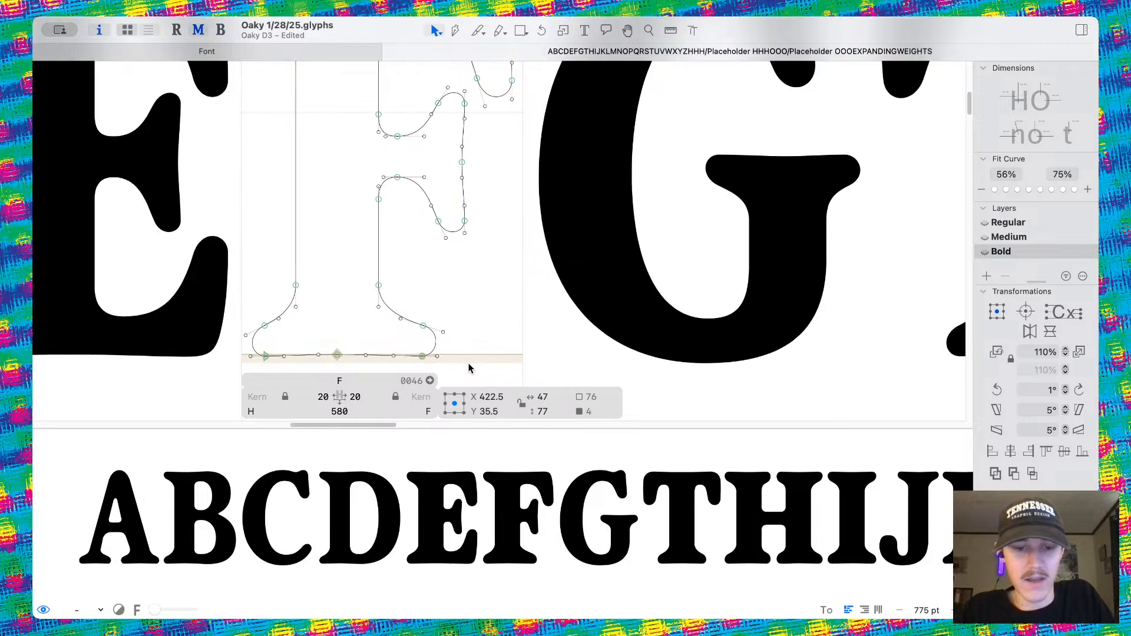
pyautogui.press('super+3')
pyautogui.press('super+2')
pyautogui.press('super+3')
pyautogui.click(505, 313)
# Smooth the join of the Bold F's right foot serif by raising its stem node to Y 162 and adjusting the curve handles.
pyautogui.keyDown('alt'); pyautogui.scroll(5, 434, 318); pyautogui.keyUp('alt')
pyautogui.moveTo(423, 300); pyautogui.dragTo(411, 302)
pyautogui.moveTo(352, 238); pyautogui.dragTo(351, 224)
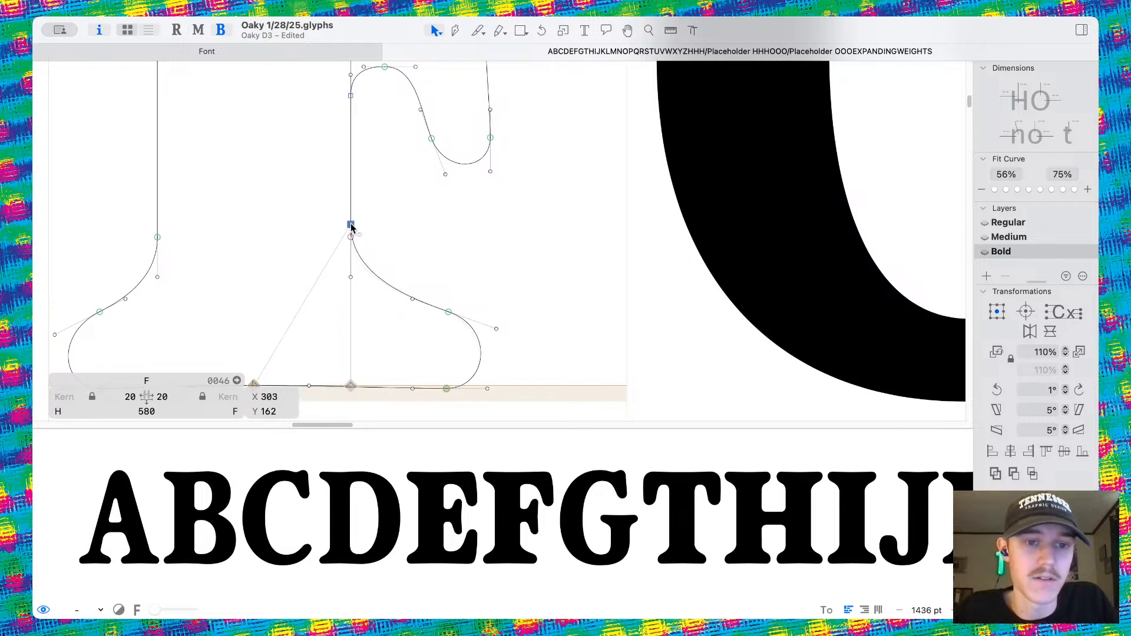
pyautogui.moveTo(352, 277); pyautogui.dragTo(351, 277)
pyautogui.click(389, 314)
pyautogui.scroll(-1, 481, 374)
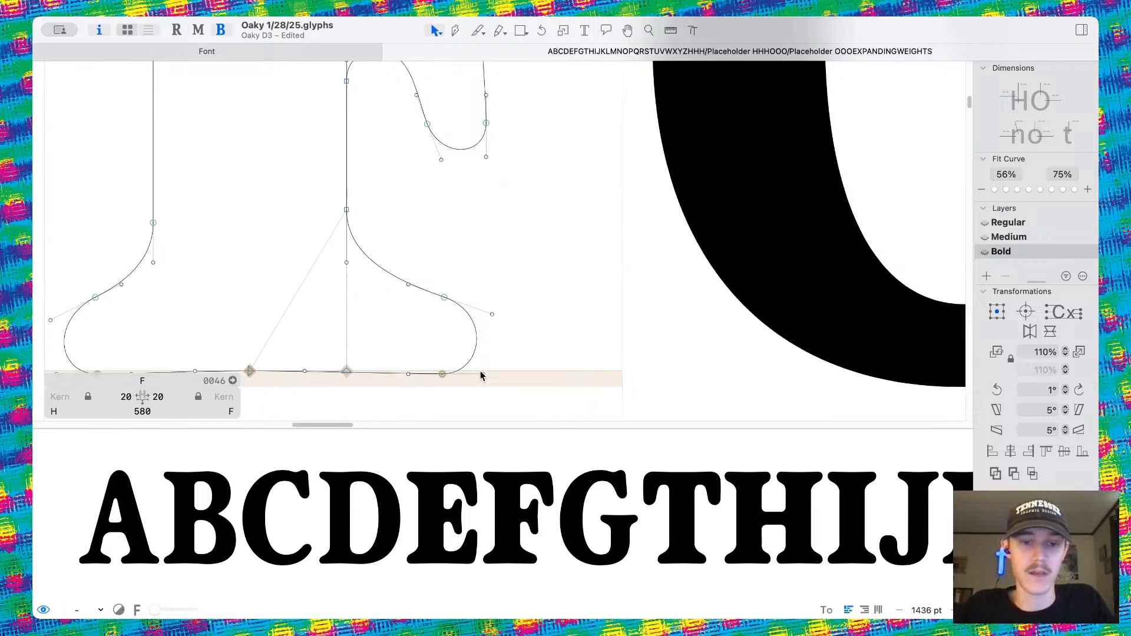
# Refine the outer curve of the Bold F's right foot serif and preview the letter among its neighbours.
pyautogui.press('space')
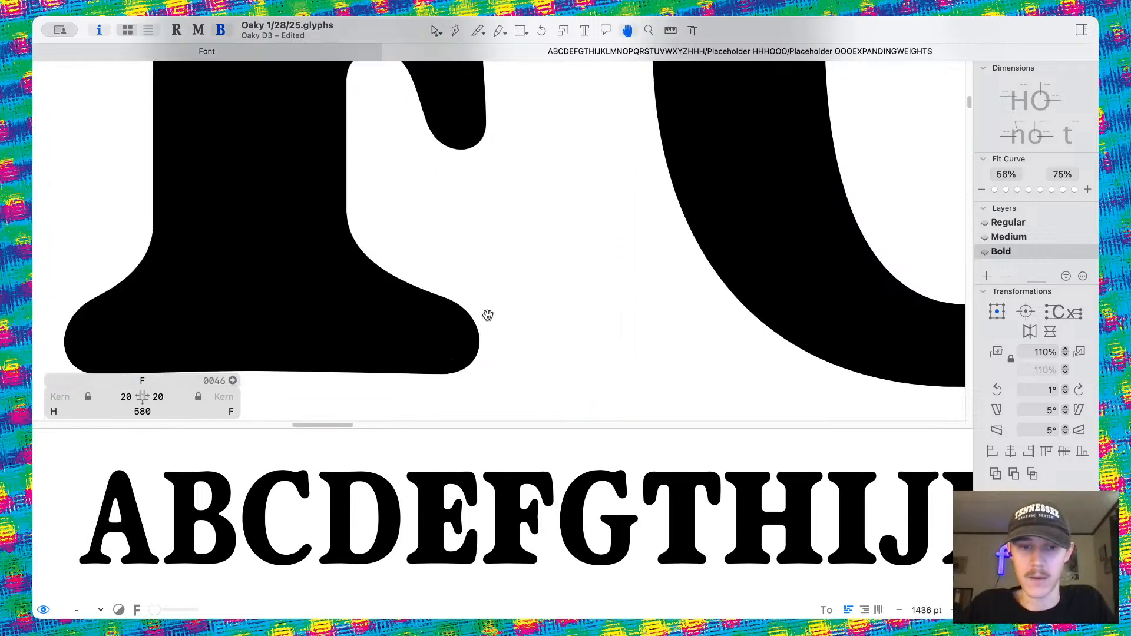
pyautogui.moveTo(492, 315); pyautogui.dragTo(452, 300)
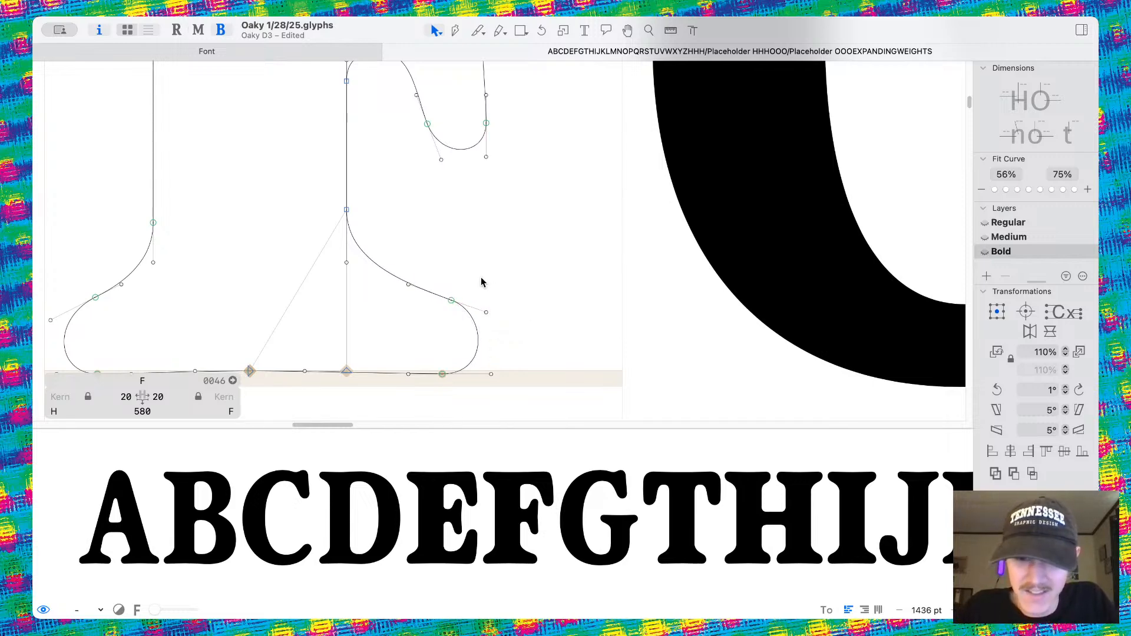
pyautogui.press('space')
pyautogui.scroll(-10, 480, 278)
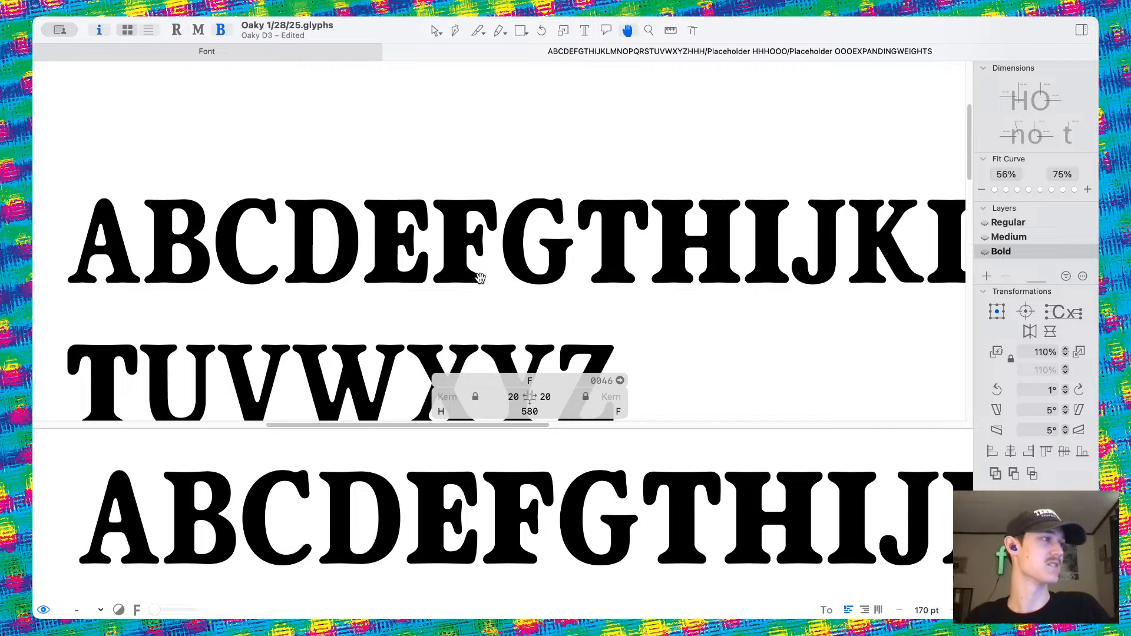
pyautogui.scroll(5, 480, 277)
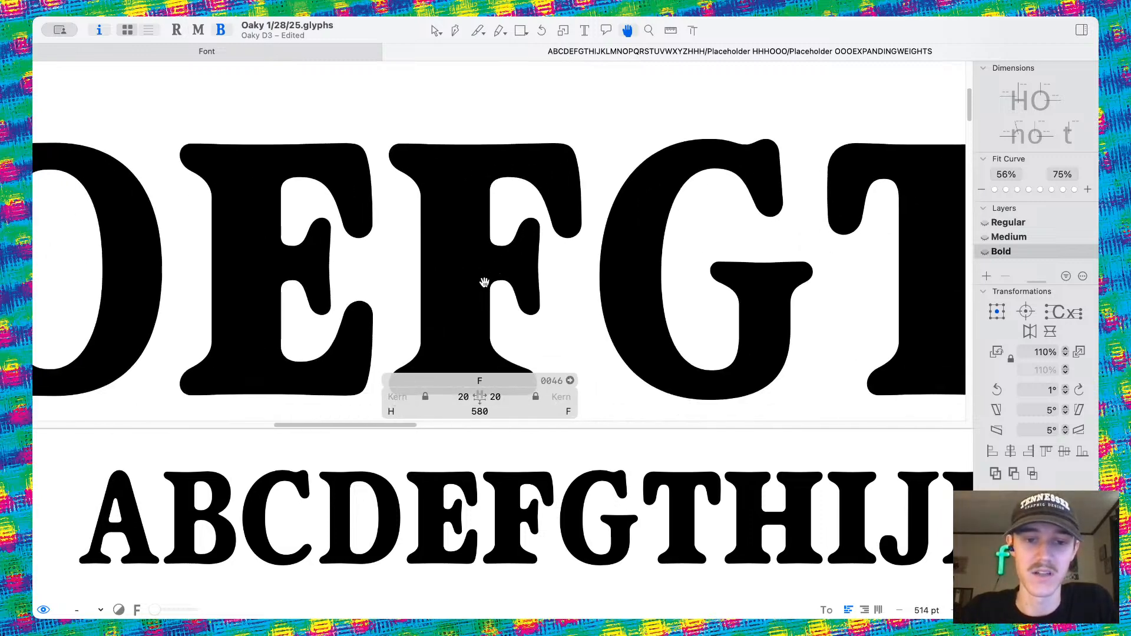
# Lower the Bold E's middle arm by 10 units, to Y 350.
pyautogui.scroll(3, 318, 254)
pyautogui.doubleClick(318, 253)
pyautogui.hscroll(-1, 318, 253)
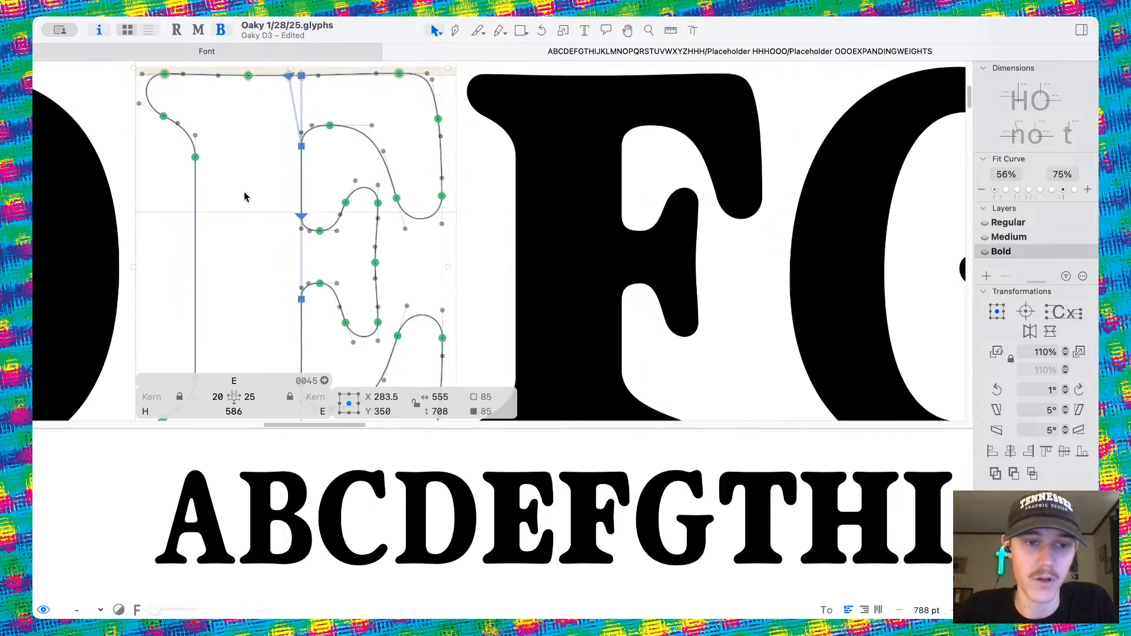
pyautogui.click(332, 208)
pyautogui.doubleClick(336, 223)
pyautogui.scroll(-2, 336, 222)
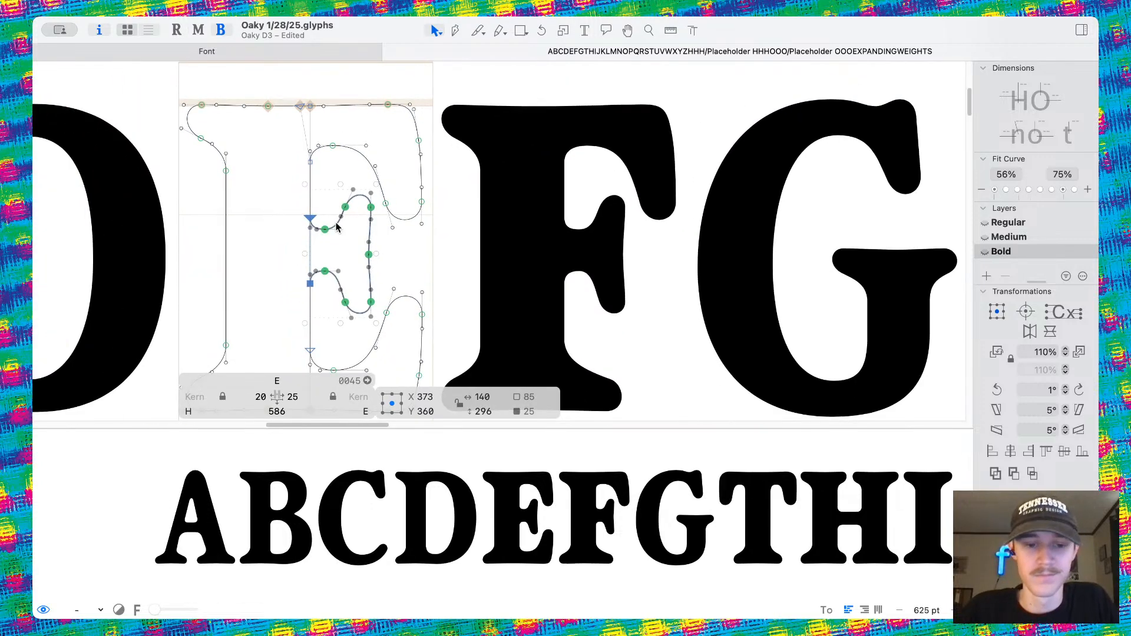
pyautogui.press('space')
pyautogui.hotkey('shift', 'Down')
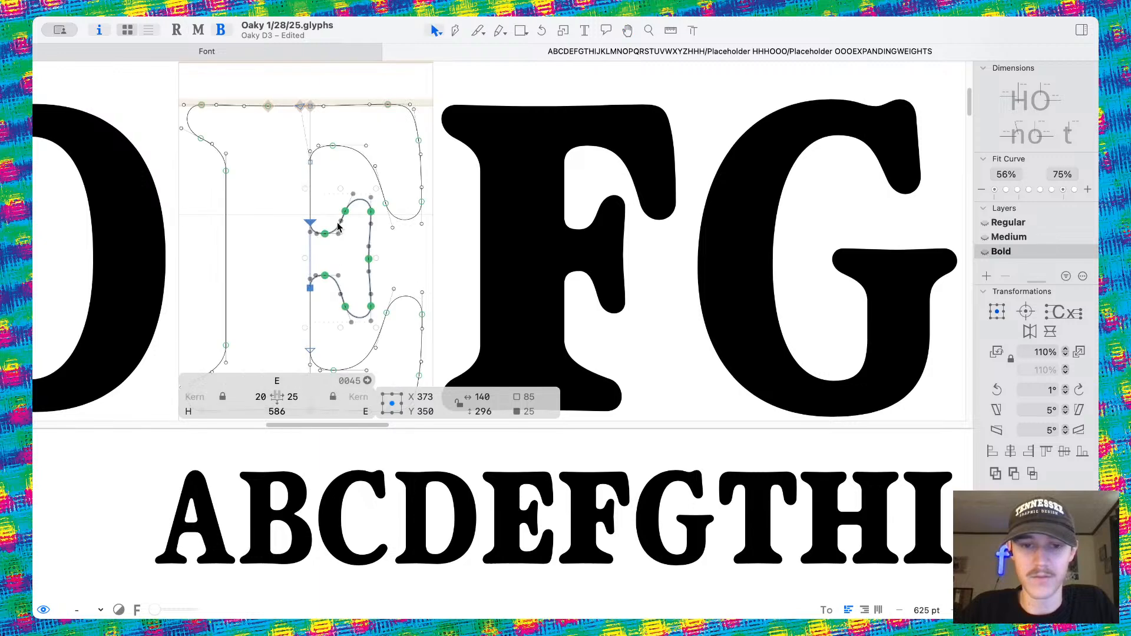
# Lower the Bold F's middle arm by 10 units to match the E, and preview both letters.
pyautogui.doubleClick(616, 202)
pyautogui.doubleClick(588, 281)
pyautogui.press('space')
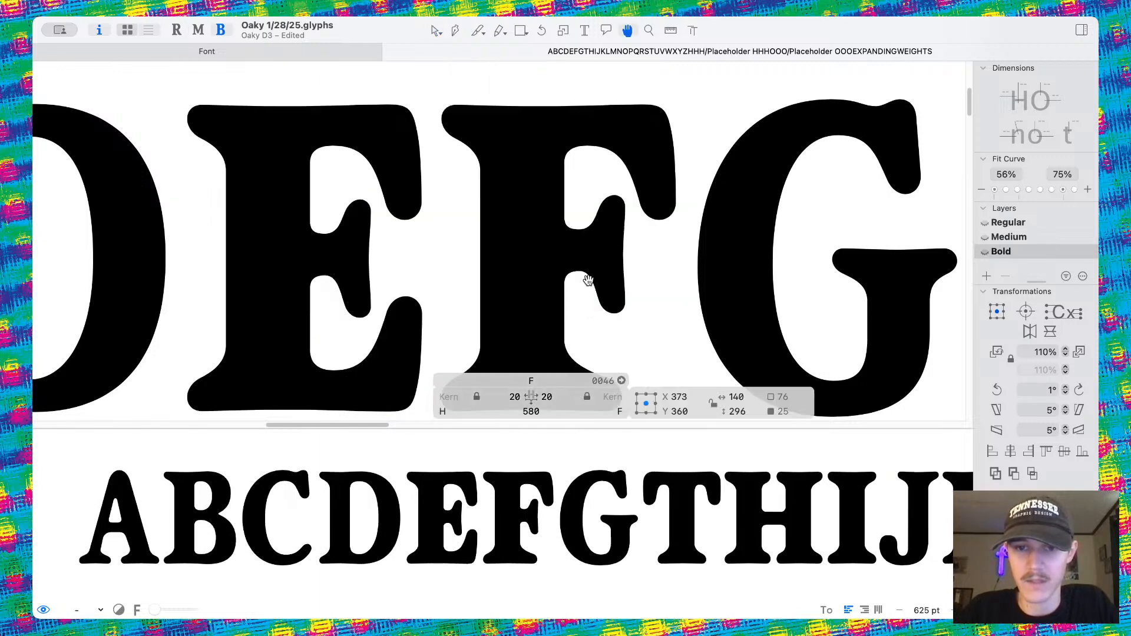
pyautogui.press('space')
pyautogui.hotkey('shift', 'Down')
pyautogui.click(677, 281)
pyautogui.press('space')
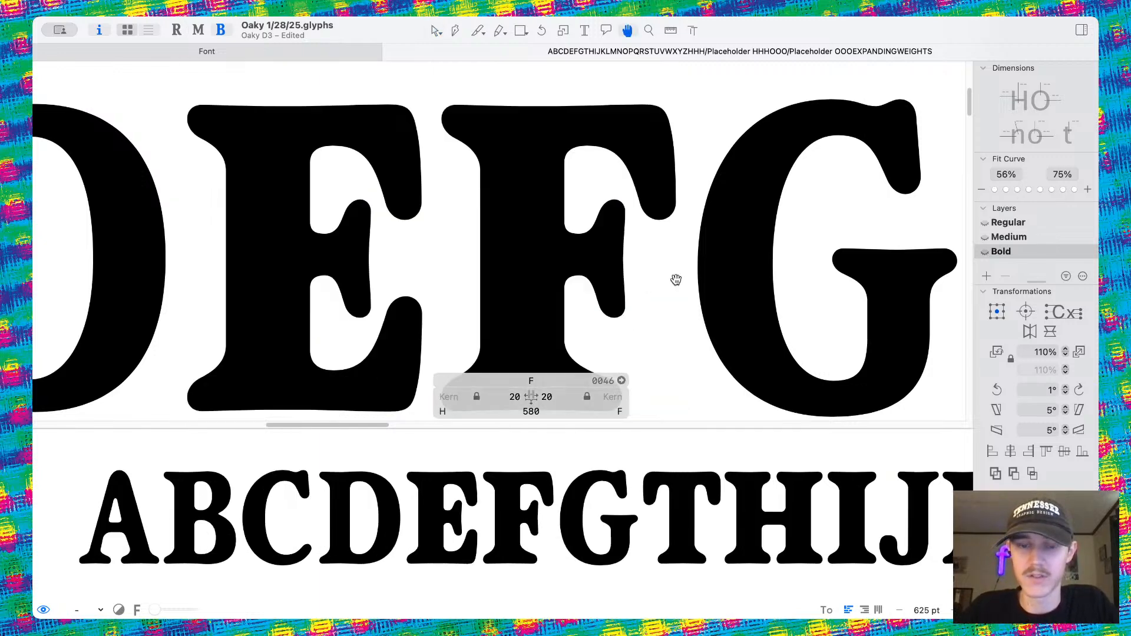
# Examine the Bold F's shape and spacing within the alphabet at several sizes, then inspect its foot serif closely.
pyautogui.press('super+minus')
pyautogui.press('super+minus')
pyautogui.hscroll(1, 620, 244)
pyautogui.hscroll(2, 528, 226)
pyautogui.moveTo(527, 225); pyautogui.dragTo(522, 221)
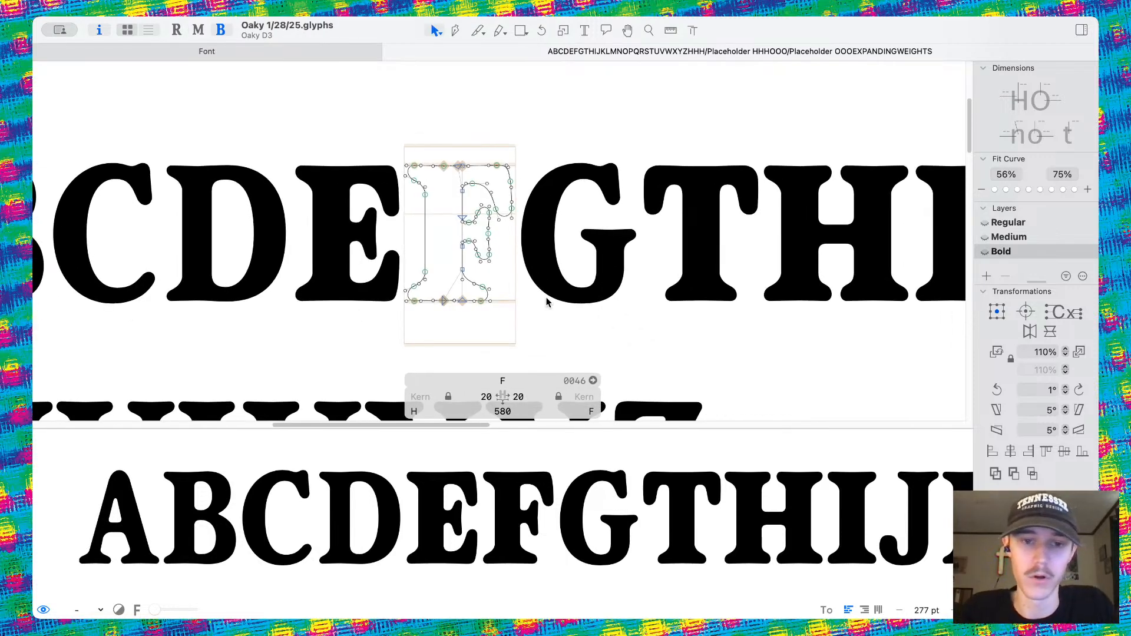
pyautogui.scroll(5, 503, 192)
pyautogui.press('space')
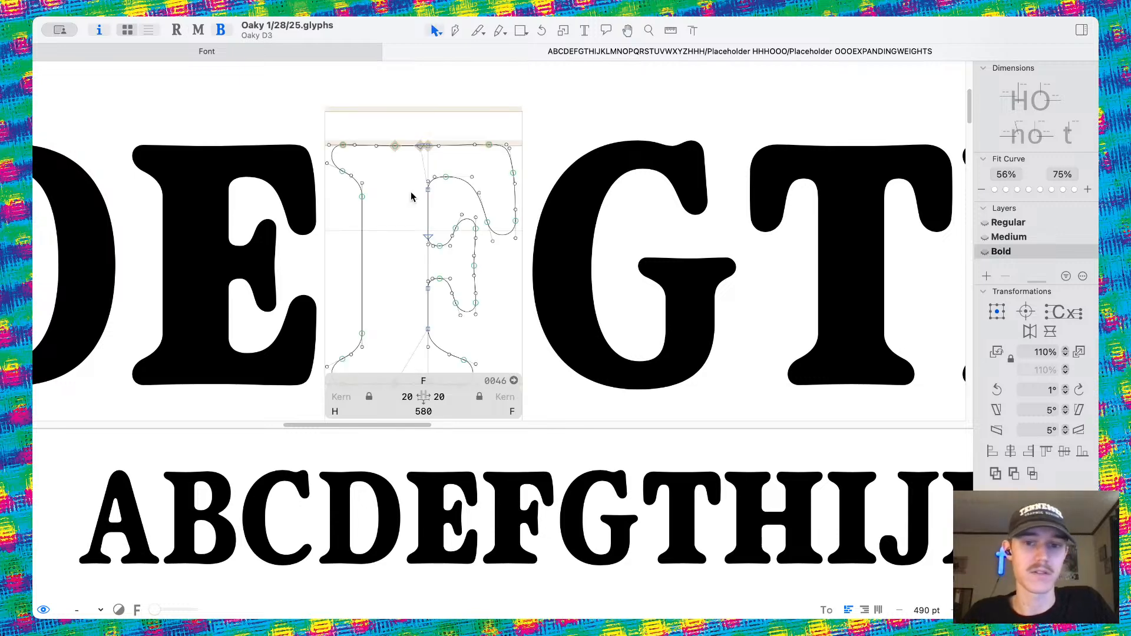
pyautogui.scroll(-5, 411, 197)
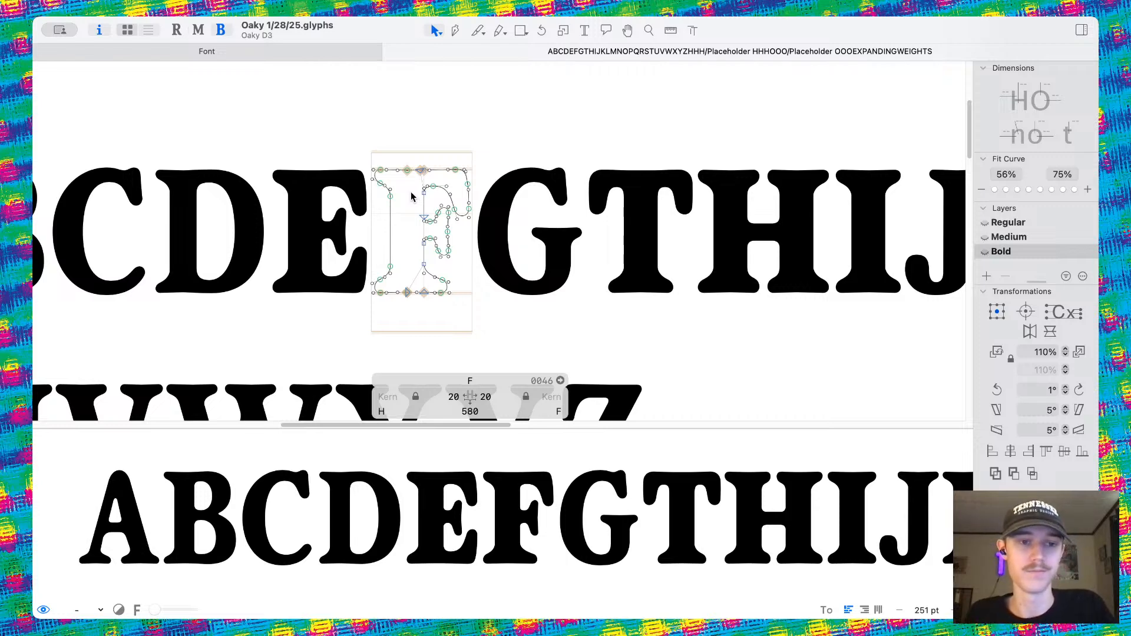
pyautogui.scroll(-5, 511, 203)
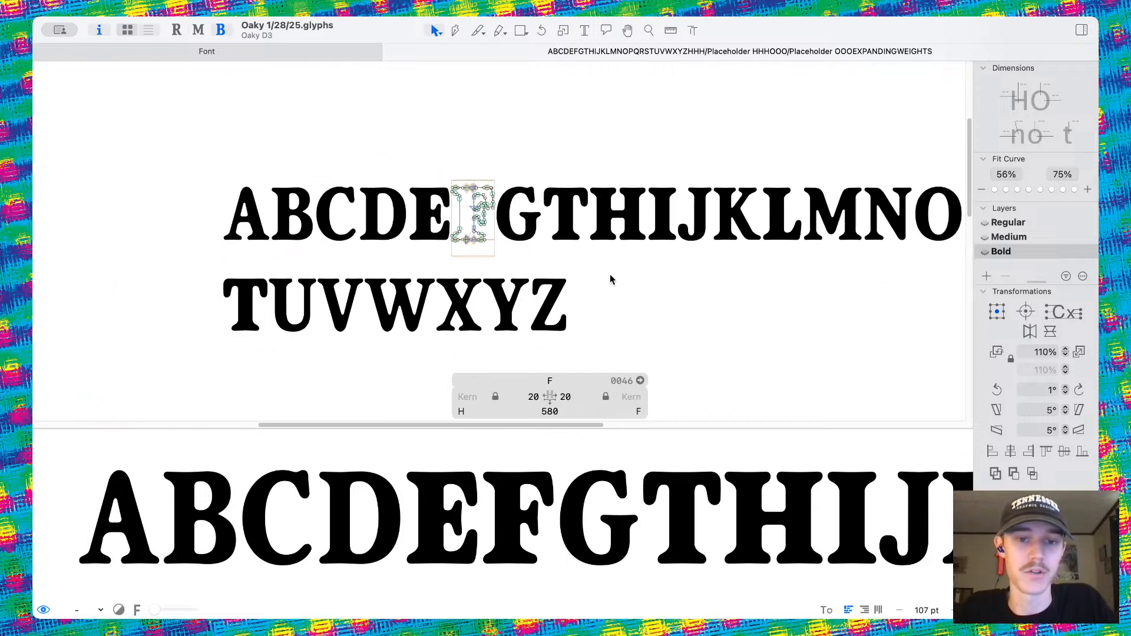
pyautogui.hscroll(1, 406, 207)
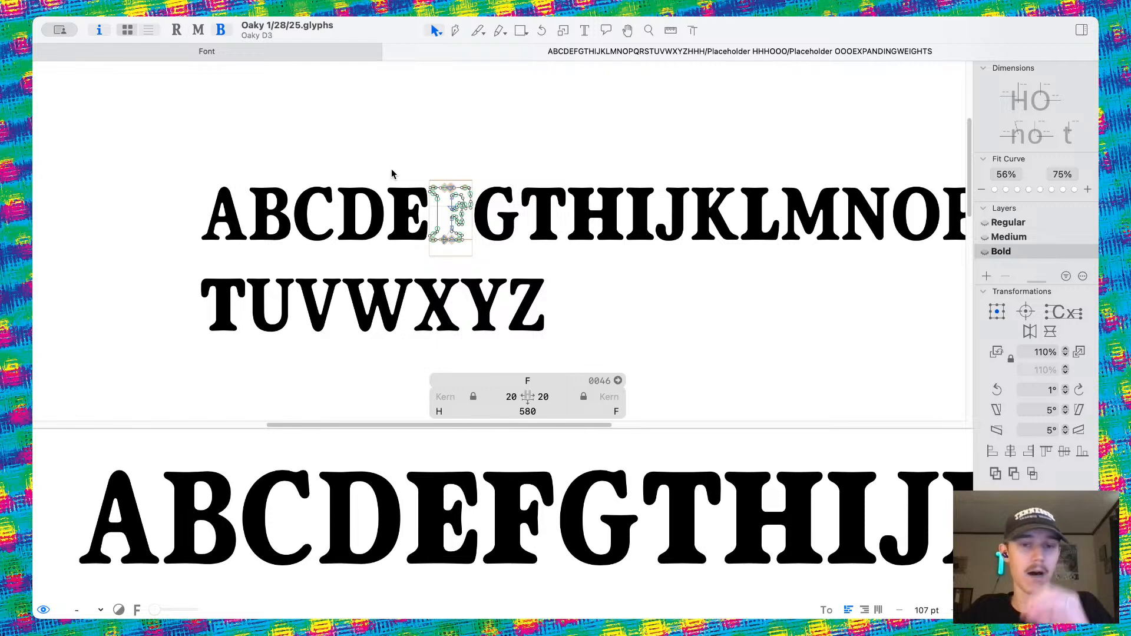
pyautogui.scroll(5, 473, 225)
pyautogui.press('space')
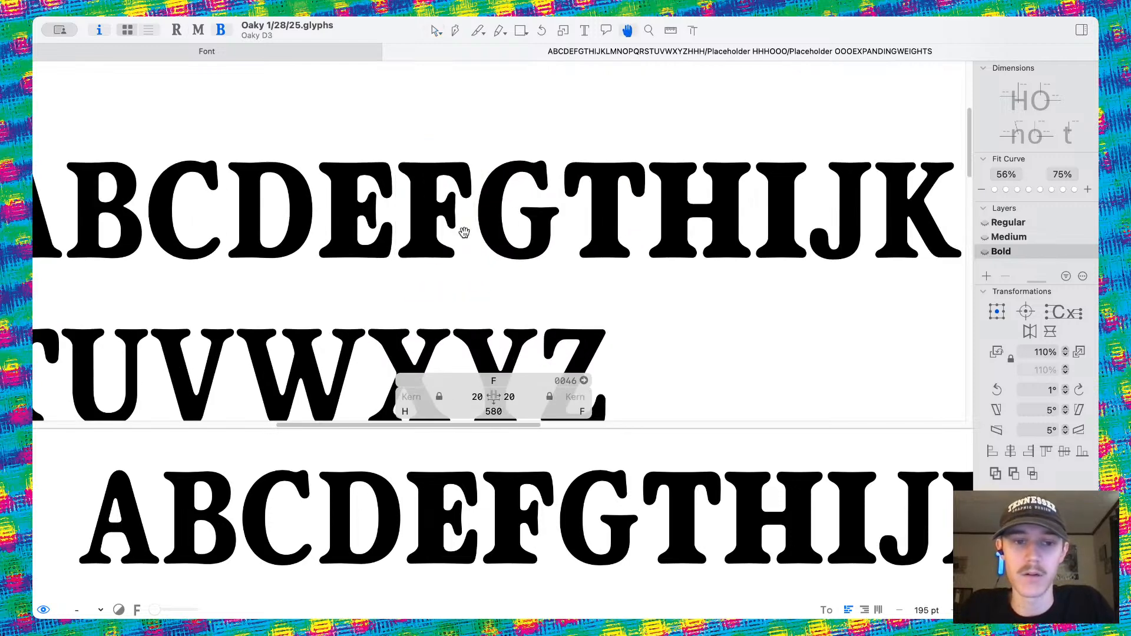
pyautogui.scroll(8, 452, 243)
pyautogui.scroll(4, 454, 244)
pyautogui.press('space')
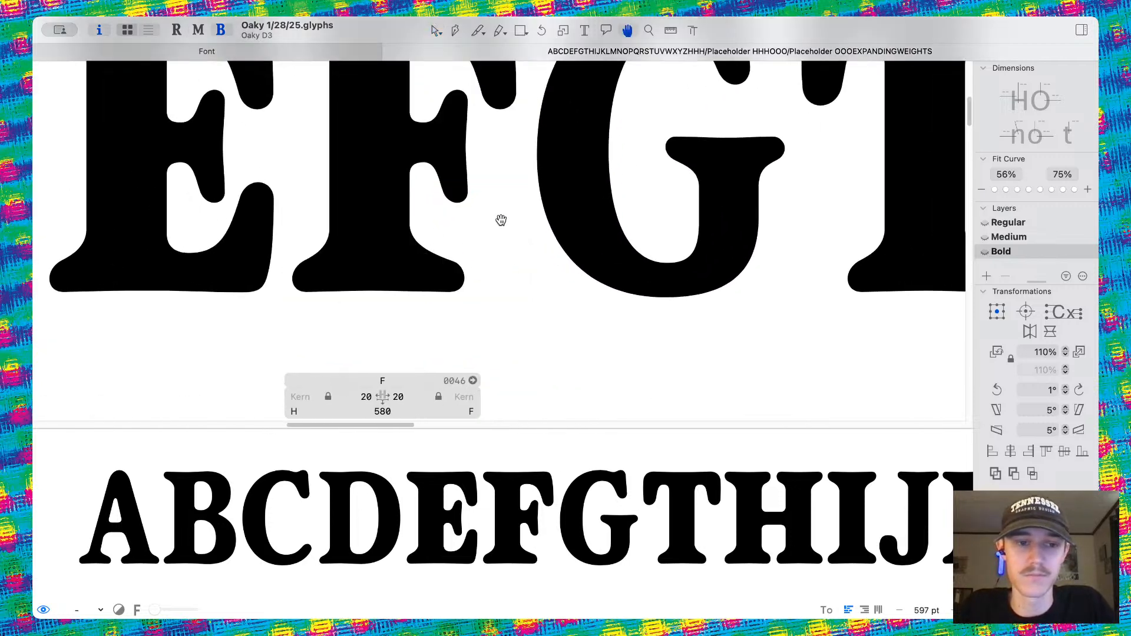
# Round out the Bold F's right foot serif with its upper node at Y 75, outer handle at X 456, Y 56, and baseline node at X 409.
pyautogui.scroll(5, 457, 256)
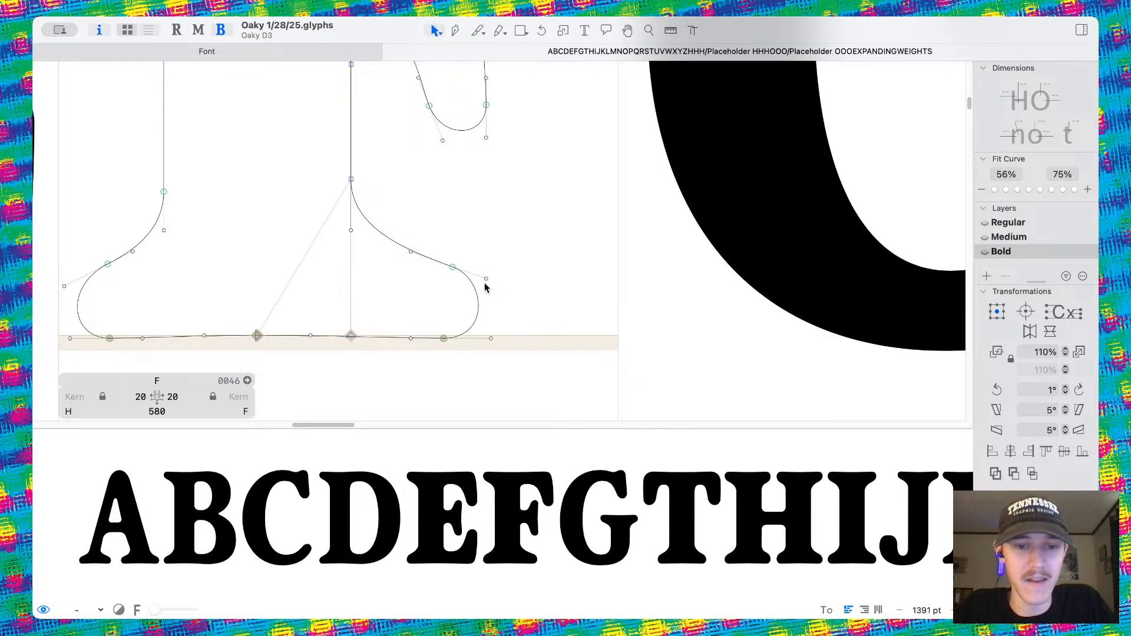
pyautogui.click(452, 268)
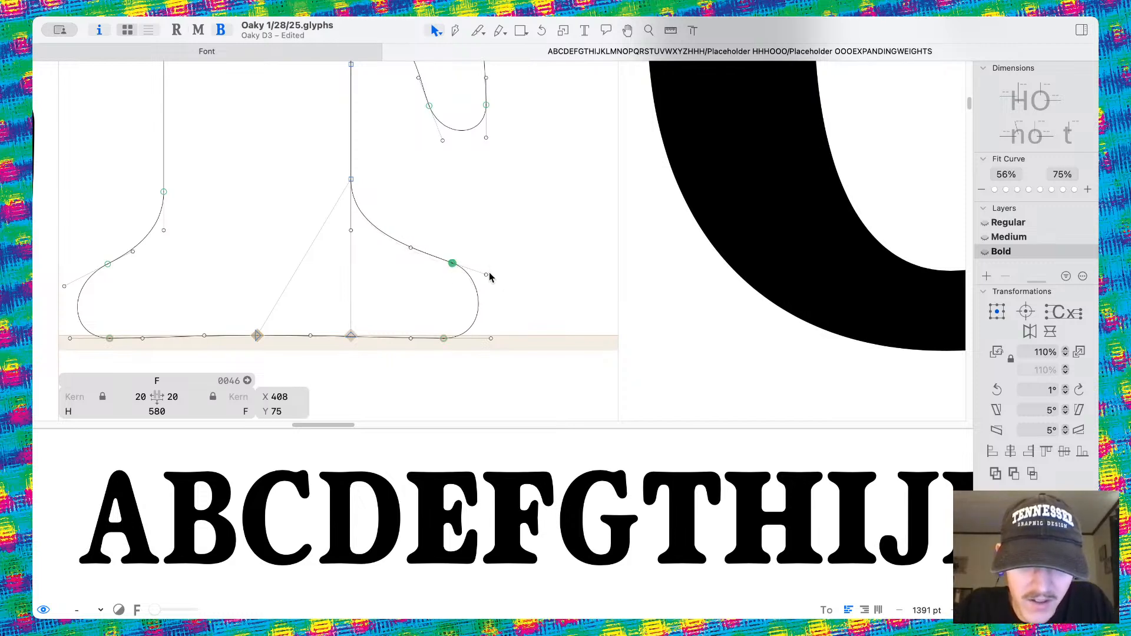
pyautogui.moveTo(487, 278); pyautogui.dragTo(499, 285)
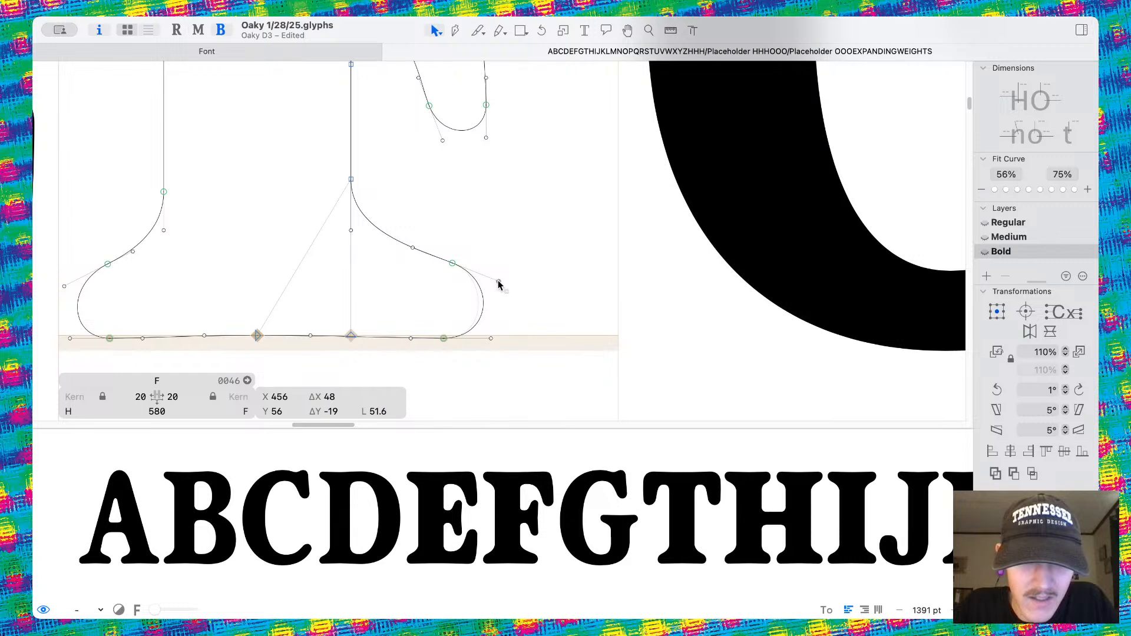
pyautogui.click(445, 339)
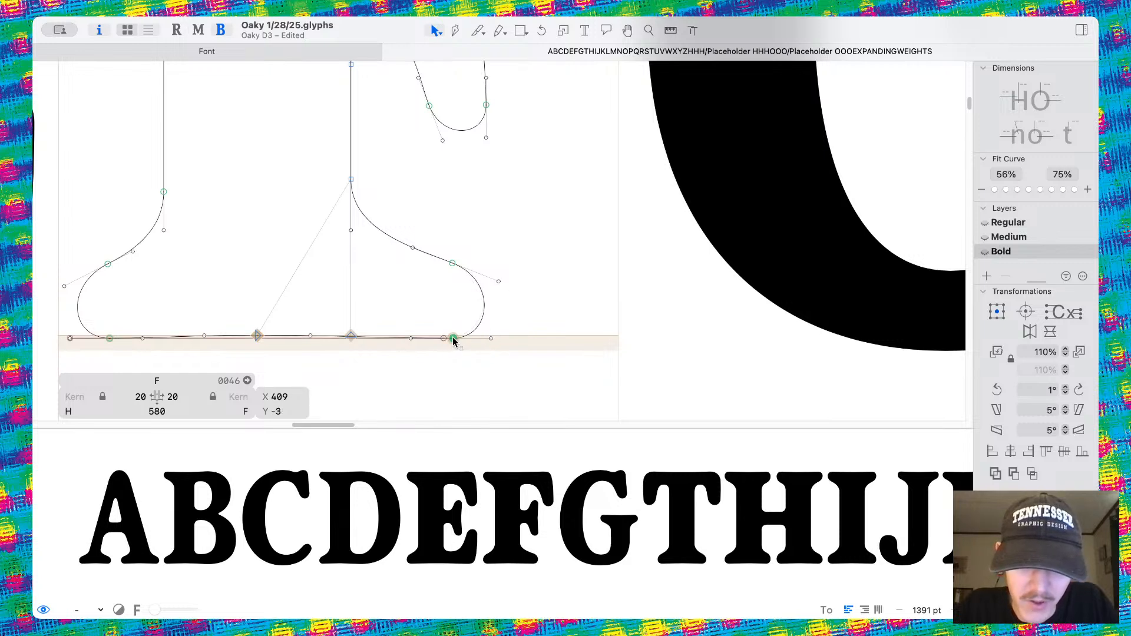
pyautogui.press('space')
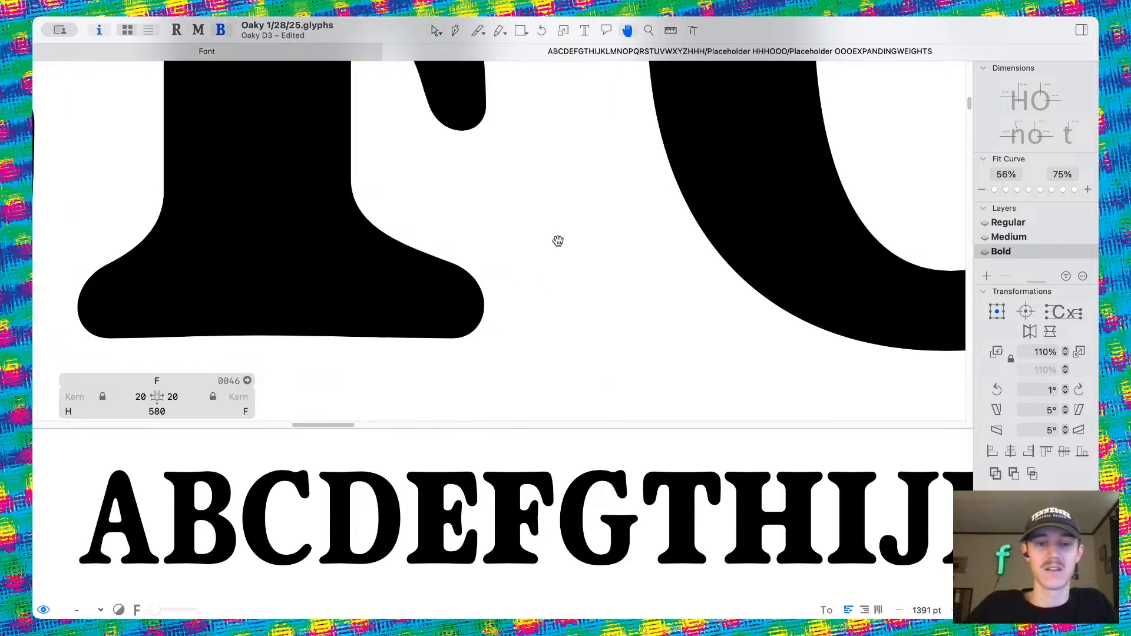
# Check the reshaped Bold F beside its neighbours at several sizes and compare it with the Medium master.
pyautogui.scroll(-10, 506, 255)
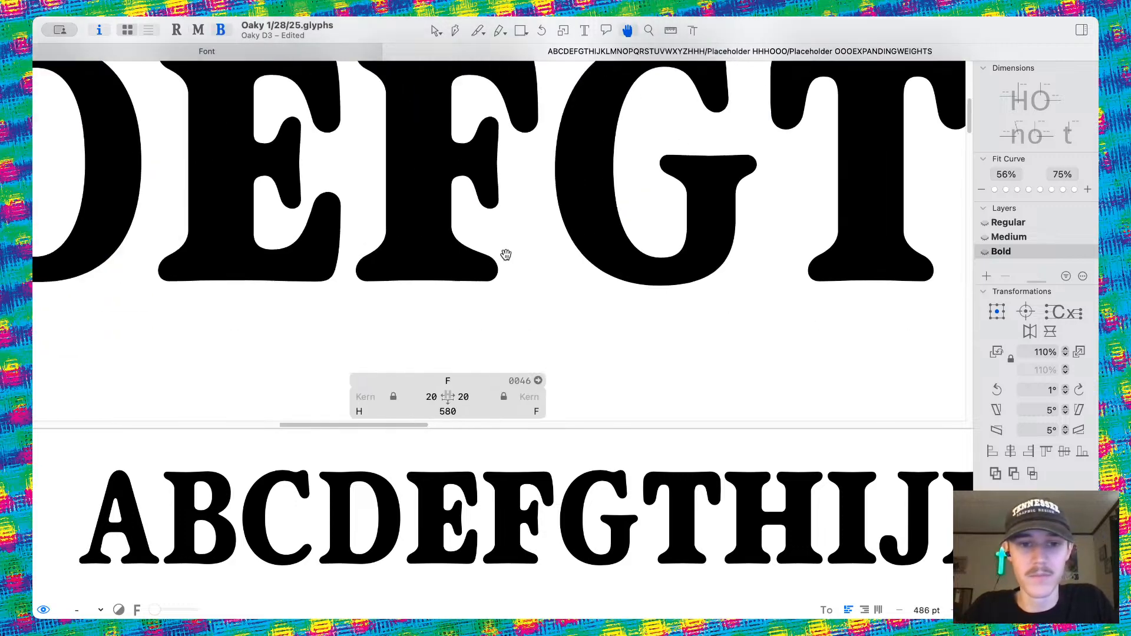
pyautogui.scroll(8, 494, 257)
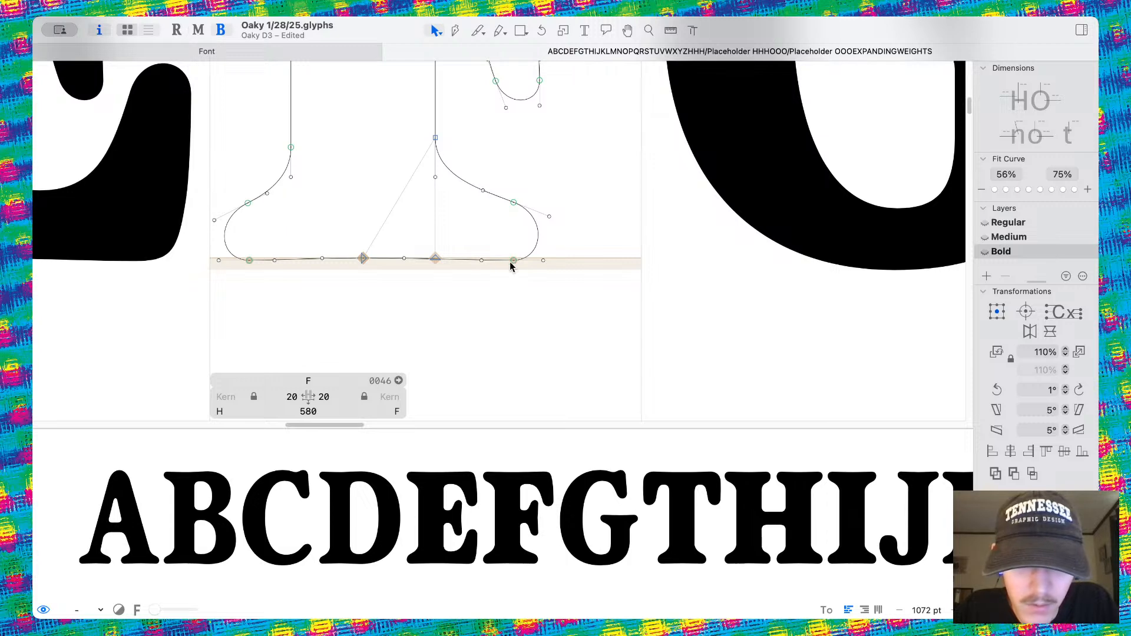
pyautogui.press('space')
pyautogui.scroll(-12, 489, 280)
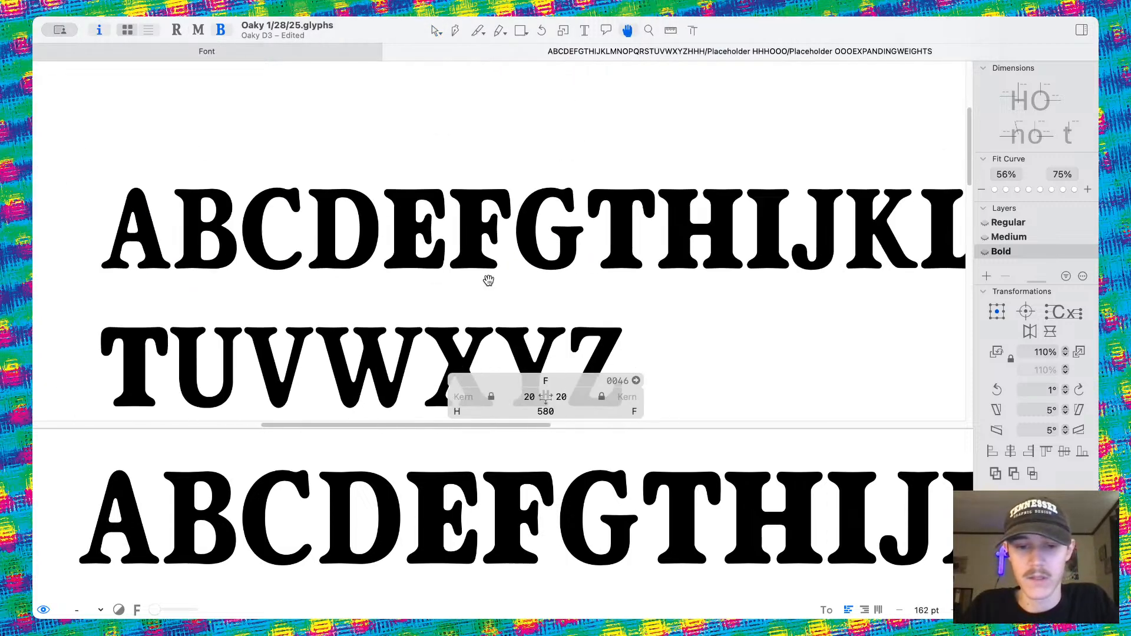
pyautogui.scroll(10, 540, 287)
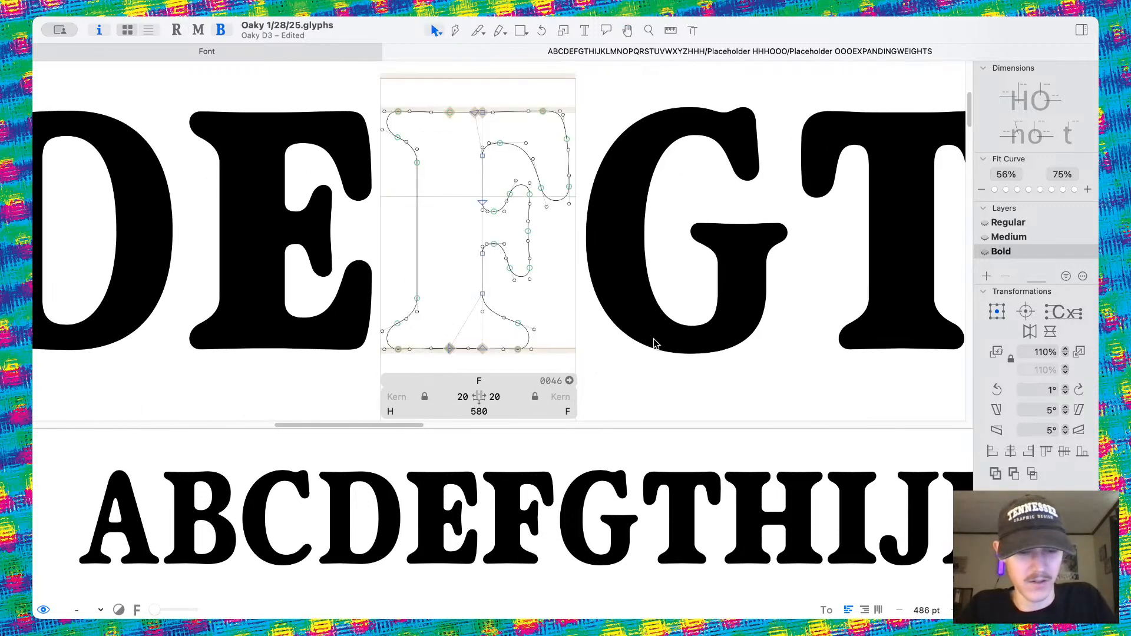
pyautogui.press('super+2')
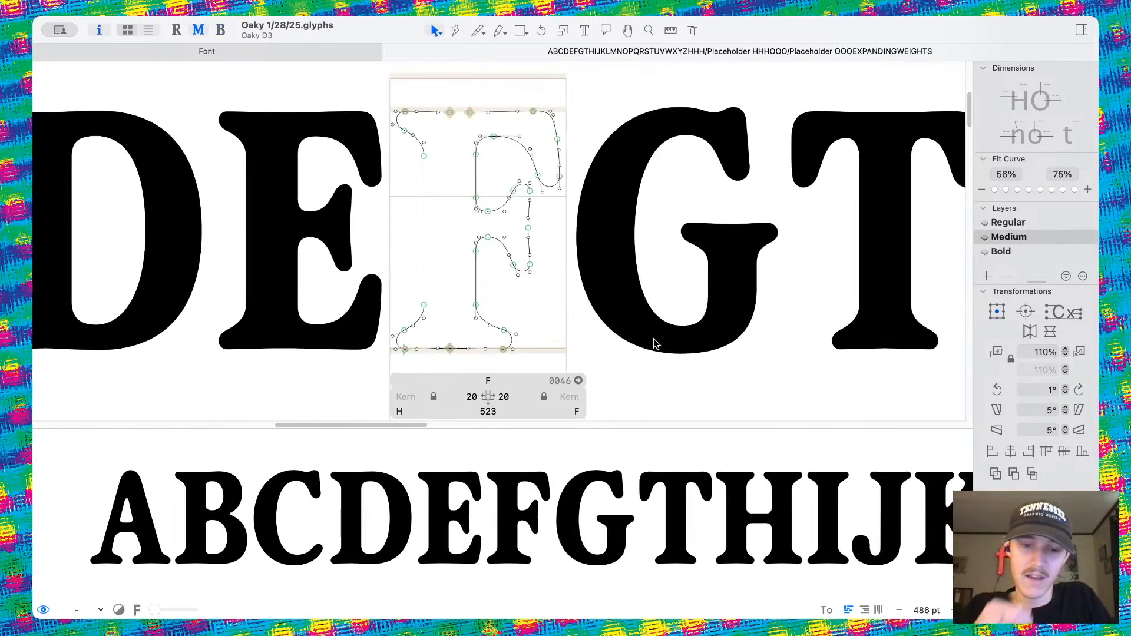
pyautogui.press('super+3')
pyautogui.press('super+2')
pyautogui.press('super+3')
pyautogui.press('super+2')
pyautogui.press('super+3')
# Review the Bold alphabet from the F through the S to judge weight and consistency.
pyautogui.scroll(-5, 662, 406)
pyautogui.hscroll(-1, 387, 300)
pyautogui.hscroll(3, 387, 298)
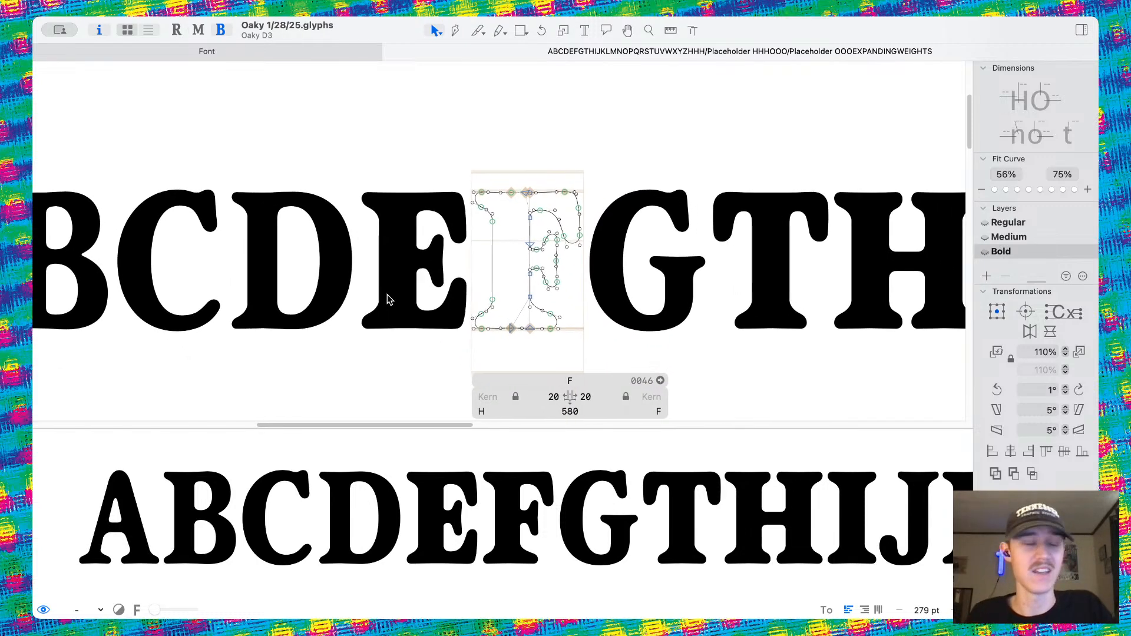
pyautogui.hscroll(2, 581, 278)
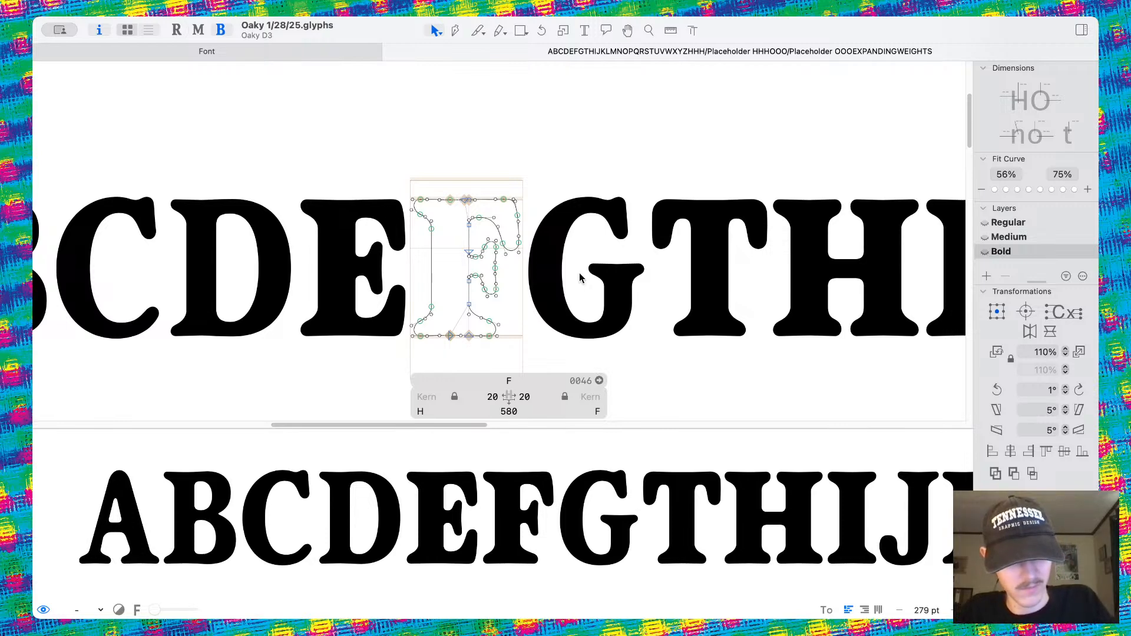
pyautogui.scroll(-5, 577, 252)
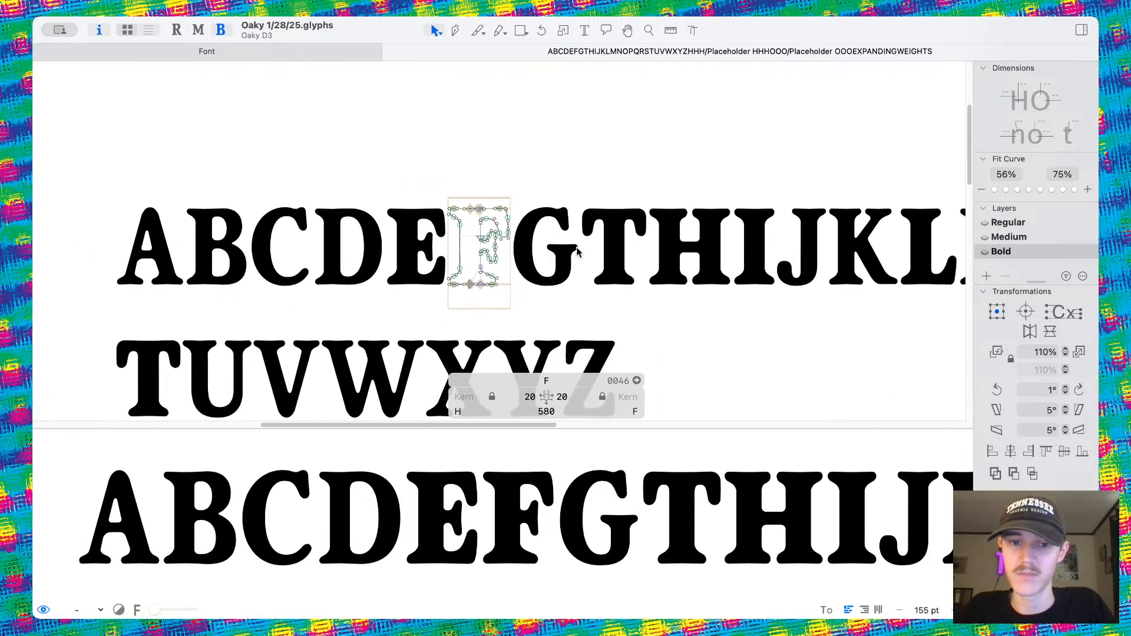
pyautogui.scroll(-3, 577, 253)
pyautogui.hscroll(5, 577, 252)
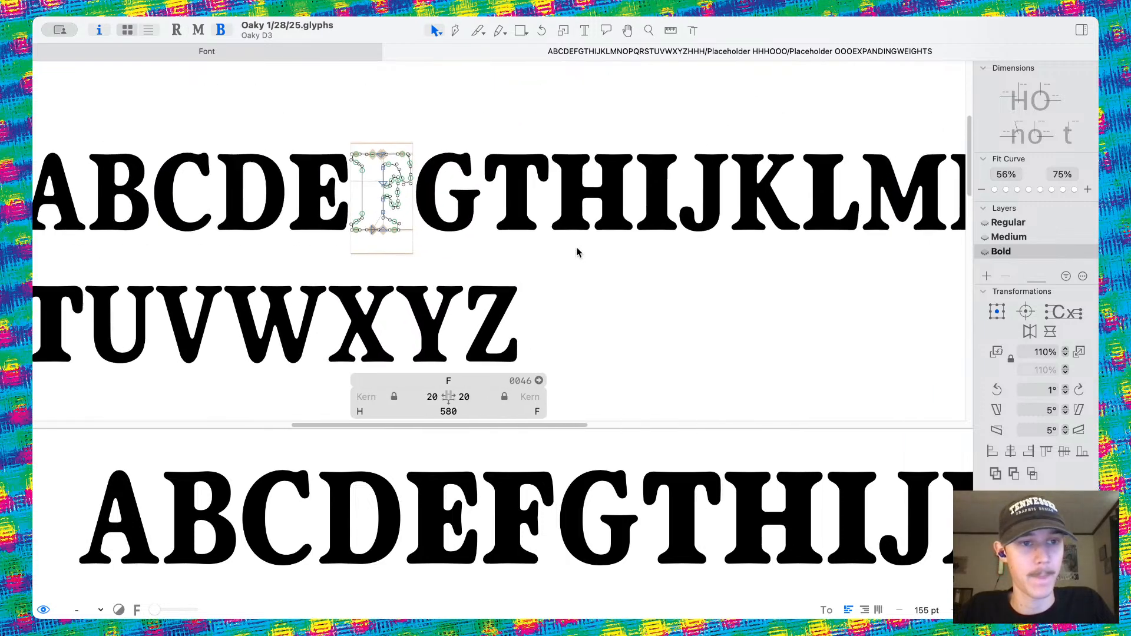
pyautogui.hscroll(10, 578, 252)
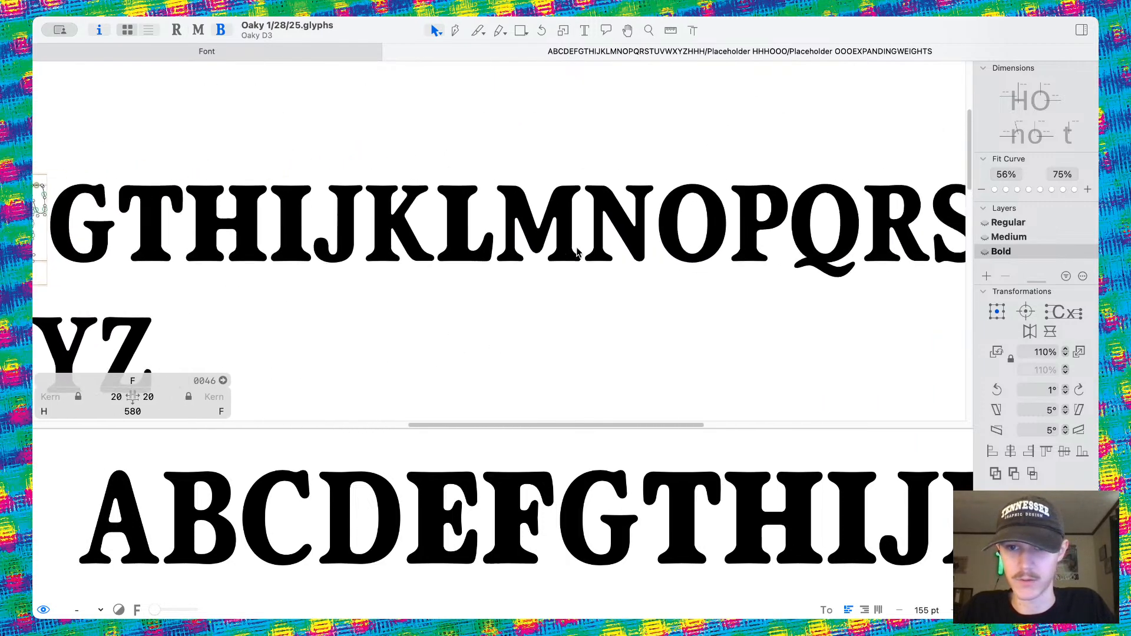
pyautogui.hscroll(4, 577, 252)
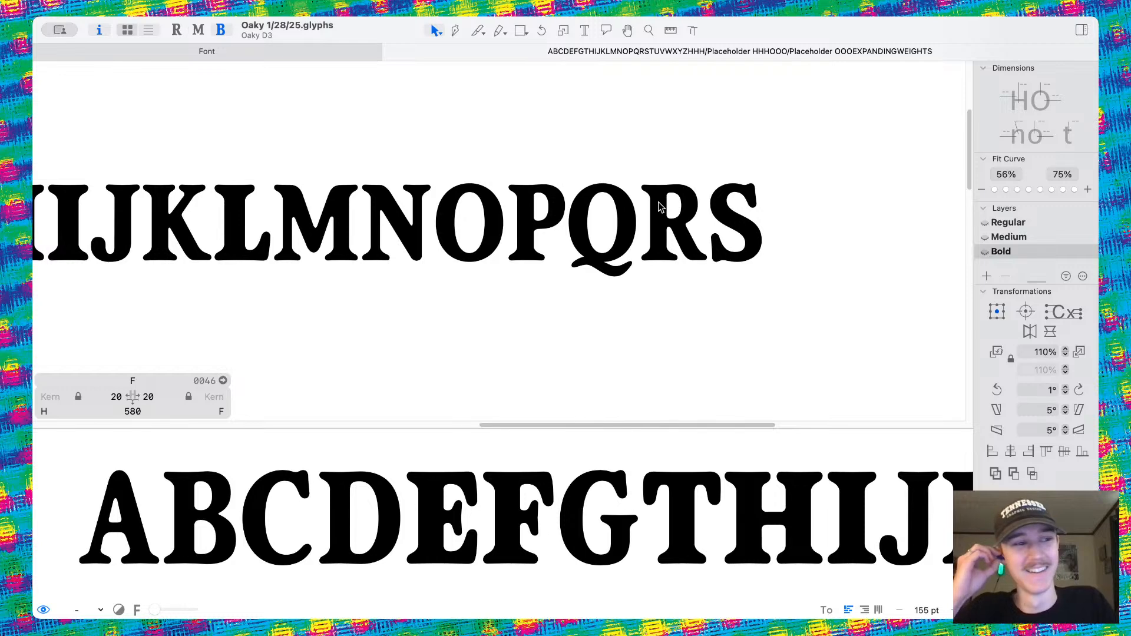
# Review the Bold alphabet at several sizes, then inspect the M's outline and weight beside its neighbours.
pyautogui.hscroll(-18, 660, 206)
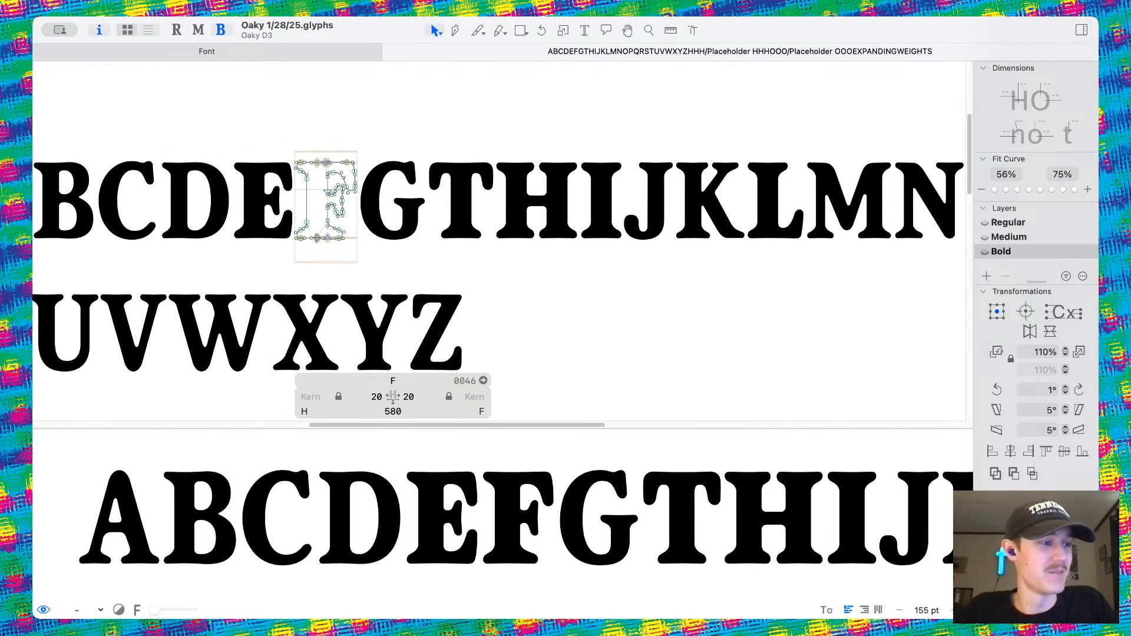
pyautogui.press('super+Tab')
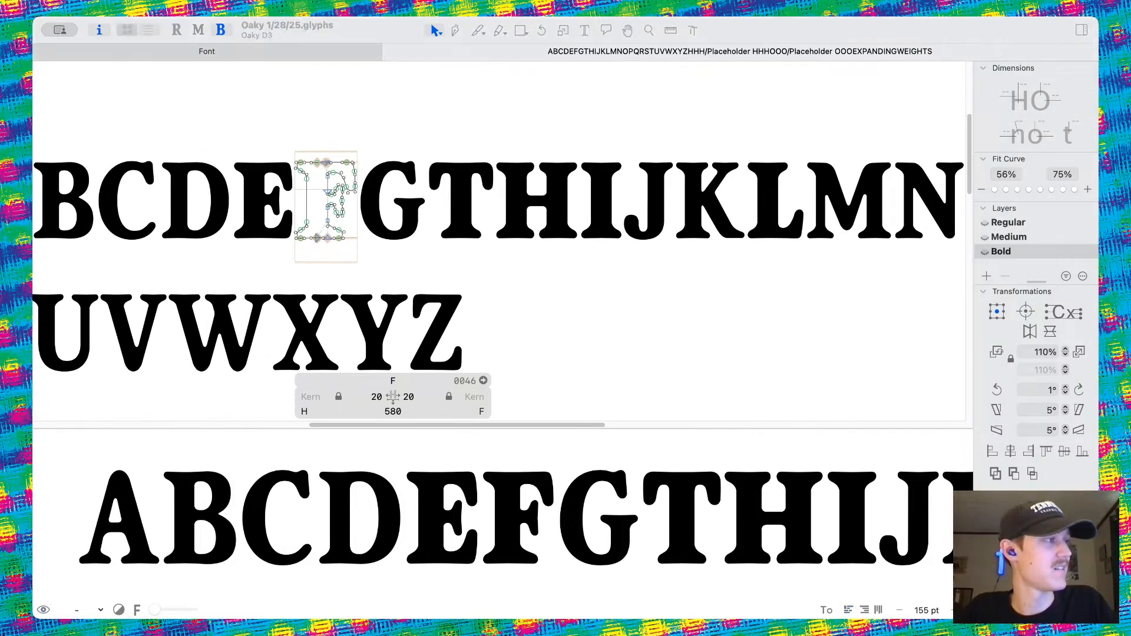
pyautogui.hscroll(-8, 396, 201)
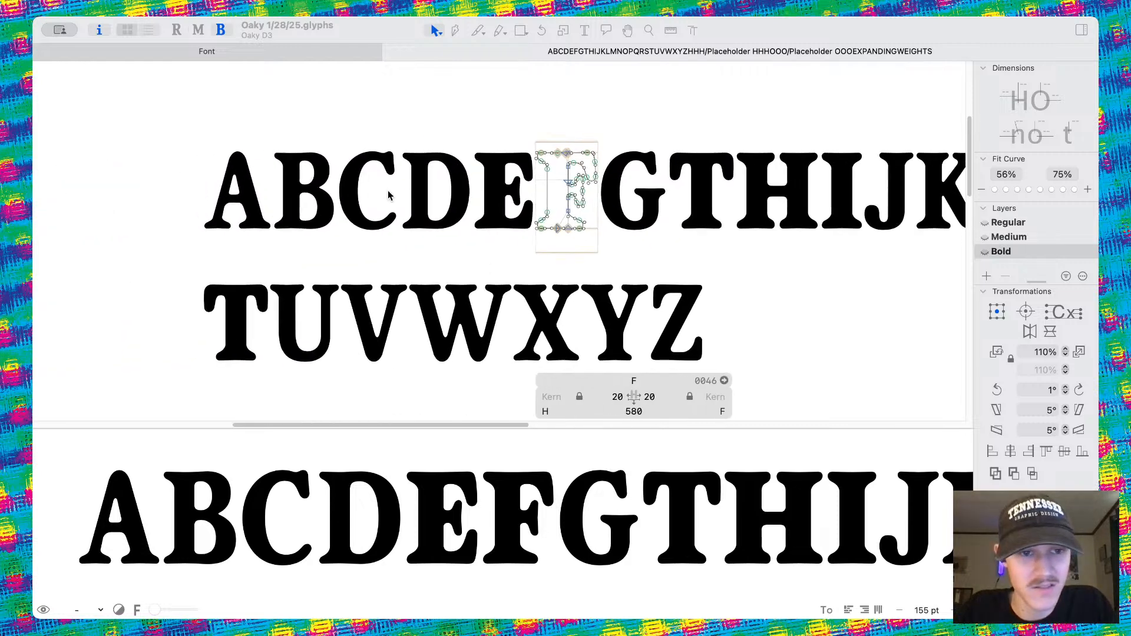
pyautogui.click(380, 186)
pyautogui.scroll(-2, 437, 248)
pyautogui.hscroll(2, 439, 253)
pyautogui.scroll(1, 439, 253)
pyautogui.scroll(-5, 439, 254)
pyautogui.press('space')
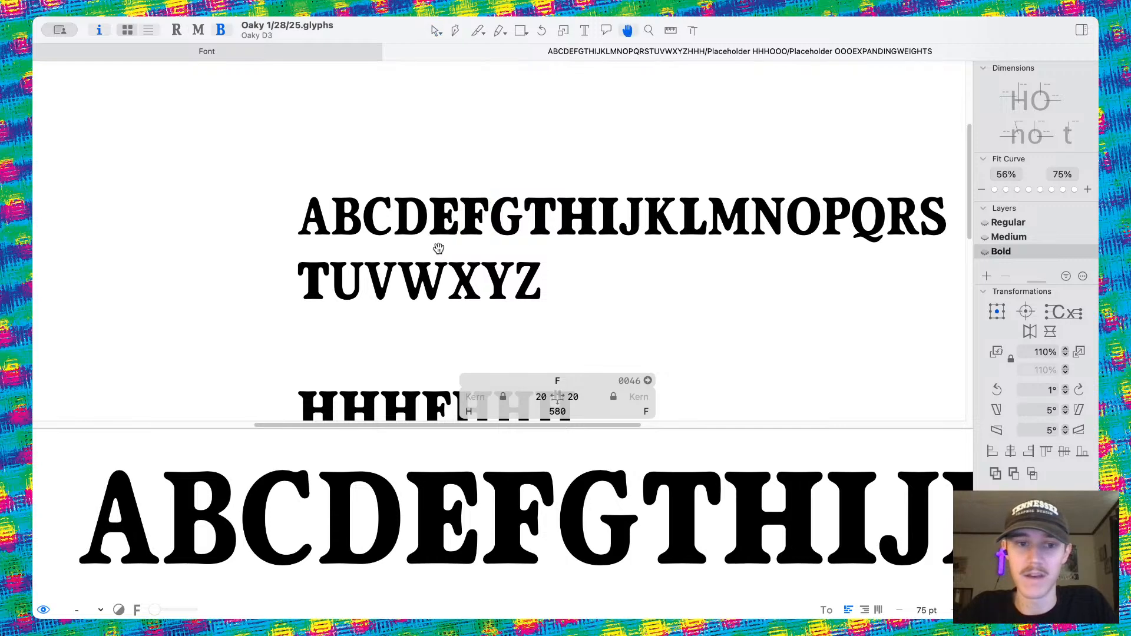
pyautogui.hscroll(3, 439, 252)
pyautogui.scroll(-1, 439, 251)
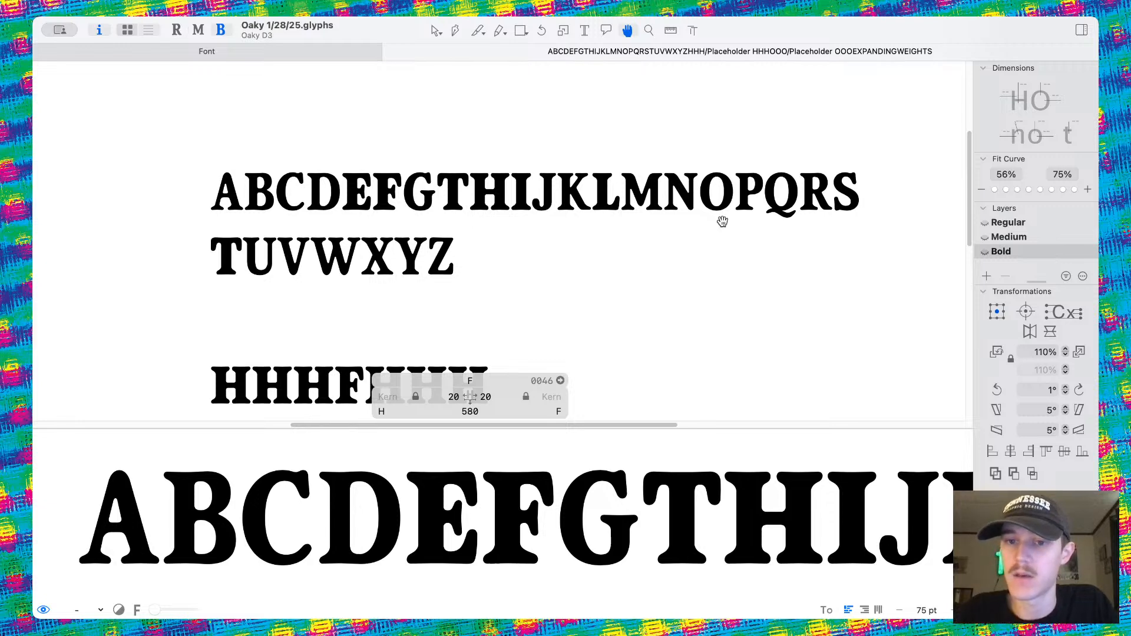
pyautogui.scroll(5, 660, 188)
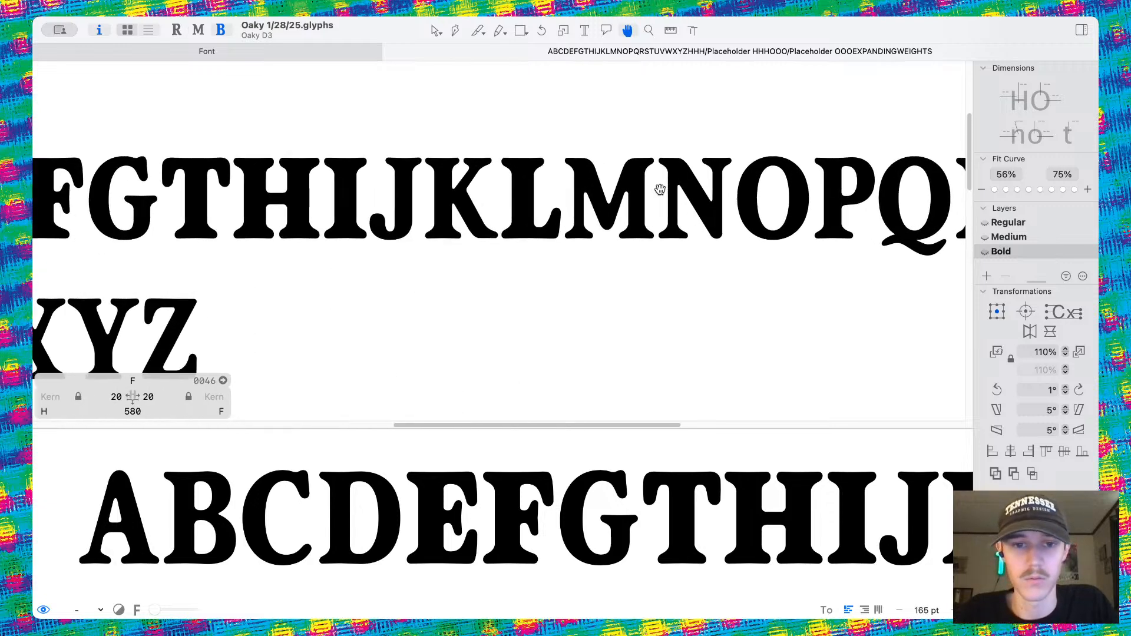
pyautogui.scroll(5, 622, 185)
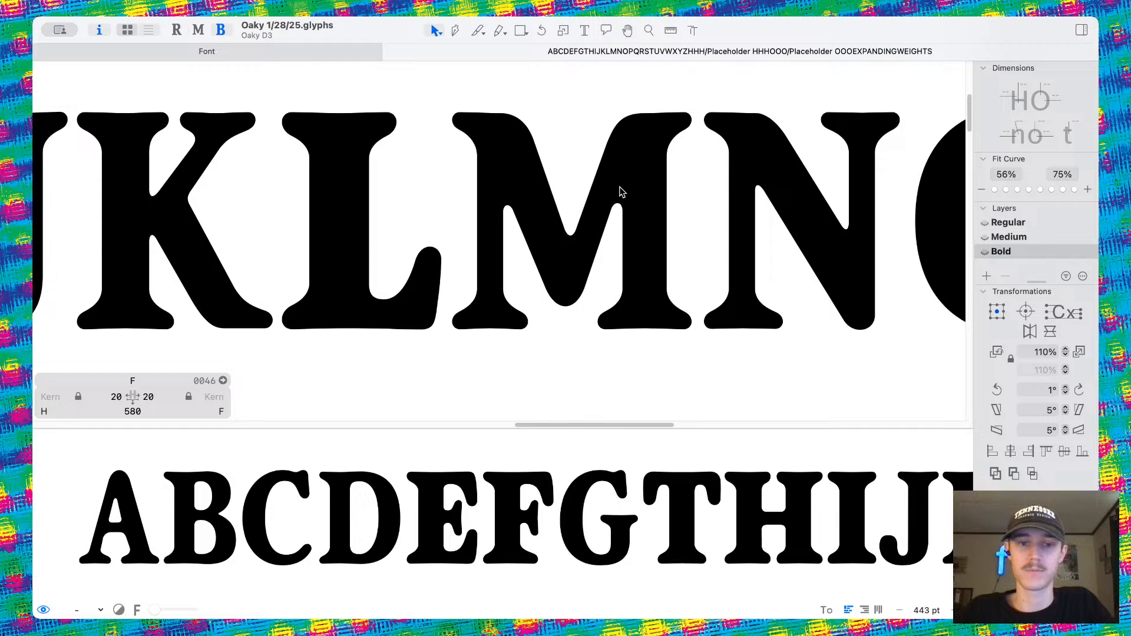
pyautogui.doubleClick(621, 191)
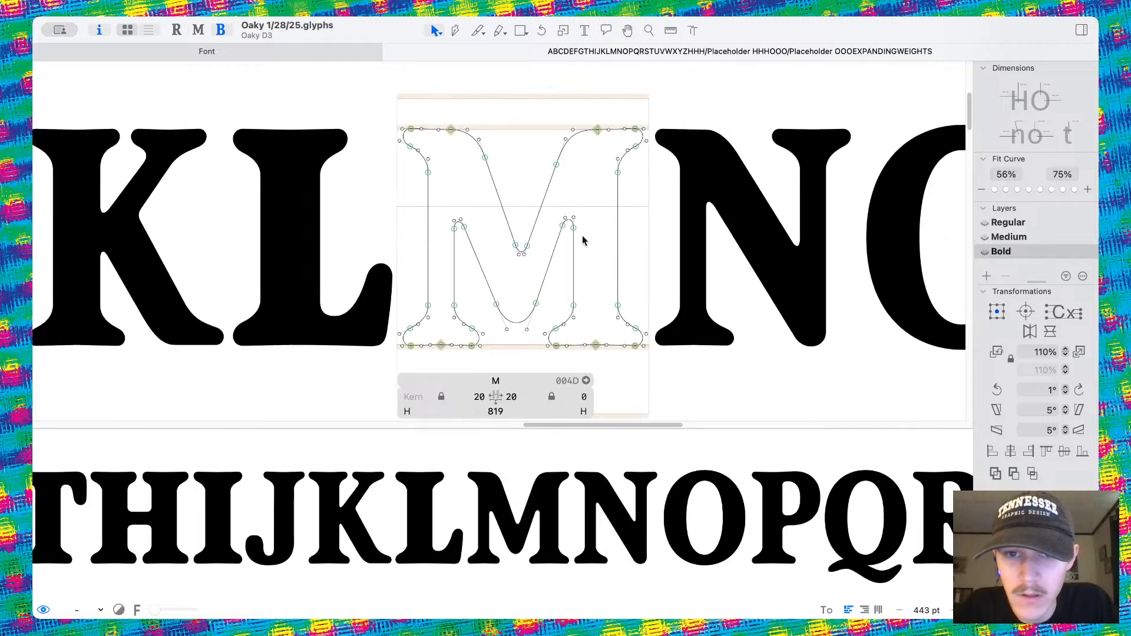
pyautogui.scroll(-4, 548, 129)
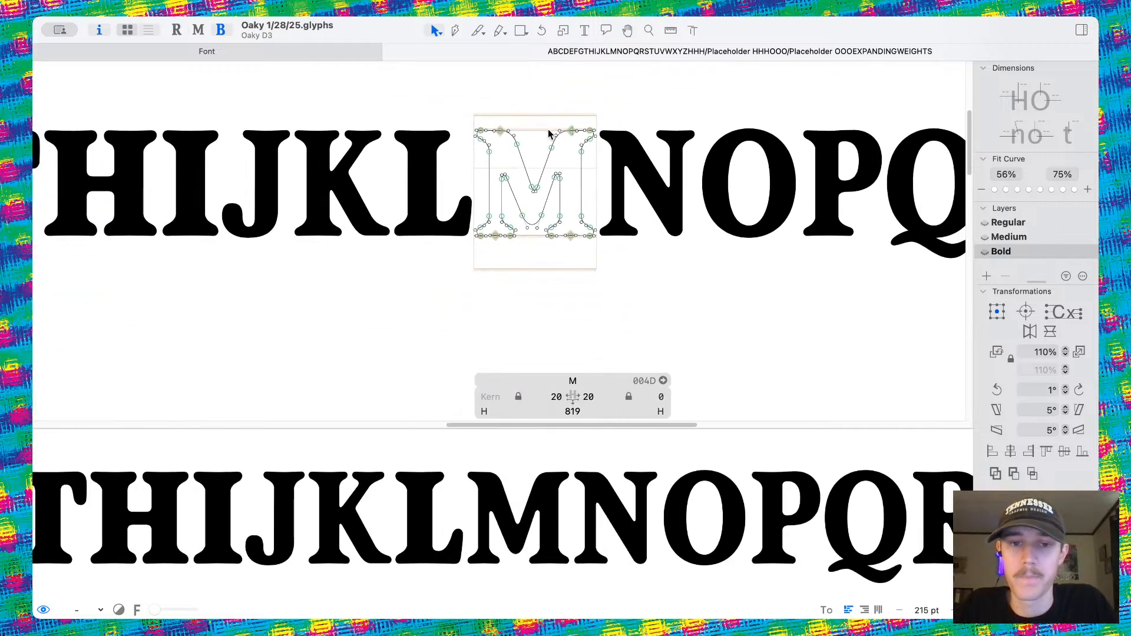
pyautogui.hscroll(-5, 547, 133)
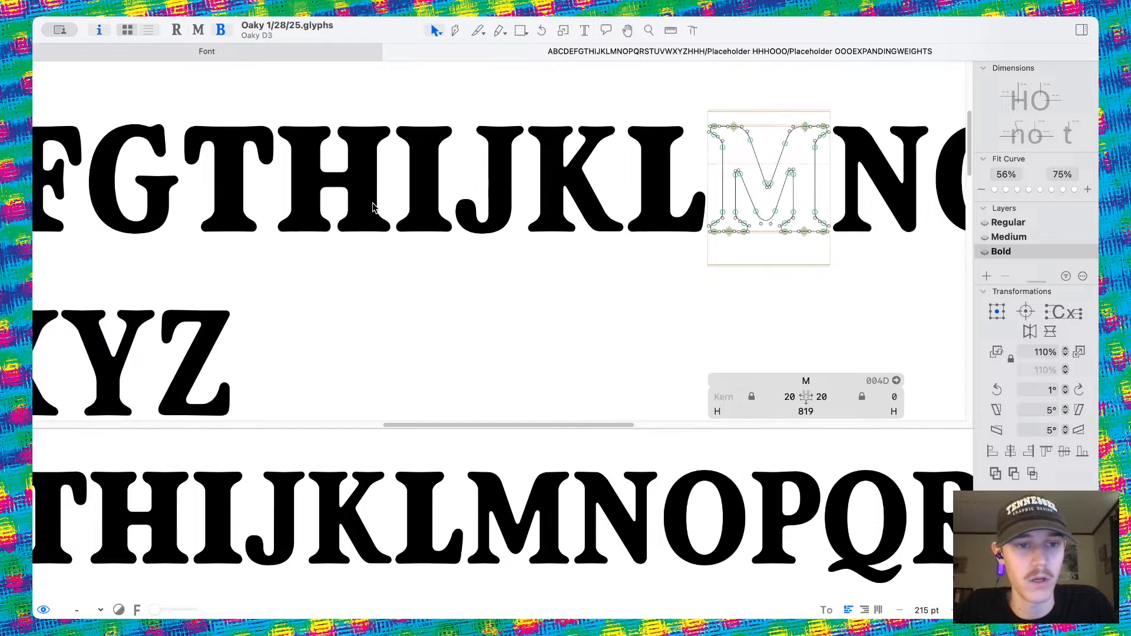
# Open the Bold H and copy its complete left foot serif shape.
pyautogui.doubleClick(372, 207)
pyautogui.scroll(6, 354, 211)
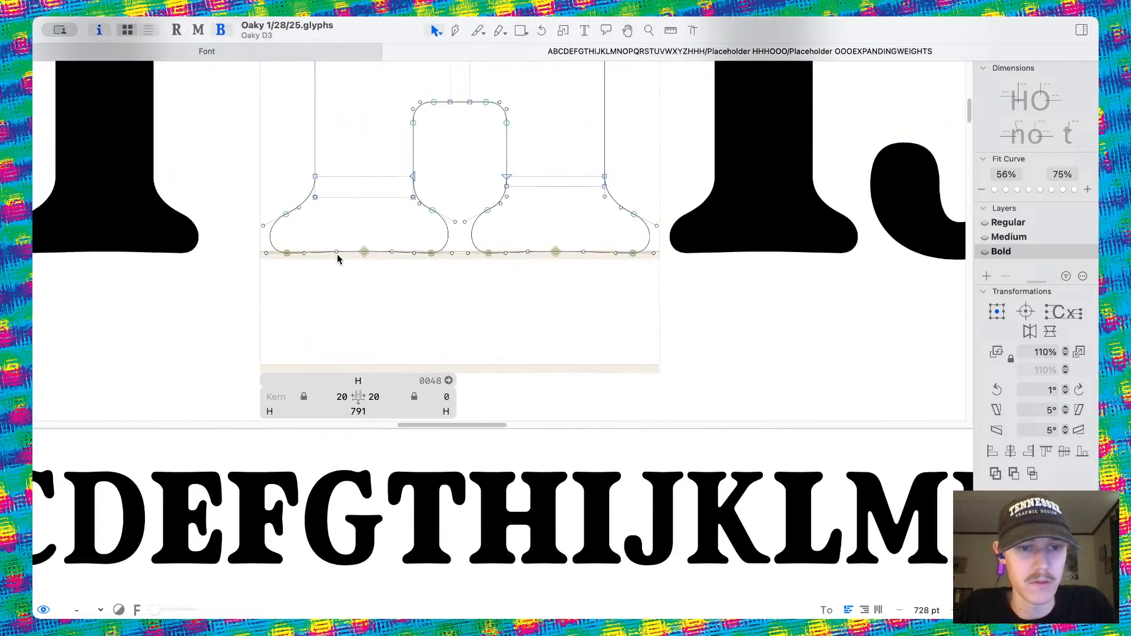
pyautogui.doubleClick(341, 253)
pyautogui.scroll(-6, 373, 242)
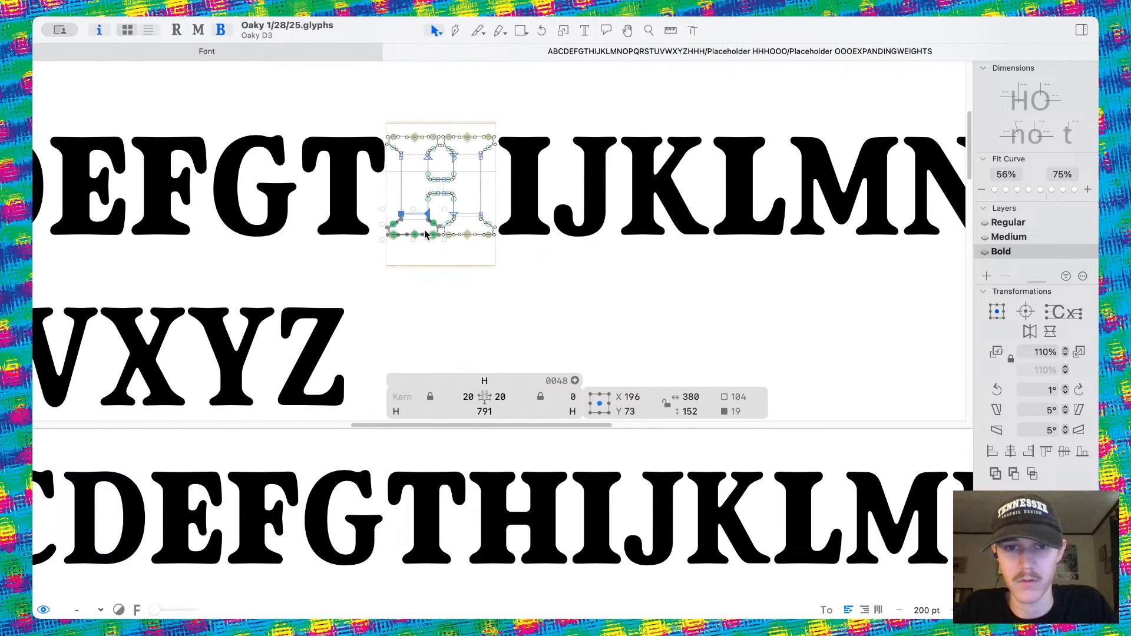
# Try the copied H foot serif on the Bold M's left foot, and undo the paste.
pyautogui.hscroll(5, 471, 245)
pyautogui.scroll(3, 568, 236)
pyautogui.scroll(2, 578, 248)
pyautogui.doubleClick(578, 248)
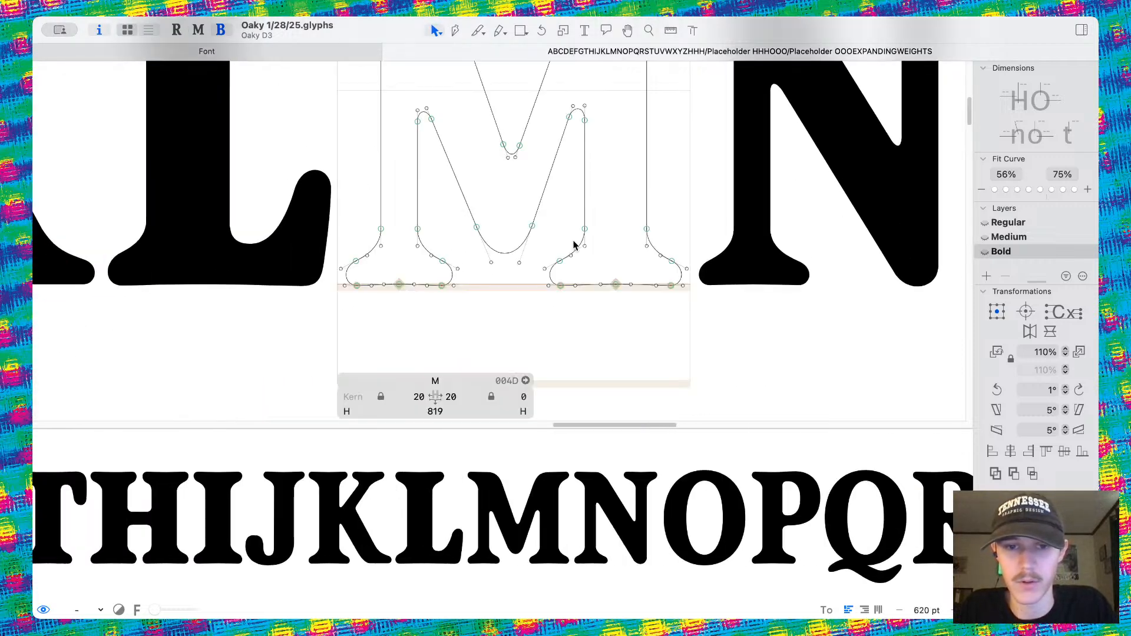
pyautogui.scroll(-1, 592, 346)
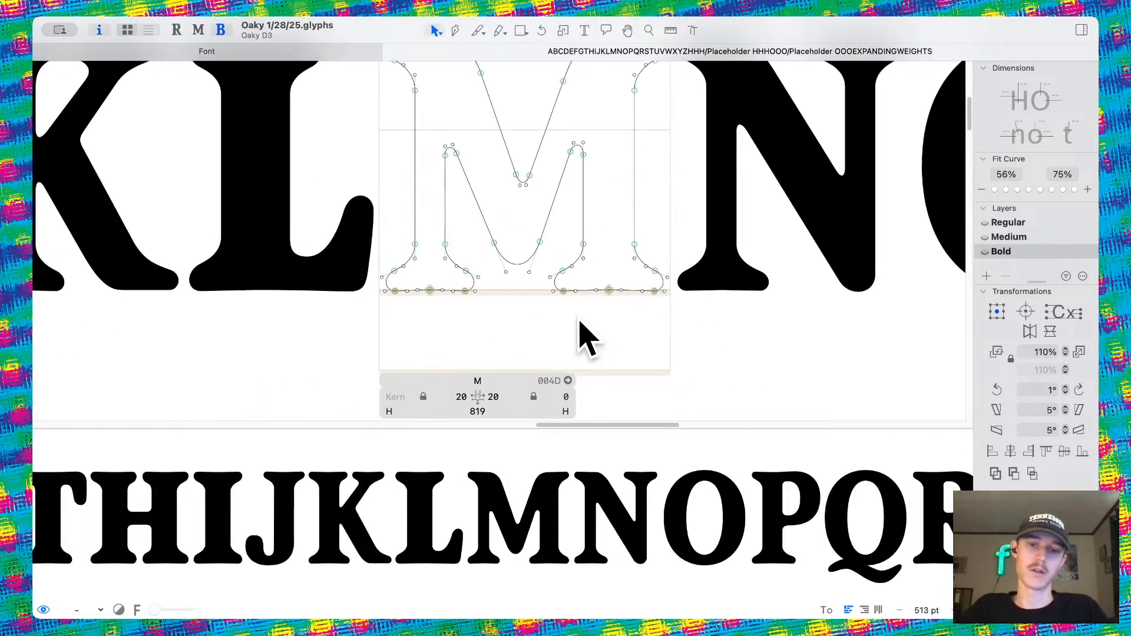
pyautogui.press('super+v')
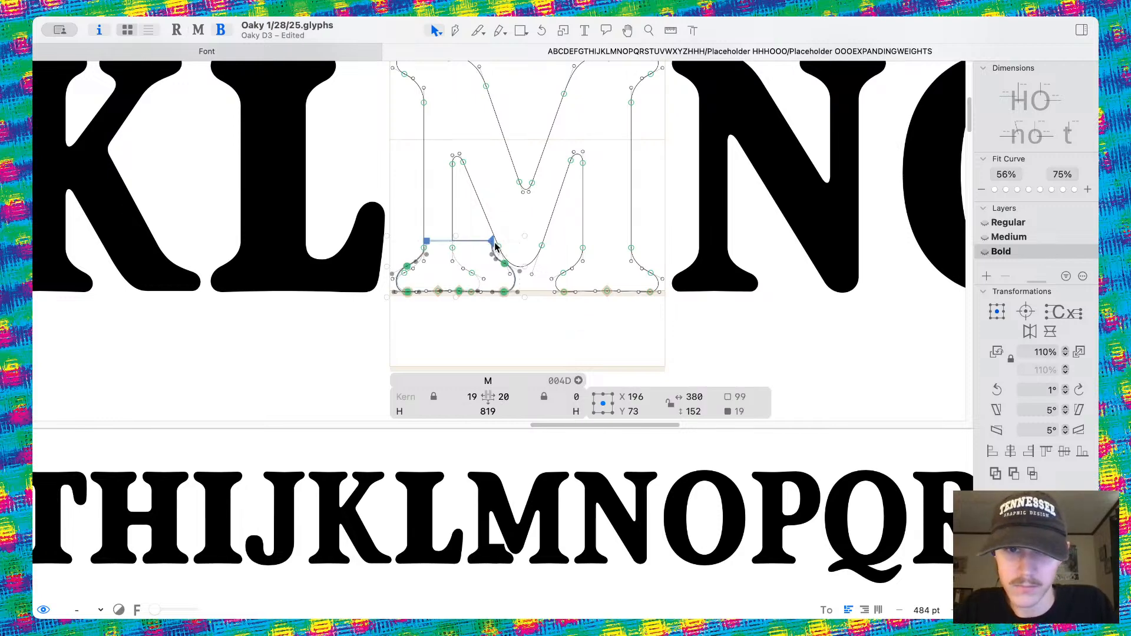
pyautogui.press('super+z')
# Paste the H foot serif into the Bold N and park it below the baseline at about Y -141.
pyautogui.hscroll(5, 596, 245)
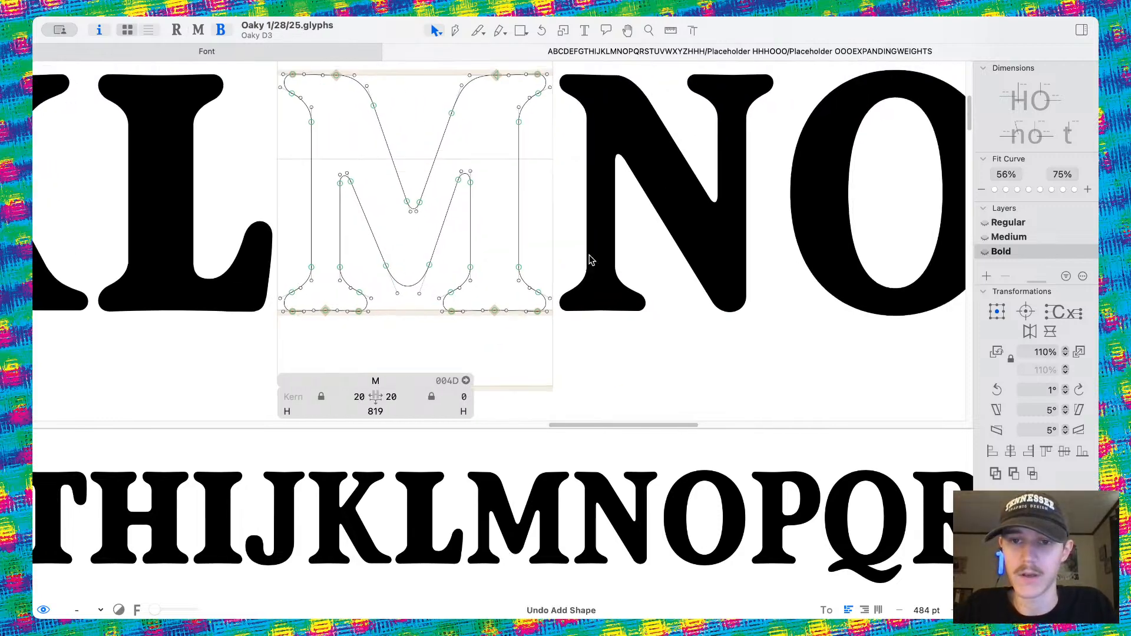
pyautogui.doubleClick(597, 248)
pyautogui.hscroll(3, 597, 250)
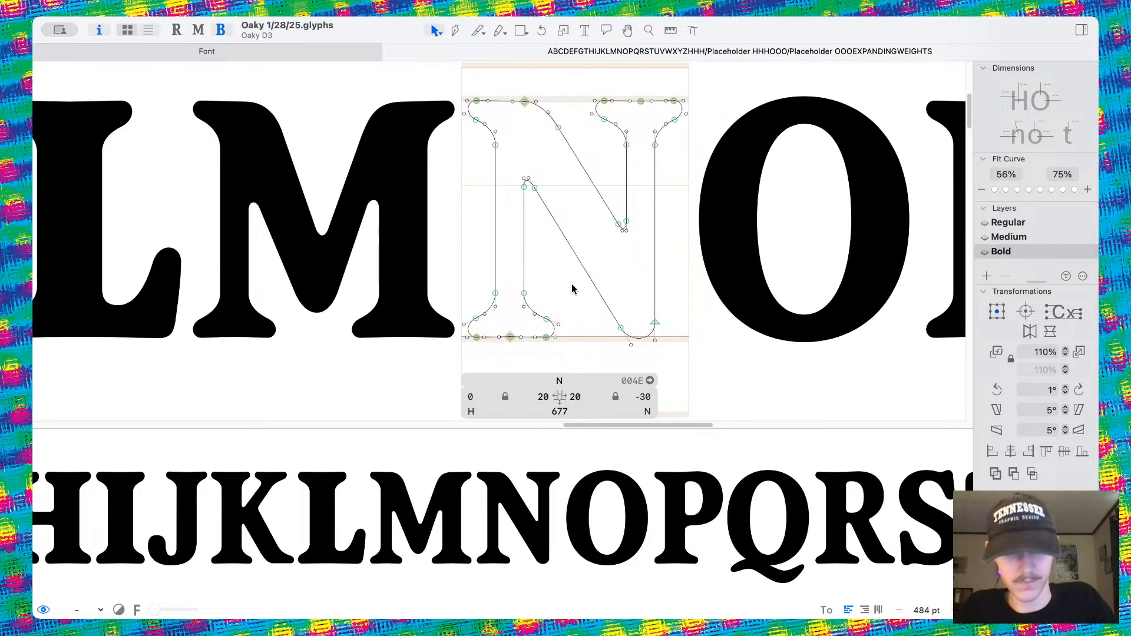
pyautogui.scroll(-5, 571, 282)
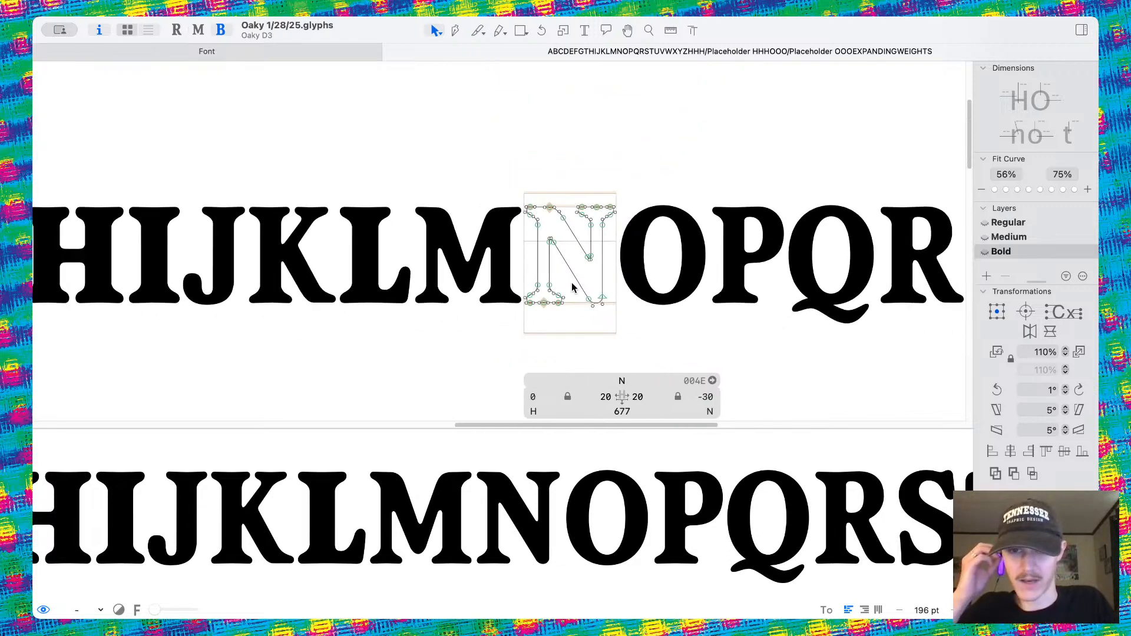
pyautogui.scroll(4, 572, 287)
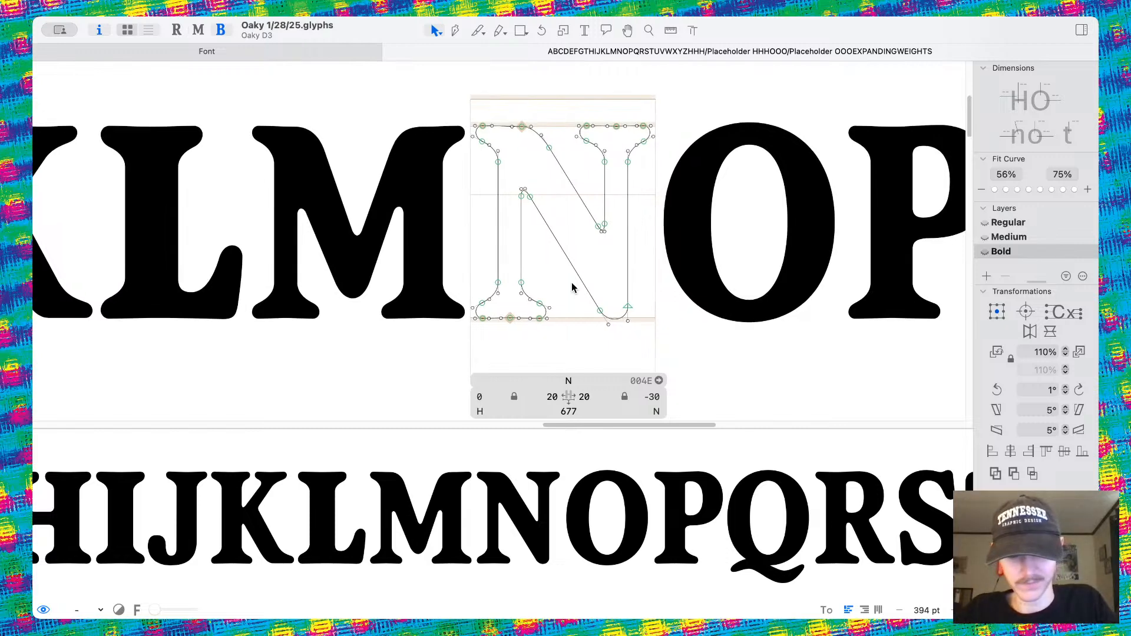
pyautogui.press('super+v')
pyautogui.scroll(4, 572, 288)
pyautogui.scroll(-2, 561, 287)
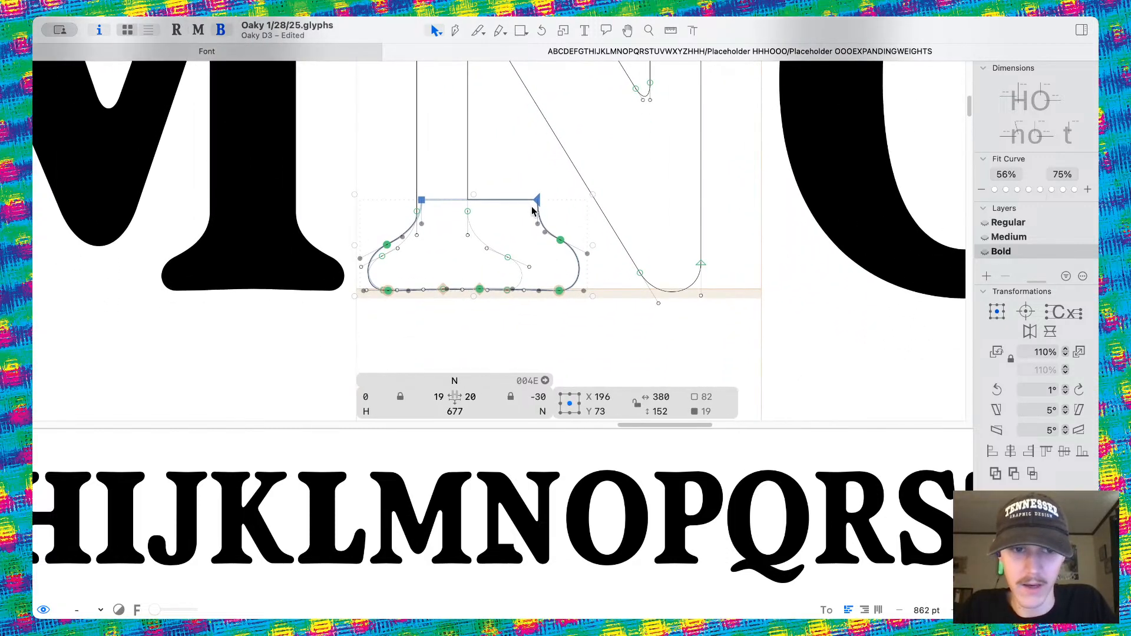
pyautogui.moveTo(540, 204); pyautogui.dragTo(540, 331)
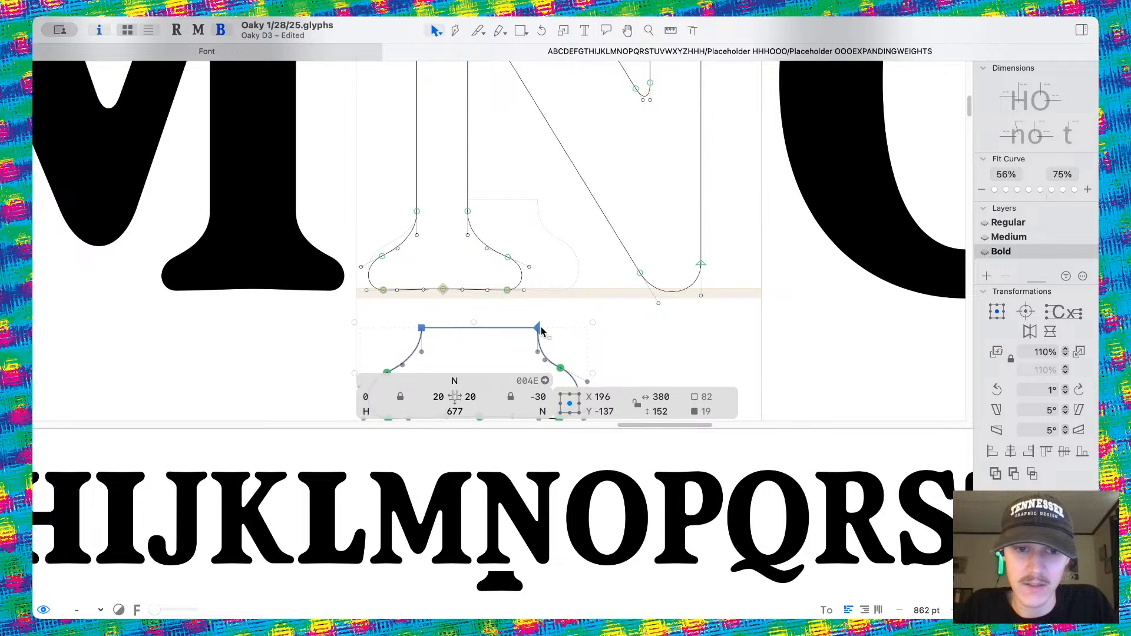
pyautogui.click(529, 223)
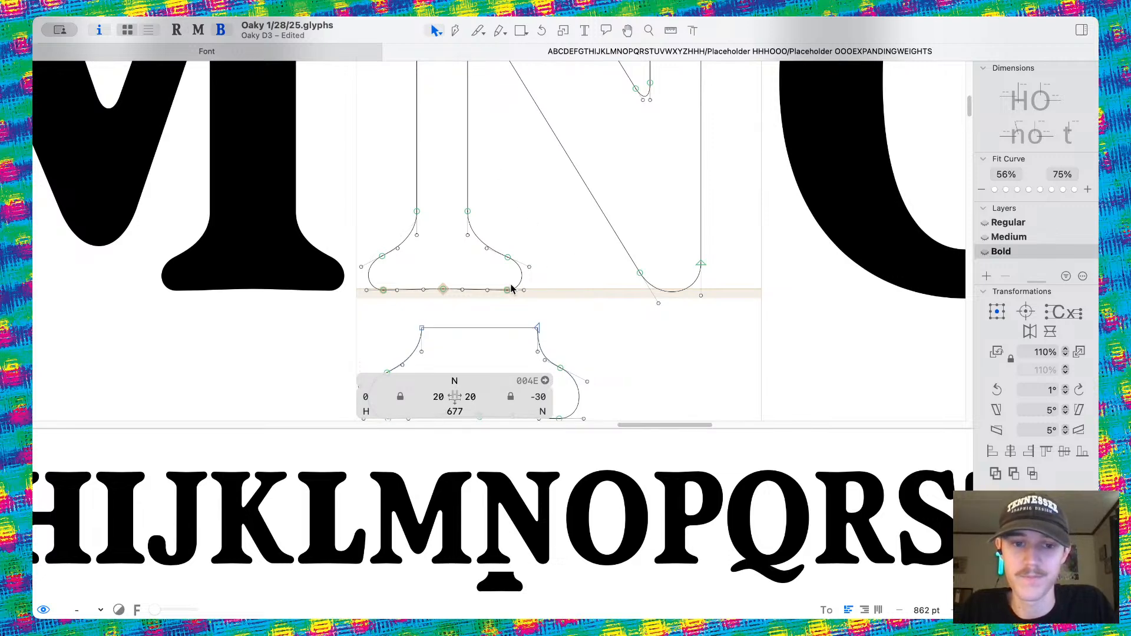
# Cut the Bold N's left stem just above its foot serif with the Knife and delete the old serif.
pyautogui.scroll(5, 518, 277)
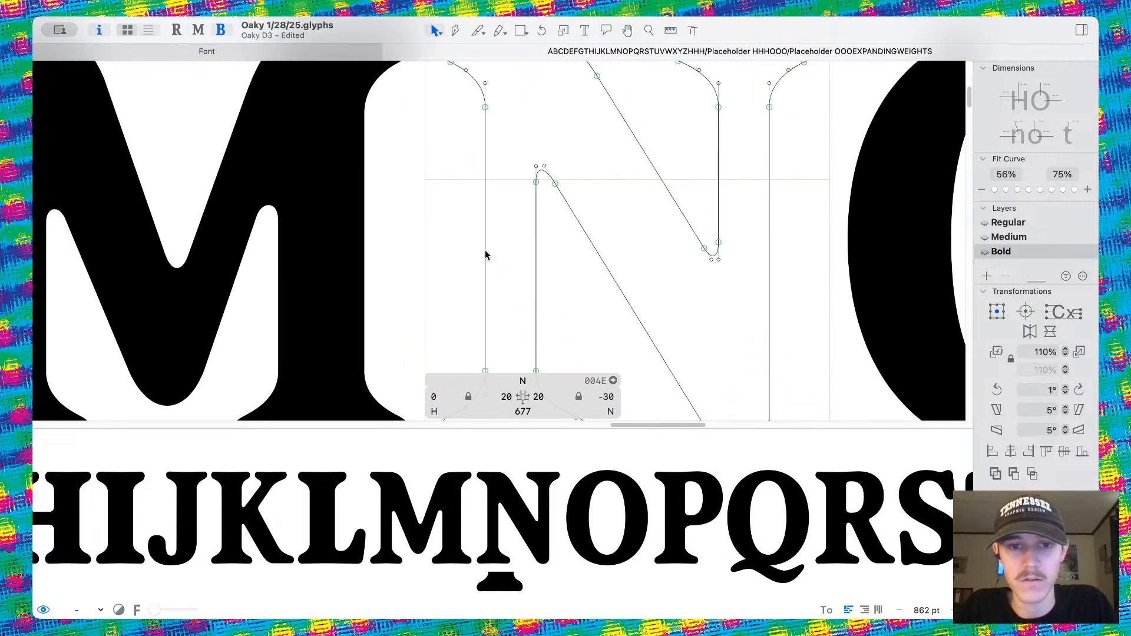
pyautogui.scroll(-3, 499, 219)
pyautogui.moveTo(464, 92); pyautogui.dragTo(512, 359)
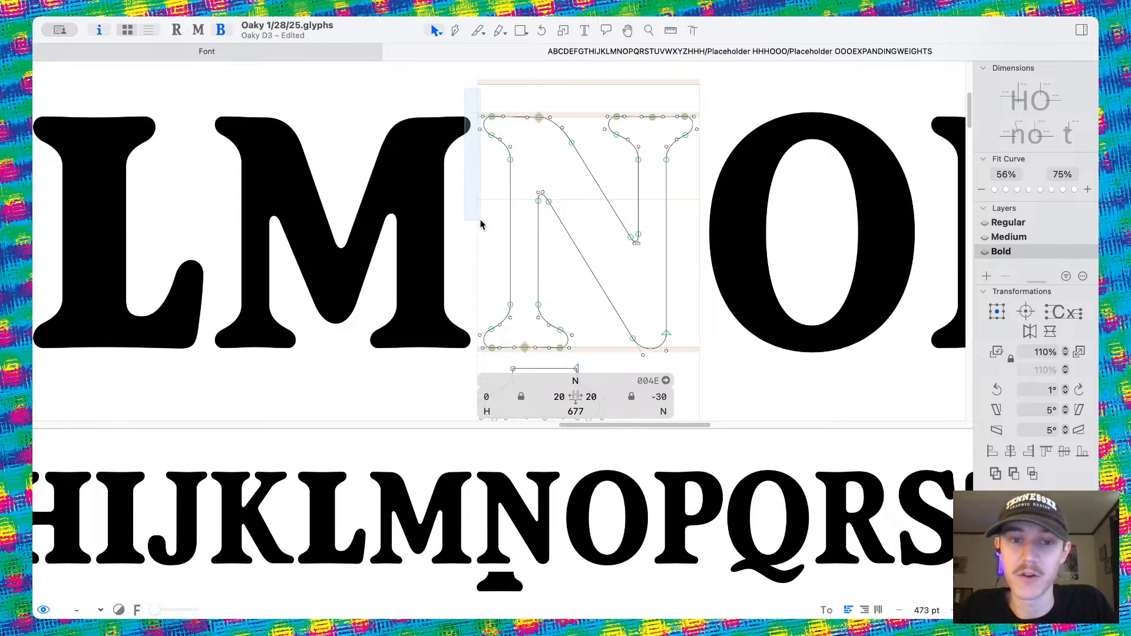
pyautogui.click(478, 30)
pyautogui.scroll(4, 513, 297)
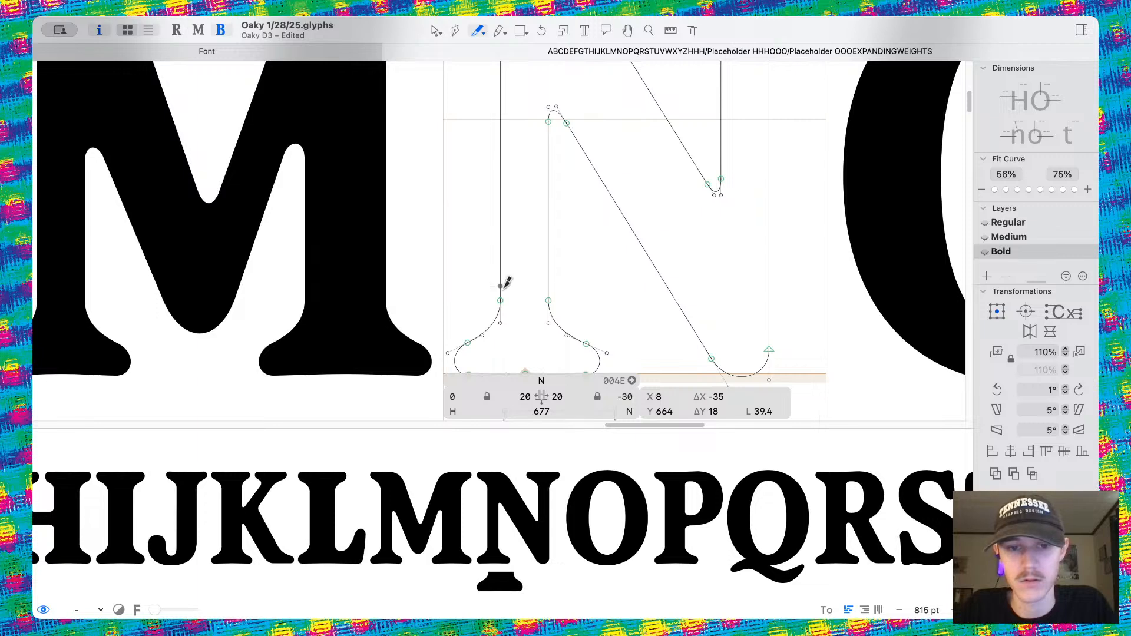
pyautogui.press('v')
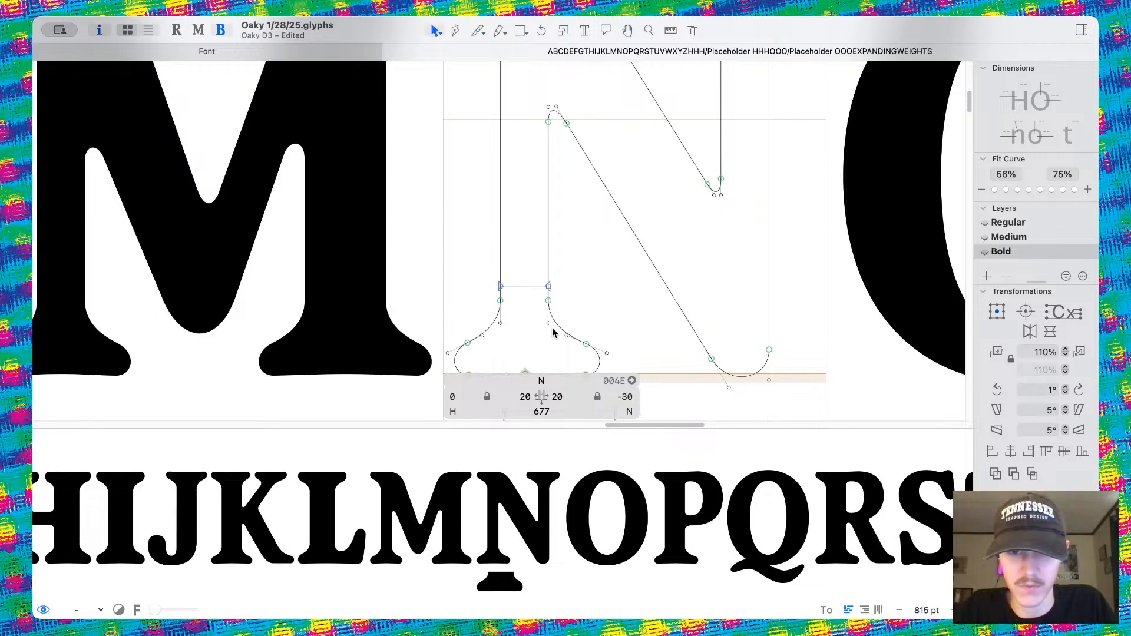
pyautogui.scroll(-5, 552, 328)
pyautogui.press('Delete')
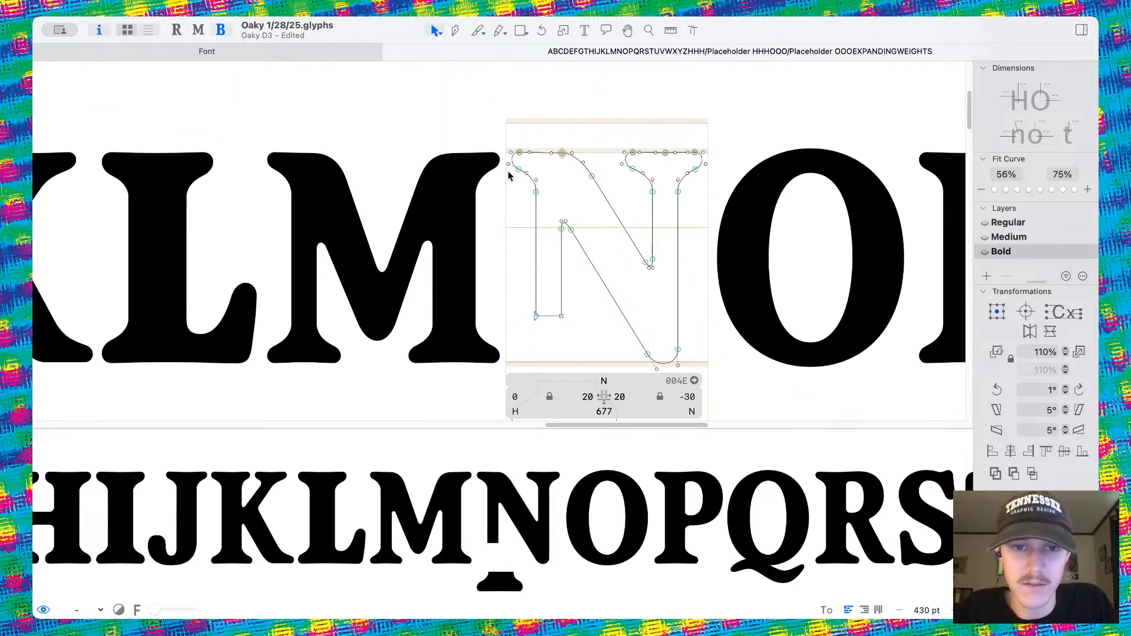
# Thicken the N's left stem by shifting its outer edge and upper serif 20 units outward, then preview the weight.
pyautogui.moveTo(496, 158); pyautogui.dragTo(545, 334)
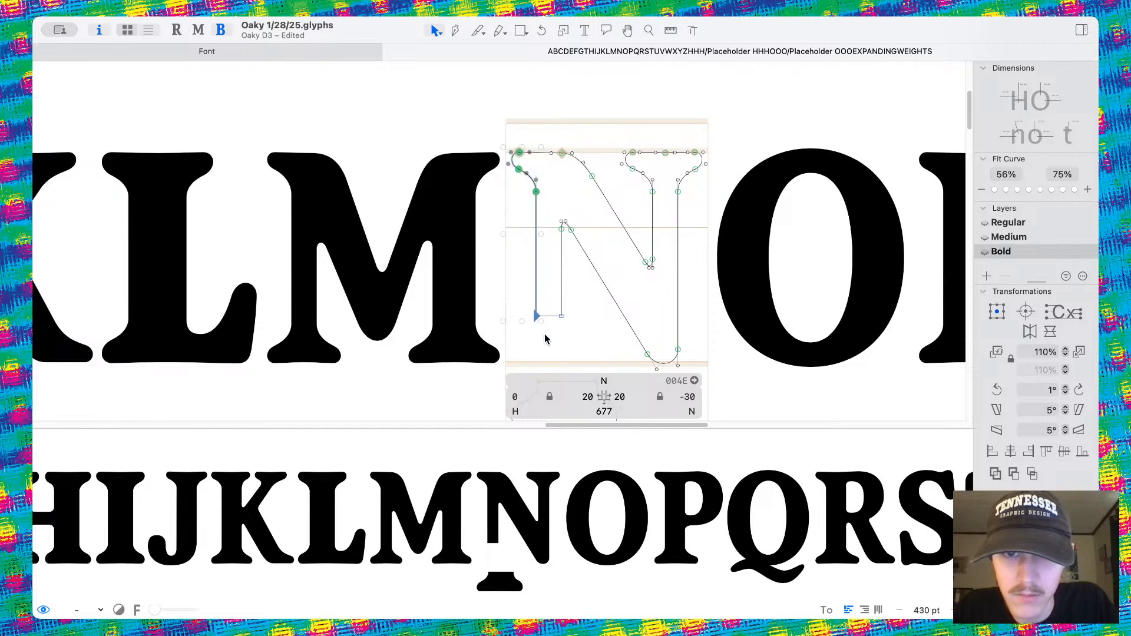
pyautogui.hotkey('shift', 'Left')
pyautogui.hotkey('shift', 'Left')
pyautogui.click(543, 339)
pyautogui.press('space')
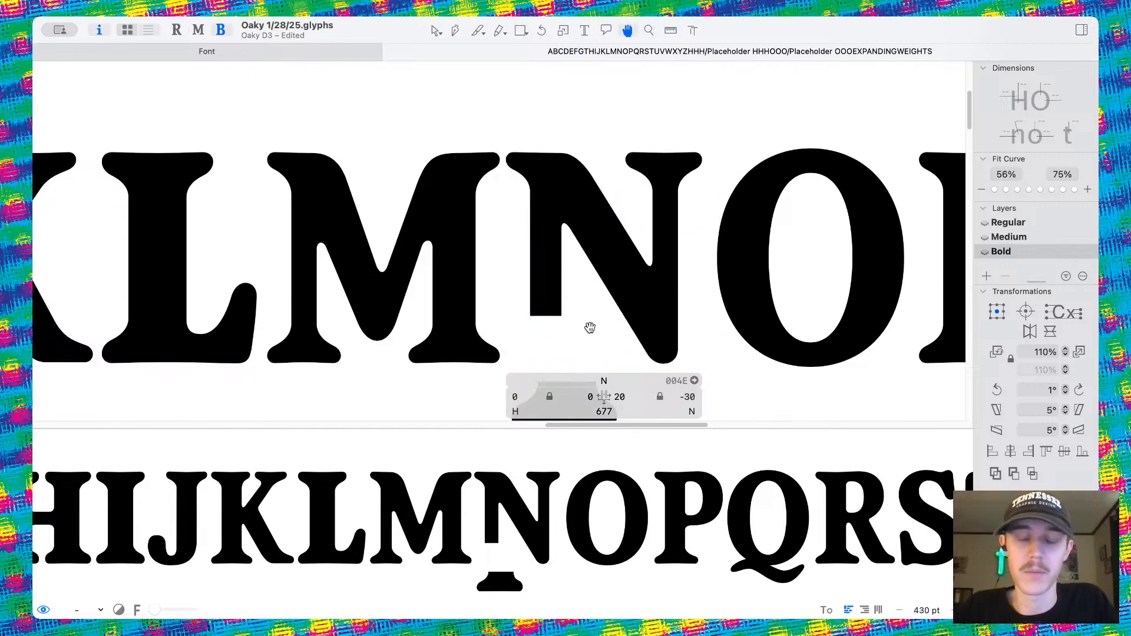
pyautogui.scroll(-3, 591, 328)
pyautogui.scroll(3, 617, 239)
pyautogui.hscroll(3, 617, 238)
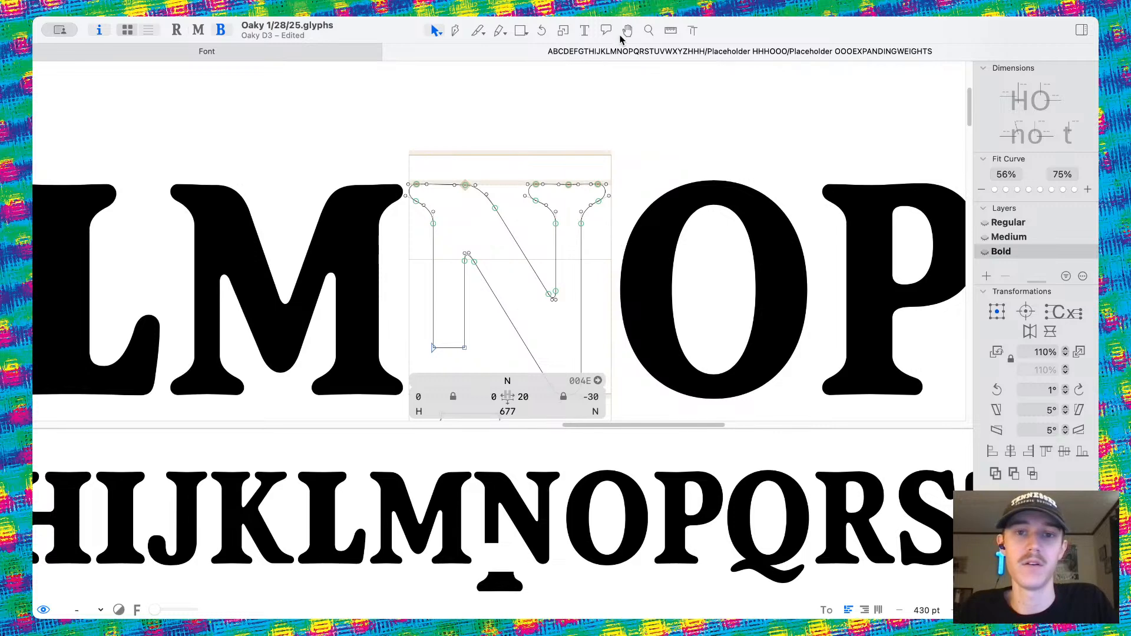
# Cut the N's upper serif off its right stem with the Knife and remove it from the outline.
pyautogui.click(475, 31)
pyautogui.scroll(5, 598, 215)
pyautogui.click(512, 246)
pyautogui.click(560, 246)
pyautogui.press('v')
pyautogui.doubleClick(569, 214)
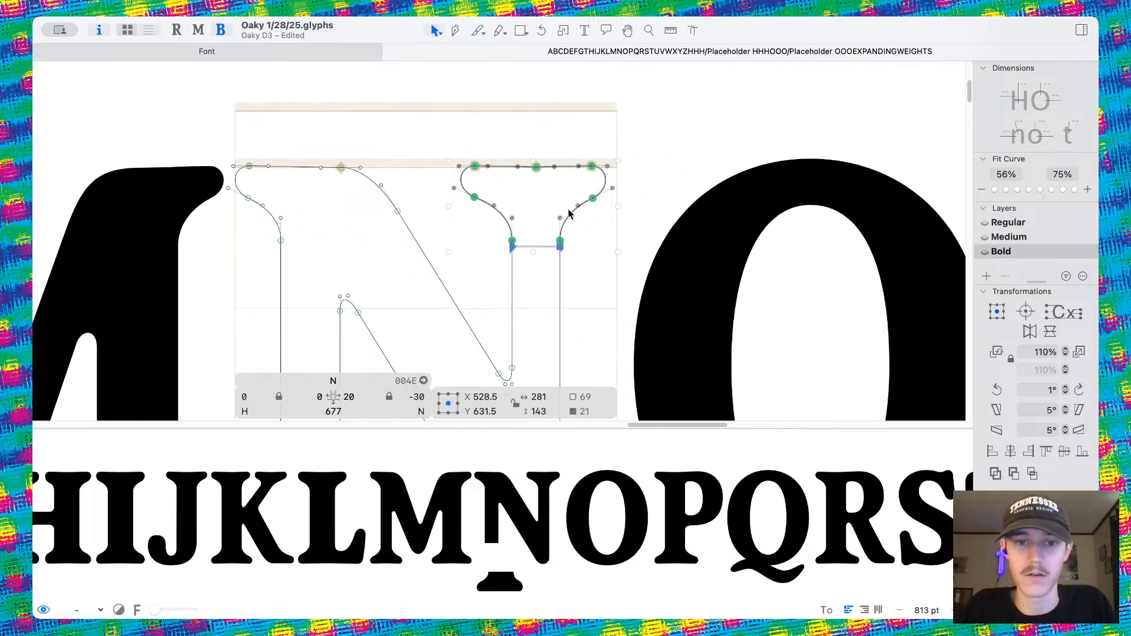
pyautogui.scroll(5, 545, 215)
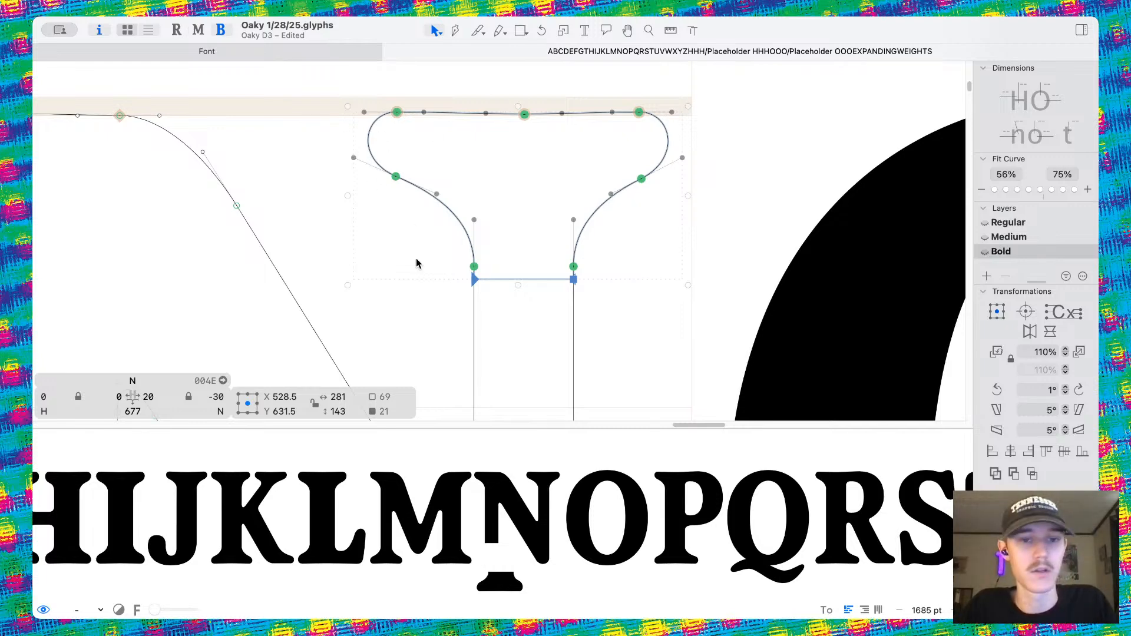
pyautogui.scroll(-5, 416, 257)
pyautogui.scroll(3, 393, 300)
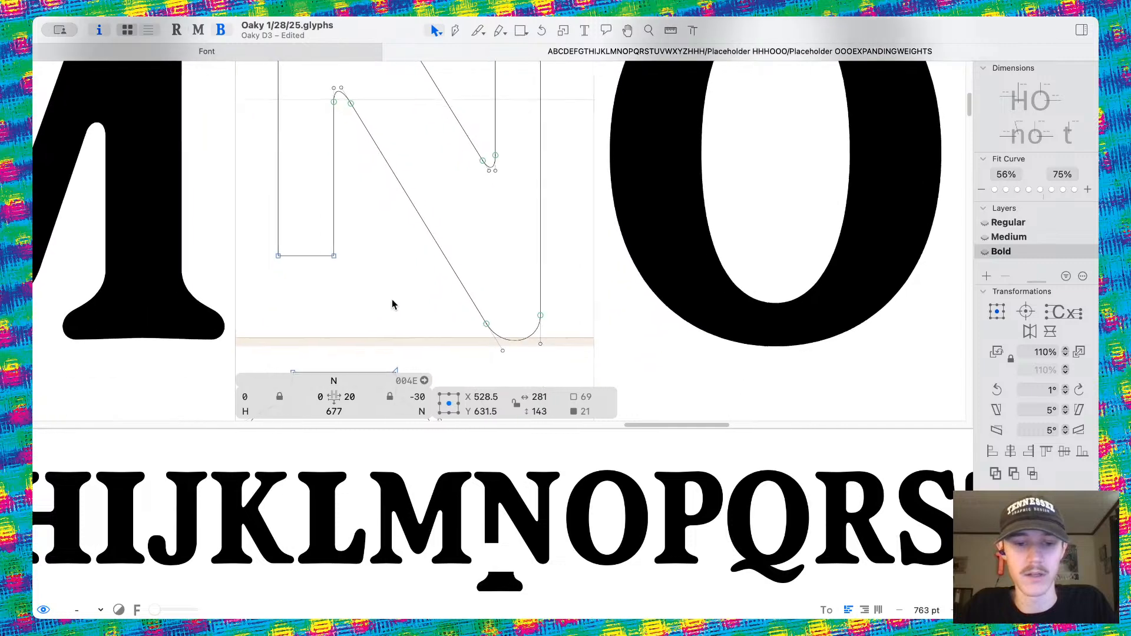
pyautogui.click(430, 192)
pyautogui.scroll(-5, 430, 192)
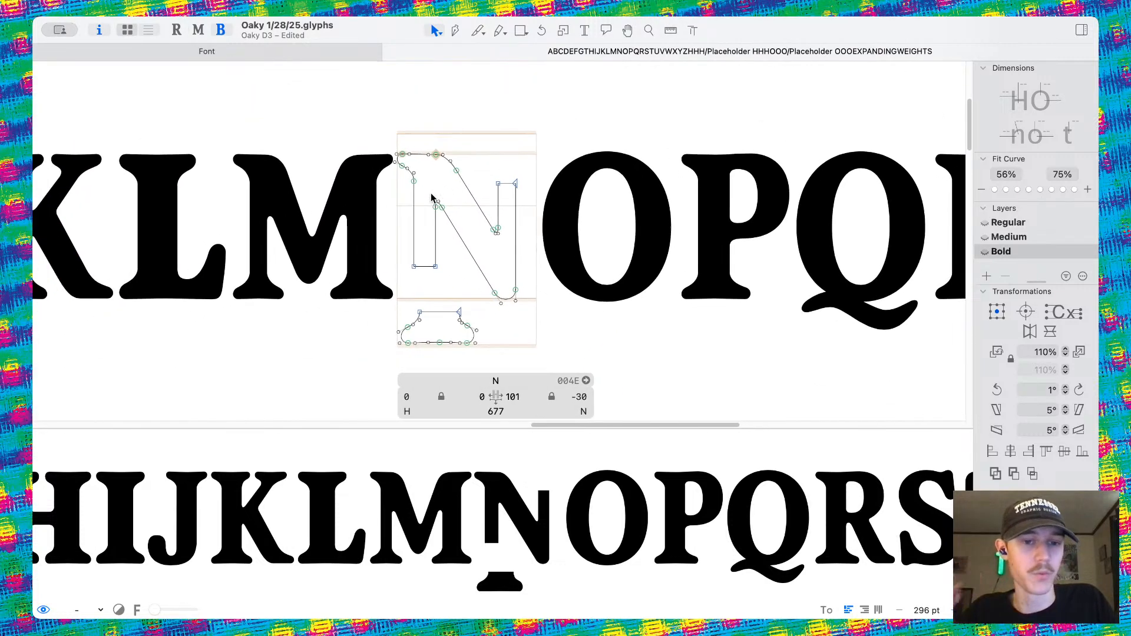
# Move the parked foot serif up under the N's left stem, aligning it with the stem's outer edge at about X 168, Y 73.
pyautogui.scroll(5, 458, 265)
pyautogui.doubleClick(461, 320)
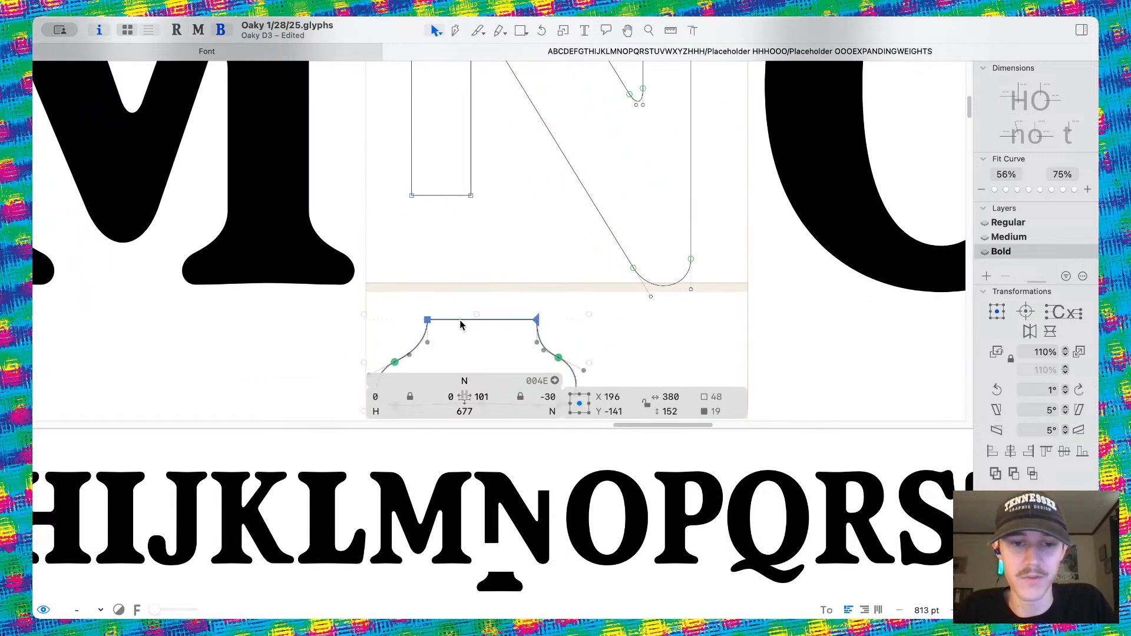
pyautogui.moveTo(466, 319); pyautogui.dragTo(451, 195)
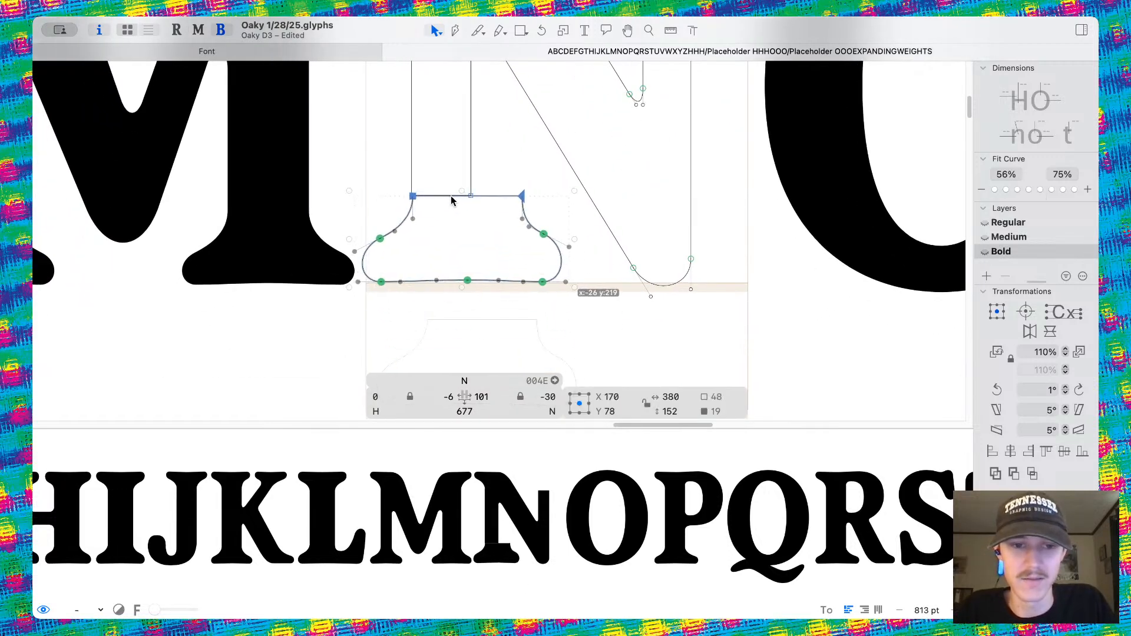
pyautogui.scroll(5, 466, 285)
pyautogui.click(478, 297)
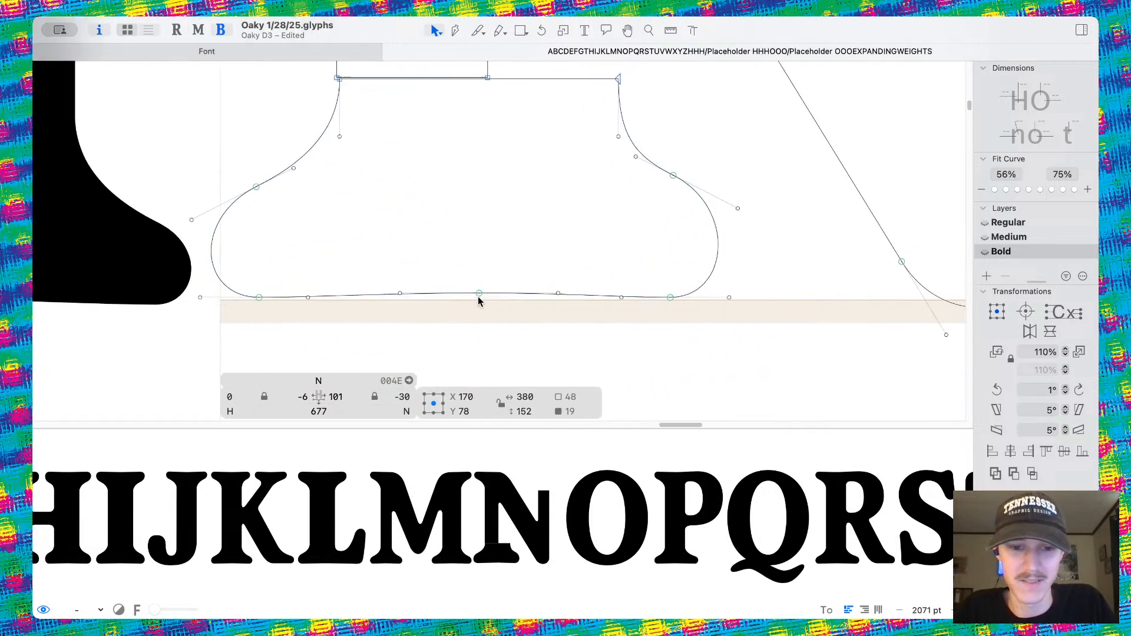
pyautogui.doubleClick(381, 296)
pyautogui.moveTo(480, 294); pyautogui.dragTo(479, 301)
pyautogui.scroll(3, 410, 169)
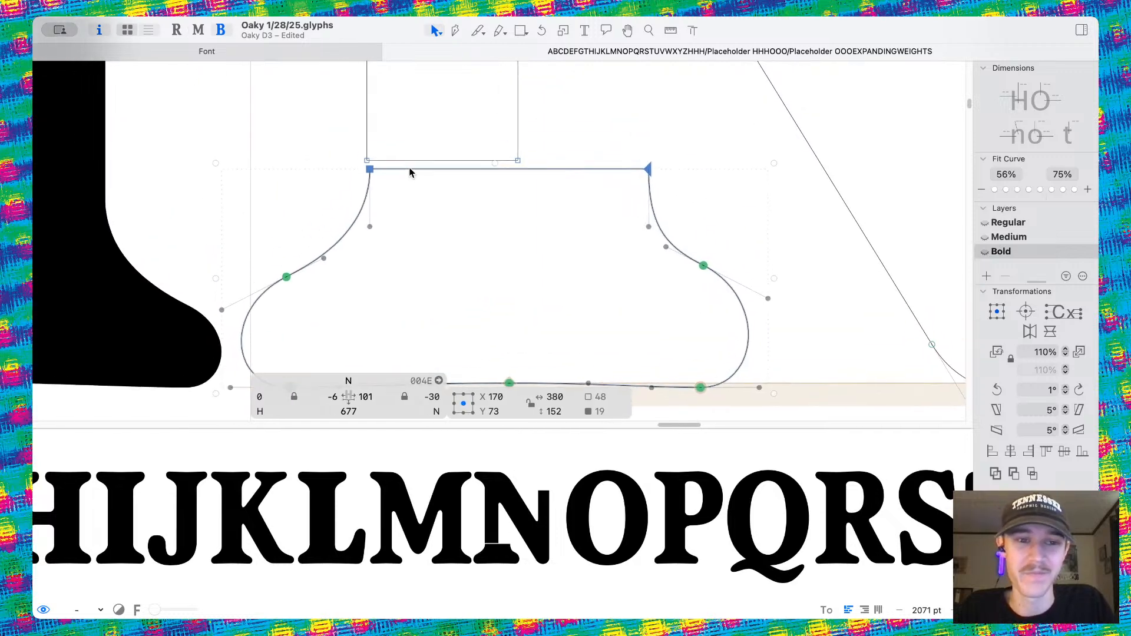
pyautogui.scroll(6, 362, 165)
pyautogui.press('Left')
pyautogui.press('Left')
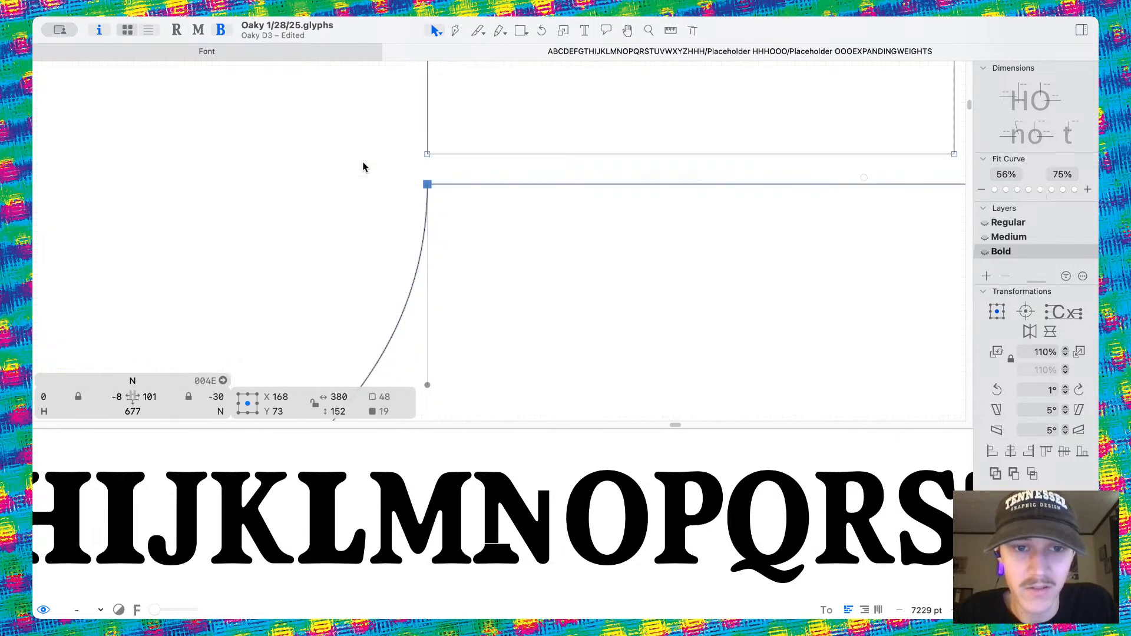
# Pull the cut bottom edge of the N's left stem down into the foot serif so the shapes overlap.
pyautogui.scroll(-4, 363, 167)
pyautogui.click(464, 158)
pyautogui.click(468, 166)
pyautogui.moveTo(469, 168); pyautogui.dragTo(454, 321)
pyautogui.click(665, 299)
# Shift the right half of the N's foot serif, including its base centre node, 30 units left.
pyautogui.scroll(-3, 664, 330)
pyautogui.hscroll(3, 664, 330)
pyautogui.scroll(-4, 664, 355)
pyautogui.moveTo(606, 139); pyautogui.dragTo(759, 355)
pyautogui.keyDown('shift'); pyautogui.click(544, 344); pyautogui.keyUp('shift')
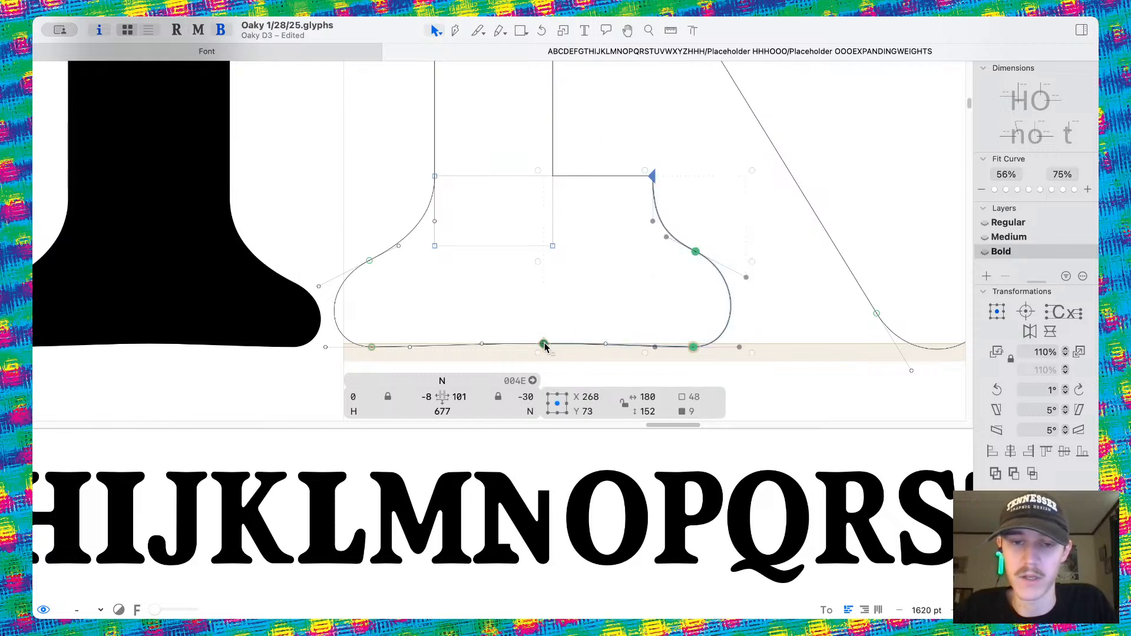
pyautogui.hotkey('shift', 'Left')
pyautogui.hotkey('shift', 'Left')
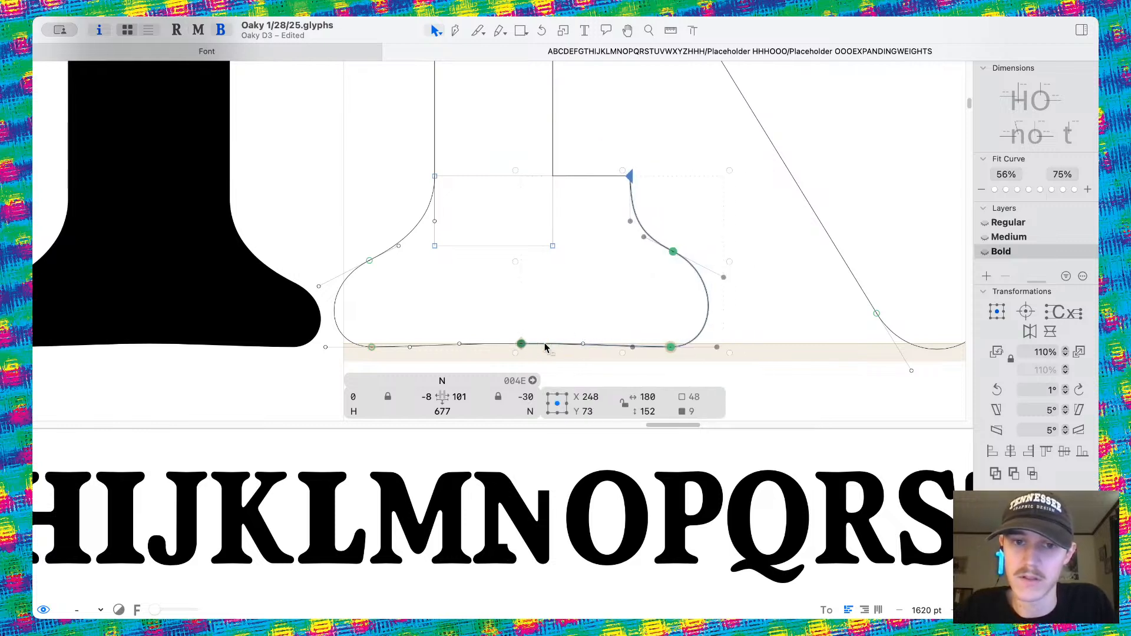
pyautogui.hotkey('shift', 'Left')
# Leave out the base centre node and shift the foot serif's right-side nodes 60 units further left to meet the stem's inner edge.
pyautogui.keyDown('shift'); pyautogui.click(510, 345); pyautogui.keyUp('shift')
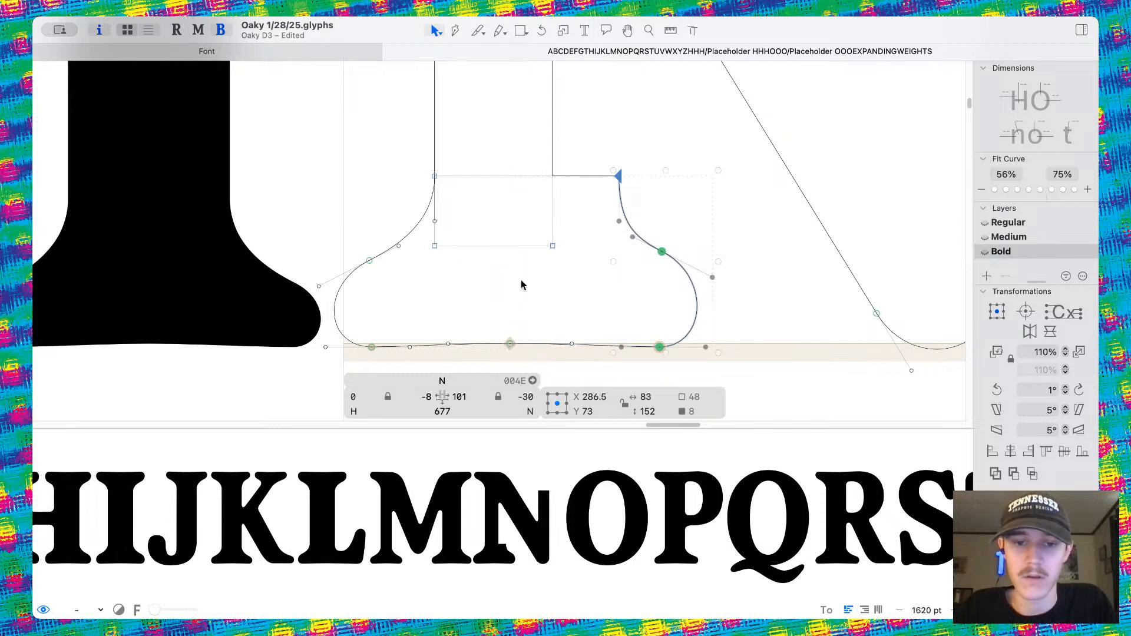
pyautogui.hotkey('shift', 'Left')
pyautogui.hotkey('shift', 'Left')
pyautogui.hotkey('shift', 'Left')
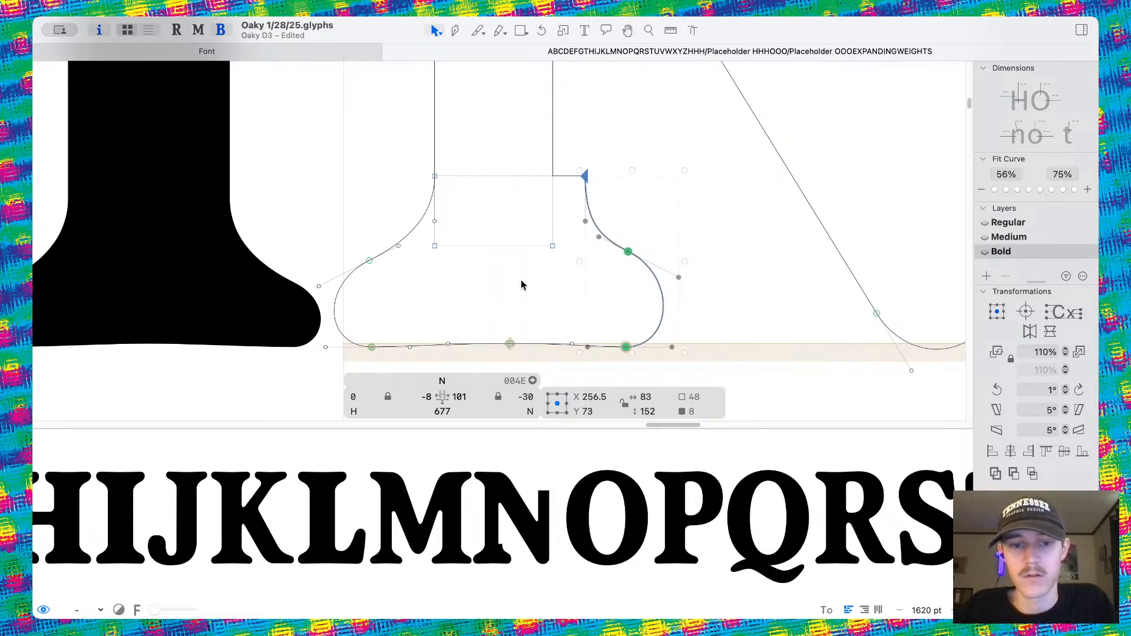
pyautogui.hotkey('shift', 'Right')
pyautogui.hotkey('shift', 'Right')
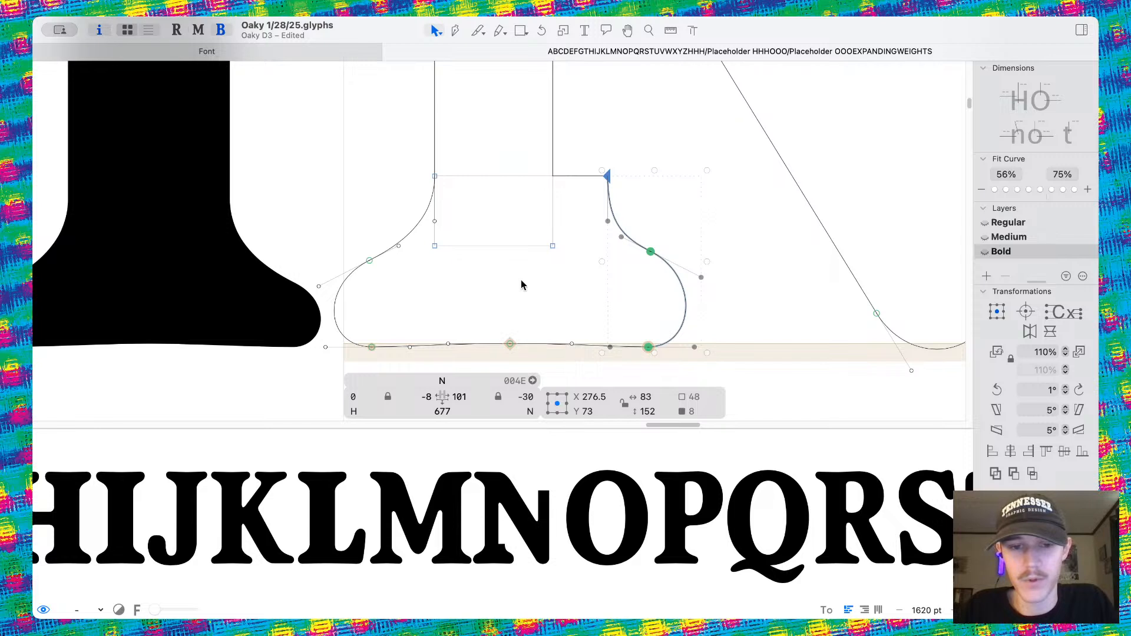
pyautogui.hotkey('shift', 'Left')
pyautogui.hotkey('shift', 'Left')
pyautogui.hotkey('shift', 'Left')
pyautogui.hotkey('shift', 'Left')
pyautogui.hotkey('shift', 'Left')
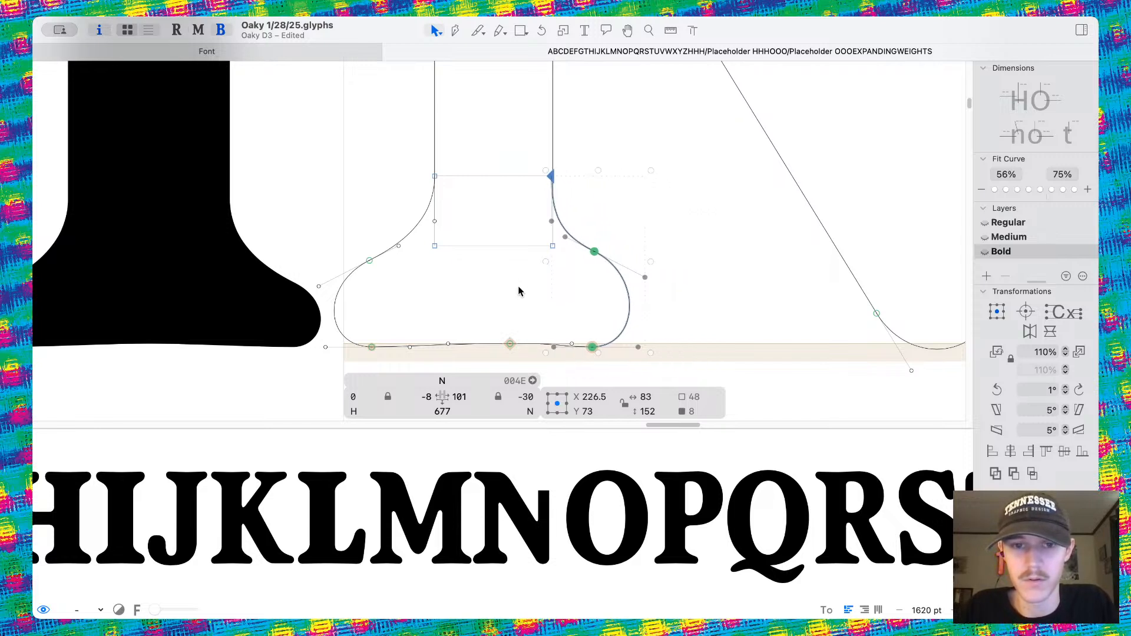
# Move the foot serif's base centre node left to X 128 and preview the filled shape.
pyautogui.click(509, 344)
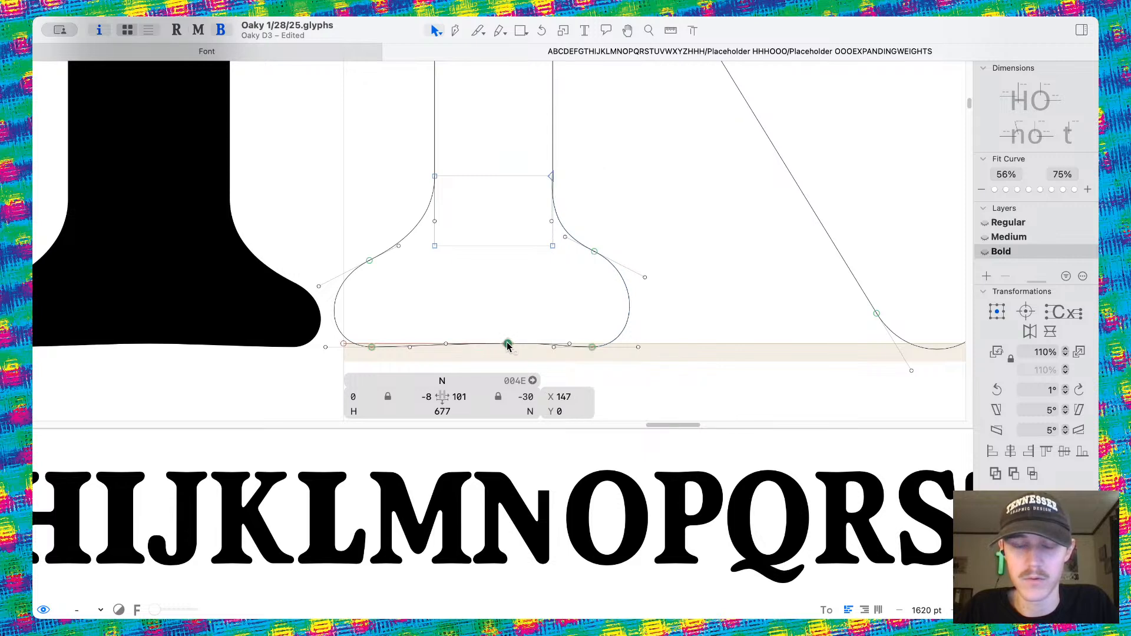
pyautogui.hotkey('shift', 'Left')
pyautogui.hotkey('shift', 'Left')
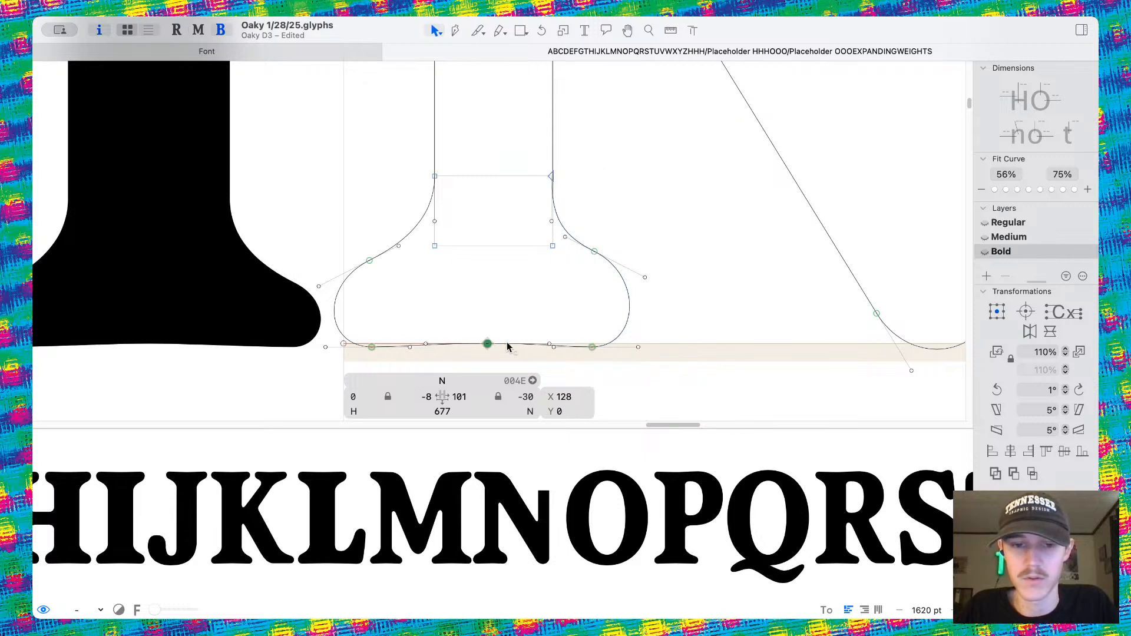
pyautogui.press('space')
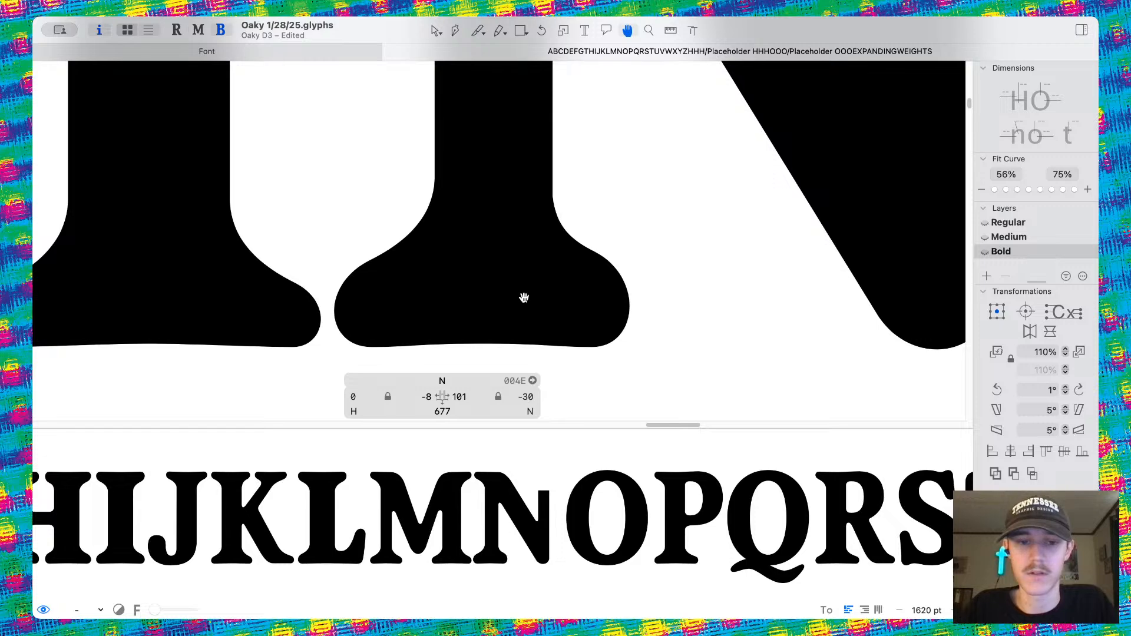
# Align the foot serif's upper-right corner node with the left stem's inner edge at X 186.
pyautogui.scroll(-5, 524, 298)
pyautogui.scroll(10, 532, 222)
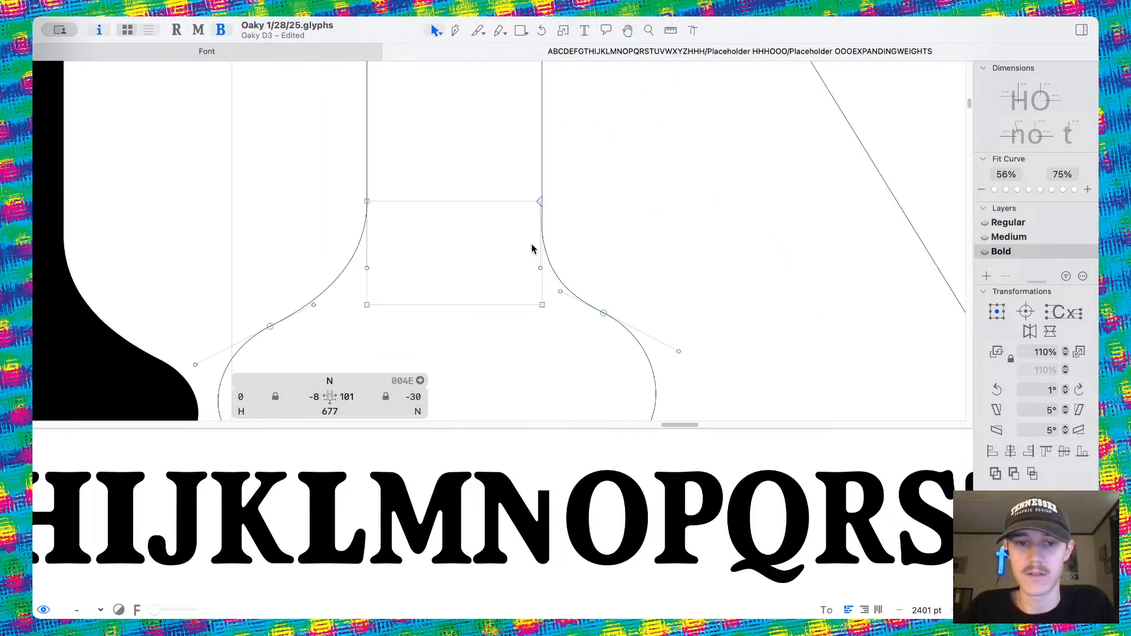
pyautogui.scroll(-5, 567, 222)
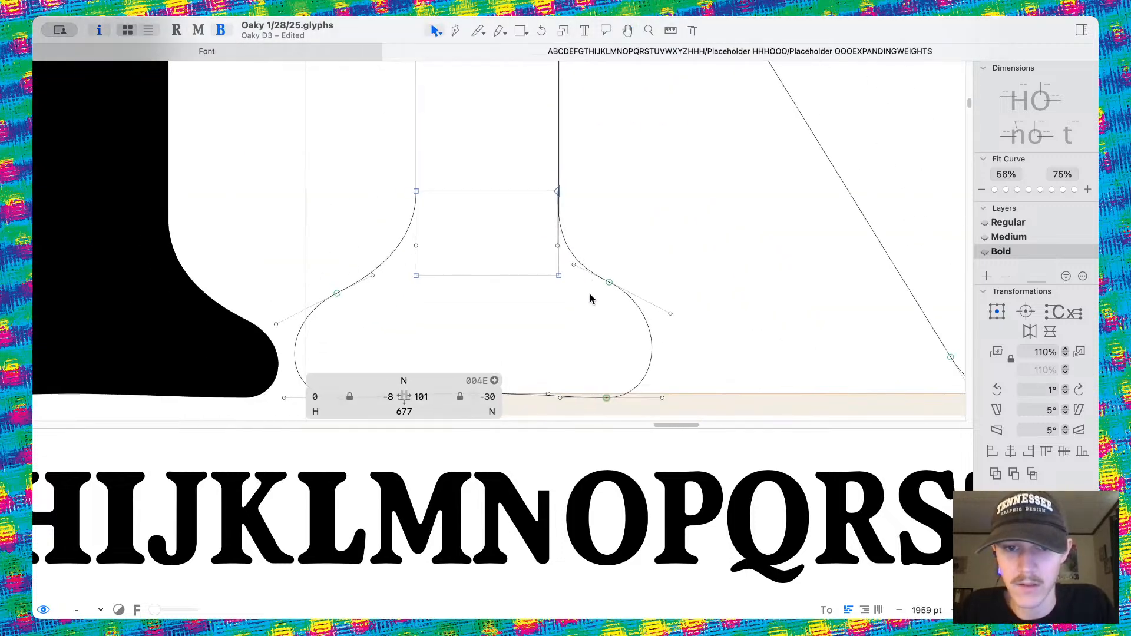
pyautogui.moveTo(587, 256); pyautogui.dragTo(715, 401)
pyautogui.scroll(4, 590, 195)
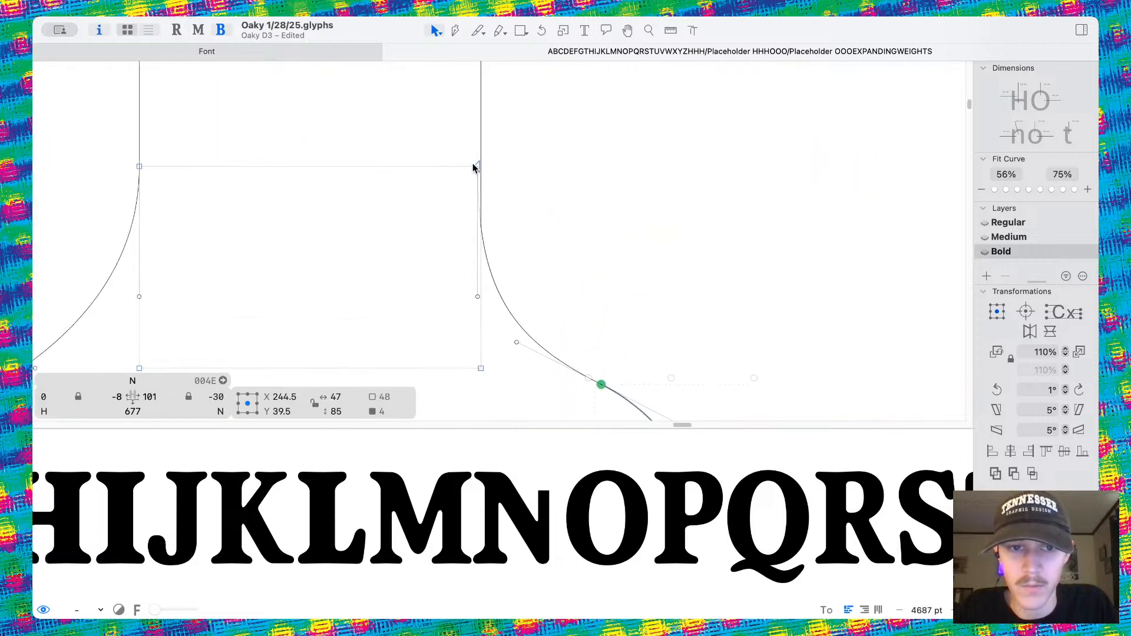
pyautogui.click(478, 168)
pyautogui.scroll(4, 475, 169)
pyautogui.scroll(-8, 475, 171)
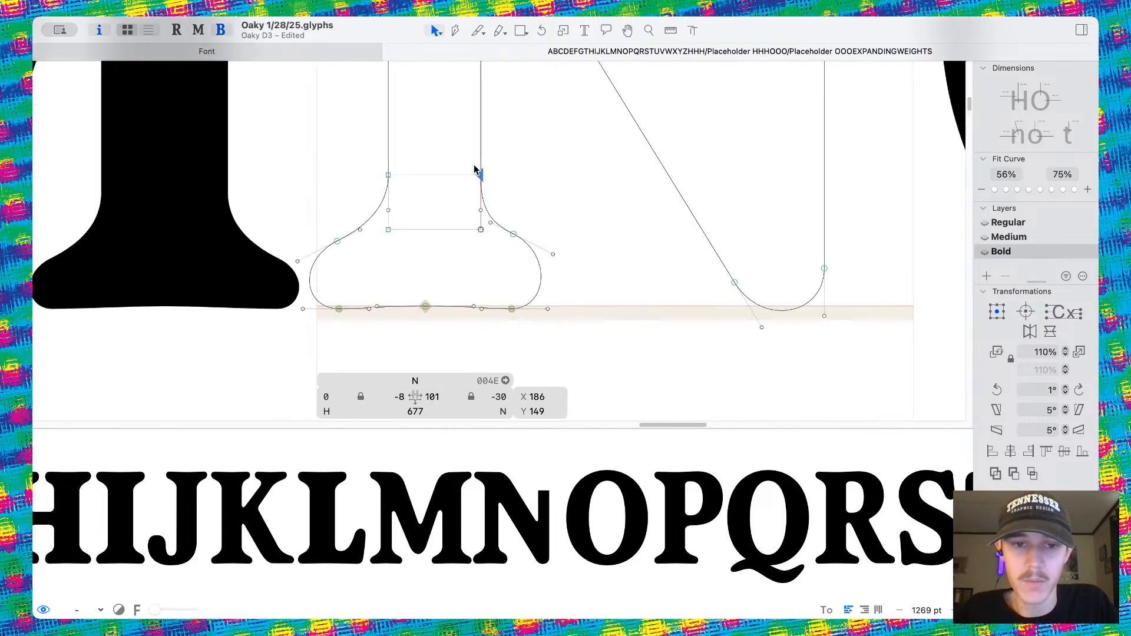
# Inspect the curve handles and right end of the N's foot serif, and preview it beside the M's serifs.
pyautogui.scroll(5, 492, 238)
pyautogui.click(601, 186)
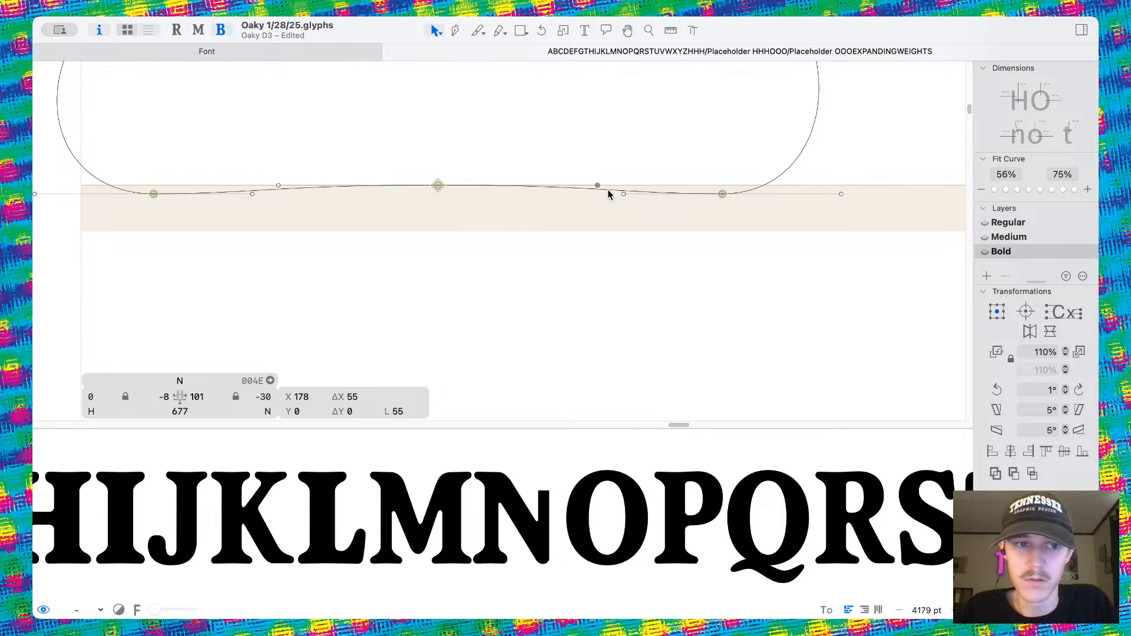
pyautogui.scroll(-6, 607, 189)
pyautogui.click(581, 237)
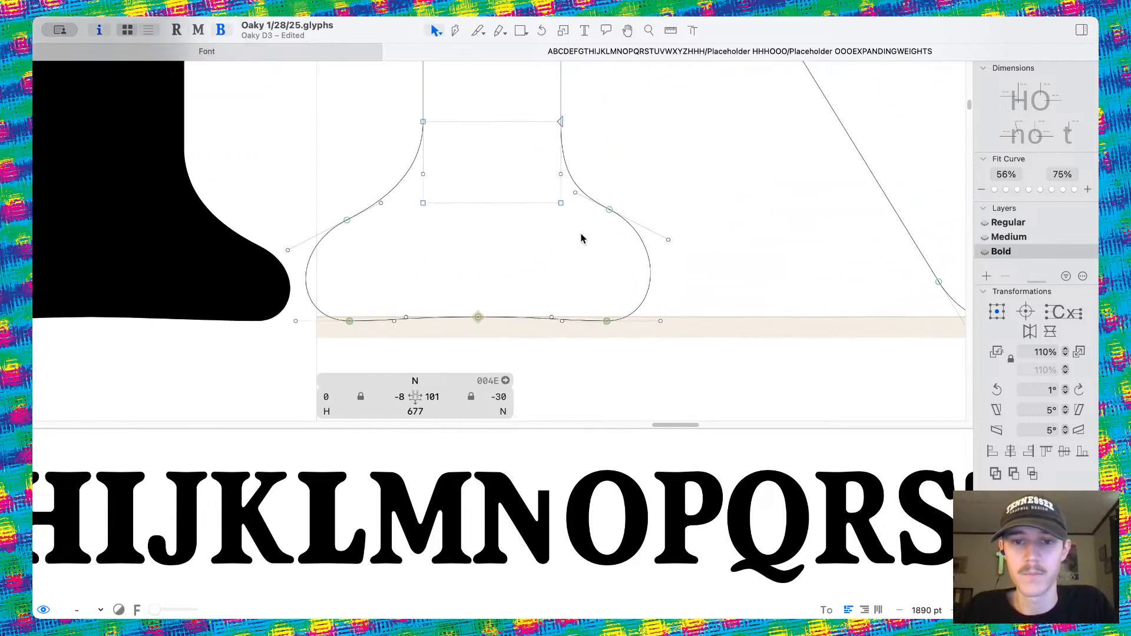
pyautogui.moveTo(590, 202); pyautogui.dragTo(660, 347)
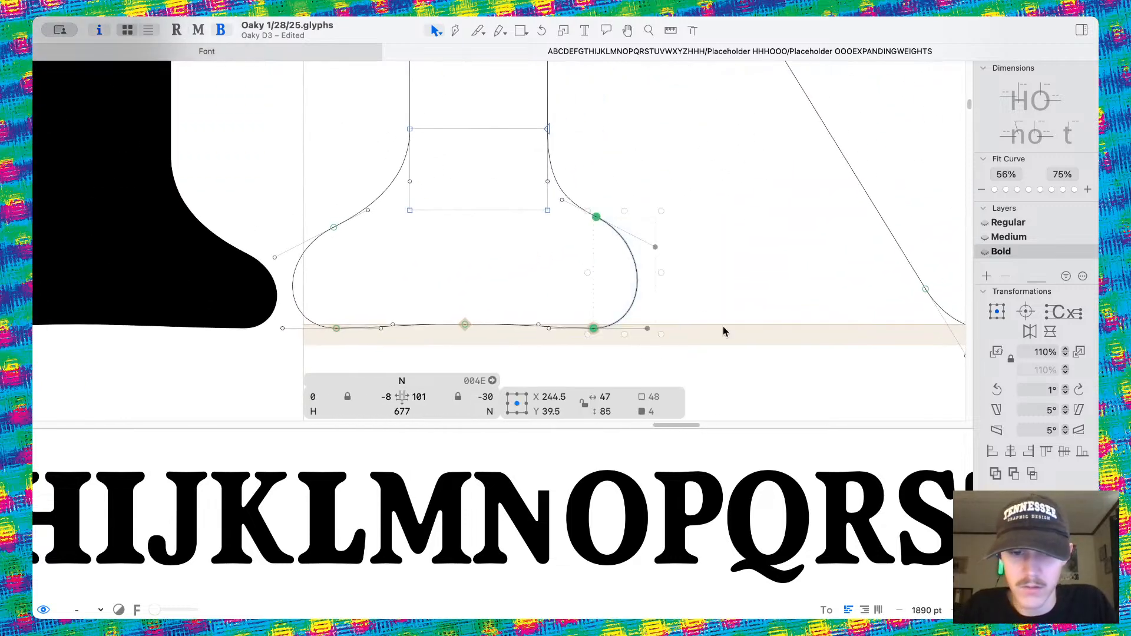
pyautogui.scroll(-7, 544, 261)
pyautogui.press('space')
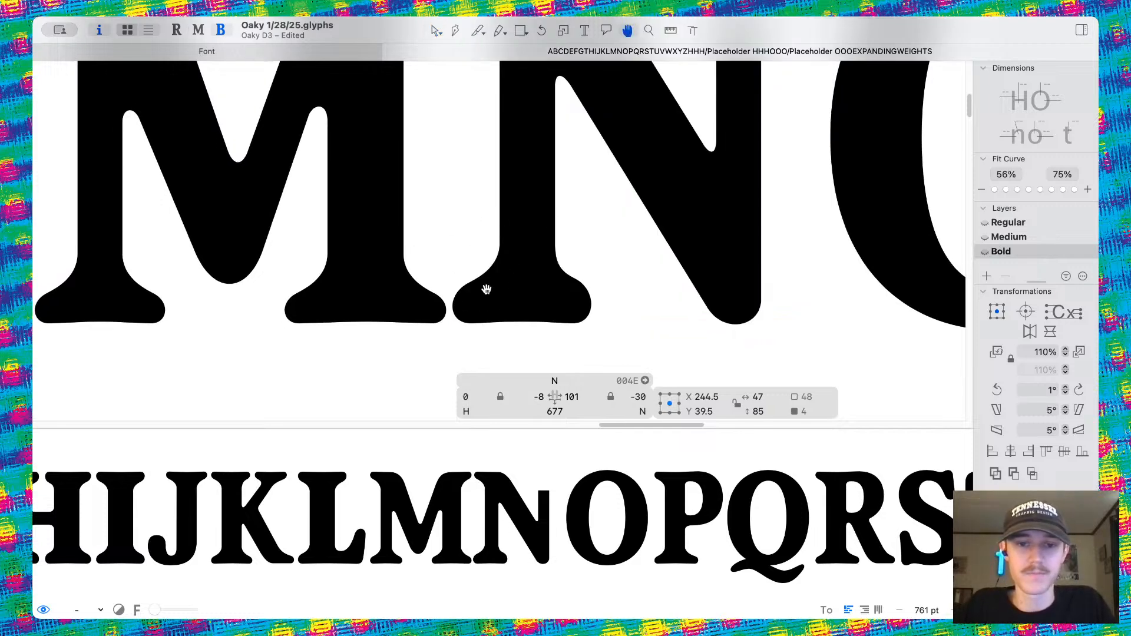
# Insert an H between the M and N in the sample text for comparison.
pyautogui.click(584, 31)
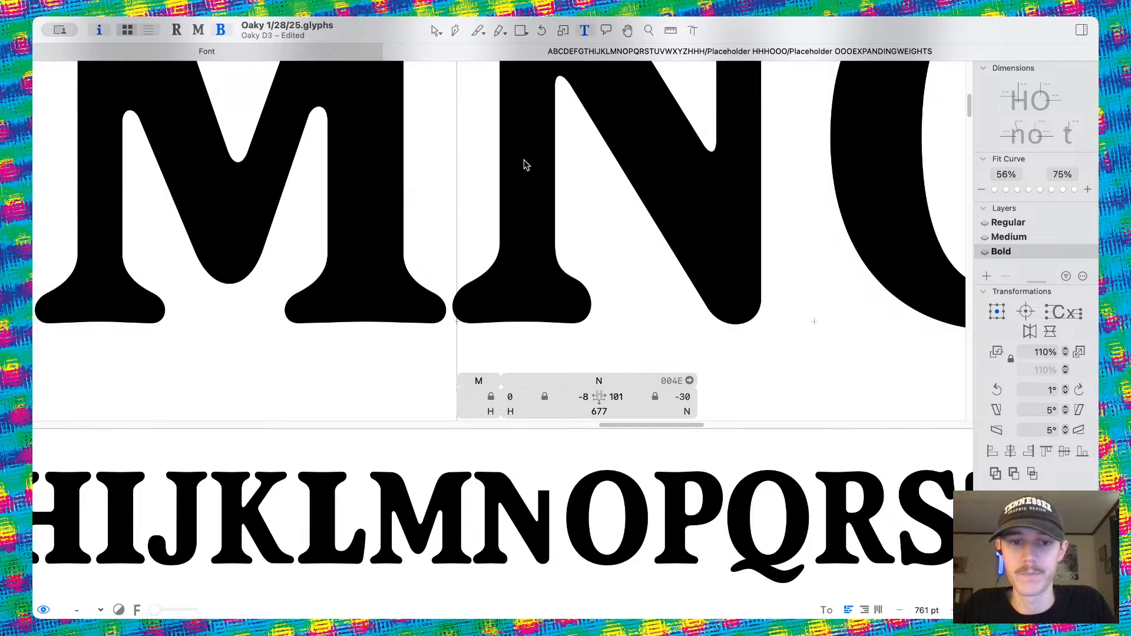
pyautogui.scroll(-10, 448, 63)
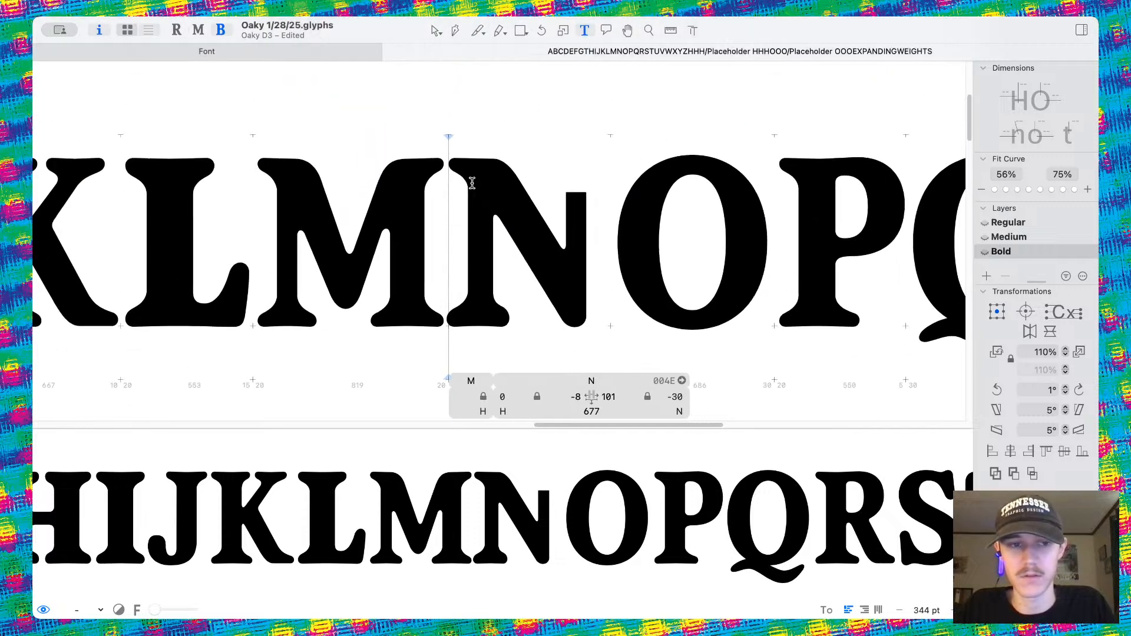
pyautogui.scroll(1, 471, 183)
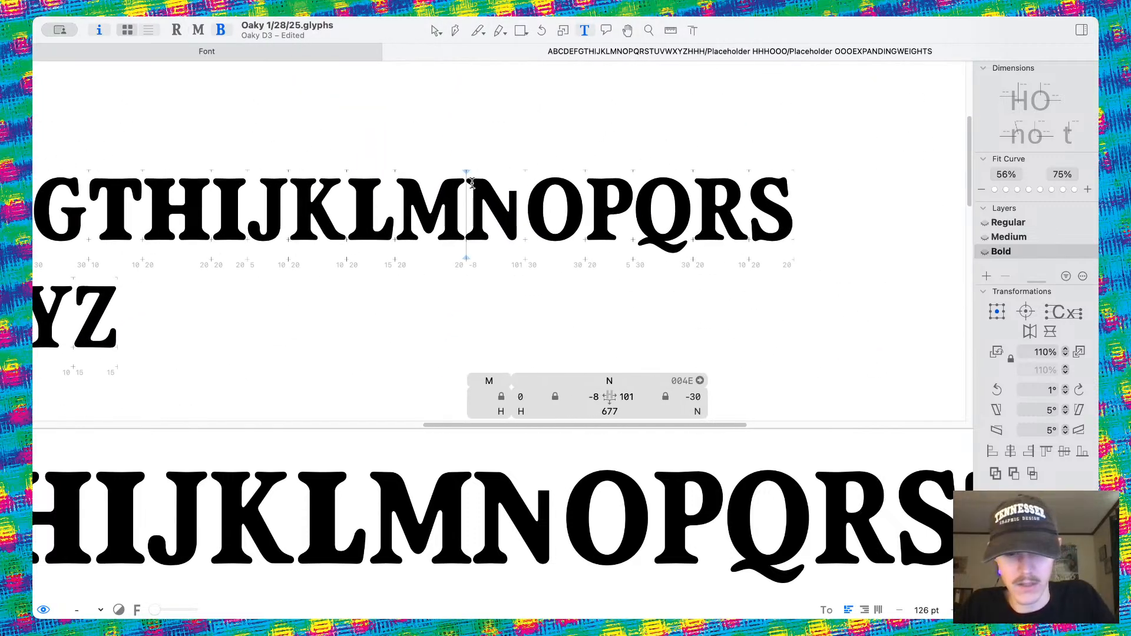
pyautogui.write('H')
pyautogui.scroll(5, 533, 144)
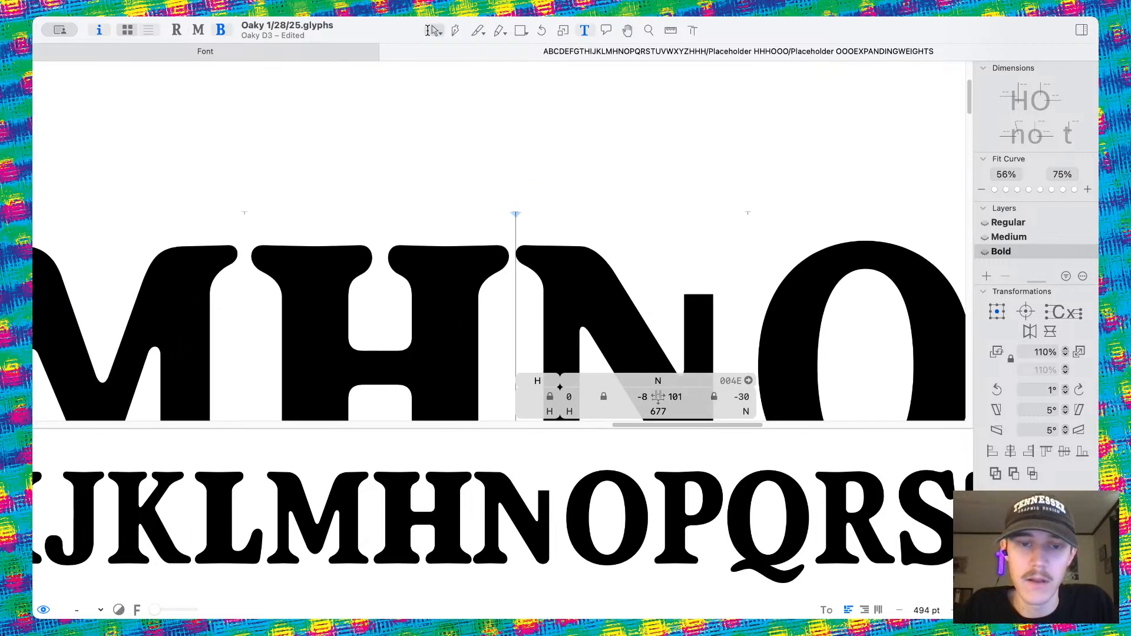
# Extend the handle at the foot serif's lower-left curve to X -19, 44 units long, and compare the N with the H in preview.
pyautogui.click(434, 31)
pyautogui.scroll(-5, 492, 231)
pyautogui.press('space')
pyautogui.scroll(6, 500, 259)
pyautogui.moveTo(428, 255); pyautogui.dragTo(424, 253)
pyautogui.press('space')
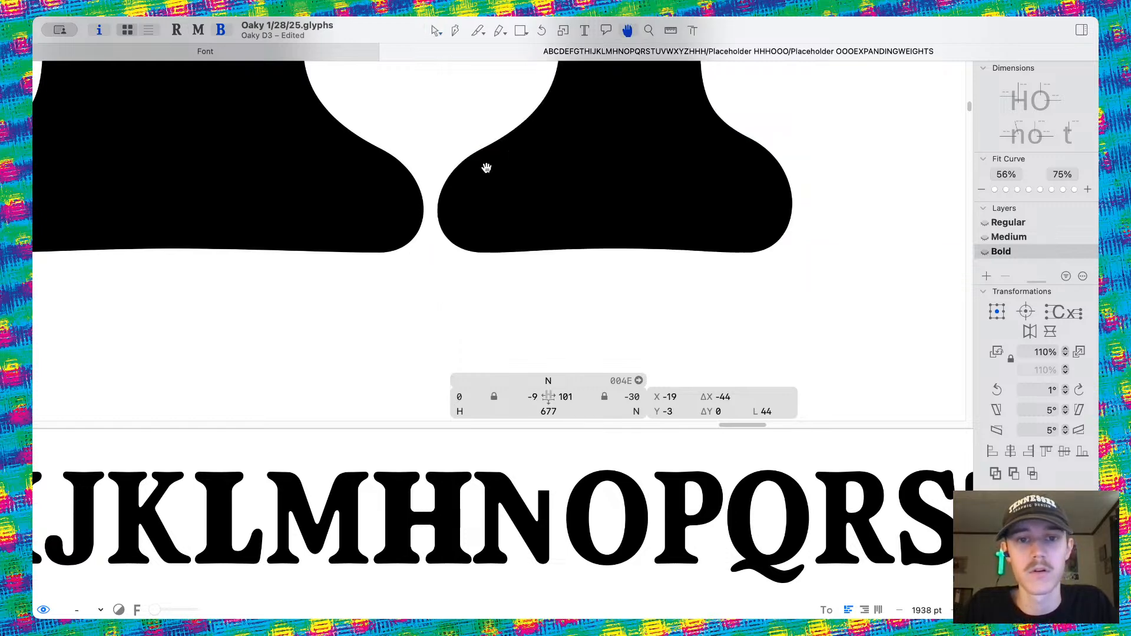
pyautogui.scroll(-5, 521, 183)
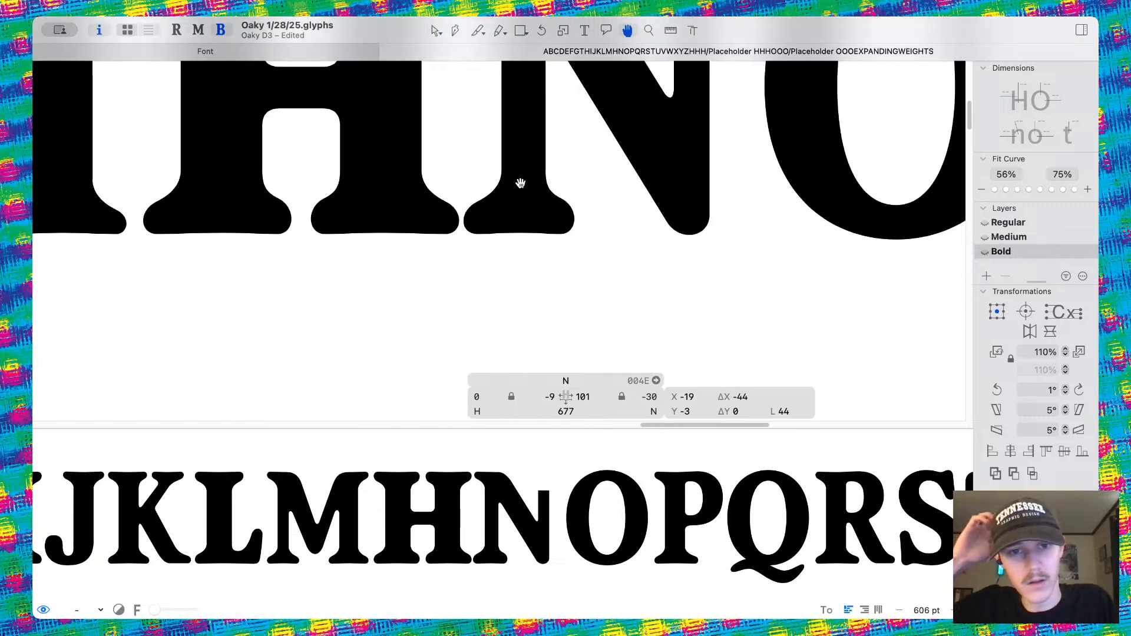
pyautogui.scroll(3, 521, 183)
pyautogui.hscroll(2, 521, 183)
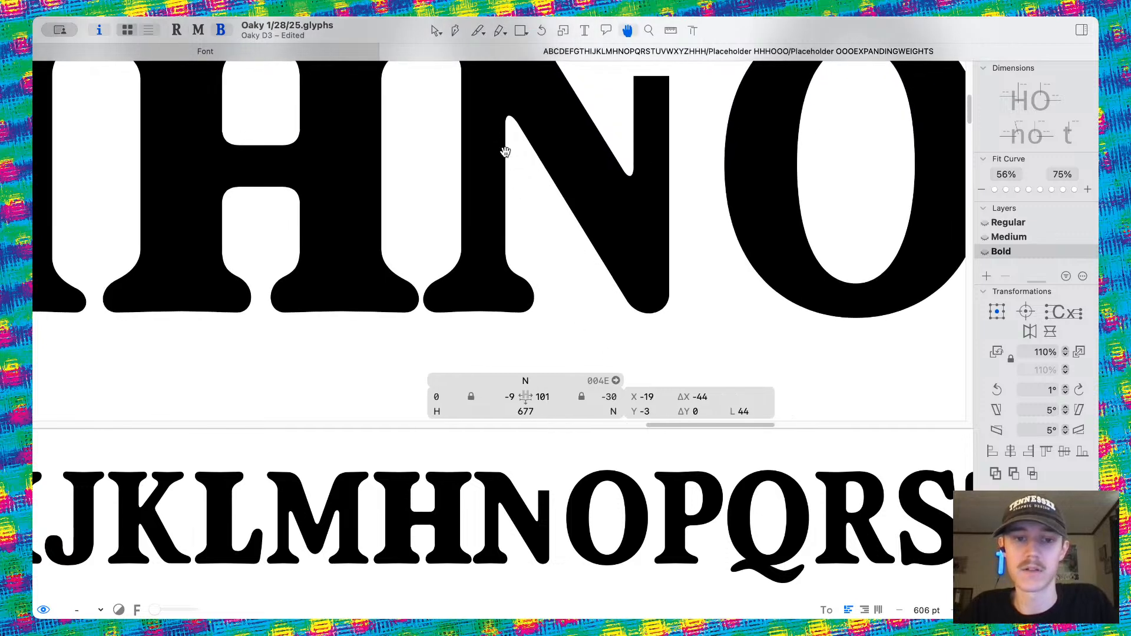
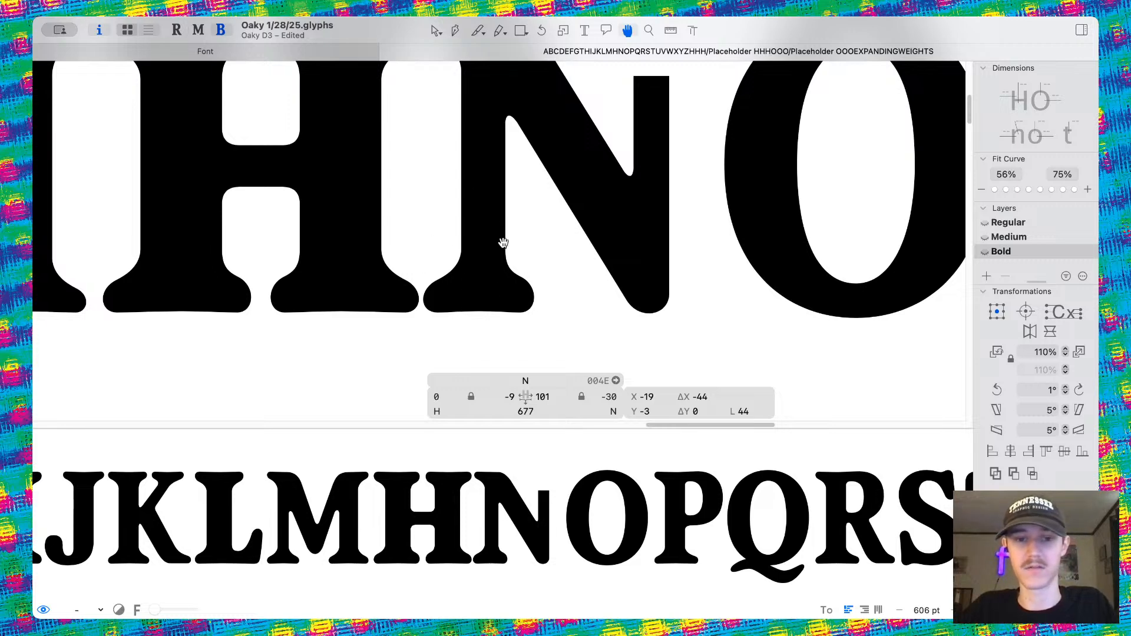
# Extend the right end of the N's foot serif outward and preview it beside the H.
pyautogui.scroll(5, 518, 321)
pyautogui.moveTo(516, 209); pyautogui.dragTo(591, 323)
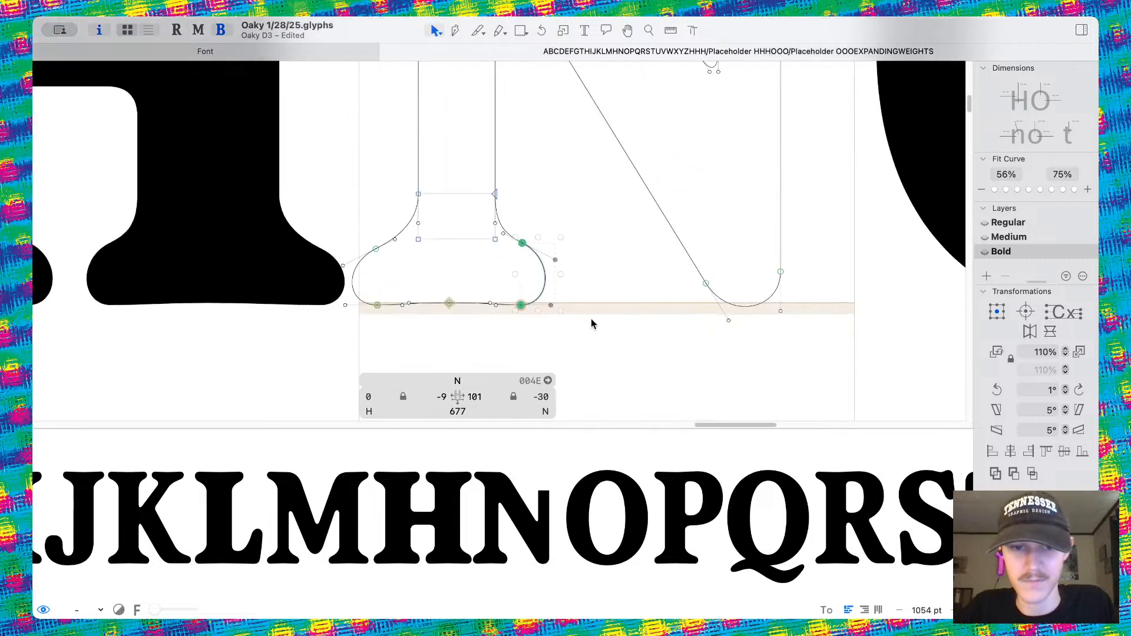
pyautogui.moveTo(521, 308); pyautogui.dragTo(549, 307)
pyautogui.press('space')
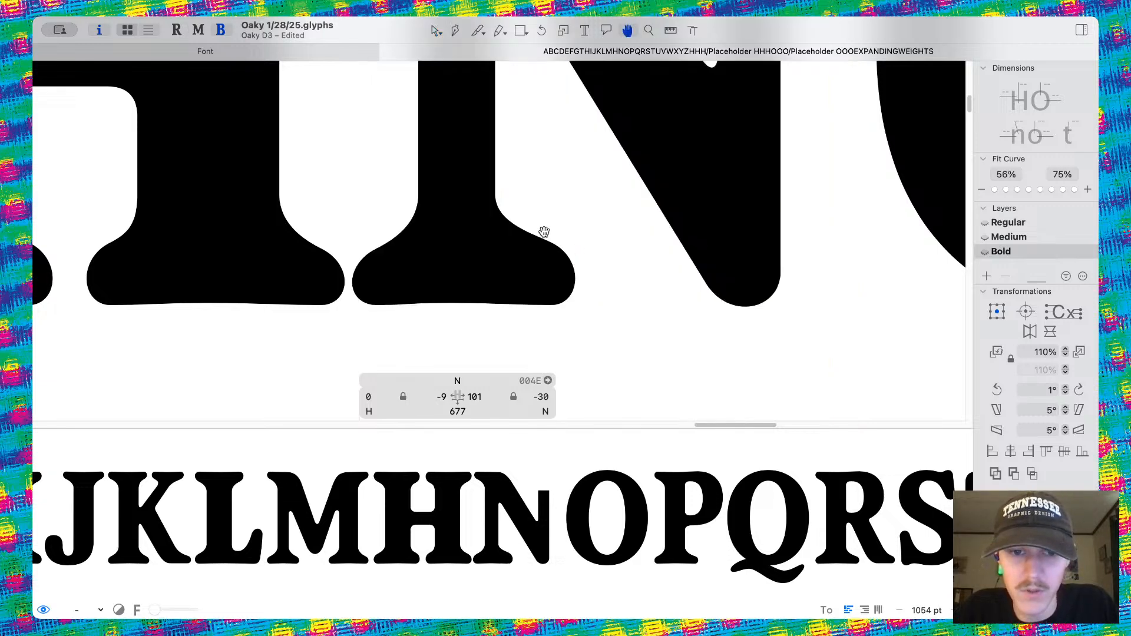
pyautogui.scroll(-8, 548, 195)
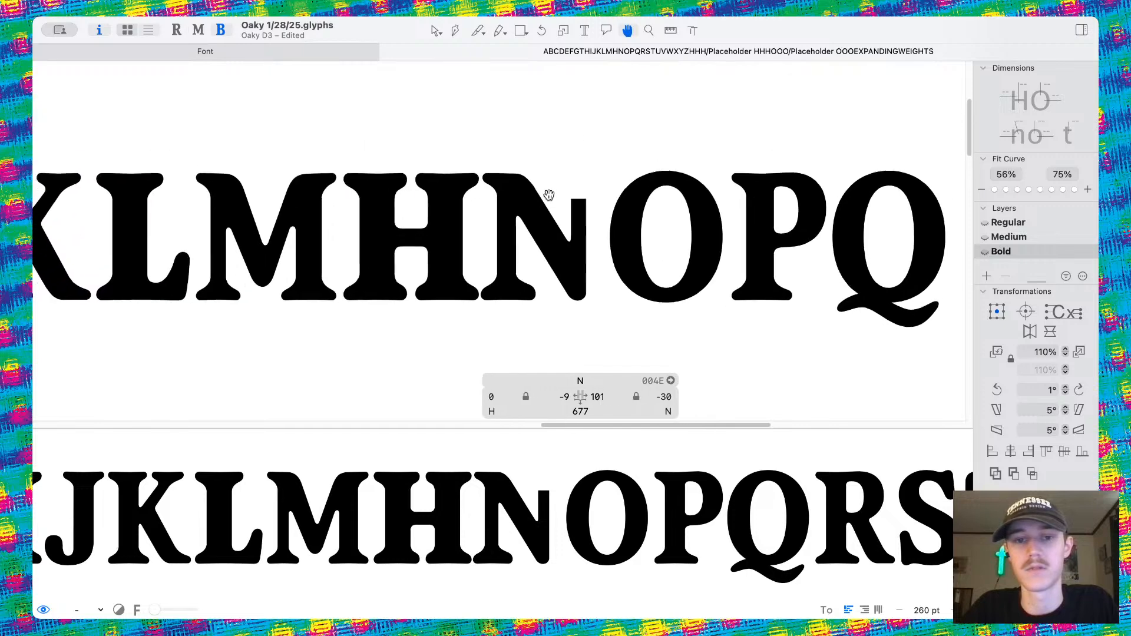
# Measure the N's upper-left serif and move the nodes on its underside down 30 units to thicken it.
pyautogui.scroll(4, 515, 211)
pyautogui.scroll(4, 515, 211)
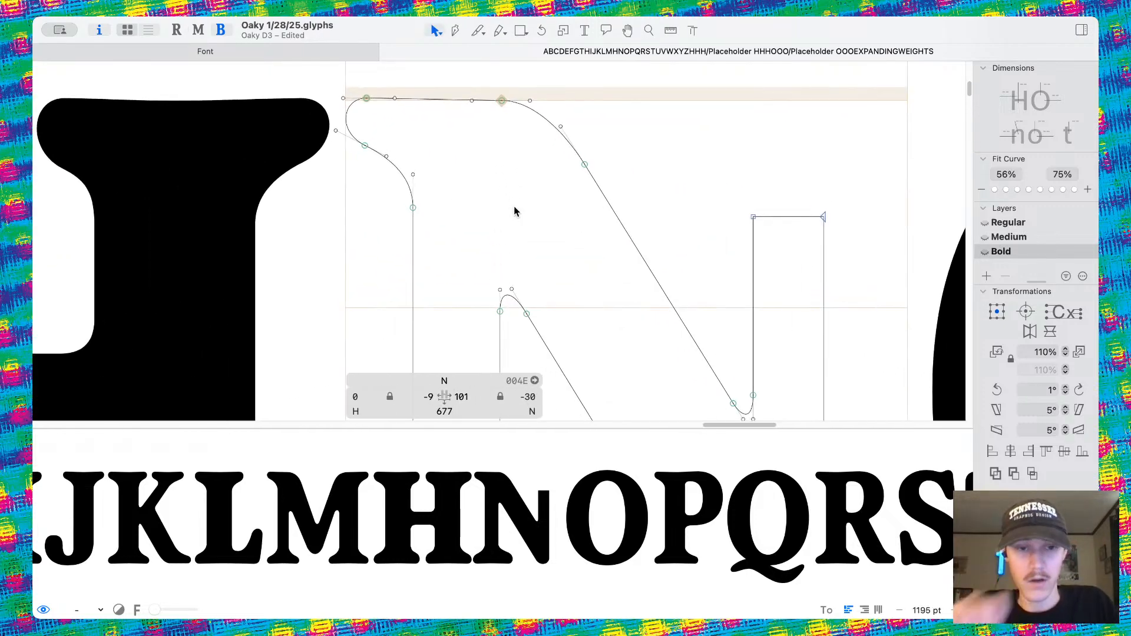
pyautogui.press('l')
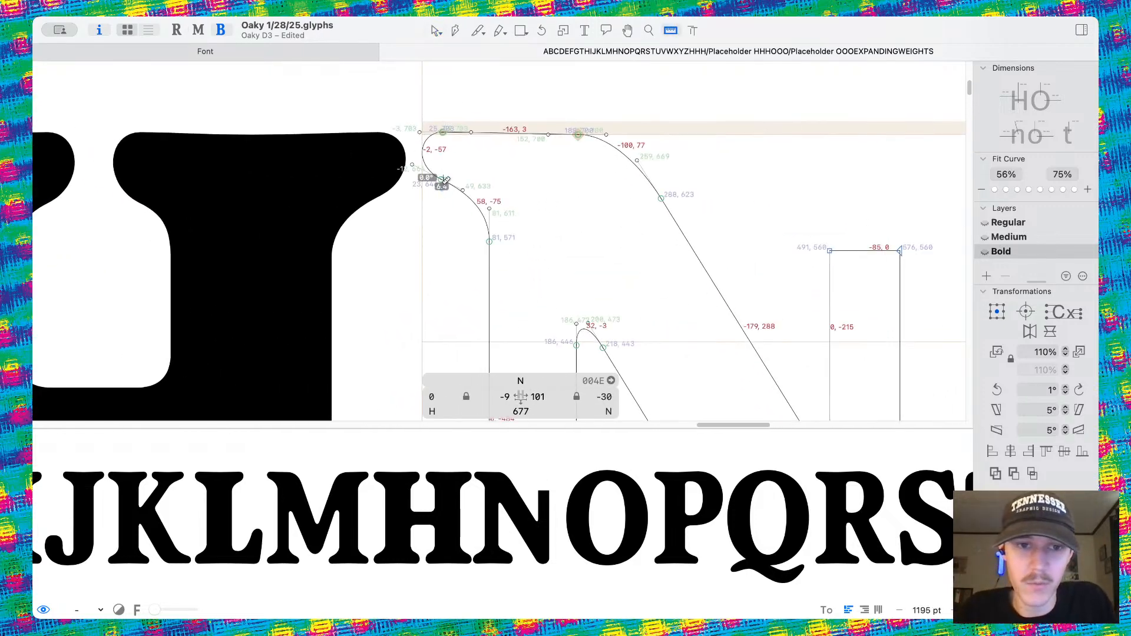
pyautogui.scroll(-5, 451, 215)
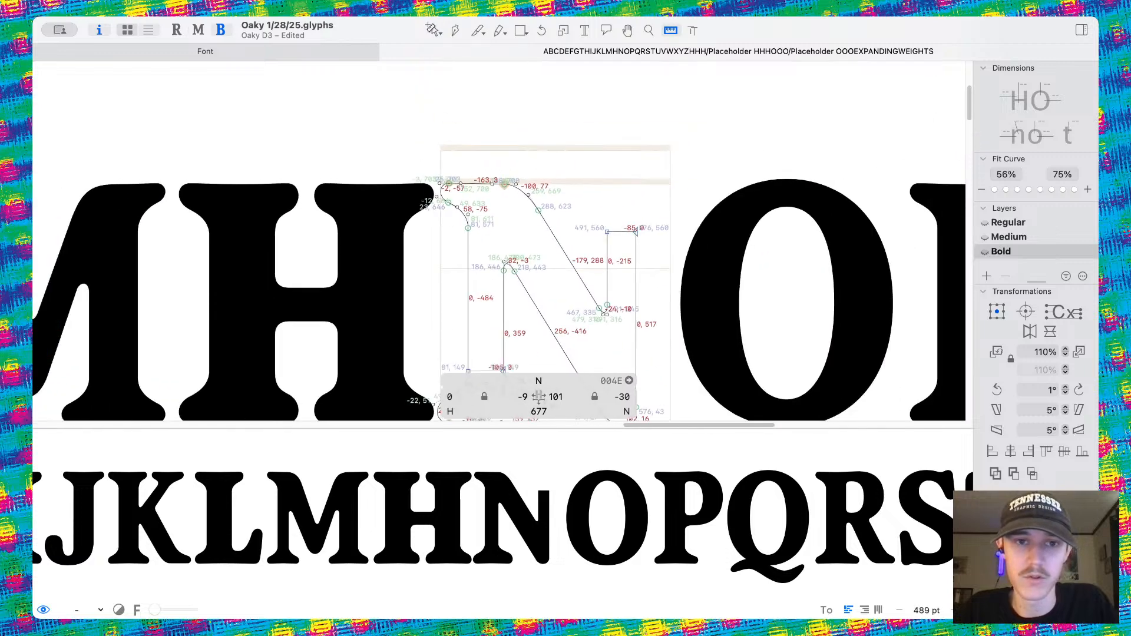
pyautogui.click(431, 28)
pyautogui.scroll(3, 487, 207)
pyautogui.moveTo(487, 207); pyautogui.dragTo(430, 141)
pyautogui.hotkey('shift', 'Down')
pyautogui.hotkey('shift', 'Down')
pyautogui.hotkey('shift', 'Down')
pyautogui.click(498, 154)
# Preview the N beside the H and set the N's left sidebearing to 0.
pyautogui.press('space')
pyautogui.scroll(-2, 498, 153)
pyautogui.scroll(-2, 499, 152)
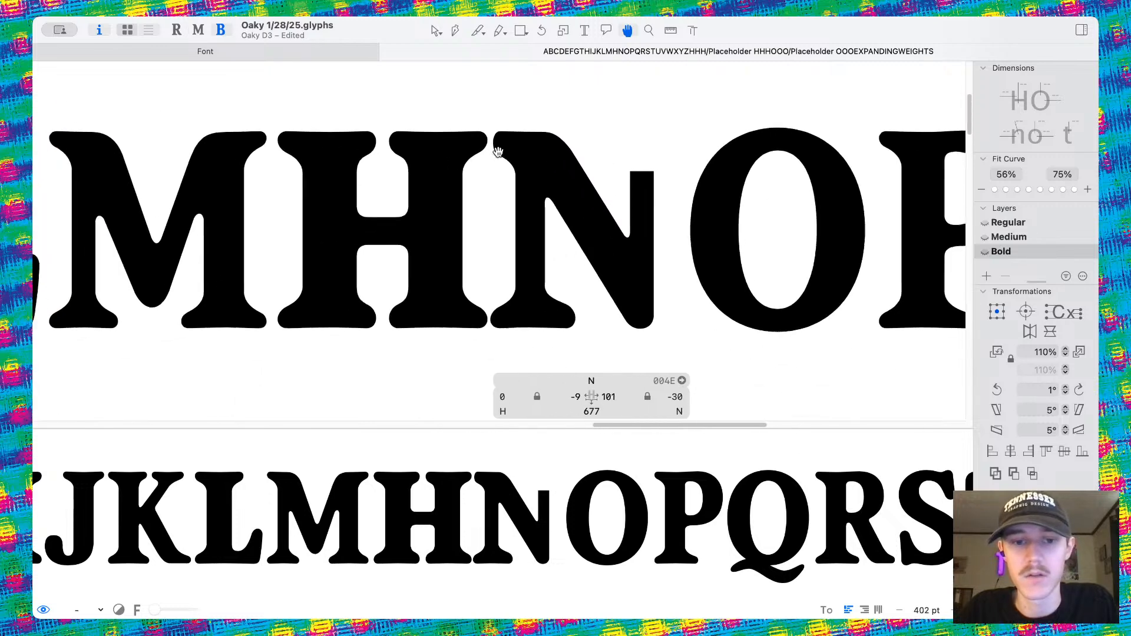
pyautogui.click(580, 396)
pyautogui.write('0')
pyautogui.press('Return')
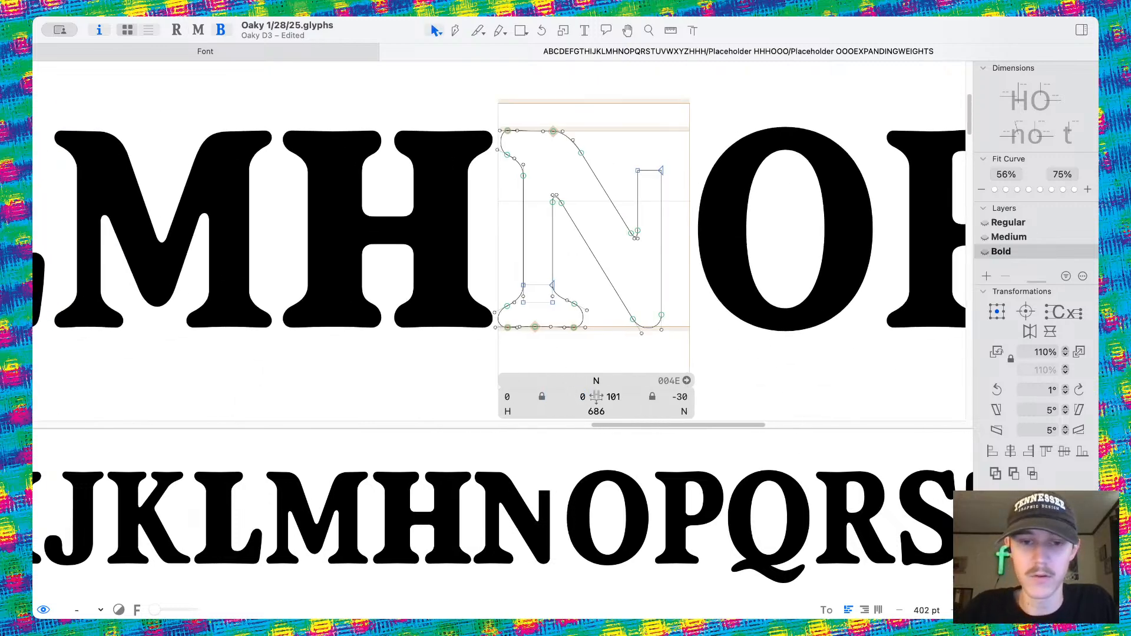
# Bulge the left end of the N's upper-left serif outward and compare it with the H's serif.
pyautogui.scroll(5, 482, 192)
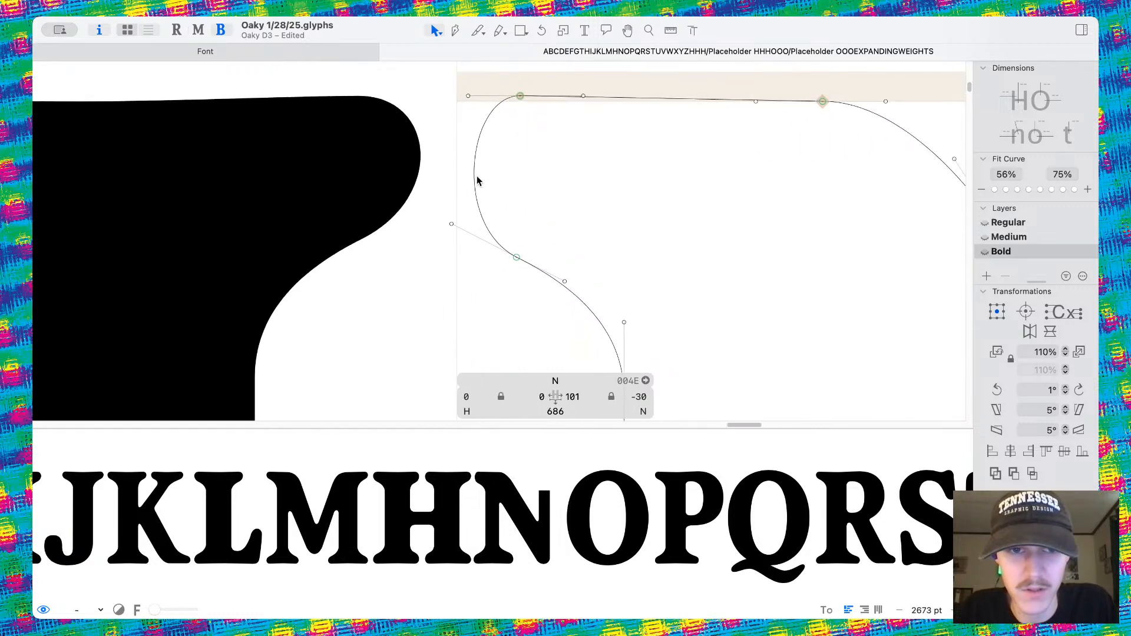
pyautogui.moveTo(476, 175); pyautogui.dragTo(465, 172)
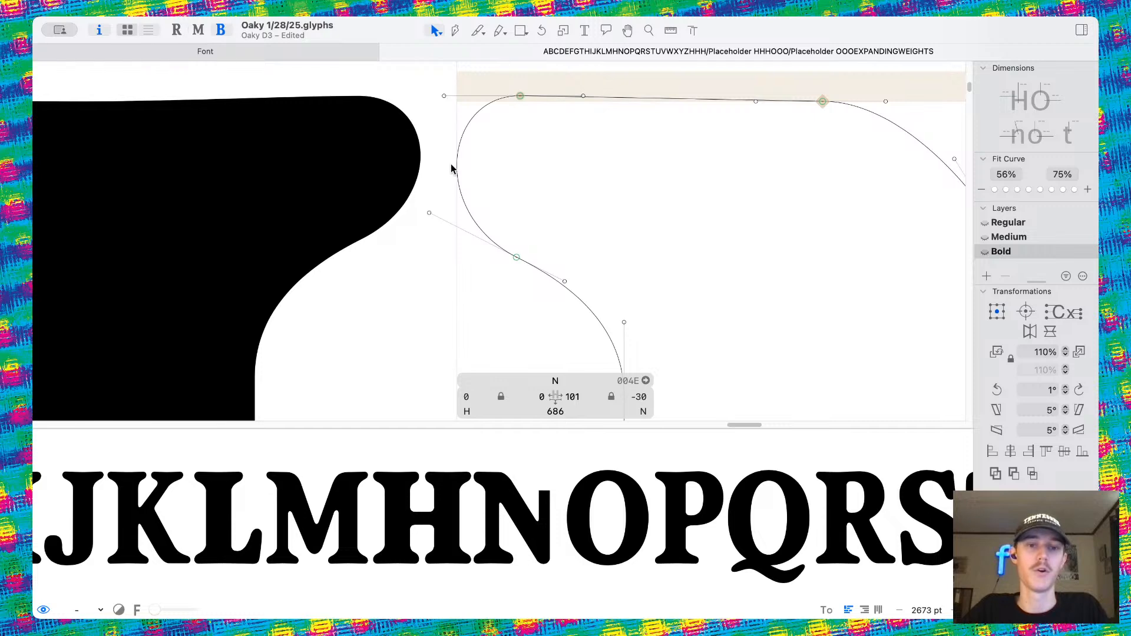
pyautogui.scroll(-2, 463, 184)
pyautogui.scroll(-1, 463, 186)
pyautogui.scroll(-4, 478, 287)
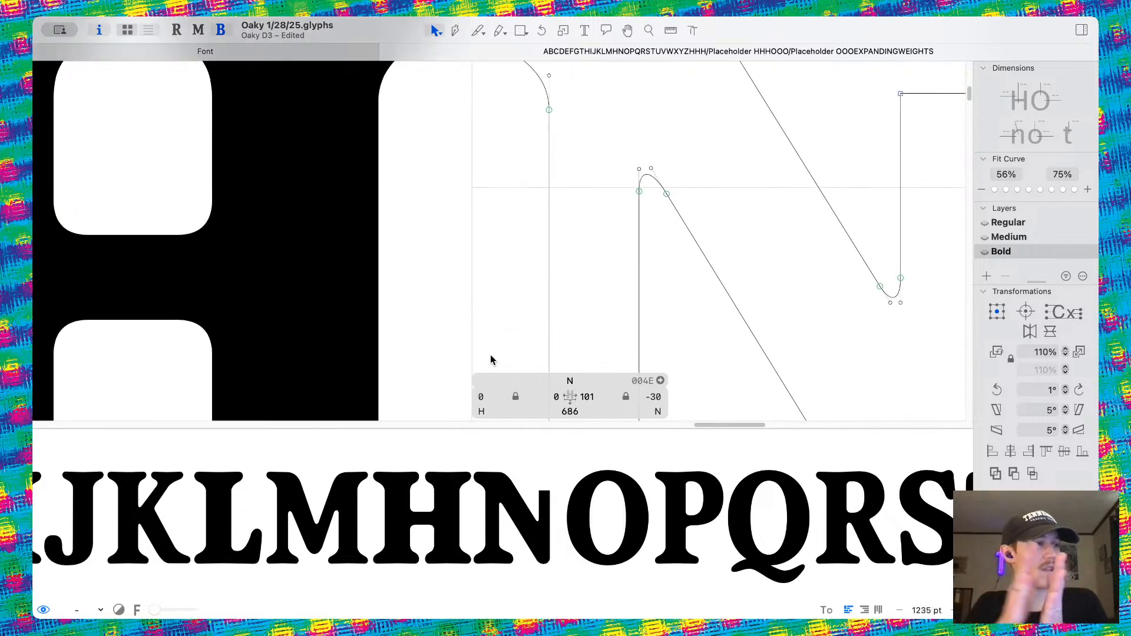
pyautogui.scroll(-2, 491, 360)
pyautogui.scroll(-5, 491, 356)
pyautogui.press('space')
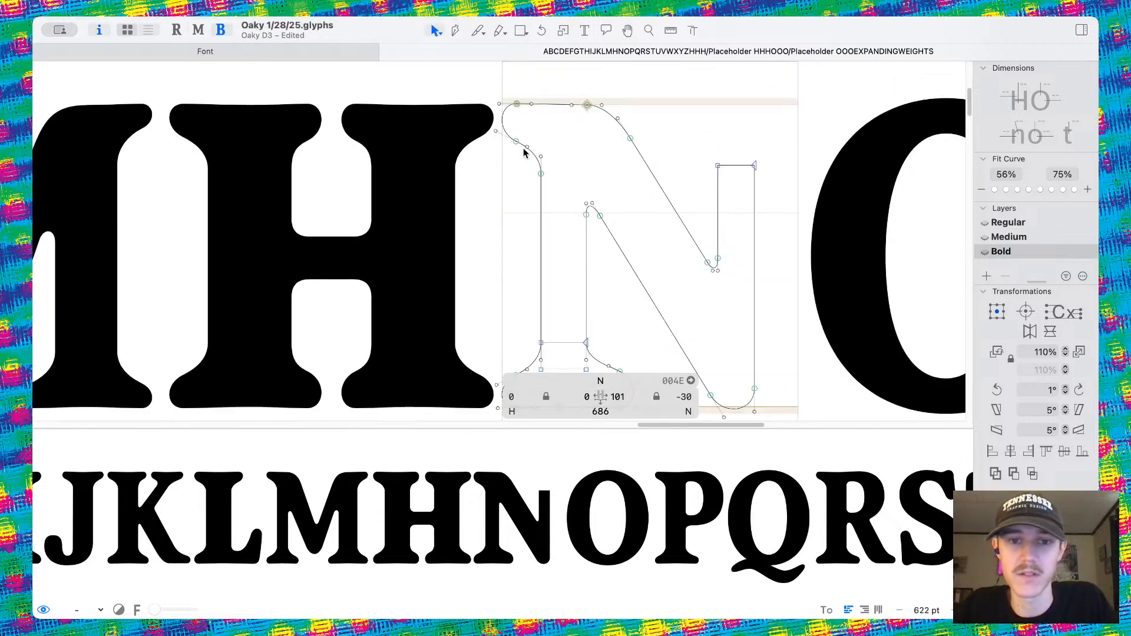
# Stretch the handle on the upper-left serif's underside to X 67, Y 603 and shift the serif's top-left node right.
pyautogui.scroll(7, 523, 141)
pyautogui.scroll(1, 523, 145)
pyautogui.click(534, 172)
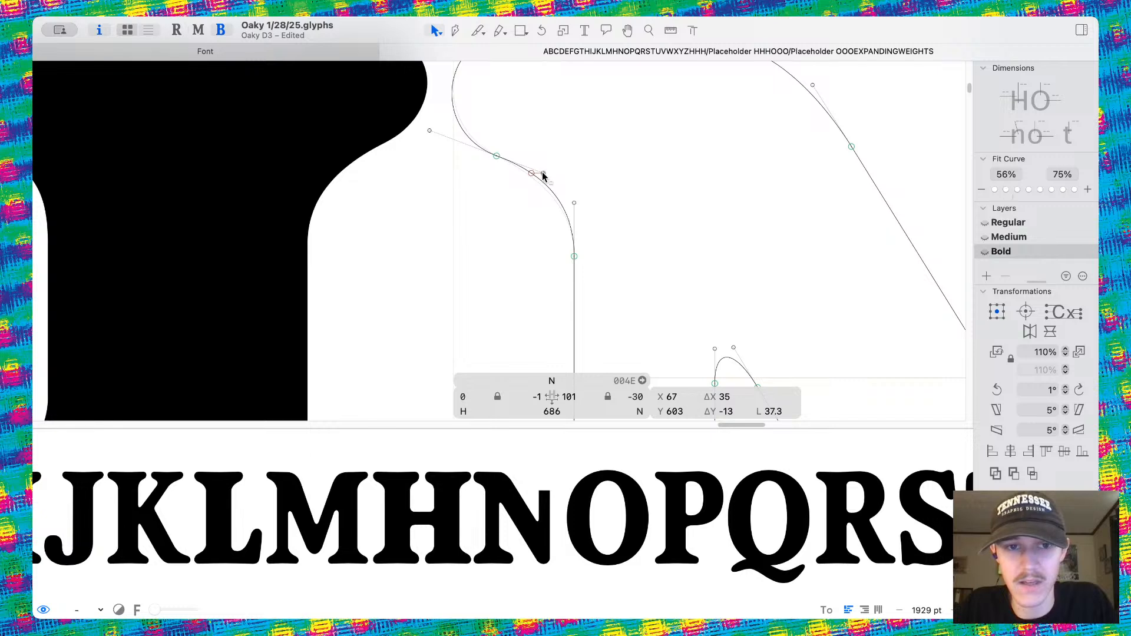
pyautogui.scroll(5, 519, 168)
pyautogui.scroll(5, 457, 167)
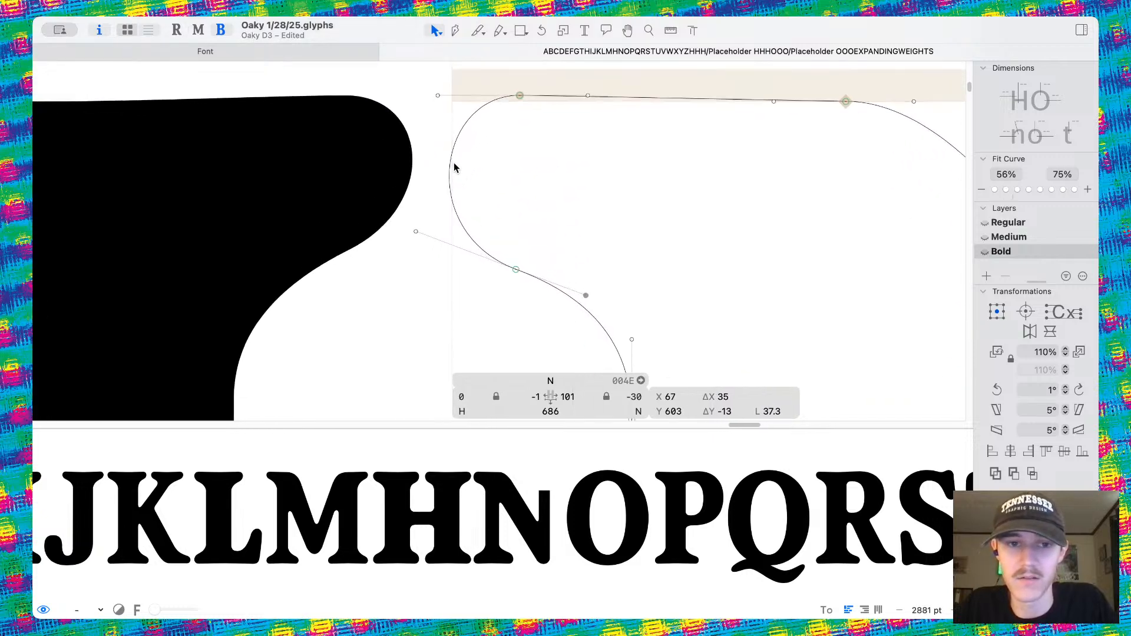
pyautogui.scroll(2, 519, 124)
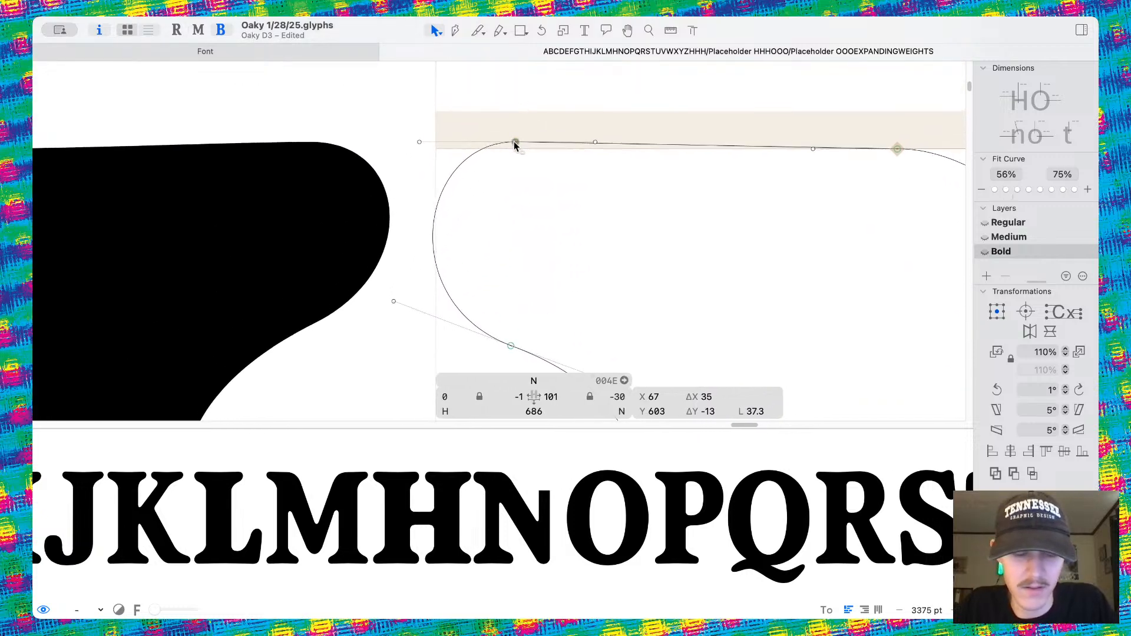
pyautogui.moveTo(515, 143); pyautogui.dragTo(541, 148)
pyautogui.click(571, 204)
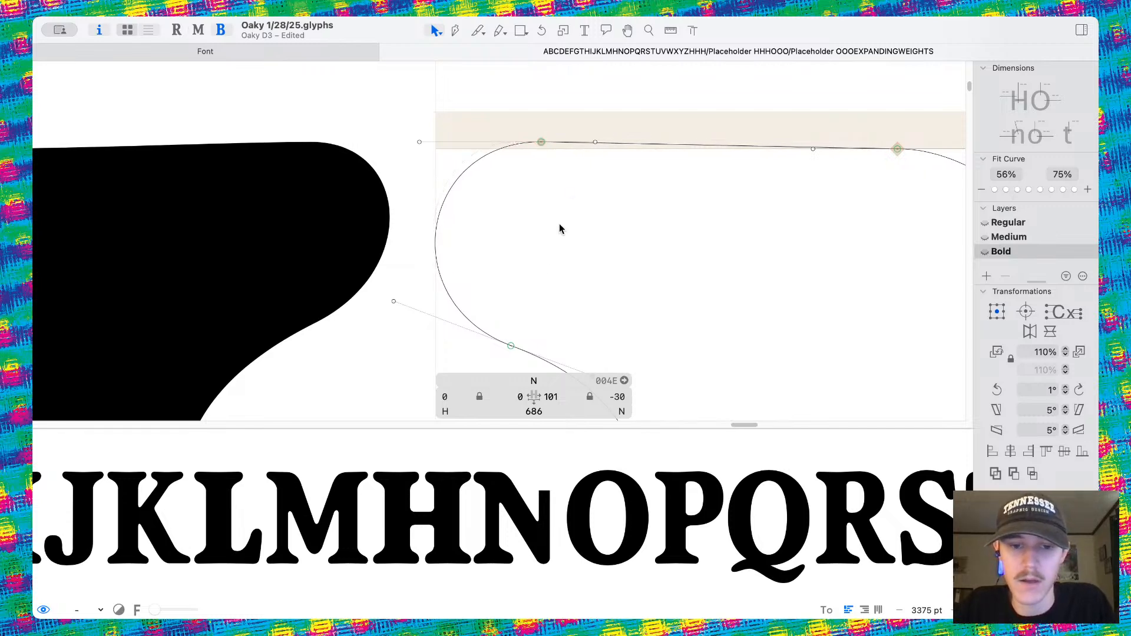
# Preview the N's spacing in the sample text and set its left sidebearing to 20.
pyautogui.press('space')
pyautogui.scroll(-5, 552, 275)
pyautogui.scroll(-3, 552, 275)
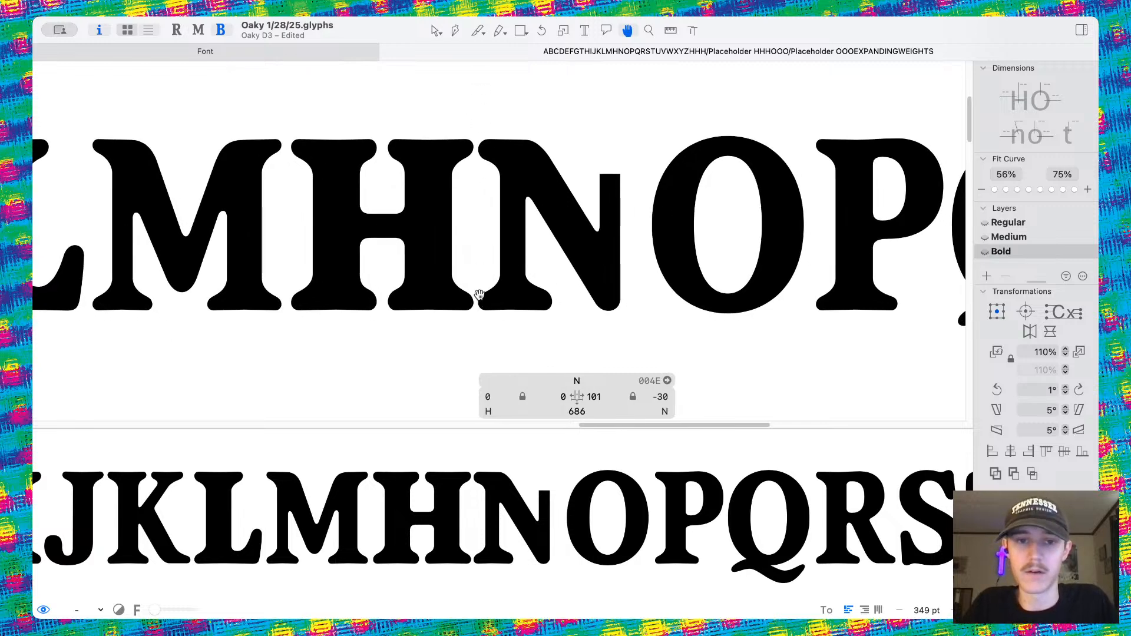
pyautogui.click(559, 397)
pyautogui.press('Return')
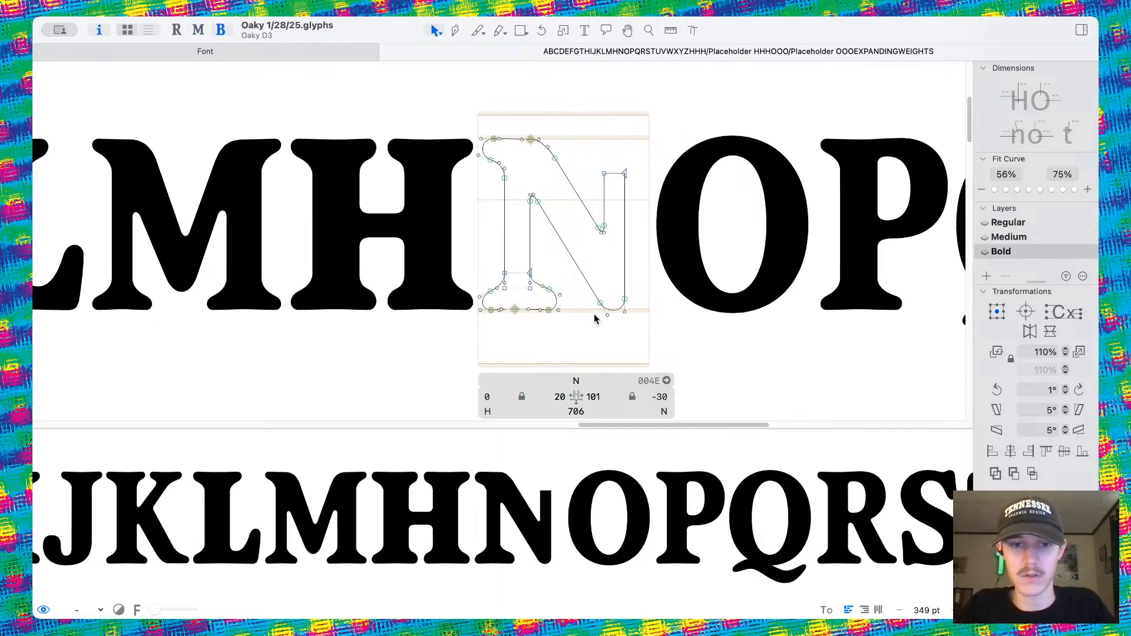
# Enlarge the edit area by shrinking the preview strip, and check the N's unfinished right stem.
pyautogui.scroll(5, 594, 318)
pyautogui.scroll(2, 594, 318)
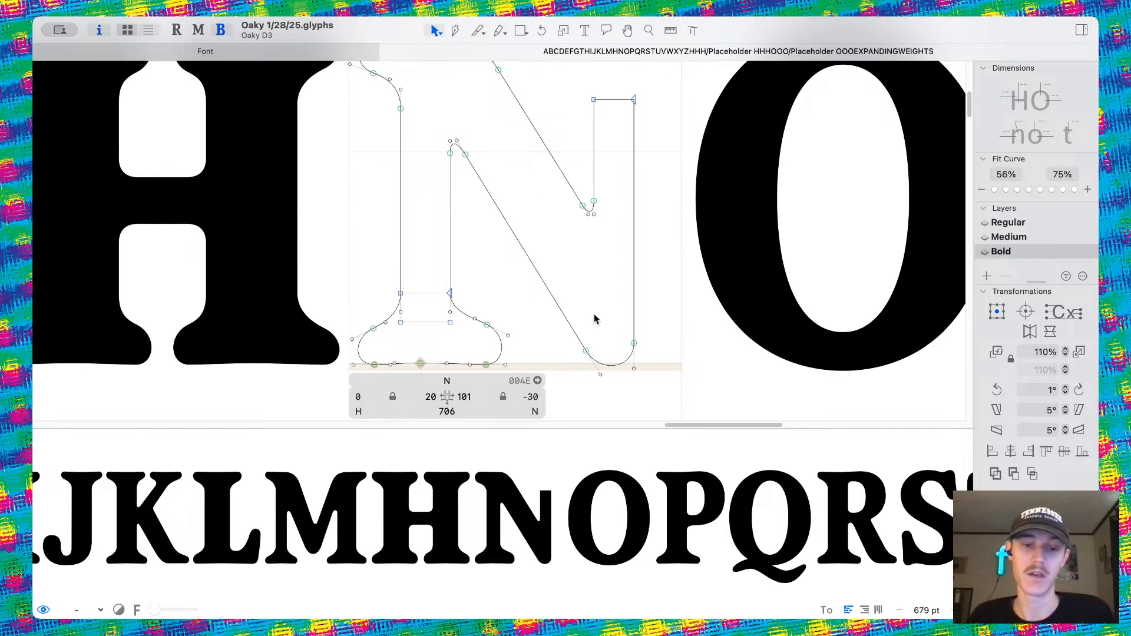
pyautogui.moveTo(559, 339); pyautogui.dragTo(590, 373)
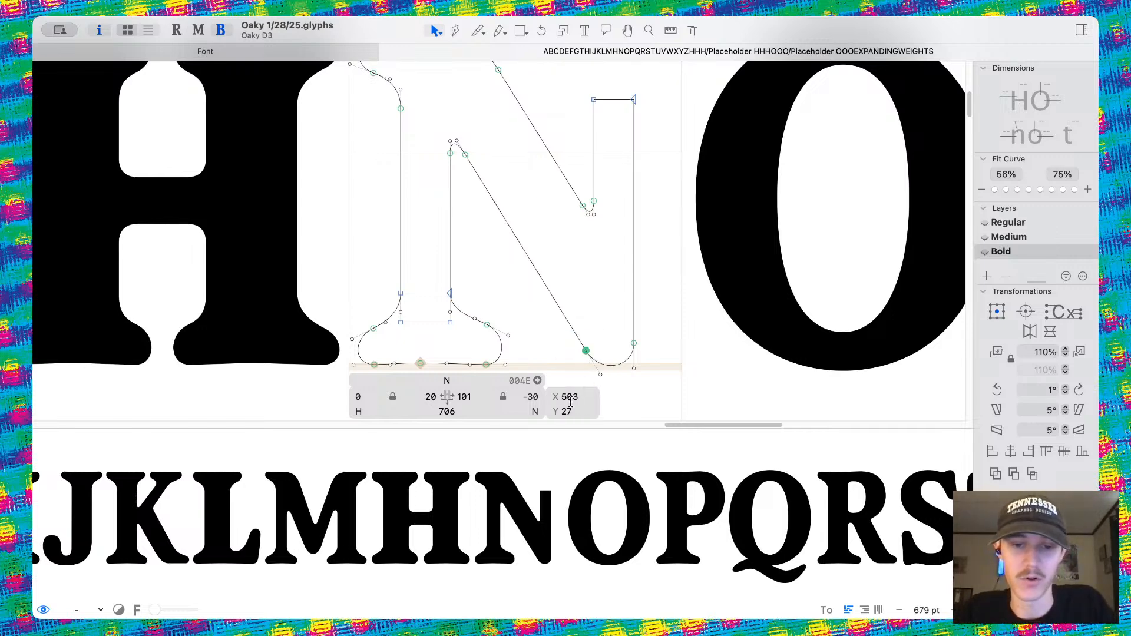
pyautogui.click(668, 370)
pyautogui.moveTo(633, 430); pyautogui.dragTo(631, 466)
pyautogui.scroll(5, 641, 268)
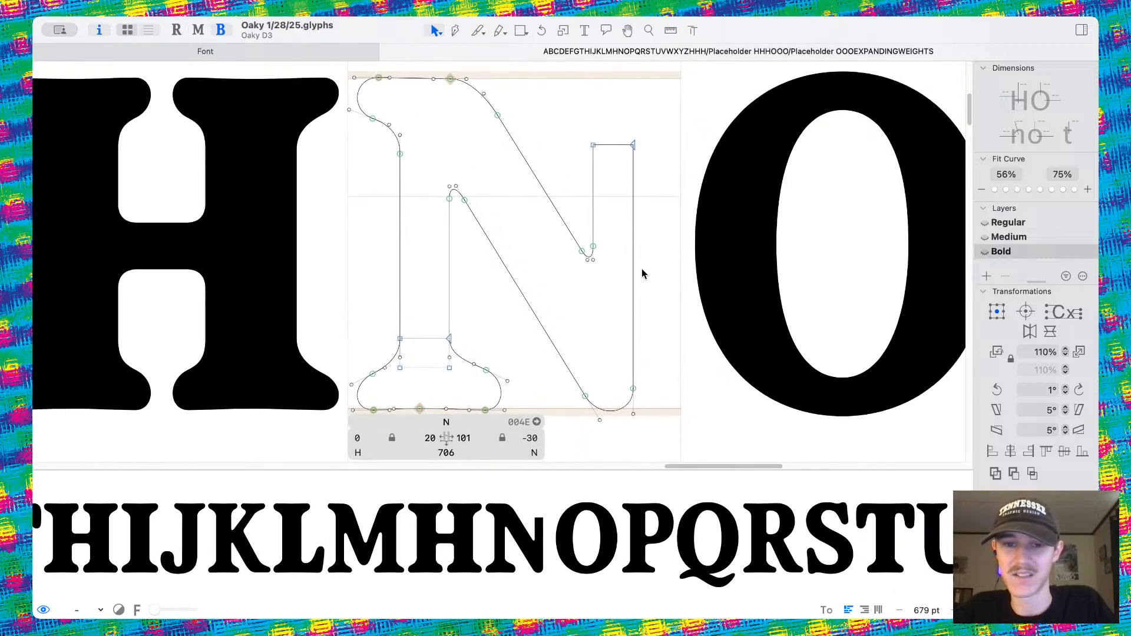
pyautogui.scroll(-3, 431, 195)
pyautogui.hscroll(2, 432, 195)
pyautogui.press('space')
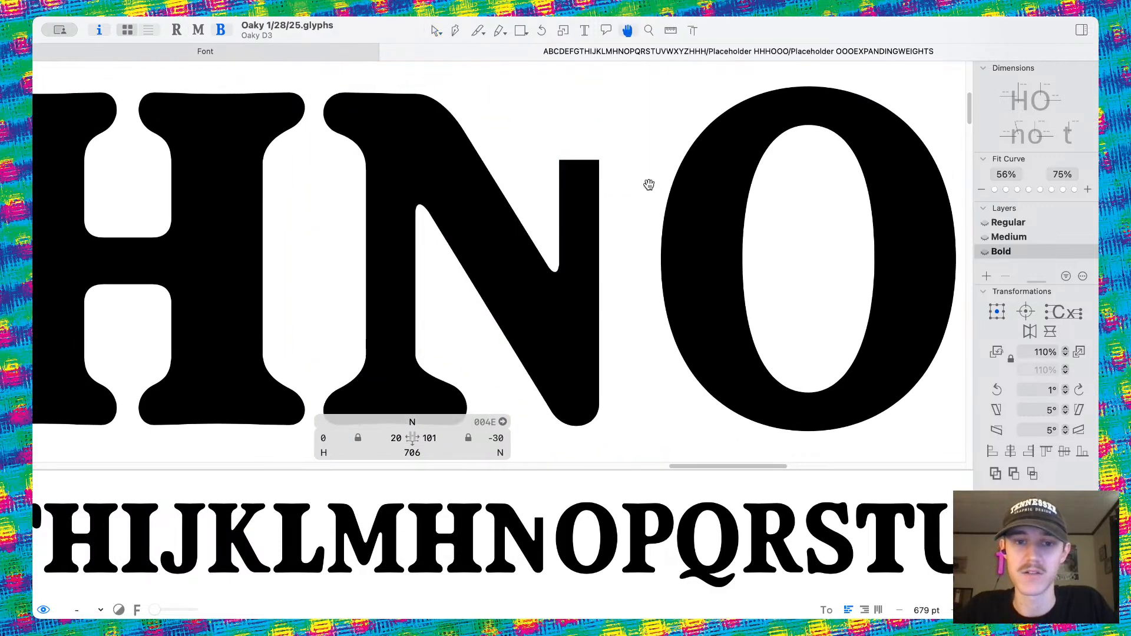
pyautogui.scroll(-3, 392, 303)
pyautogui.hscroll(-1, 392, 303)
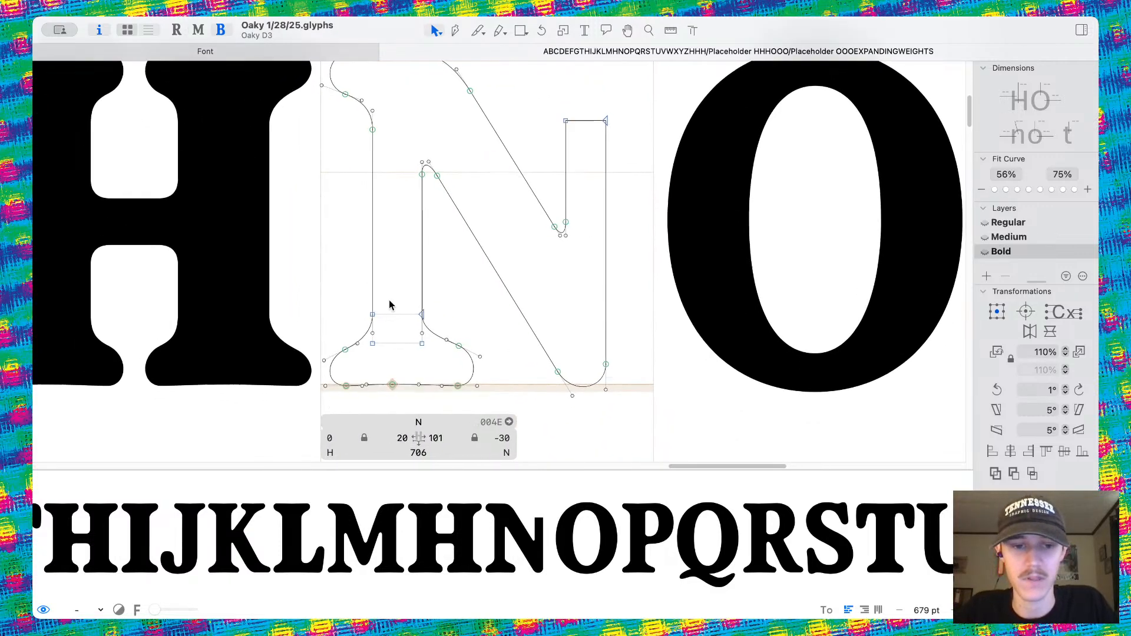
# Duplicate the N's foot serif, flip the copy horizontally and vertically, and place it atop the right stem at X 554.5, Y 627.
pyautogui.doubleClick(438, 331)
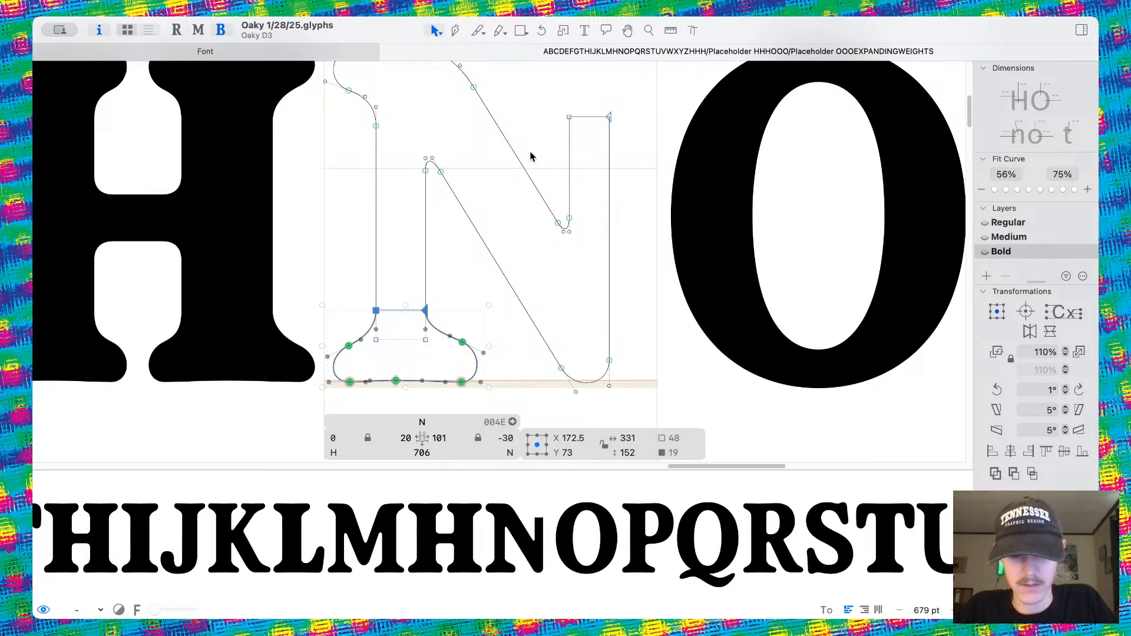
pyautogui.click(1031, 331)
pyautogui.click(1050, 332)
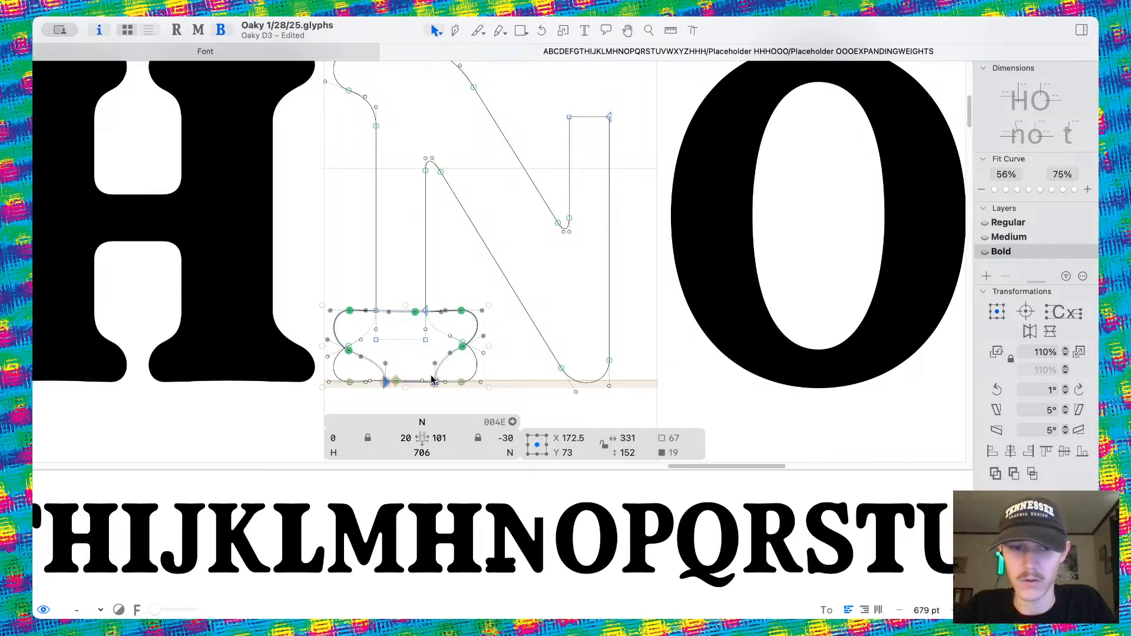
pyautogui.moveTo(434, 383); pyautogui.dragTo(569, 169)
pyautogui.scroll(5, 569, 170)
pyautogui.scroll(5, 553, 266)
pyautogui.click(557, 306)
pyautogui.doubleClick(580, 267)
pyautogui.moveTo(504, 215); pyautogui.dragTo(578, 129)
pyautogui.scroll(5, 576, 127)
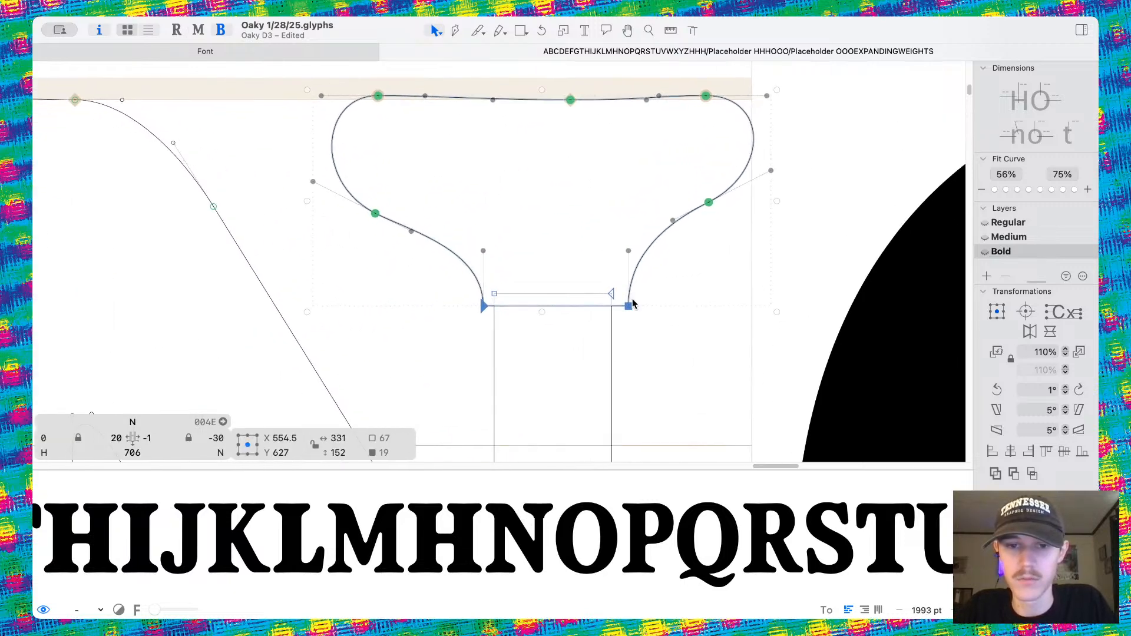
# Align the left neck corner of the copied serif with the left edge of the N's right stem.
pyautogui.moveTo(483, 306); pyautogui.dragTo(495, 306)
pyautogui.click(553, 359)
pyautogui.scroll(-5, 553, 361)
pyautogui.scroll(5, 558, 359)
# Widen the N's right stem by moving its right edge to X 625, flush with the serif's neck, and preview the letter.
pyautogui.click(546, 331)
pyautogui.scroll(5, 544, 135)
pyautogui.moveTo(521, 247); pyautogui.dragTo(569, 240)
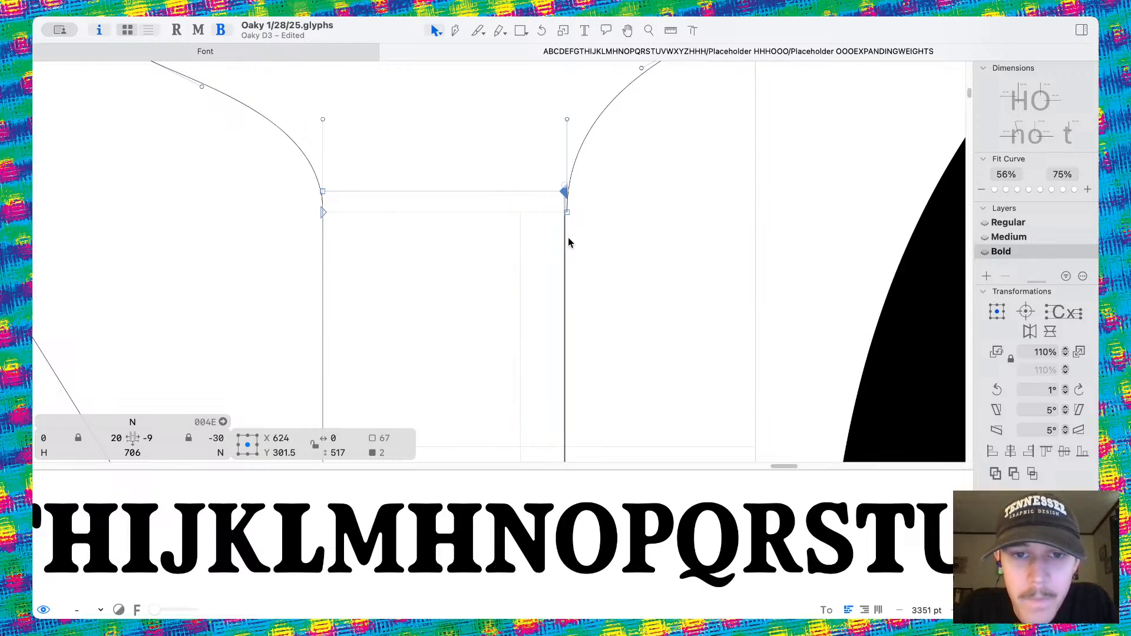
pyautogui.scroll(5, 567, 226)
pyautogui.press('Right')
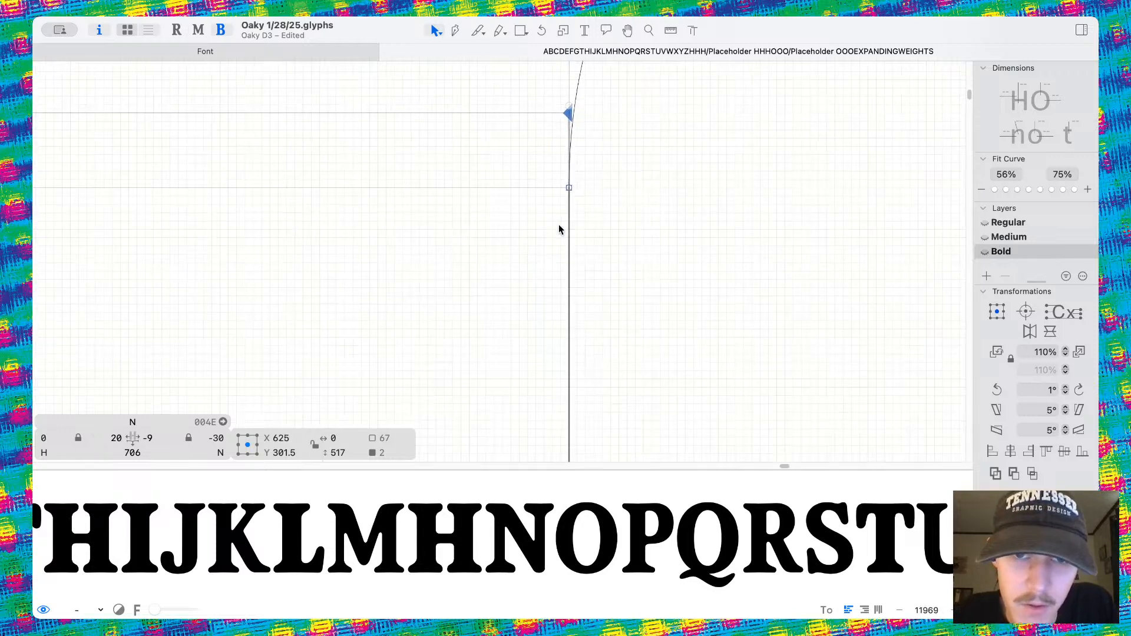
pyautogui.scroll(-8, 559, 226)
pyautogui.press('space')
pyautogui.scroll(-10, 575, 231)
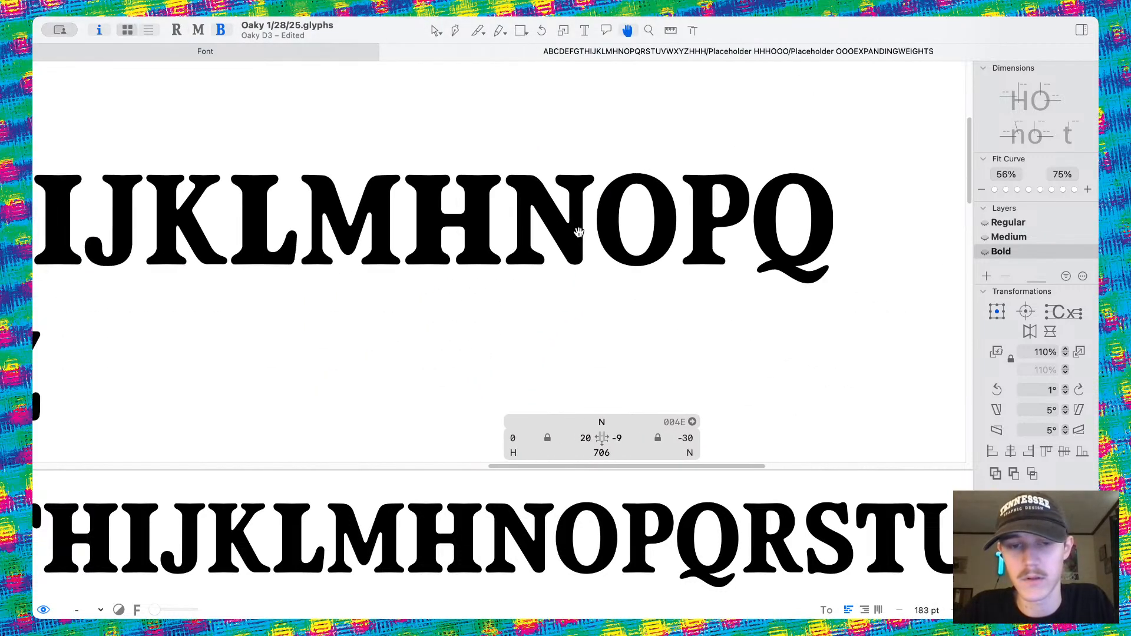
pyautogui.scroll(6, 609, 248)
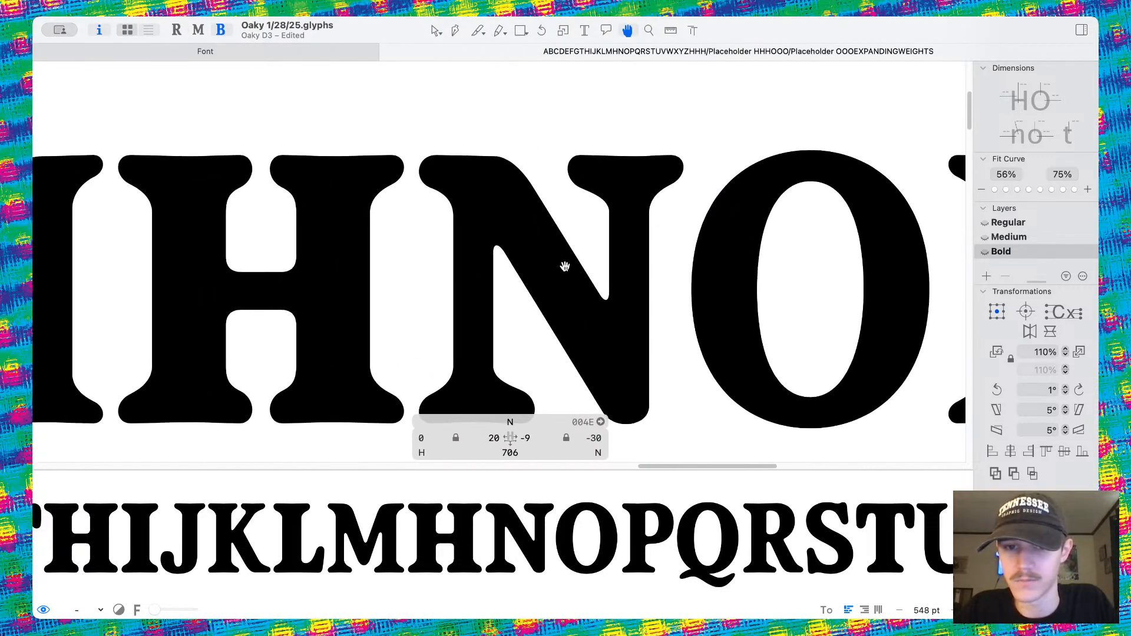
pyautogui.scroll(3, 566, 192)
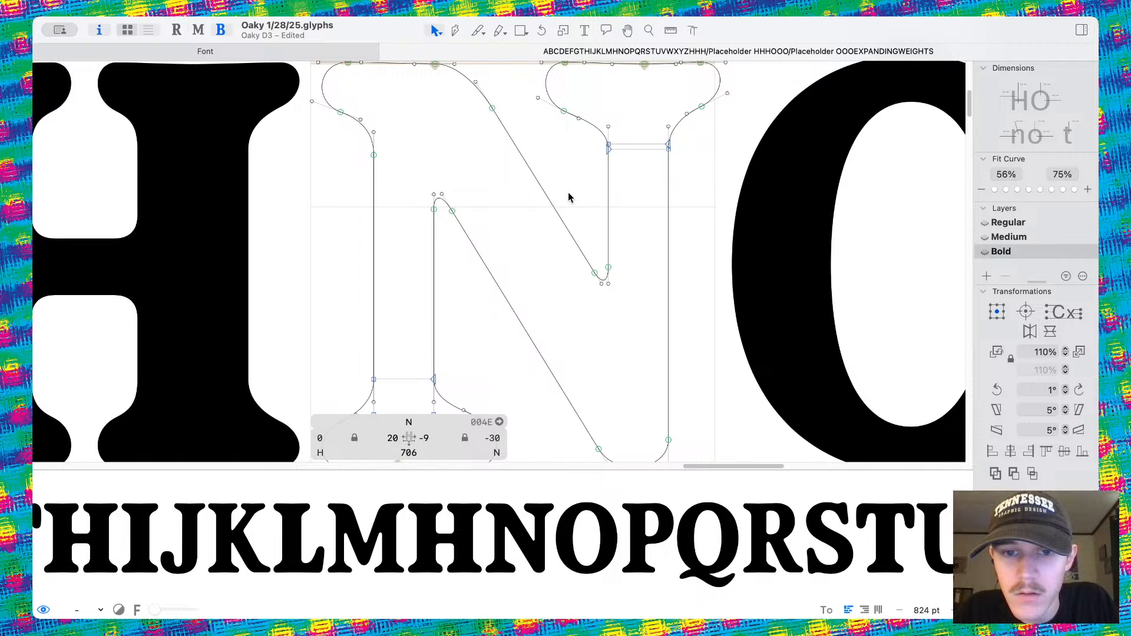
# Thicken the N's diagonal by moving its top curve right 20 units and its bottom-left node left 20 units.
pyautogui.scroll(1, 570, 198)
pyautogui.moveTo(414, 89); pyautogui.dragTo(505, 171)
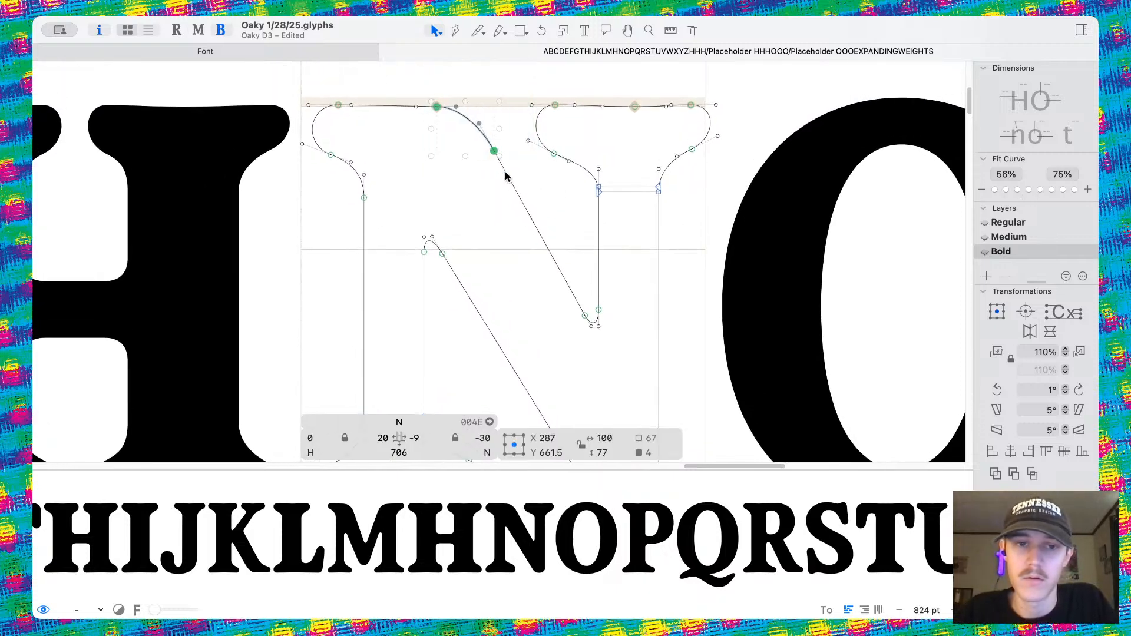
pyautogui.scroll(-5, 505, 173)
pyautogui.moveTo(525, 261); pyautogui.dragTo(606, 340)
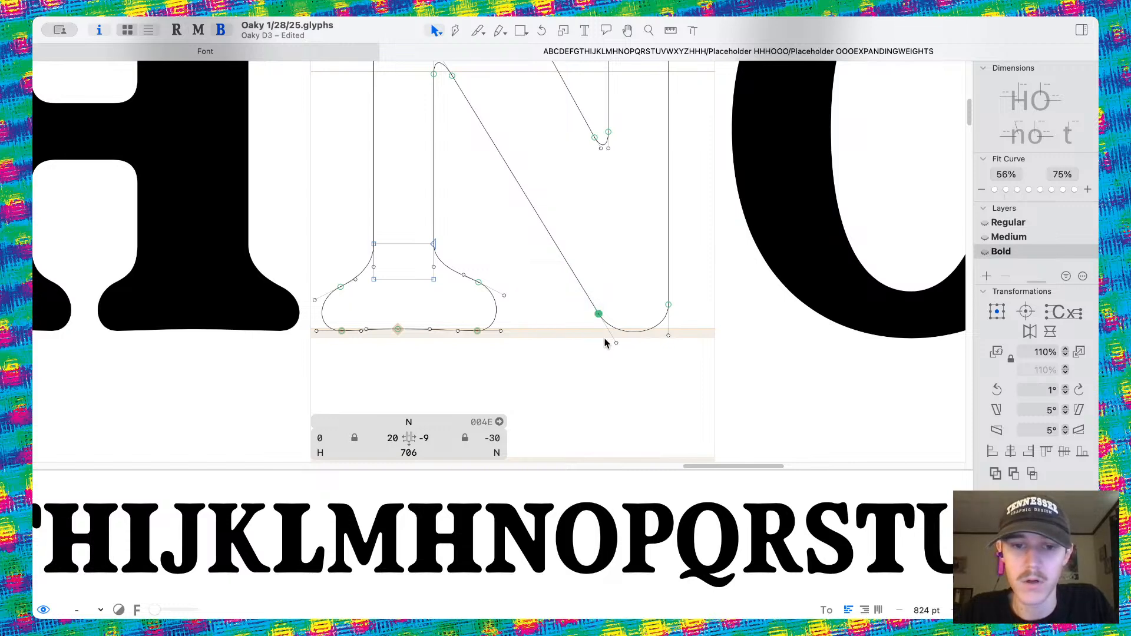
pyautogui.hotkey('shift', 'Left')
pyautogui.hotkey('shift', 'Left')
pyautogui.click(609, 219)
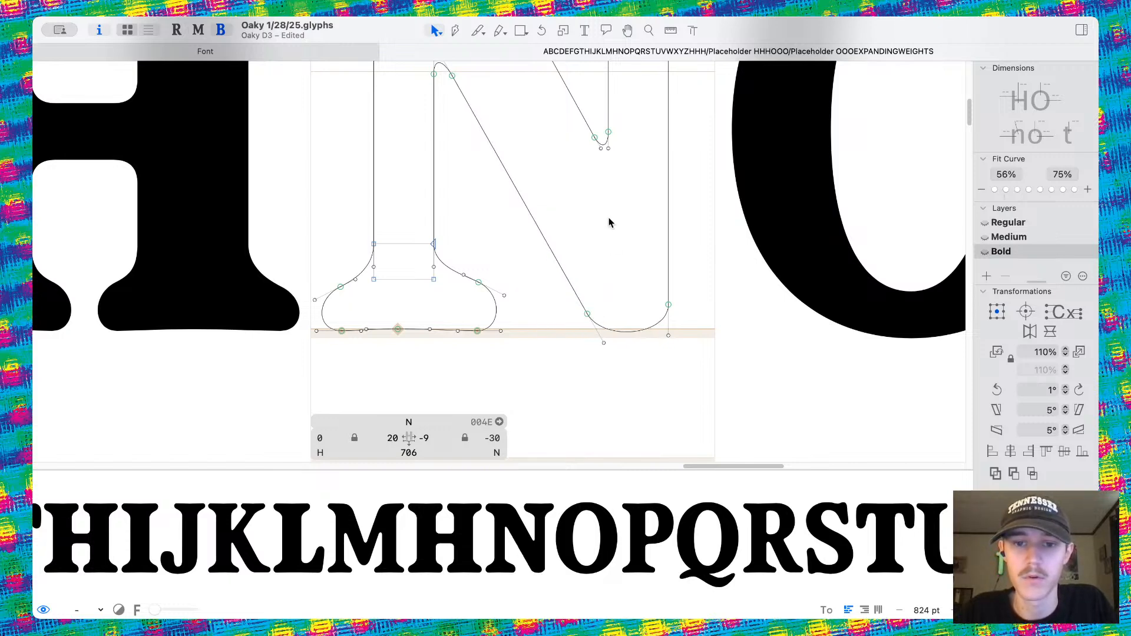
# Preview the N across the whole sample text, then measure its stems and diagonal against the neighbouring letters.
pyautogui.press('space')
pyautogui.scroll(-5, 609, 219)
pyautogui.scroll(1, 608, 219)
pyautogui.scroll(-10, 608, 219)
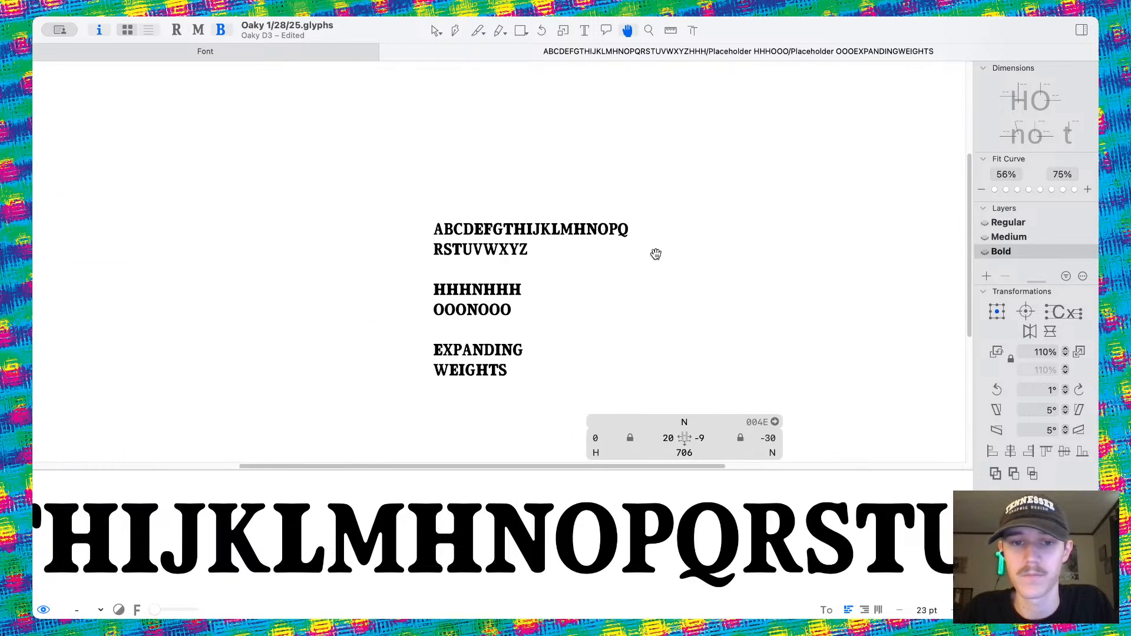
pyautogui.scroll(12, 582, 246)
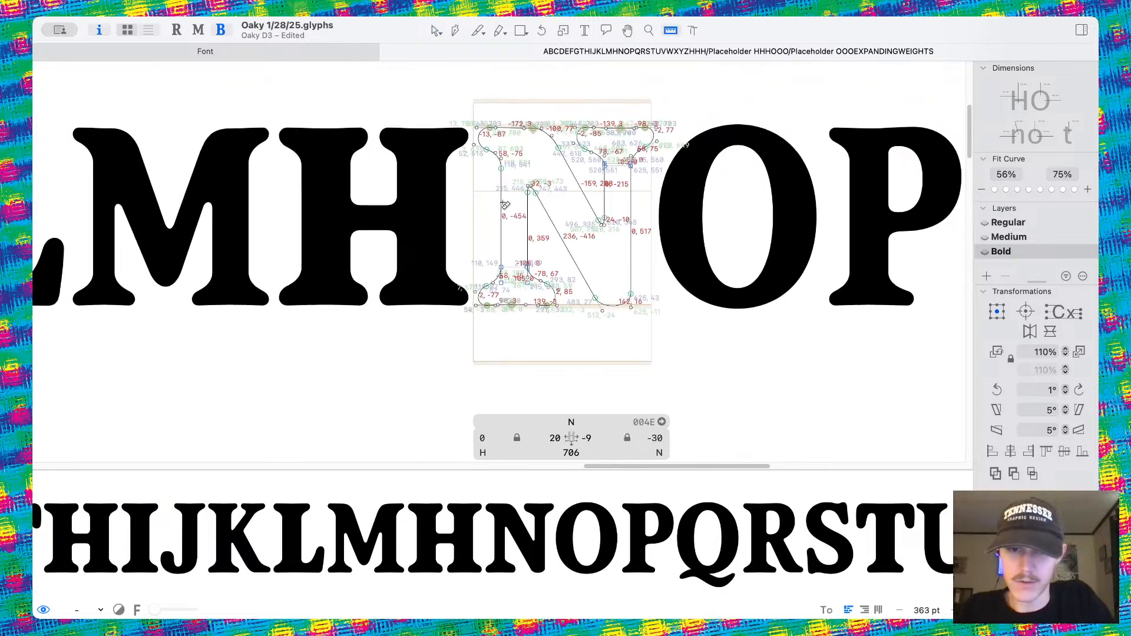
pyautogui.press('l')
pyautogui.scroll(3, 506, 201)
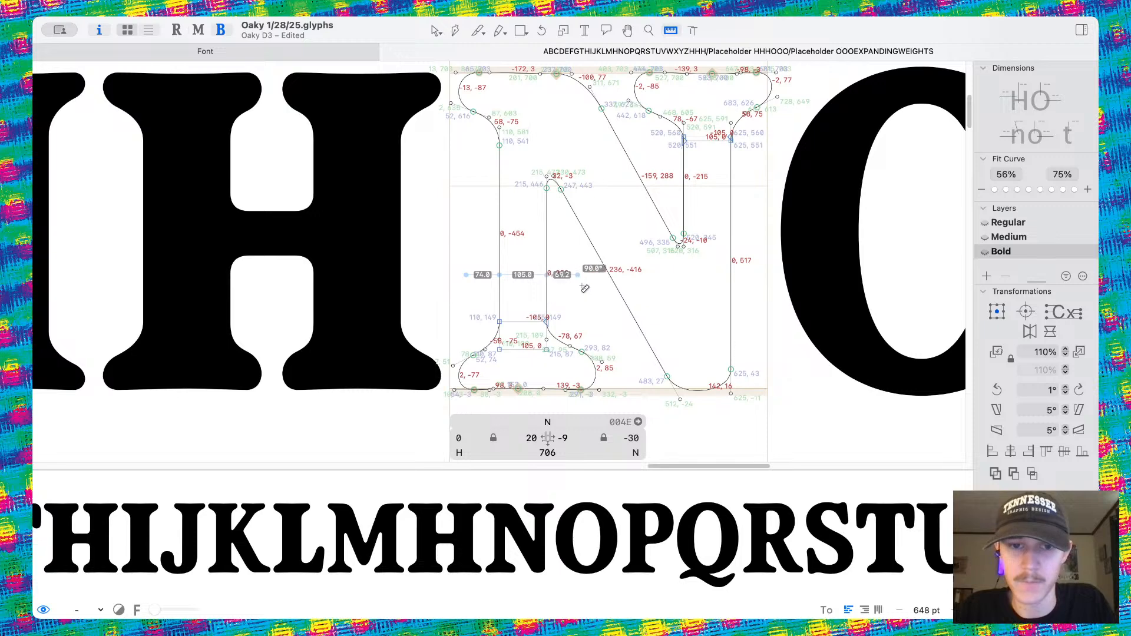
pyautogui.scroll(-5, 492, 237)
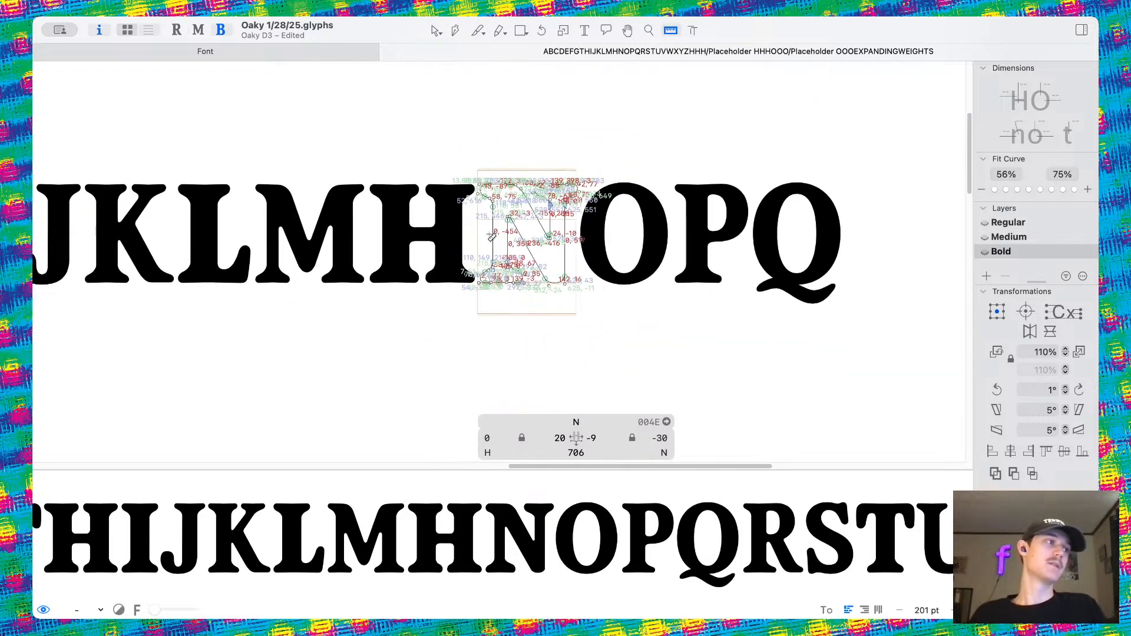
# Preview the N within the sample text at small and large sizes, then measure its upper stems and serifs.
pyautogui.press('h')
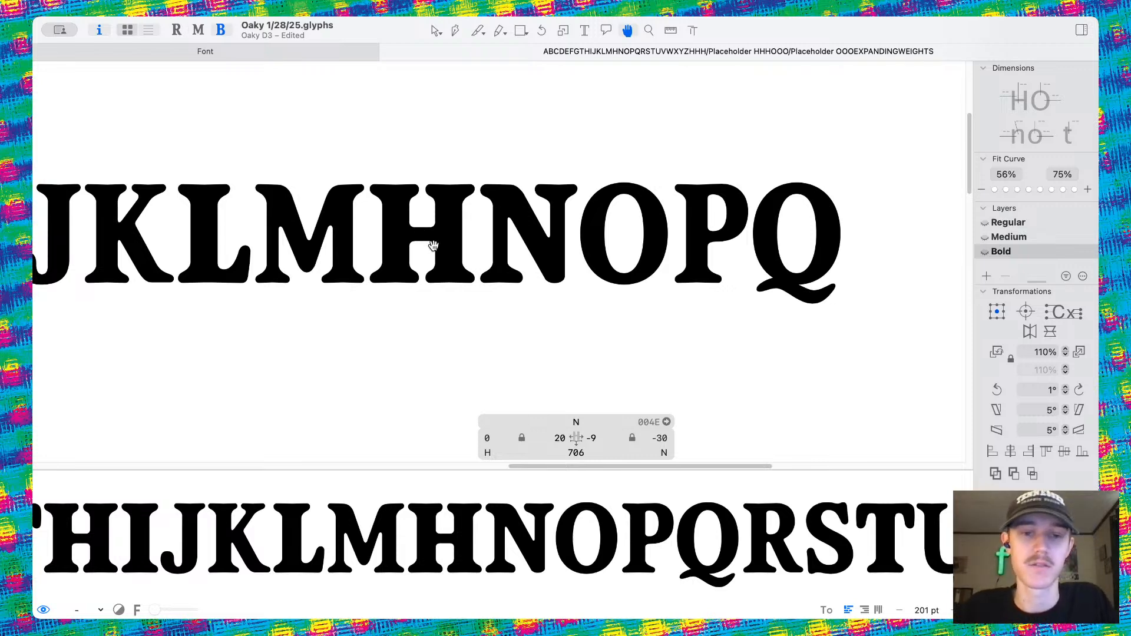
pyautogui.scroll(-5, 433, 245)
pyautogui.hscroll(-2, 585, 262)
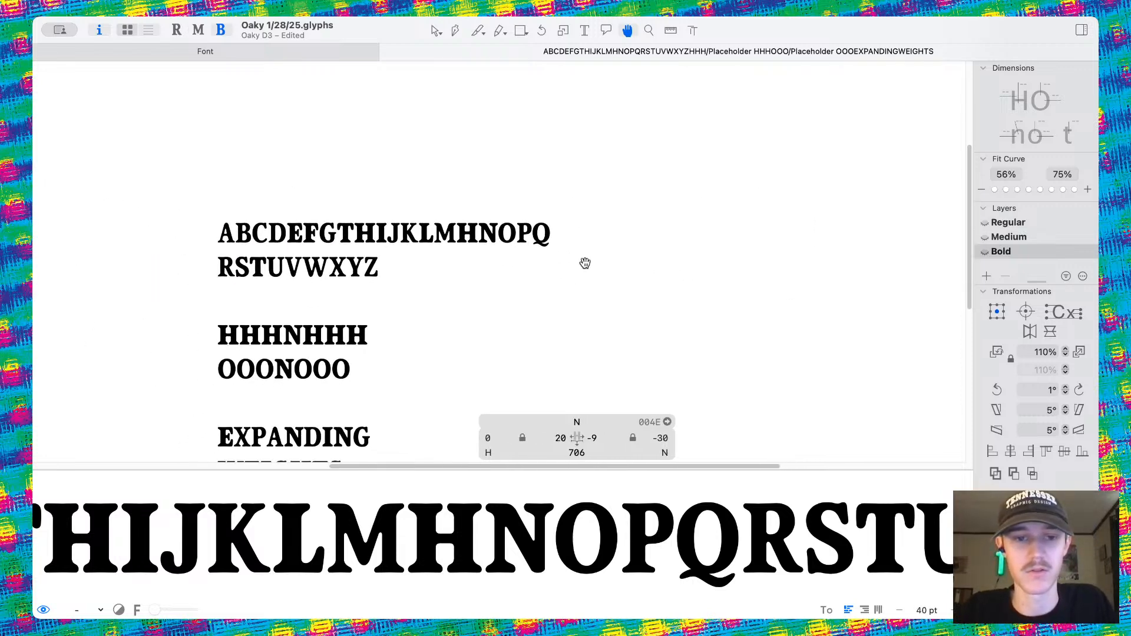
pyautogui.hscroll(-1, 613, 268)
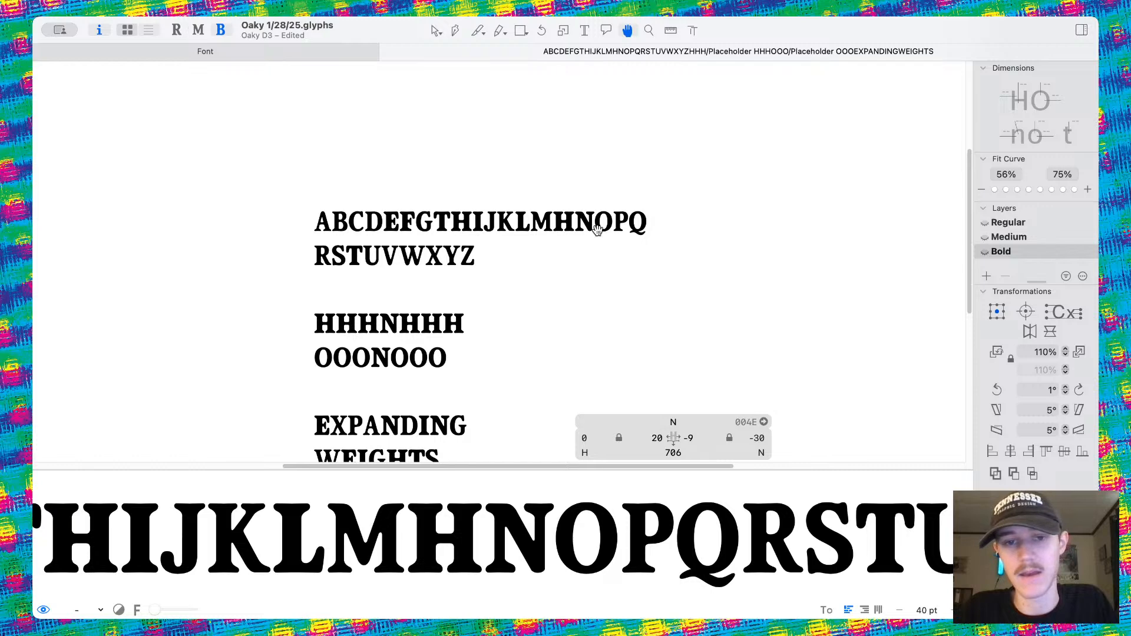
pyautogui.scroll(8, 530, 200)
pyautogui.scroll(2, 522, 196)
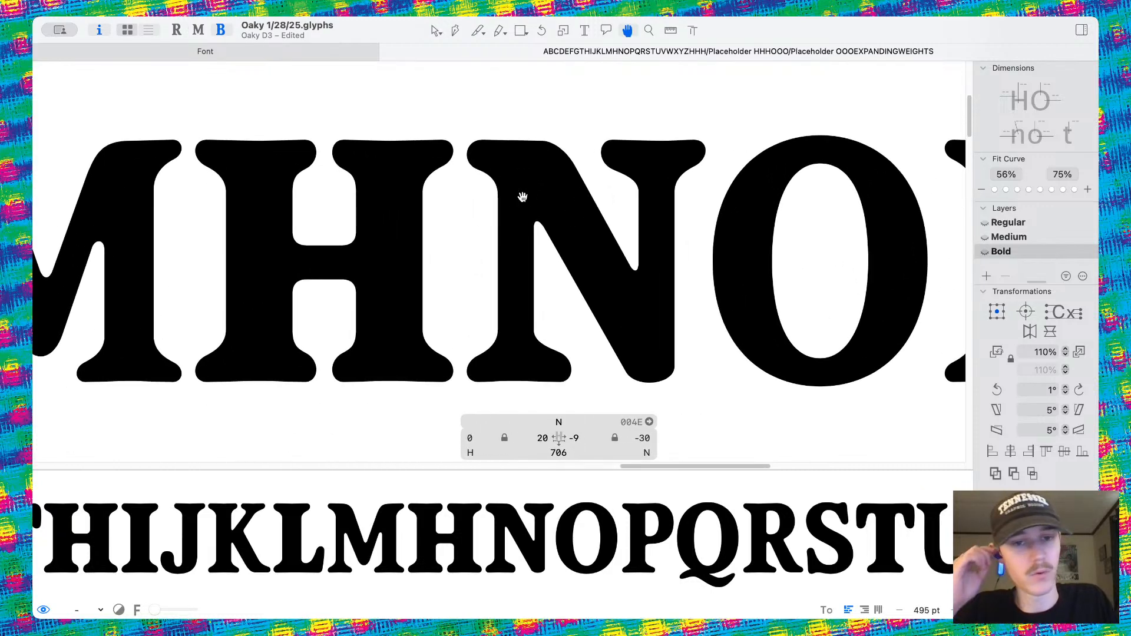
pyautogui.press('l')
pyautogui.scroll(2, 523, 197)
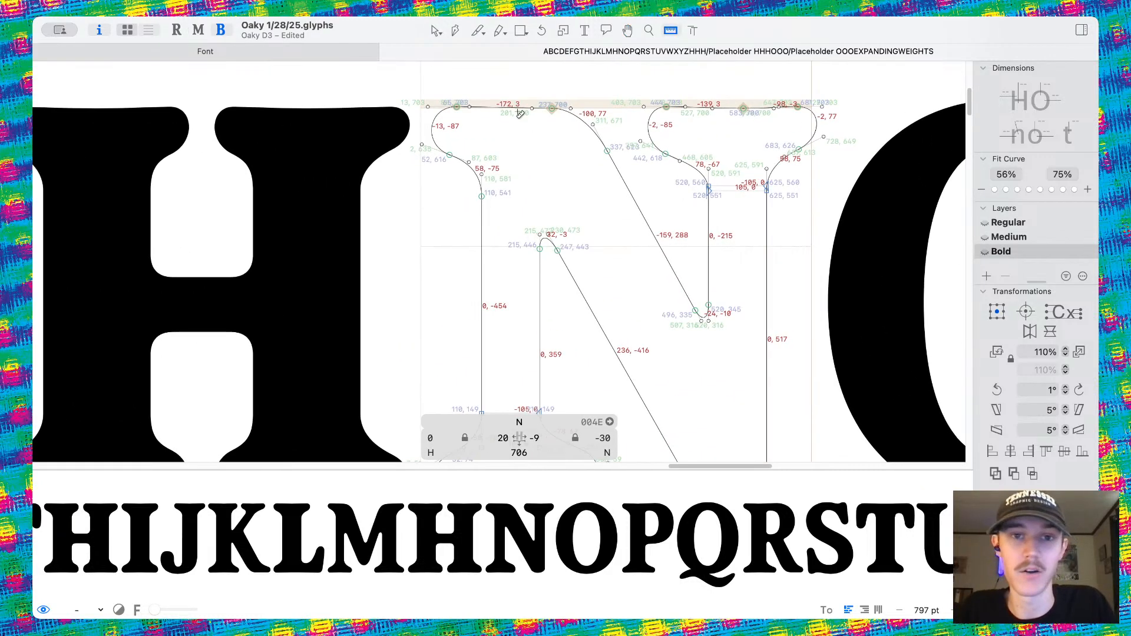
# Move the N's left stem edge, together with the outer curves of its top and bottom serifs, left 6 units.
pyautogui.click(436, 30)
pyautogui.scroll(-2, 488, 172)
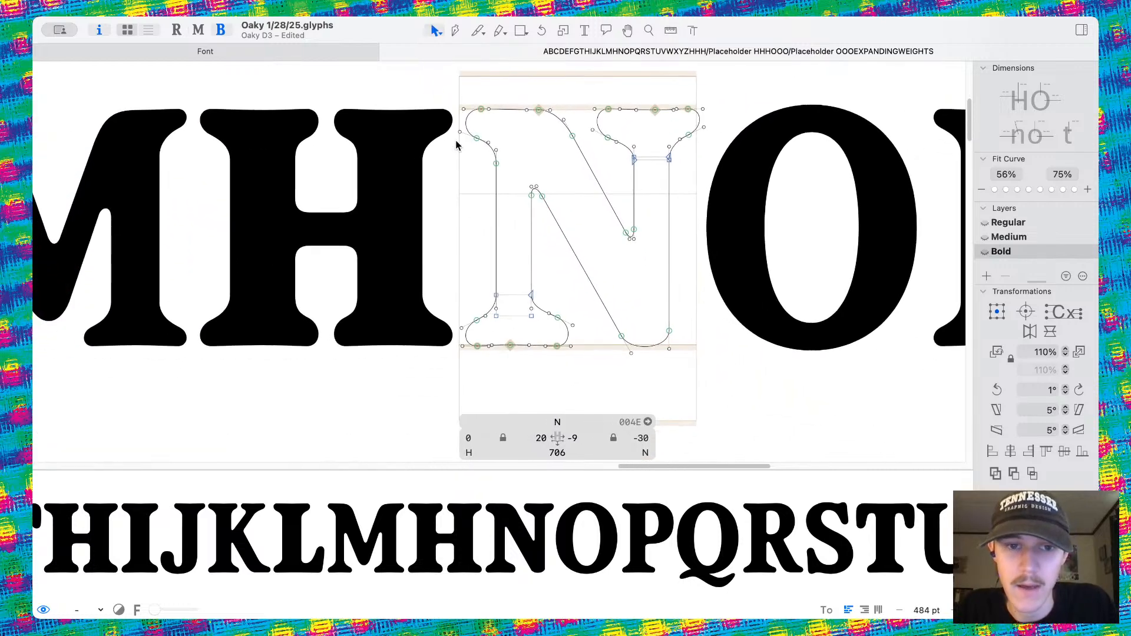
pyautogui.moveTo(510, 302); pyautogui.dragTo(504, 349)
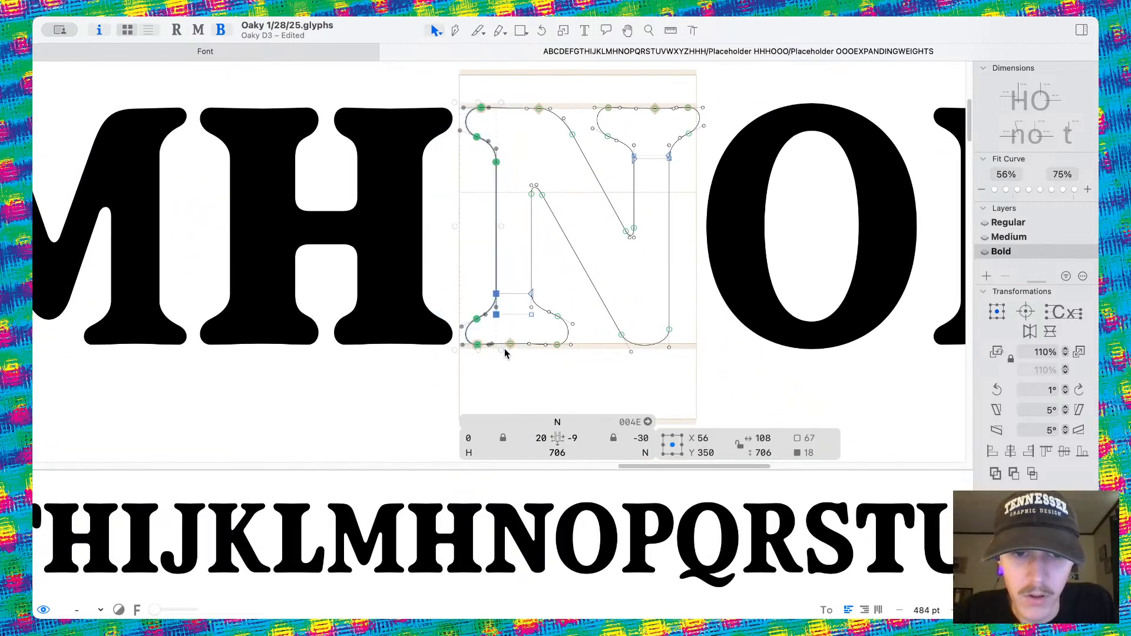
pyautogui.scroll(3, 504, 348)
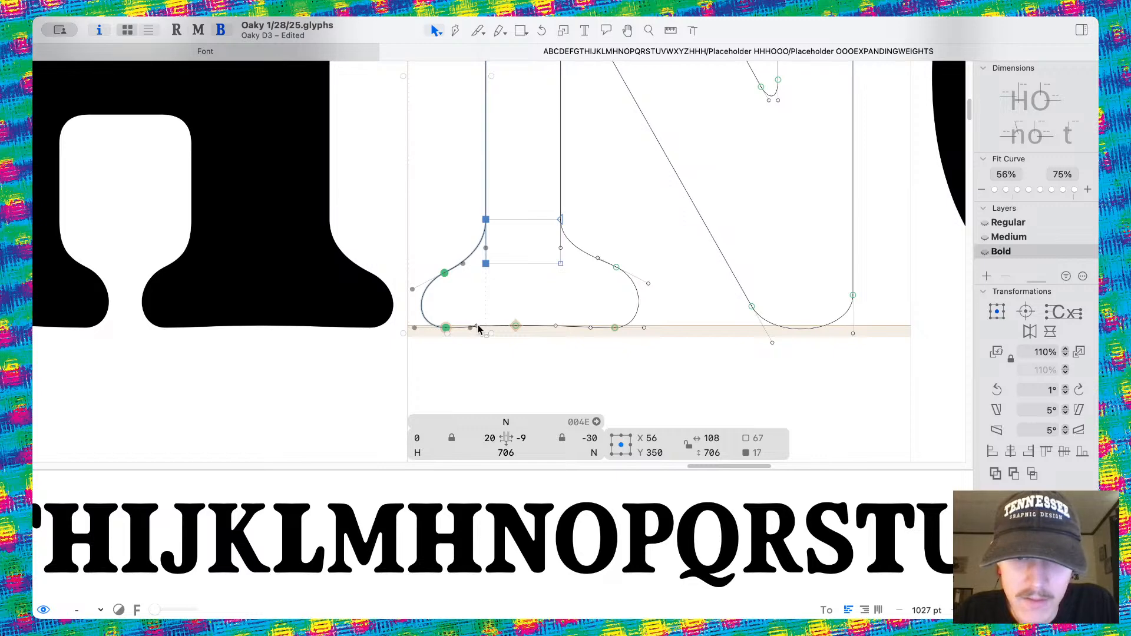
pyautogui.scroll(-2, 479, 329)
pyautogui.press('Left')
pyautogui.press('Left')
pyautogui.press('Left')
pyautogui.press('Left')
pyautogui.press('Left')
pyautogui.press('Left')
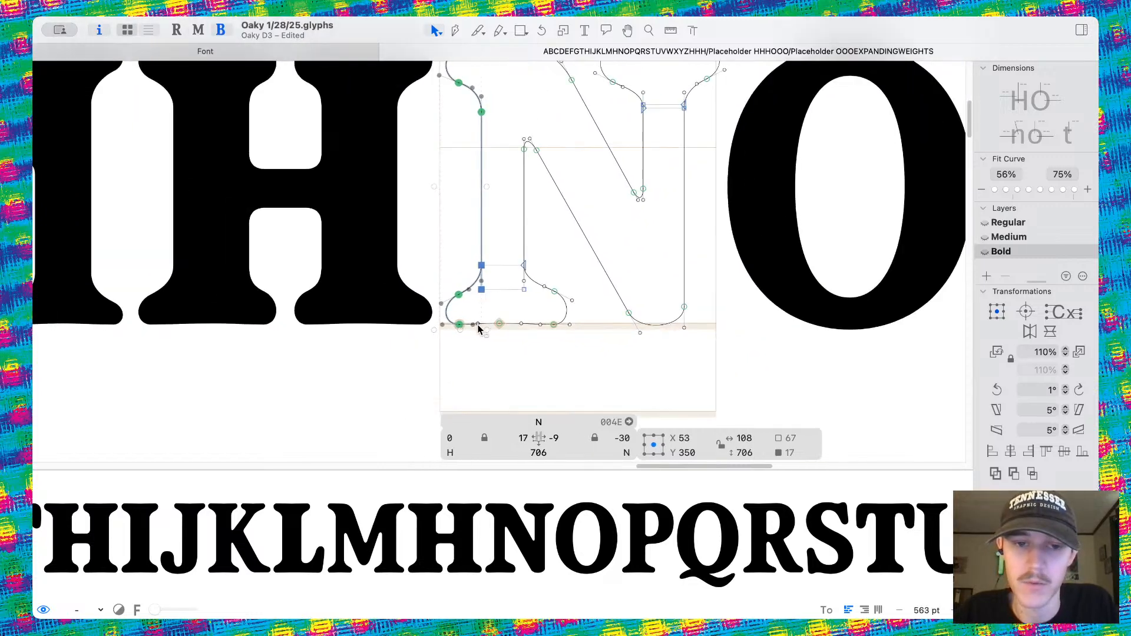
# Move the N's right stem edge and the outer curve of its serif right 7 units, then preview the alphabet.
pyautogui.hscroll(2, 478, 325)
pyautogui.scroll(1, 478, 326)
pyautogui.scroll(1, 551, 106)
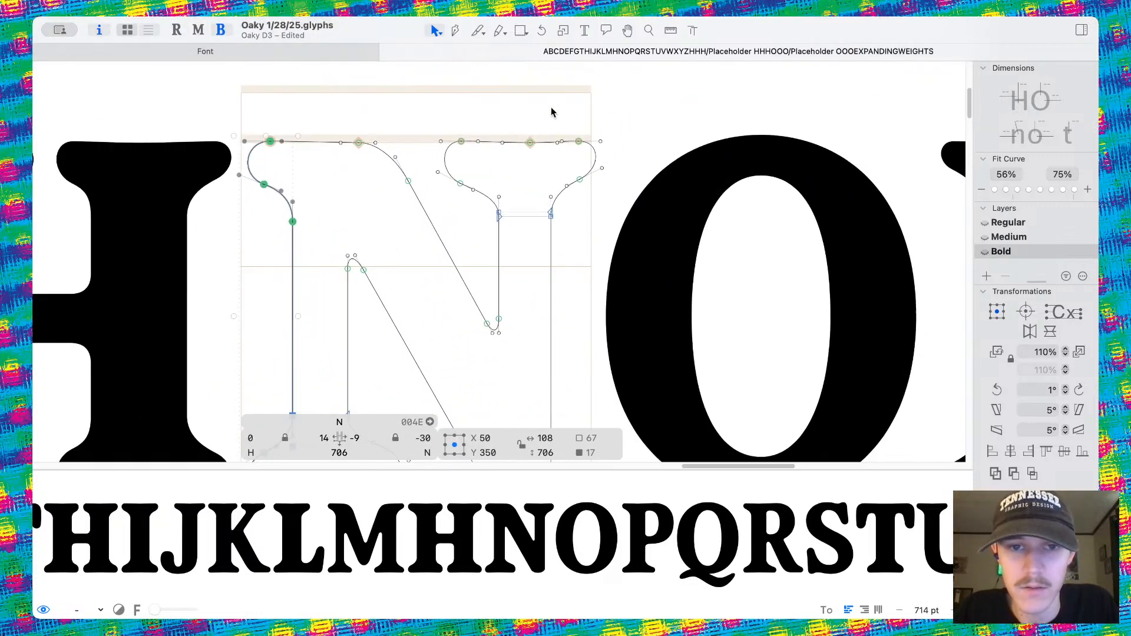
pyautogui.moveTo(547, 116); pyautogui.dragTo(614, 174)
pyautogui.scroll(4, 615, 174)
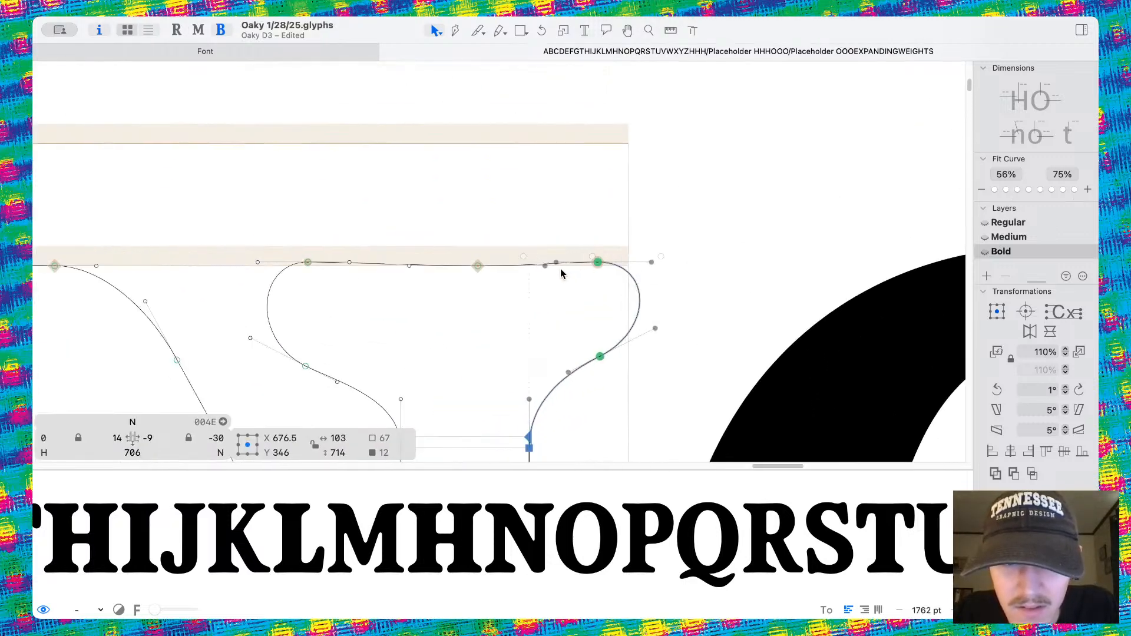
pyautogui.scroll(-5, 563, 302)
pyautogui.press('Right')
pyautogui.press('Right')
pyautogui.press('Right')
pyautogui.press('Right')
pyautogui.press('Right')
pyautogui.press('Right')
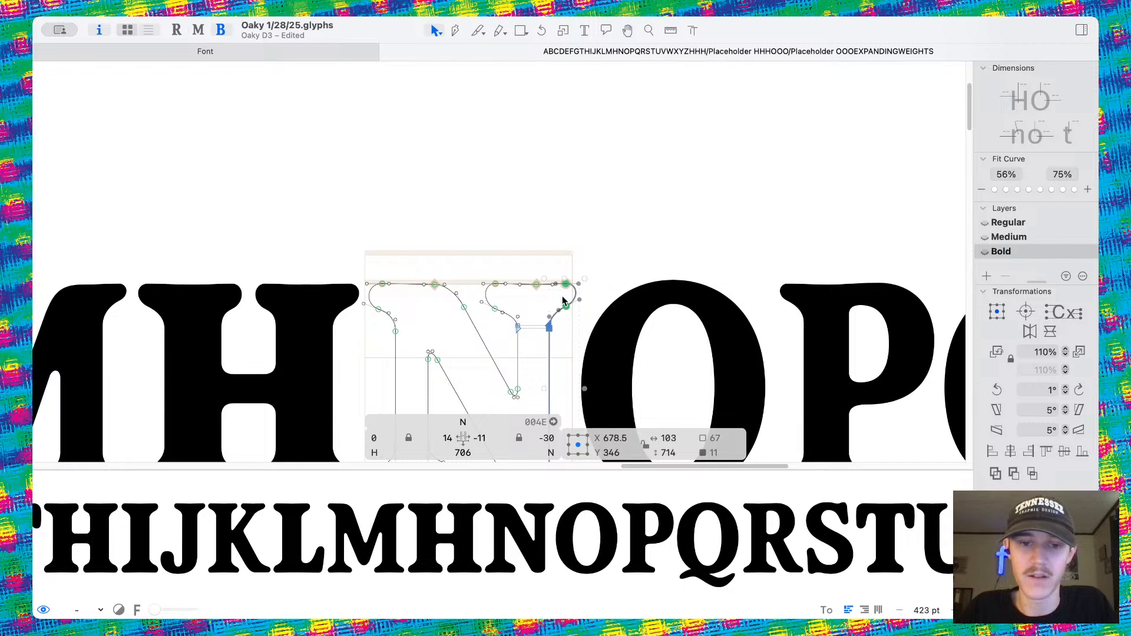
pyautogui.press('Right')
pyautogui.scroll(-10, 563, 300)
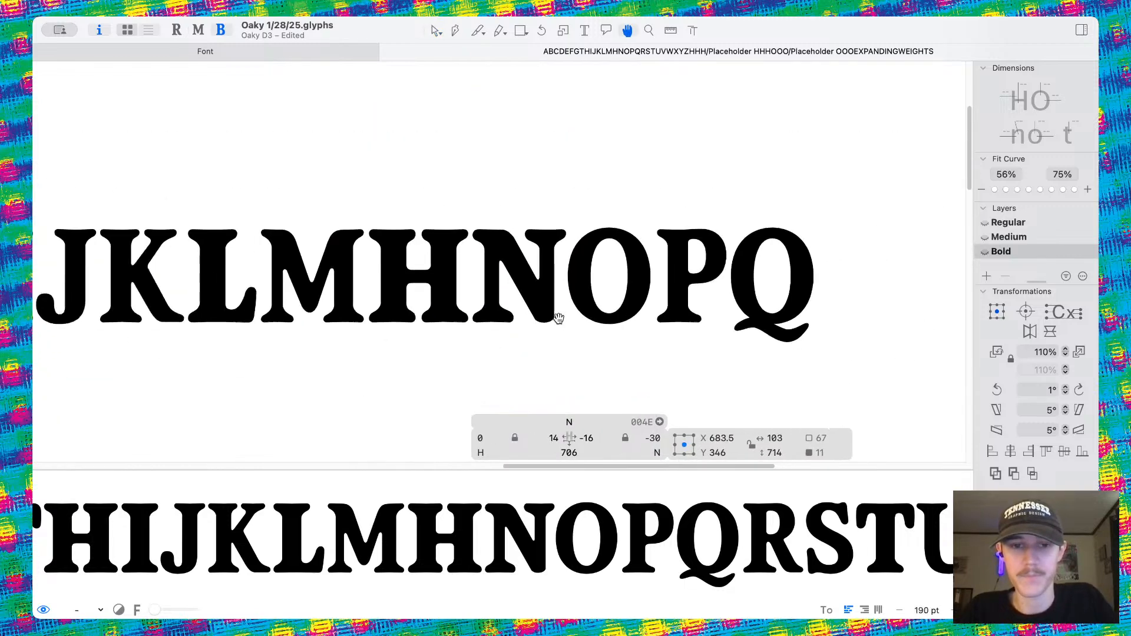
pyautogui.scroll(8, 612, 318)
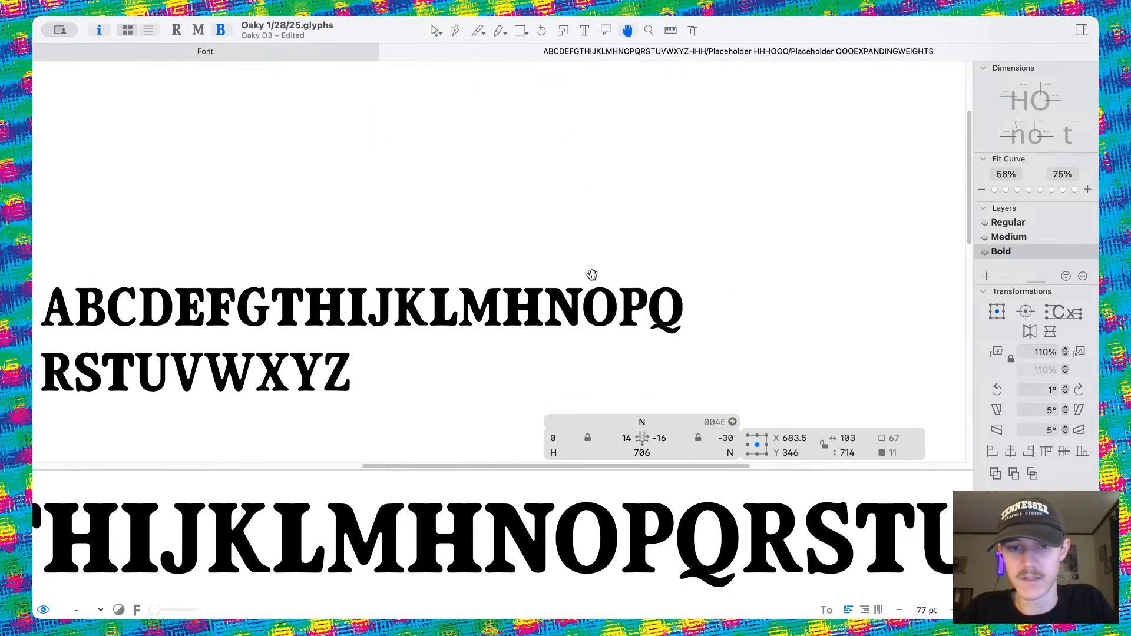
# Soften the inner rounded end of the N's upper-right serif by sliding its top node slightly right, lengthening the outer handle.
pyautogui.scroll(5, 513, 201)
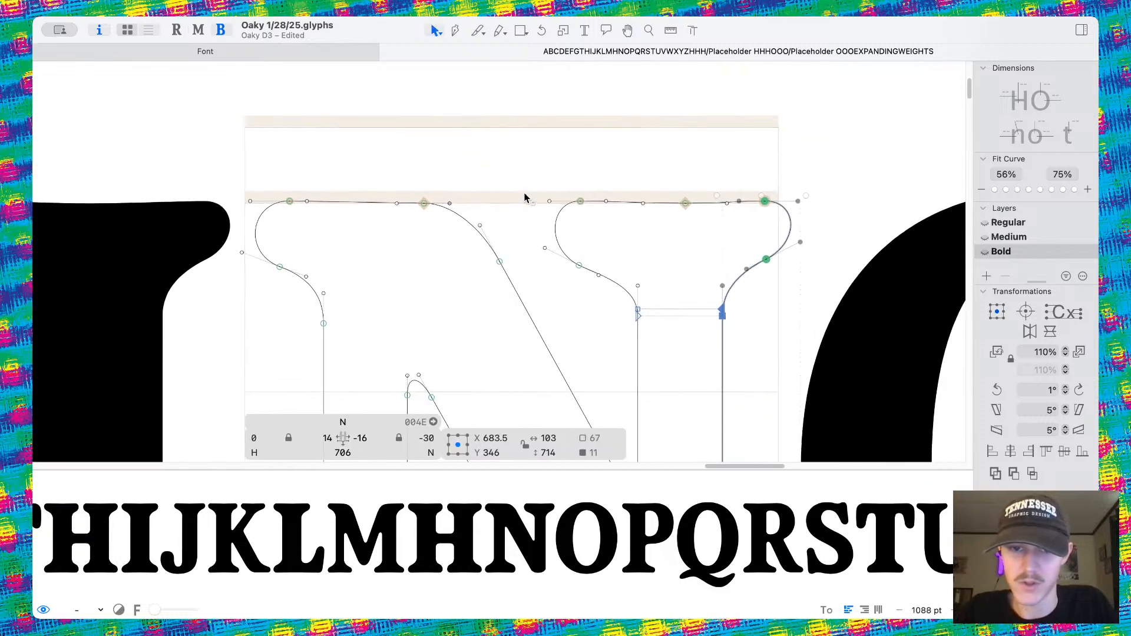
pyautogui.moveTo(528, 176); pyautogui.dragTo(541, 245)
pyautogui.click(577, 256)
pyautogui.press('space')
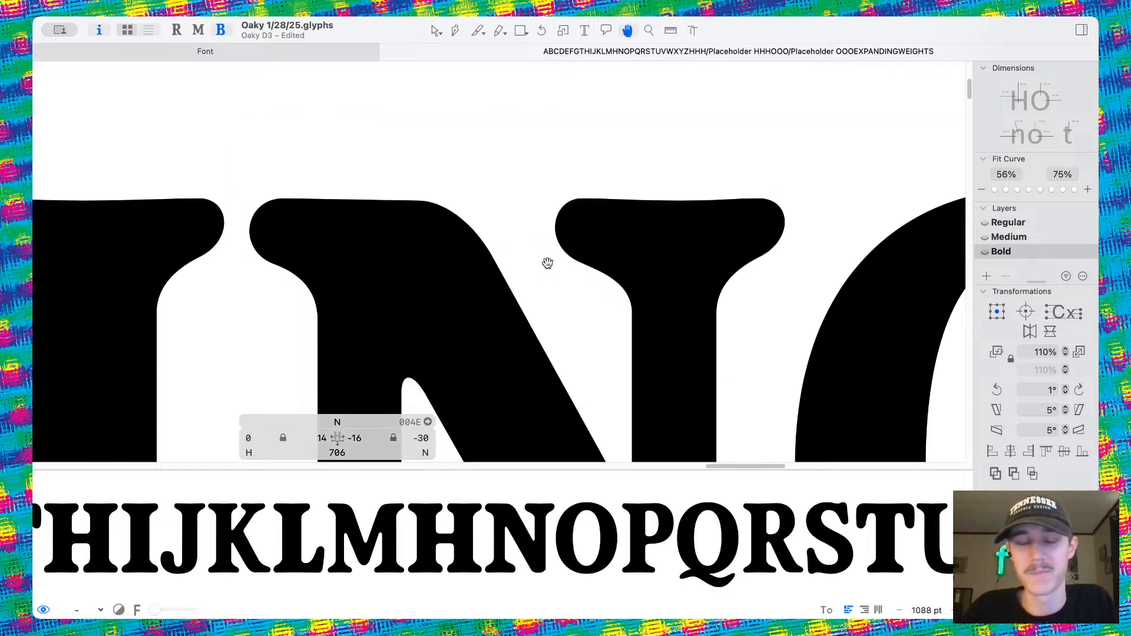
pyautogui.scroll(3, 576, 219)
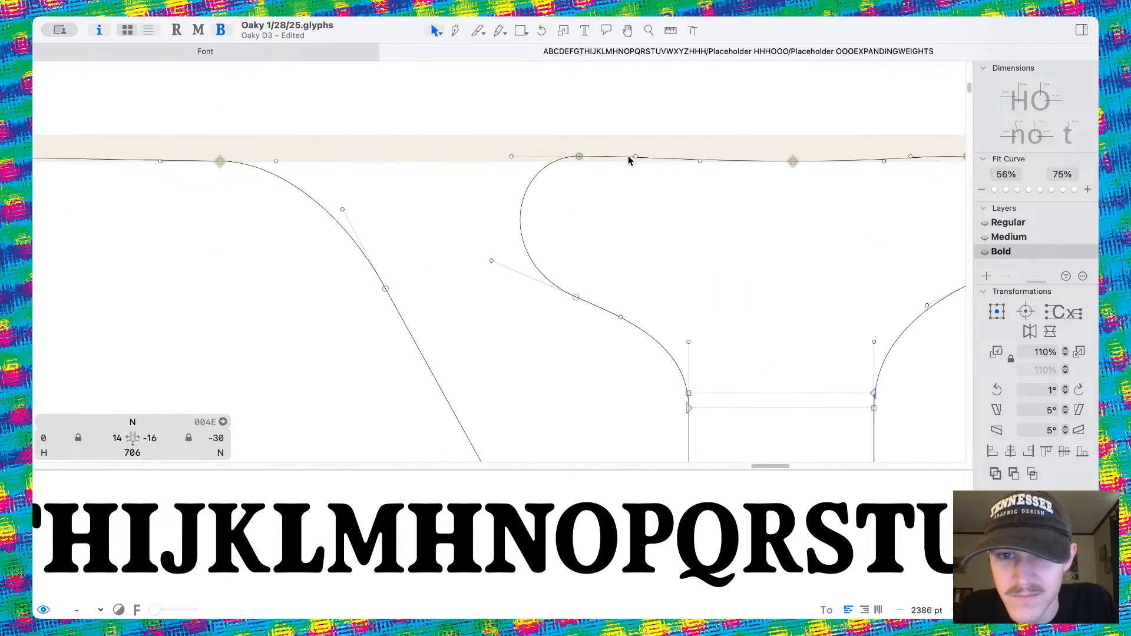
pyautogui.moveTo(580, 156); pyautogui.dragTo(648, 157)
pyautogui.click(644, 210)
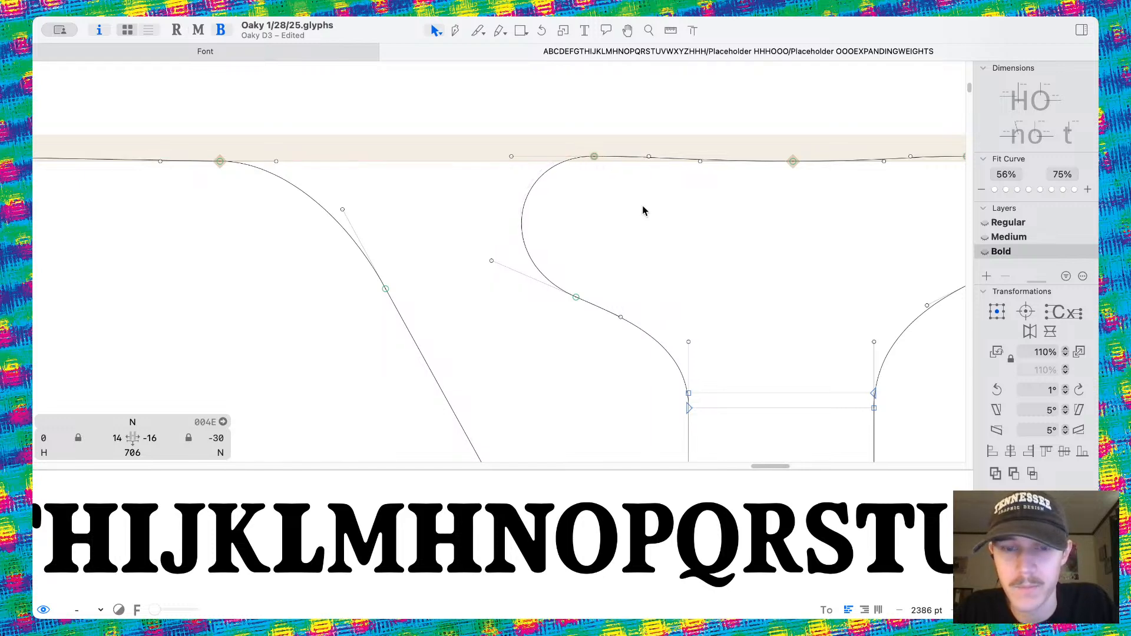
# Raise the two nodes of the N's bottom tip, the diagonal node to X 462, Y 64 and the stem node to Y 95.
pyautogui.scroll(-10, 644, 211)
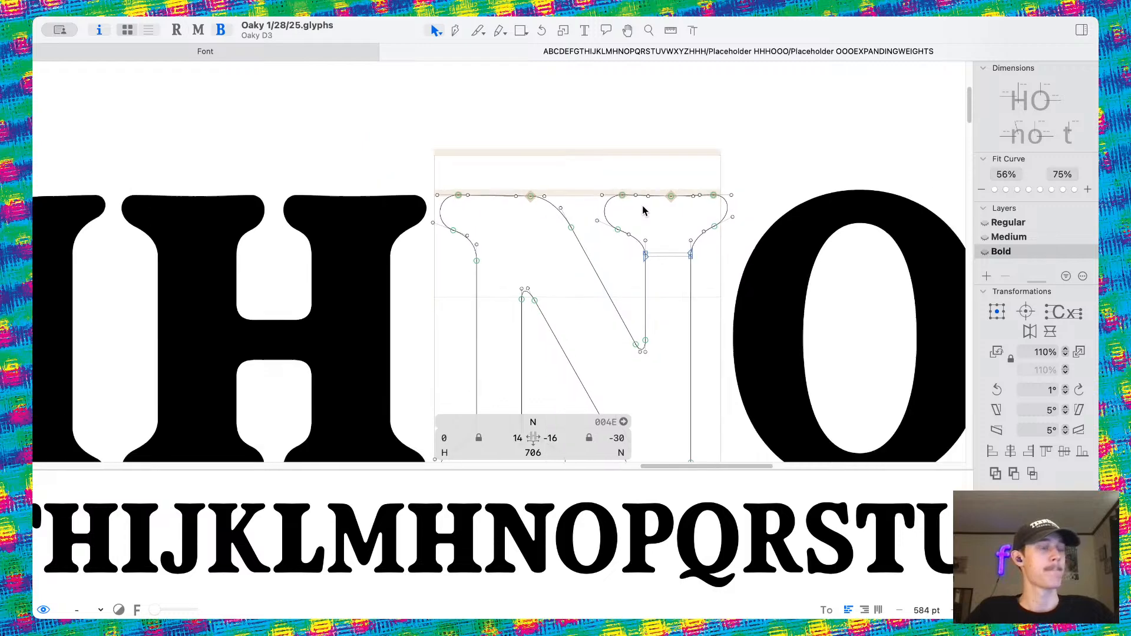
pyautogui.hscroll(2, 581, 298)
pyautogui.scroll(5, 581, 298)
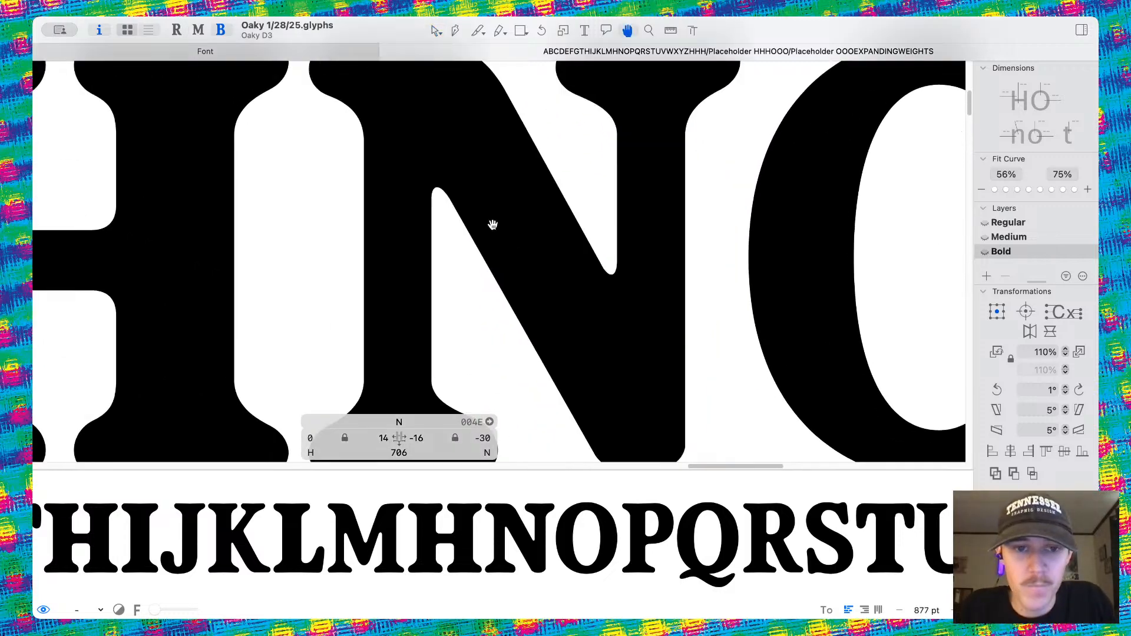
pyautogui.scroll(5, 443, 197)
pyautogui.click(424, 204)
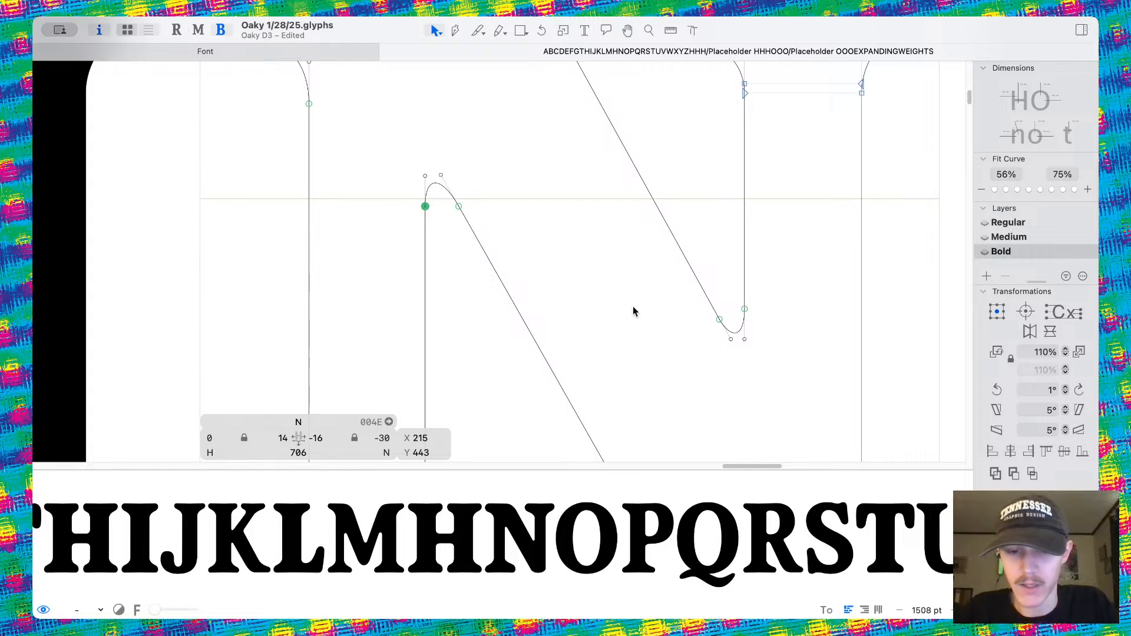
pyautogui.scroll(-10, 633, 306)
pyautogui.hscroll(5, 633, 306)
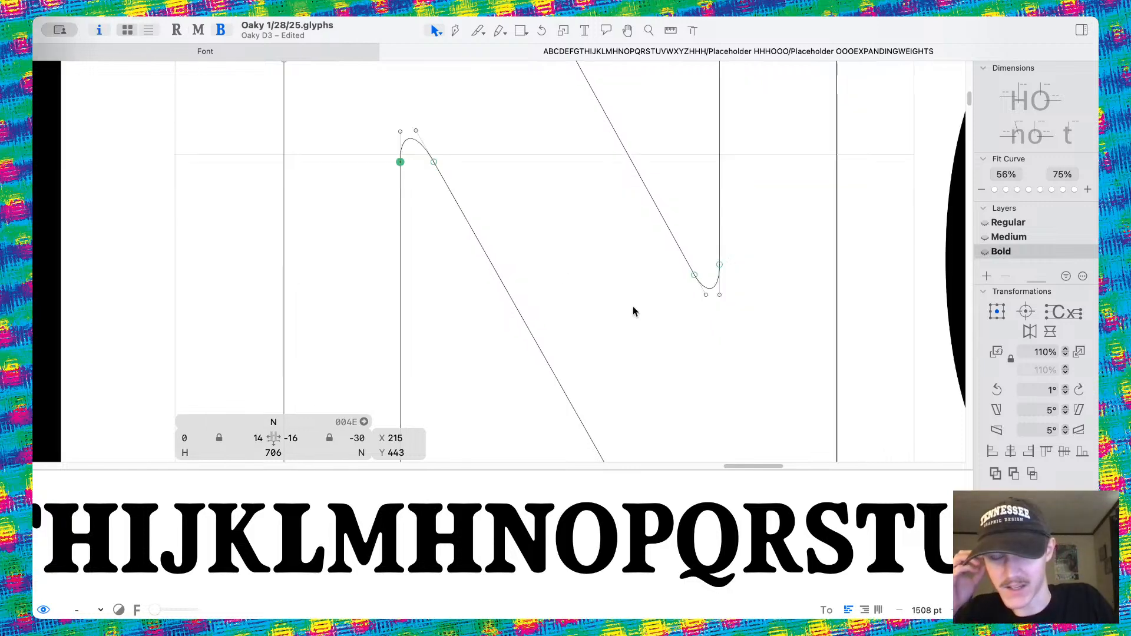
pyautogui.moveTo(519, 369); pyautogui.dragTo(496, 332)
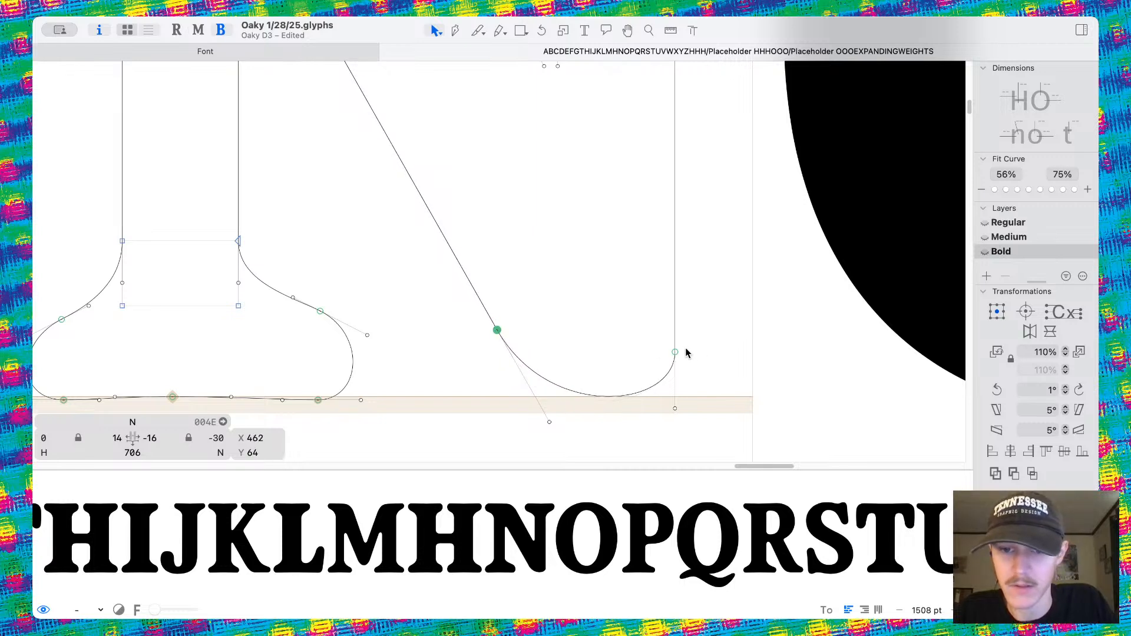
pyautogui.moveTo(675, 353); pyautogui.dragTo(677, 301)
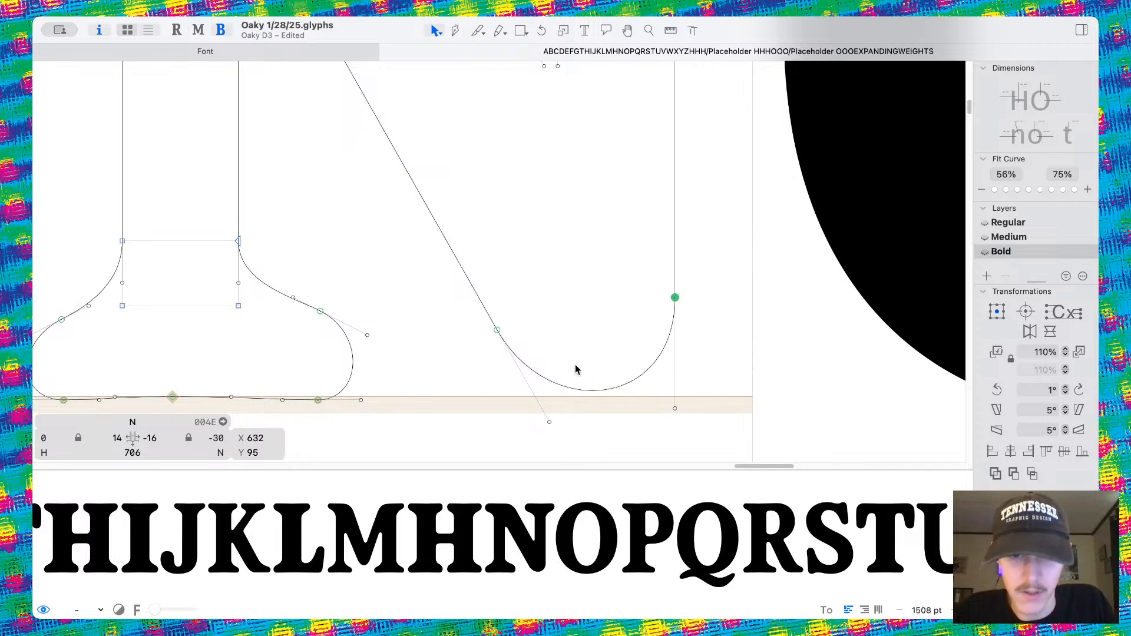
# Preview the N's rounded bottom tip and adjust both of its curve handles so the curve reaches down to the baseline.
pyautogui.scroll(-5, 556, 333)
pyautogui.press('space')
pyautogui.scroll(5, 543, 349)
pyautogui.moveTo(571, 382); pyautogui.dragTo(574, 388)
pyautogui.moveTo(682, 369); pyautogui.dragTo(683, 376)
pyautogui.click(705, 328)
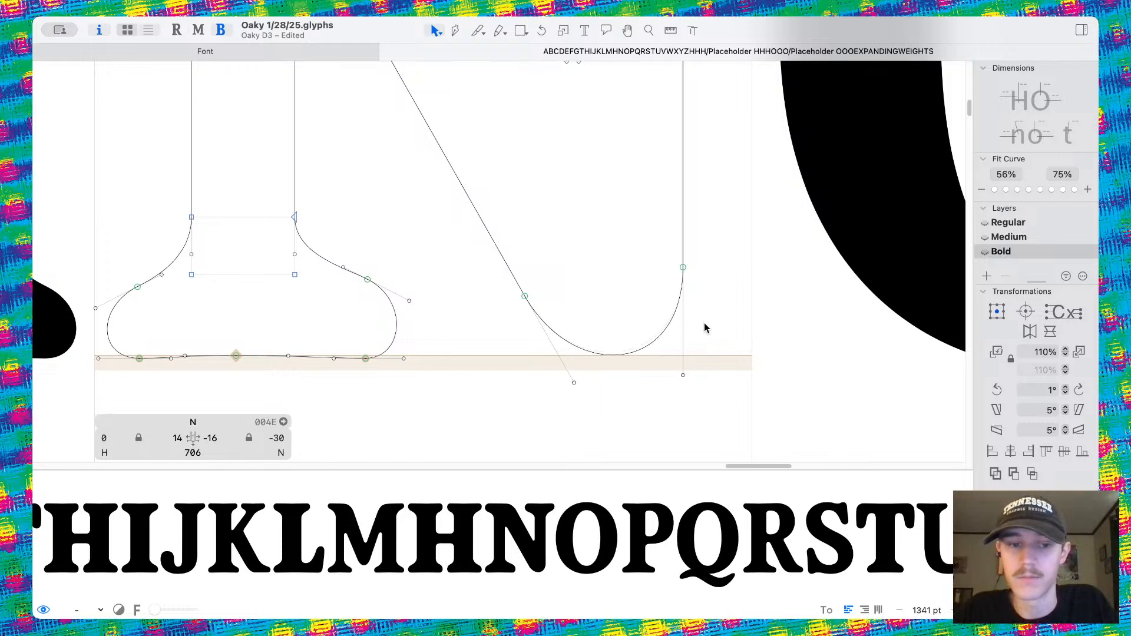
# Refine the N's bottom tip: diagonal node at X 468, Y 53, stem node at Y 82, and diagonal handle at X 521, Y -41.
pyautogui.press('space')
pyautogui.press('super+2')
pyautogui.press('super+3')
pyautogui.moveTo(523, 298); pyautogui.dragTo(531, 308)
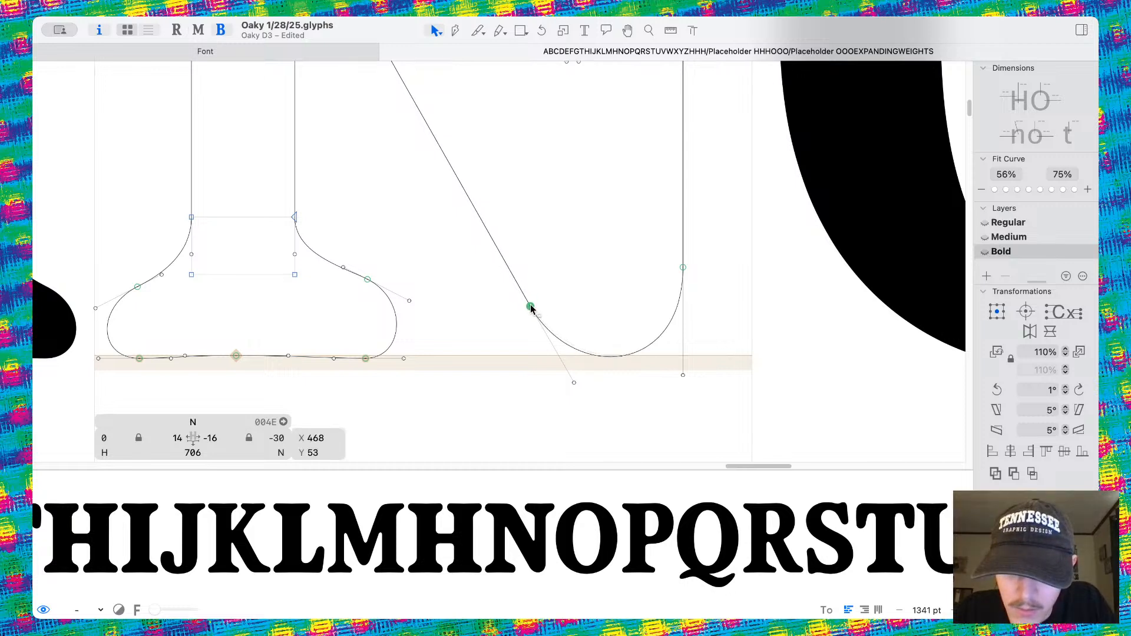
pyautogui.moveTo(683, 267); pyautogui.dragTo(683, 281)
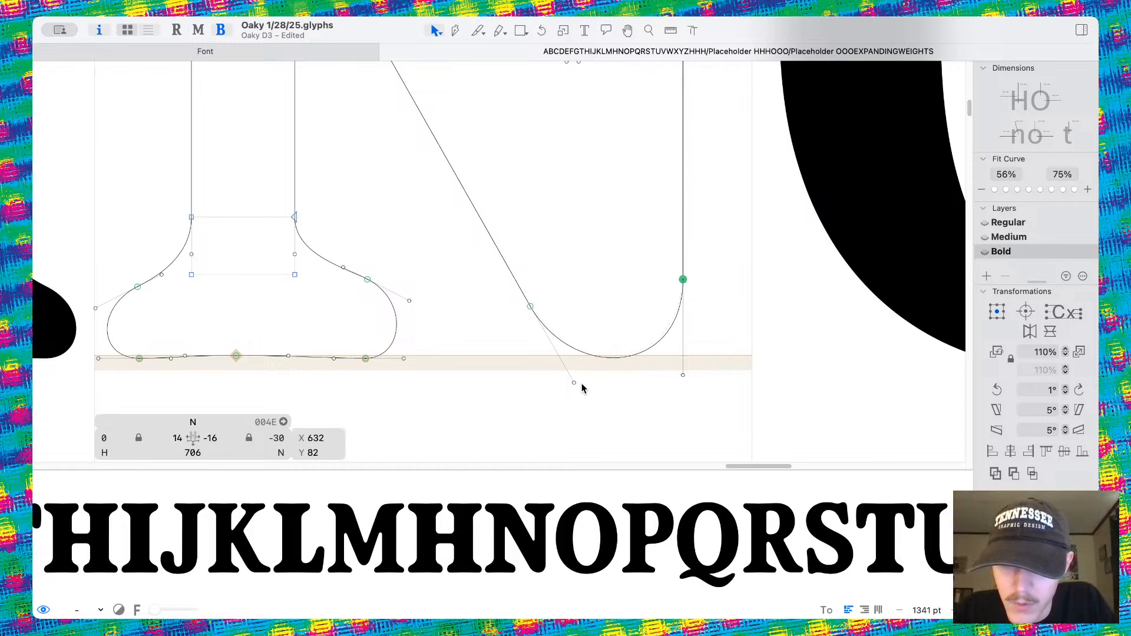
pyautogui.moveTo(576, 386); pyautogui.dragTo(588, 404)
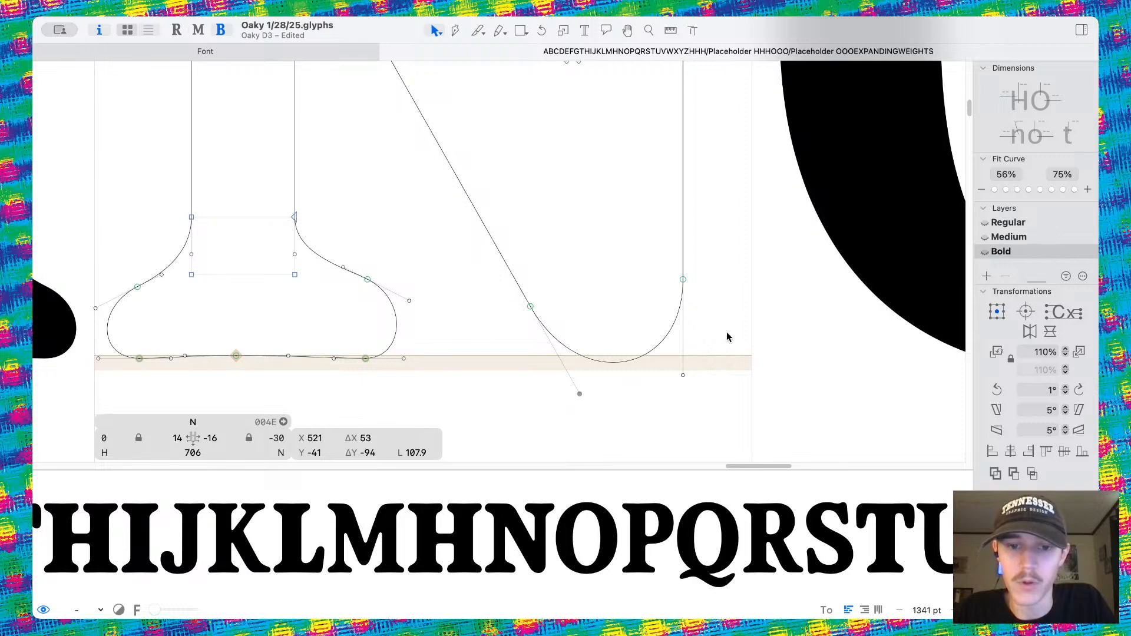
pyautogui.press('space')
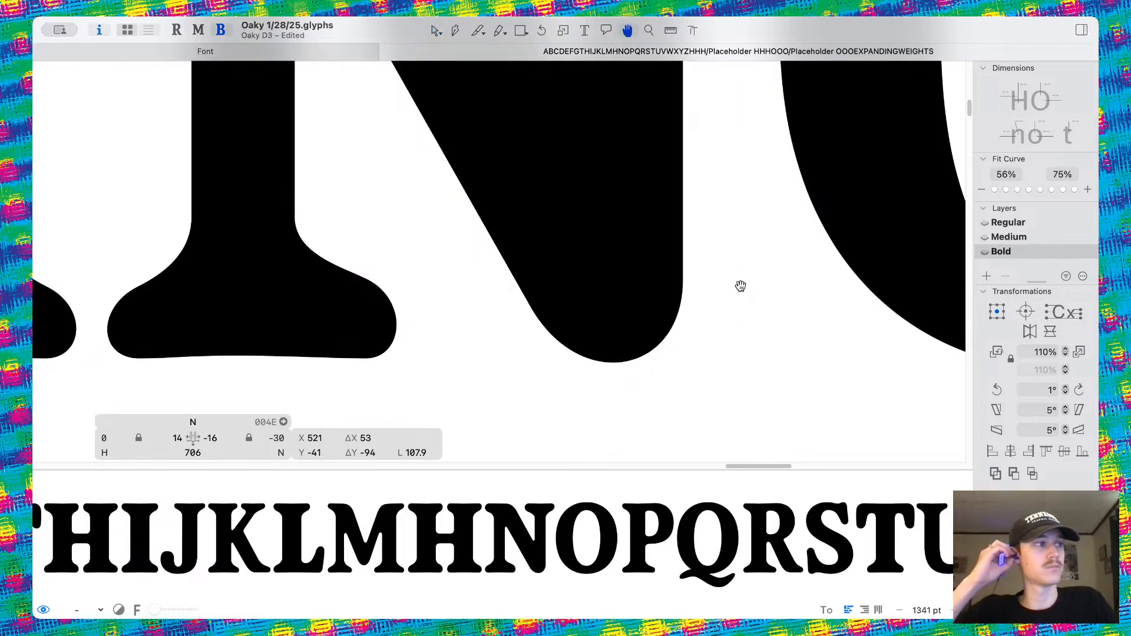
# Preview the reshaped N beside the H and O and compare its weight and spacing across the alphabet line.
pyautogui.scroll(-5, 741, 286)
pyautogui.scroll(3, 622, 233)
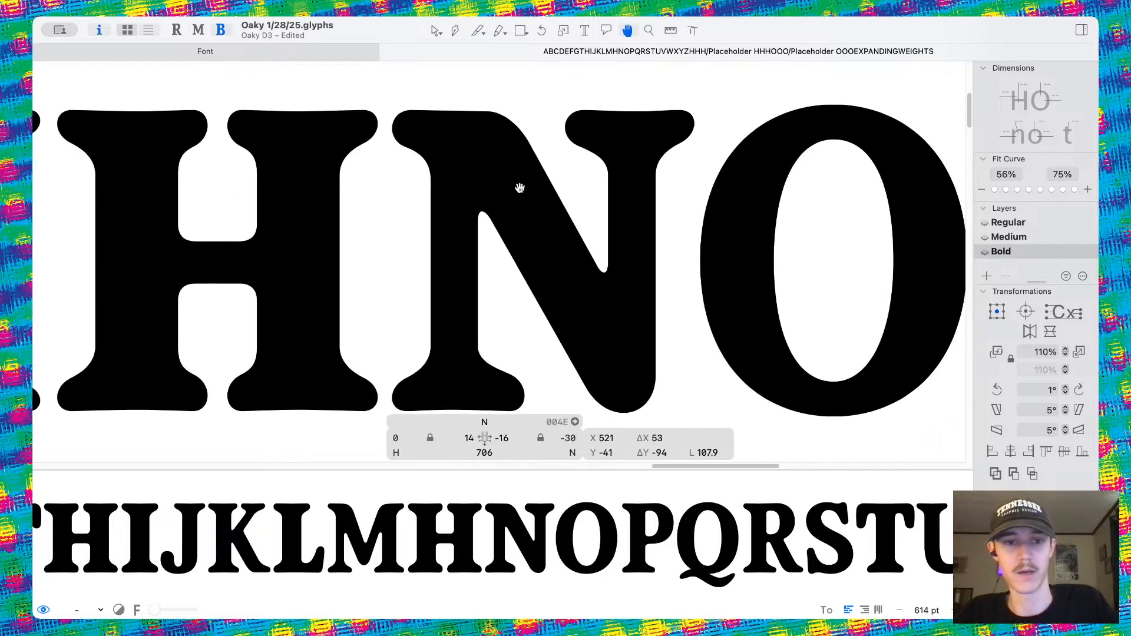
pyautogui.scroll(-5, 501, 181)
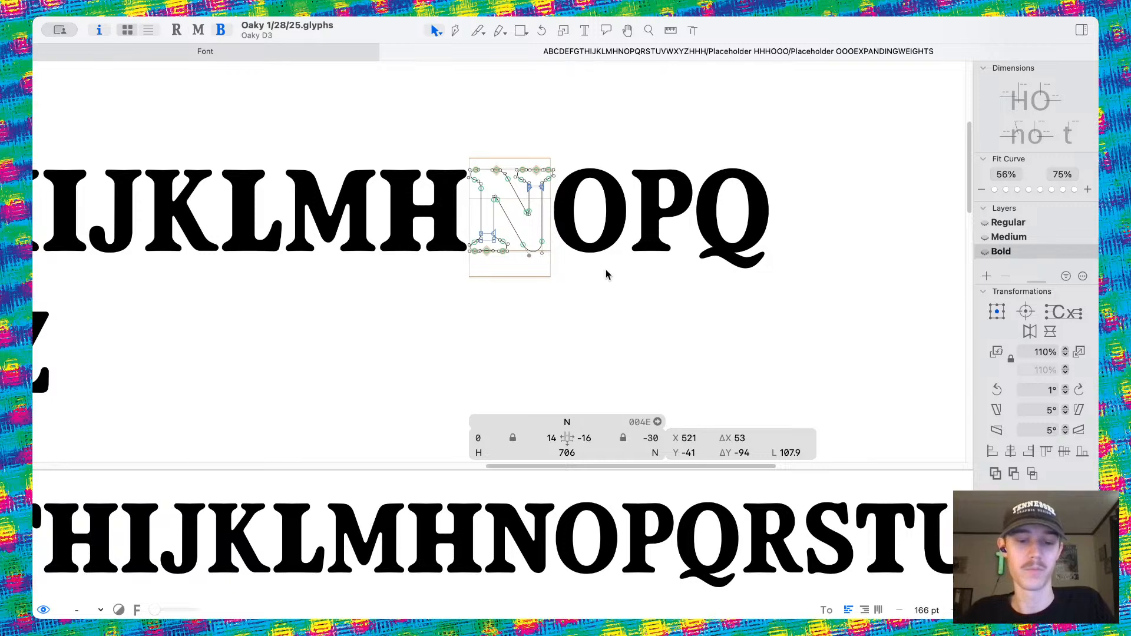
pyautogui.hscroll(-5, 607, 274)
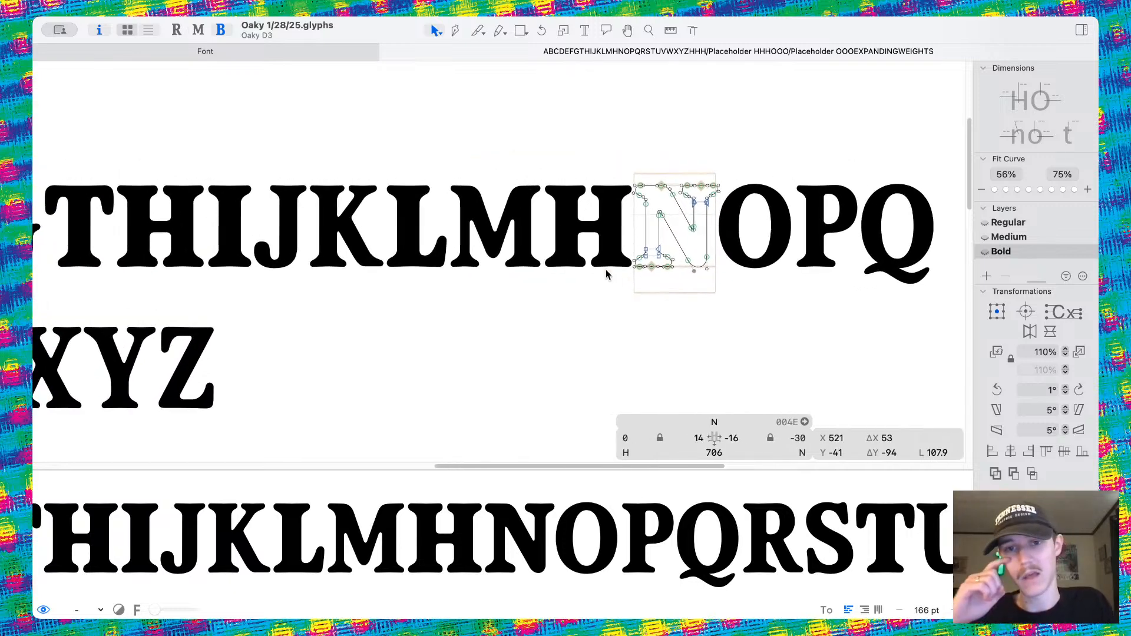
pyautogui.hscroll(1, 607, 275)
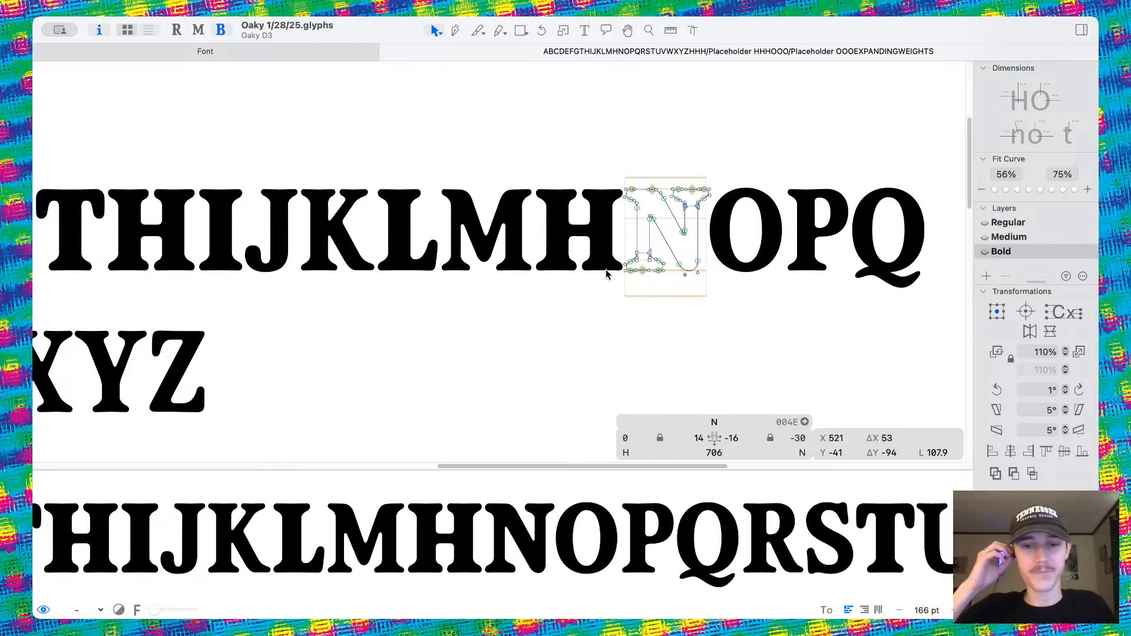
pyautogui.scroll(6, 607, 275)
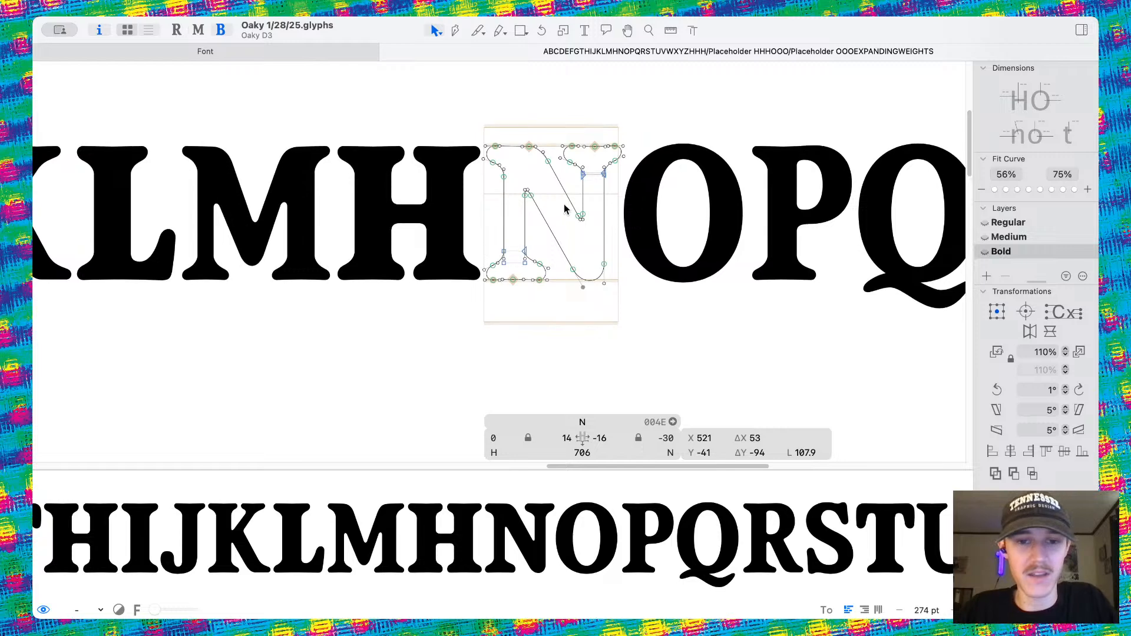
pyautogui.press('space')
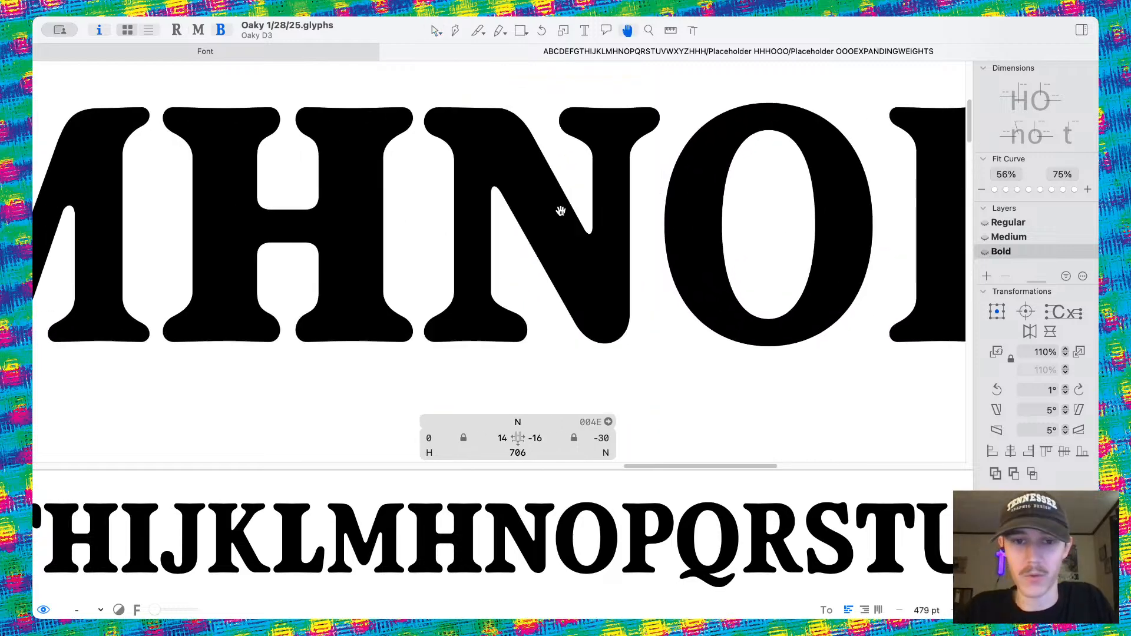
# Check the N's spacing in the Medium master and set the Bold N's left and right sidebearings to 20.
pyautogui.scroll(-8, 561, 211)
pyautogui.moveTo(561, 211); pyautogui.dragTo(602, 238)
pyautogui.scroll(6, 677, 228)
pyautogui.press('super+2')
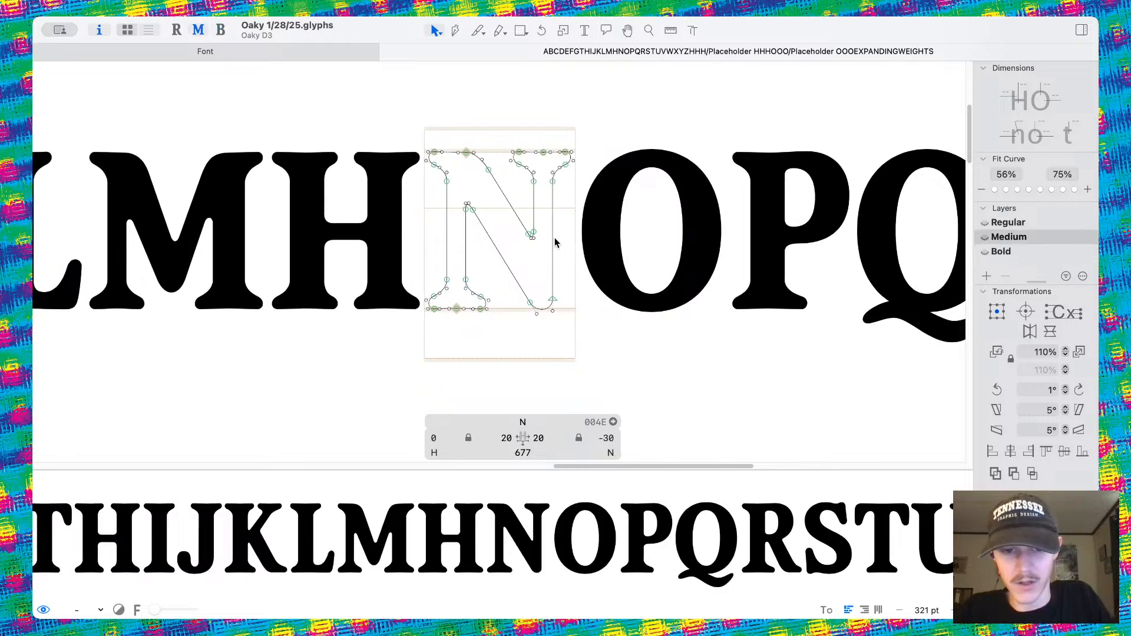
pyautogui.press('super+3')
pyautogui.moveTo(487, 434); pyautogui.dragTo(613, 411)
pyautogui.write('20')
pyautogui.press('Return')
pyautogui.press('super+2')
pyautogui.press('super+3')
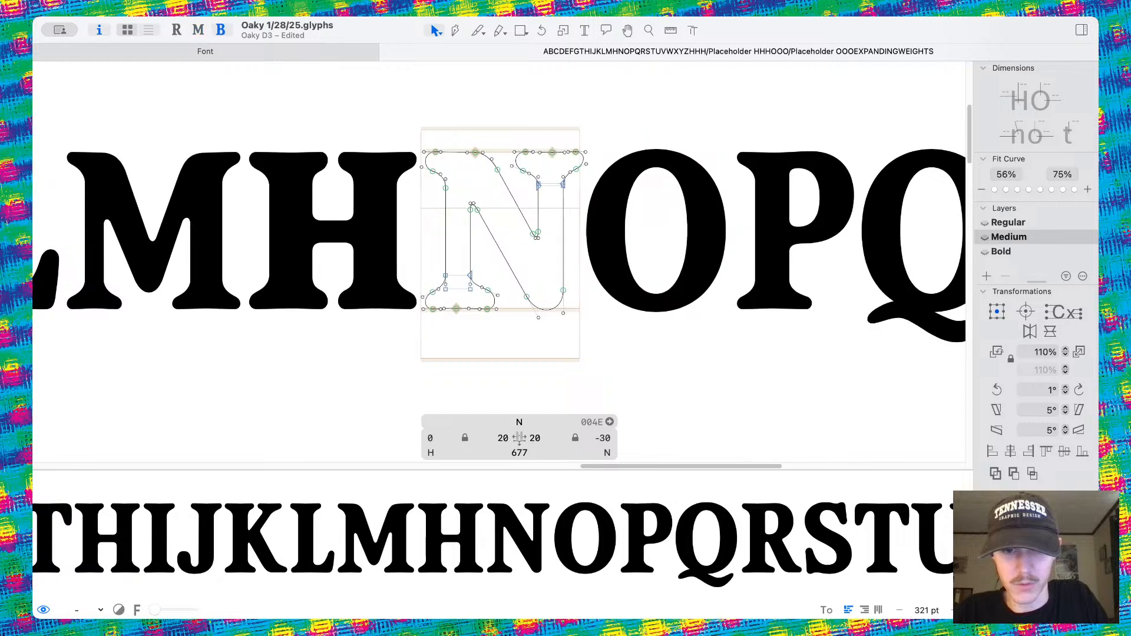
pyautogui.click(552, 435)
pyautogui.write('20')
pyautogui.press('Return')
pyautogui.press('space')
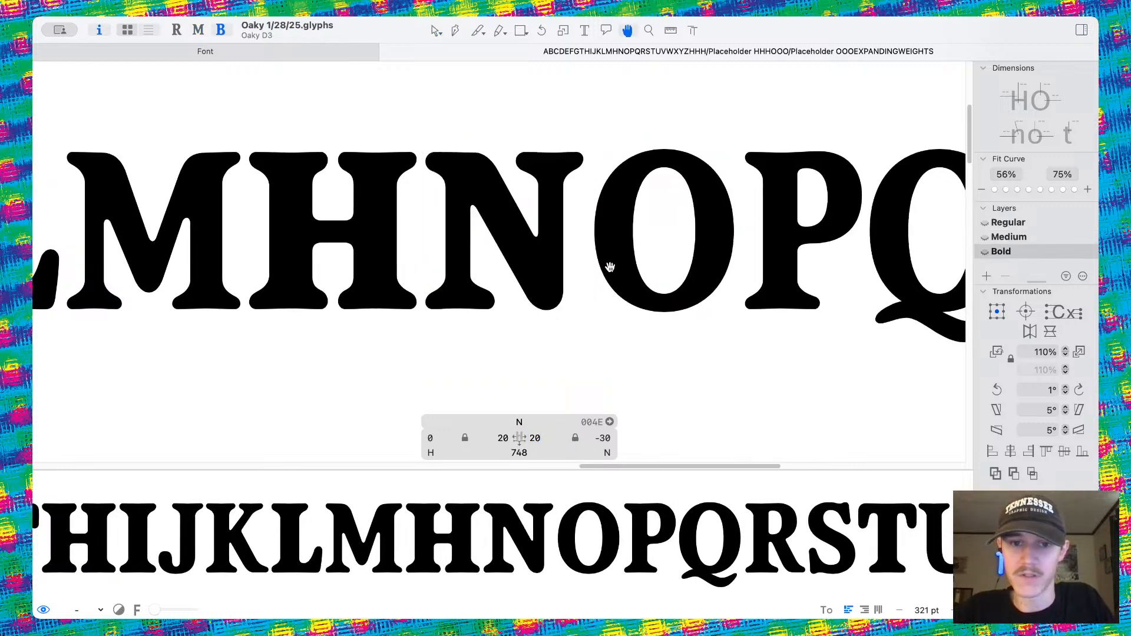
# Examine the respaced N's weight, spacing and bottom tip against the neighbouring capitals and the whole alphabet.
pyautogui.scroll(-6, 610, 267)
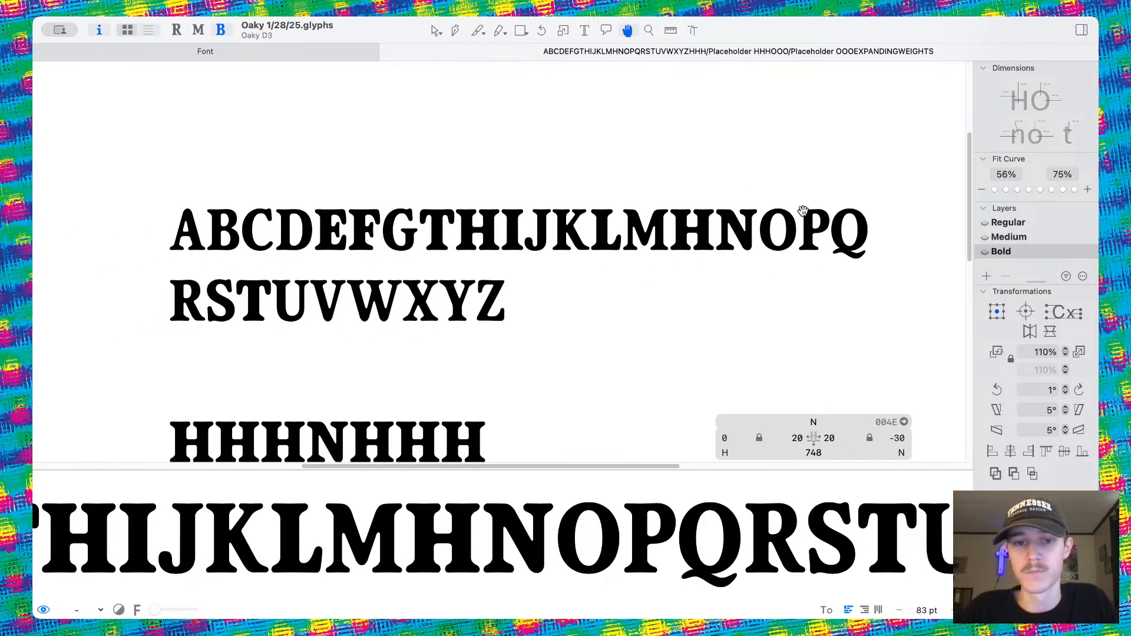
pyautogui.hscroll(-2, 644, 182)
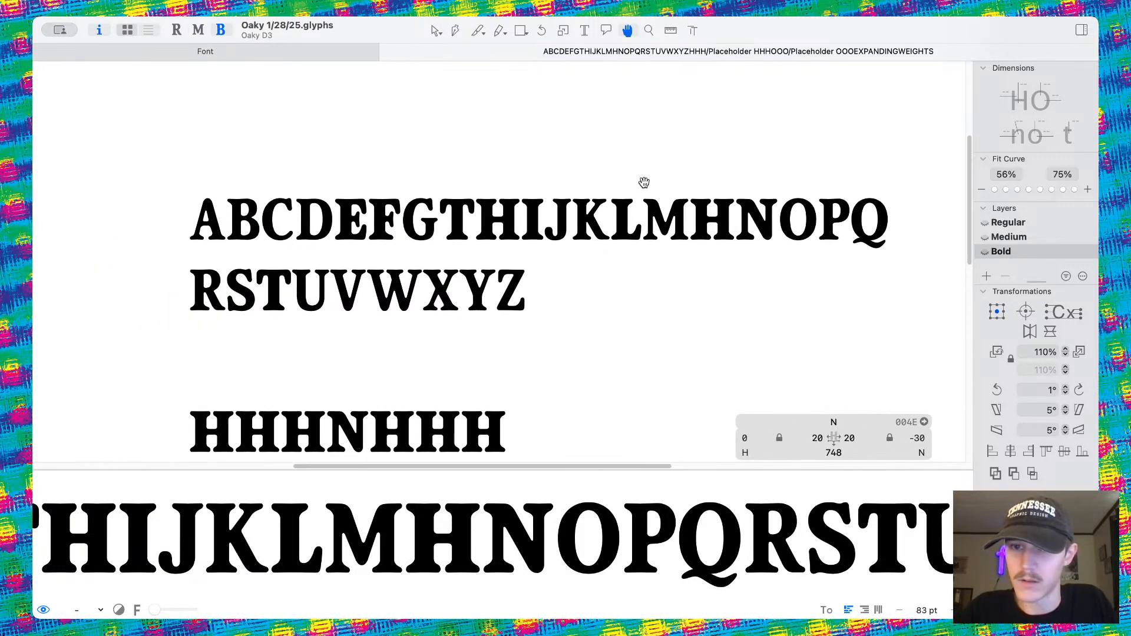
pyautogui.hscroll(3, 644, 182)
pyautogui.scroll(4, 690, 220)
pyautogui.scroll(-3, 690, 219)
pyautogui.scroll(1, 687, 222)
pyautogui.scroll(2, 771, 198)
pyautogui.scroll(10, 613, 326)
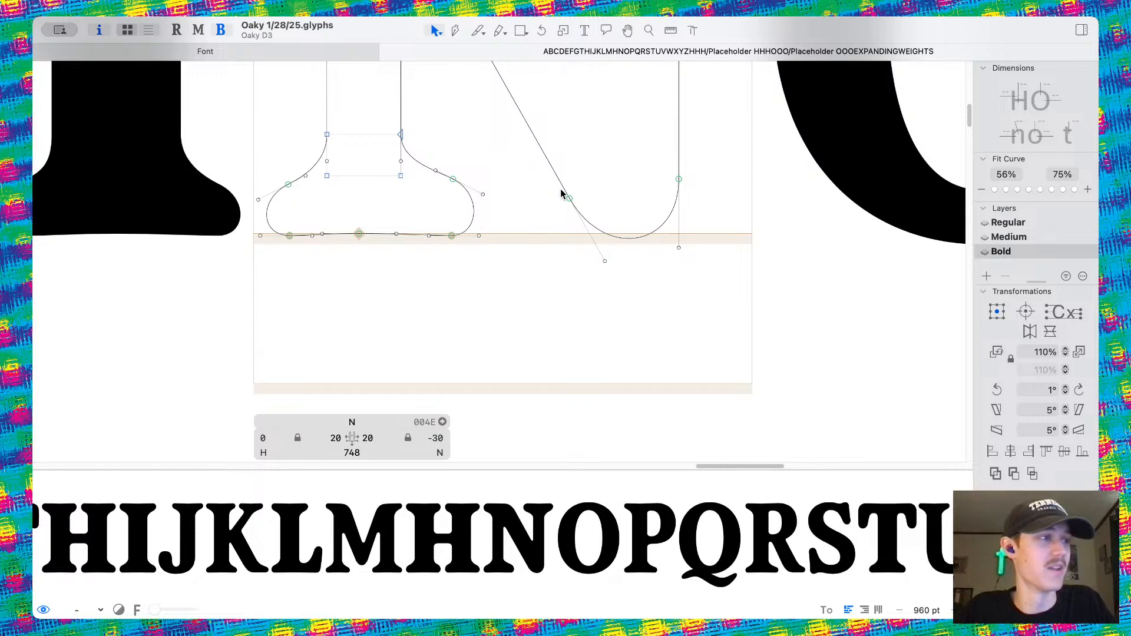
pyautogui.scroll(-6, 811, 293)
pyautogui.hscroll(2, 811, 293)
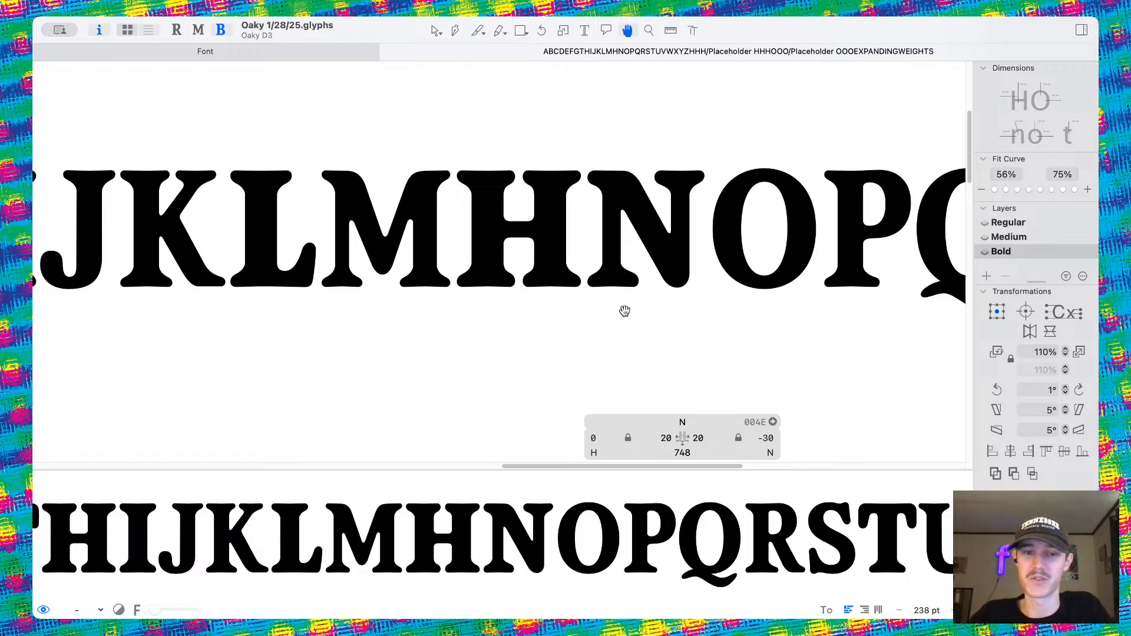
pyautogui.press('super+minus')
pyautogui.press('super+minus')
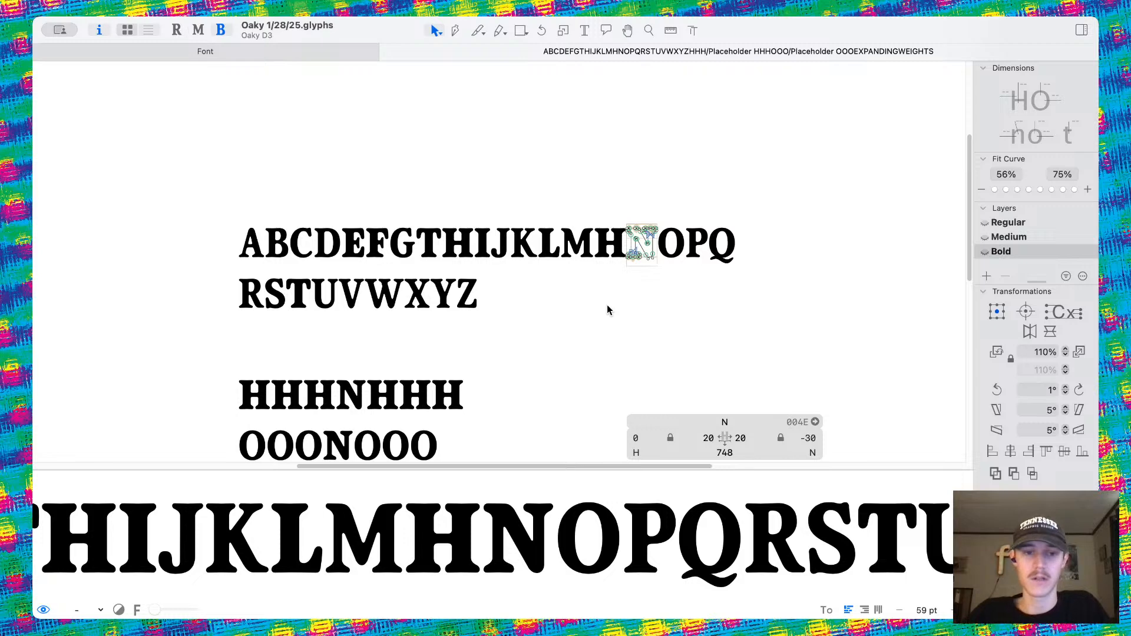
# Open the R and inspect its bowl, leg junction and overall weight beside the S and T.
pyautogui.scroll(5, 442, 233)
pyautogui.hscroll(-3, 519, 259)
pyautogui.scroll(-2, 519, 259)
pyautogui.scroll(5, 260, 265)
pyautogui.doubleClick(260, 265)
pyautogui.scroll(3, 291, 264)
pyautogui.scroll(1, 292, 265)
pyautogui.scroll(-3, 379, 312)
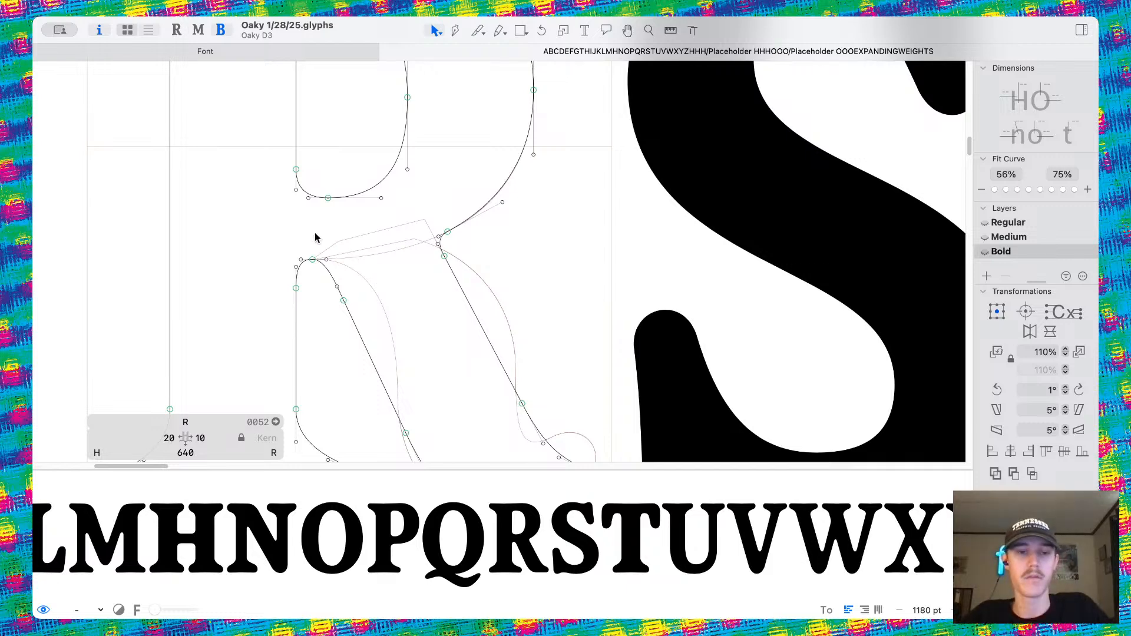
pyautogui.scroll(-3, 316, 238)
pyautogui.press('space')
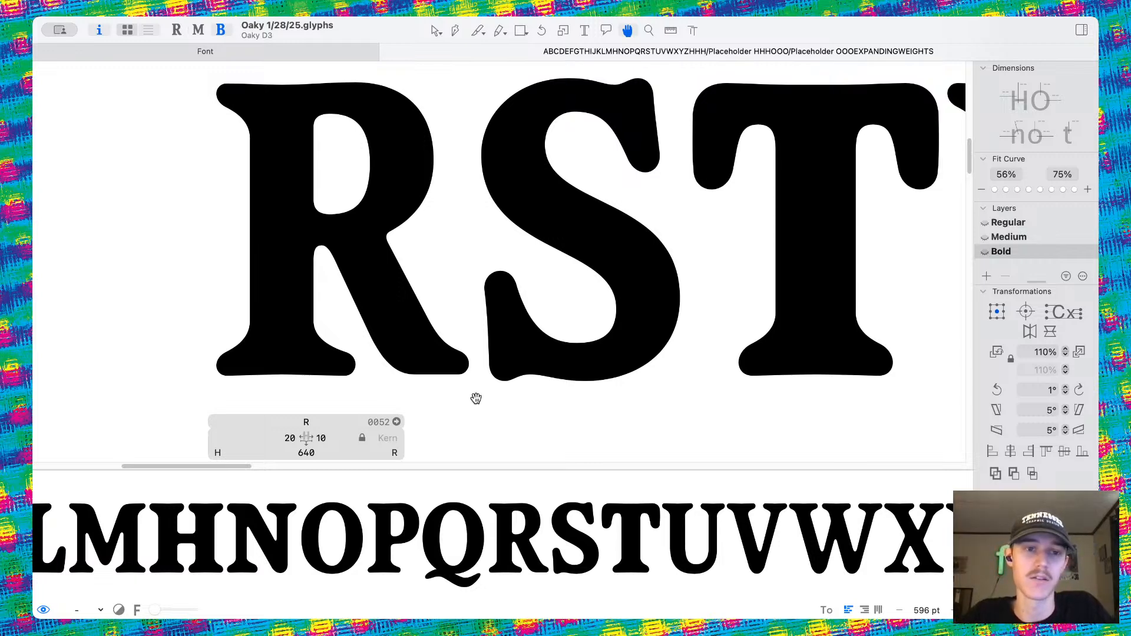
# Compare the weight and spacing of the Bold capitals across both lines of the alphabet sample.
pyautogui.scroll(-5, 459, 297)
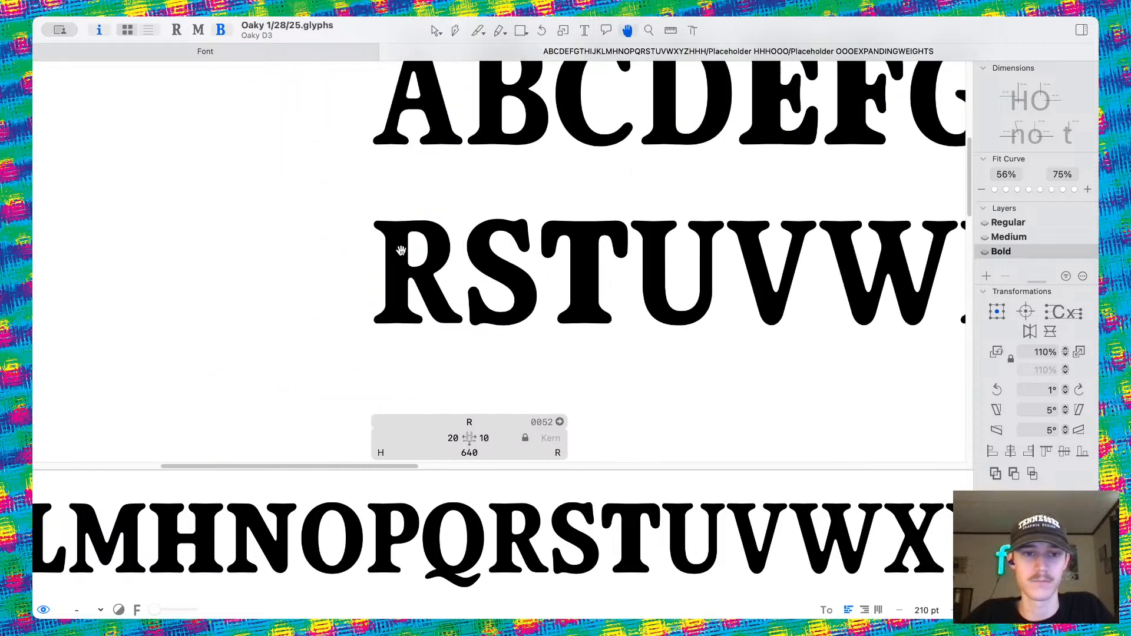
pyautogui.scroll(2, 566, 353)
pyautogui.hscroll(2, 565, 353)
pyautogui.press('space')
pyautogui.scroll(-5, 454, 252)
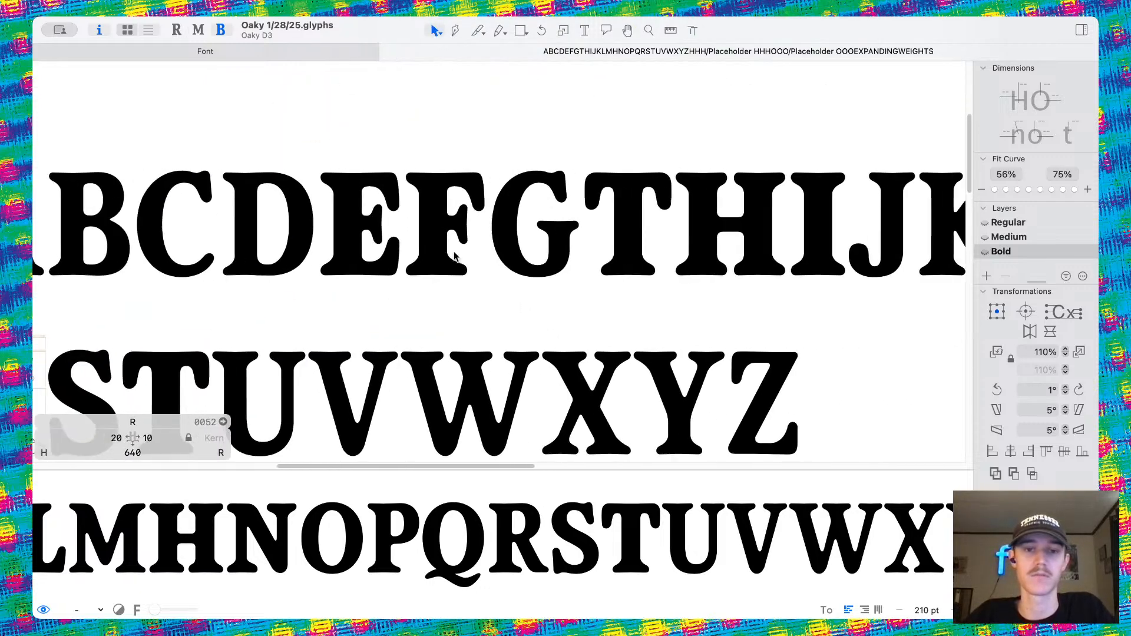
pyautogui.scroll(-1, 454, 252)
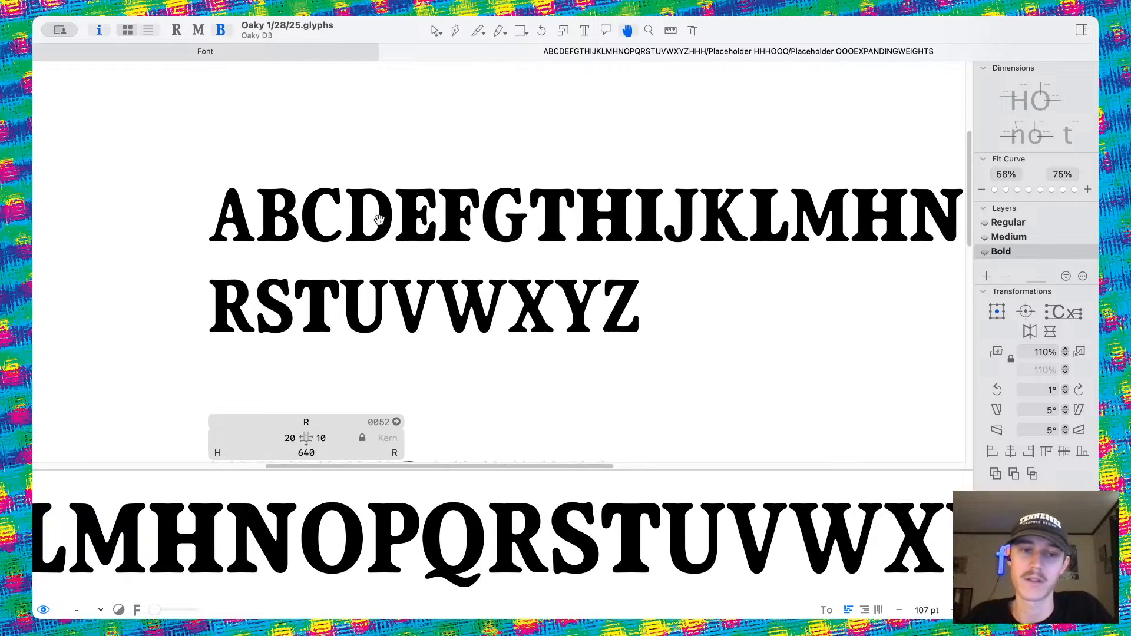
pyautogui.scroll(3, 363, 218)
pyautogui.scroll(-5, 363, 218)
pyautogui.hscroll(4, 363, 218)
pyautogui.scroll(-1, 363, 218)
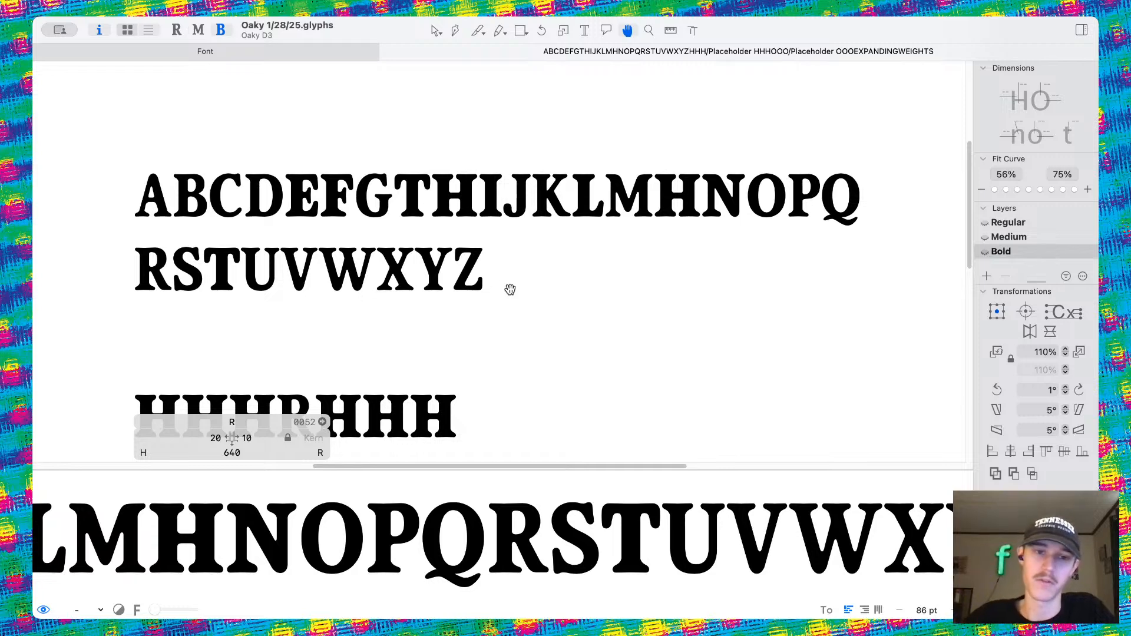
pyautogui.press('v')
pyautogui.scroll(2, 345, 179)
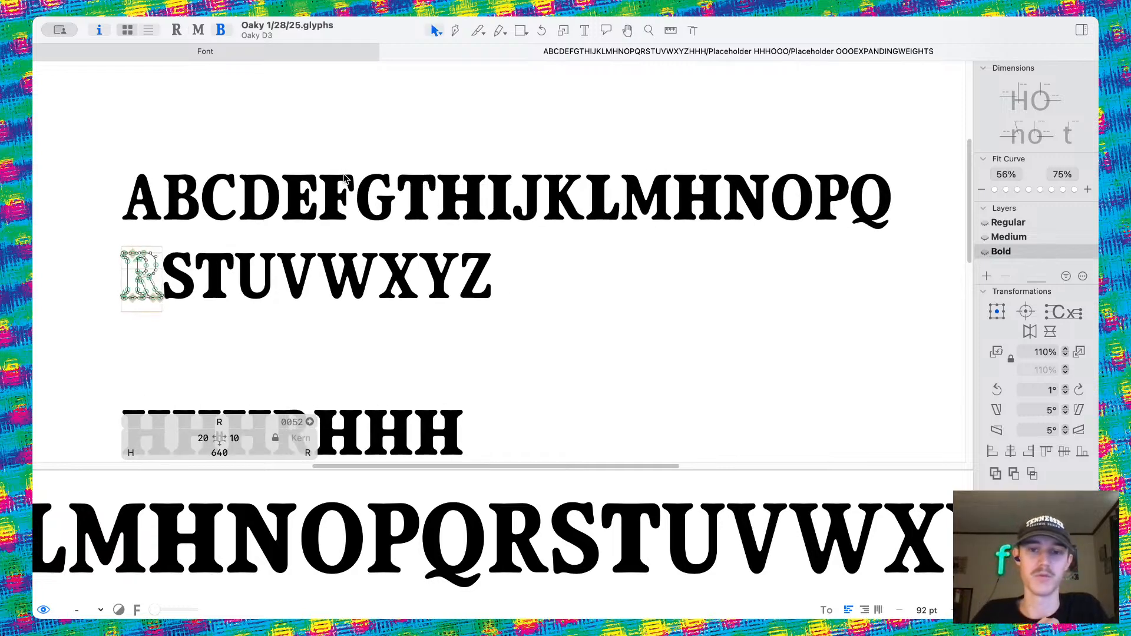
# Adjust the curve handle on the N's top edge where the diagonal's rounded shoulder begins, and preview the result.
pyautogui.scroll(5, 434, 248)
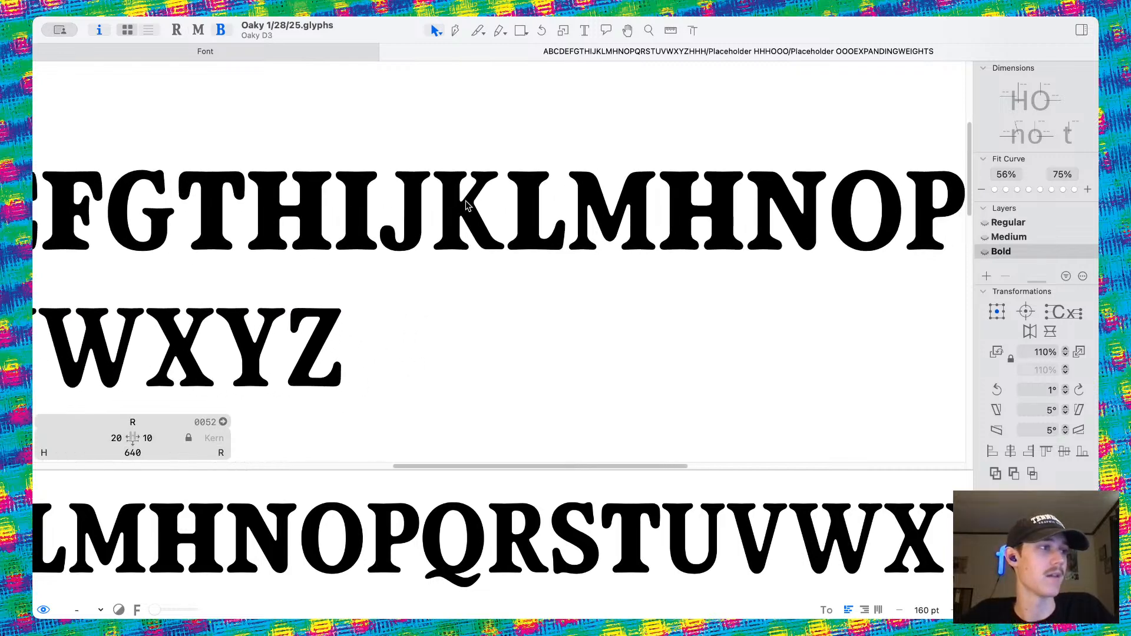
pyautogui.scroll(5, 466, 201)
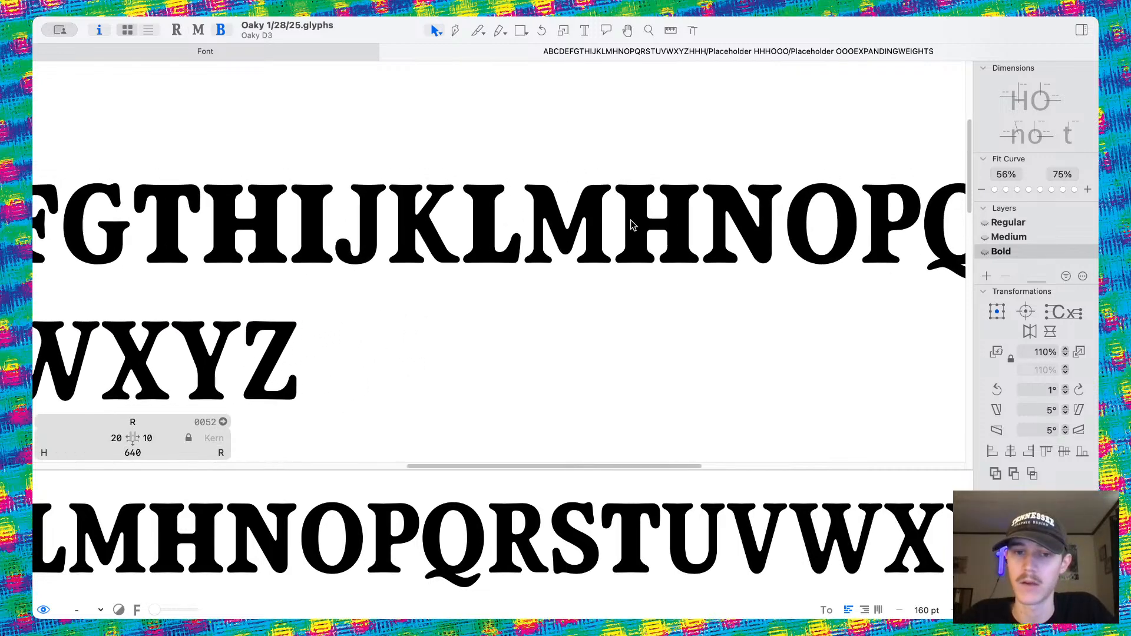
pyautogui.hscroll(10, 647, 229)
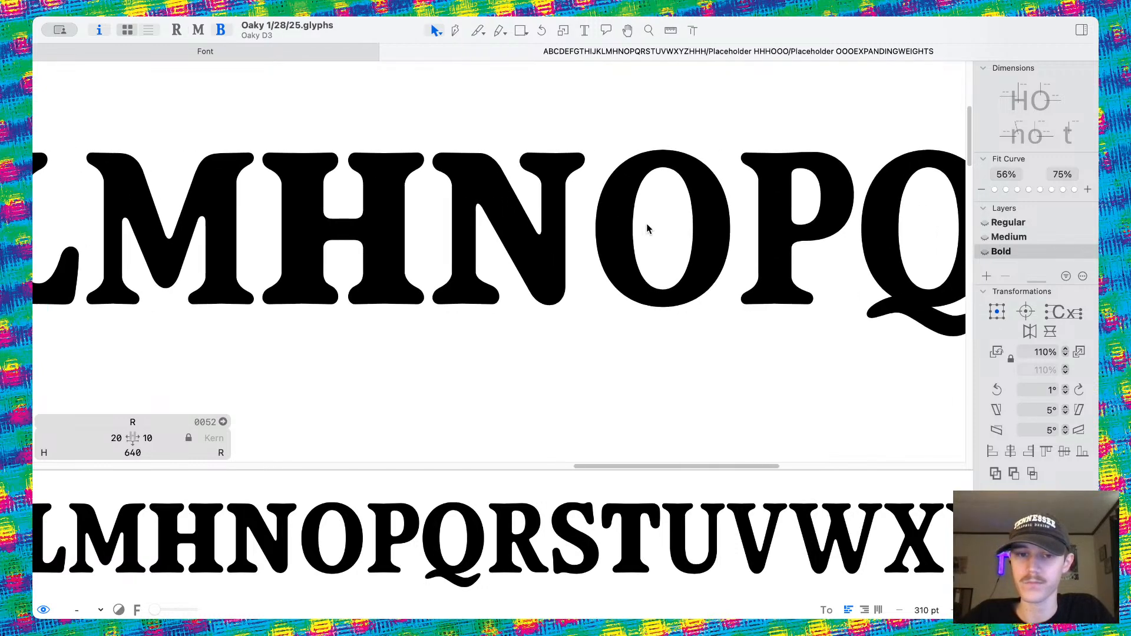
pyautogui.hscroll(5, 621, 226)
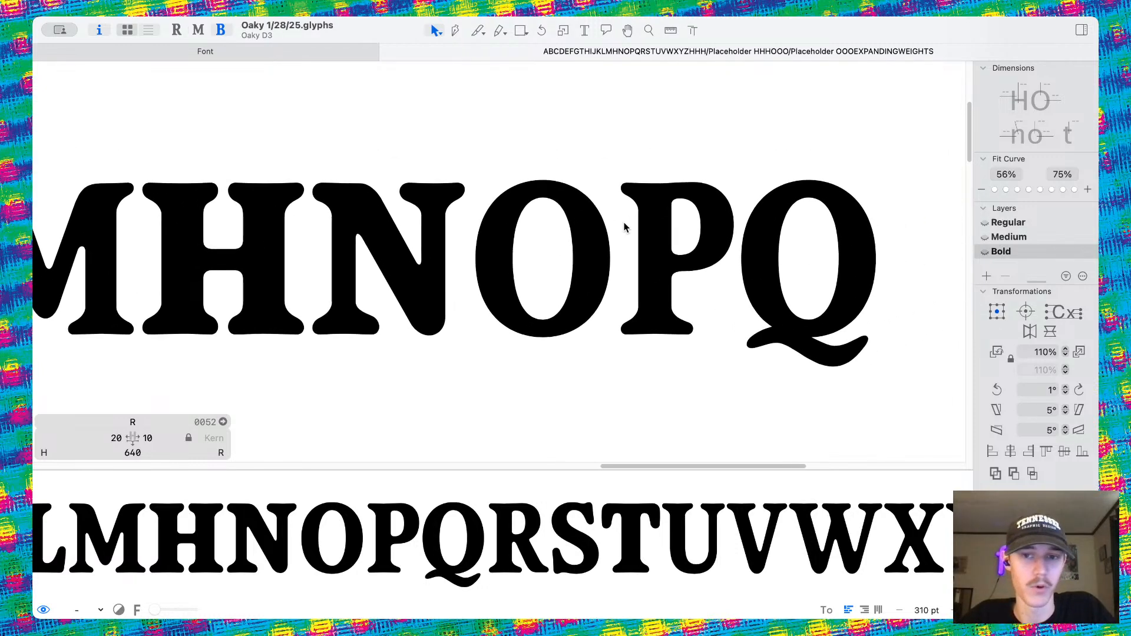
pyautogui.scroll(3, 625, 227)
pyautogui.hscroll(-10, 626, 227)
pyautogui.scroll(-5, 628, 226)
pyautogui.hscroll(-2, 634, 225)
pyautogui.scroll(5, 633, 225)
pyautogui.doubleClick(588, 207)
pyautogui.scroll(5, 590, 207)
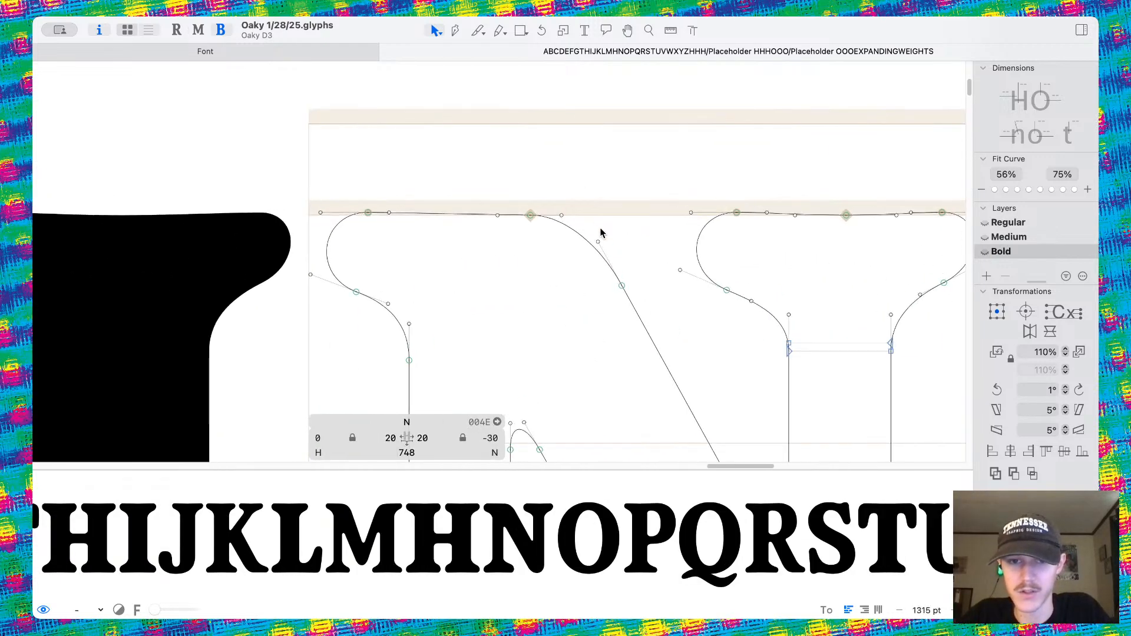
pyautogui.moveTo(498, 216); pyautogui.dragTo(574, 217)
pyautogui.press('space')
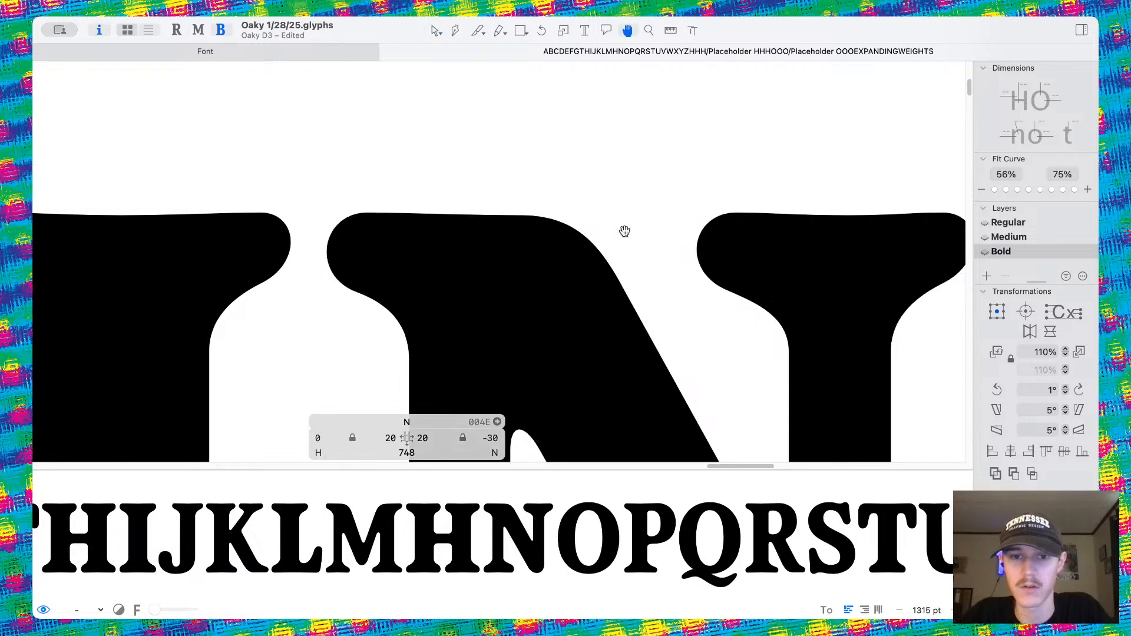
pyautogui.scroll(-5, 630, 195)
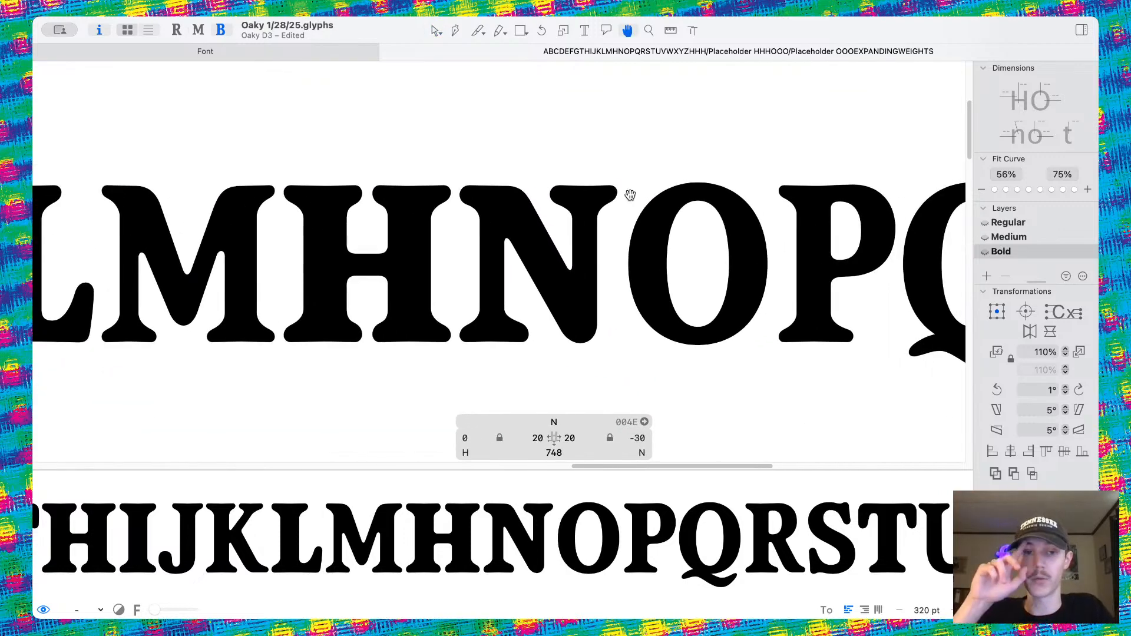
pyautogui.scroll(-3, 630, 195)
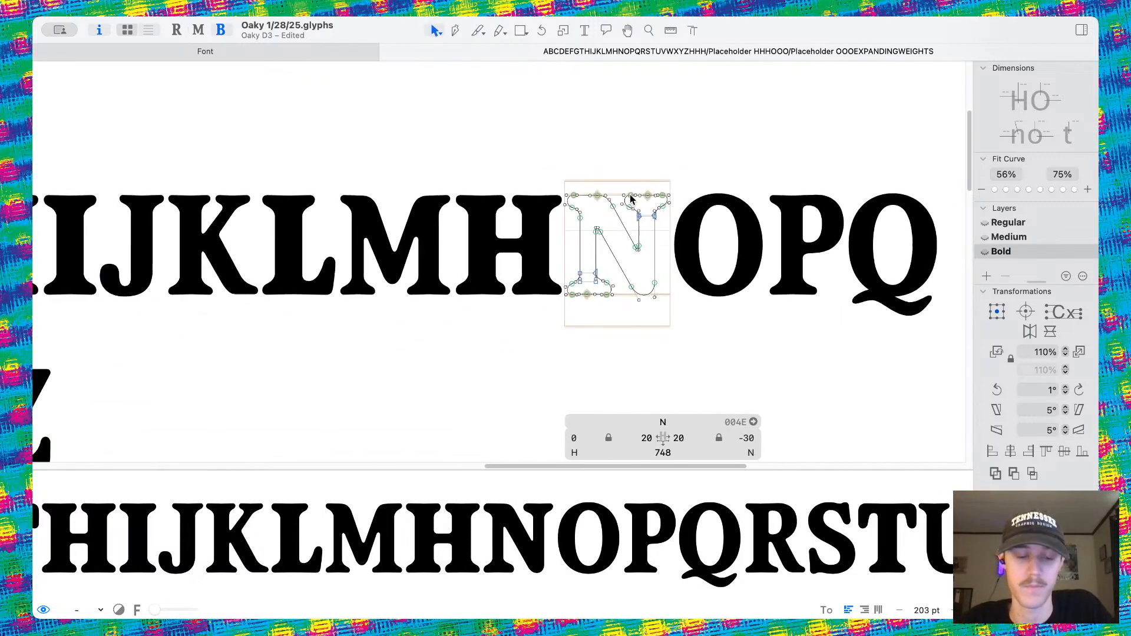
# Examine the Bold capitals from A to M for uneven weight, looking closely at A, B, C and D.
pyautogui.press('space')
pyautogui.hscroll(-10, 534, 296)
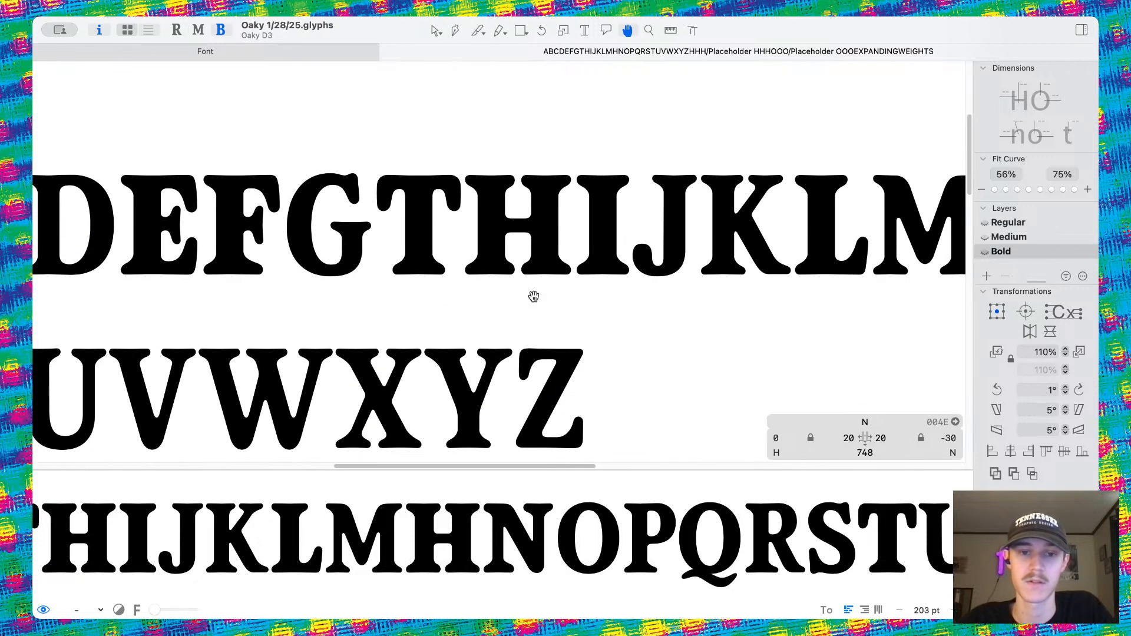
pyautogui.hscroll(-5, 533, 297)
pyautogui.hscroll(-10, 533, 296)
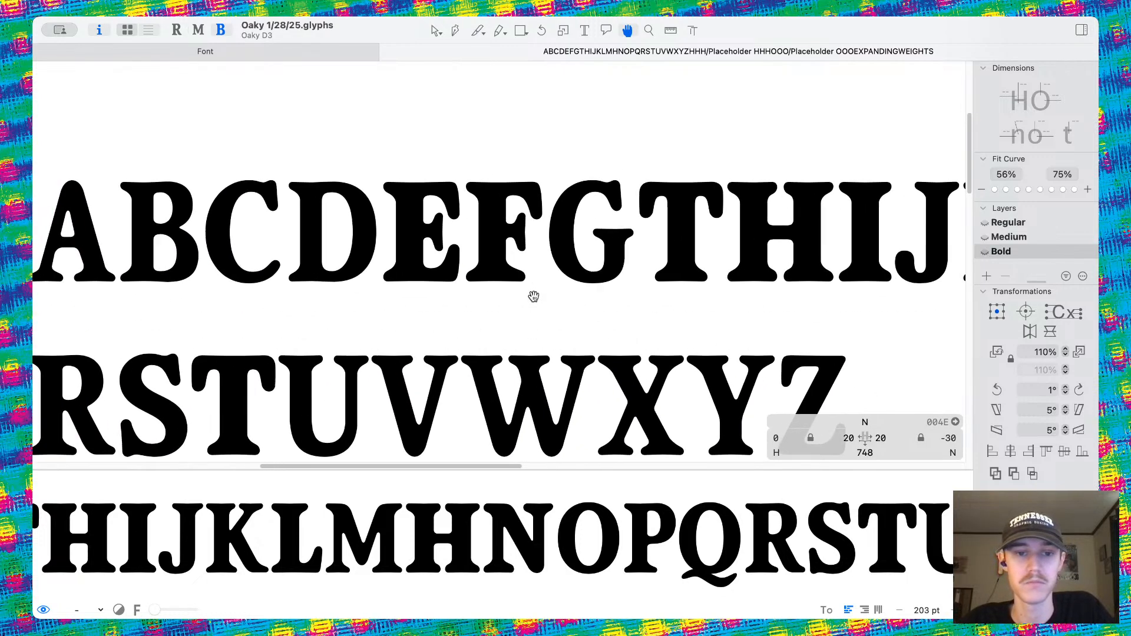
pyautogui.scroll(5, 510, 196)
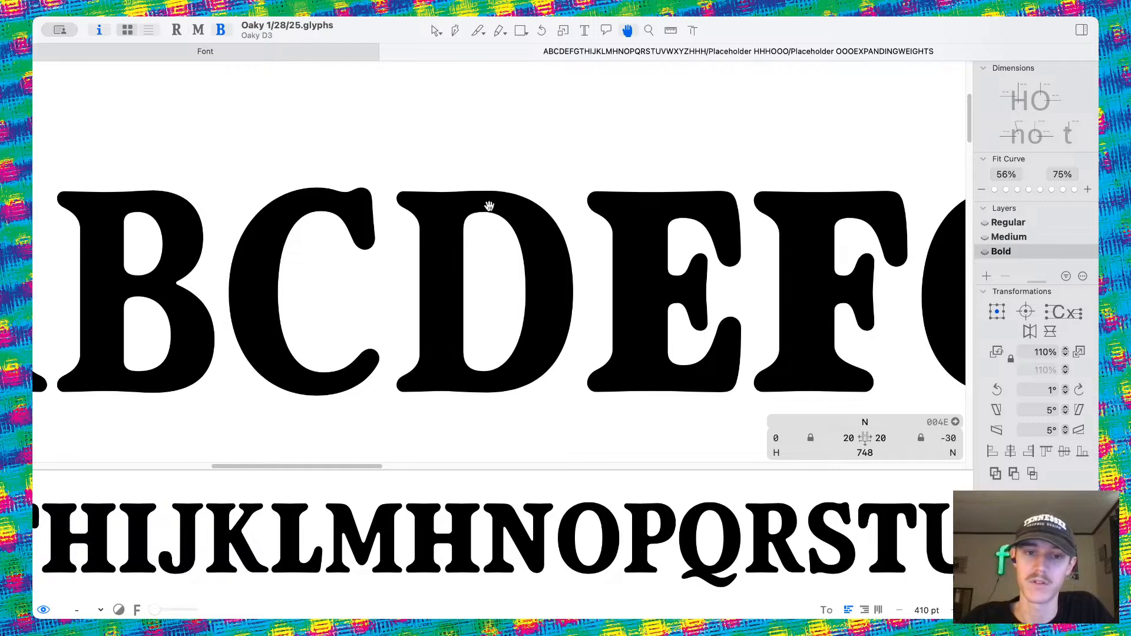
pyautogui.scroll(5, 465, 227)
pyautogui.hscroll(-6, 466, 228)
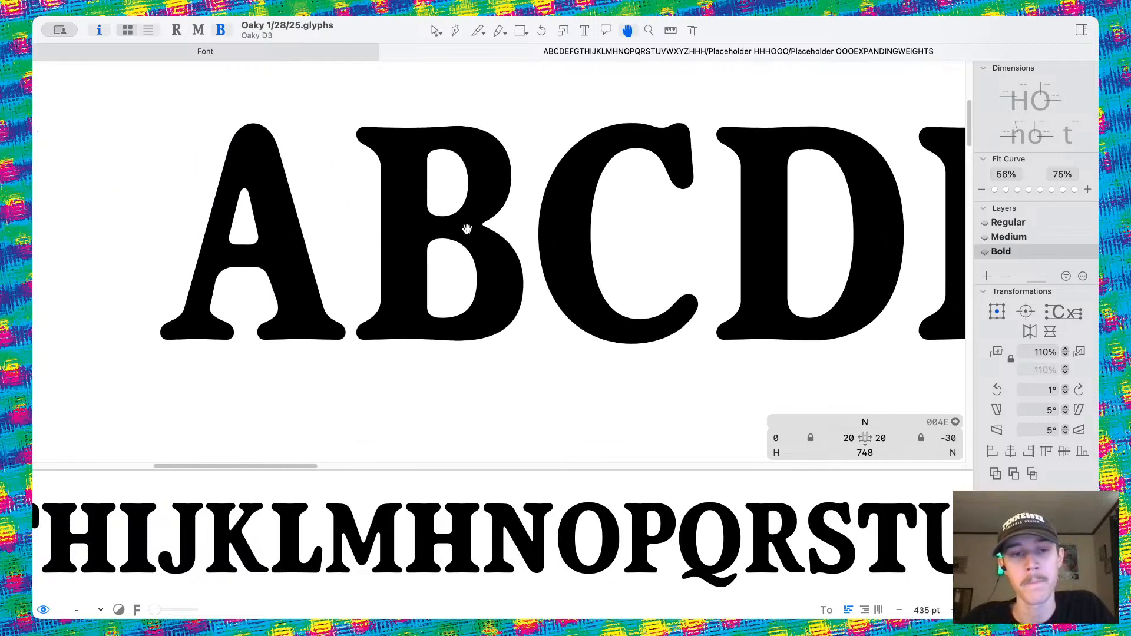
pyautogui.press('v')
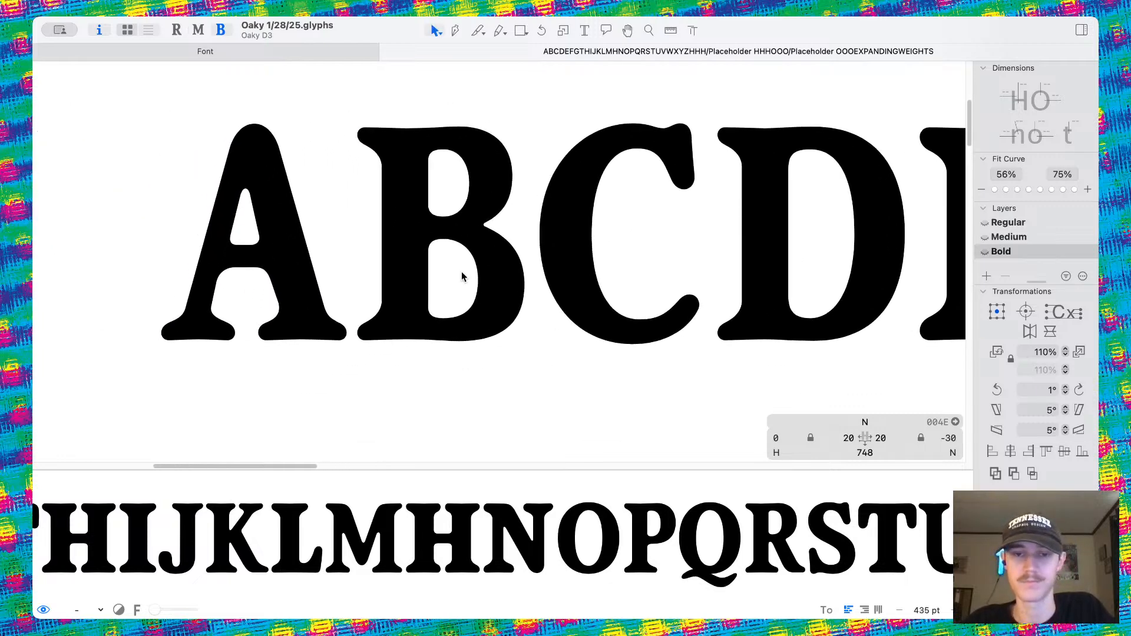
pyautogui.scroll(-5, 462, 275)
pyautogui.hscroll(2, 462, 275)
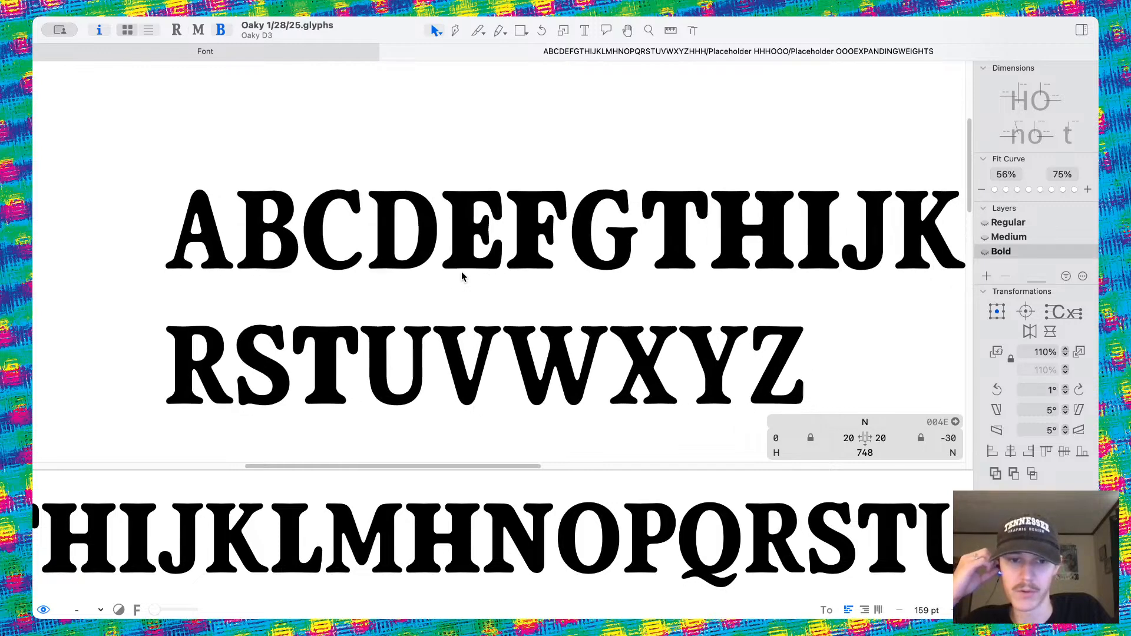
pyautogui.hscroll(-5, 462, 275)
pyautogui.scroll(5, 353, 244)
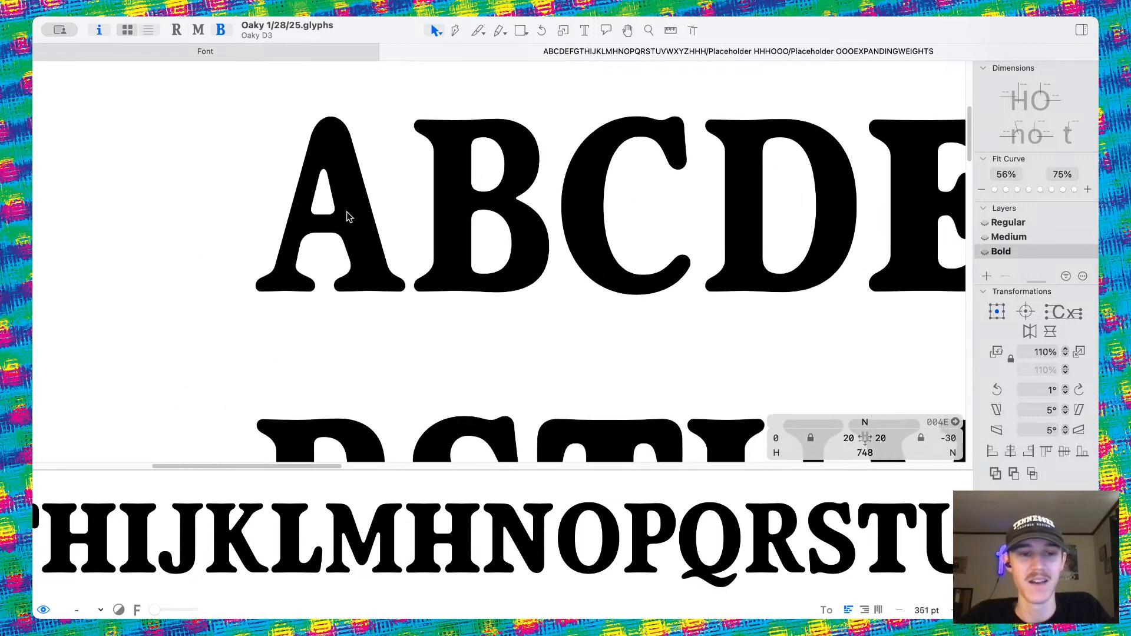
# Open the A for editing and insert an H before it at the start of the alphabet line for comparison.
pyautogui.doubleClick(298, 240)
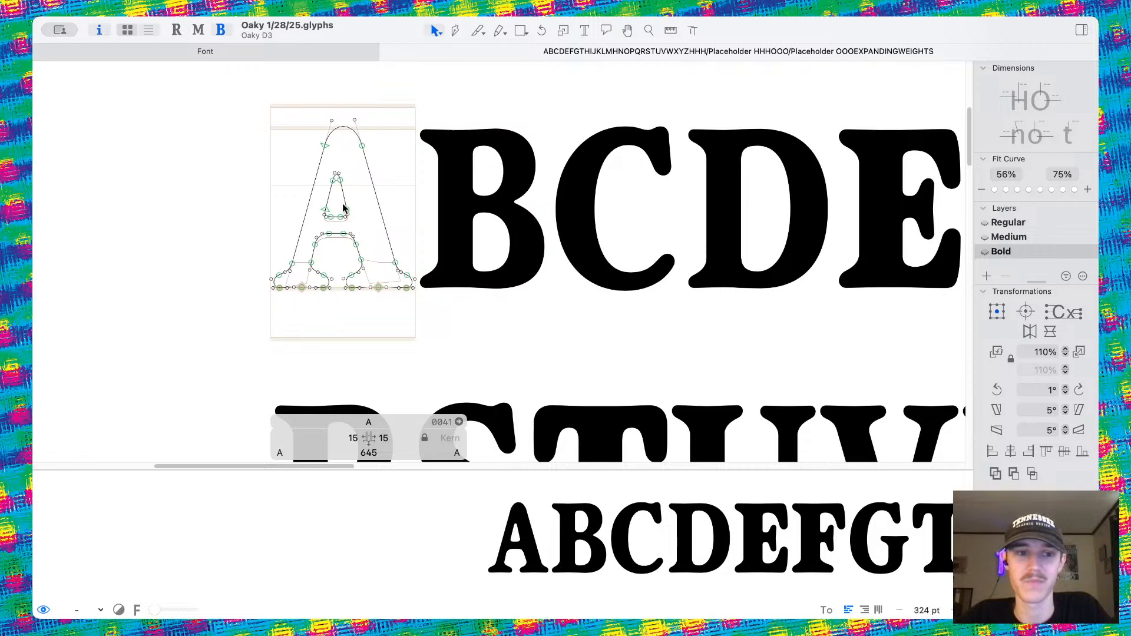
pyautogui.hscroll(-3, 360, 244)
pyautogui.scroll(4, 360, 243)
pyautogui.press('space')
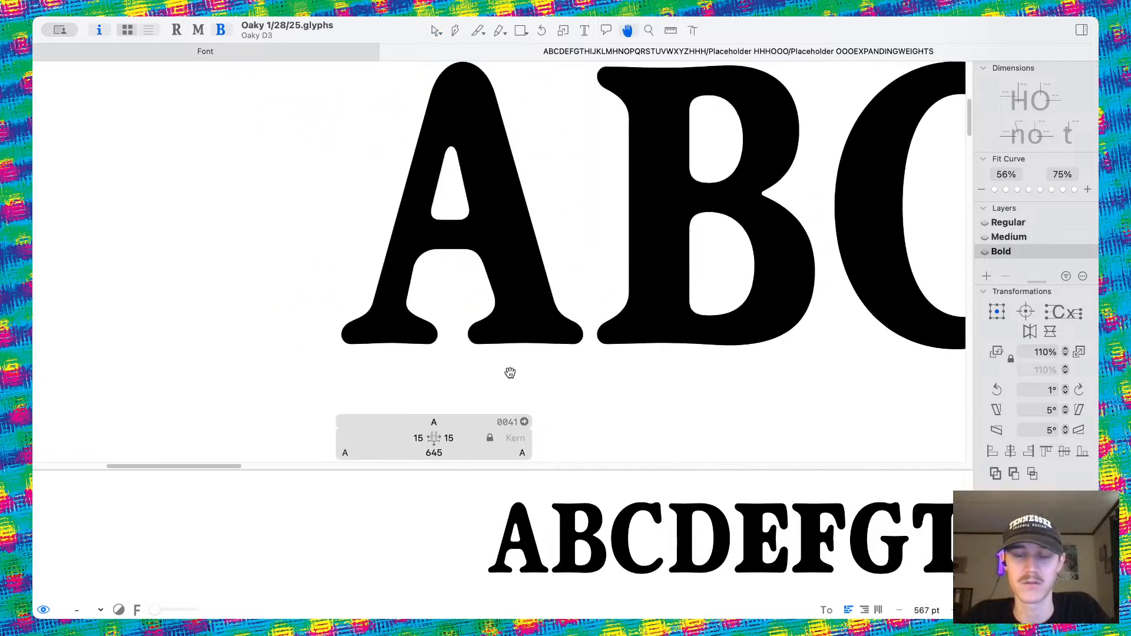
pyautogui.click(584, 31)
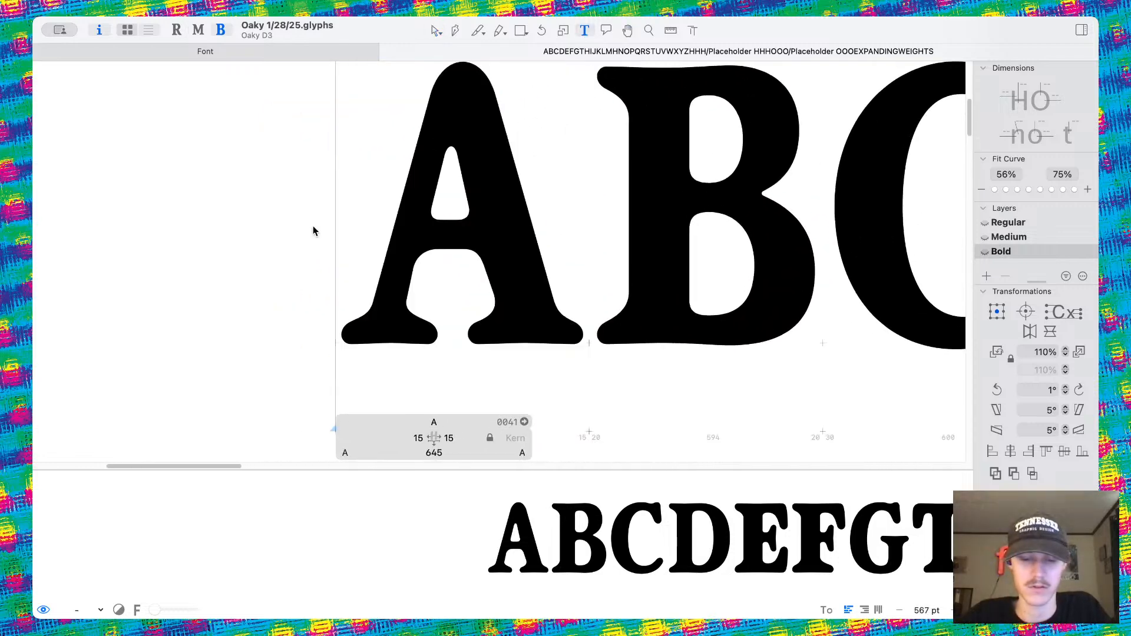
pyautogui.write('H')
pyautogui.scroll(-5, 348, 245)
pyautogui.press('Escape')
pyautogui.scroll(3, 475, 245)
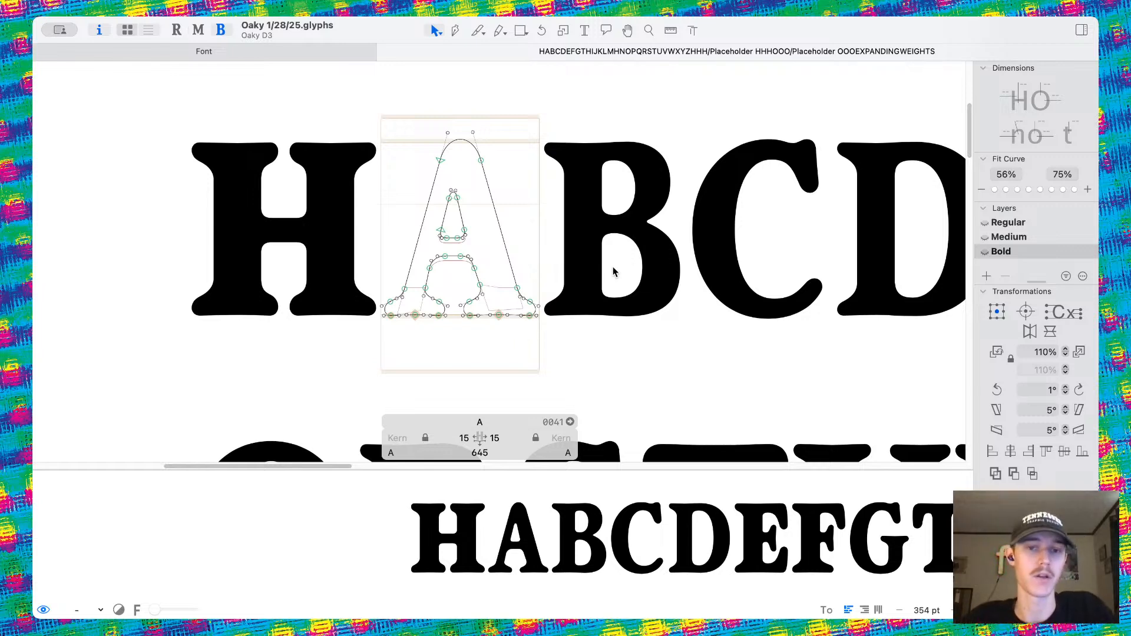
pyautogui.scroll(-5, 622, 304)
pyautogui.hscroll(3, 622, 304)
pyautogui.hscroll(2, 576, 301)
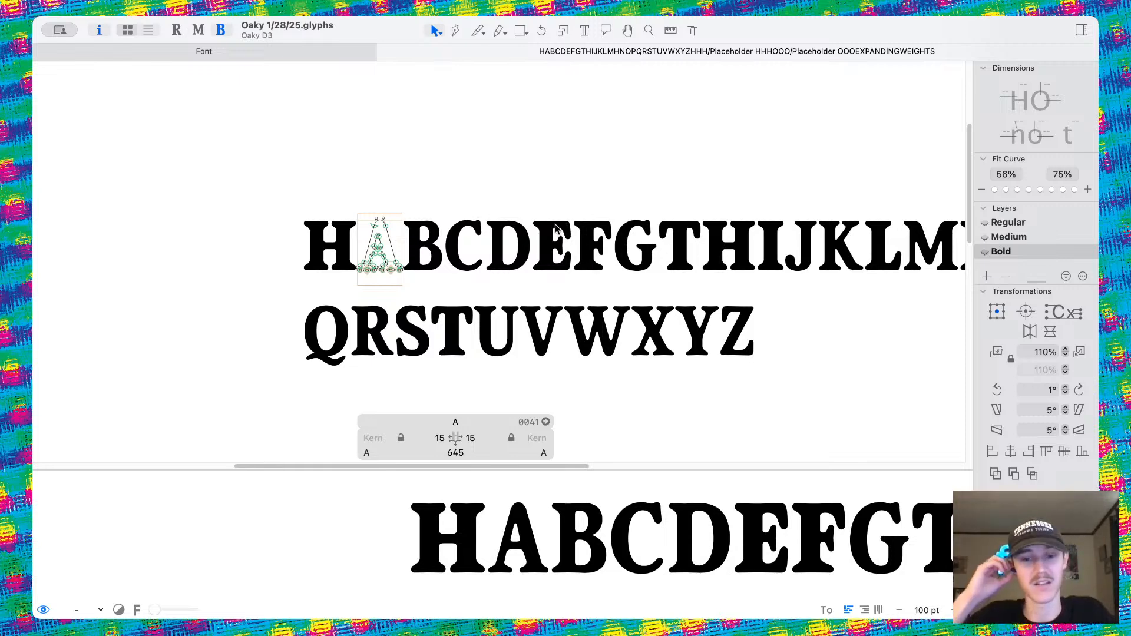
# Move the A's right outer diagonal edge and outer foot serif 30 units outward to thicken that side.
pyautogui.hscroll(-3, 557, 230)
pyautogui.scroll(10, 485, 233)
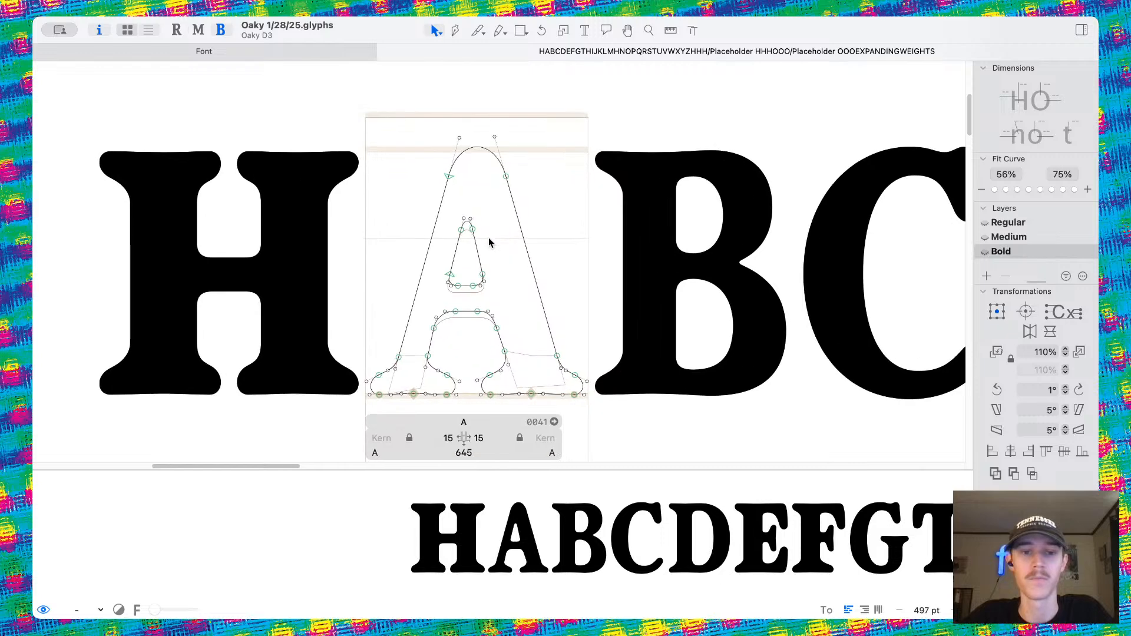
pyautogui.scroll(-1, 489, 242)
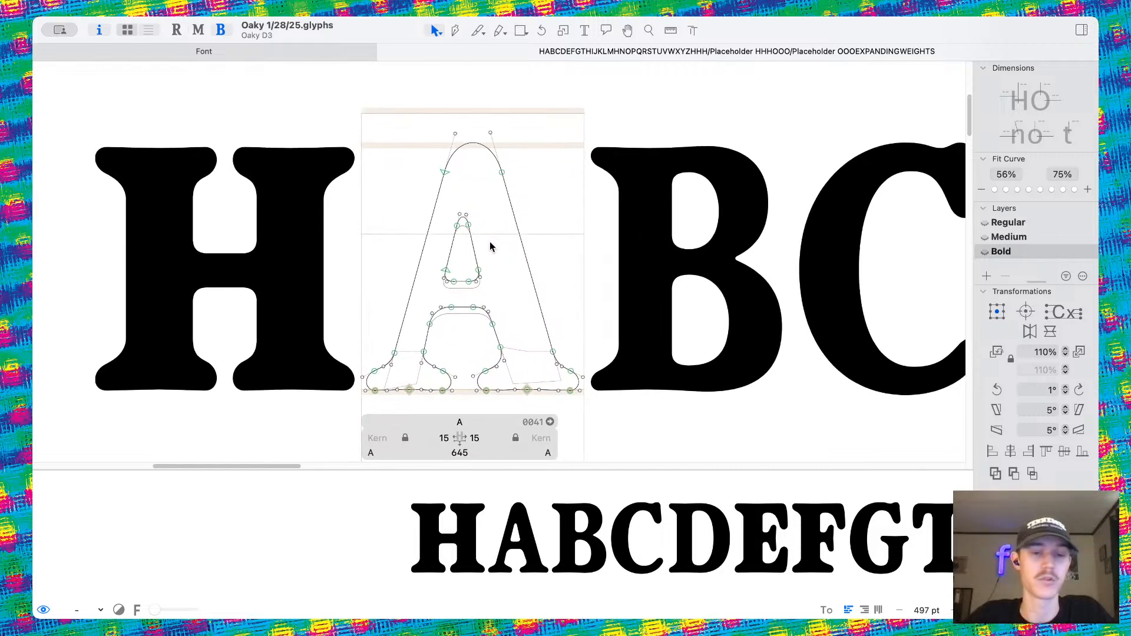
pyautogui.hscroll(3, 490, 247)
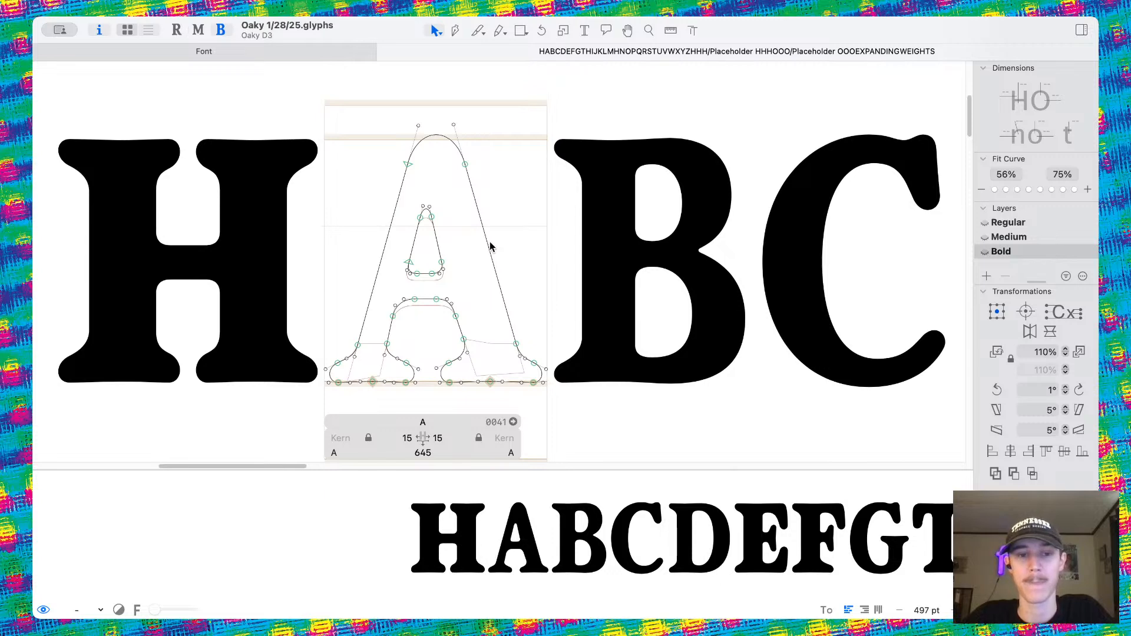
pyautogui.scroll(5, 492, 247)
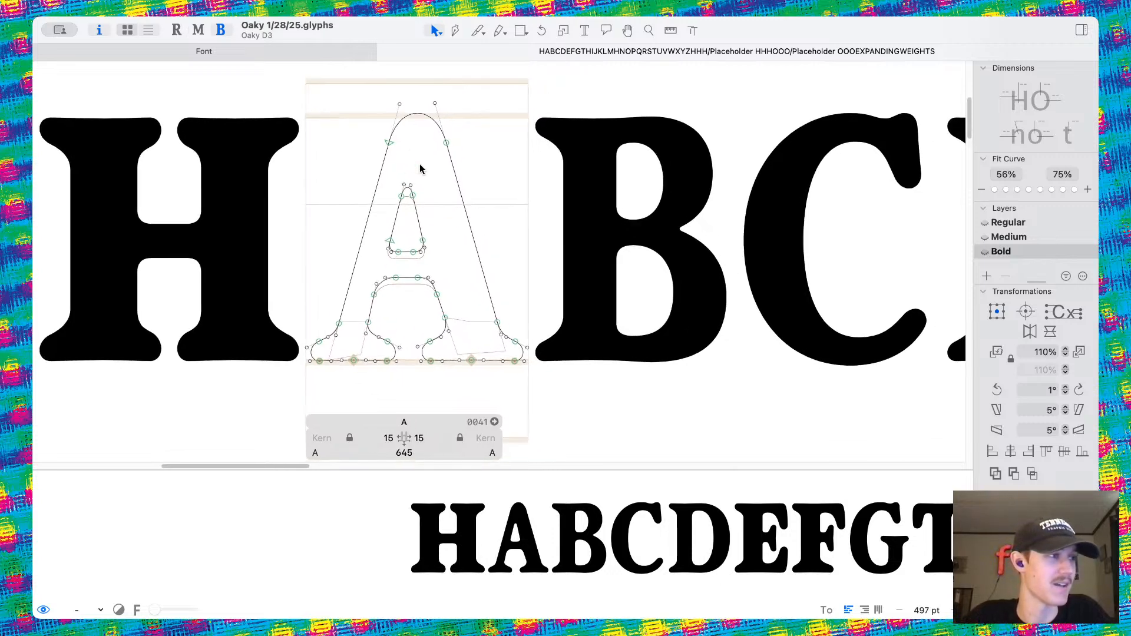
pyautogui.click(490, 278)
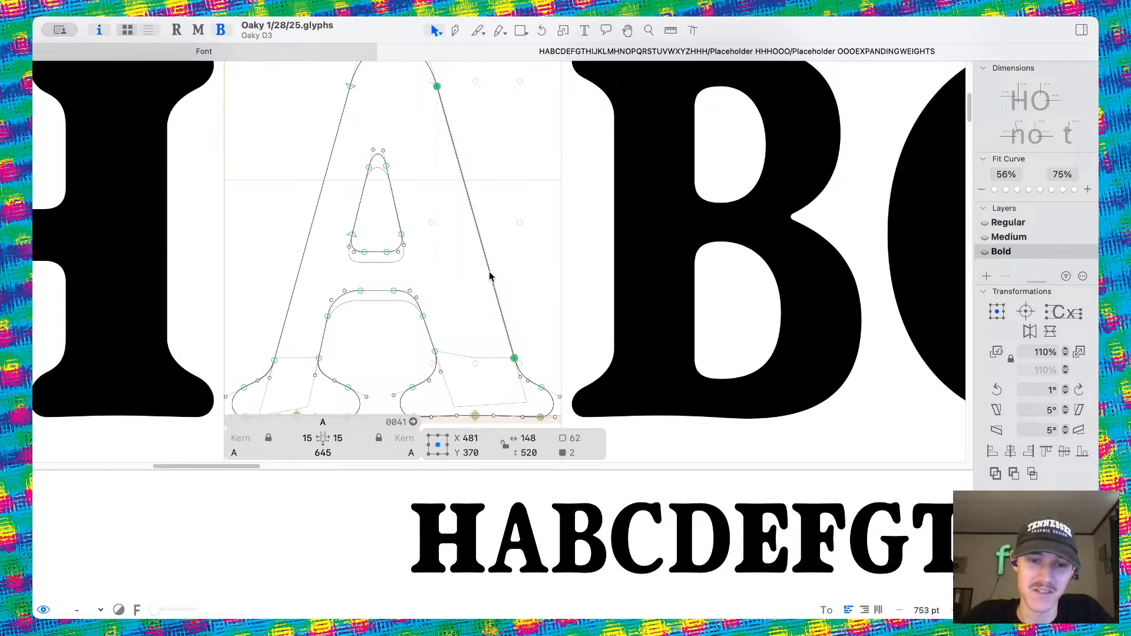
pyautogui.scroll(-2, 556, 363)
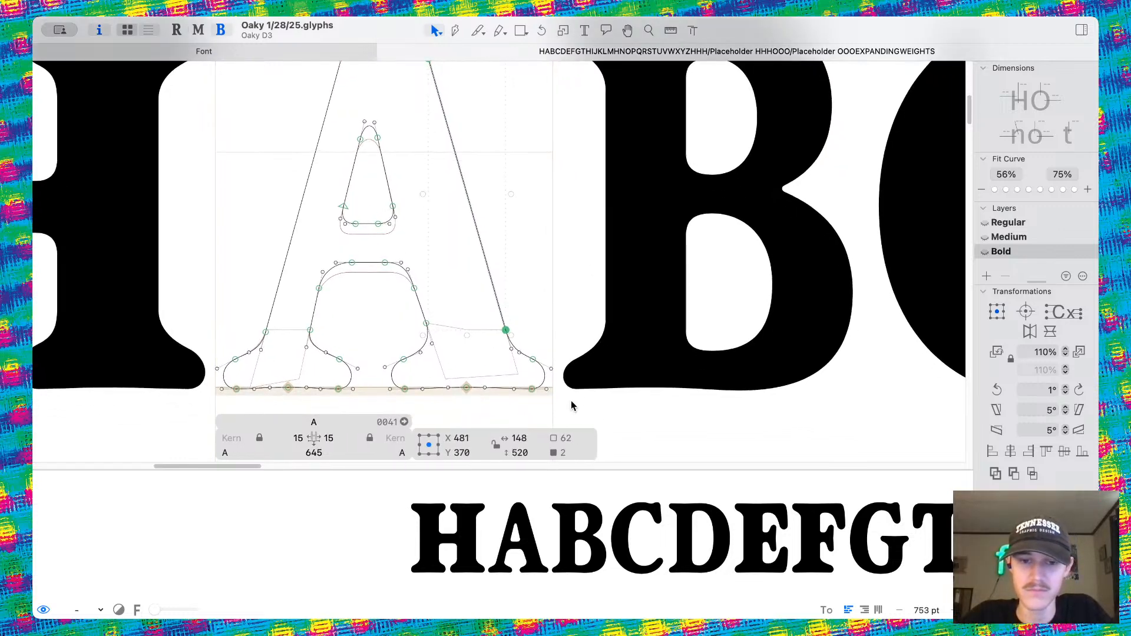
pyautogui.moveTo(550, 394); pyautogui.dragTo(526, 353)
pyautogui.hotkey('shift', 'Right')
pyautogui.hotkey('shift', 'Right')
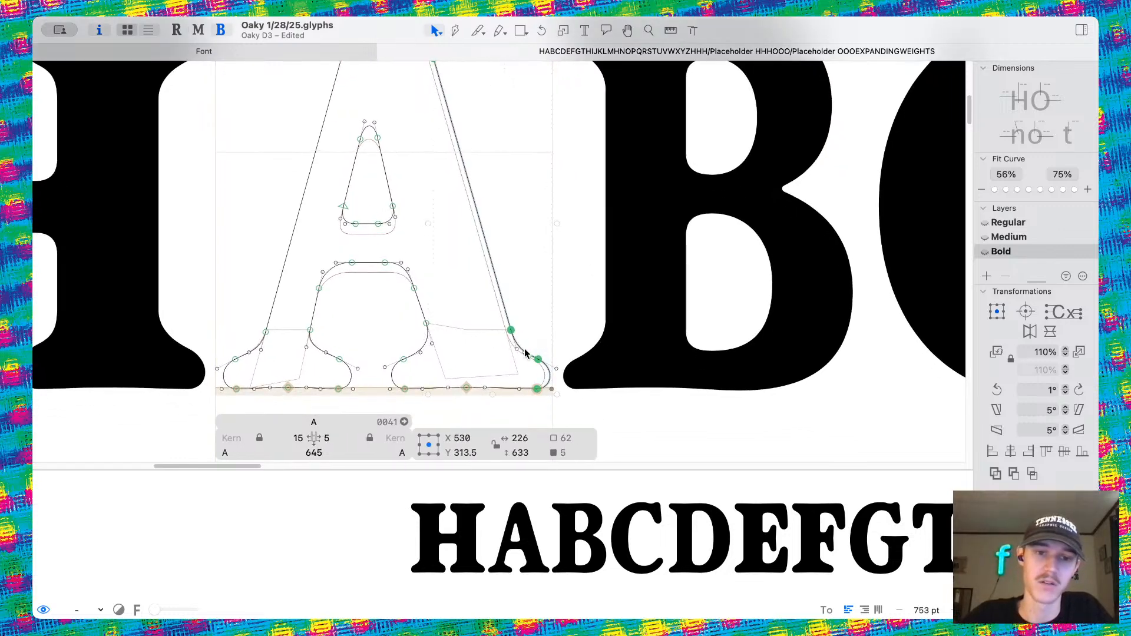
pyautogui.hotkey('shift', 'Right')
# Move the A's left outer diagonal edge and outer foot serif 30 units outward, giving a left sidebearing of -15.
pyautogui.hscroll(-5, 526, 352)
pyautogui.moveTo(339, 310); pyautogui.dragTo(404, 416)
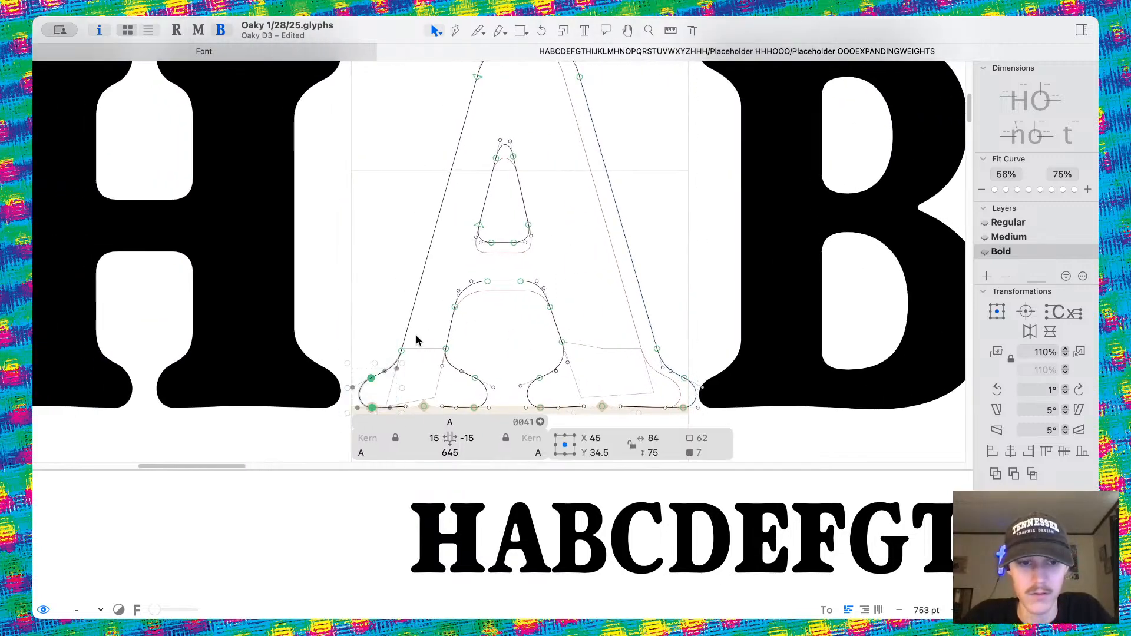
pyautogui.keyDown('shift'); pyautogui.click(401, 351); pyautogui.keyUp('shift')
pyautogui.scroll(3, 493, 149)
pyautogui.keyDown('shift'); pyautogui.click(492, 145); pyautogui.keyUp('shift')
pyautogui.hotkey('shift', 'Left')
pyautogui.hotkey('shift', 'Left')
pyautogui.hotkey('shift', 'Left')
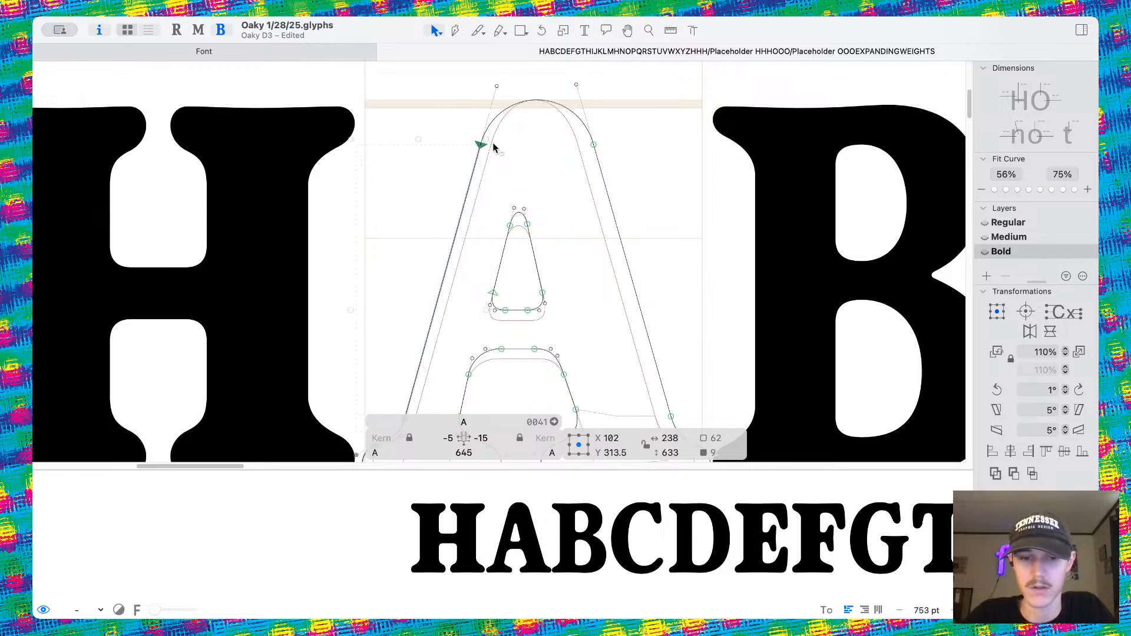
# Measure the A's left leg, and shift its outer edge and foot another 5 units outward.
pyautogui.scroll(-3, 494, 147)
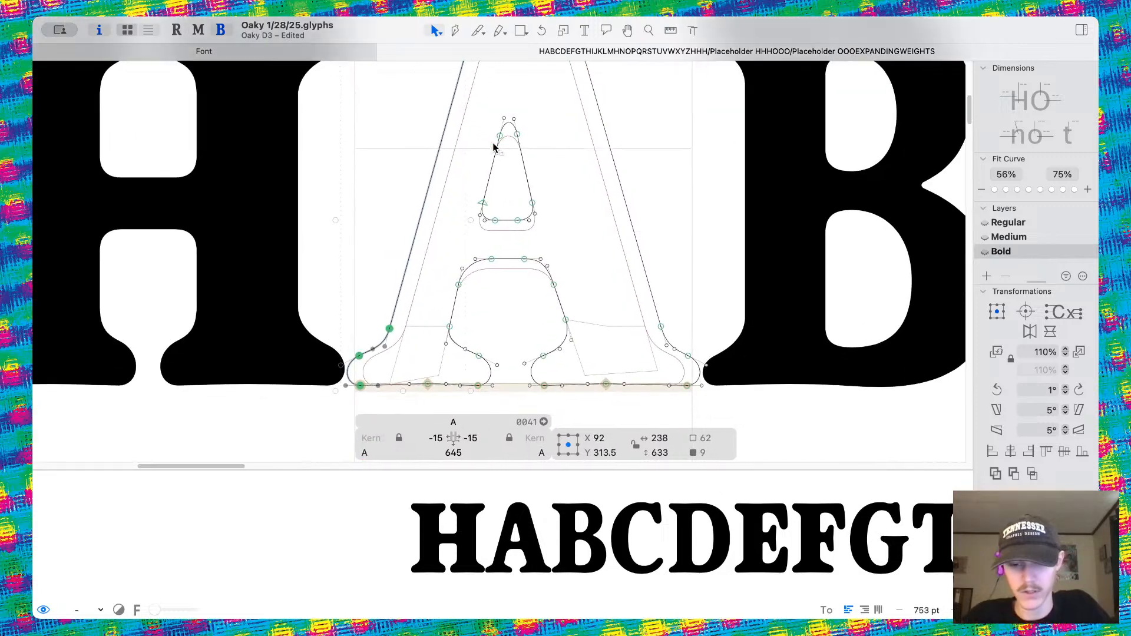
pyautogui.press('l')
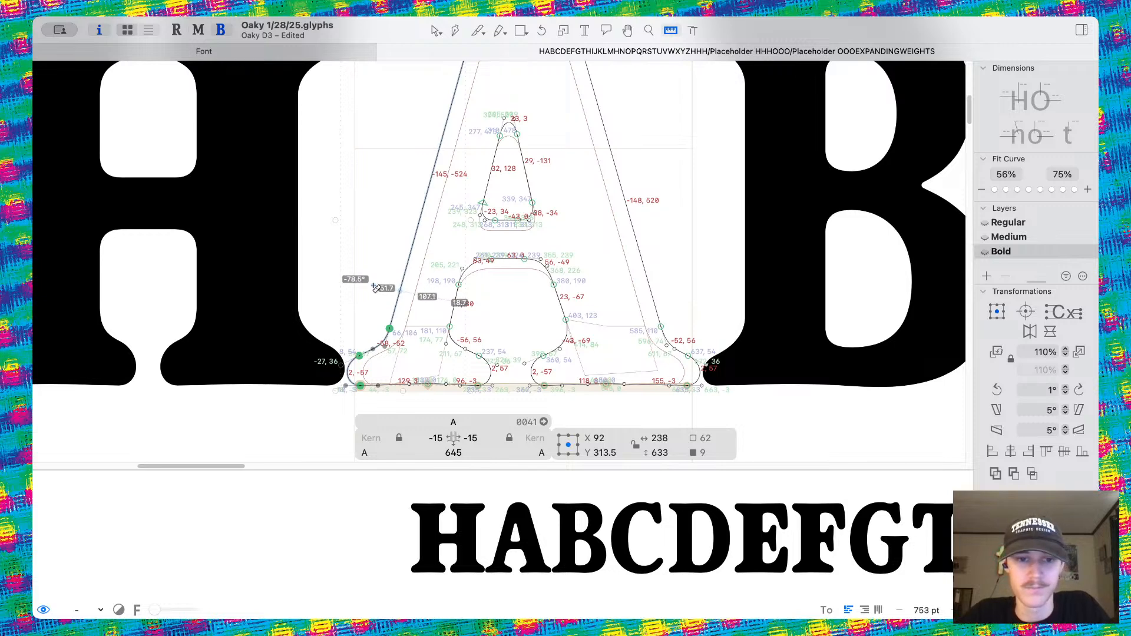
pyautogui.hscroll(-3, 295, 230)
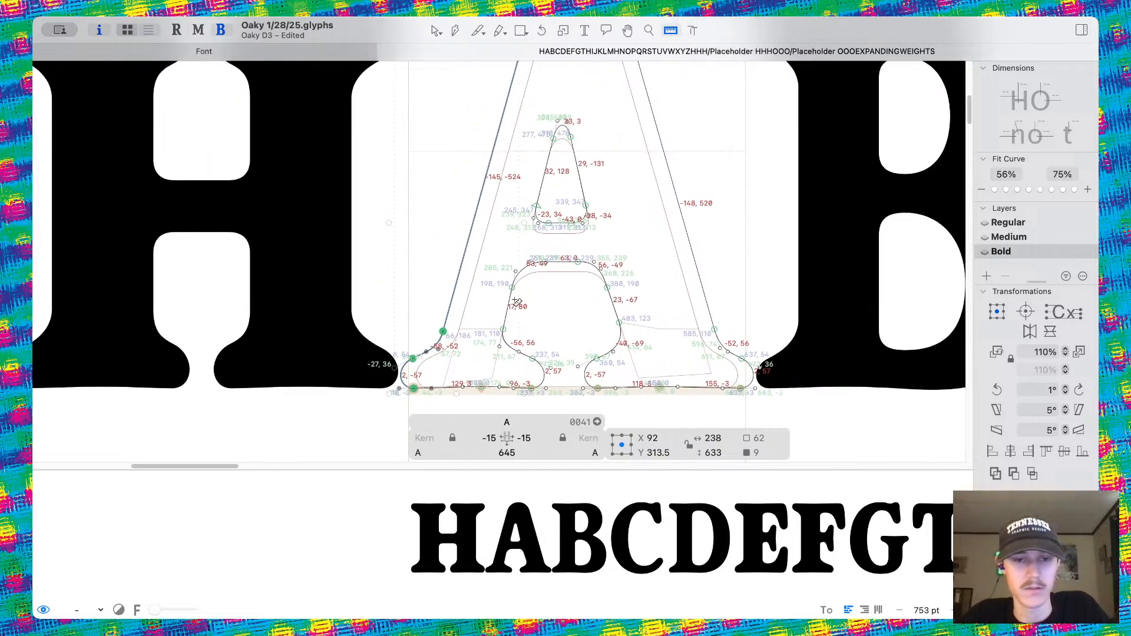
pyautogui.scroll(-3, 516, 302)
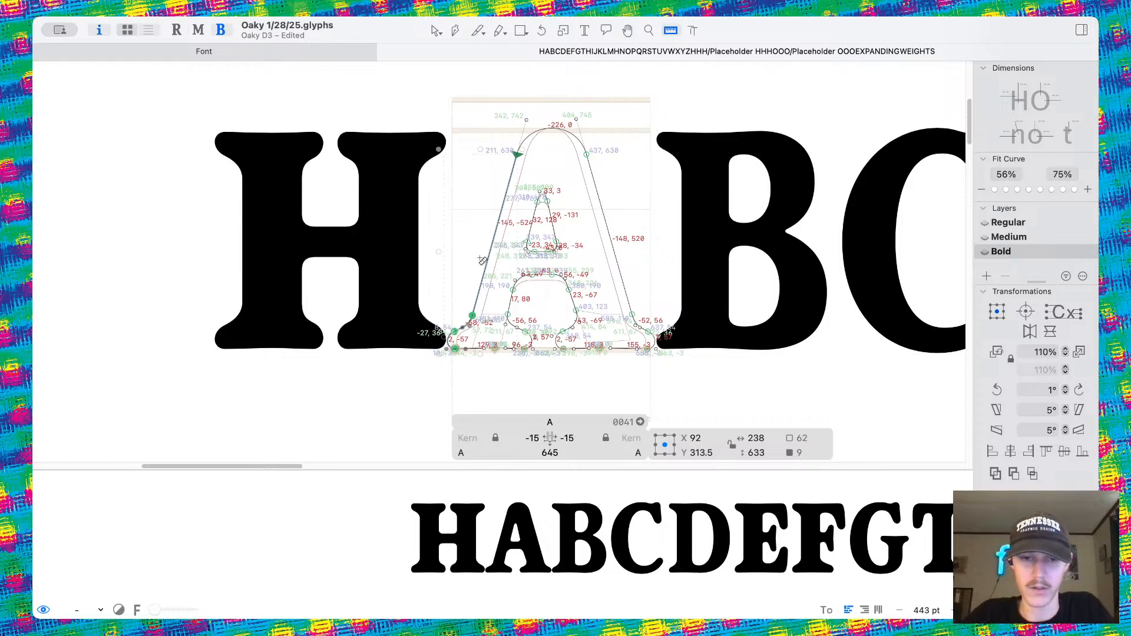
pyautogui.press('v')
pyautogui.press('Left')
pyautogui.press('Left')
pyautogui.press('Left')
pyautogui.press('Left')
pyautogui.press('Left')
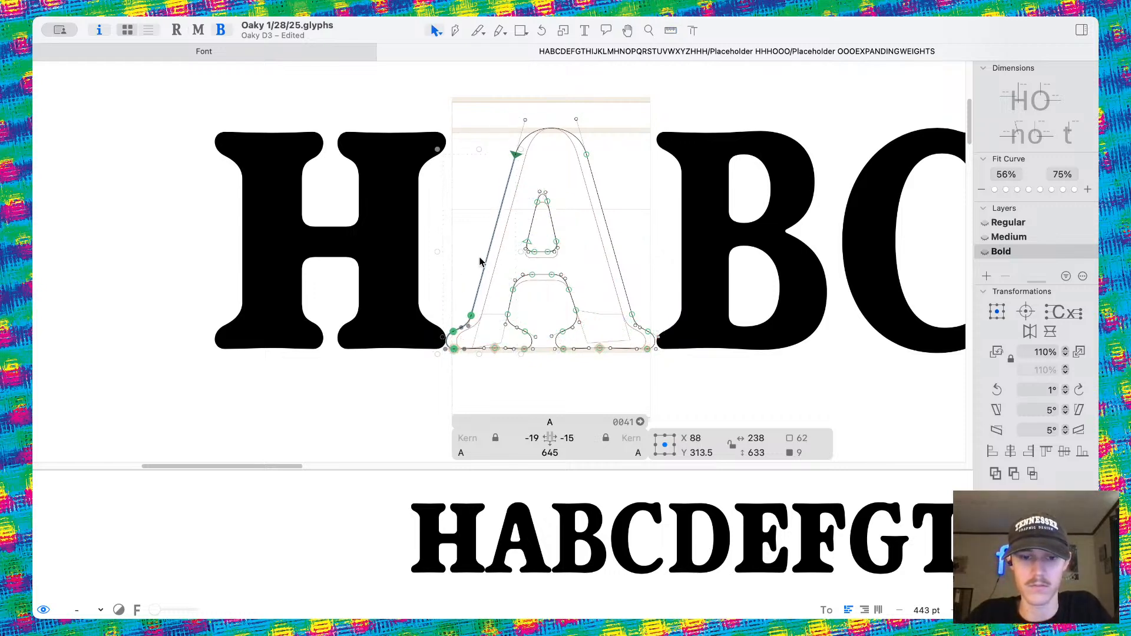
# Preview the widened A beside the H, and raise the top of its triangular counter 21 units.
pyautogui.scroll(3, 529, 199)
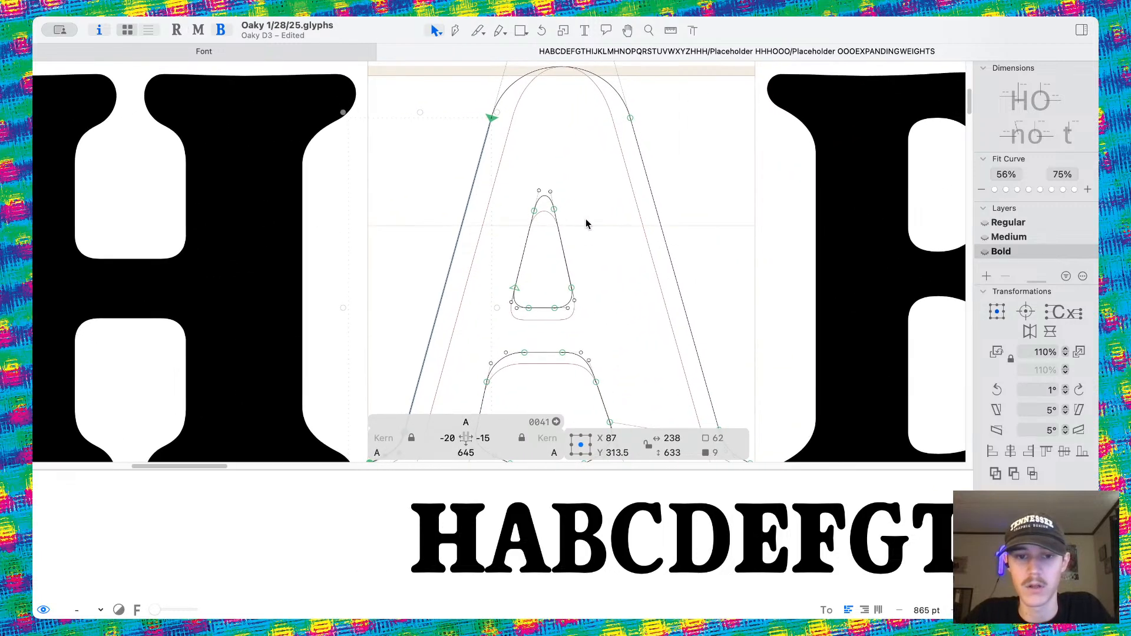
pyautogui.scroll(-3, 560, 265)
pyautogui.press('space')
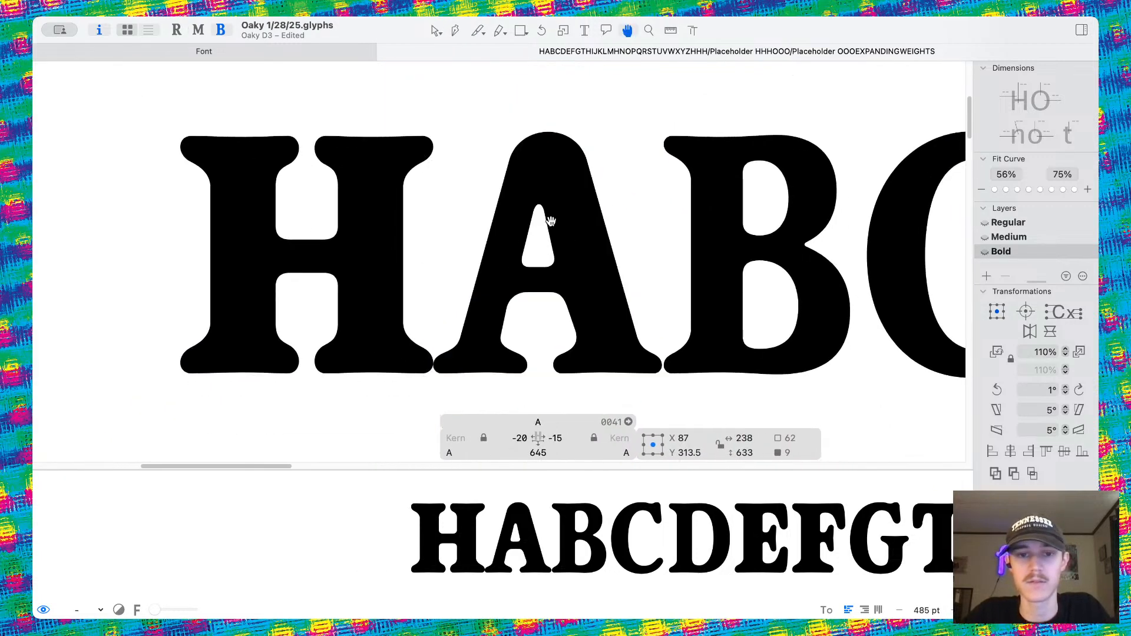
pyautogui.scroll(-2, 585, 207)
pyautogui.scroll(4, 576, 206)
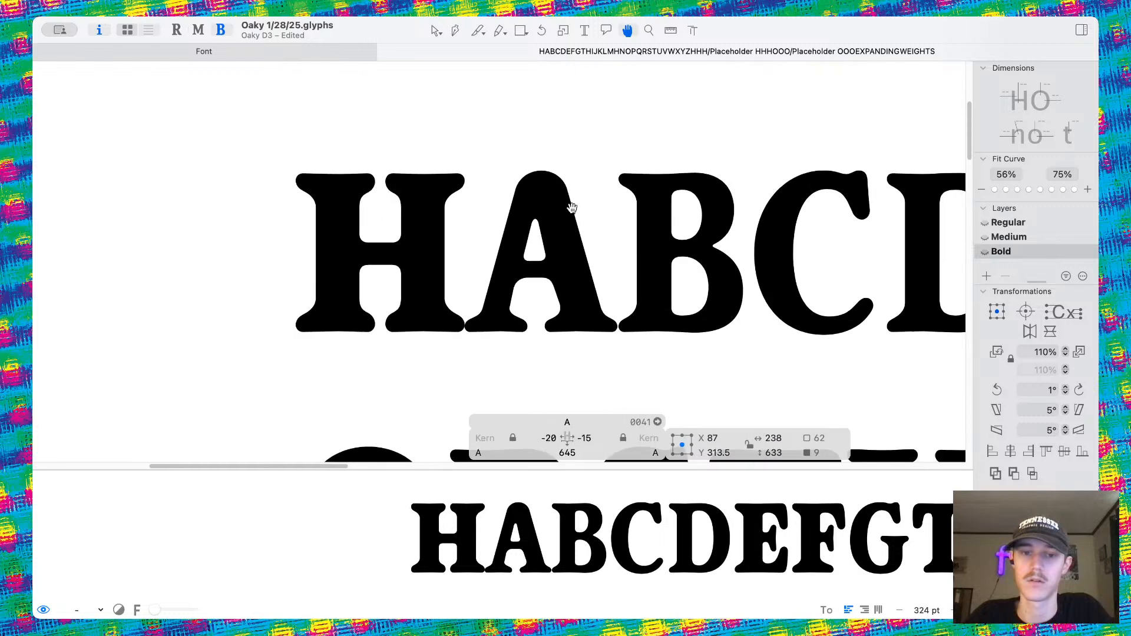
pyautogui.scroll(3, 547, 231)
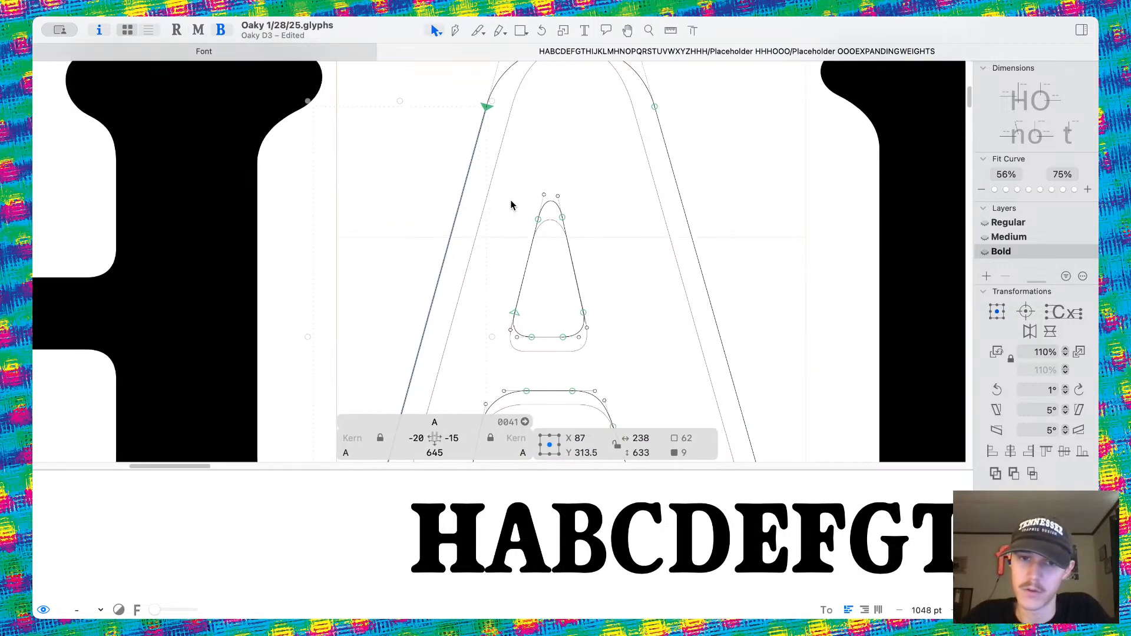
pyautogui.scroll(4, 541, 208)
pyautogui.moveTo(518, 201); pyautogui.dragTo(580, 202)
pyautogui.press('space')
pyautogui.scroll(-5, 667, 263)
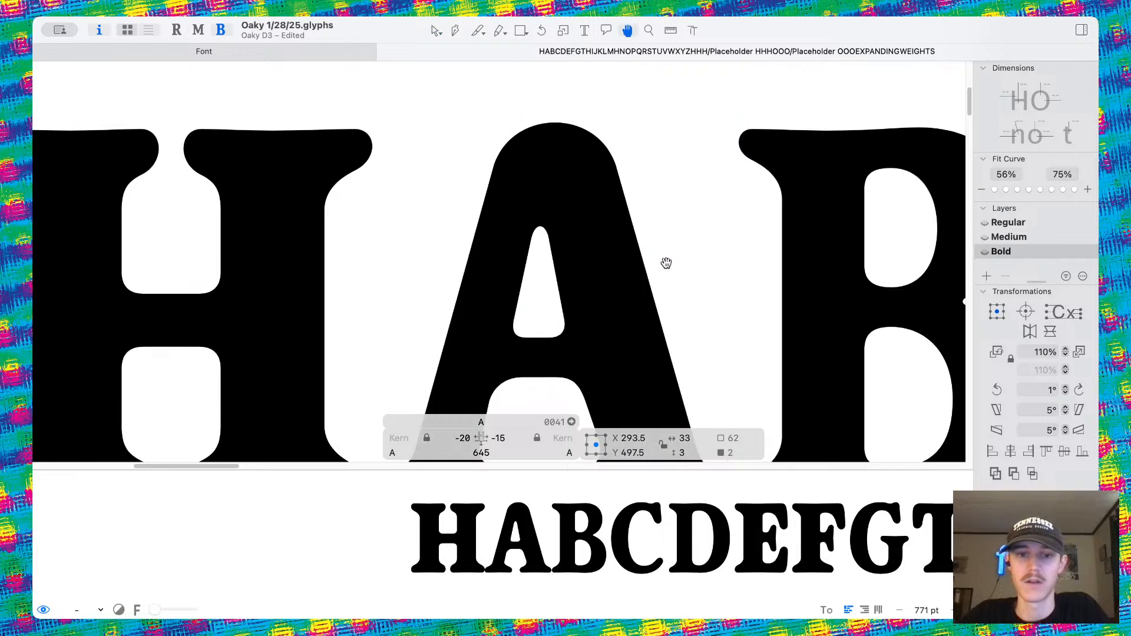
# Compare the A's weight in the alphabet sample with the raised counter top undone and redone.
pyautogui.scroll(-10, 666, 263)
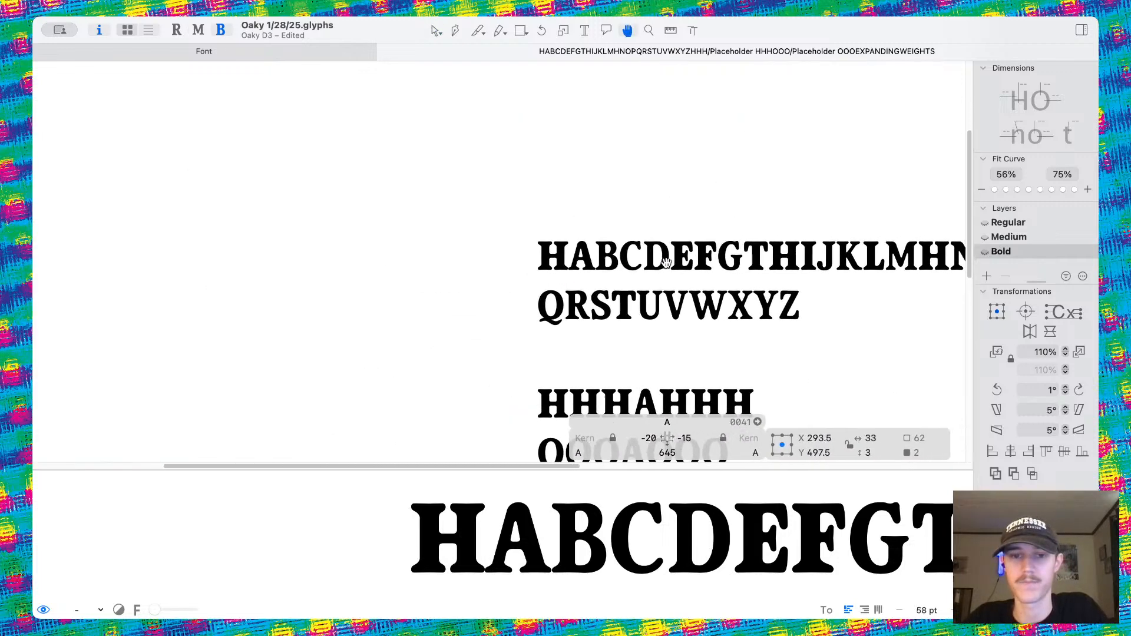
pyautogui.hscroll(5, 592, 259)
pyautogui.press('super+z')
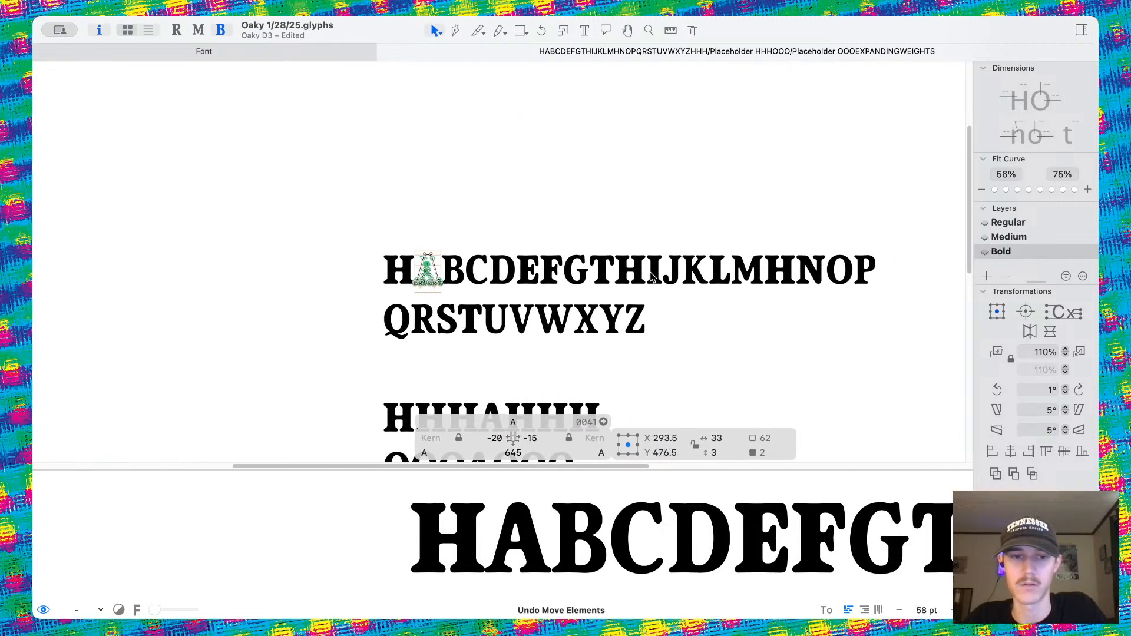
pyautogui.press('space')
pyautogui.press('super+z')
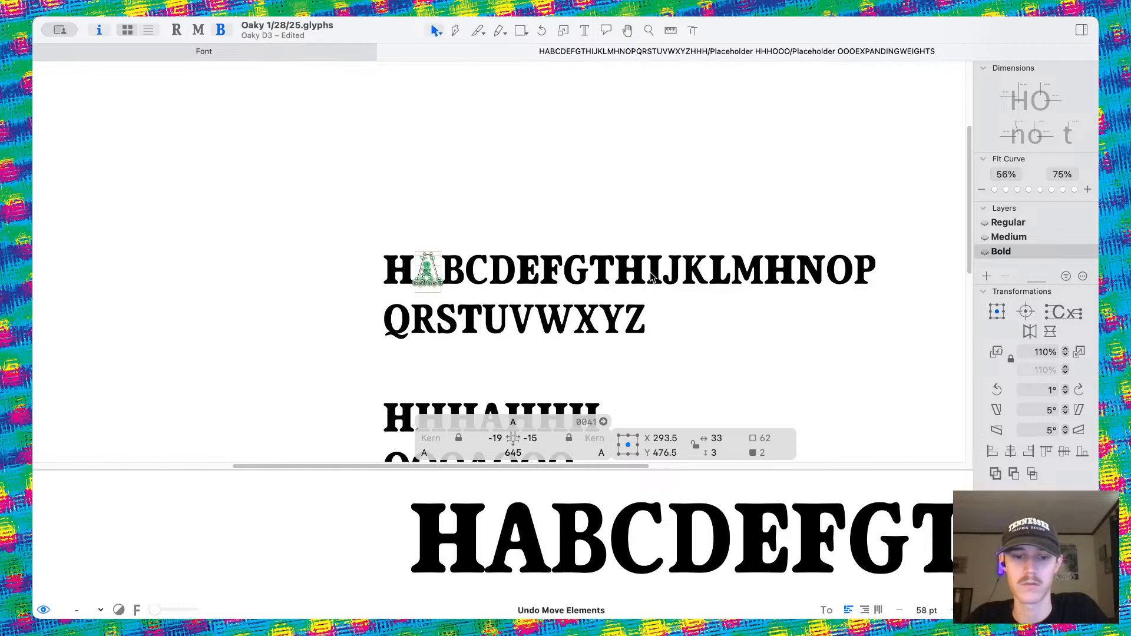
pyautogui.press('super+shift+z')
pyautogui.press('space')
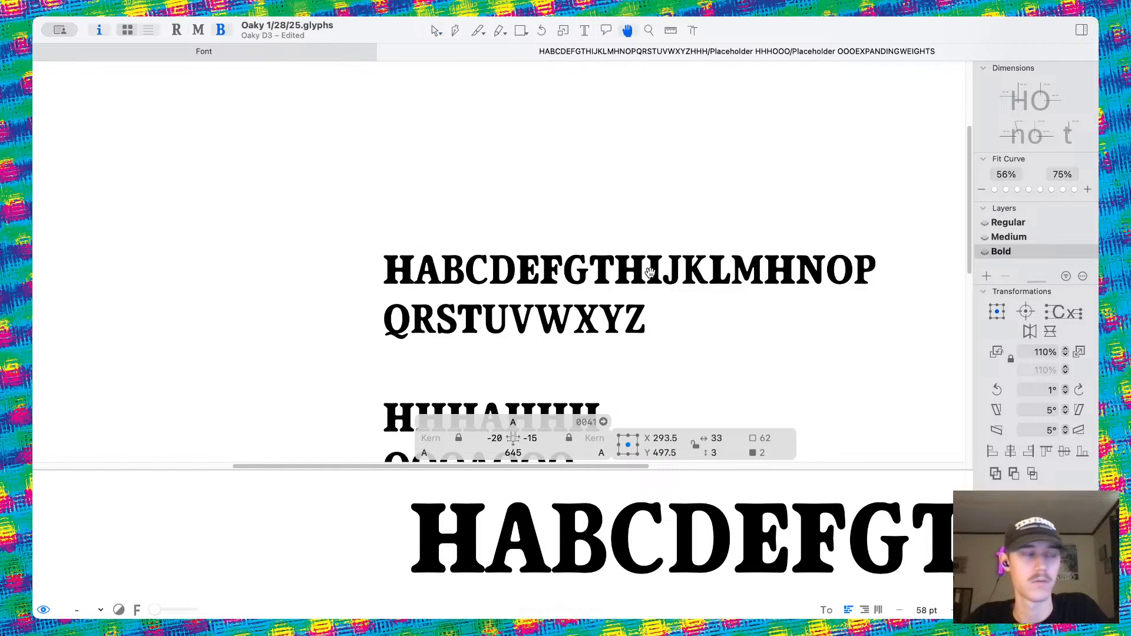
pyautogui.press('super+z')
pyautogui.press('space')
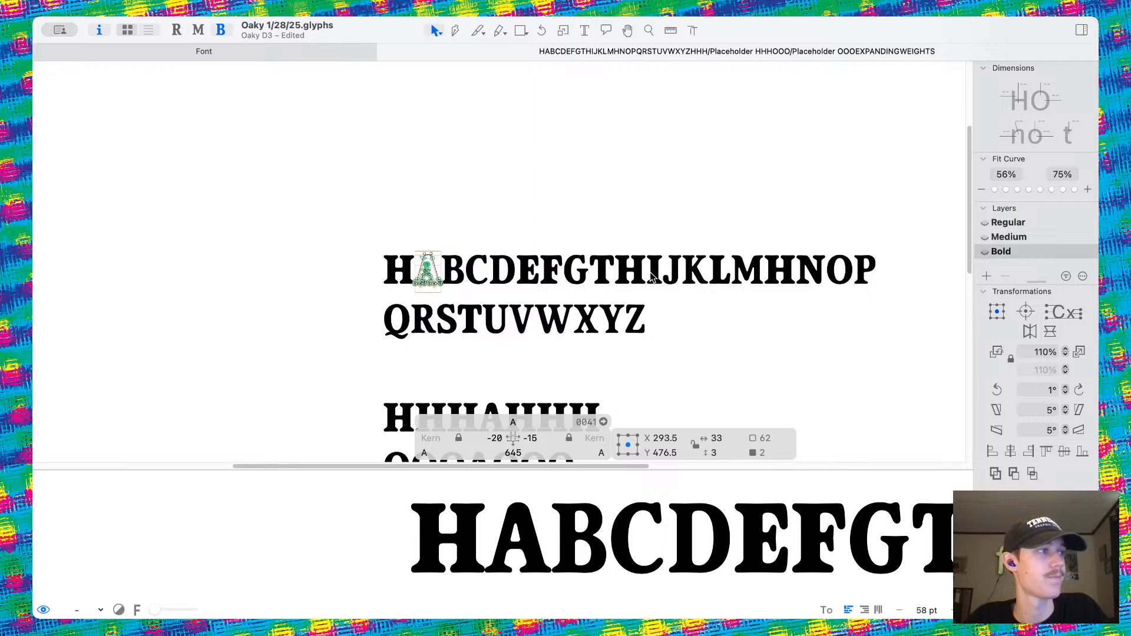
pyautogui.press('super+shift+z')
# Thicken the A's crossbar by lowering its underside 10 units and raising its upper edge 10 units.
pyautogui.scroll(5, 498, 248)
pyautogui.scroll(10, 453, 273)
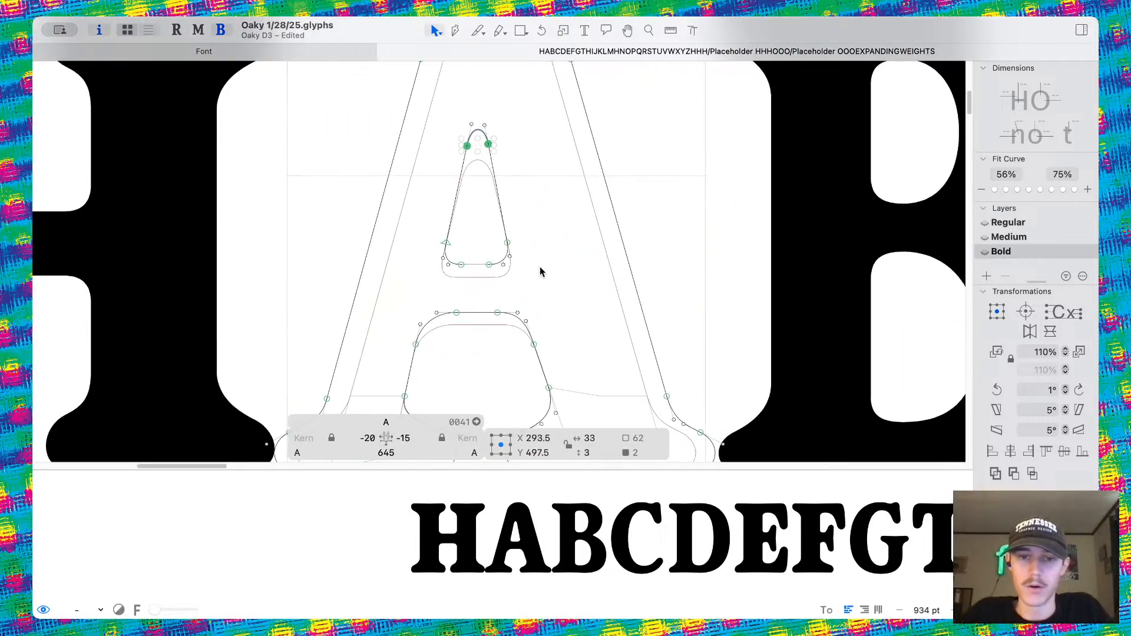
pyautogui.moveTo(452, 289); pyautogui.dragTo(562, 323)
pyautogui.hotkey('shift', 'Down')
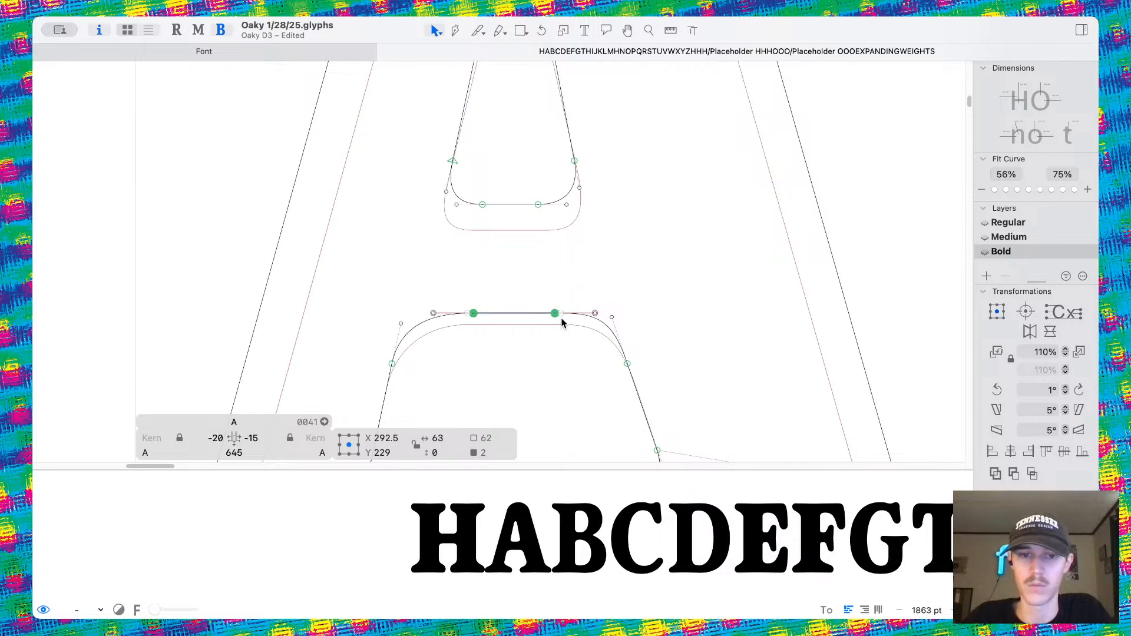
pyautogui.click(511, 207)
pyautogui.hotkey('shift', 'Up')
# Measure the thickness of the A's crossbar and compare it with the H's crossbar.
pyautogui.press('l')
pyautogui.moveTo(496, 157); pyautogui.dragTo(495, 392)
pyautogui.scroll(-10, 507, 250)
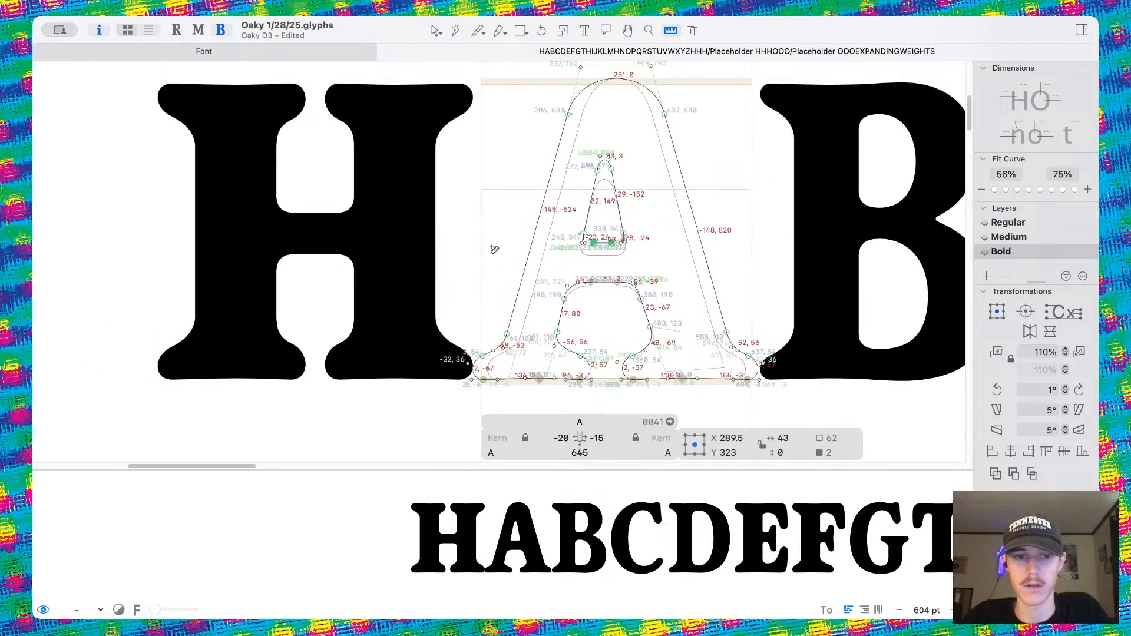
pyautogui.moveTo(337, 195); pyautogui.dragTo(317, 320)
pyautogui.scroll(10, 677, 317)
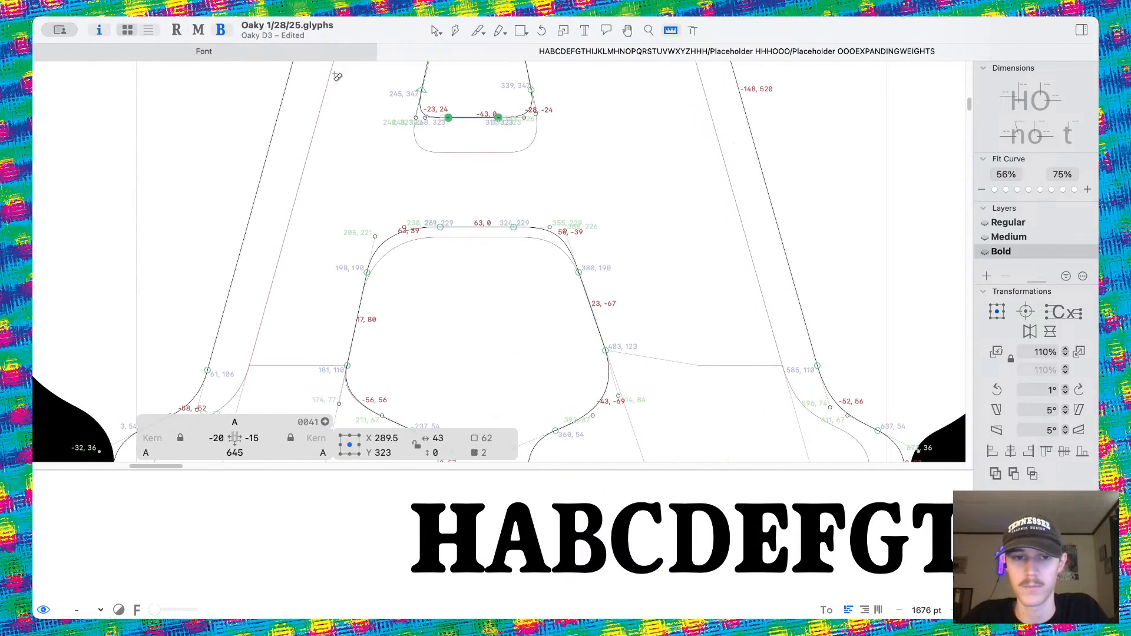
# Lower the underside of the A's crossbar another 5 units, to Y 224.
pyautogui.click(433, 32)
pyautogui.click(486, 227)
pyautogui.press('Down')
pyautogui.press('Down')
pyautogui.press('Down')
pyautogui.press('Down')
pyautogui.press('Down')
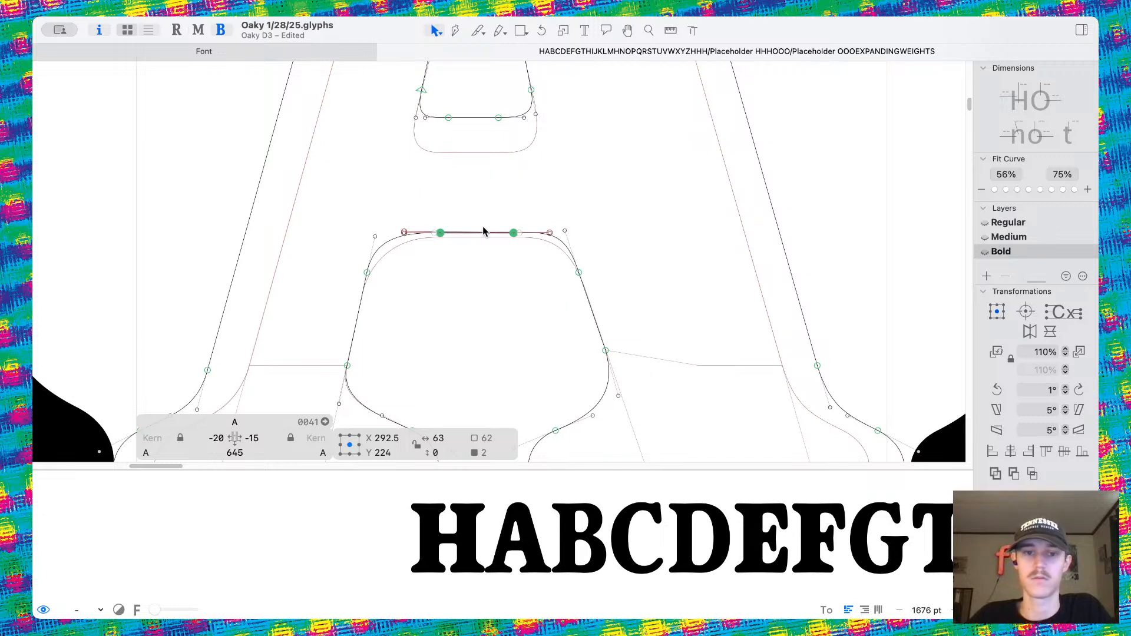
# Smooth the upper-left corner of the A's lower opening by lowering its side node and adjusting the curve handle.
pyautogui.scroll(2, 407, 258)
pyautogui.moveTo(360, 275); pyautogui.dragTo(359, 304)
pyautogui.moveTo(370, 233); pyautogui.dragTo(394, 229)
pyautogui.scroll(-5, 439, 245)
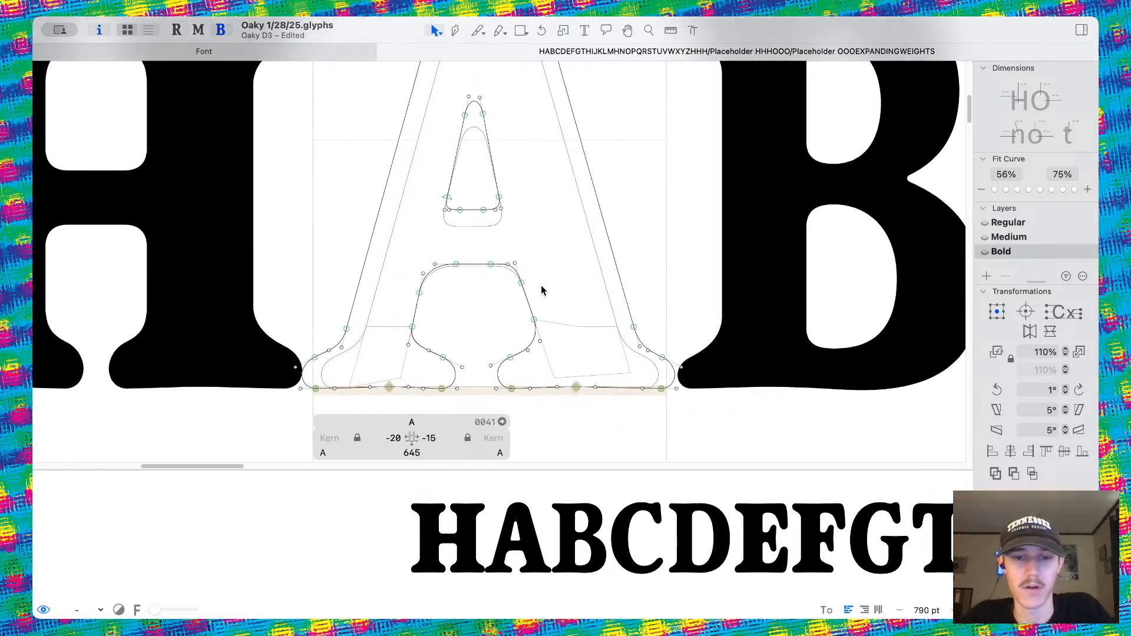
# Lower the side node at the lower opening's upper-right corner to X 385, Y 176, check its curve handle, and preview the A.
pyautogui.scroll(5, 540, 285)
pyautogui.moveTo(483, 273); pyautogui.dragTo(489, 293)
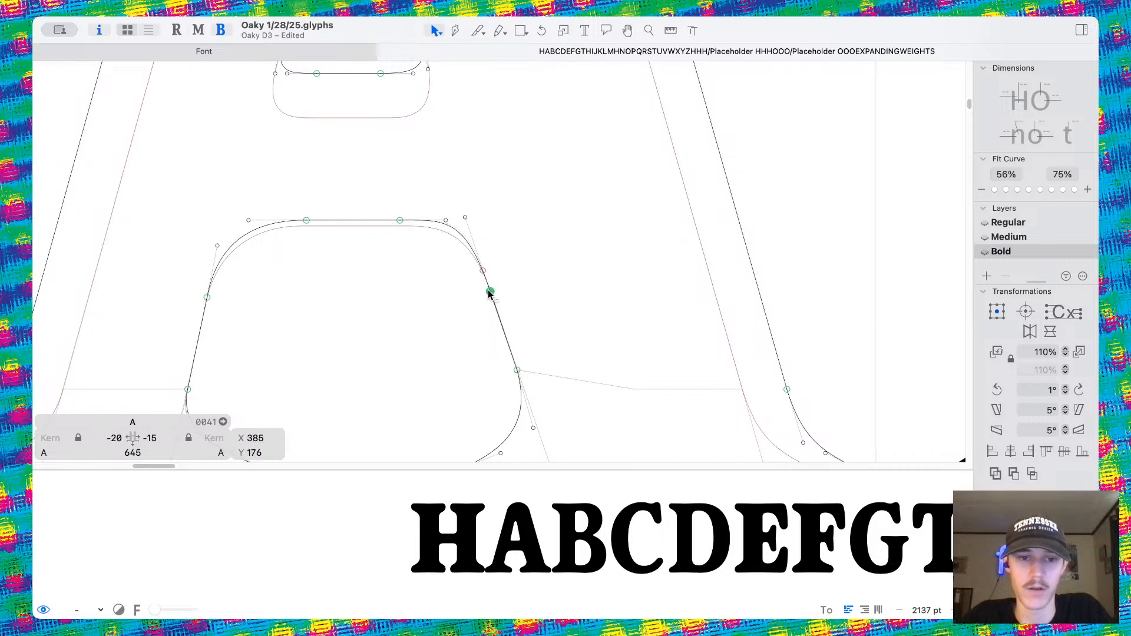
pyautogui.moveTo(466, 222)
pyautogui.mouseDown()
pyautogui.moveTo(477, 245)
pyautogui.moveTo(467, 222)
pyautogui.mouseUp()
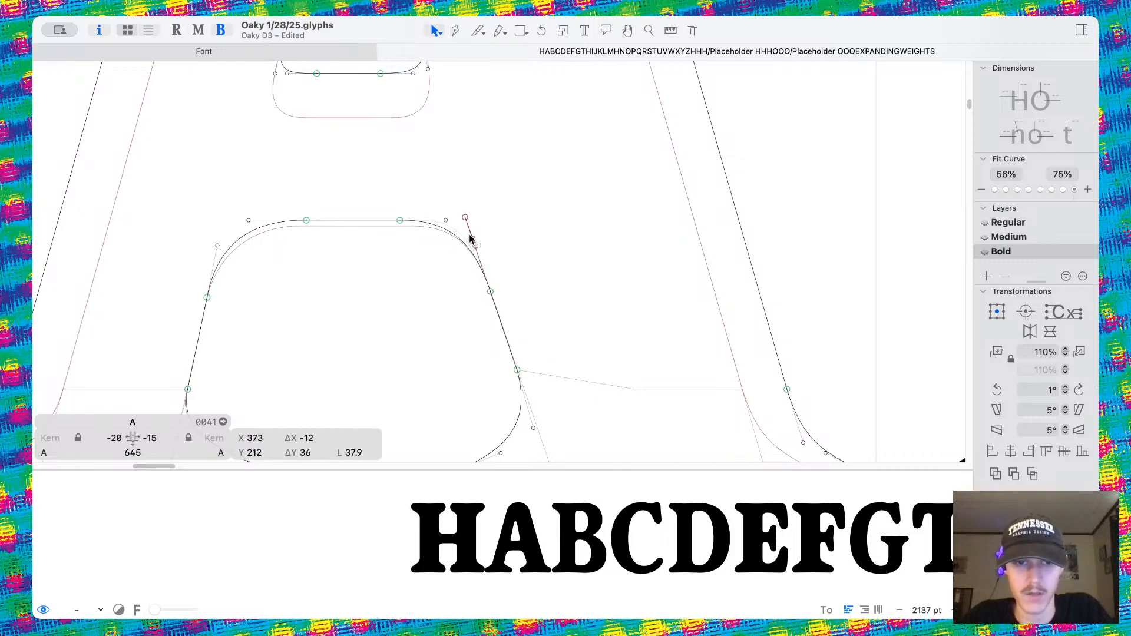
pyautogui.press('space')
pyautogui.scroll(-5, 500, 222)
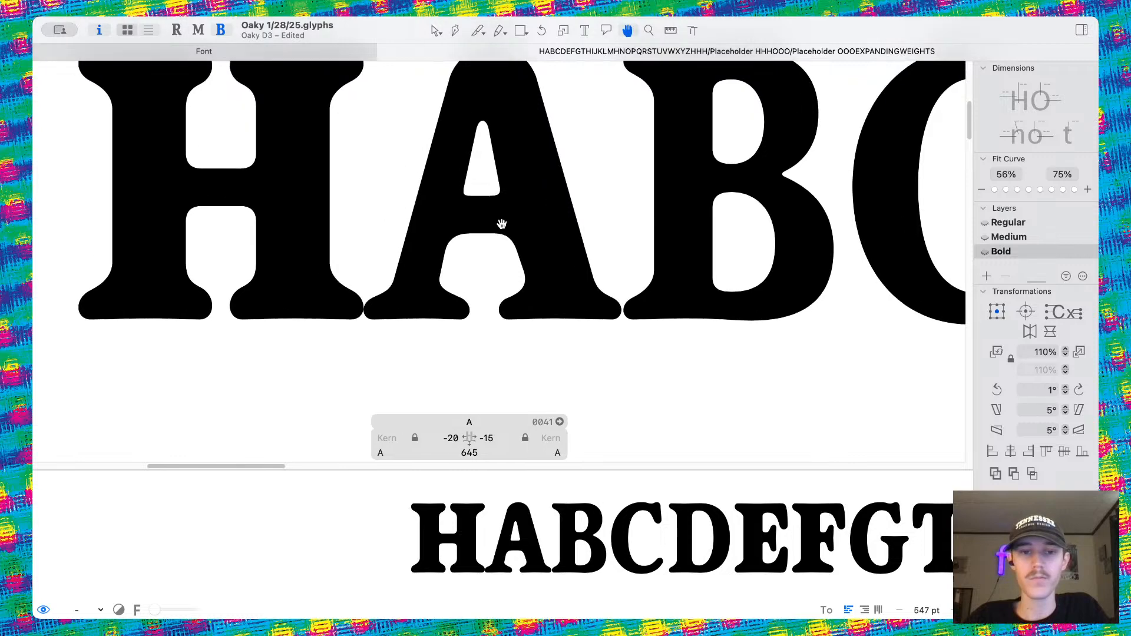
# Raise the side nodes at both bottom corners of the A's upper counter to Y 359, at X 248 and X 337.
pyautogui.scroll(5, 498, 224)
pyautogui.scroll(4, 503, 221)
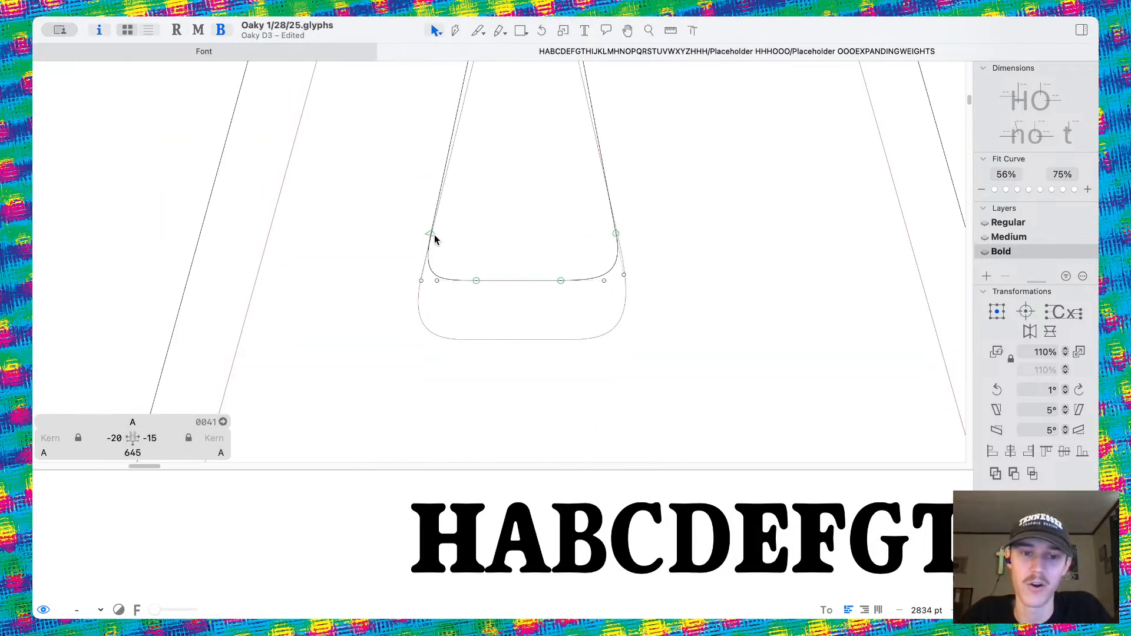
pyautogui.moveTo(429, 235); pyautogui.dragTo(436, 214)
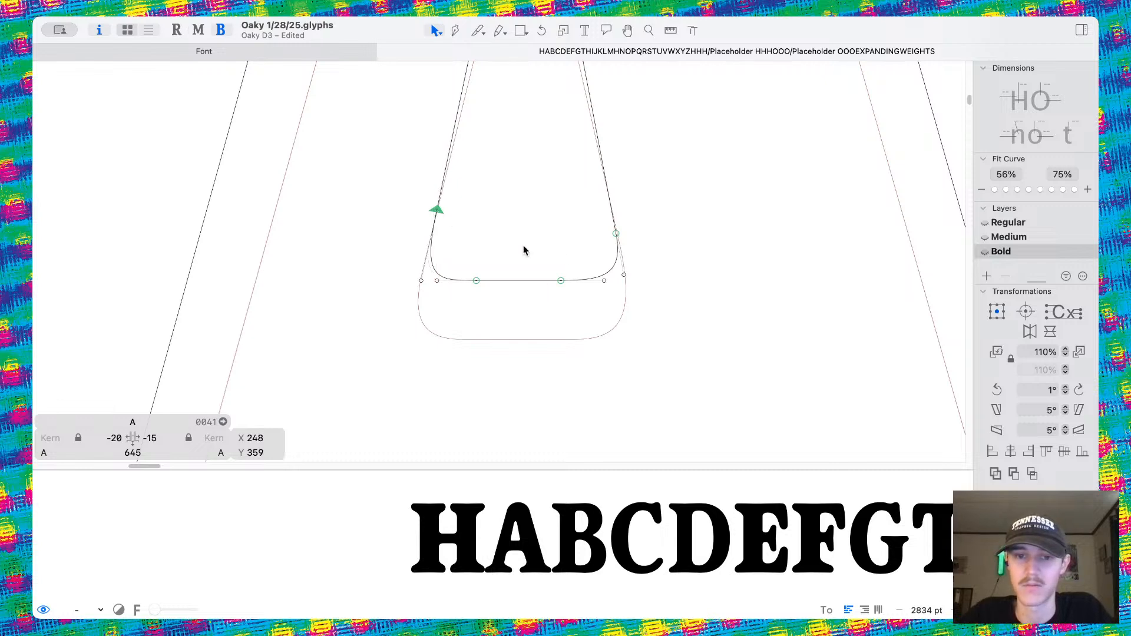
pyautogui.moveTo(616, 234); pyautogui.dragTo(612, 210)
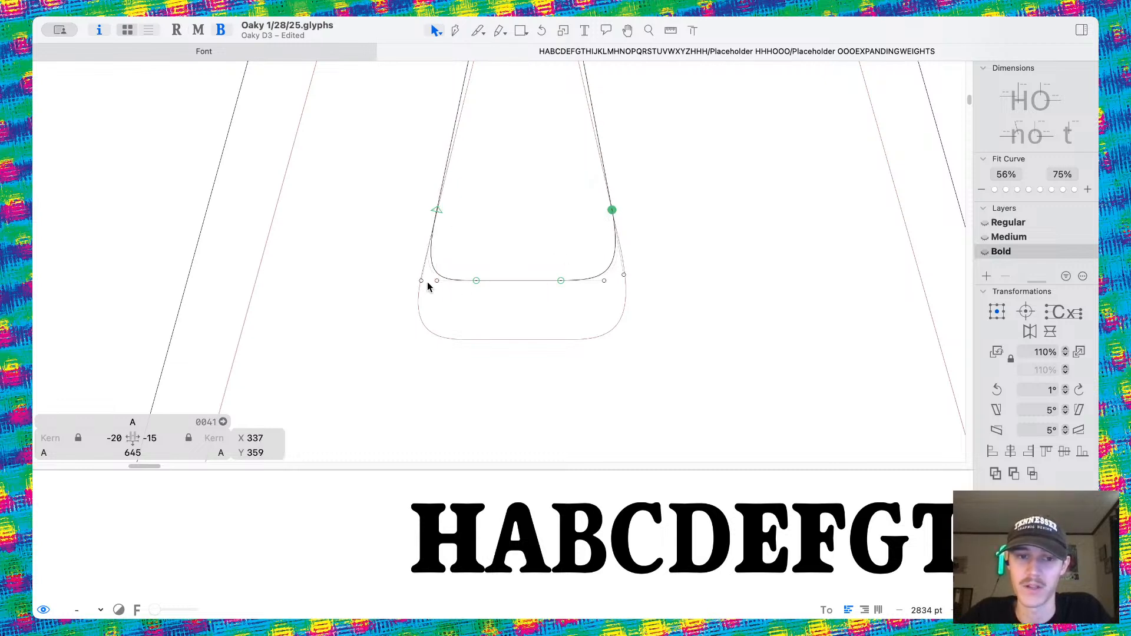
# Shorten the side curve handles at both bottom corners of the A's upper counter, one to X 243, Y 336, and preview the shape.
pyautogui.moveTo(421, 282); pyautogui.dragTo(428, 255)
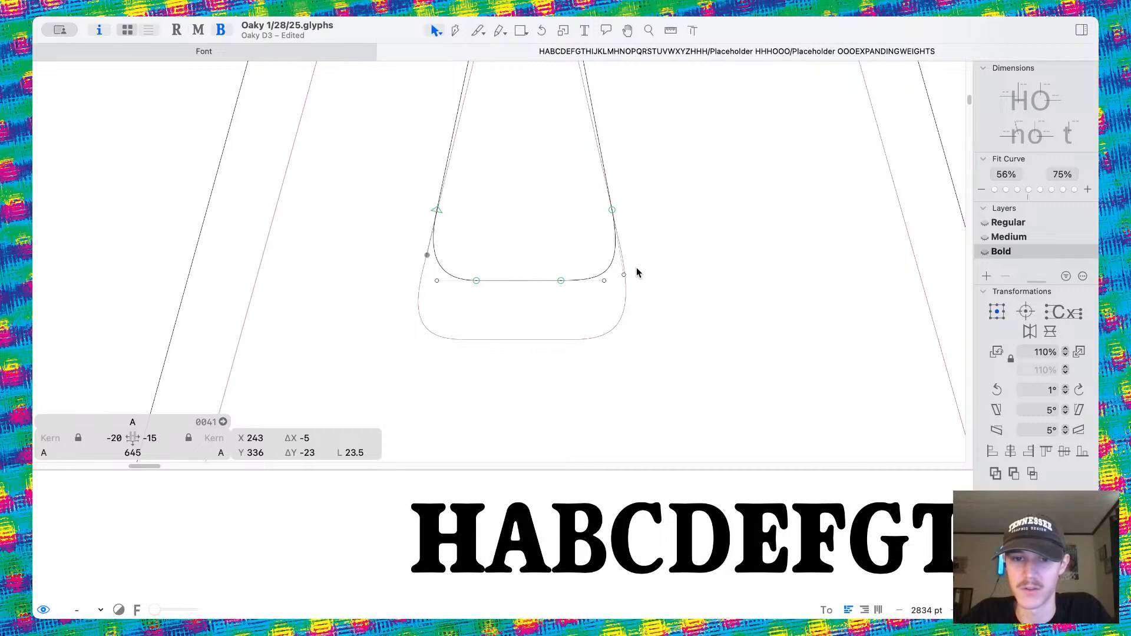
pyautogui.moveTo(625, 274); pyautogui.dragTo(623, 261)
pyautogui.click(692, 250)
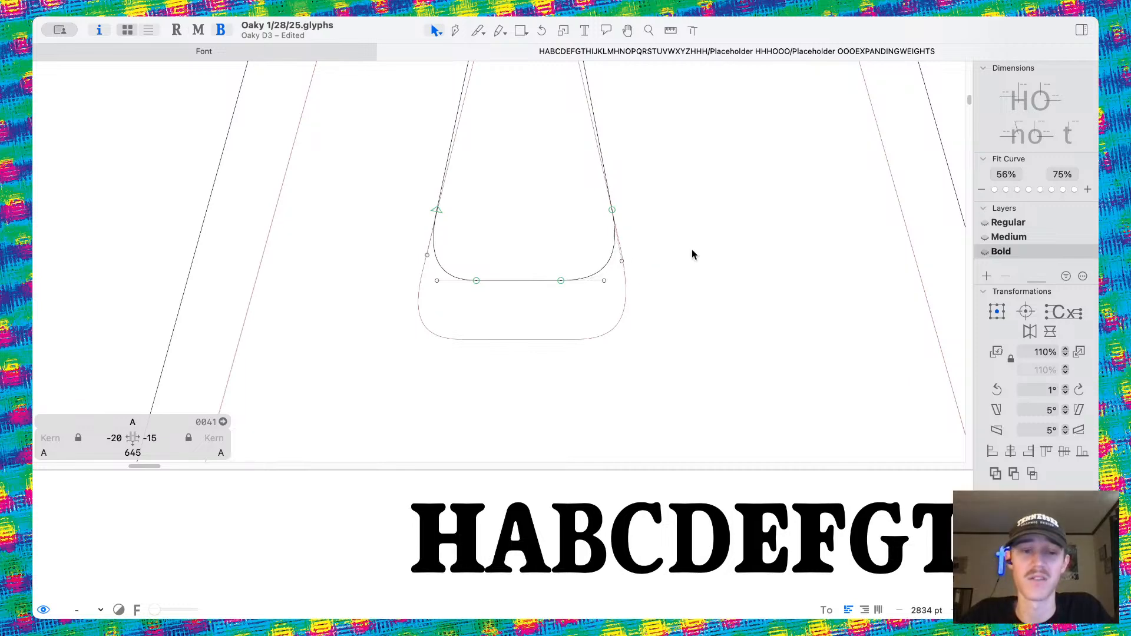
pyautogui.press('space')
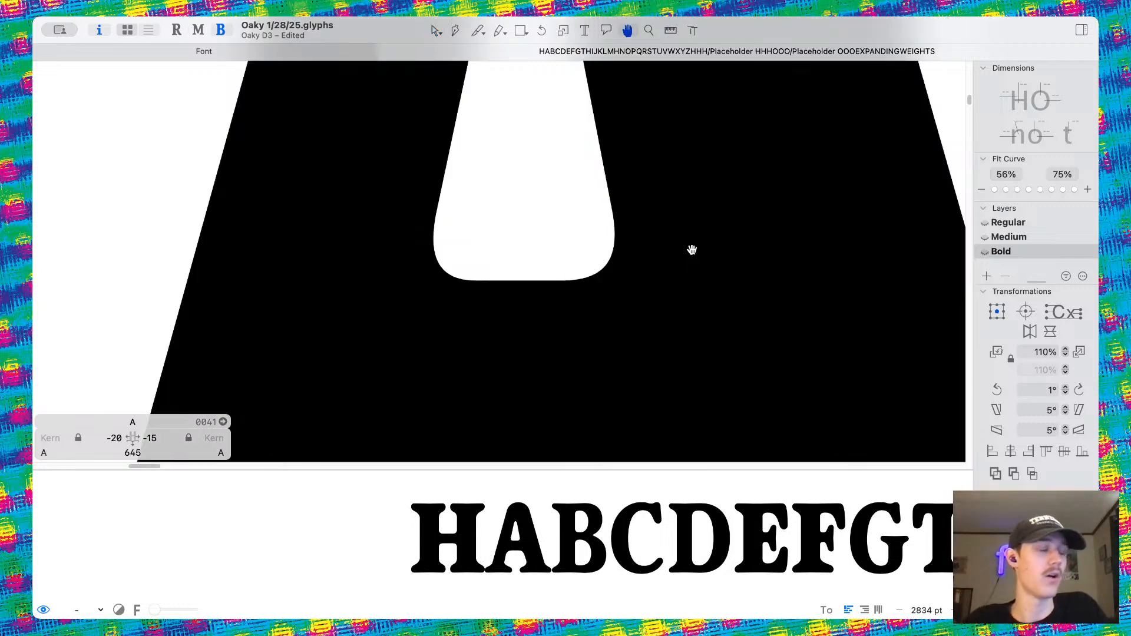
# Broaden the A's outer apex by lowering both shoulder nodes to about Y 591 and pulling the curve's top back up to the overshoot.
pyautogui.scroll(-15, 692, 250)
pyautogui.scroll(8, 571, 207)
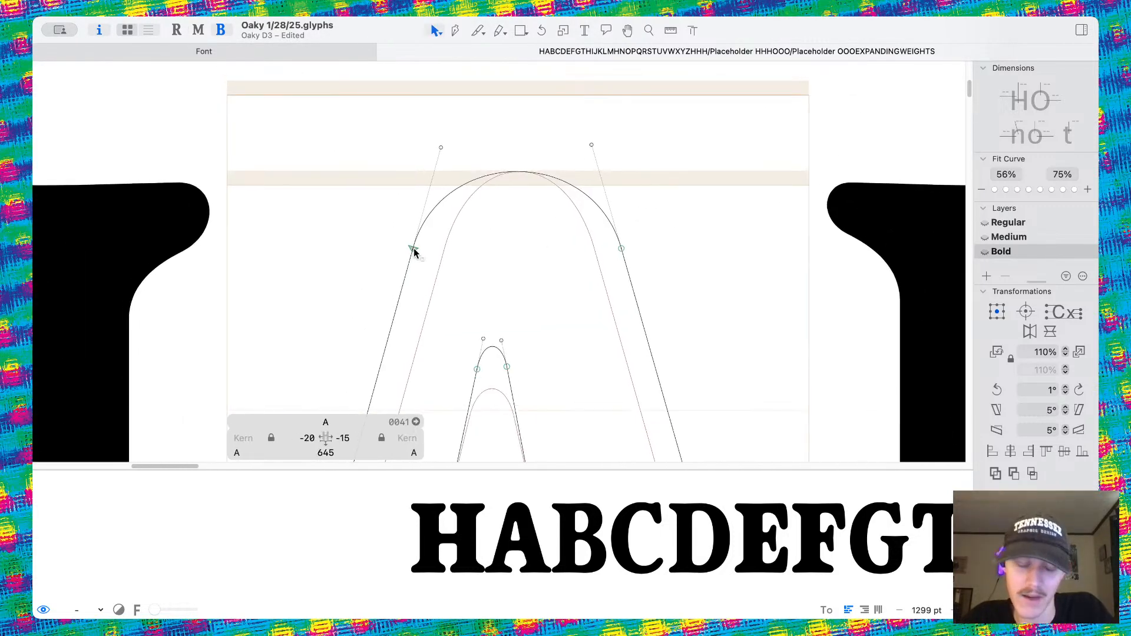
pyautogui.moveTo(413, 249); pyautogui.dragTo(402, 285)
pyautogui.moveTo(621, 251); pyautogui.dragTo(633, 286)
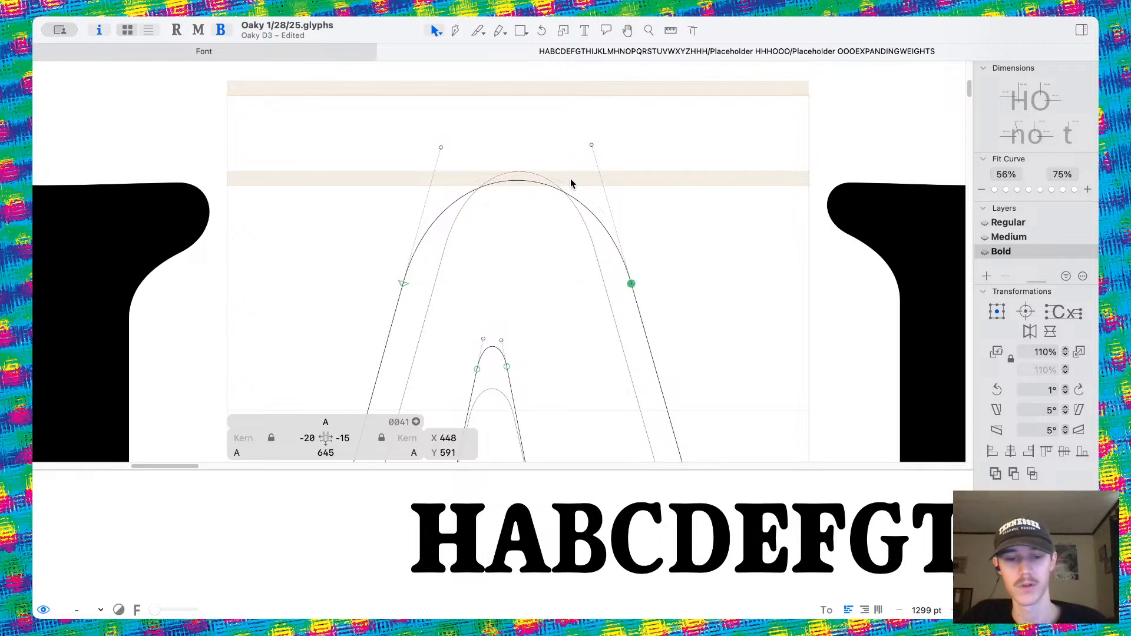
pyautogui.moveTo(515, 180); pyautogui.dragTo(515, 171)
pyautogui.scroll(-5, 524, 229)
pyautogui.press('space')
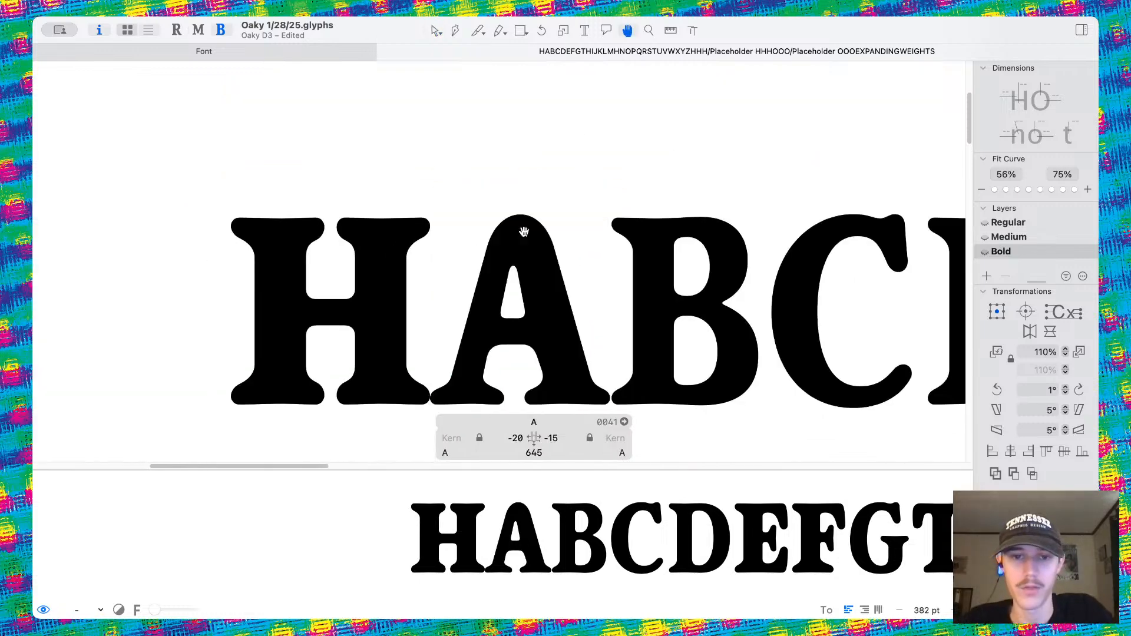
# Examine the filled A beside the other Bold capitals at large and small text sizes.
pyautogui.scroll(-3, 599, 262)
pyautogui.hscroll(-2, 599, 262)
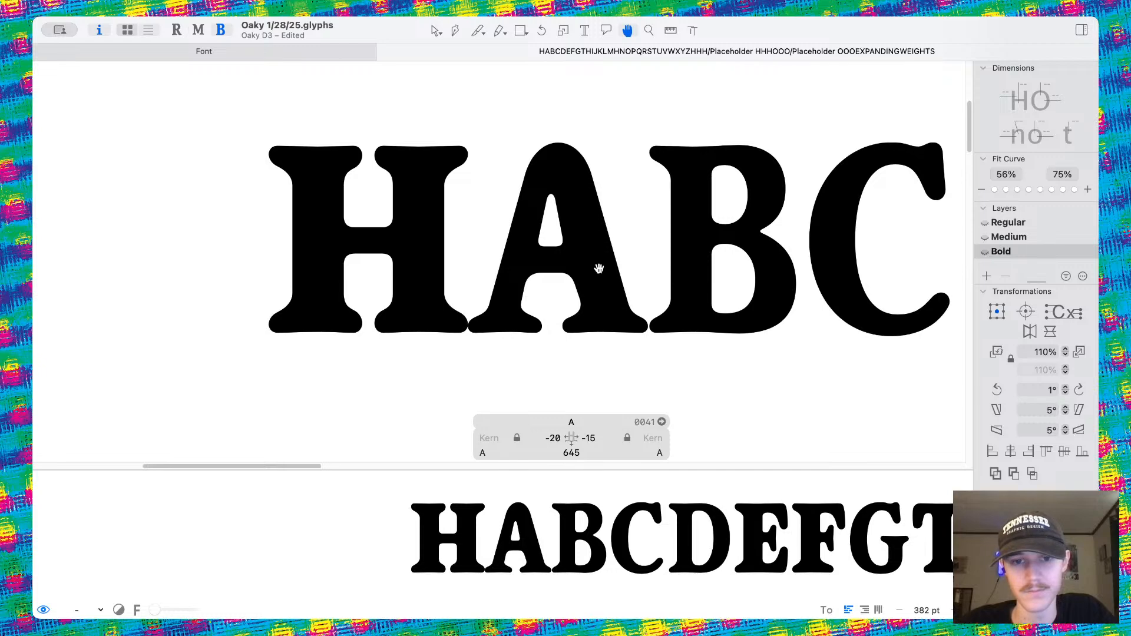
pyautogui.scroll(-5, 598, 268)
pyautogui.scroll(5, 598, 286)
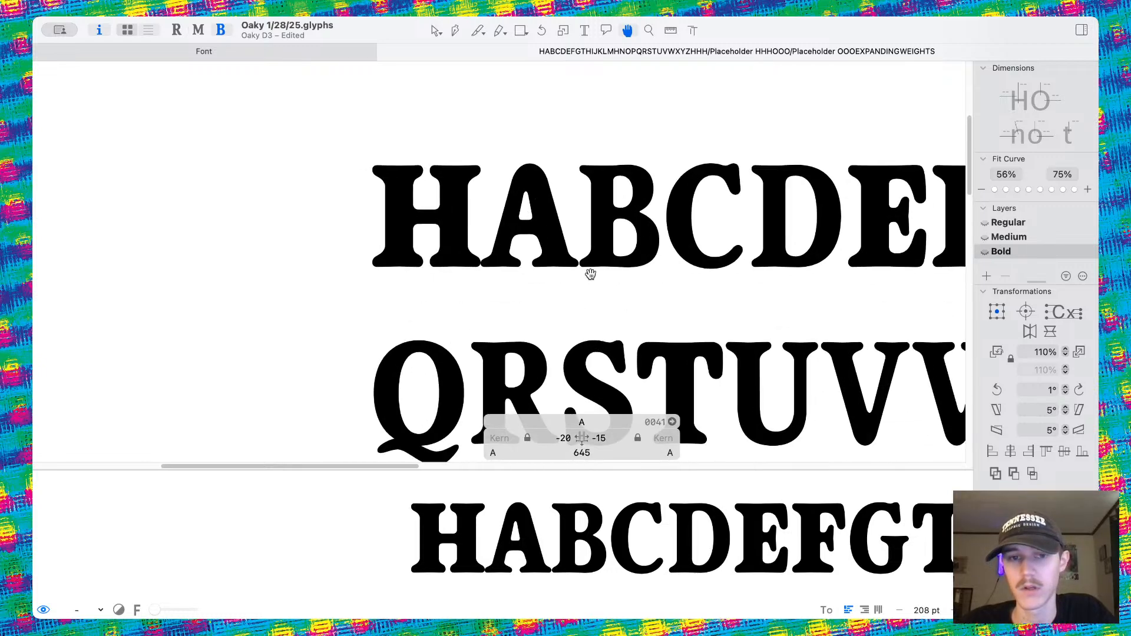
pyautogui.scroll(5, 540, 202)
pyautogui.scroll(-3, 541, 203)
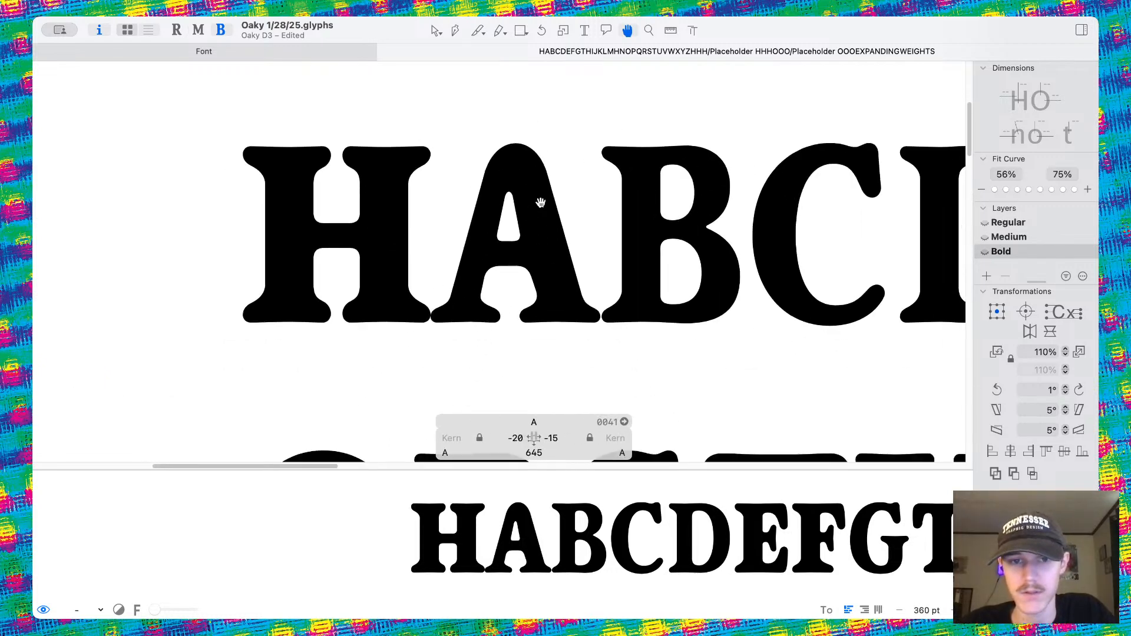
pyautogui.scroll(3, 529, 218)
pyautogui.scroll(-6, 530, 219)
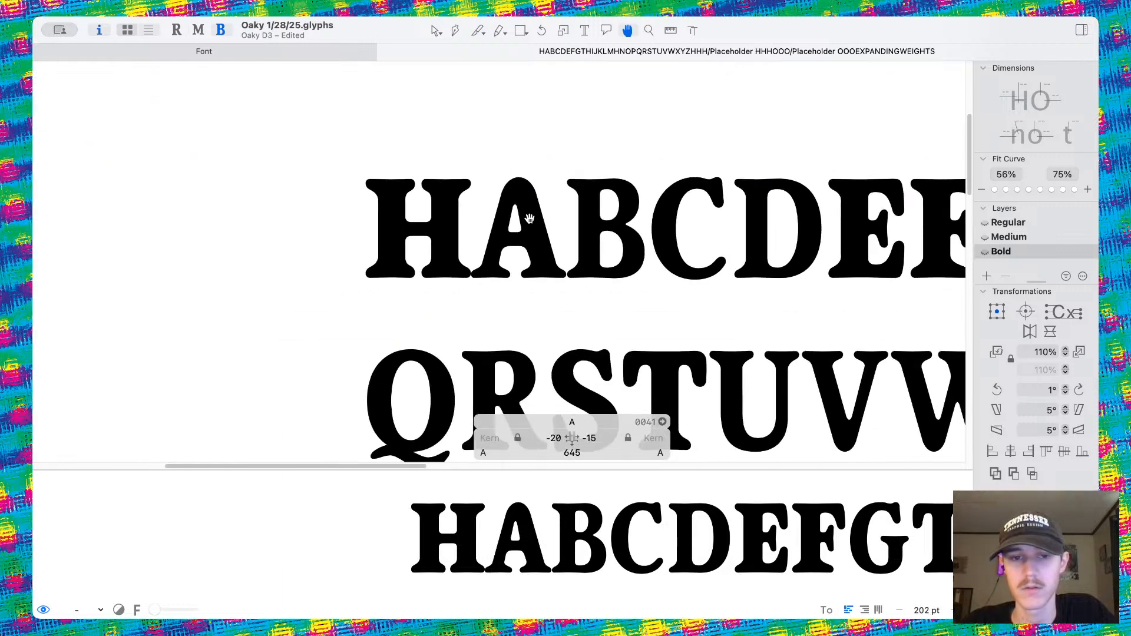
pyautogui.scroll(-8, 530, 218)
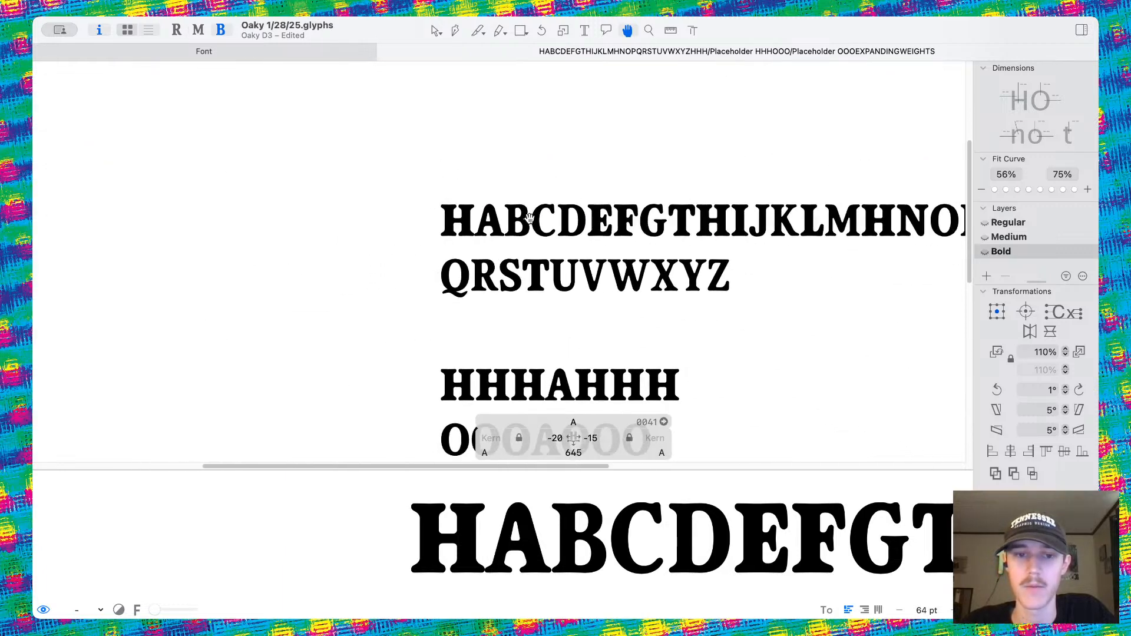
pyautogui.scroll(8, 457, 220)
pyautogui.hscroll(-1, 462, 220)
# Try lowering the tip of the A's upper counter 10 units, to Y 503, and undo the move.
pyautogui.doubleClick(522, 262)
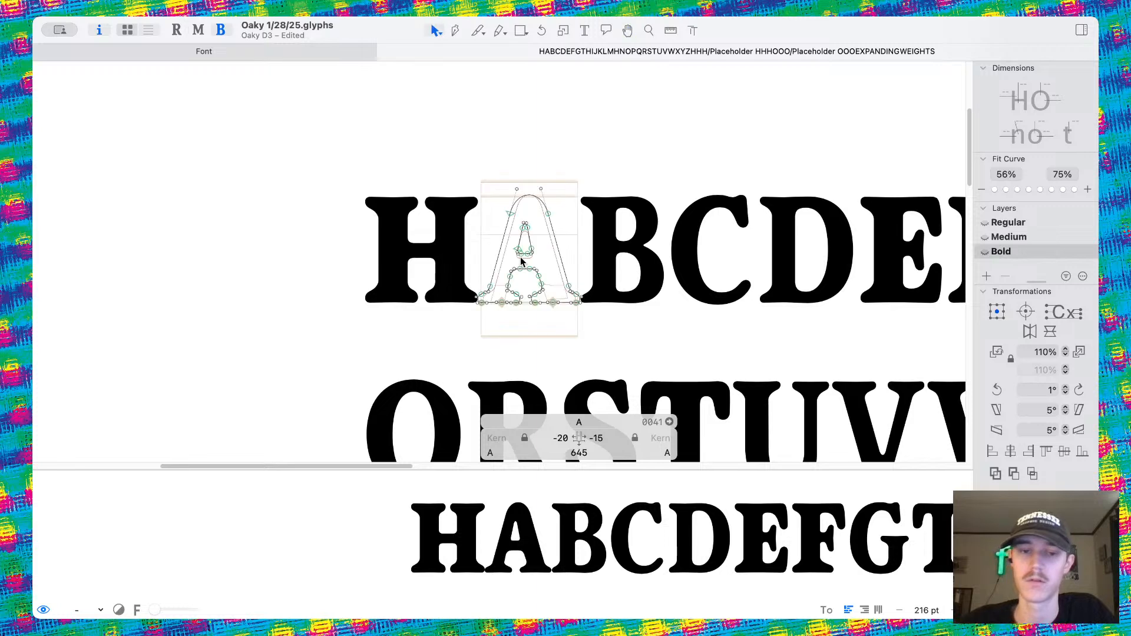
pyautogui.scroll(9, 522, 263)
pyautogui.moveTo(510, 96); pyautogui.dragTo(576, 134)
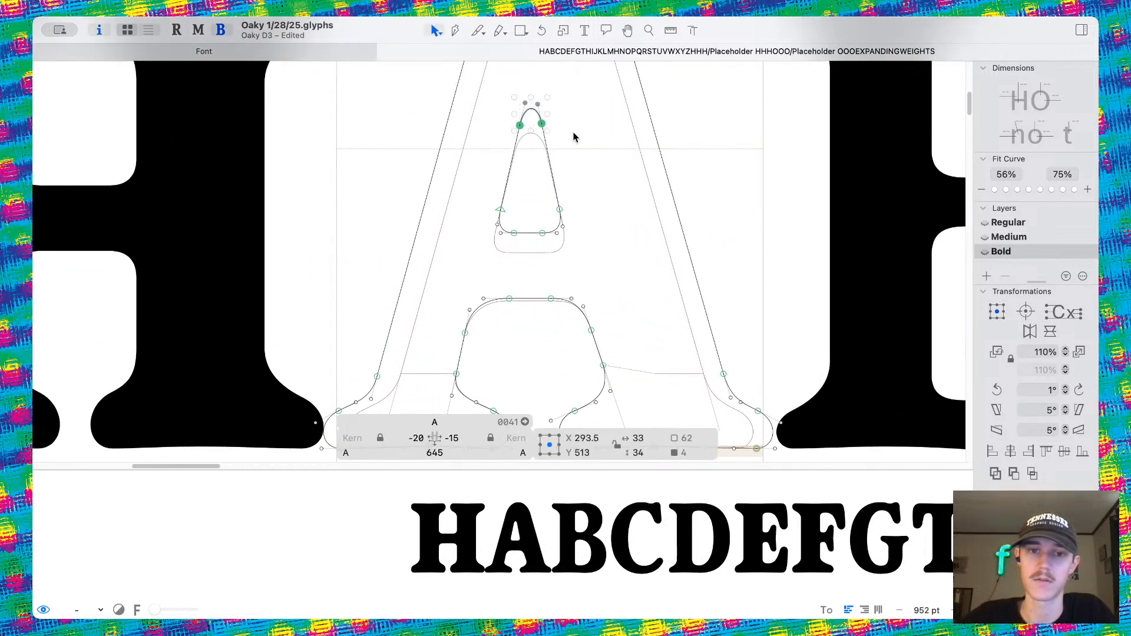
pyautogui.press('space')
pyautogui.scroll(-7, 573, 132)
pyautogui.scroll(-4, 574, 131)
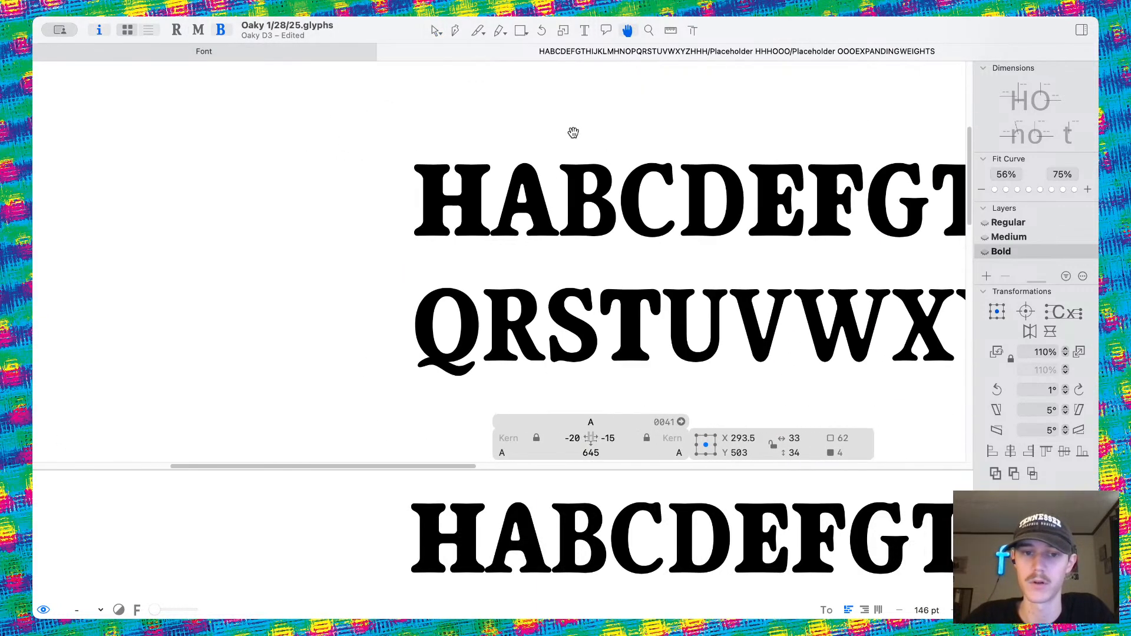
pyautogui.scroll(7, 481, 162)
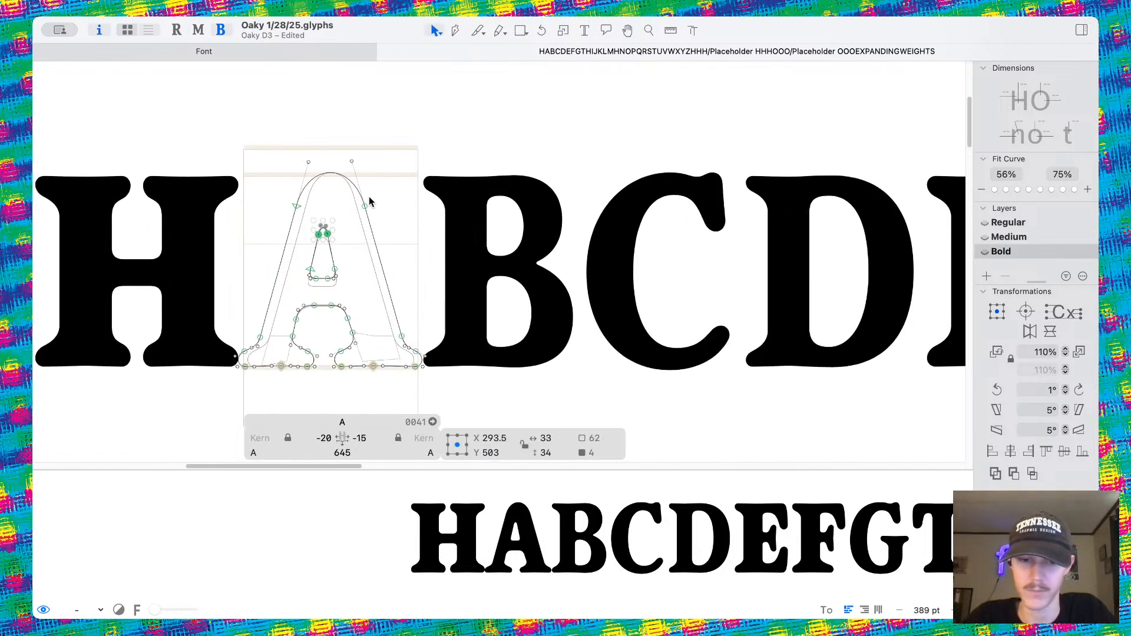
pyautogui.press('super+z')
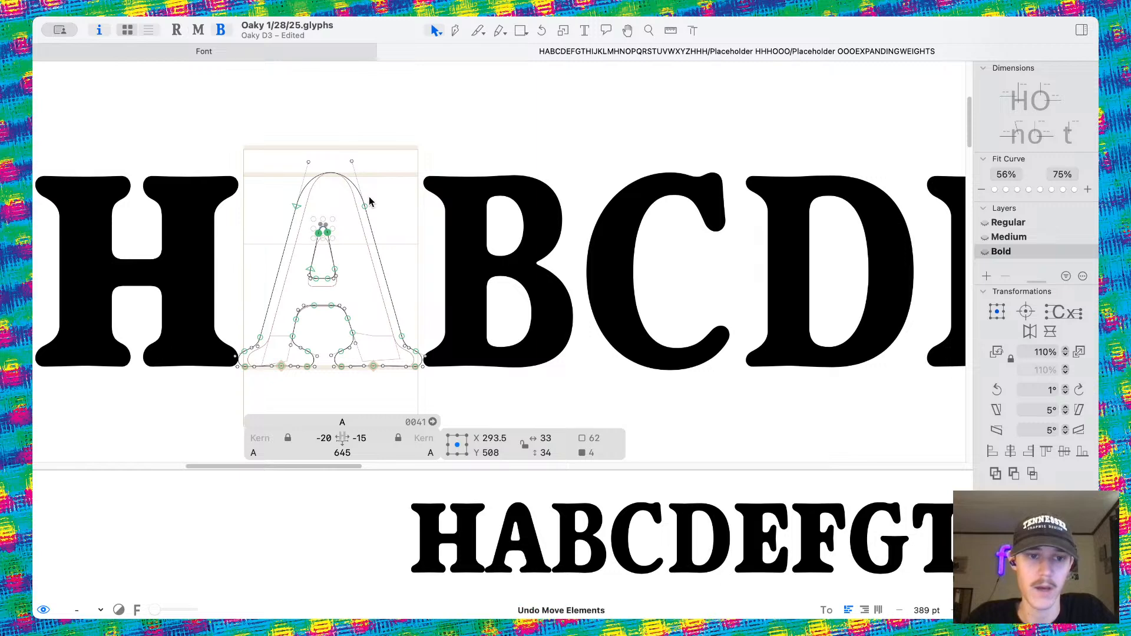
pyautogui.press('super+z')
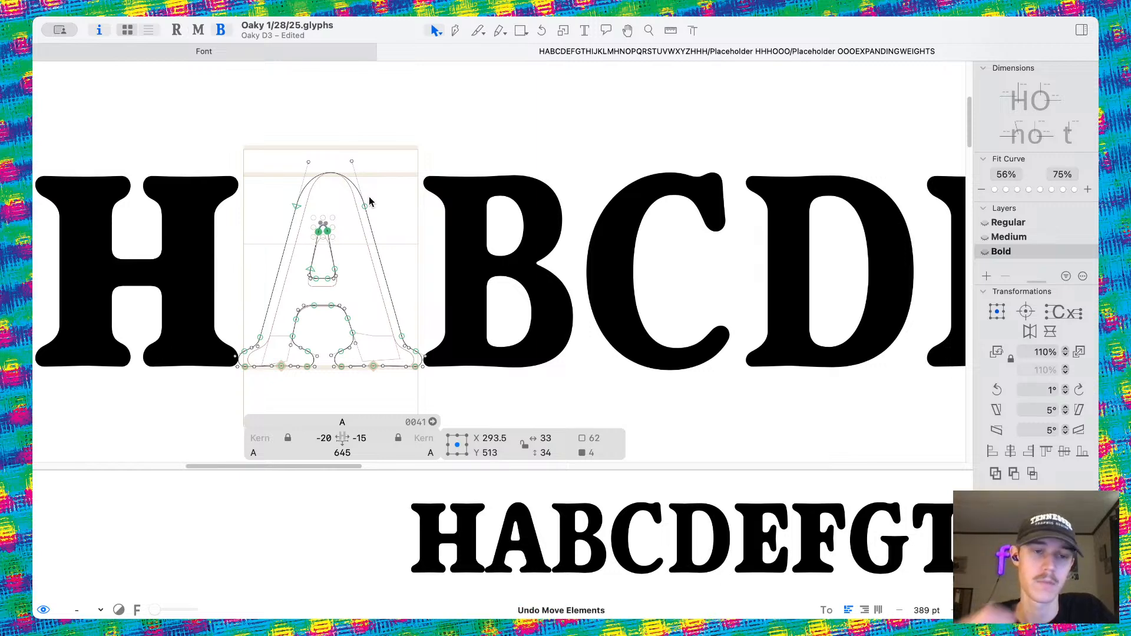
# Flatten the curve at the tip of the A's upper counter by pulling its top down, and preview the A.
pyautogui.scroll(10, 371, 201)
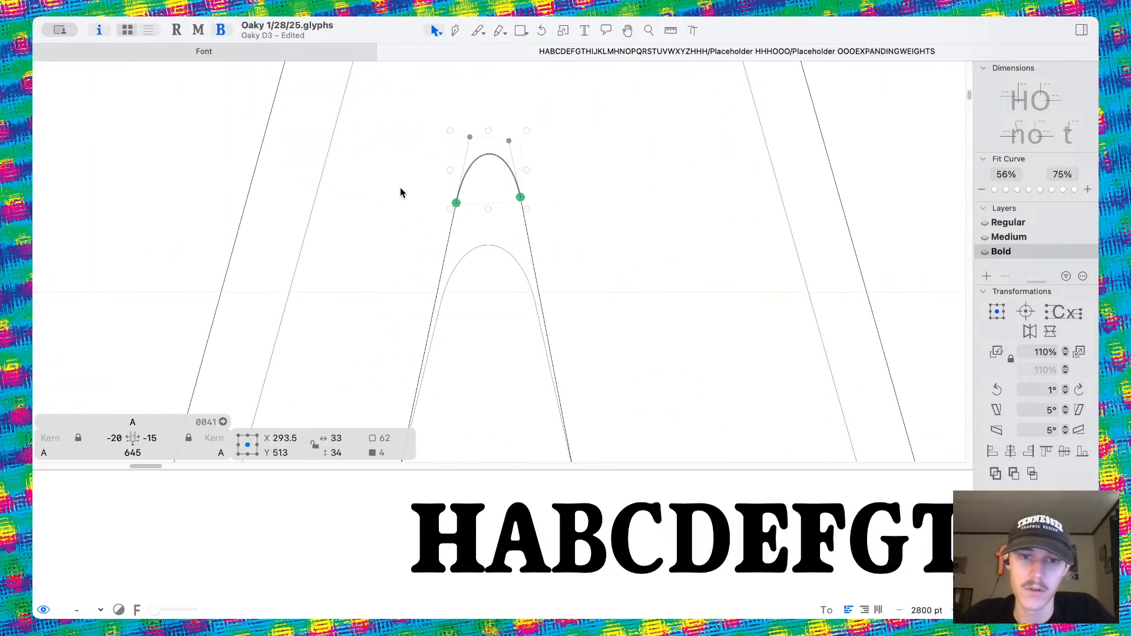
pyautogui.click(497, 182)
pyautogui.moveTo(486, 155); pyautogui.dragTo(485, 171)
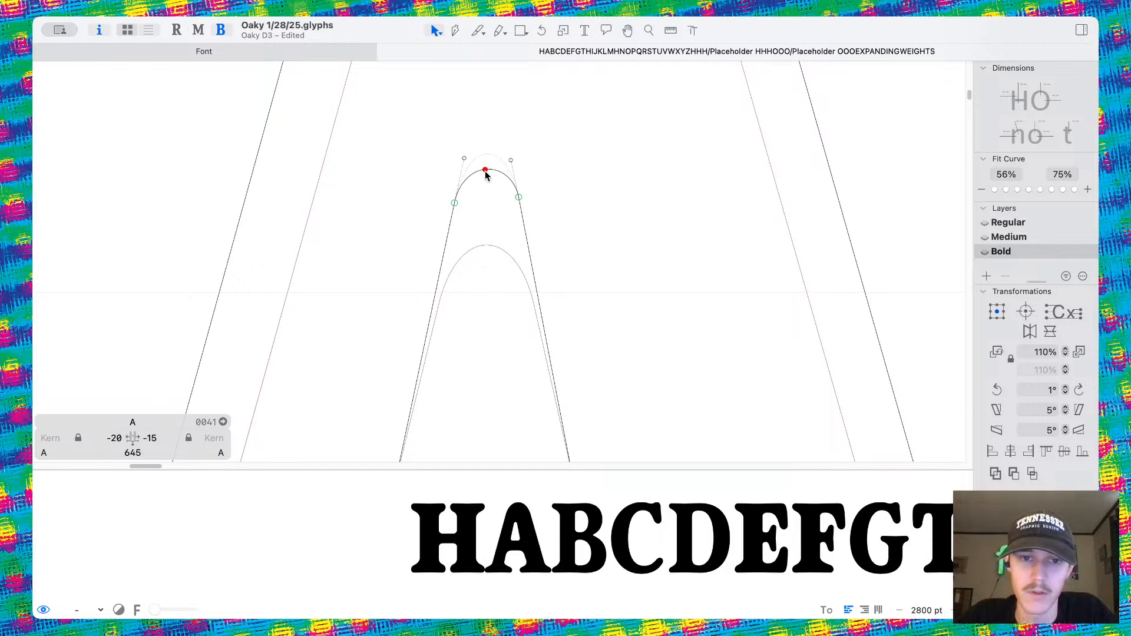
pyautogui.press('space')
pyautogui.scroll(-8, 498, 220)
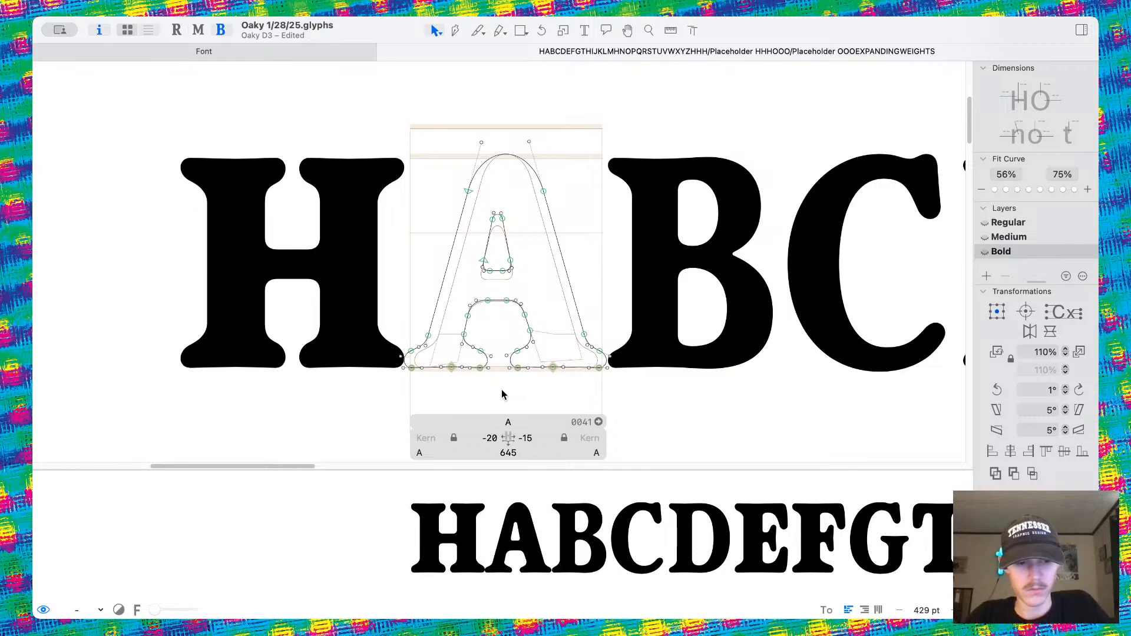
# Set both sidebearings of the Bold A to 15.
pyautogui.press('super+2')
pyautogui.press('super+3')
pyautogui.click(482, 436)
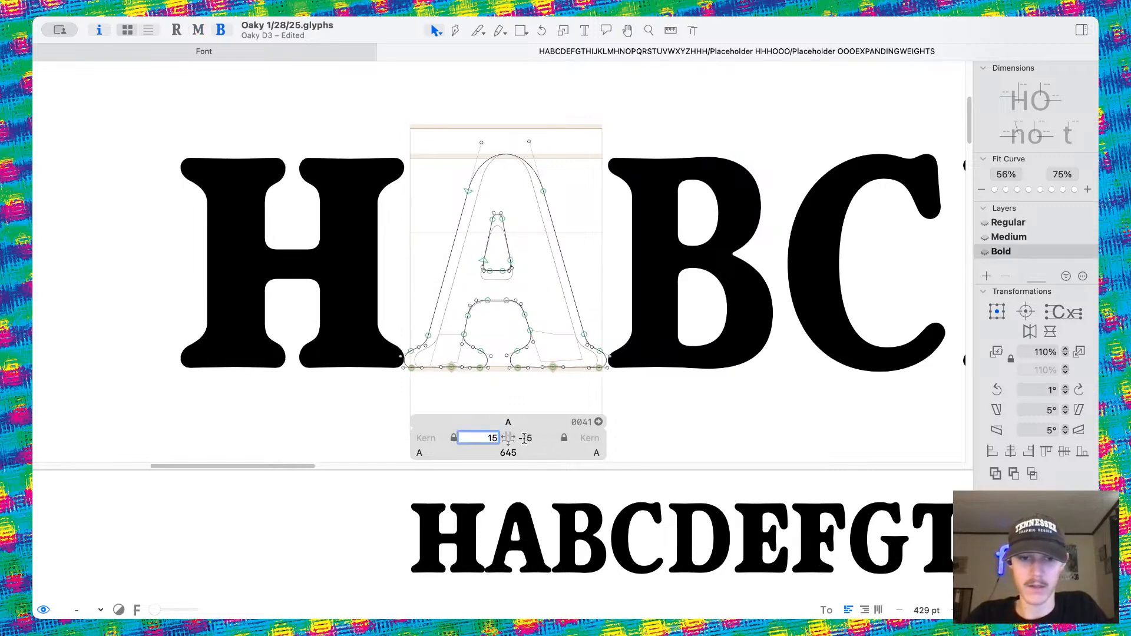
pyautogui.click(525, 438)
pyautogui.write('15')
pyautogui.press('Return')
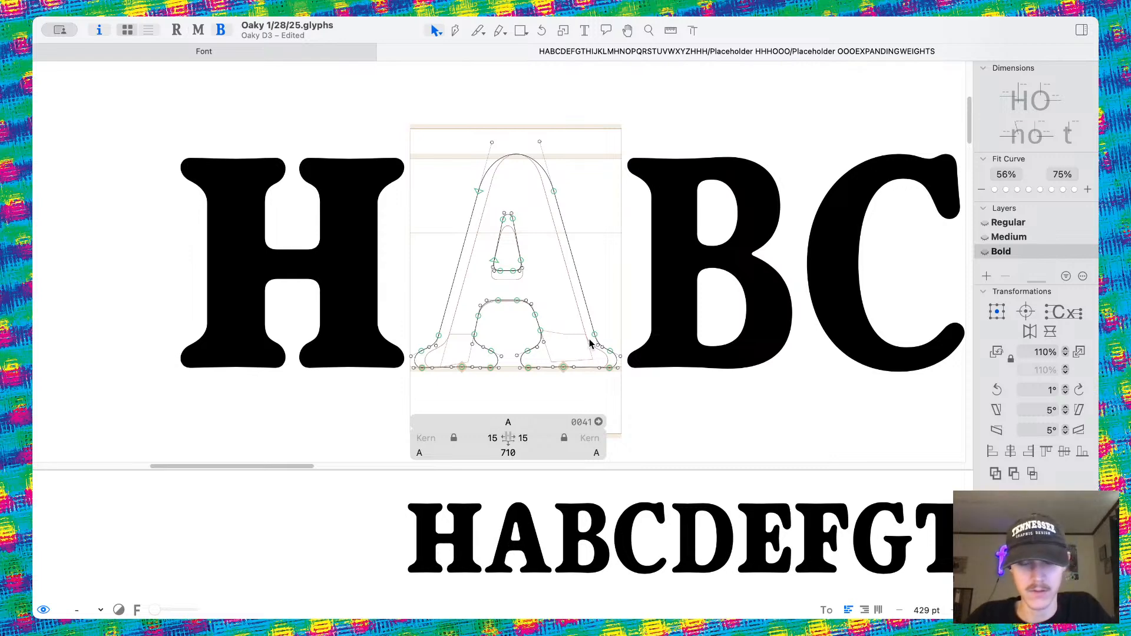
# Examine the A's counters up close and its weight and spacing between the H and B.
pyautogui.scroll(10, 511, 243)
pyautogui.scroll(-4, 527, 334)
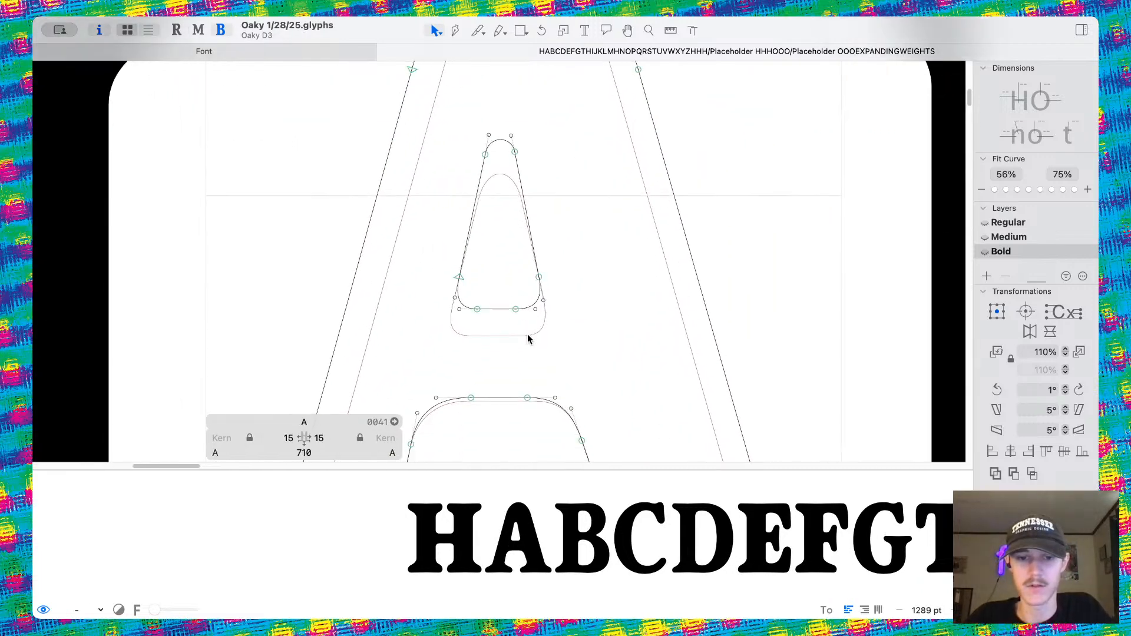
pyautogui.press('space')
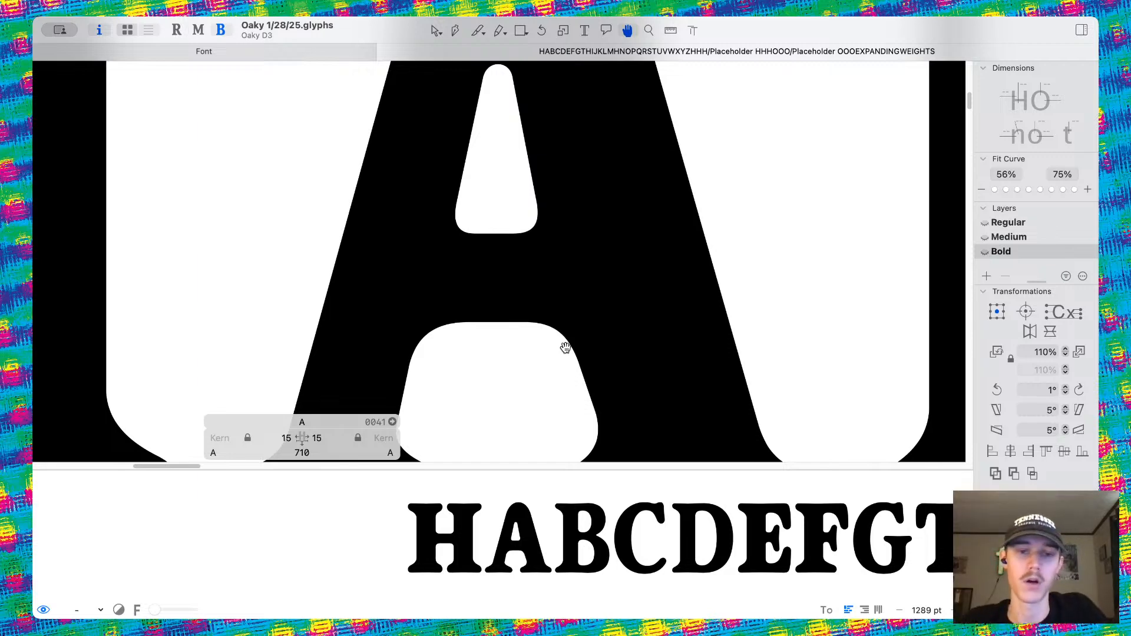
pyautogui.scroll(-9, 566, 348)
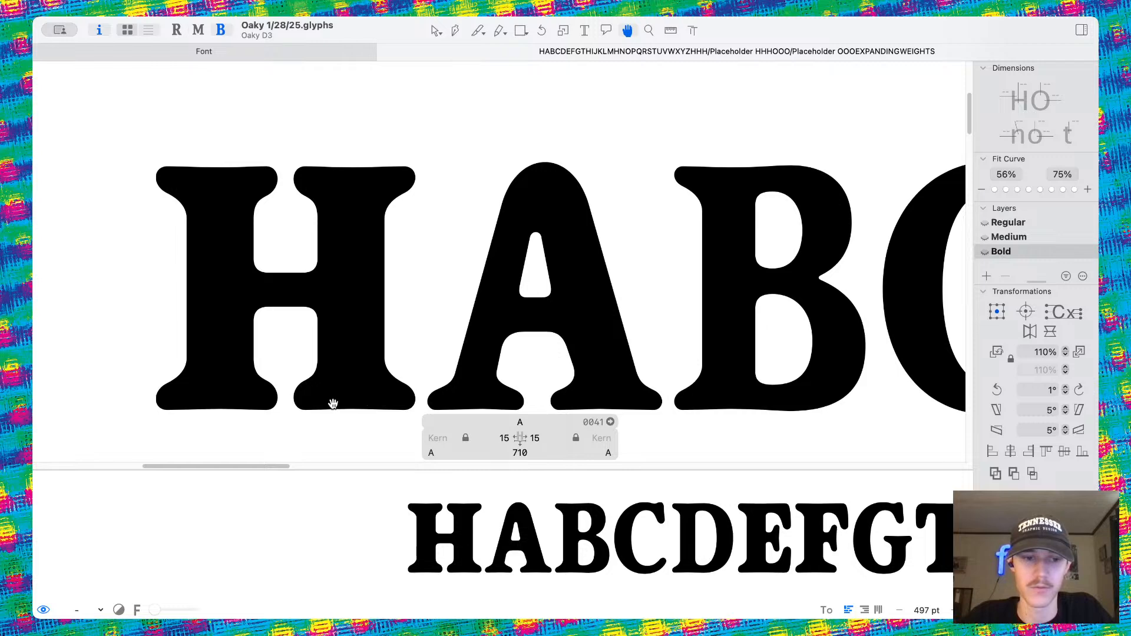
pyautogui.press('v')
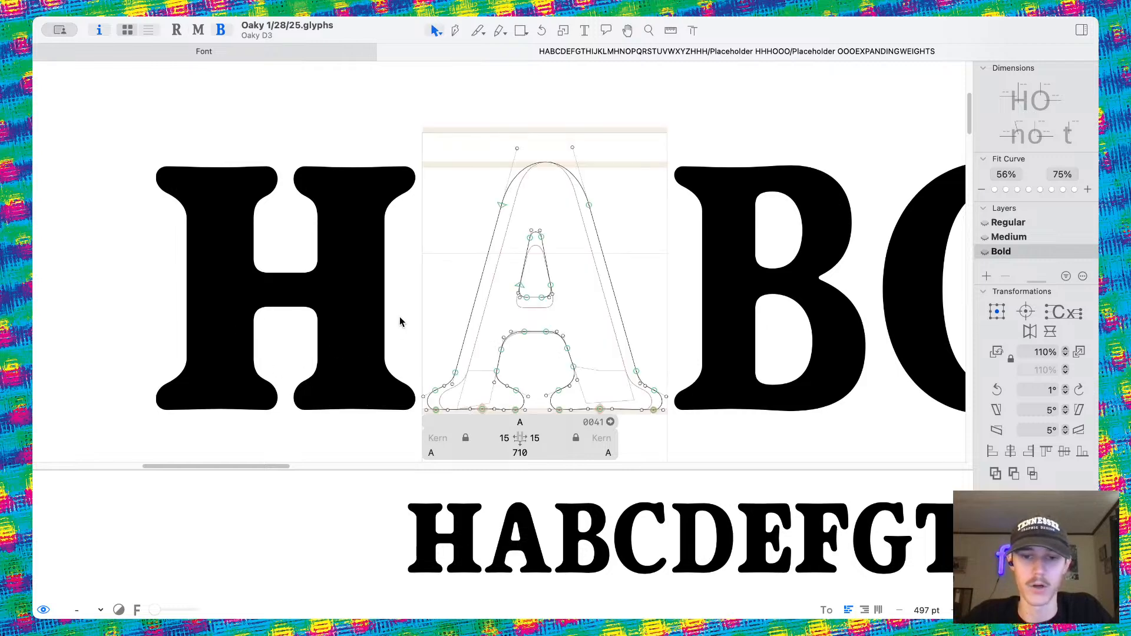
pyautogui.scroll(-5, 401, 319)
pyautogui.hscroll(2, 401, 319)
pyautogui.scroll(4, 401, 319)
pyautogui.scroll(1, 401, 319)
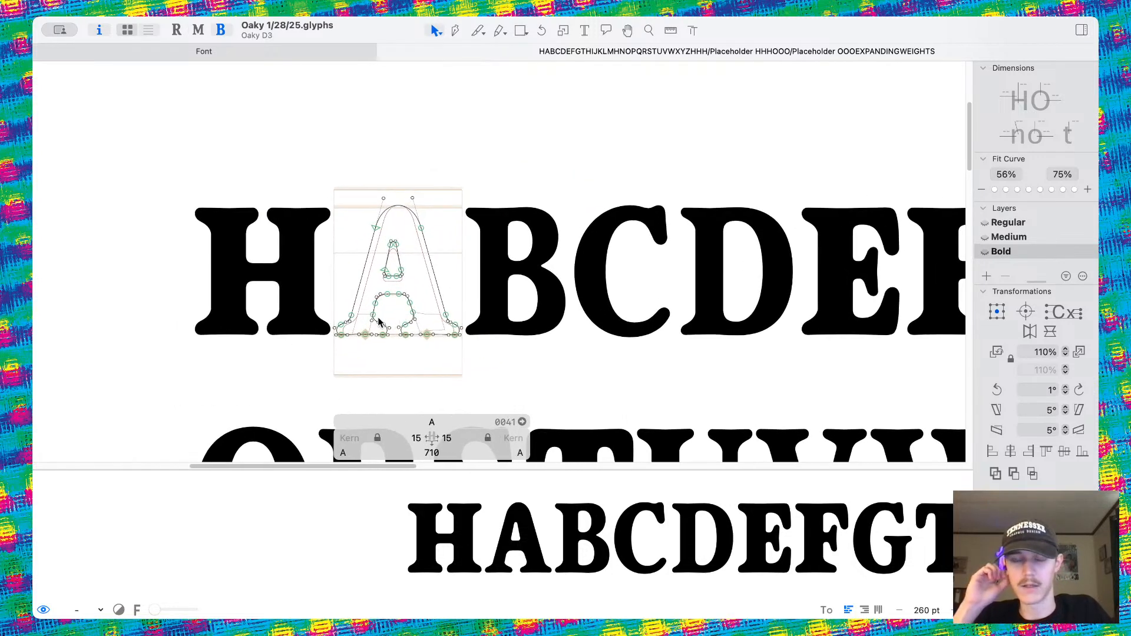
pyautogui.hscroll(3, 379, 323)
pyautogui.scroll(1, 379, 323)
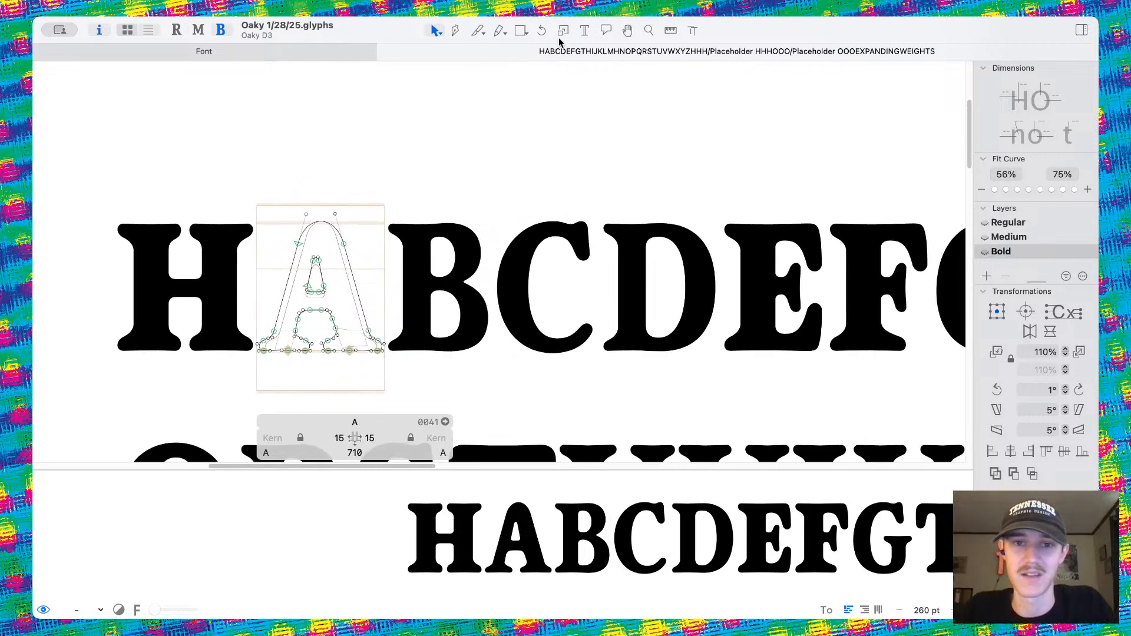
# Delete the H at the start of the sample text and return to outline editing.
pyautogui.click(585, 30)
pyautogui.scroll(-6, 323, 330)
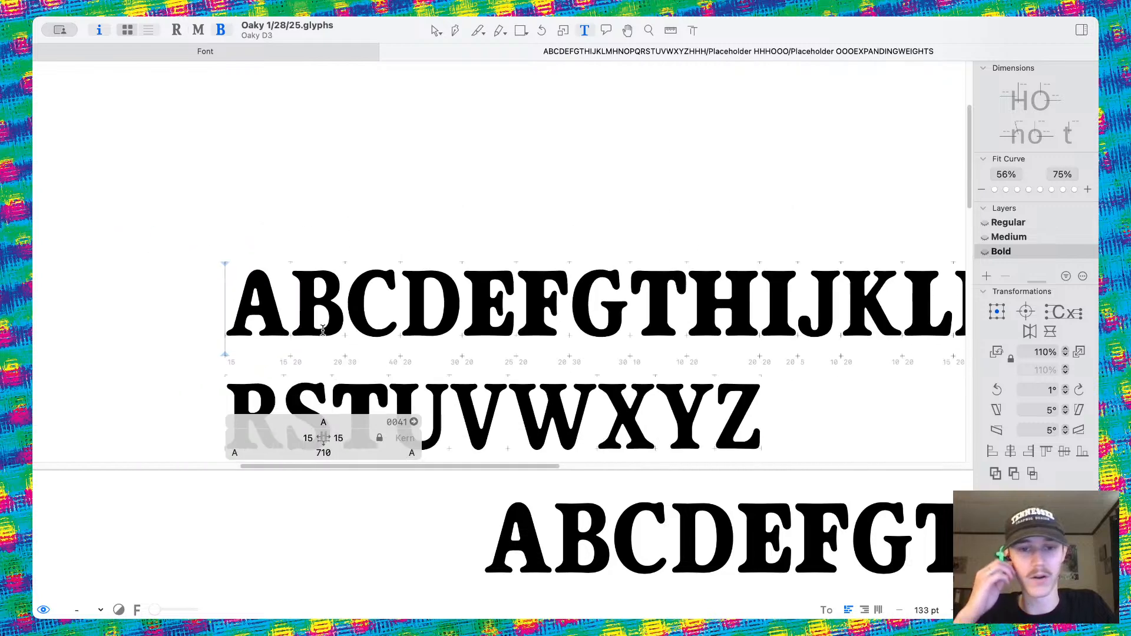
pyautogui.scroll(-2, 323, 330)
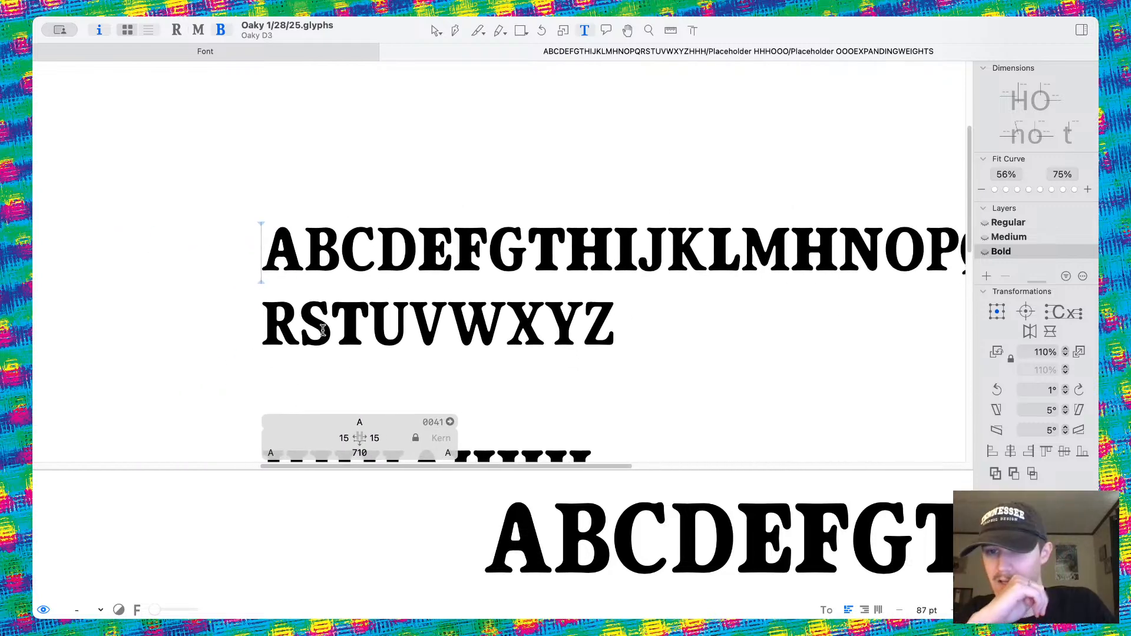
pyautogui.click(437, 31)
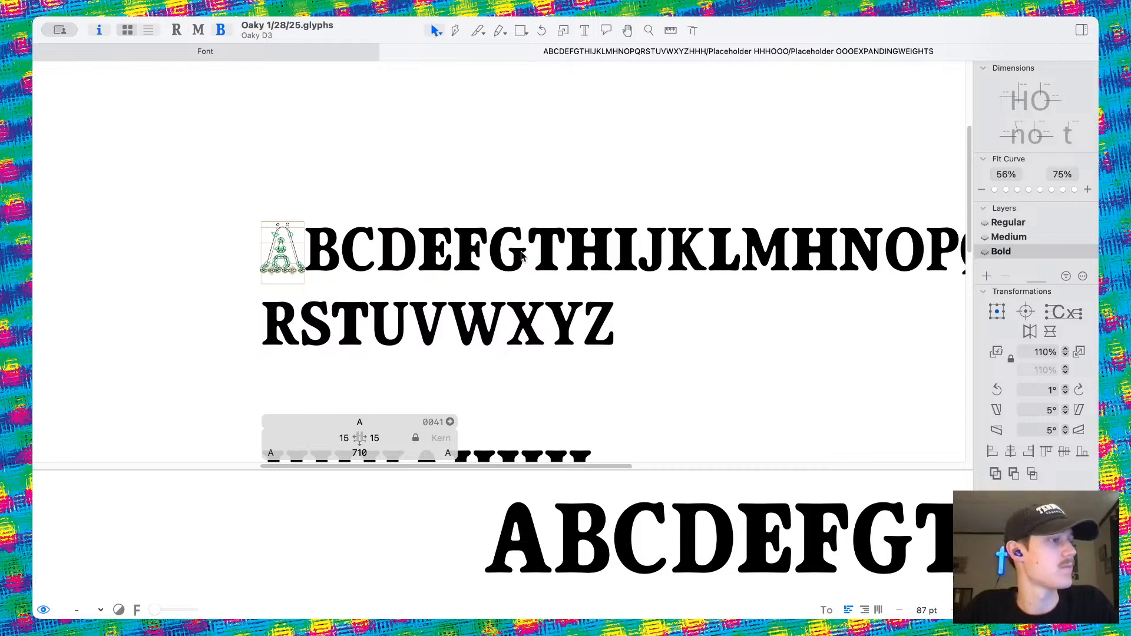
pyautogui.scroll(5, 321, 251)
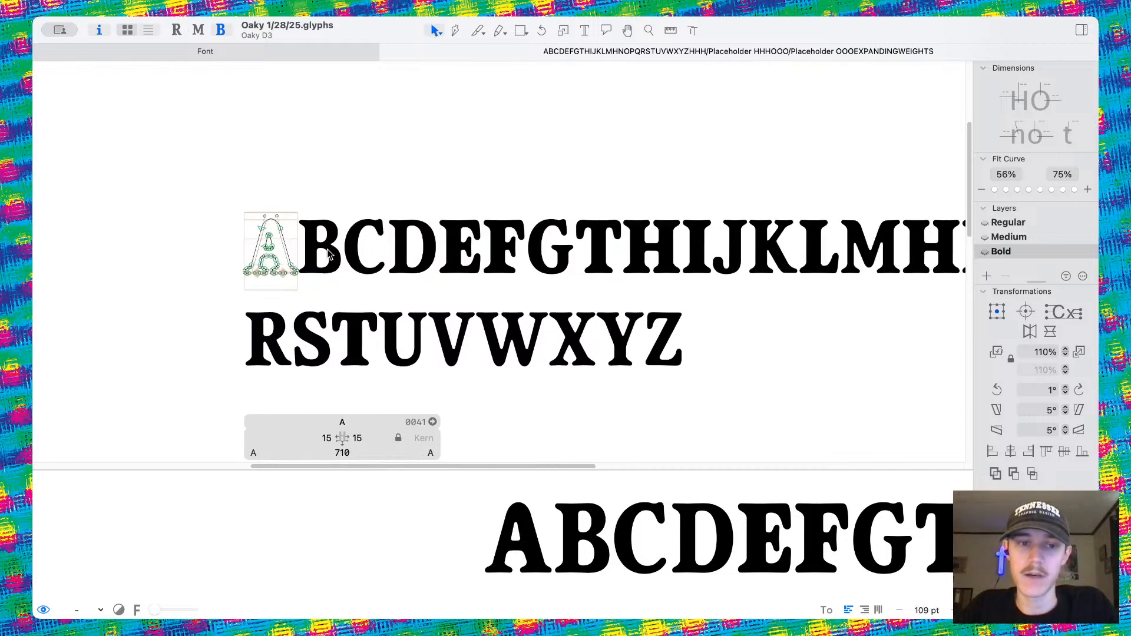
# Insert an H before the A in the sample text and return to editing the A's outline.
pyautogui.scroll(-4, 321, 251)
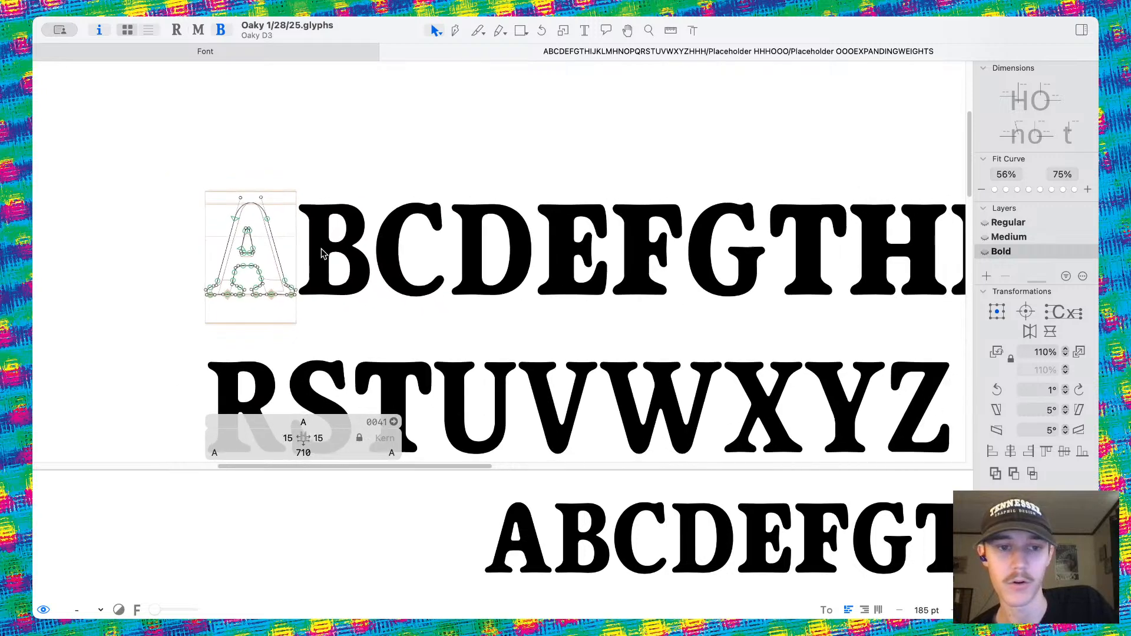
pyautogui.scroll(2, 321, 254)
pyautogui.scroll(-3, 247, 242)
pyautogui.scroll(4, 198, 234)
pyautogui.moveTo(132, 140); pyautogui.dragTo(526, 288)
pyautogui.click(298, 218)
pyautogui.hscroll(-4, 299, 218)
pyautogui.scroll(6, 462, 102)
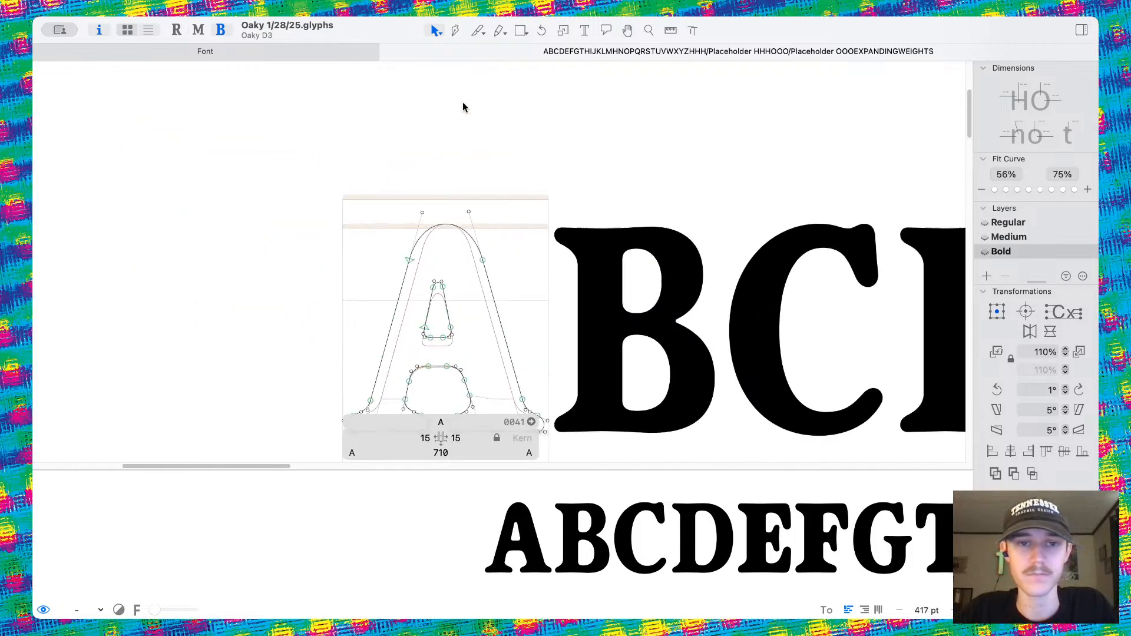
pyautogui.click(583, 30)
pyautogui.click(442, 280)
pyautogui.write('H')
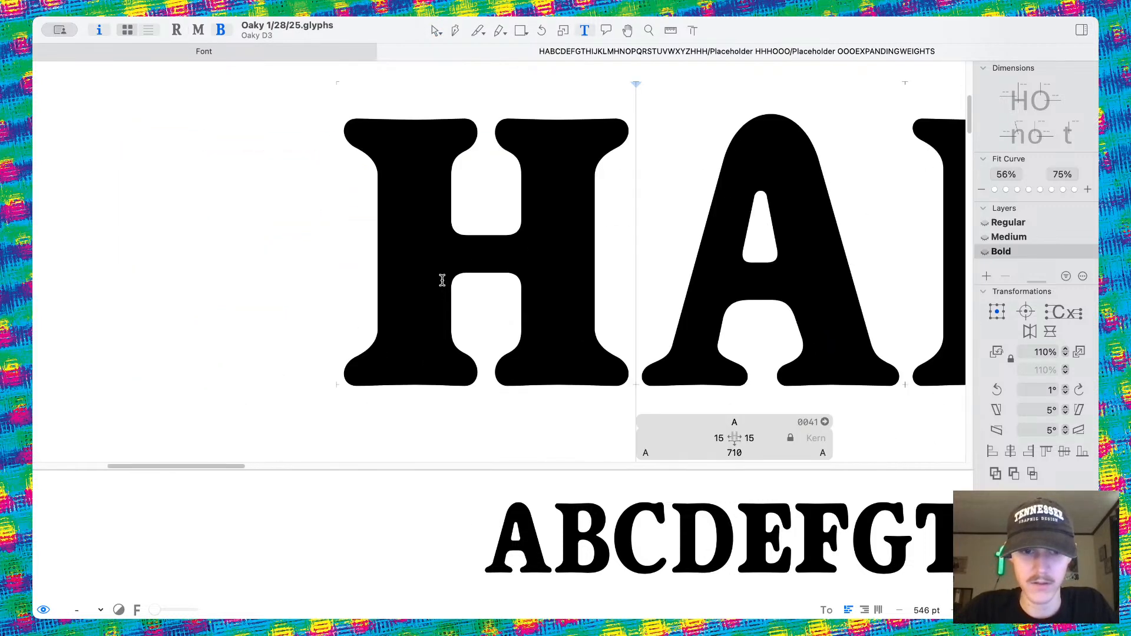
pyautogui.press('Escape')
# Thicken the A's foot serifs by raising the upper node of each serif to Y 74.
pyautogui.scroll(8, 563, 333)
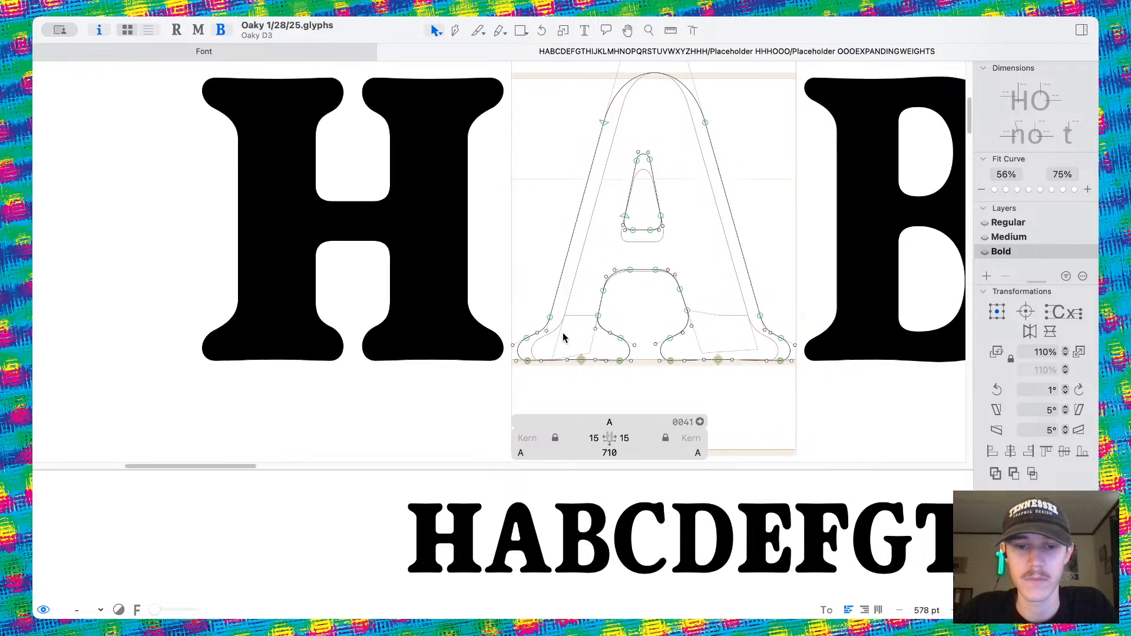
pyautogui.press('l')
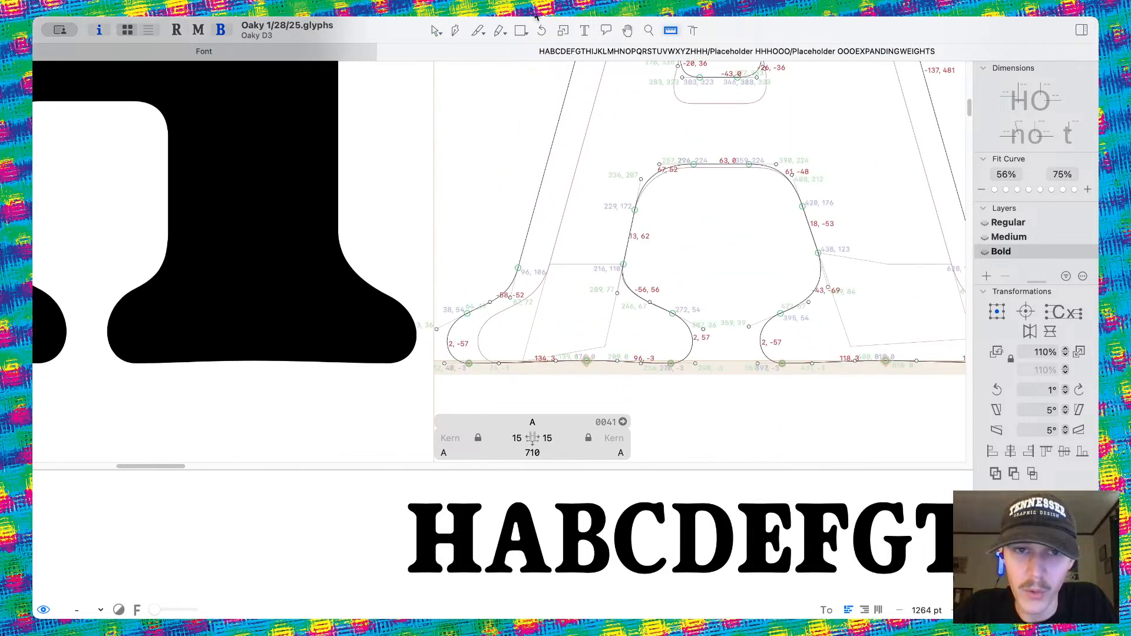
pyautogui.click(436, 31)
pyautogui.click(467, 313)
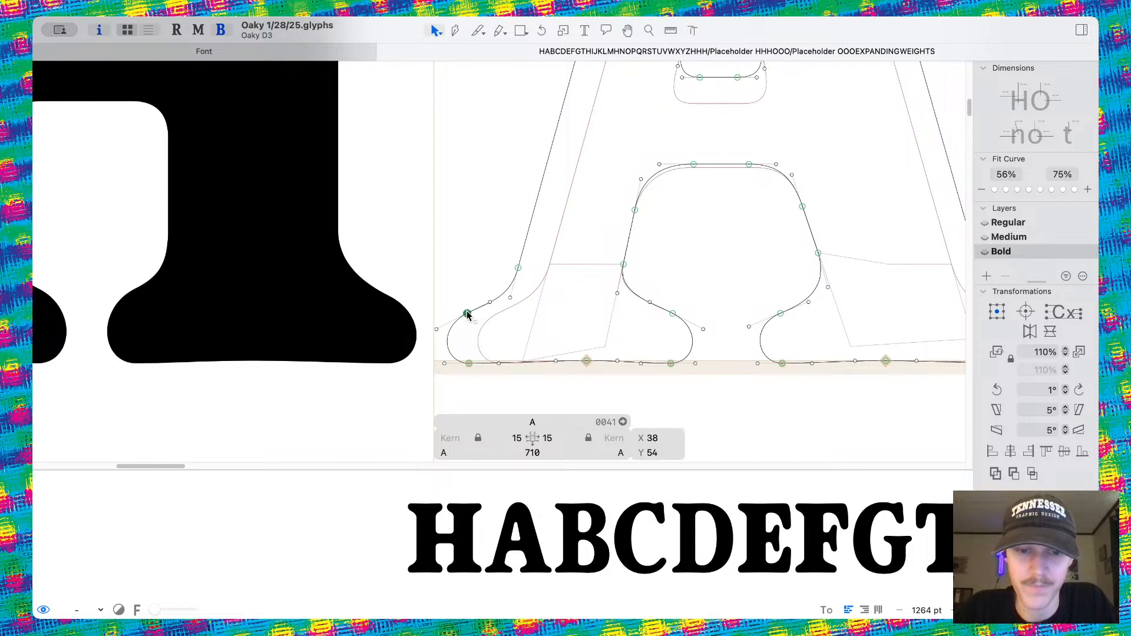
pyautogui.hotkey('shift', 'Up')
pyautogui.hotkey('shift', 'Up')
pyautogui.click(673, 313)
pyautogui.hotkey('shift', 'Up')
pyautogui.hotkey('shift', 'Up')
pyautogui.click(781, 313)
pyautogui.hotkey('shift', 'Up')
pyautogui.hotkey('shift', 'Up')
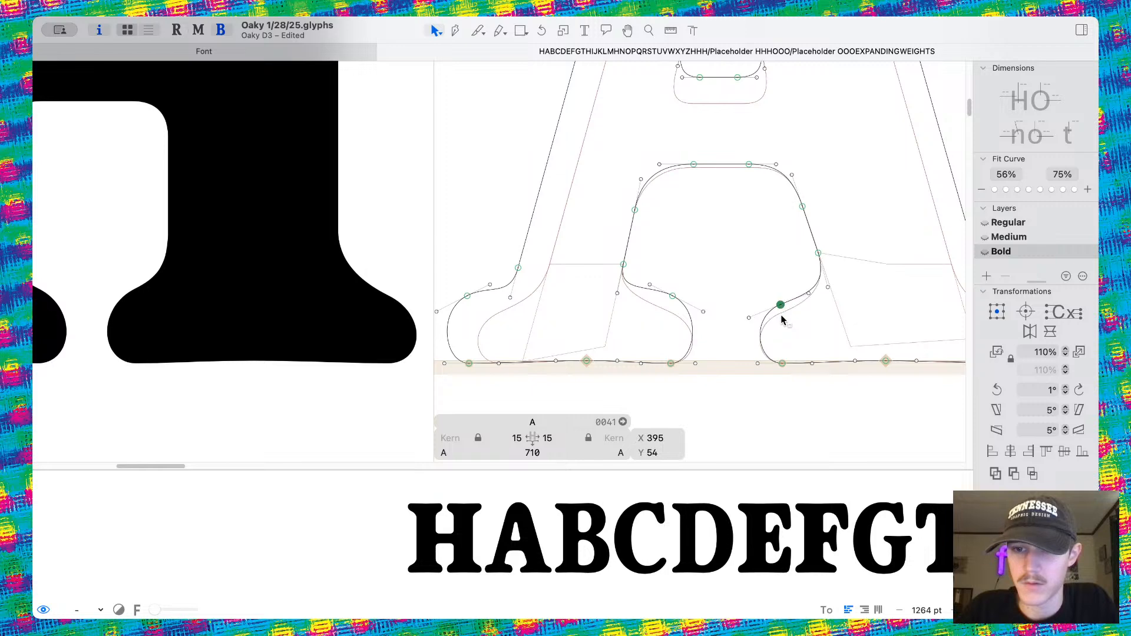
pyautogui.hscroll(10, 780, 318)
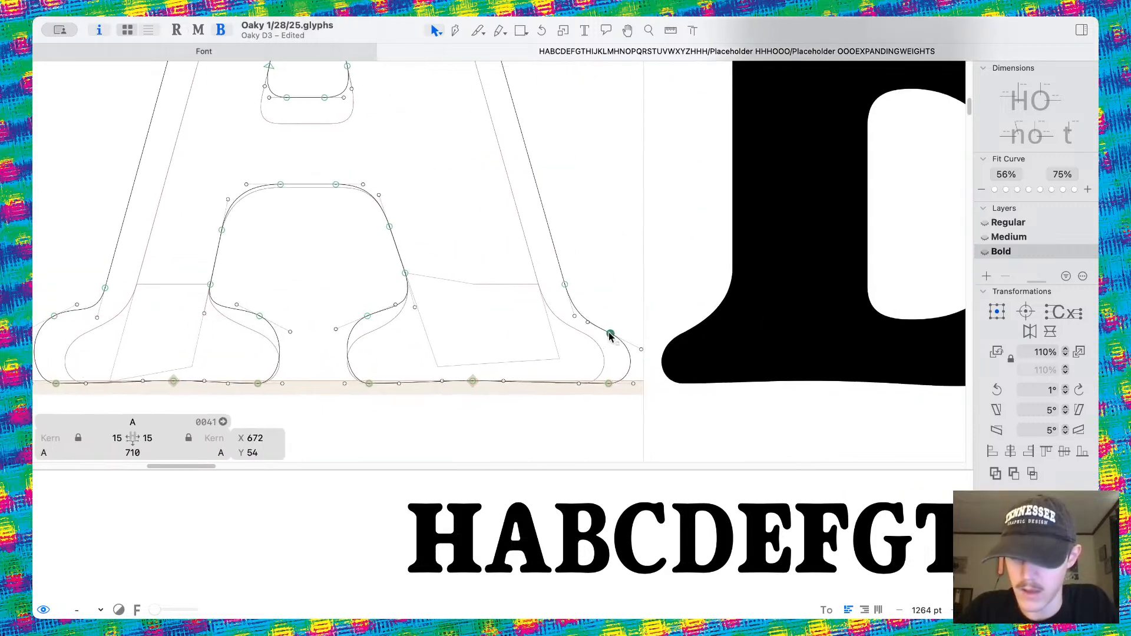
pyautogui.click(630, 231)
# Preview the A between the H and B at small and large sizes to judge its thickened serifs.
pyautogui.press('space')
pyautogui.scroll(-3, 630, 231)
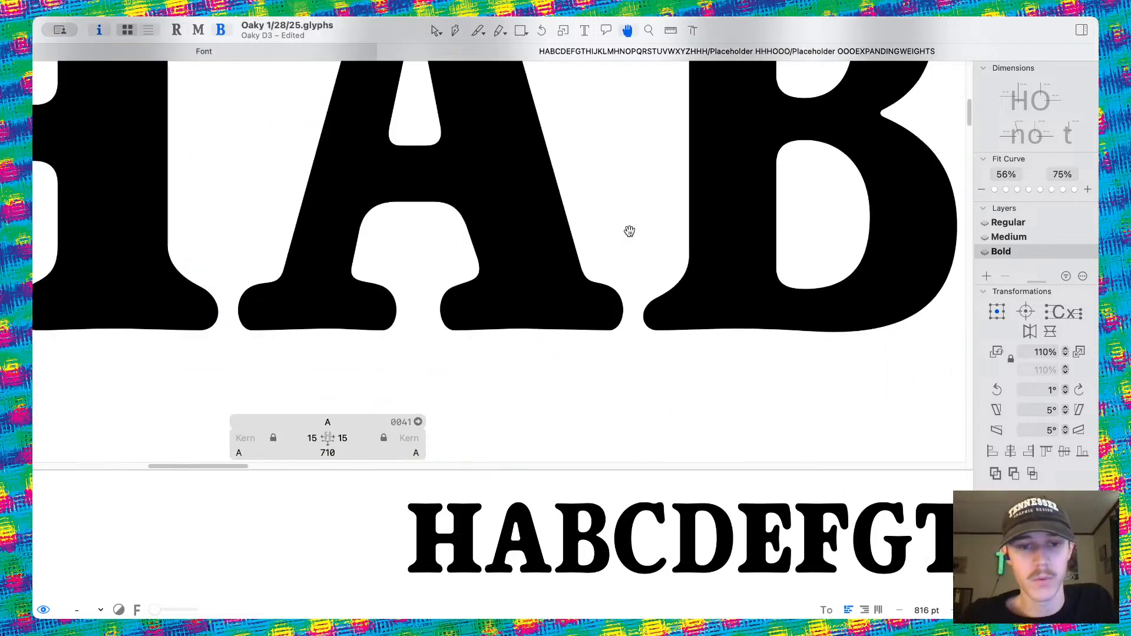
pyautogui.scroll(-5, 630, 231)
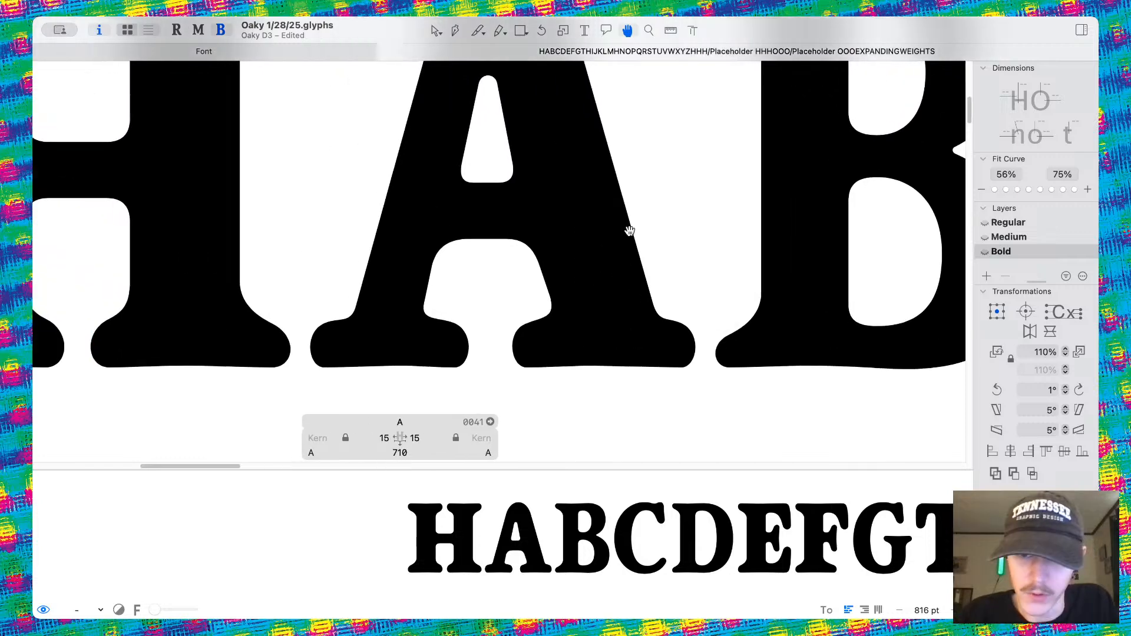
pyautogui.scroll(-1, 667, 279)
pyautogui.scroll(1, 666, 279)
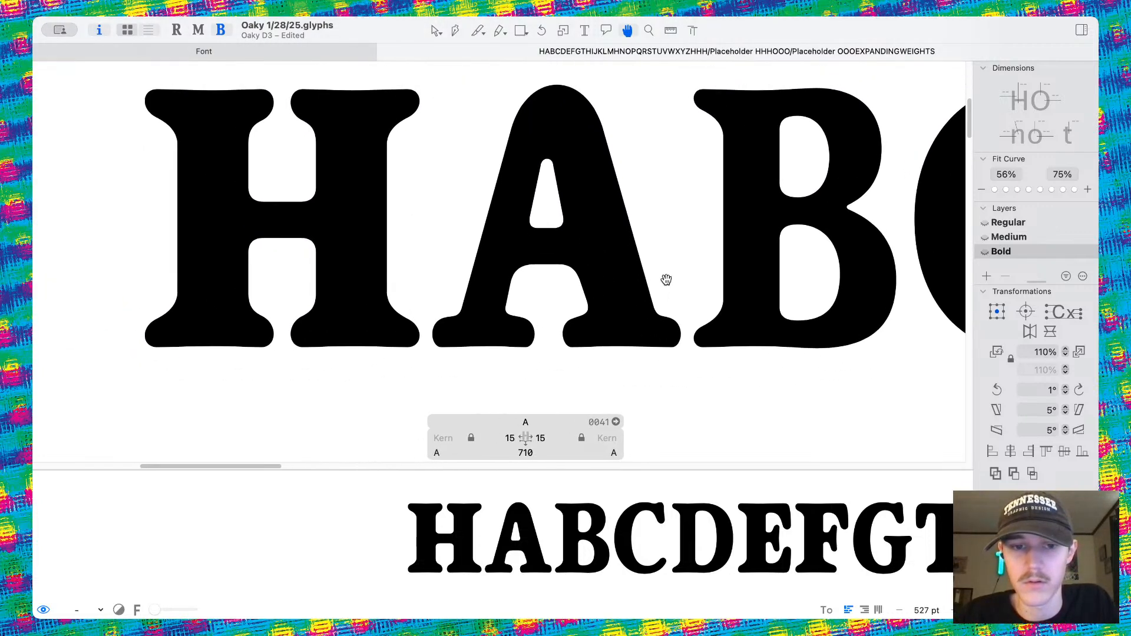
pyautogui.scroll(2, 561, 264)
pyautogui.scroll(-6, 560, 264)
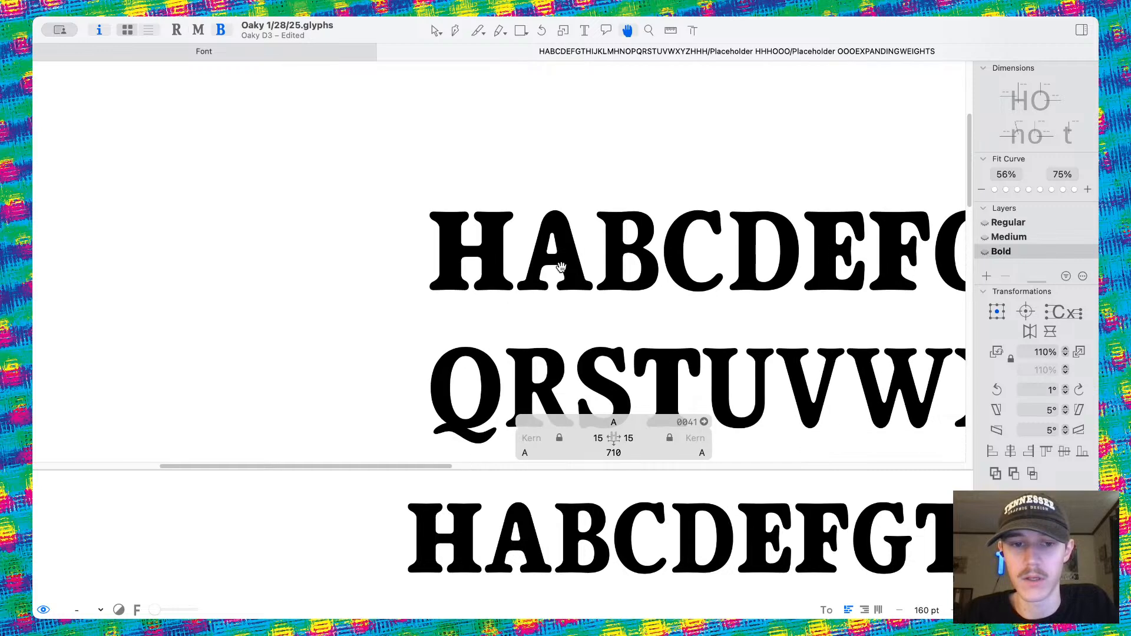
pyautogui.scroll(7, 523, 230)
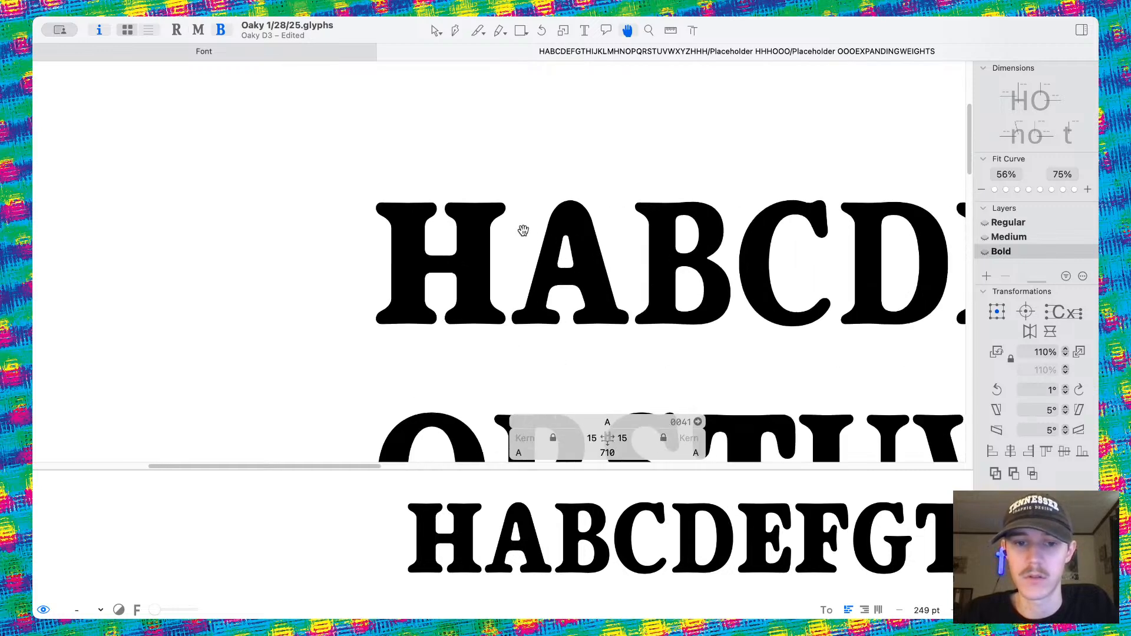
pyautogui.scroll(2, 524, 230)
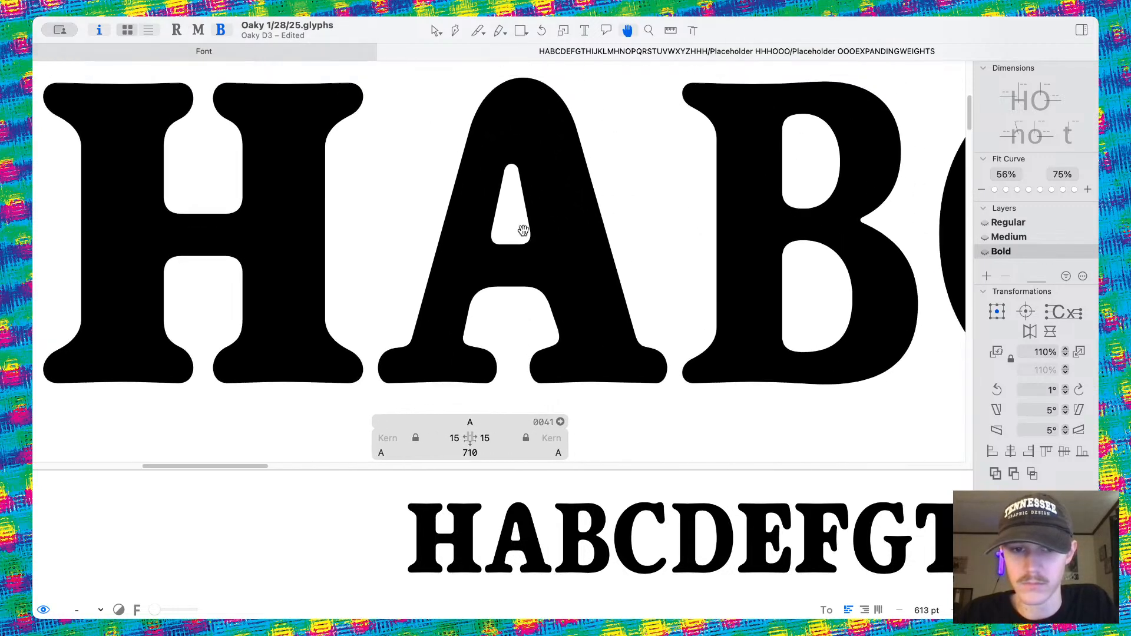
# Open the B's outline to check its sidebearings, reopen the A and preview the letters together.
pyautogui.doubleClick(741, 265)
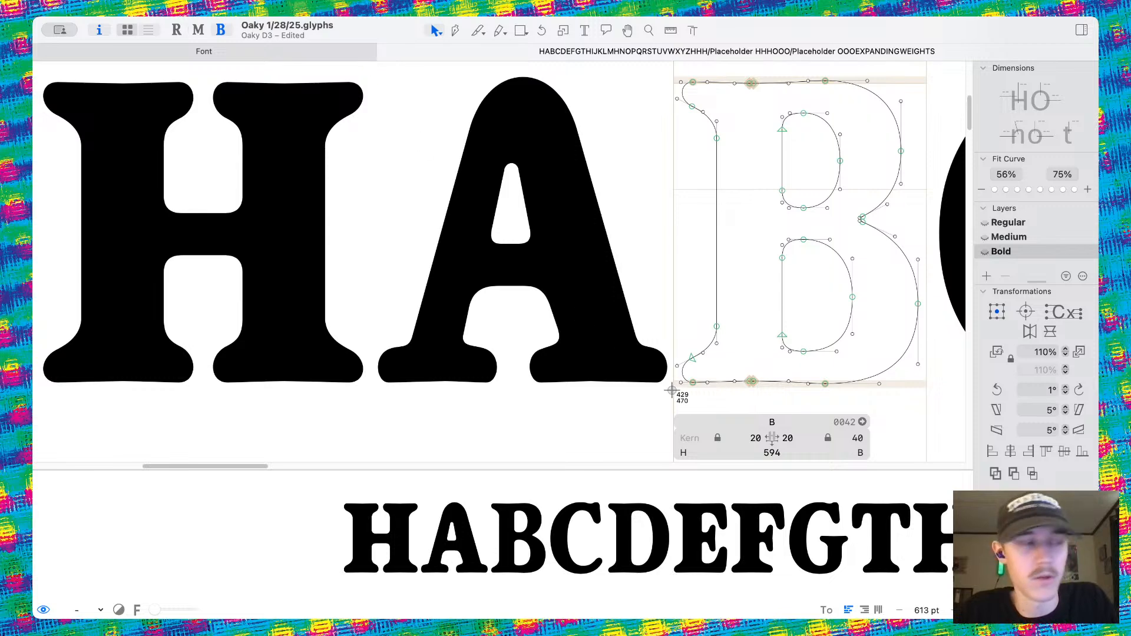
pyautogui.doubleClick(609, 312)
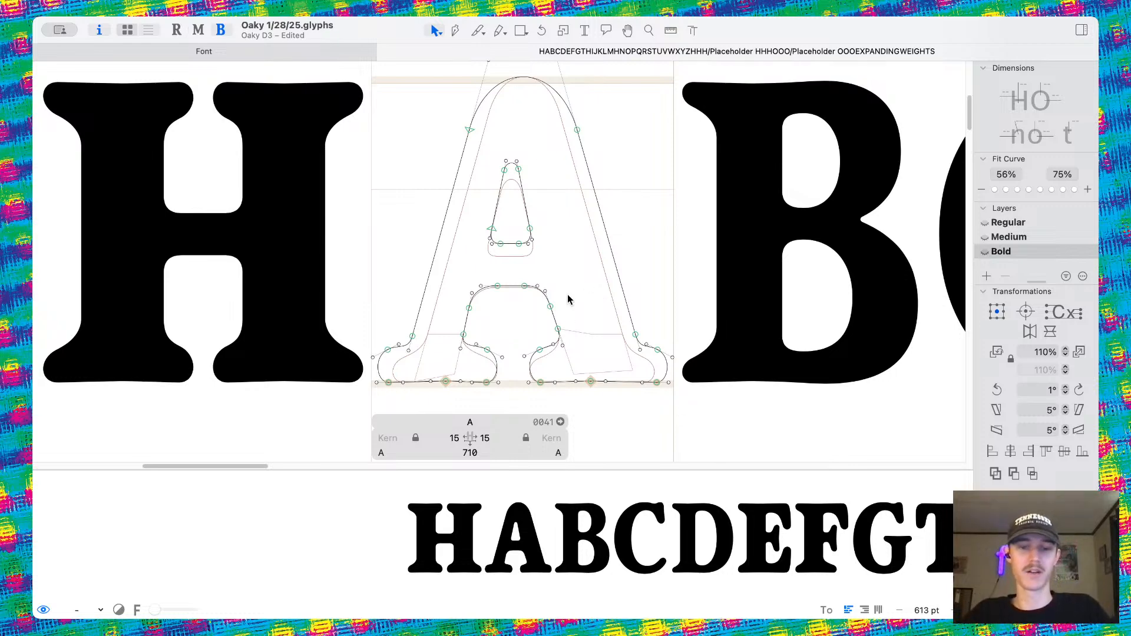
pyautogui.press('space')
pyautogui.moveTo(568, 303); pyautogui.dragTo(619, 228)
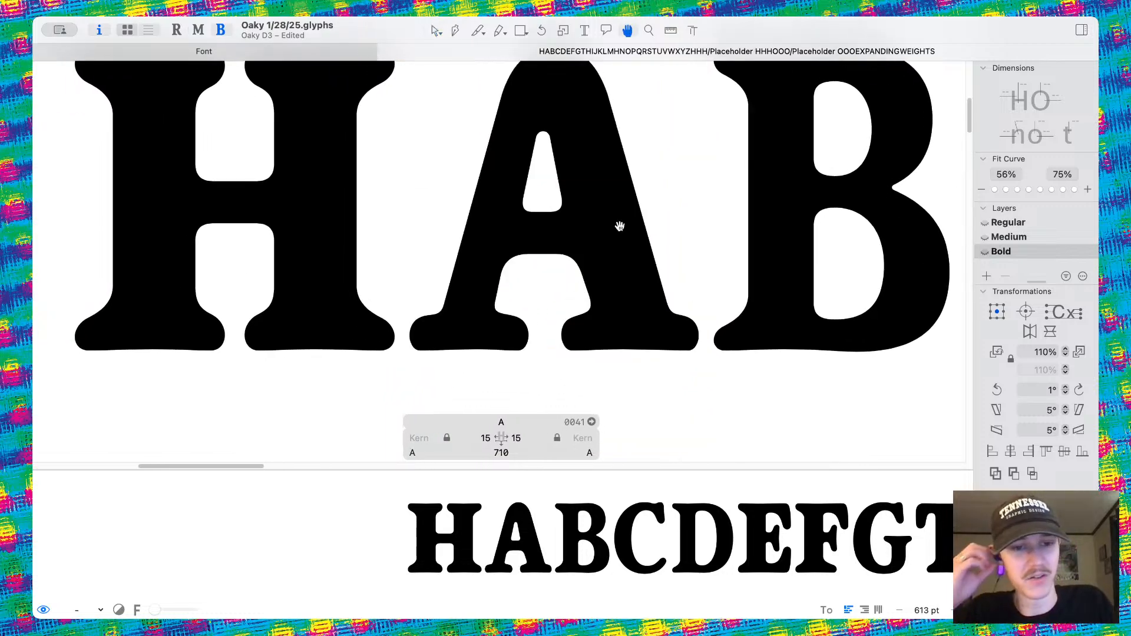
# Bulge the left foot's outer serif outward, raise its stem node to Y 142, move the serif handle to X 76, Y 89, and preview.
pyautogui.scroll(5, 457, 362)
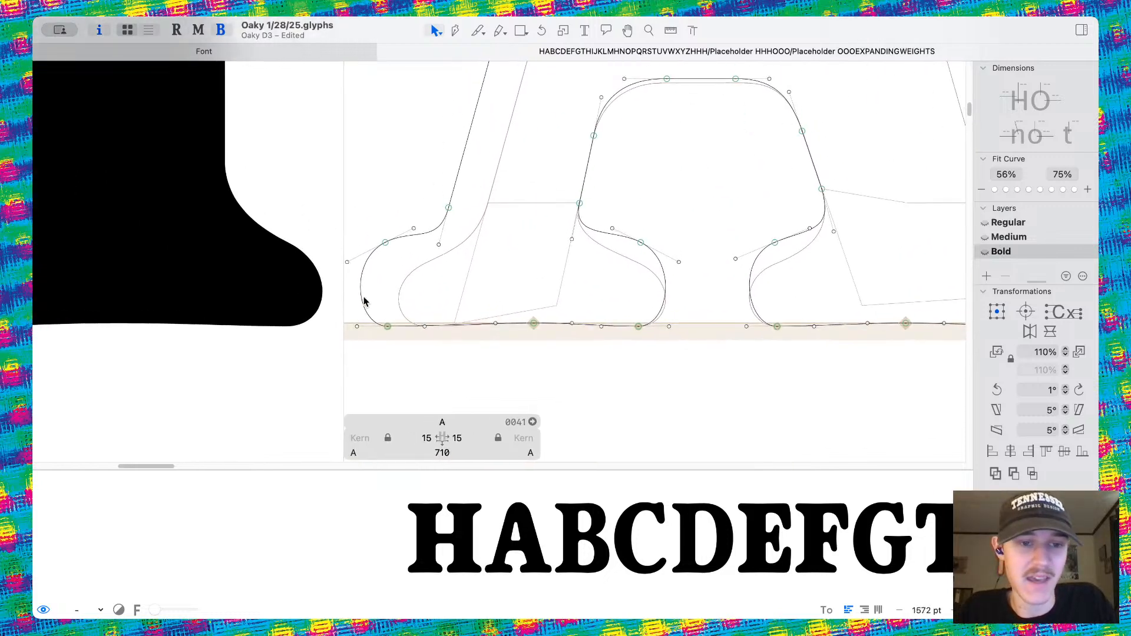
pyautogui.moveTo(362, 296); pyautogui.dragTo(356, 298)
pyautogui.scroll(3, 453, 241)
pyautogui.moveTo(460, 264); pyautogui.dragTo(469, 222)
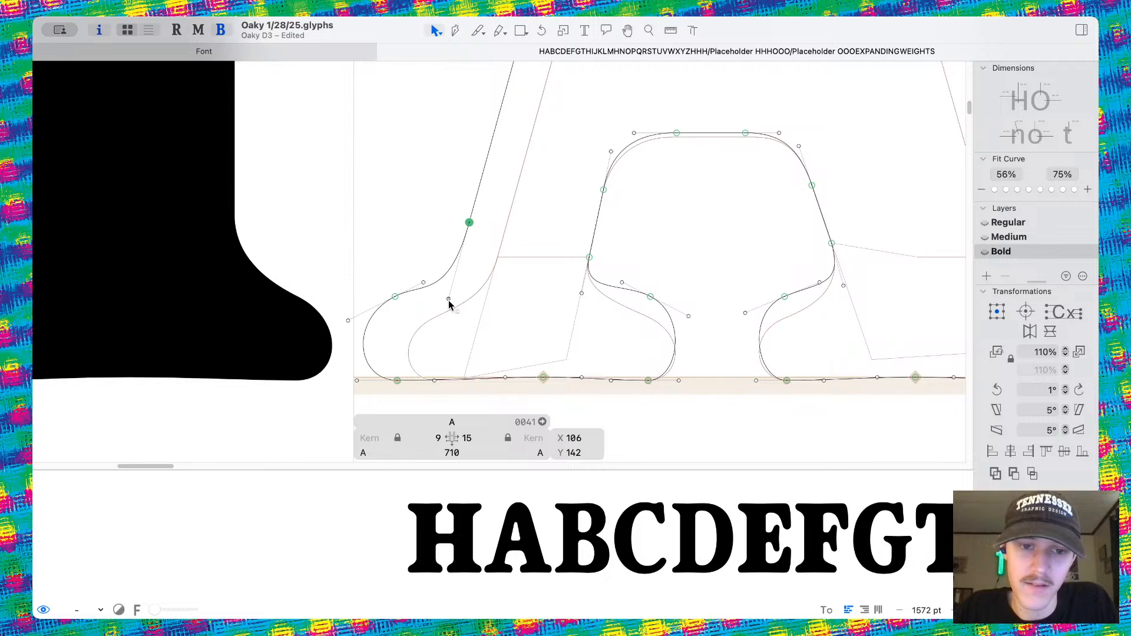
pyautogui.moveTo(449, 298)
pyautogui.mouseDown()
pyautogui.moveTo(460, 253)
pyautogui.moveTo(437, 280)
pyautogui.mouseUp()
pyautogui.press('space')
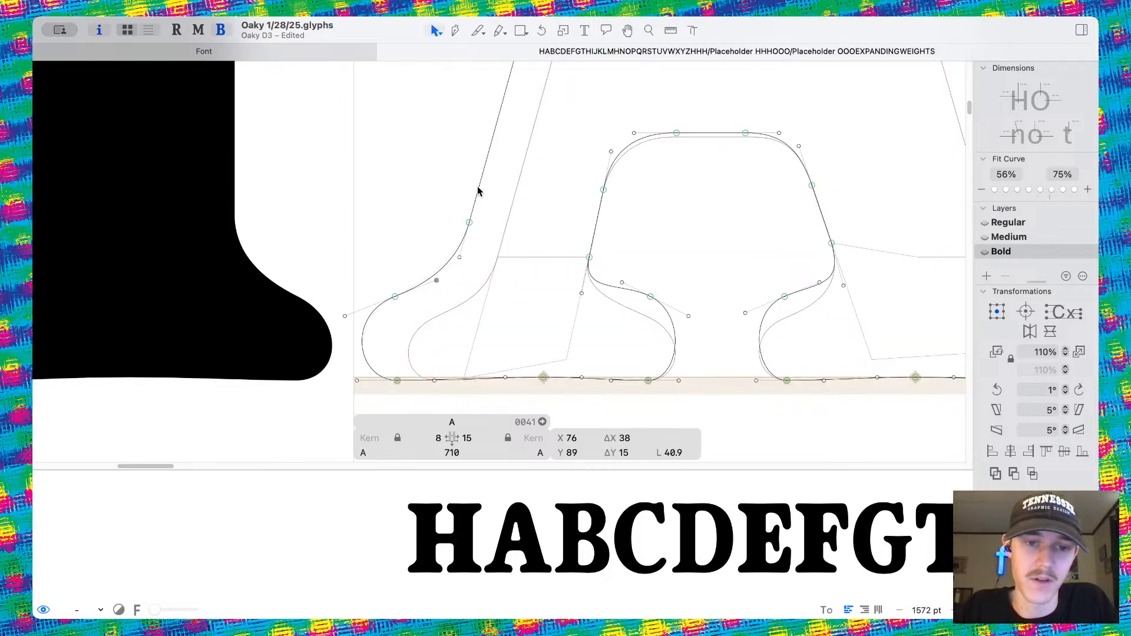
pyautogui.press('space')
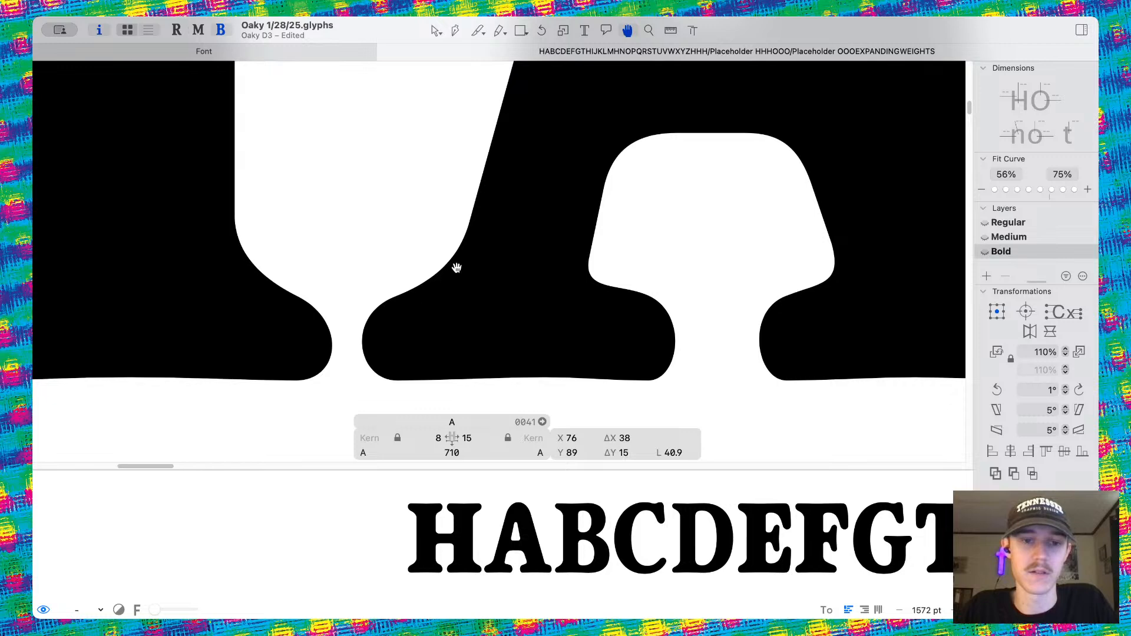
# Raise the stem node on the left foot's inner side, move its serif handle to X 236, Y 87, and preview the curve.
pyautogui.hscroll(2, 628, 293)
pyautogui.moveTo(533, 278); pyautogui.dragTo(545, 250)
pyautogui.moveTo(524, 319); pyautogui.dragTo(555, 301)
pyautogui.press('space')
pyautogui.press('space')
pyautogui.hscroll(3, 622, 373)
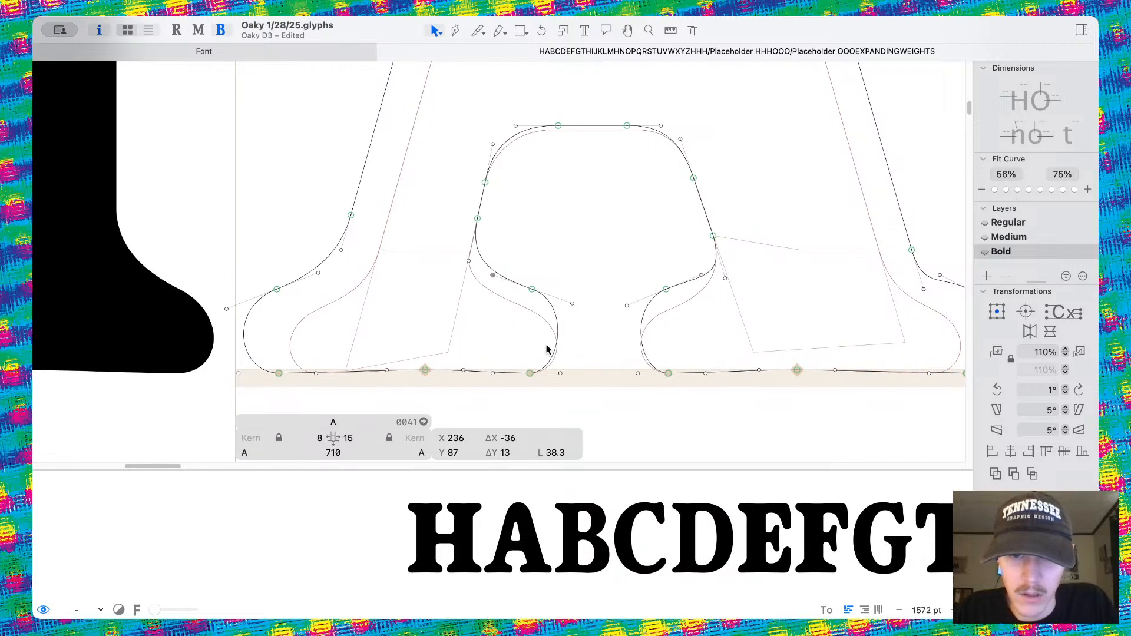
# Extend the inner serifs of the bold A's two feet toward each other and reshape the right foot's inner curve.
pyautogui.moveTo(555, 345); pyautogui.dragTo(570, 342)
pyautogui.press('space')
pyautogui.moveTo(642, 327); pyautogui.dragTo(629, 329)
pyautogui.hscroll(1, 665, 309)
pyautogui.scroll(3, 665, 309)
pyautogui.hscroll(4, 665, 309)
pyautogui.moveTo(638, 295); pyautogui.dragTo(630, 273)
pyautogui.moveTo(649, 333); pyautogui.dragTo(641, 308)
pyautogui.press('space')
pyautogui.scroll(-5, 676, 304)
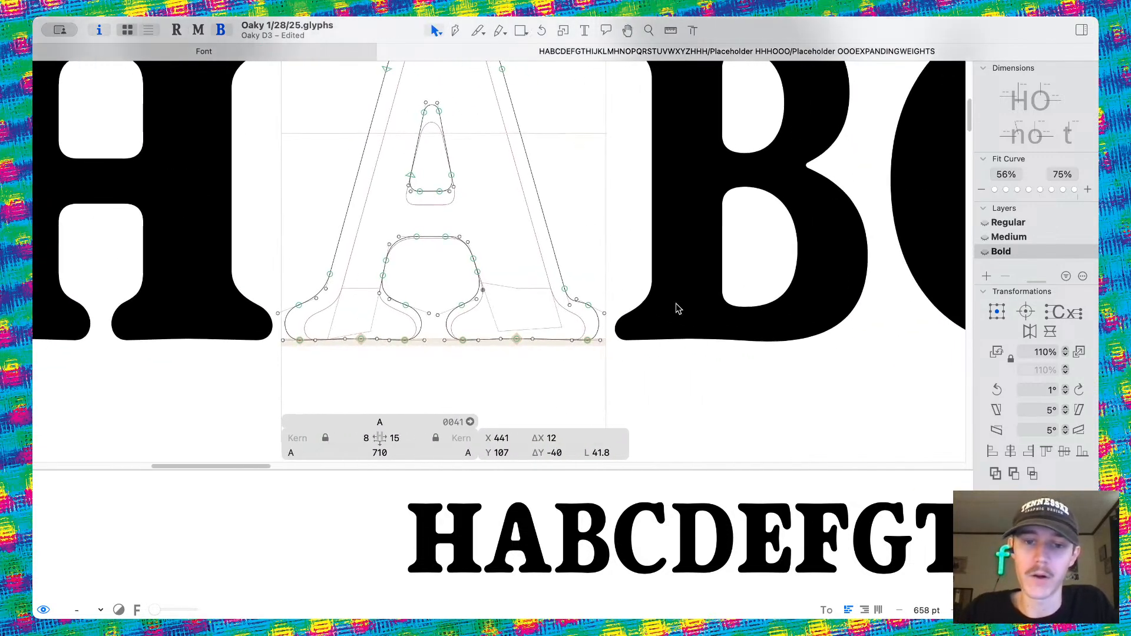
# Reshape the curve joining the bold A's right leg to its outer foot serif by adjusting its curve handles.
pyautogui.scroll(5, 567, 299)
pyautogui.moveTo(564, 316); pyautogui.dragTo(552, 283)
pyautogui.click(574, 347)
pyautogui.moveTo(567, 324); pyautogui.dragTo(571, 319)
pyautogui.press('space')
pyautogui.scroll(-8, 620, 318)
pyautogui.hscroll(2, 583, 327)
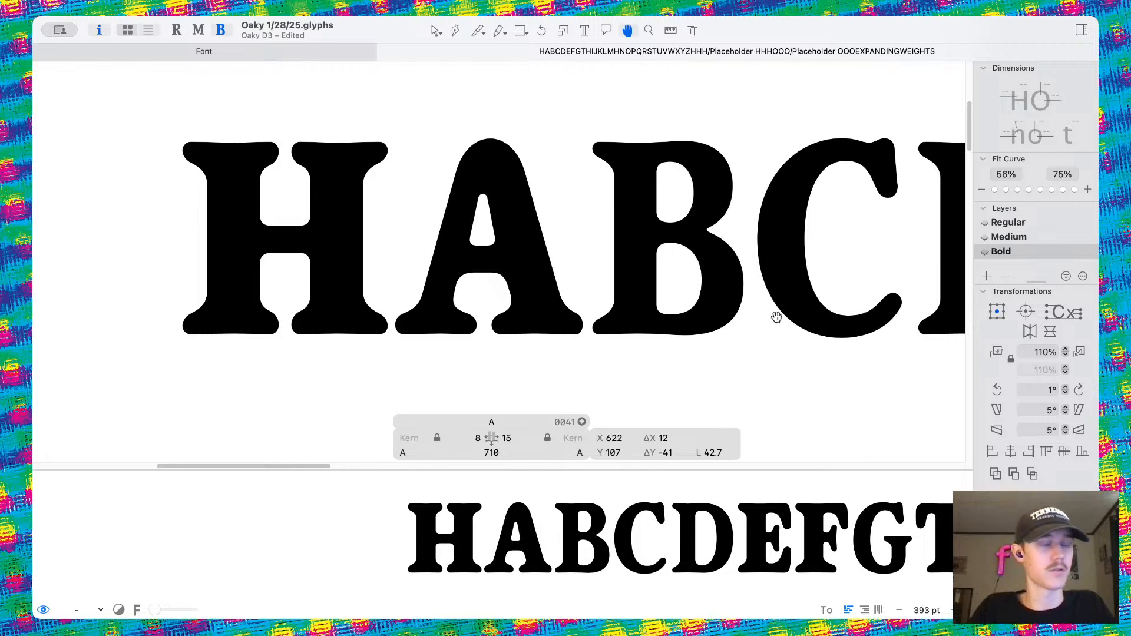
# Extend the outer serif of the bold A's right foot slightly outward.
pyautogui.scroll(9, 564, 296)
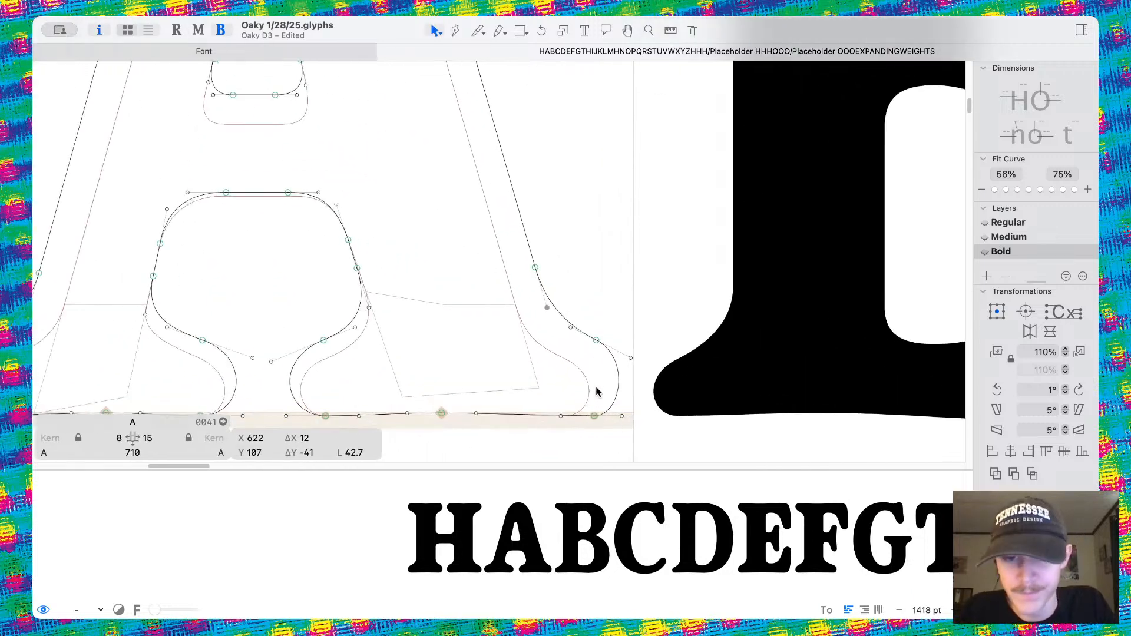
pyautogui.moveTo(593, 417); pyautogui.dragTo(547, 416)
pyautogui.moveTo(618, 386); pyautogui.dragTo(619, 387)
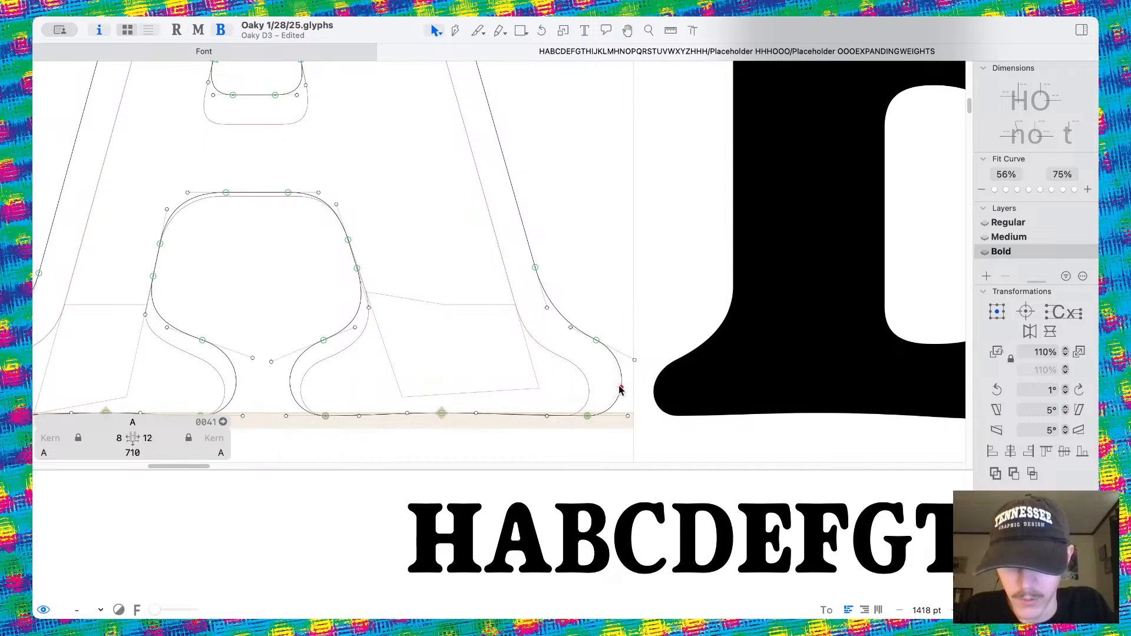
# Set the bold A's left and right sidebearings to 15 and save the font file.
pyautogui.hscroll(-5, 601, 290)
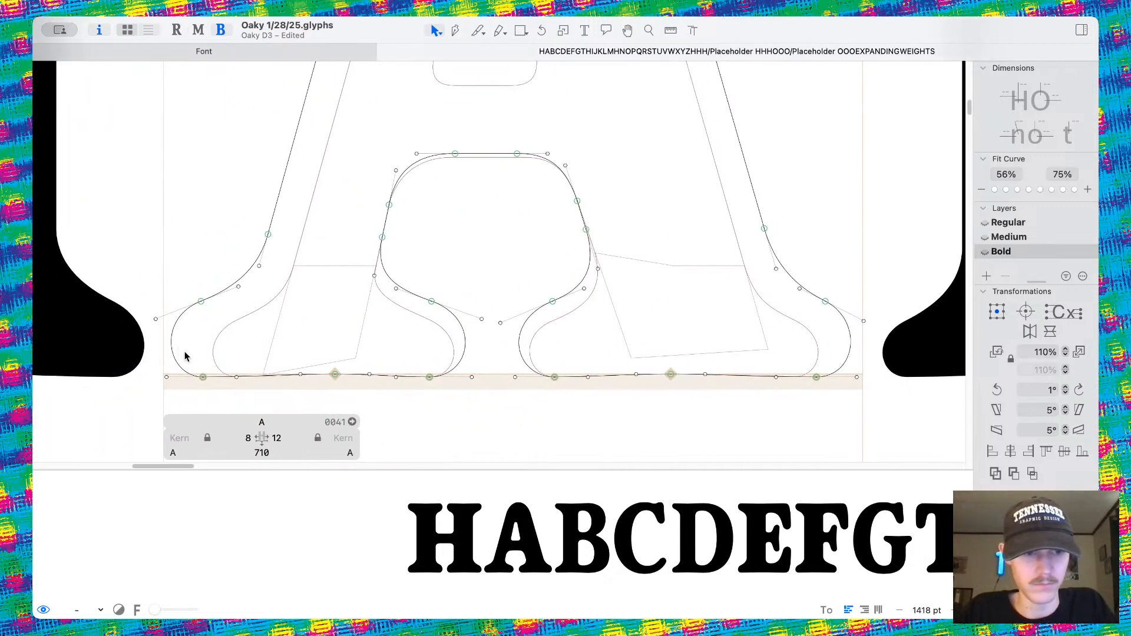
pyautogui.click(284, 438)
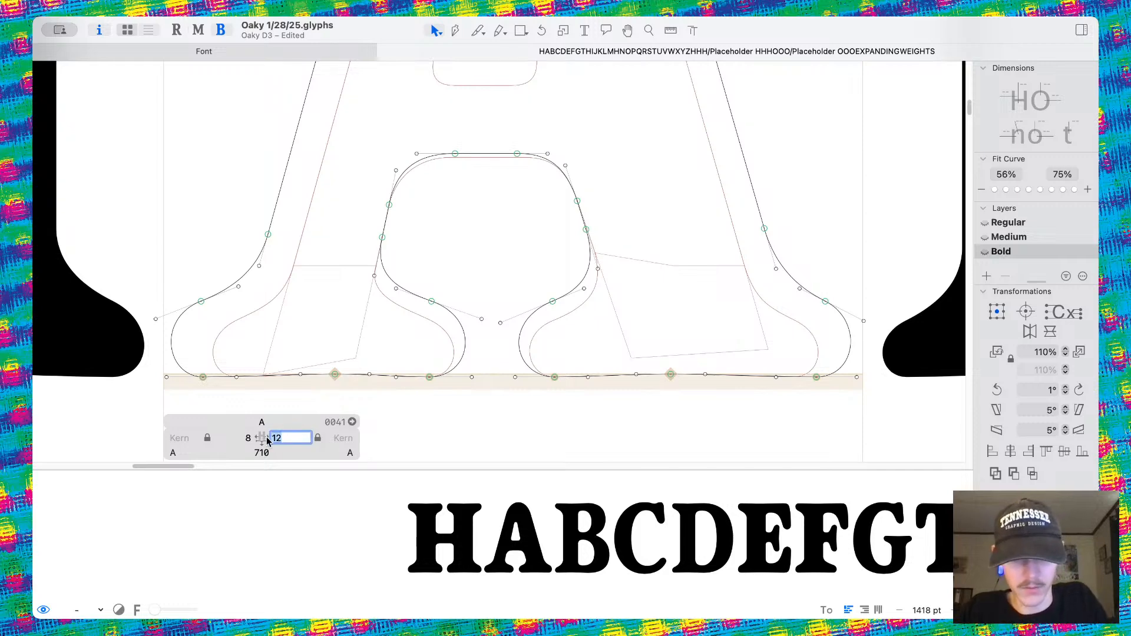
pyautogui.click(235, 441)
pyautogui.write('15')
pyautogui.click(459, 380)
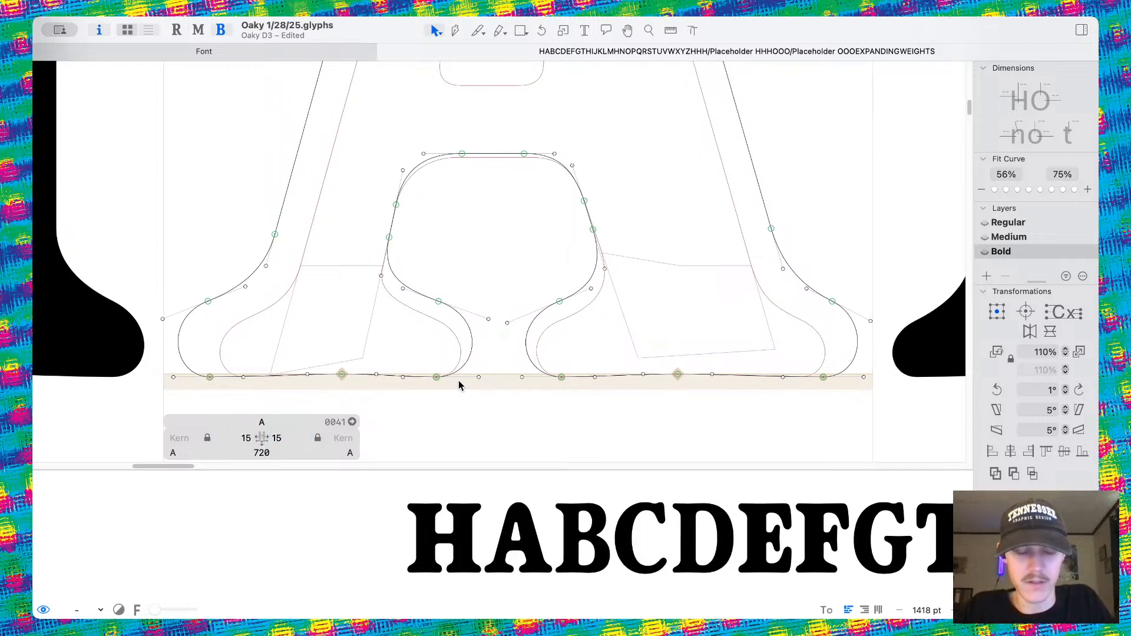
pyautogui.press('super+s')
# Remove the leading H from the sample text so the alphabet starts with A.
pyautogui.scroll(-15, 496, 253)
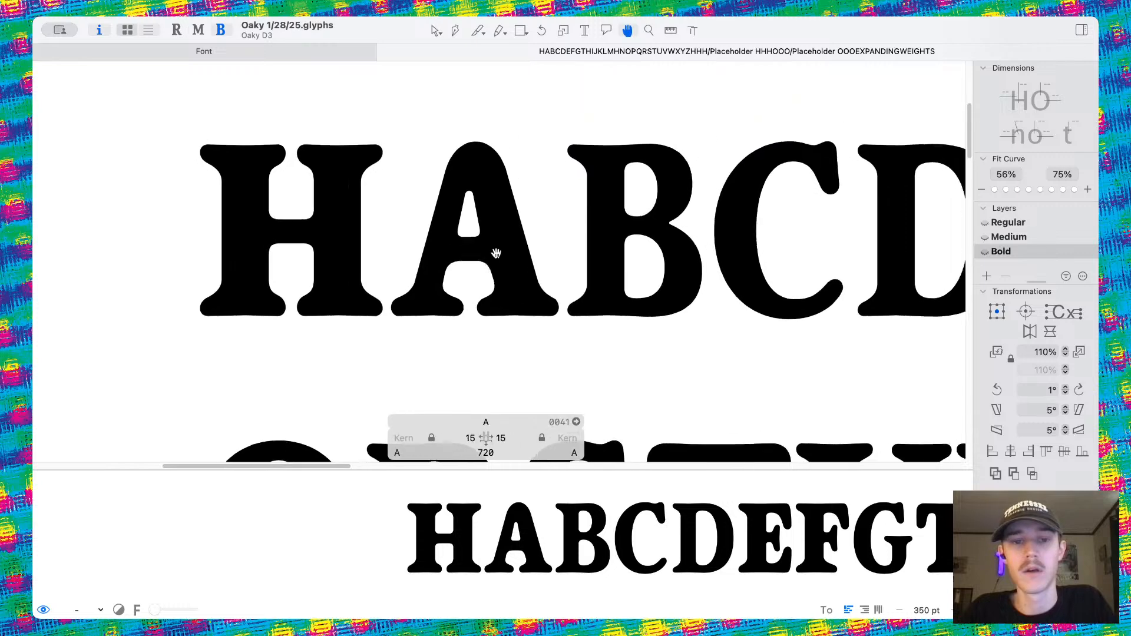
pyautogui.scroll(6, 502, 199)
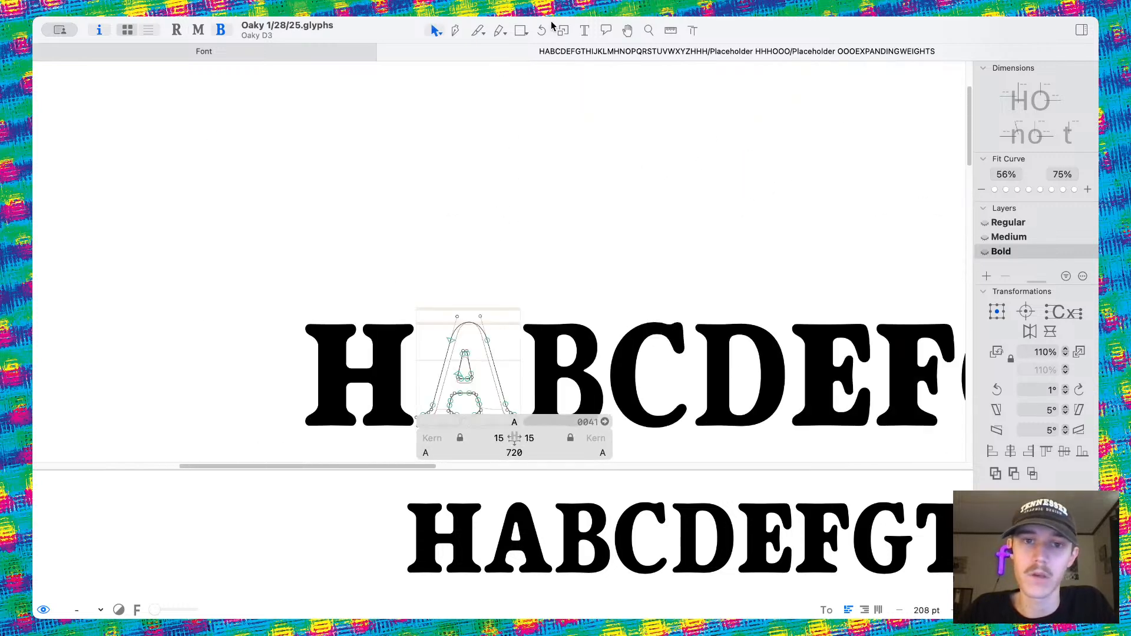
pyautogui.click(584, 31)
pyautogui.press('BackSpace')
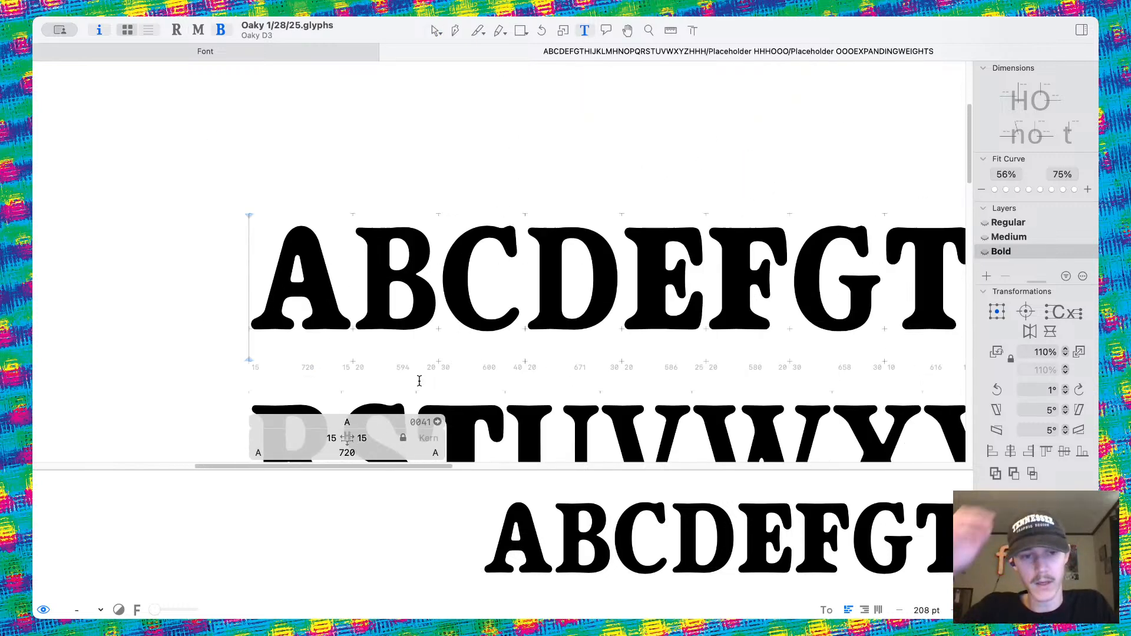
# Examine the bold uppercase alphabet at several sizes for consistent weight, width and spacing between letters.
pyautogui.scroll(-3, 419, 381)
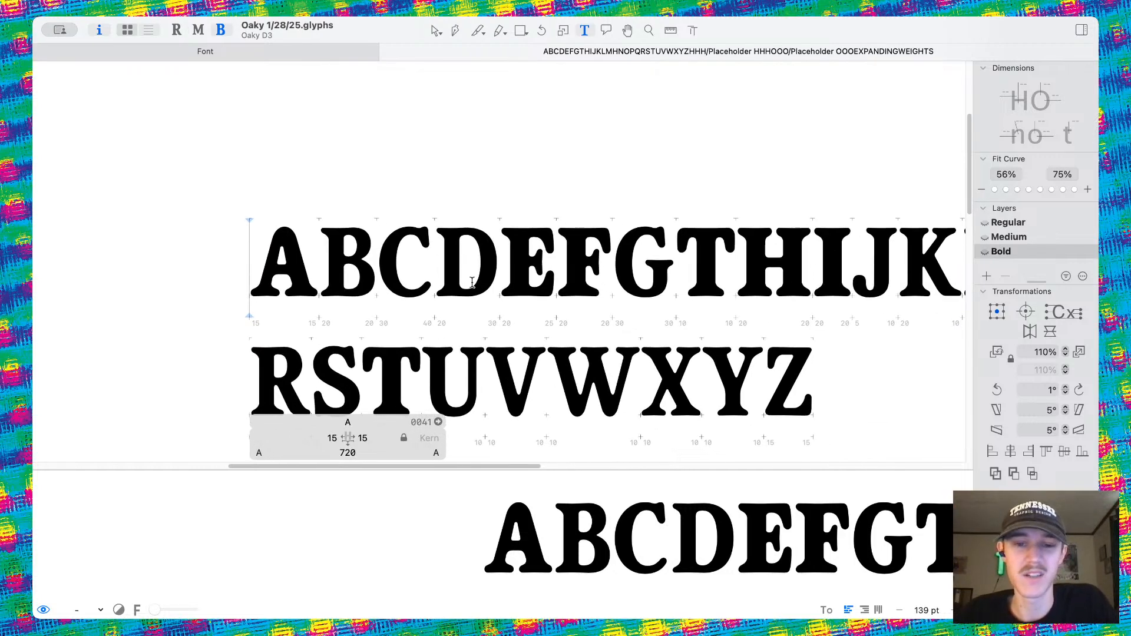
pyautogui.click(435, 30)
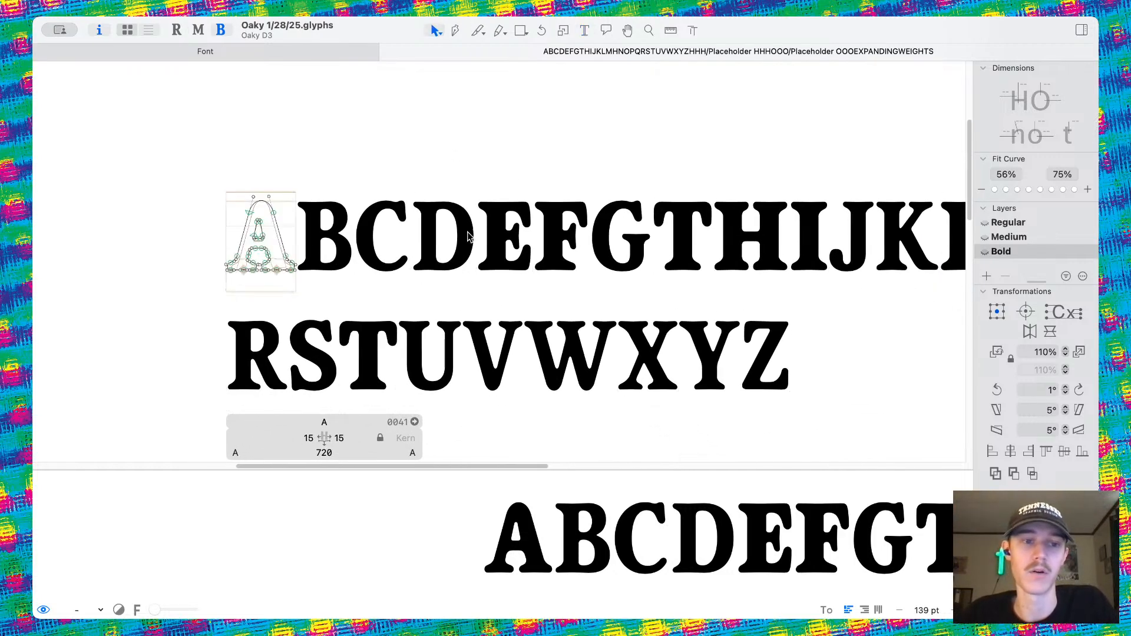
pyautogui.scroll(-1, 467, 318)
pyautogui.hscroll(1, 467, 319)
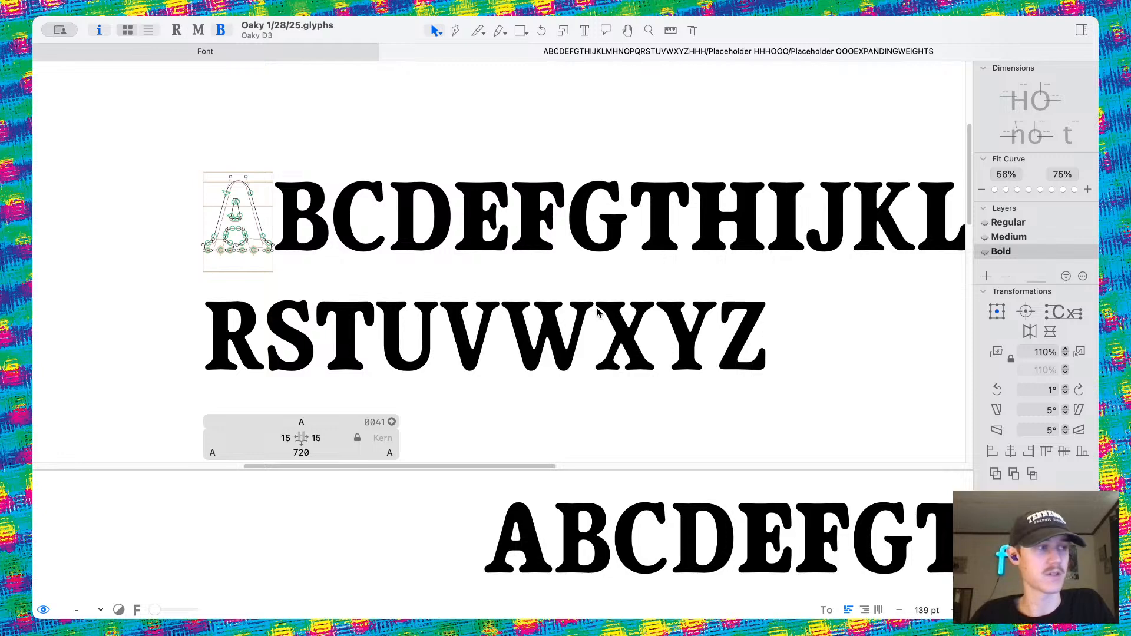
pyautogui.scroll(2, 596, 308)
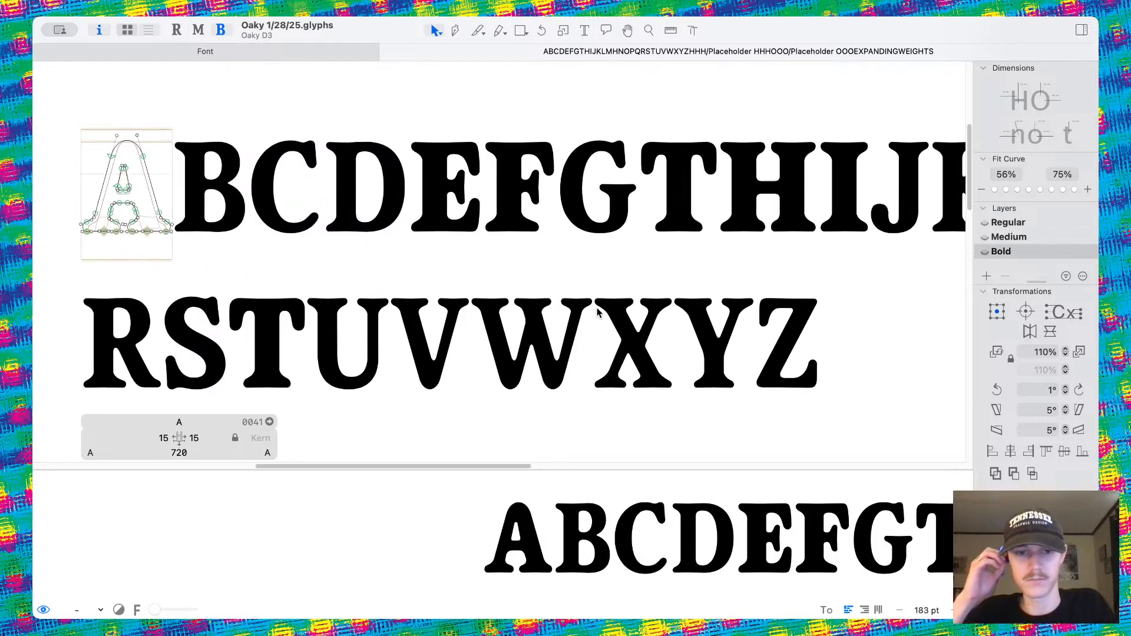
pyautogui.press('space')
pyautogui.scroll(-5, 597, 308)
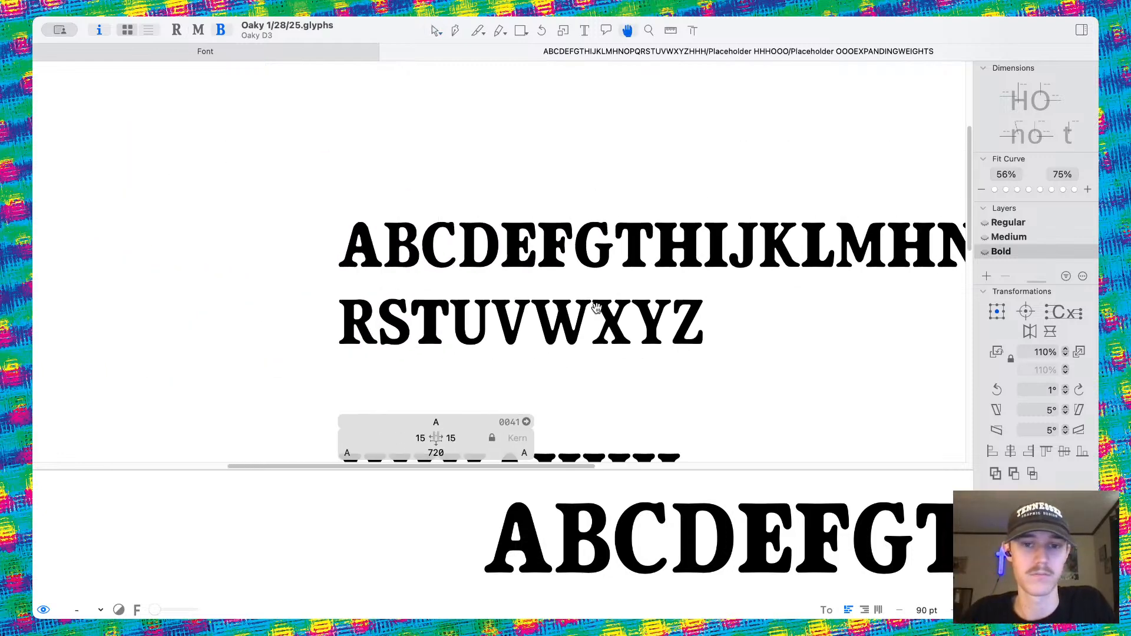
pyautogui.hscroll(3, 597, 308)
pyautogui.scroll(-1, 597, 307)
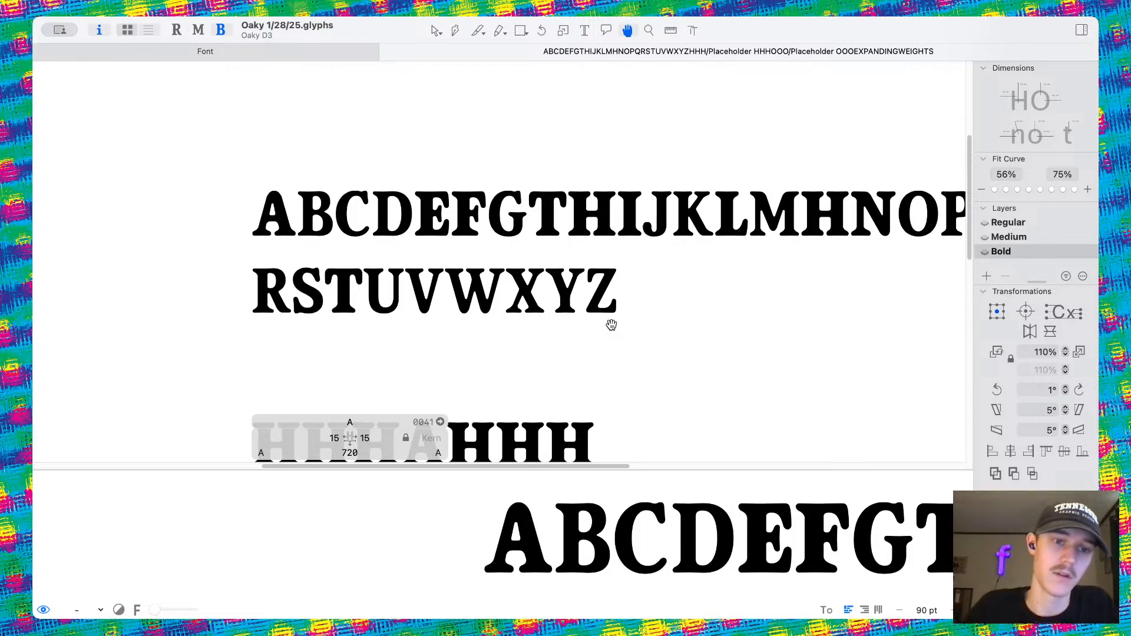
pyautogui.scroll(4, 326, 210)
pyautogui.scroll(1, 325, 210)
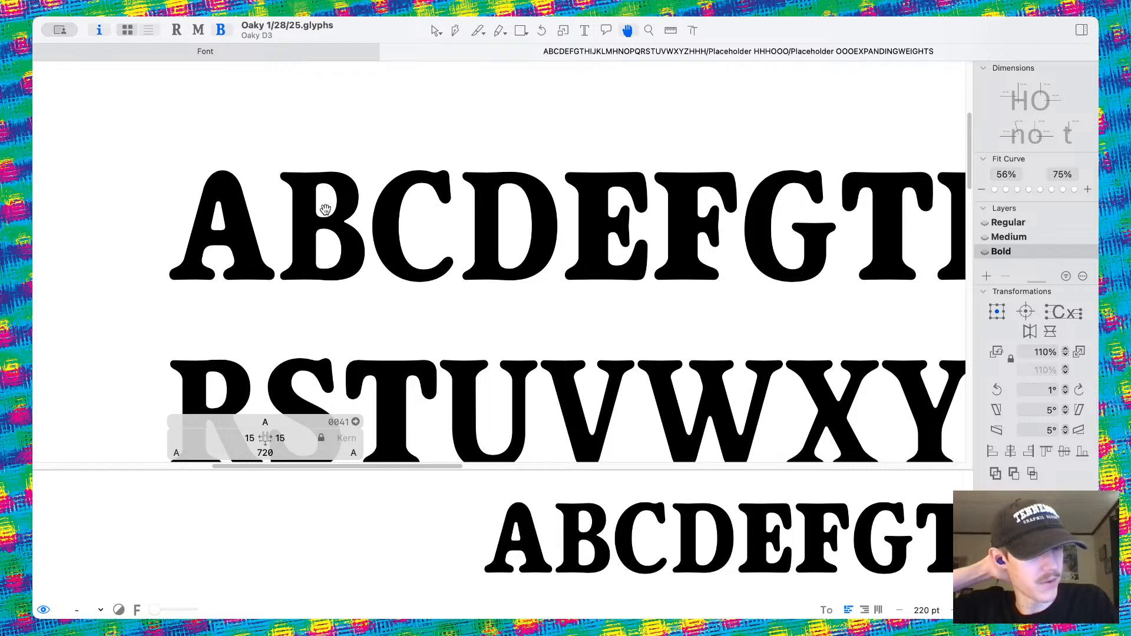
pyautogui.scroll(-1, 378, 219)
pyautogui.hscroll(1, 377, 219)
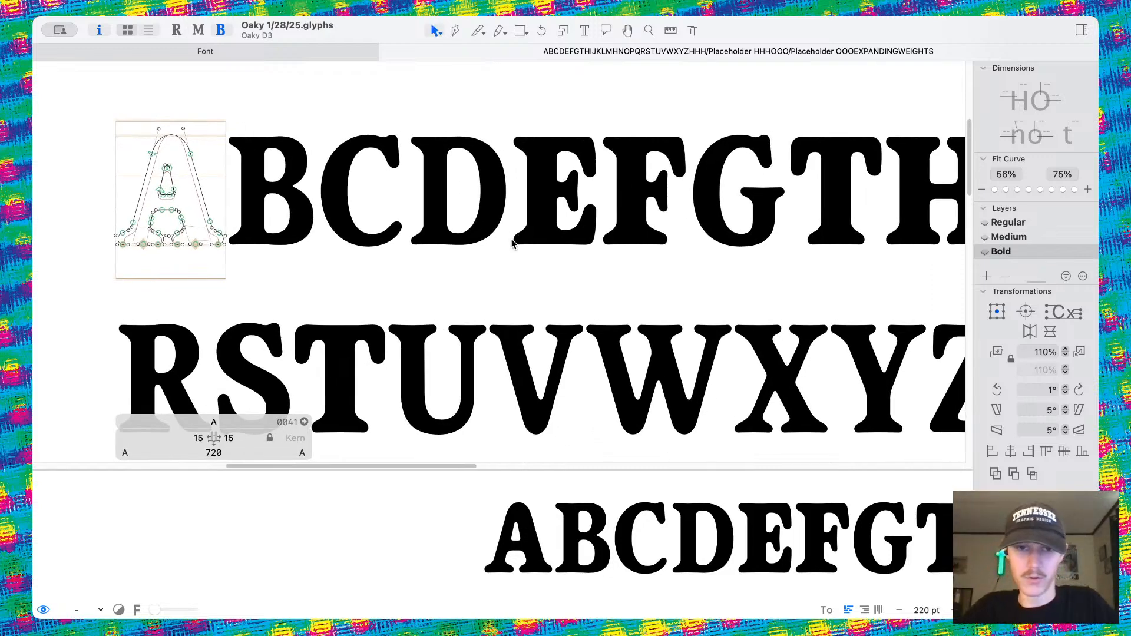
pyautogui.scroll(-2, 497, 239)
pyautogui.hscroll(1, 497, 239)
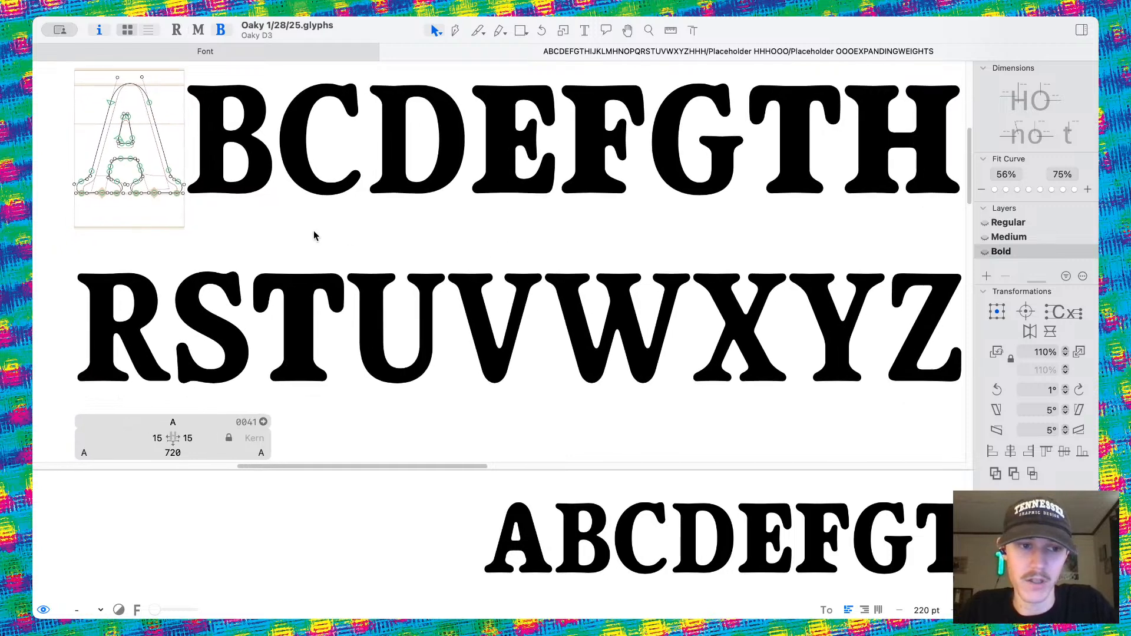
# Select the entire outline of the bold A and copy it.
pyautogui.scroll(1, 265, 189)
pyautogui.hscroll(-2, 265, 190)
pyautogui.moveTo(167, 112); pyautogui.dragTo(454, 322)
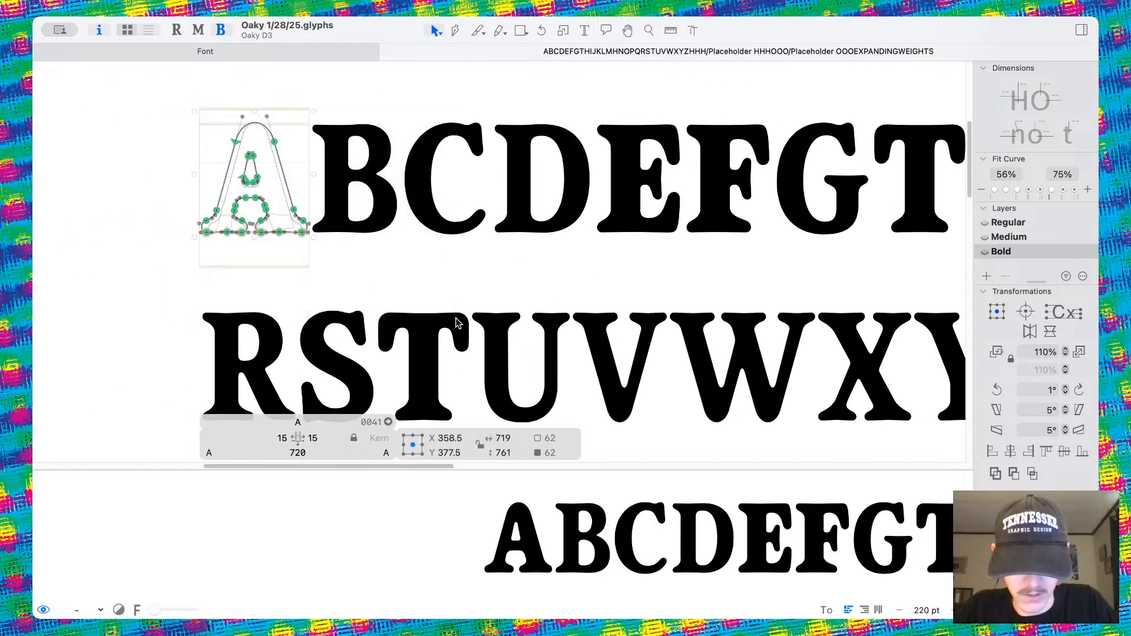
# Open the V for editing and convert its corner nodes below the serifs to smooth nodes in the Bold and Medium masters.
pyautogui.scroll(-2, 509, 356)
pyautogui.hscroll(2, 509, 356)
pyautogui.doubleClick(556, 286)
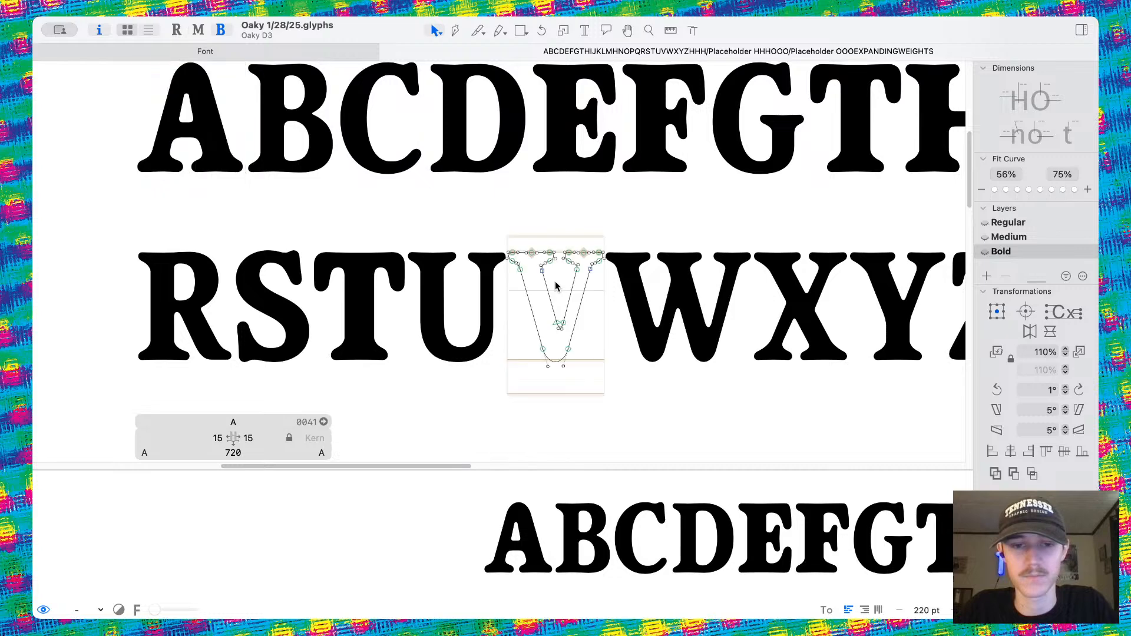
pyautogui.scroll(5, 556, 287)
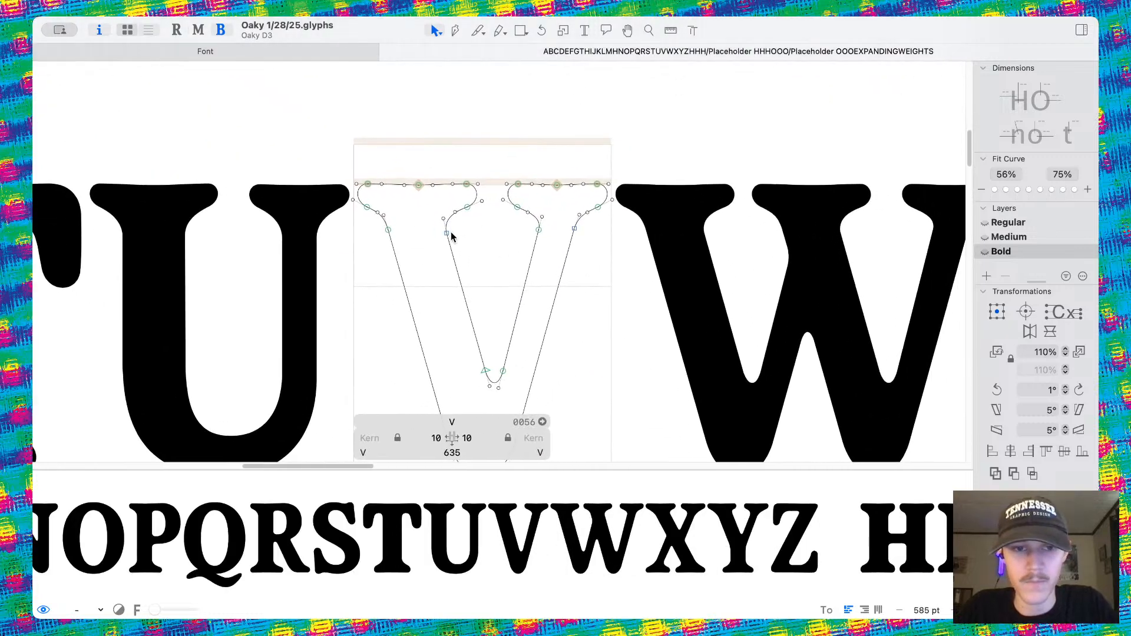
pyautogui.click(447, 234)
pyautogui.click(574, 229)
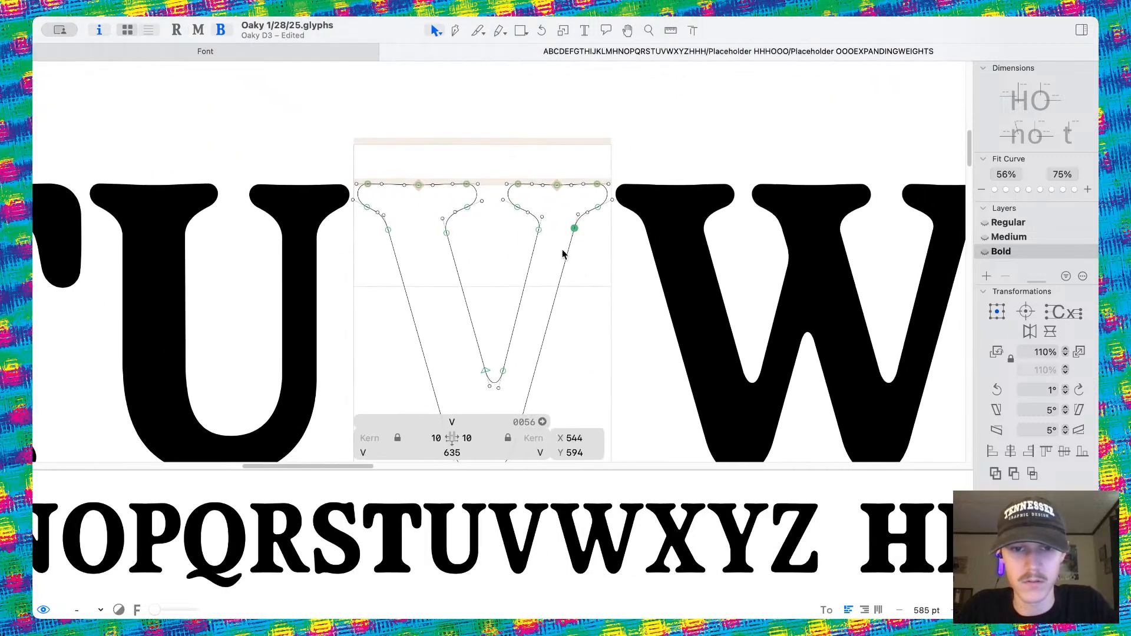
pyautogui.press('super+2')
pyautogui.click(574, 230)
pyautogui.click(446, 233)
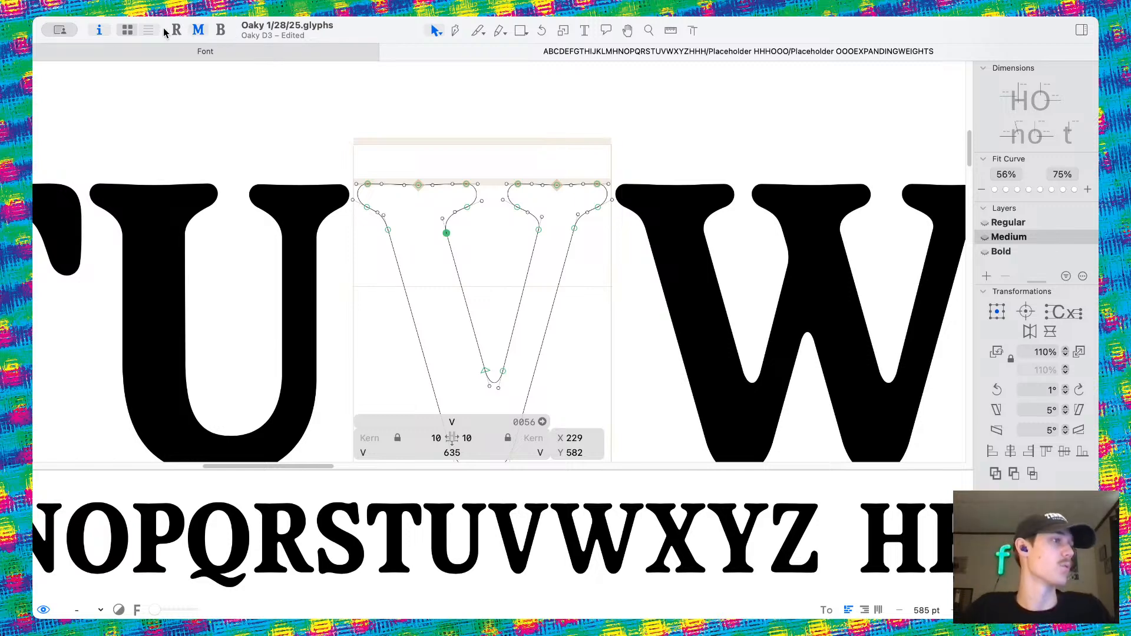
# Paste the copied A outline into the Bold master's V glyph and flip it both vertically and horizontally.
pyautogui.click(222, 31)
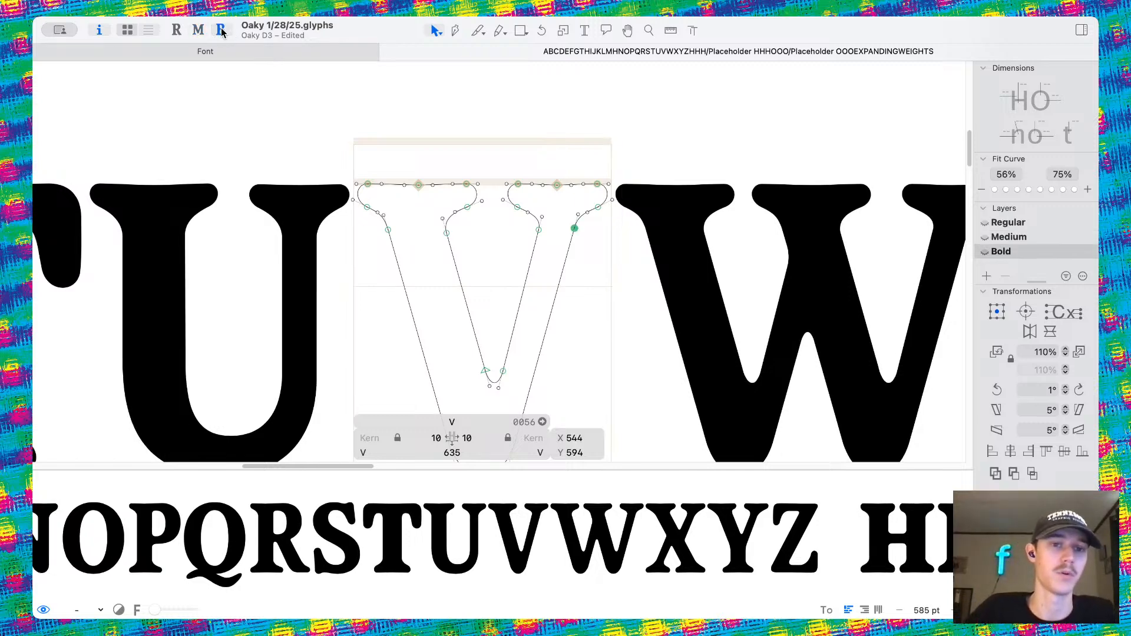
pyautogui.click(199, 32)
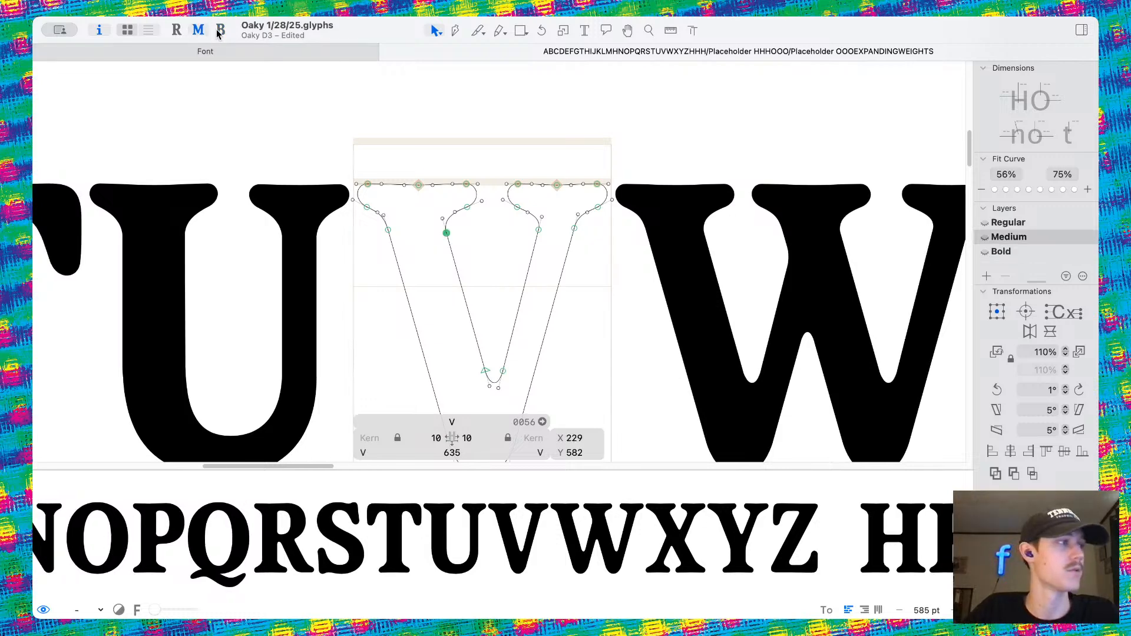
pyautogui.click(219, 32)
pyautogui.scroll(-5, 459, 237)
pyautogui.click(545, 286)
pyautogui.press('super+v')
pyautogui.scroll(3, 545, 285)
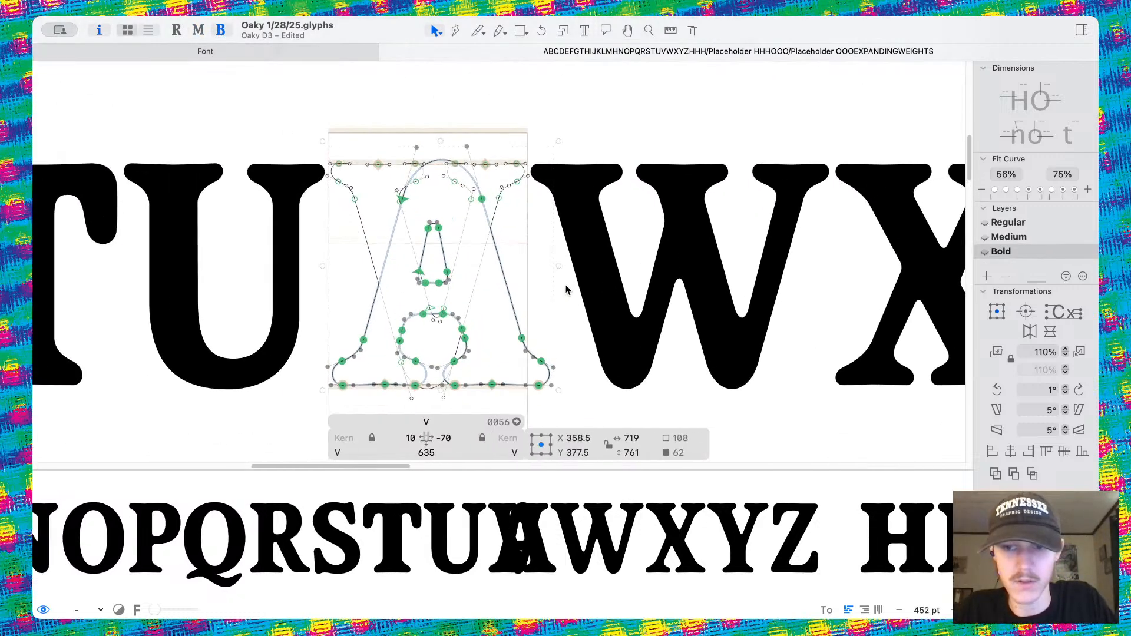
pyautogui.click(1051, 333)
pyautogui.click(1031, 333)
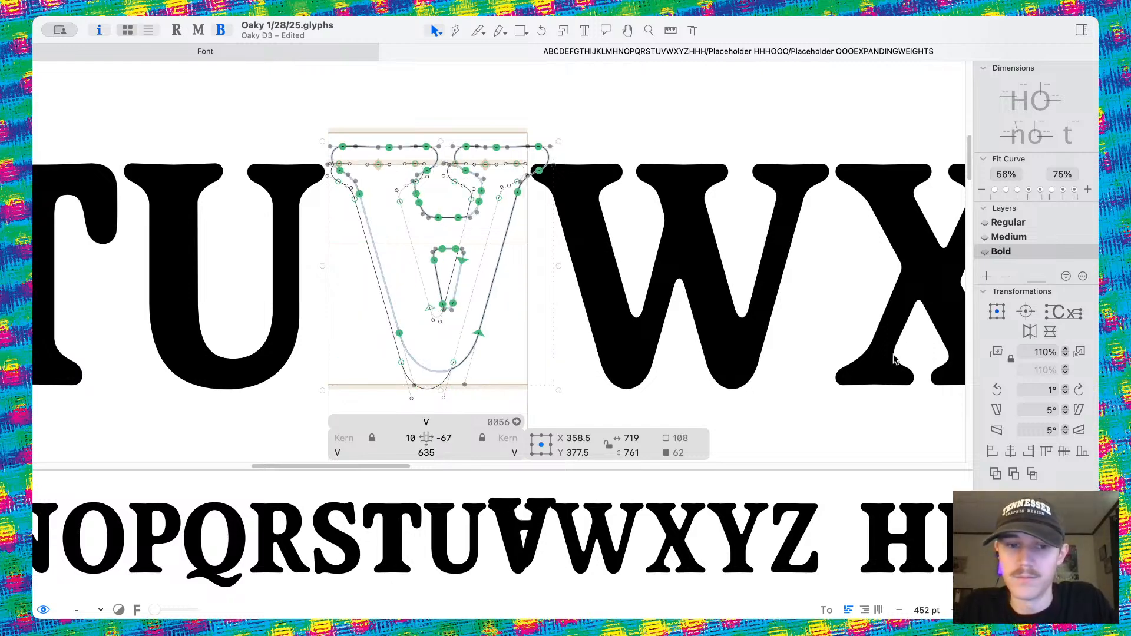
# Move the flipped A outline down to the V's baseline position and delete the old V outline.
pyautogui.scroll(4, 424, 330)
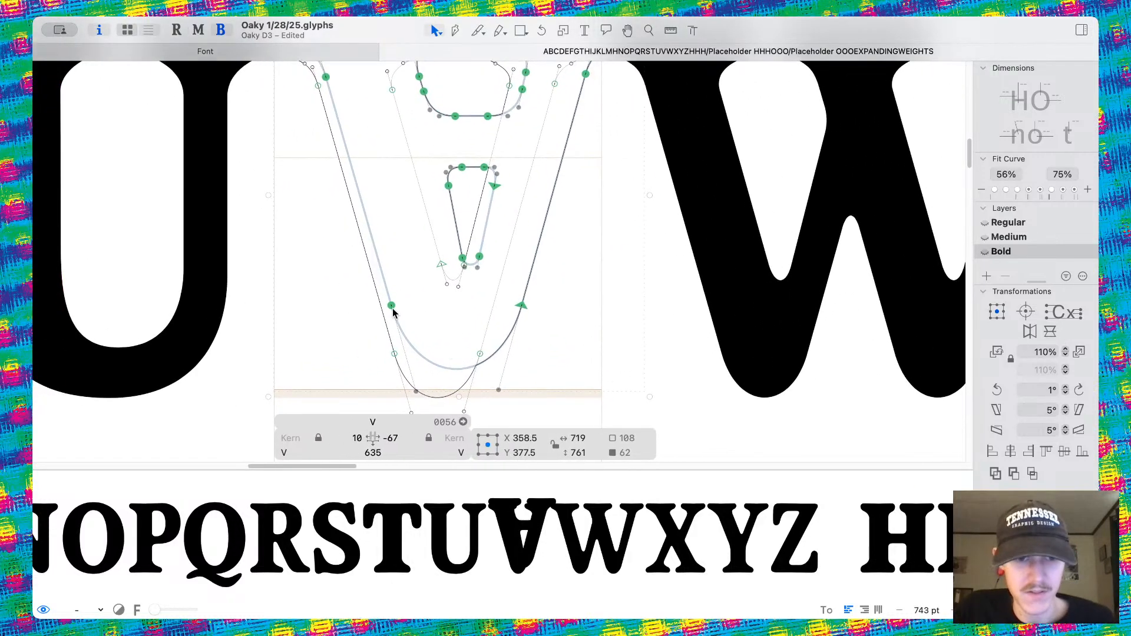
pyautogui.moveTo(392, 308); pyautogui.dragTo(392, 334)
pyautogui.click(590, 267)
pyautogui.doubleClick(471, 219)
pyautogui.scroll(4, 471, 220)
pyautogui.press('Delete')
# Cut vertically with the Knife tool through the crossbar between the flipped A's upper notch and its enclosed counter.
pyautogui.scroll(5, 470, 223)
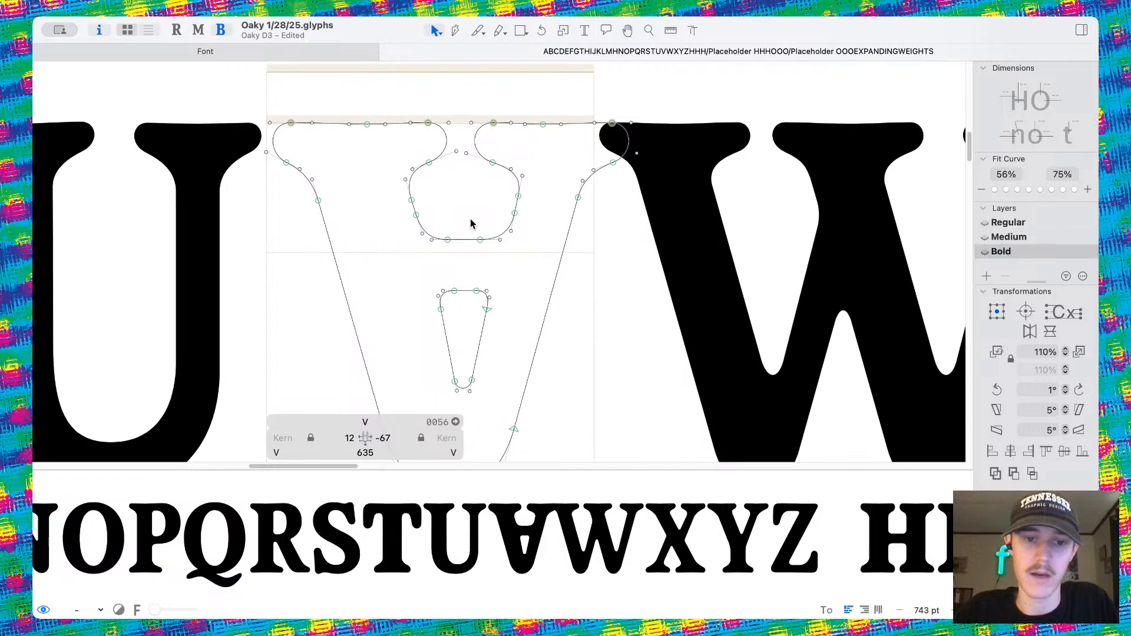
pyautogui.click(478, 31)
pyautogui.click(486, 219)
pyautogui.click(486, 307)
pyautogui.press('v')
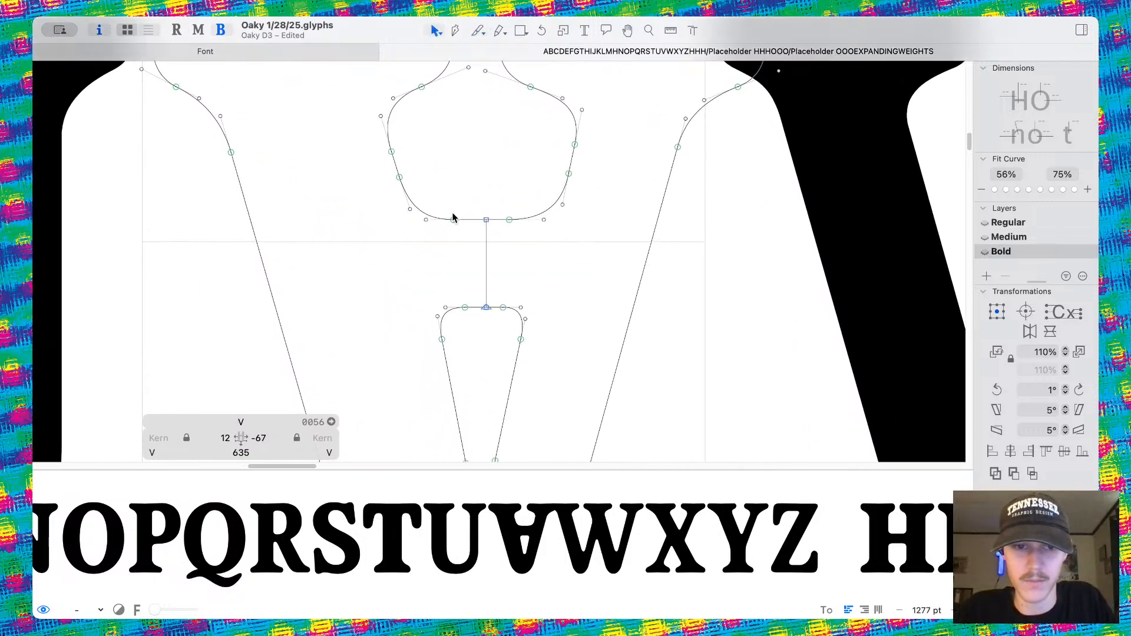
# Delete the leftover crossbar and corner nodes on both sides so the V's inner edges run straight from serifs to inner vertex.
pyautogui.moveTo(478, 222); pyautogui.dragTo(471, 268)
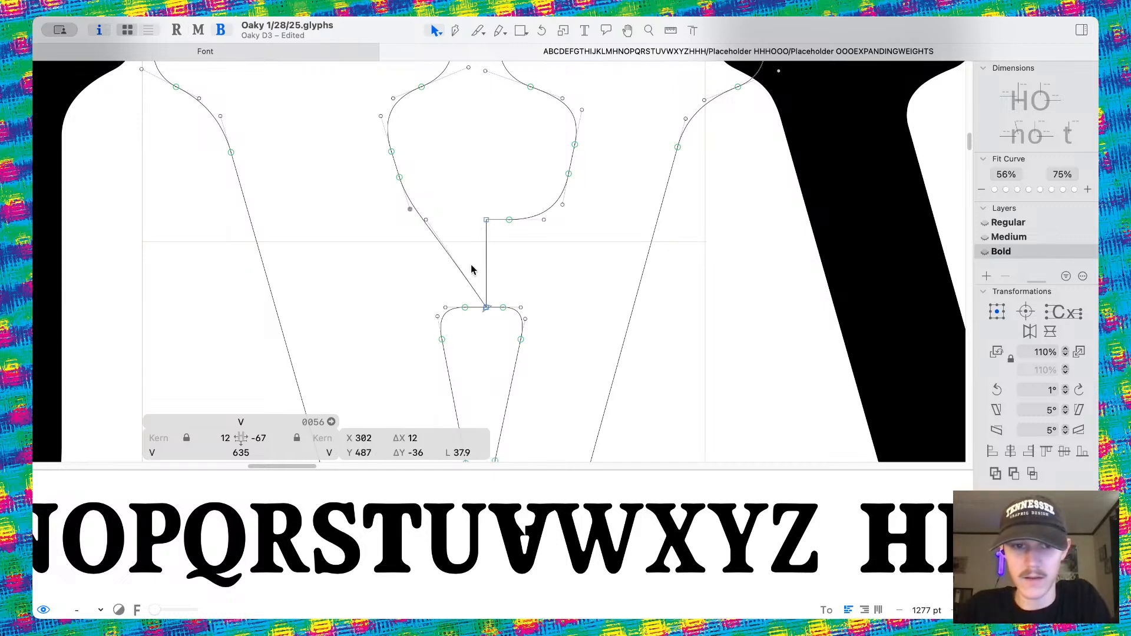
pyautogui.press('Delete')
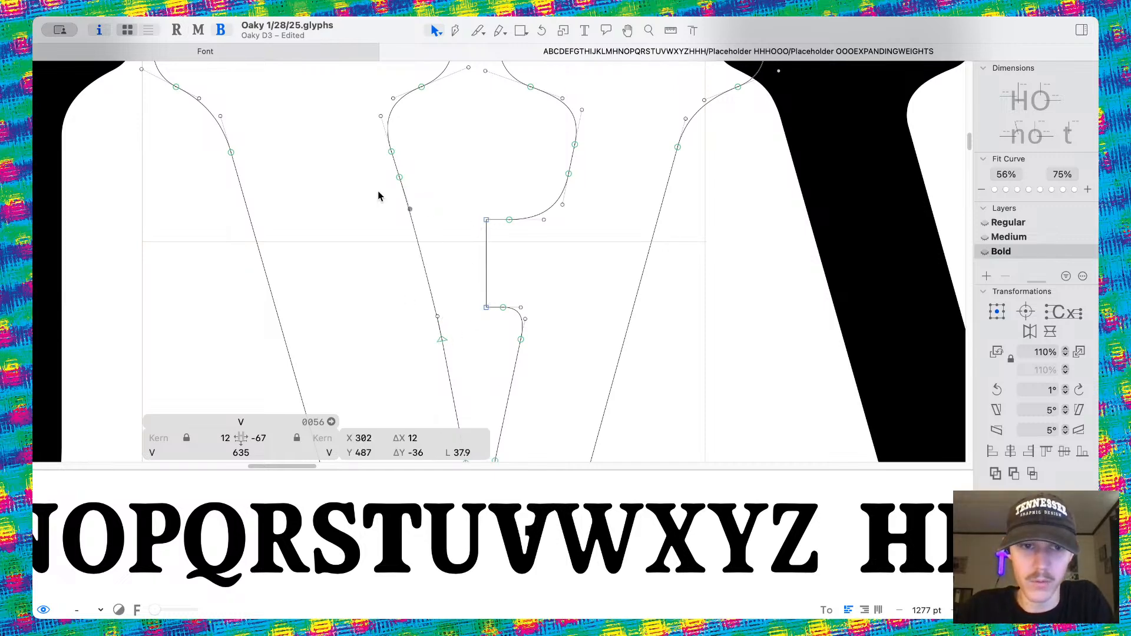
pyautogui.moveTo(377, 173); pyautogui.dragTo(461, 365)
pyautogui.press('Delete')
pyautogui.moveTo(476, 161); pyautogui.dragTo(581, 381)
pyautogui.press('Delete')
pyautogui.scroll(-5, 548, 318)
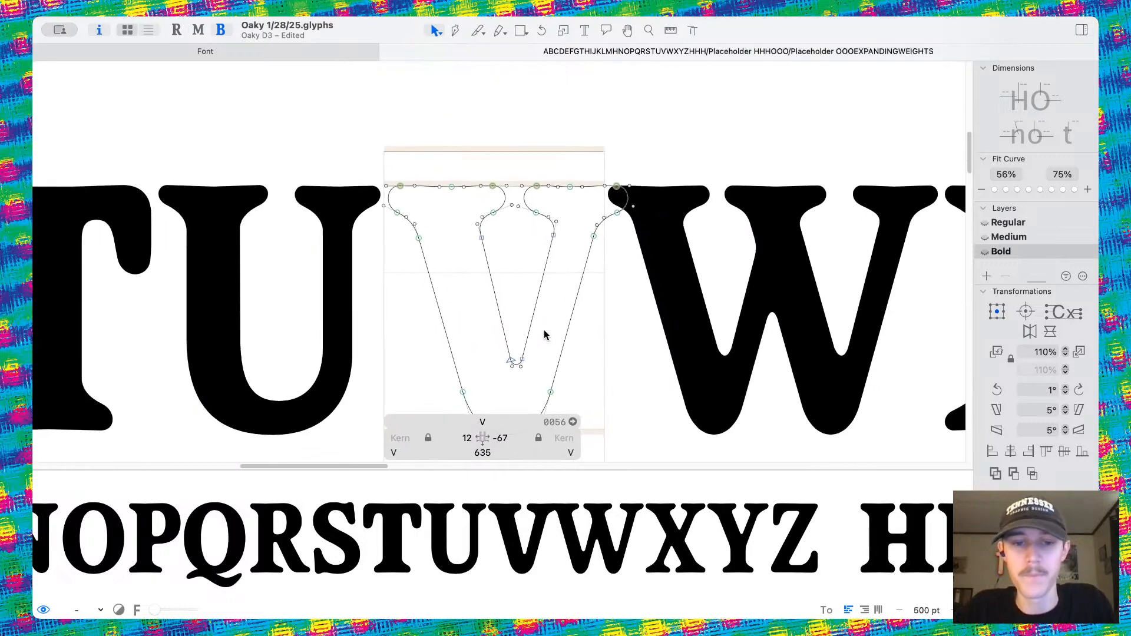
pyautogui.scroll(5, 528, 353)
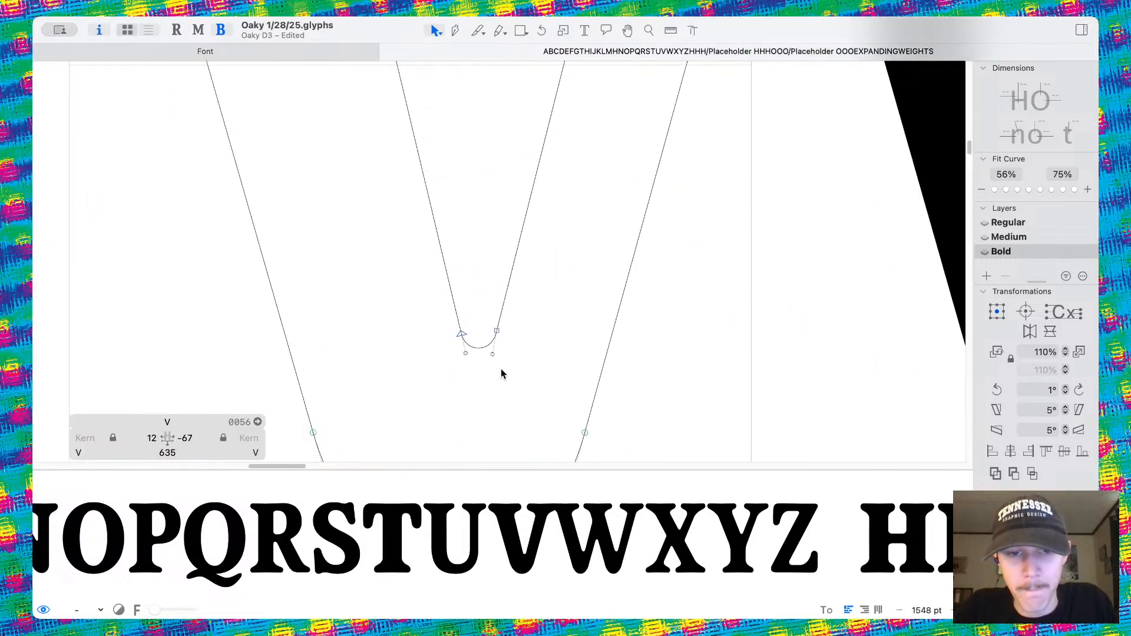
# Convert the V's inner vertex nodes and the two nodes where its inner serifs meet the diagonals to smooth.
pyautogui.click(462, 336)
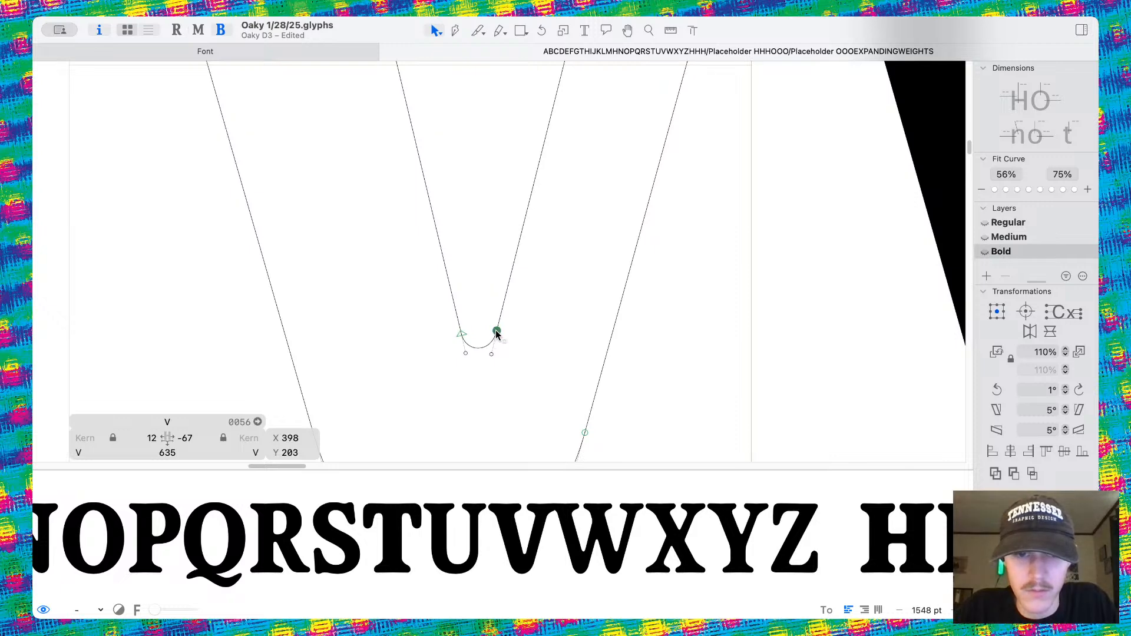
pyautogui.scroll(-5, 497, 334)
pyautogui.press('space')
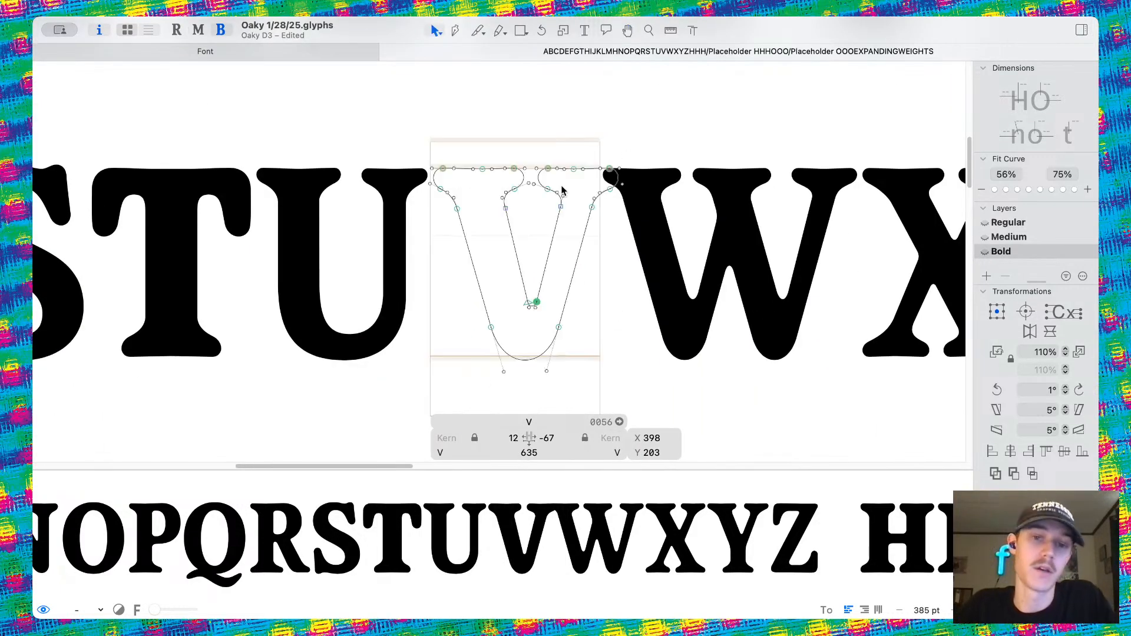
pyautogui.scroll(3, 540, 223)
pyautogui.click(540, 215)
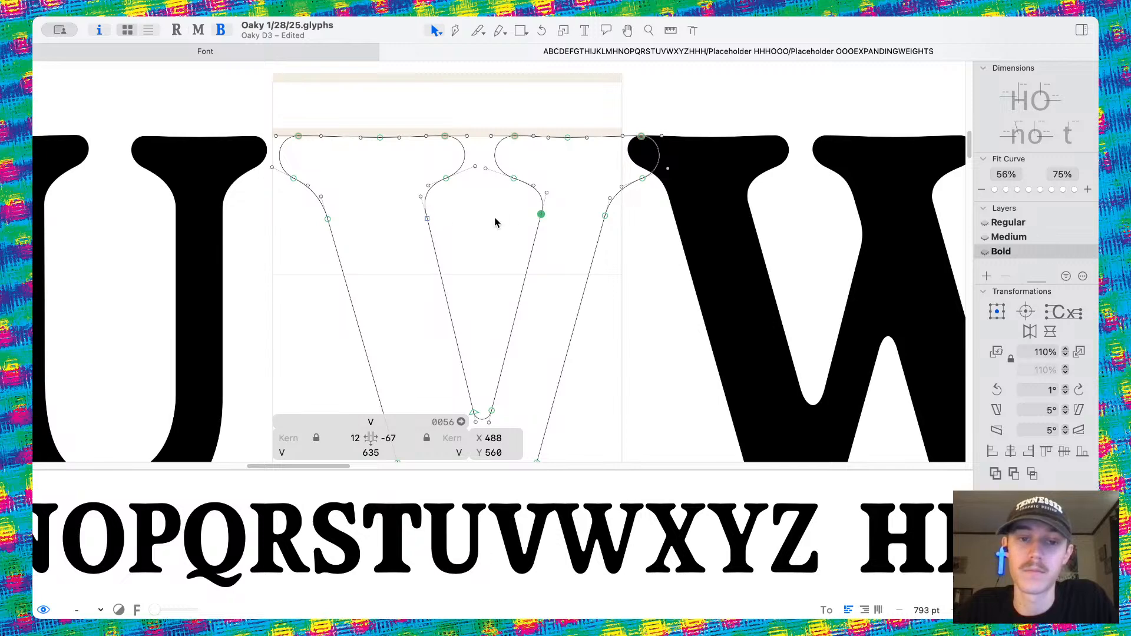
pyautogui.click(428, 219)
# Open the Bold A and examine its sidebearings and its weight within the full alphabet line.
pyautogui.scroll(-5, 484, 214)
pyautogui.scroll(5, 412, 233)
pyautogui.hscroll(-3, 400, 234)
pyautogui.scroll(4, 328, 374)
pyautogui.doubleClick(328, 375)
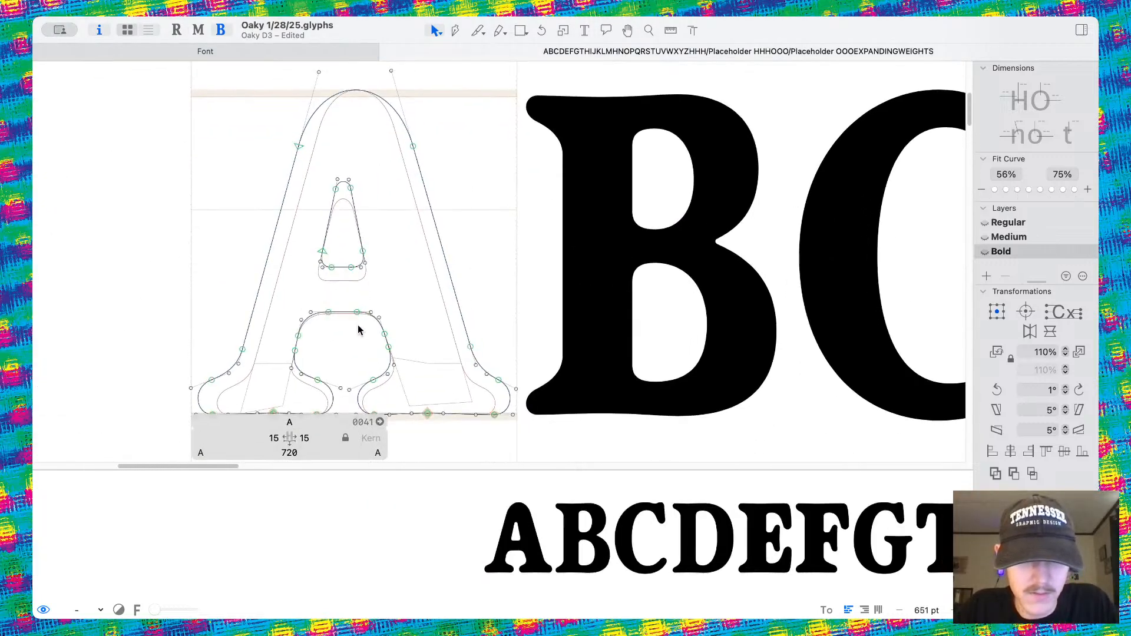
pyautogui.scroll(-5, 361, 324)
pyautogui.press('space')
pyautogui.hscroll(4, 645, 347)
pyautogui.scroll(-5, 645, 348)
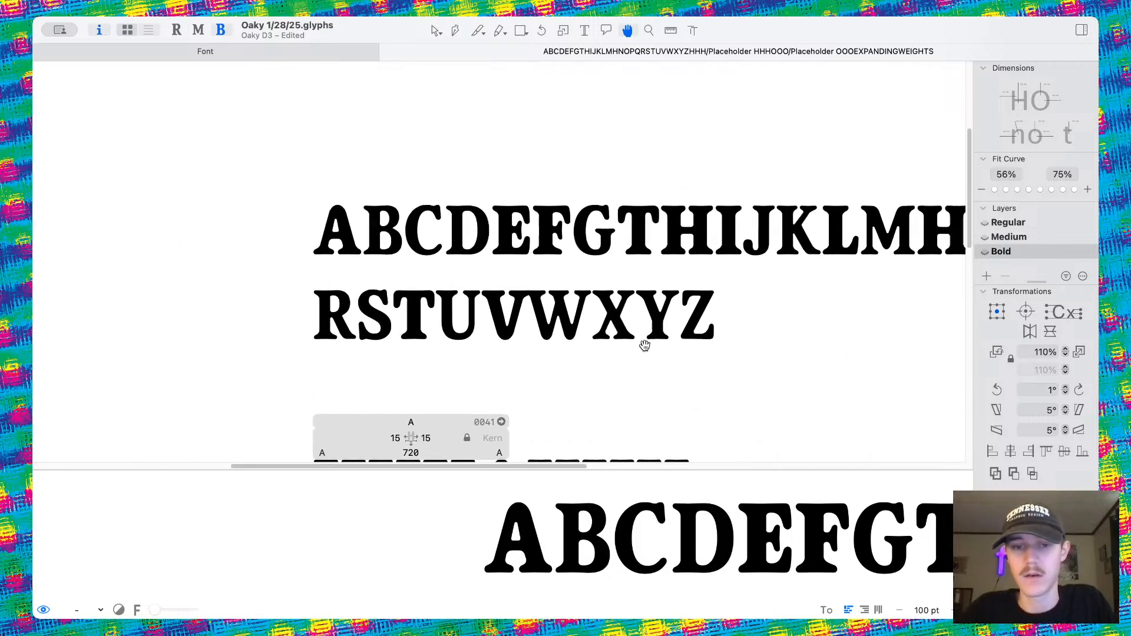
# Open the rebuilt Bold V and set its left and right sidebearings to 15.
pyautogui.scroll(6, 465, 296)
pyautogui.doubleClick(568, 333)
pyautogui.scroll(3, 577, 359)
pyautogui.moveTo(539, 348); pyautogui.dragTo(600, 363)
pyautogui.press('space')
pyautogui.press('space')
pyautogui.scroll(-5, 606, 218)
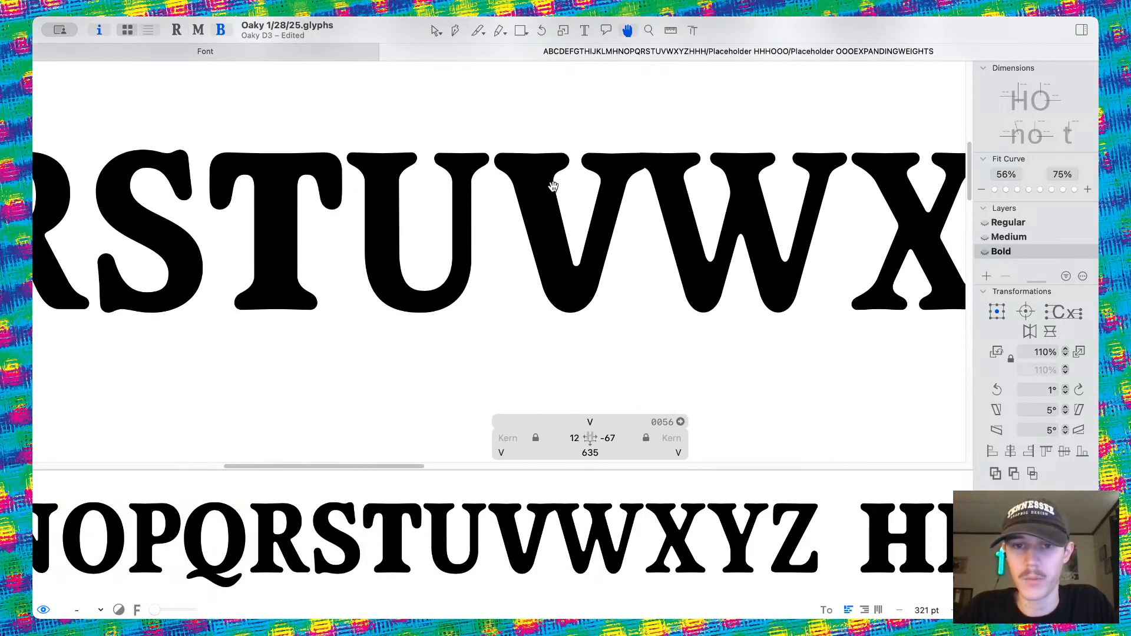
pyautogui.hscroll(2, 552, 183)
pyautogui.click(531, 436)
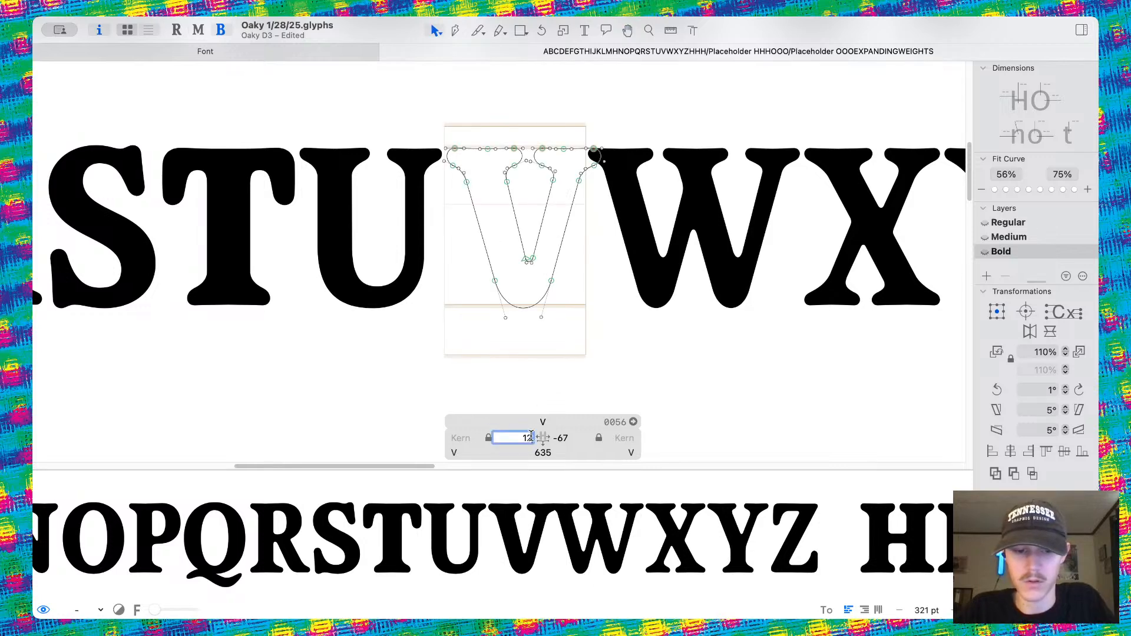
pyautogui.write('15')
pyautogui.press('Tab')
pyautogui.write('15')
pyautogui.press('Return')
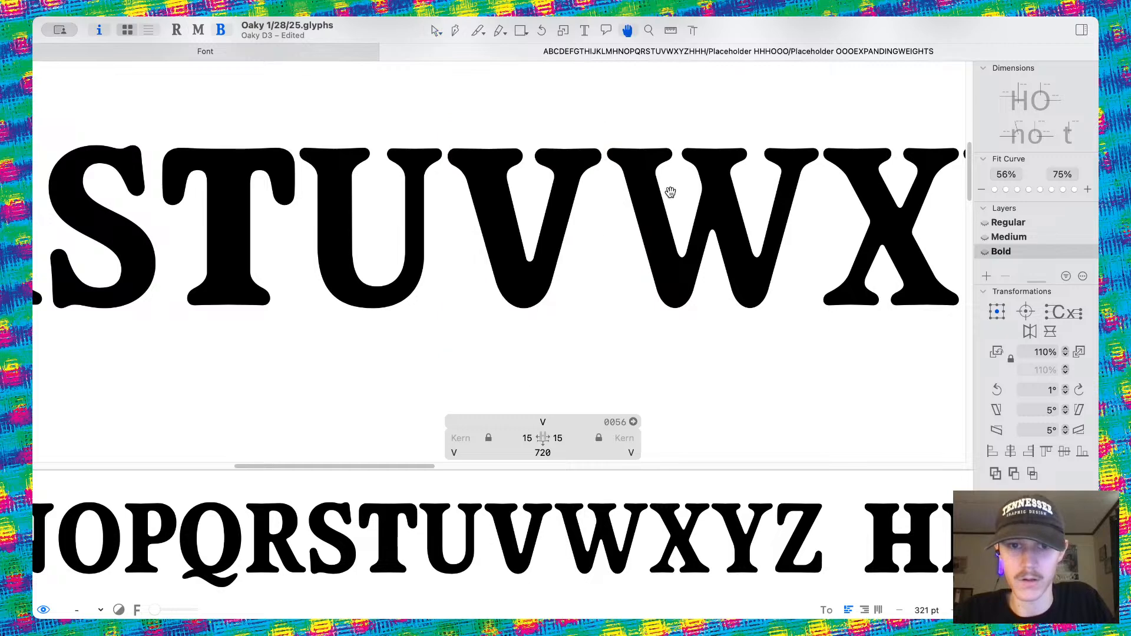
# Compare the V in the Medium and Bold masters in an enlarged preview, ending on Bold.
pyautogui.scroll(-5, 664, 197)
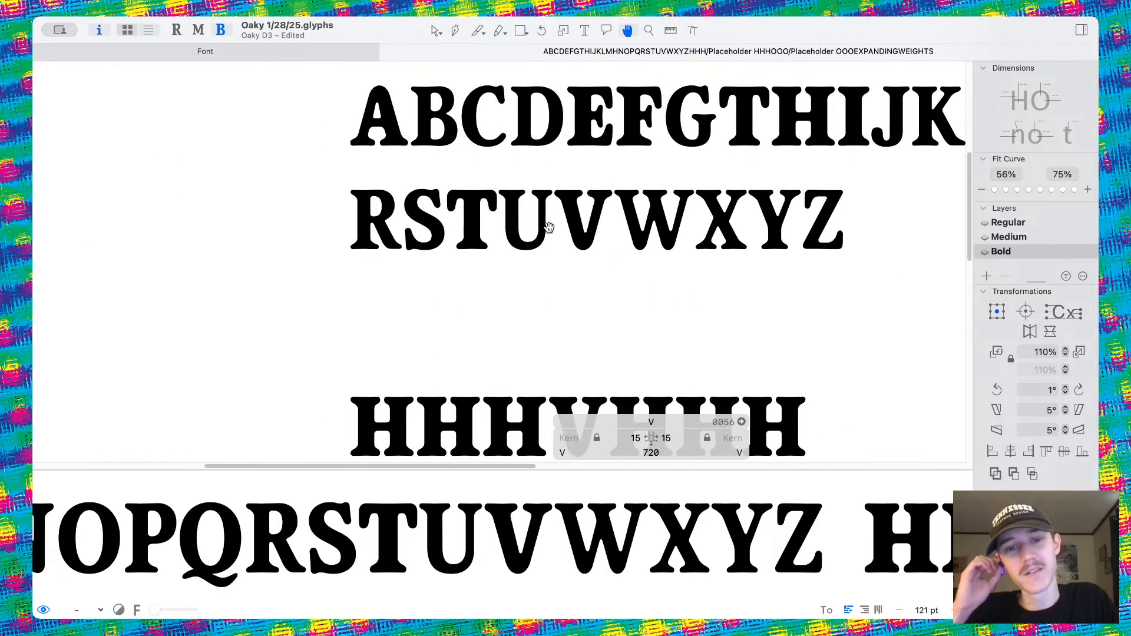
pyautogui.hscroll(3, 549, 228)
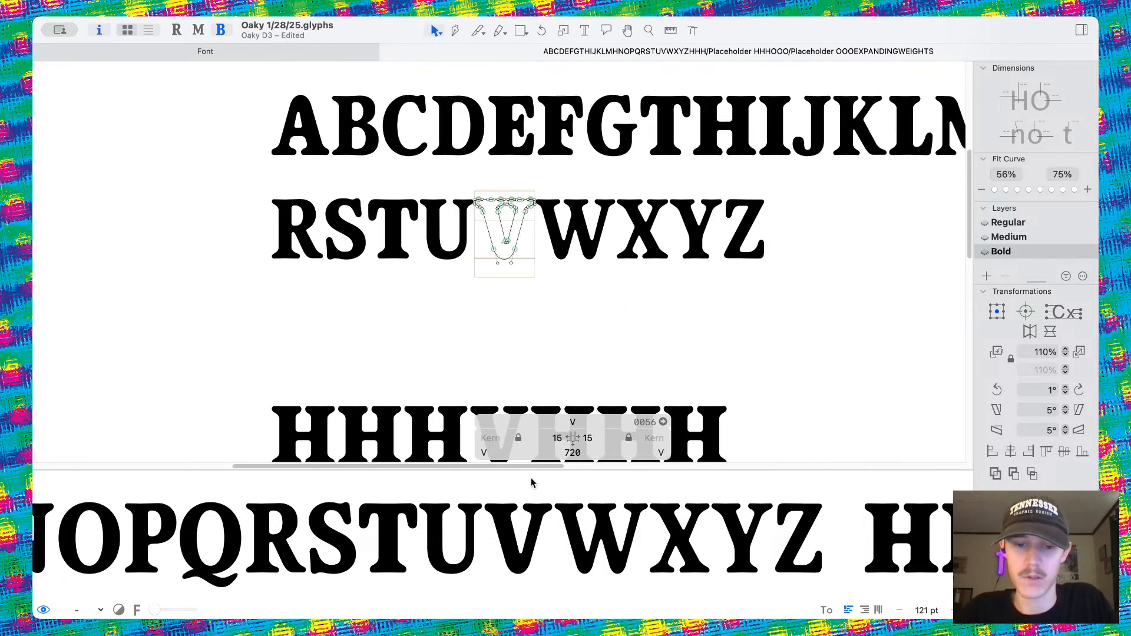
pyautogui.moveTo(529, 469); pyautogui.dragTo(557, 262)
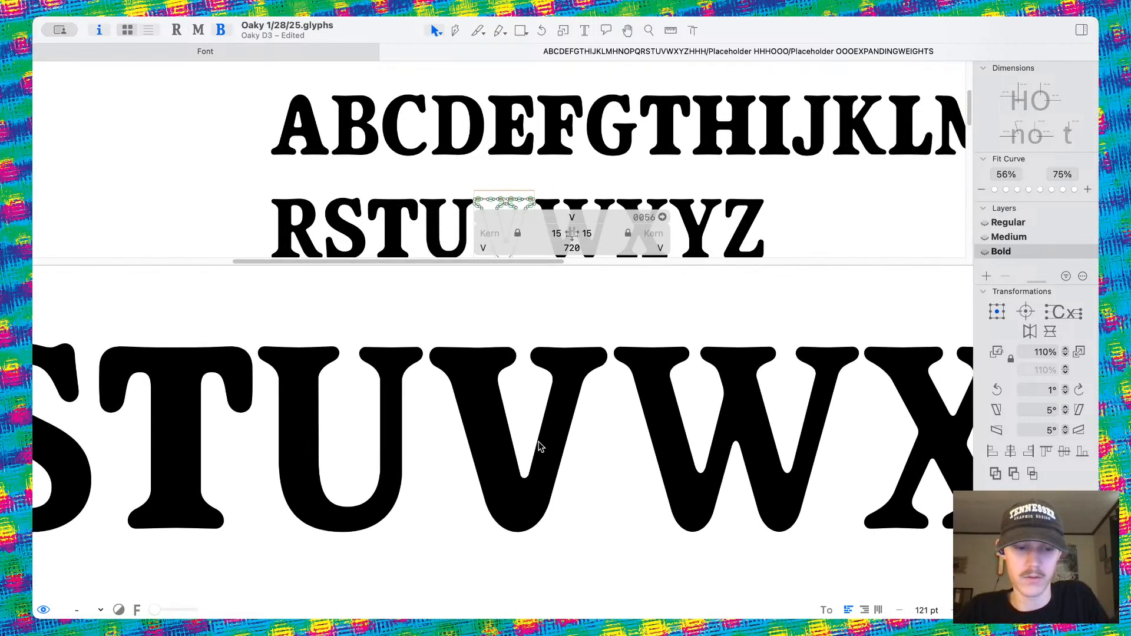
pyautogui.press('super+2')
pyautogui.press('super+3')
pyautogui.press('super+2')
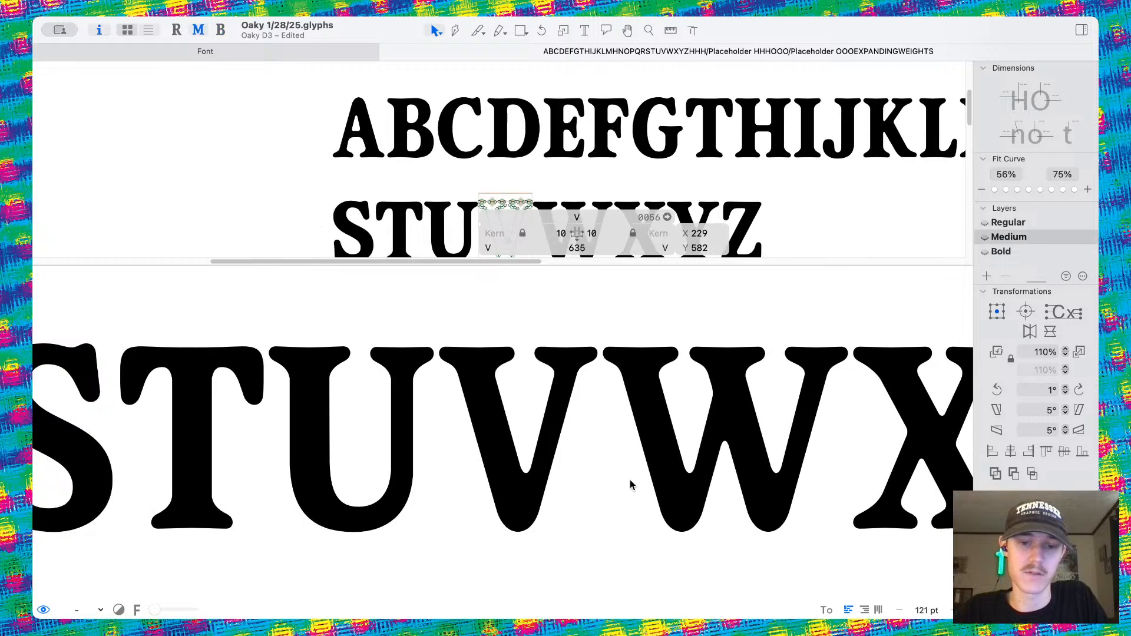
pyautogui.press('super+3')
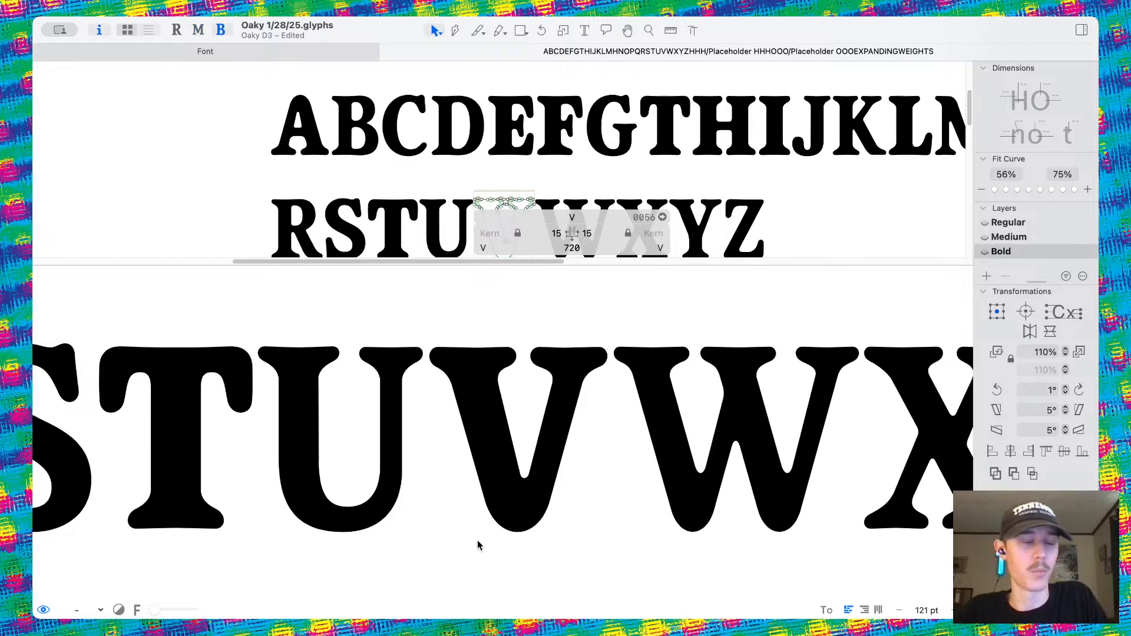
pyautogui.press('super+2')
pyautogui.press('super+3')
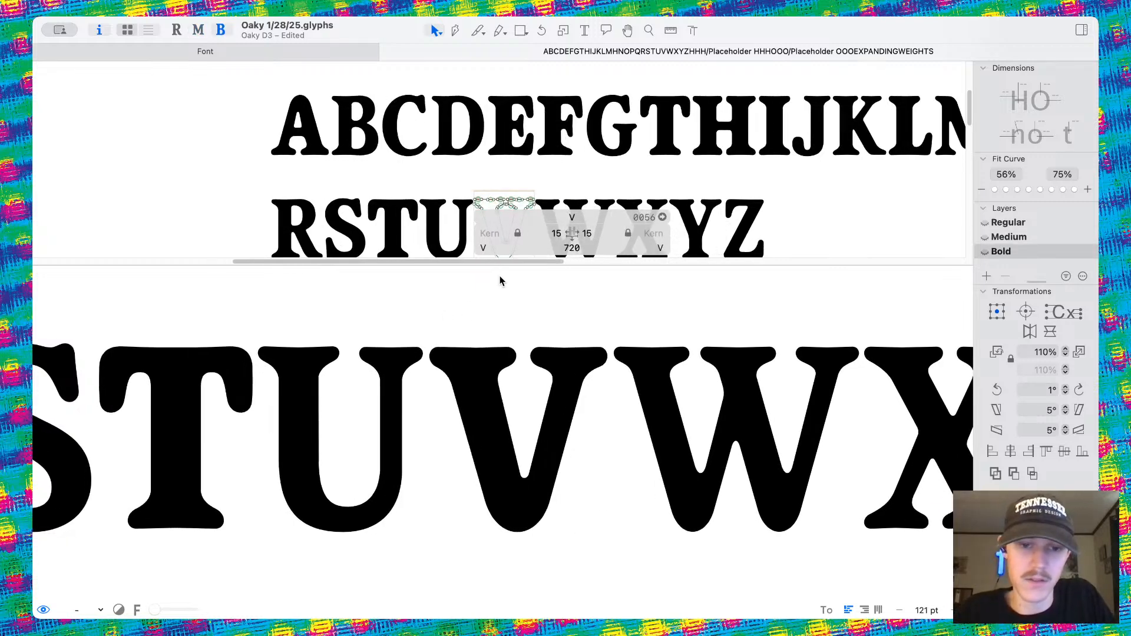
pyautogui.moveTo(517, 262); pyautogui.dragTo(519, 471)
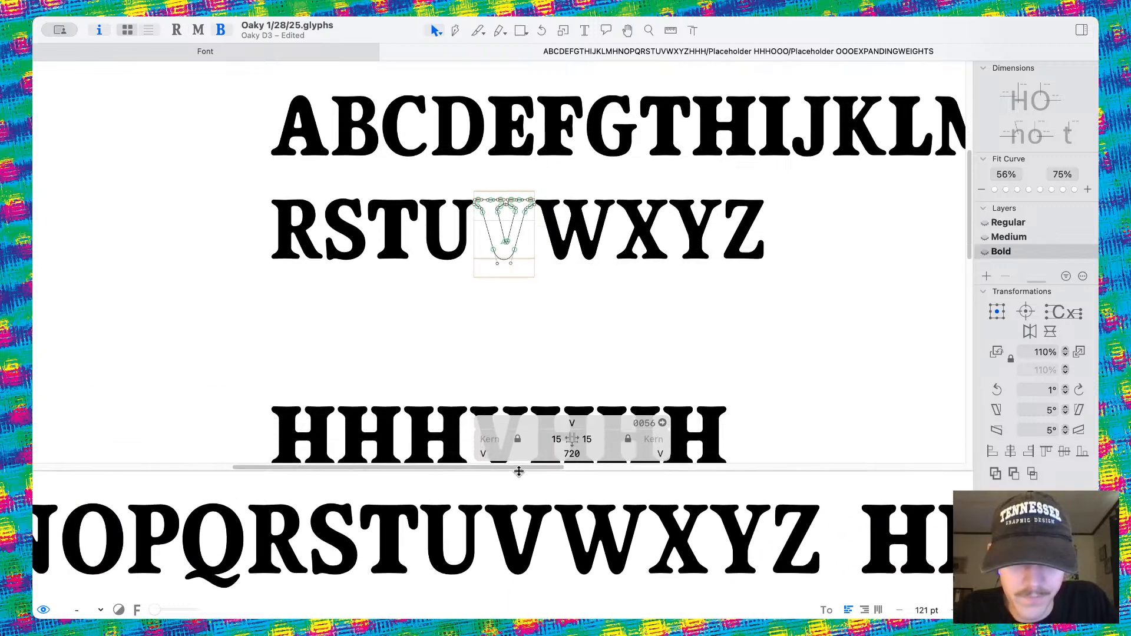
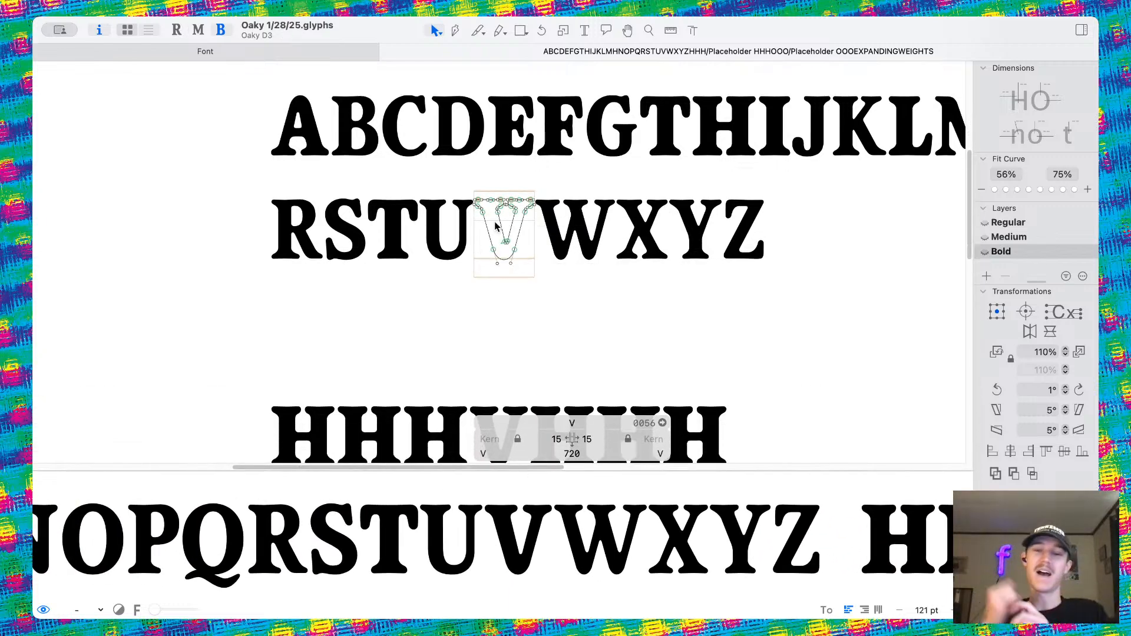
# Delete the extra H between M and N in the alphabet sample text and return to outline editing.
pyautogui.hscroll(5, 495, 227)
pyautogui.scroll(2, 495, 227)
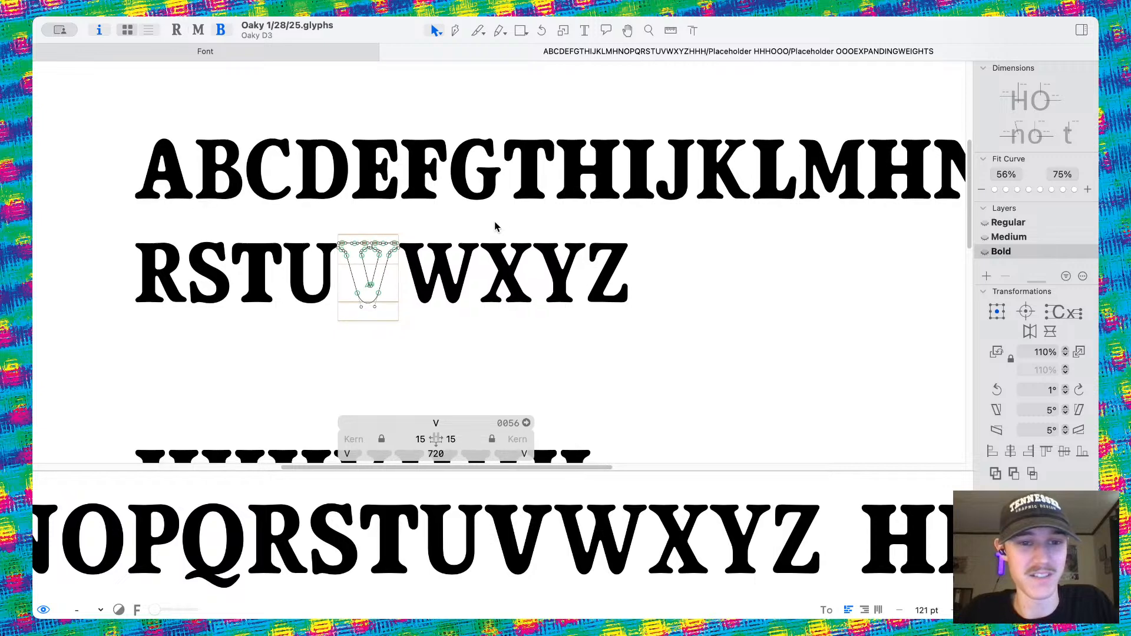
pyautogui.hscroll(4, 525, 217)
pyautogui.scroll(2, 525, 217)
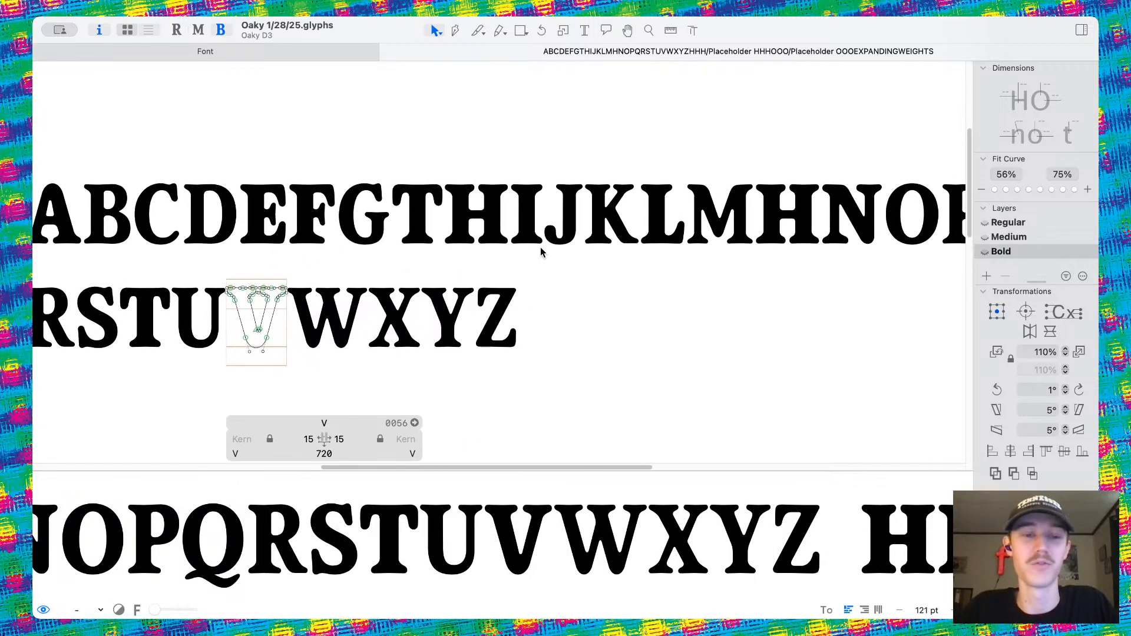
pyautogui.hscroll(5, 542, 250)
pyautogui.scroll(-1, 542, 250)
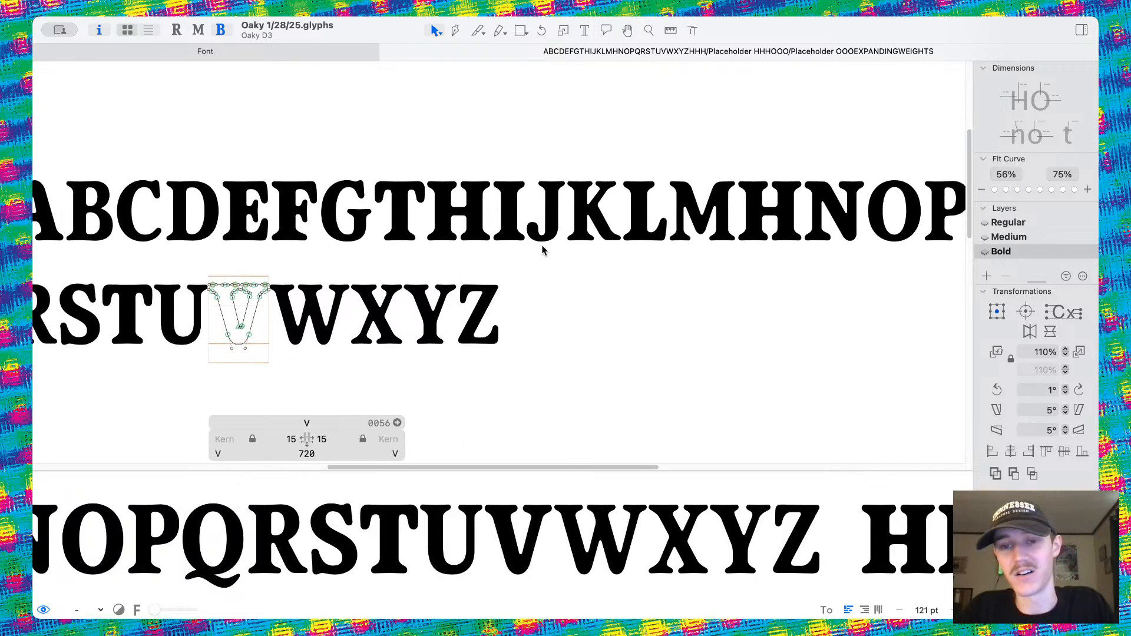
pyautogui.click(591, 29)
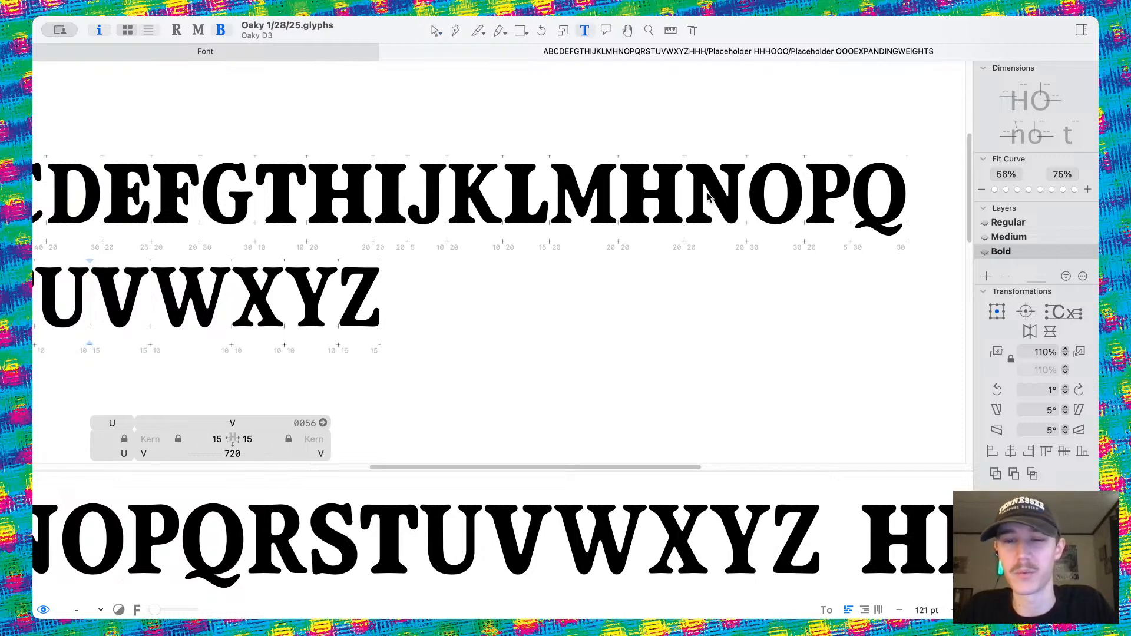
pyautogui.click(688, 195)
pyautogui.press('BackSpace')
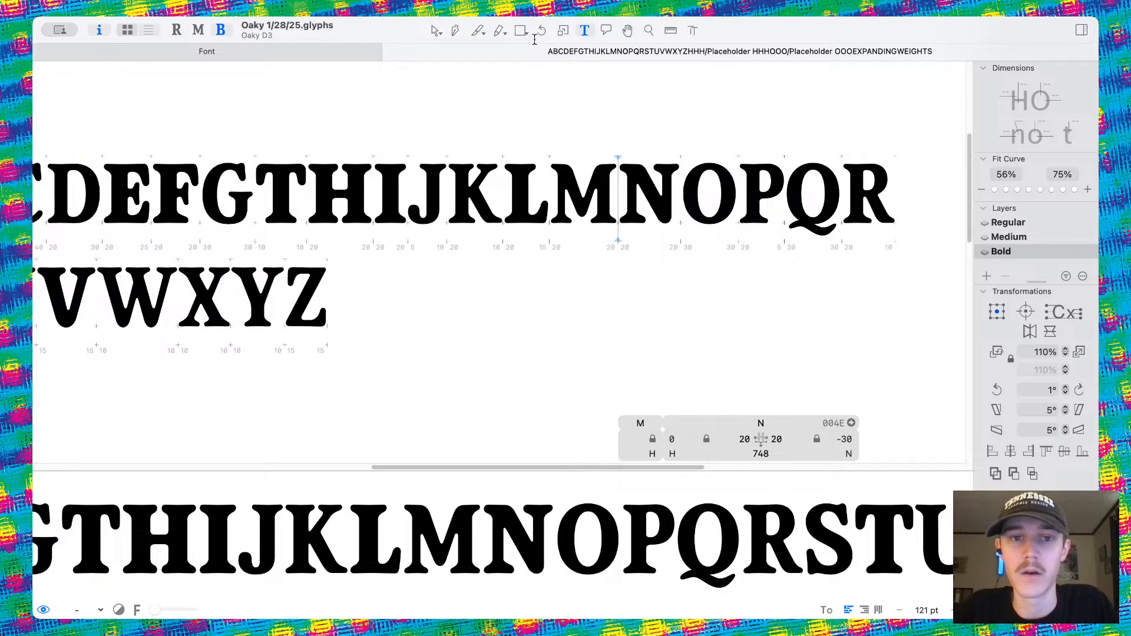
pyautogui.click(437, 30)
# Convert the W's three corner nodes below the serifs to smooth in the Medium master, and return to Bold.
pyautogui.hscroll(-5, 519, 371)
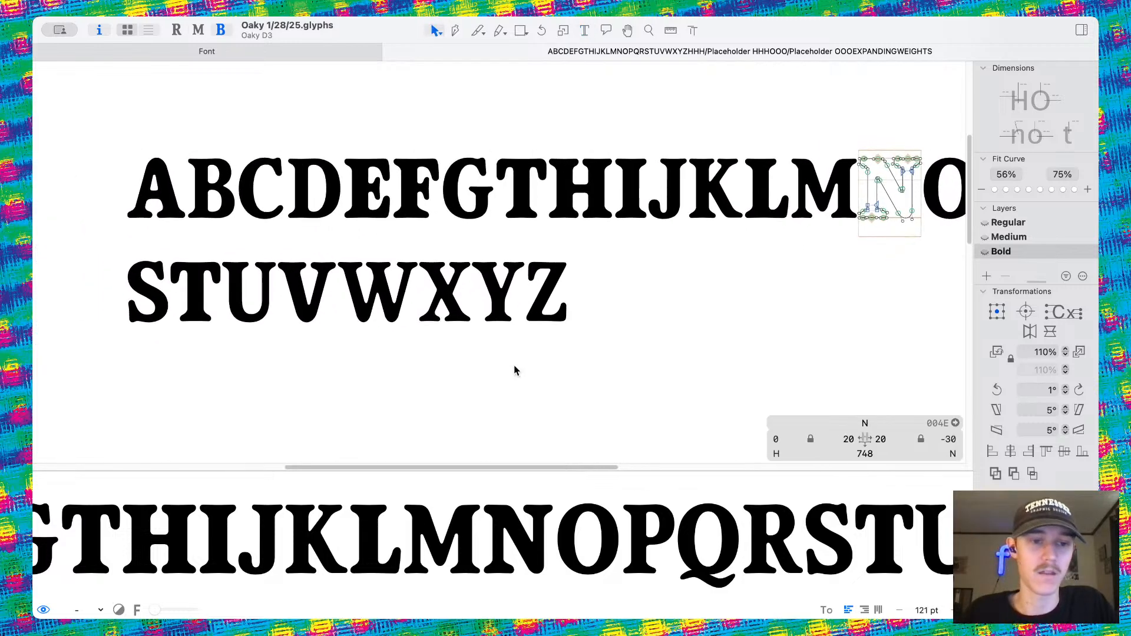
pyautogui.scroll(5, 465, 336)
pyautogui.doubleClick(472, 253)
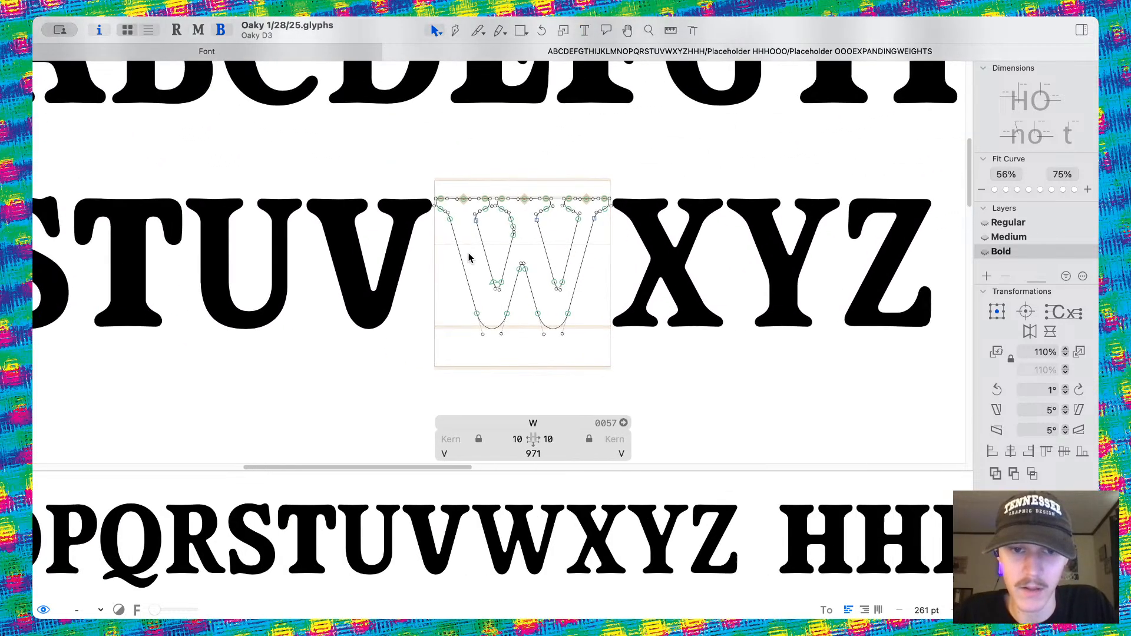
pyautogui.scroll(2, 569, 298)
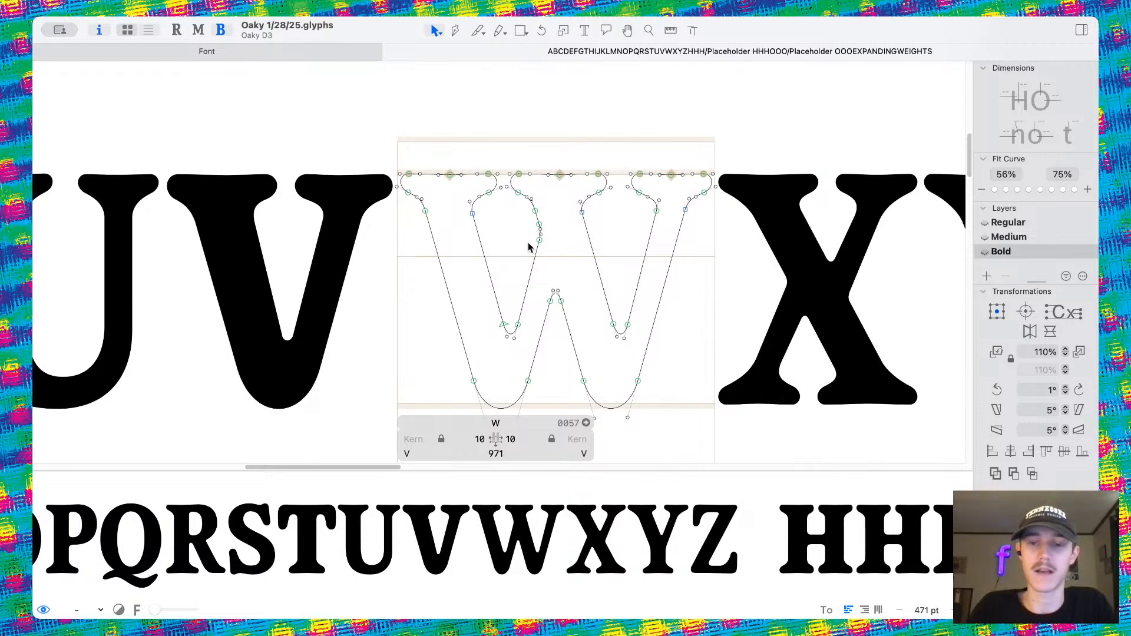
pyautogui.press('super+2')
pyautogui.click(472, 214)
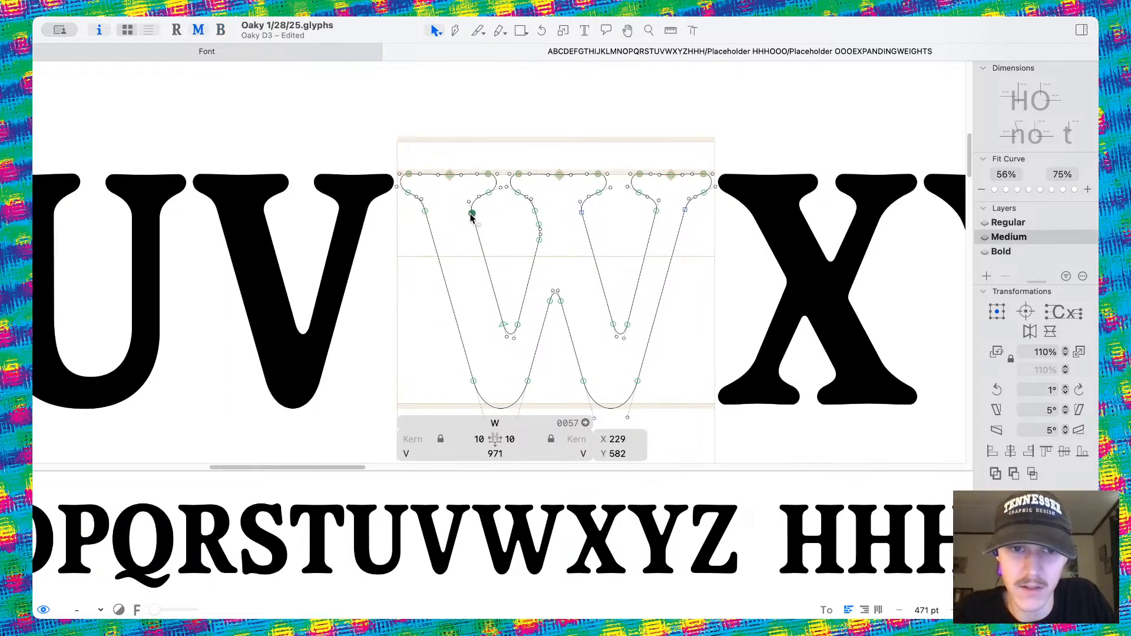
pyautogui.click(581, 213)
pyautogui.click(685, 211)
pyautogui.press('super+3')
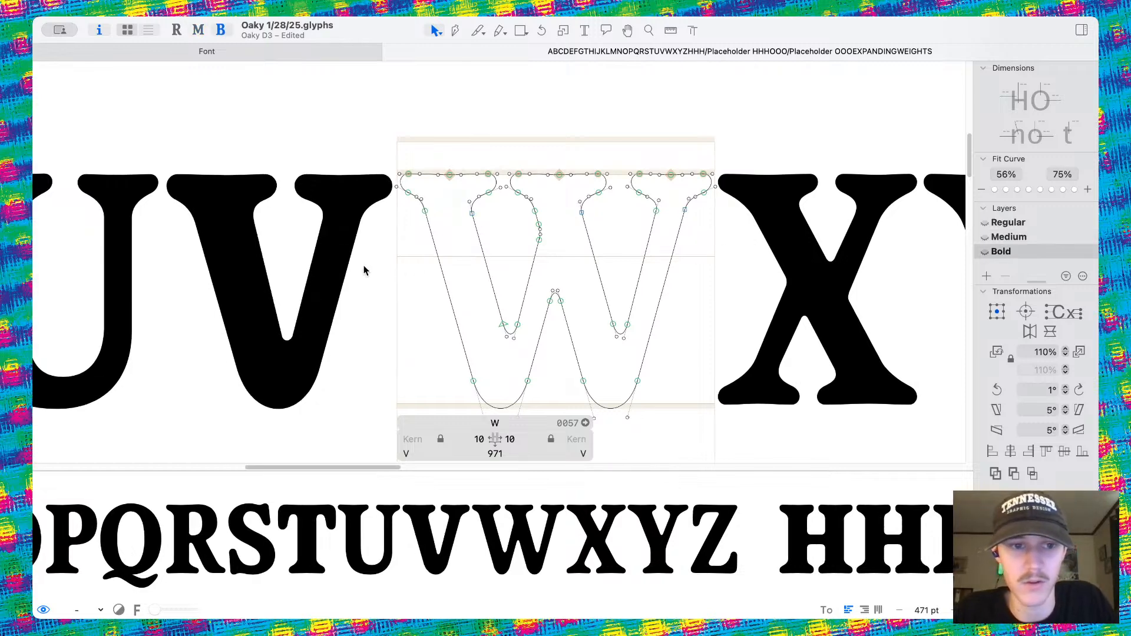
# Move the Bold V's inner right node down to X 489, Y 553, level with its left counterpart, and adjust its upper curve handle.
pyautogui.doubleClick(340, 265)
pyautogui.scroll(5, 318, 224)
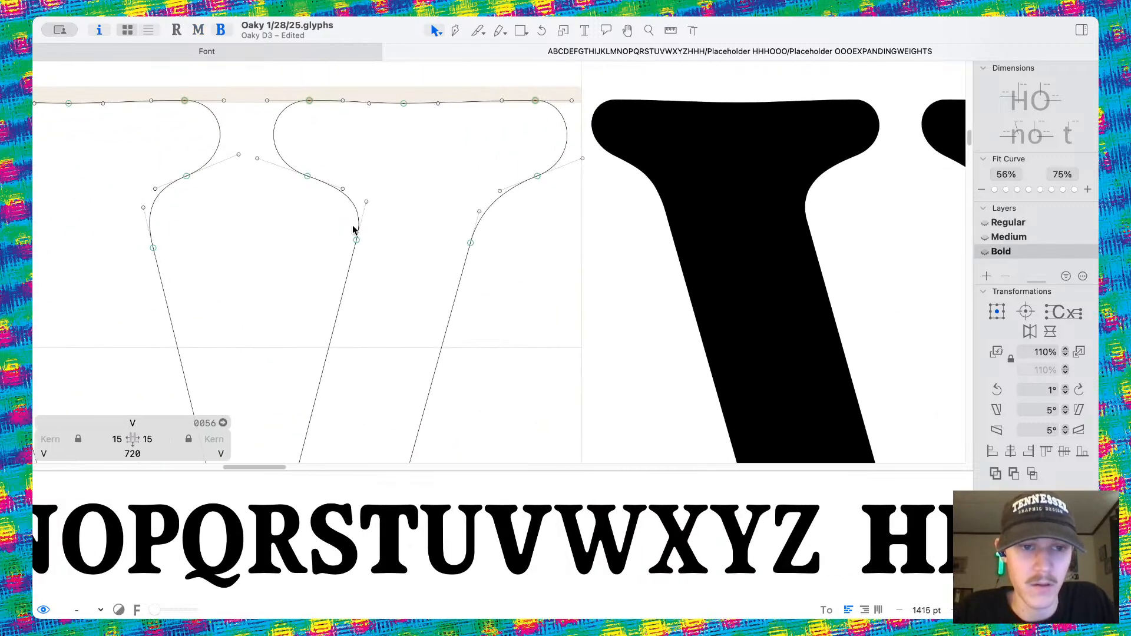
pyautogui.moveTo(357, 239); pyautogui.dragTo(354, 248)
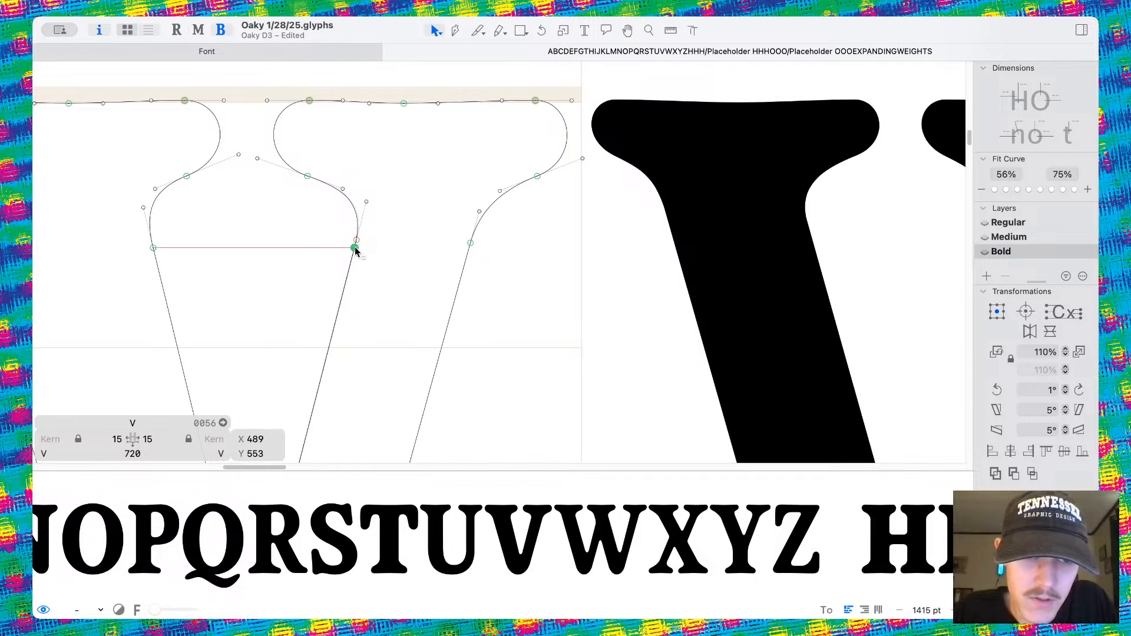
pyautogui.click(366, 202)
pyautogui.scroll(-10, 446, 206)
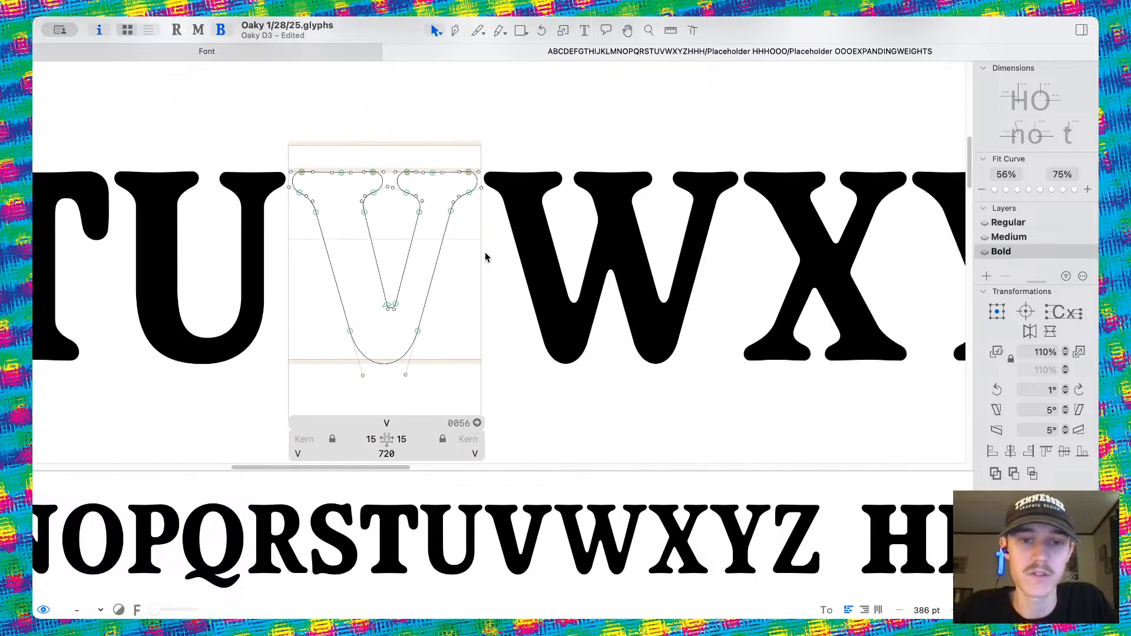
# Compare the outlines and spacing of the Bold V and W, leaving the W open for editing.
pyautogui.hscroll(2, 558, 380)
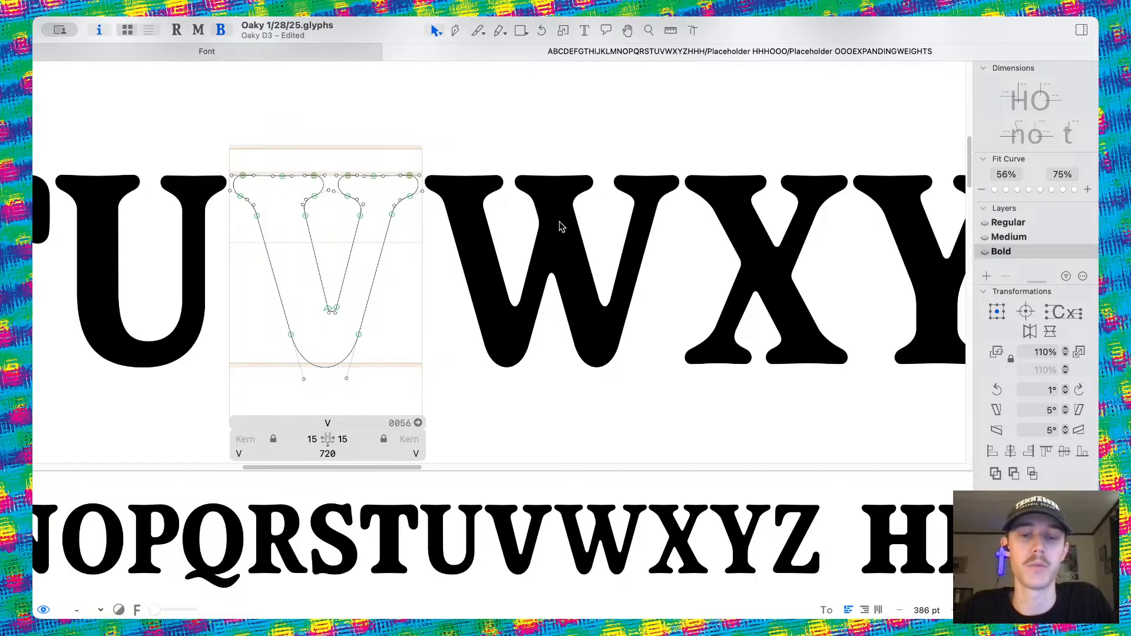
pyautogui.hscroll(3, 445, 368)
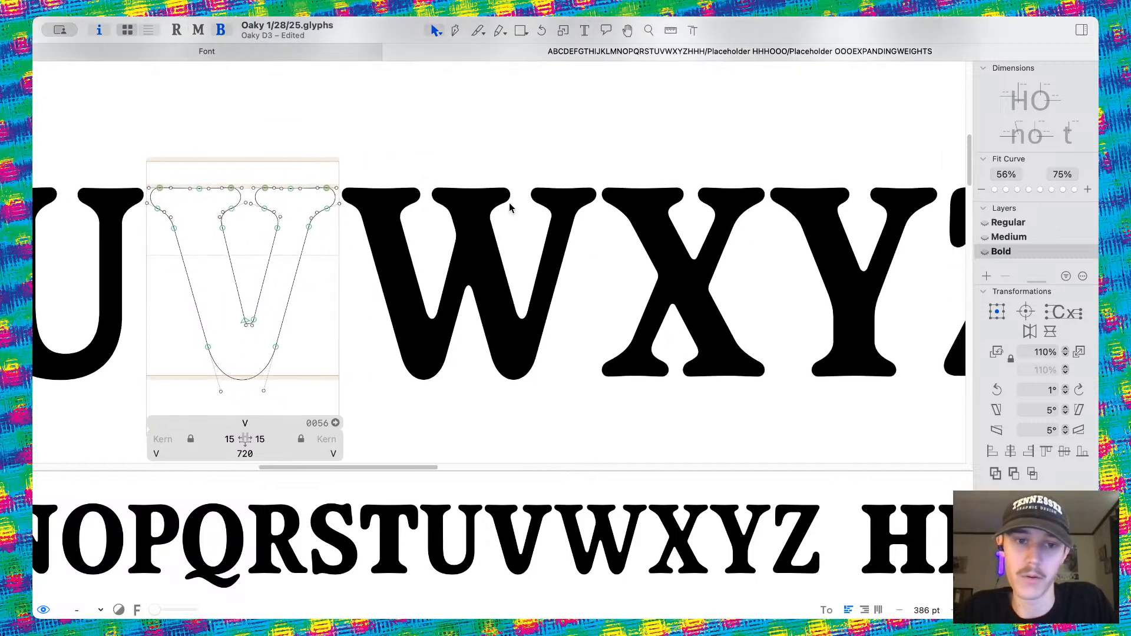
pyautogui.scroll(-5, 518, 199)
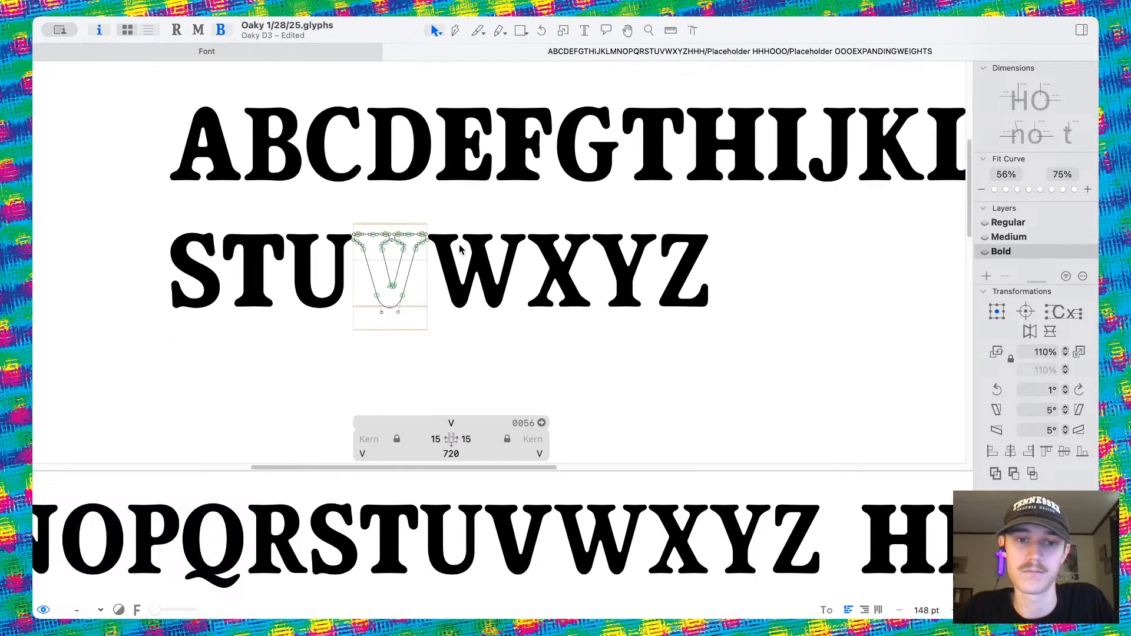
pyautogui.scroll(5, 460, 250)
pyautogui.doubleClick(496, 249)
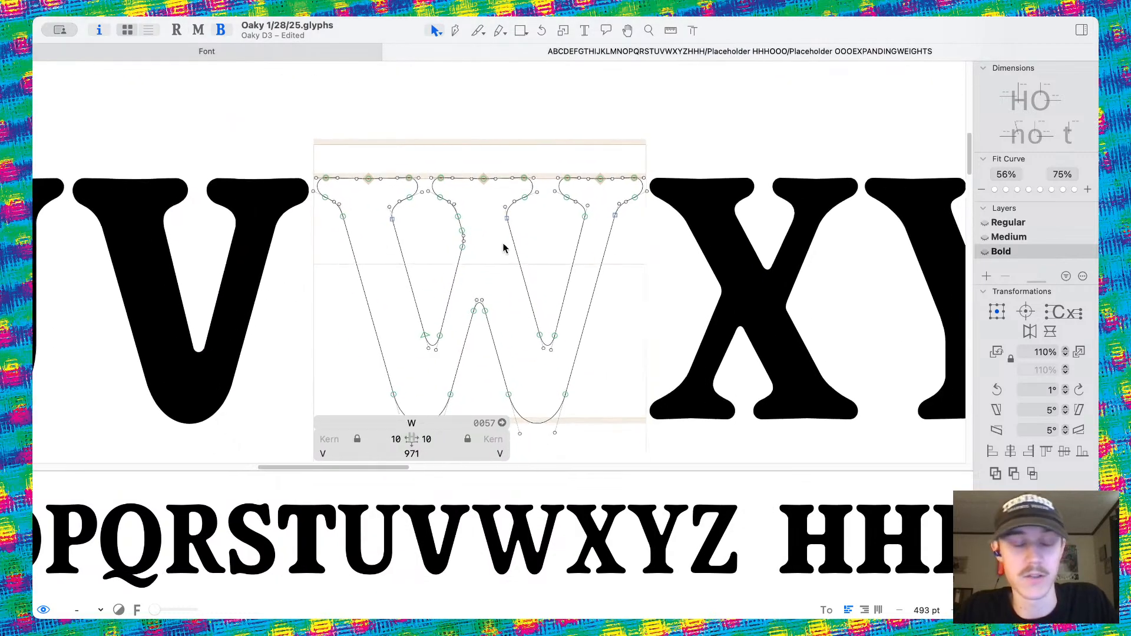
pyautogui.scroll(-2, 442, 261)
pyautogui.doubleClick(274, 259)
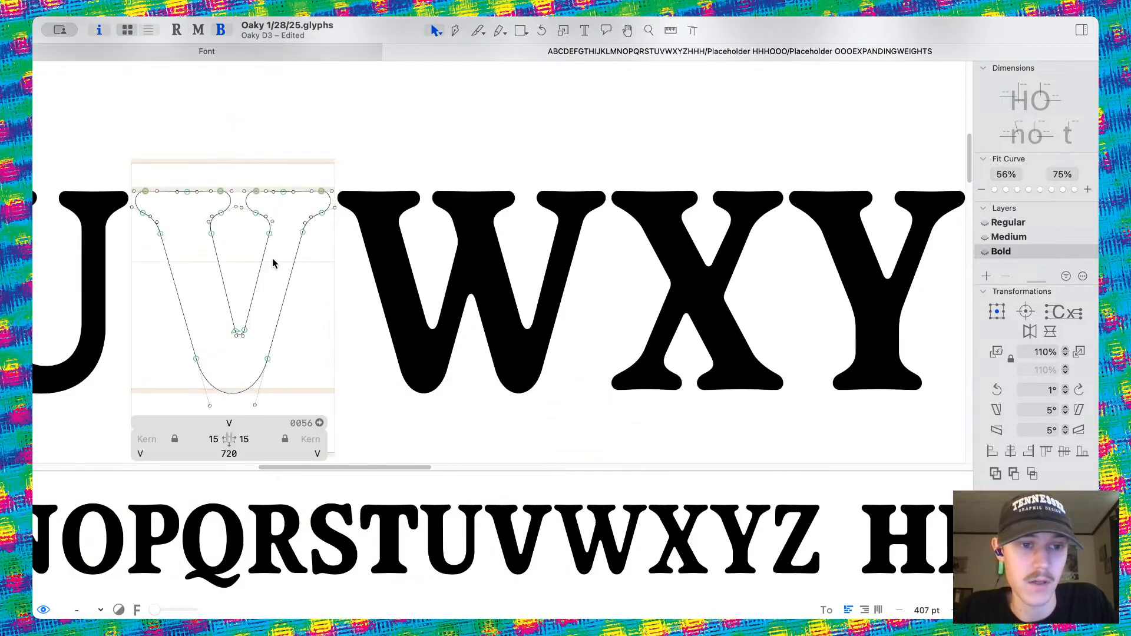
pyautogui.doubleClick(454, 278)
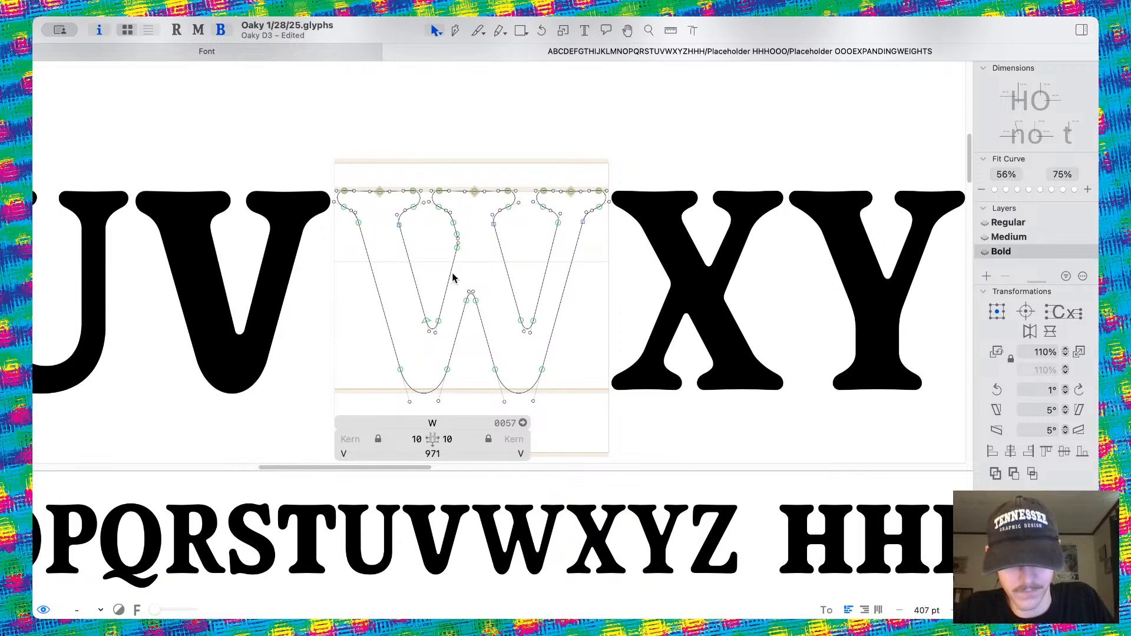
# Paste the Bold V outline into the Bold W and nudge it 5 units left to X 356.5.
pyautogui.scroll(3, 455, 273)
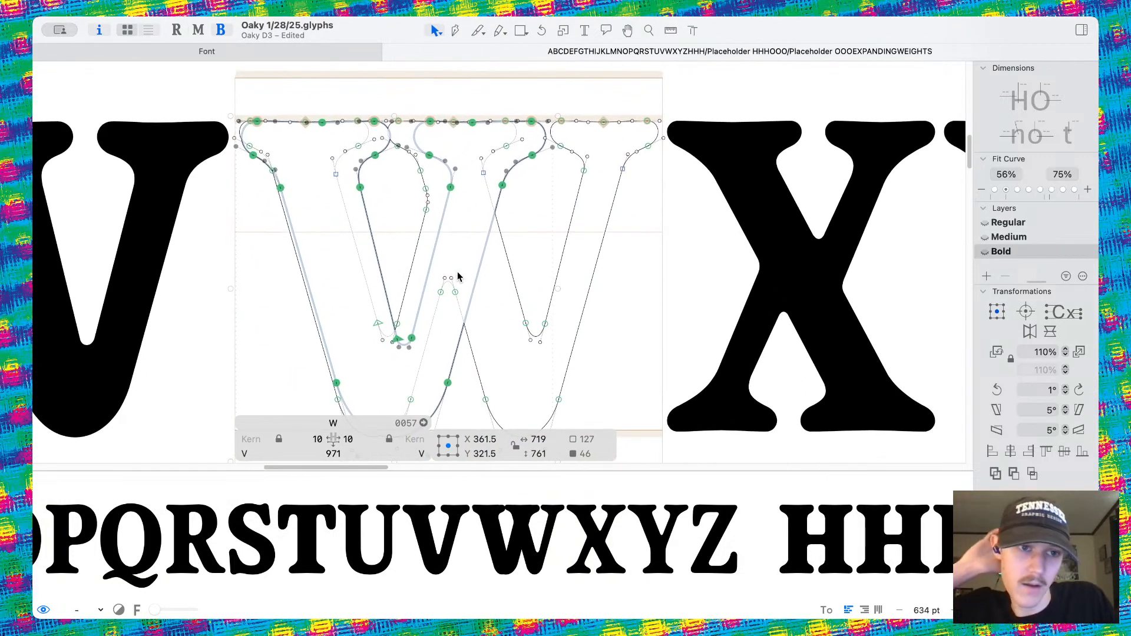
pyautogui.hscroll(-4, 458, 277)
pyautogui.press('Left')
pyautogui.press('Left')
pyautogui.press('Left')
pyautogui.press('Left')
pyautogui.press('Left')
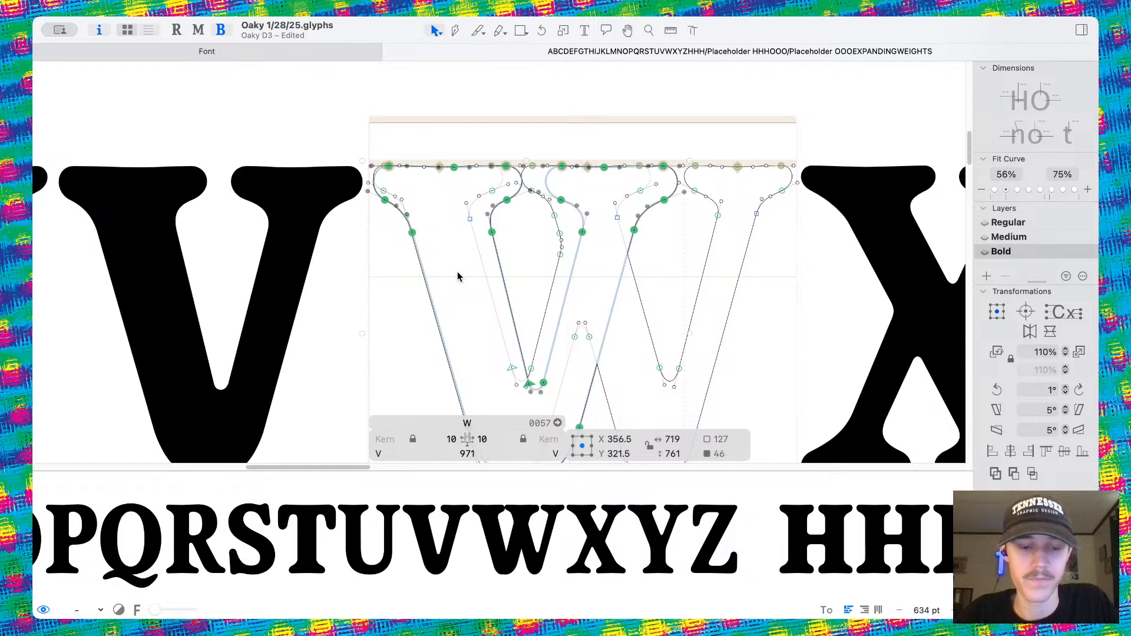
# Check the V's spacing in the Medium master and set both side bearings of the Bold V to 10.
pyautogui.press('super+2')
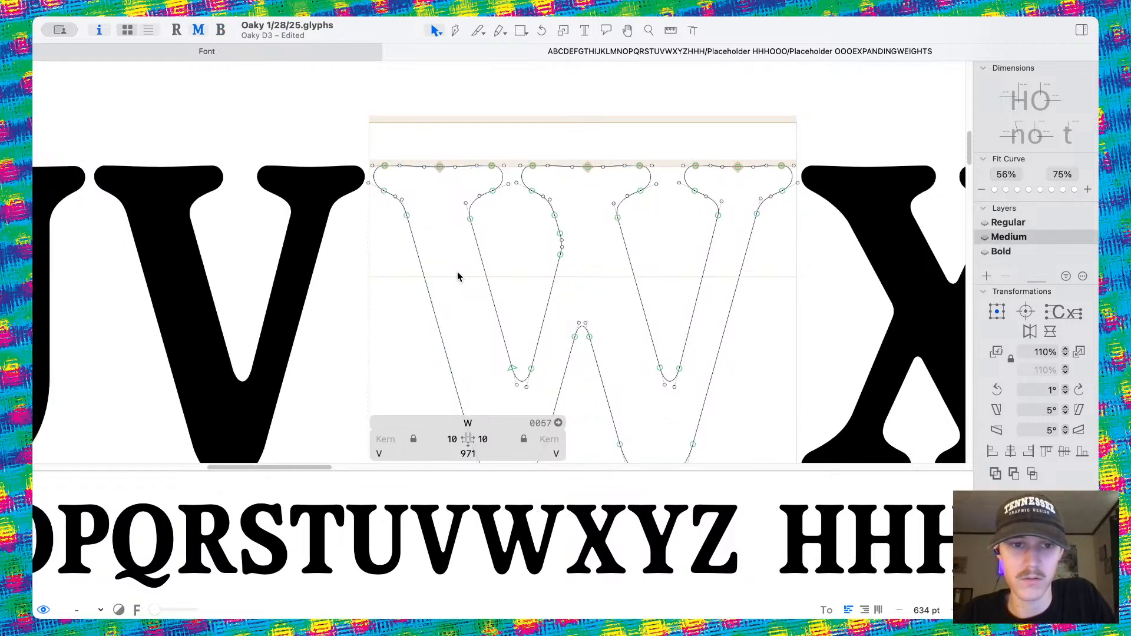
pyautogui.doubleClick(270, 265)
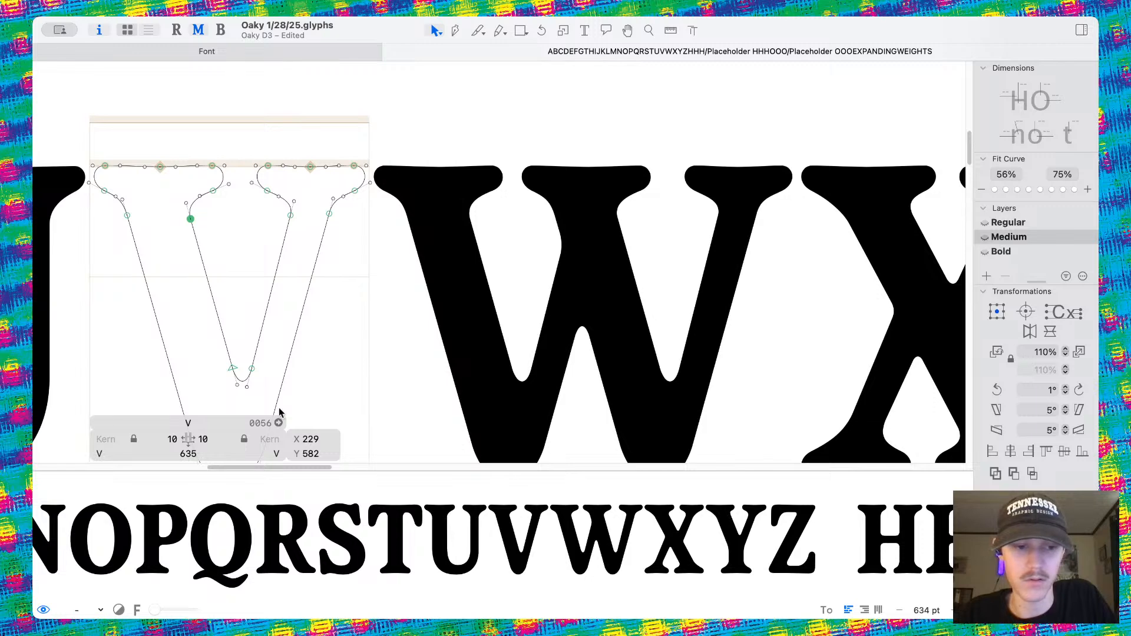
pyautogui.doubleClick(511, 281)
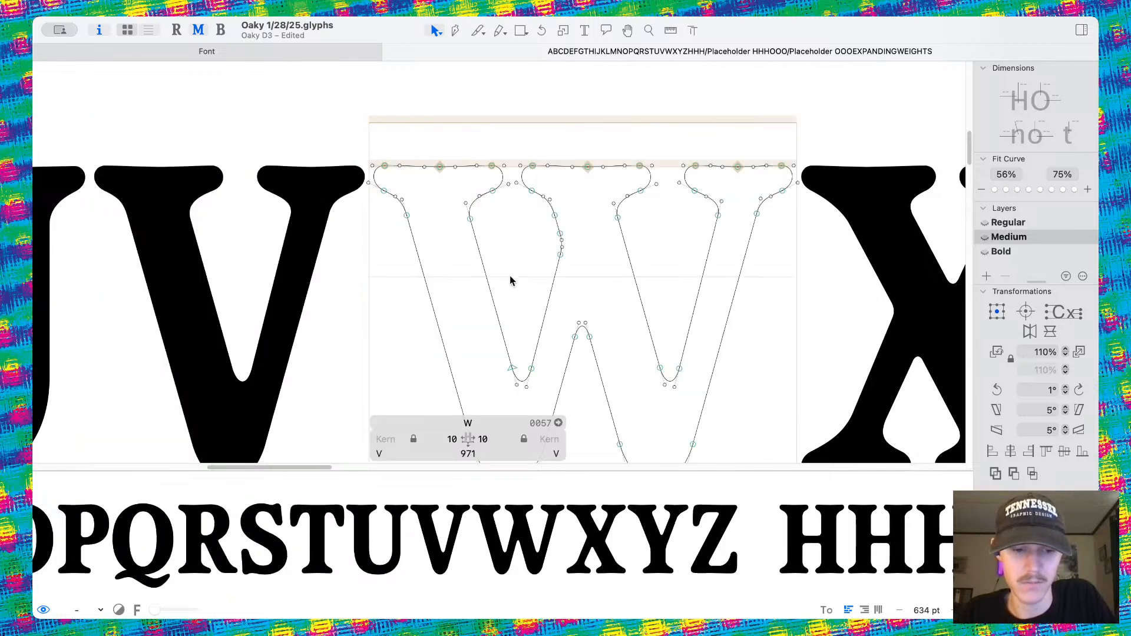
pyautogui.press('super+3')
pyautogui.doubleClick(261, 265)
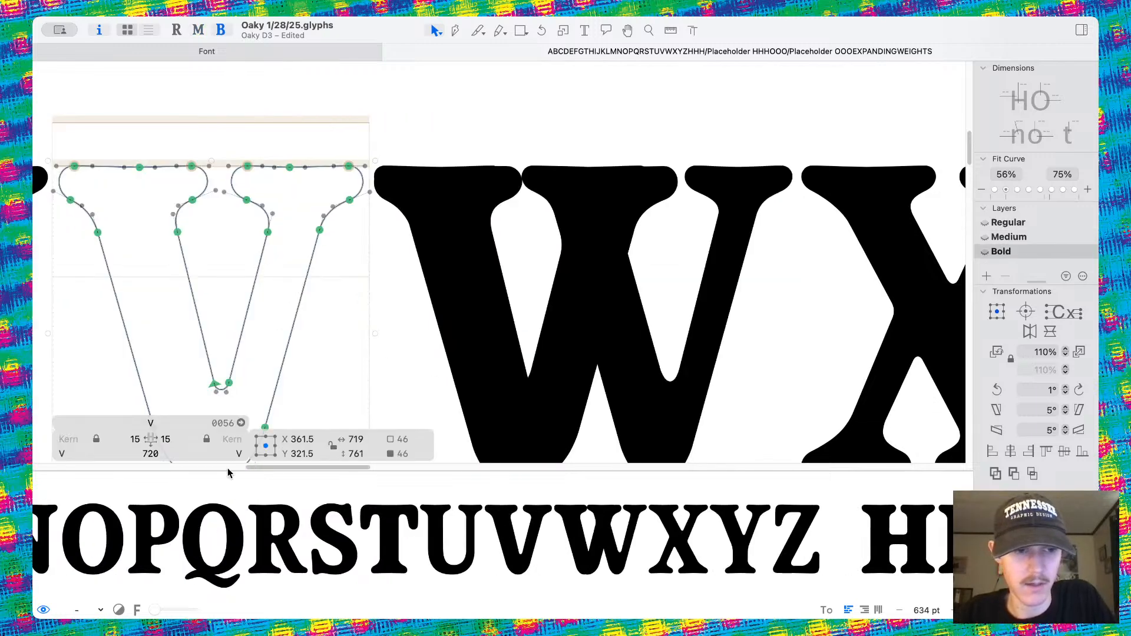
pyautogui.click(168, 439)
pyautogui.write('1')
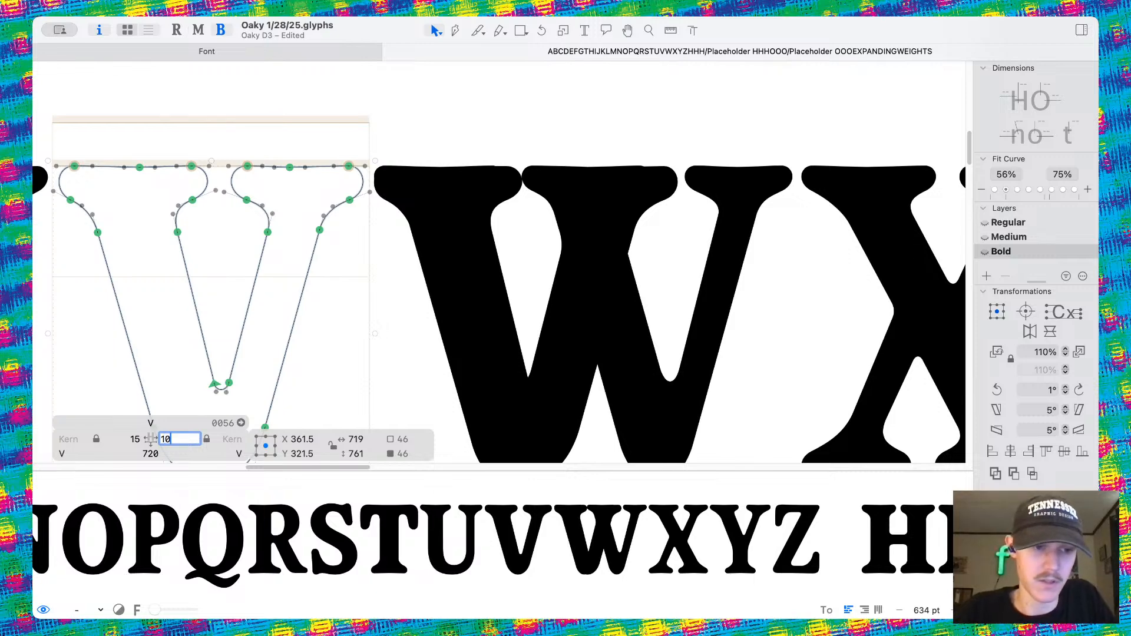
pyautogui.write('0')
pyautogui.press('Return')
pyautogui.click(136, 438)
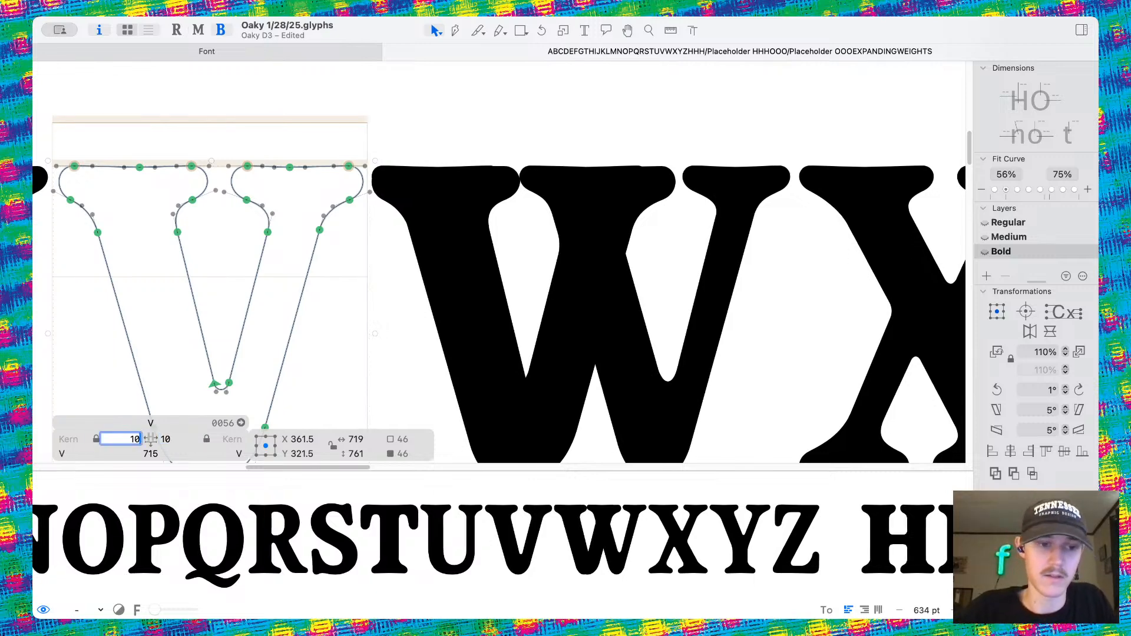
pyautogui.click(433, 334)
pyautogui.scroll(-5, 431, 334)
pyautogui.scroll(-2, 432, 335)
pyautogui.hscroll(2, 432, 334)
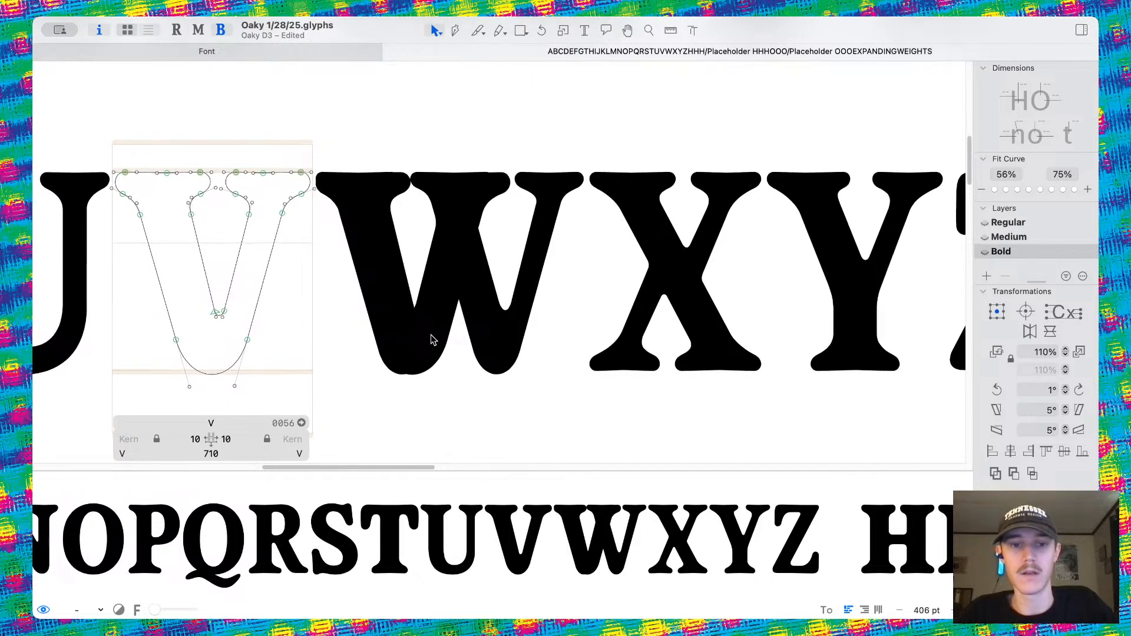
# Duplicate the pasted V outline to form the second half of the Bold W, and delete the old W outline.
pyautogui.scroll(4, 432, 335)
pyautogui.doubleClick(472, 320)
pyautogui.scroll(1, 465, 259)
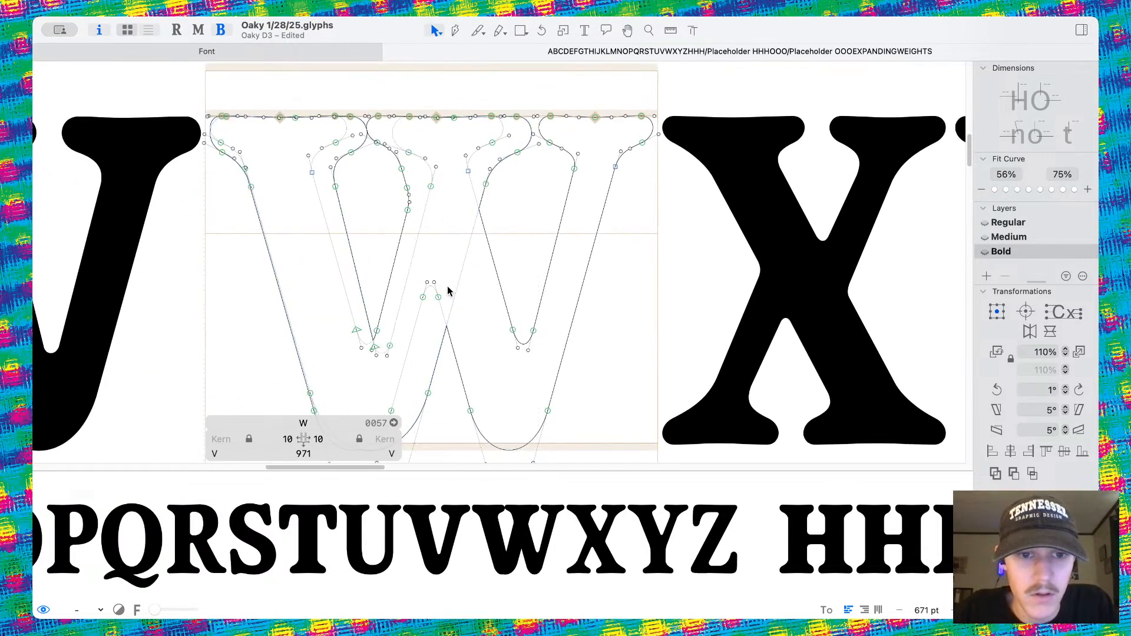
pyautogui.scroll(-1, 448, 290)
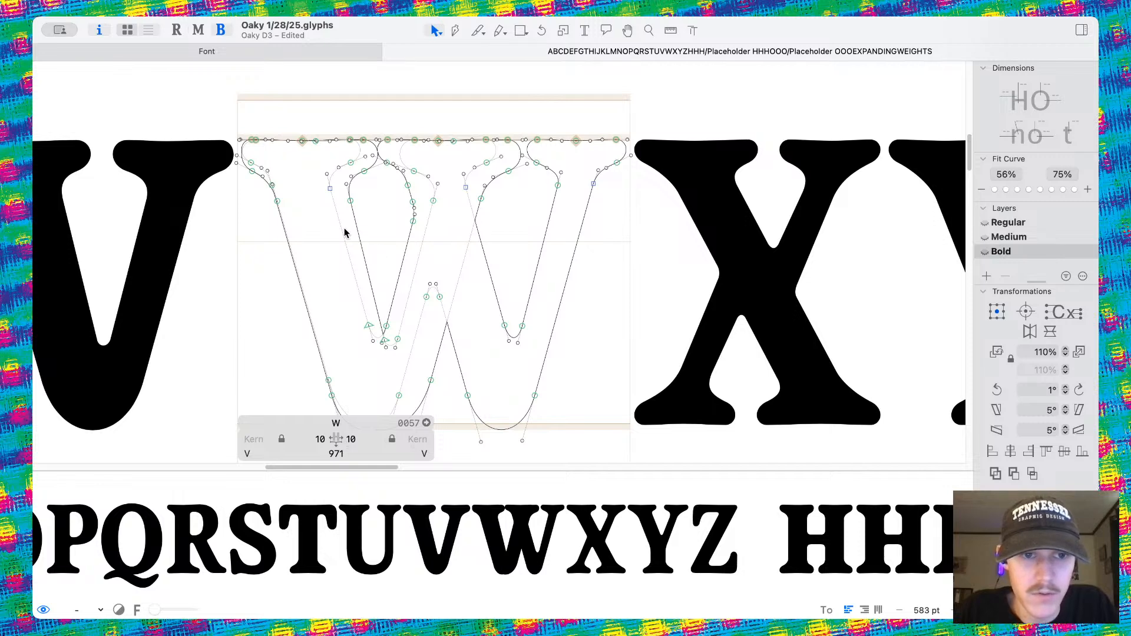
pyautogui.doubleClick(345, 233)
pyautogui.moveTo(354, 246); pyautogui.dragTo(513, 246)
pyautogui.doubleClick(457, 338)
pyautogui.scroll(-3, 457, 339)
pyautogui.press('Delete')
pyautogui.scroll(3, 458, 338)
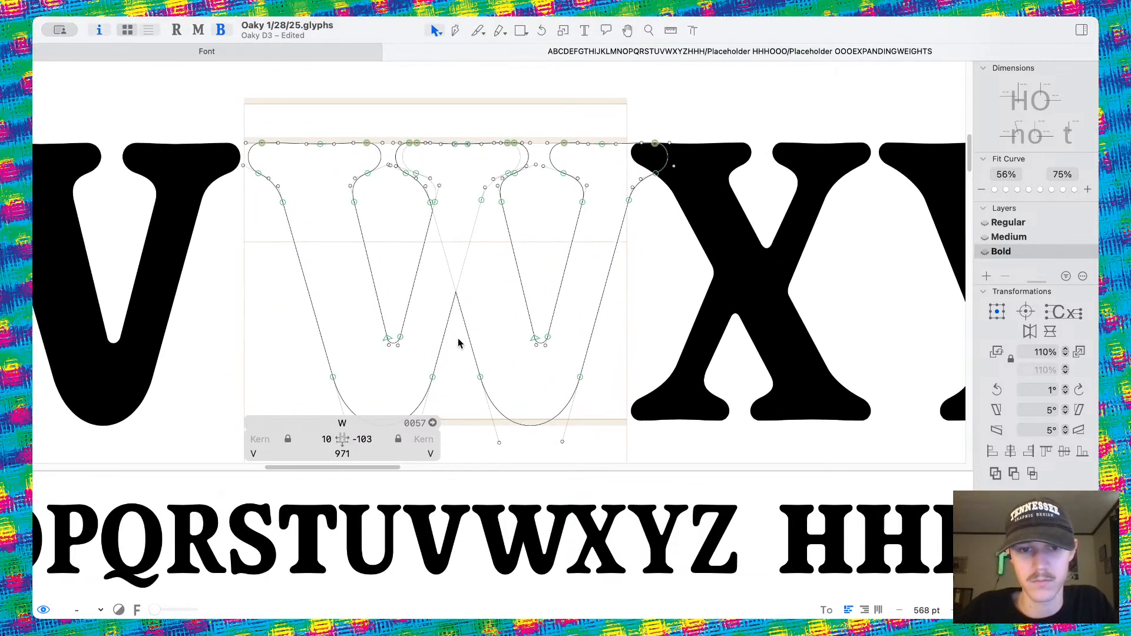
# Nudge the second V outline in the Bold W 4 units right to X 734.5.
pyautogui.doubleClick(472, 345)
pyautogui.press('Right')
pyautogui.press('Right')
pyautogui.press('Right')
pyautogui.press('Right')
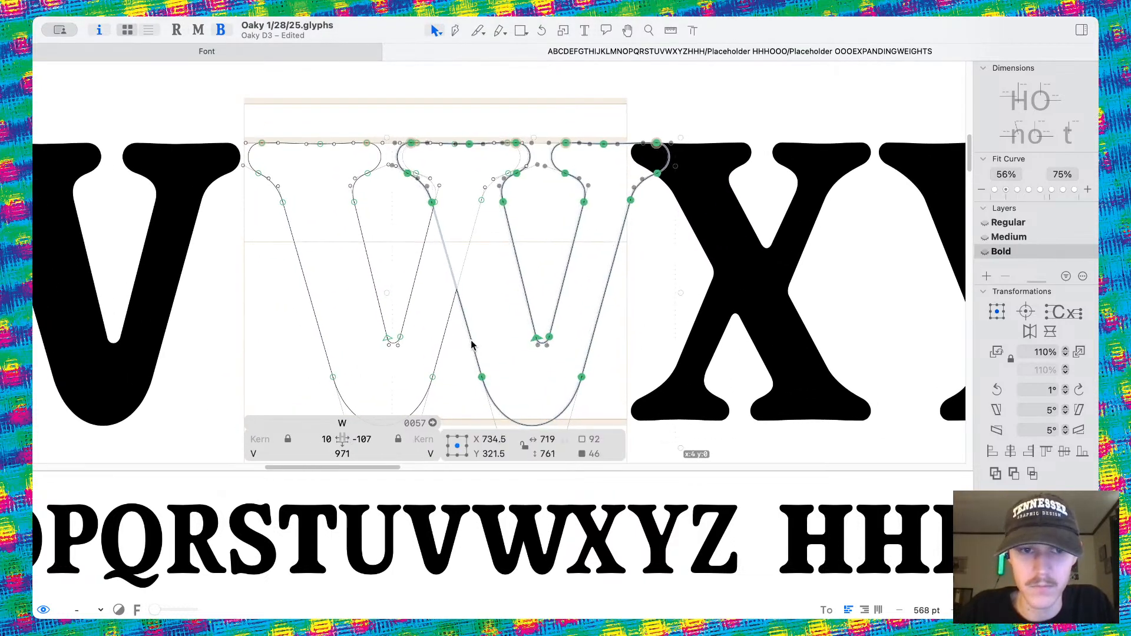
pyautogui.click(481, 182)
# Cut the inner serif off the first V outline with the Knife tool and delete the severed piece.
pyautogui.click(478, 31)
pyautogui.scroll(5, 450, 202)
pyautogui.click(416, 217)
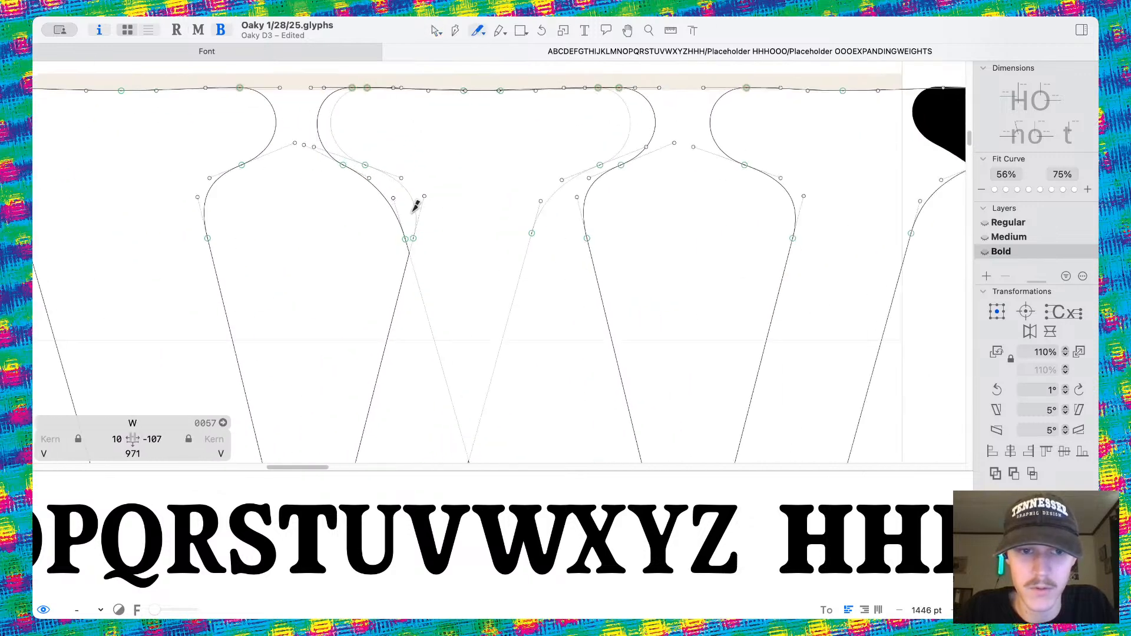
pyautogui.click(523, 266)
pyautogui.press('v')
pyautogui.doubleClick(524, 250)
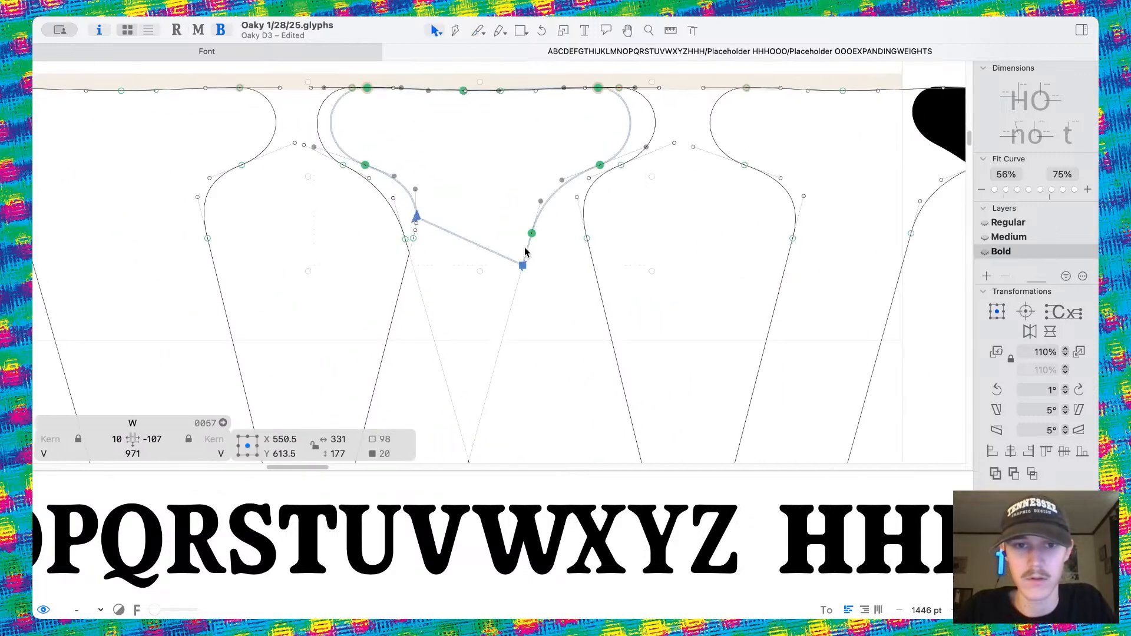
pyautogui.scroll(-5, 524, 249)
pyautogui.press('Delete')
# Set the Bold W's right side bearing to 10.
pyautogui.scroll(-8, 525, 246)
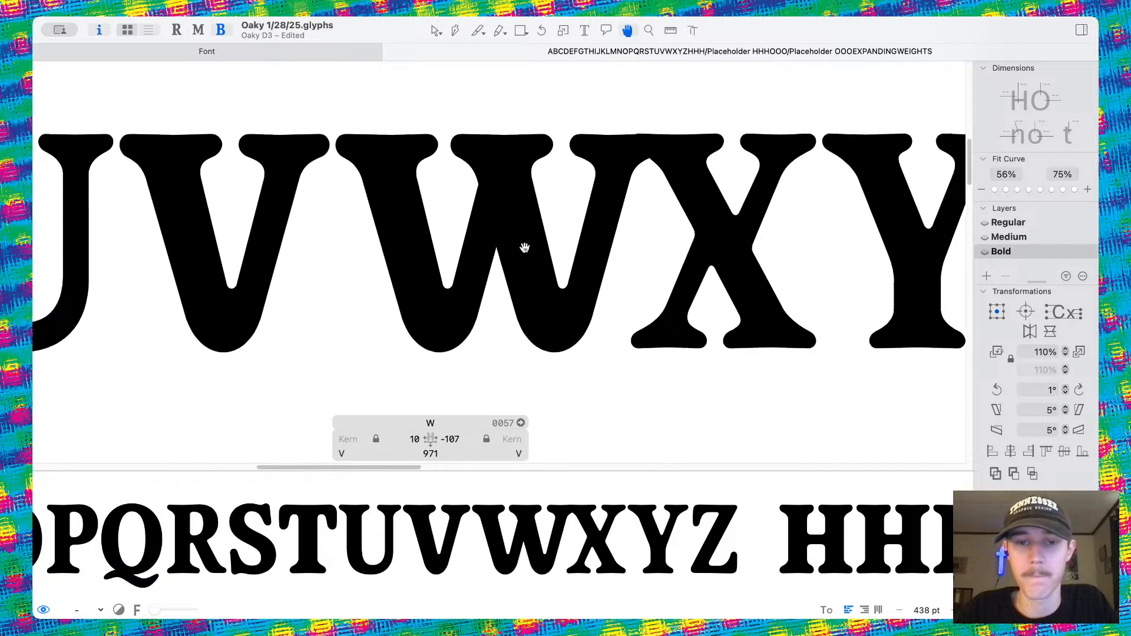
pyautogui.doubleClick(557, 439)
pyautogui.write('10')
pyautogui.press('Return')
# Compare the W's weight and width with the rest of the alphabet in the Regular, Medium and Bold masters.
pyautogui.press('space')
pyautogui.scroll(-6, 528, 285)
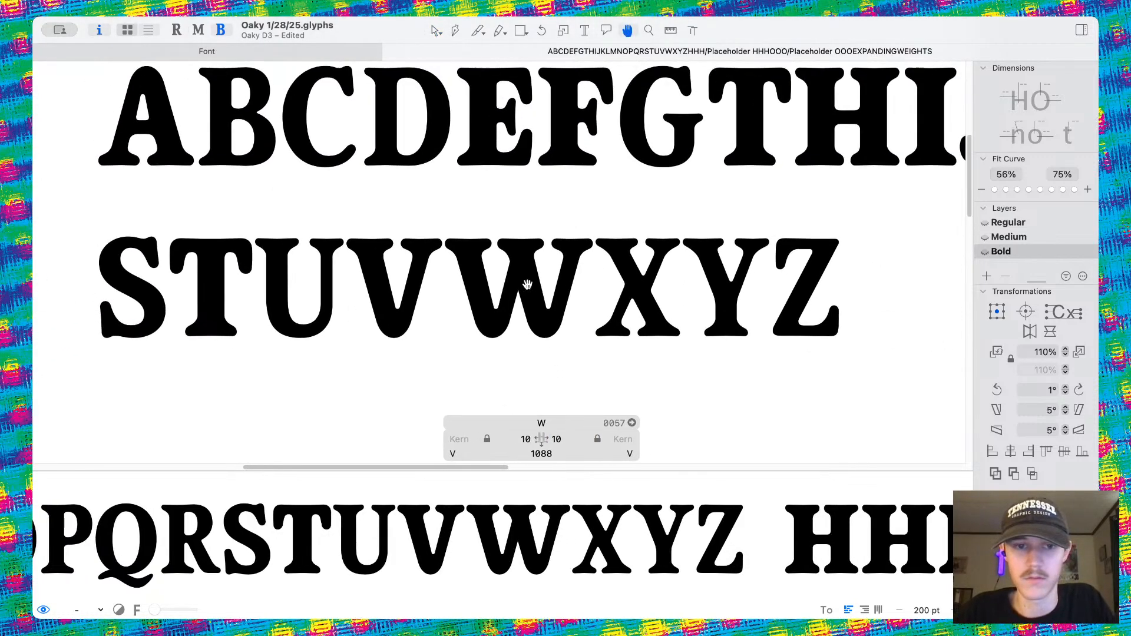
pyautogui.scroll(5, 527, 284)
pyautogui.scroll(-1, 527, 285)
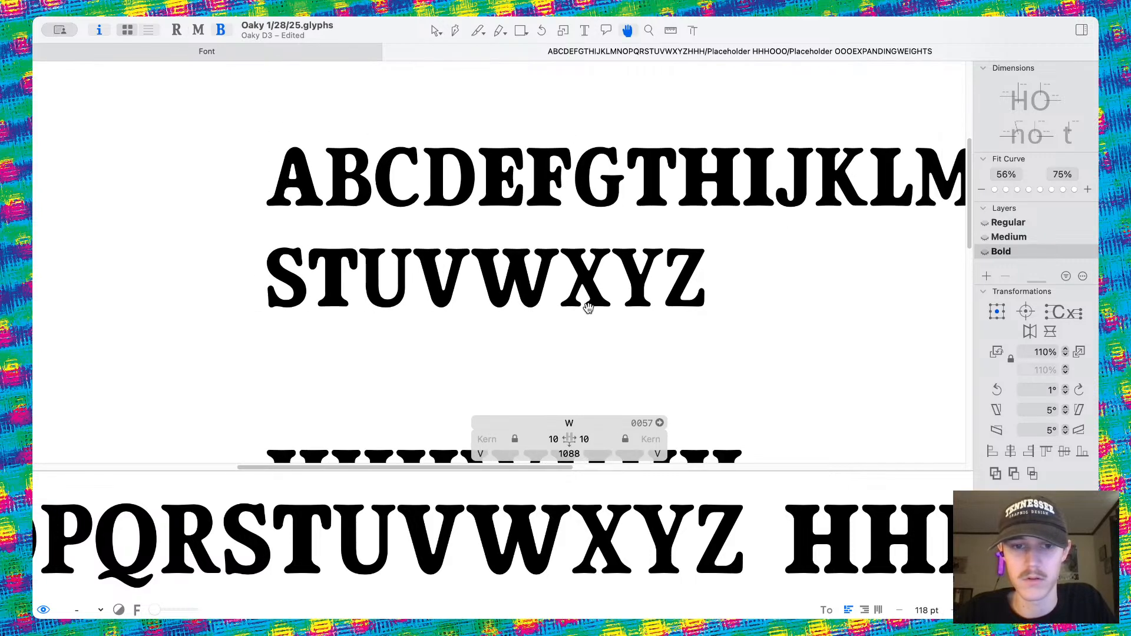
pyautogui.hscroll(2, 588, 308)
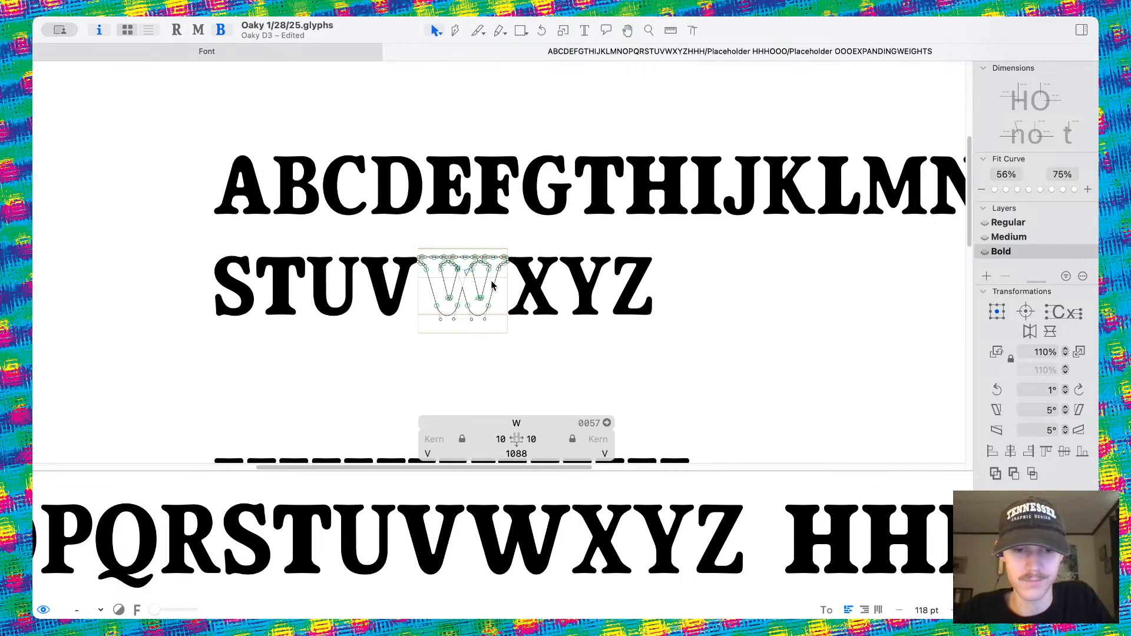
pyautogui.press('super+2')
pyautogui.press('super+3')
pyautogui.press('super+2')
pyautogui.press('super+3')
pyautogui.press('super+1')
pyautogui.press('super+2')
pyautogui.press('super+3')
# Enlarge the text preview, compare the W in Medium and Bold repeatedly, and shrink the preview again in Bold.
pyautogui.moveTo(558, 471); pyautogui.dragTo(558, 390)
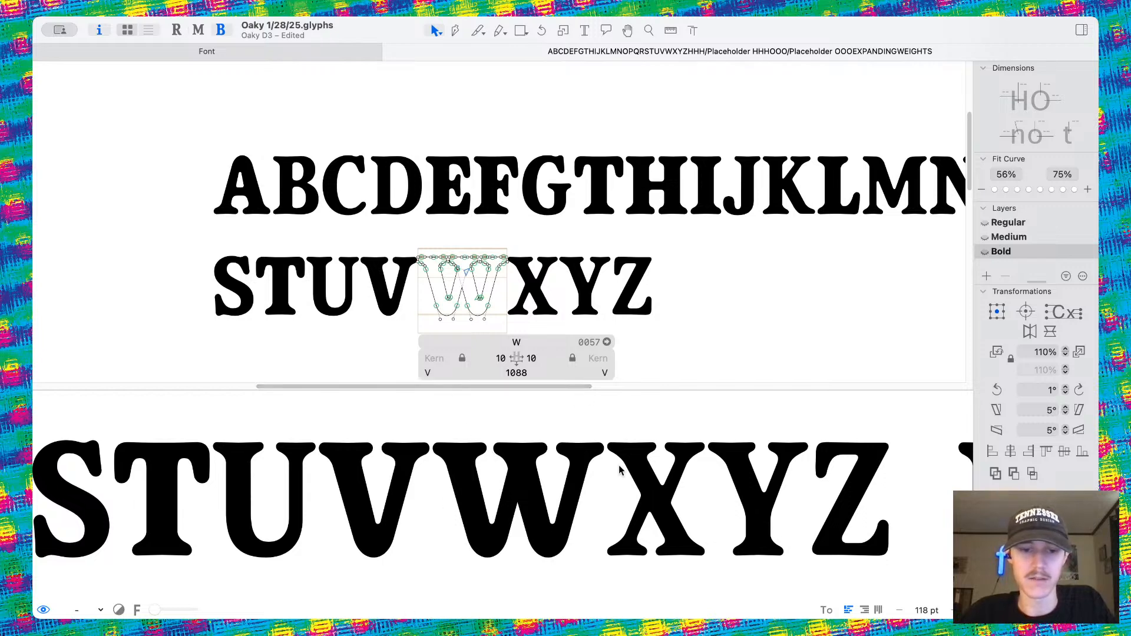
pyautogui.press('super+2')
pyautogui.press('super+3')
pyautogui.press('super+2')
pyautogui.press('super+3')
pyautogui.press('super+2')
pyautogui.press('super+3')
pyautogui.press('super+2')
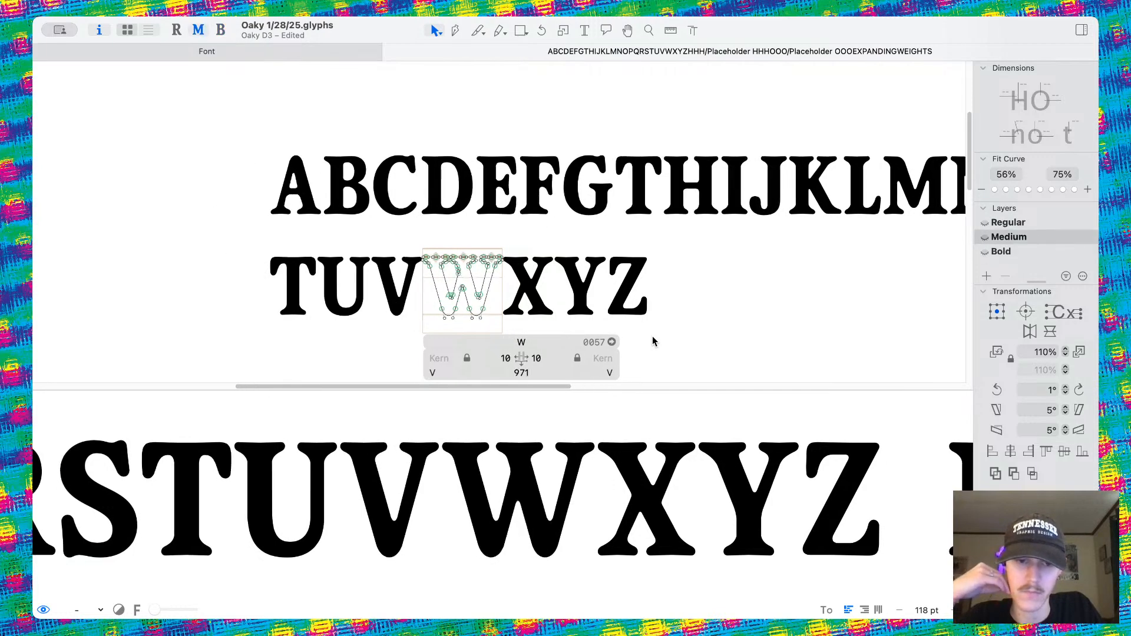
pyautogui.press('super+3')
pyautogui.press('super+2')
pyautogui.press('super+3')
pyautogui.press('super+2')
pyautogui.press('super+3')
pyautogui.press('super+2')
pyautogui.press('super+3')
pyautogui.moveTo(651, 391); pyautogui.dragTo(631, 515)
pyautogui.scroll(2, 336, 239)
pyautogui.hscroll(3, 336, 239)
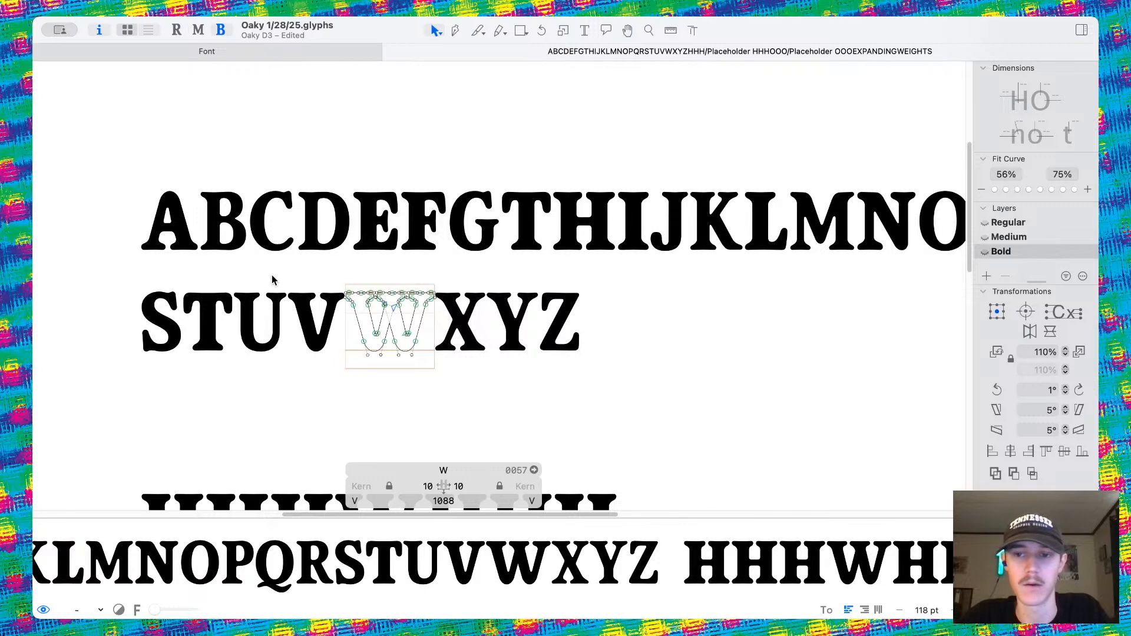
# Select all contours of the Bold W and merge them into one outline by removing the overlaps.
pyautogui.scroll(6, 377, 333)
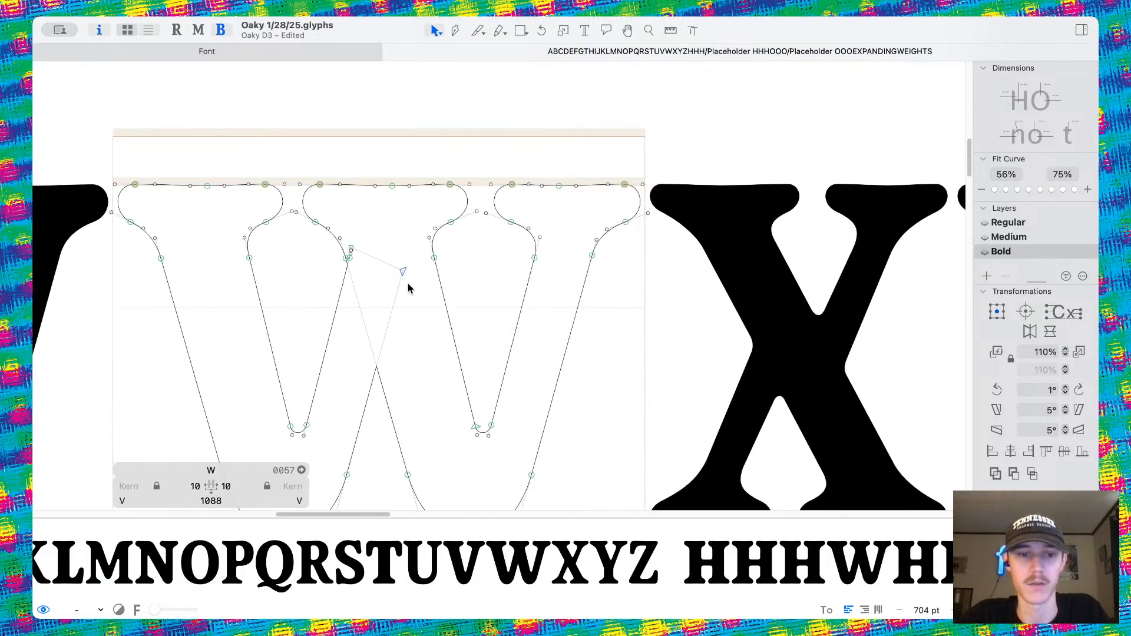
pyautogui.scroll(-1, 466, 286)
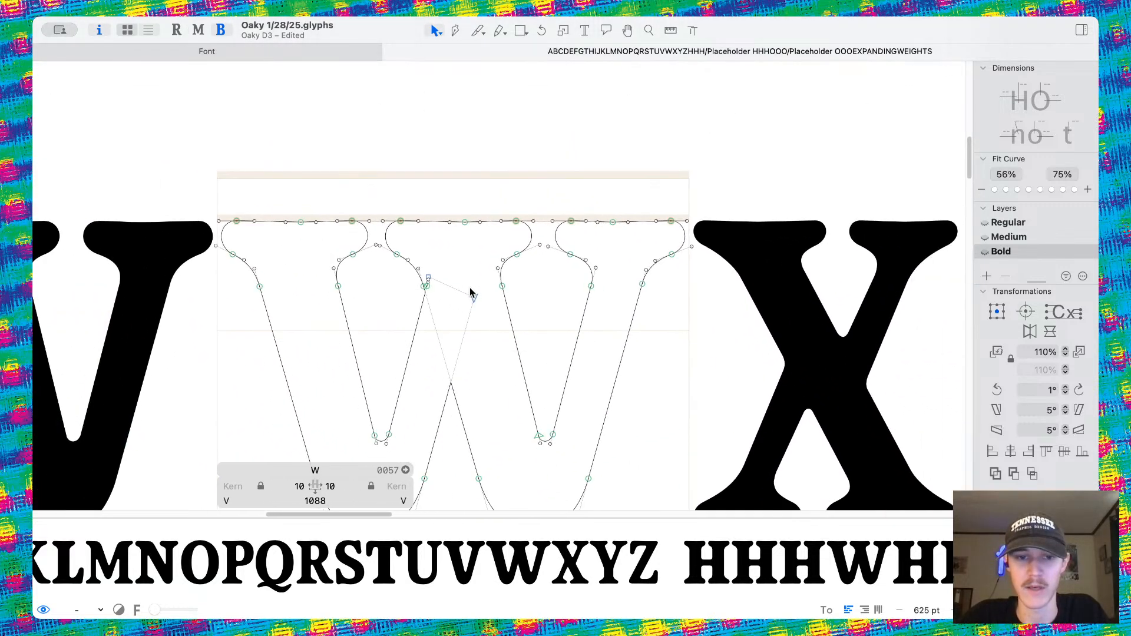
pyautogui.doubleClick(463, 293)
pyautogui.keyDown('shift'); pyautogui.doubleClick(458, 407); pyautogui.keyUp('shift')
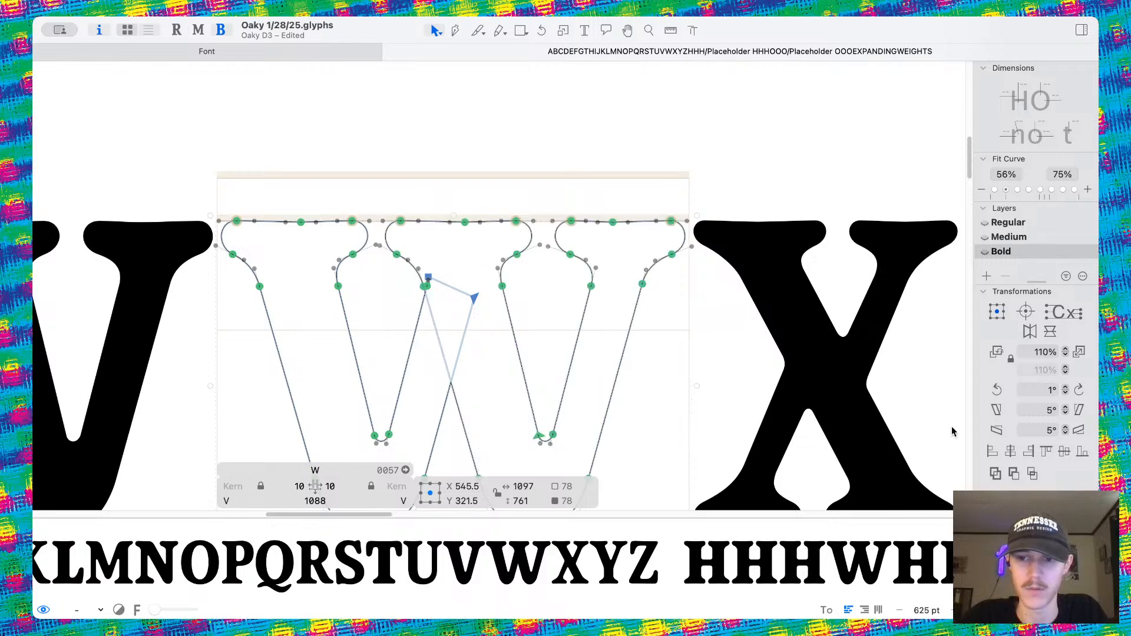
pyautogui.click(995, 475)
pyautogui.click(523, 325)
# Round the W's corner below the middle serif and the inner corner where the two V shapes meet.
pyautogui.scroll(9, 371, 277)
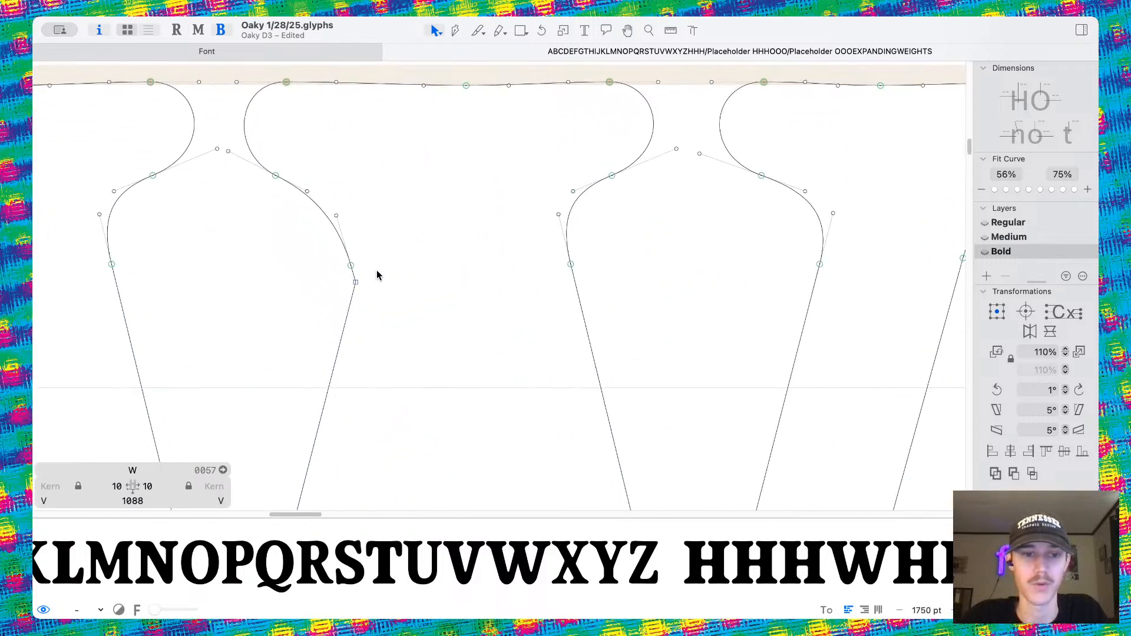
pyautogui.click(355, 285)
pyautogui.press('ctrl+super+r')
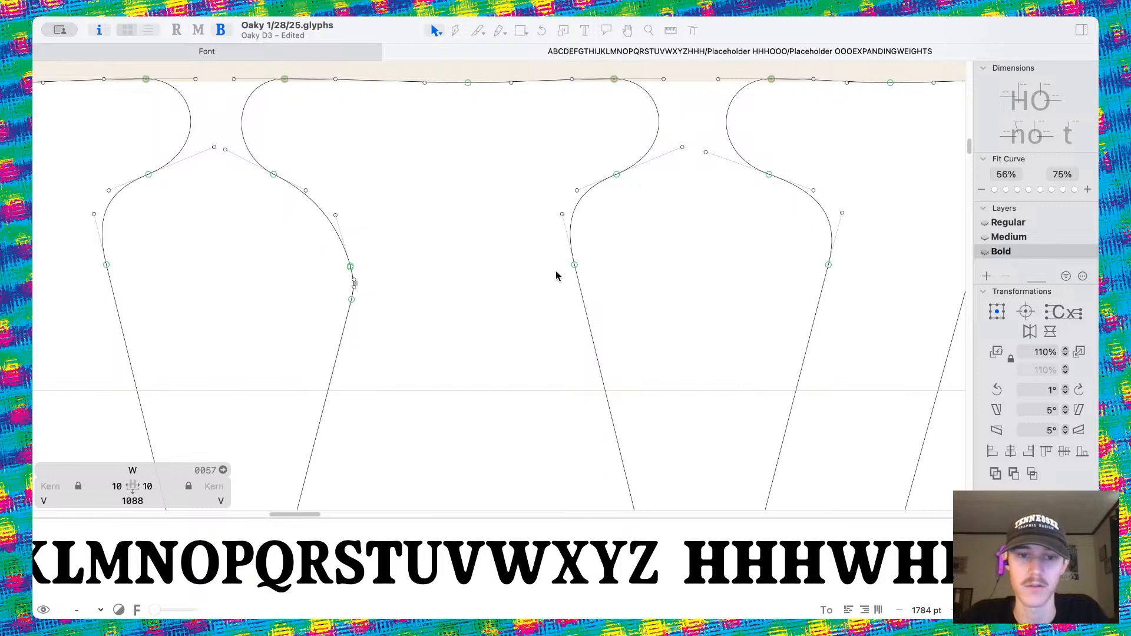
pyautogui.press('Return')
pyautogui.scroll(-5, 525, 325)
pyautogui.moveTo(386, 236); pyautogui.dragTo(486, 275)
pyautogui.press('ctrl+super+r')
pyautogui.press('Return')
# Try adjusting the nodes of the rounded inner apex between the W's lower bowls, and undo the adjustments.
pyautogui.scroll(3, 432, 294)
pyautogui.moveTo(430, 313); pyautogui.dragTo(406, 277)
pyautogui.press('super+z')
pyautogui.click(388, 310)
pyautogui.press('space')
pyautogui.scroll(-5, 478, 261)
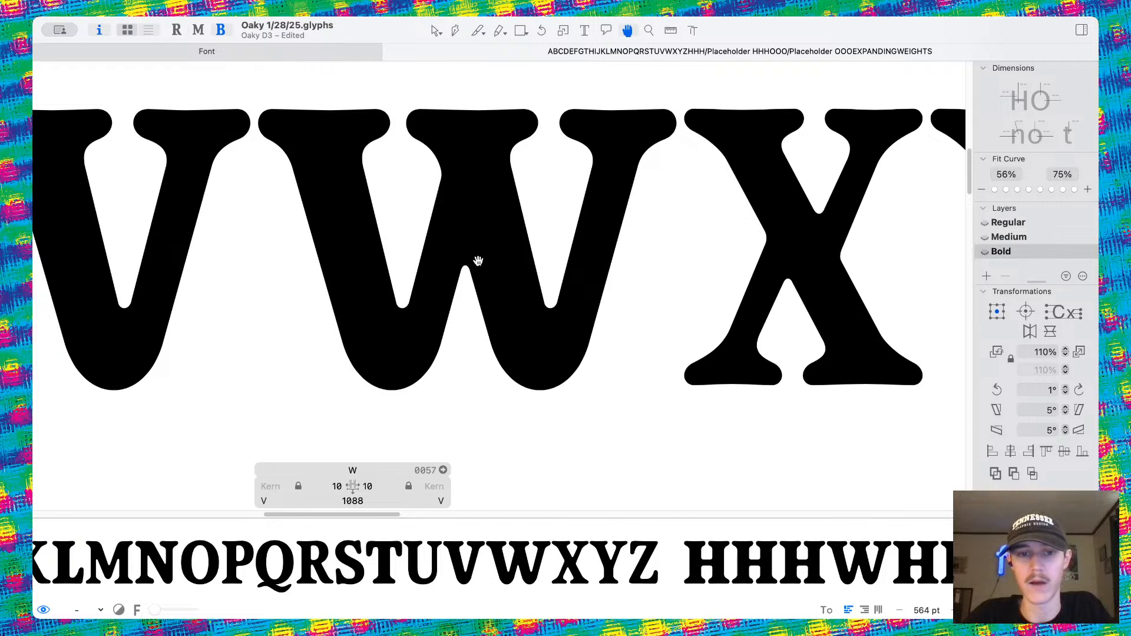
pyautogui.scroll(3, 515, 316)
pyautogui.press('super+z')
pyautogui.press('super+z')
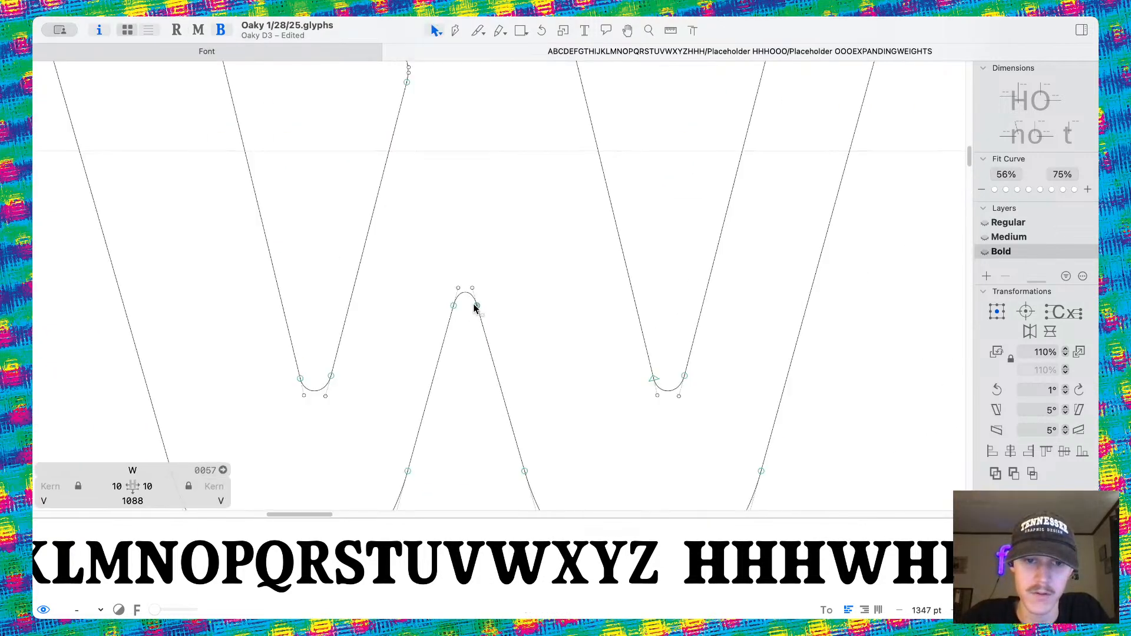
pyautogui.moveTo(476, 306); pyautogui.dragTo(478, 312)
pyautogui.scroll(3, 471, 311)
pyautogui.press('super+z')
# Place the inner apex's left node at X 525, Y 280, level with the right node, and adjust the curve handles.
pyautogui.moveTo(500, 294); pyautogui.dragTo(444, 303)
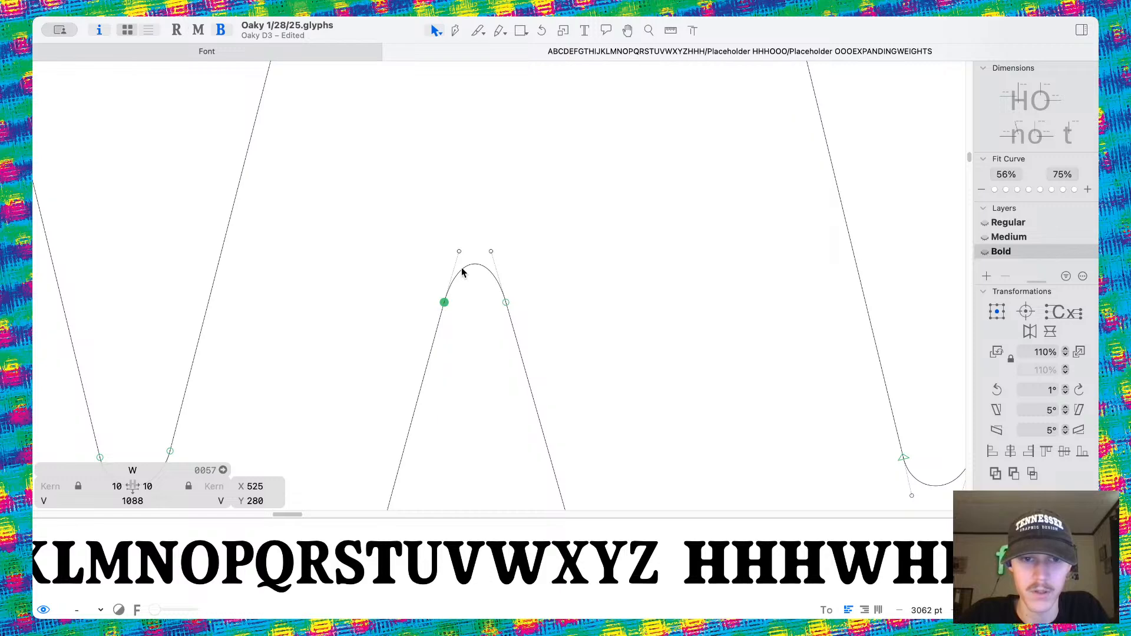
pyautogui.moveTo(460, 252); pyautogui.dragTo(494, 257)
pyautogui.press('space')
pyautogui.scroll(-5, 508, 290)
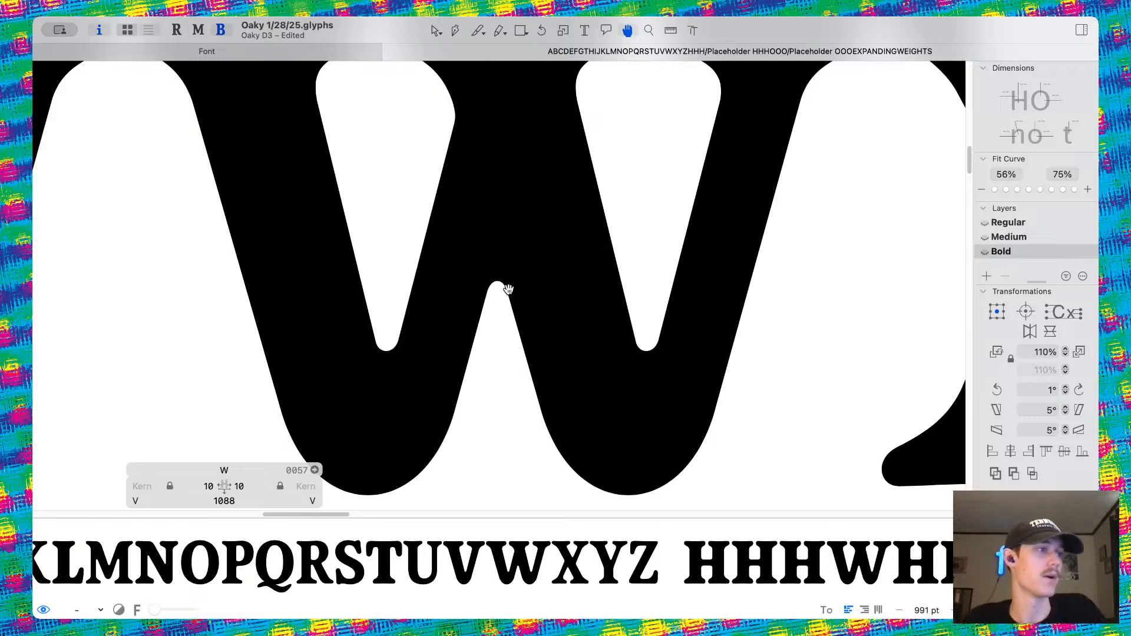
# Try reshaping the rounded corner below the W's middle serif by moving its upper node and handles, and undo the moves.
pyautogui.scroll(-2, 508, 290)
pyautogui.scroll(10, 422, 245)
pyautogui.scroll(5, 346, 210)
pyautogui.moveTo(361, 223); pyautogui.dragTo(362, 202)
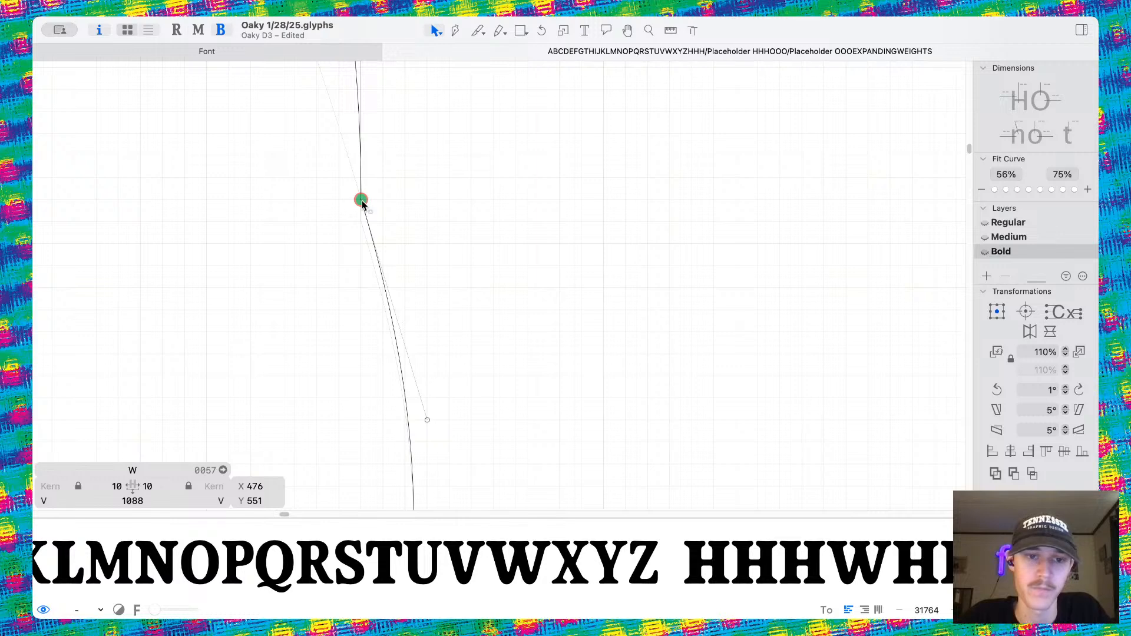
pyautogui.scroll(-7, 363, 213)
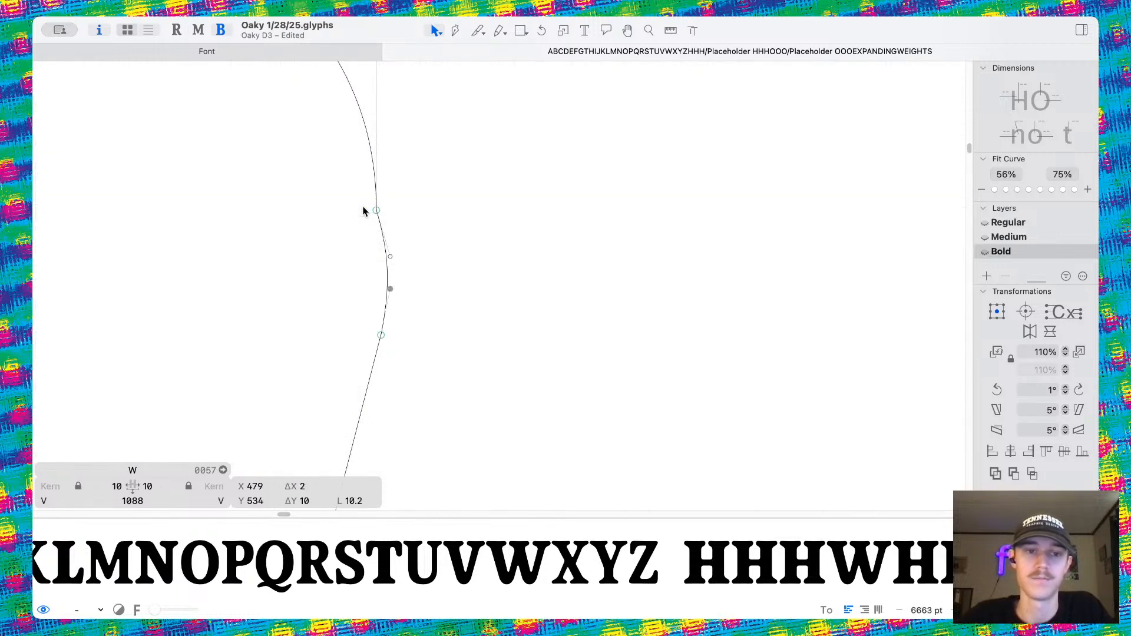
pyautogui.scroll(-2, 392, 256)
pyautogui.scroll(-4, 404, 165)
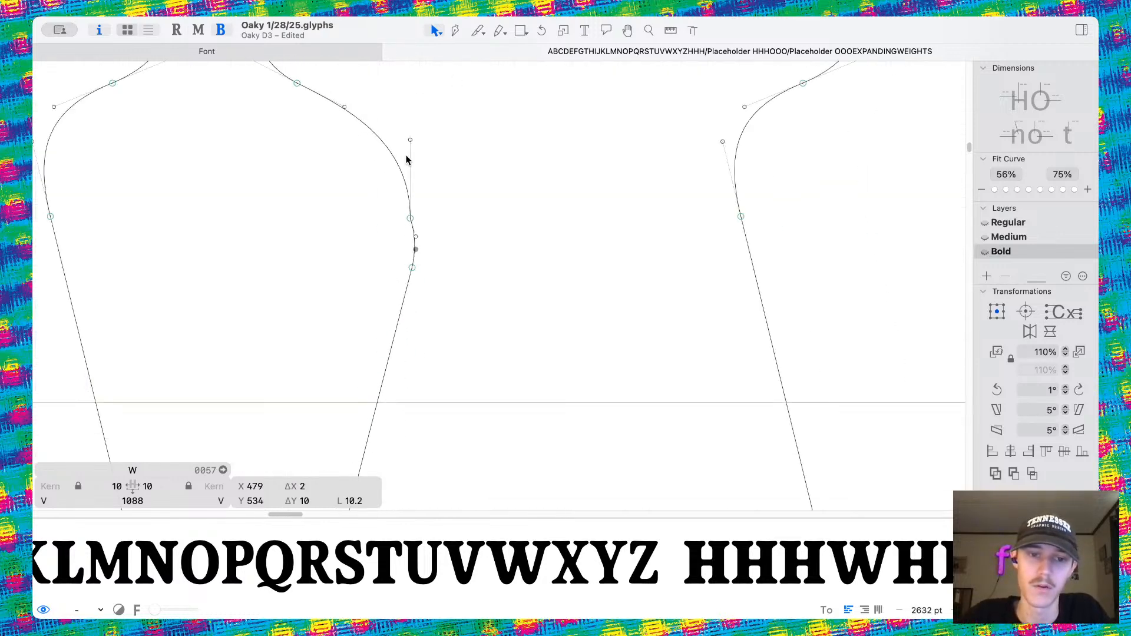
pyautogui.click(411, 143)
pyautogui.moveTo(410, 142)
pyautogui.mouseDown()
pyautogui.moveTo(546, 123)
pyautogui.moveTo(311, 145)
pyautogui.moveTo(414, 160)
pyautogui.mouseUp()
pyautogui.press('super+z')
pyautogui.press('super+z')
pyautogui.press('super+z')
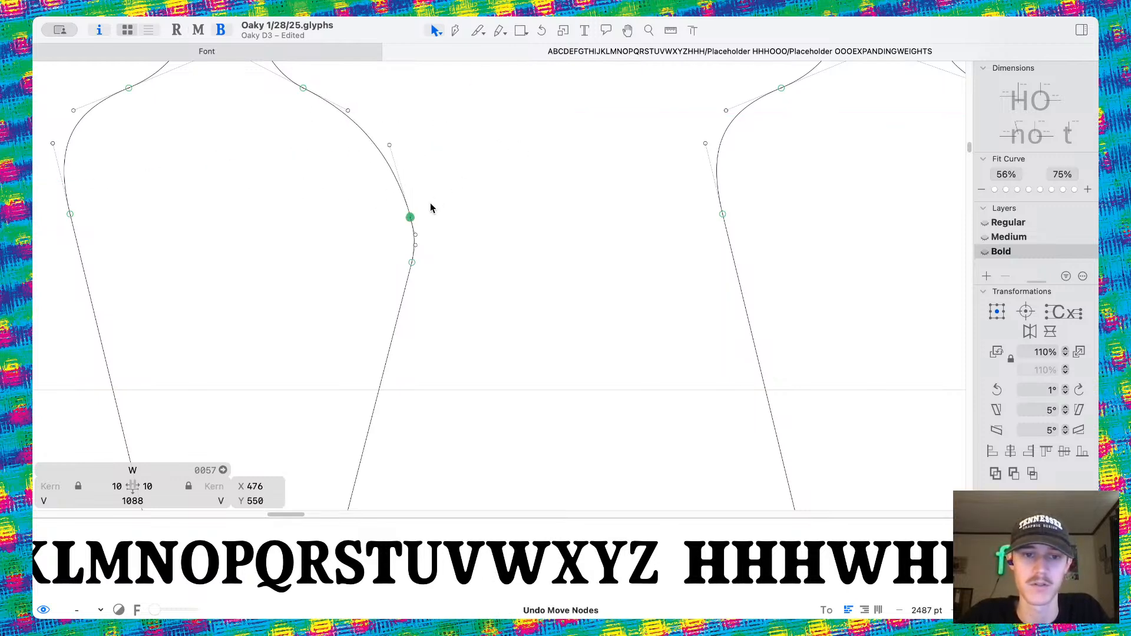
# Try deleting the extra node at the upper end of the rounded corner below the W's middle serif.
pyautogui.click(429, 232)
pyautogui.scroll(5, 411, 228)
pyautogui.click(411, 206)
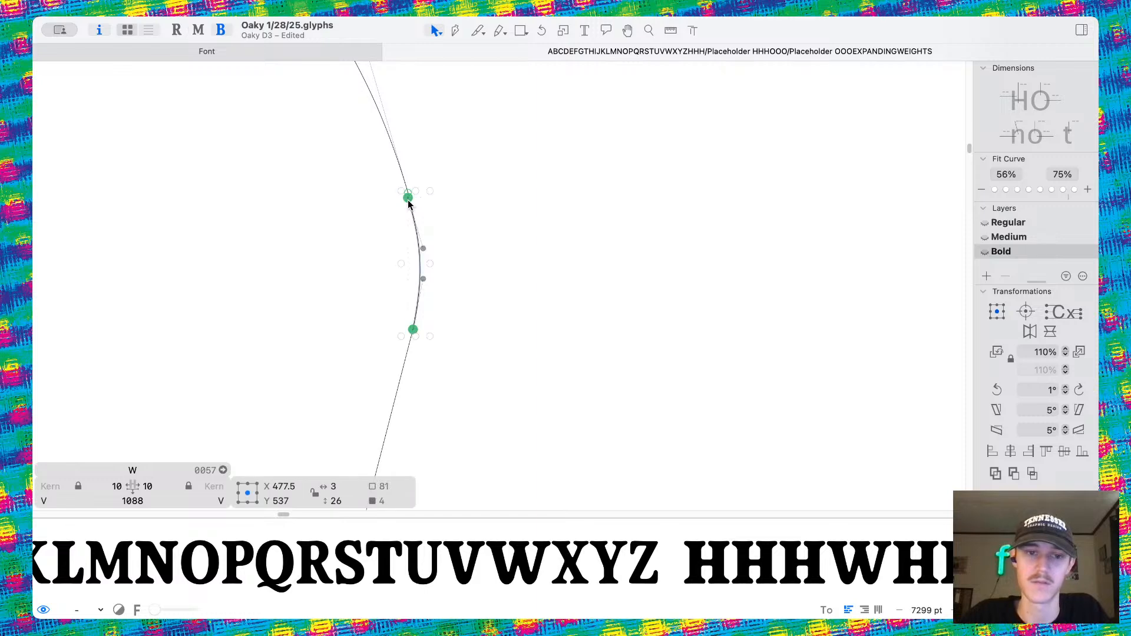
pyautogui.click(436, 209)
pyautogui.scroll(5, 465, 213)
pyautogui.click(330, 187)
pyautogui.press('BackSpace')
pyautogui.scroll(-5, 329, 188)
pyautogui.press('Tab')
pyautogui.press('Tab')
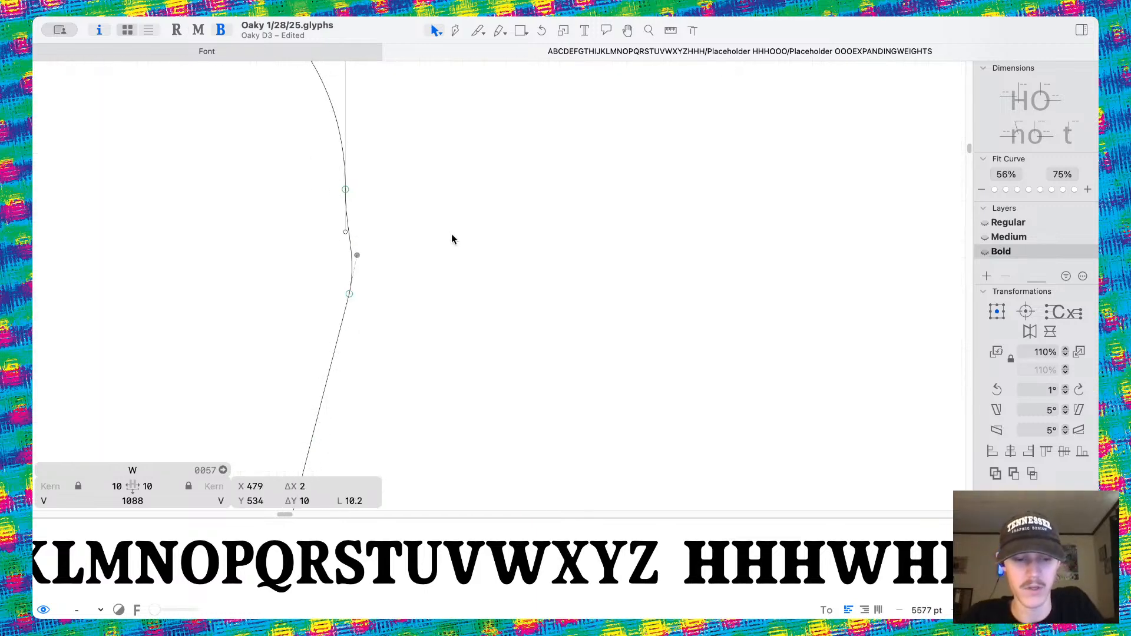
# Close the current glyph string and open the uppercase letters A to Z together for editing.
pyautogui.press('super+w')
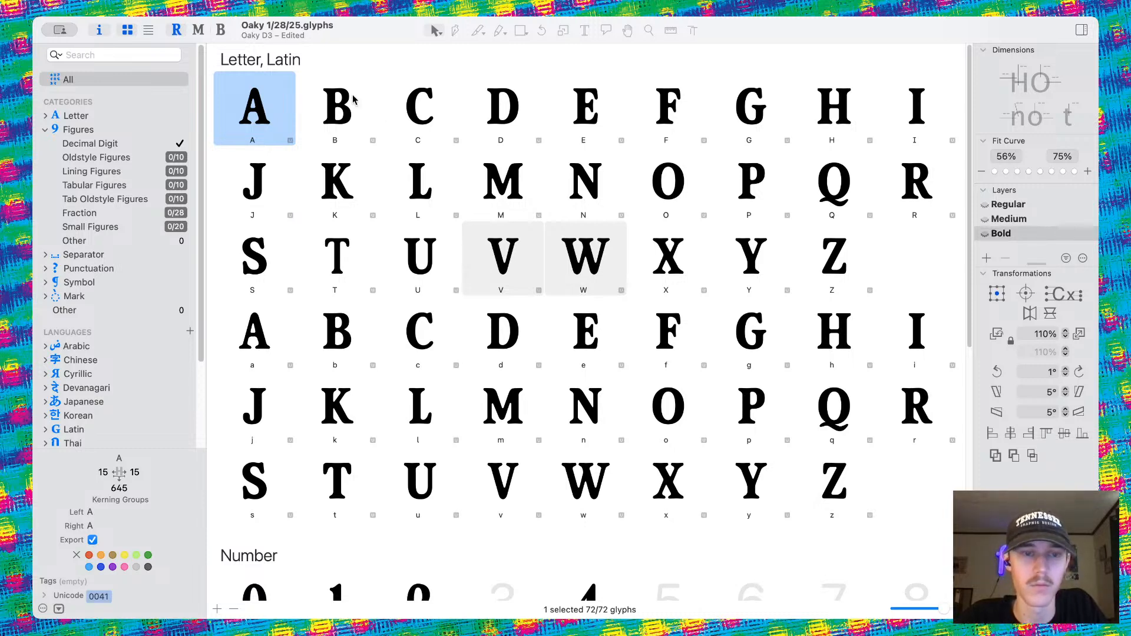
pyautogui.scroll(-10, 500, 362)
pyautogui.scroll(10, 500, 368)
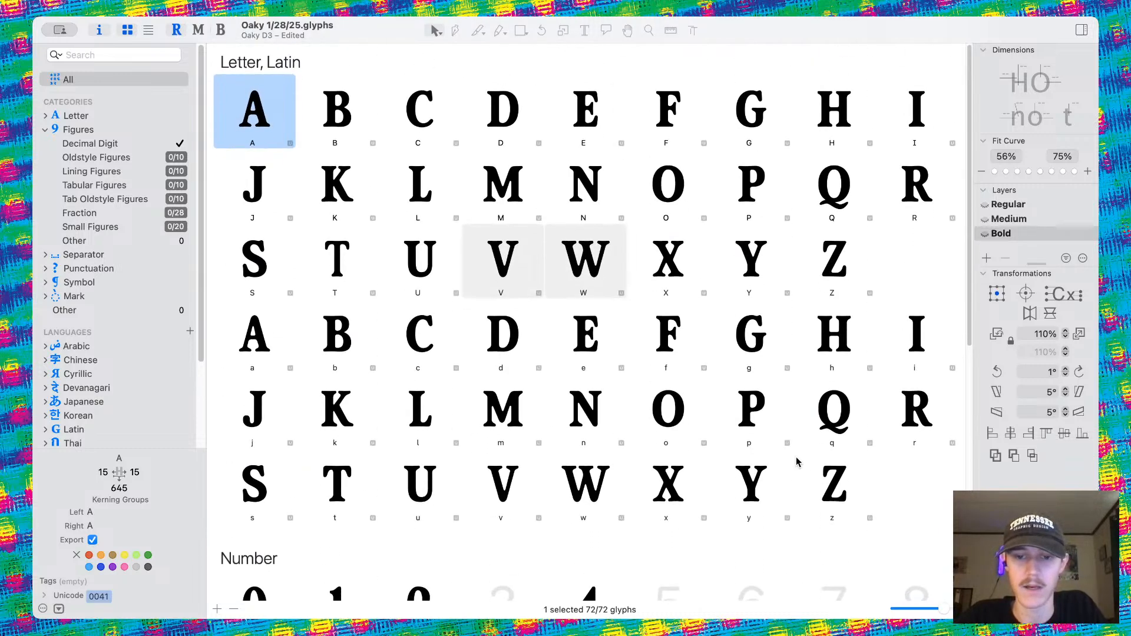
pyautogui.keyDown('shift'); pyautogui.click(817, 248); pyautogui.keyUp('shift')
pyautogui.press('super+Return')
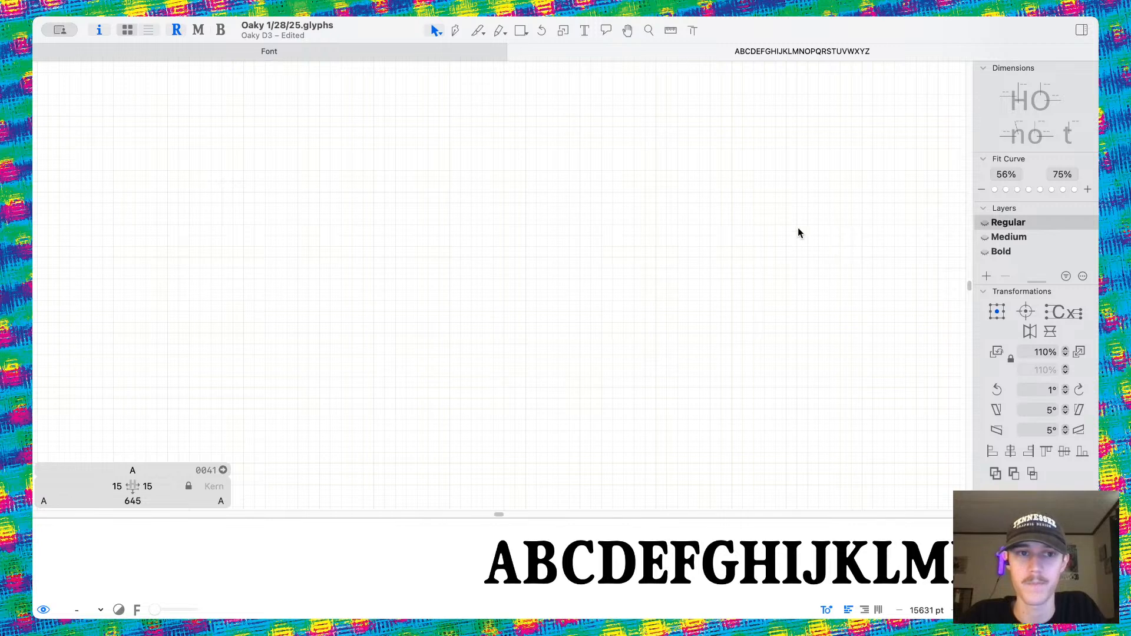
# Compare the join below the W's middle serif across the Regular, Medium and Bold masters.
pyautogui.scroll(-10, 547, 430)
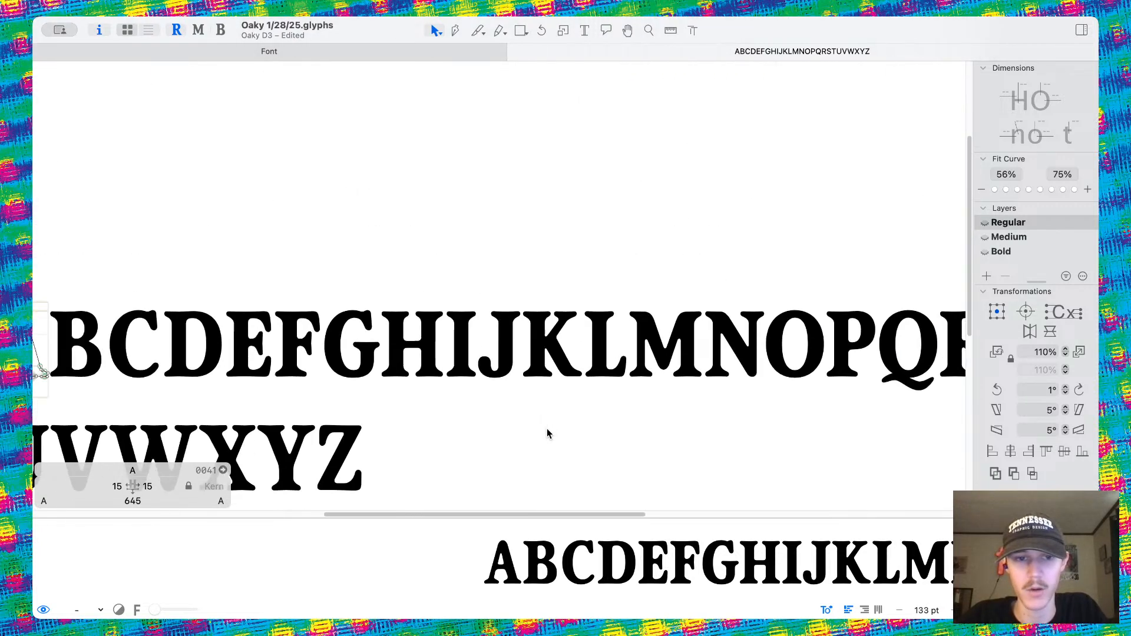
pyautogui.scroll(-2, 495, 346)
pyautogui.scroll(5, 419, 400)
pyautogui.scroll(5, 444, 259)
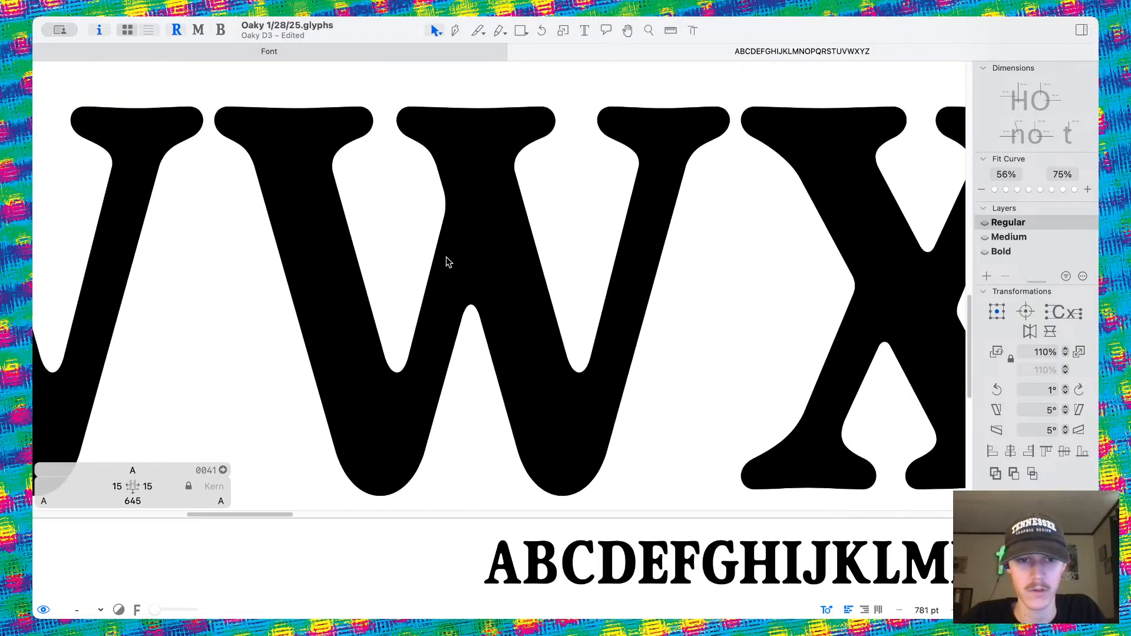
pyautogui.click(485, 230)
pyautogui.scroll(4, 485, 230)
pyautogui.scroll(1, 486, 226)
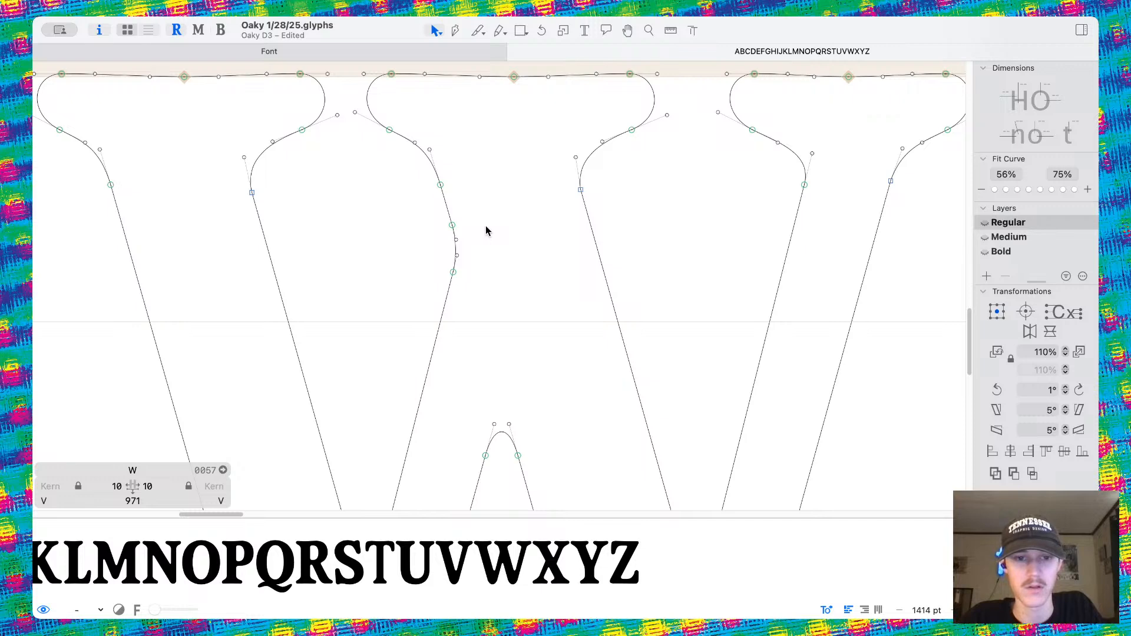
pyautogui.press('super+2')
pyautogui.press('super+3')
pyautogui.press('super+2')
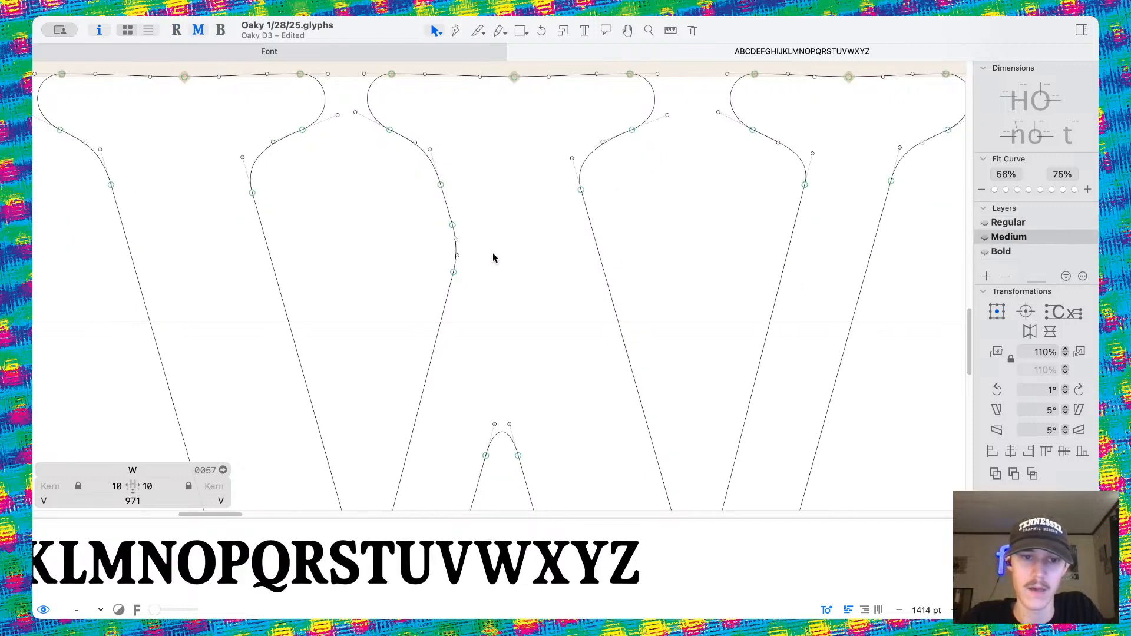
pyautogui.press('super+3')
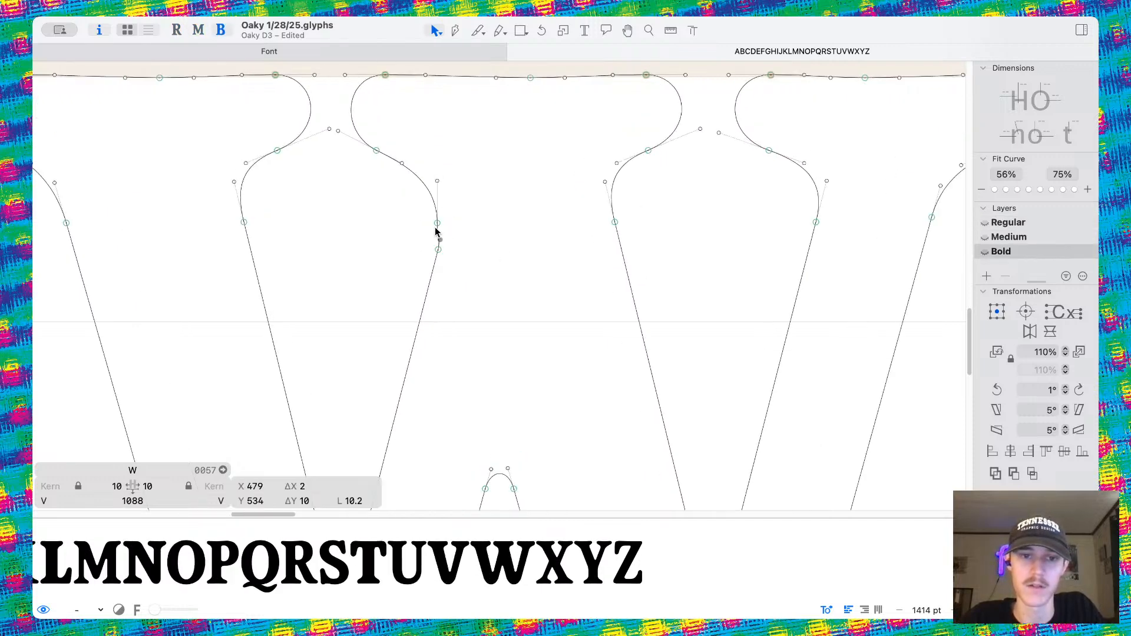
pyautogui.press('super+2')
pyautogui.press('super+3')
pyautogui.click(476, 254)
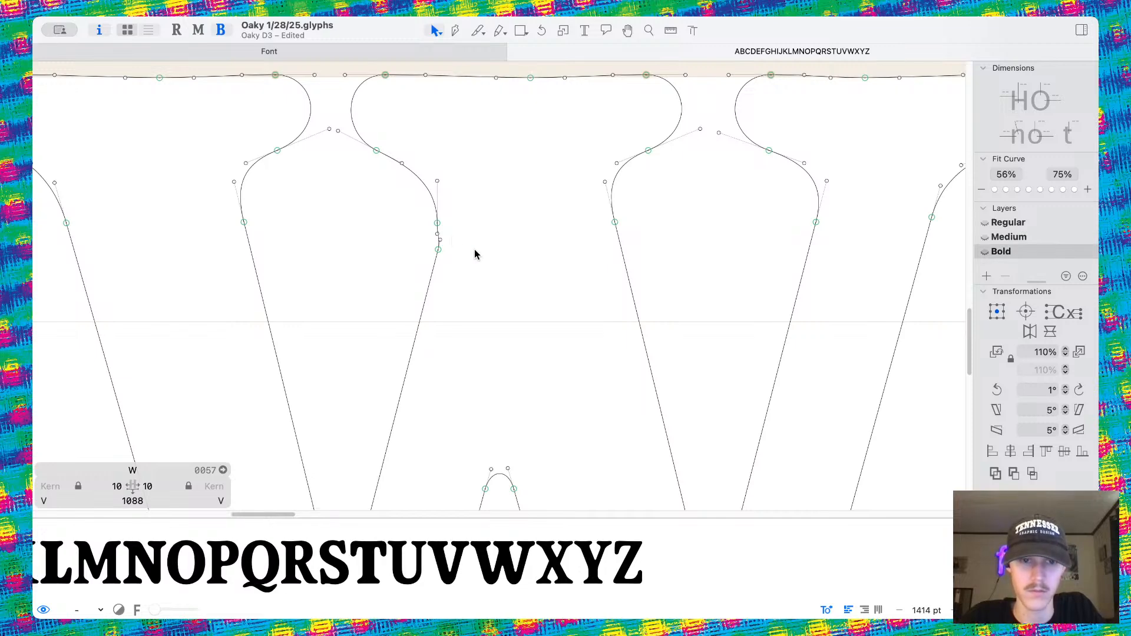
# Undo the recent node edits on the rounded corner below the Bold W's middle serif.
pyautogui.press('super+z')
pyautogui.press('super+z')
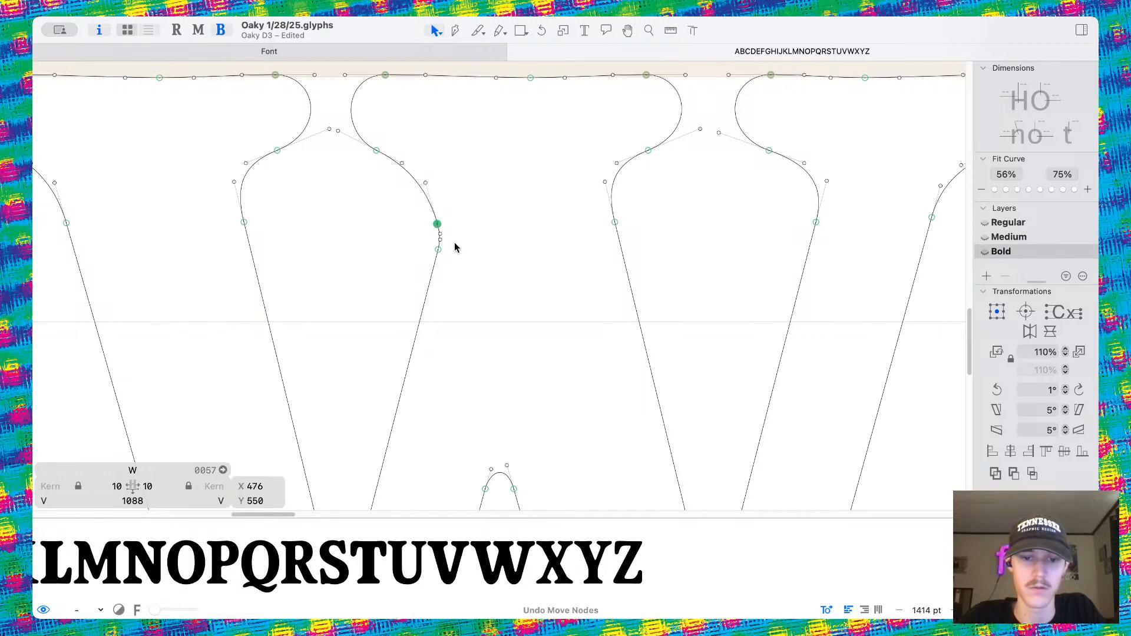
pyautogui.scroll(5, 445, 238)
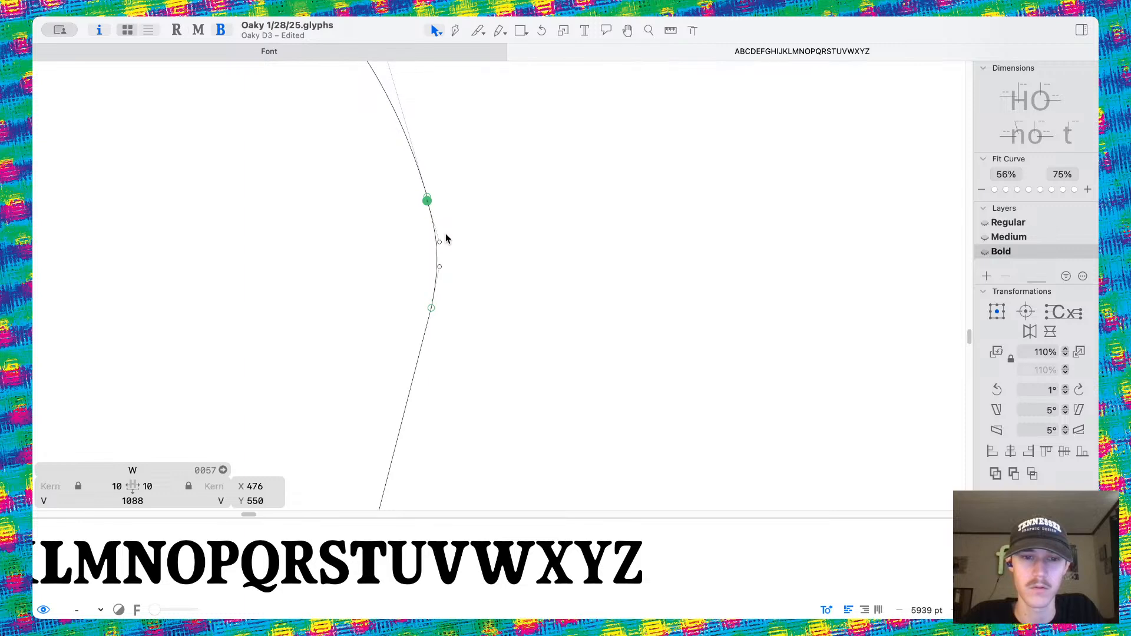
pyautogui.press('super+z')
pyautogui.click(426, 207)
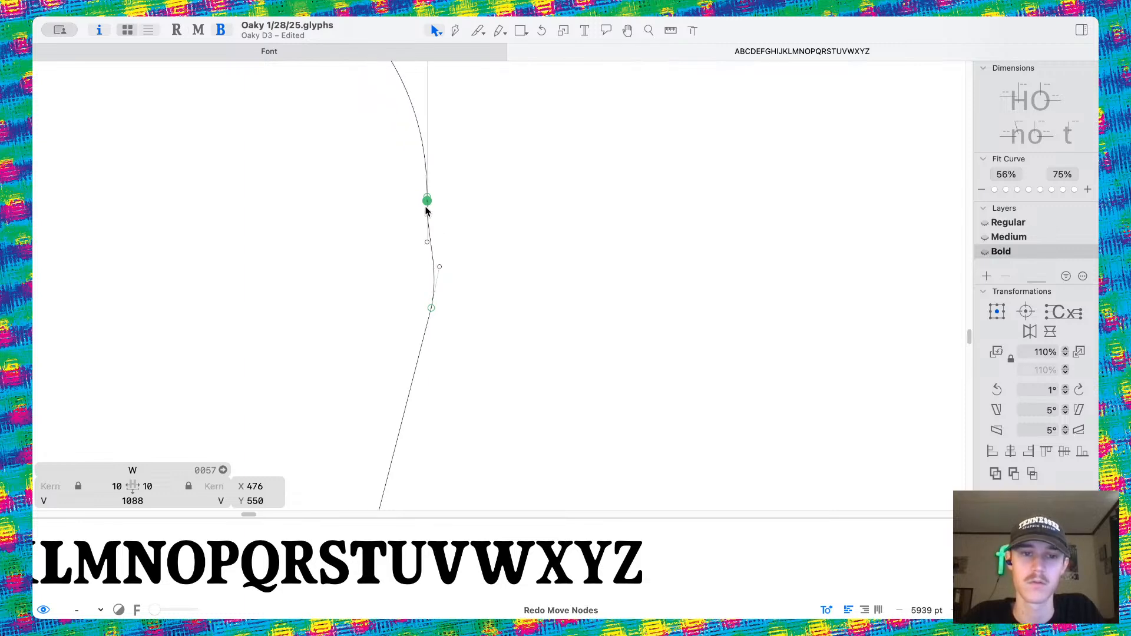
pyautogui.press('super+shift+z')
pyautogui.press('super+z')
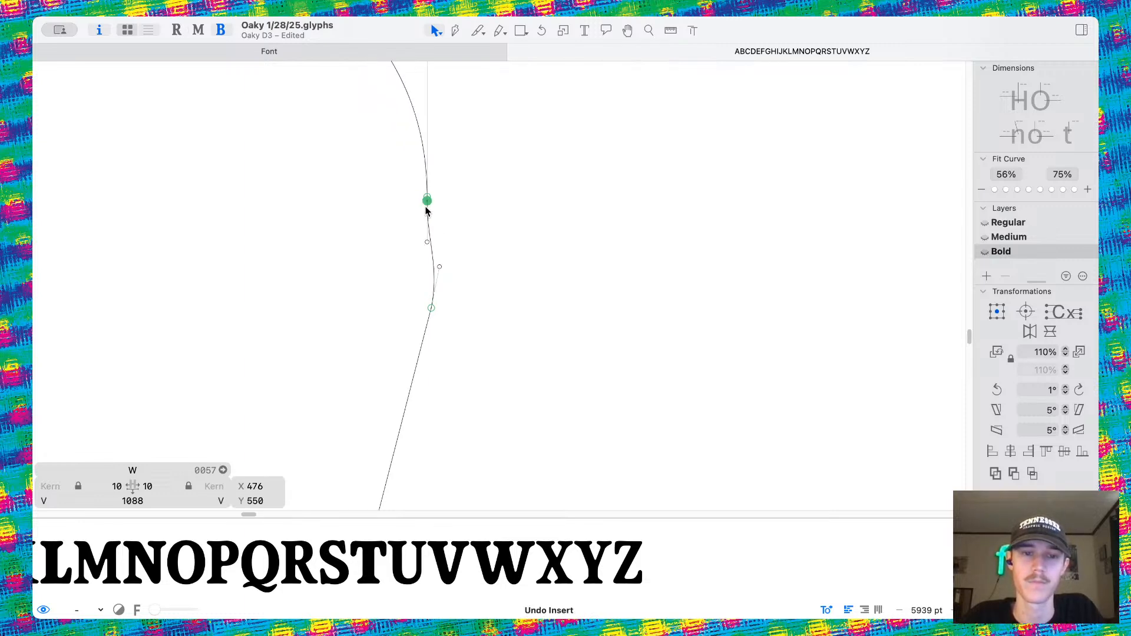
pyautogui.scroll(3, 432, 214)
pyautogui.press('super+z')
# Separate the two nodes above the W's rounded corner by moving one up the curve, keeping the other at X 476, Y 550.
pyautogui.moveTo(487, 341); pyautogui.dragTo(452, 264)
pyautogui.moveTo(489, 343); pyautogui.dragTo(489, 338)
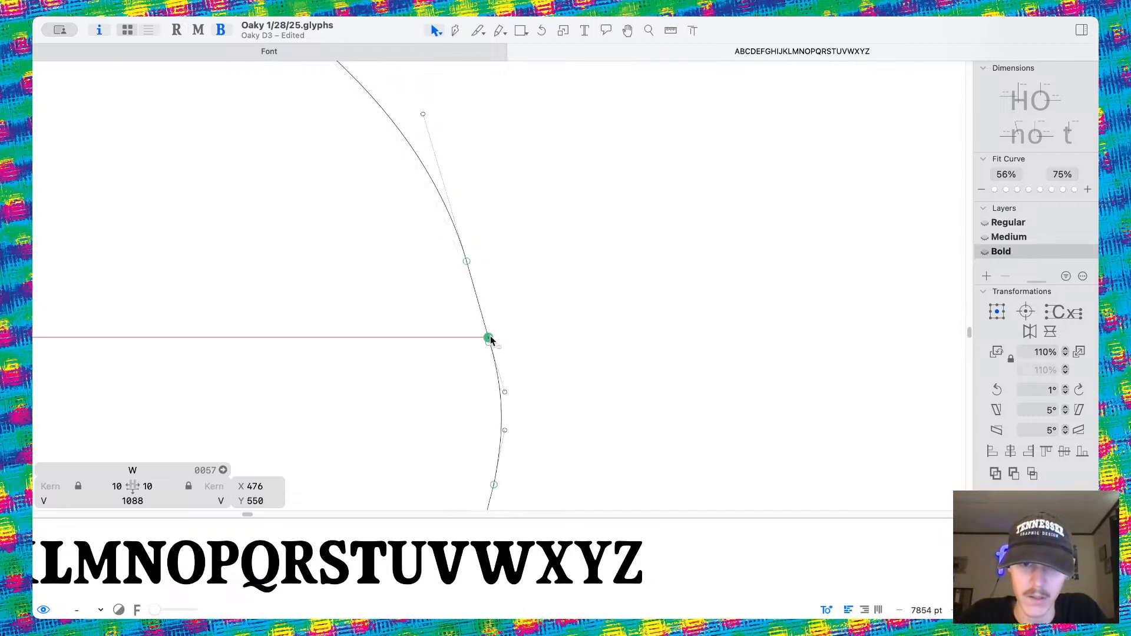
pyautogui.click(543, 359)
pyautogui.scroll(-5, 467, 277)
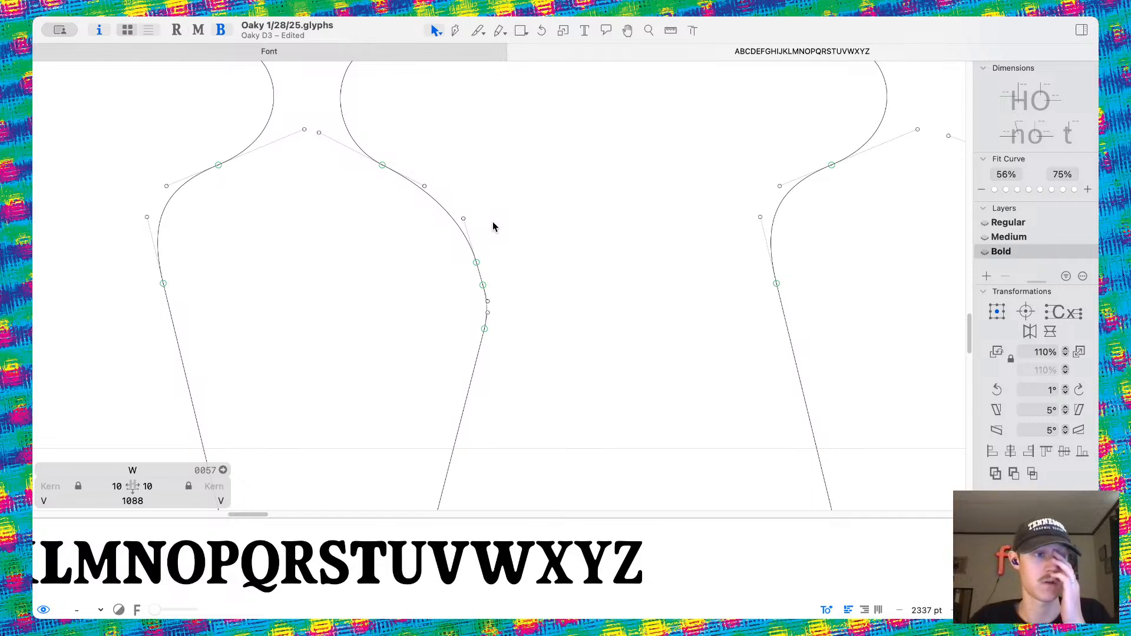
pyautogui.scroll(3, 487, 302)
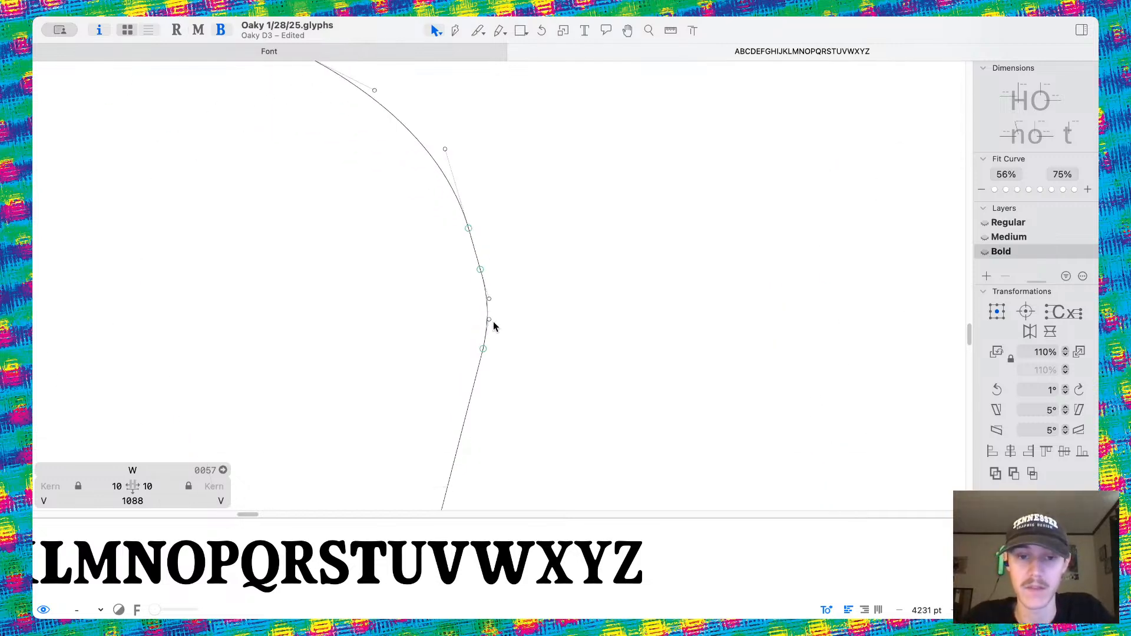
# Widen the W's rounded corner by moving its lower node down and upper node up, adjust its handle, and check the filled shape.
pyautogui.moveTo(484, 349); pyautogui.dragTo(478, 367)
pyautogui.moveTo(481, 270); pyautogui.dragTo(477, 260)
pyautogui.moveTo(489, 322); pyautogui.dragTo(489, 296)
pyautogui.press('space')
pyautogui.scroll(-5, 535, 285)
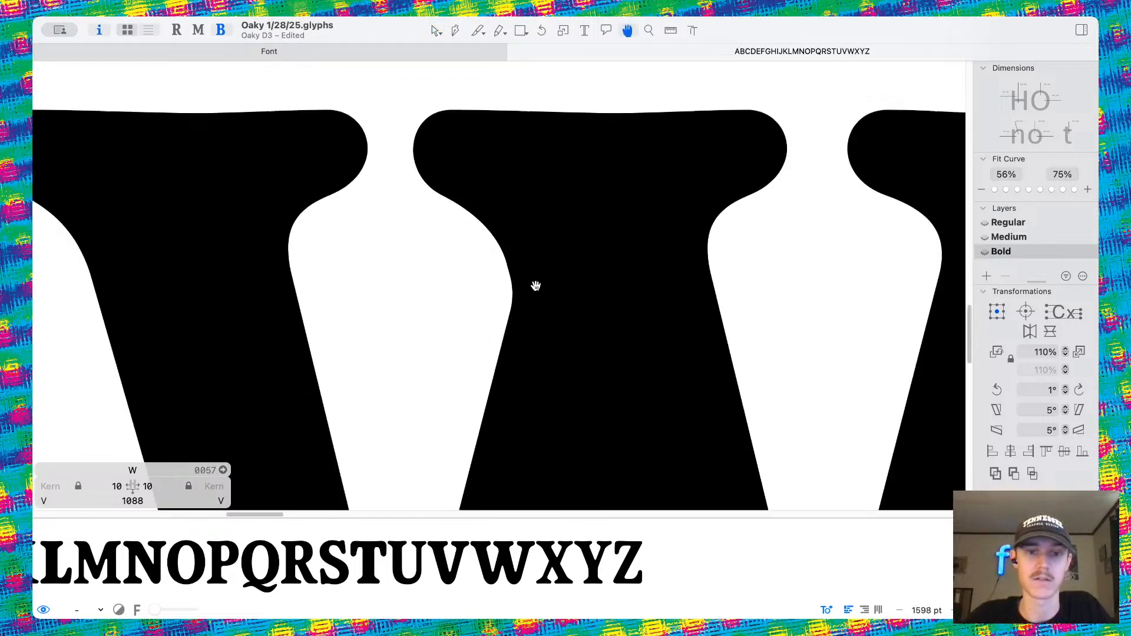
pyautogui.scroll(4, 529, 295)
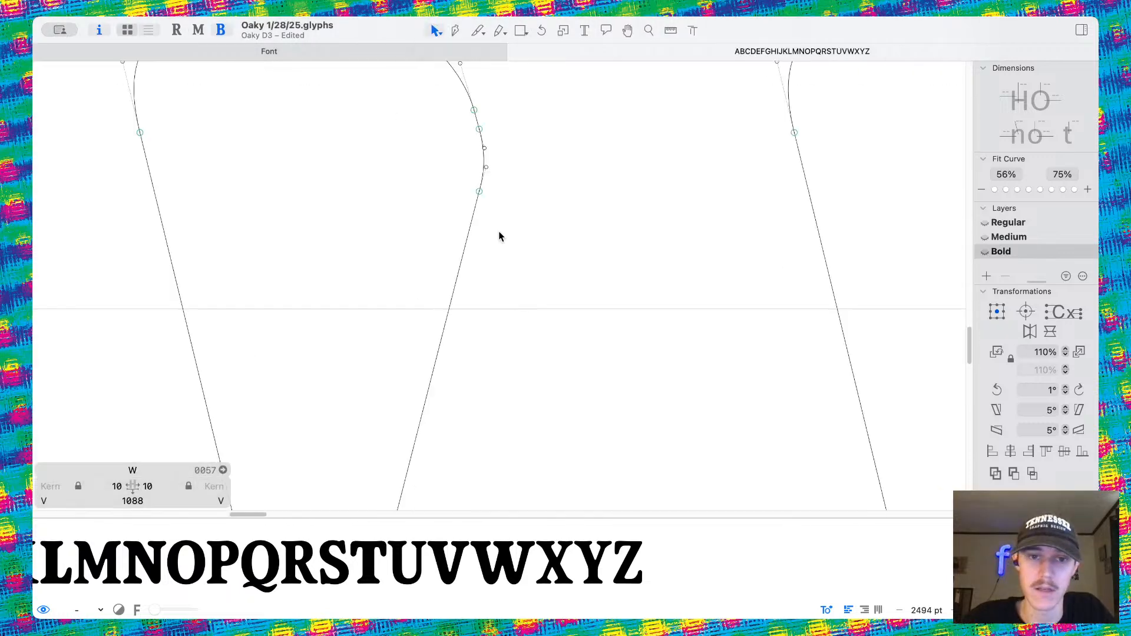
pyautogui.scroll(5, 479, 209)
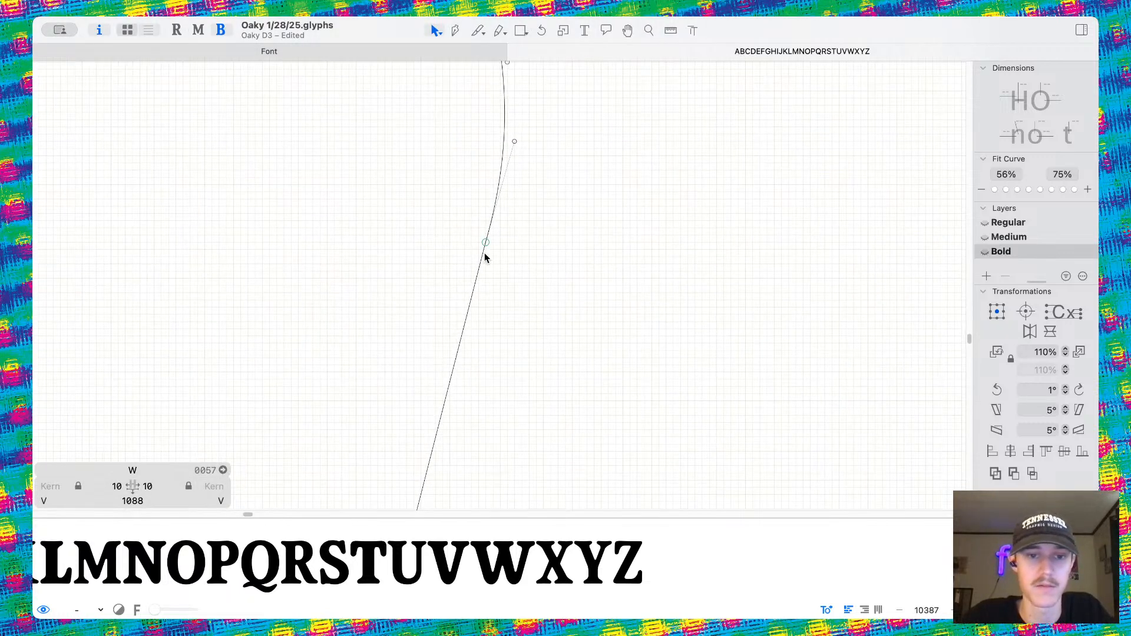
pyautogui.scroll(-6, 489, 236)
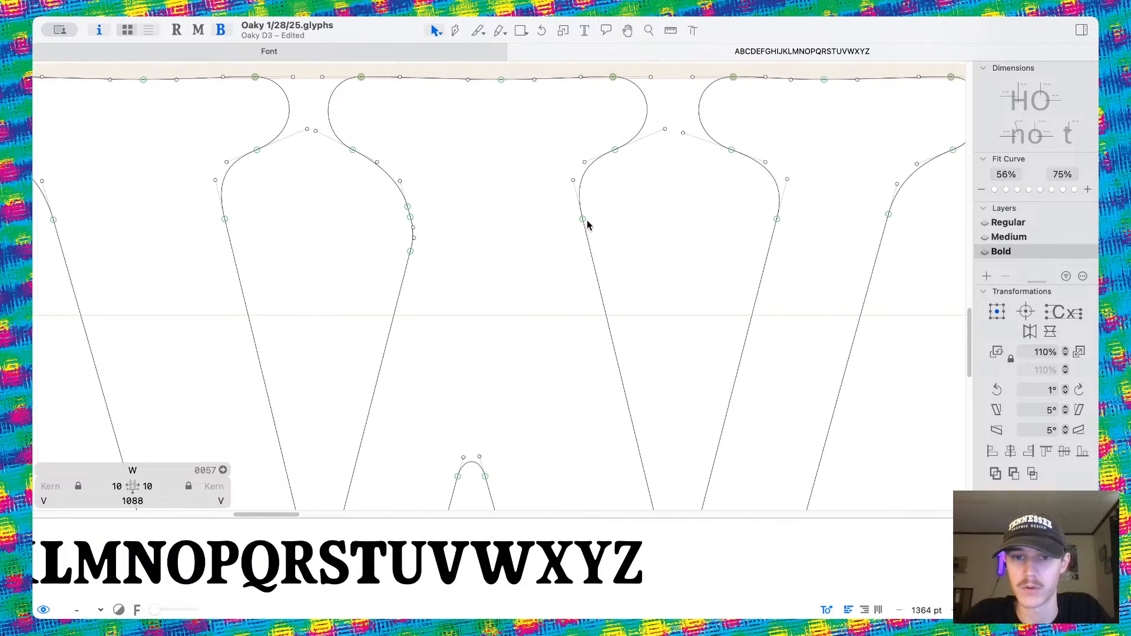
# Try reshaping the curve on the other side of the W's middle serif, and undo the change.
pyautogui.scroll(4, 736, 199)
pyautogui.moveTo(719, 211); pyautogui.dragTo(669, 101)
pyautogui.press('super+z')
pyautogui.click(658, 221)
pyautogui.press('super+z')
pyautogui.scroll(-3, 599, 168)
pyautogui.press('super+z')
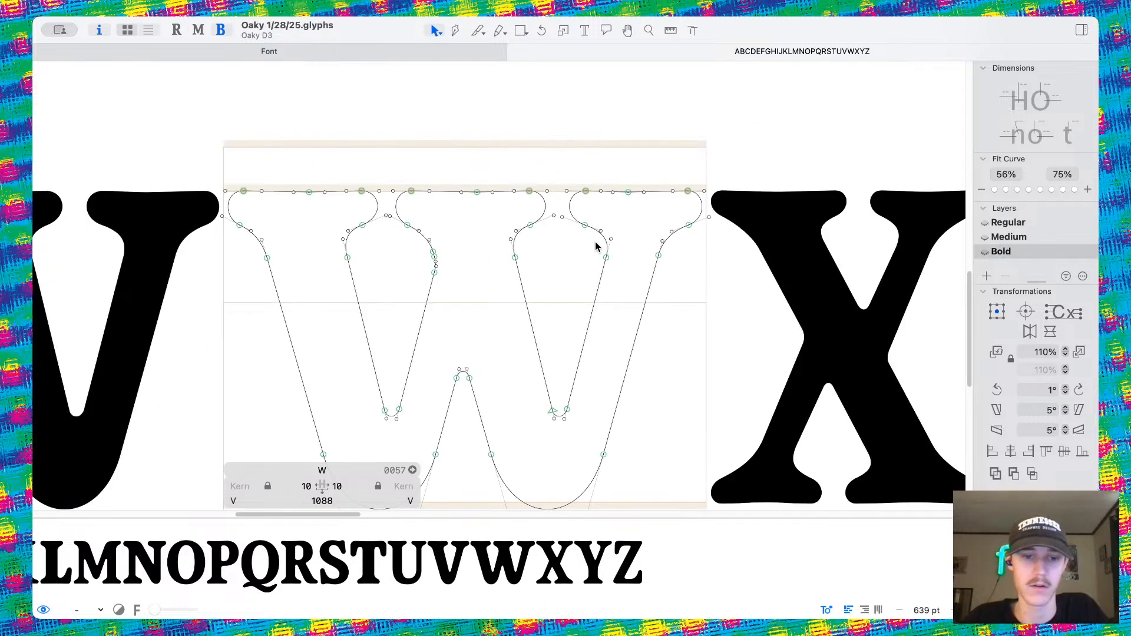
# Examine the Bold V and W alongside the neighbouring letters for consistent weight and shape.
pyautogui.scroll(-4, 596, 246)
pyautogui.press('space')
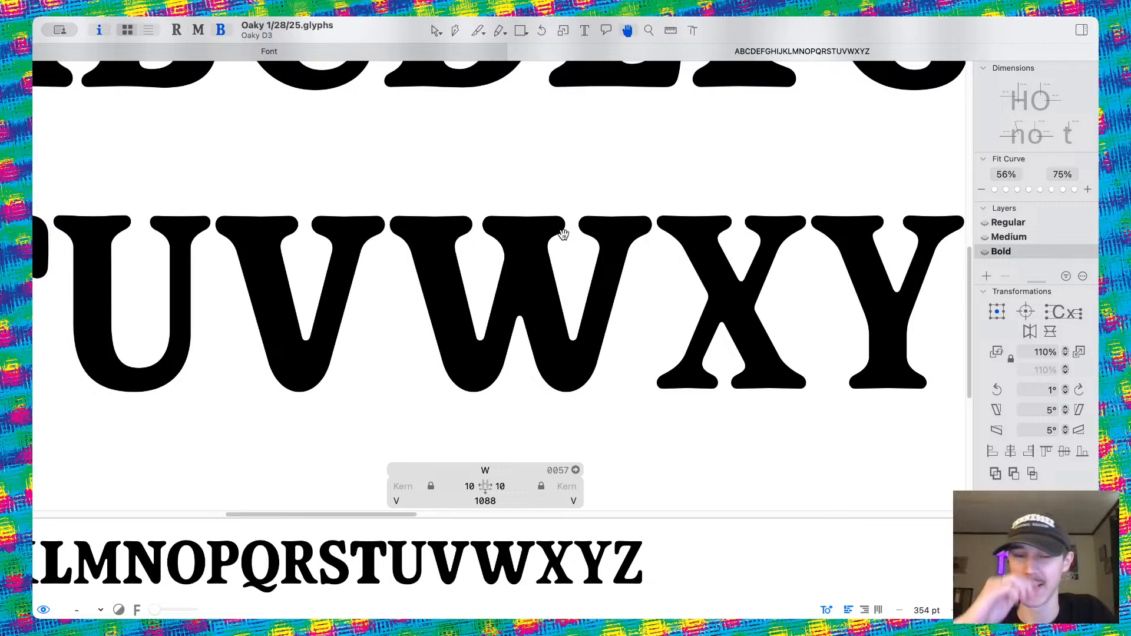
pyautogui.press('v')
pyautogui.scroll(-5, 564, 236)
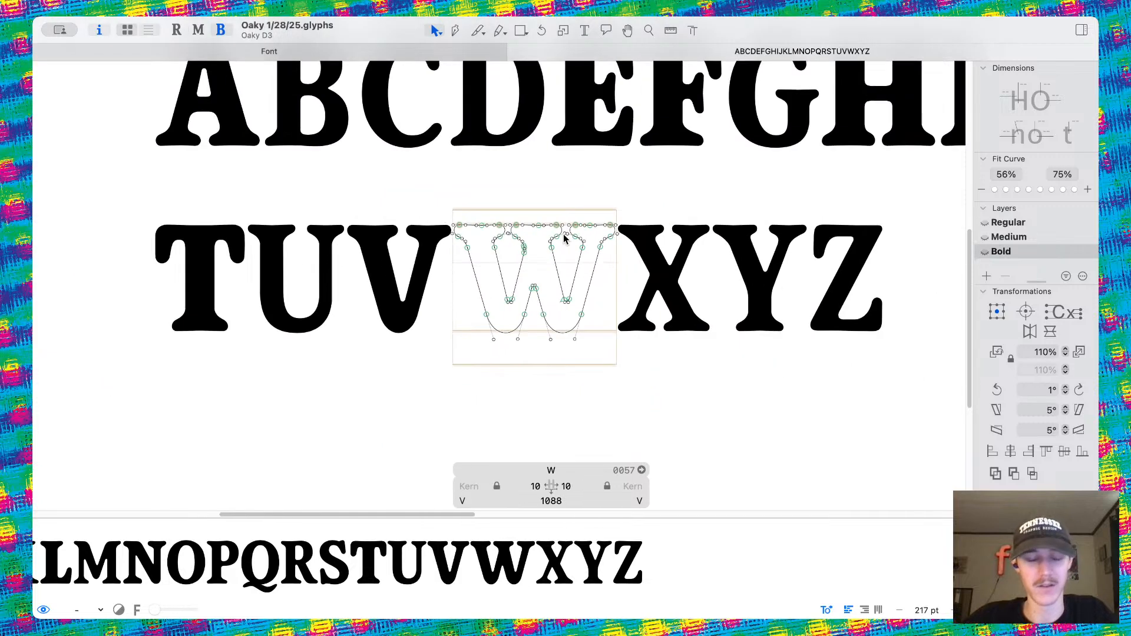
pyautogui.scroll(3, 567, 273)
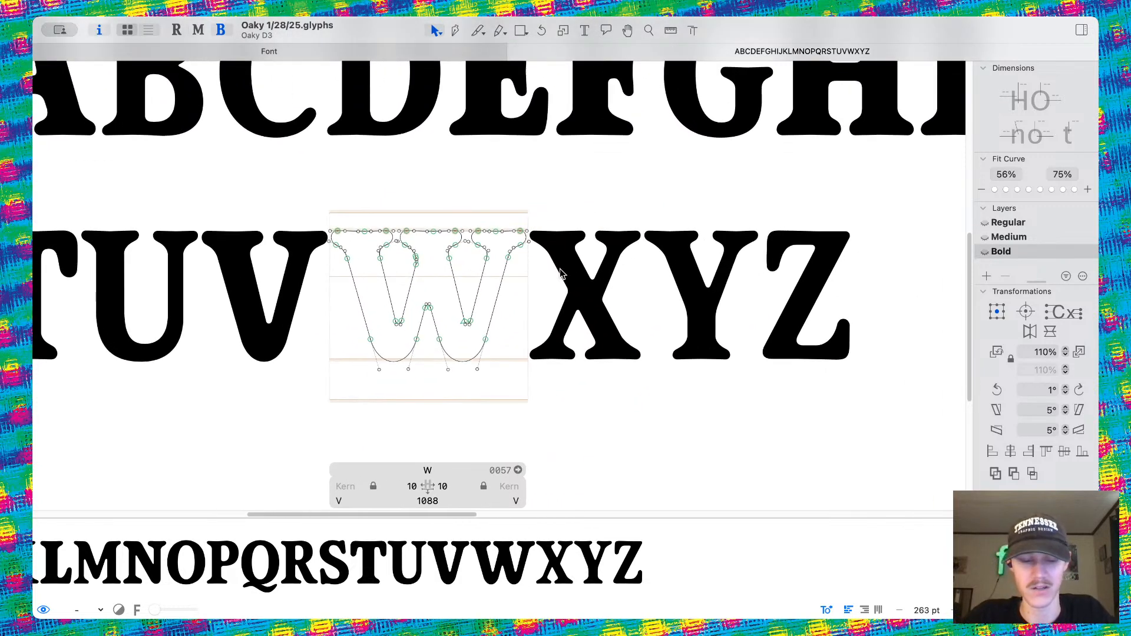
pyautogui.scroll(-3, 628, 245)
pyautogui.hscroll(5, 626, 247)
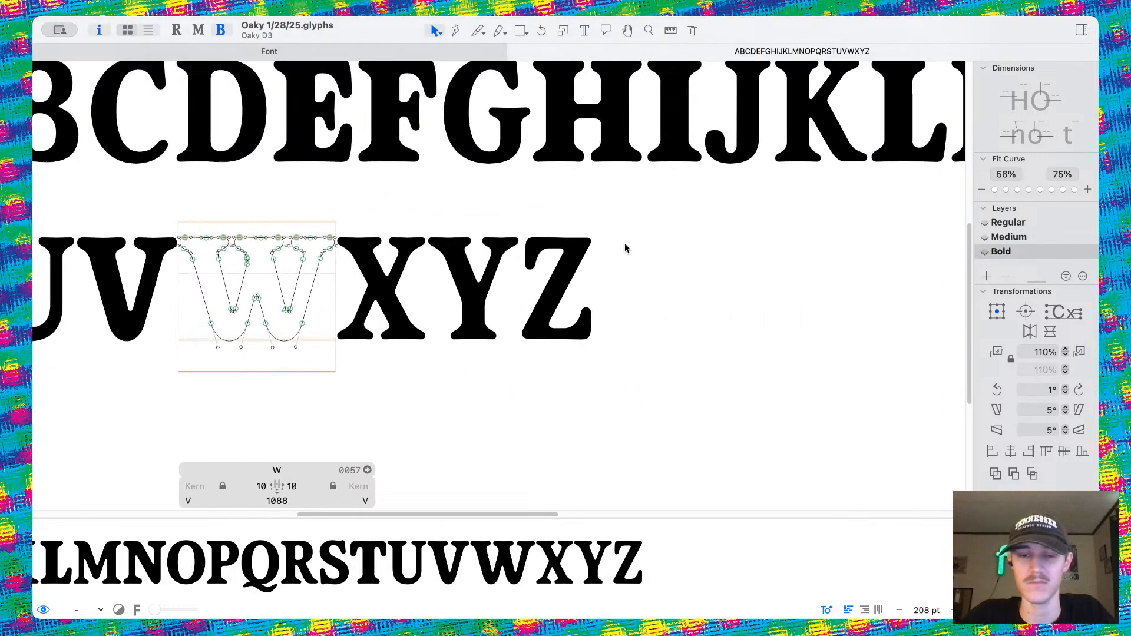
pyautogui.hscroll(-5, 626, 247)
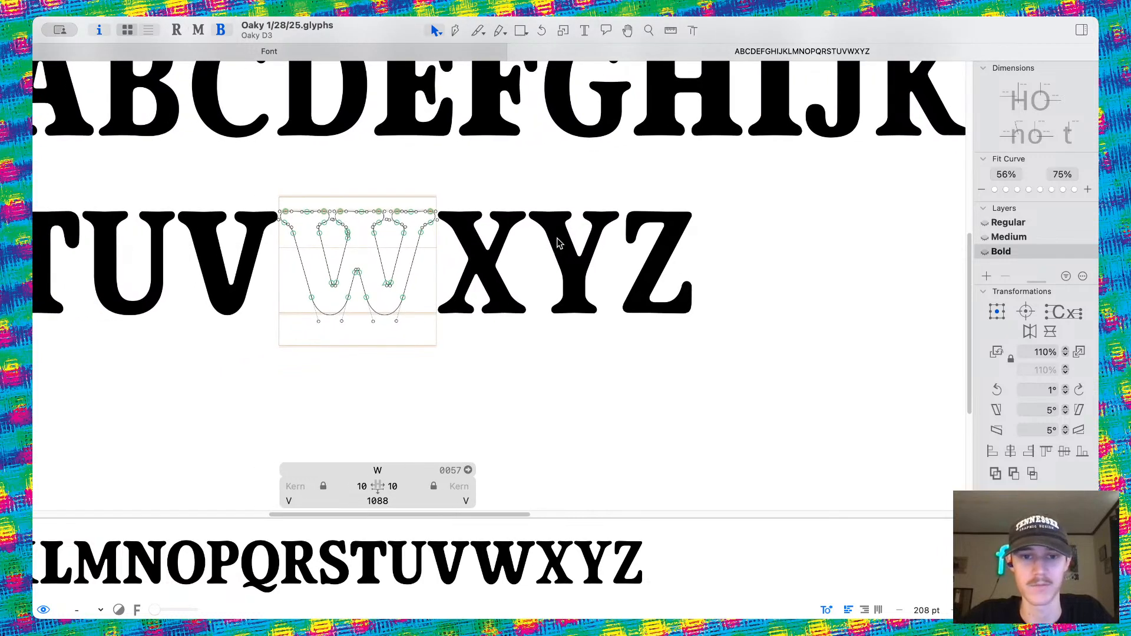
pyautogui.doubleClick(238, 237)
pyautogui.scroll(5, 238, 238)
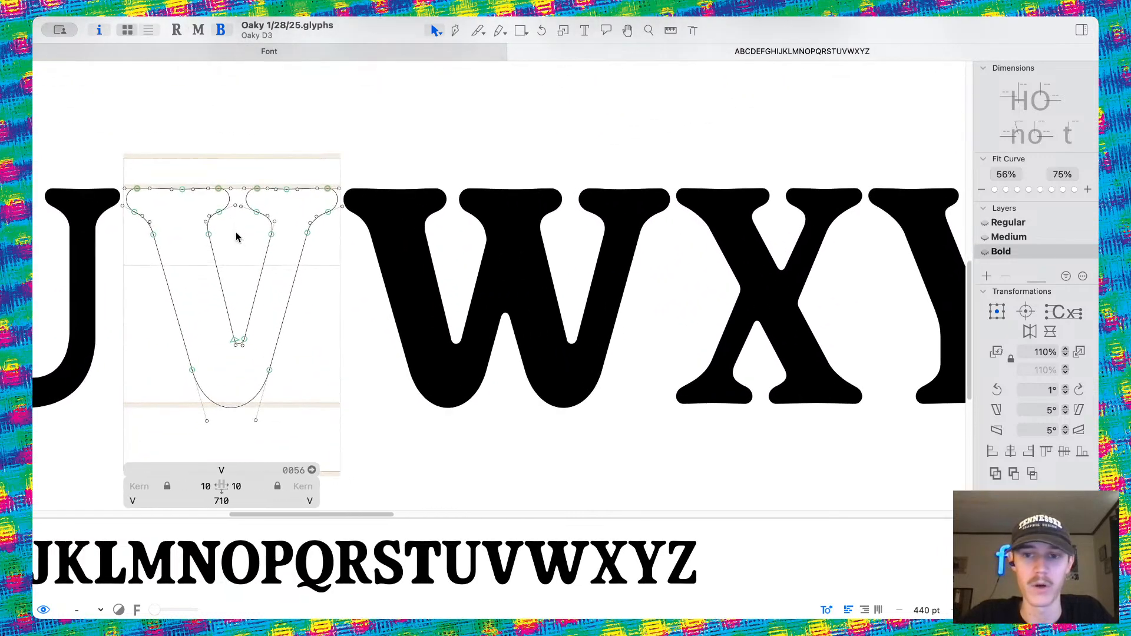
pyautogui.hscroll(3, 333, 190)
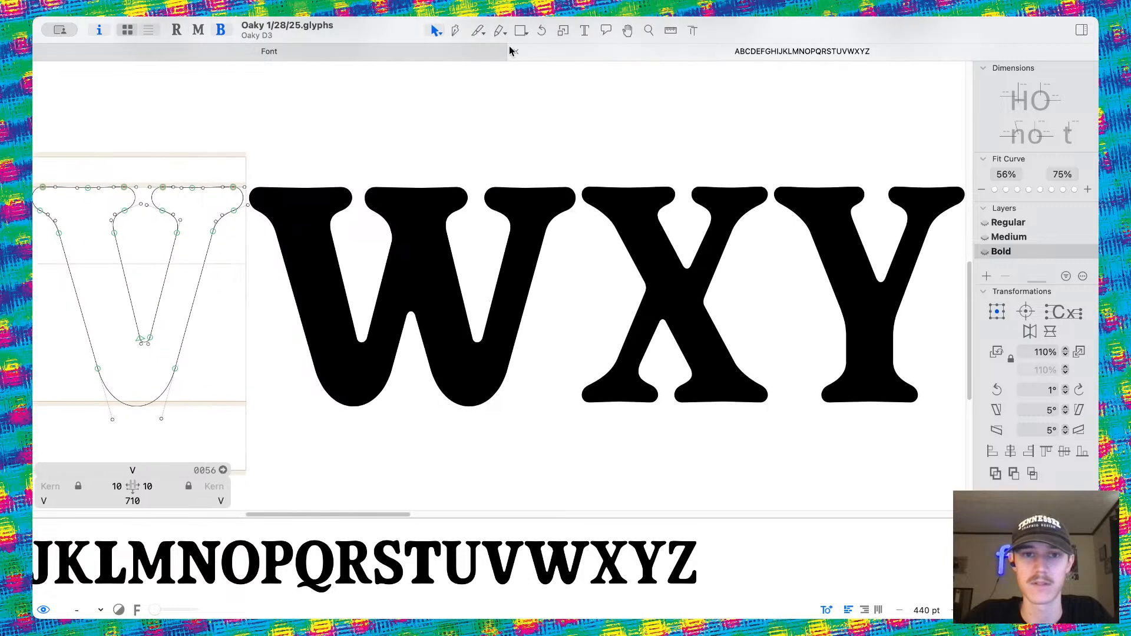
# Insert a V between the X and Y in the alphabet string for comparison.
pyautogui.press('t')
pyautogui.click(748, 267)
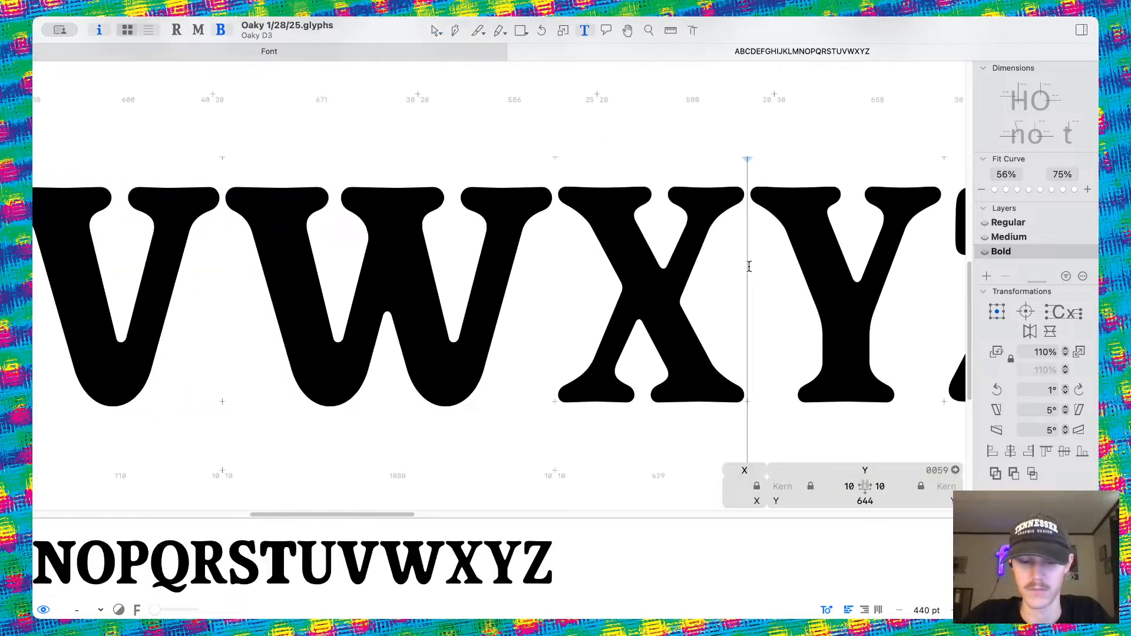
pyautogui.write('V')
pyautogui.hscroll(3, 742, 177)
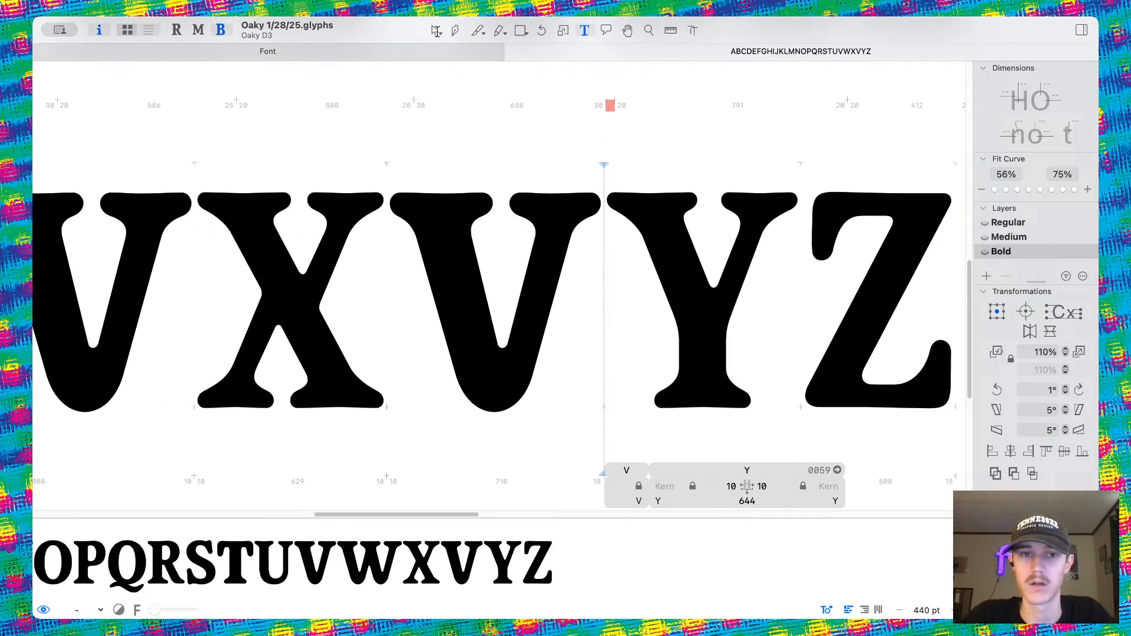
pyautogui.click(436, 30)
# Examine the Bold Y's filled shape and outline, comparing its weight and stem with the neighbouring V and Z.
pyautogui.scroll(-5, 556, 170)
pyautogui.scroll(4, 606, 227)
pyautogui.click(825, 611)
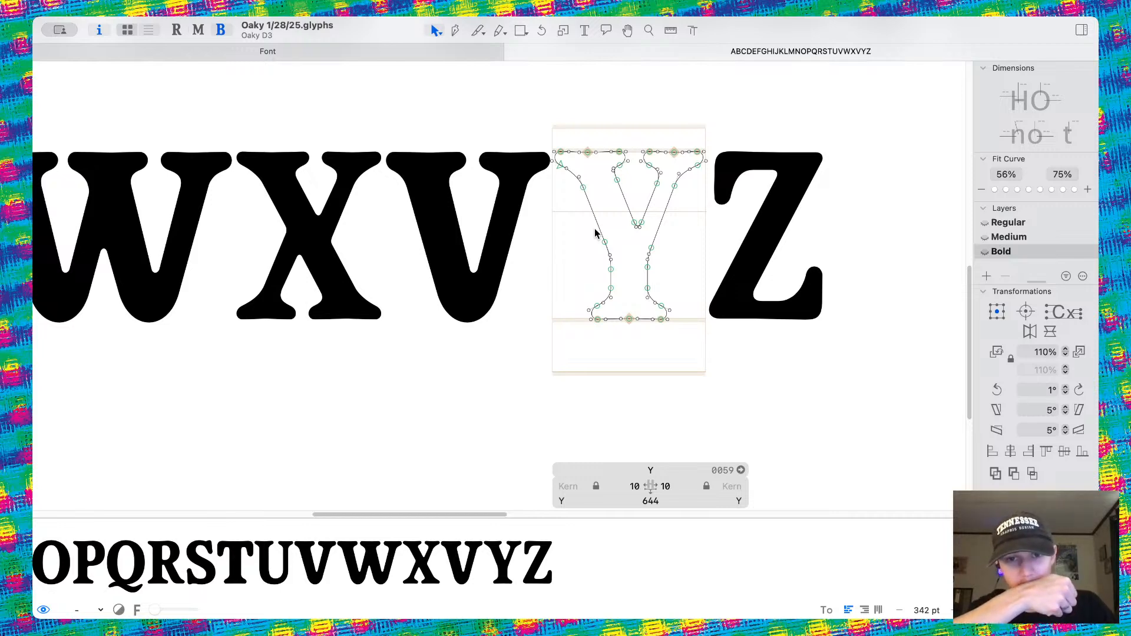
pyautogui.scroll(5, 595, 231)
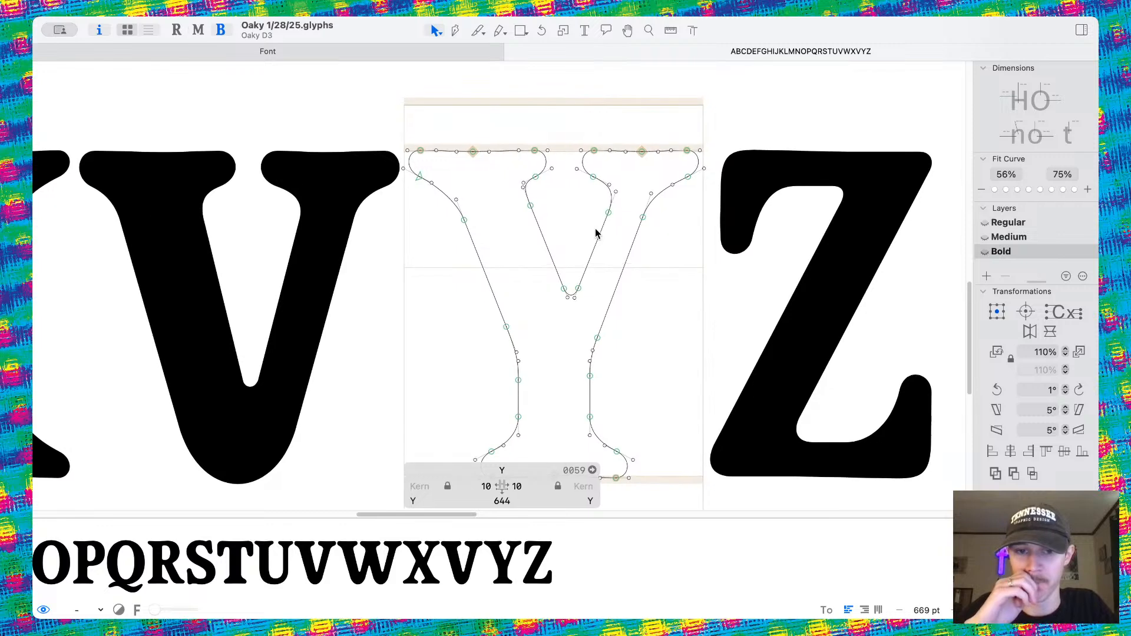
pyautogui.scroll(-3, 595, 233)
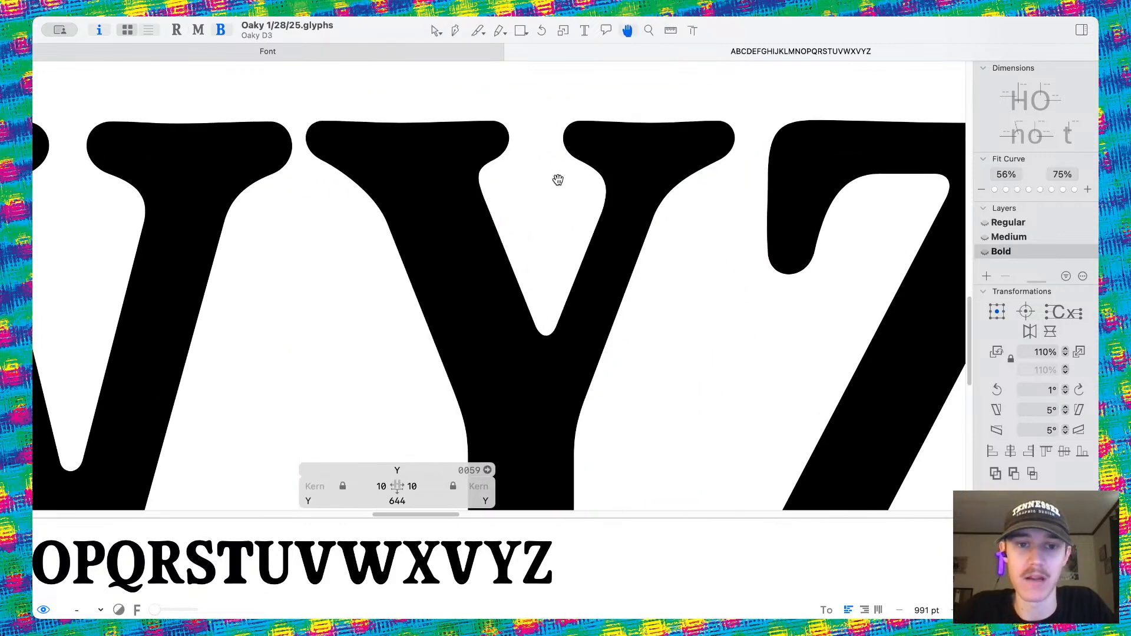
pyautogui.scroll(-2, 548, 213)
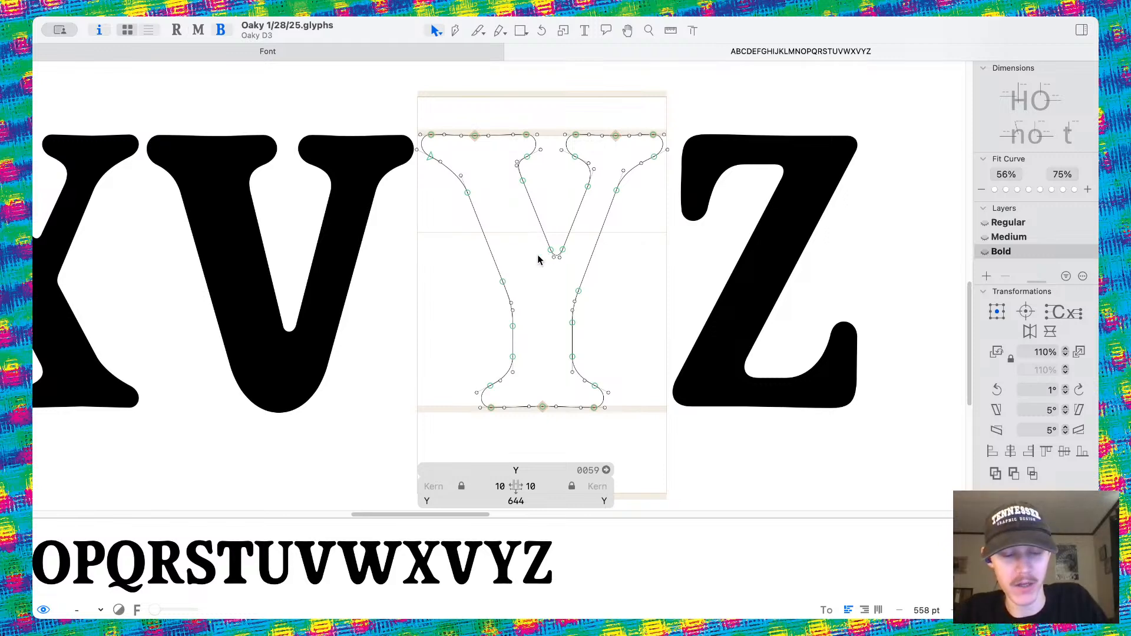
pyautogui.scroll(3, 538, 295)
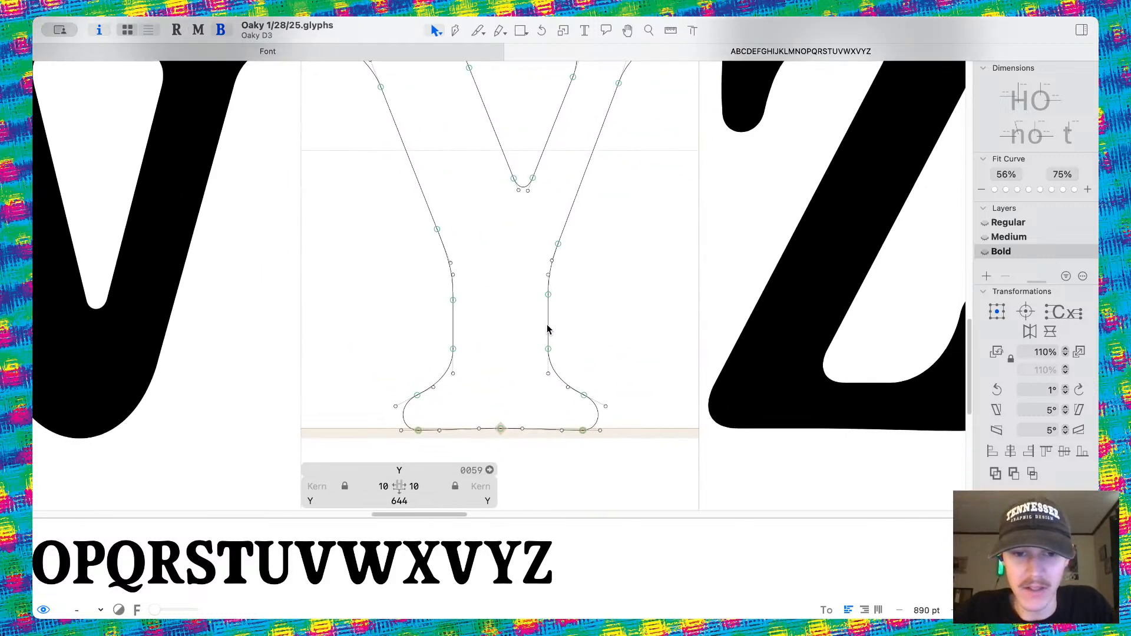
pyautogui.scroll(-6, 556, 357)
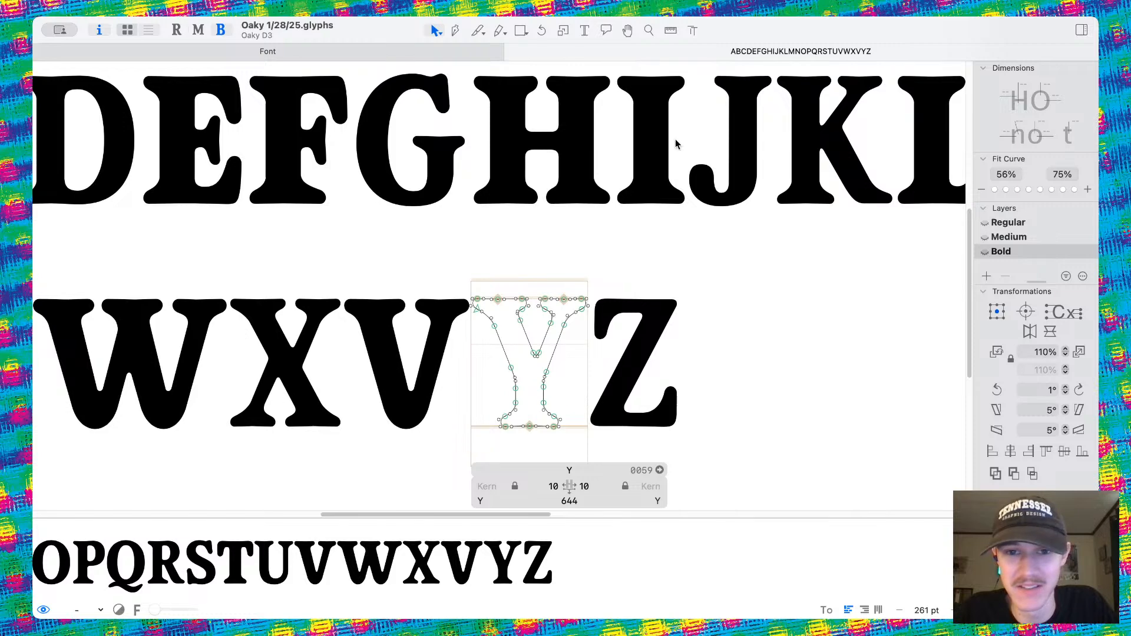
# Open the Bold I for editing and copy its lower serif together with the stem.
pyautogui.doubleClick(675, 140)
pyautogui.scroll(4, 568, 222)
pyautogui.moveTo(488, 169); pyautogui.dragTo(777, 312)
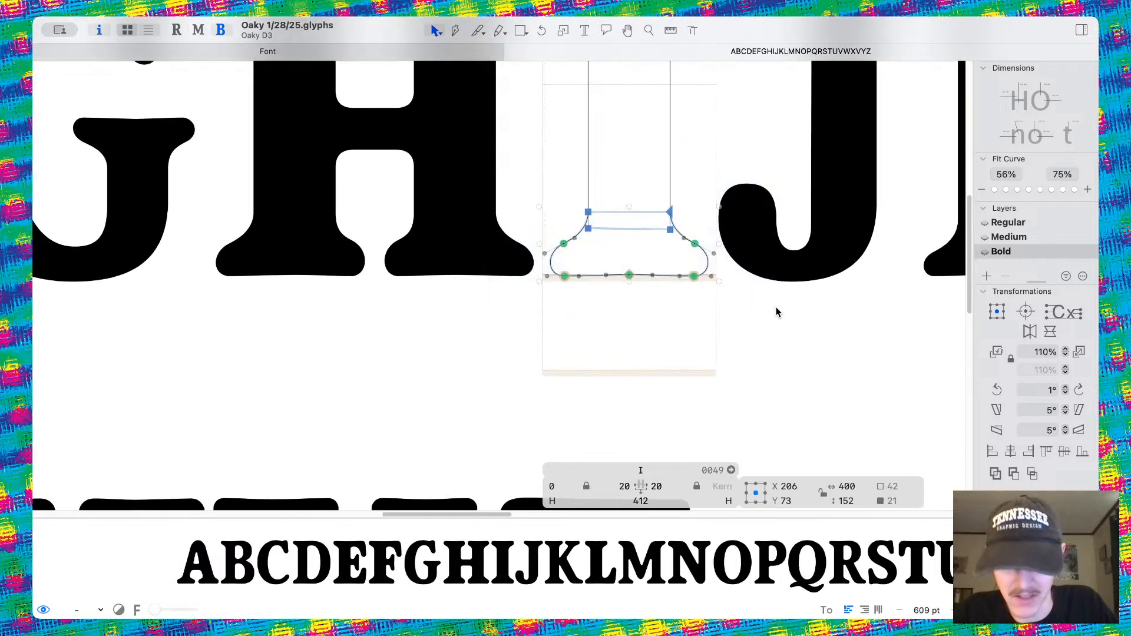
pyautogui.scroll(4, 777, 312)
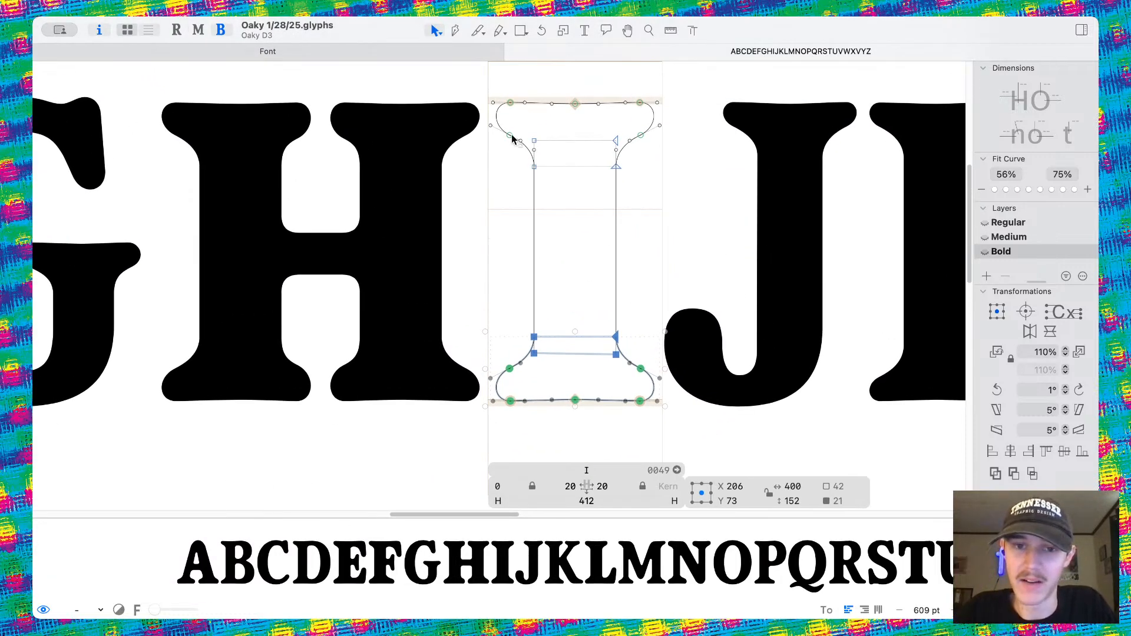
# Open the Bold Y again and cut straight across its stem just above the bottom serif with the Knife tool.
pyautogui.scroll(-7, 536, 290)
pyautogui.scroll(-8, 536, 291)
pyautogui.hscroll(-2, 530, 288)
pyautogui.click(547, 298)
pyautogui.scroll(4, 548, 301)
pyautogui.doubleClick(548, 300)
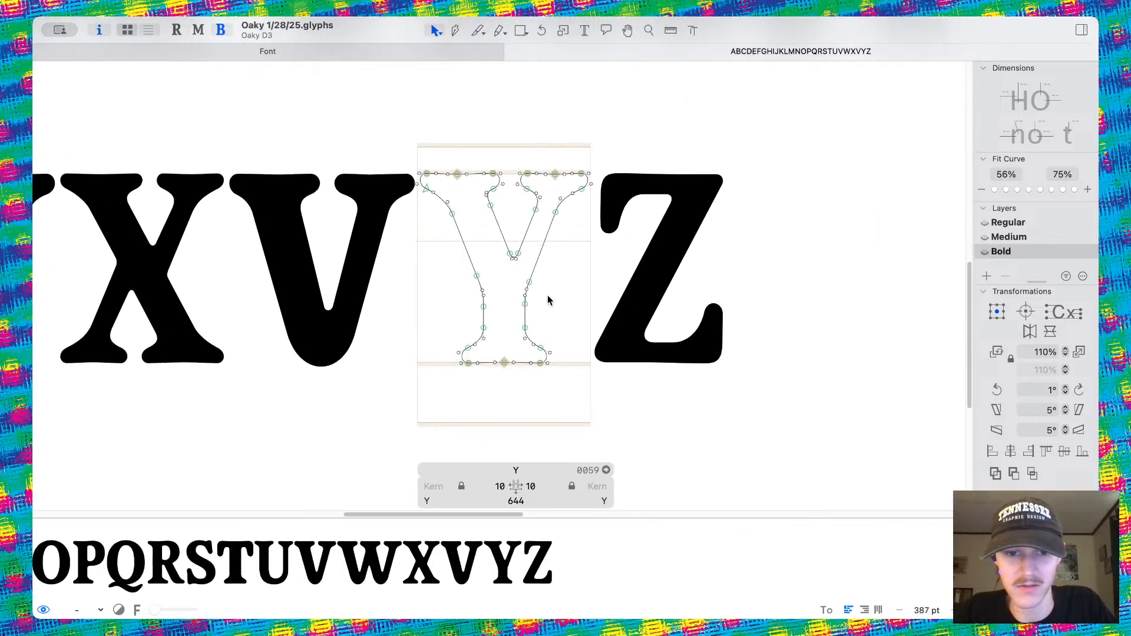
pyautogui.scroll(3, 548, 300)
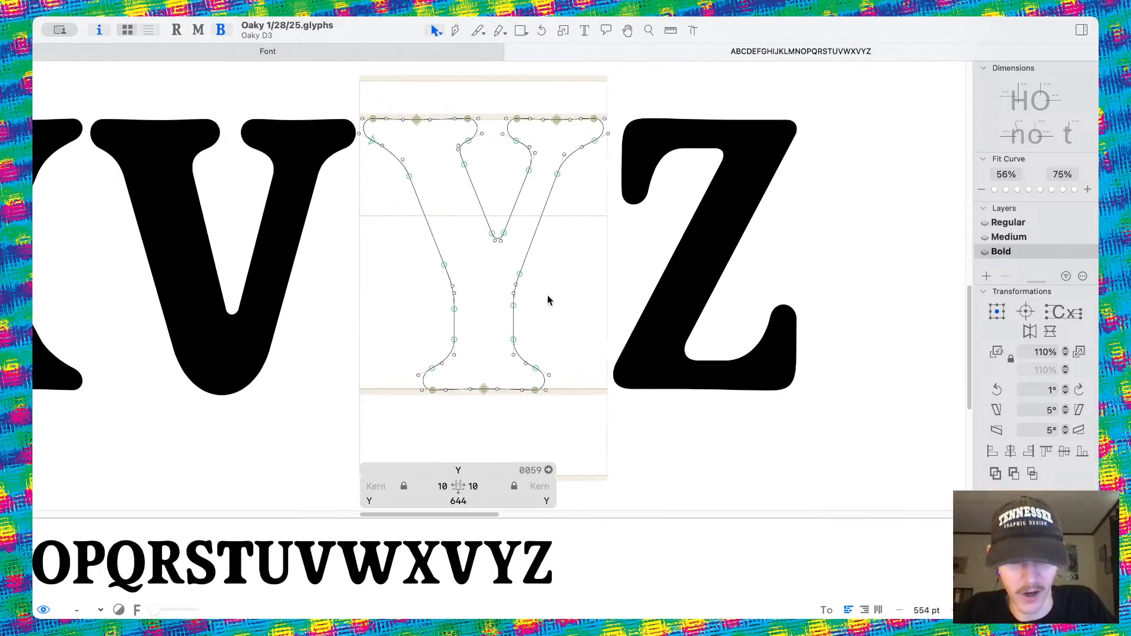
pyautogui.click(478, 30)
pyautogui.click(453, 327)
pyautogui.click(513, 327)
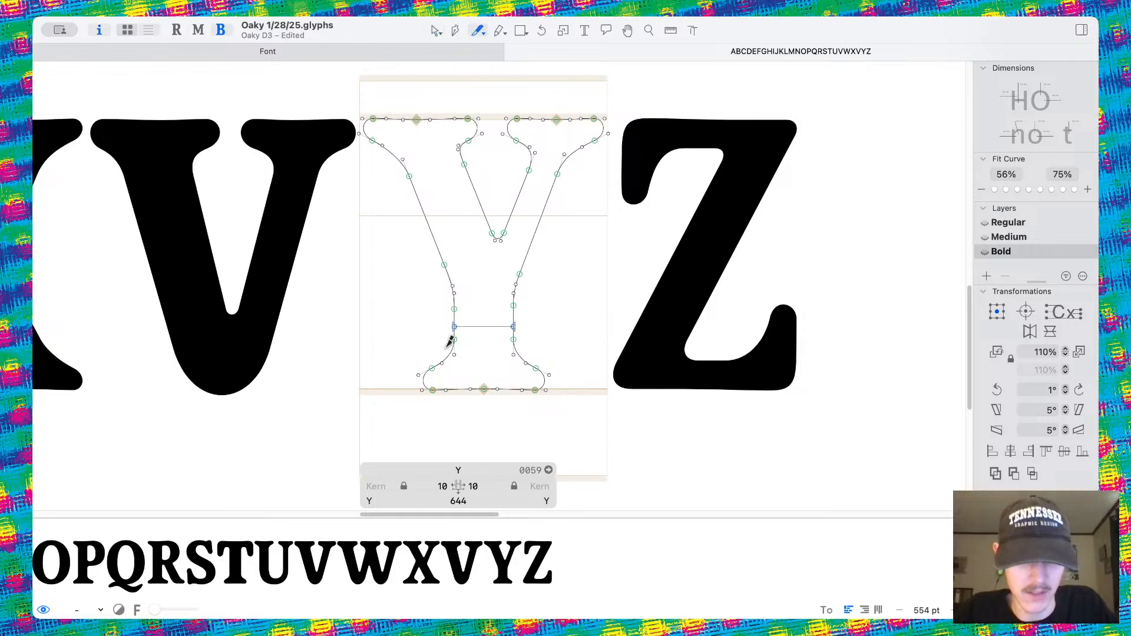
# Delete the cut-off bottom serif of the Y and paste the serif copied from the I.
pyautogui.press('v')
pyautogui.scroll(4, 518, 353)
pyautogui.doubleClick(486, 406)
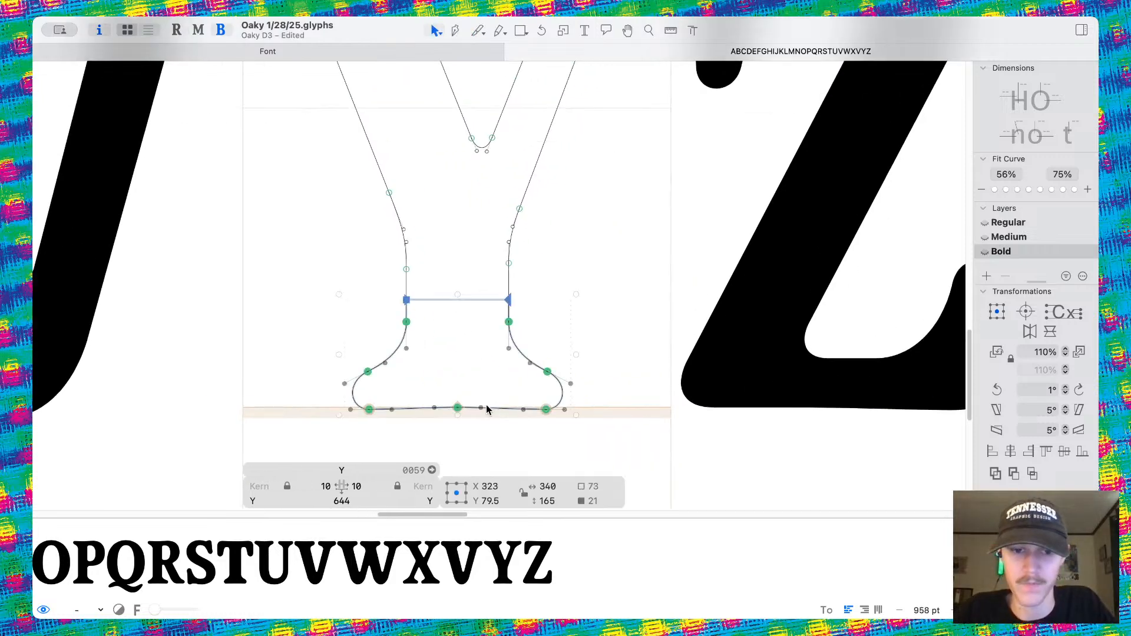
pyautogui.press('Delete')
pyautogui.press('super+v')
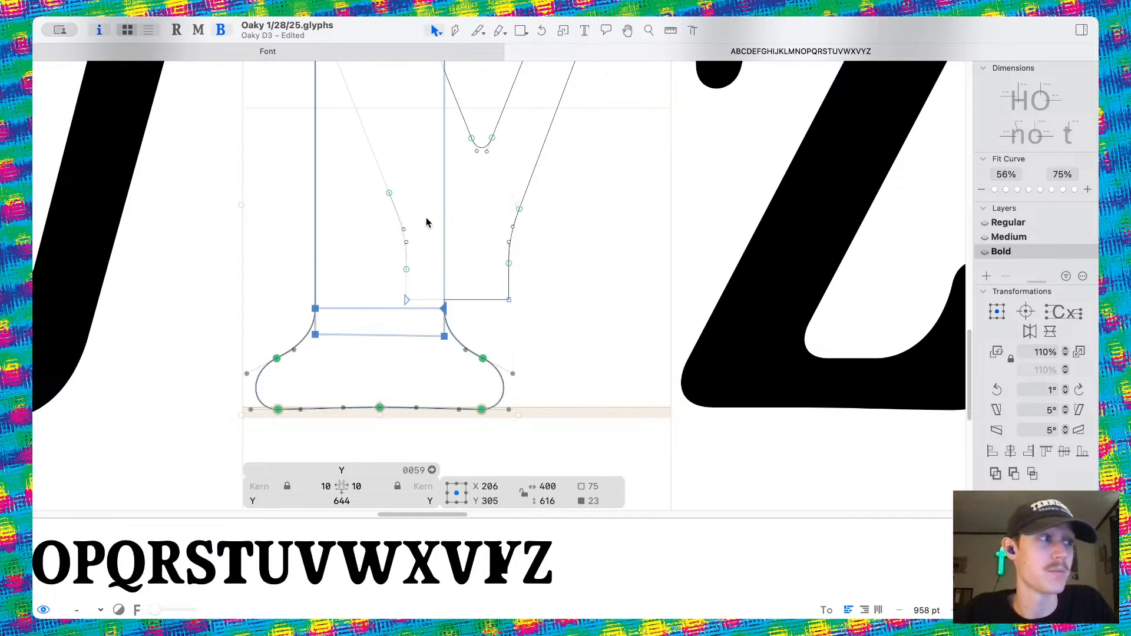
# Shorten the pasted stem by lowering its top edge to just above the cut in the Y's stem.
pyautogui.scroll(5, 489, 188)
pyautogui.click(430, 135)
pyautogui.click(432, 129)
pyautogui.moveTo(434, 130); pyautogui.dragTo(404, 409)
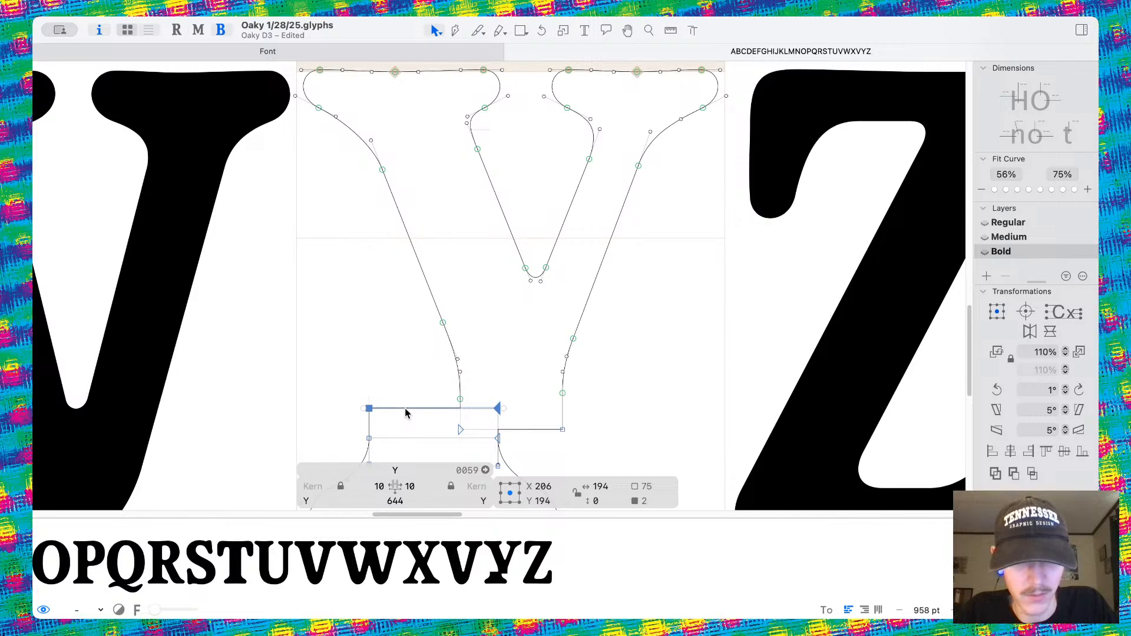
# Select all pieces of the pasted serif and move them sideways until their left stem edge aligns with the Y's.
pyautogui.scroll(-5, 474, 398)
pyautogui.scroll(5, 431, 328)
pyautogui.keyDown('shift'); pyautogui.click(432, 337); pyautogui.keyUp('shift')
pyautogui.keyDown('shift'); pyautogui.doubleClick(432, 291); pyautogui.keyUp('shift')
pyautogui.scroll(4, 349, 268)
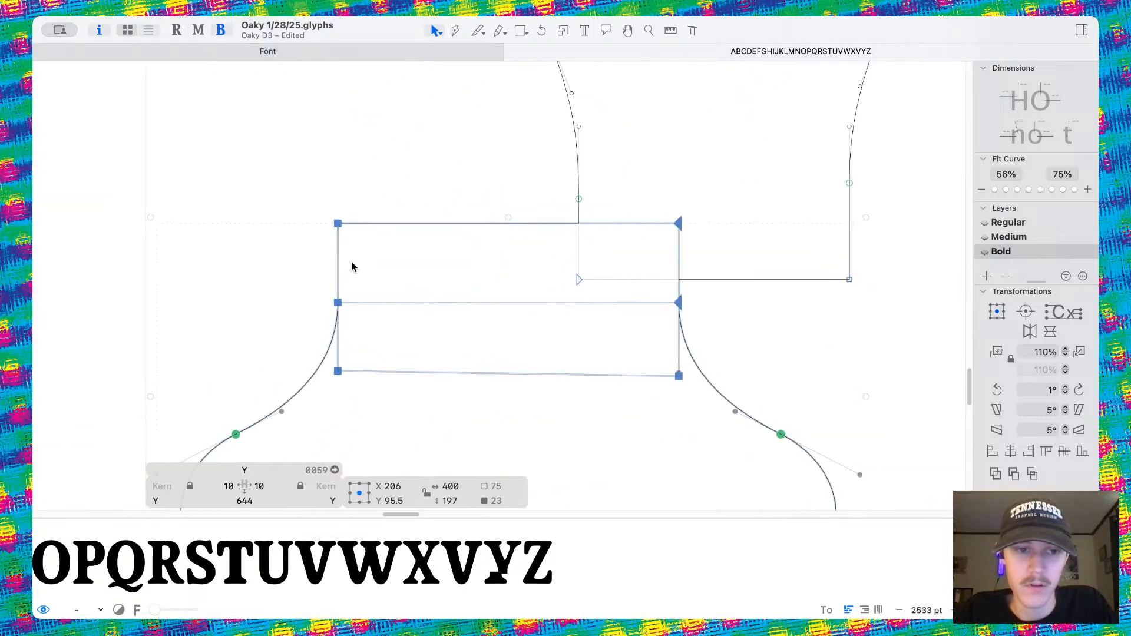
pyautogui.moveTo(334, 221); pyautogui.dragTo(514, 224)
pyautogui.doubleClick(465, 220)
pyautogui.keyDown('shift'); pyautogui.doubleClick(410, 304); pyautogui.keyUp('shift')
pyautogui.moveTo(340, 226); pyautogui.dragTo(581, 226)
pyautogui.scroll(4, 578, 232)
pyautogui.scroll(-8, 578, 227)
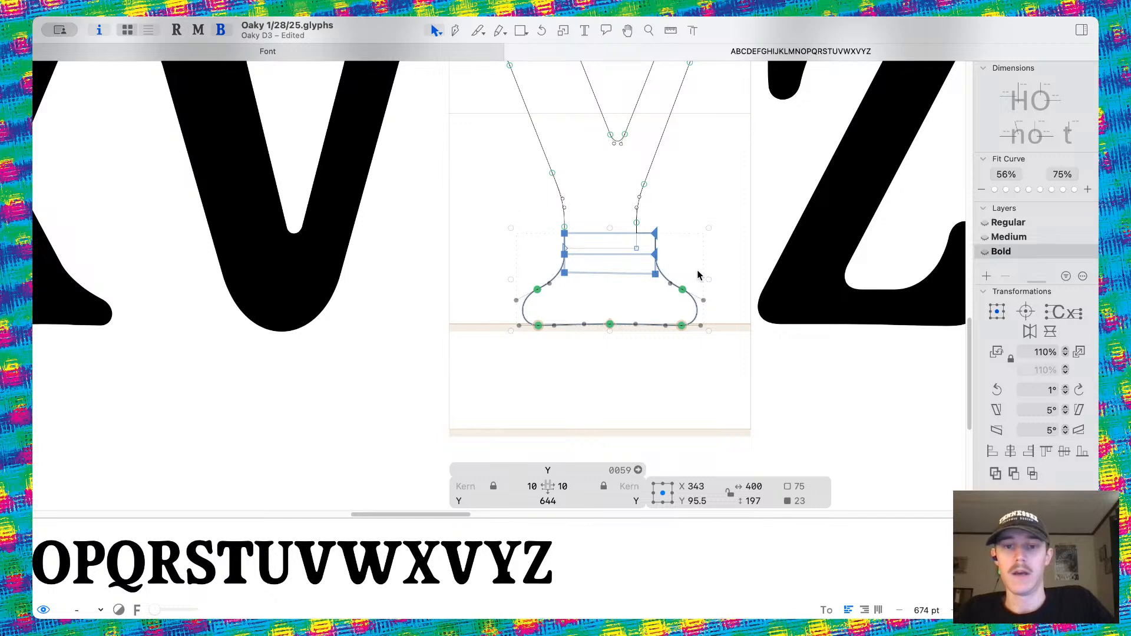
pyautogui.scroll(-3, 698, 272)
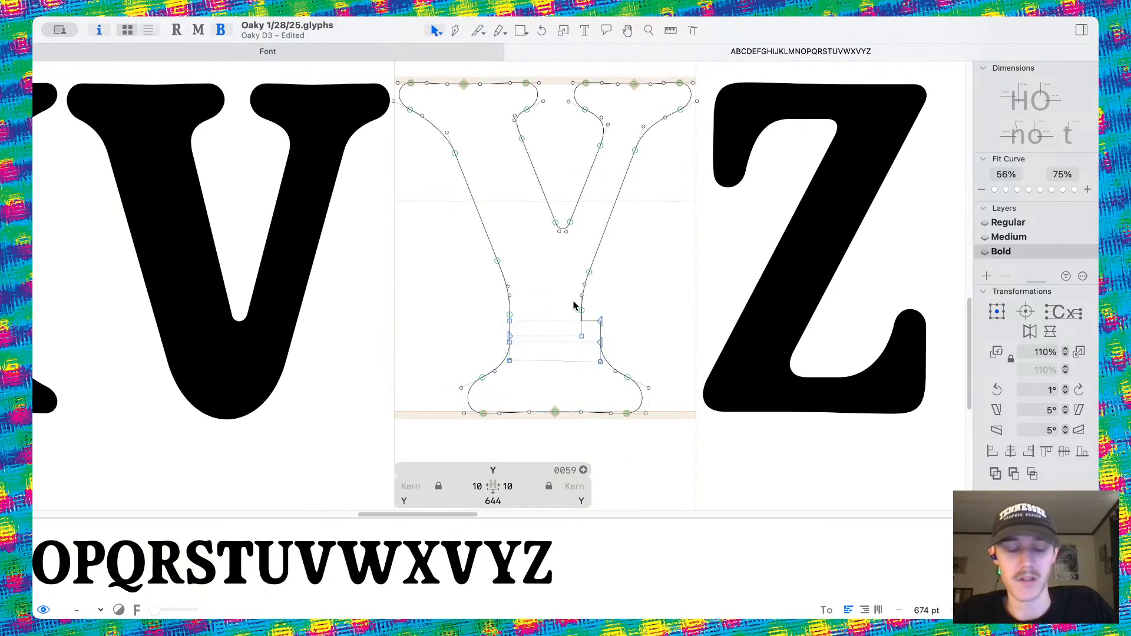
# Save the font and inspect how the pasted serif's stem meets the Y's right stem edge.
pyautogui.press('super+s')
pyautogui.scroll(4, 566, 313)
pyautogui.hscroll(1, 566, 312)
pyautogui.press('space')
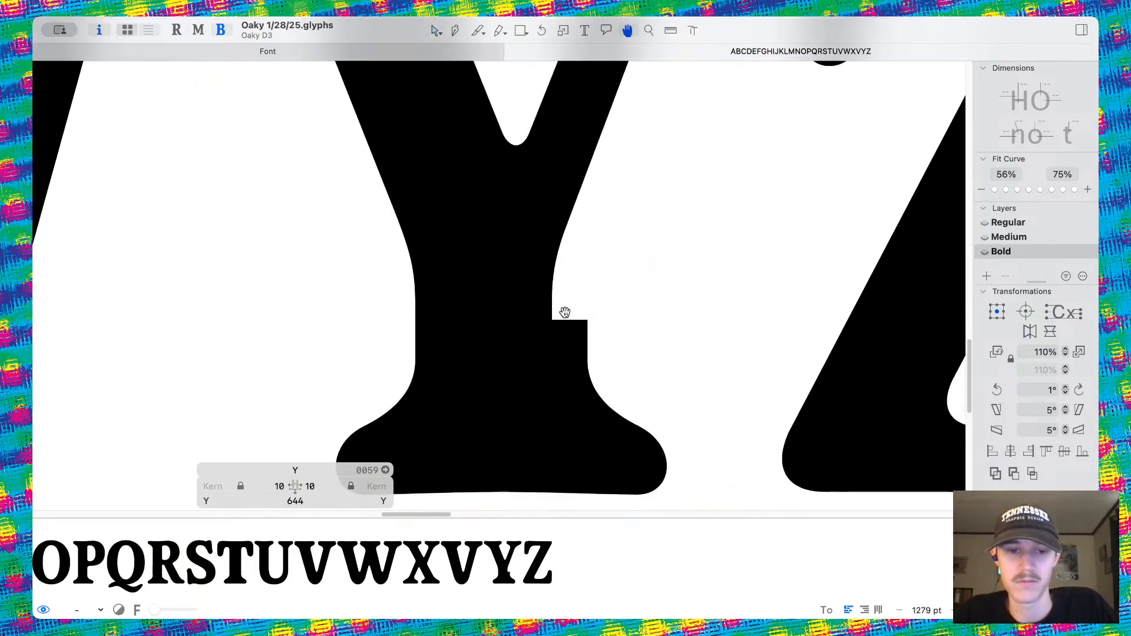
pyautogui.scroll(3, 571, 308)
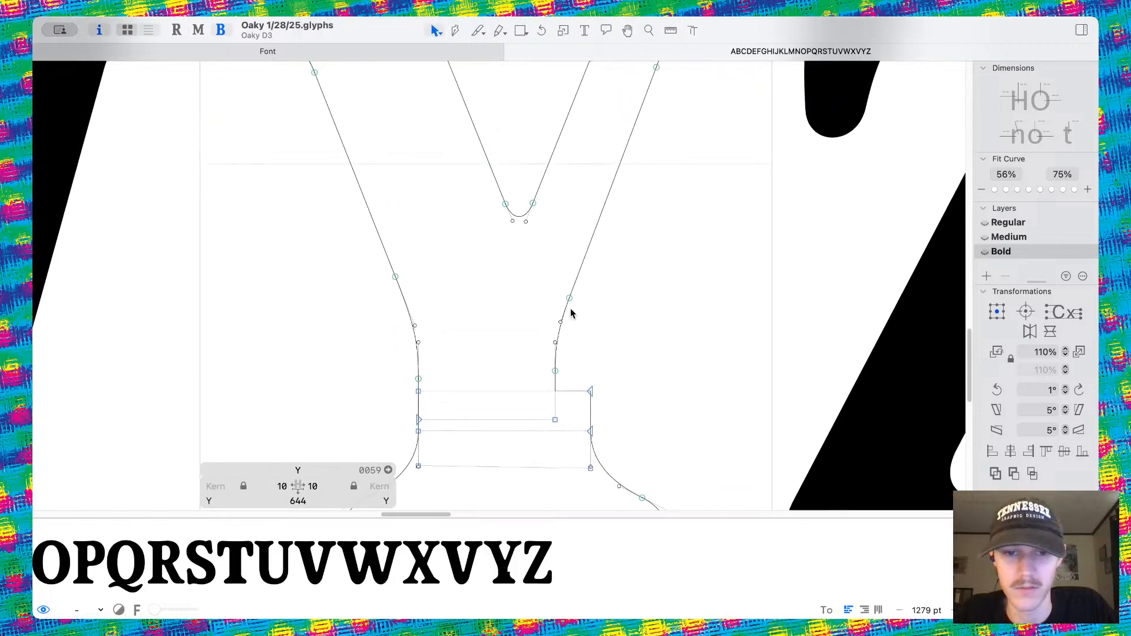
pyautogui.click(555, 384)
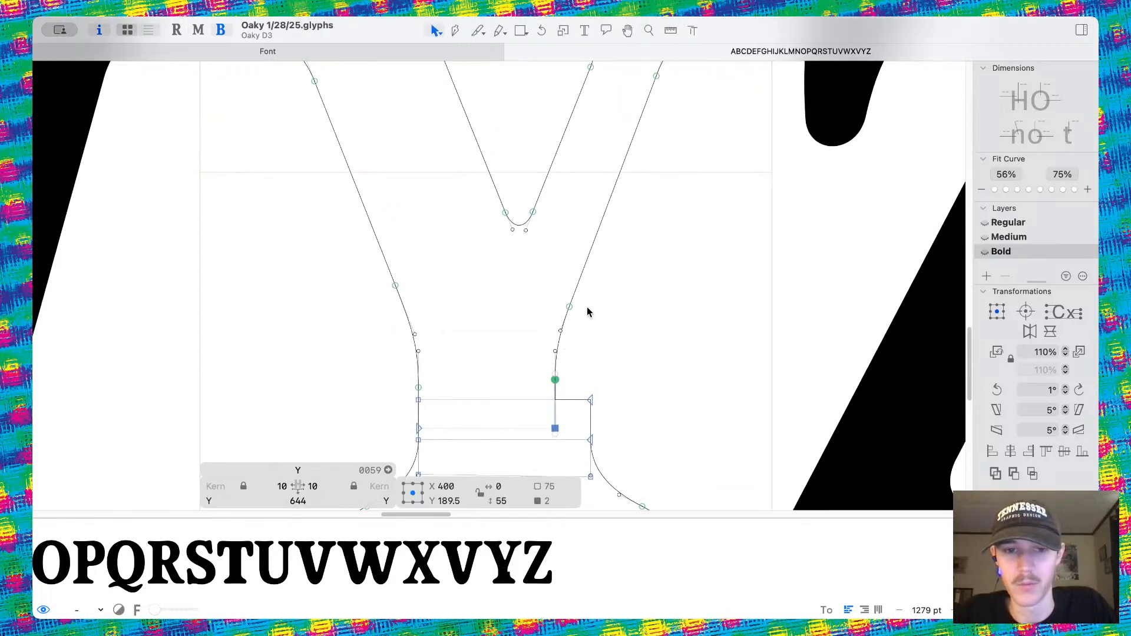
pyautogui.scroll(-5, 587, 313)
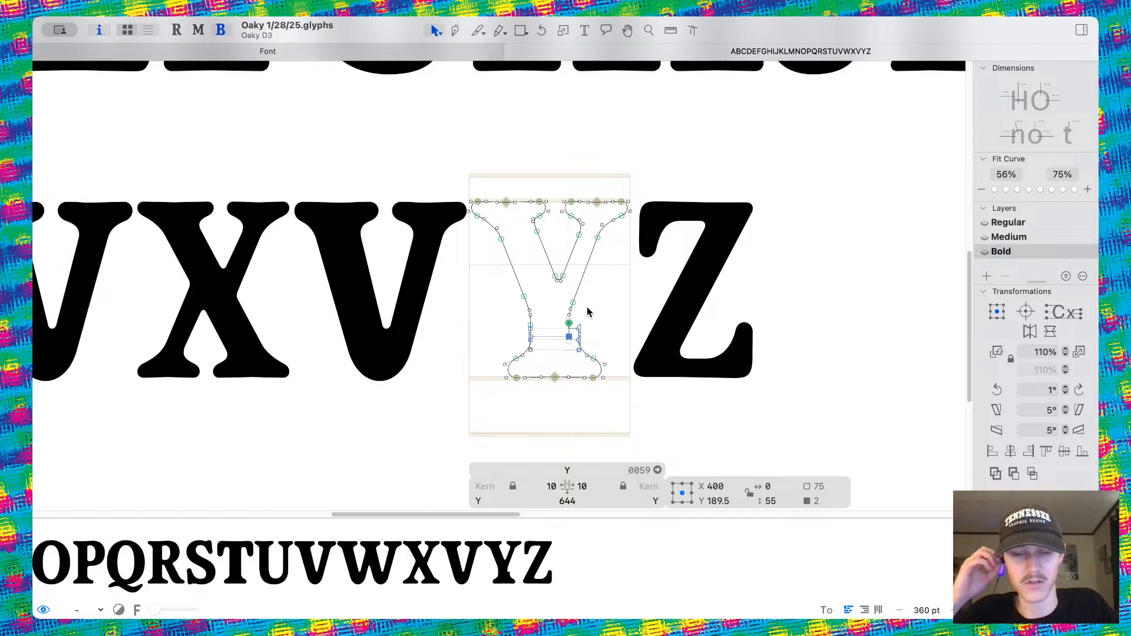
pyautogui.scroll(3, 587, 309)
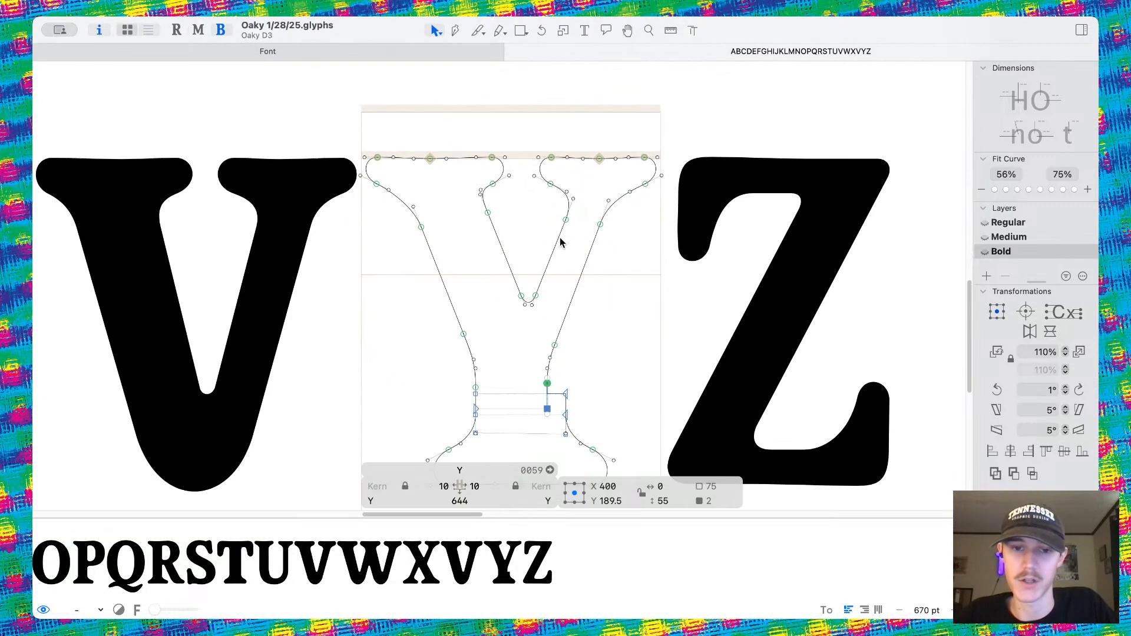
pyautogui.hscroll(1, 491, 229)
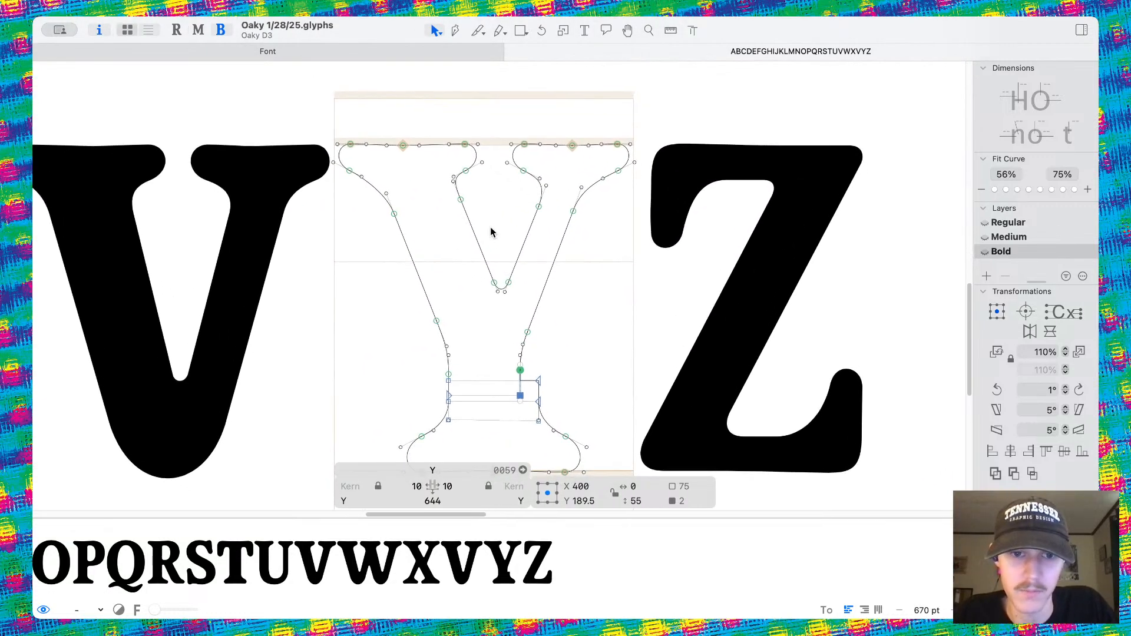
pyautogui.click(491, 224)
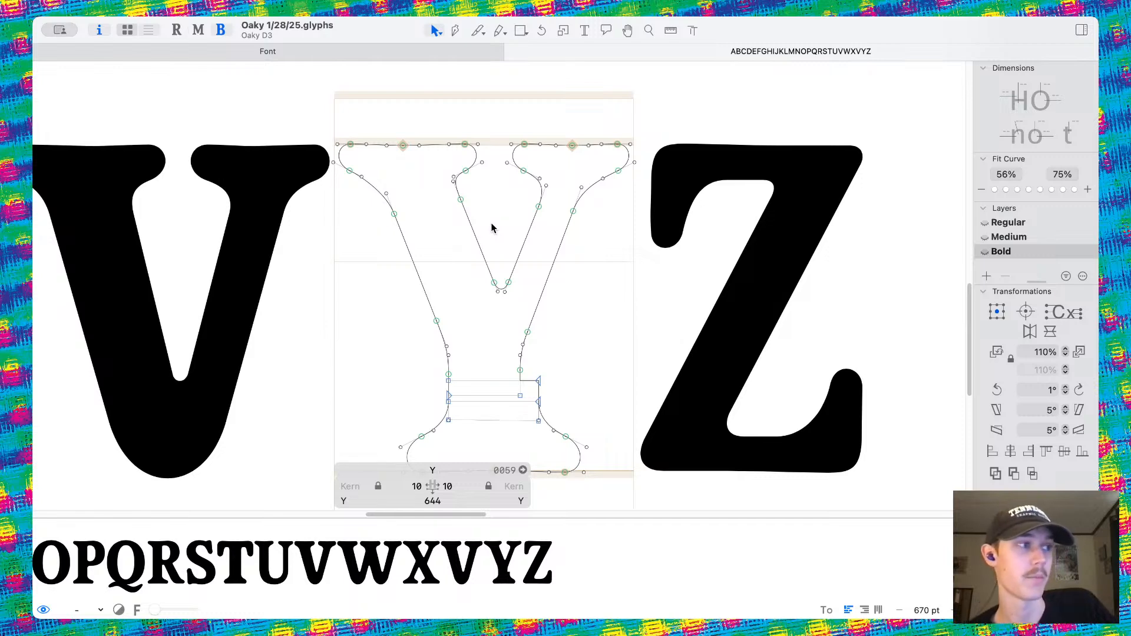
pyautogui.hscroll(-2, 491, 229)
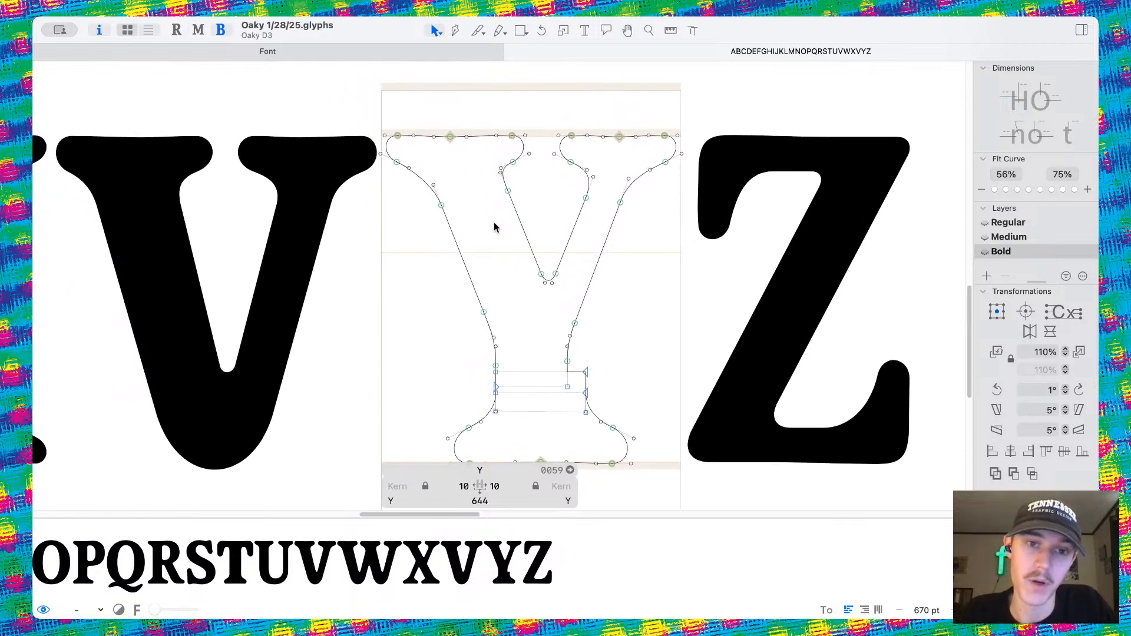
# Thicken the Y's arms by moving the outer left diagonal 20 units left and the outer right diagonal 20 units right.
pyautogui.click(462, 255)
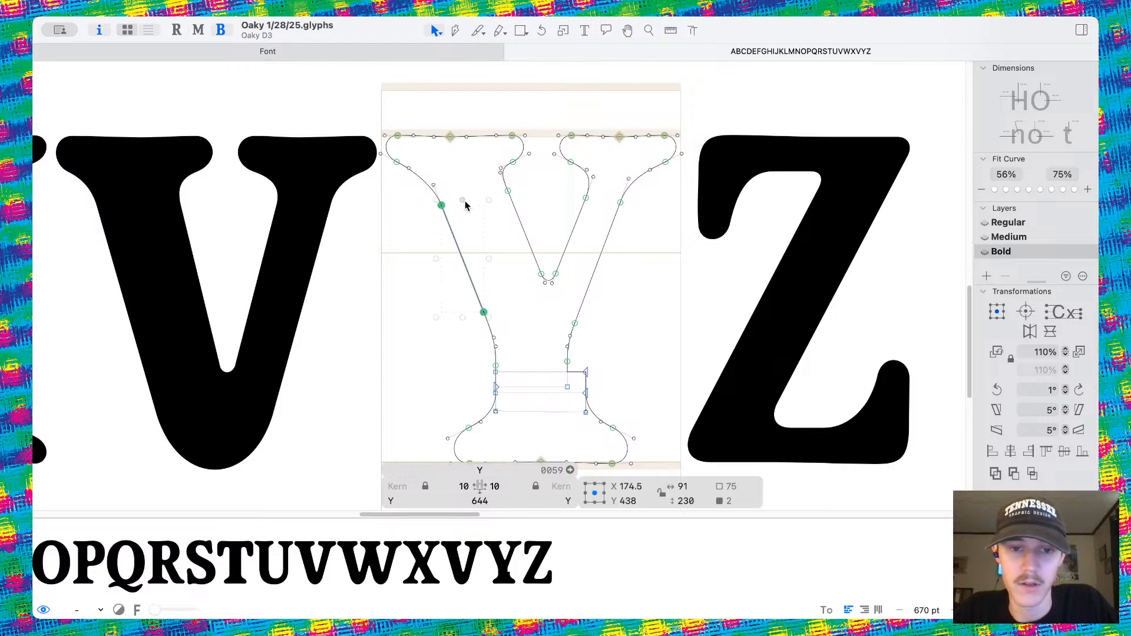
pyautogui.hotkey('shift', 'Left')
pyautogui.hotkey('shift', 'Left')
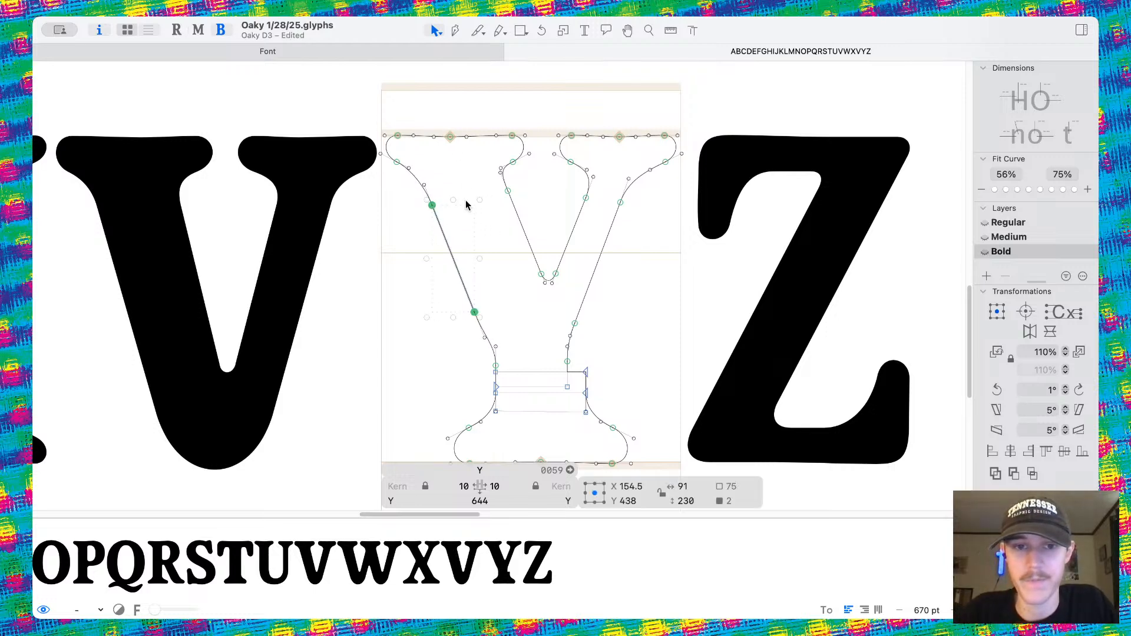
pyautogui.click(609, 236)
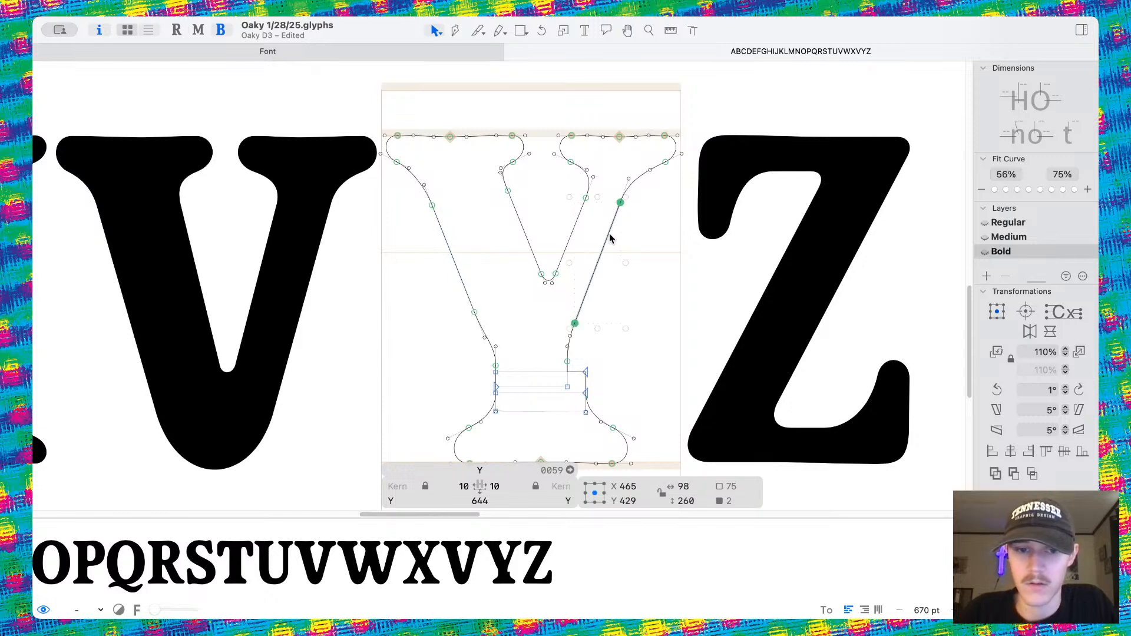
pyautogui.hotkey('shift', 'Right')
pyautogui.hotkey('shift', 'Right')
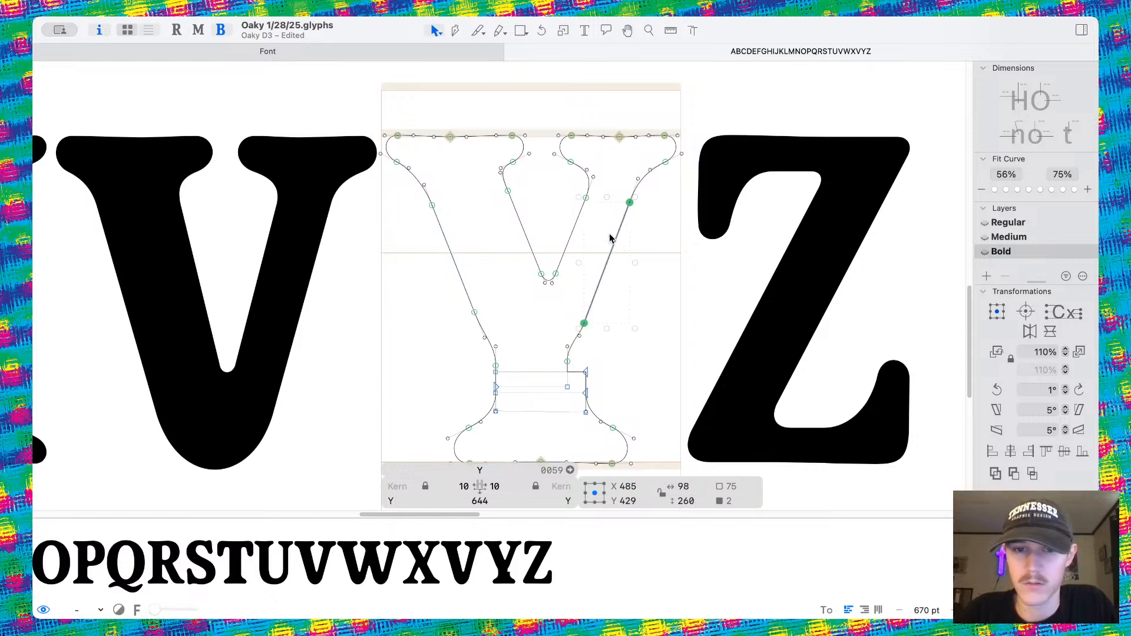
pyautogui.press('space')
pyautogui.scroll(-10, 610, 236)
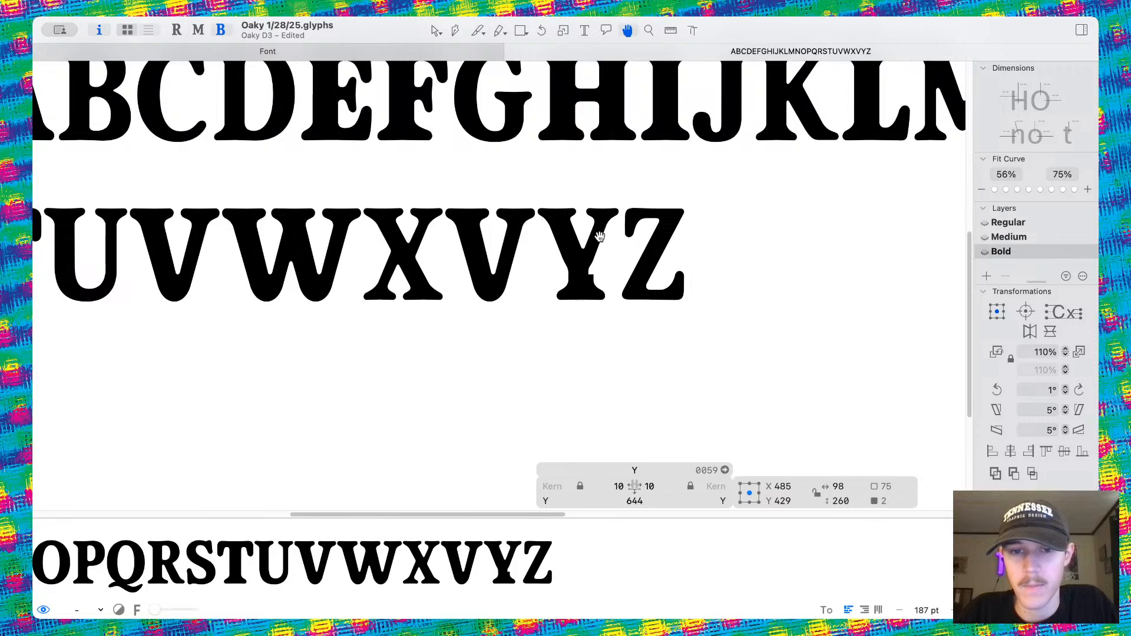
pyautogui.scroll(8, 580, 248)
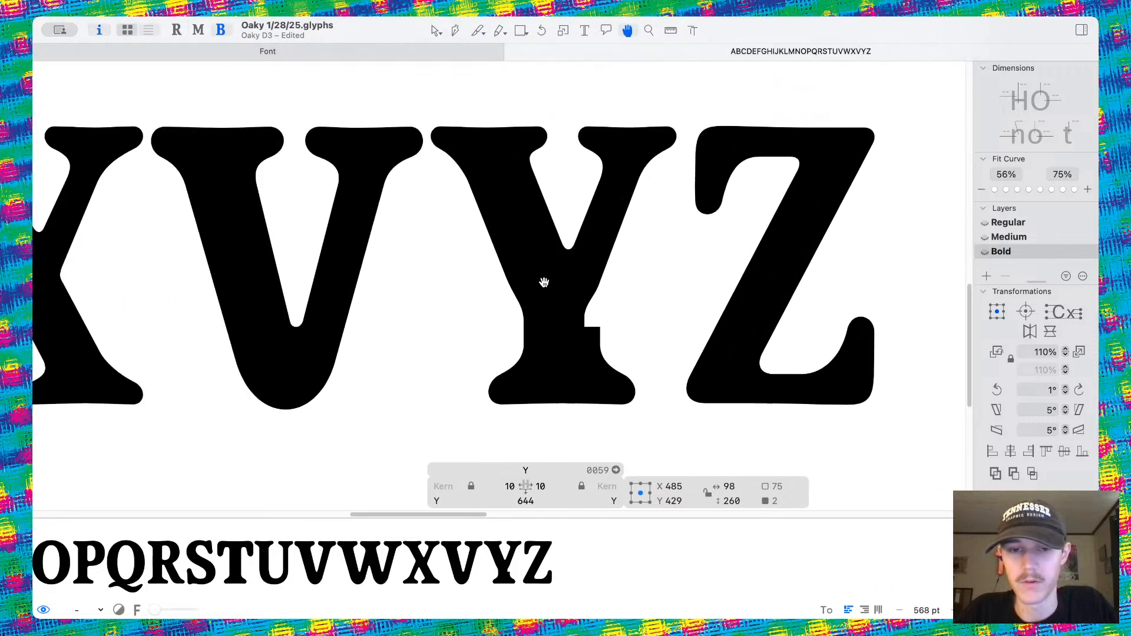
# Merge the overlapping pieces of the pasted serif into one shape and move it aside to the right of the Y.
pyautogui.scroll(1, 559, 327)
pyautogui.scroll(4, 560, 327)
pyautogui.doubleClick(561, 326)
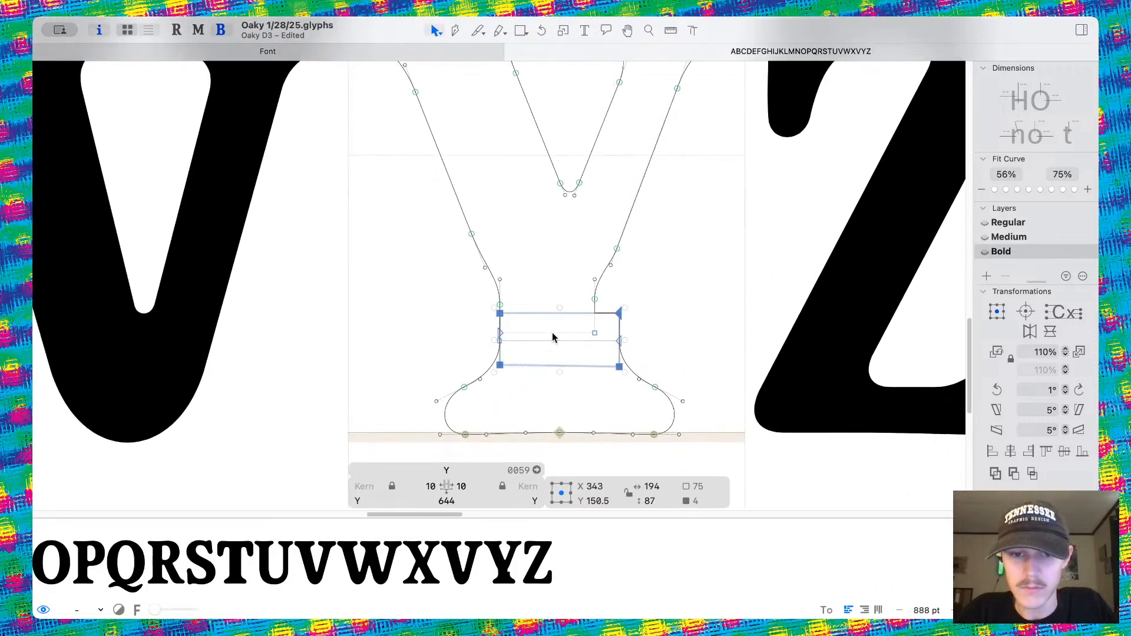
pyautogui.keyDown('shift'); pyautogui.doubleClick(595, 356); pyautogui.keyUp('shift')
pyautogui.click(993, 478)
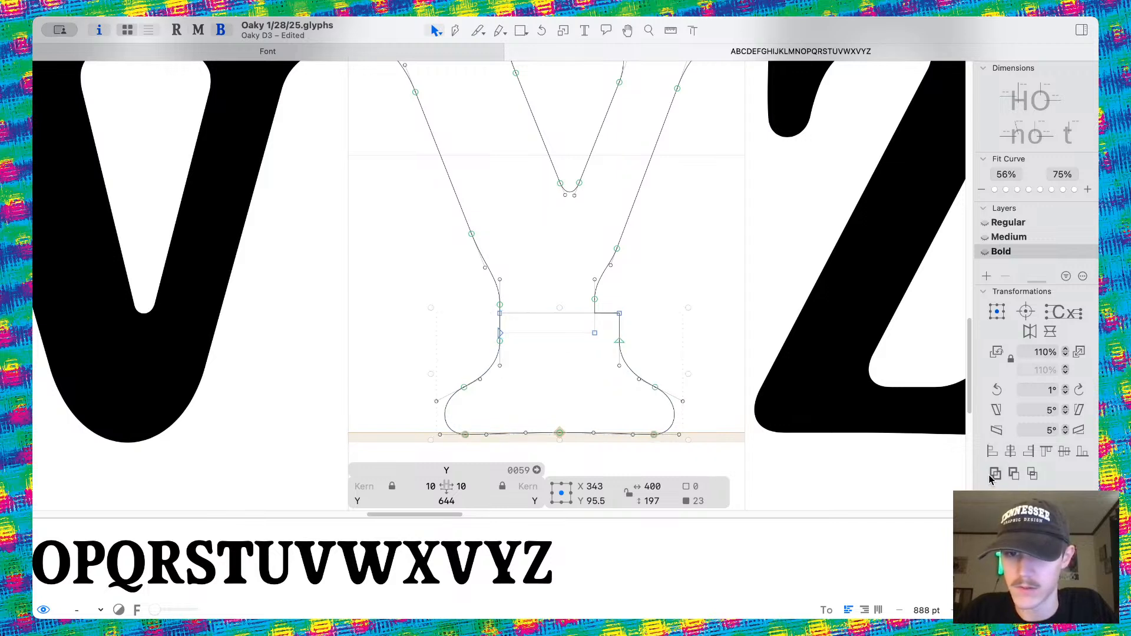
pyautogui.moveTo(517, 314); pyautogui.dragTo(760, 314)
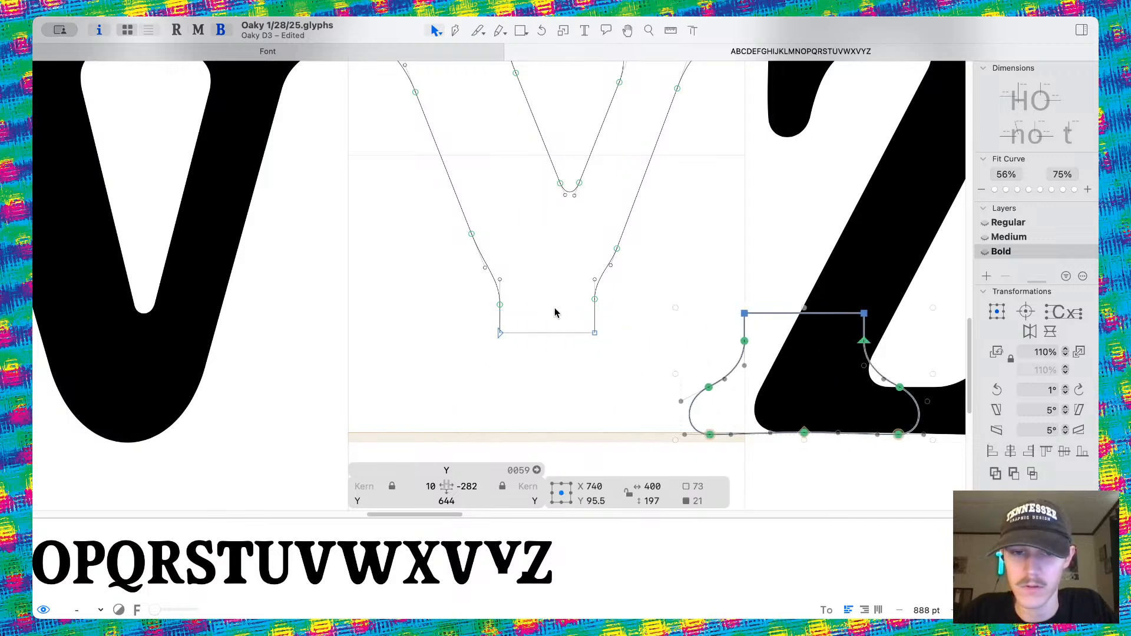
# Widen the Y's stem by moving its left edge nodes 20 units left and its right edge nodes 20 units right.
pyautogui.moveTo(481, 297); pyautogui.dragTo(525, 348)
pyautogui.hotkey('shift', 'Left')
pyautogui.hotkey('shift', 'Left')
pyautogui.moveTo(569, 285); pyautogui.dragTo(617, 364)
pyautogui.hotkey('shift', 'Right')
pyautogui.hotkey('shift', 'Right')
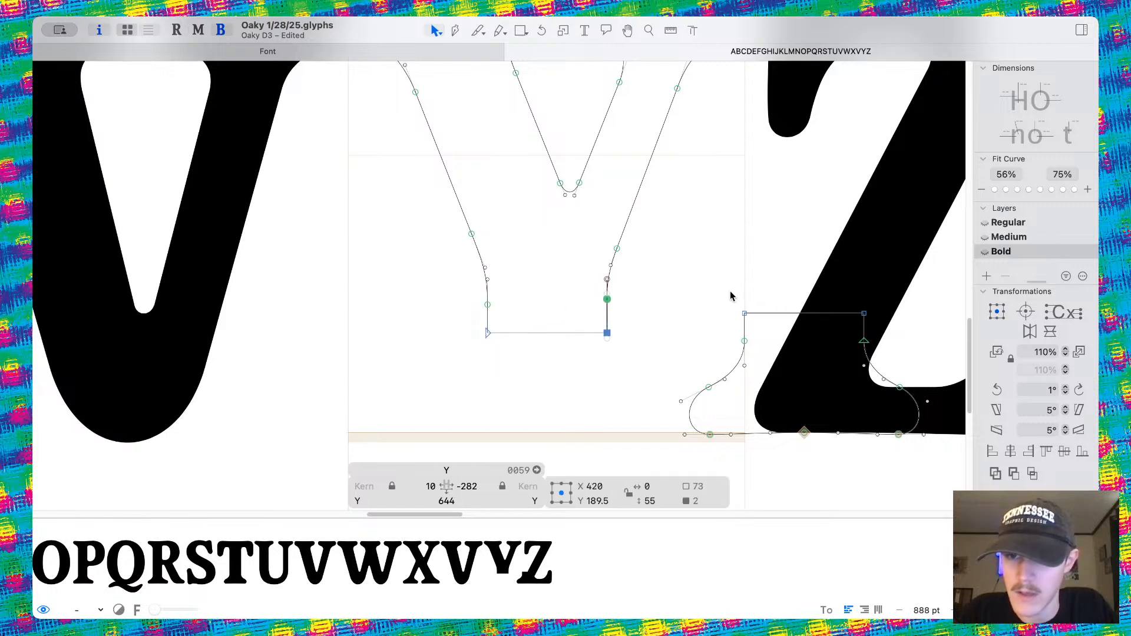
# Move the merged serif shape back onto the bottom of the Y's widened stem and check the filled letter among its neighbours.
pyautogui.doubleClick(794, 312)
pyautogui.moveTo(793, 315); pyautogui.dragTo(535, 345)
pyautogui.scroll(5, 541, 318)
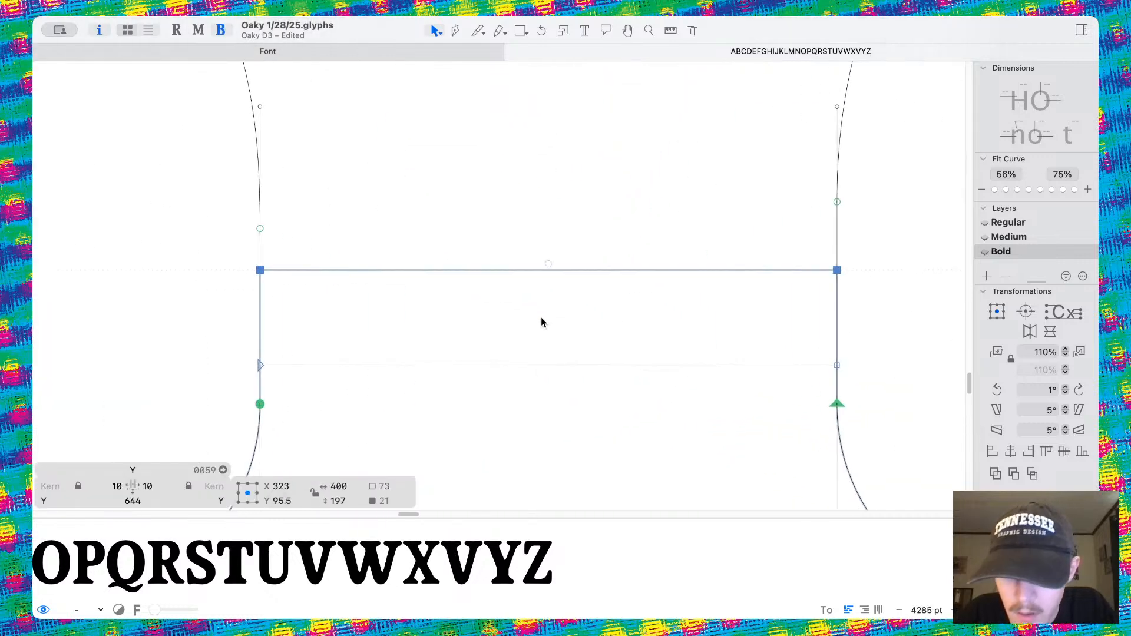
pyautogui.scroll(-5, 541, 318)
pyautogui.press('space')
pyautogui.scroll(-5, 550, 242)
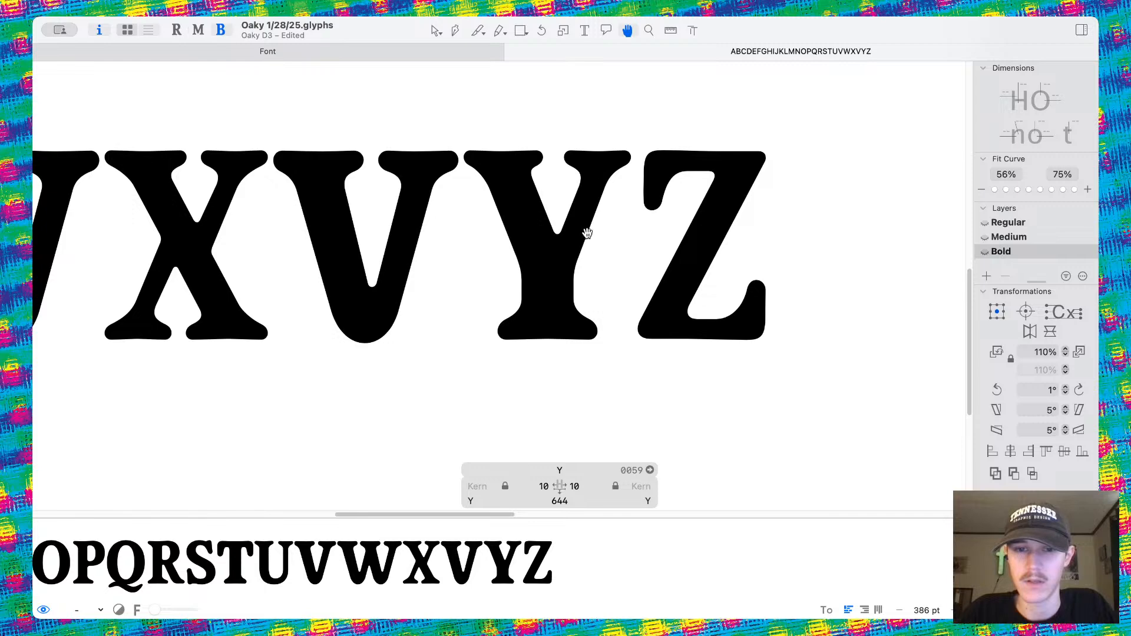
pyautogui.scroll(-5, 584, 241)
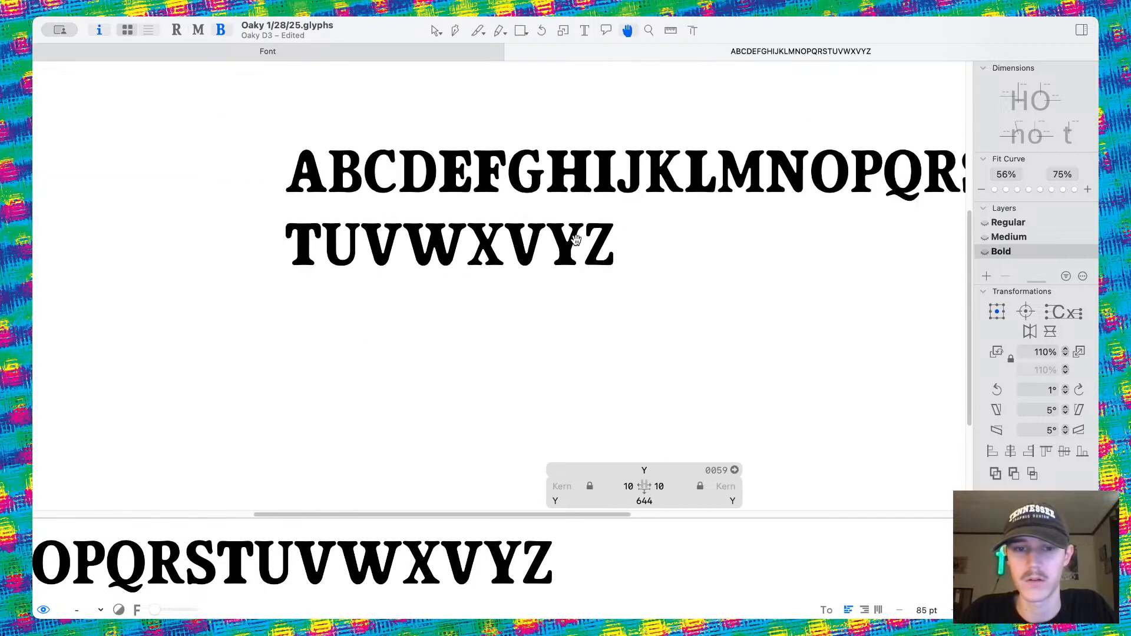
pyautogui.scroll(4, 575, 241)
# Narrow the Y's inner counter by moving its right diagonal 10 units left and up and its left diagonal 10 units right and up.
pyautogui.press('l')
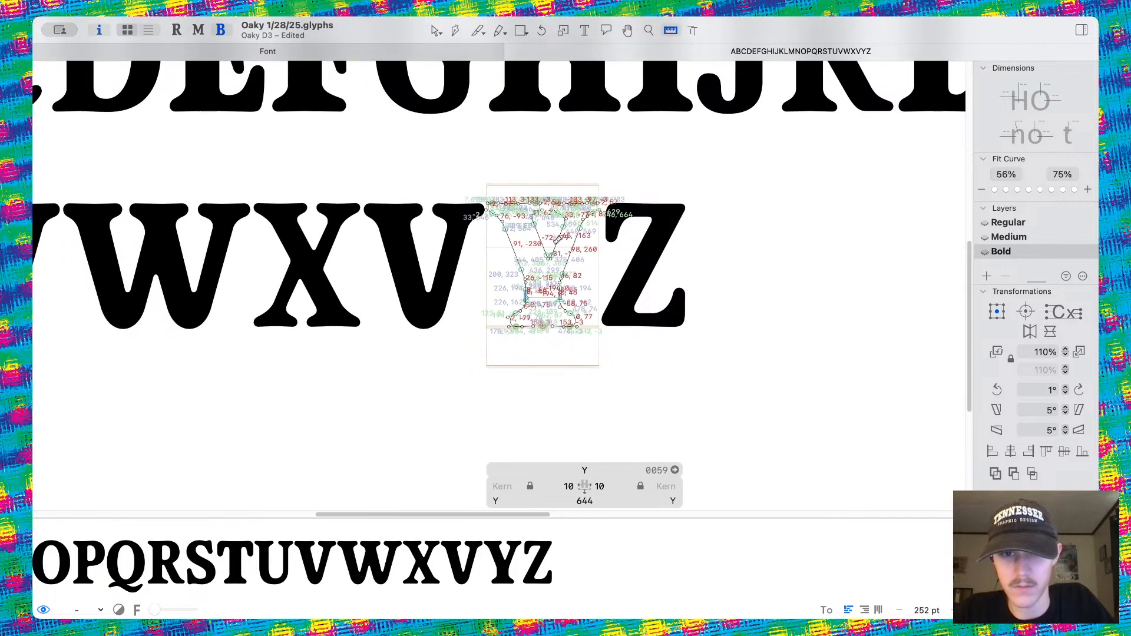
pyautogui.scroll(2, 576, 242)
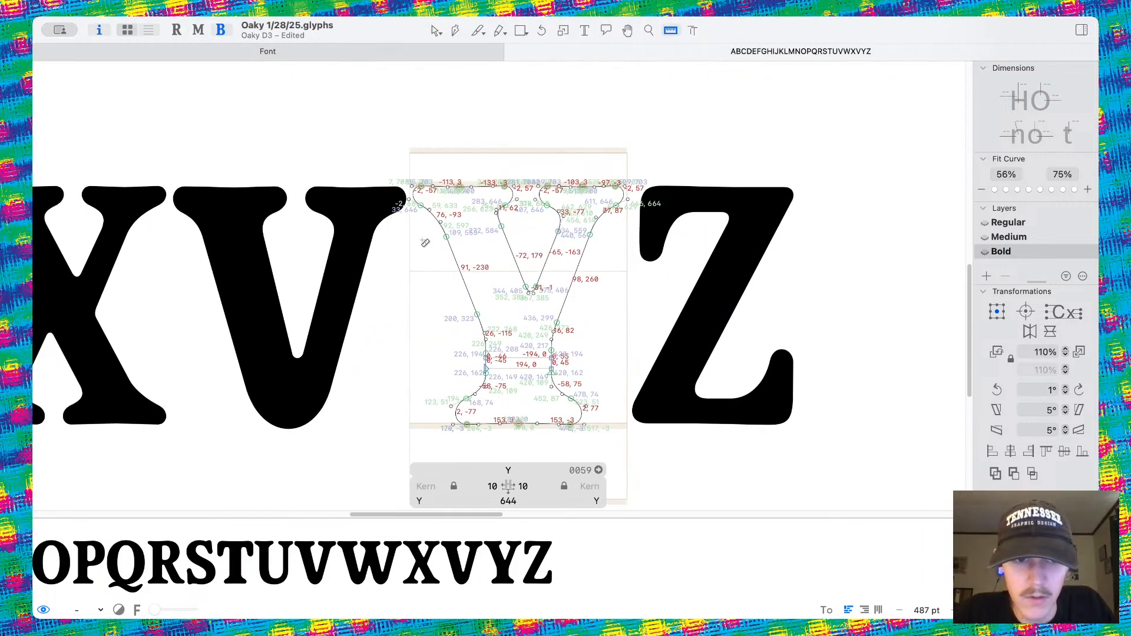
pyautogui.press('v')
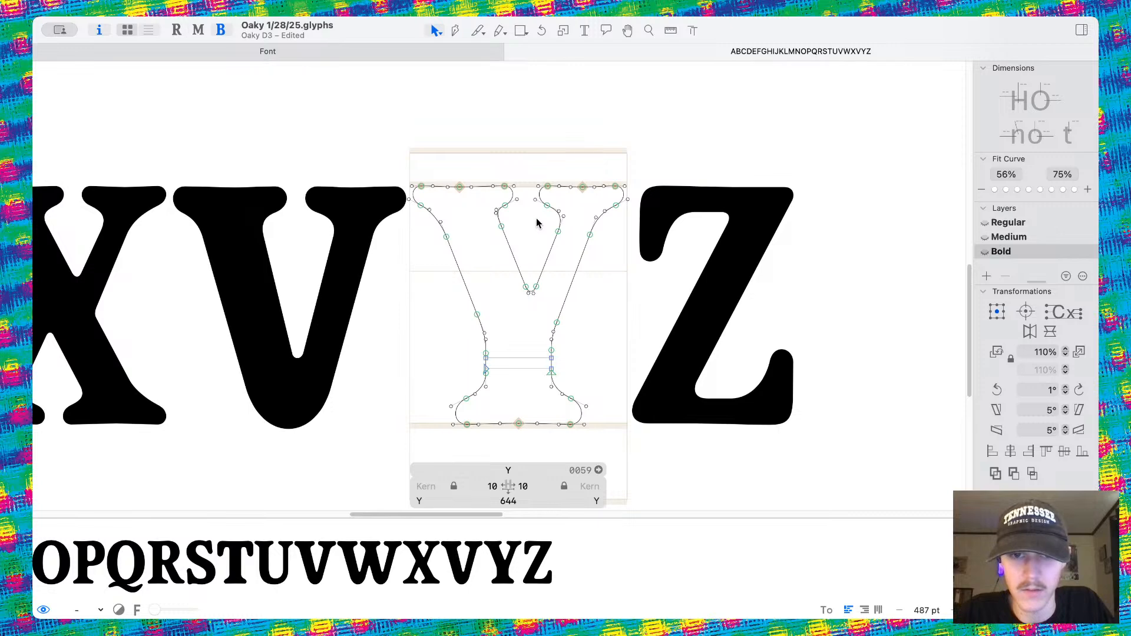
pyautogui.scroll(2, 539, 219)
pyautogui.click(556, 288)
pyautogui.hotkey('shift', 'Left')
pyautogui.hotkey('shift', 'Up')
pyautogui.click(480, 284)
pyautogui.hotkey('shift', 'Up')
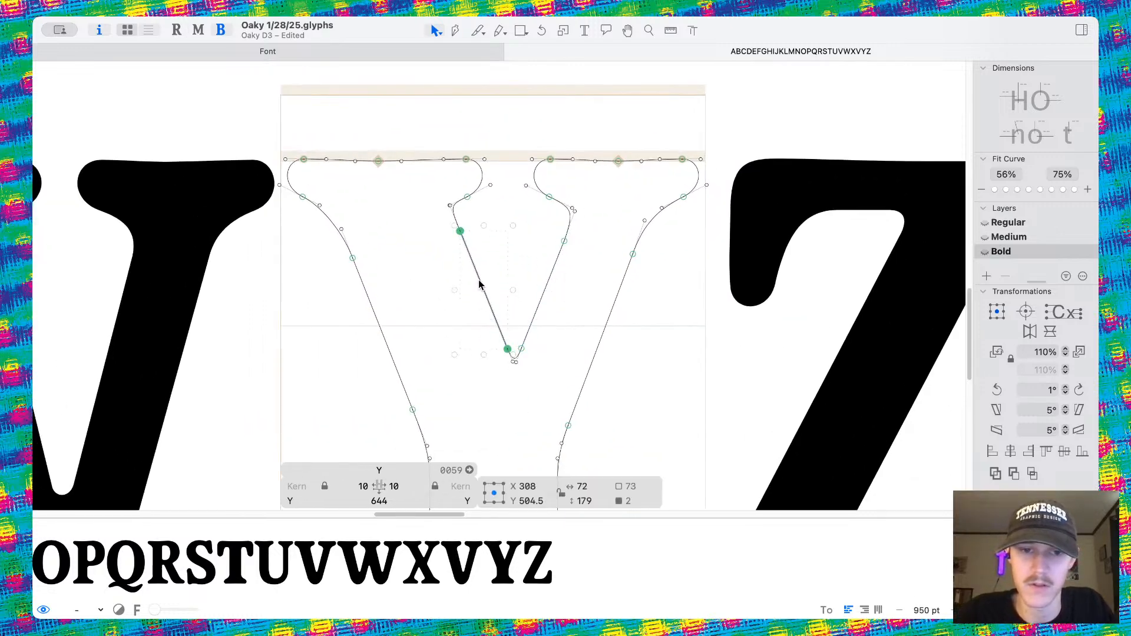
pyautogui.hotkey('shift', 'Right')
pyautogui.press('space')
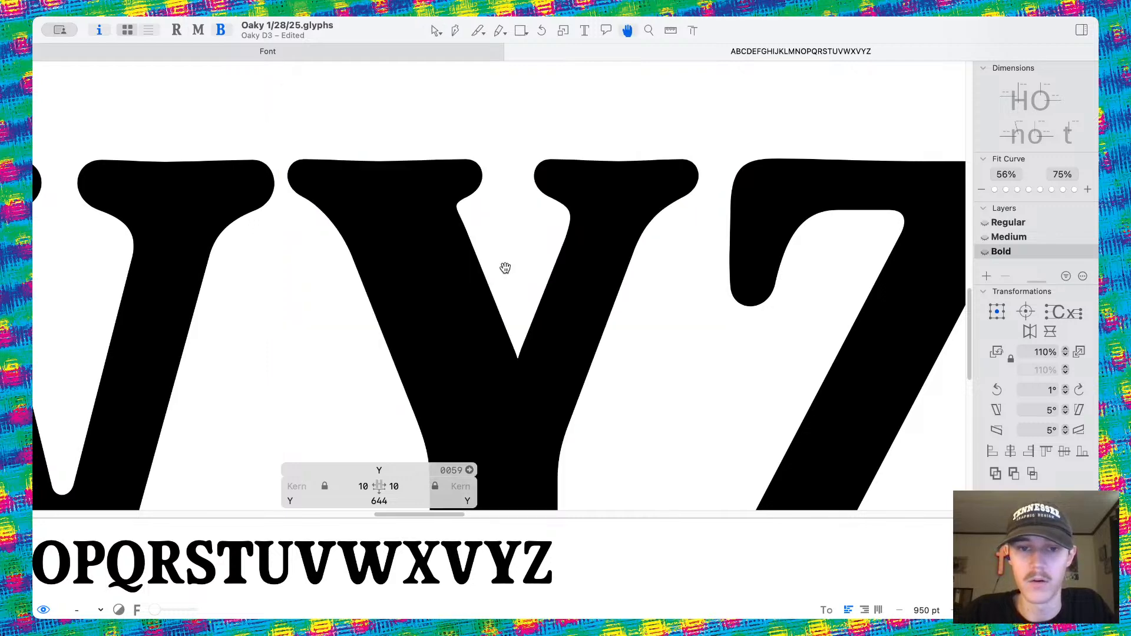
pyautogui.scroll(-5, 504, 268)
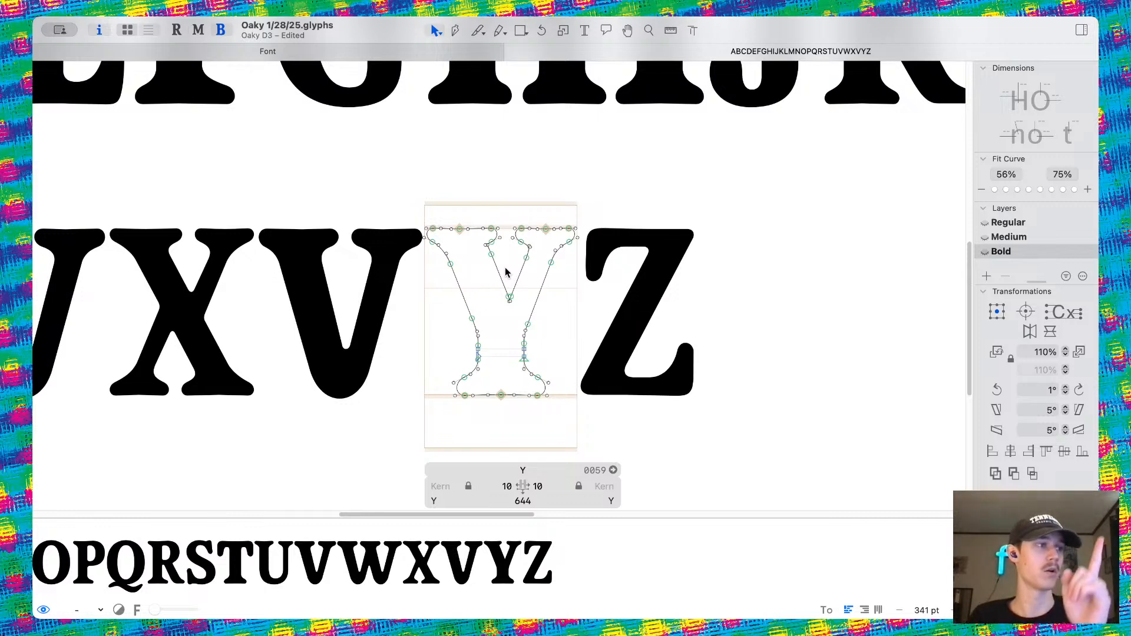
pyautogui.scroll(5, 505, 272)
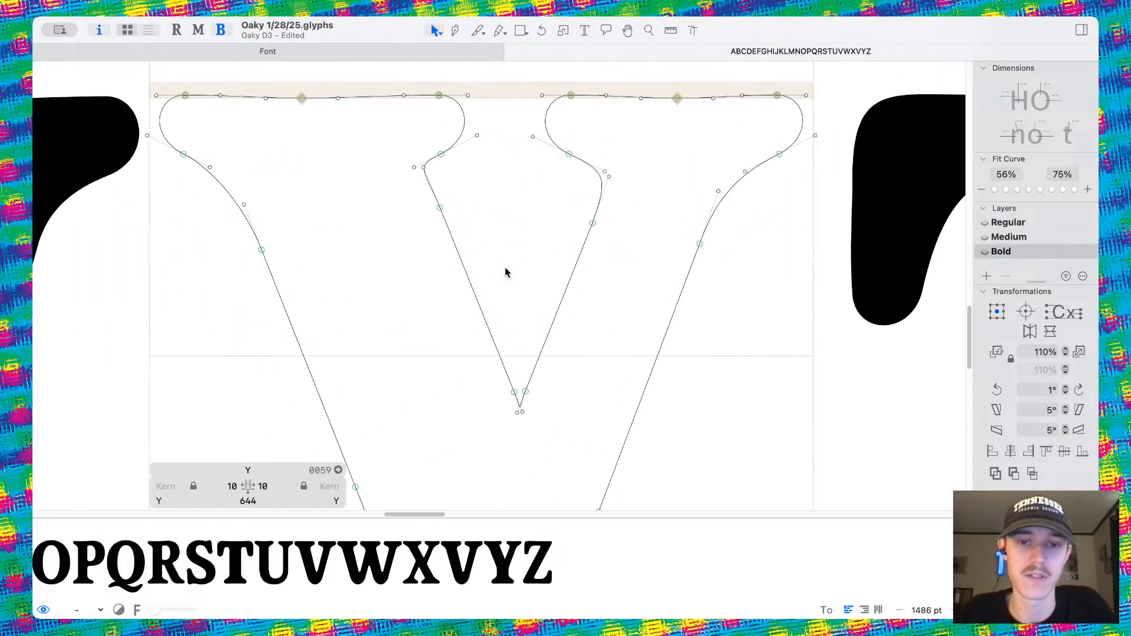
pyautogui.scroll(8, 593, 223)
pyautogui.click(546, 253)
pyautogui.scroll(4, 549, 255)
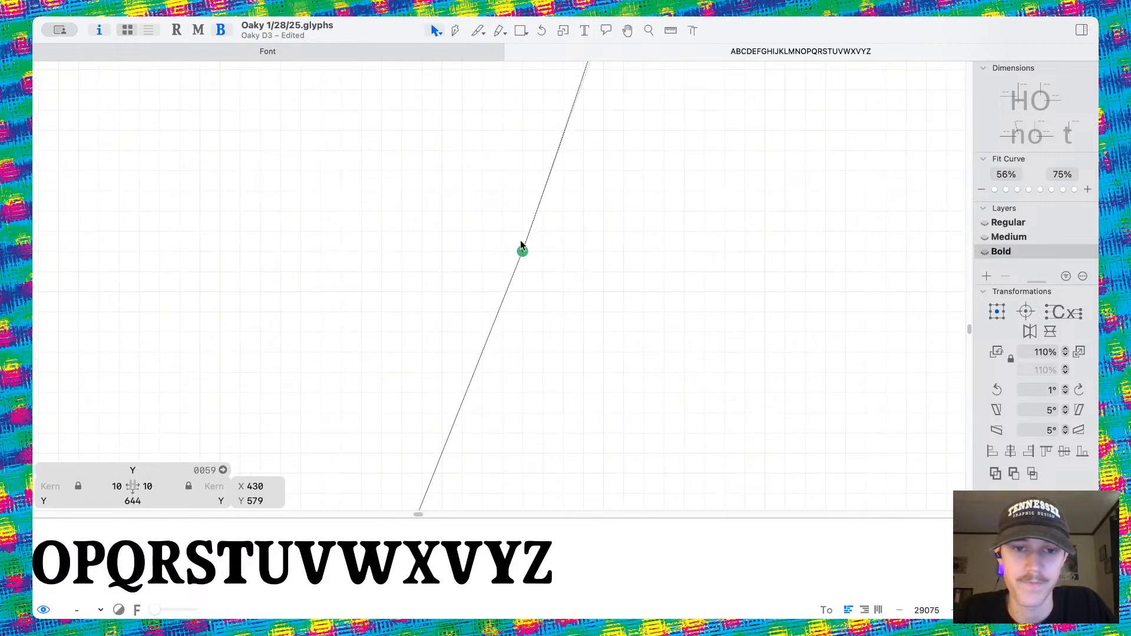
pyautogui.scroll(4, 513, 247)
pyautogui.moveTo(529, 282); pyautogui.dragTo(459, 212)
pyautogui.press('super+z')
pyautogui.scroll(-12, 468, 277)
pyautogui.scroll(-5, 467, 274)
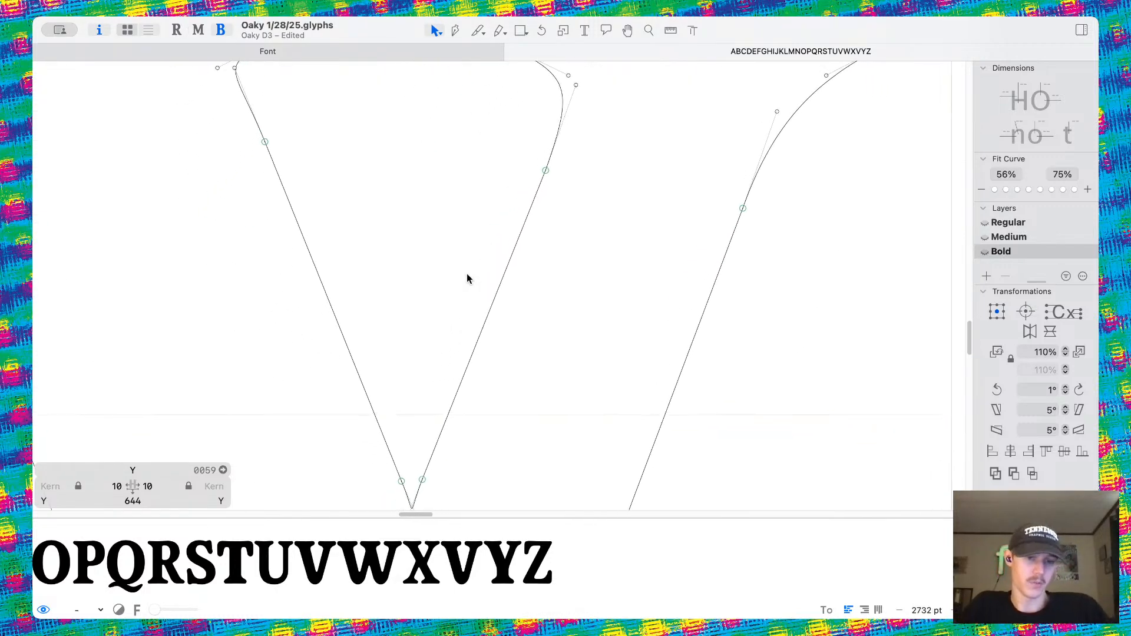
# Round the Y's inner crotch by sliding its curve nodes up the diagonals, the left to X 350, Y 423, and raising the right handle to X 364, Y 415.
pyautogui.scroll(4, 460, 408)
pyautogui.scroll(-2, 471, 427)
pyautogui.moveTo(489, 485); pyautogui.dragTo(456, 412)
pyautogui.moveTo(462, 491); pyautogui.dragTo(484, 417)
pyautogui.moveTo(446, 381); pyautogui.dragTo(428, 339)
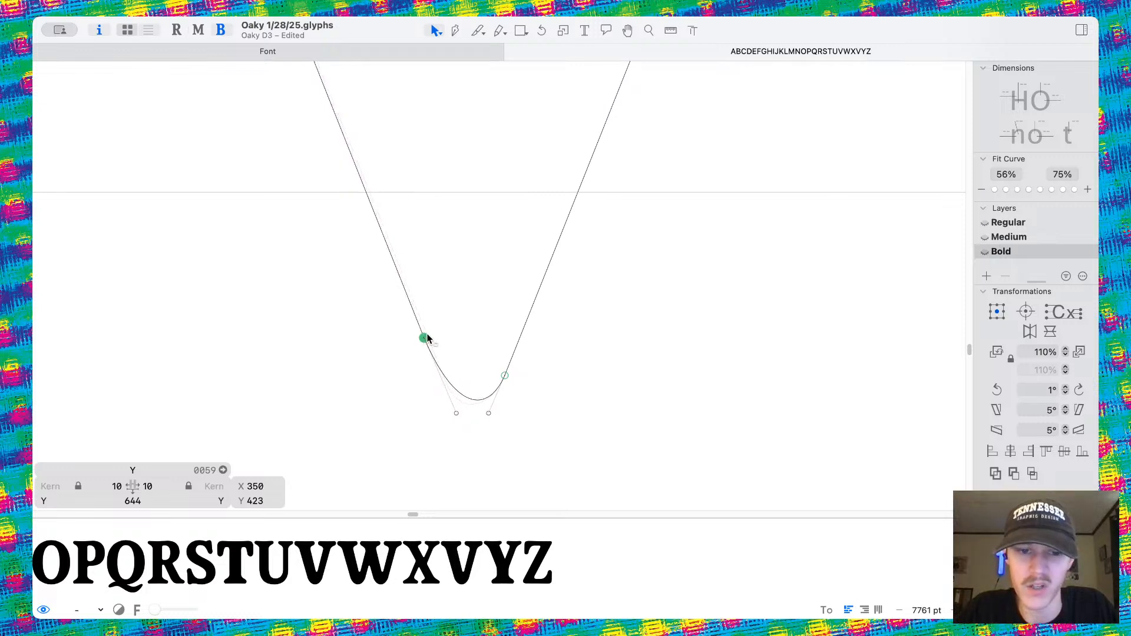
pyautogui.moveTo(505, 375); pyautogui.dragTo(515, 344)
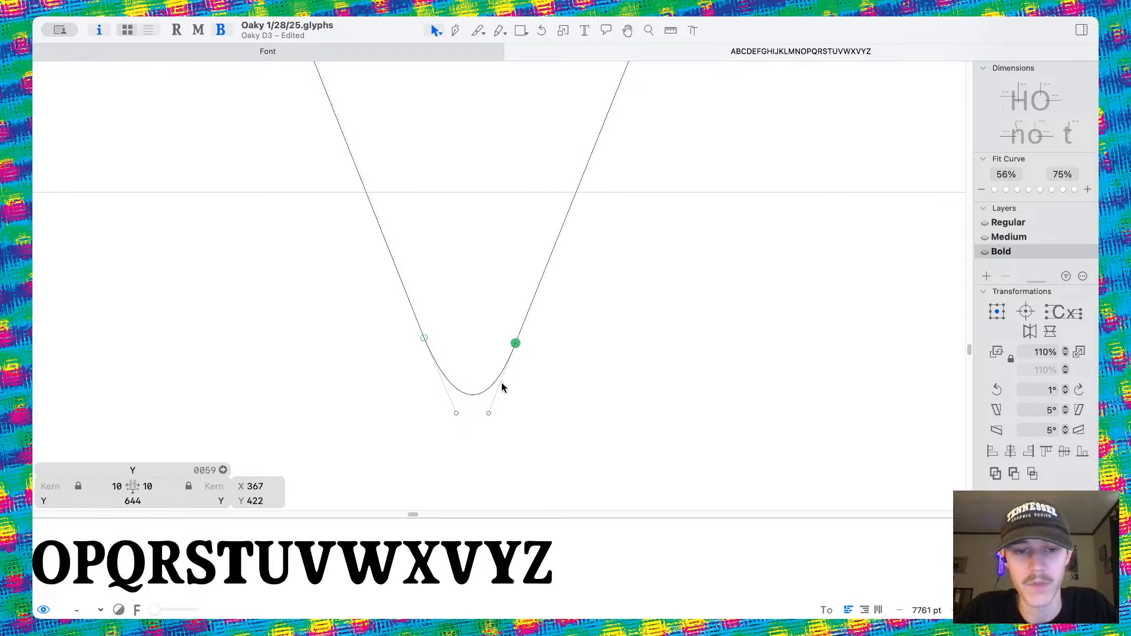
pyautogui.moveTo(458, 414); pyautogui.dragTo(492, 409)
pyautogui.moveTo(517, 343); pyautogui.dragTo(532, 305)
pyautogui.press('super+z')
pyautogui.click(498, 401)
pyautogui.moveTo(495, 403); pyautogui.dragTo(500, 382)
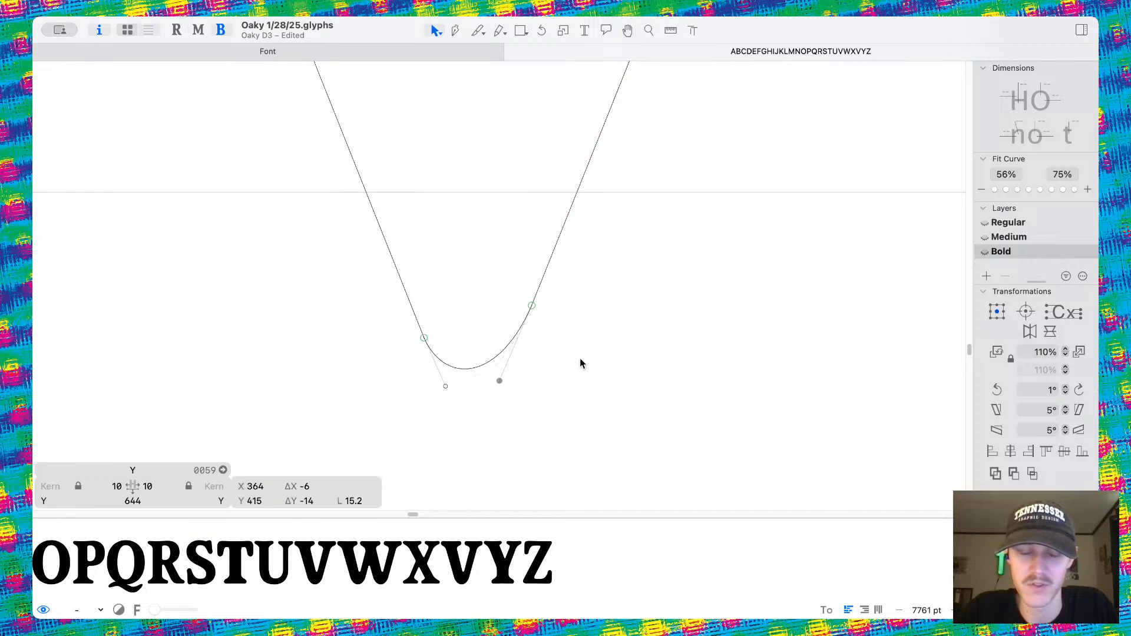
# Slide both crotch nodes further up the Y's inner diagonals, the right one to X 373, Y 437, and preview the rounding.
pyautogui.press('space')
pyautogui.scroll(-10, 610, 341)
pyautogui.scroll(5, 586, 324)
pyautogui.scroll(2, 589, 325)
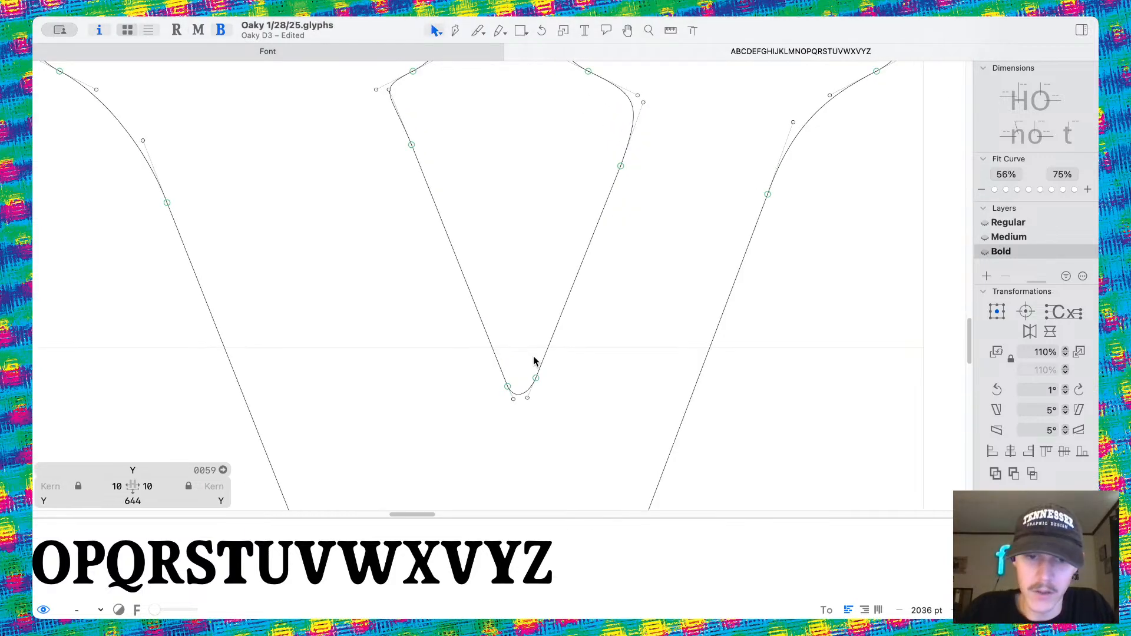
pyautogui.moveTo(508, 389); pyautogui.dragTo(544, 368)
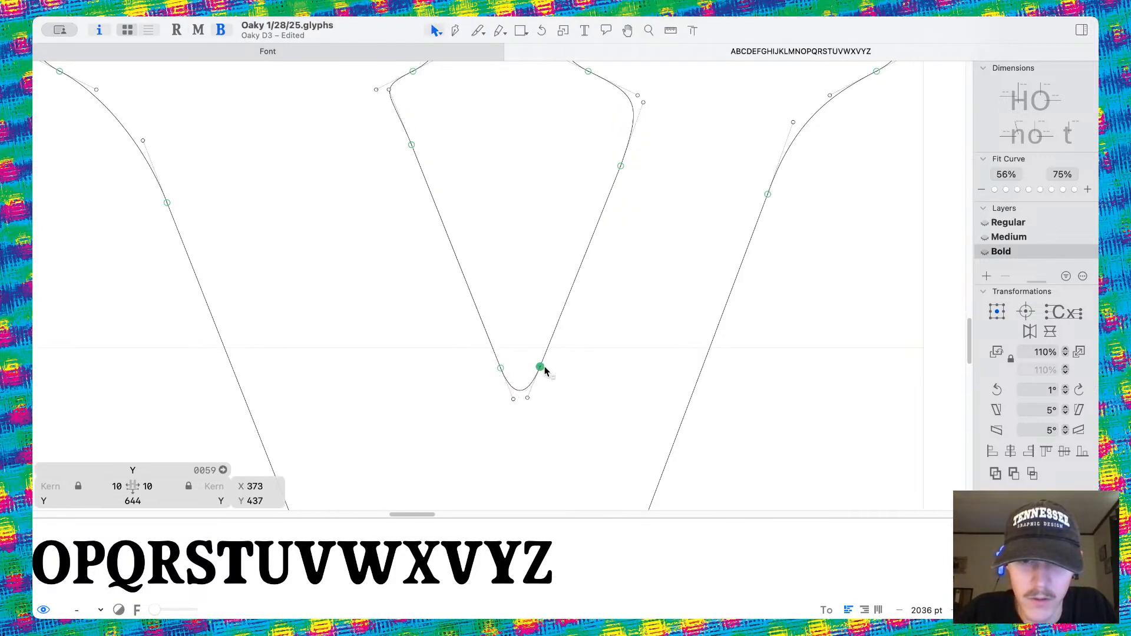
pyautogui.click(520, 387)
pyautogui.press('space')
pyautogui.scroll(-5, 516, 325)
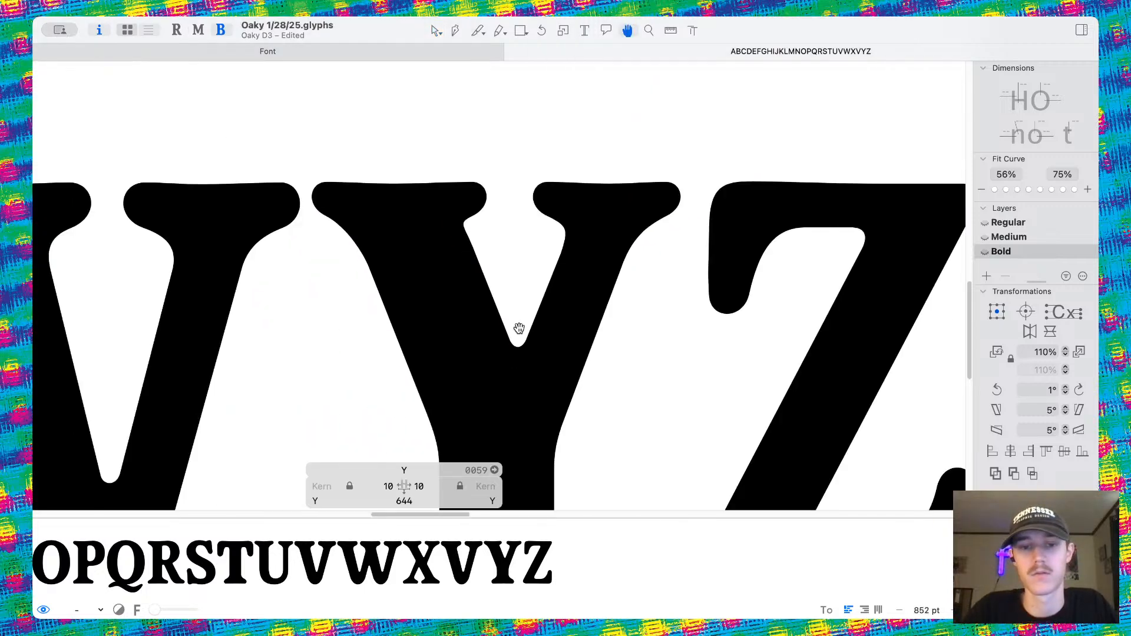
pyautogui.scroll(-3, 684, 391)
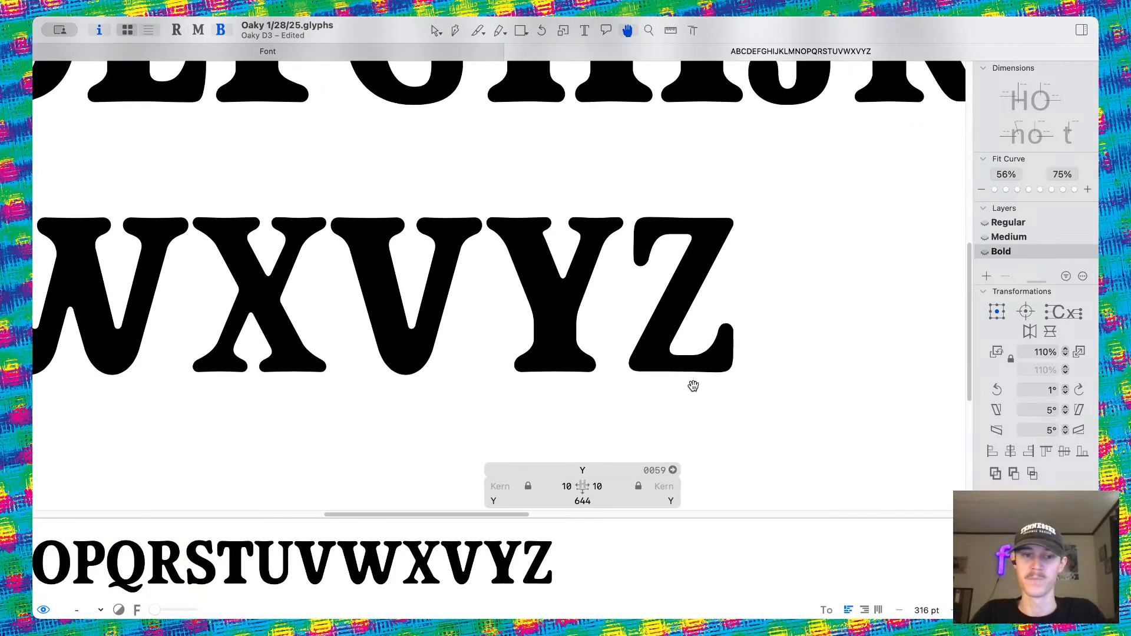
pyautogui.scroll(4, 588, 253)
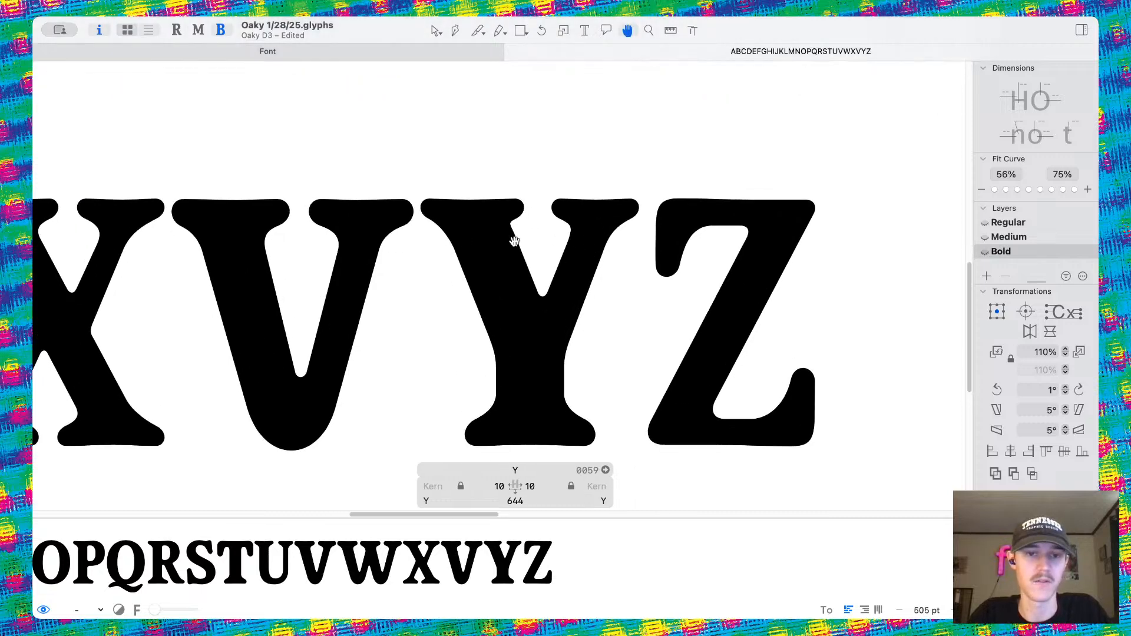
pyautogui.scroll(4, 501, 253)
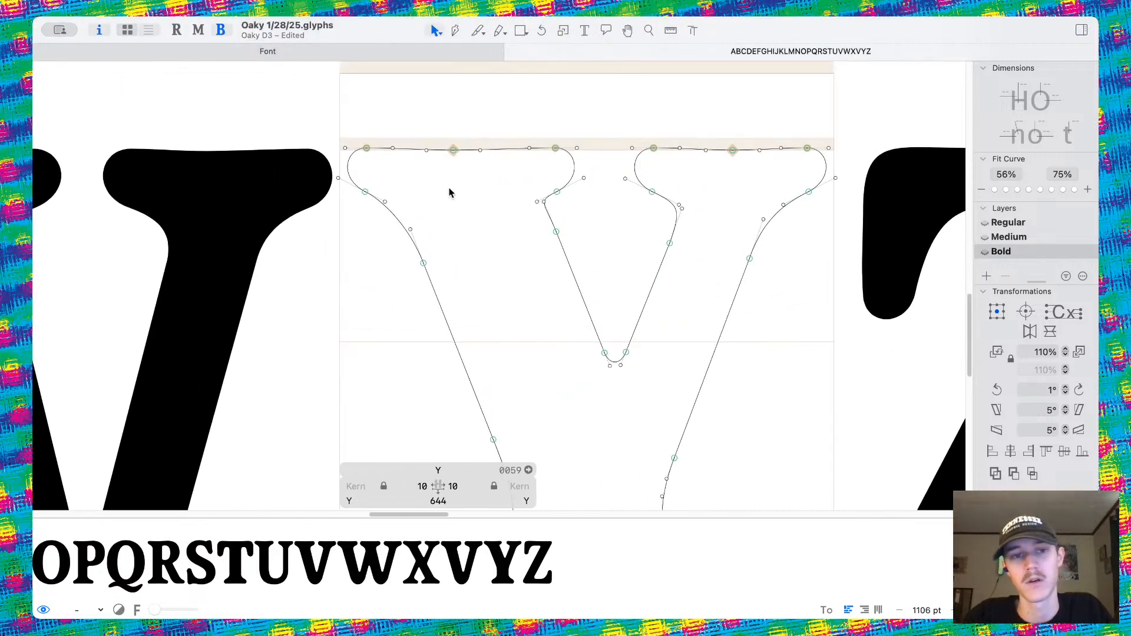
# Thicken the Y's top serifs by moving their four underside nodes 20 units down, and preview the filled letter.
pyautogui.click(365, 191)
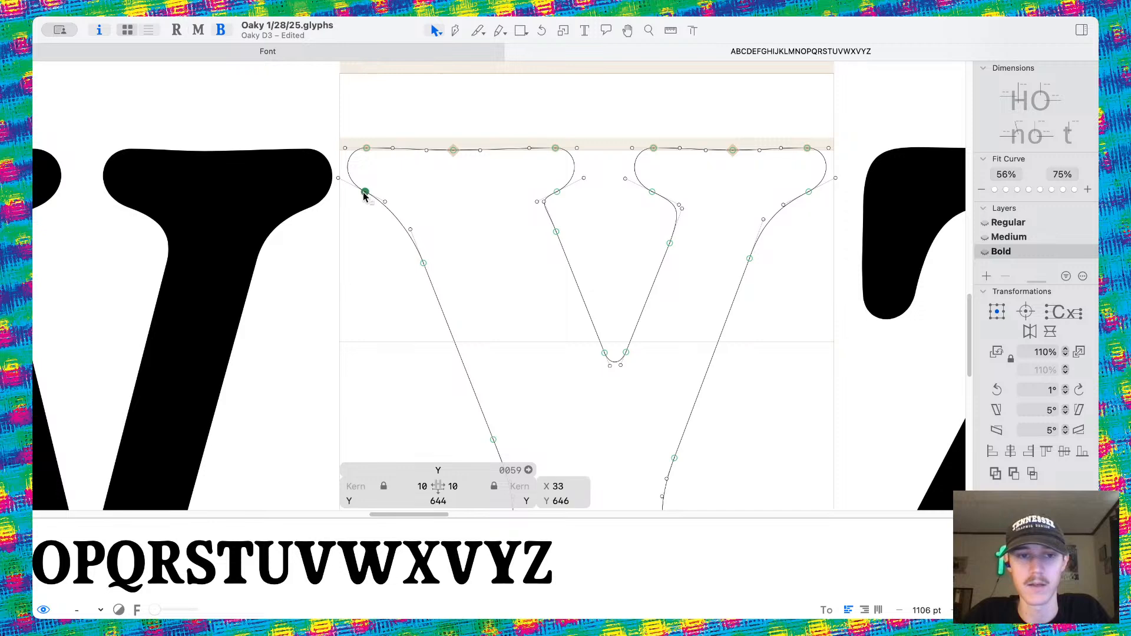
pyautogui.keyDown('shift'); pyautogui.click(557, 191); pyautogui.keyUp('shift')
pyautogui.keyDown('shift'); pyautogui.click(653, 192); pyautogui.keyUp('shift')
pyautogui.keyDown('shift'); pyautogui.click(807, 191); pyautogui.keyUp('shift')
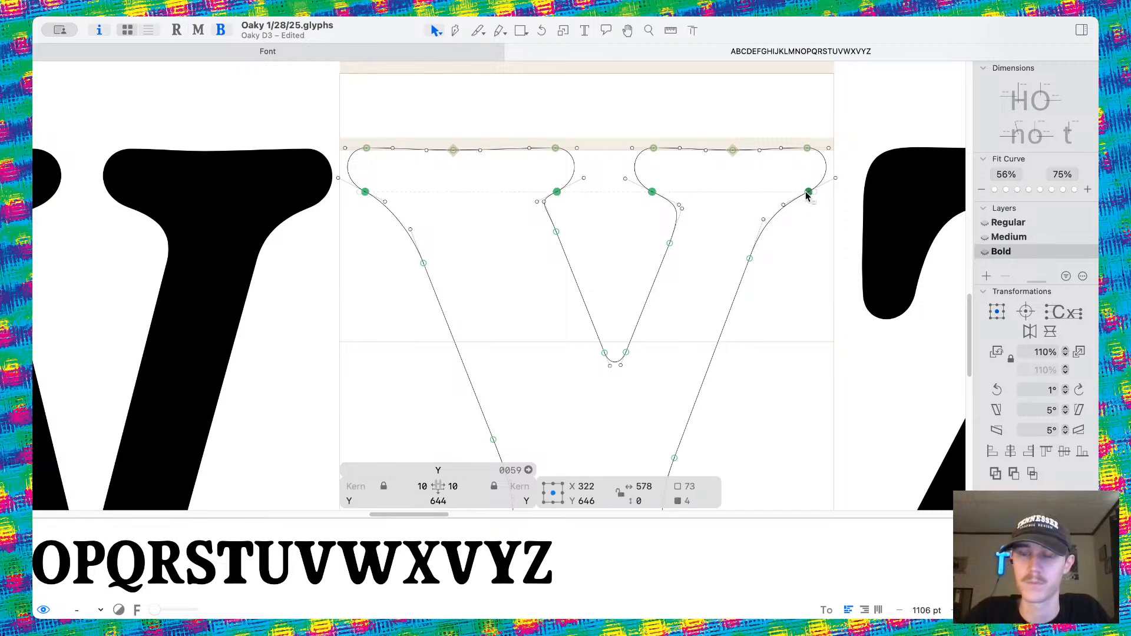
pyautogui.hotkey('shift', 'Down')
pyautogui.hotkey('shift', 'Down')
pyautogui.click(780, 308)
pyautogui.scroll(-5, 780, 309)
pyautogui.scroll(4, 664, 294)
pyautogui.press('space')
pyautogui.moveTo(663, 293); pyautogui.dragTo(642, 323)
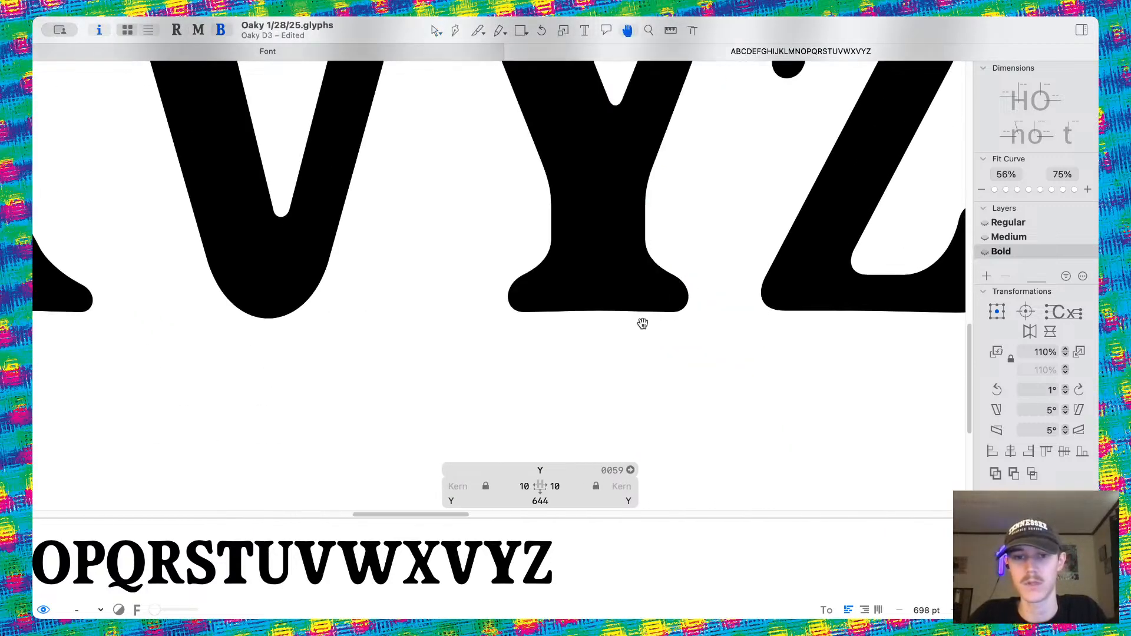
# Try lowering the stem's bottom edge inside the base serif to Y 26 and measure the serif's dimensions.
pyautogui.scroll(4, 501, 316)
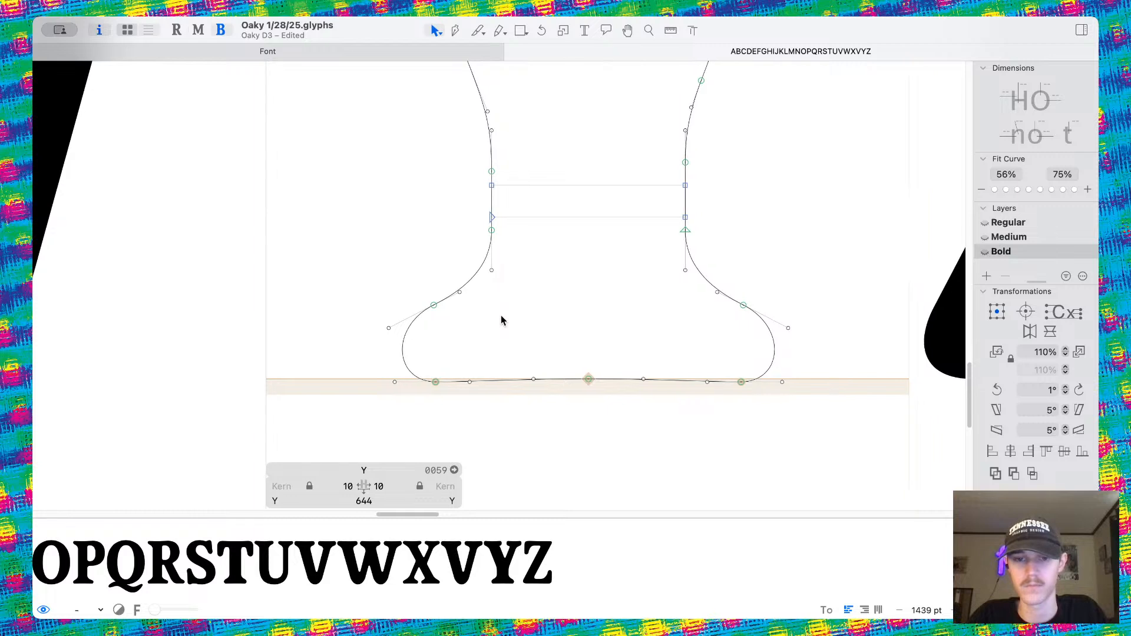
pyautogui.hscroll(2, 501, 320)
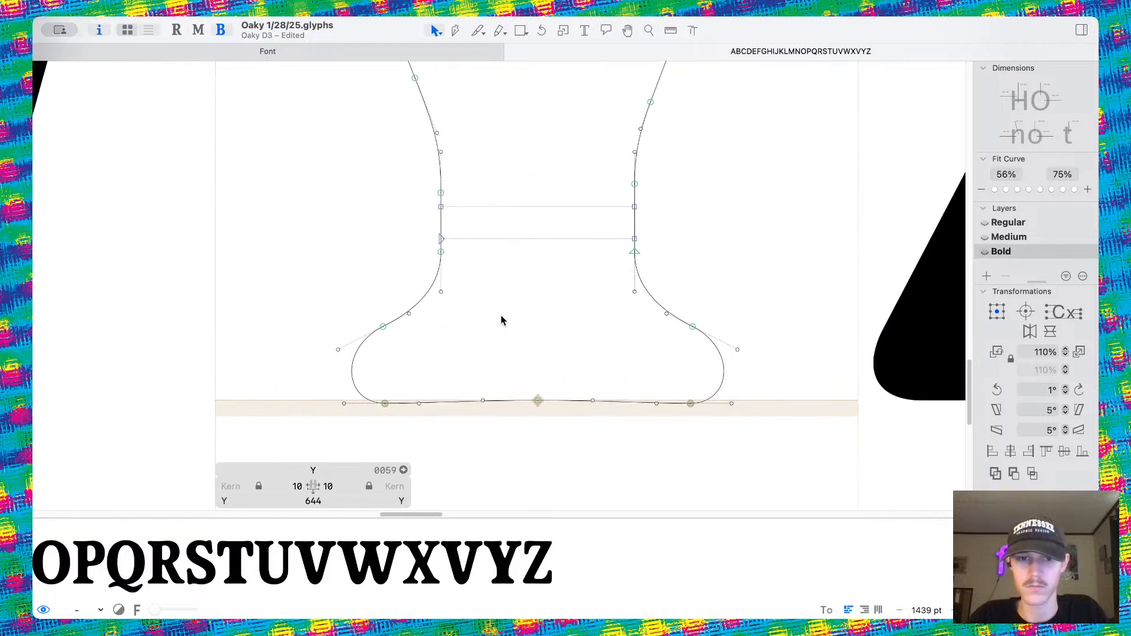
pyautogui.press('l')
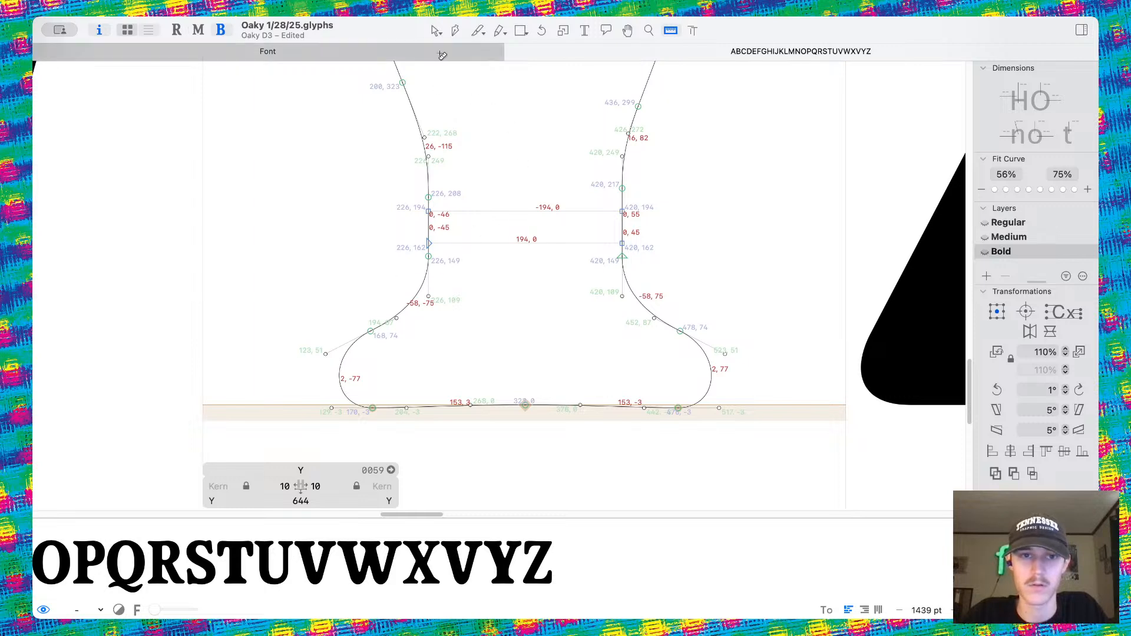
pyautogui.click(436, 31)
pyautogui.click(504, 242)
pyautogui.moveTo(504, 243); pyautogui.dragTo(500, 384)
pyautogui.press('l')
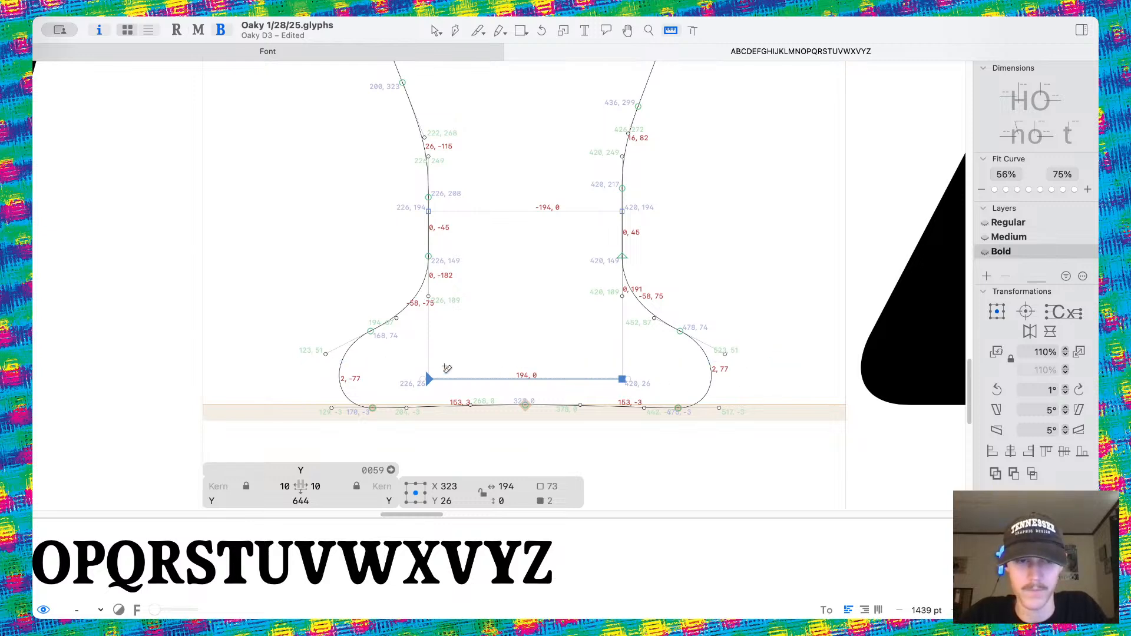
pyautogui.moveTo(330, 368); pyautogui.dragTo(827, 411)
pyautogui.press('v')
pyautogui.press('super+z')
pyautogui.press('space')
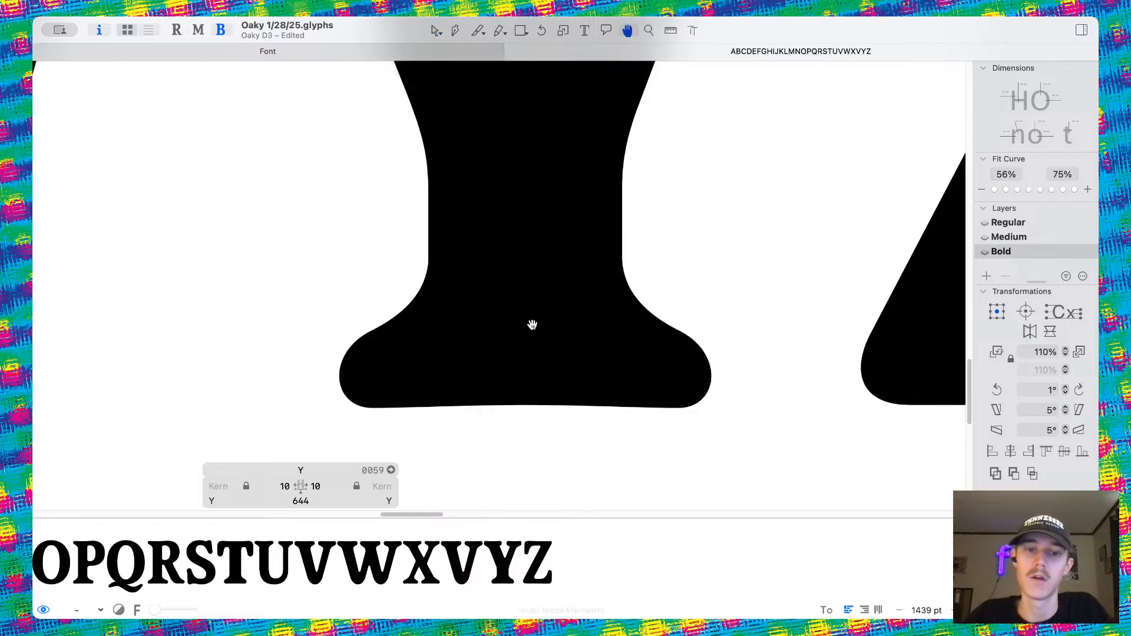
# Examine the Y's thickened top serifs and inner joins up close and its overall weight against the other bold letters.
pyautogui.scroll(-3, 533, 327)
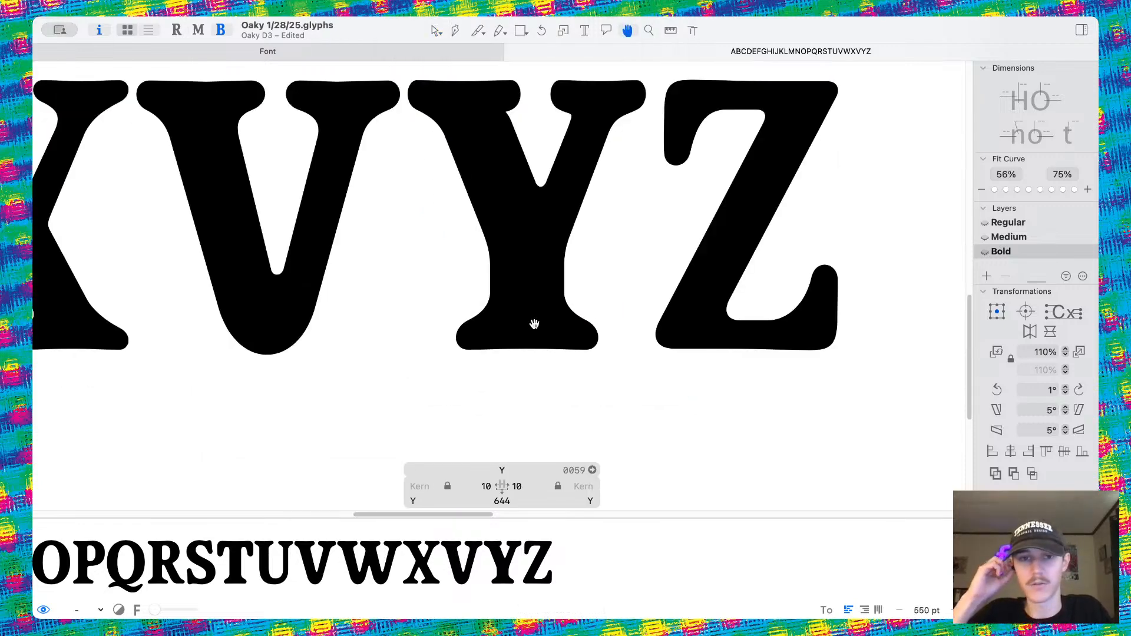
pyautogui.press('space')
pyautogui.scroll(4, 521, 195)
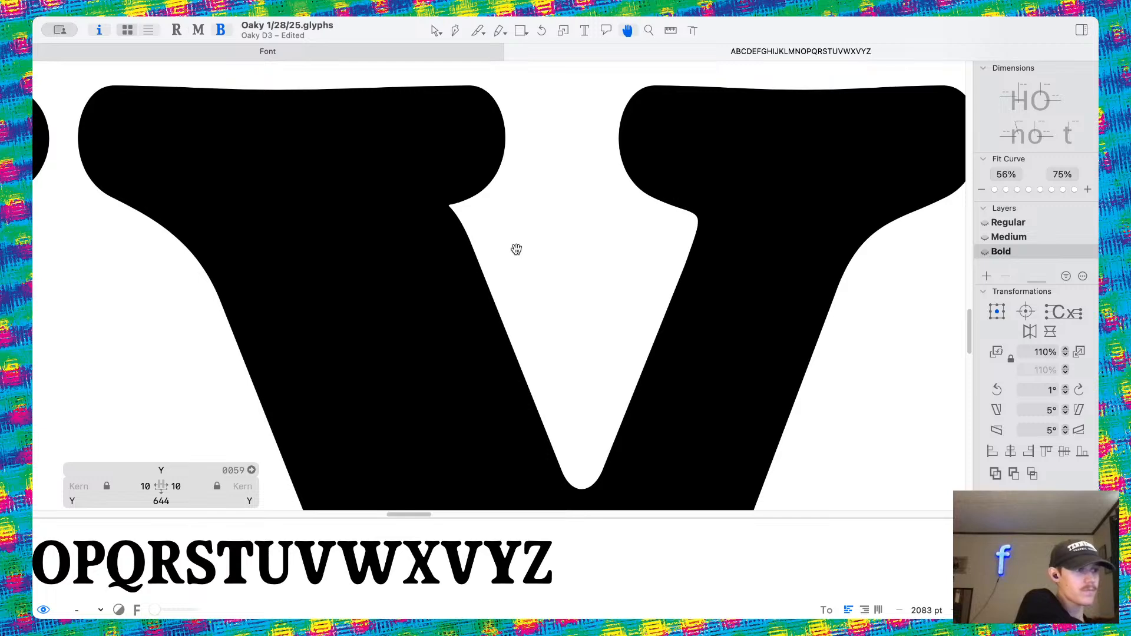
pyautogui.scroll(-3, 516, 249)
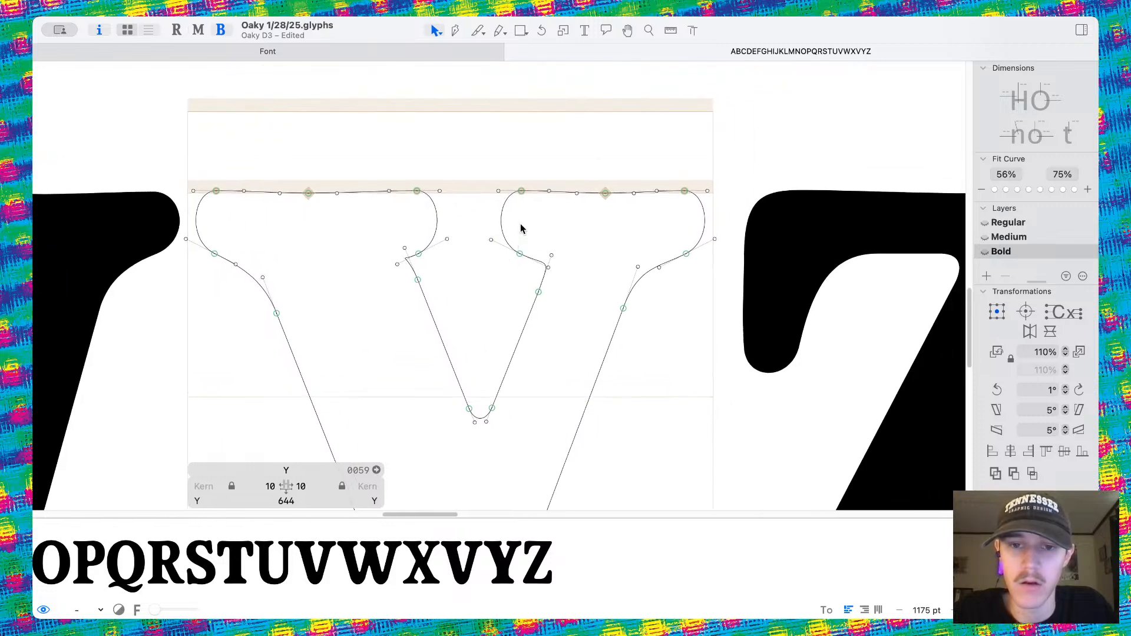
pyautogui.scroll(-10, 520, 227)
pyautogui.press('space')
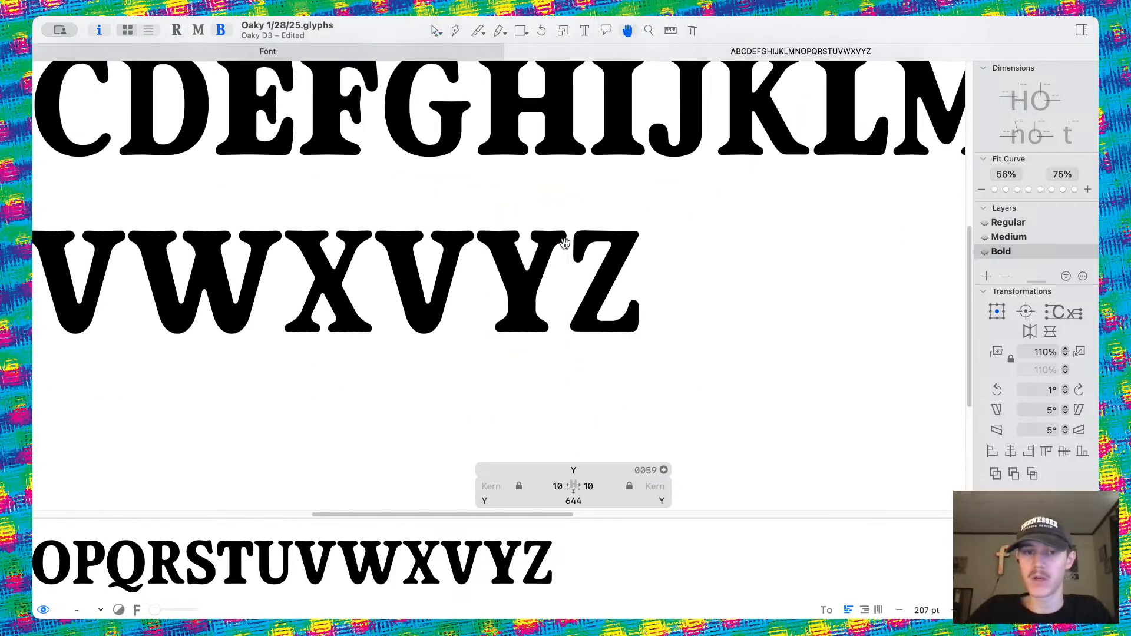
# Extend the inner end of the Y's left top serif by moving its upper and lower nodes 10 units right.
pyautogui.scroll(5, 495, 236)
pyautogui.scroll(8, 495, 236)
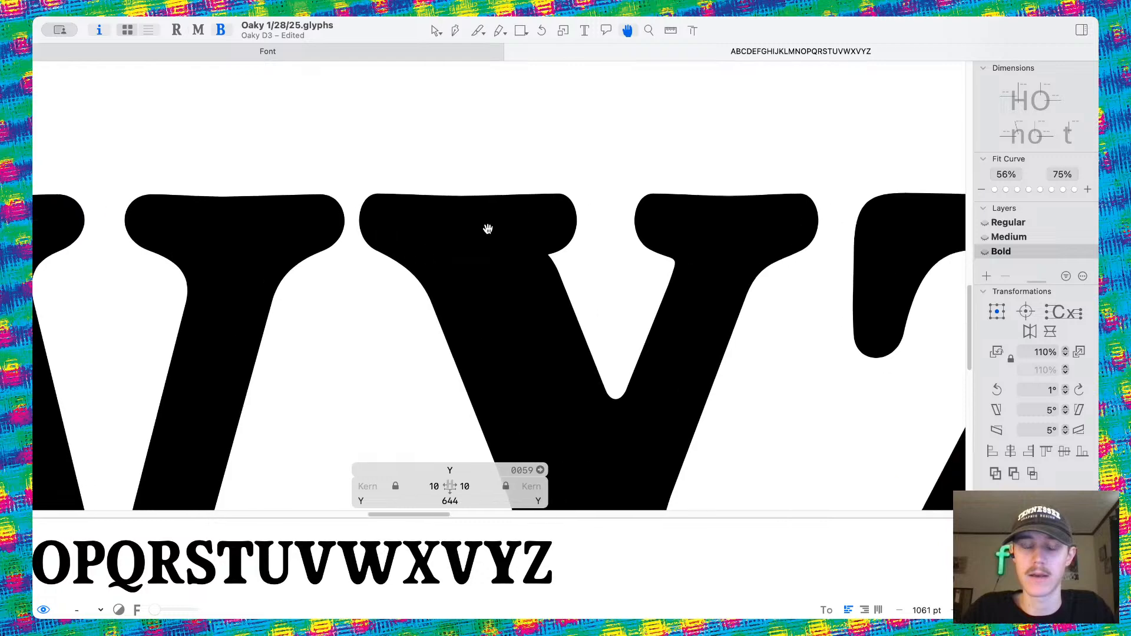
pyautogui.moveTo(541, 151); pyautogui.dragTo(561, 282)
pyautogui.hotkey('shift', 'Right')
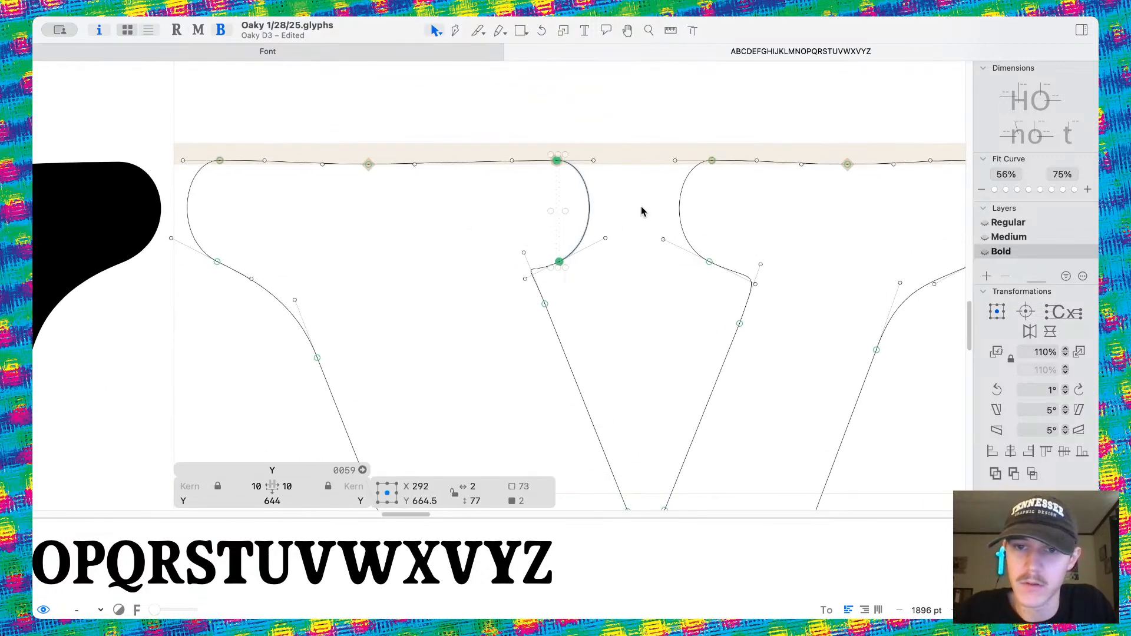
# Extend the inner end of the Y's right top serif 10 units left and round the join beneath the left serif's inner end.
pyautogui.moveTo(666, 133); pyautogui.dragTo(727, 276)
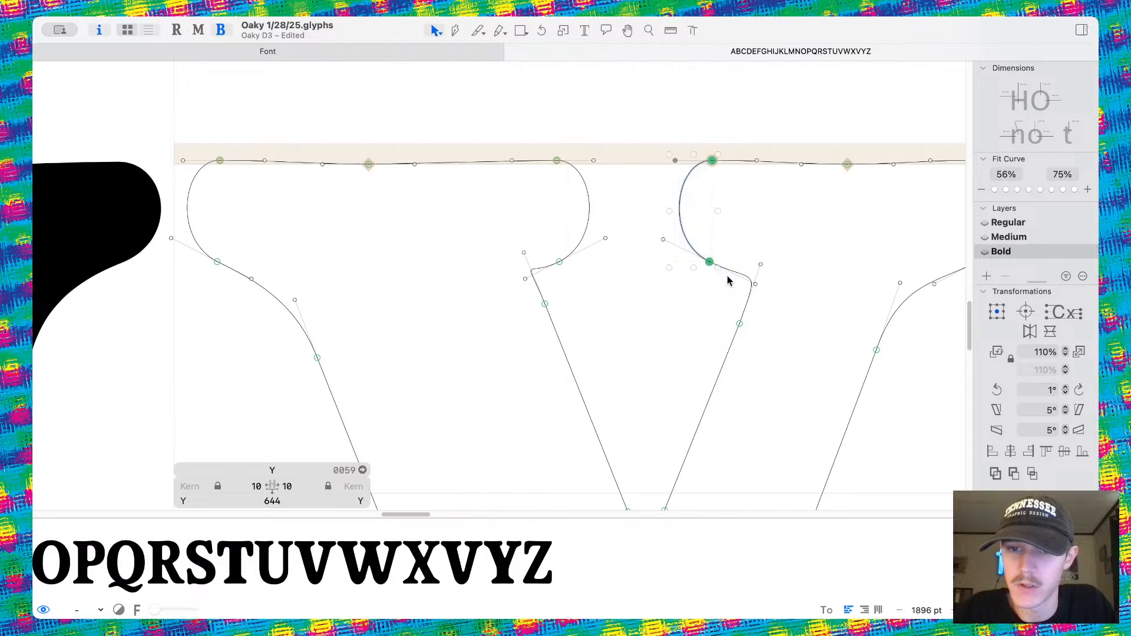
pyautogui.click(671, 325)
pyautogui.scroll(5, 671, 327)
pyautogui.moveTo(459, 215); pyautogui.dragTo(479, 246)
pyautogui.press('space')
pyautogui.moveTo(614, 196); pyautogui.dragTo(505, 214)
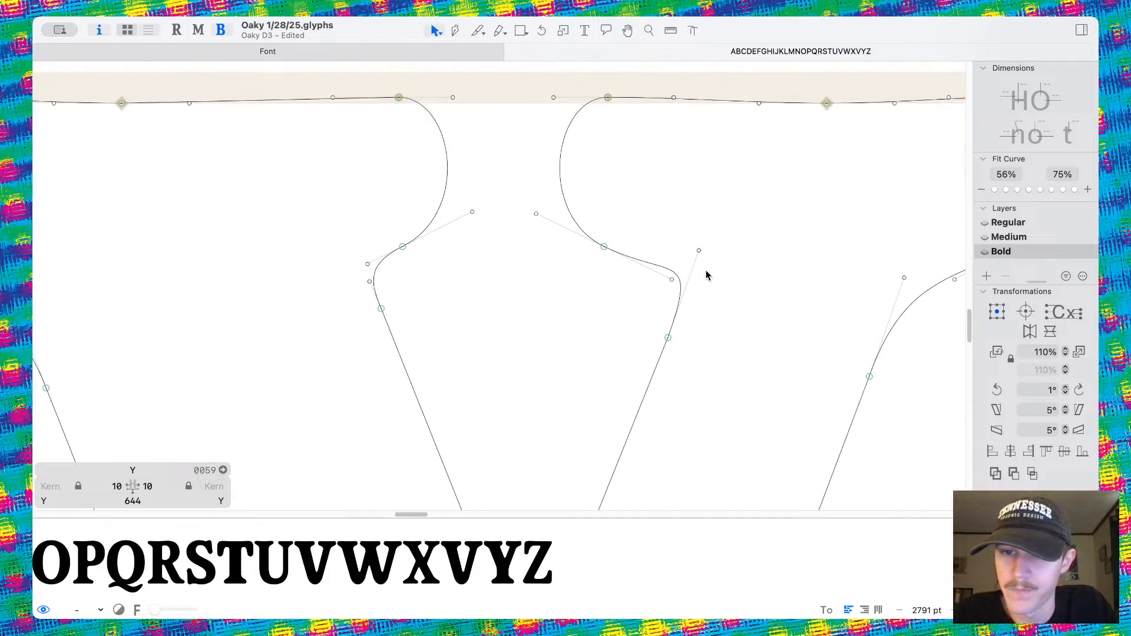
# Soften the inner join beneath the Y's right top serif by shortening its two curve handles to about 17 and 32 units.
pyautogui.moveTo(699, 250); pyautogui.dragTo(680, 306)
pyautogui.press('space')
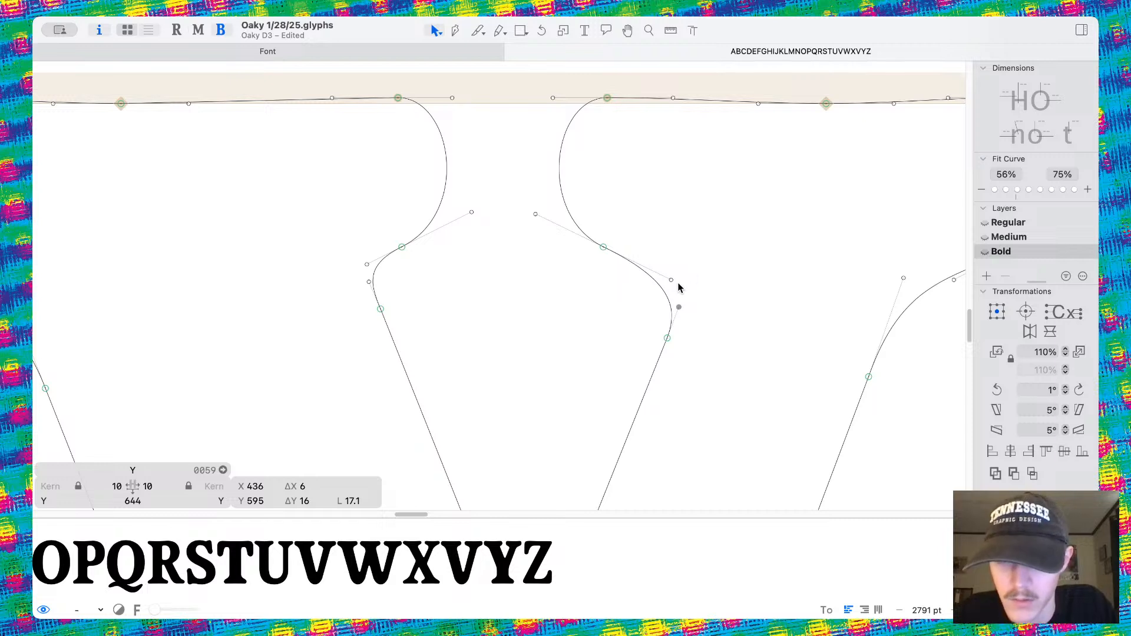
pyautogui.moveTo(671, 280); pyautogui.dragTo(659, 274)
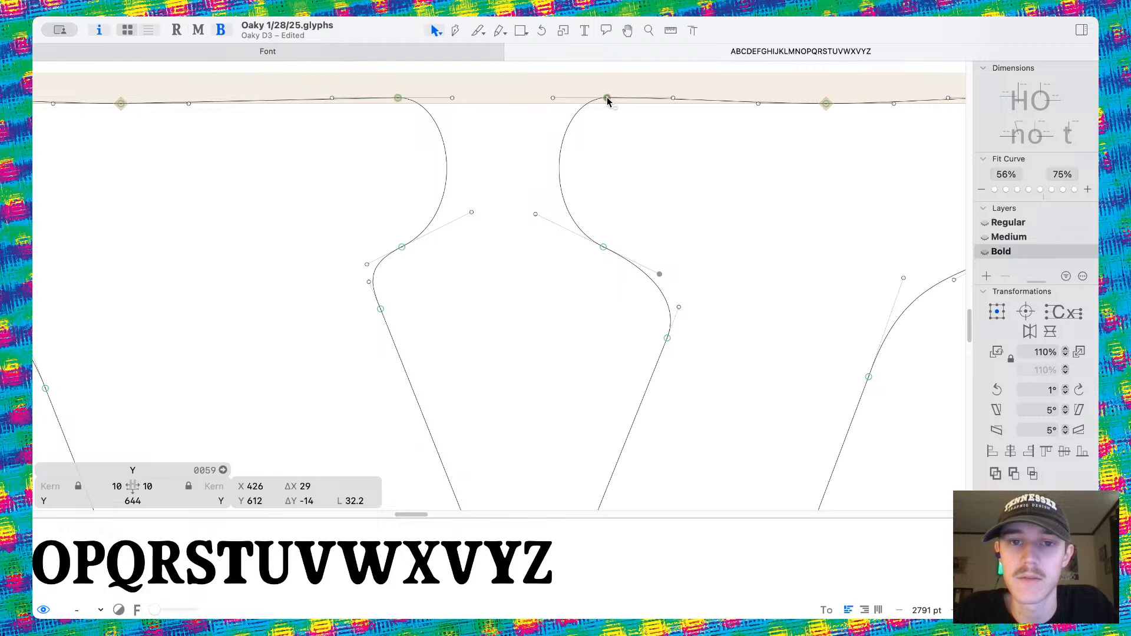
# Round out the inner end of the Y's right top serif by lengthening its upper handle and extending the lower to about 46.5 units.
pyautogui.moveTo(554, 97)
pyautogui.mouseDown()
pyautogui.moveTo(520, 101)
pyautogui.moveTo(536, 99)
pyautogui.mouseUp()
pyautogui.moveTo(535, 214); pyautogui.dragTo(523, 209)
pyautogui.press('space')
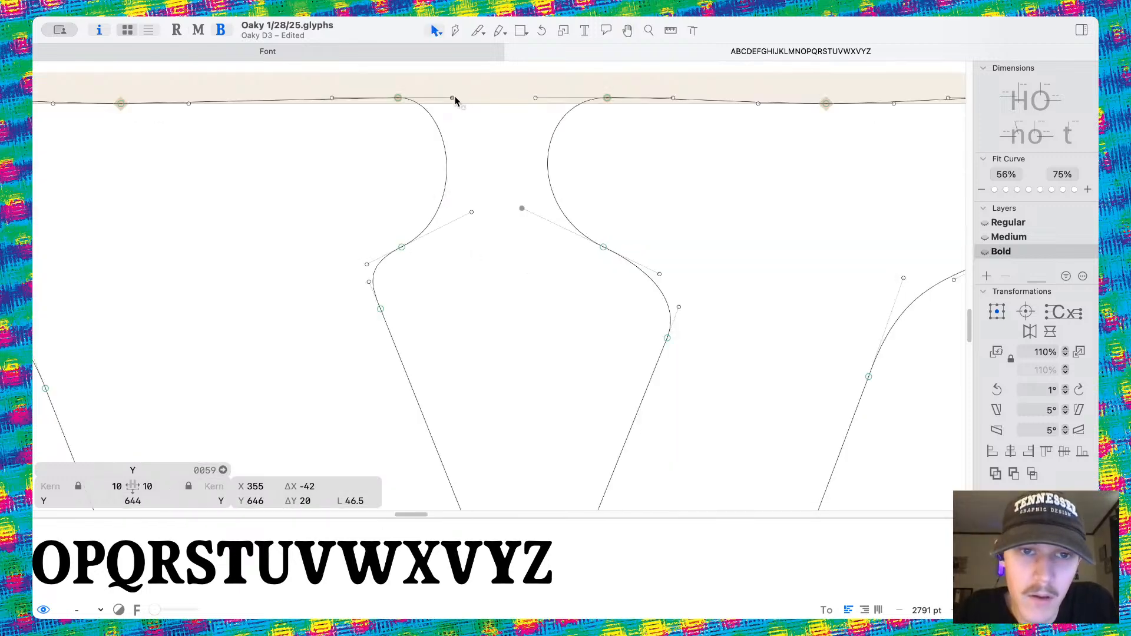
# Round out the inner end of the Y's left top serif by lengthening its upper and lower handles, and check the filled letter among its neighbours.
pyautogui.moveTo(453, 98); pyautogui.dragTo(476, 98)
pyautogui.moveTo(473, 213)
pyautogui.mouseDown()
pyautogui.moveTo(490, 207)
pyautogui.moveTo(479, 212)
pyautogui.mouseUp()
pyautogui.press('space')
pyautogui.press('space')
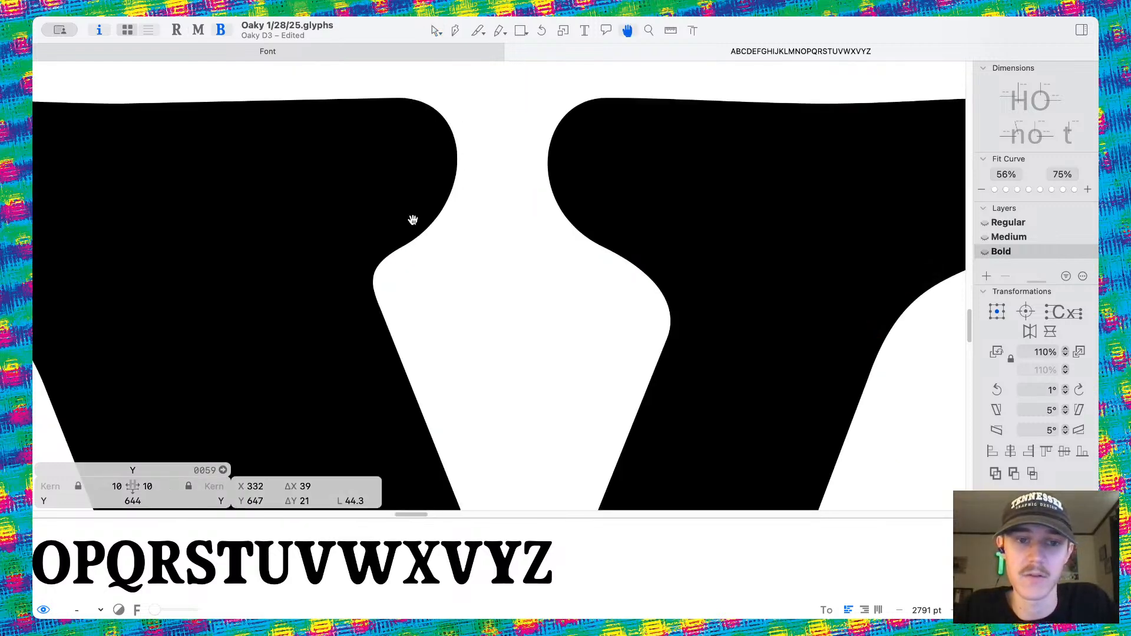
pyautogui.scroll(-5, 495, 257)
pyautogui.press('space')
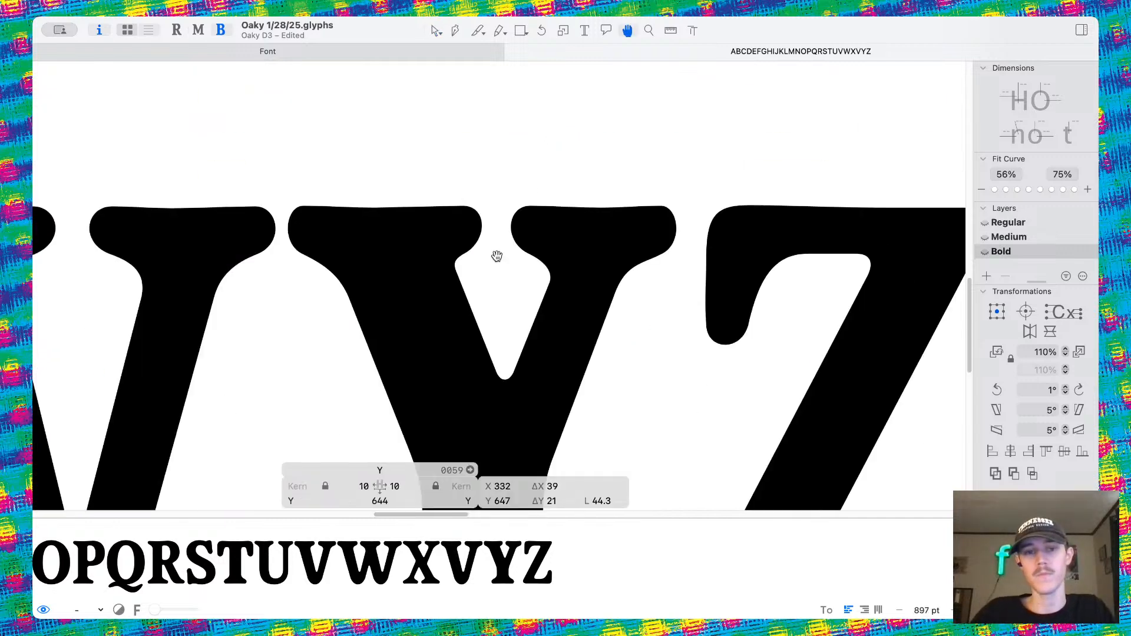
pyautogui.scroll(5, 516, 221)
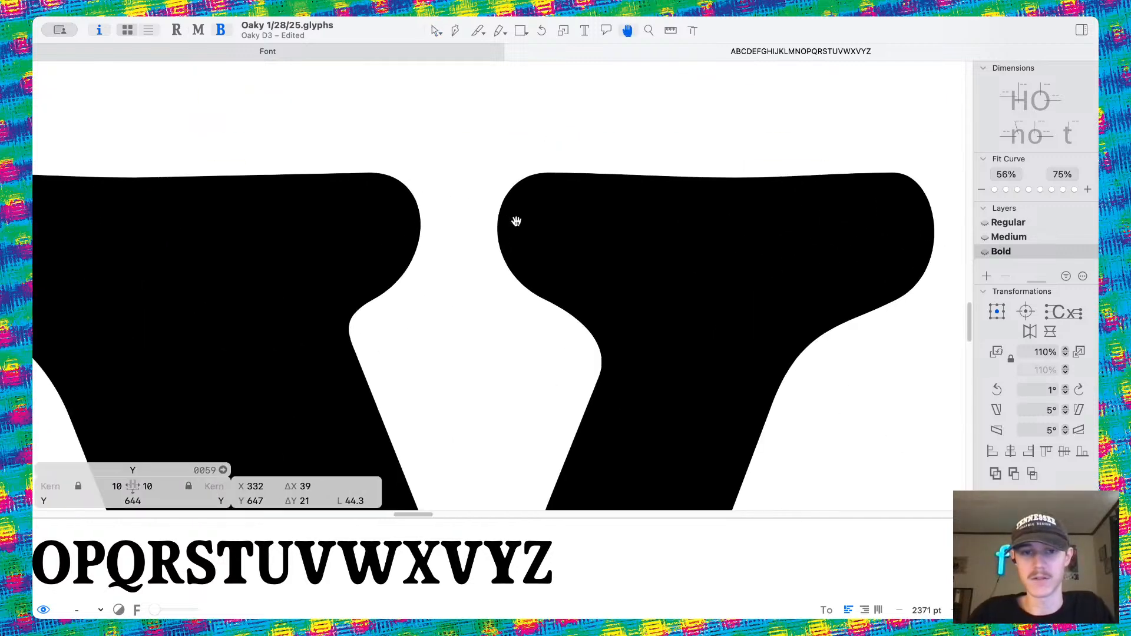
pyautogui.moveTo(437, 268); pyautogui.dragTo(446, 268)
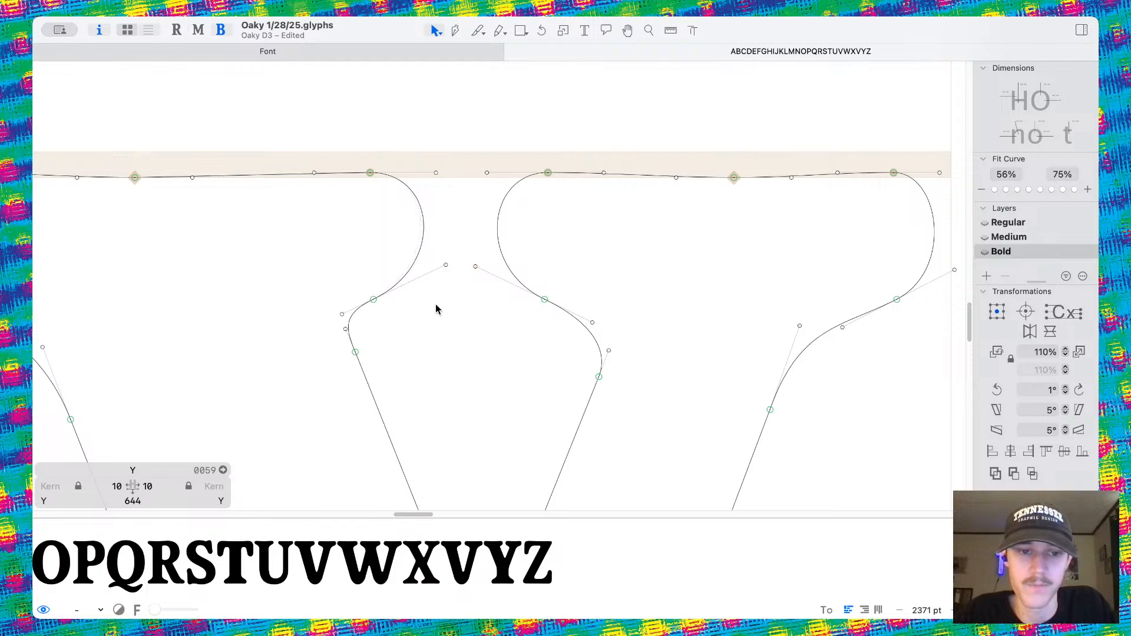
pyautogui.press('space')
pyautogui.scroll(-10, 445, 290)
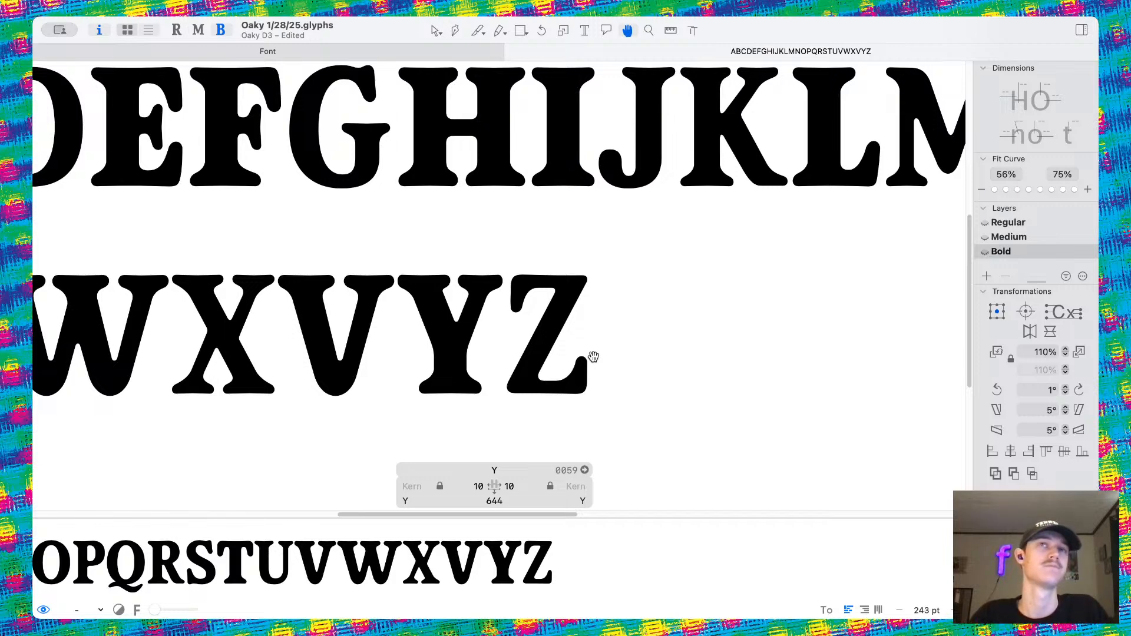
pyautogui.scroll(5, 484, 306)
pyautogui.scroll(5, 412, 253)
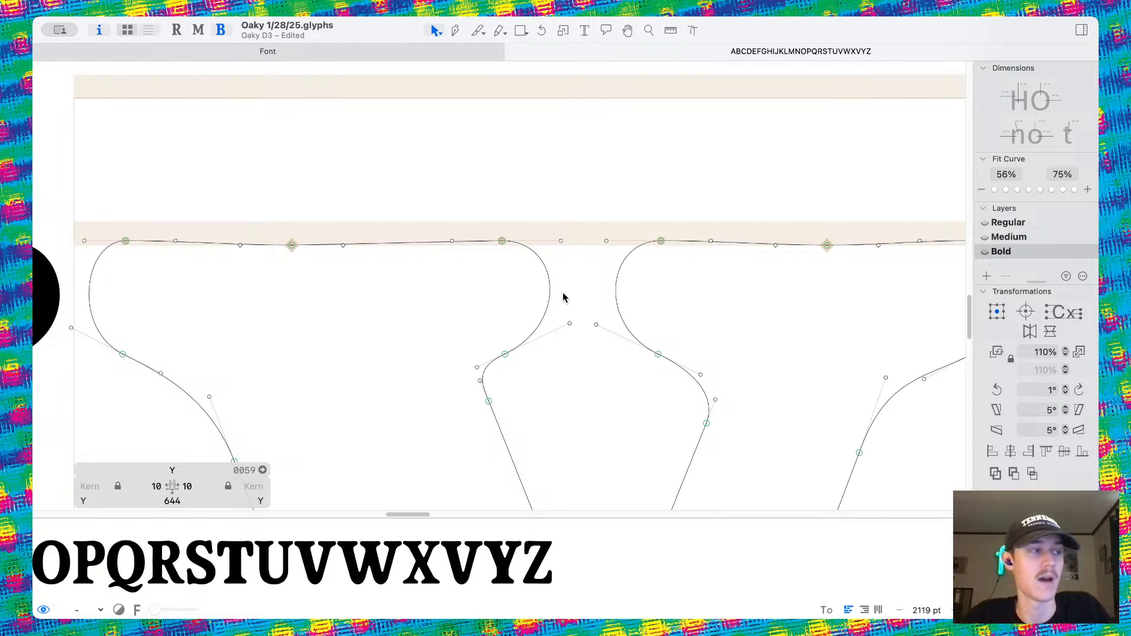
# Bulge the outer ends of both of the Y's top serifs outward until the left and right sidebearings are 5.
pyautogui.scroll(-2, 563, 296)
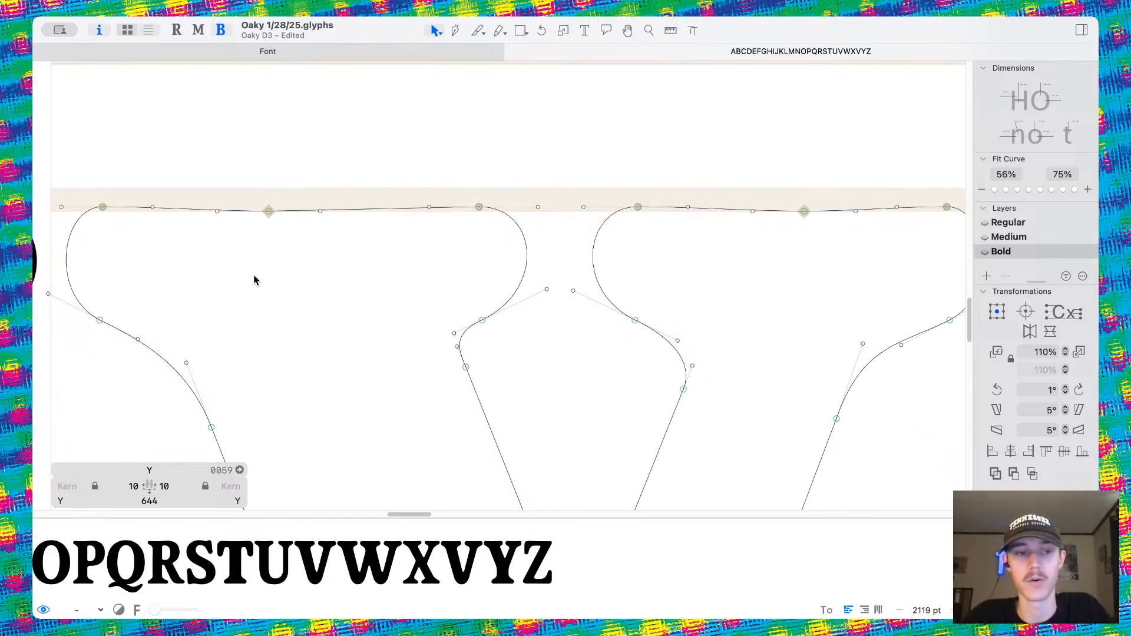
pyautogui.scroll(-2, 263, 275)
pyautogui.moveTo(167, 257); pyautogui.dragTo(161, 256)
pyautogui.press('space')
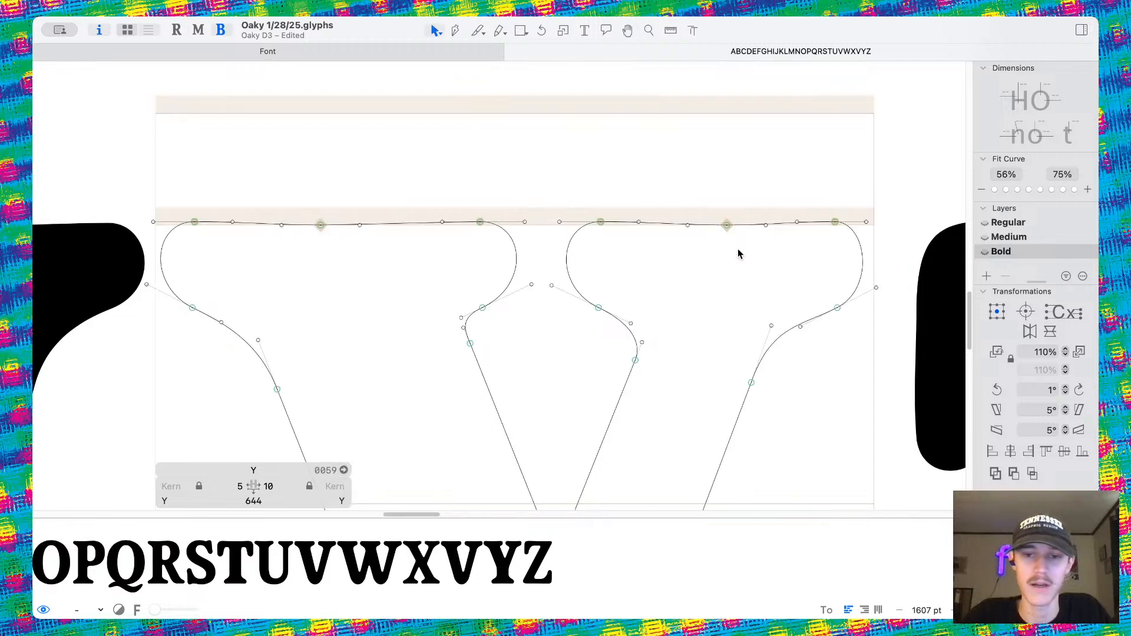
pyautogui.hscroll(3, 740, 254)
pyautogui.moveTo(808, 254); pyautogui.dragTo(813, 249)
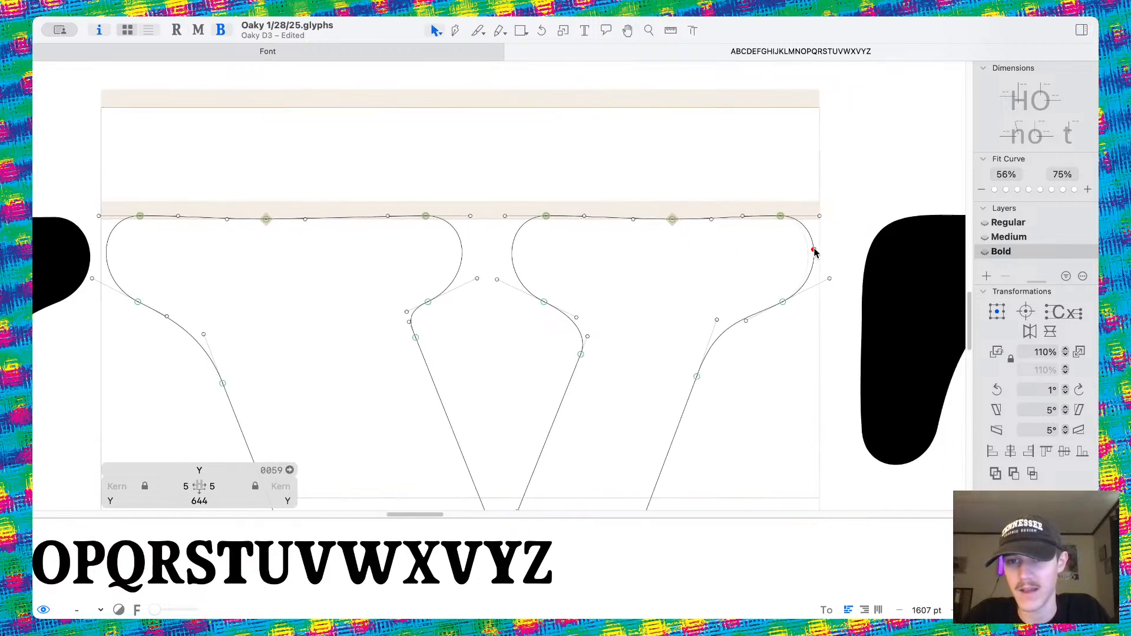
pyautogui.press('space')
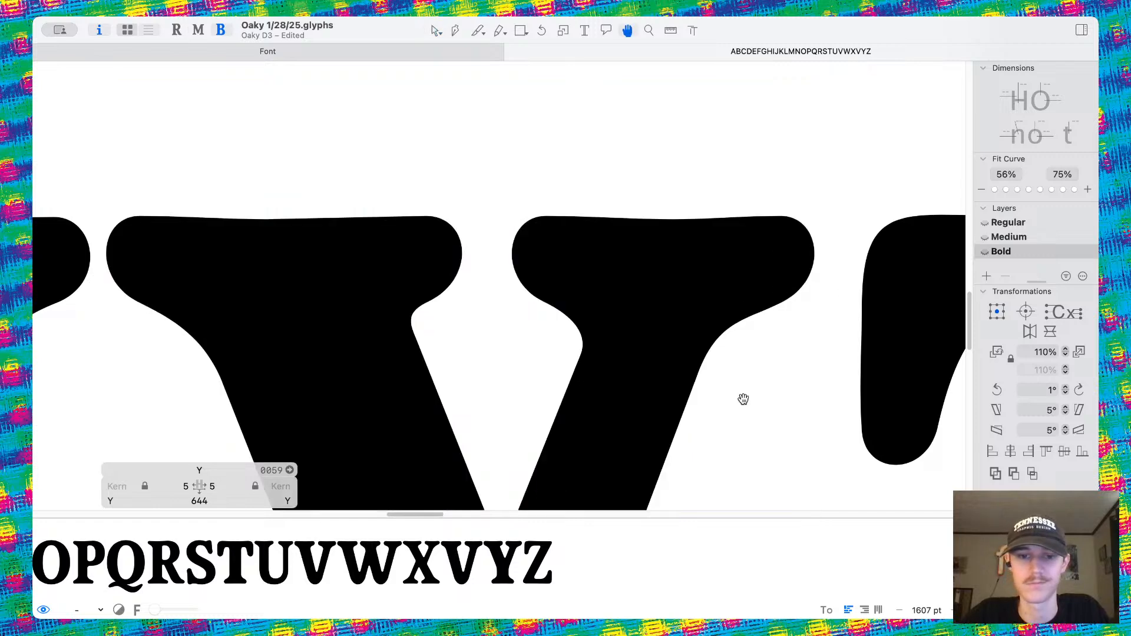
# Slide the lower node of the Y's right inner join down along the arm and adjust its handle to about 22.8 units.
pyautogui.scroll(-2, 648, 336)
pyautogui.moveTo(583, 328); pyautogui.dragTo(578, 336)
pyautogui.click(590, 310)
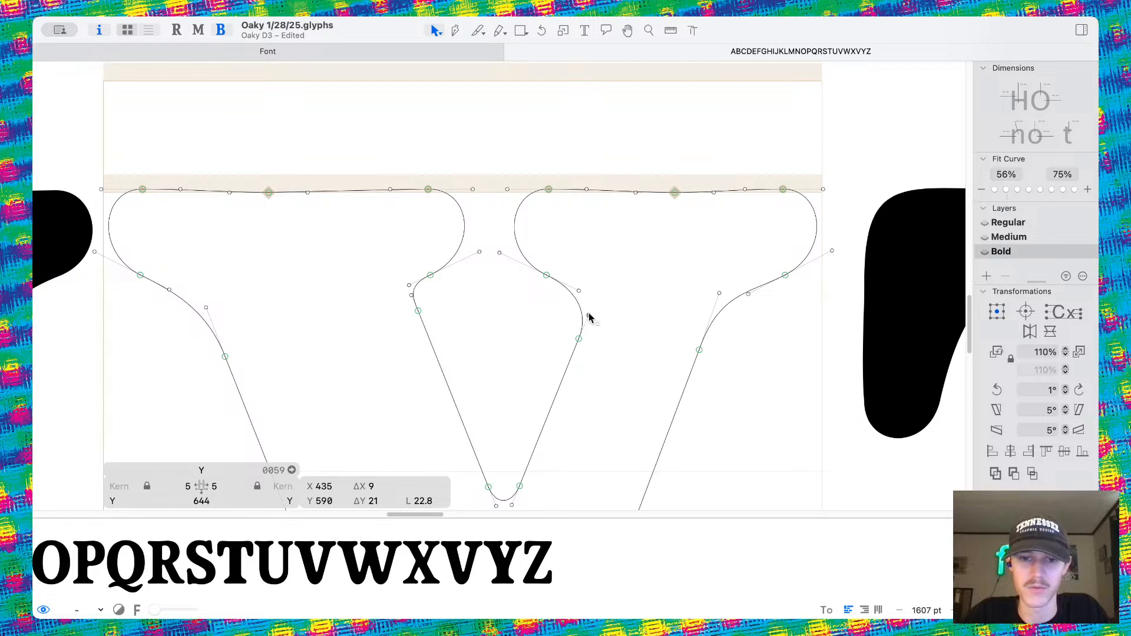
pyautogui.click(589, 316)
# Widen the Y's left inner join by repositioning its arm and serif nodes and the serif-side handle, and save the font file.
pyautogui.scroll(3, 590, 318)
pyautogui.moveTo(226, 308); pyautogui.dragTo(231, 320)
pyautogui.click(215, 285)
pyautogui.moveTo(252, 234); pyautogui.dragTo(265, 227)
pyautogui.moveTo(210, 257); pyautogui.dragTo(223, 252)
pyautogui.press('space')
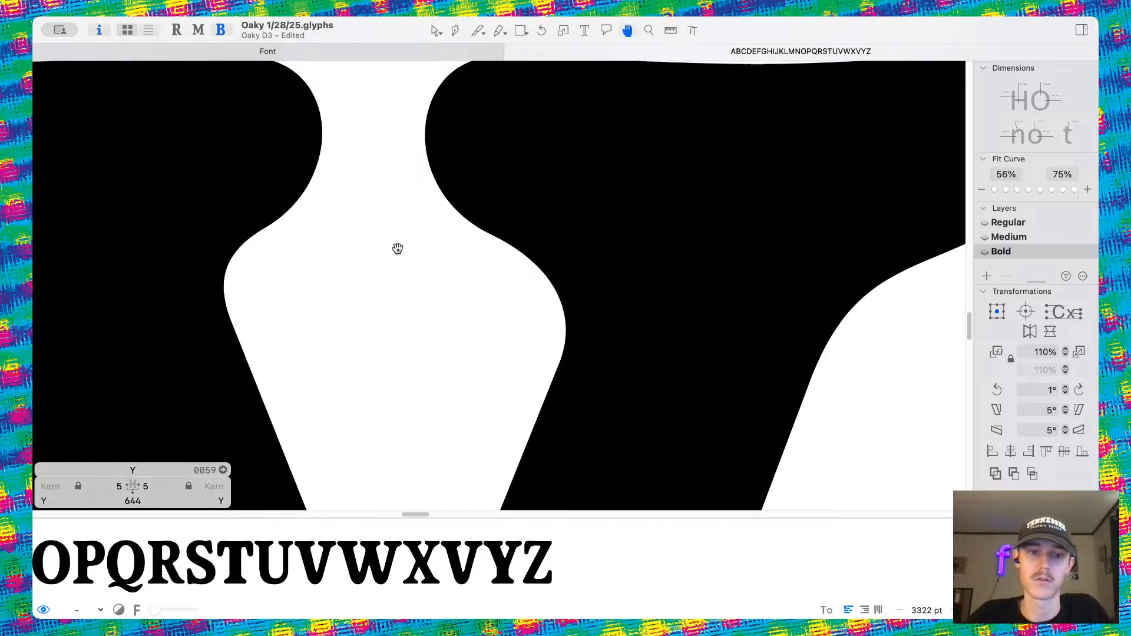
pyautogui.scroll(-10, 398, 248)
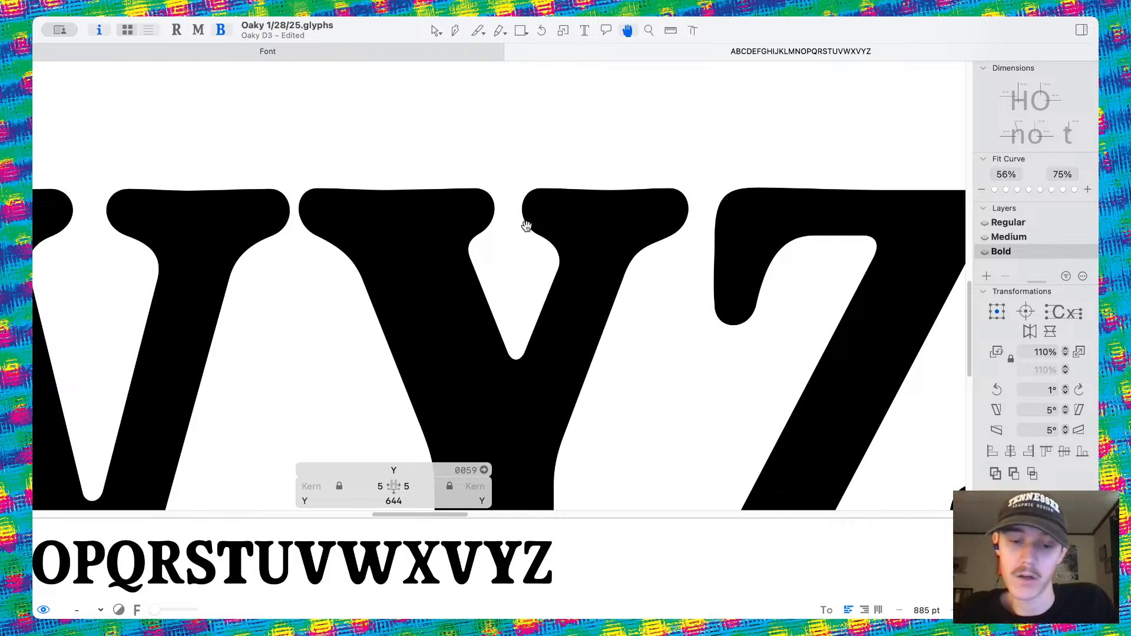
pyautogui.press('space')
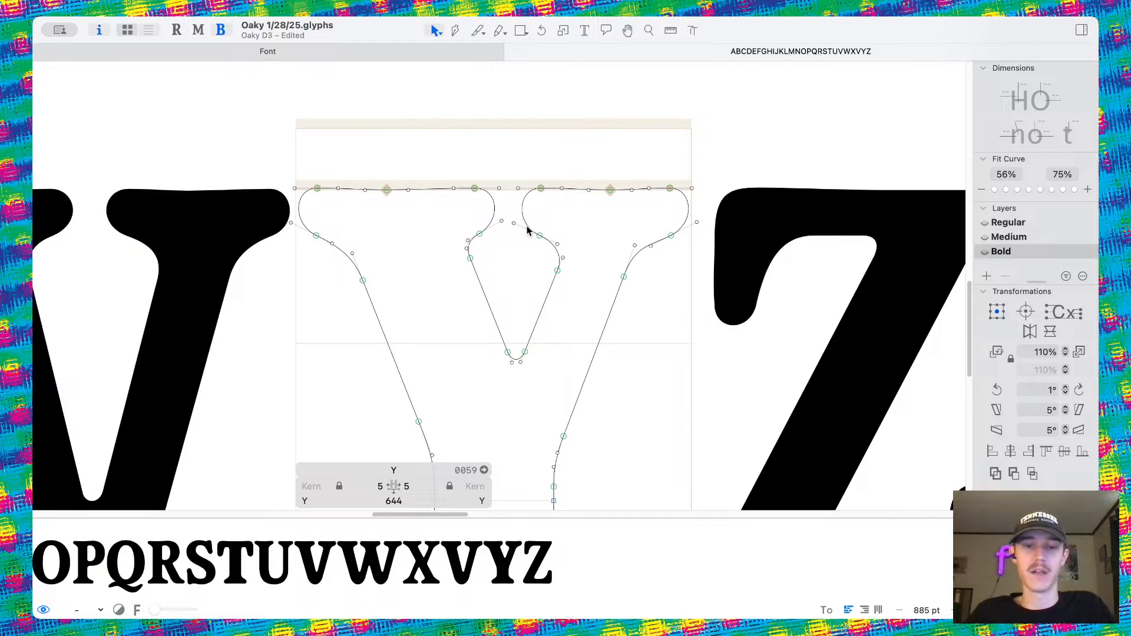
pyautogui.press('super+s')
# Lengthen the left top serif's inner-end handles slightly, the lower to about 49 units, and preview the filled Y.
pyautogui.scroll(3, 527, 225)
pyautogui.press('space')
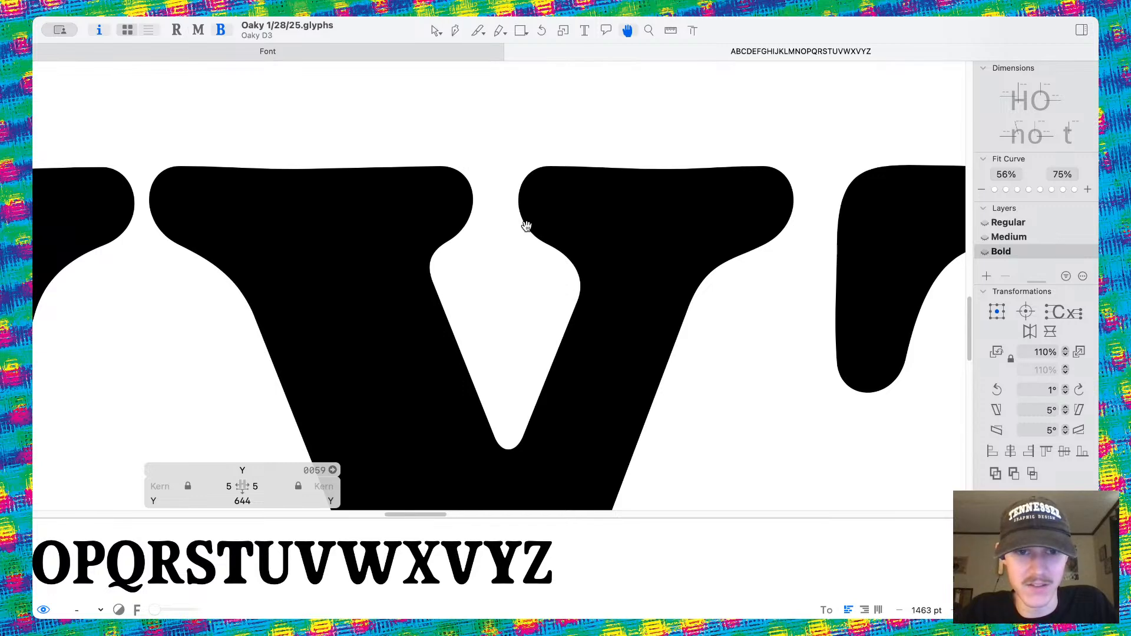
pyautogui.scroll(4, 522, 223)
pyautogui.moveTo(488, 246)
pyautogui.mouseDown()
pyautogui.moveTo(505, 240)
pyautogui.moveTo(496, 244)
pyautogui.mouseUp()
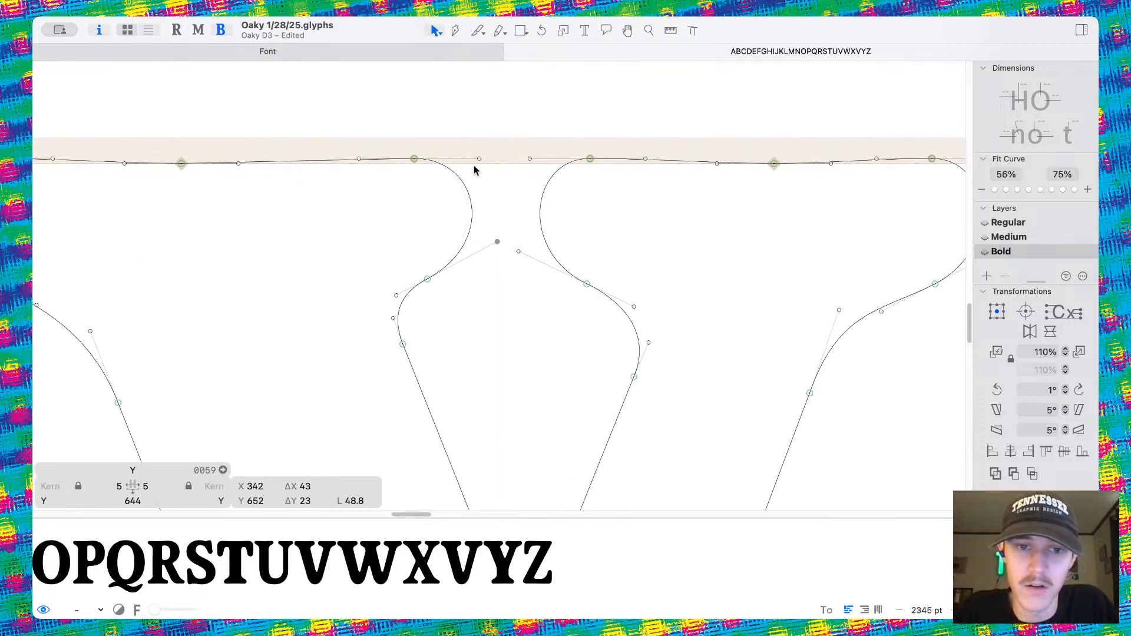
pyautogui.moveTo(480, 158); pyautogui.dragTo(485, 159)
pyautogui.press('space')
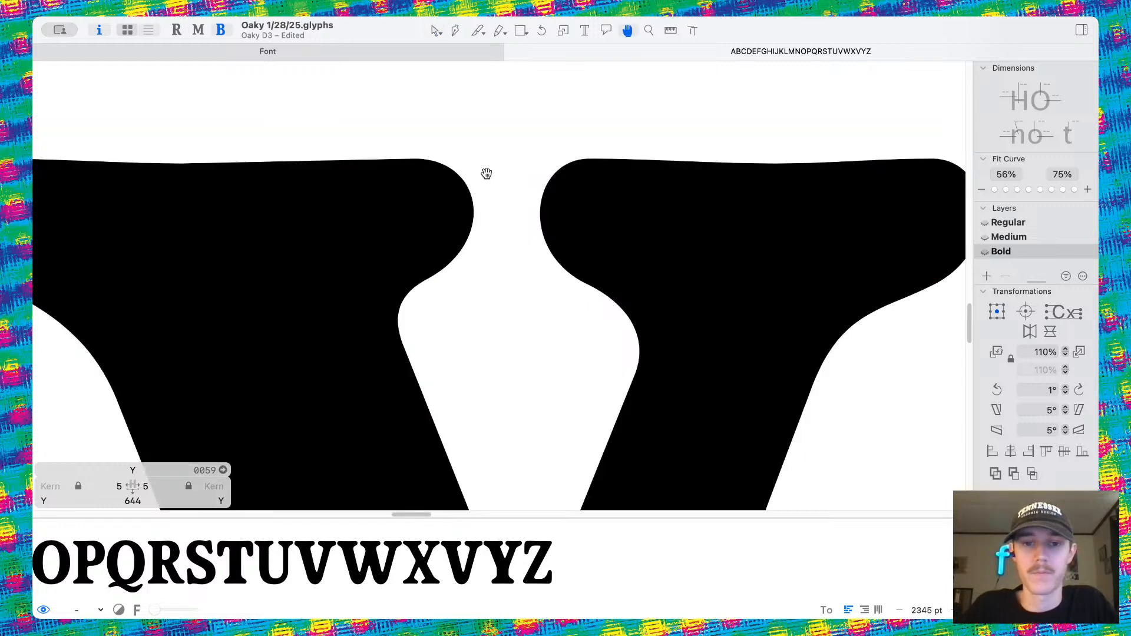
pyautogui.scroll(-6, 486, 174)
pyautogui.scroll(-10, 548, 274)
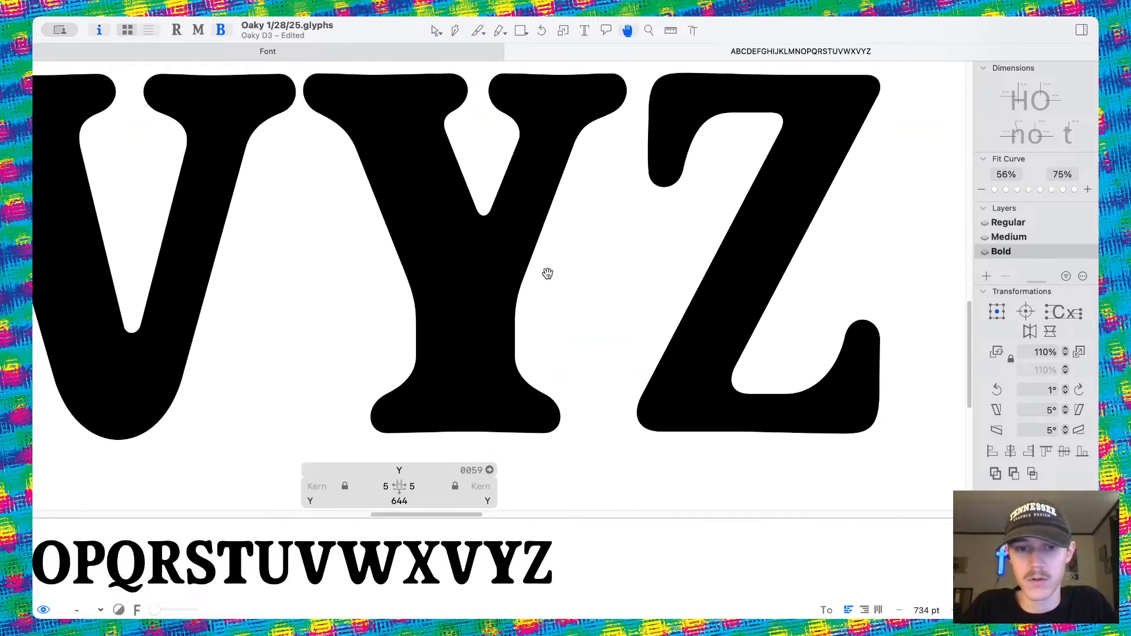
# Examine the depth of the Y's inner crotch and its overall weight against the V, Z and the full bold alphabet.
pyautogui.scroll(10, 550, 282)
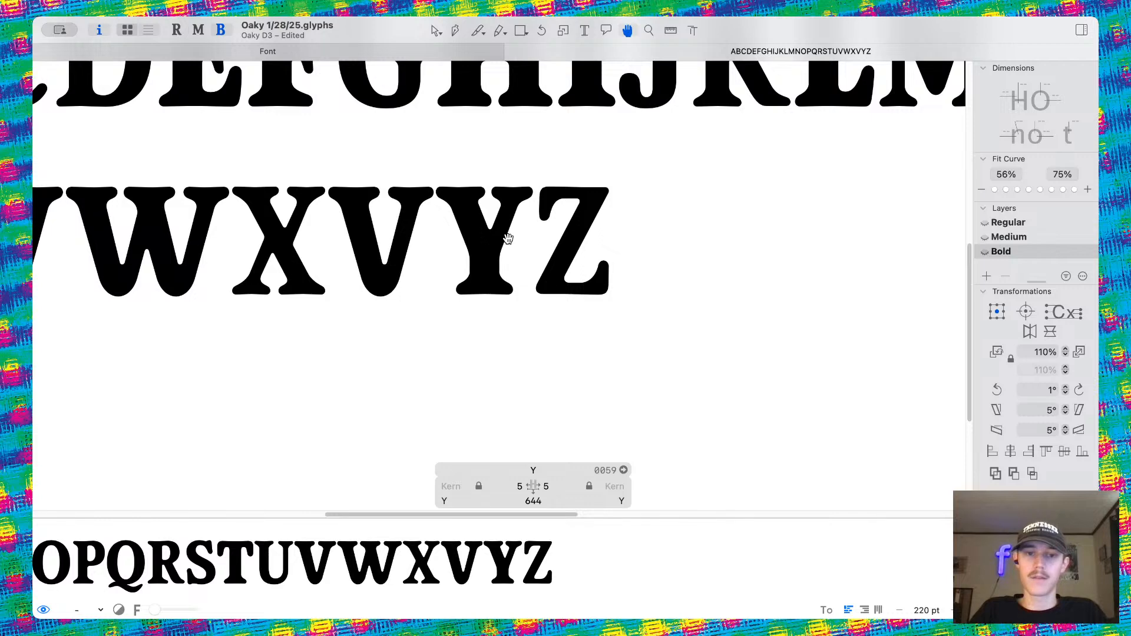
pyautogui.moveTo(438, 205); pyautogui.dragTo(479, 238)
pyautogui.press('space')
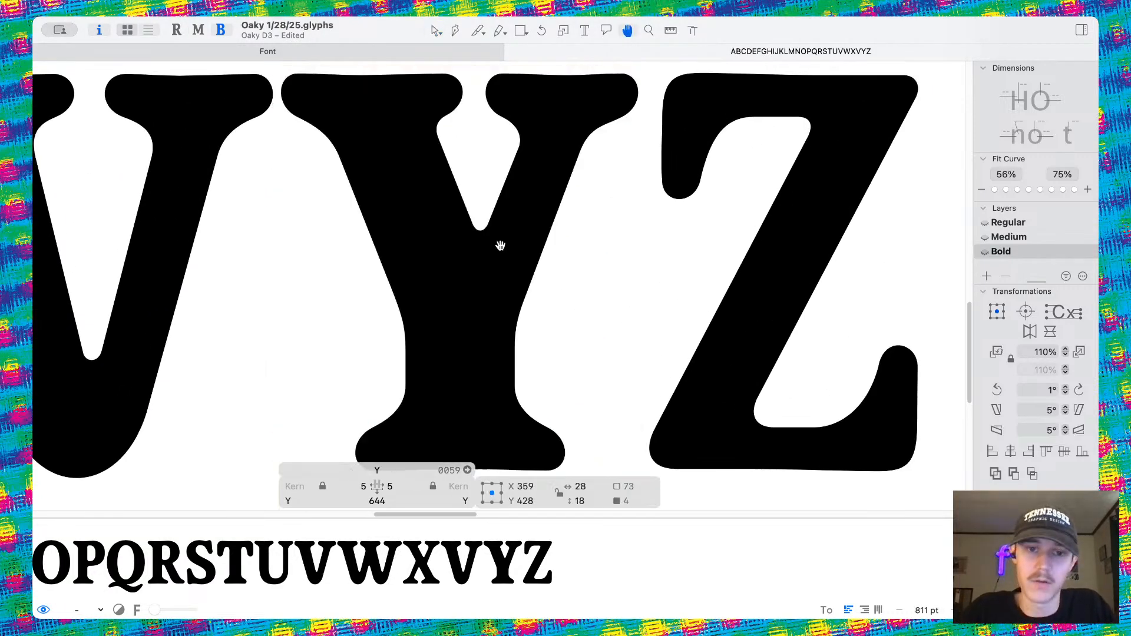
pyautogui.scroll(-8, 500, 245)
pyautogui.press('space')
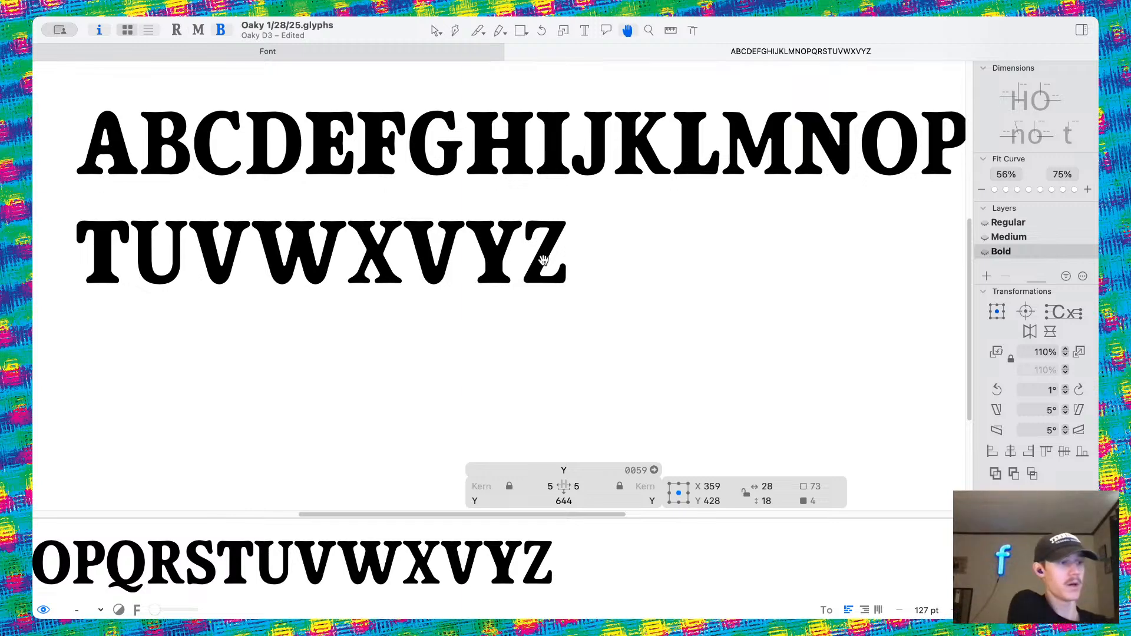
pyautogui.scroll(-5, 543, 260)
pyautogui.scroll(10, 520, 252)
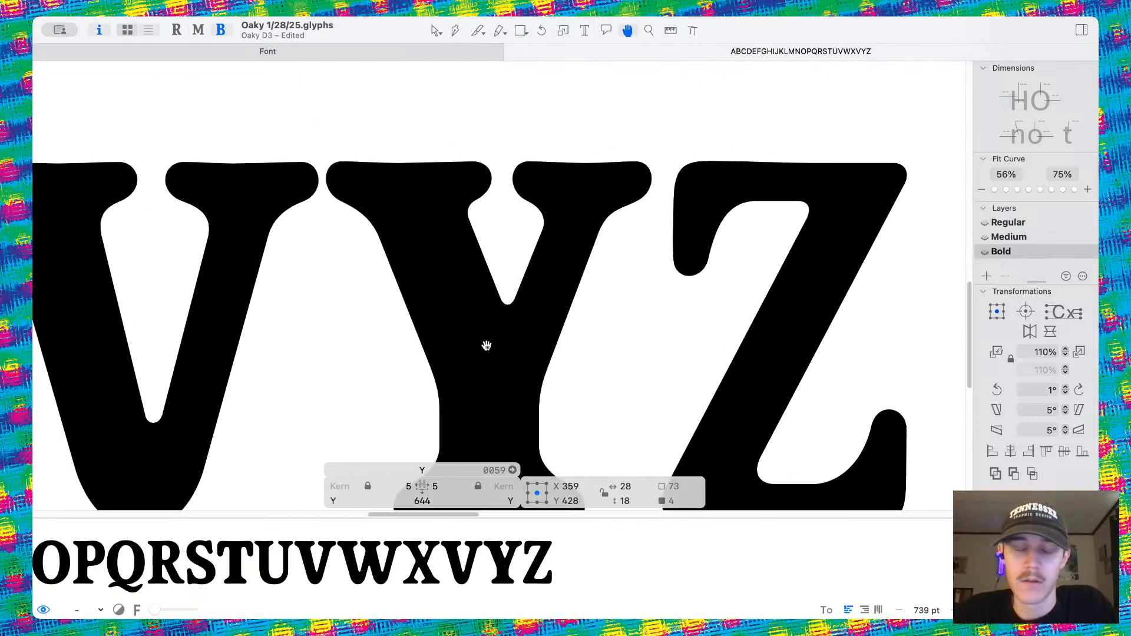
pyautogui.scroll(-3, 481, 343)
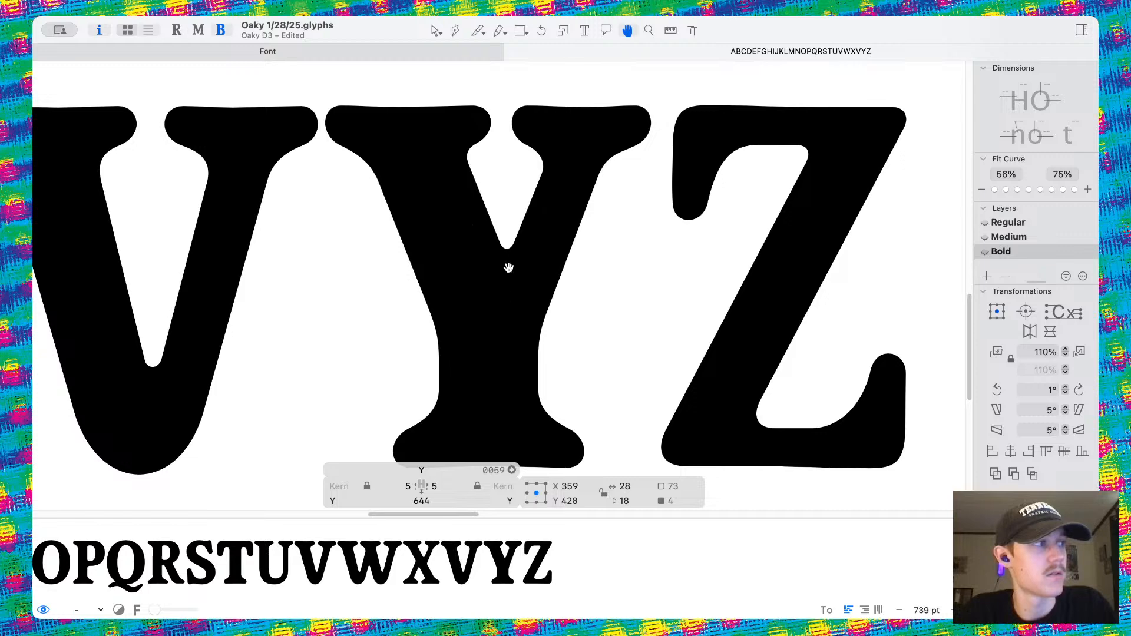
# Deepen the Y's inner crotch by moving its bottom nodes and handles 20 units down to Y 408, and preview the filled letter.
pyautogui.moveTo(479, 233); pyautogui.dragTo(532, 268)
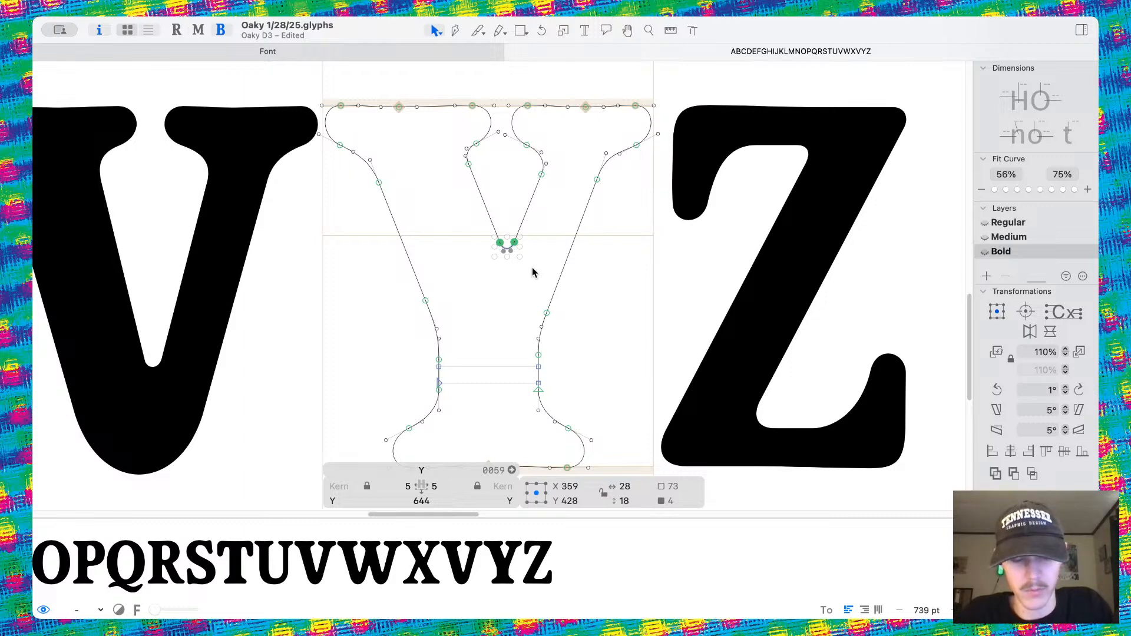
pyautogui.hotkey('shift', 'Down')
pyautogui.hotkey('shift', 'Down')
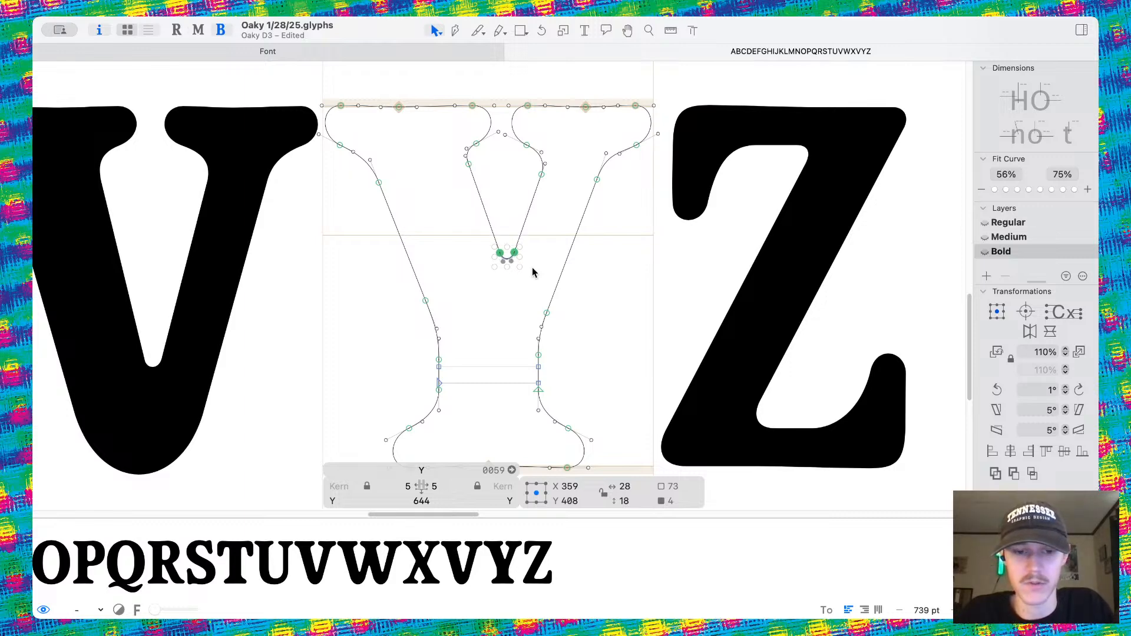
pyautogui.press('space')
pyautogui.scroll(-10, 532, 268)
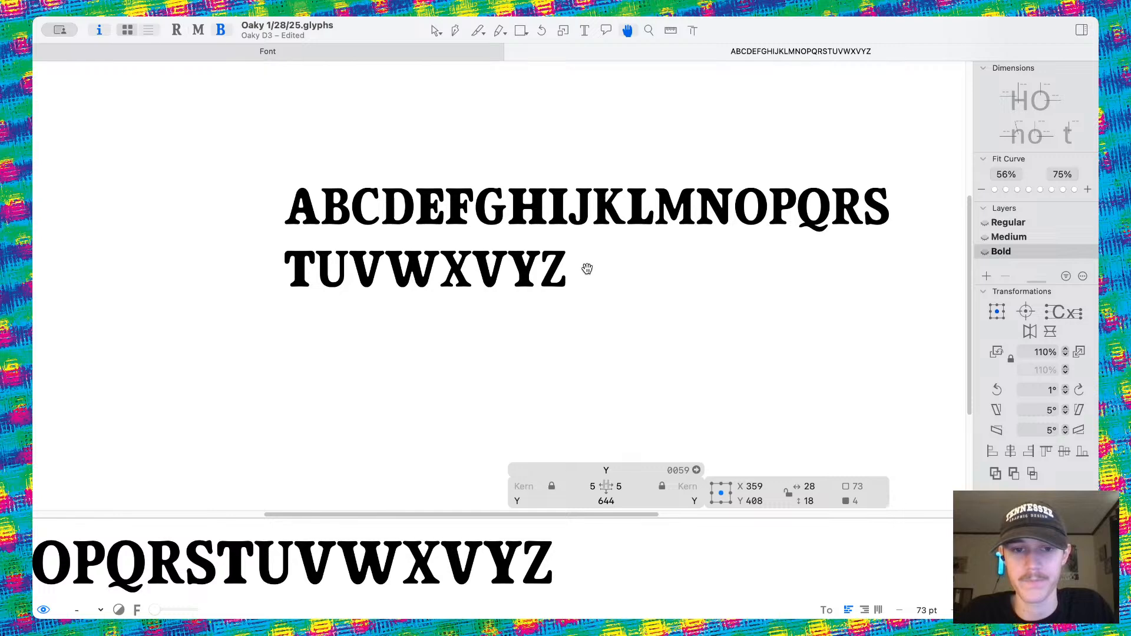
pyautogui.scroll(10, 530, 276)
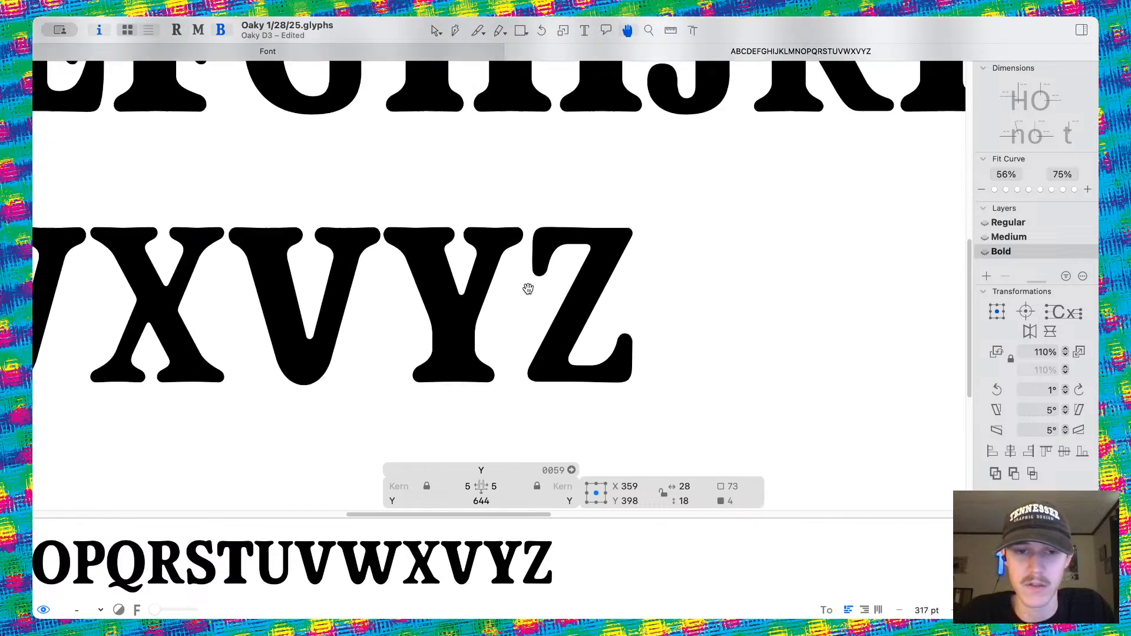
pyautogui.hscroll(-1, 528, 288)
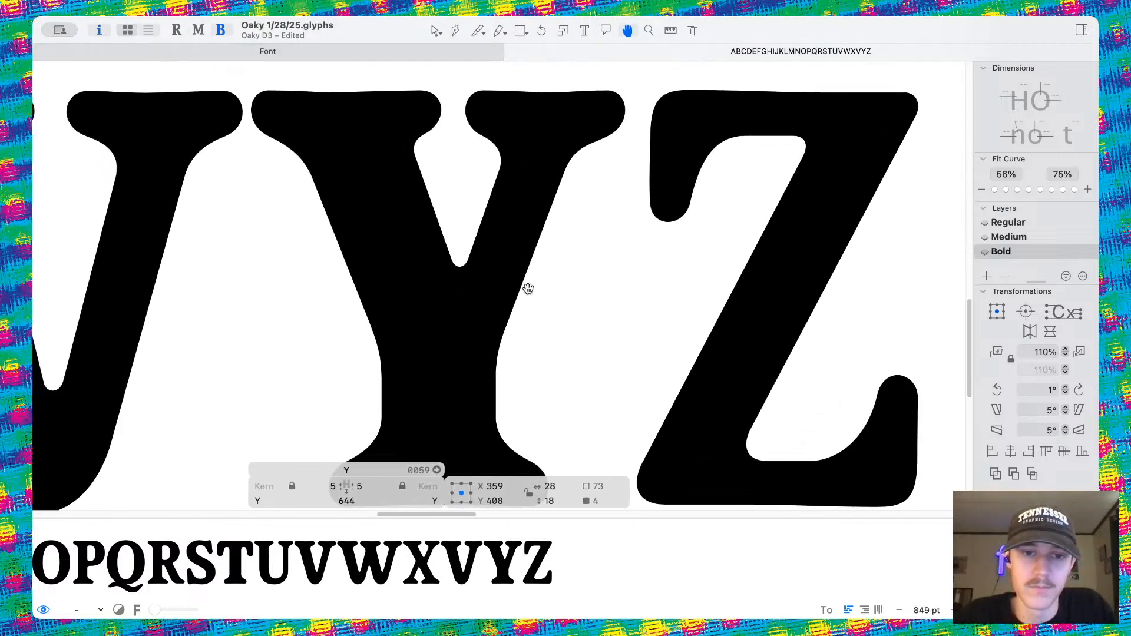
# Compare the Y in the Medium and Bold masters by switching between them, ending on Bold.
pyautogui.press('super+2')
pyautogui.press('super+3')
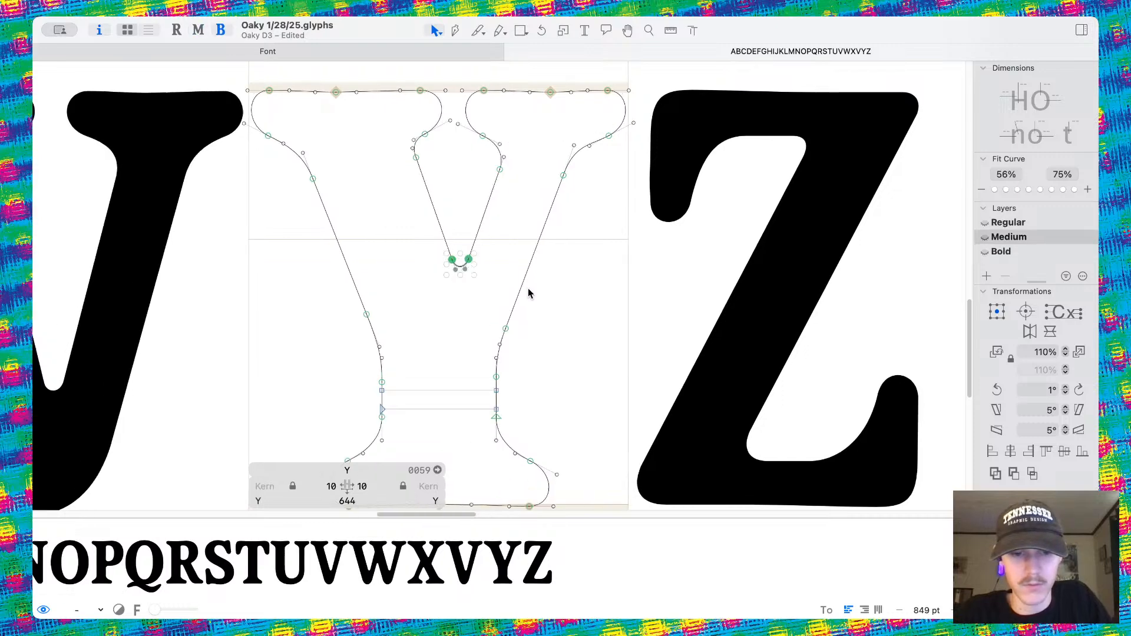
pyautogui.press('super+2')
pyautogui.press('super+3')
pyautogui.press('super+3')
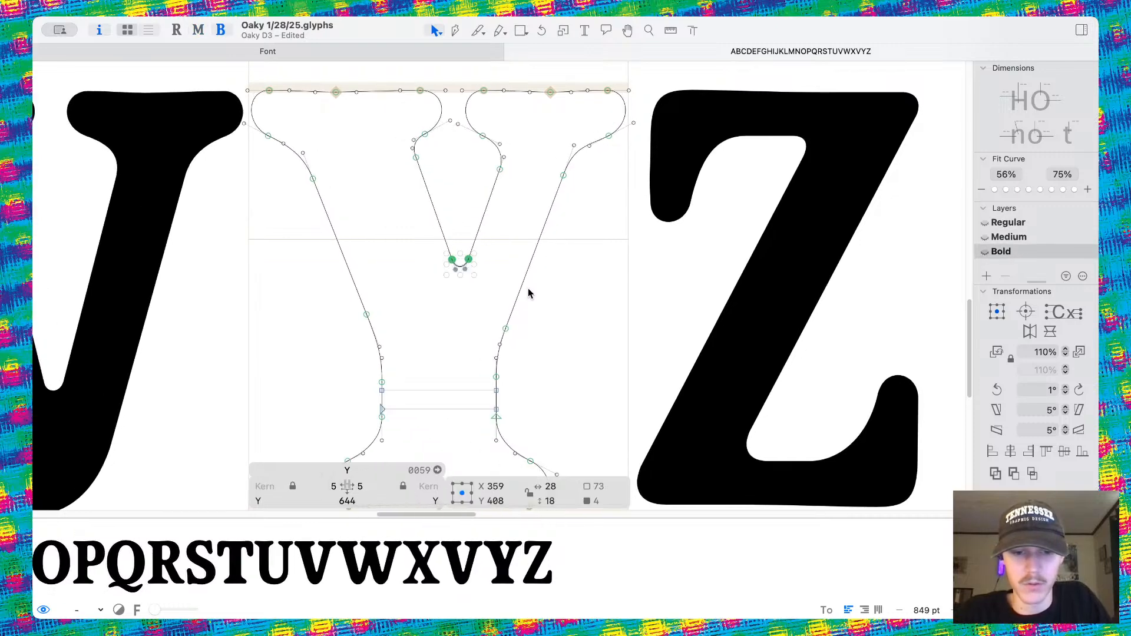
# Lower the bottom nodes and handles of the Y's inner crotch another 10 units to Y 398, and preview the bold alphabet.
pyautogui.press('super+2')
pyautogui.press('super+3')
pyautogui.moveTo(428, 254); pyautogui.dragTo(472, 270)
pyautogui.hotkey('shift', 'Down')
pyautogui.press('space')
pyautogui.scroll(-10, 475, 274)
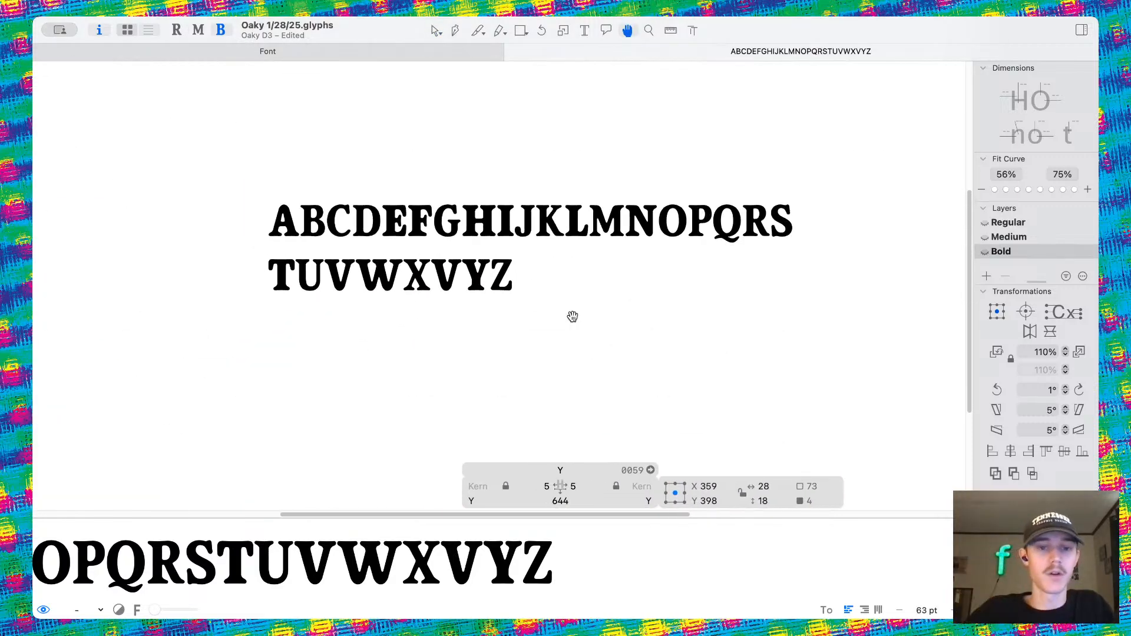
pyautogui.scroll(5, 440, 248)
pyautogui.hscroll(5, 453, 265)
pyautogui.scroll(-2, 454, 265)
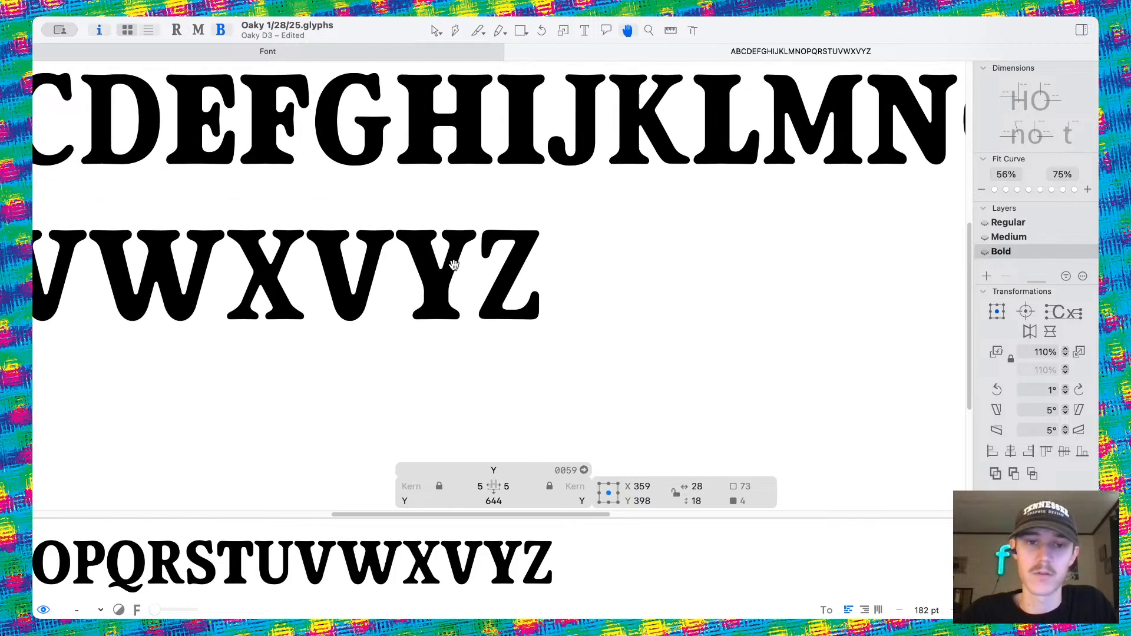
pyautogui.hscroll(-4, 454, 270)
pyautogui.scroll(1, 454, 269)
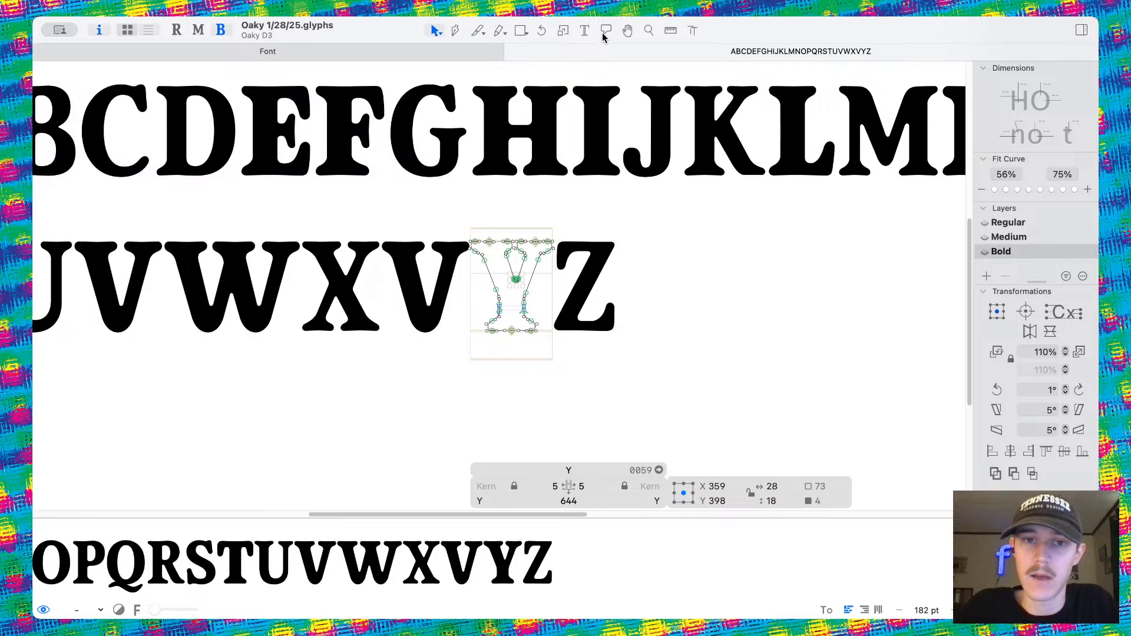
# Delete the extra V between the X and the Y from the sample text.
pyautogui.click(584, 30)
pyautogui.press('BackSpace')
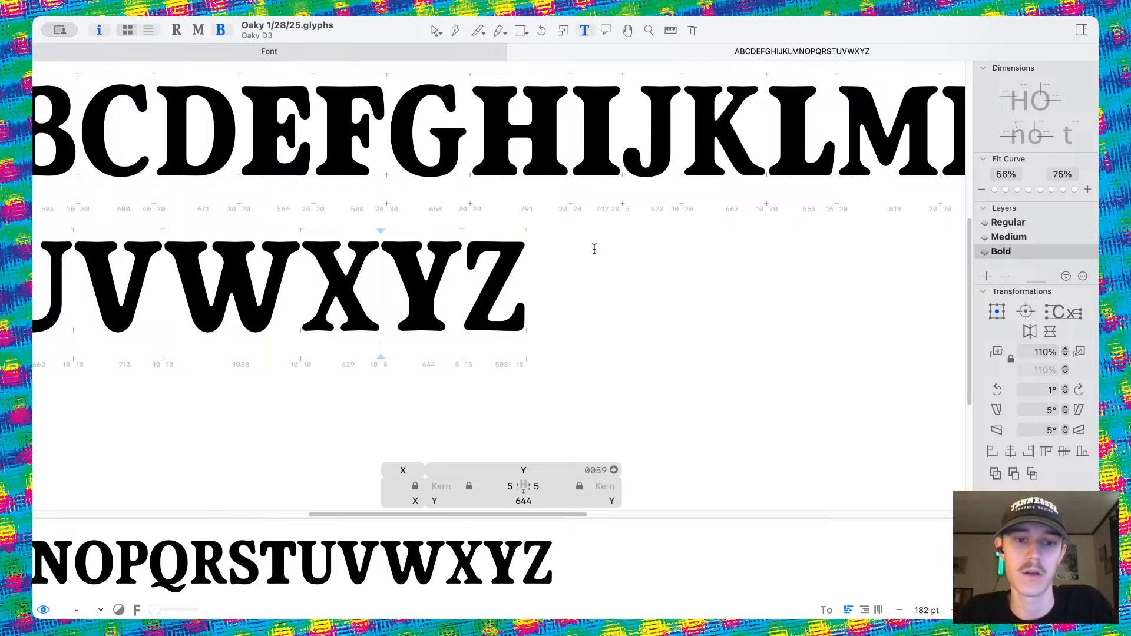
pyautogui.scroll(-3, 565, 289)
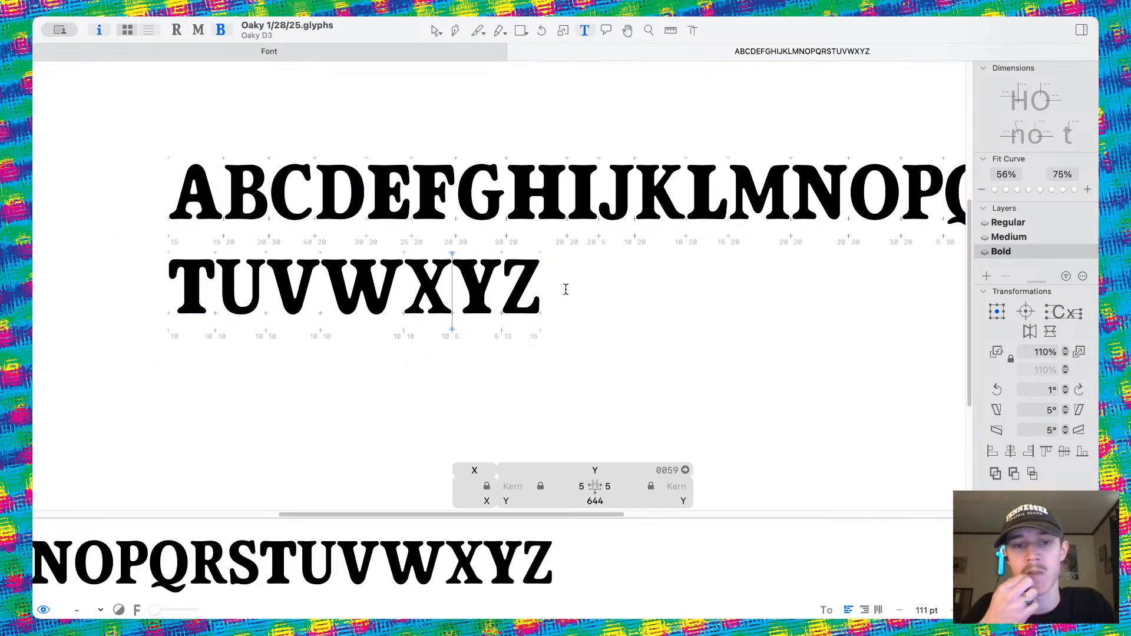
pyautogui.hscroll(-2, 566, 289)
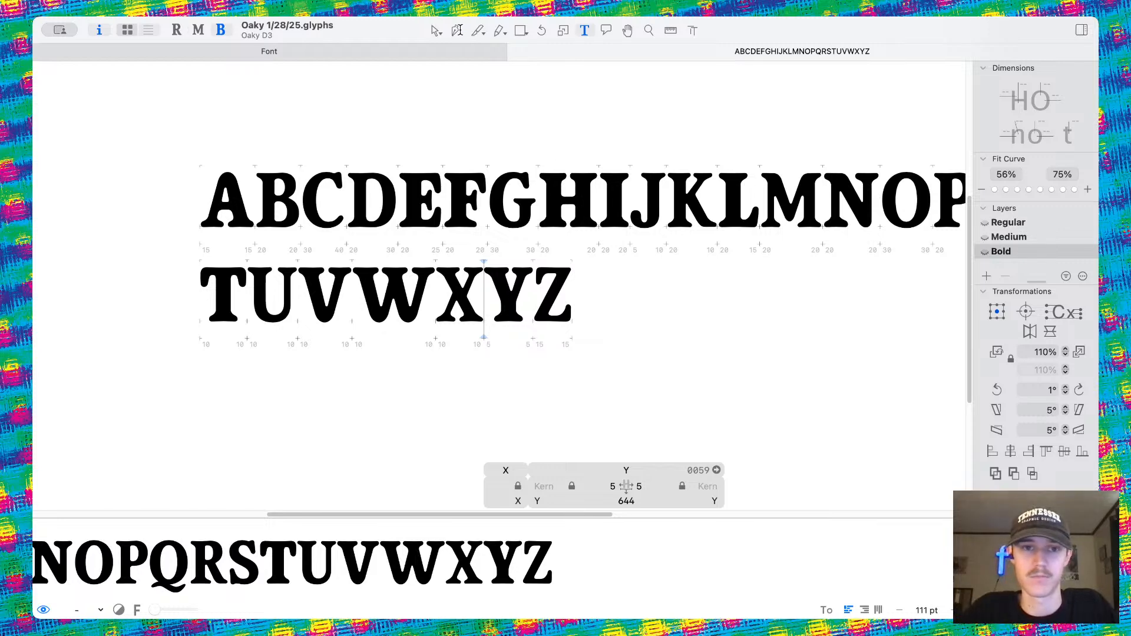
# Examine the X's outline against the W and Y, and compare its weight with the full bold alphabet at small sizes.
pyautogui.press('Escape')
pyautogui.scroll(2, 303, 283)
pyautogui.scroll(4, 303, 282)
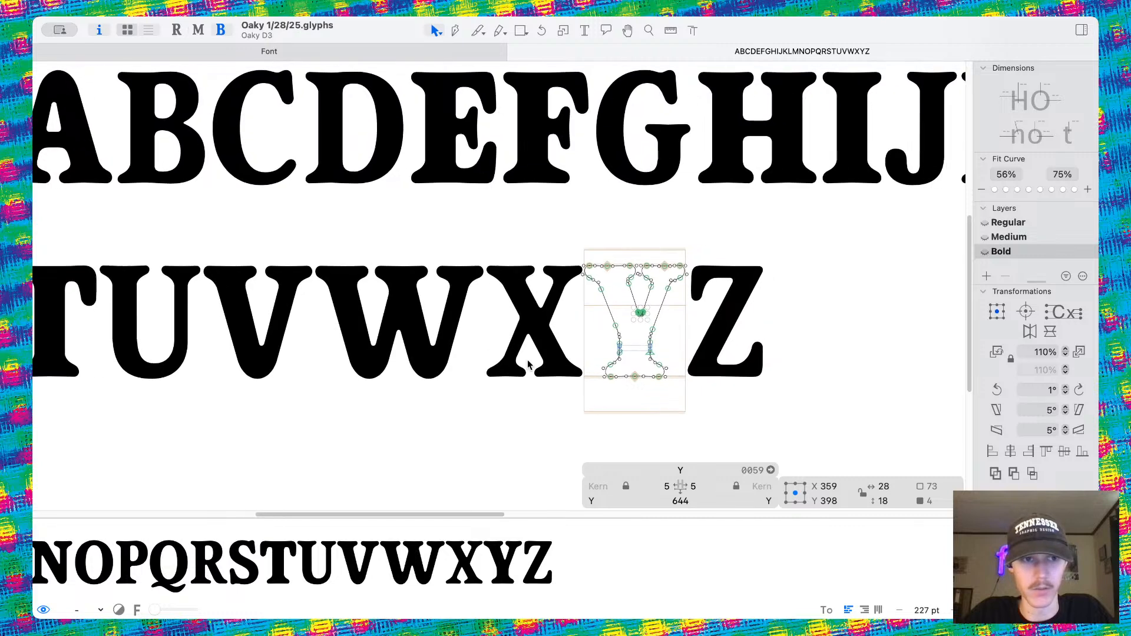
pyautogui.doubleClick(544, 324)
pyautogui.scroll(8, 543, 324)
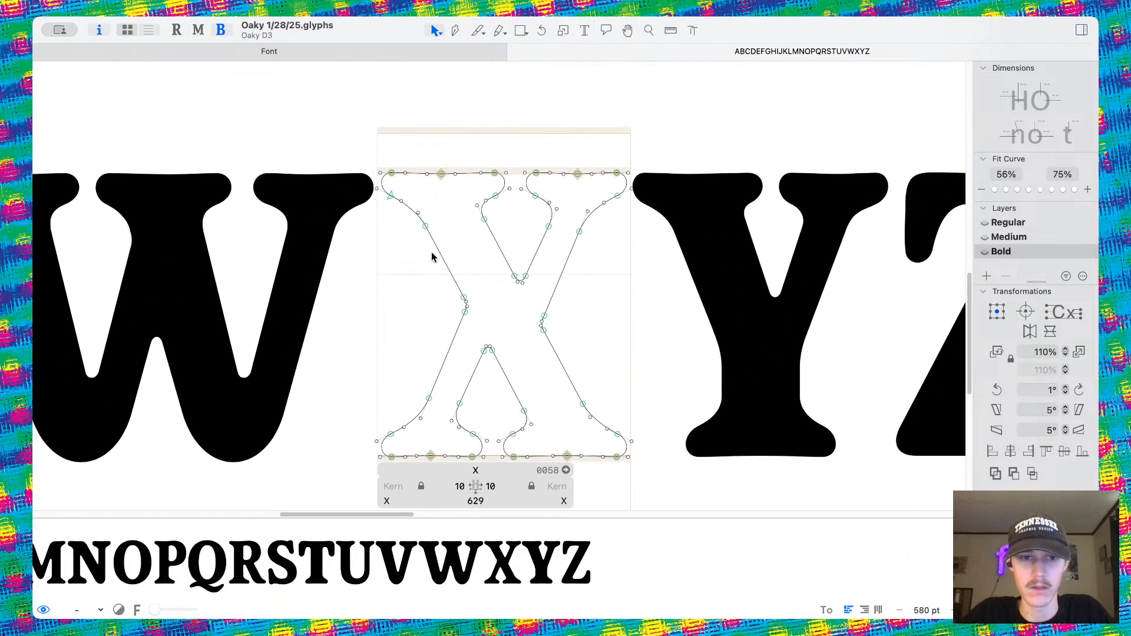
pyautogui.scroll(-1, 407, 247)
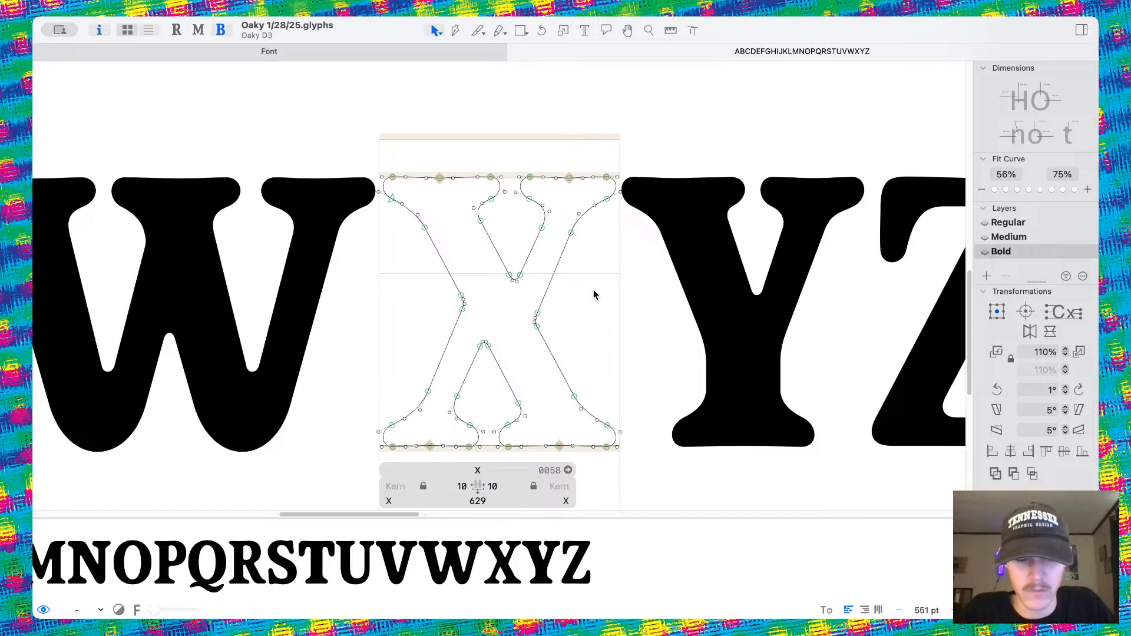
pyautogui.scroll(-10, 441, 289)
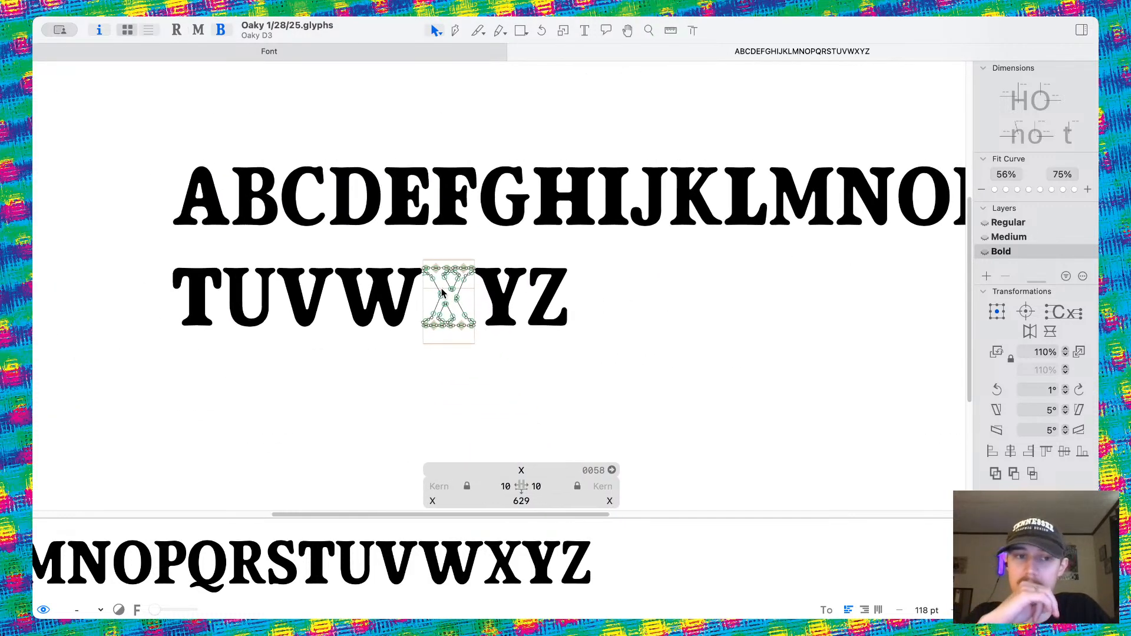
pyautogui.hscroll(5, 442, 292)
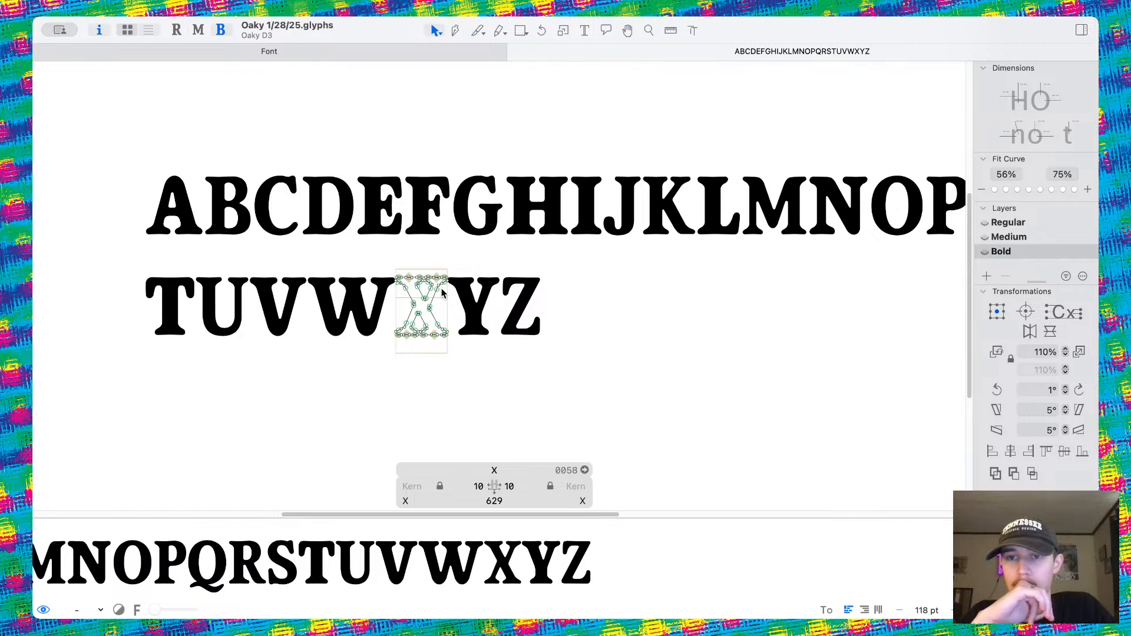
pyautogui.hscroll(4, 442, 291)
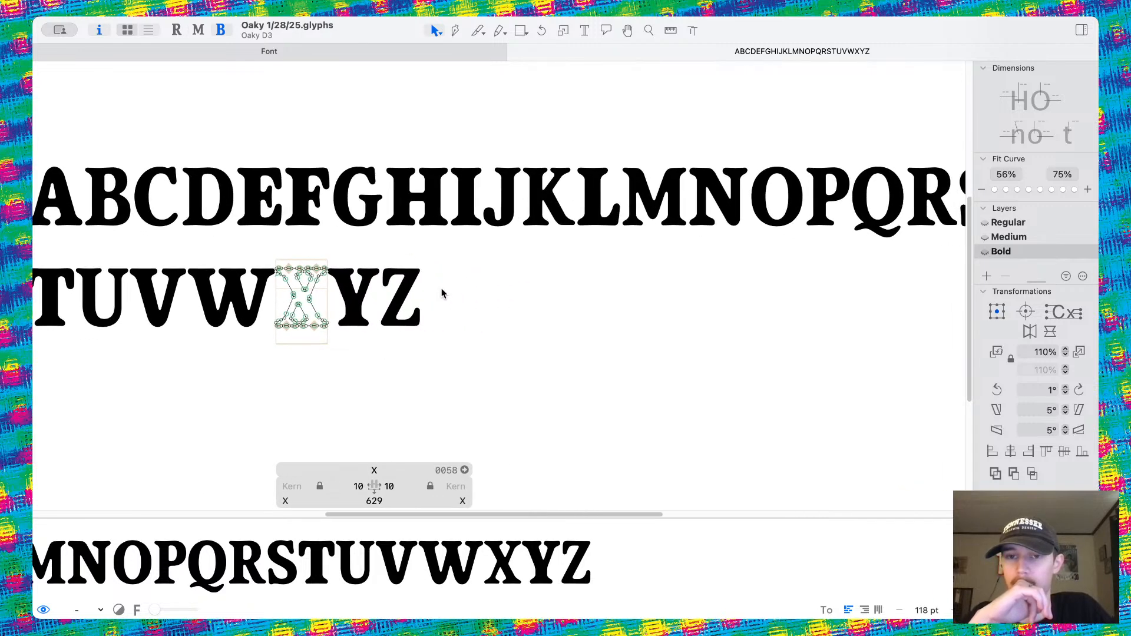
pyautogui.scroll(-8, 442, 292)
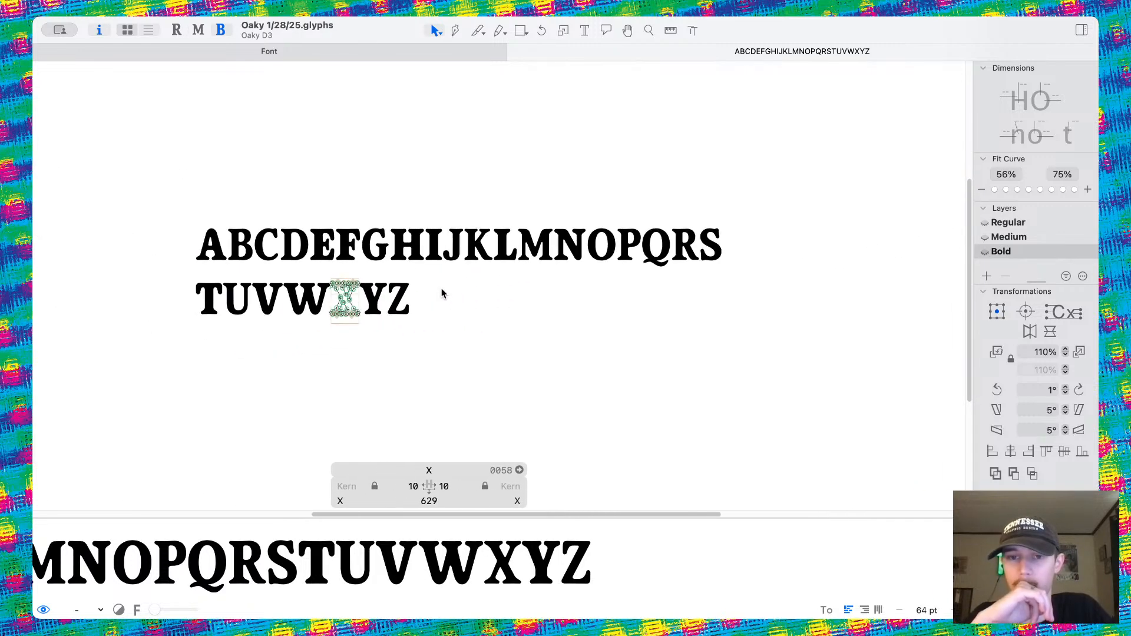
pyautogui.hscroll(-2, 442, 293)
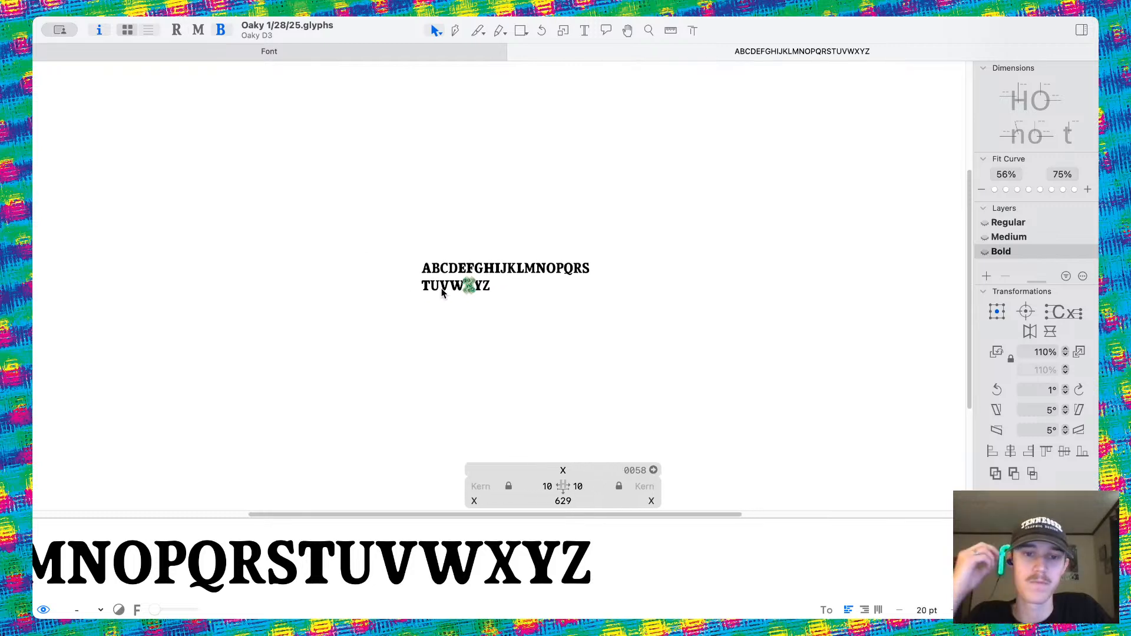
pyautogui.scroll(-2, 442, 293)
pyautogui.scroll(2, 442, 292)
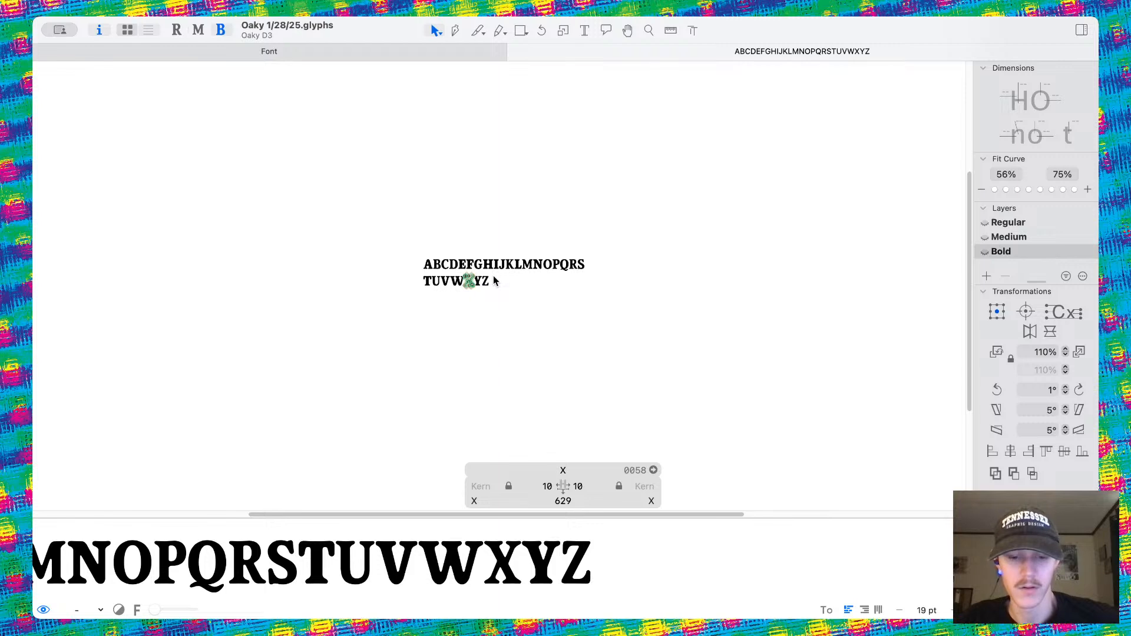
pyautogui.click(628, 32)
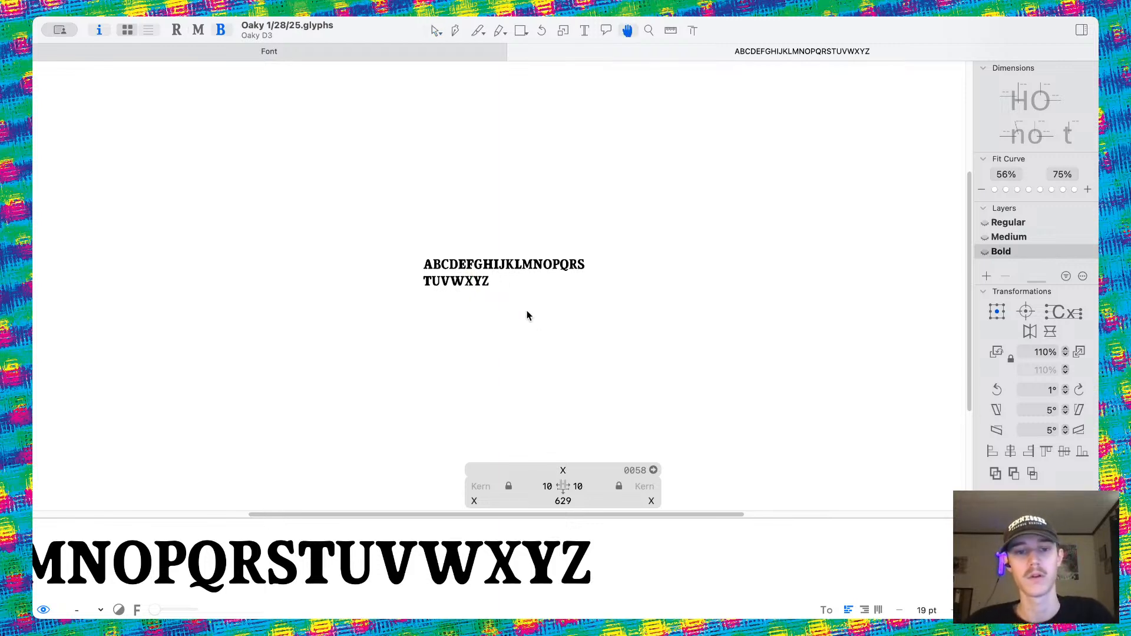
pyautogui.scroll(5, 463, 273)
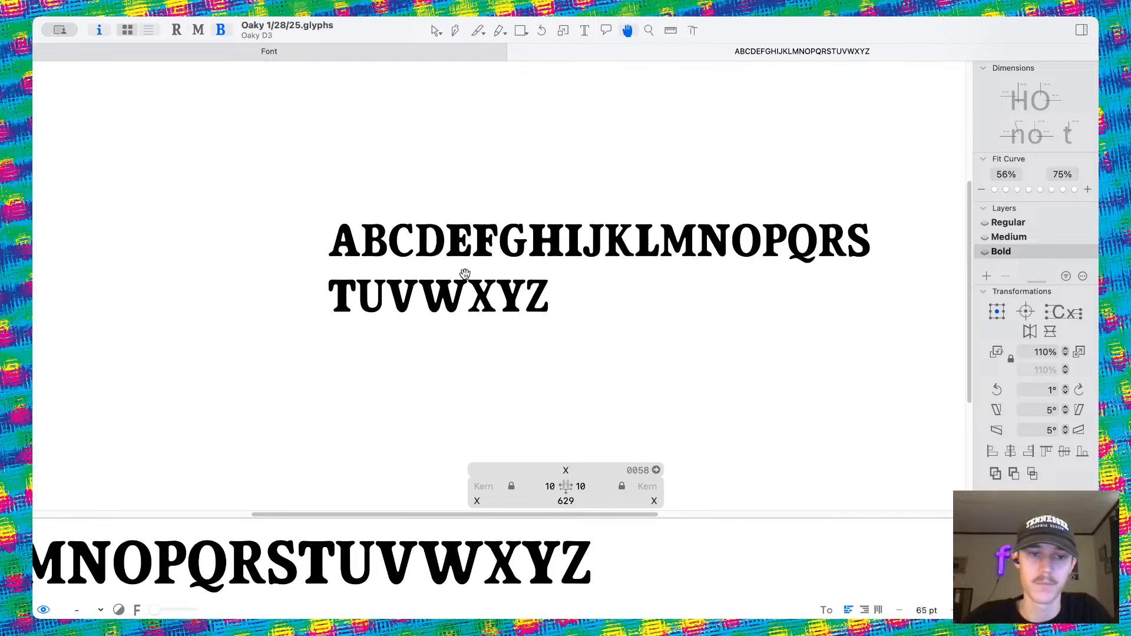
pyautogui.click(436, 30)
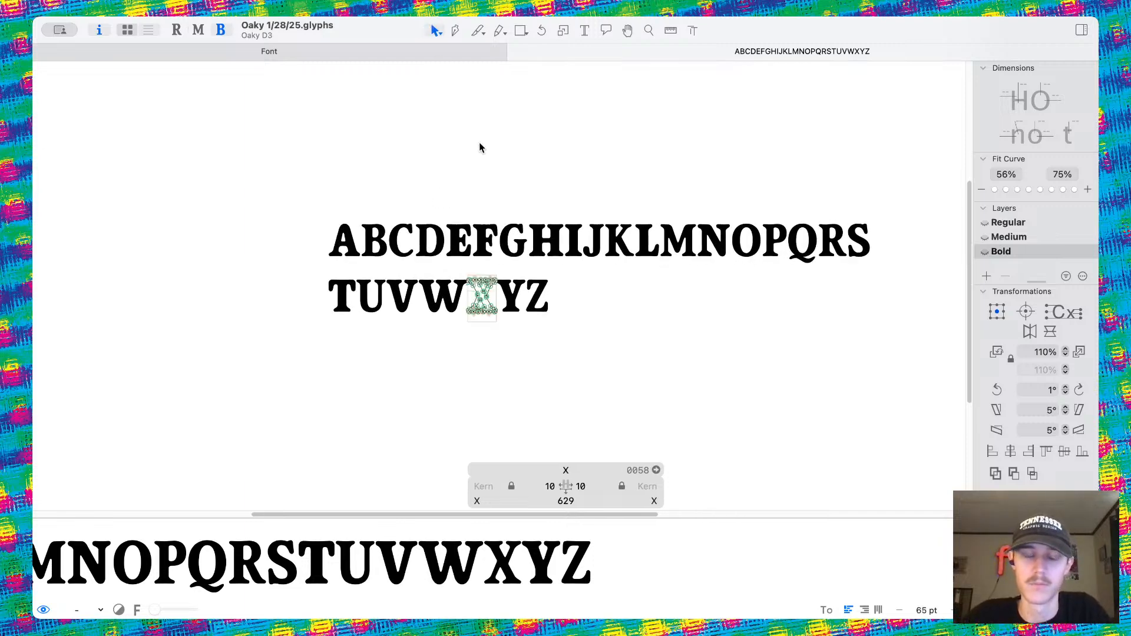
# Examine the bold letters from F to S up close, including the O's outline, and compare them within the whole alphabet.
pyautogui.scroll(5, 561, 238)
pyautogui.scroll(4, 561, 238)
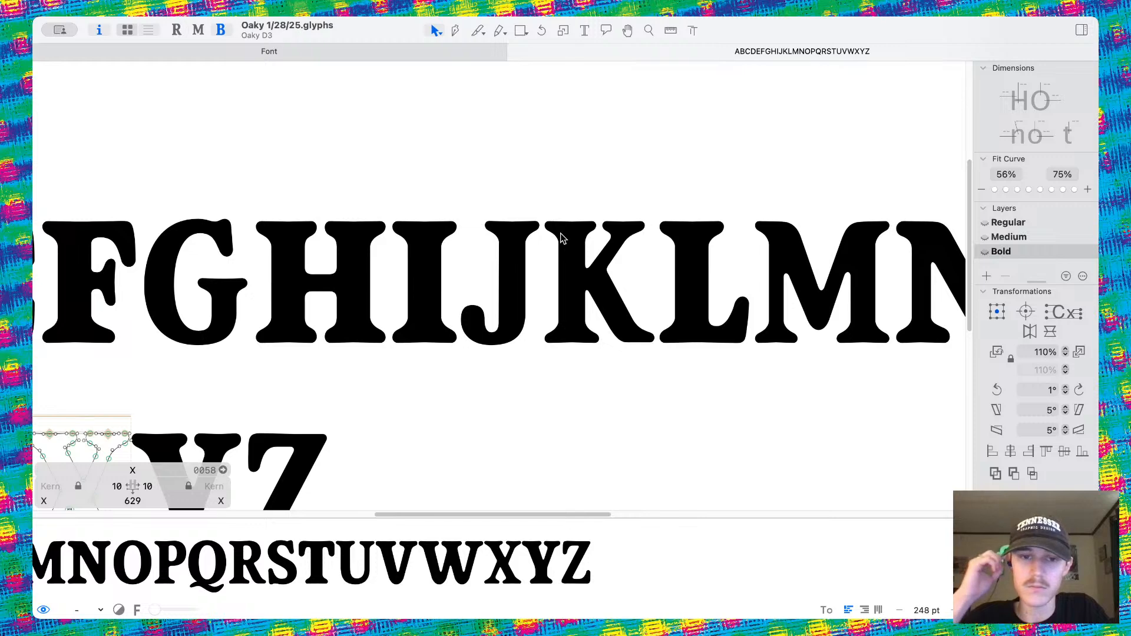
pyautogui.hscroll(10, 560, 238)
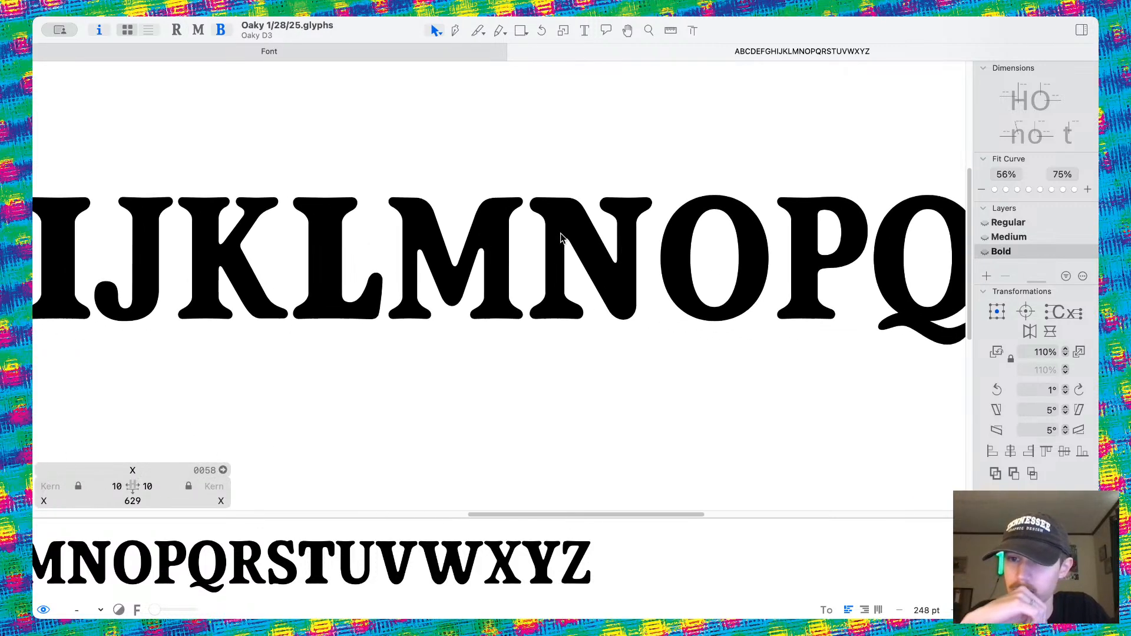
pyautogui.hscroll(5, 561, 238)
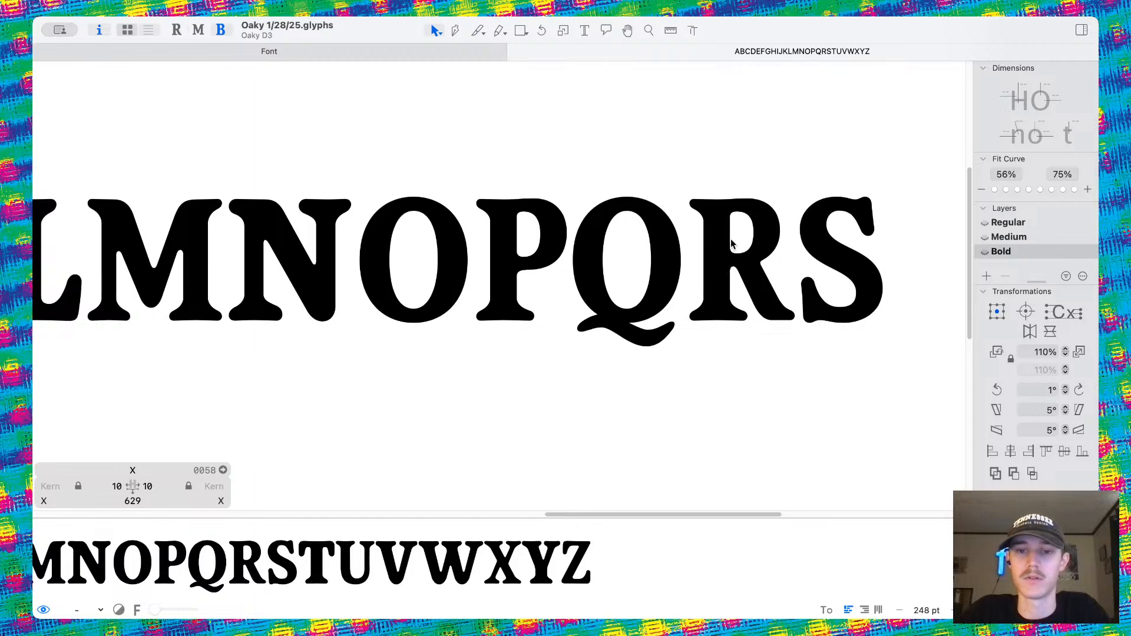
pyautogui.scroll(5, 468, 264)
pyautogui.doubleClick(430, 253)
pyautogui.hscroll(-2, 430, 253)
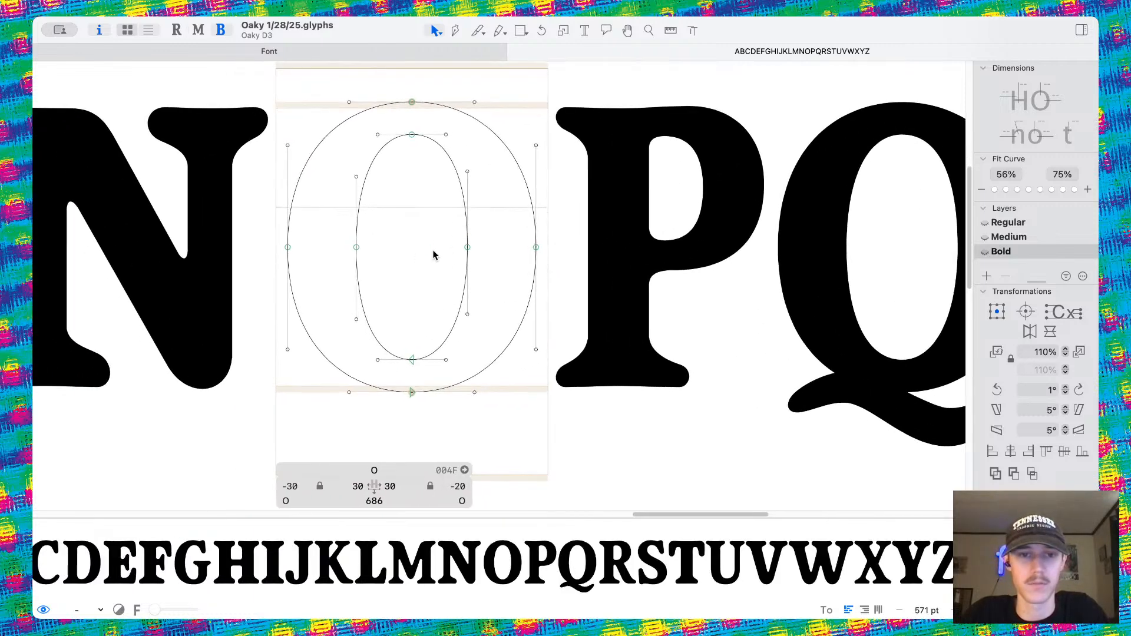
pyautogui.scroll(-10, 518, 82)
pyautogui.scroll(-5, 431, 258)
pyautogui.scroll(-4, 432, 257)
pyautogui.hscroll(-4, 432, 257)
pyautogui.scroll(-5, 432, 257)
pyautogui.scroll(5, 432, 257)
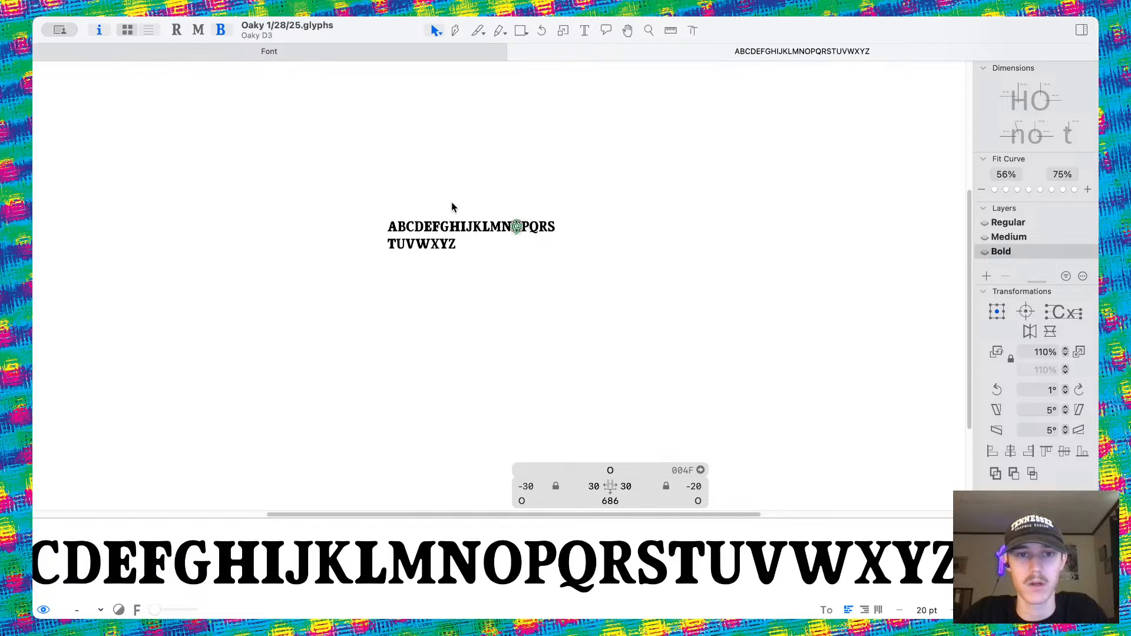
# Add a spacing line below the alphabet with HHH, a current-glyph placeholder and HHH, and test it with the F.
pyautogui.scroll(5, 432, 257)
pyautogui.click(585, 33)
pyautogui.scroll(-5, 462, 253)
pyautogui.click(461, 253)
pyautogui.scroll(3, 461, 253)
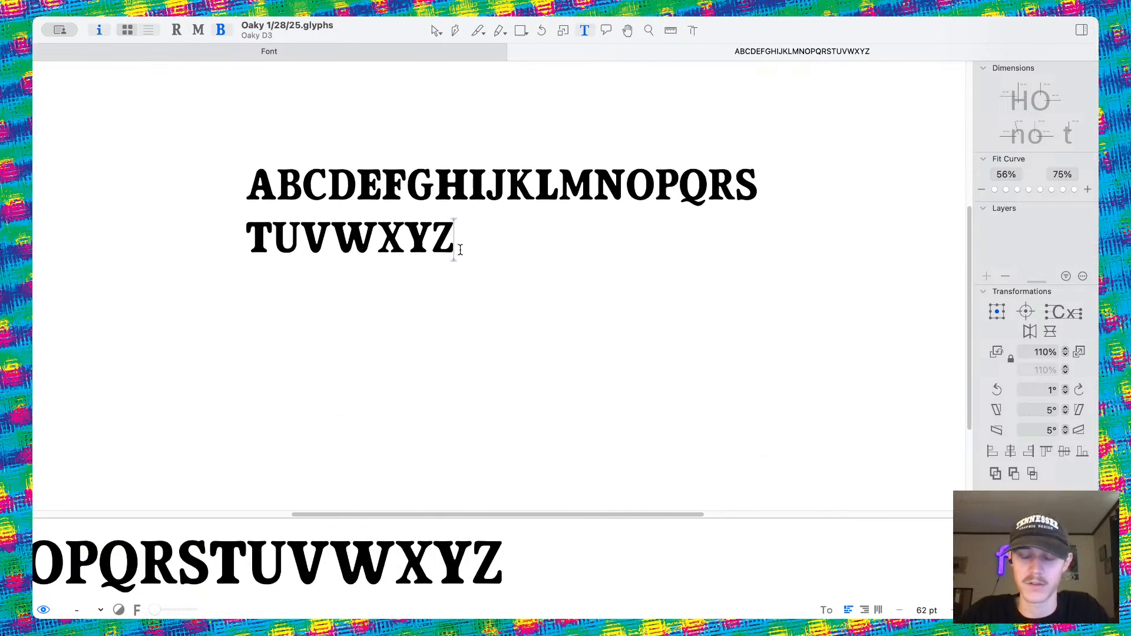
pyautogui.press('Return')
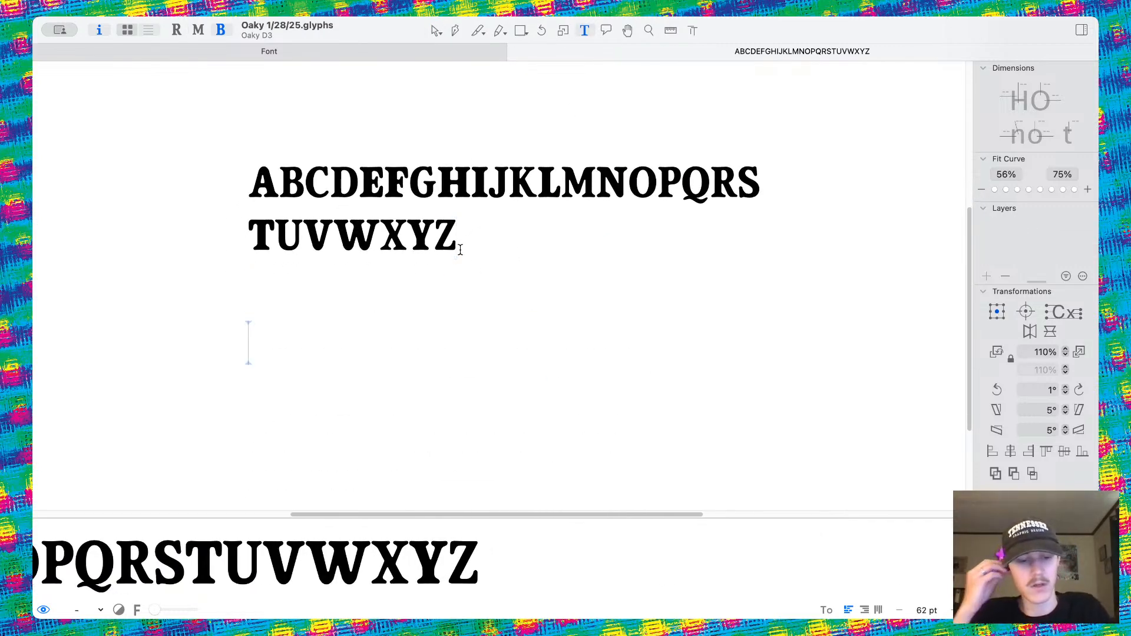
pyautogui.write('HHH')
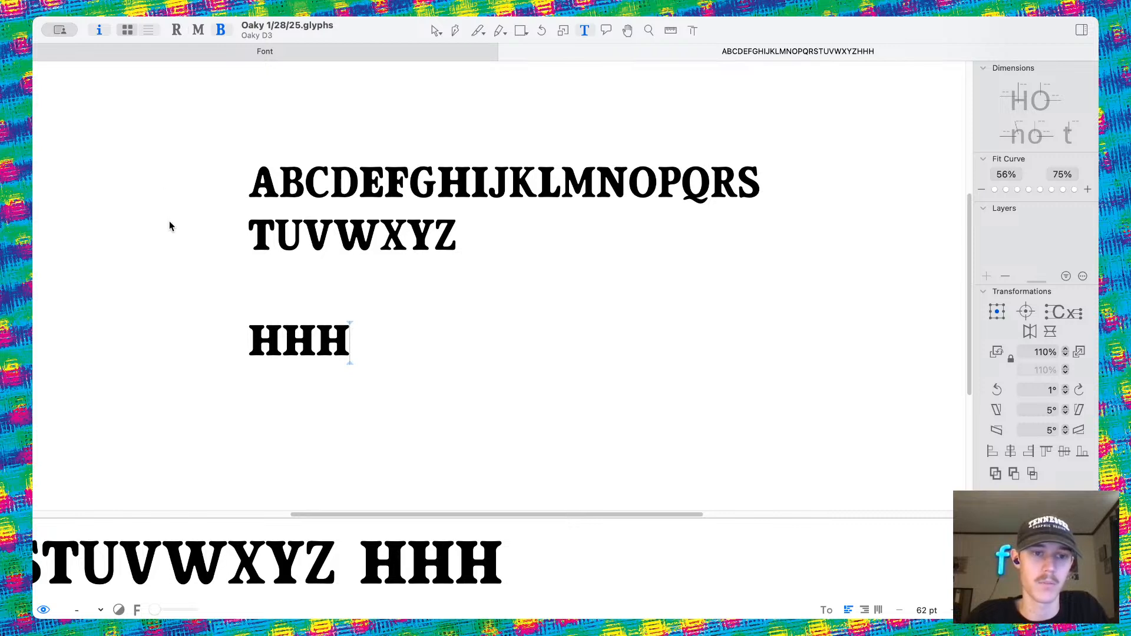
pyautogui.write('HHHH')
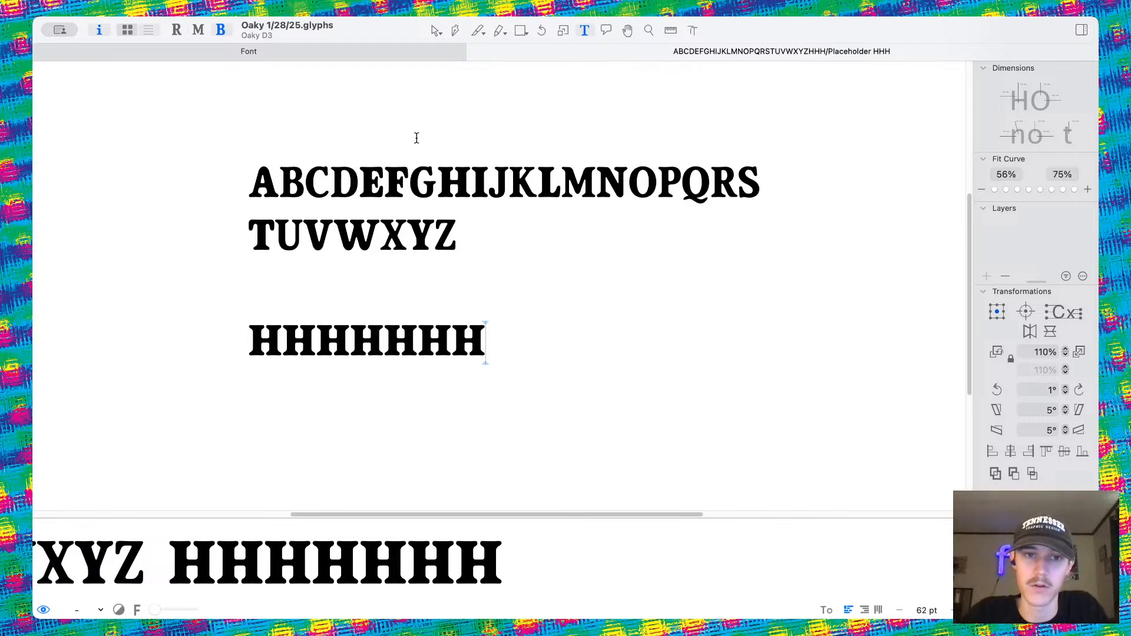
pyautogui.click(434, 31)
pyautogui.click(400, 179)
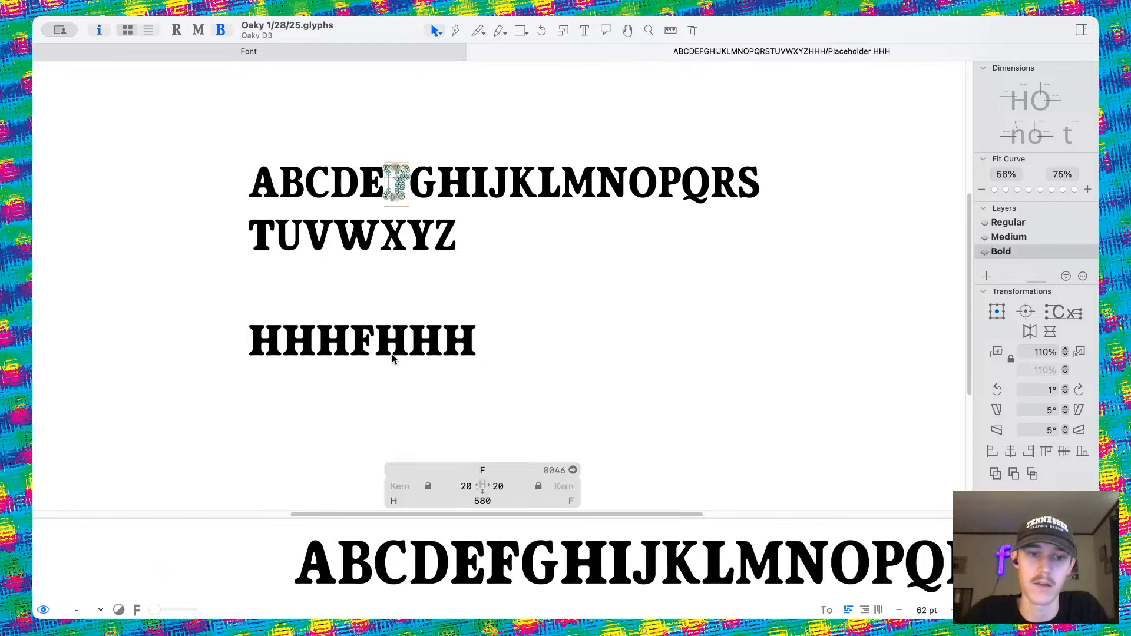
# Add a second spacing line under the H line with OOO, a current-glyph placeholder and OOO.
pyautogui.click(585, 30)
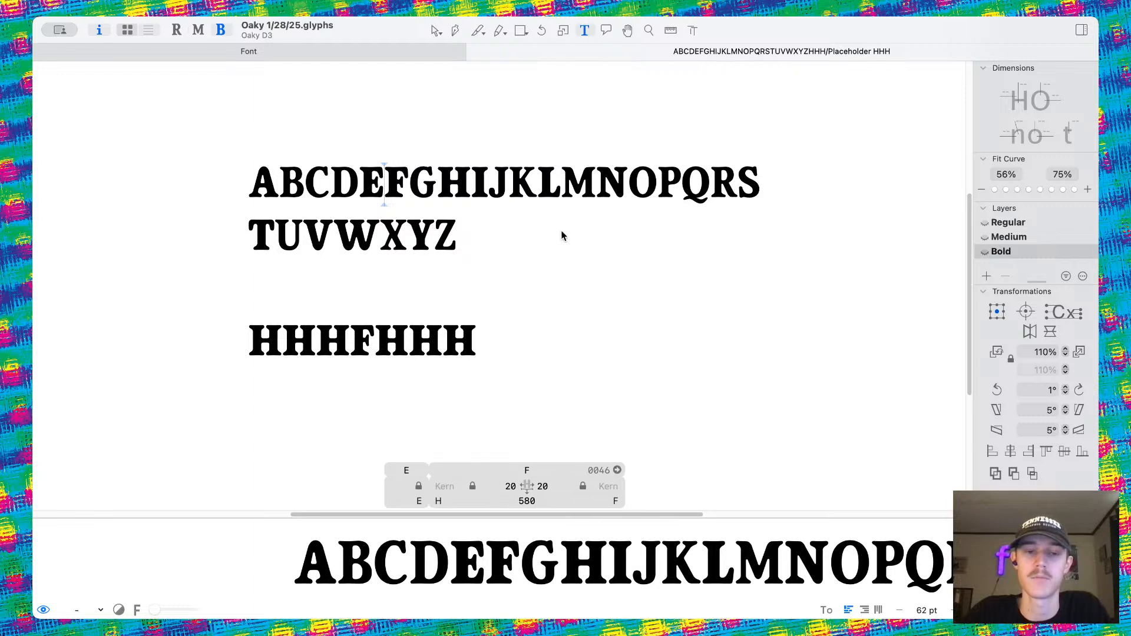
pyautogui.click(543, 316)
pyautogui.press('Return')
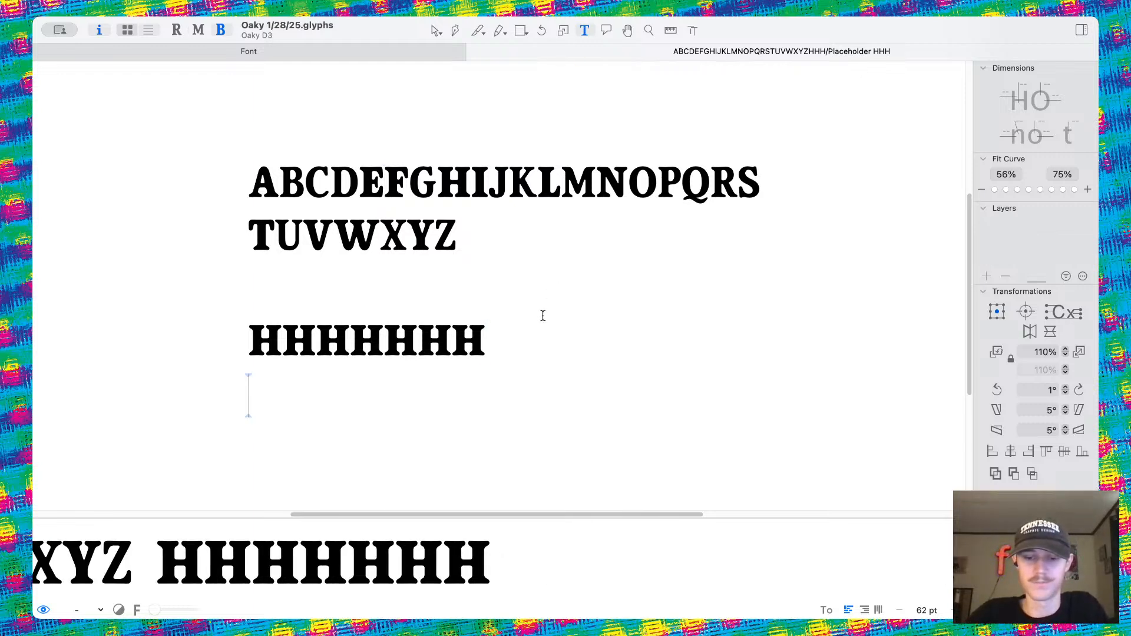
pyautogui.write('OOO')
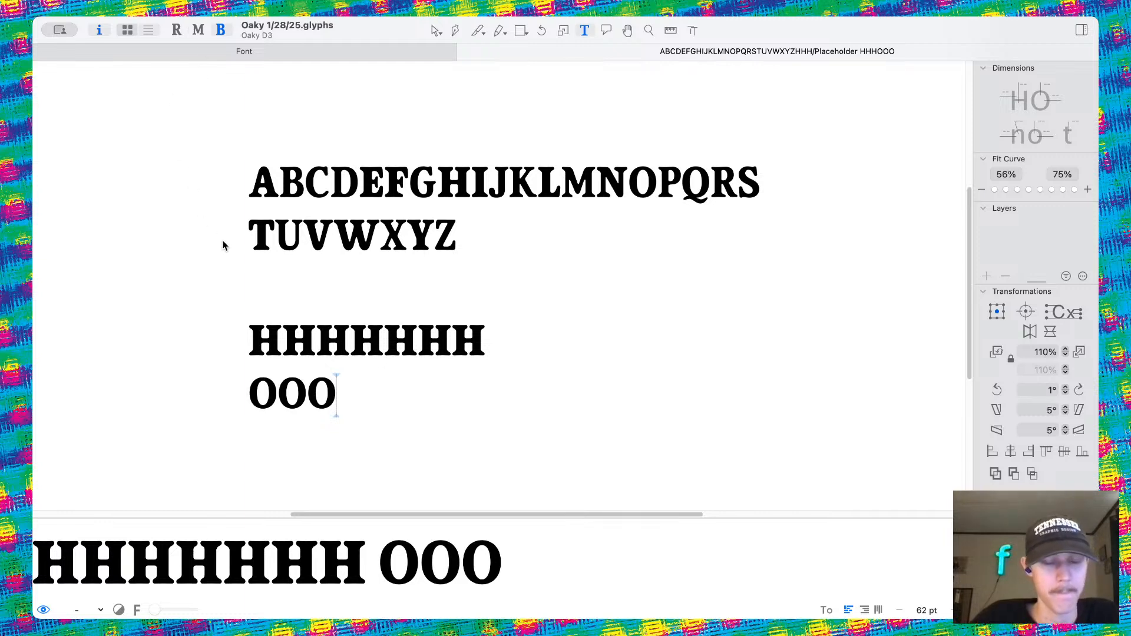
pyautogui.write('OOOO')
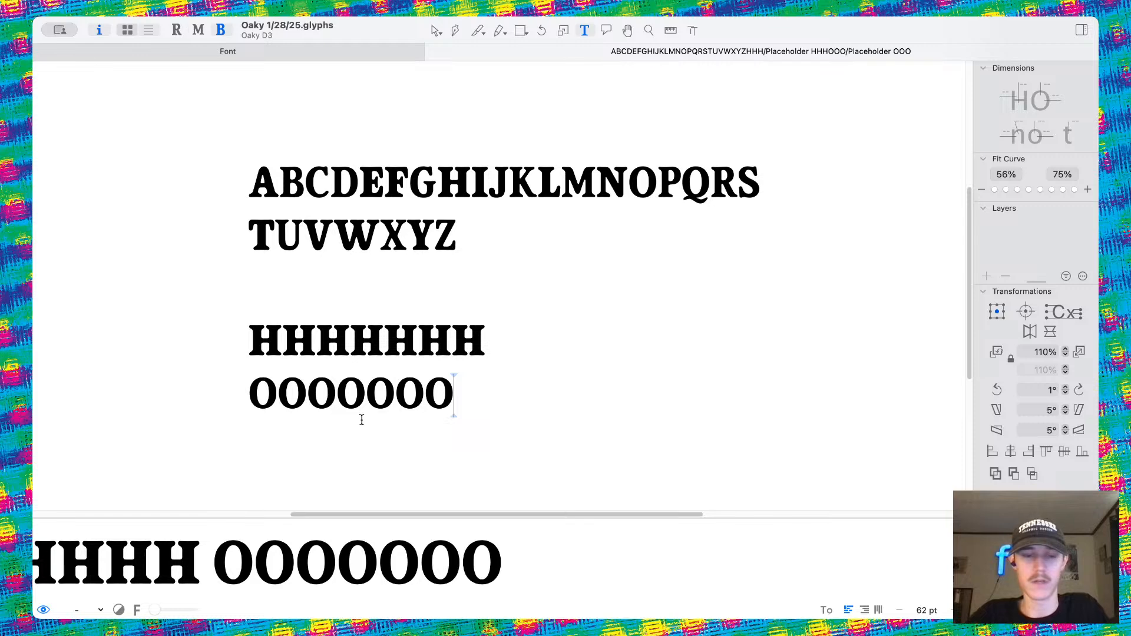
# Examine the letter spacing and sidebearings of the H and O test lines against the bold alphabet.
pyautogui.scroll(5, 371, 364)
pyautogui.scroll(1, 371, 364)
pyautogui.scroll(-2, 422, 177)
pyautogui.scroll(3, 387, 184)
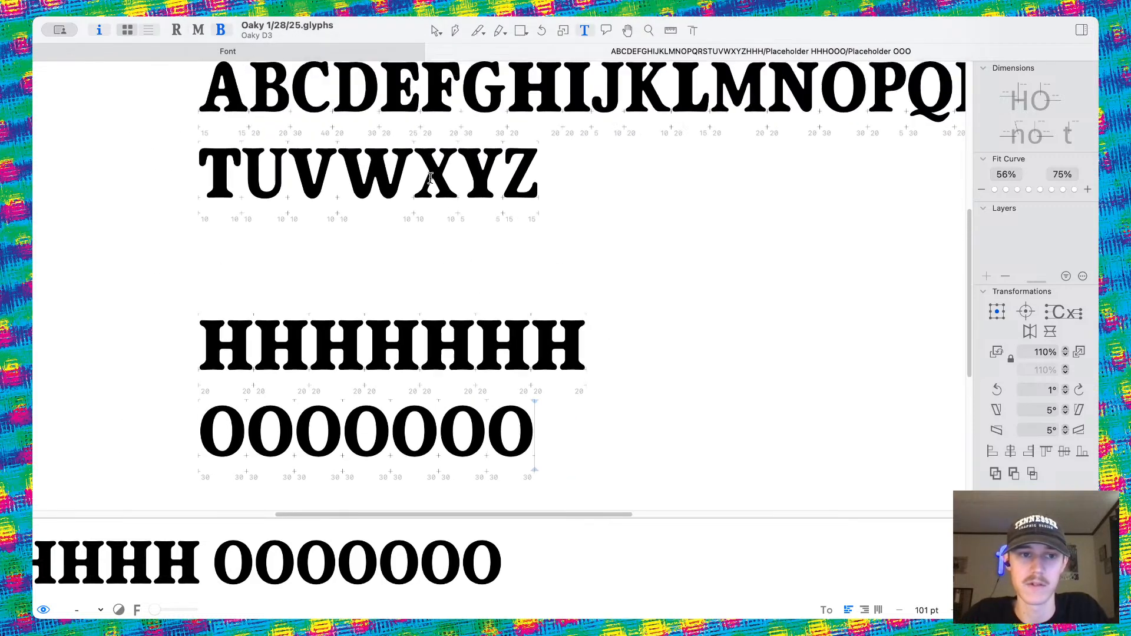
pyautogui.hscroll(3, 518, 185)
pyautogui.scroll(2, 518, 185)
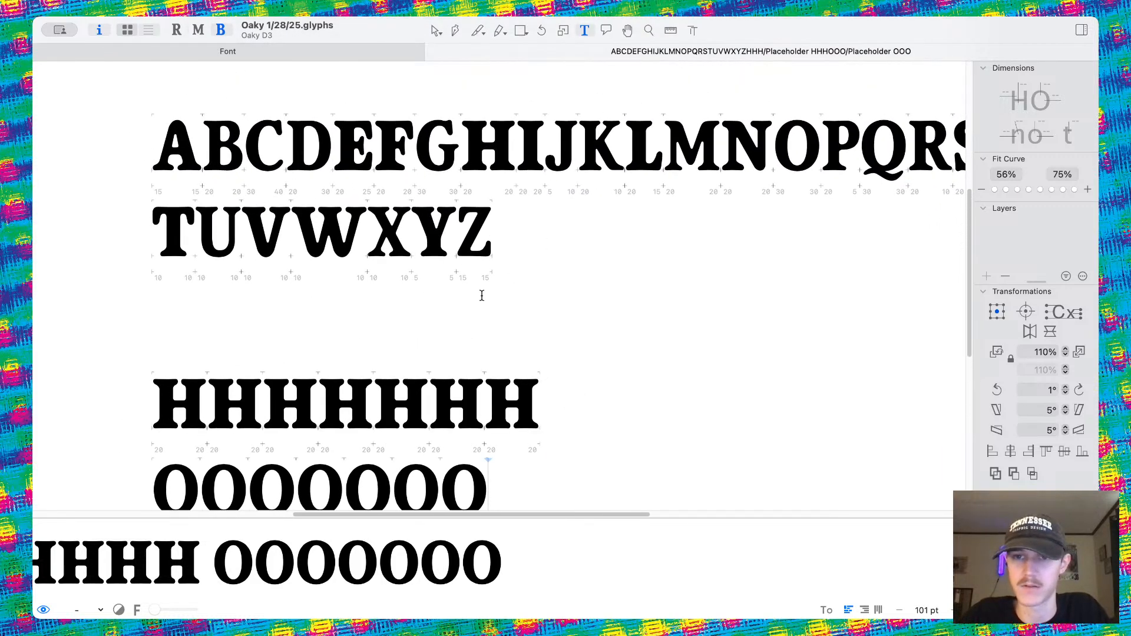
pyautogui.scroll(-1, 460, 291)
pyautogui.scroll(-3, 412, 271)
pyautogui.hscroll(-1, 412, 272)
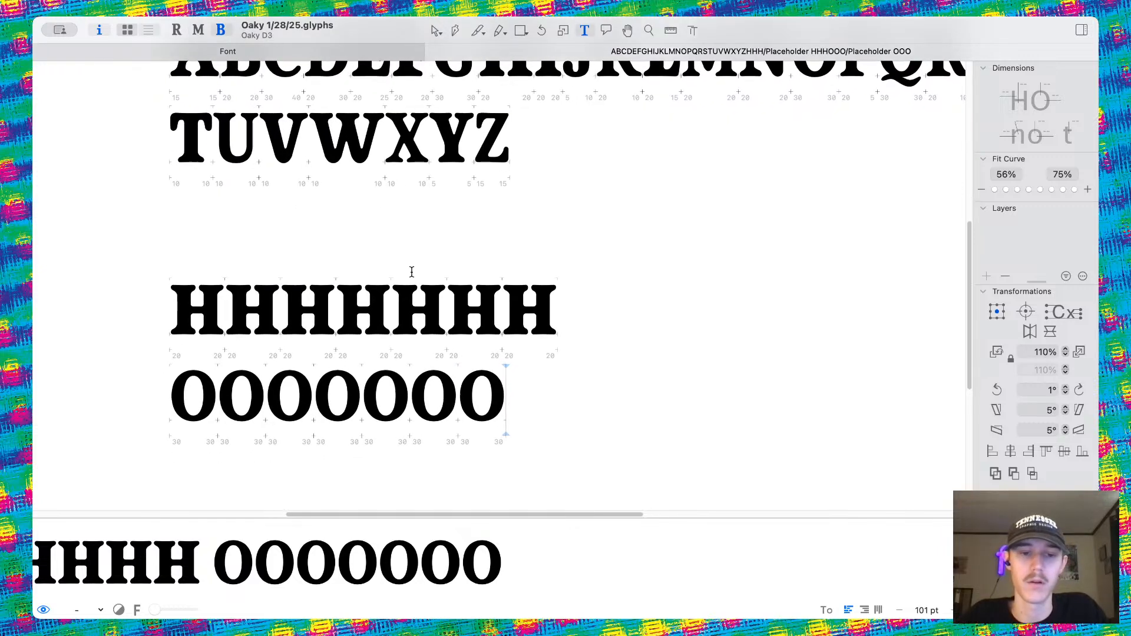
# Open the bold O in the alphabet line for outline editing.
pyautogui.scroll(2, 412, 272)
pyautogui.scroll(5, 412, 272)
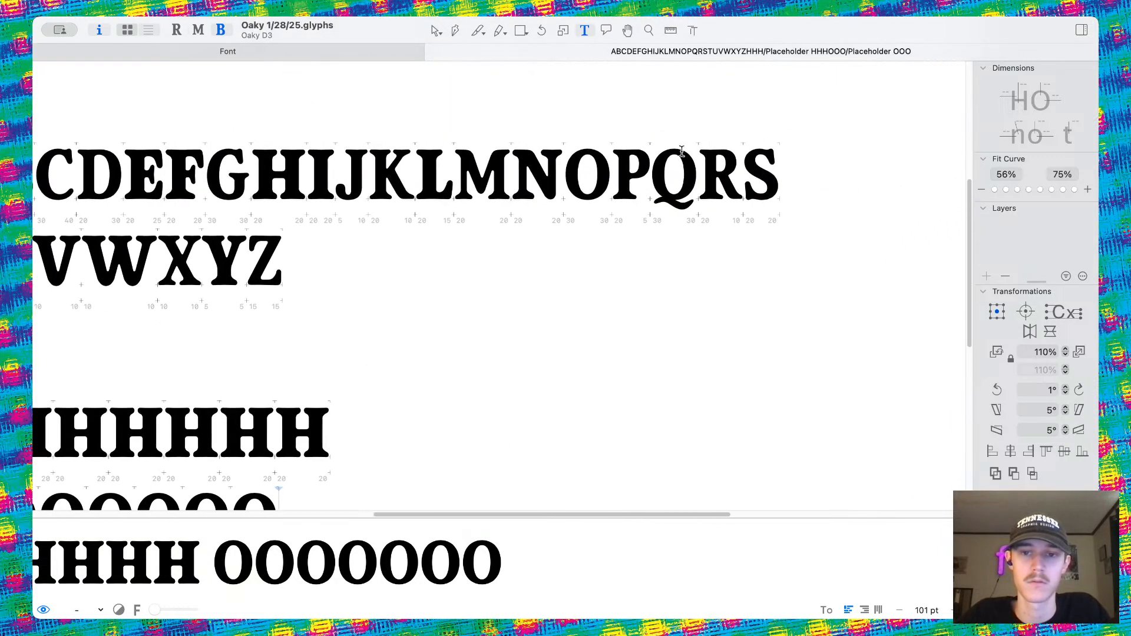
pyautogui.hscroll(-10, 453, 236)
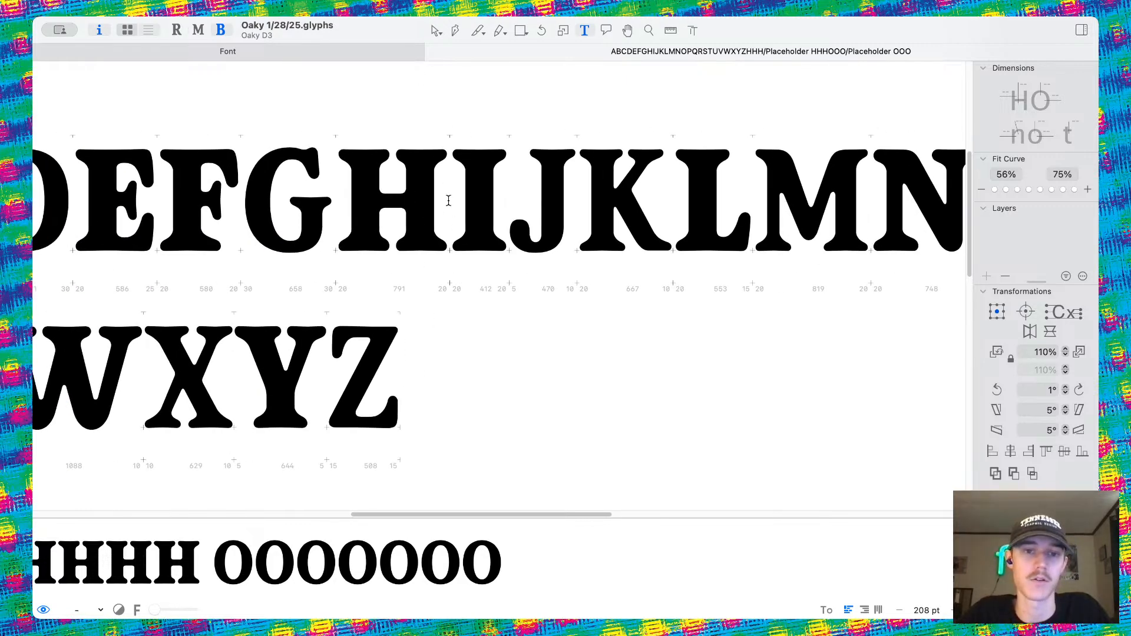
pyautogui.scroll(-3, 441, 189)
pyautogui.hscroll(3, 537, 310)
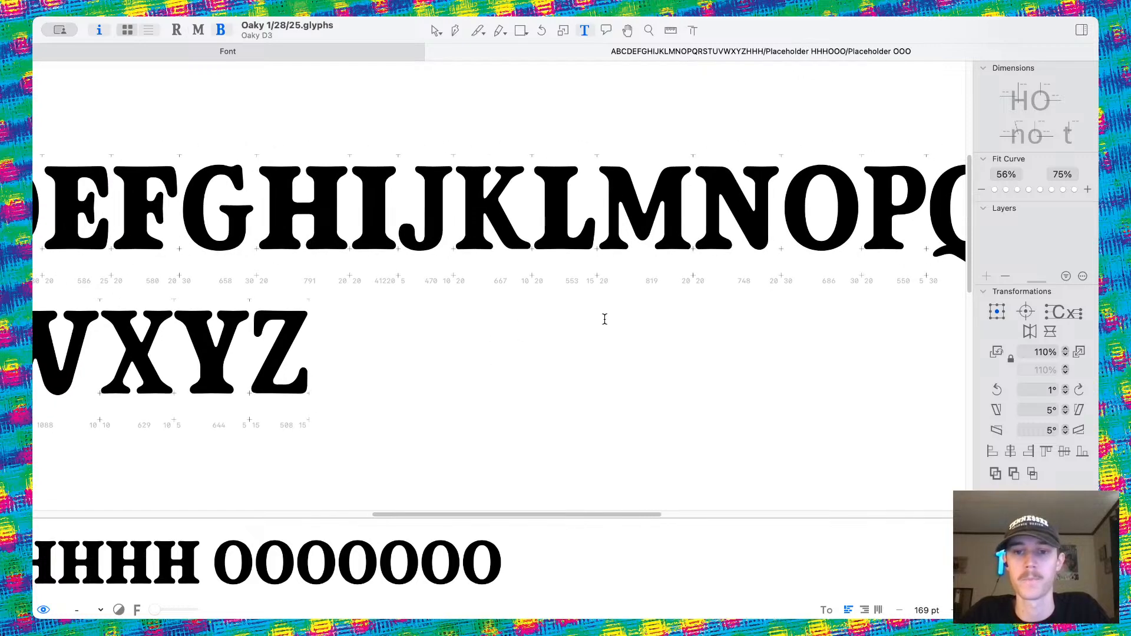
pyautogui.hscroll(6, 439, 286)
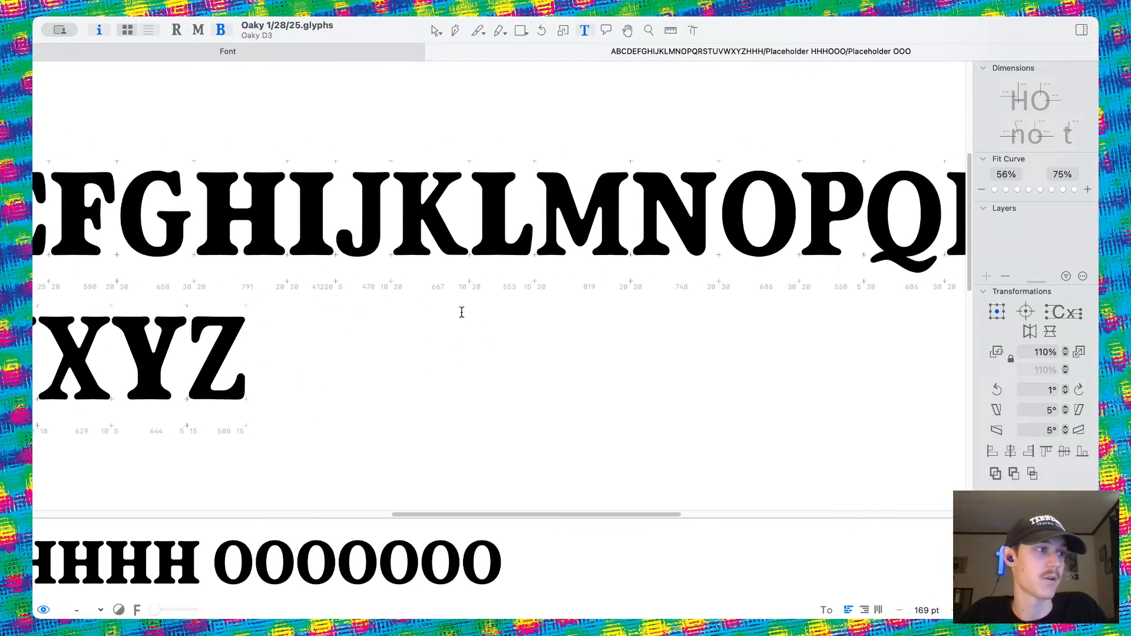
pyautogui.click(436, 30)
pyautogui.scroll(5, 586, 157)
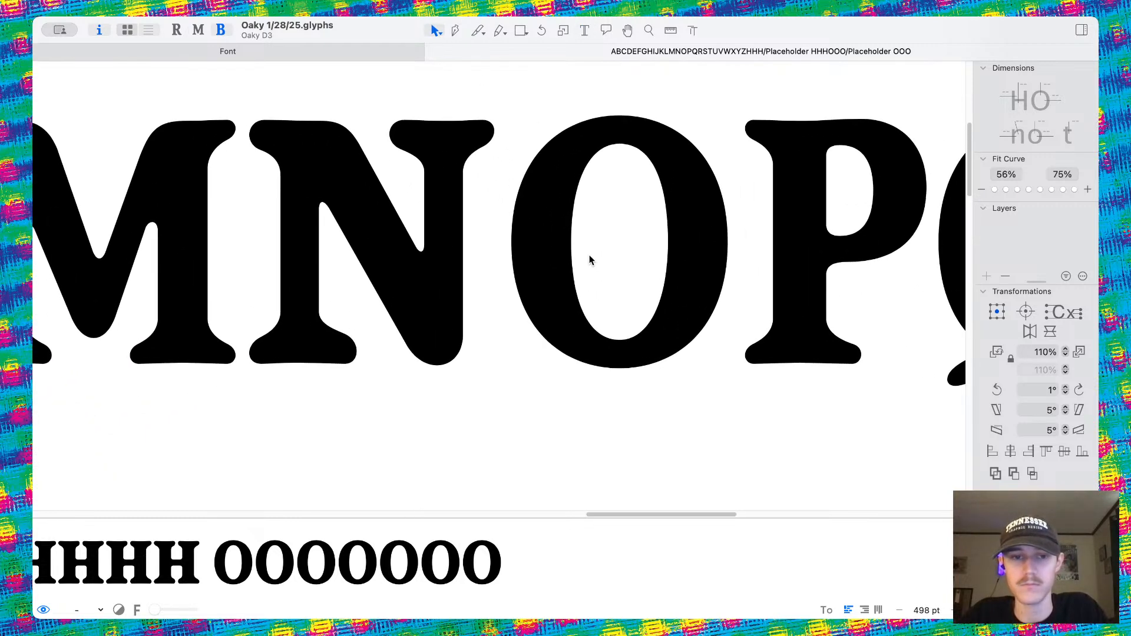
pyautogui.scroll(-5, 590, 259)
pyautogui.doubleClick(504, 249)
# Widen the bold O's outer contour by moving its right and left extreme nodes outward 20 units each.
pyautogui.scroll(5, 515, 242)
pyautogui.hscroll(-1, 530, 277)
pyautogui.moveTo(560, 285); pyautogui.dragTo(600, 331)
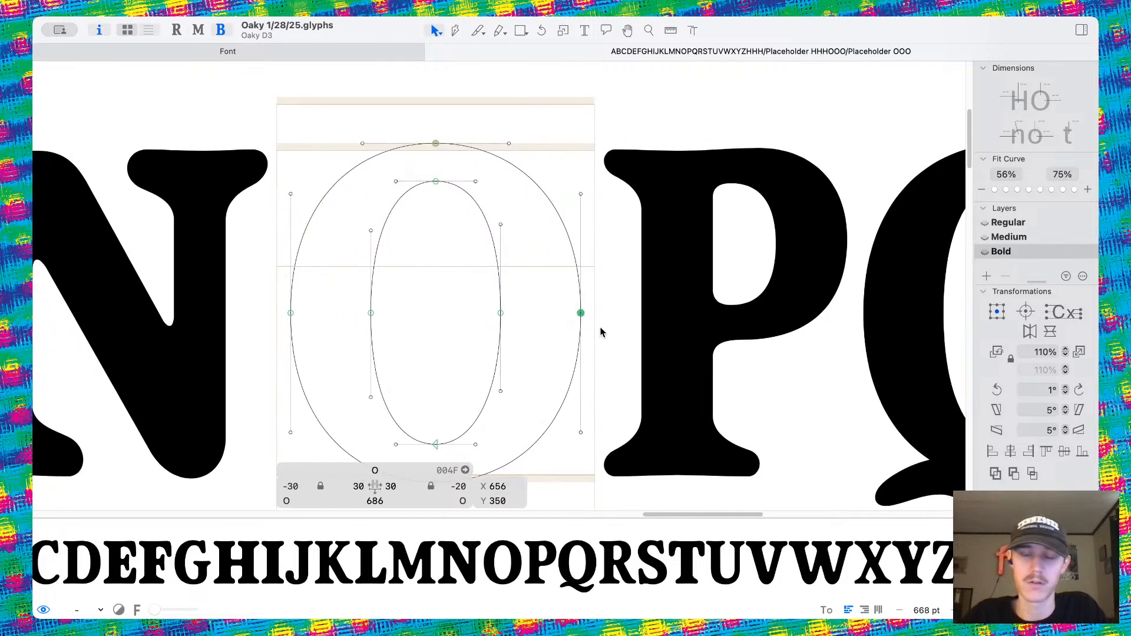
pyautogui.hotkey('shift', 'Right')
pyautogui.hotkey('shift', 'Right')
pyautogui.moveTo(322, 344); pyautogui.dragTo(342, 356)
pyautogui.hotkey('shift', 'Left')
pyautogui.hotkey('shift', 'Left')
# Narrow the O's counter by moving its left and right extreme nodes inward 20 units each.
pyautogui.moveTo(346, 298); pyautogui.dragTo(444, 347)
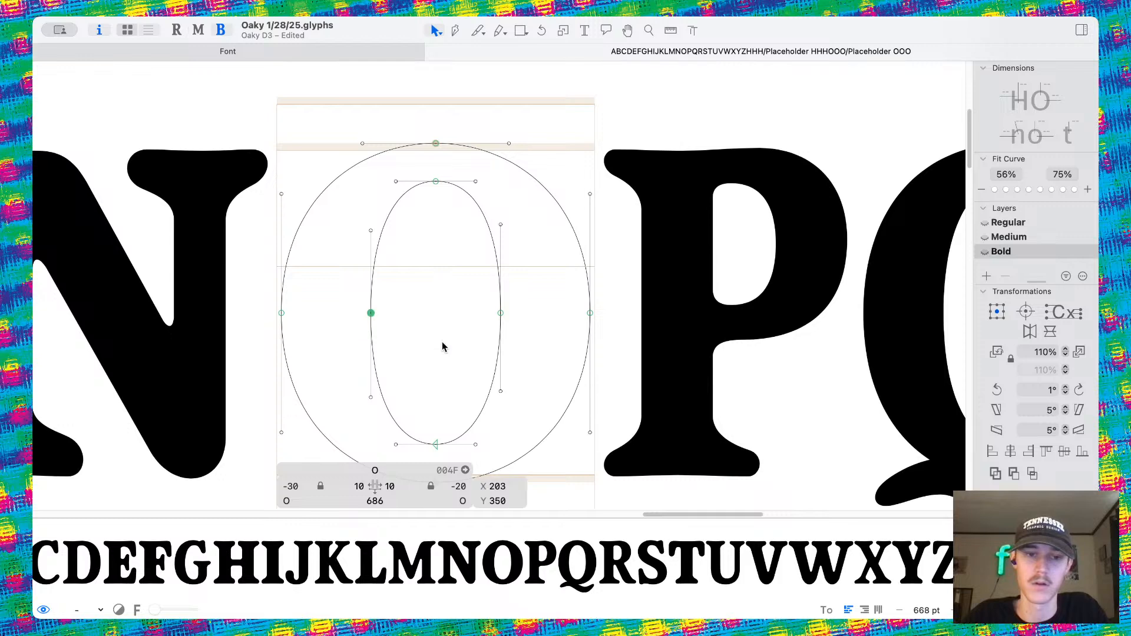
pyautogui.hotkey('shift', 'Right')
pyautogui.hotkey('shift', 'Right')
pyautogui.moveTo(459, 303); pyautogui.dragTo(606, 372)
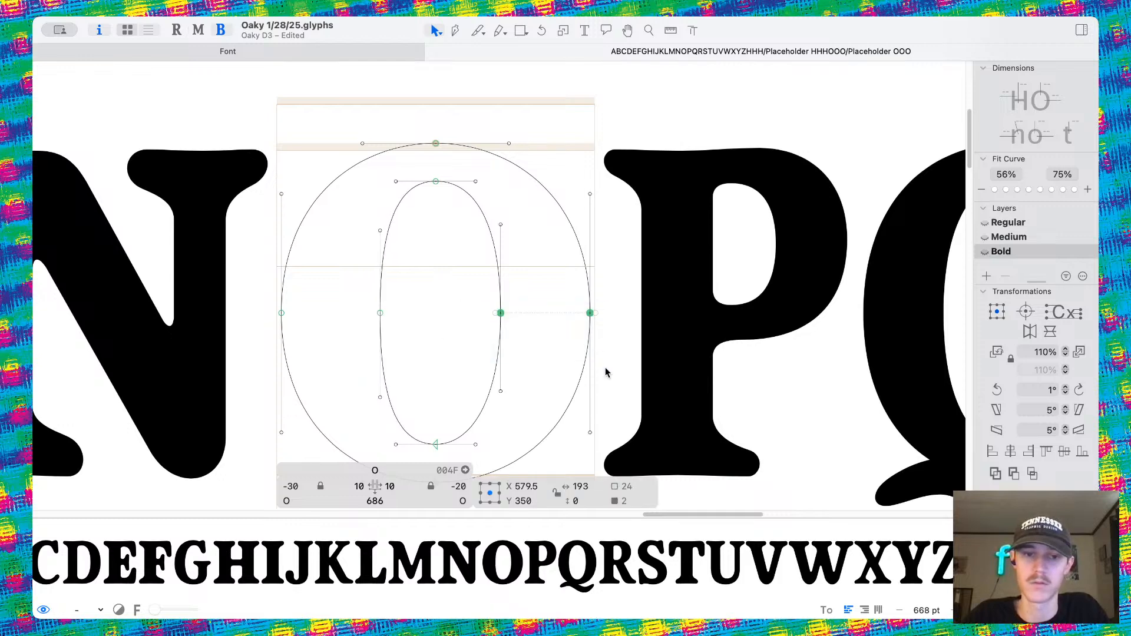
pyautogui.moveTo(454, 306); pyautogui.dragTo(571, 379)
pyautogui.hotkey('shift', 'Left')
pyautogui.hotkey('shift', 'Left')
# Thicken the O's top and bottom by moving the counter's top node down and bottom node up 20 units each.
pyautogui.click(436, 181)
pyautogui.hotkey('shift', 'Up')
pyautogui.hotkey('shift', 'Up')
pyautogui.scroll(-3, 449, 235)
pyautogui.moveTo(413, 354); pyautogui.dragTo(451, 400)
pyautogui.hotkey('shift', 'Up')
pyautogui.hotkey('shift', 'Up')
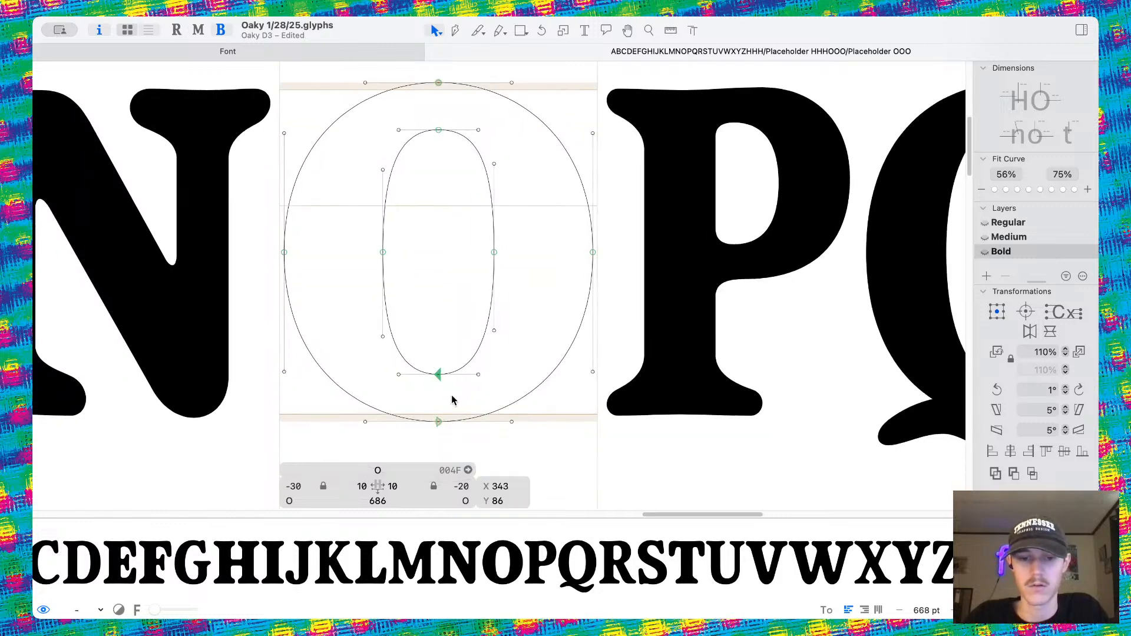
# Examine the thickened O at small and large sizes within the alphabet and the H and O spacing lines.
pyautogui.press('space')
pyautogui.scroll(-10, 460, 269)
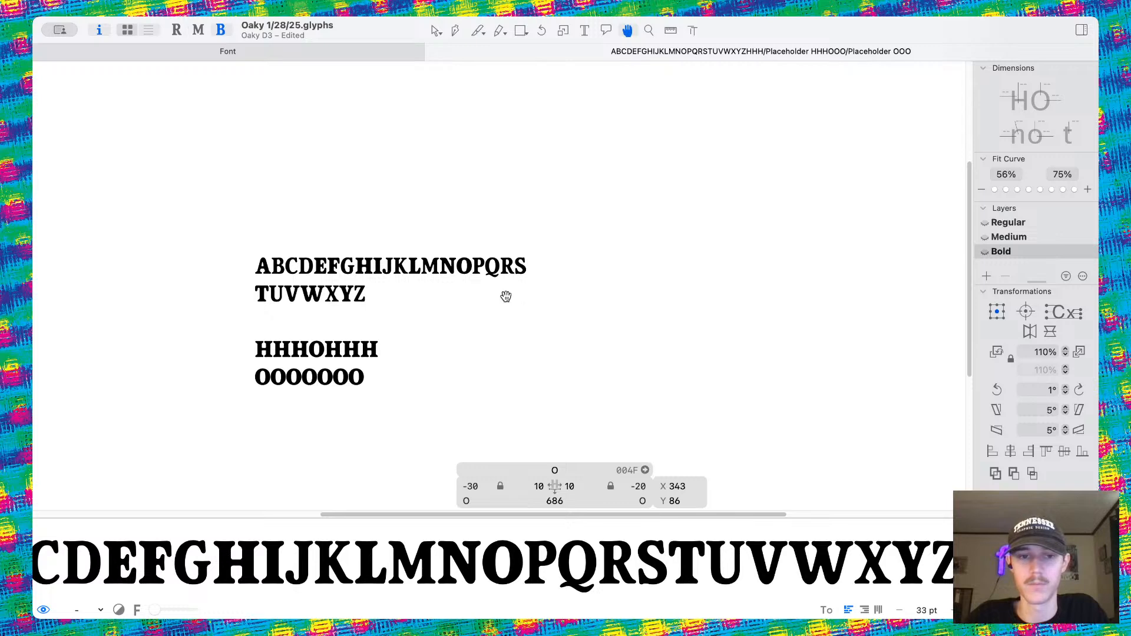
pyautogui.hscroll(-3, 431, 290)
pyautogui.scroll(-2, 432, 290)
pyautogui.scroll(8, 398, 326)
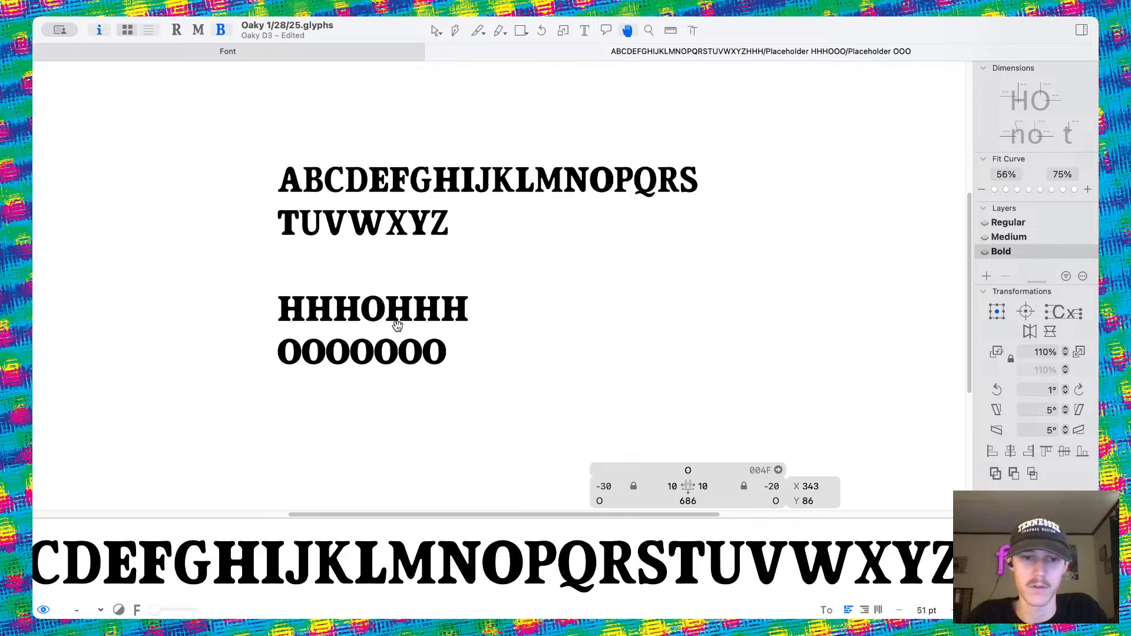
pyautogui.hscroll(-2, 398, 325)
pyautogui.scroll(-1, 397, 325)
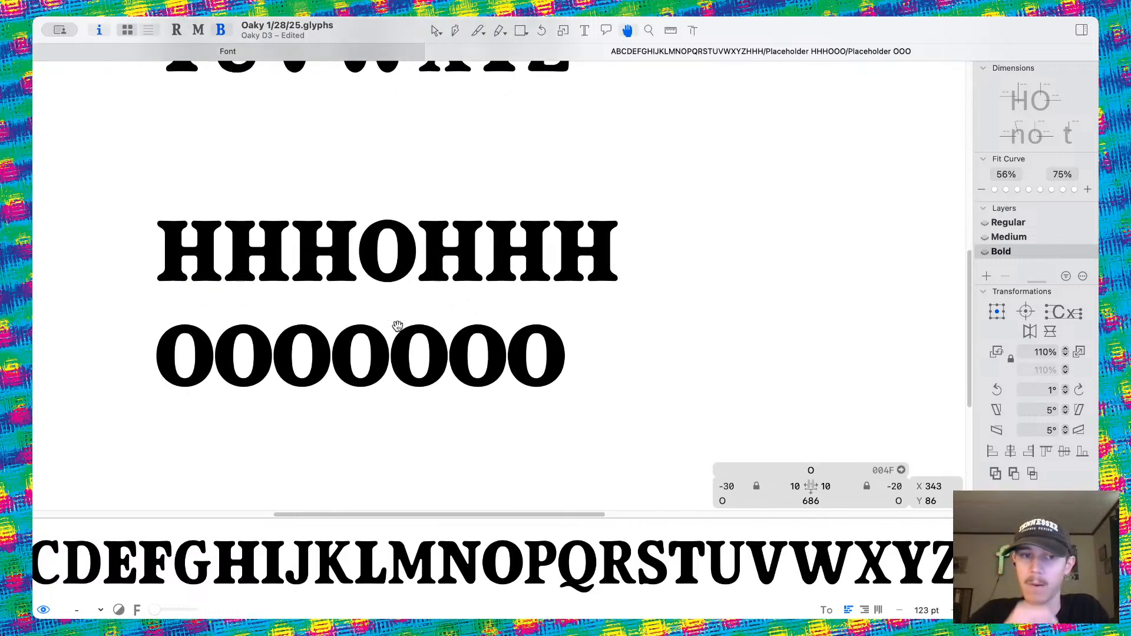
pyautogui.scroll(13, 516, 252)
pyautogui.hscroll(13, 516, 253)
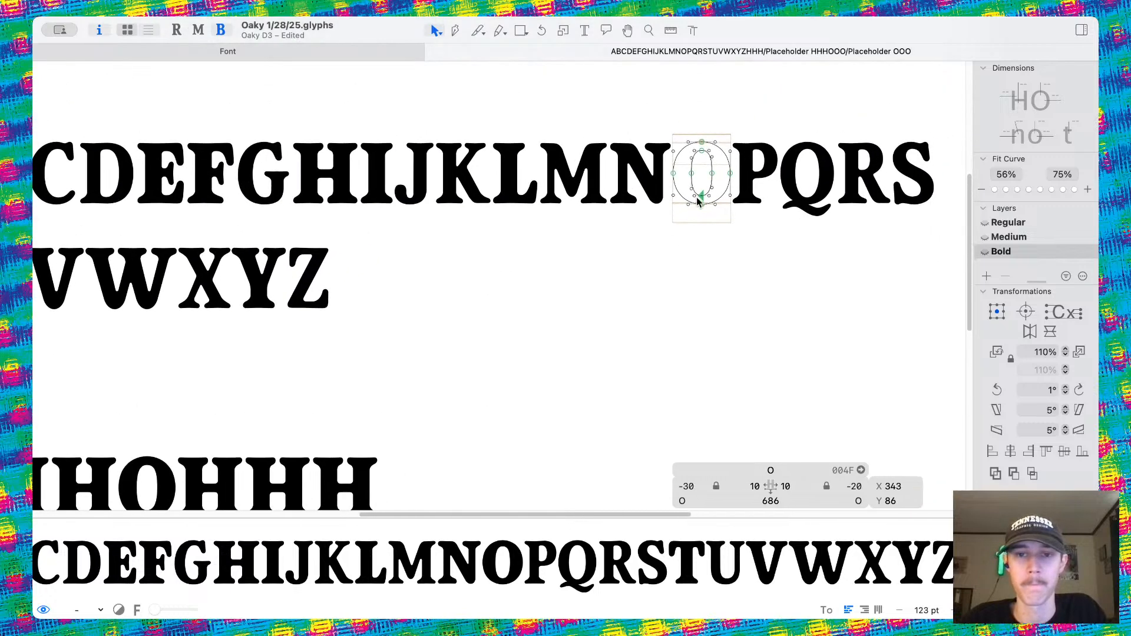
pyautogui.scroll(10, 691, 206)
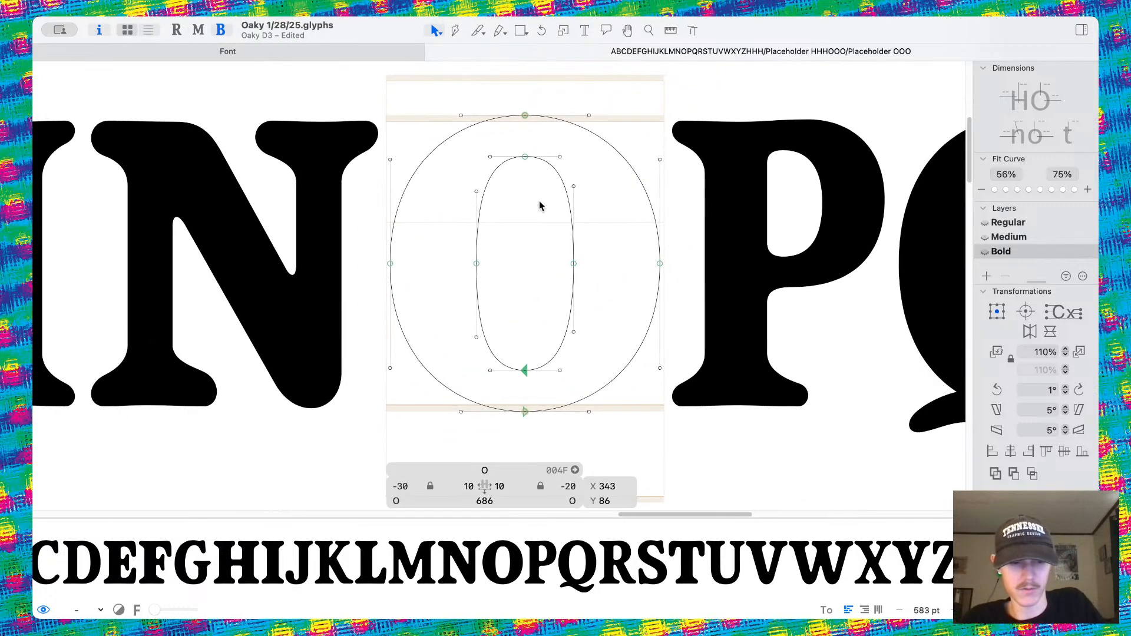
# Compare the O's outline between the Medium and Bold masters.
pyautogui.press('super+2')
pyautogui.press('super+3')
pyautogui.press('super+2')
pyautogui.press('super+3')
pyautogui.press('super+2')
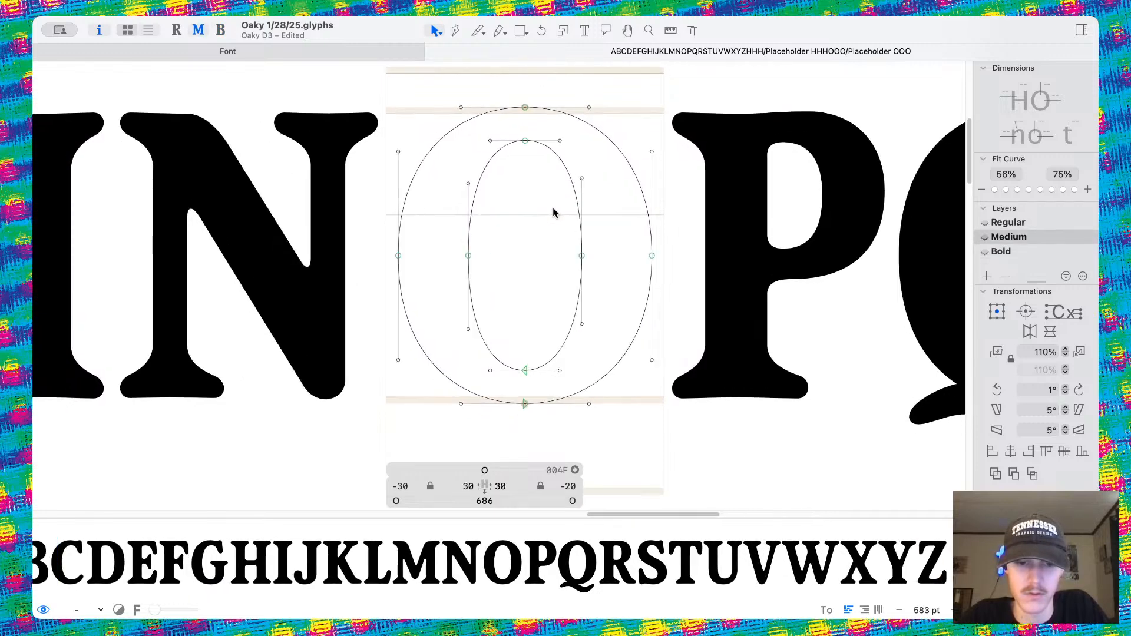
pyautogui.press('super+3')
pyautogui.press('super+2')
pyautogui.press('super+3')
pyautogui.press('super+2')
pyautogui.press('super+3')
pyautogui.press('super+2')
pyautogui.press('super+3')
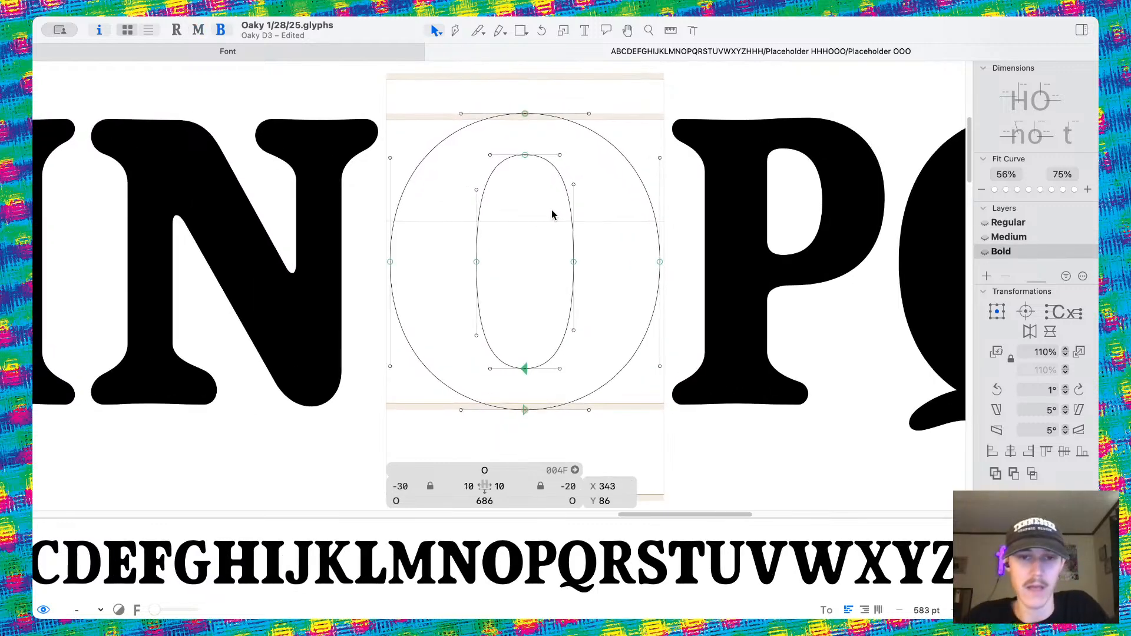
# Scale the handles at the top and bottom of the O's counter inward to a width of 152 units.
pyautogui.click(526, 232)
pyautogui.hscroll(2, 525, 231)
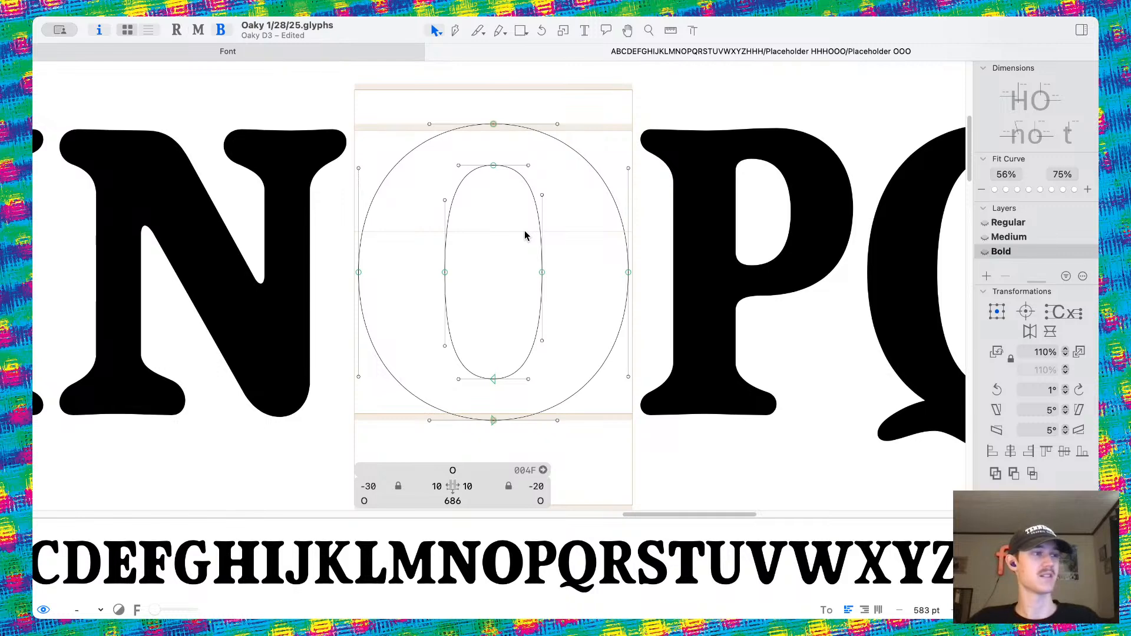
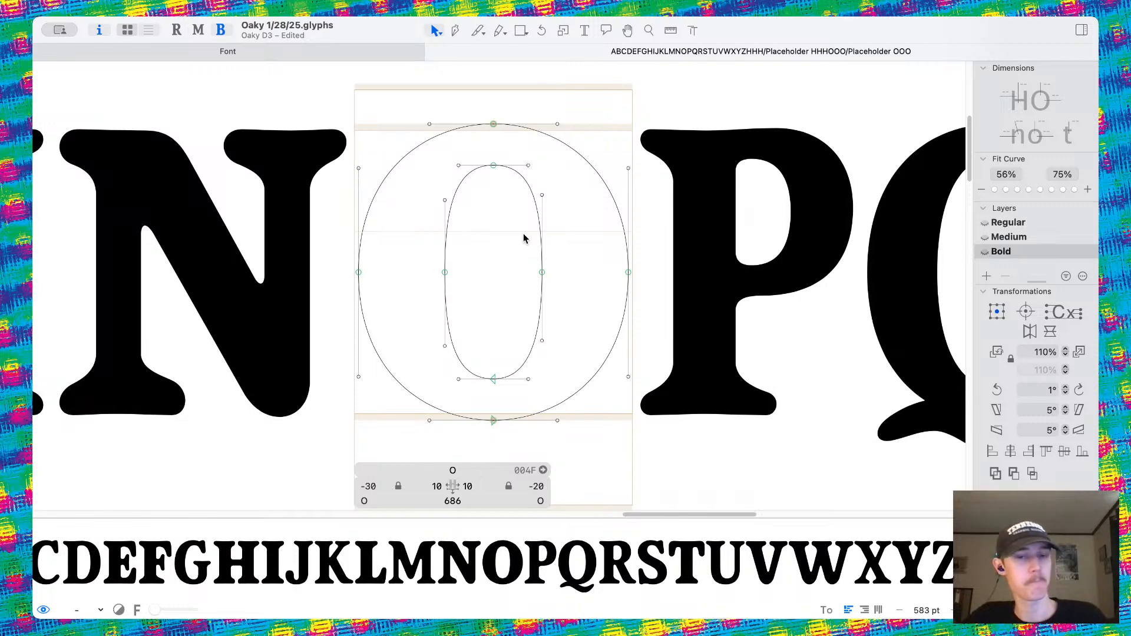
pyautogui.moveTo(447, 143); pyautogui.dragTo(534, 387)
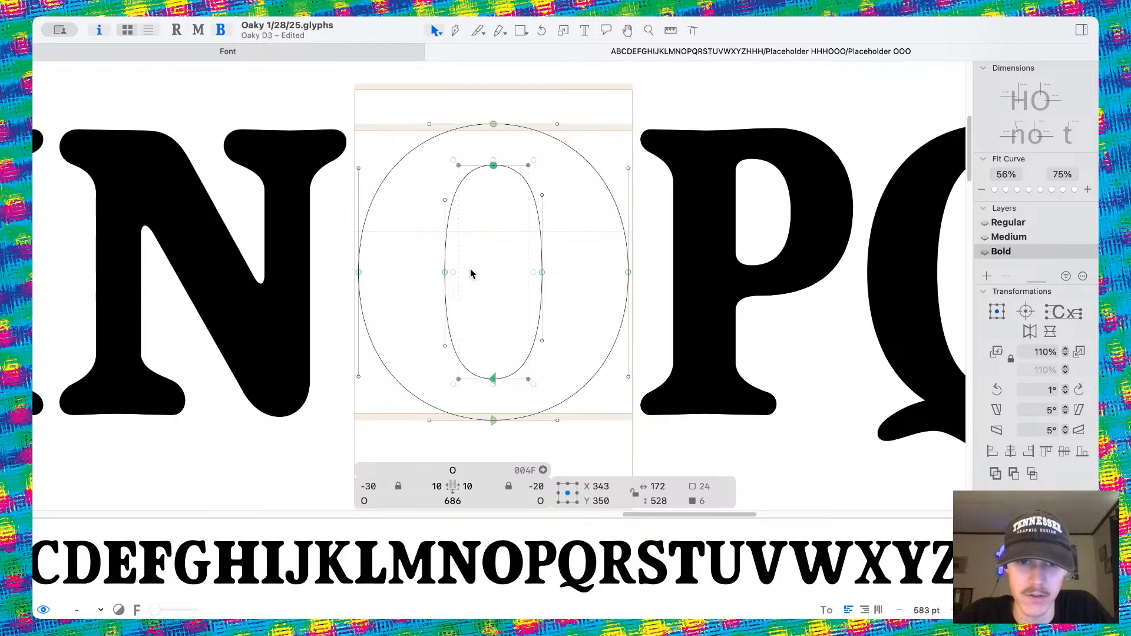
pyautogui.scroll(2, 475, 267)
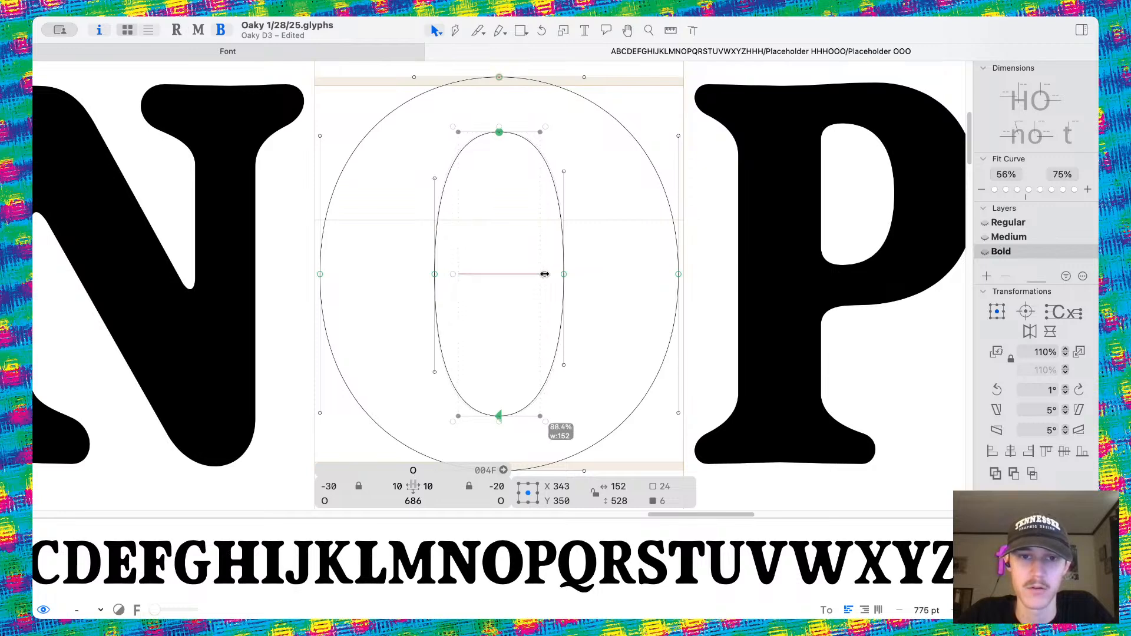
pyautogui.press('space')
pyautogui.scroll(1, 465, 106)
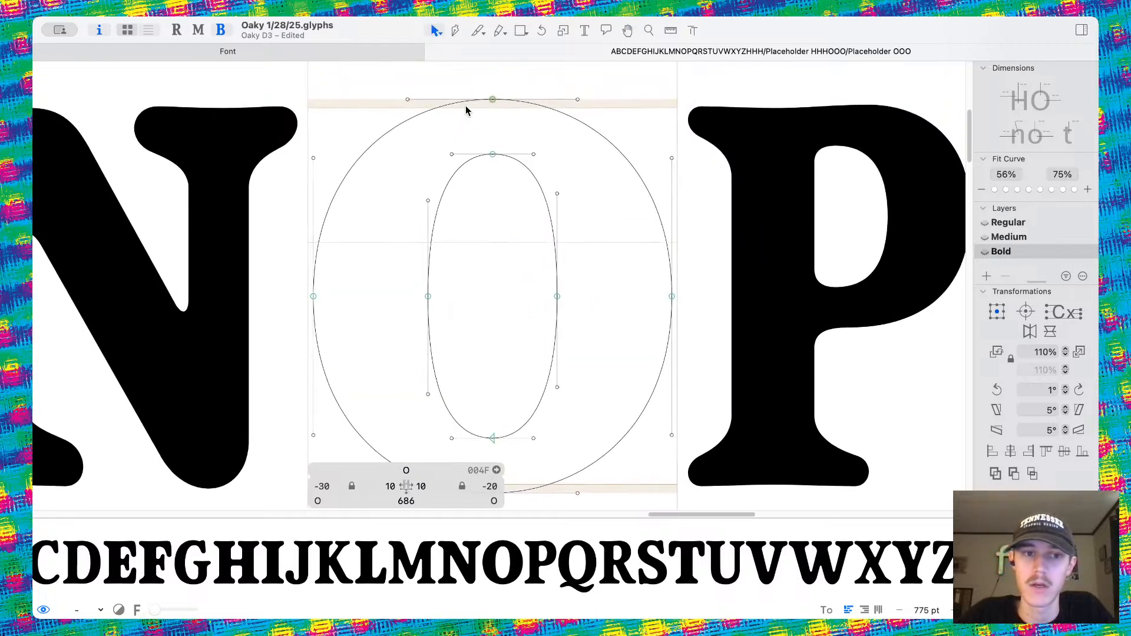
# Widen the handles at the outer contour's top and bottom to about 346 units and compare the O across the masters.
pyautogui.scroll(-5, 466, 106)
pyautogui.moveTo(402, 89); pyautogui.dragTo(543, 109)
pyautogui.moveTo(407, 332); pyautogui.dragTo(549, 348)
pyautogui.moveTo(538, 221); pyautogui.dragTo(543, 222)
pyautogui.click(546, 251)
pyautogui.press('super+2')
pyautogui.press('super+3')
pyautogui.press('super+1')
pyautogui.press('super+3')
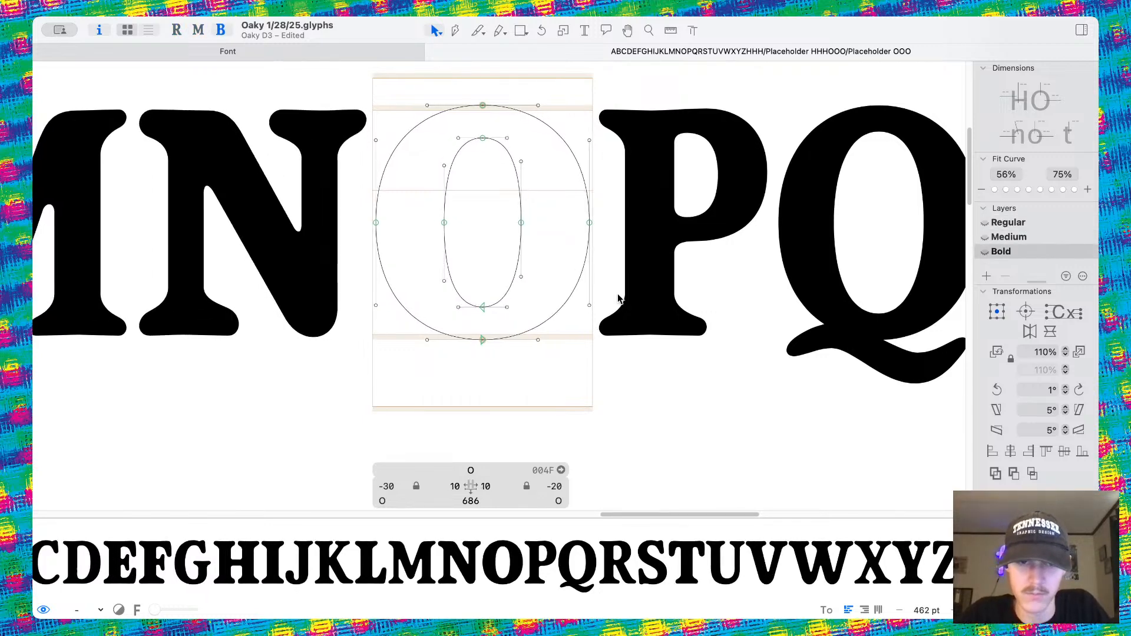
# Measure the thickness at the bottom of the O and at the foot of the L with the Measurement tool.
pyautogui.scroll(3, 472, 293)
pyautogui.scroll(3, 484, 275)
pyautogui.press('l')
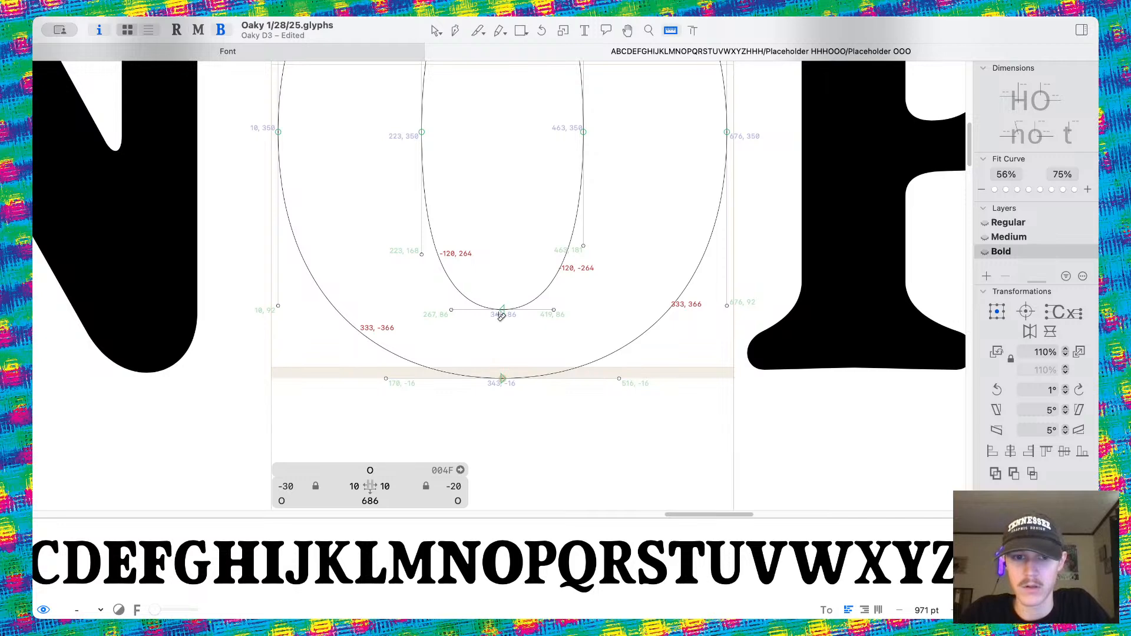
pyautogui.moveTo(502, 303); pyautogui.dragTo(503, 403)
pyautogui.scroll(-5, 512, 406)
pyautogui.hscroll(-10, 313, 254)
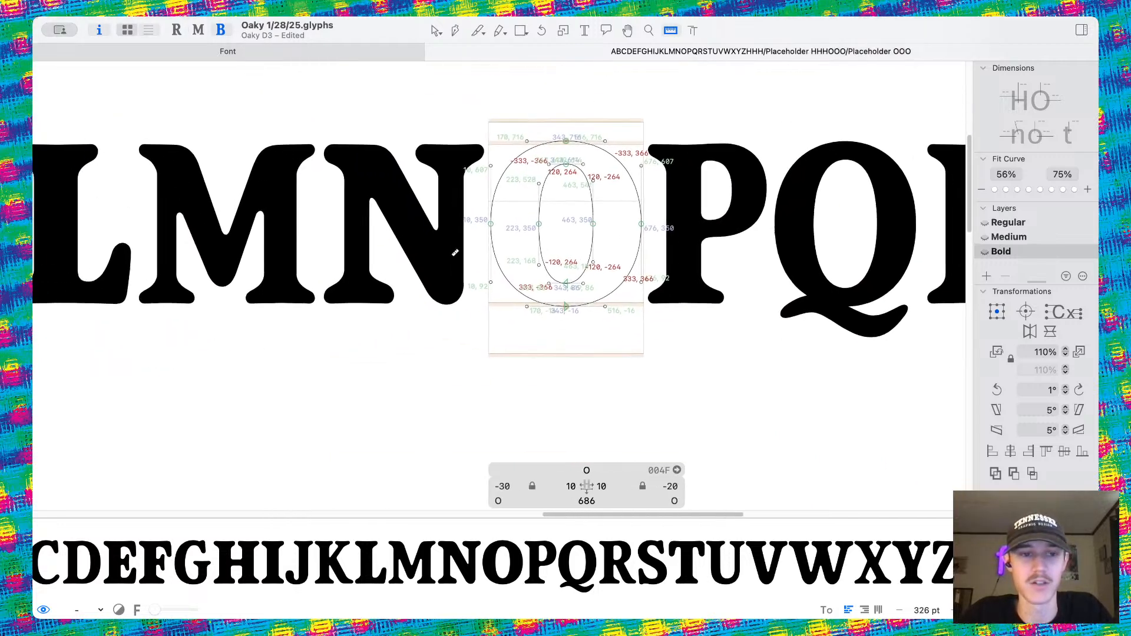
pyautogui.scroll(3, 295, 262)
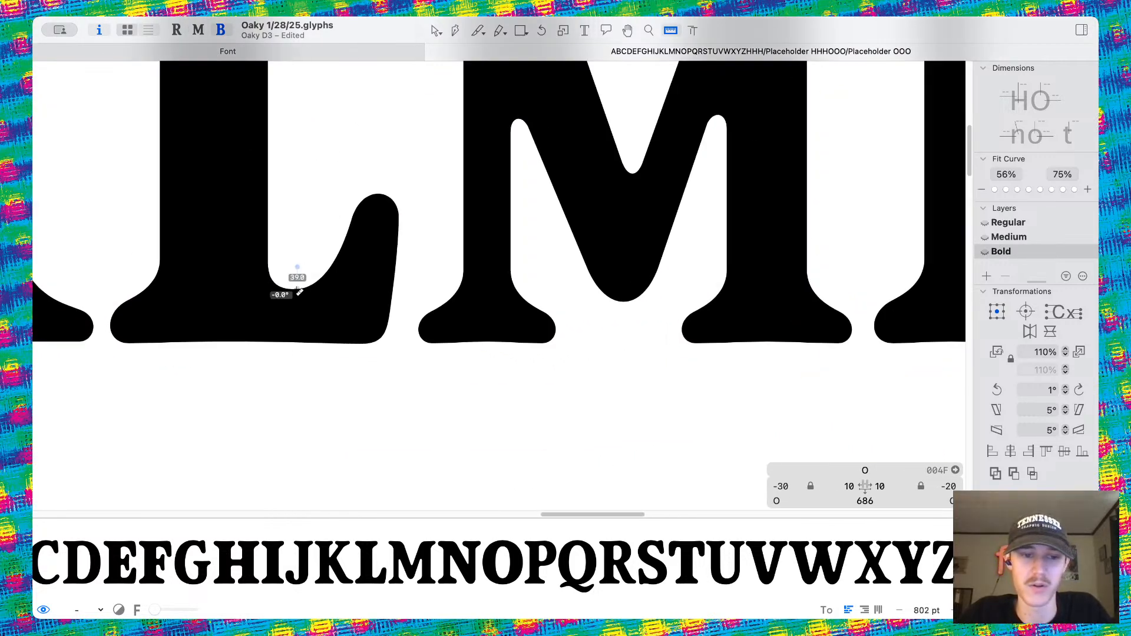
pyautogui.scroll(-5, 489, 236)
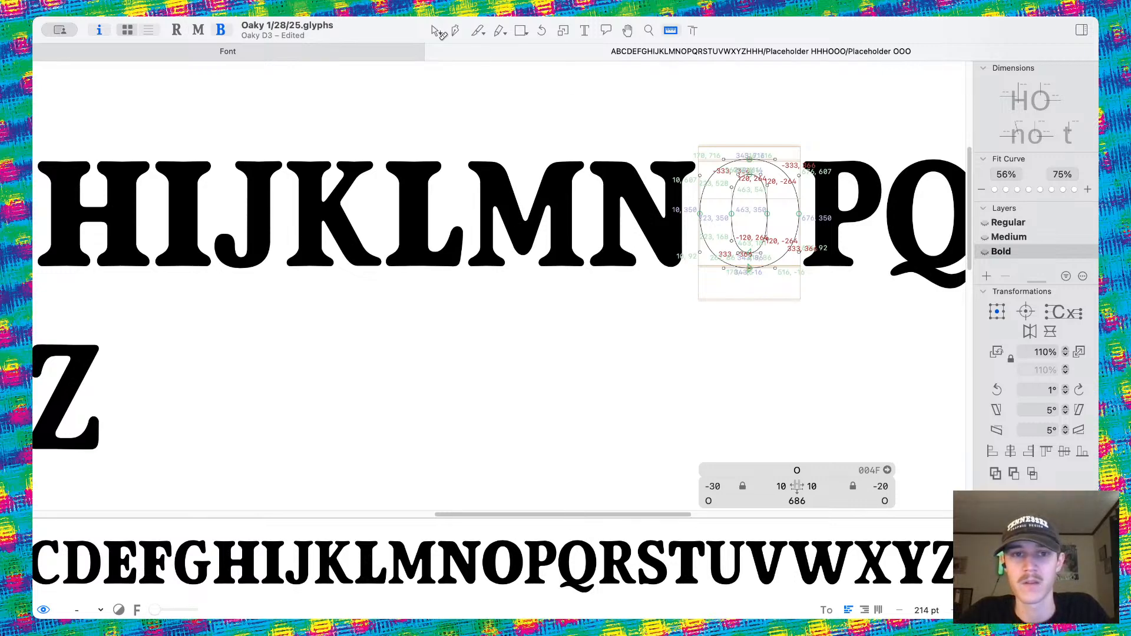
# Set the bold O's left and right sidebearings to 30 and save the font file.
pyautogui.press('space')
pyautogui.scroll(-5, 735, 245)
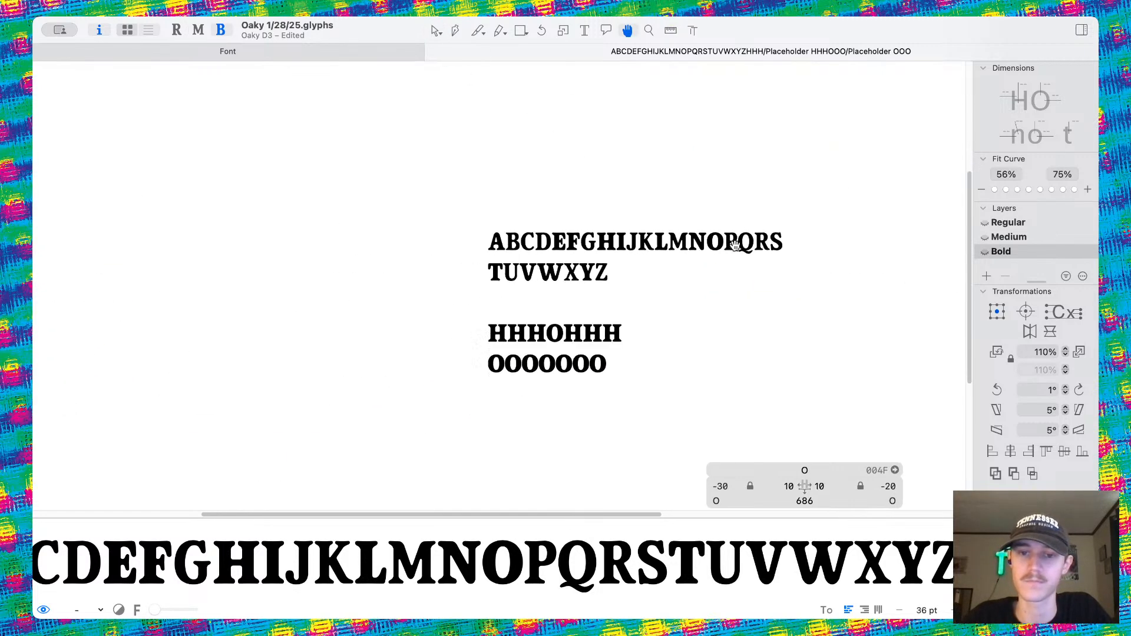
pyautogui.scroll(5, 550, 350)
pyautogui.hscroll(5, 550, 350)
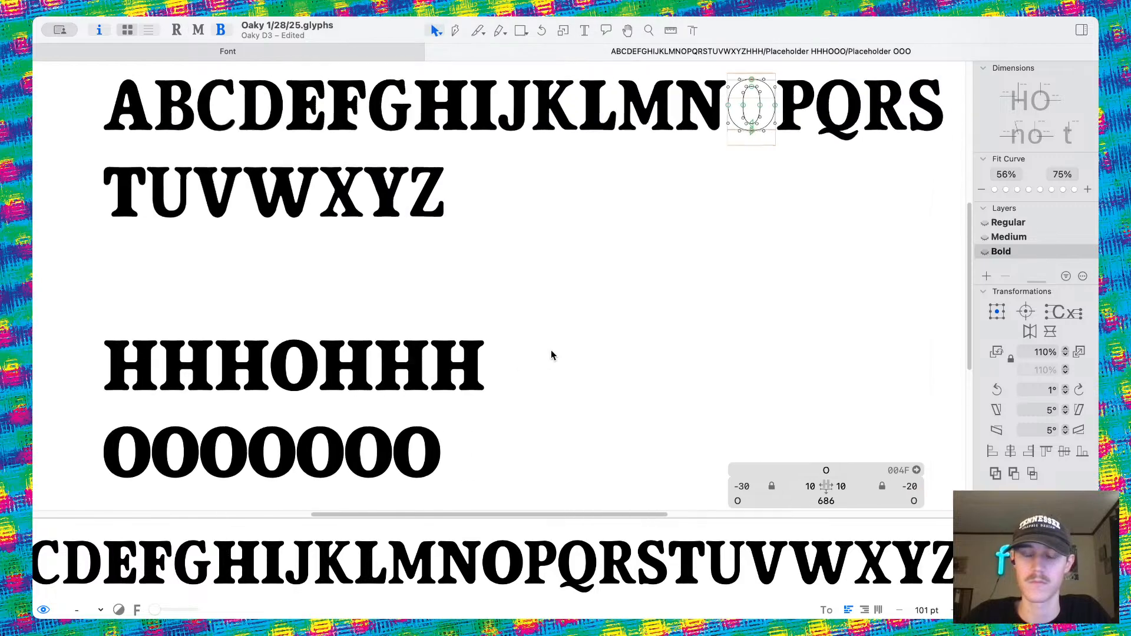
pyautogui.scroll(5, 630, 223)
pyautogui.hscroll(5, 630, 218)
pyautogui.scroll(2, 630, 218)
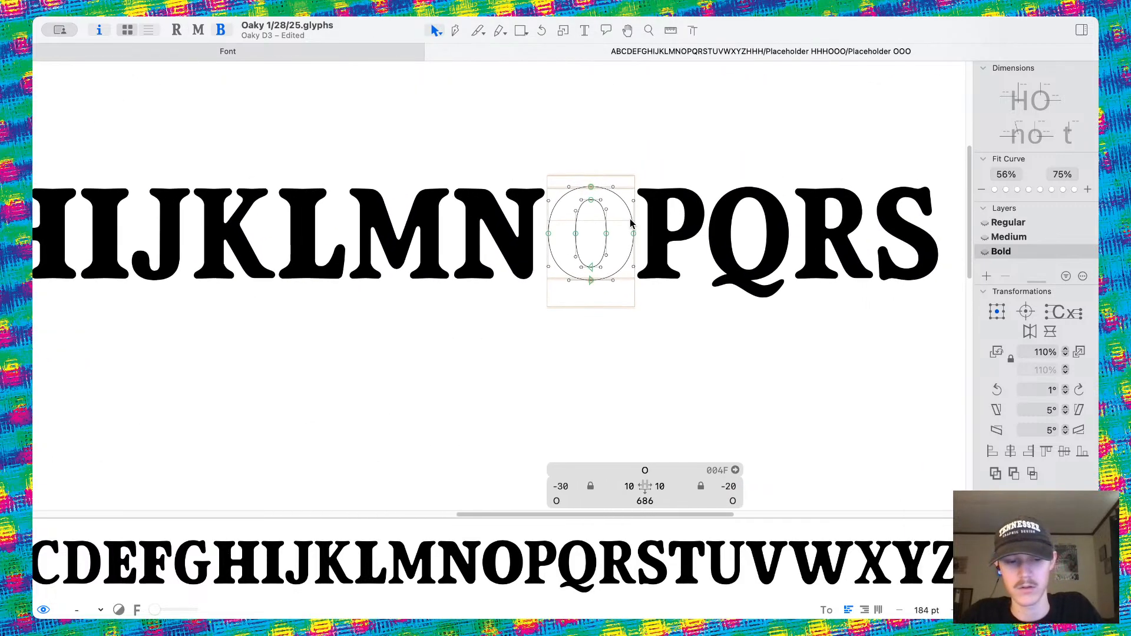
pyautogui.click(628, 485)
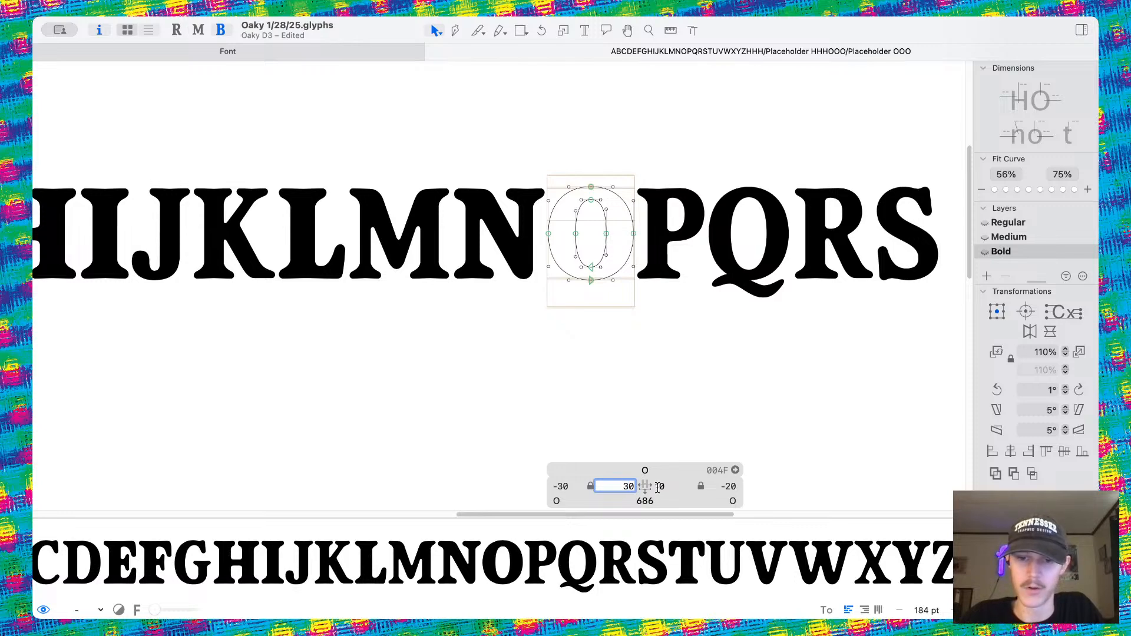
pyautogui.write('30')
pyautogui.click(659, 486)
pyautogui.click(735, 313)
pyautogui.press('super+s')
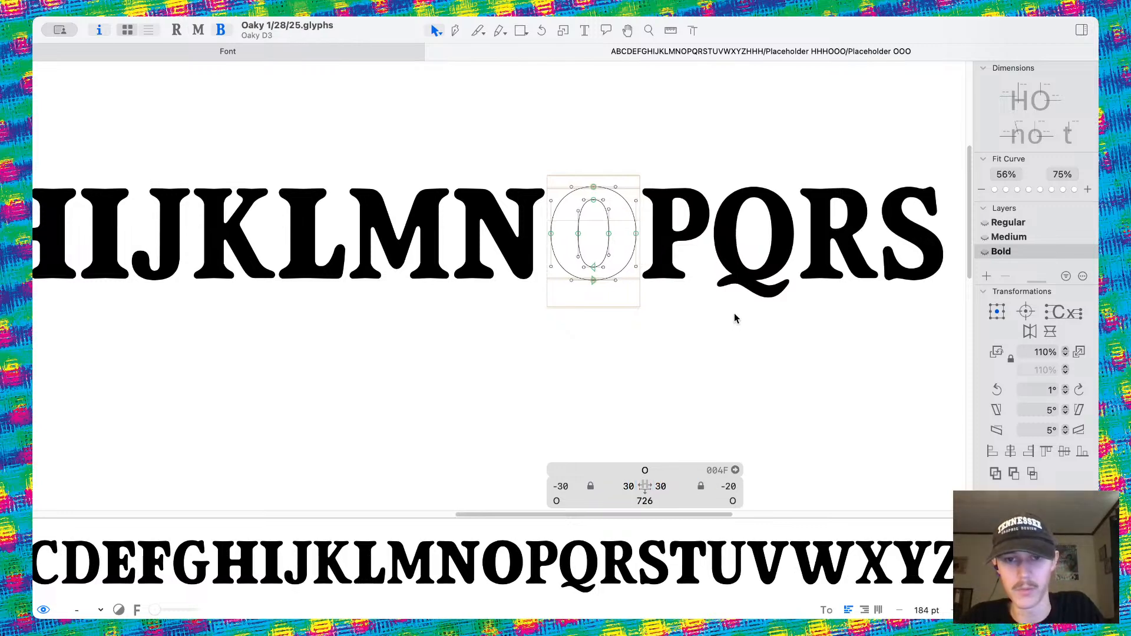
# Examine the respaced O in the H and O test lines and compare its weight with the whole bold alphabet.
pyautogui.hscroll(-9, 734, 313)
pyautogui.scroll(-4, 735, 314)
pyautogui.scroll(-3, 735, 314)
pyautogui.hscroll(-6, 734, 314)
pyautogui.scroll(-3, 734, 314)
pyautogui.scroll(5, 430, 443)
pyautogui.scroll(-5, 457, 401)
pyautogui.hscroll(-1, 457, 401)
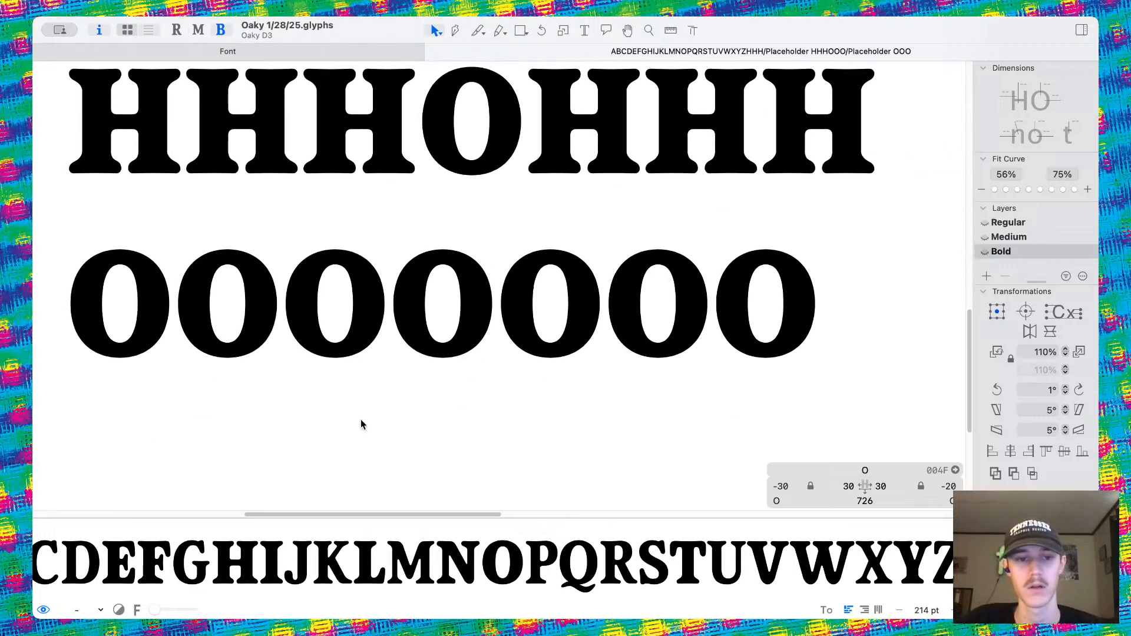
pyautogui.scroll(-5, 365, 348)
pyautogui.scroll(3, 530, 298)
pyautogui.scroll(-3, 530, 299)
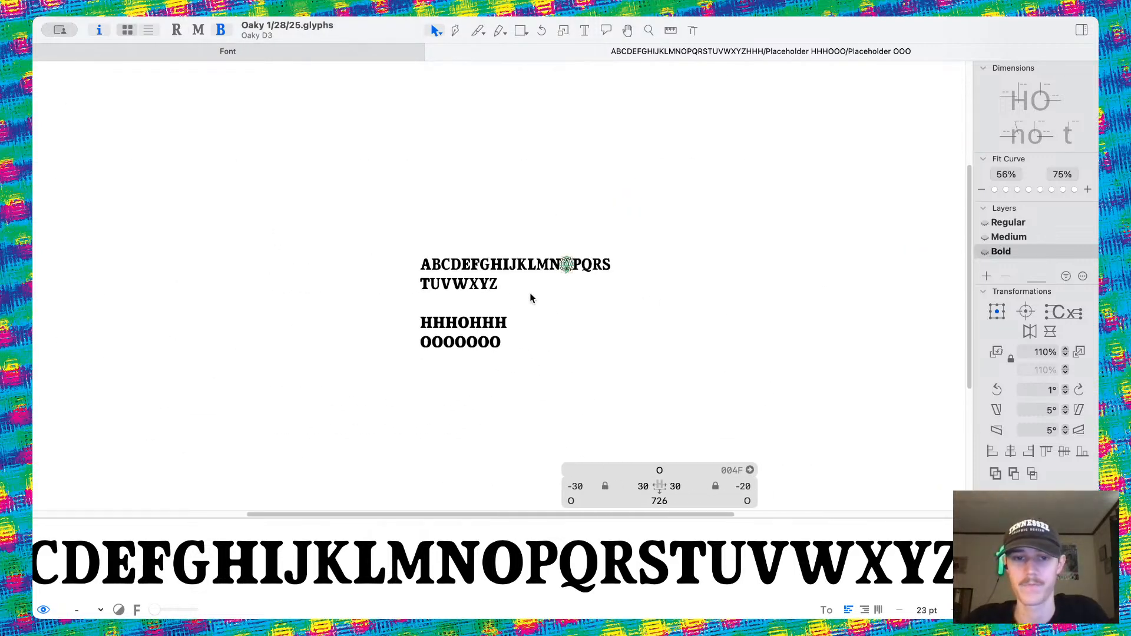
pyautogui.scroll(5, 494, 254)
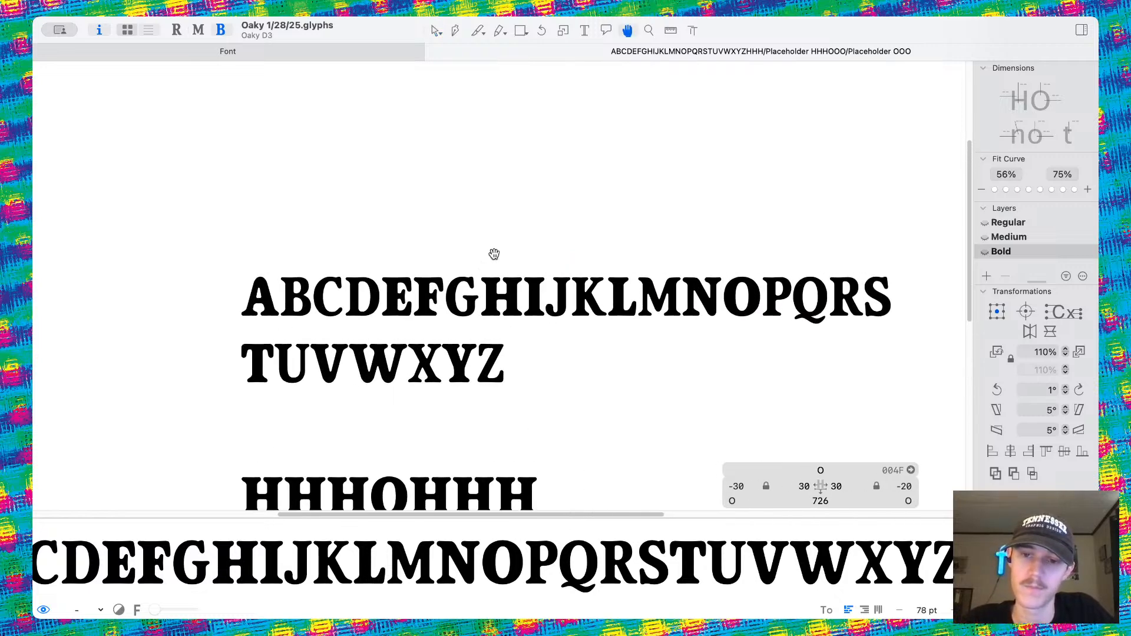
pyautogui.press('space')
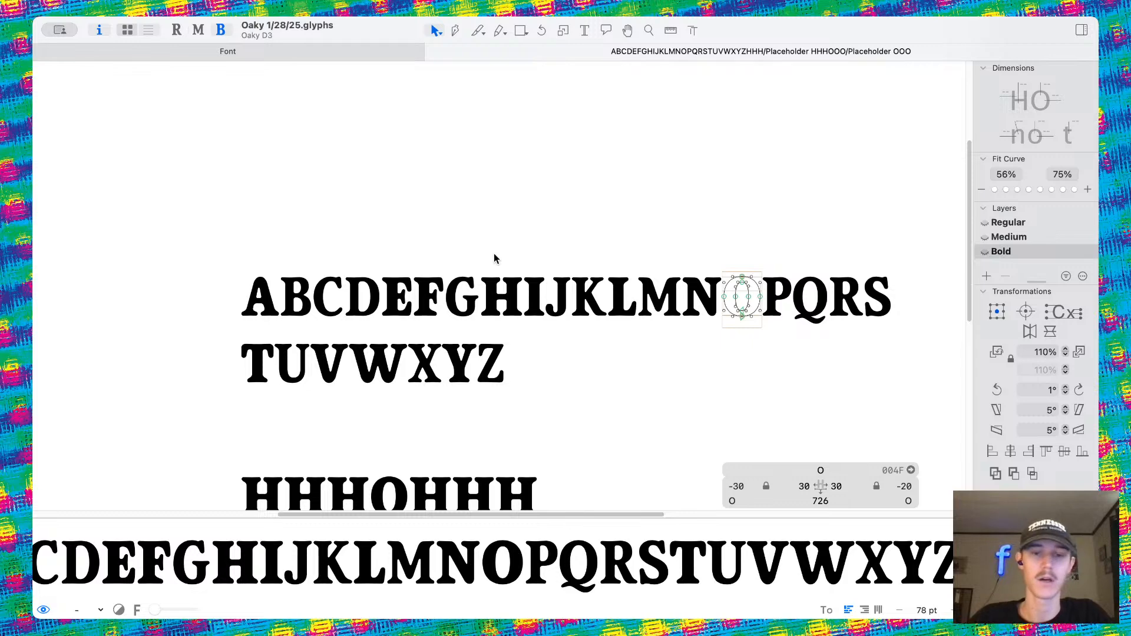
# Slice through the bold P with the Knife tool along the vertical edge where its stem meets the bowl.
pyautogui.scroll(3, 453, 287)
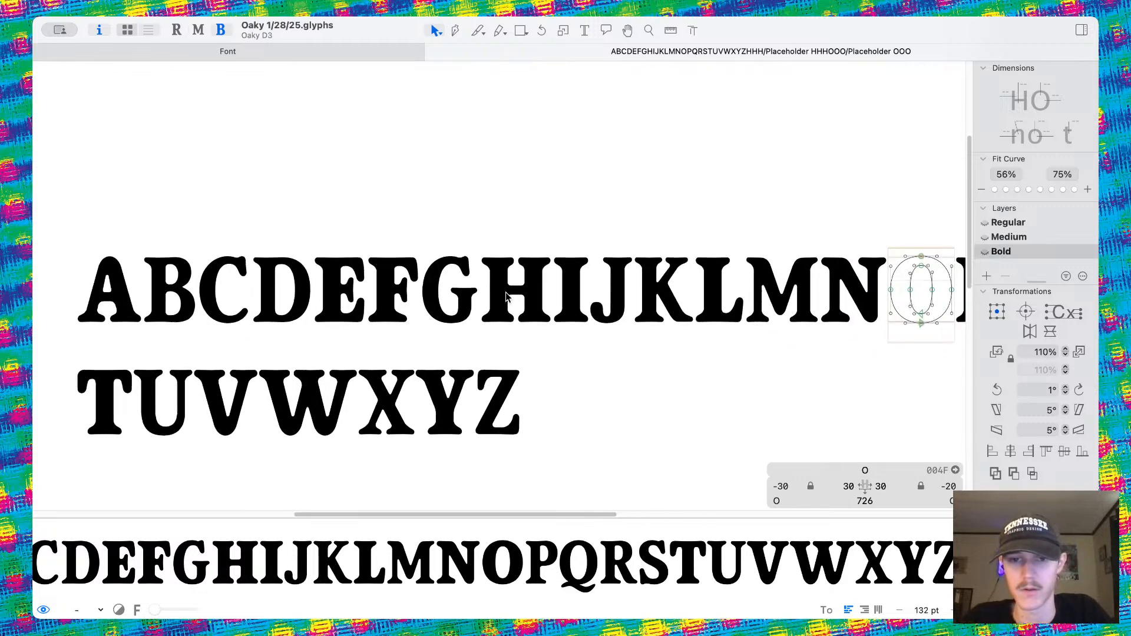
pyautogui.scroll(-2, 644, 315)
pyautogui.scroll(4, 642, 316)
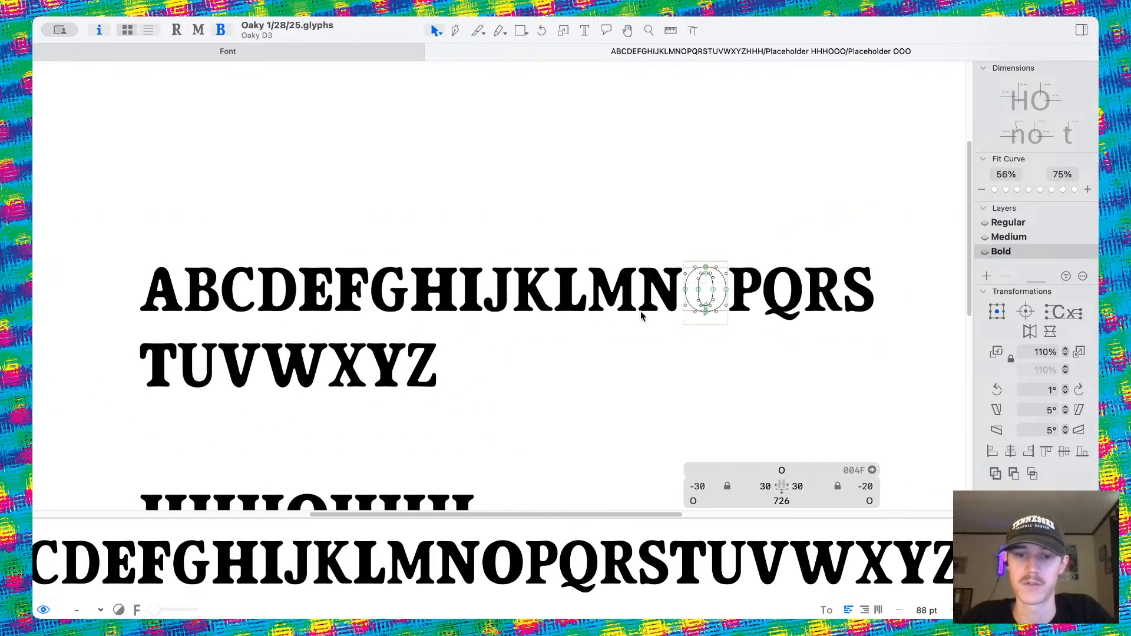
pyautogui.scroll(6, 642, 317)
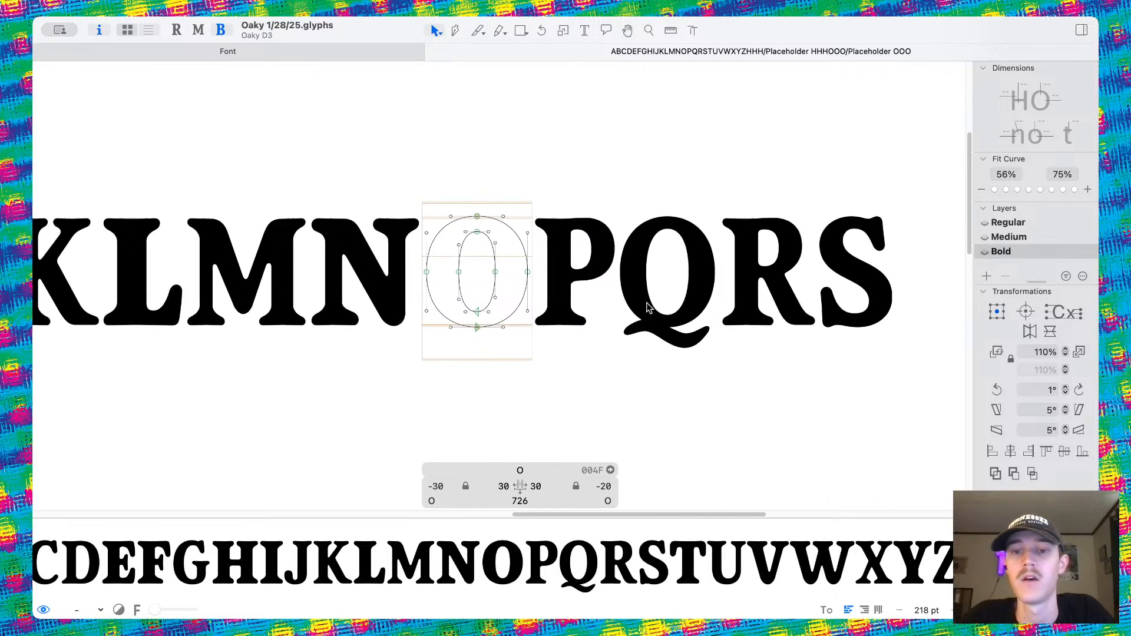
pyautogui.doubleClick(548, 300)
pyautogui.scroll(-5, 361, 285)
pyautogui.scroll(10, 702, 271)
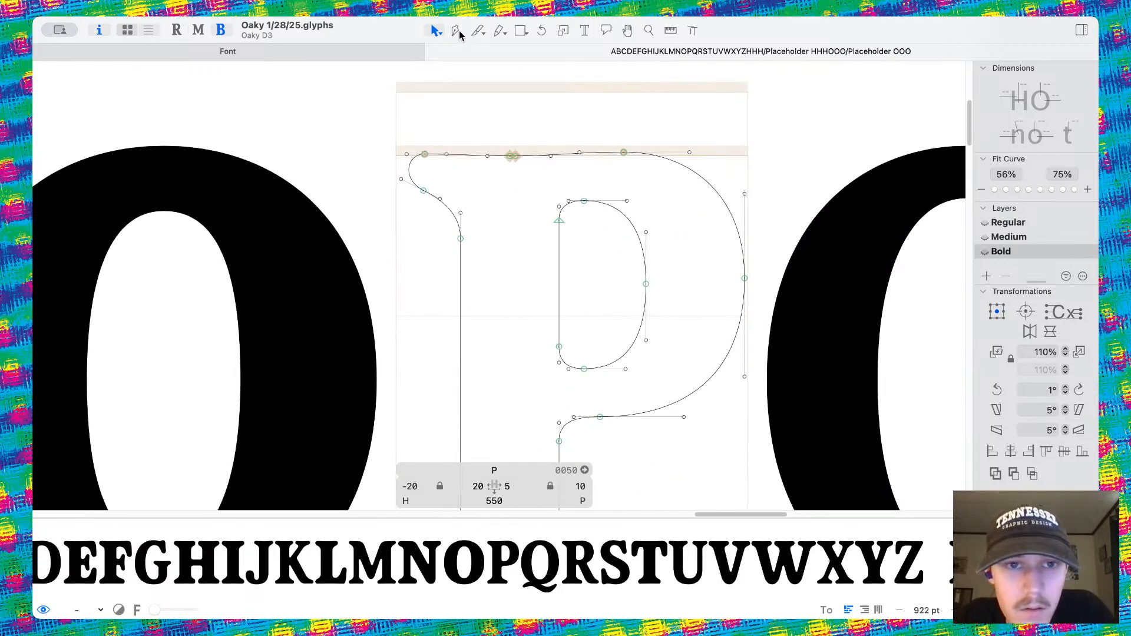
pyautogui.click(479, 31)
pyautogui.scroll(-3, 541, 126)
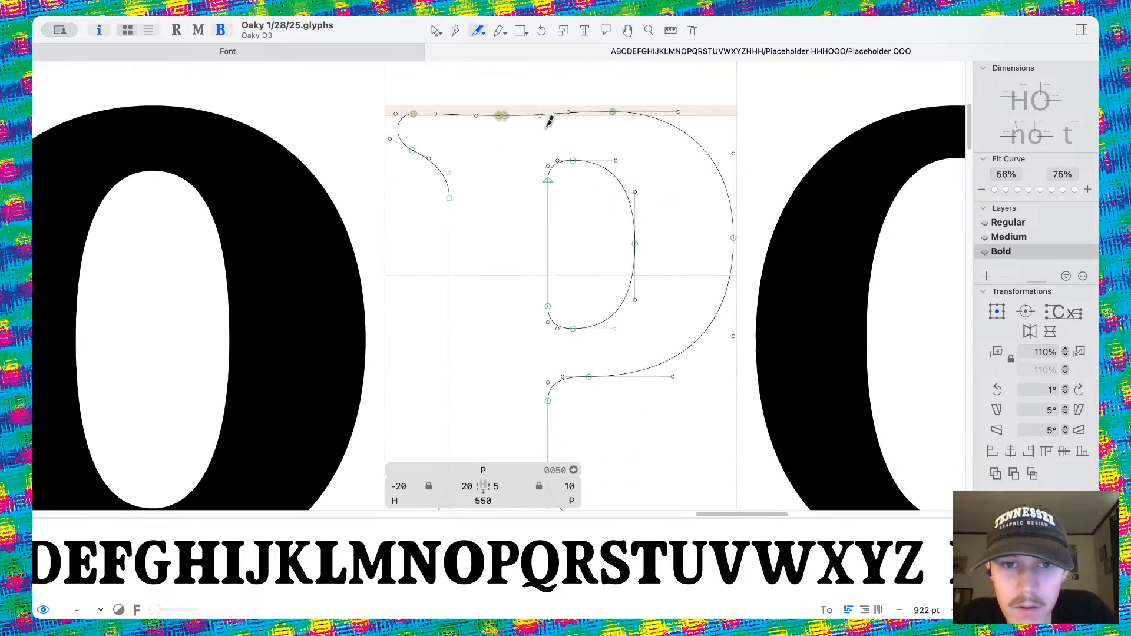
pyautogui.moveTo(559, 339); pyautogui.dragTo(569, 435)
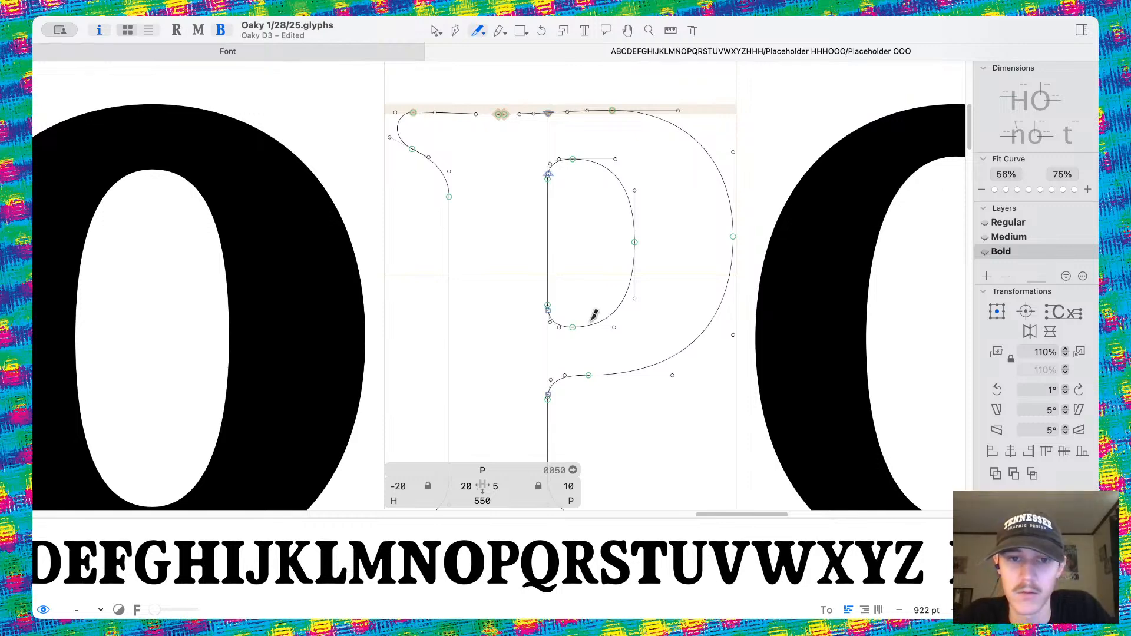
# Delete the old stem of the bold P, keeping only the cut-off bowl and counter pieces.
pyautogui.click(435, 29)
pyautogui.doubleClick(549, 216)
pyautogui.scroll(-5, 549, 216)
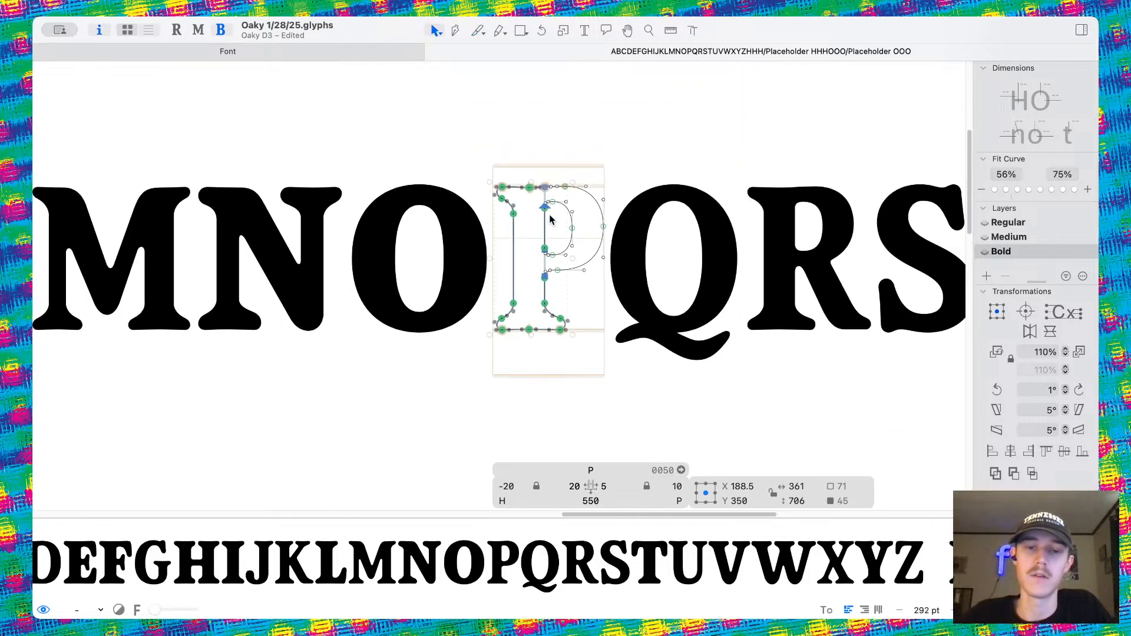
pyautogui.press('BackSpace')
# Copy the thicker stem with its serifs from the bold F and paste it into the bold P.
pyautogui.hscroll(-15, 512, 232)
pyautogui.hscroll(-10, 308, 239)
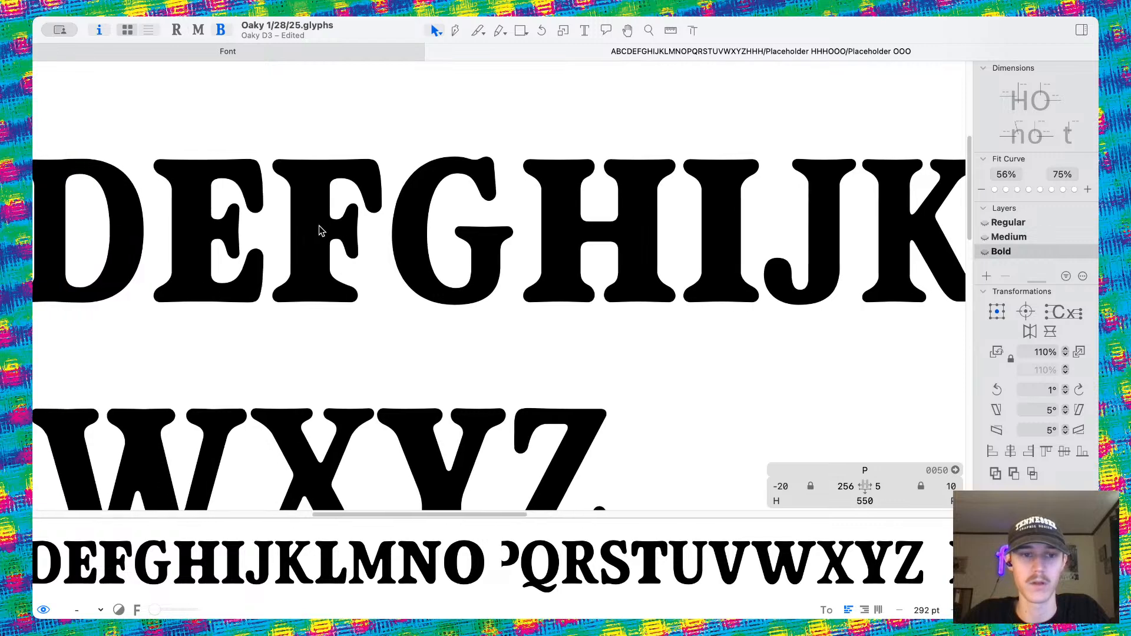
pyautogui.doubleClick(324, 222)
pyautogui.scroll(5, 334, 198)
pyautogui.doubleClick(351, 252)
pyautogui.keyDown('shift'); pyautogui.doubleClick(376, 344); pyautogui.keyUp('shift')
pyautogui.scroll(-8, 443, 310)
pyautogui.hscroll(15, 443, 309)
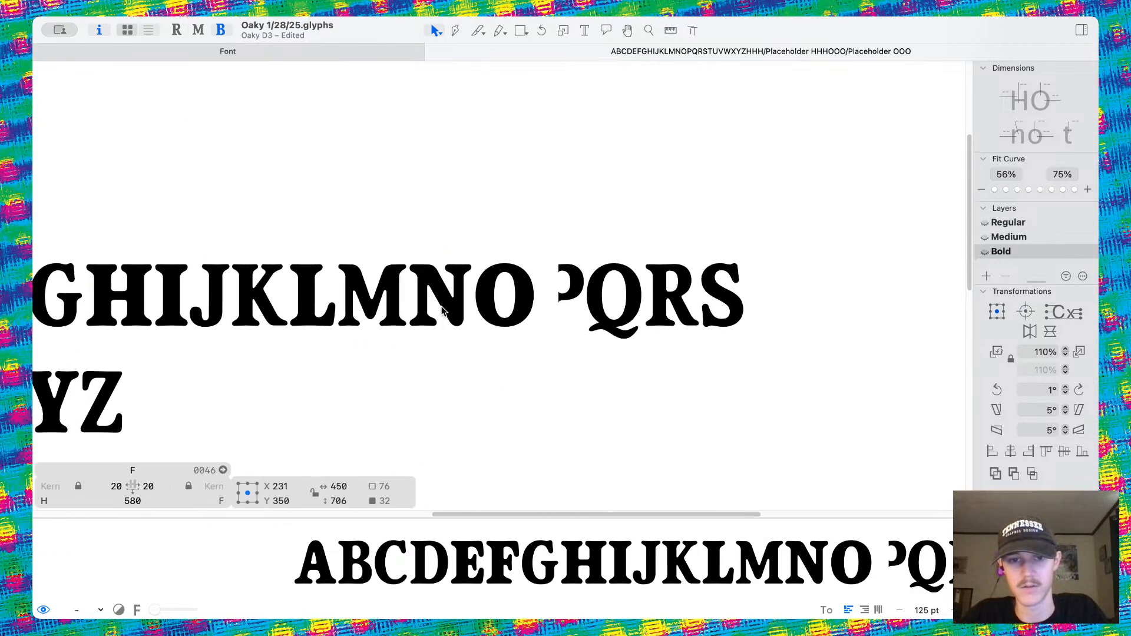
pyautogui.doubleClick(473, 342)
pyautogui.scroll(4, 474, 342)
pyautogui.press('super+v')
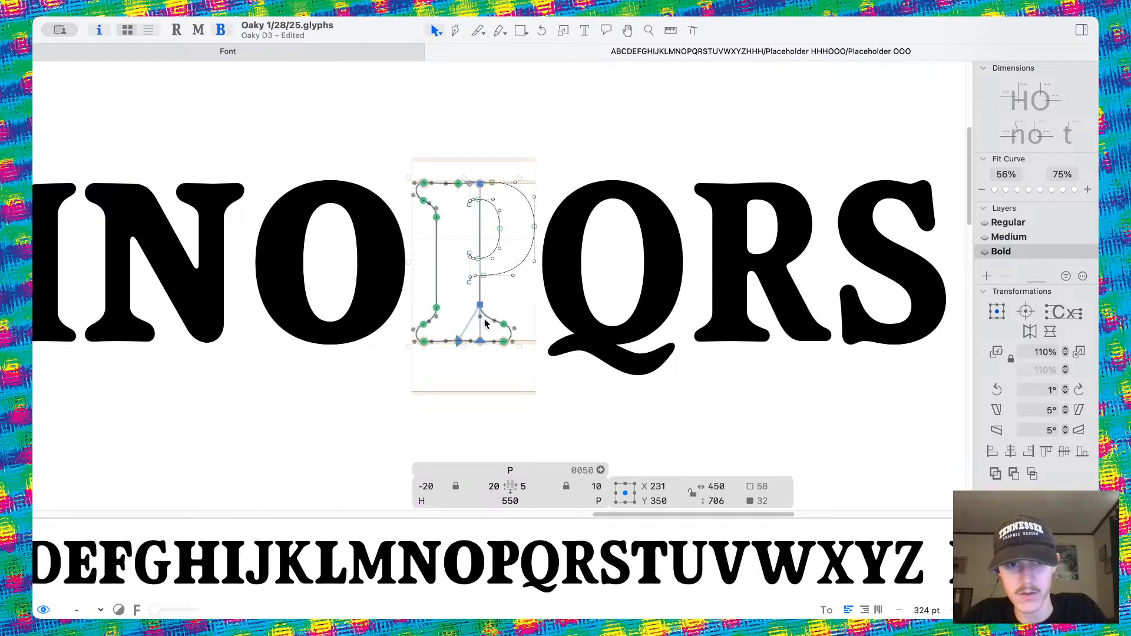
# Shift the P's bowl and counter pieces horizontally so they meet the right edge of the pasted stem.
pyautogui.scroll(5, 477, 306)
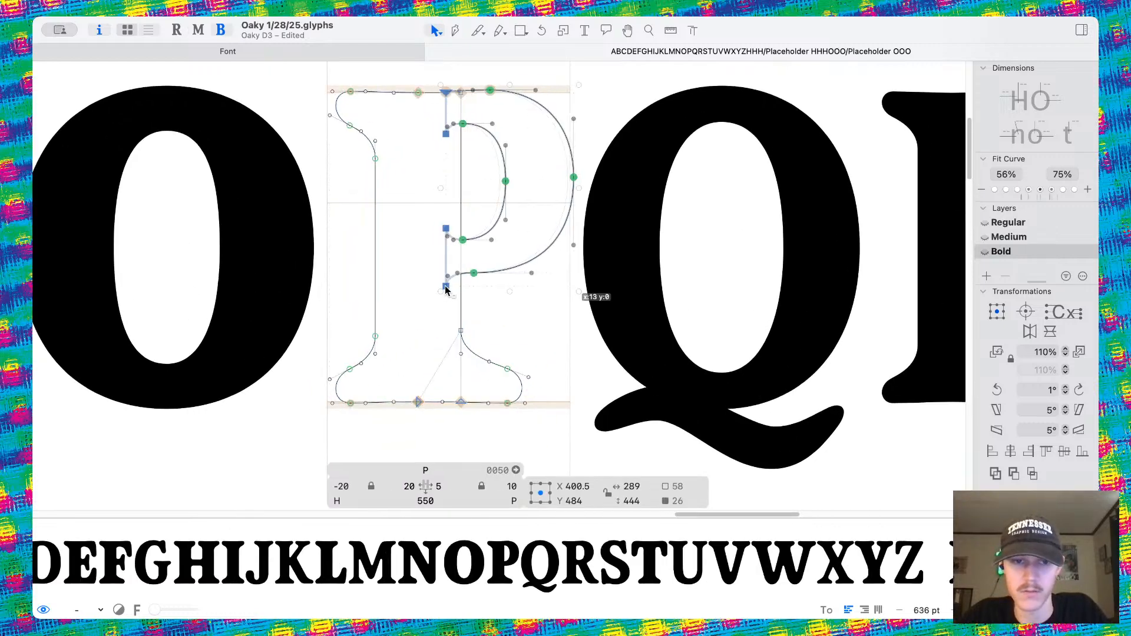
pyautogui.click(595, 303)
pyautogui.scroll(3, 407, 107)
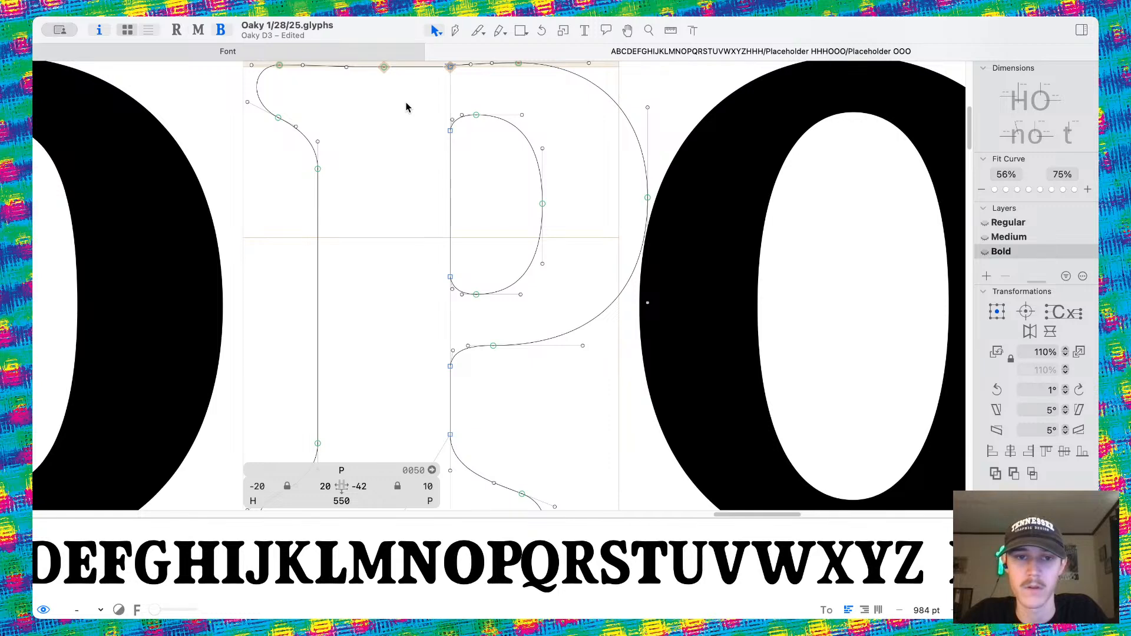
# Shrink the P's counter vertically by moving its top nodes down 20 units and its bottom nodes up 20 units.
pyautogui.moveTo(406, 107); pyautogui.dragTo(500, 160)
pyautogui.hotkey('shift', 'Down')
pyautogui.hotkey('shift', 'Down')
pyautogui.moveTo(426, 261); pyautogui.dragTo(488, 306)
pyautogui.hotkey('shift', 'Up')
pyautogui.hotkey('shift', 'Up')
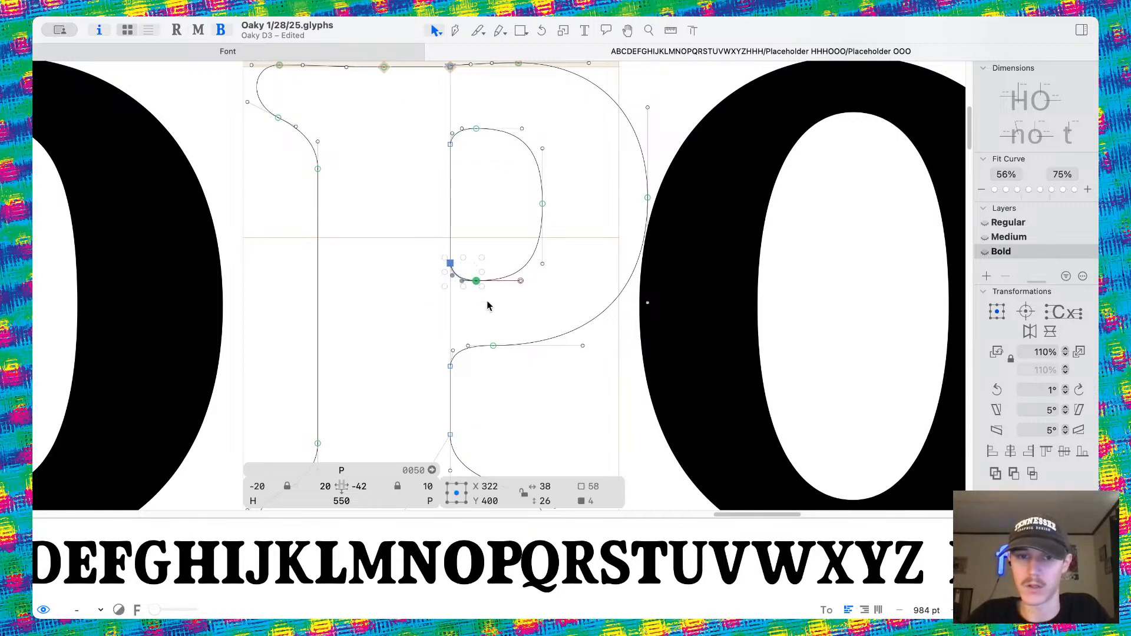
# Thicken the side of the P's bowl by moving the counter's extreme left 20 units and the outer extreme right 20 units.
pyautogui.moveTo(520, 188); pyautogui.dragTo(610, 231)
pyautogui.hotkey('shift', 'Left')
pyautogui.hotkey('shift', 'Left')
pyautogui.moveTo(621, 156); pyautogui.dragTo(650, 219)
pyautogui.hotkey('shift', 'Right')
pyautogui.hotkey('shift', 'Right')
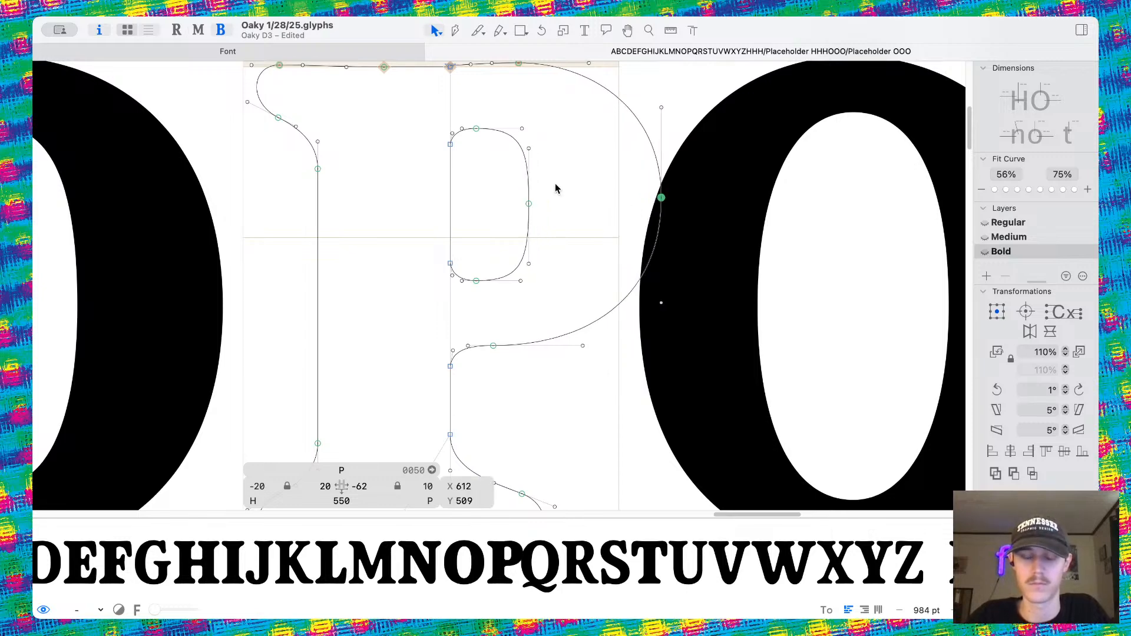
# Save the font file, set the bold P's right sidebearing to 20 and preview its spacing.
pyautogui.scroll(-15, 556, 188)
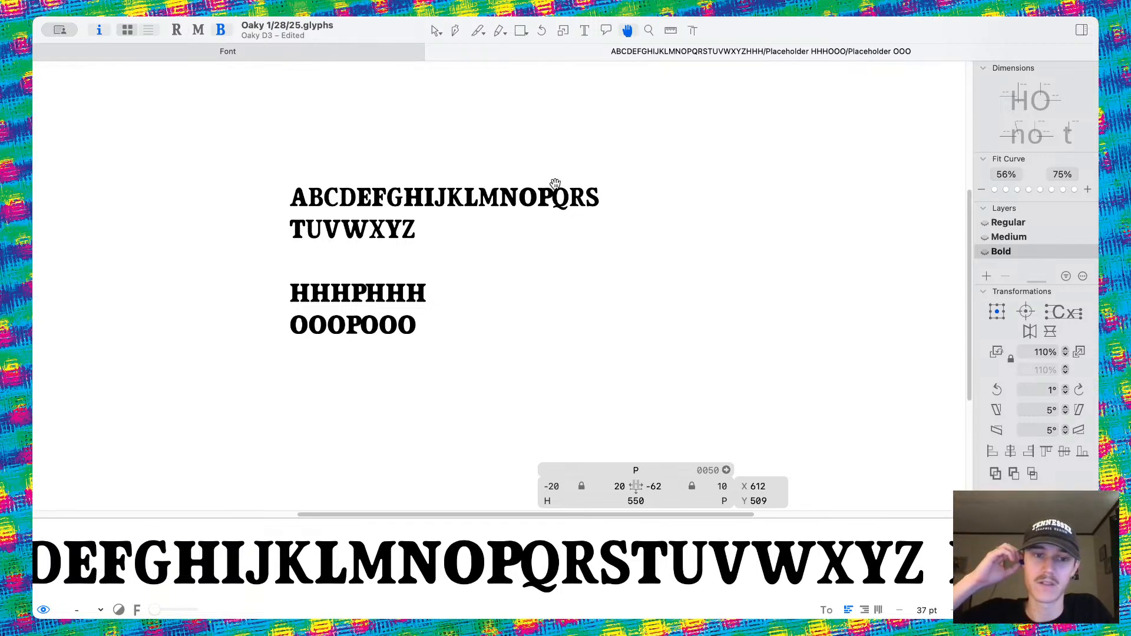
pyautogui.scroll(6, 466, 188)
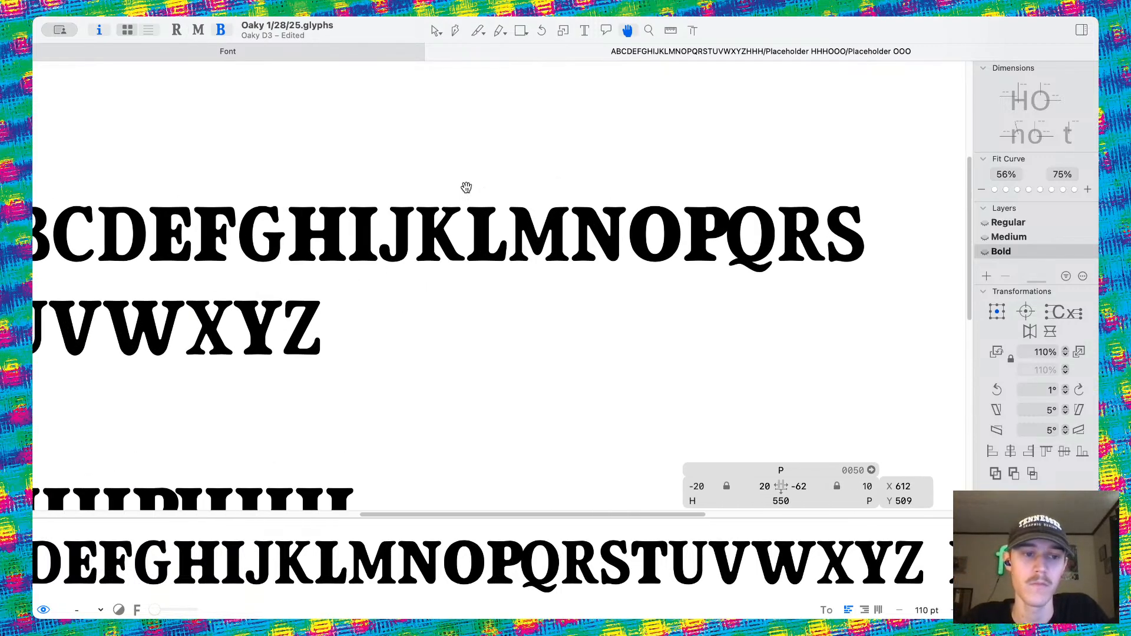
pyautogui.scroll(6, 825, 211)
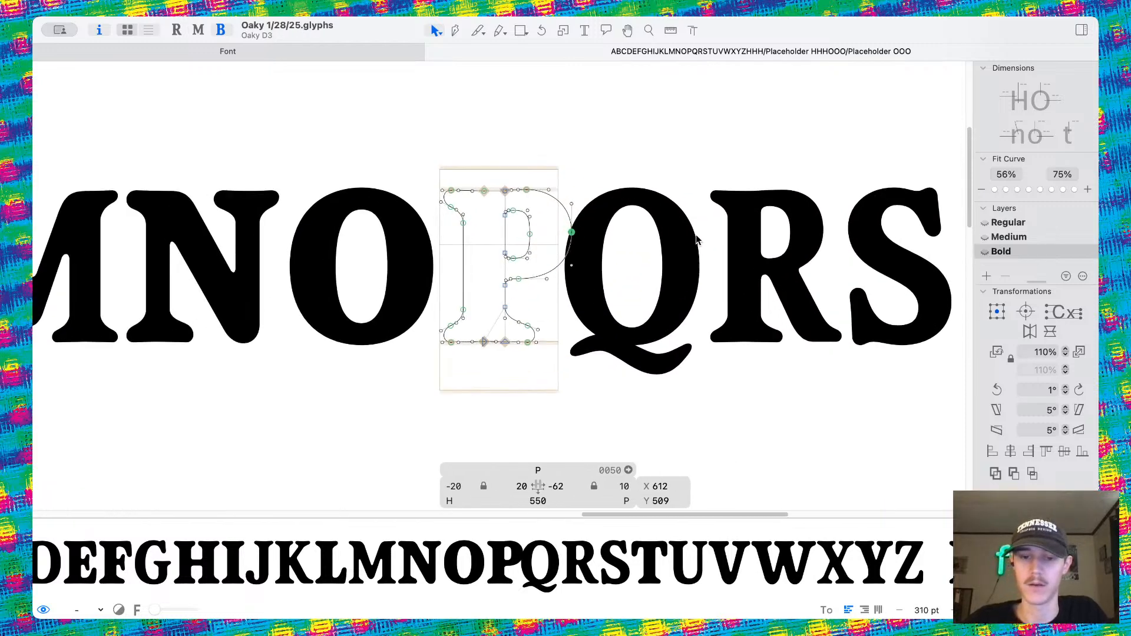
pyautogui.click(471, 487)
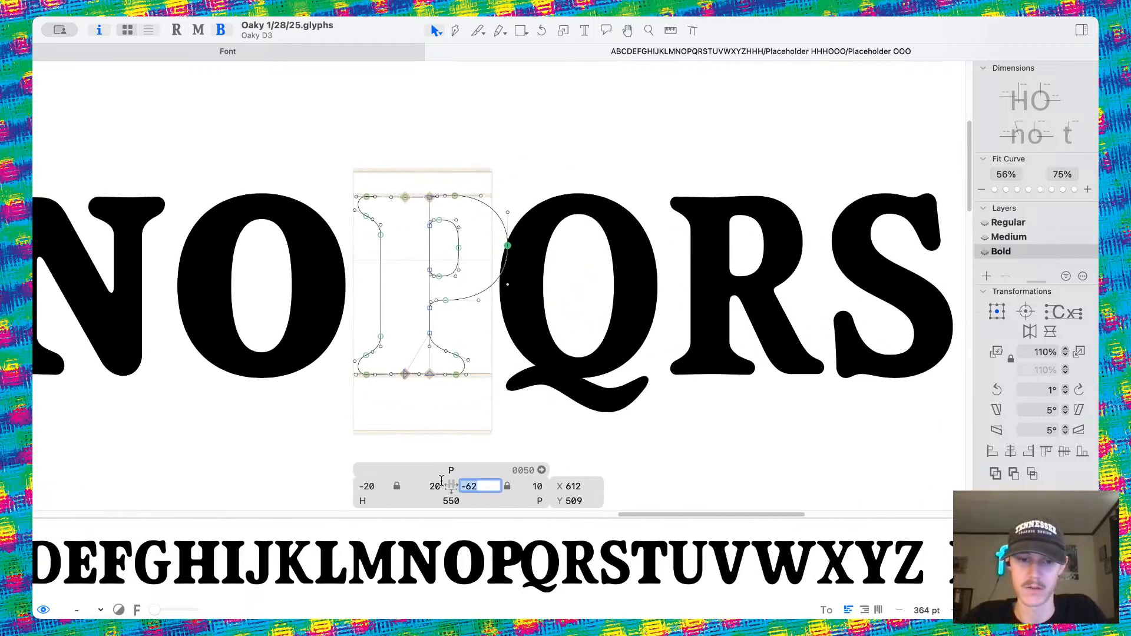
pyautogui.press('Return')
pyautogui.press('space')
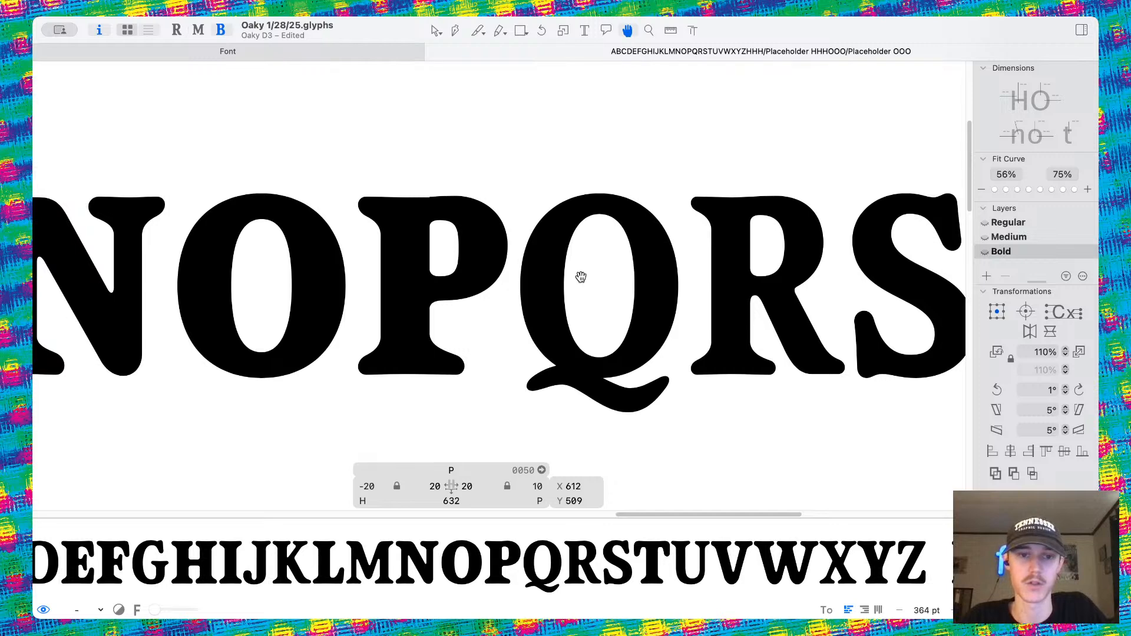
# Move the node joining the bowl to the stem at the P's cap line to X 255, Y 700, and preview the smoothed edge.
pyautogui.scroll(10, 465, 227)
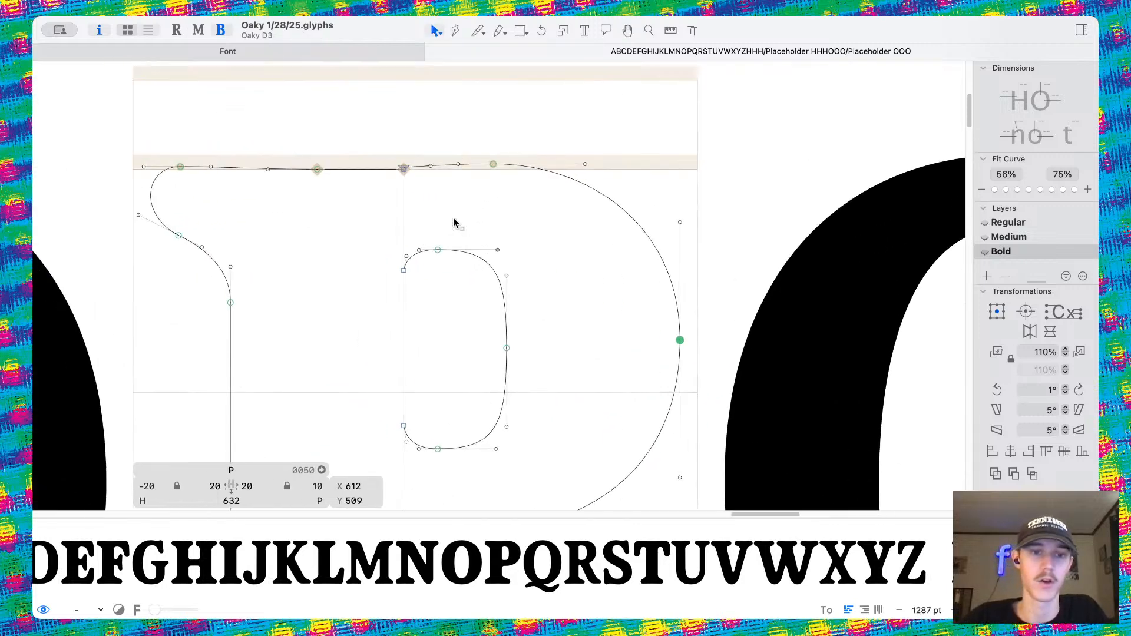
pyautogui.scroll(2, 486, 231)
pyautogui.moveTo(489, 295); pyautogui.dragTo(336, 298)
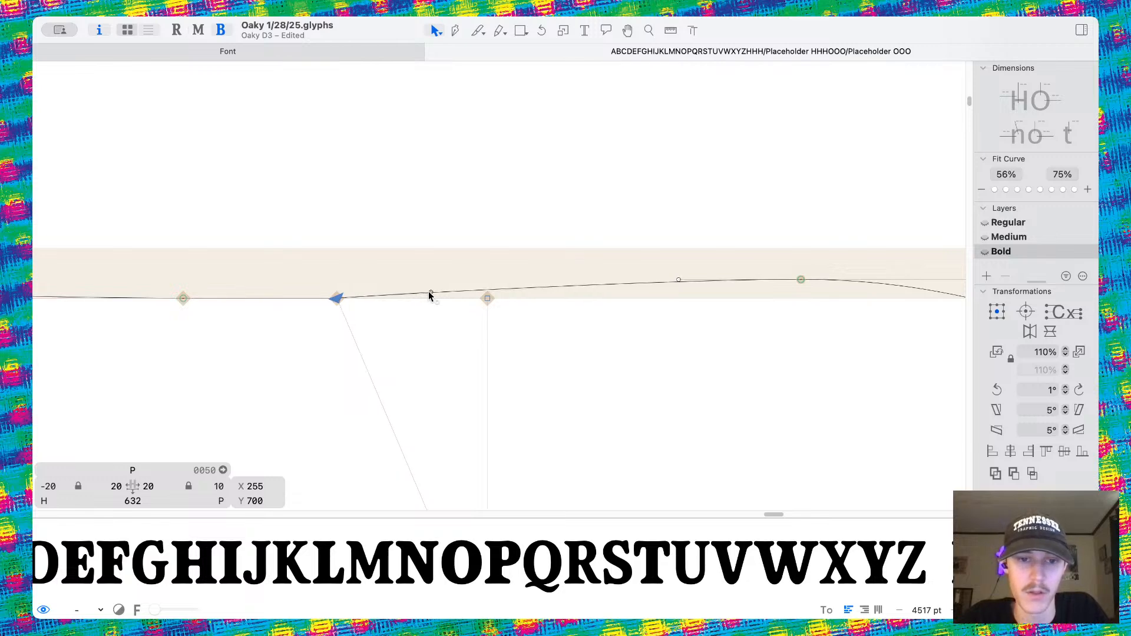
pyautogui.press('space')
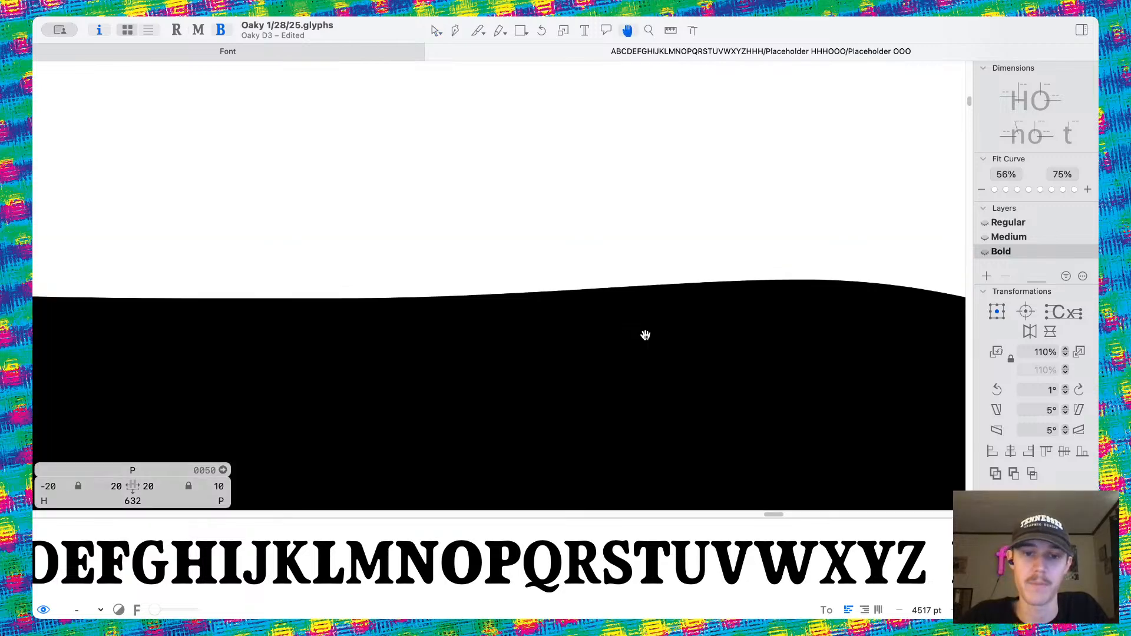
pyautogui.scroll(-10, 645, 334)
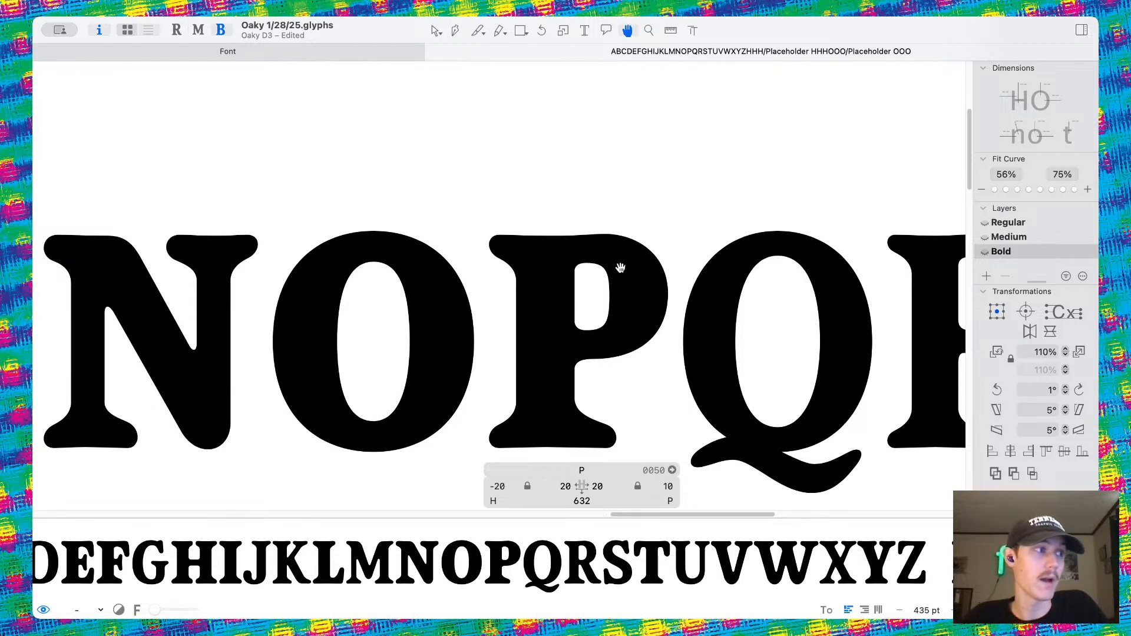
# Lower the bottom nodes of the P's counter by 10 units to thin the stroke beneath it.
pyautogui.scroll(5, 613, 277)
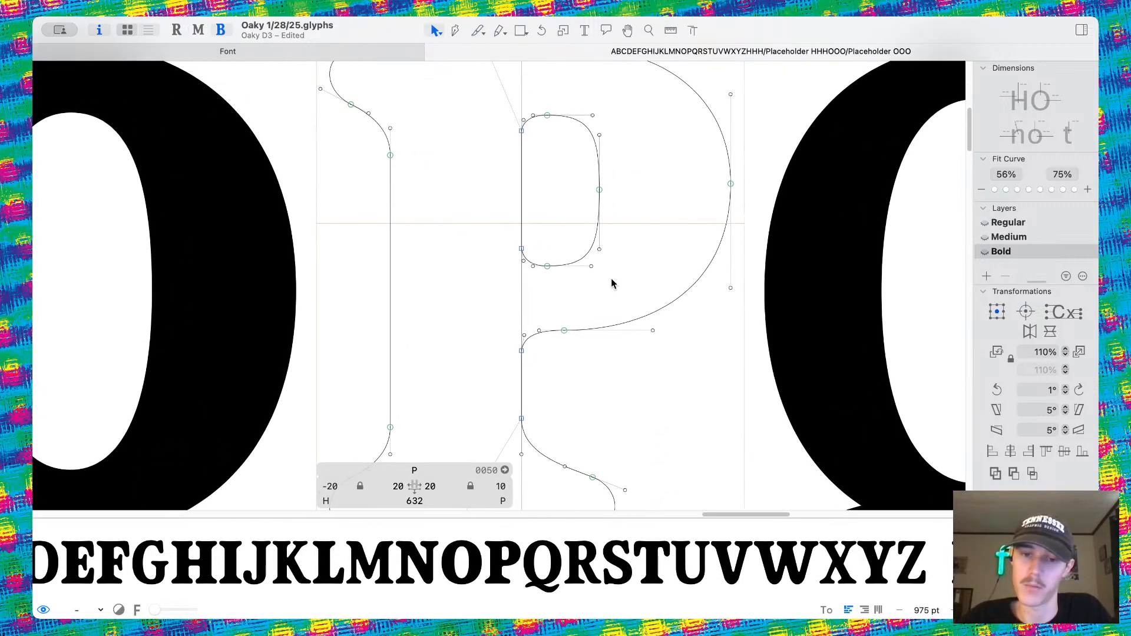
pyautogui.scroll(-2, 549, 280)
pyautogui.scroll(-1, 549, 280)
pyautogui.moveTo(499, 242); pyautogui.dragTo(573, 345)
pyautogui.hotkey('shift', 'Down')
# Nudge the side extremes of the P's counter and outer bowl slightly downward and preview the P beside its neighbours.
pyautogui.moveTo(568, 198); pyautogui.dragTo(720, 235)
pyautogui.press('Down')
pyautogui.press('Down')
pyautogui.press('Down')
pyautogui.press('Down')
pyautogui.click(634, 230)
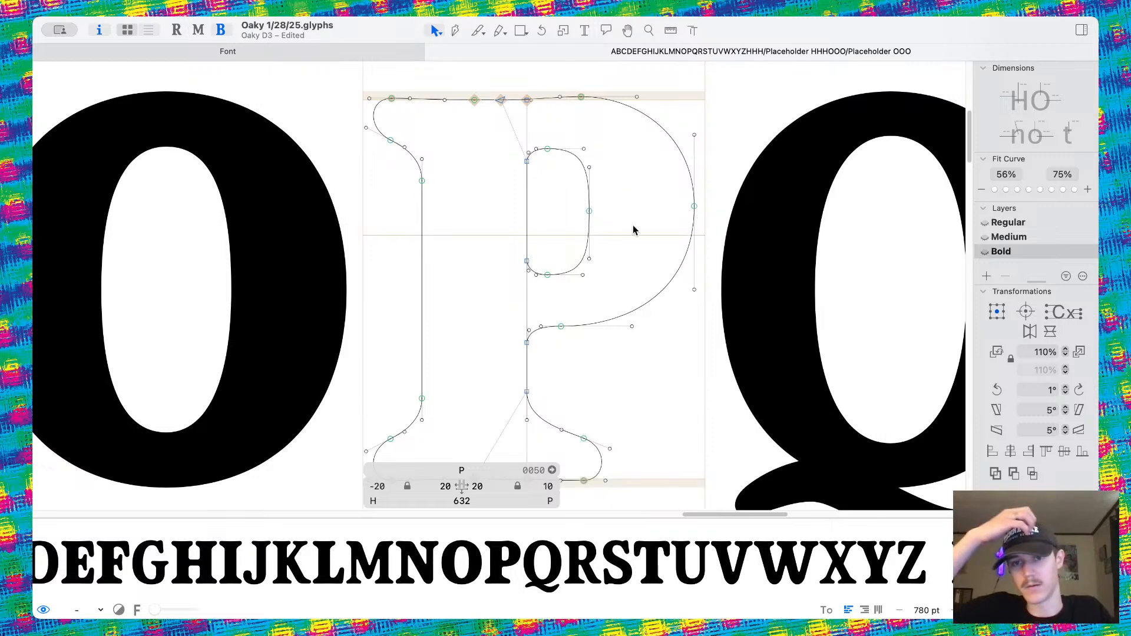
pyautogui.moveTo(557, 192); pyautogui.dragTo(741, 209)
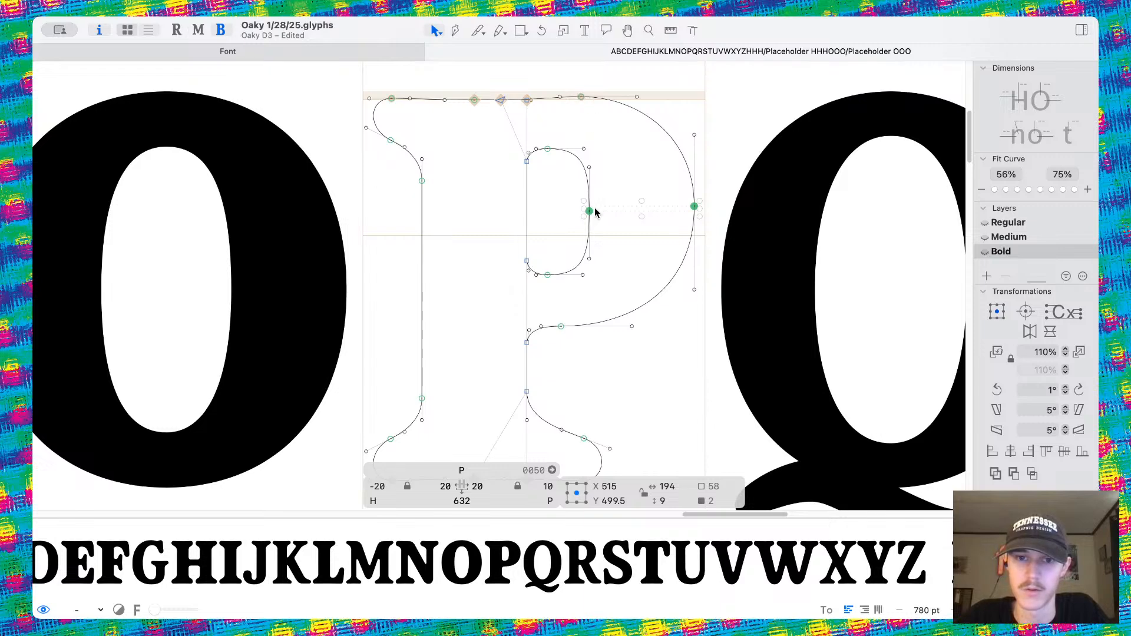
pyautogui.press('space')
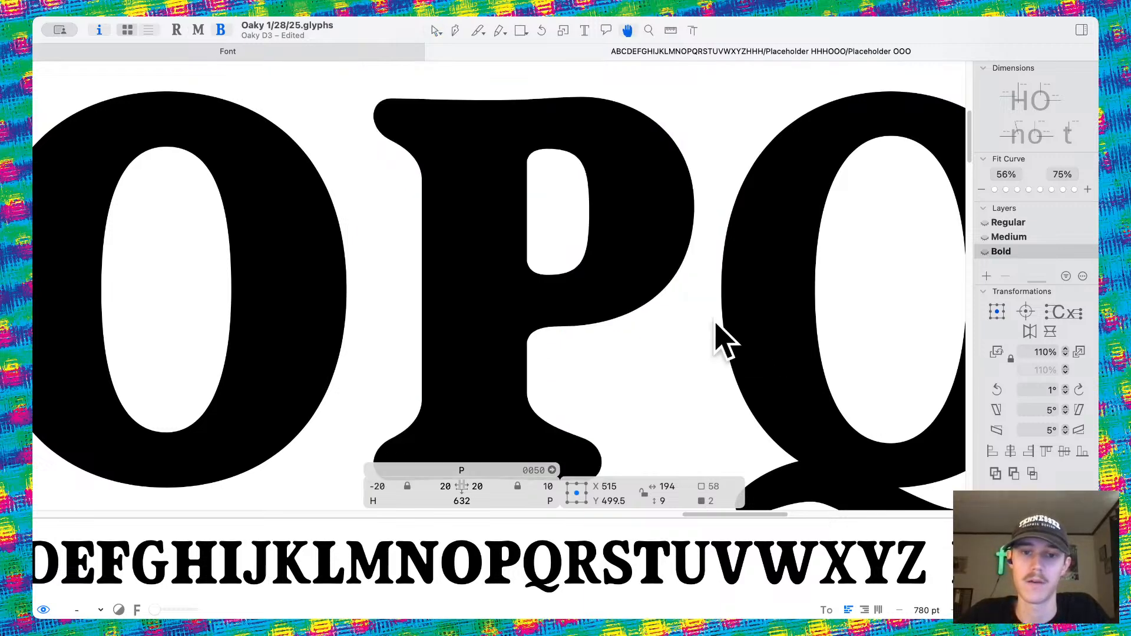
pyautogui.scroll(-5, 575, 314)
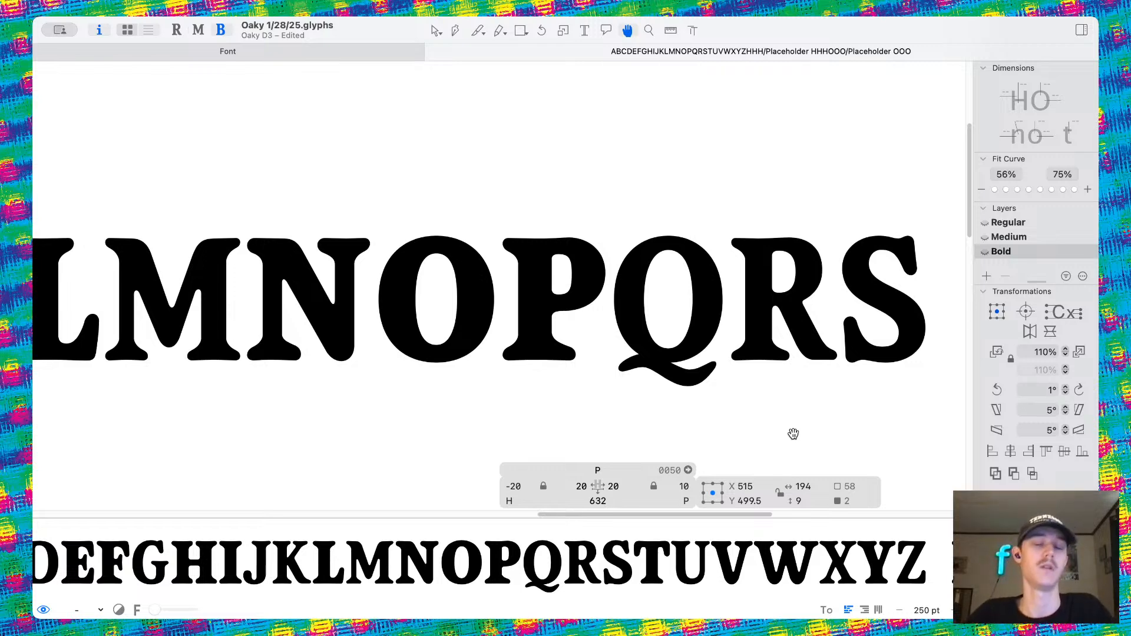
# Align the handles at the counter's upper and lower stem corners vertically with the stem edge at X 303.
pyautogui.scroll(5, 626, 313)
pyautogui.scroll(2, 521, 272)
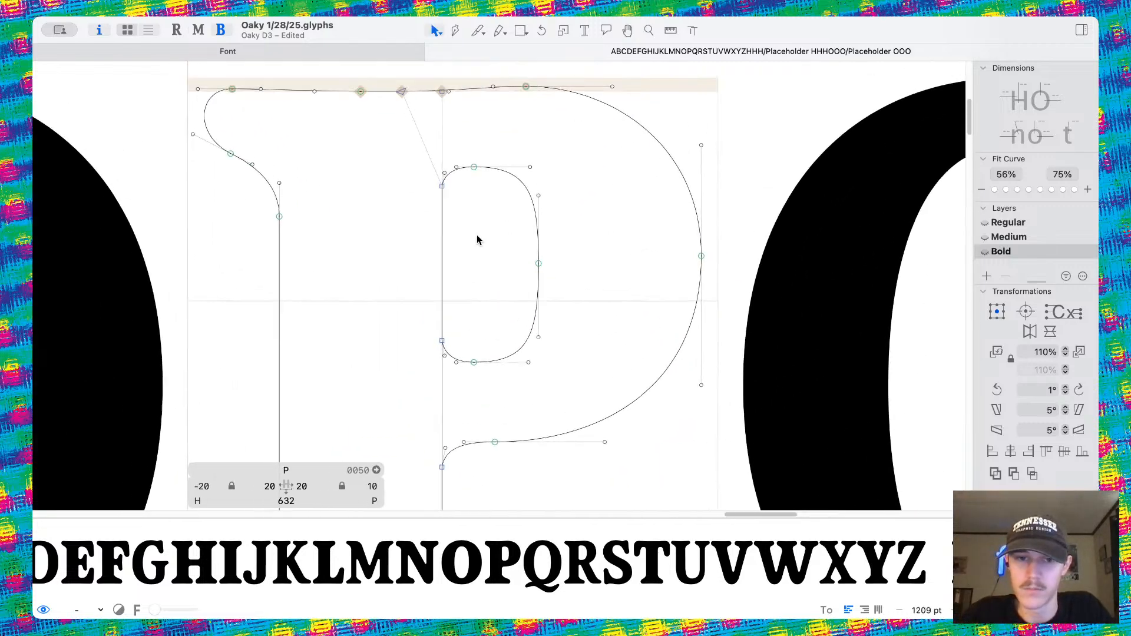
pyautogui.click(450, 196)
pyautogui.scroll(2, 452, 191)
pyautogui.press('super+z')
pyautogui.click(452, 181)
pyautogui.moveTo(451, 182); pyautogui.dragTo(449, 182)
pyautogui.moveTo(452, 416); pyautogui.dragTo(449, 421)
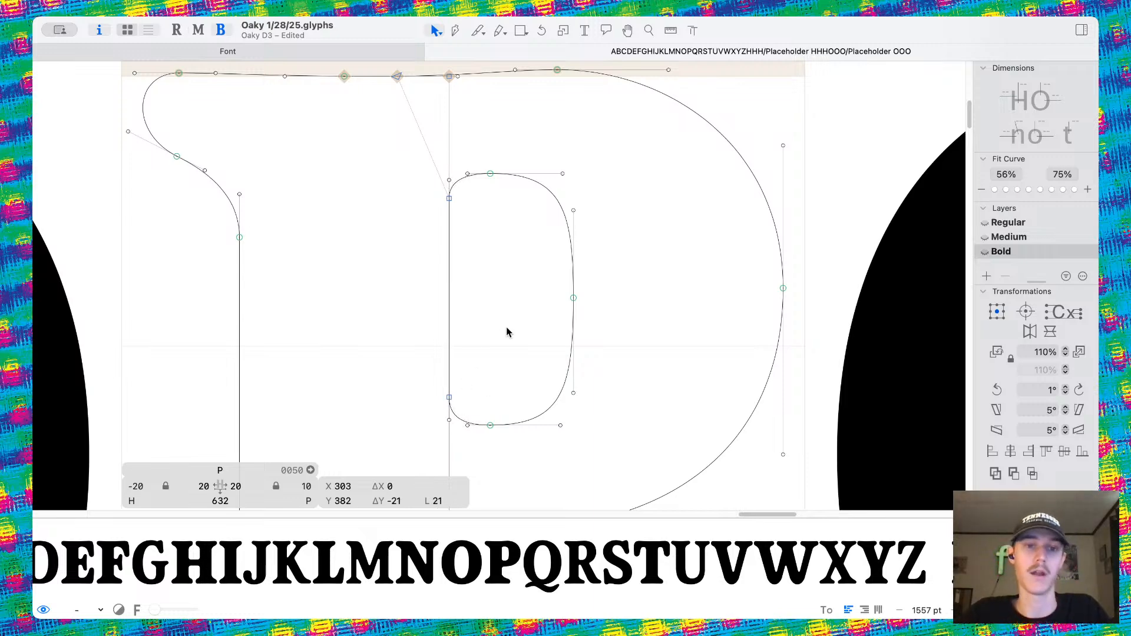
pyautogui.click(506, 328)
# Lower the node at the counter's upper stem corner to Y 577 and preview the rounded counter.
pyautogui.scroll(-5, 429, 274)
pyautogui.scroll(-4, 429, 274)
pyautogui.scroll(5, 470, 306)
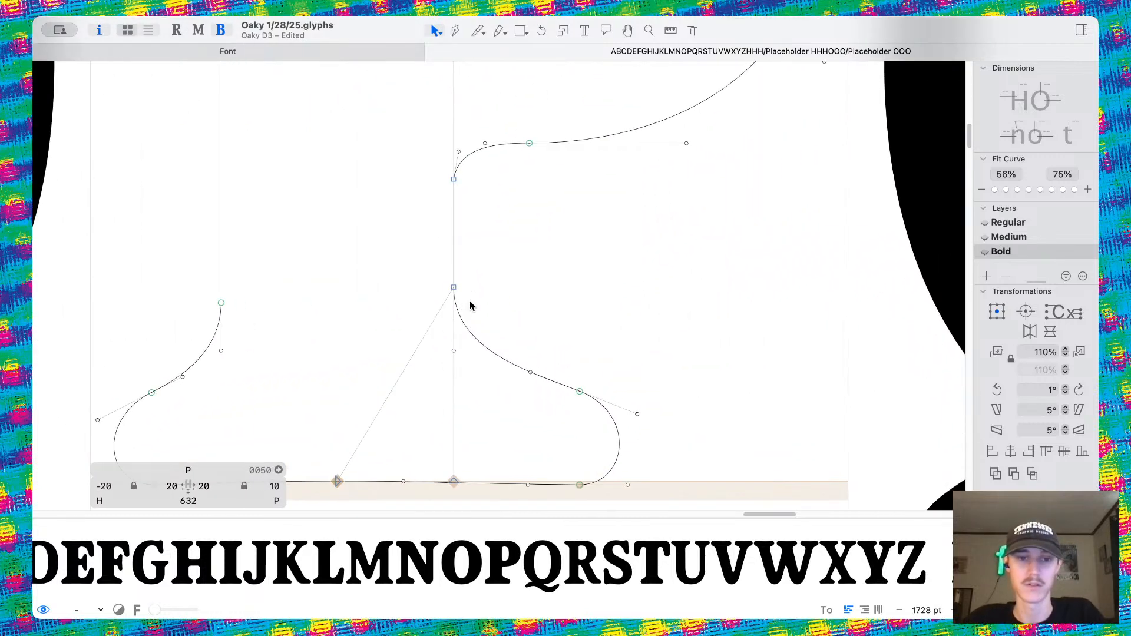
pyautogui.scroll(-6, 460, 237)
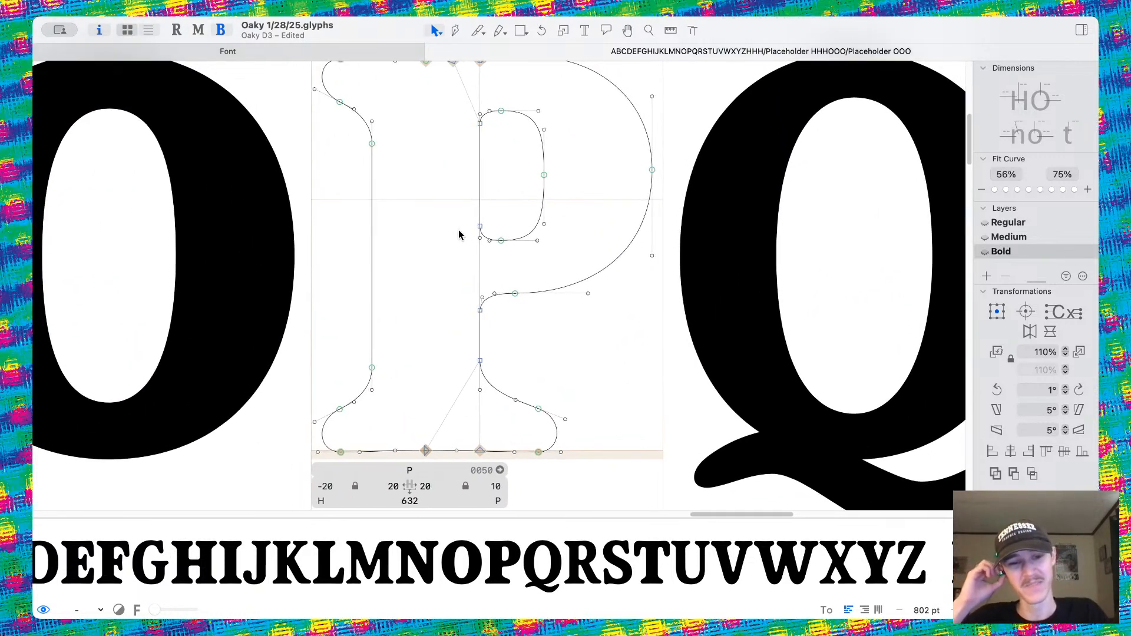
pyautogui.scroll(3, 471, 194)
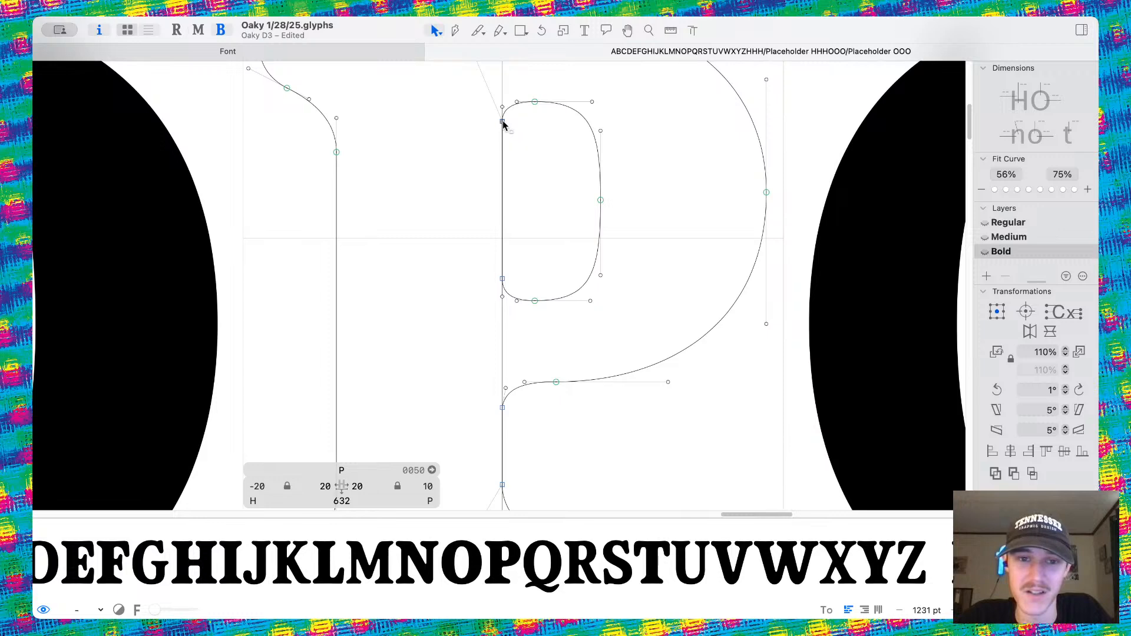
pyautogui.click(502, 122)
pyautogui.hotkey('shift', 'Down')
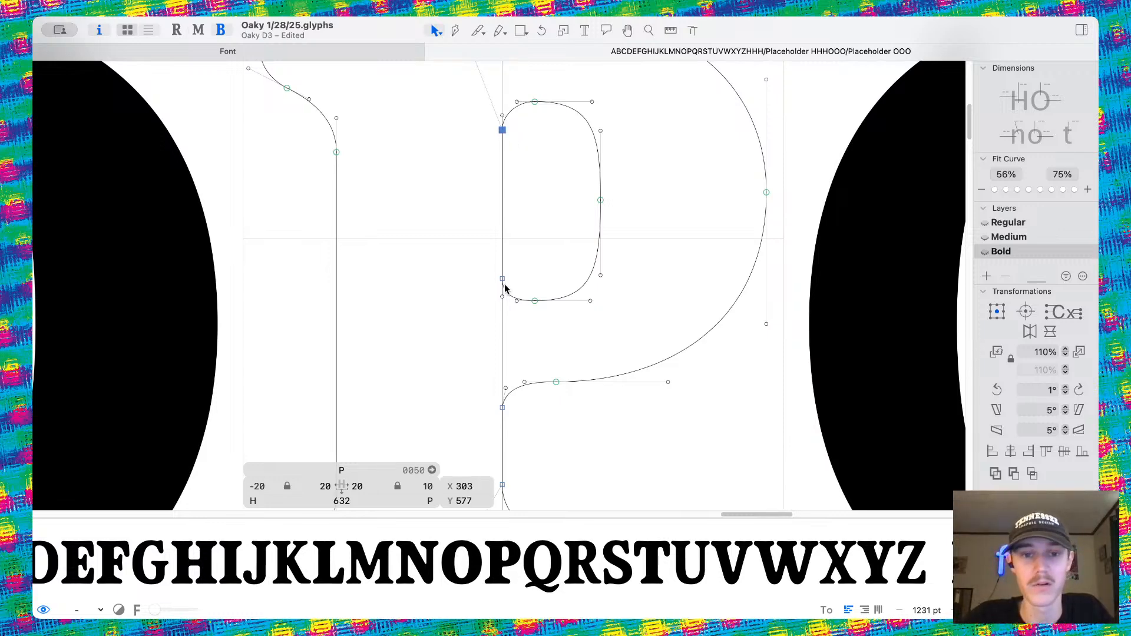
pyautogui.press('space')
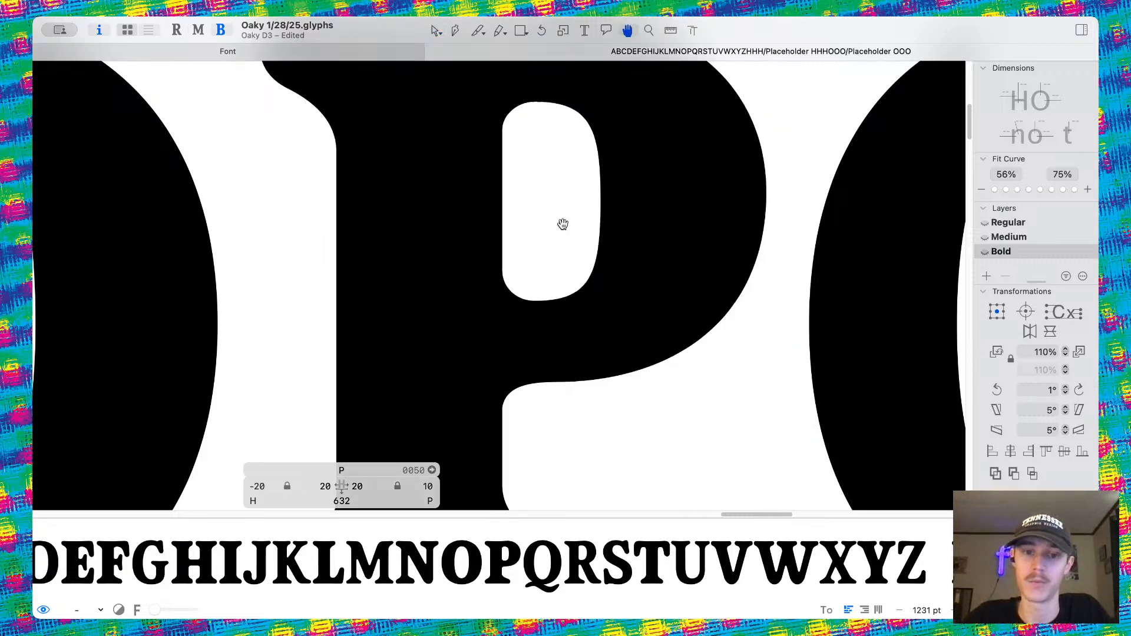
# Align the handle at the stem joint under the P's bowl with the stem edge at X 303 and lower its node to Y 242.
pyautogui.scroll(-5, 562, 224)
pyautogui.scroll(4, 545, 316)
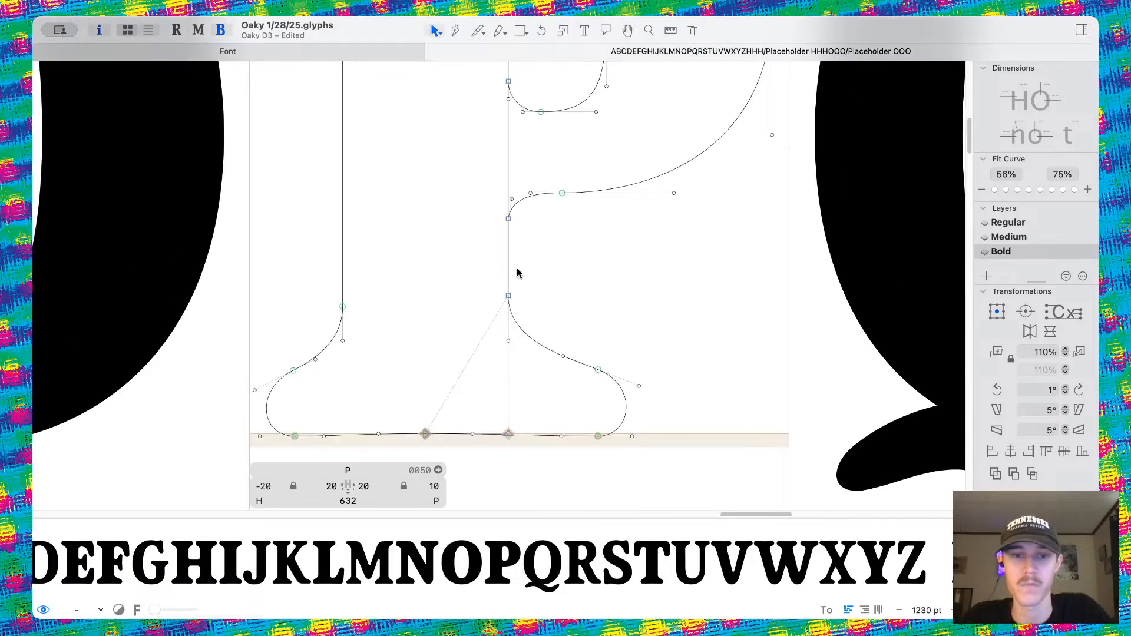
pyautogui.scroll(5, 525, 253)
pyautogui.moveTo(512, 264); pyautogui.dragTo(505, 263)
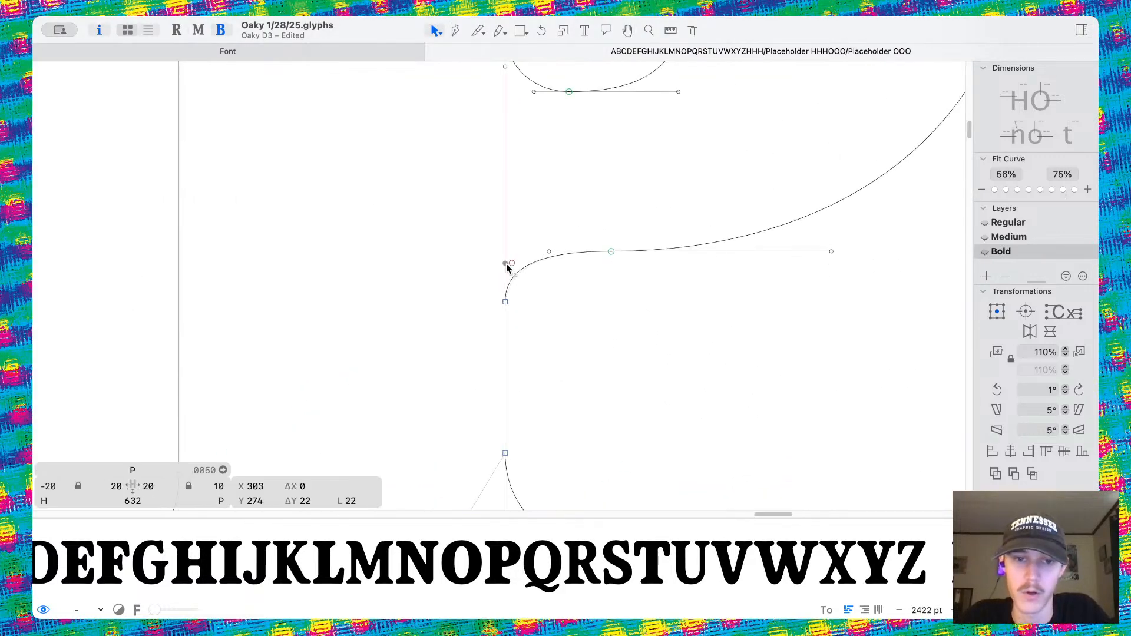
pyautogui.click(505, 301)
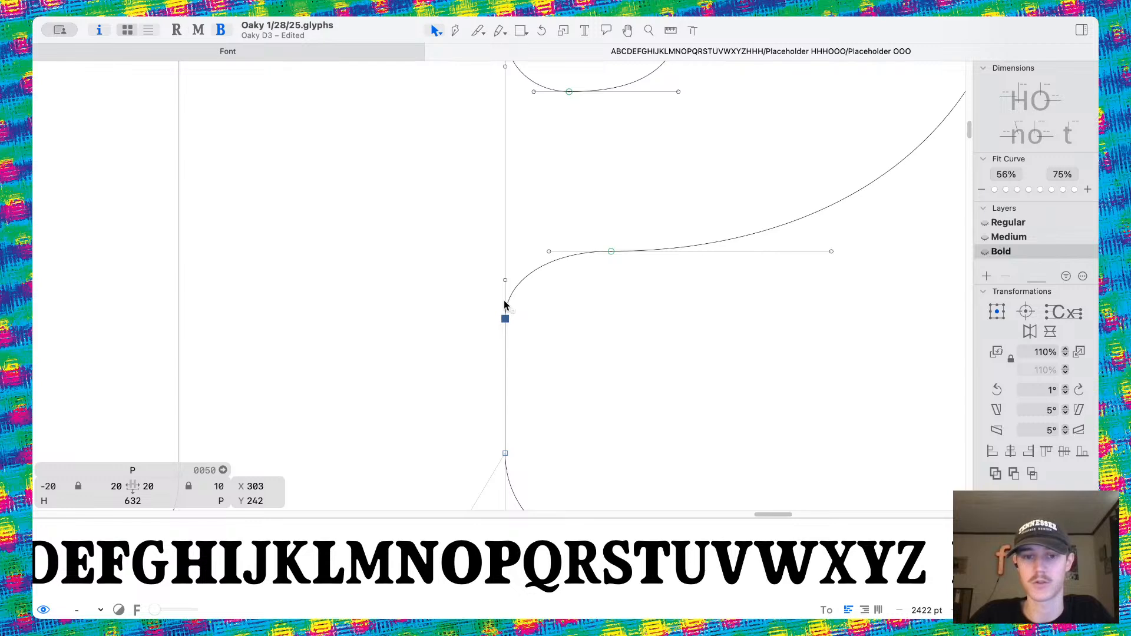
pyautogui.press('space')
pyautogui.scroll(-4, 591, 316)
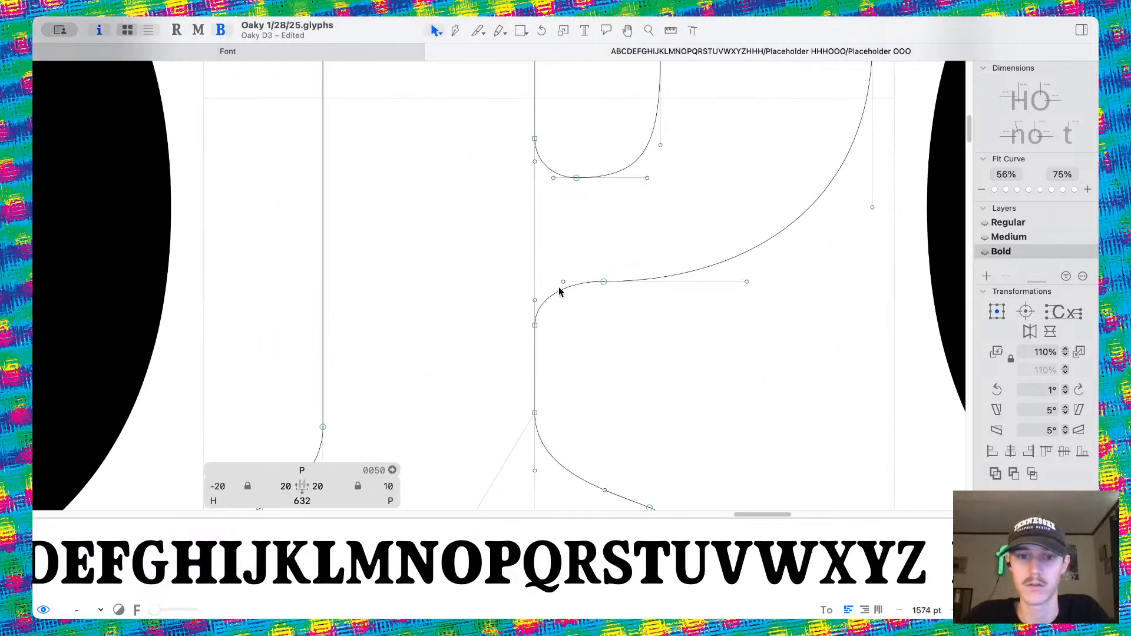
pyautogui.scroll(-3, 571, 294)
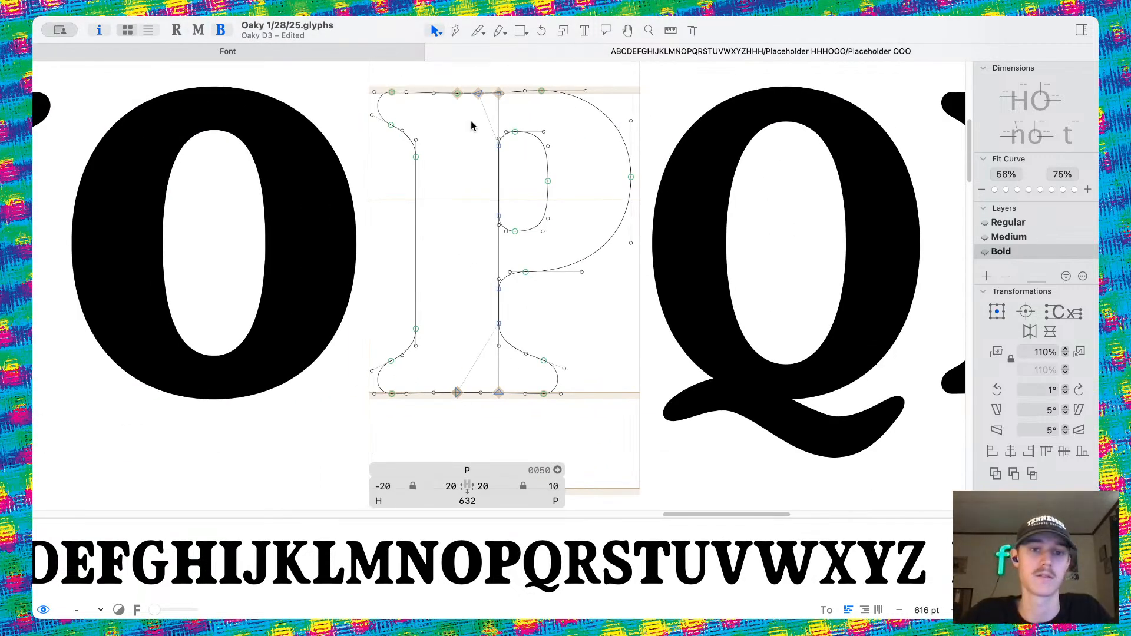
pyautogui.scroll(3, 506, 282)
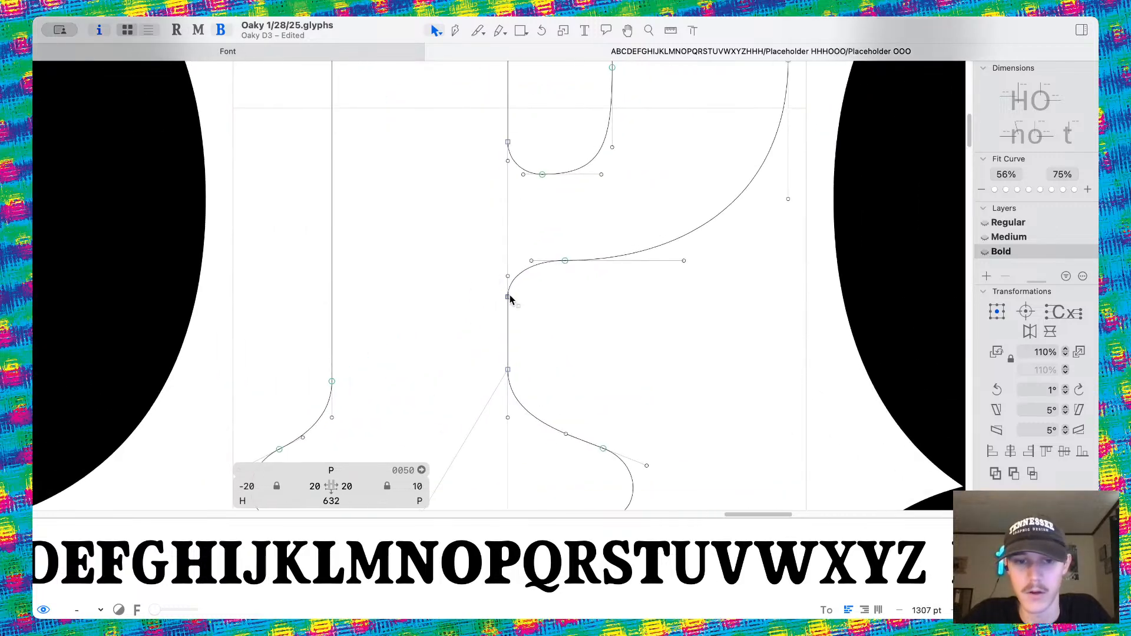
pyautogui.press('space')
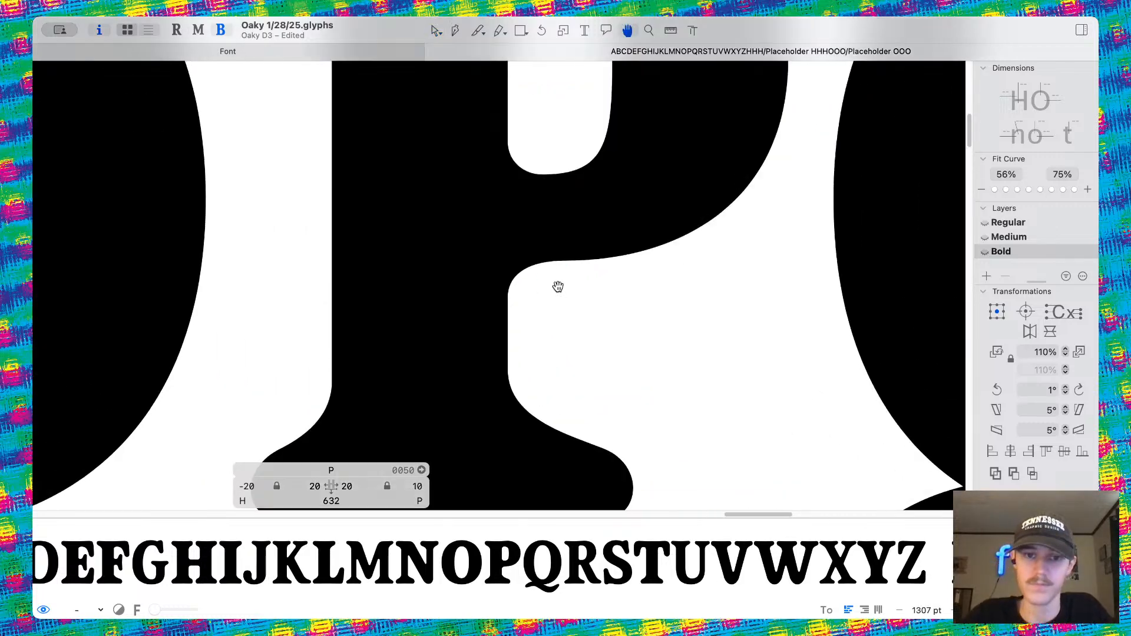
pyautogui.scroll(-5, 558, 287)
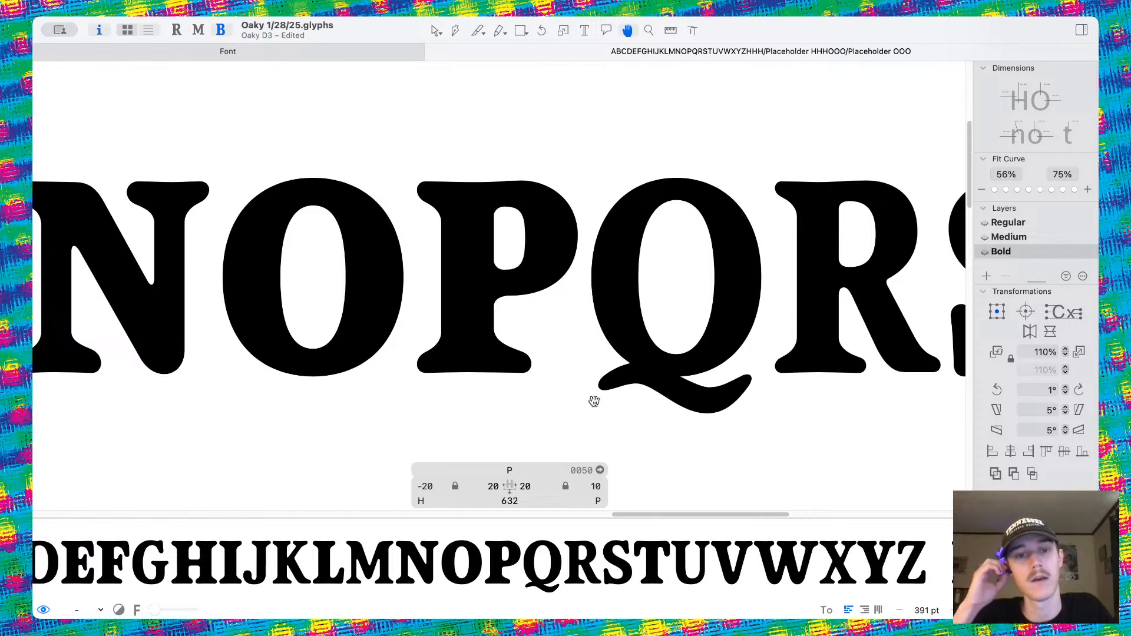
# Shorten the outer horizontal handles at the top and bottom of the P's counter, centring the pair at X 396.
pyautogui.press('v')
pyautogui.scroll(5, 530, 248)
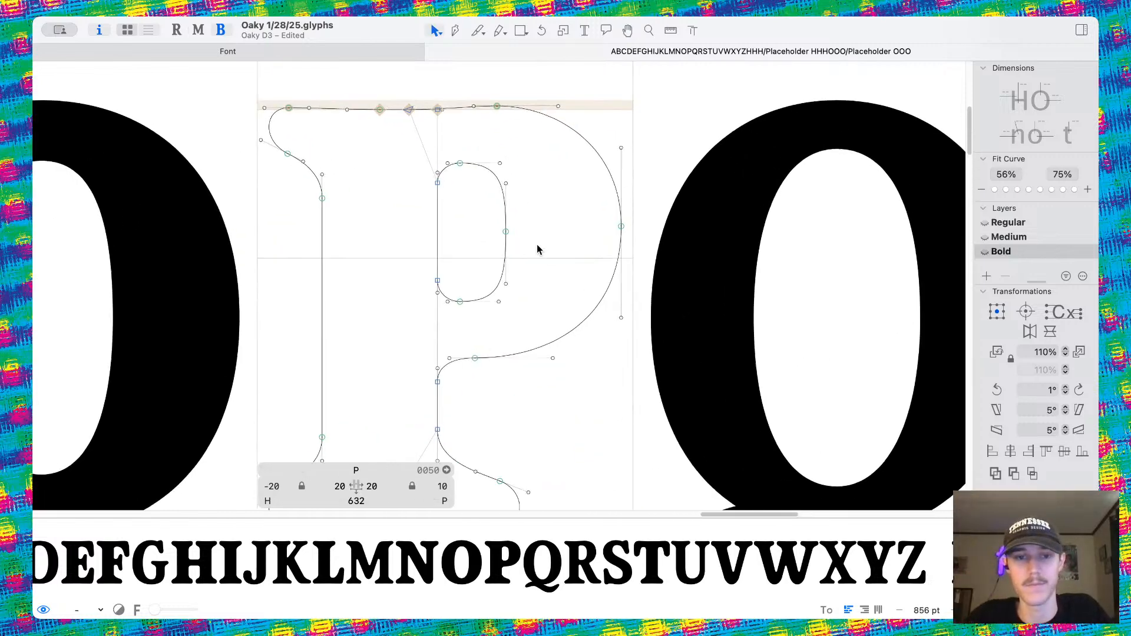
pyautogui.scroll(3, 453, 161)
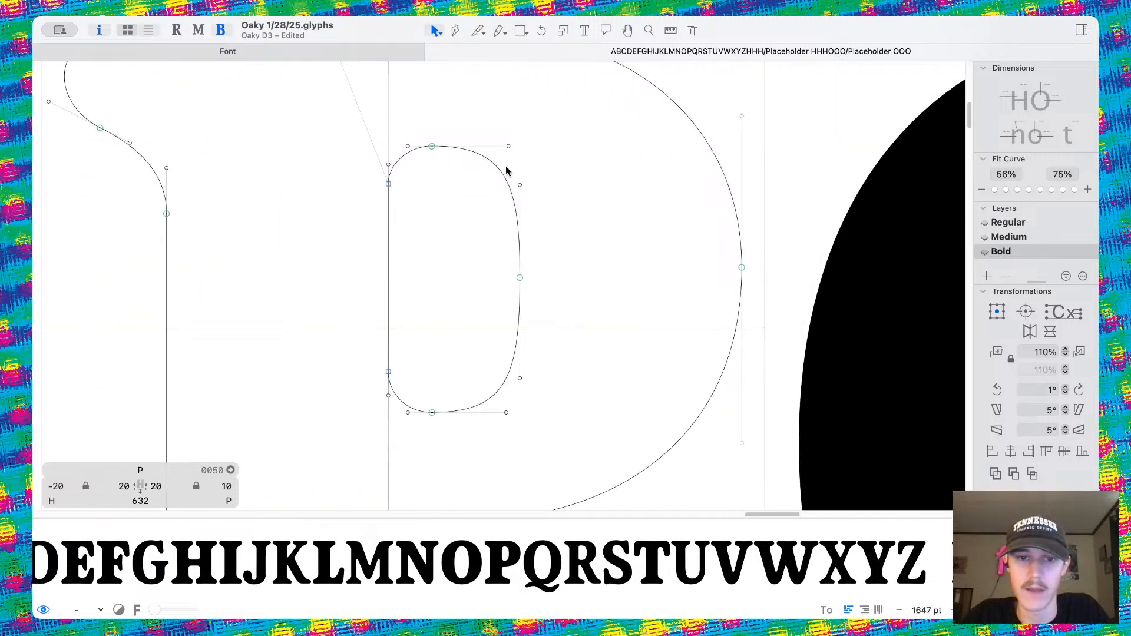
pyautogui.moveTo(484, 126); pyautogui.dragTo(518, 444)
pyautogui.moveTo(505, 150); pyautogui.dragTo(495, 153)
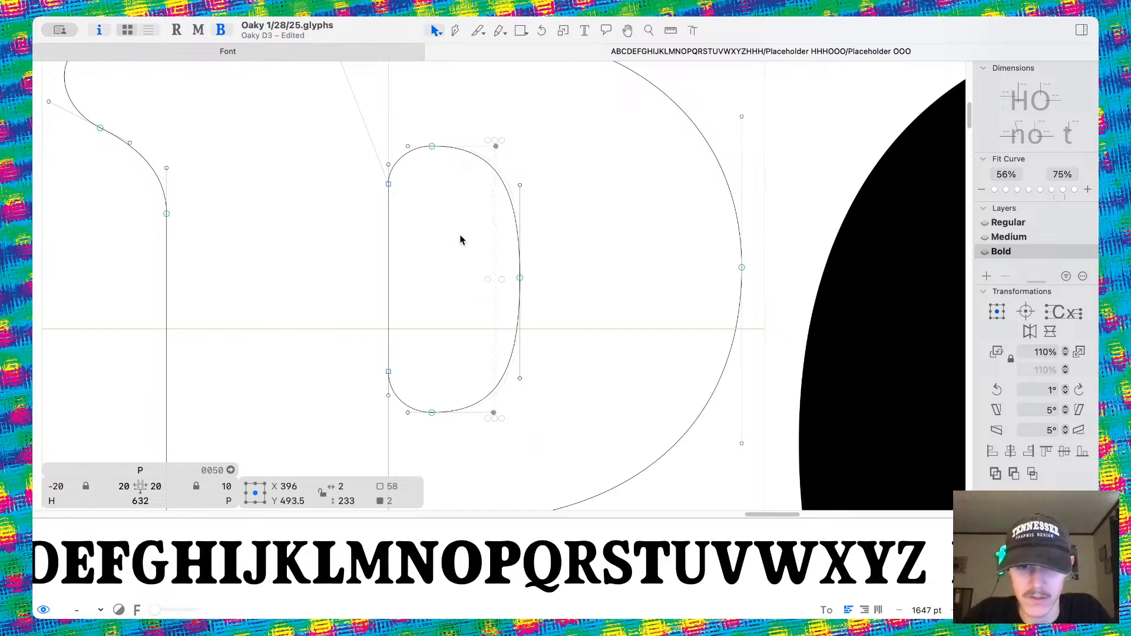
pyautogui.press('space')
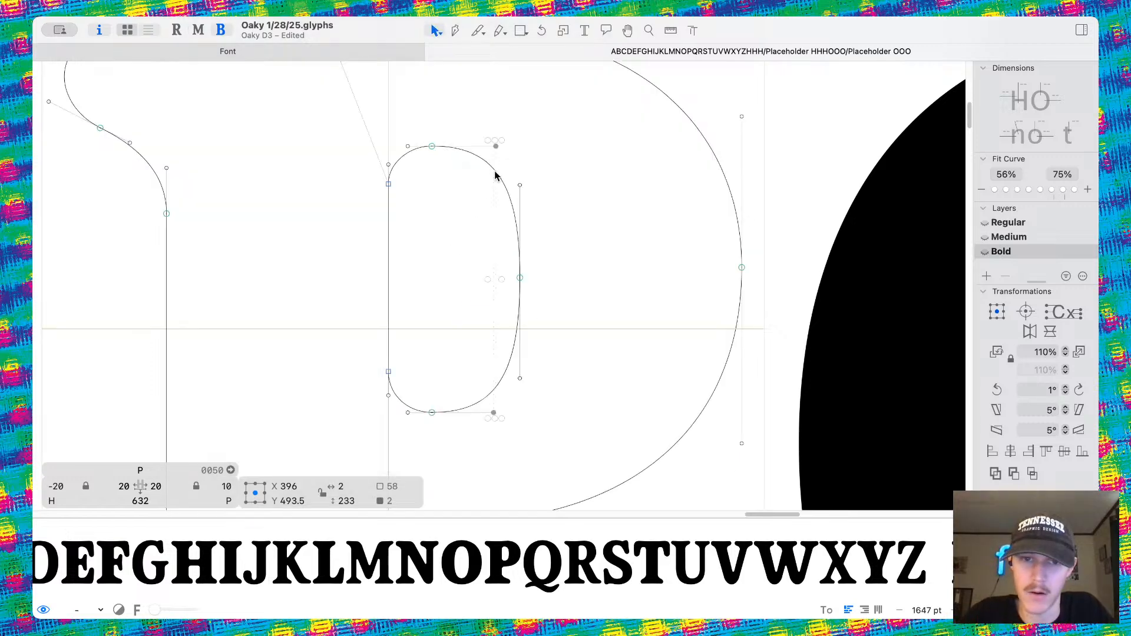
# Shorten both vertical handles at the counter's outer side extreme to a 159-unit span and preview the P within the alphabet.
pyautogui.moveTo(469, 171); pyautogui.dragTo(520, 380)
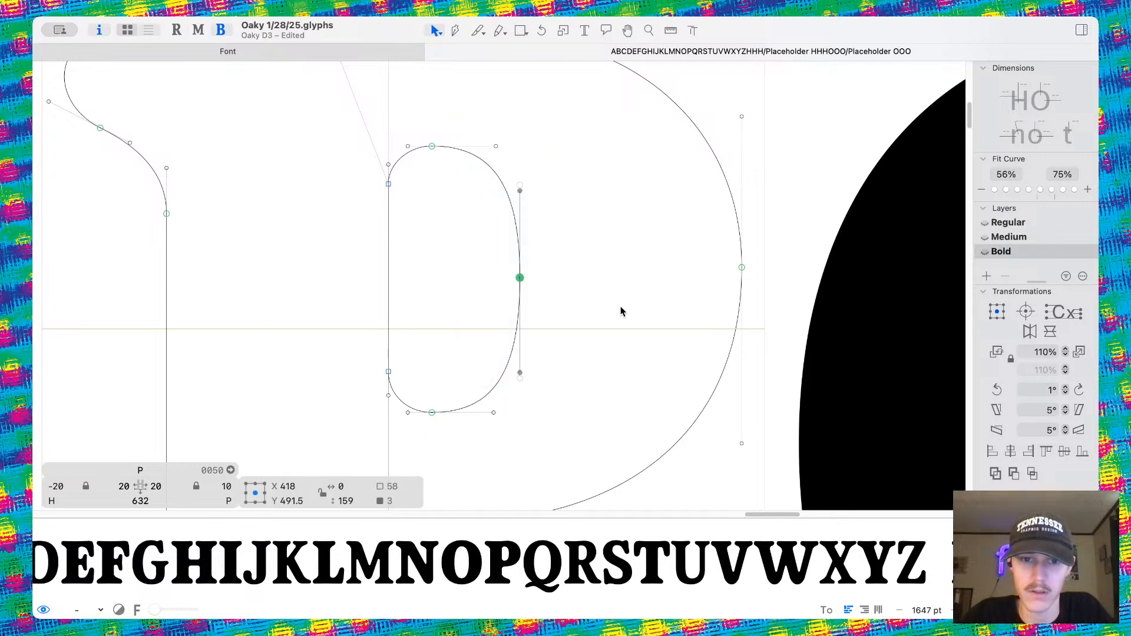
pyautogui.press('space')
pyautogui.scroll(-5, 621, 304)
pyautogui.scroll(-5, 620, 305)
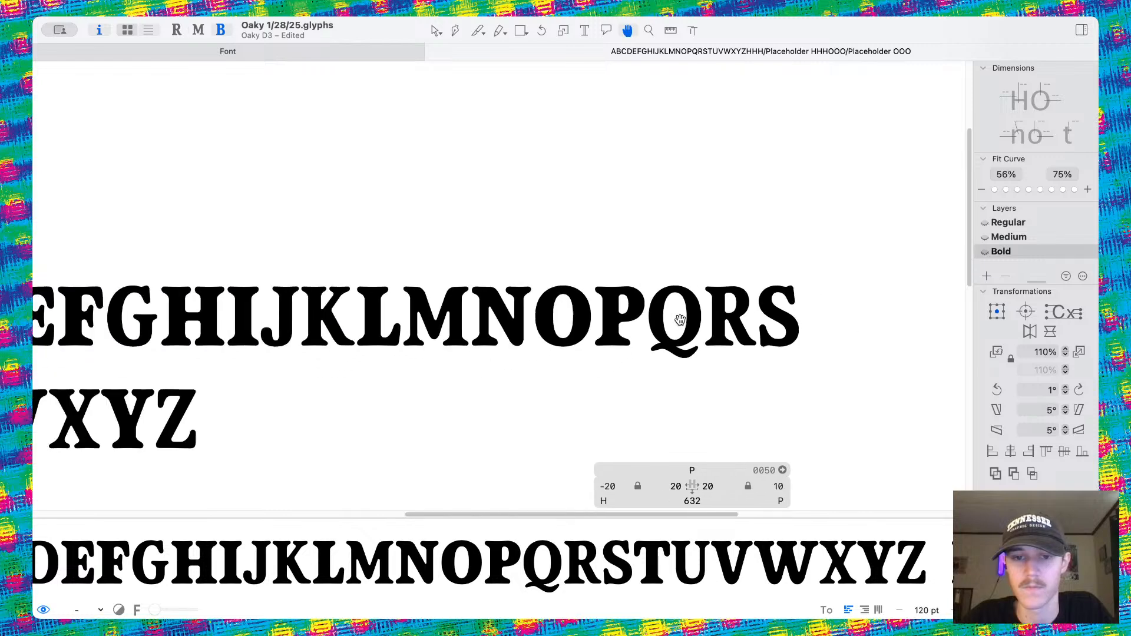
pyautogui.scroll(3, 647, 330)
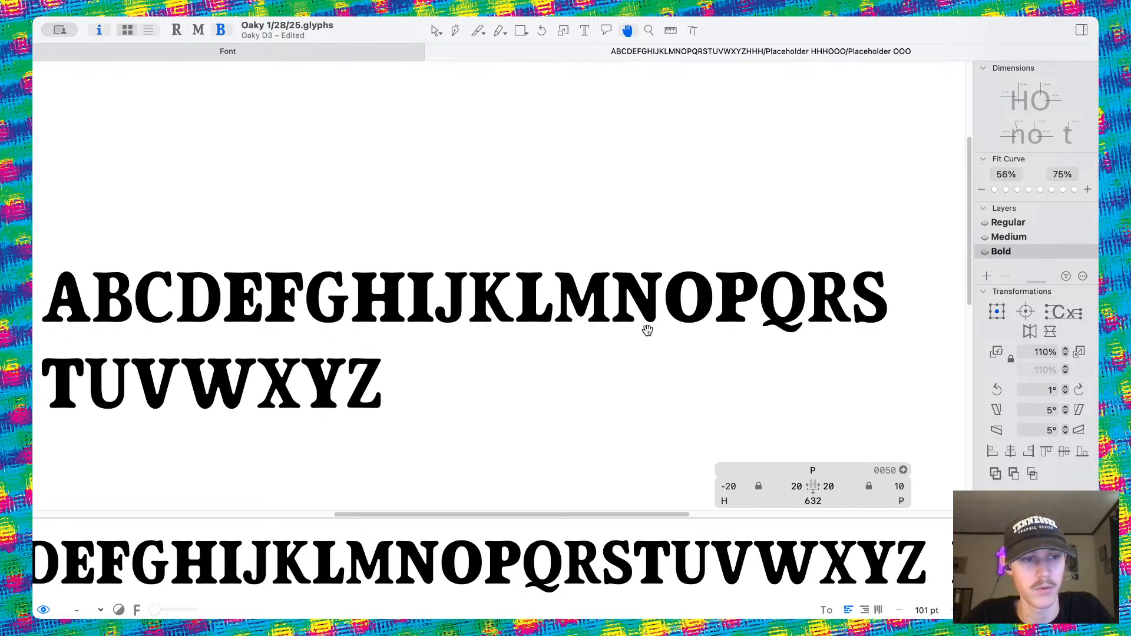
pyautogui.scroll(6, 583, 294)
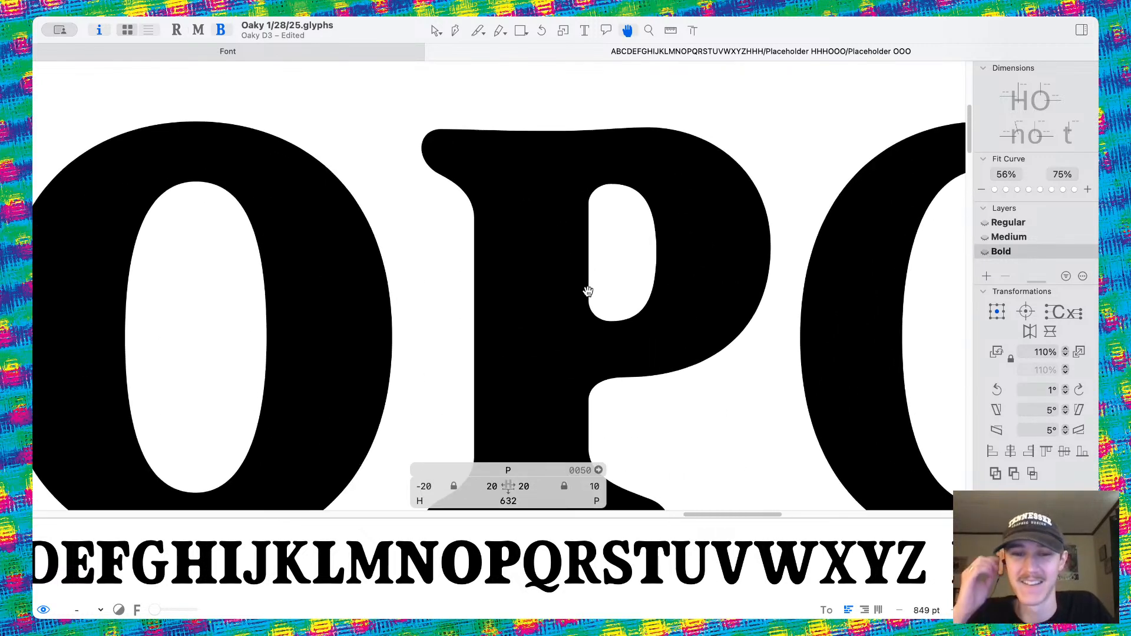
# Move the counter's upper and lower stem corner nodes 10 units toward each other to enlarge the rounded corners.
pyautogui.scroll(3, 588, 295)
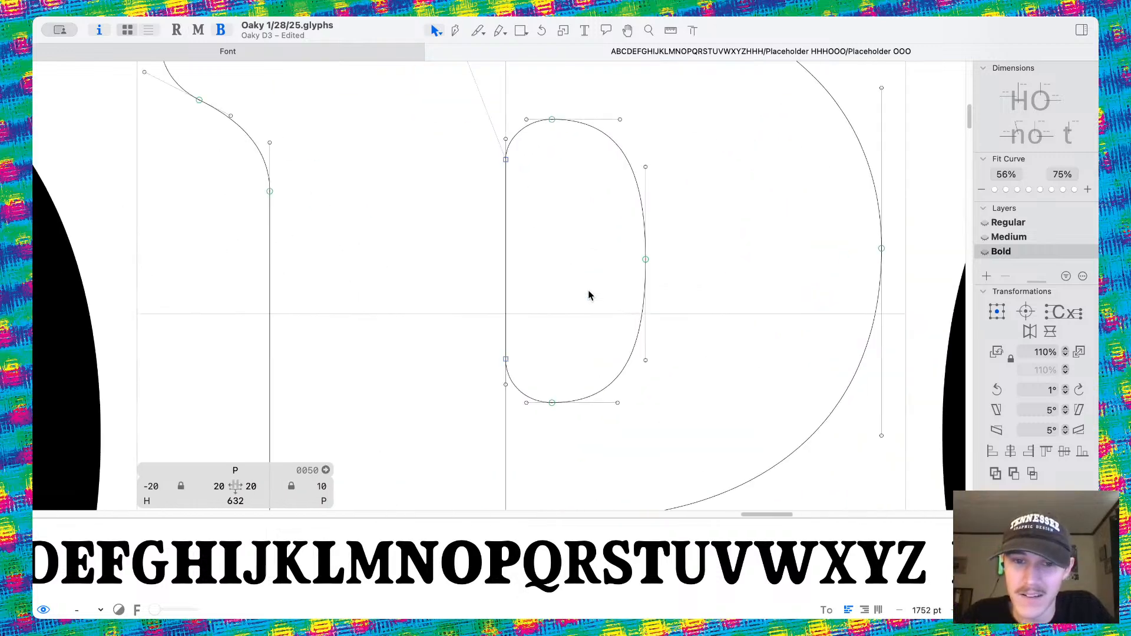
pyautogui.keyDown('alt'); pyautogui.click(505, 161); pyautogui.keyUp('alt')
pyautogui.click(506, 360)
pyautogui.hotkey('shift', 'Up')
pyautogui.click(538, 359)
pyautogui.press('space')
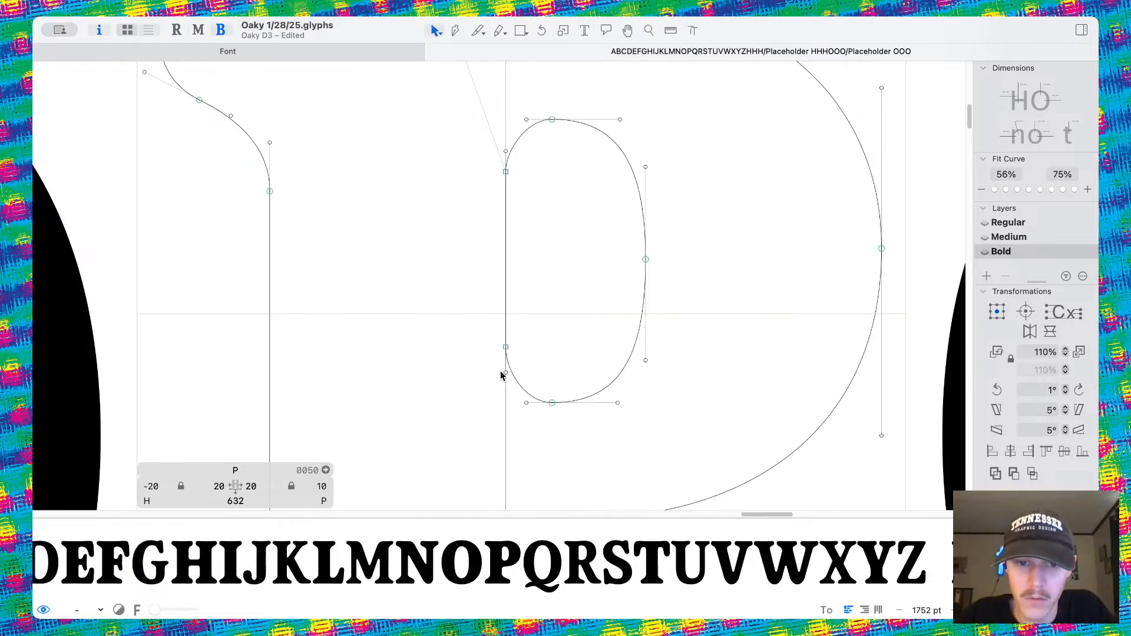
# Lengthen the vertical handles at both stem corners of the counter and select the inner horizontal handles at X 320.
pyautogui.click(505, 373)
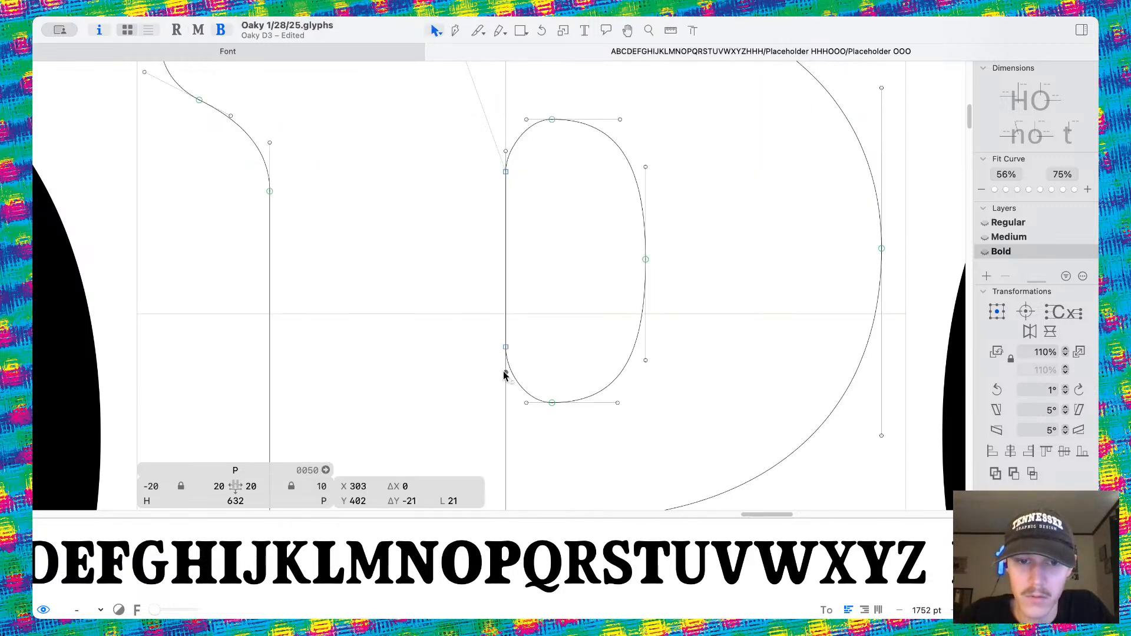
pyautogui.keyDown('shift'); pyautogui.click(506, 152); pyautogui.keyUp('shift')
pyautogui.moveTo(504, 146); pyautogui.dragTo(533, 407)
pyautogui.press('space')
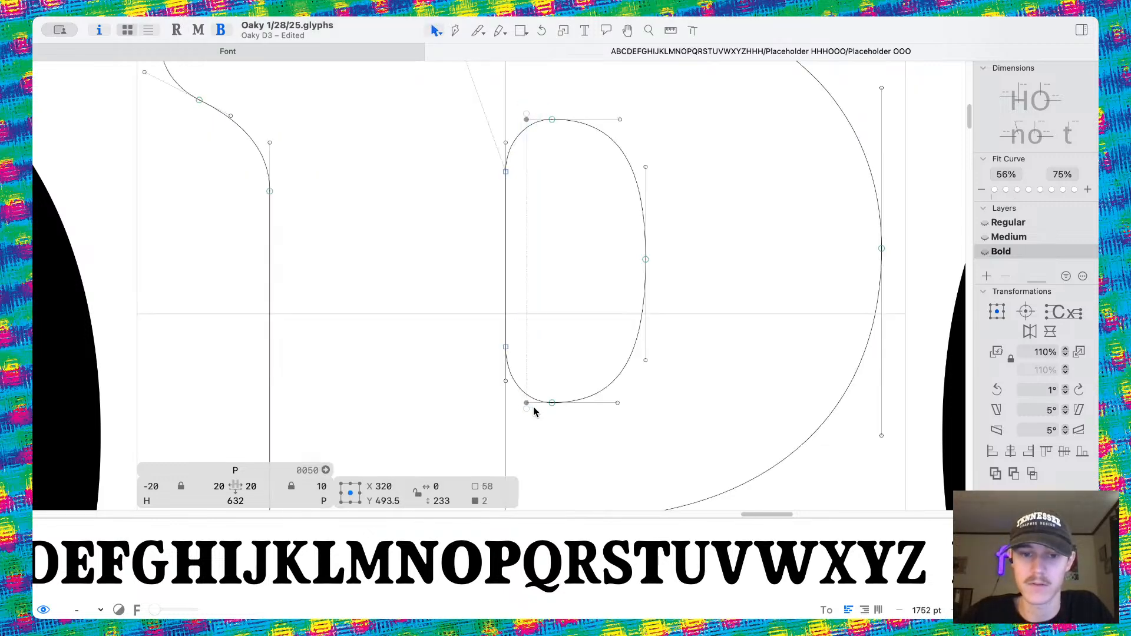
# Lower the node where the underside of the P's bowl joins the stem to about Y 229, widening that curve.
pyautogui.press('space')
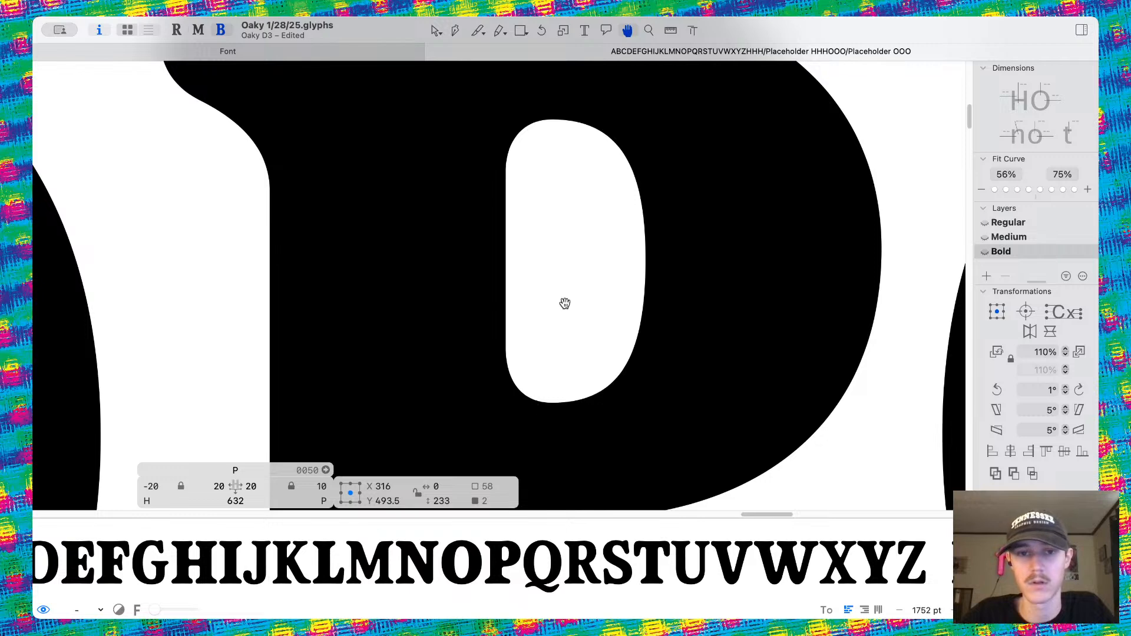
pyautogui.press('space')
pyautogui.scroll(-10, 563, 296)
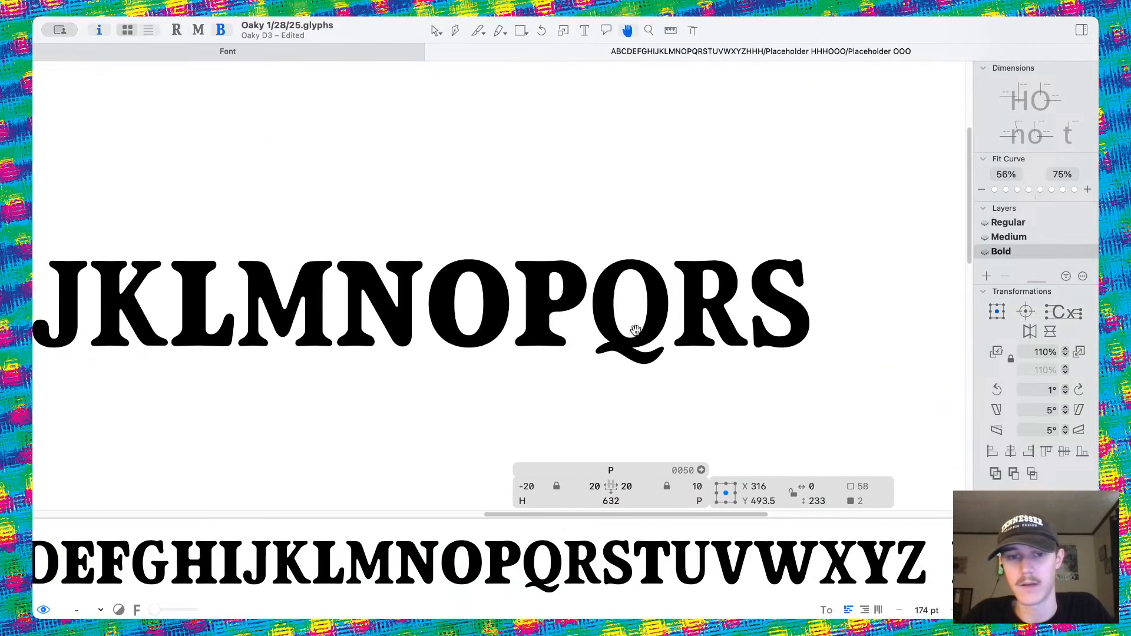
pyautogui.scroll(5, 599, 297)
pyautogui.scroll(-3, 519, 325)
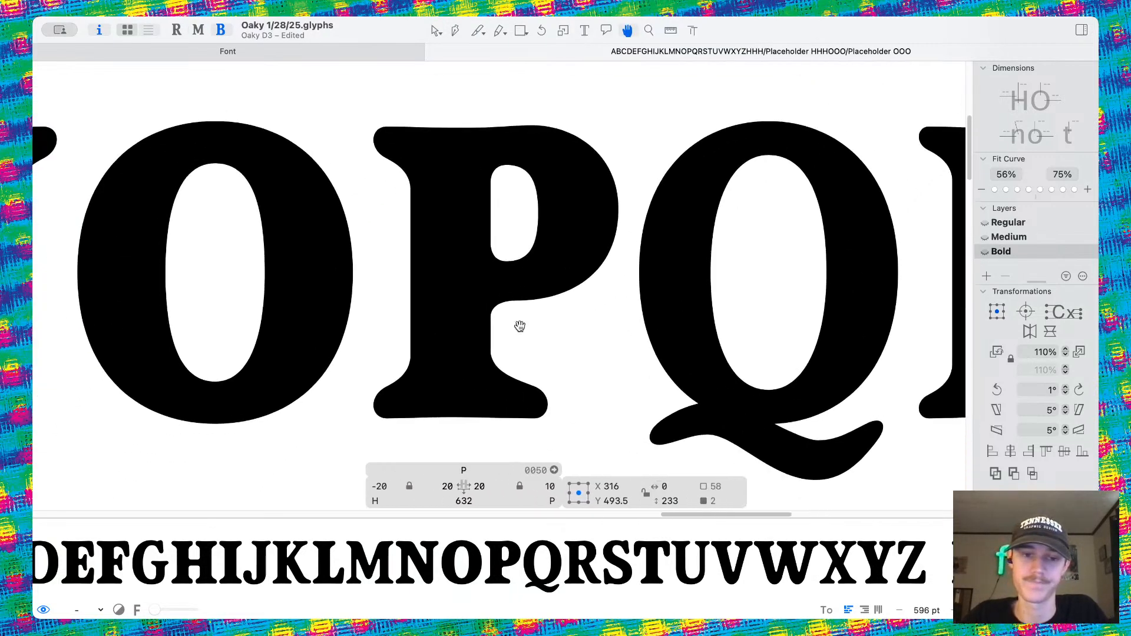
pyautogui.scroll(4, 525, 240)
pyautogui.click(483, 352)
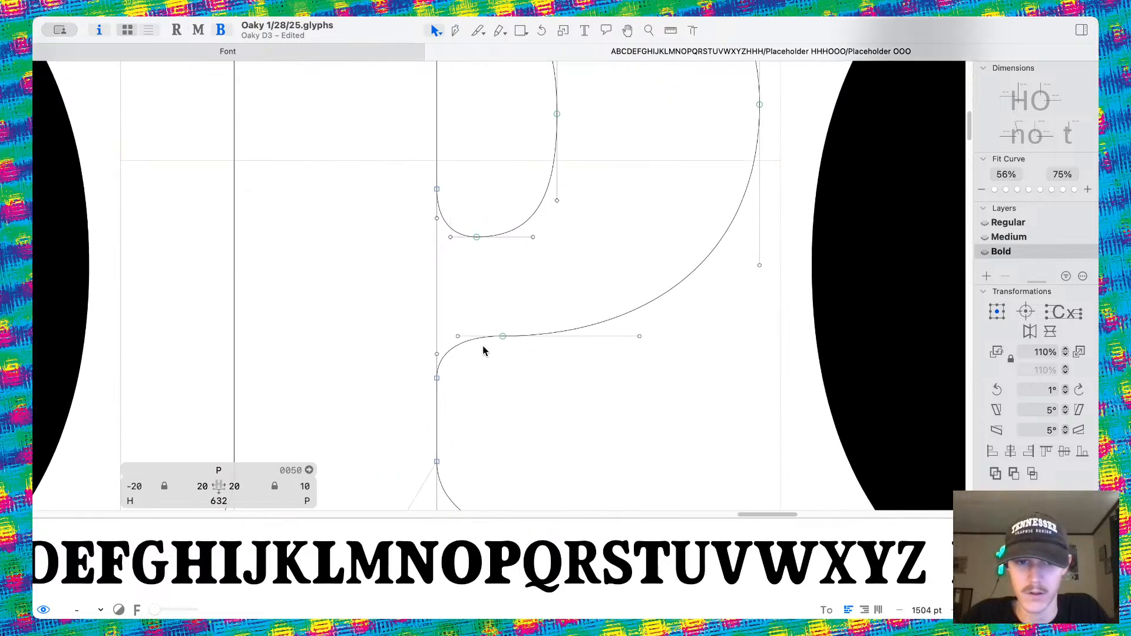
pyautogui.moveTo(438, 379)
pyautogui.mouseDown()
pyautogui.moveTo(437, 392)
pyautogui.moveTo(437, 359)
pyautogui.mouseUp()
pyautogui.click(470, 379)
pyautogui.press('space')
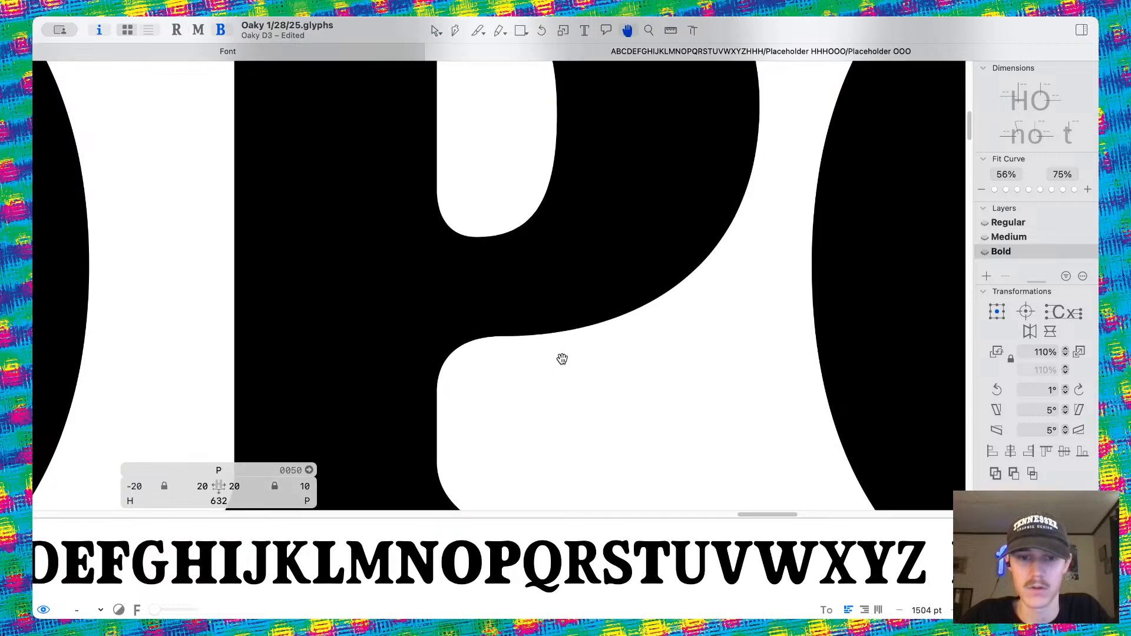
# Measure the stroke thickness of the P's bowl and of the neighboring O's right side to compare their weights.
pyautogui.scroll(-10, 563, 359)
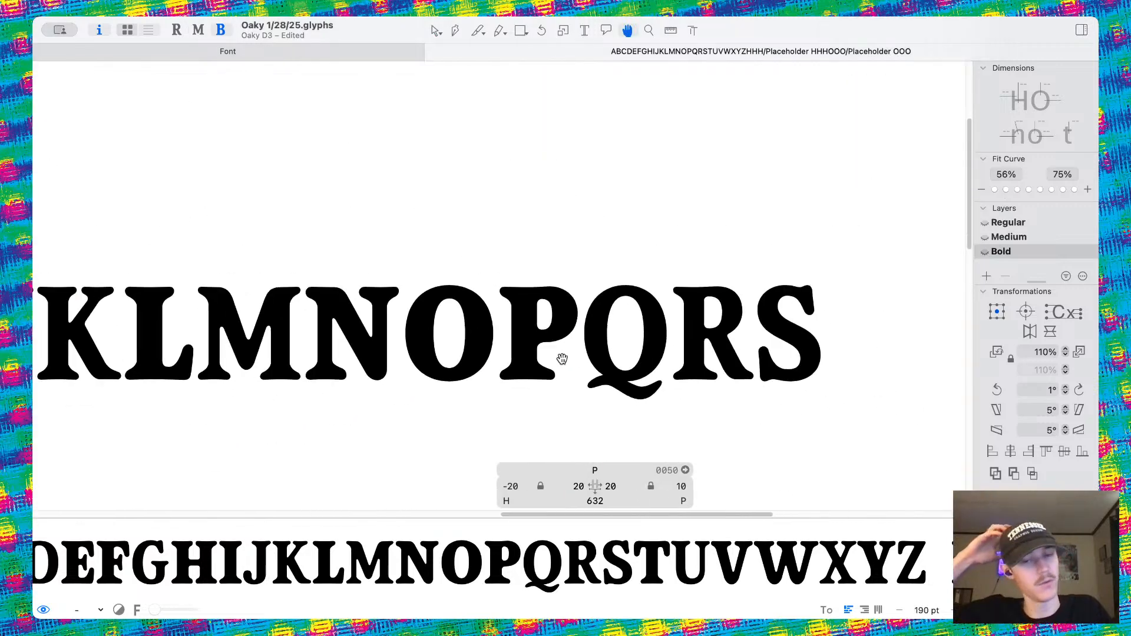
pyautogui.scroll(5, 562, 359)
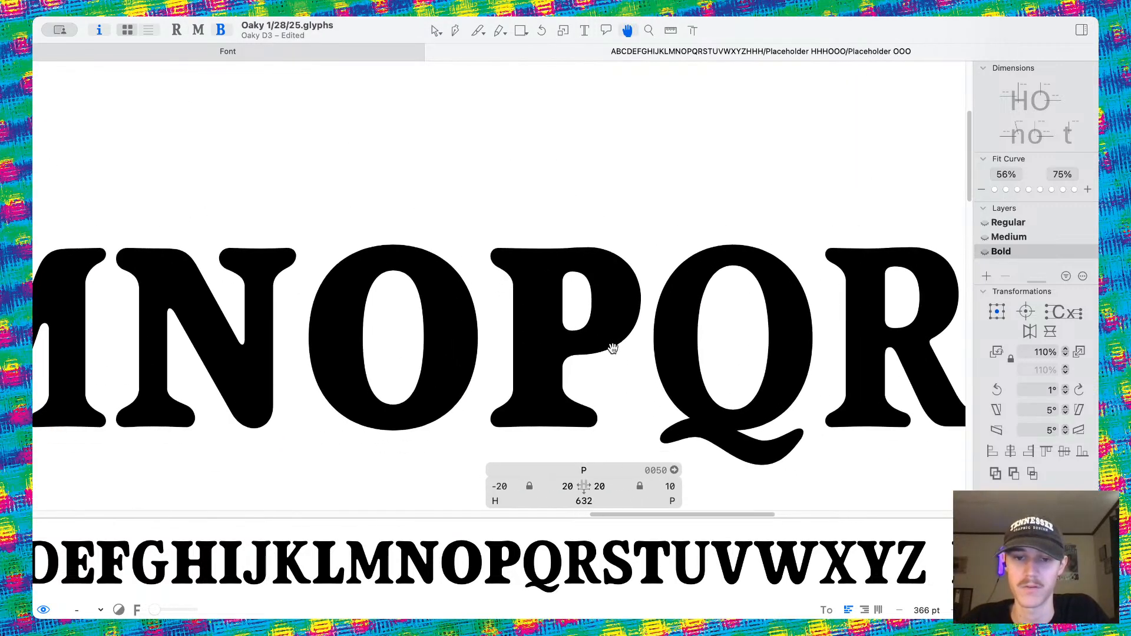
pyautogui.scroll(4, 614, 321)
pyautogui.press('l')
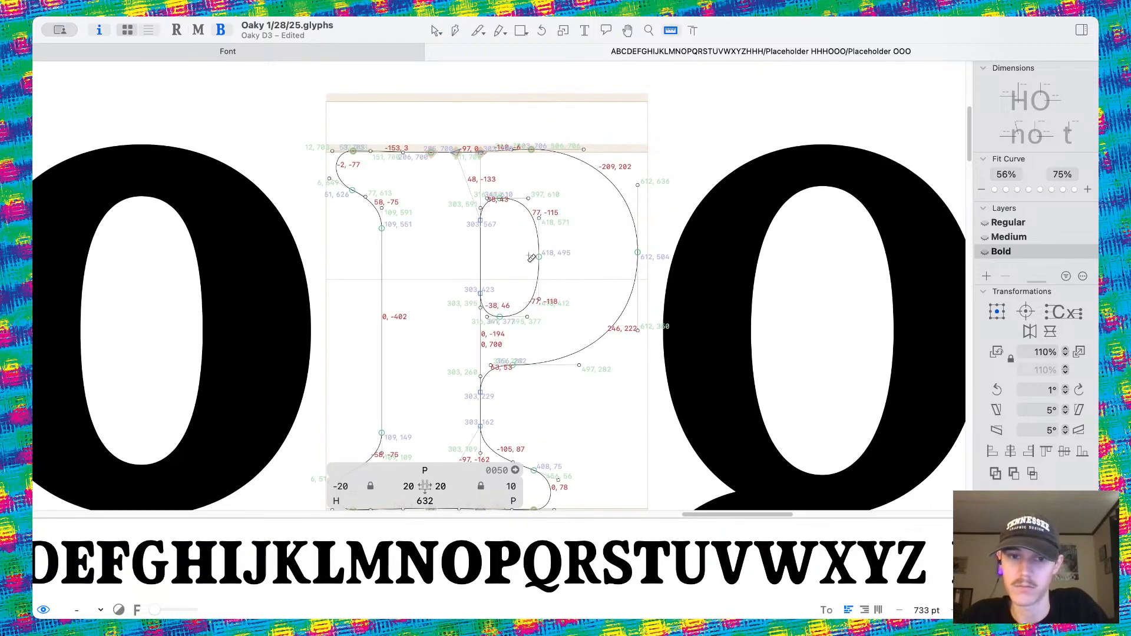
pyautogui.moveTo(532, 260); pyautogui.dragTo(716, 257)
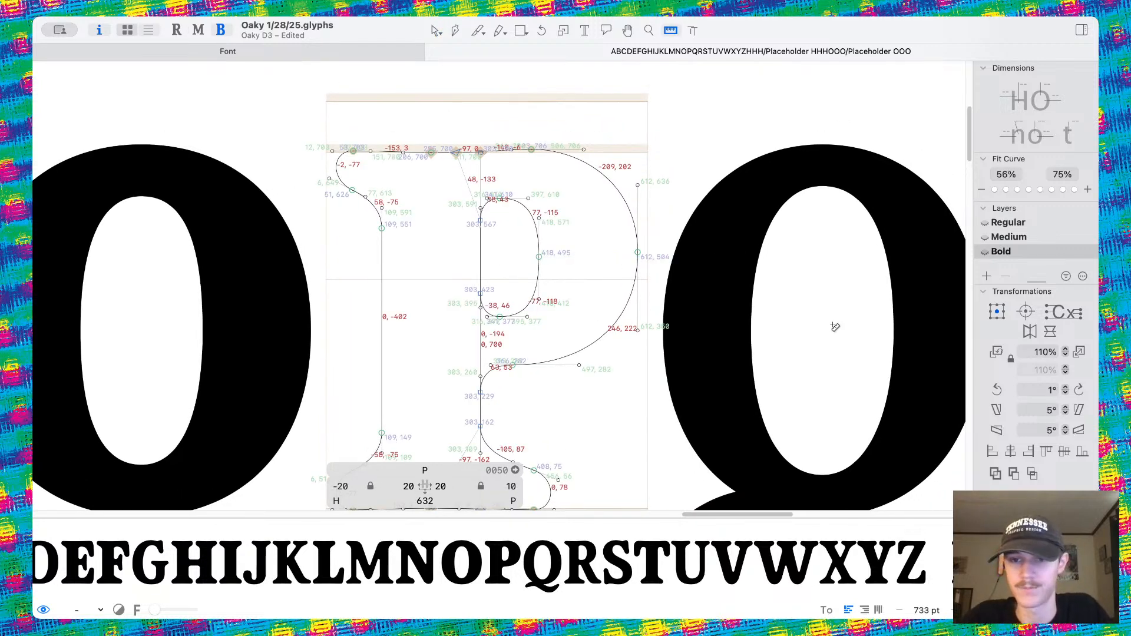
pyautogui.hscroll(5, 833, 326)
pyautogui.hscroll(-7, 780, 330)
pyautogui.moveTo(261, 313); pyautogui.dragTo(481, 312)
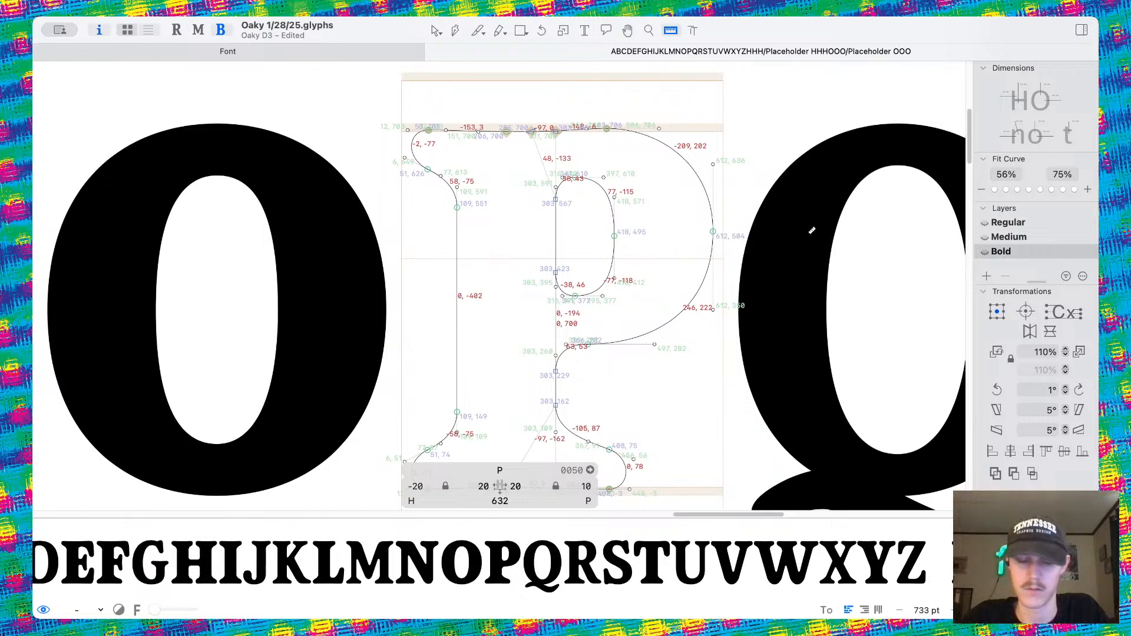
# Check the P within the alphabet and the HHH and OOO placeholder lines, and save the font file.
pyautogui.press('space')
pyautogui.scroll(-10, 661, 235)
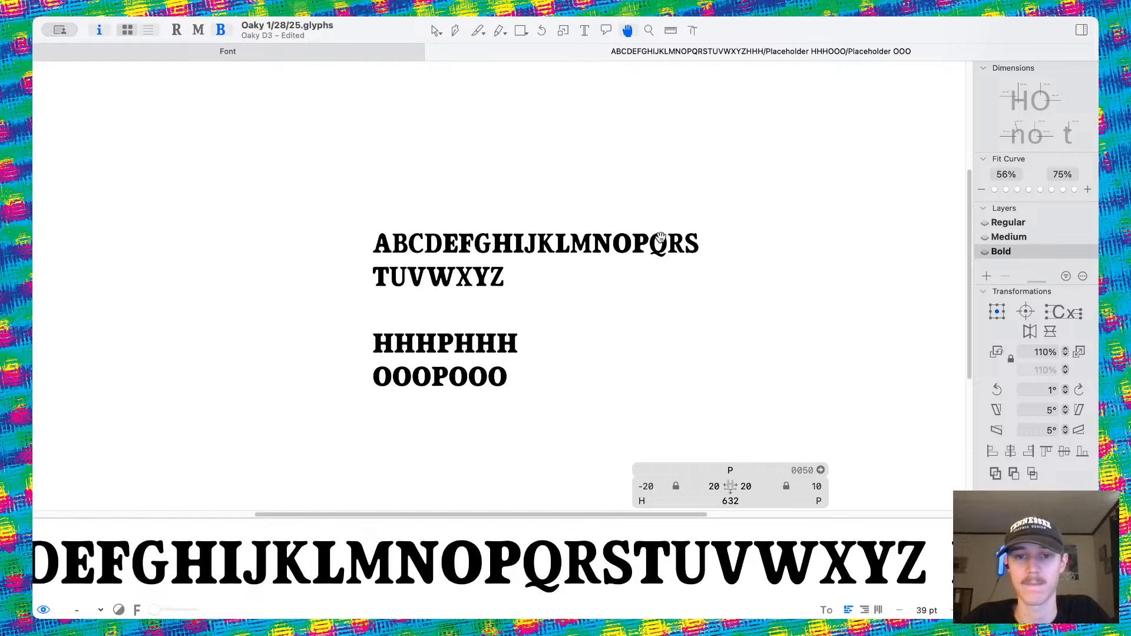
pyautogui.scroll(8, 454, 382)
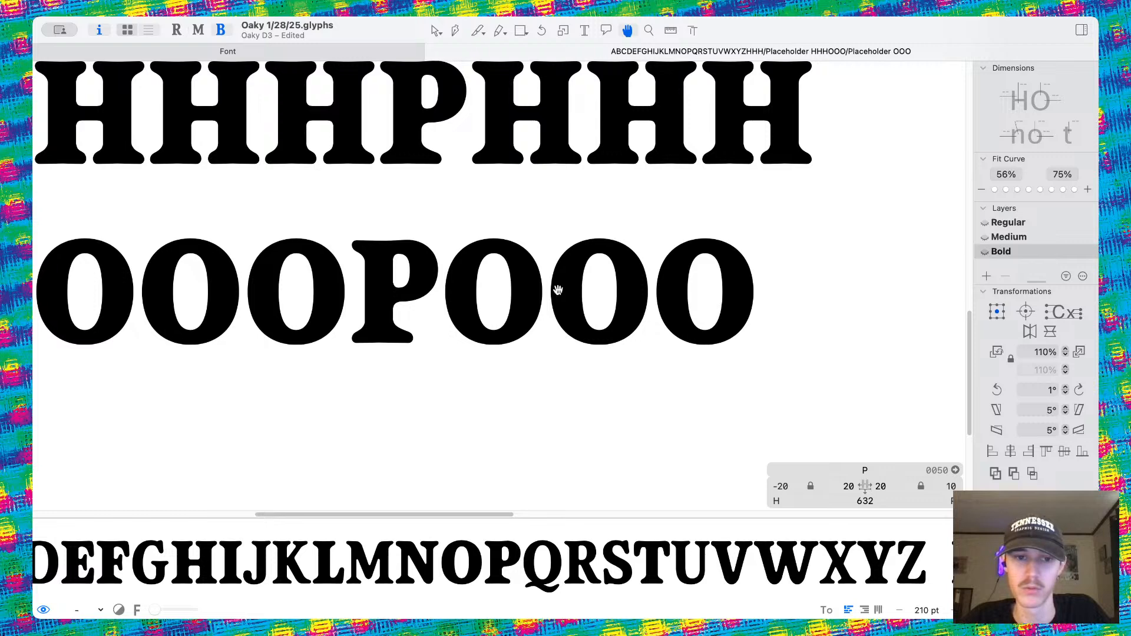
pyautogui.scroll(-10, 495, 259)
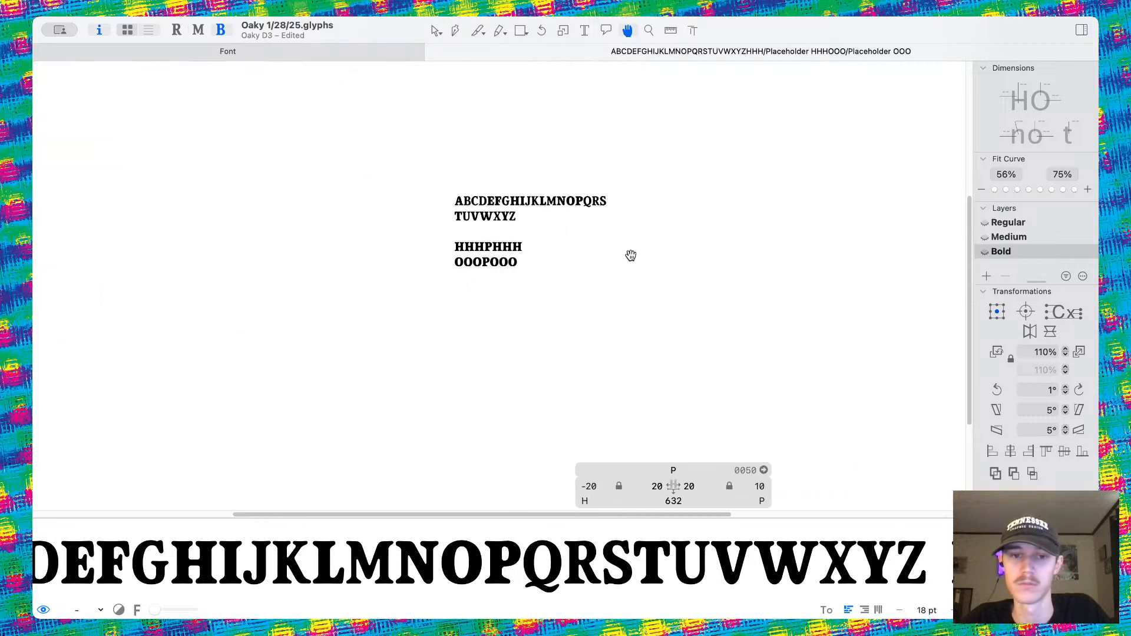
pyautogui.doubleClick(590, 201)
pyautogui.scroll(10, 589, 201)
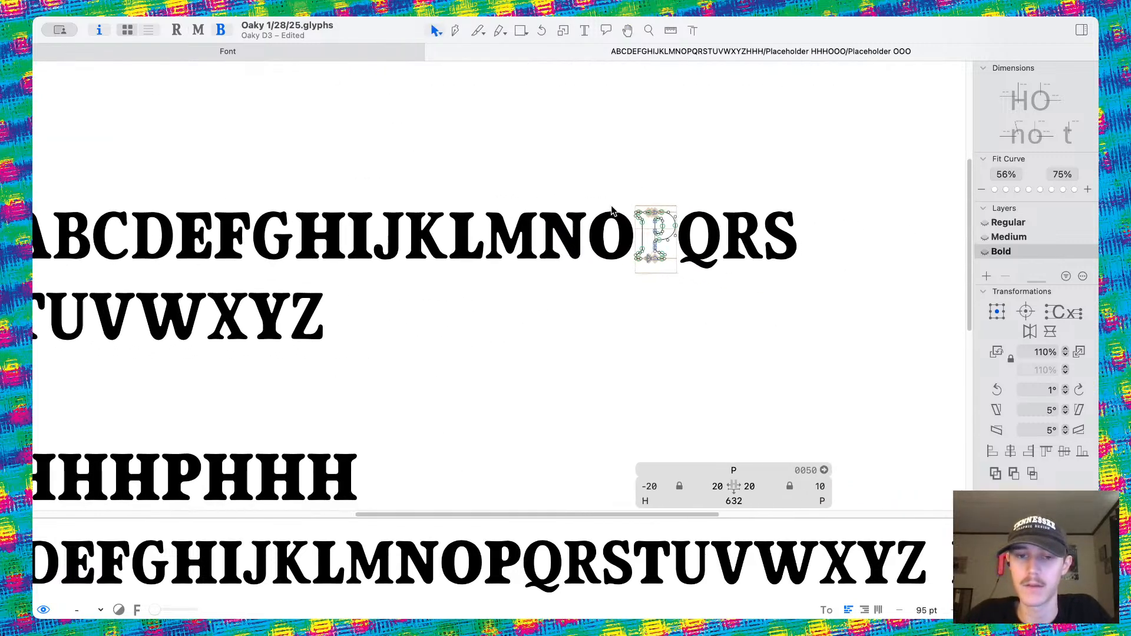
pyautogui.press('super+s')
# Open the bold I and copy its stem and bottom serif shapes.
pyautogui.hscroll(3, 678, 227)
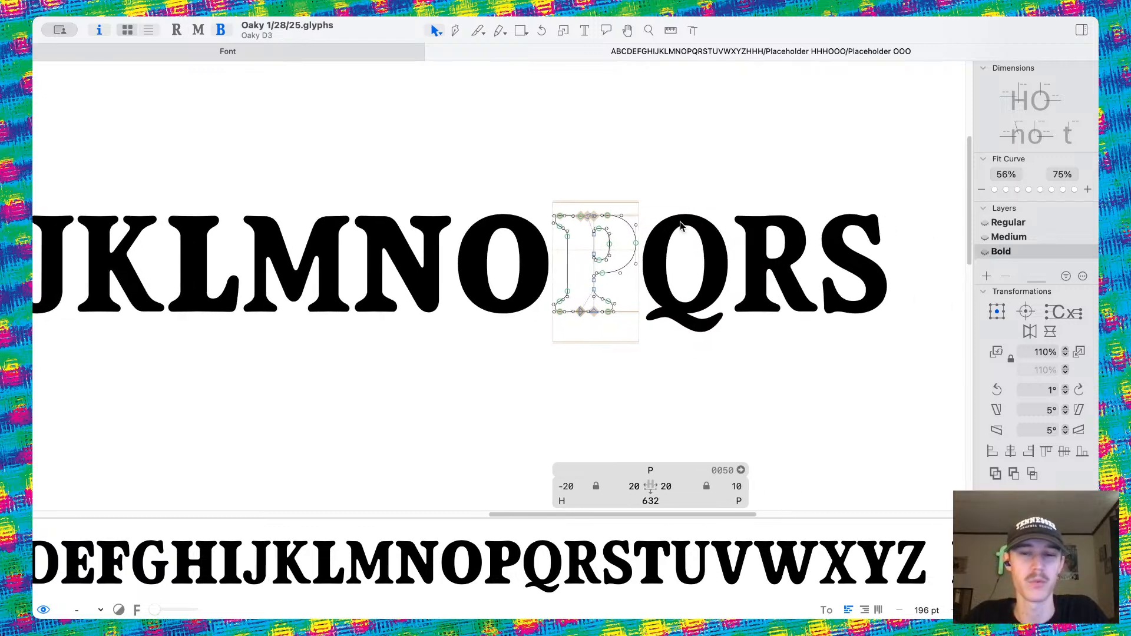
pyautogui.hscroll(3, 681, 226)
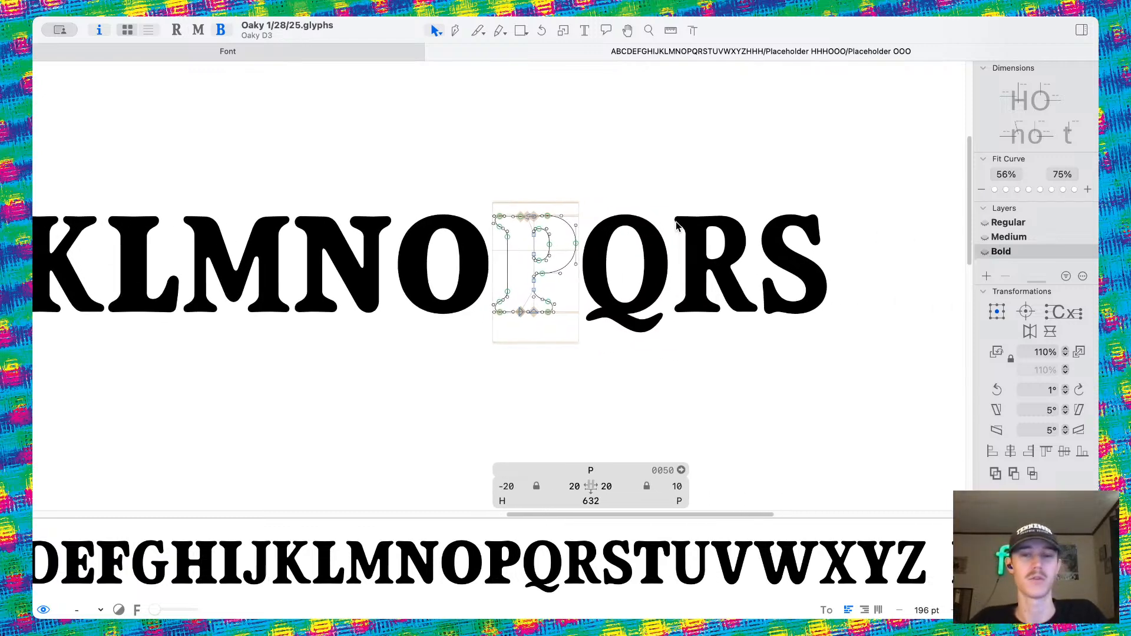
pyautogui.scroll(5, 680, 227)
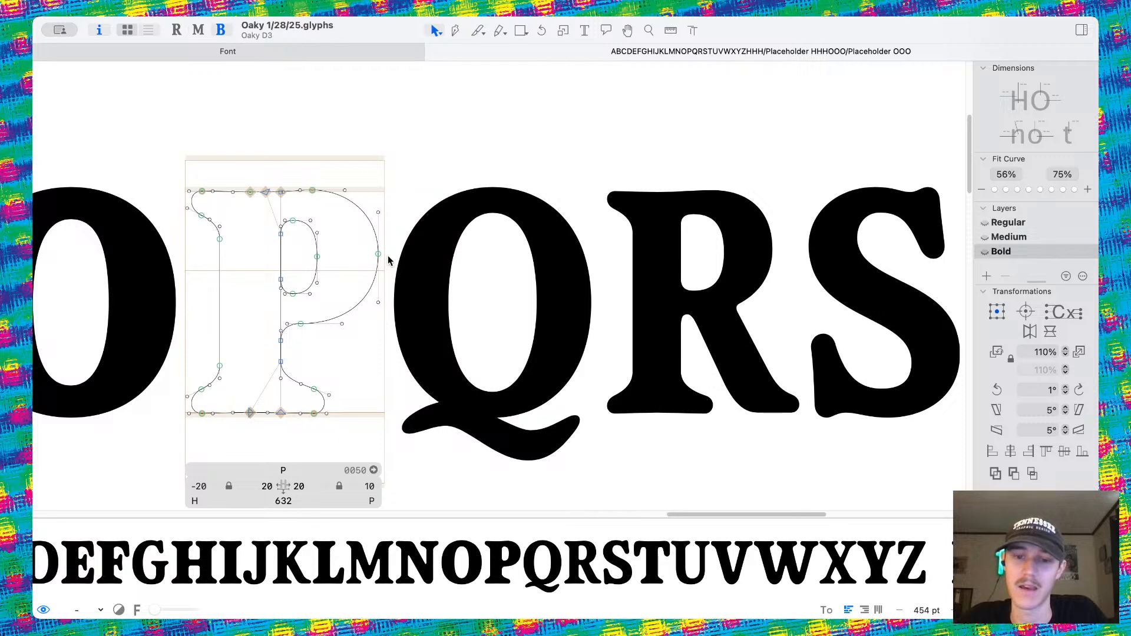
pyautogui.hscroll(-15, 354, 286)
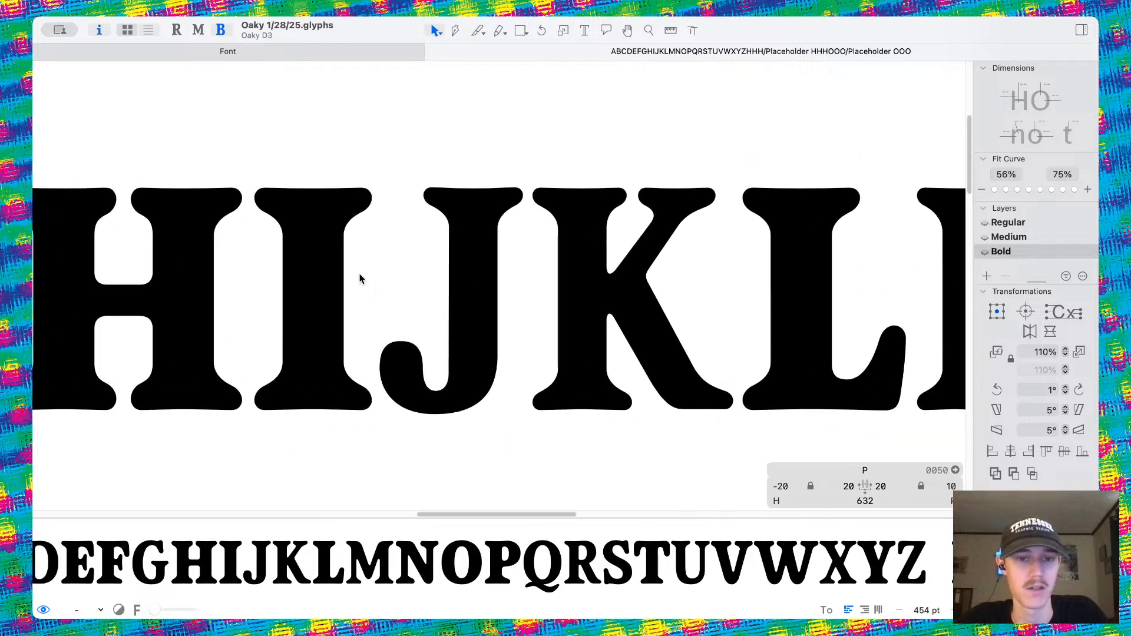
pyautogui.doubleClick(348, 274)
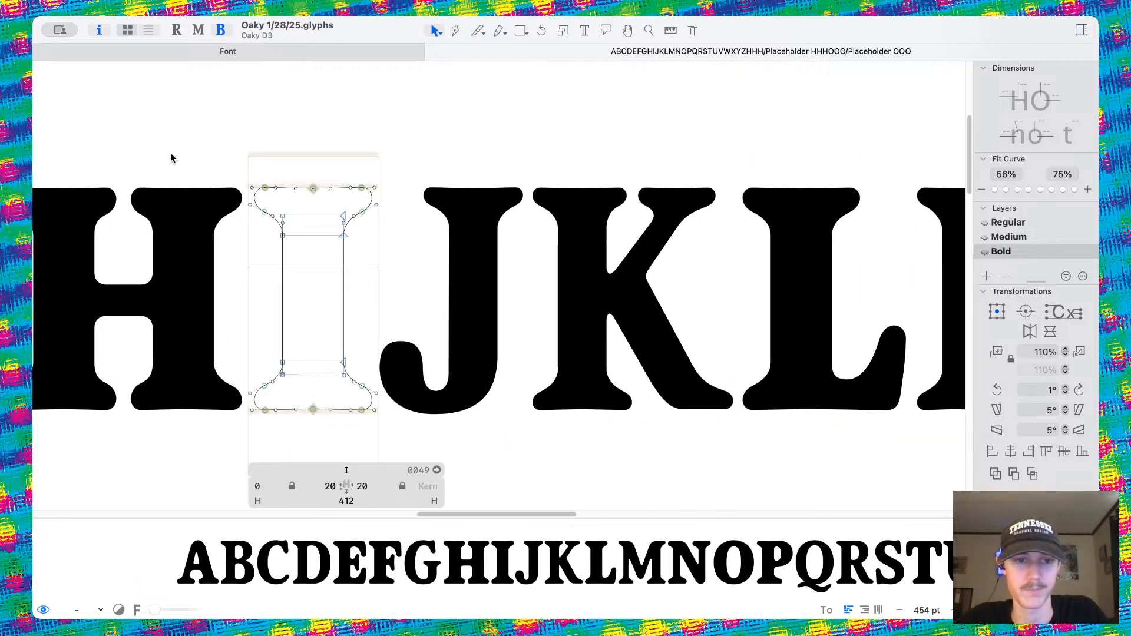
pyautogui.moveTo(172, 154); pyautogui.dragTo(527, 461)
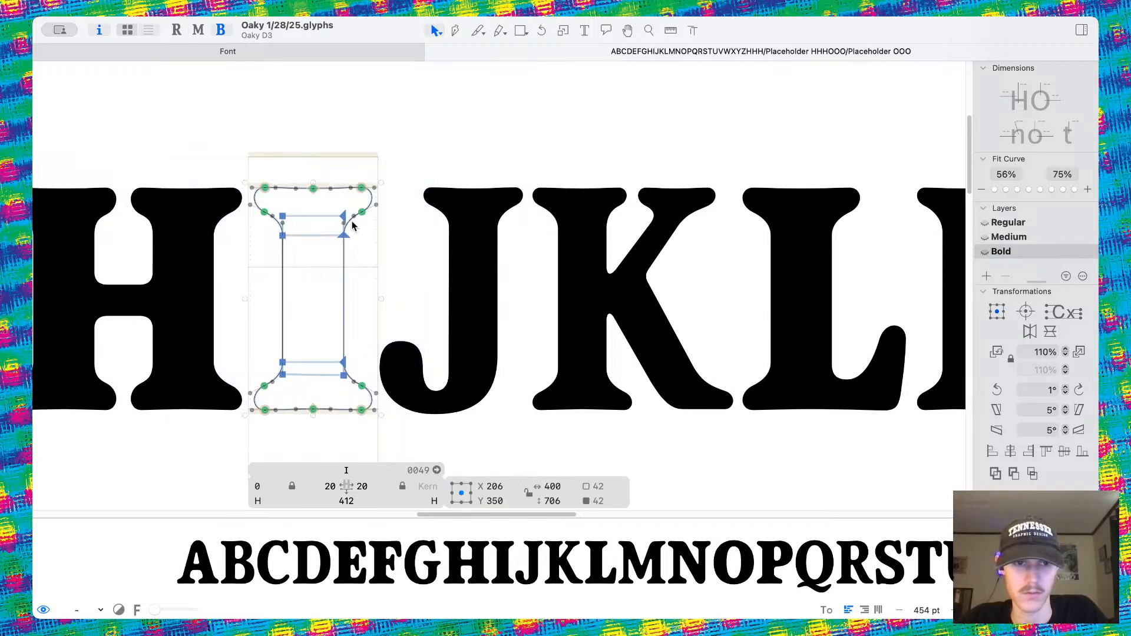
pyautogui.click(339, 285)
pyautogui.doubleClick(344, 287)
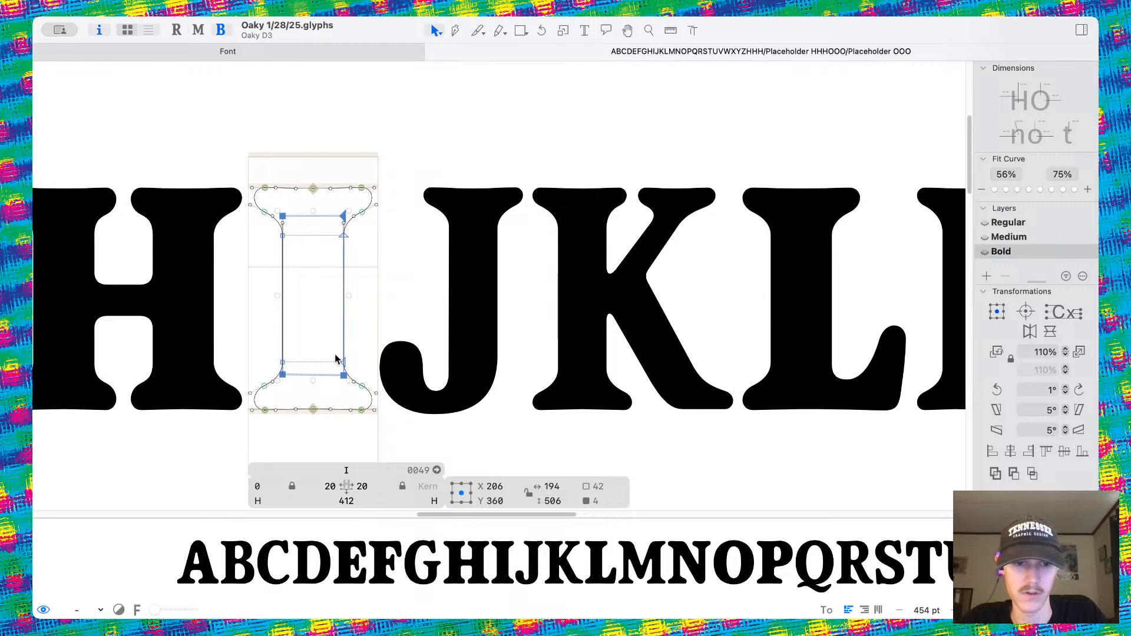
pyautogui.keyDown('shift'); pyautogui.doubleClick(334, 361); pyautogui.keyUp('shift')
# Move the R's whole old outline aside past the S and paste the copied I stem and bottom serif in its place.
pyautogui.hscroll(20, 428, 334)
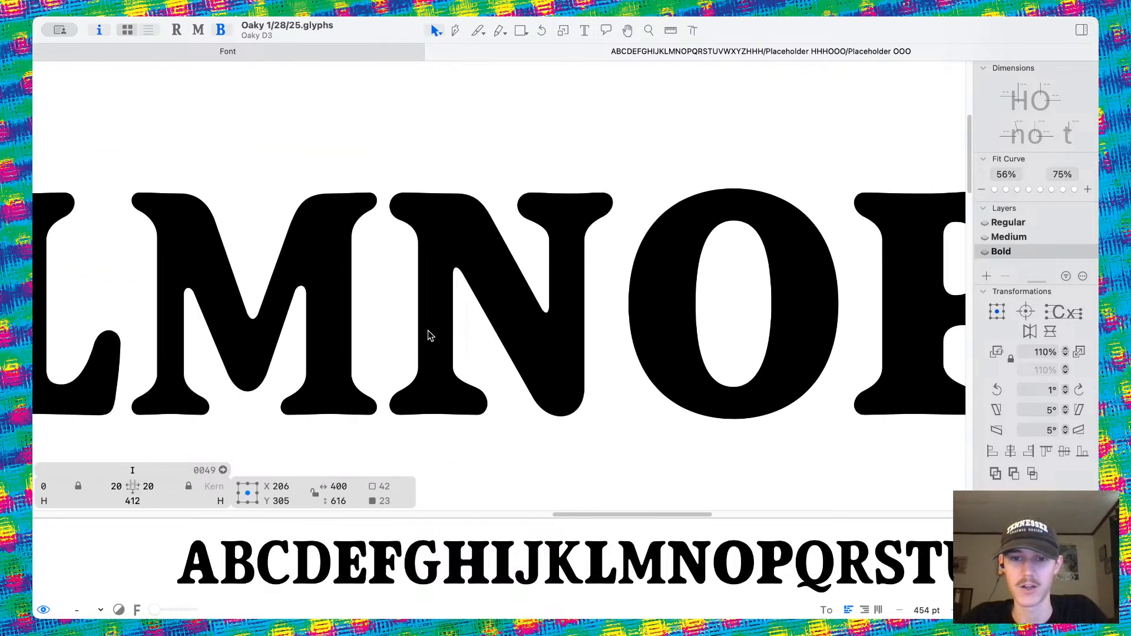
pyautogui.hscroll(5, 428, 334)
pyautogui.doubleClick(636, 328)
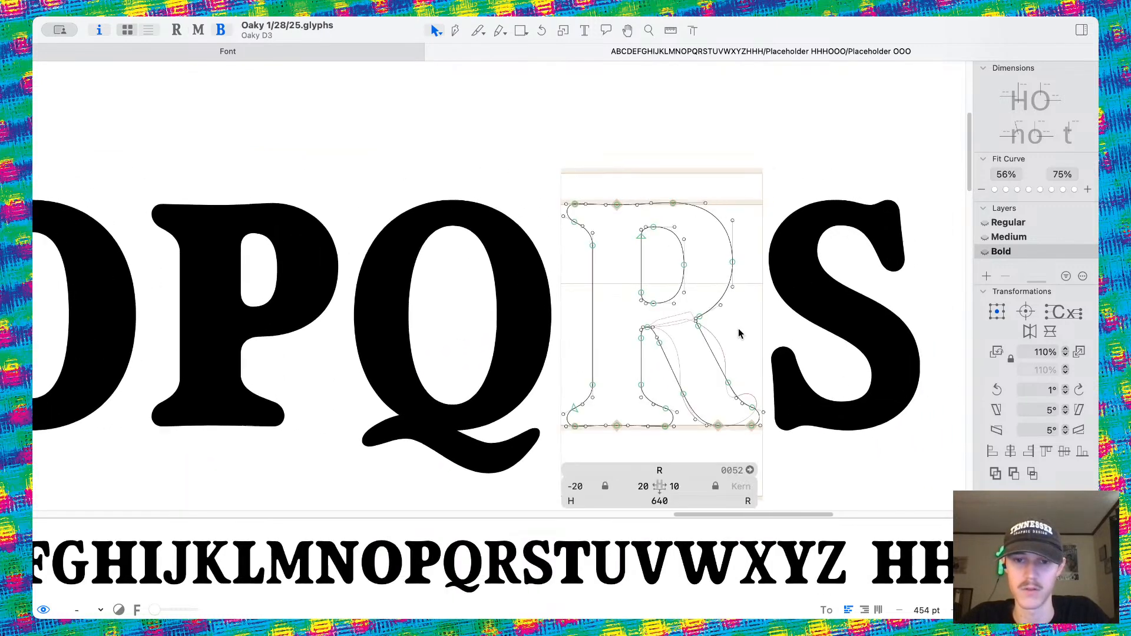
pyautogui.moveTo(760, 469); pyautogui.dragTo(439, 104)
pyautogui.scroll(-3, 528, 245)
pyautogui.moveTo(549, 273); pyautogui.dragTo(782, 272)
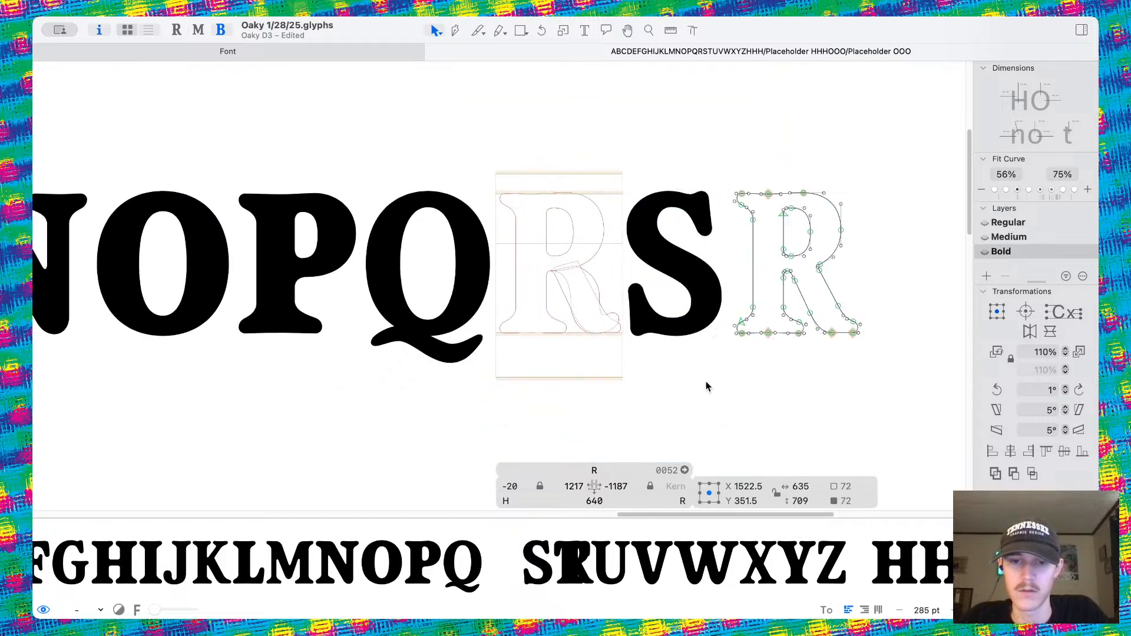
pyautogui.click(707, 387)
pyautogui.scroll(3, 563, 255)
pyautogui.press('super+v')
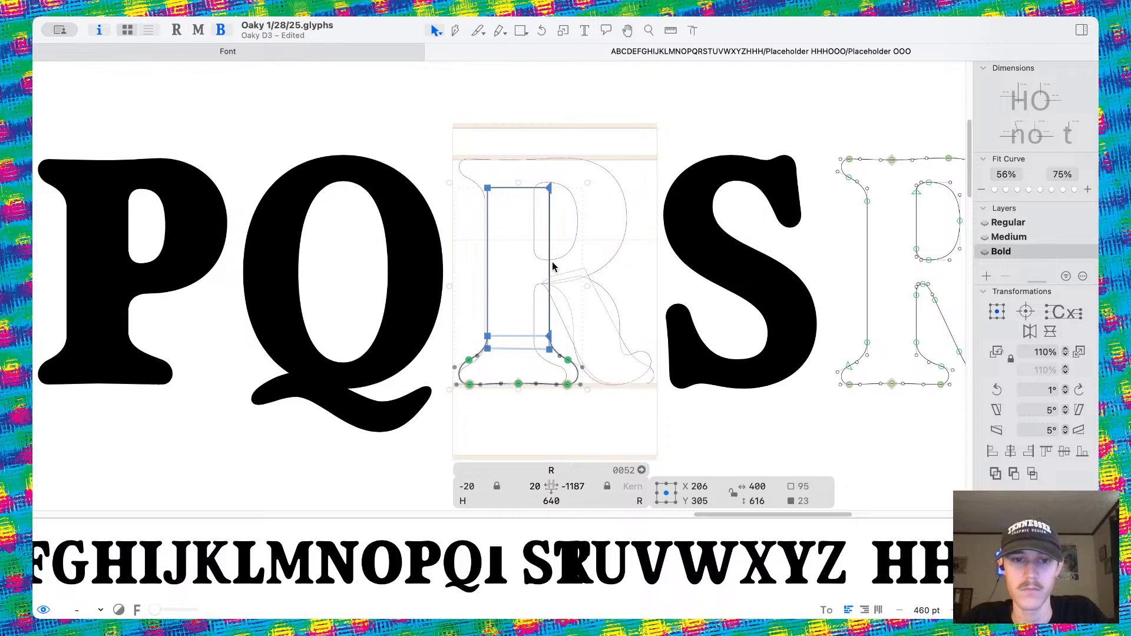
# Copy the P's upper outer serif segment and paste it into the R above the stem.
pyautogui.hscroll(-5, 553, 266)
pyautogui.doubleClick(379, 239)
pyautogui.moveTo(258, 135); pyautogui.dragTo(352, 226)
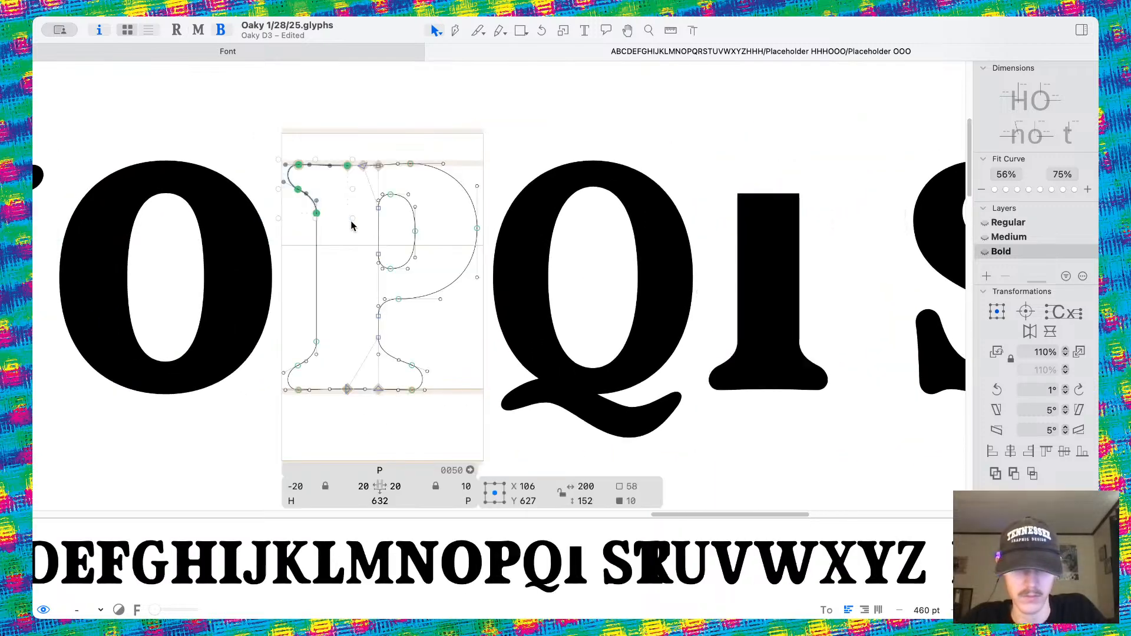
pyautogui.hscroll(10, 601, 209)
pyautogui.doubleClick(550, 189)
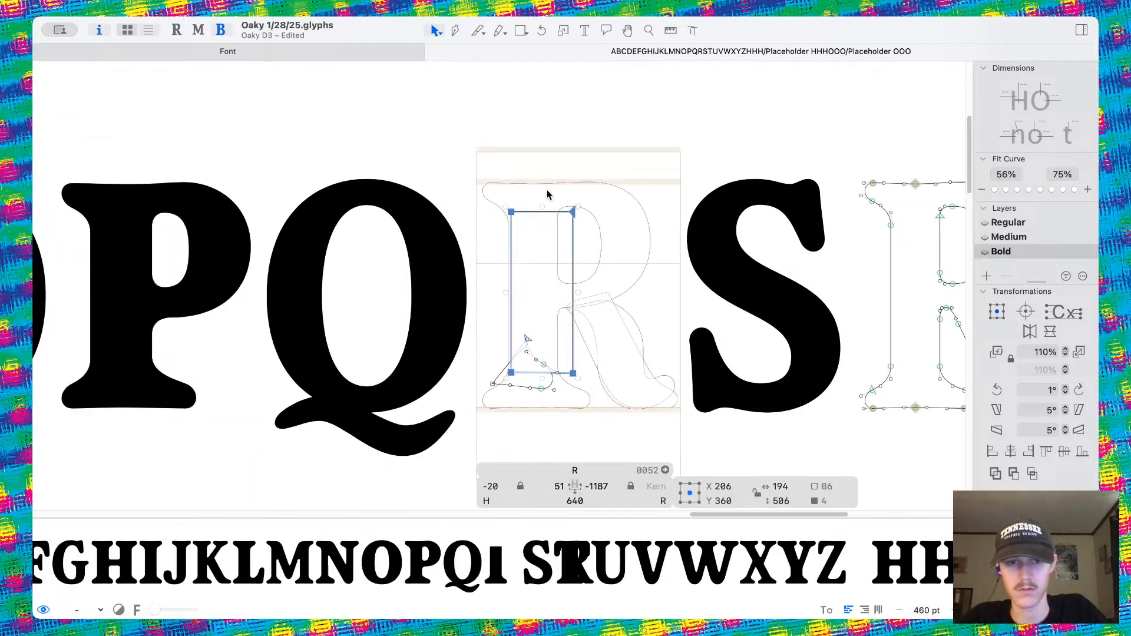
pyautogui.scroll(5, 546, 189)
pyautogui.scroll(-8, 535, 373)
pyautogui.press('super+z')
pyautogui.press('super+v')
pyautogui.scroll(2, 532, 343)
pyautogui.scroll(8, 527, 340)
# Close the pasted serif contour with the Pen tool, adding a corner point inside the stem and ending at the serif's lower node.
pyautogui.click(458, 31)
pyautogui.click(542, 400)
pyautogui.click(448, 419)
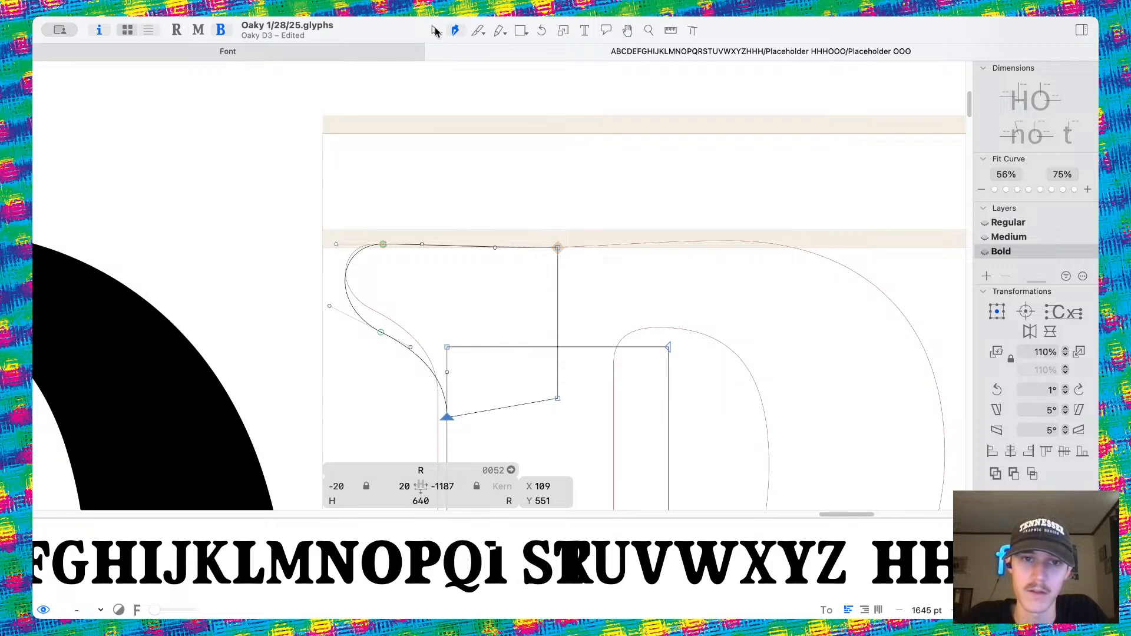
pyautogui.press('space')
# Raise the top edge of the R's stem to Y 700 so it meets the top of the serif.
pyautogui.scroll(-3, 764, 249)
pyautogui.hscroll(2, 764, 251)
pyautogui.scroll(-2, 765, 251)
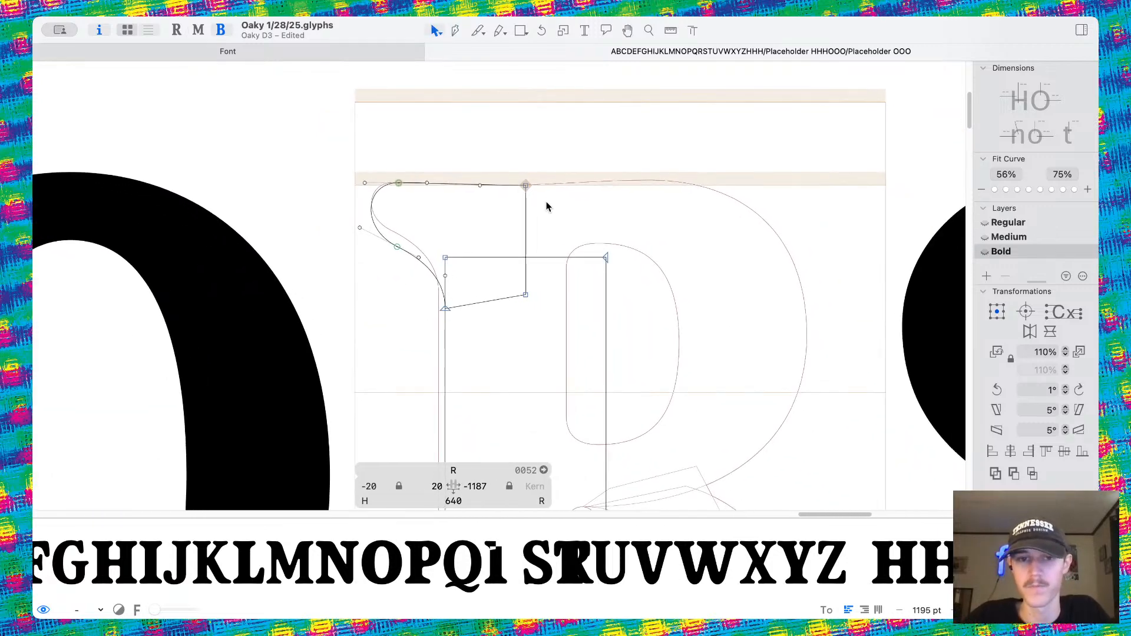
pyautogui.doubleClick(526, 212)
pyautogui.rightClick(526, 213)
pyautogui.click(560, 232)
pyautogui.click(603, 223)
pyautogui.click(580, 258)
pyautogui.moveTo(580, 258); pyautogui.dragTo(581, 184)
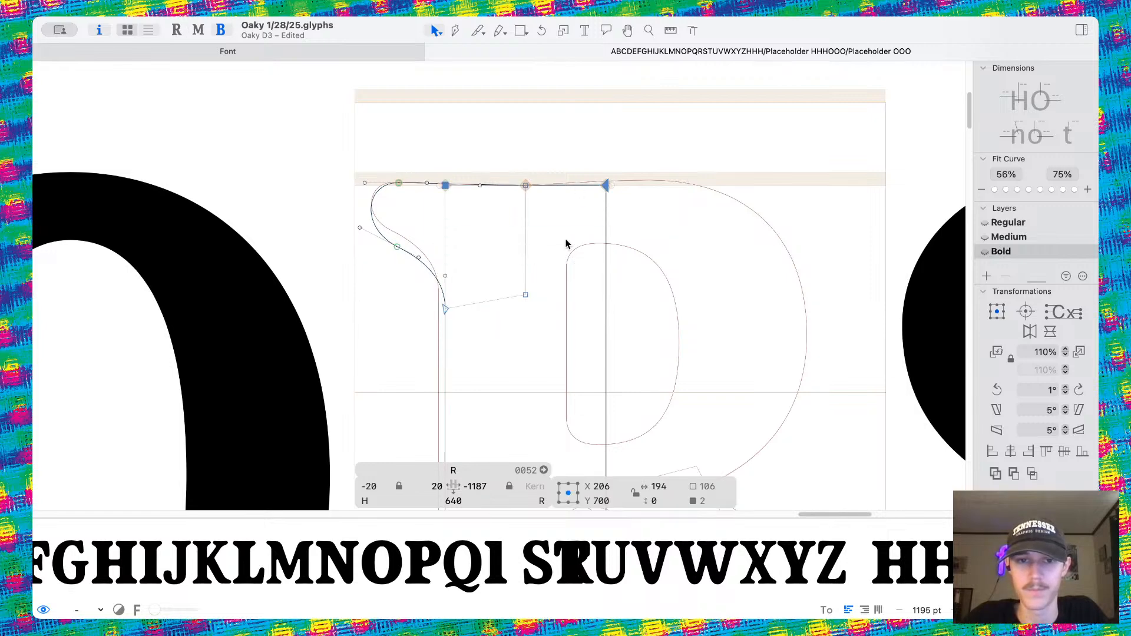
# Copy the P's bowl and counter outlines, paste them into the R, and preview the combined letter.
pyautogui.scroll(-5, 560, 248)
pyautogui.hscroll(-1, 412, 265)
pyautogui.doubleClick(376, 269)
pyautogui.scroll(4, 376, 270)
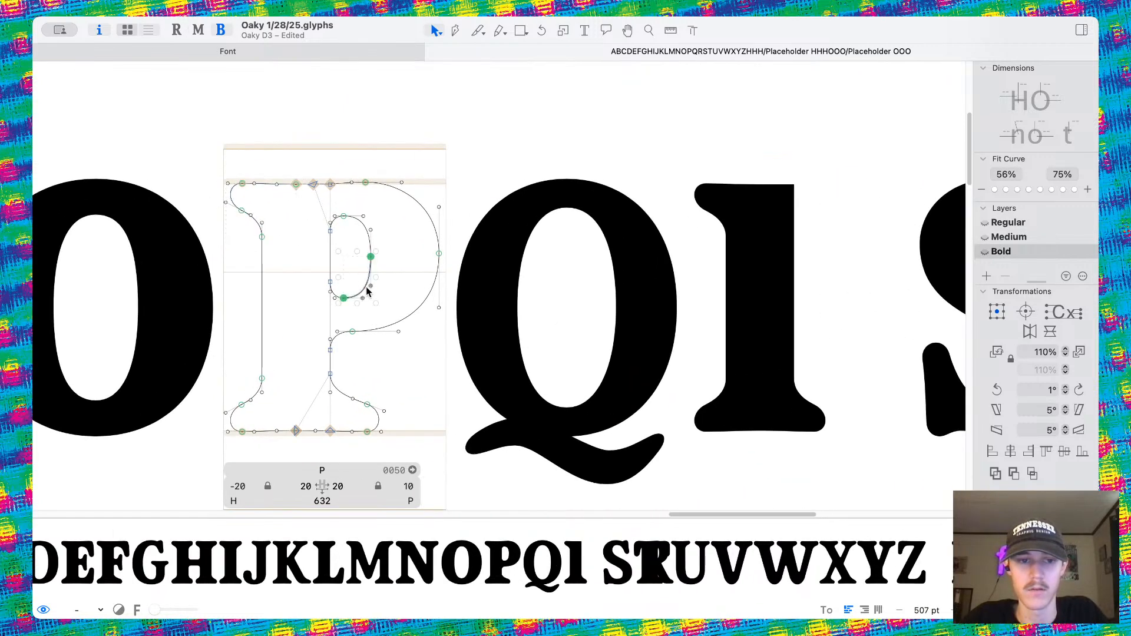
pyautogui.doubleClick(366, 287)
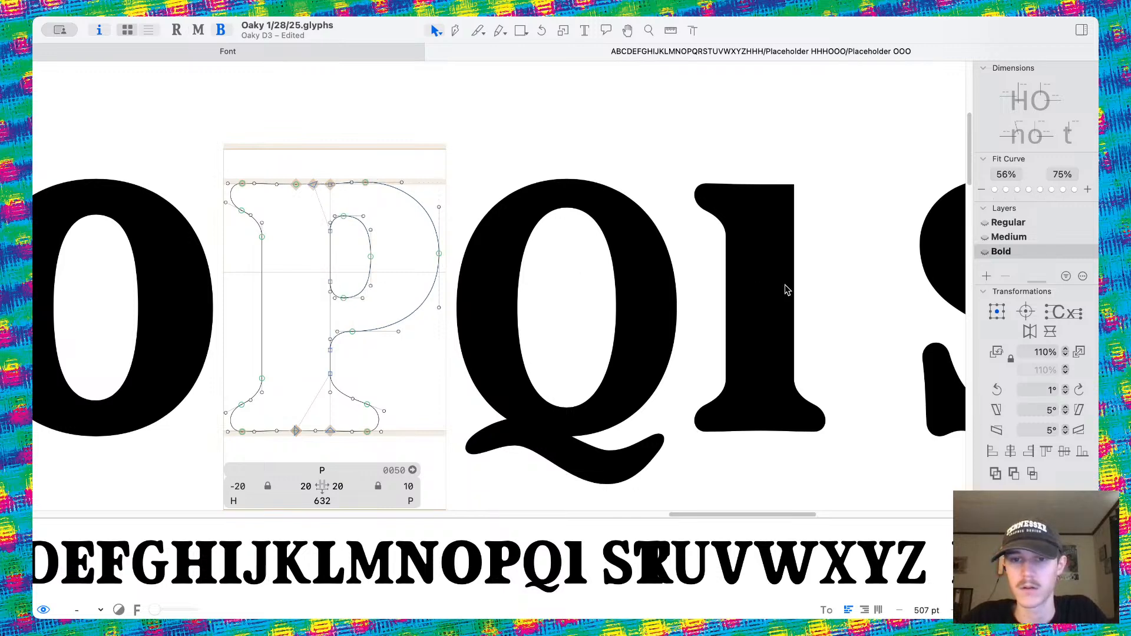
pyautogui.doubleClick(783, 288)
pyautogui.press('cmd+v')
pyautogui.hscroll(3, 766, 294)
pyautogui.press('space')
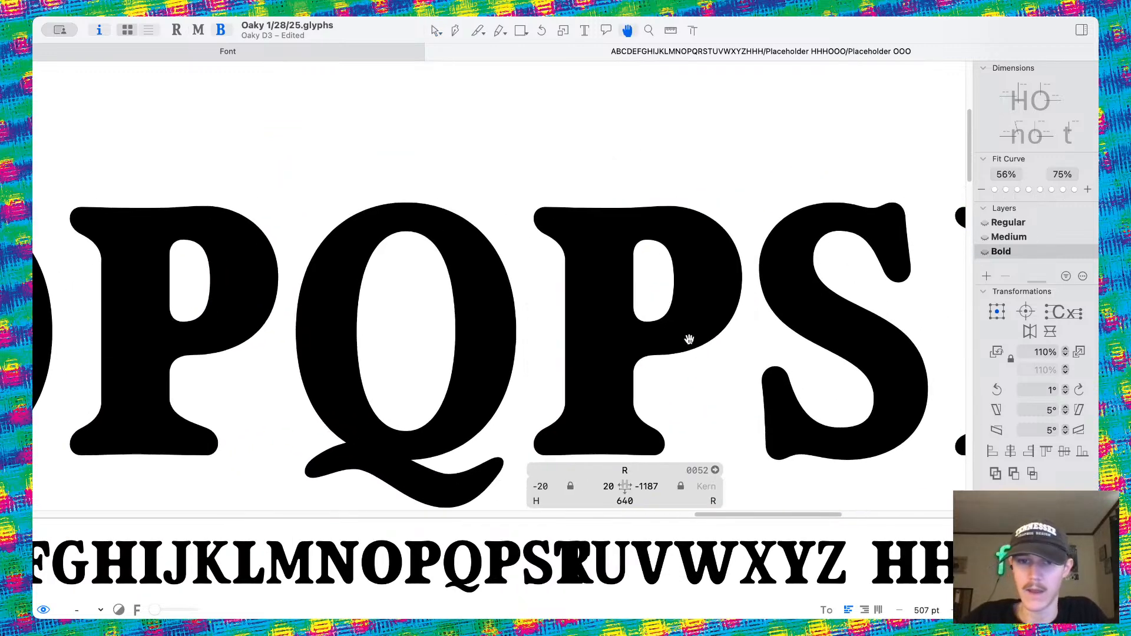
pyautogui.scroll(3, 688, 338)
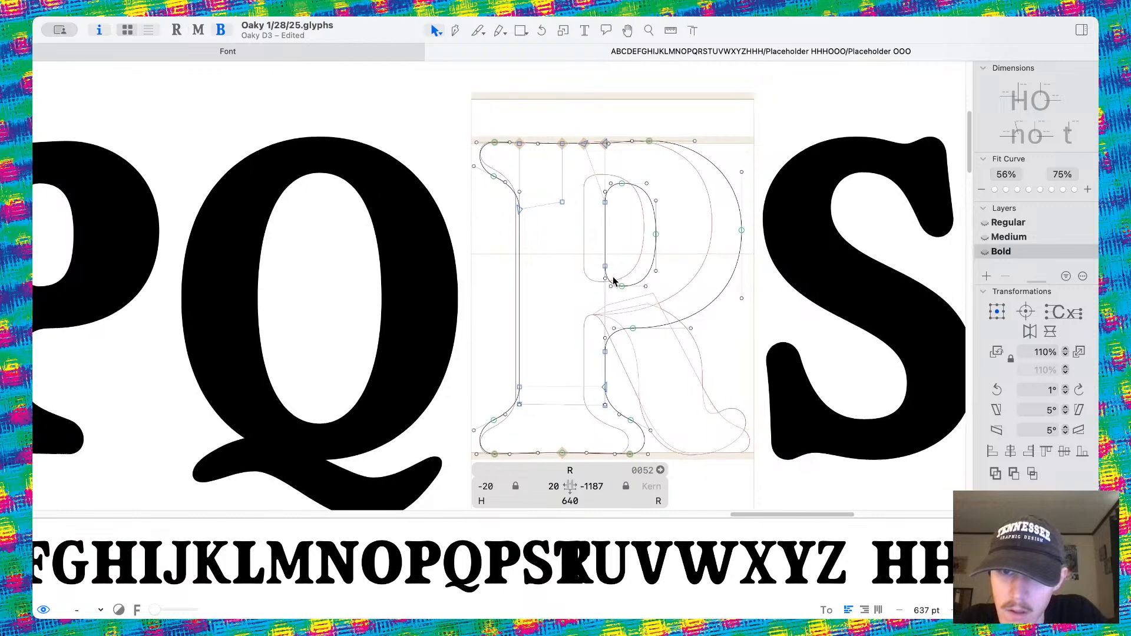
pyautogui.press('space')
pyautogui.scroll(-2, 624, 352)
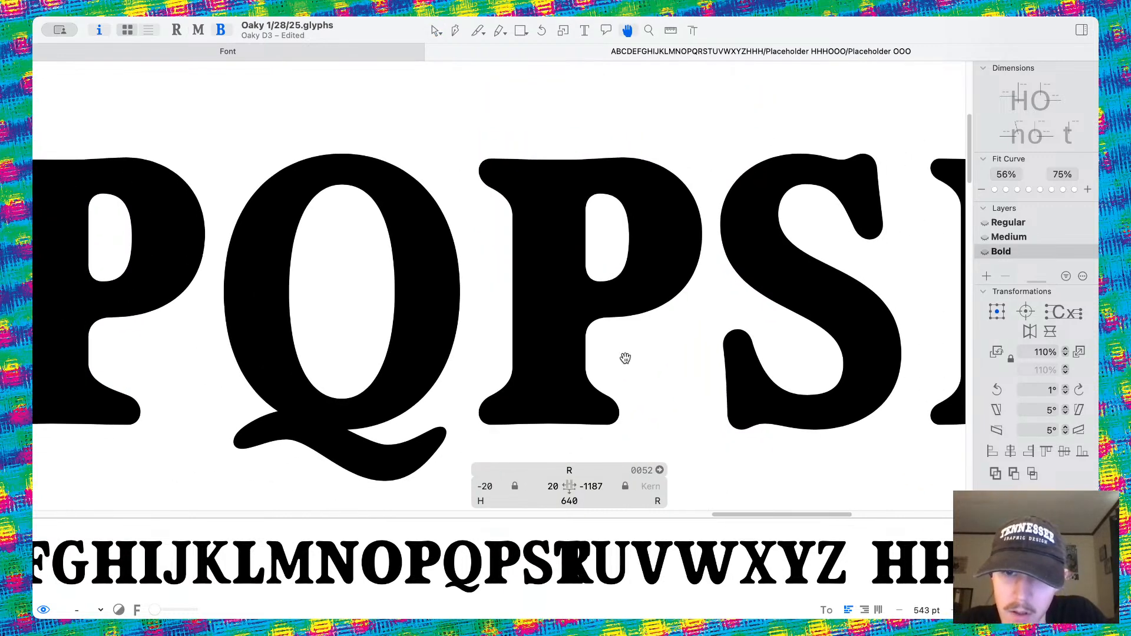
# Compare the rebuilt R with the old R outline beyond the S, examining where the diagonal leg meets the bowl.
pyautogui.scroll(5, 622, 276)
pyautogui.scroll(-8, 623, 279)
pyautogui.hscroll(3, 625, 279)
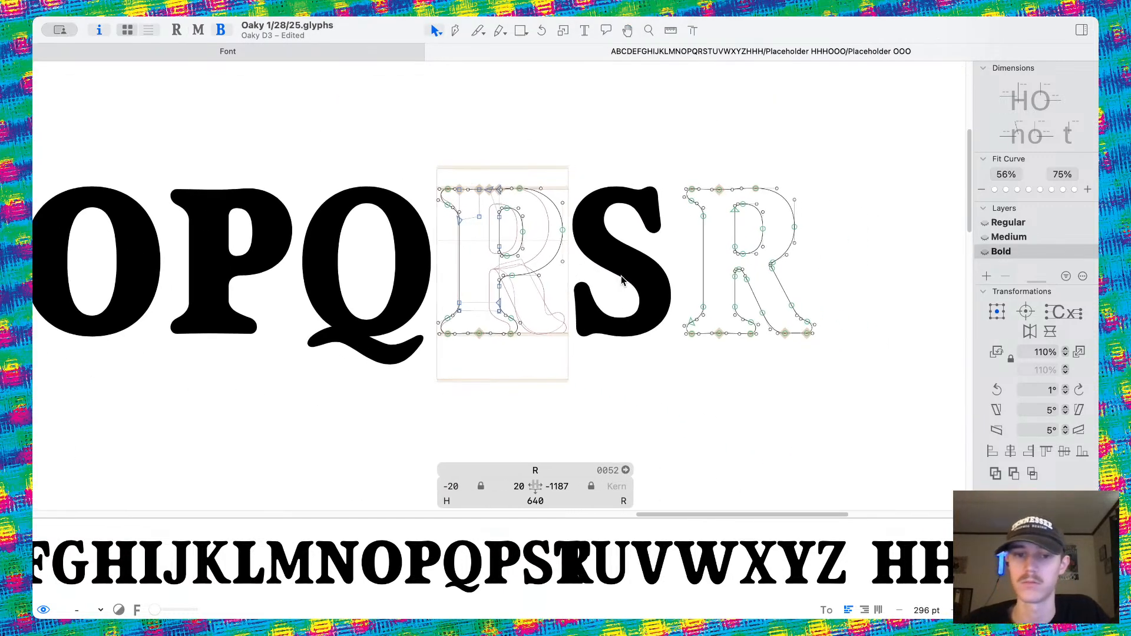
pyautogui.scroll(5, 624, 279)
pyautogui.hscroll(1, 607, 287)
pyautogui.hscroll(4, 756, 321)
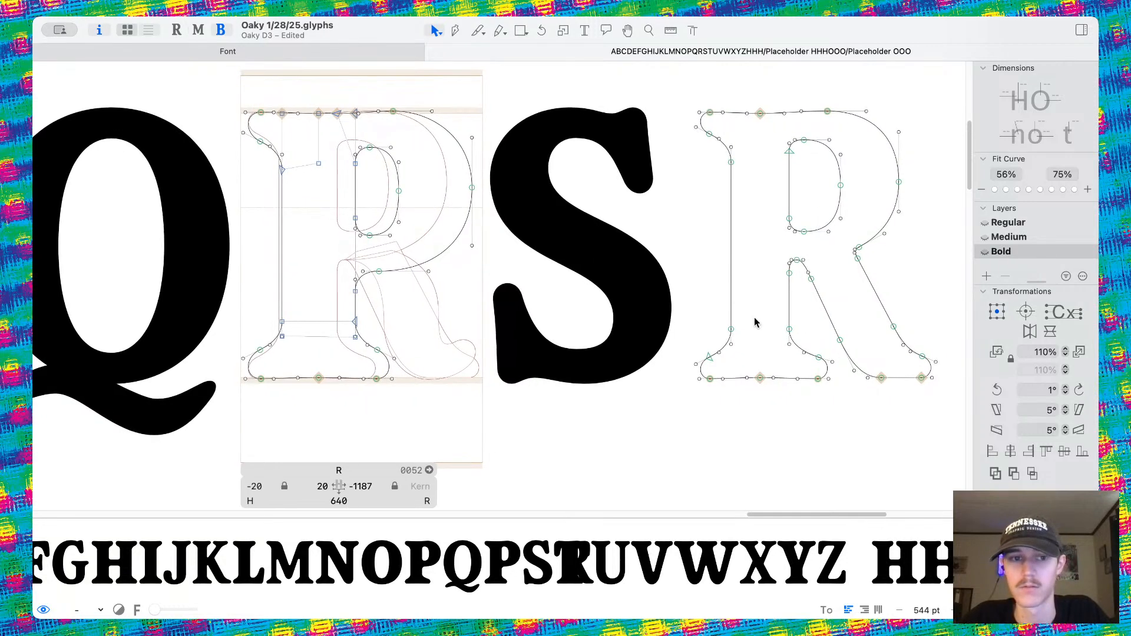
pyautogui.hscroll(-5, 755, 323)
pyautogui.press('space')
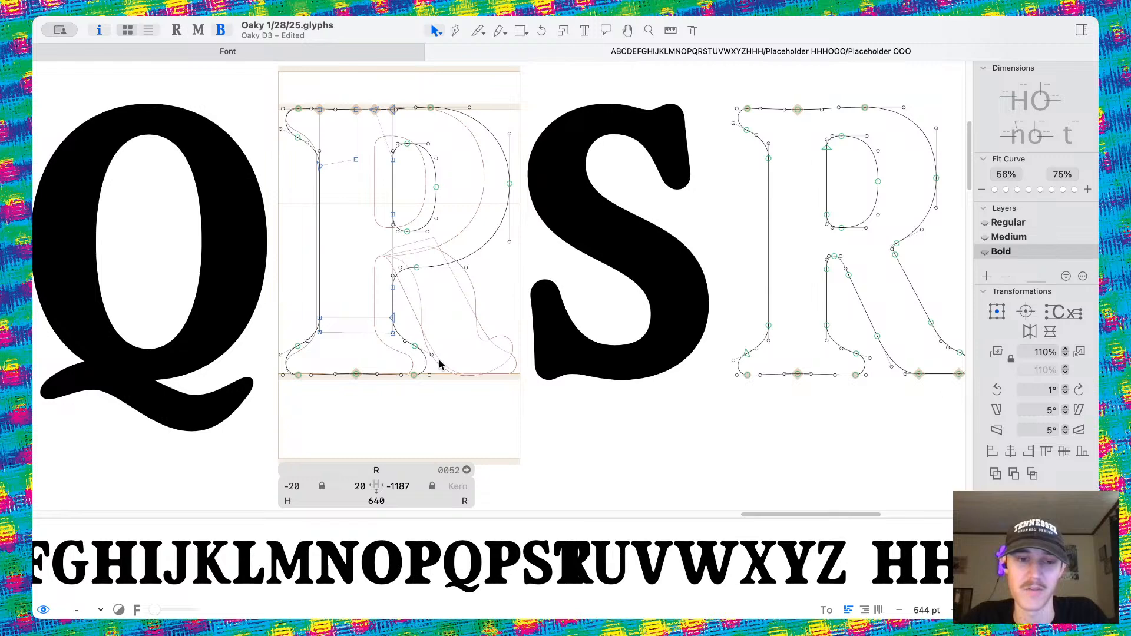
pyautogui.hscroll(-5, 442, 361)
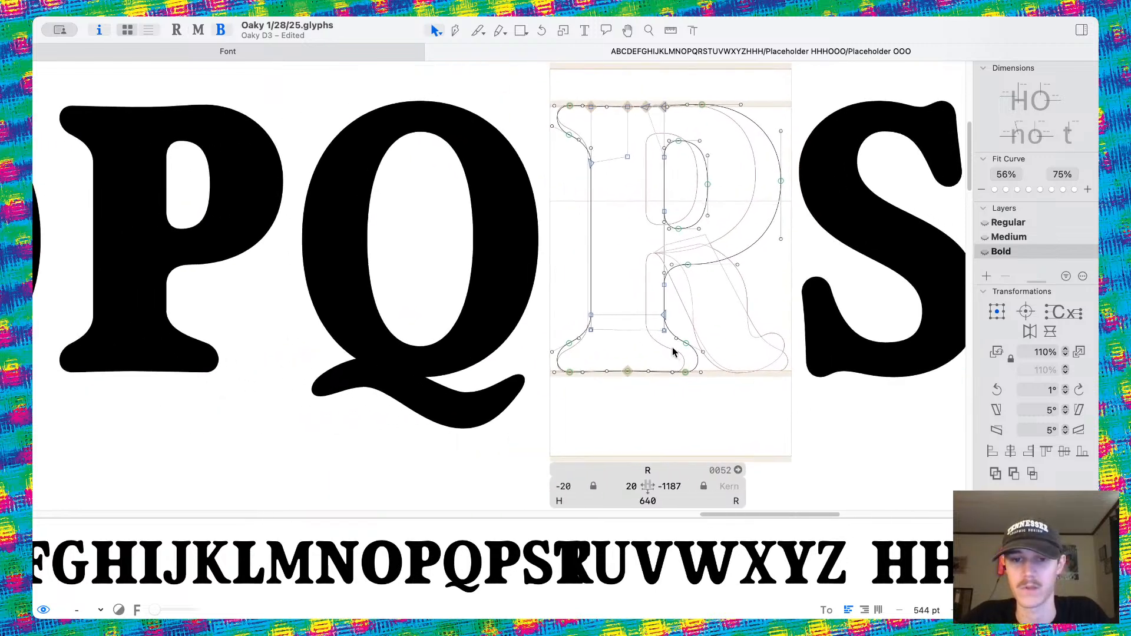
pyautogui.hscroll(7, 674, 356)
pyautogui.scroll(5, 755, 309)
pyautogui.hscroll(2, 707, 296)
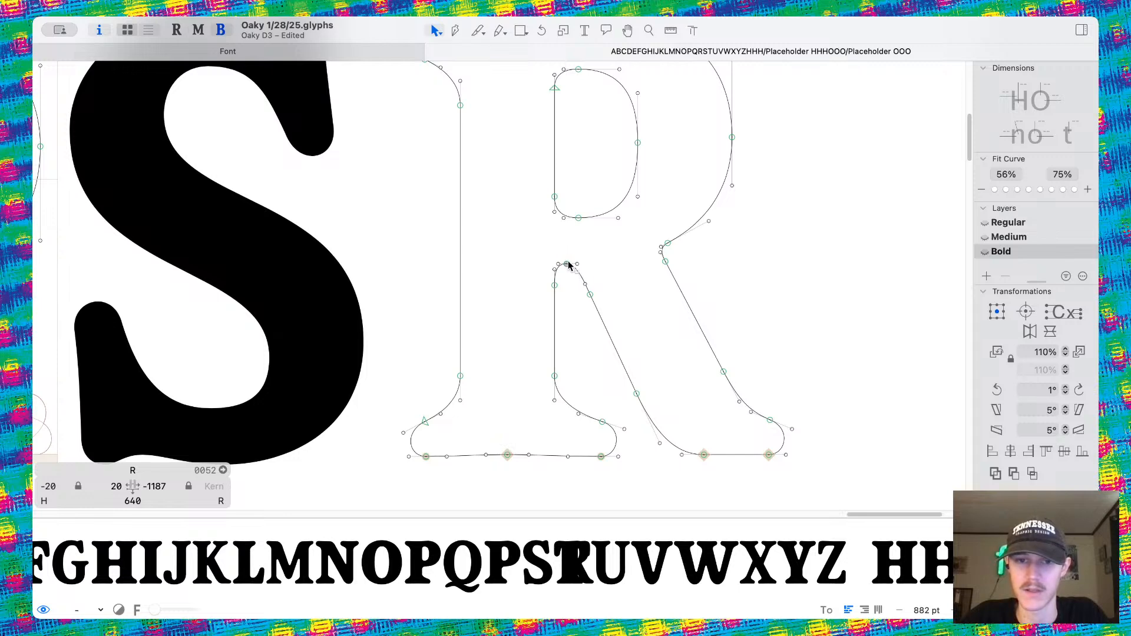
# Copy the diagonal leg segment of the old R, including its joint nodes under the bowl and its rounded foot.
pyautogui.moveTo(565, 259); pyautogui.dragTo(715, 309)
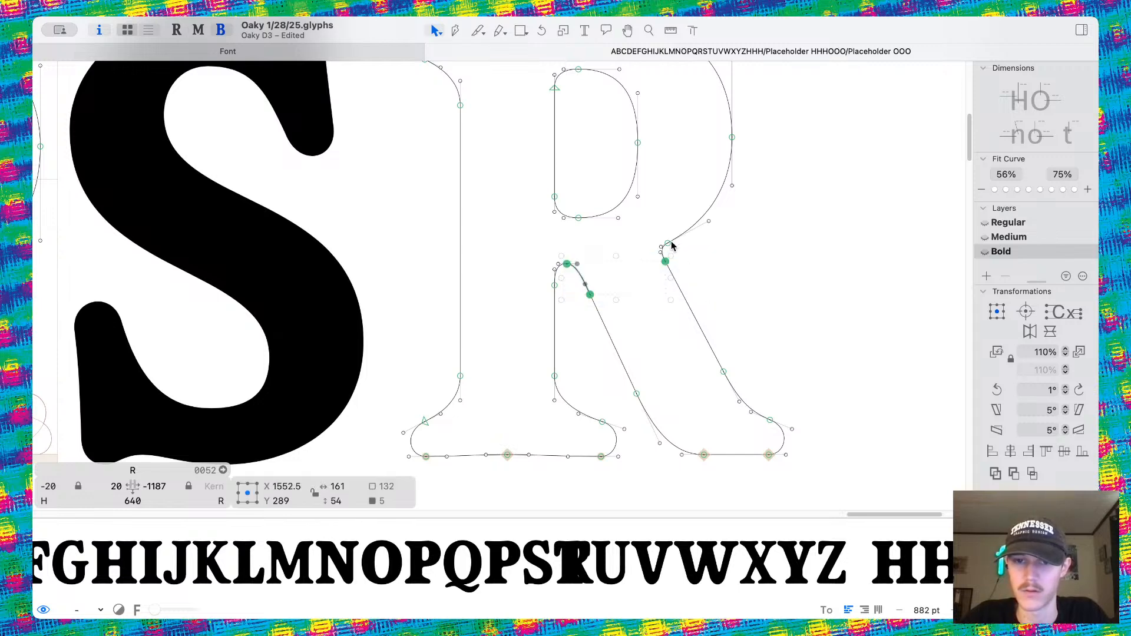
pyautogui.click(750, 252)
pyautogui.moveTo(565, 247); pyautogui.dragTo(719, 313)
pyautogui.keyDown('shift'); pyautogui.click(667, 243); pyautogui.keyUp('shift')
pyautogui.moveTo(627, 356); pyautogui.dragTo(831, 493)
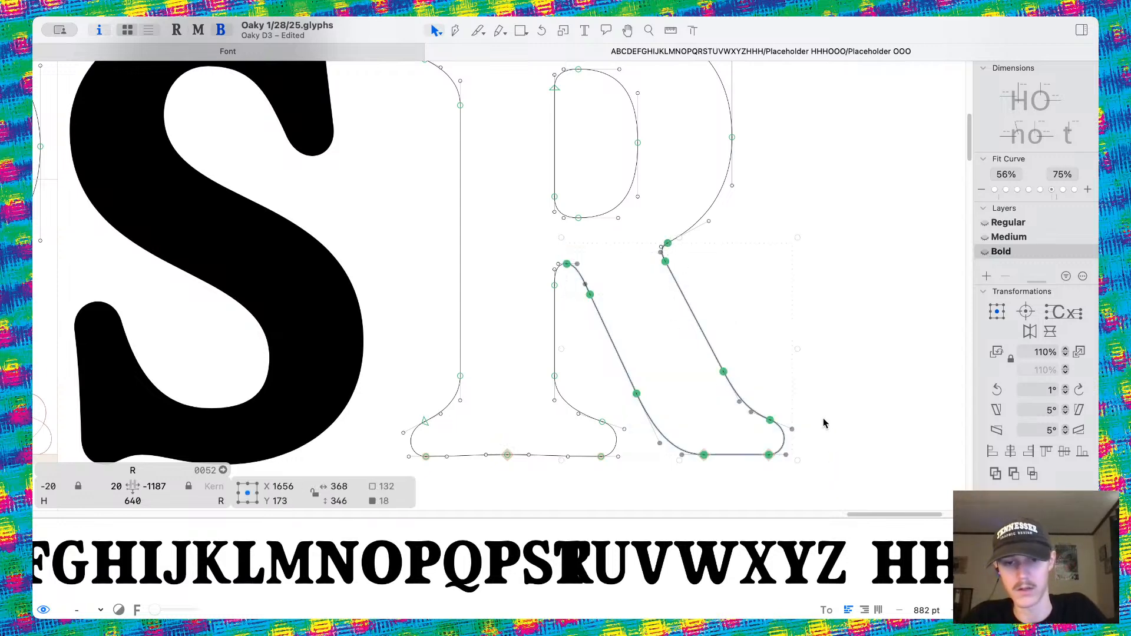
pyautogui.click(861, 355)
pyautogui.scroll(-8, 603, 323)
pyautogui.hscroll(-4, 604, 323)
pyautogui.scroll(5, 592, 325)
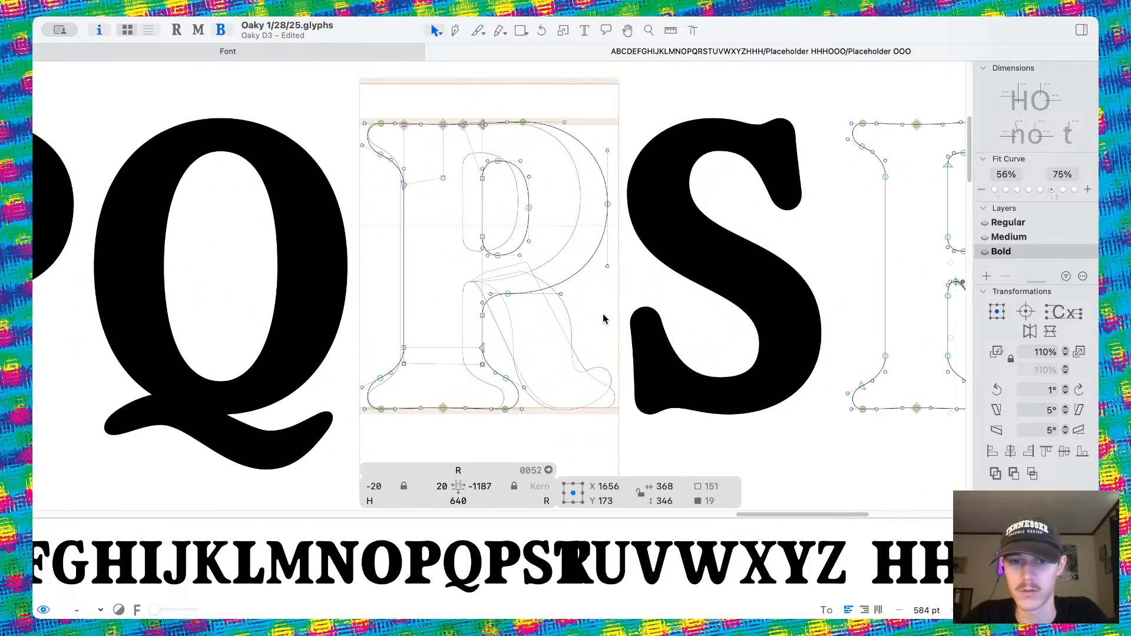
pyautogui.press('super+z')
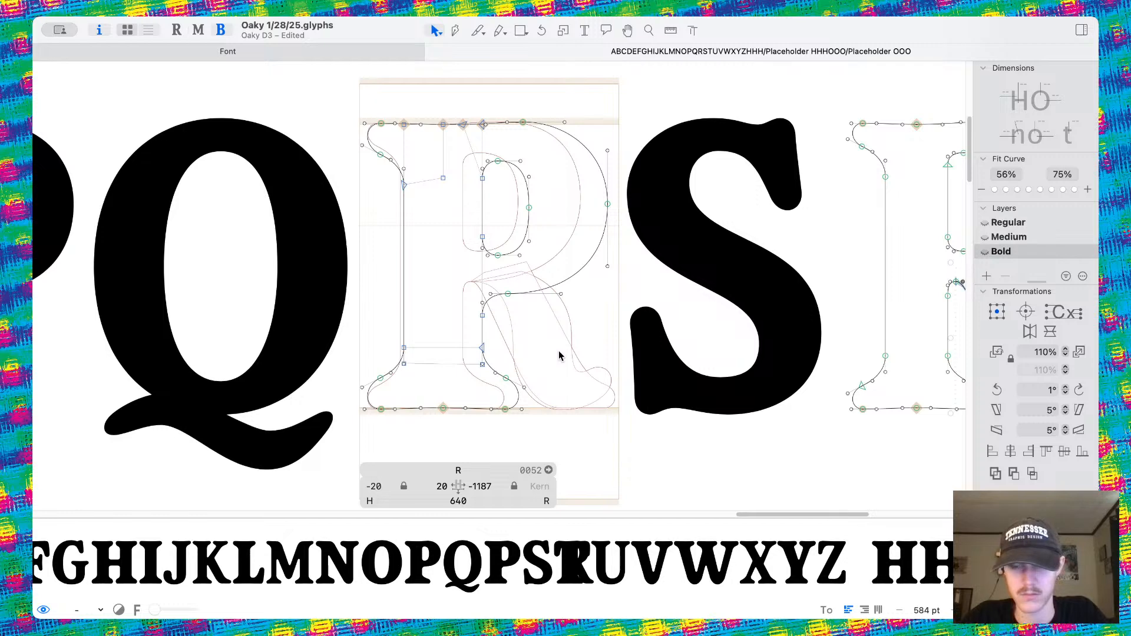
# Paste the copied leg into the rebuilt R and move it left under the bowl to X 579.
pyautogui.press('super+v')
pyautogui.hscroll(3, 872, 351)
pyautogui.press('shift+super+Left')
pyautogui.press('shift+super+Left')
pyautogui.press('shift+super+Left')
pyautogui.press('shift+super+Left')
pyautogui.press('shift+super+Left')
pyautogui.press('shift+super+Left')
pyautogui.press('shift+super+Left')
pyautogui.press('shift+super+Left')
pyautogui.press('shift+super+Left')
pyautogui.press('shift+super+Left')
pyautogui.press('shift+super+Left')
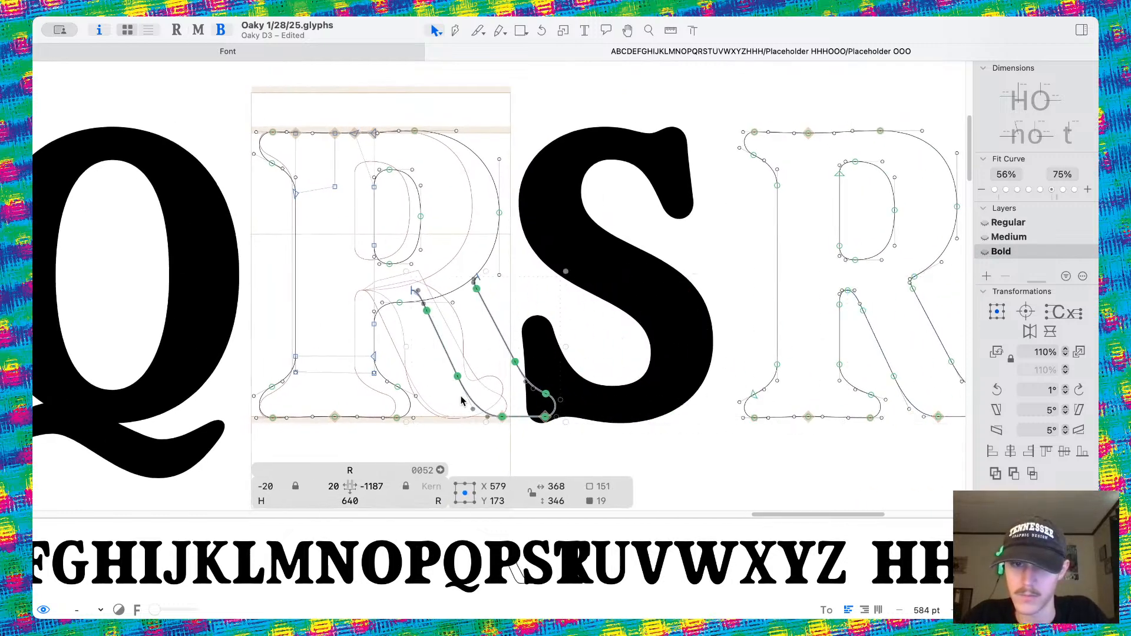
# Delete the old R's outer contour and its counter from the area beyond the S.
pyautogui.doubleClick(829, 320)
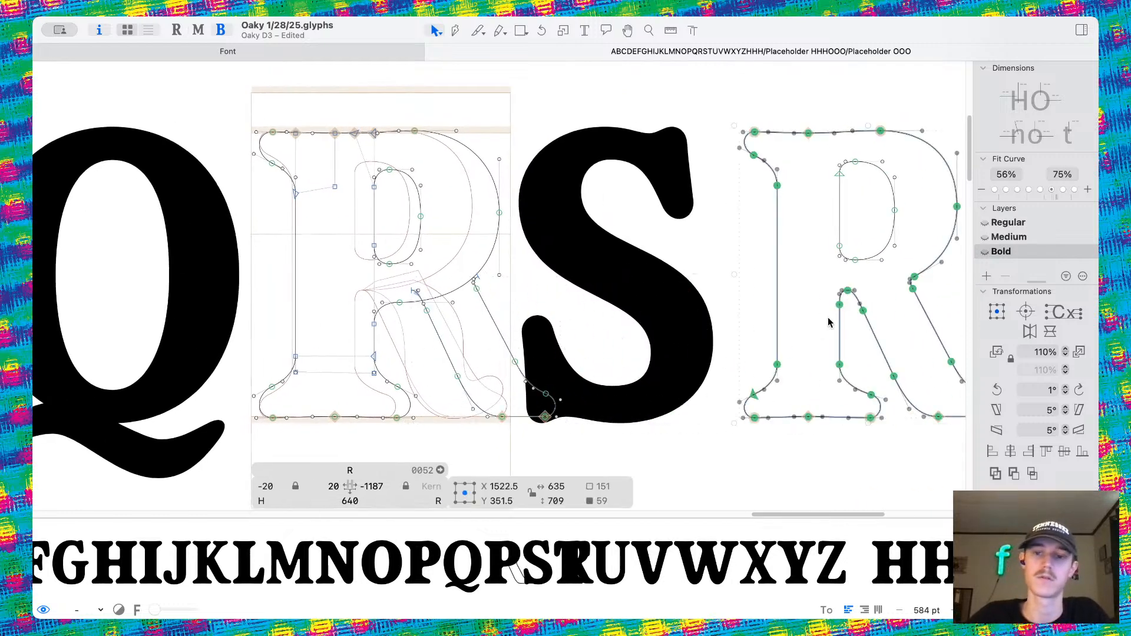
pyautogui.press('Delete')
pyautogui.hscroll(-2, 547, 311)
pyautogui.hscroll(4, 547, 310)
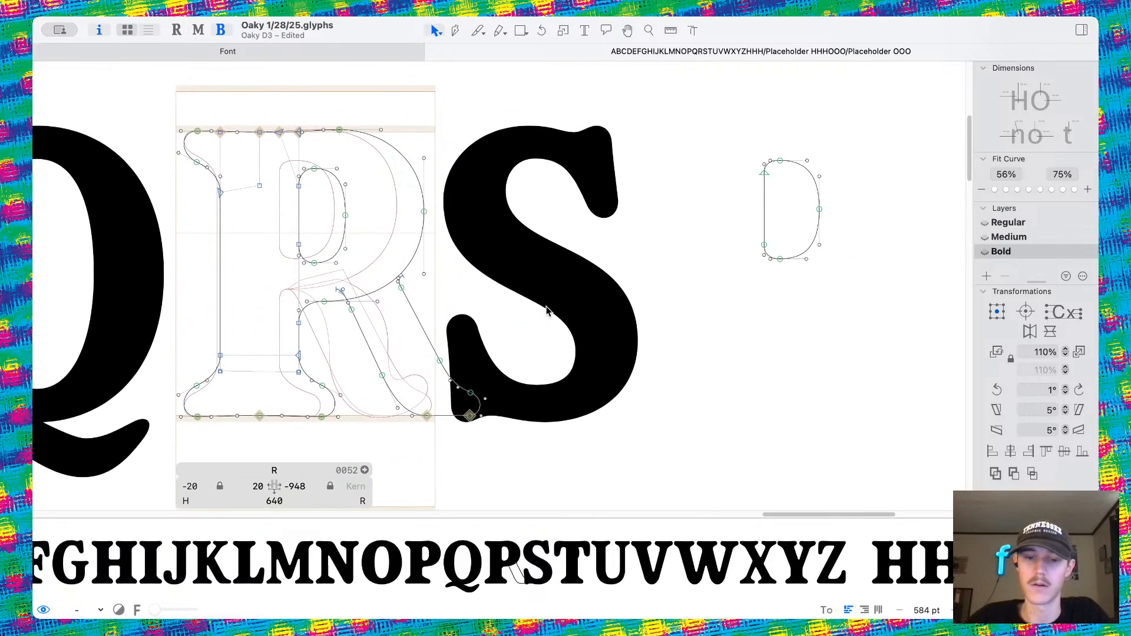
pyautogui.moveTo(701, 120); pyautogui.dragTo(839, 316)
pyautogui.press('Delete')
pyautogui.hscroll(-4, 871, 328)
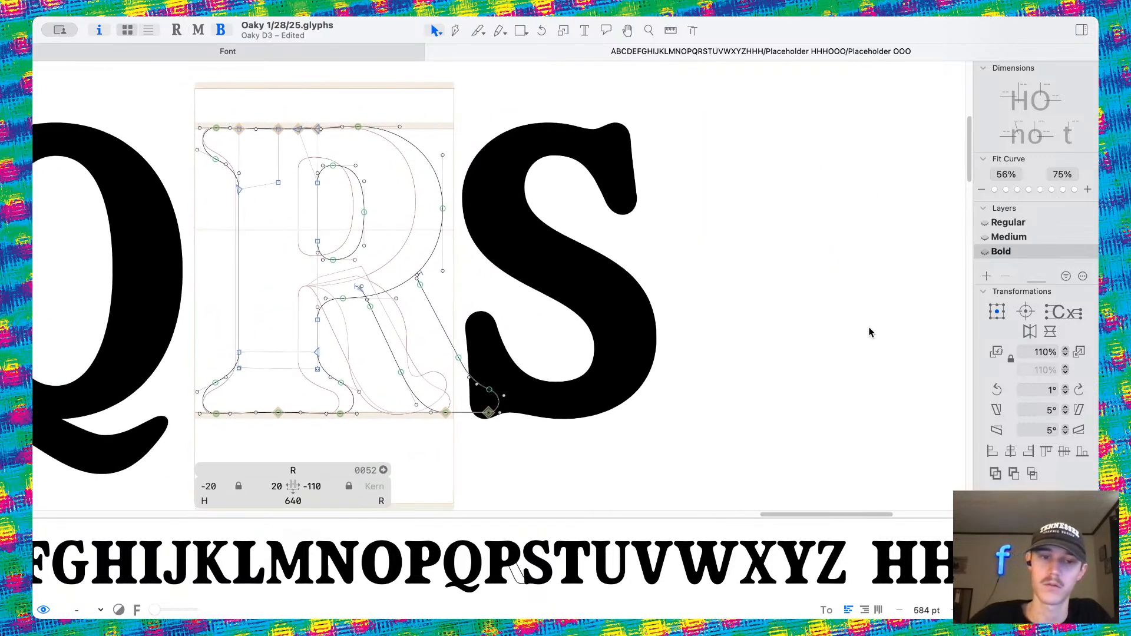
pyautogui.scroll(3, 557, 321)
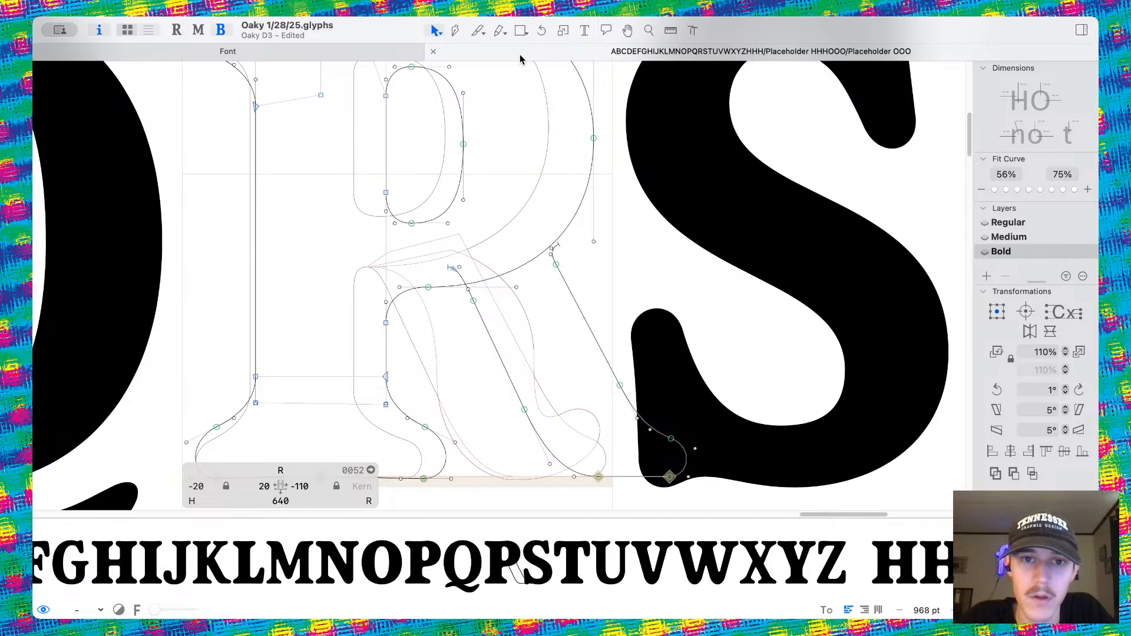
pyautogui.click(457, 34)
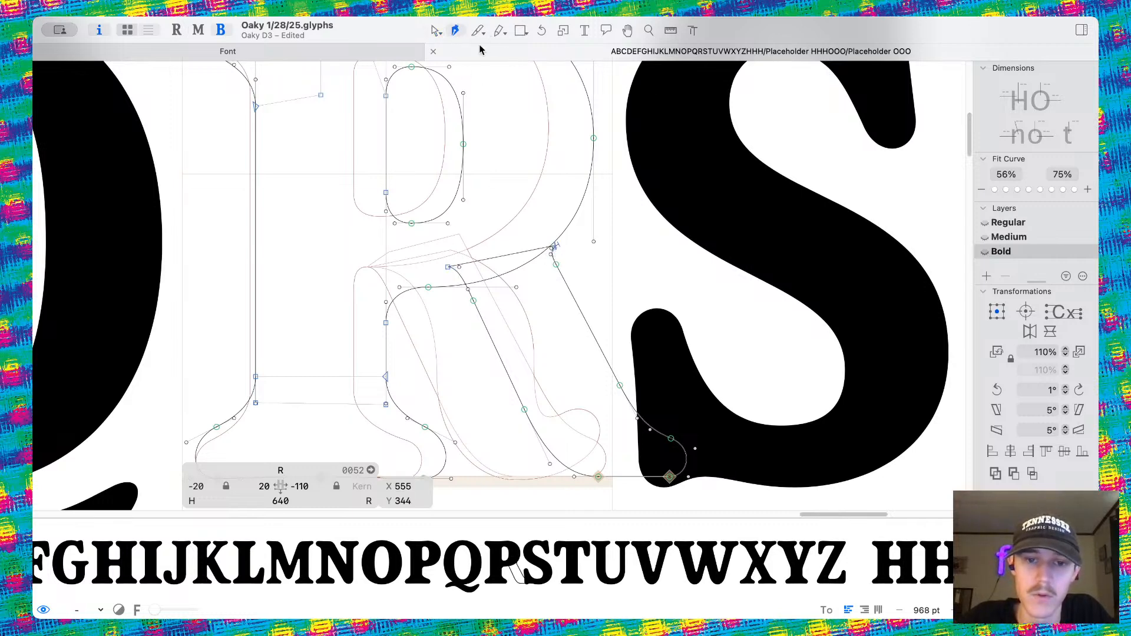
pyautogui.press('cmd+z')
# Delete the curved end segments on both sides of the pasted leg's upper end, keeping only the straight diagonals.
pyautogui.click(436, 31)
pyautogui.scroll(5, 457, 265)
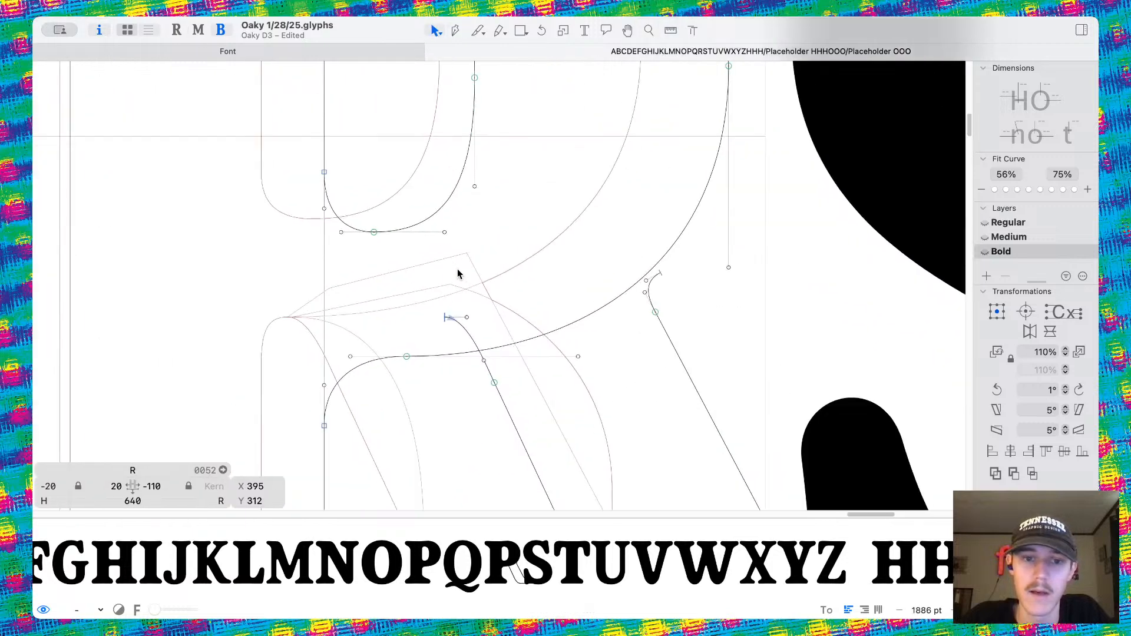
pyautogui.press('BackSpace')
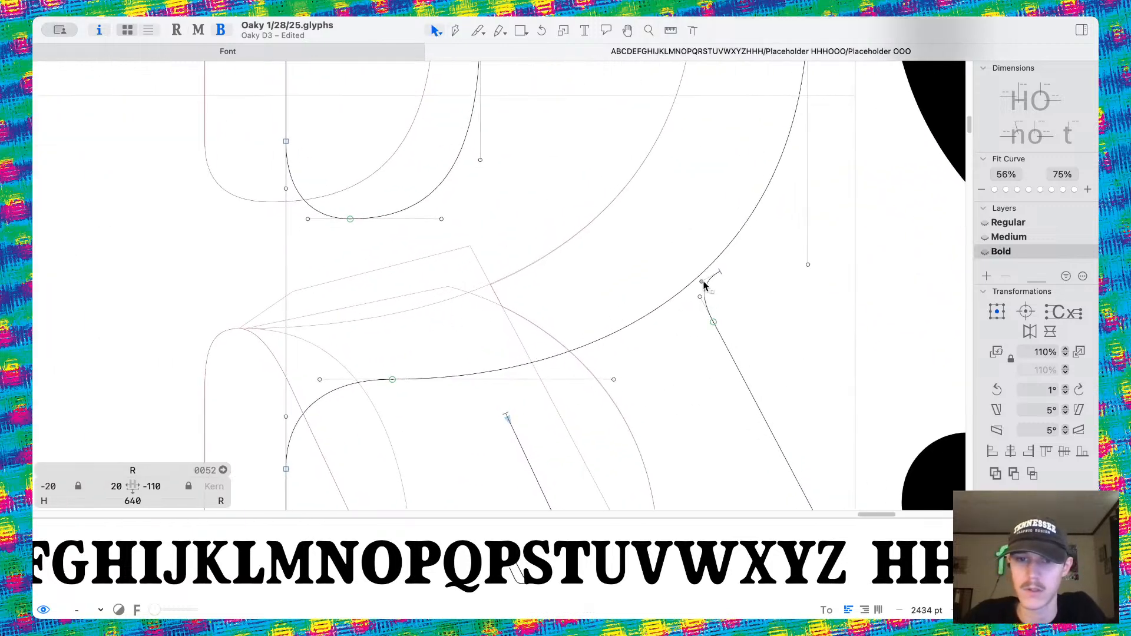
pyautogui.press('BackSpace')
# Close the leg's upper end with a straight Pen segment and extend that edge upward along the diagonals into the bowl.
pyautogui.click(457, 34)
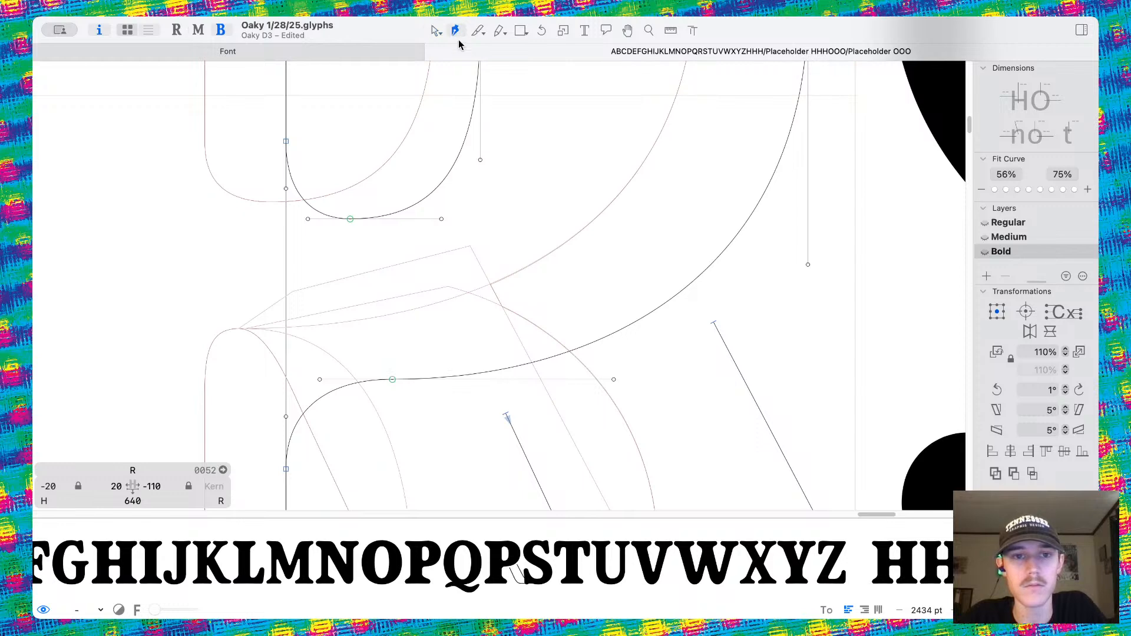
pyautogui.click(506, 418)
pyautogui.click(716, 328)
pyautogui.click(436, 31)
pyautogui.scroll(-3, 518, 177)
pyautogui.moveTo(593, 301); pyautogui.dragTo(564, 250)
pyautogui.scroll(-5, 595, 353)
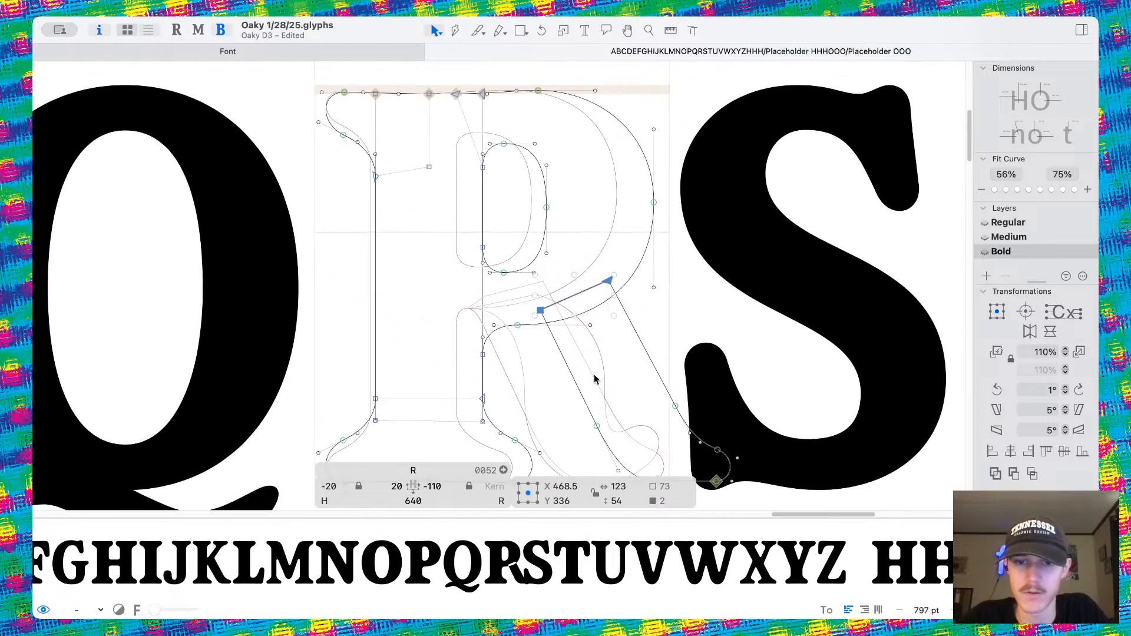
pyautogui.moveTo(586, 292); pyautogui.dragTo(583, 291)
pyautogui.click(579, 398)
# Shift the whole leg contour left to X 522, reverse its path direction, and preview the R.
pyautogui.scroll(-2, 580, 389)
pyautogui.doubleClick(591, 354)
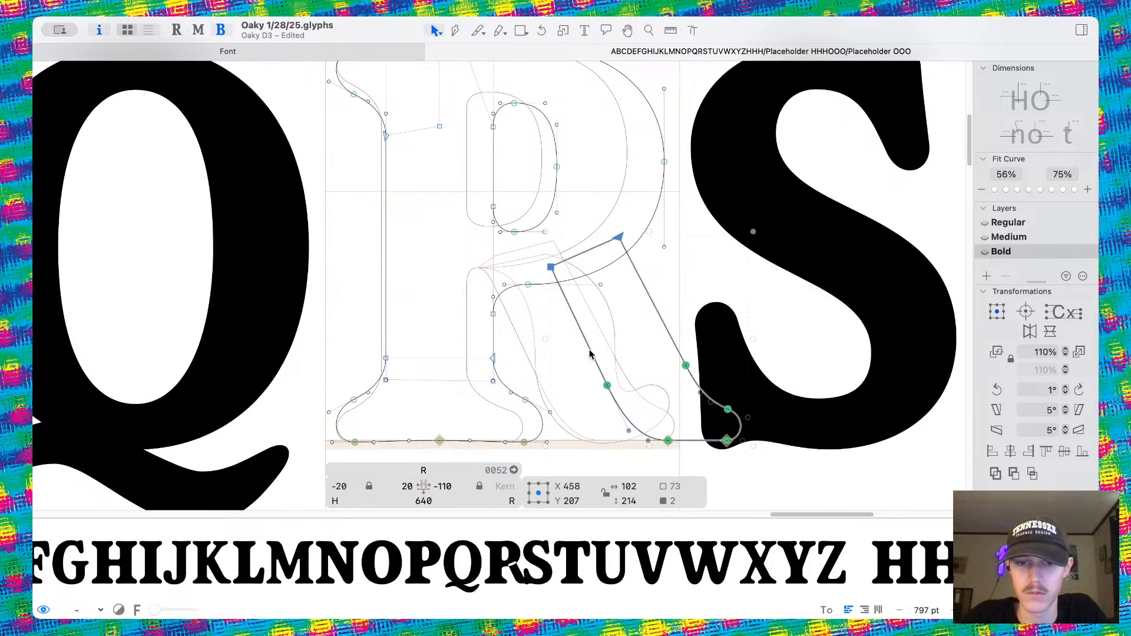
pyautogui.moveTo(607, 398); pyautogui.dragTo(564, 399)
pyautogui.rightClick(565, 399)
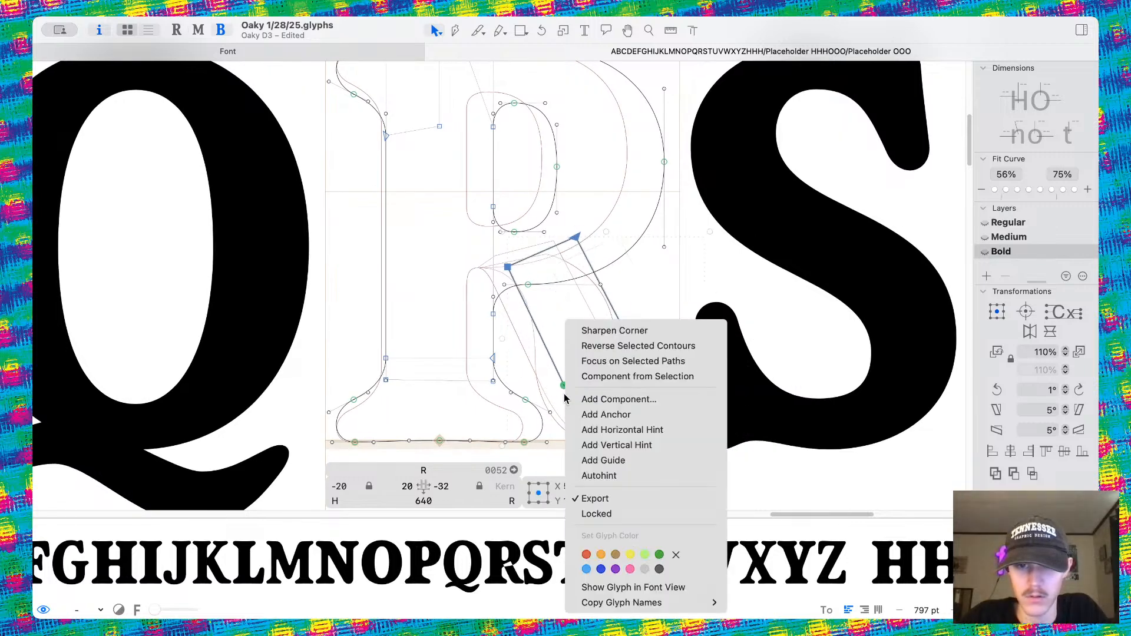
pyautogui.click(608, 351)
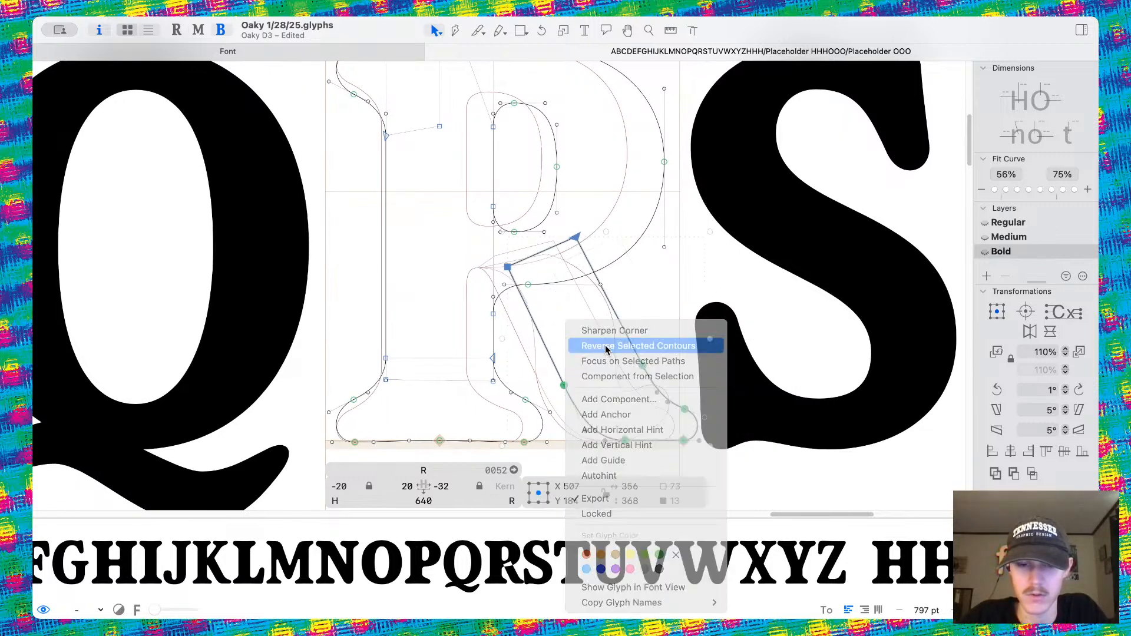
pyautogui.moveTo(564, 386); pyautogui.dragTo(573, 387)
pyautogui.press('space')
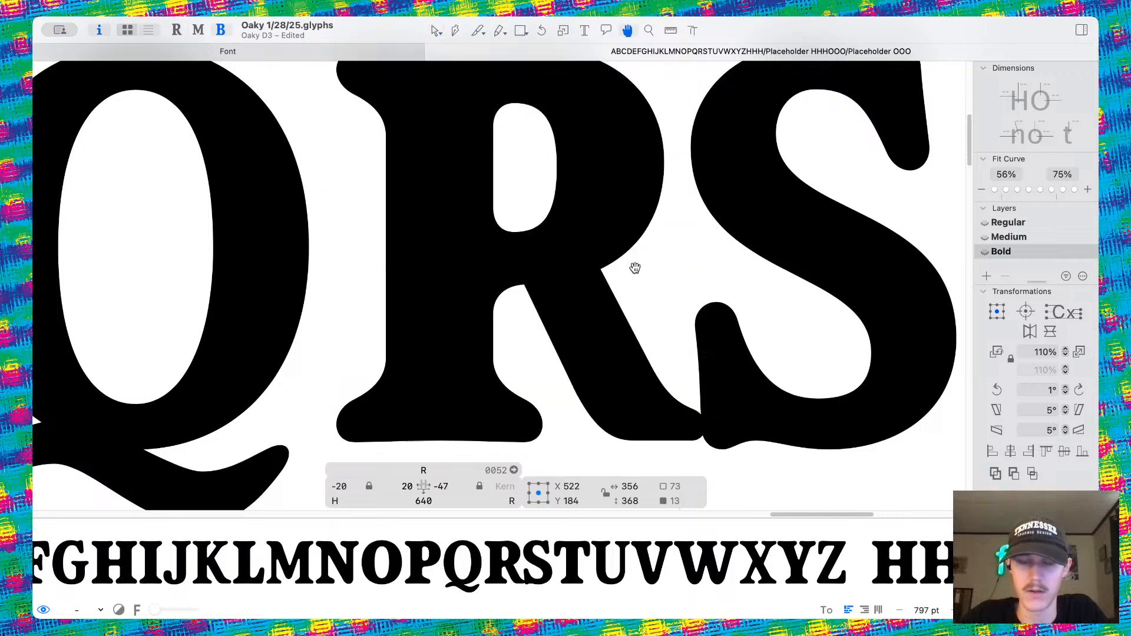
# Set the R's right sidebearing to 10 and preview its spacing beside the neighbouring letters.
pyautogui.click(442, 486)
pyautogui.write('10')
pyautogui.press('Return')
pyautogui.press('space')
pyautogui.scroll(-6, 518, 328)
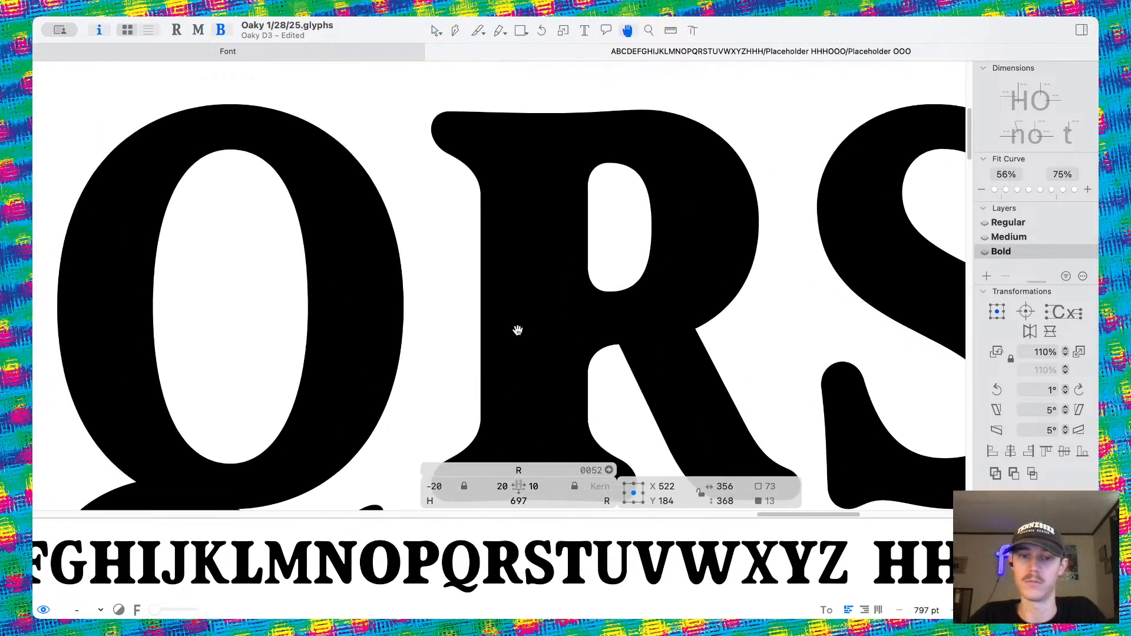
# Raise the lower nodes of the R's counter and bowl by 20 units, leaving the leg's upper corners out.
pyautogui.scroll(7, 538, 328)
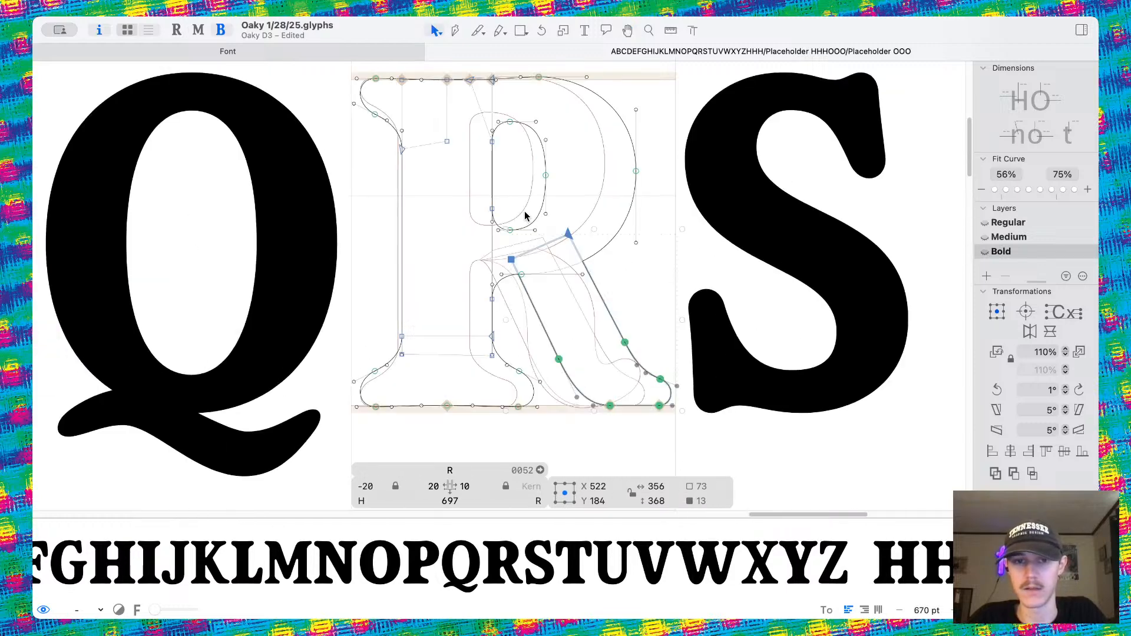
pyautogui.click(518, 231)
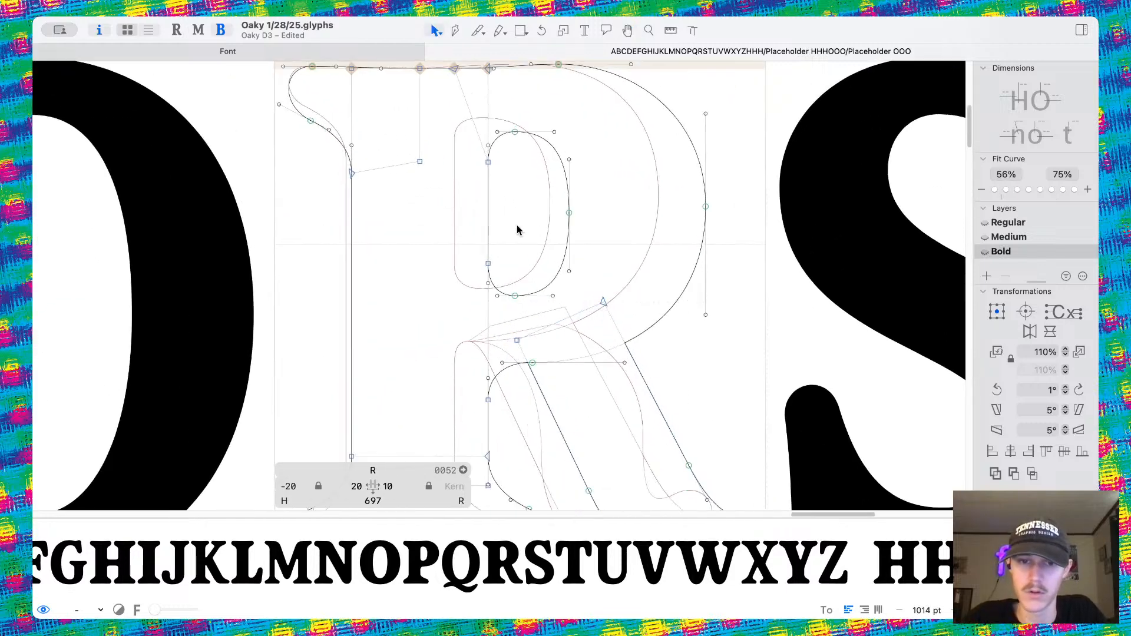
pyautogui.moveTo(449, 247); pyautogui.dragTo(617, 408)
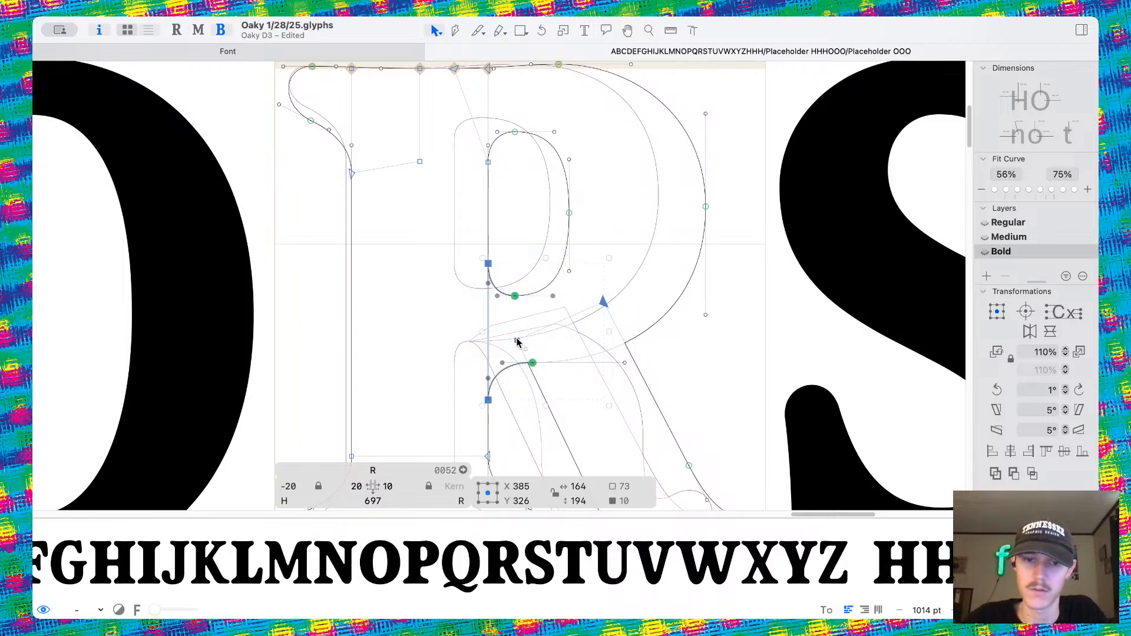
pyautogui.keyDown('shift'); pyautogui.click(604, 303); pyautogui.keyUp('shift')
pyautogui.hotkey('shift', 'Up')
pyautogui.hotkey('shift', 'Up')
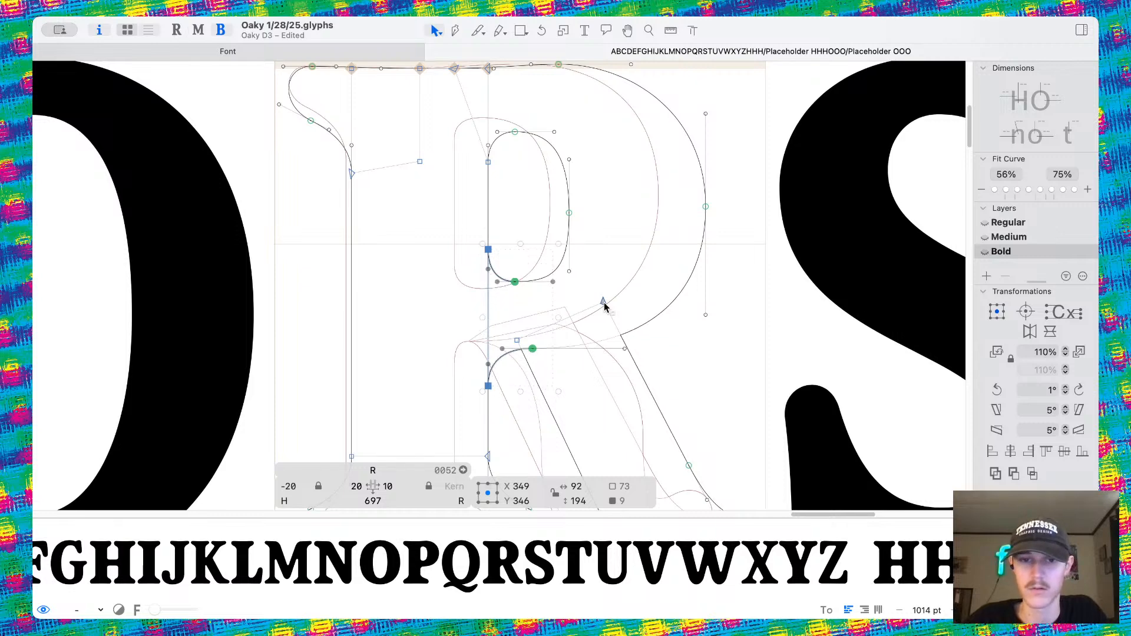
# Raise the rightmost nodes of the R's counter and bowl by 10 units and shorten their vertical handles.
pyautogui.moveTo(518, 186); pyautogui.dragTo(784, 230)
pyautogui.hotkey('shift', 'Up')
pyautogui.click(534, 146)
pyautogui.moveTo(548, 142); pyautogui.dragTo(559, 191)
pyautogui.press('super+z')
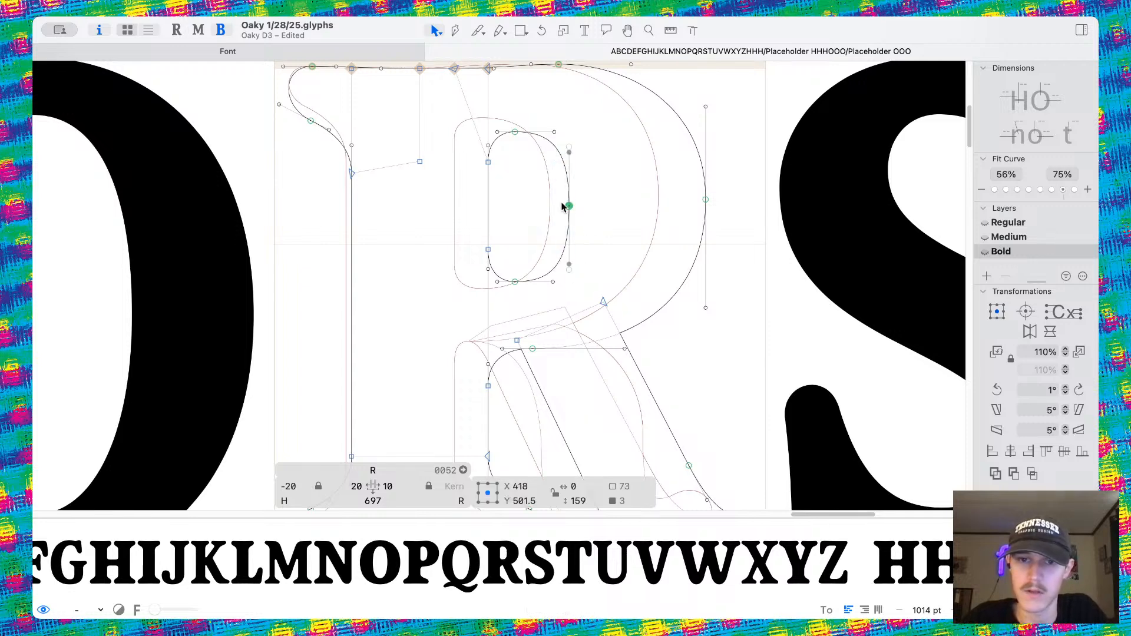
pyautogui.moveTo(570, 268); pyautogui.dragTo(570, 262)
pyautogui.moveTo(699, 84); pyautogui.dragTo(705, 311)
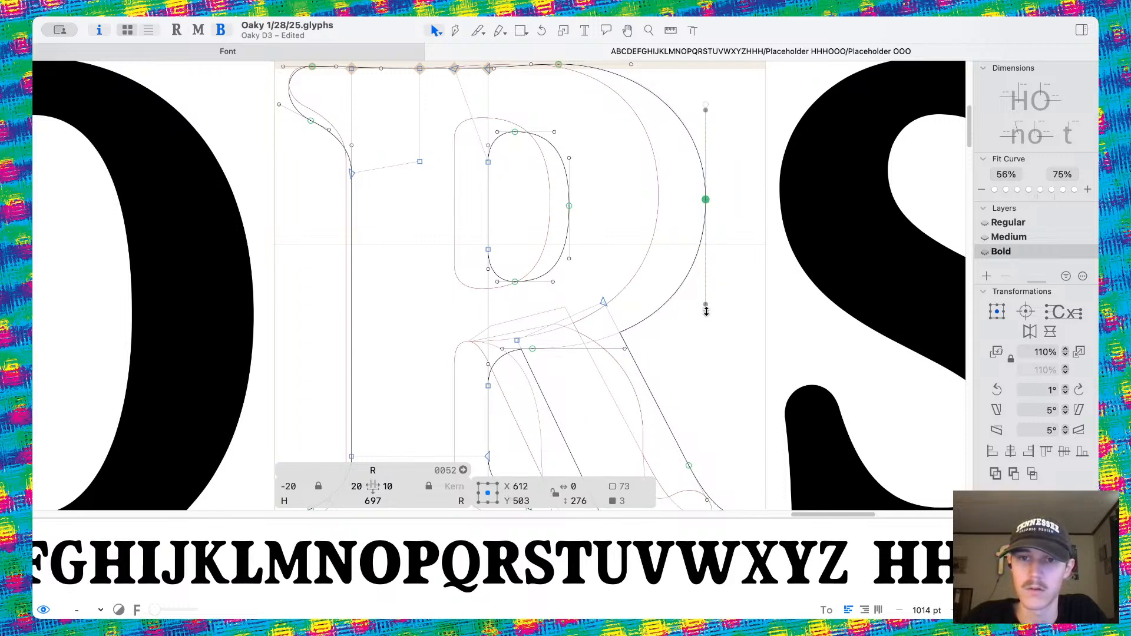
# Preview the bold letters up to S and examine the R's proportions and its leg joint.
pyautogui.press('space')
pyautogui.scroll(-8, 769, 280)
pyautogui.hscroll(2, 769, 280)
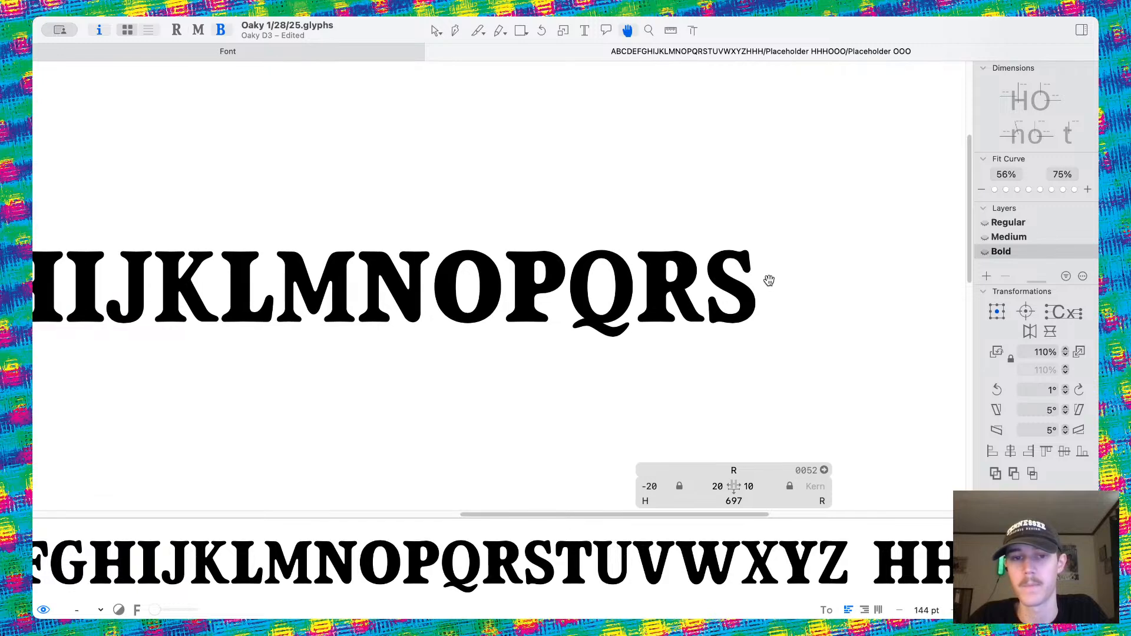
pyautogui.scroll(4, 523, 272)
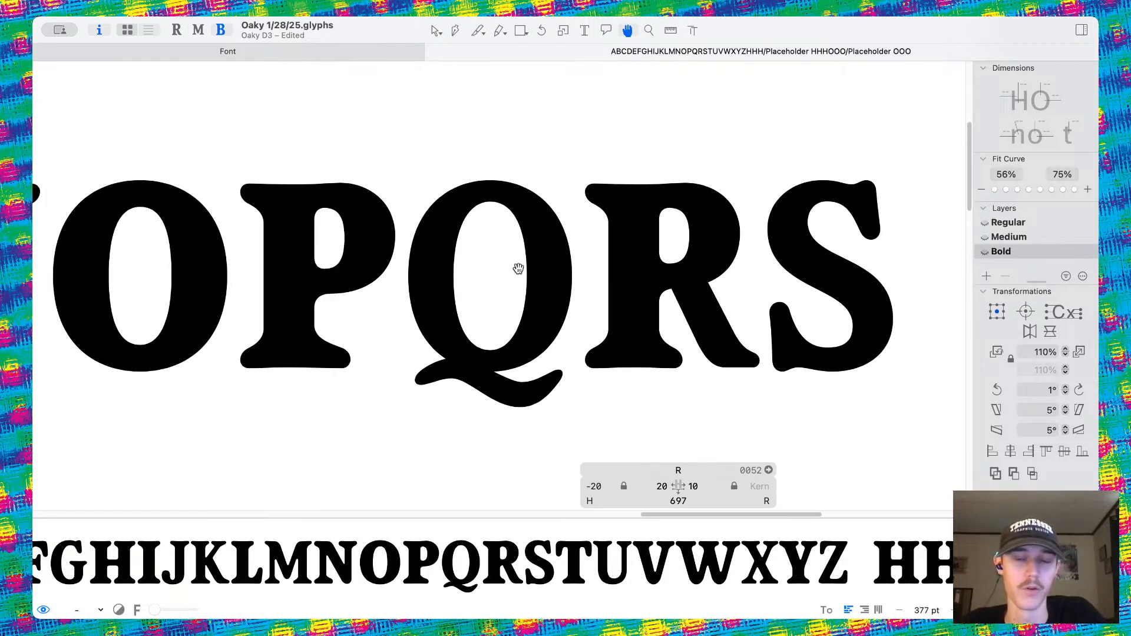
pyautogui.hscroll(4, 786, 389)
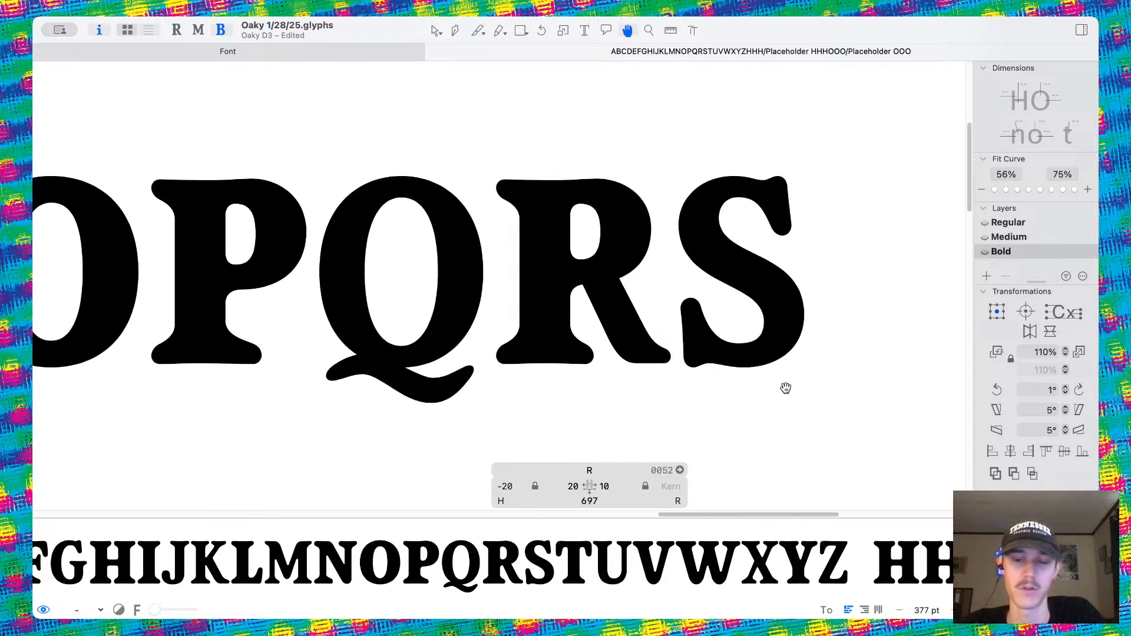
pyautogui.press('v')
pyautogui.scroll(3, 560, 286)
pyautogui.scroll(4, 560, 283)
pyautogui.hscroll(4, 556, 283)
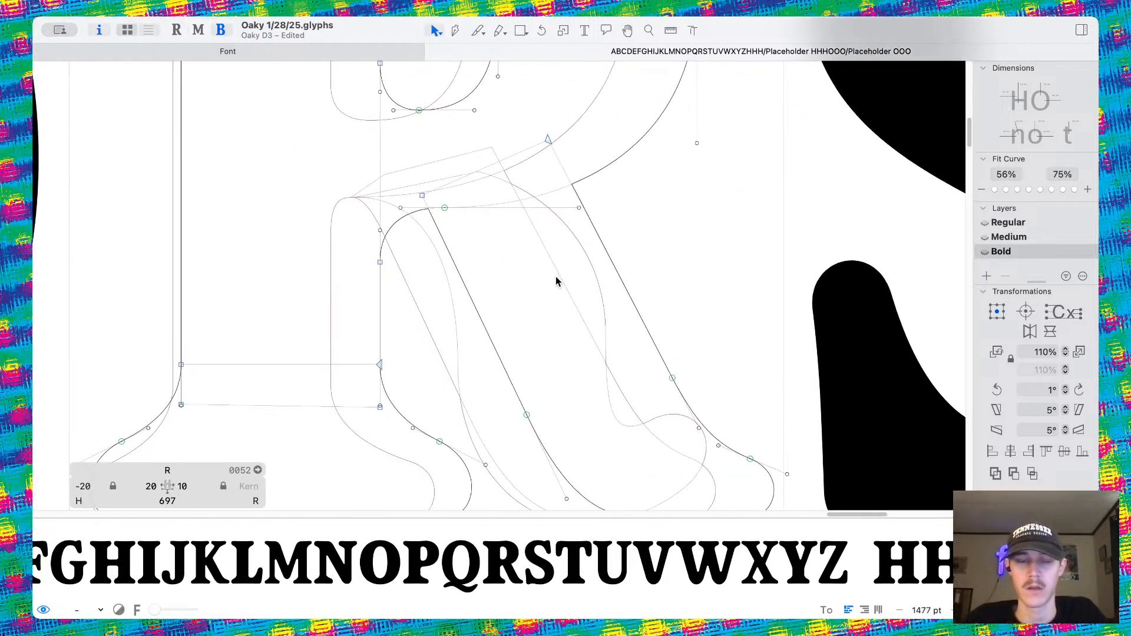
pyautogui.press('super+2')
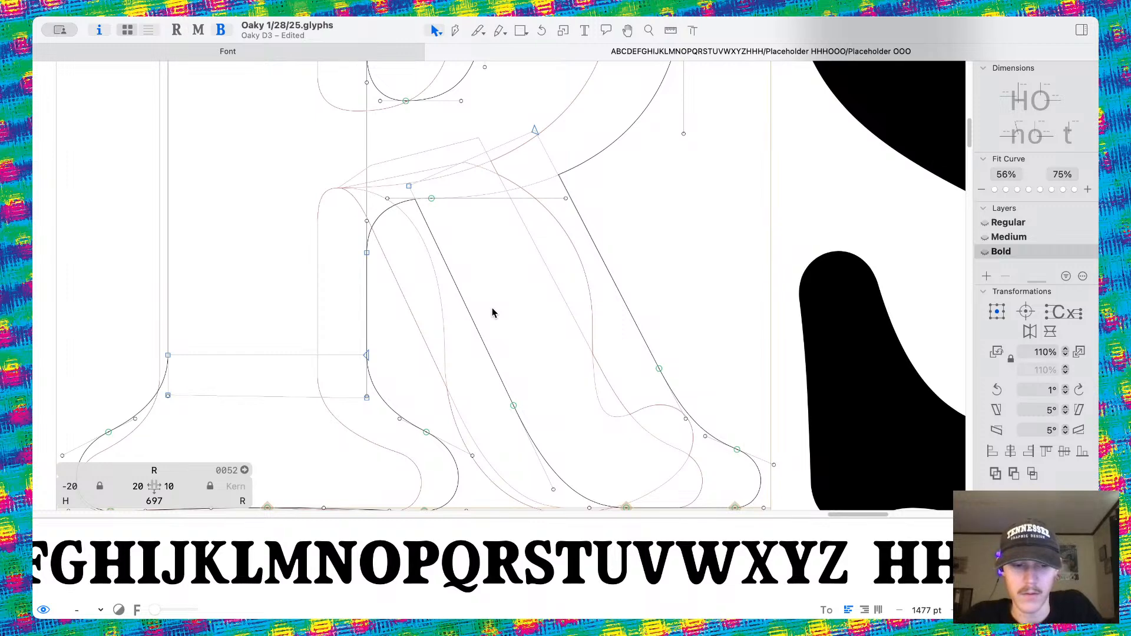
# Compare the R's leg with the Medium master, and shift the whole Bold leg 3 units to the left.
pyautogui.press('super+3')
pyautogui.press('super+2')
pyautogui.press('super+a')
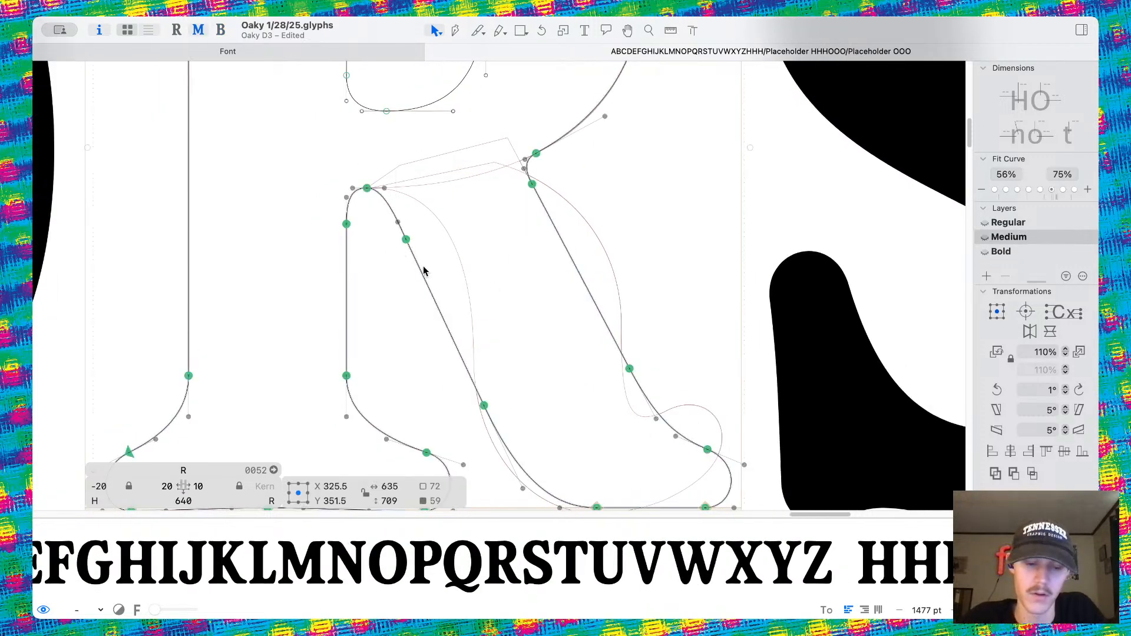
pyautogui.press('super+3')
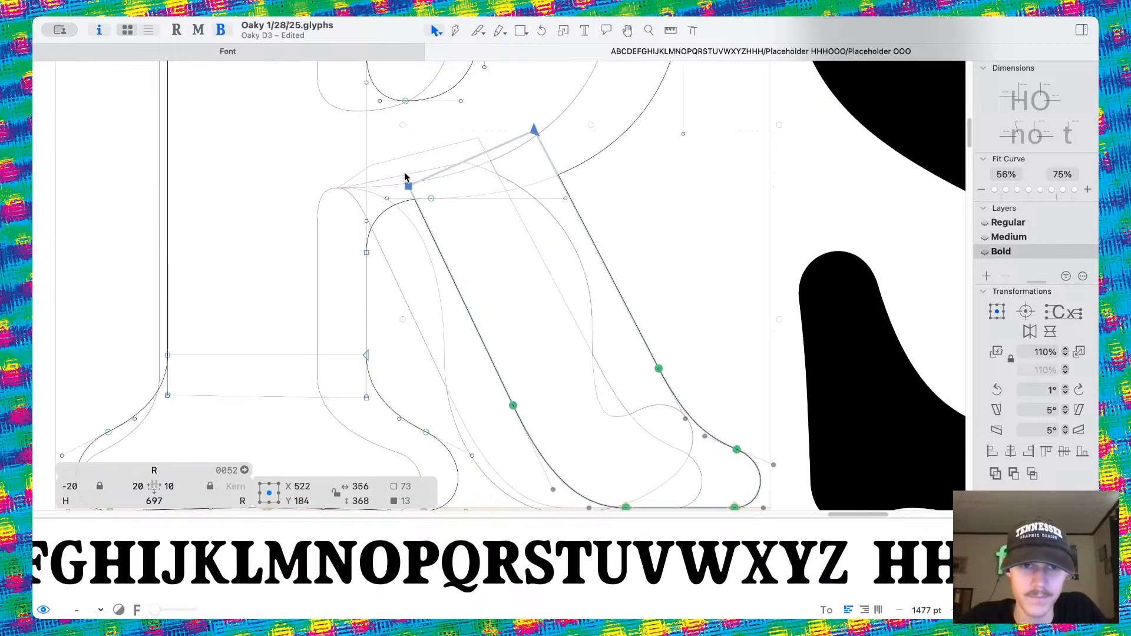
pyautogui.moveTo(400, 191); pyautogui.dragTo(405, 191)
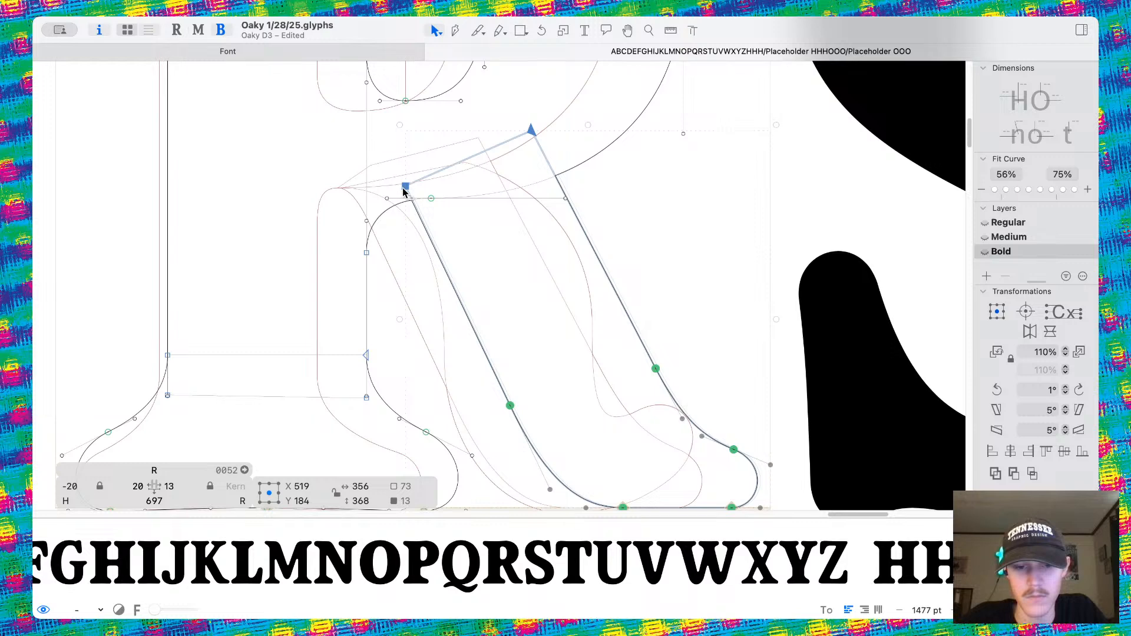
# Raise the upper node of the R's foot by 20 units and slide the leg's outer curve node and handle up along the diagonal.
pyautogui.click(499, 267)
pyautogui.scroll(-2, 501, 268)
pyautogui.hscroll(2, 501, 268)
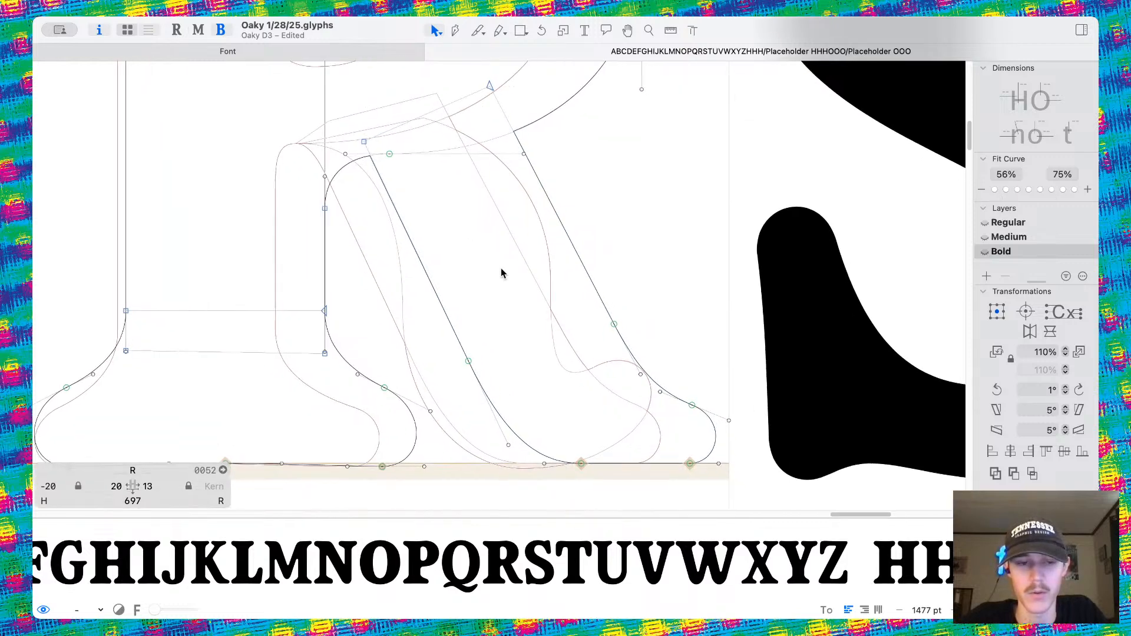
pyautogui.moveTo(657, 354); pyautogui.dragTo(680, 408)
pyautogui.hotkey('shift', 'Up')
pyautogui.hotkey('shift', 'Up')
pyautogui.click(640, 363)
pyautogui.moveTo(593, 306)
pyautogui.mouseDown()
pyautogui.moveTo(578, 281)
pyautogui.moveTo(584, 288)
pyautogui.mouseUp()
pyautogui.moveTo(620, 356); pyautogui.dragTo(606, 331)
# Adjust the curve handles at the outer end of the R's foot and preview the letter between Q and S.
pyautogui.press('space')
pyautogui.moveTo(698, 411); pyautogui.dragTo(707, 448)
pyautogui.press('space')
pyautogui.moveTo(722, 396); pyautogui.dragTo(717, 387)
pyautogui.press('space')
pyautogui.scroll(-6, 696, 301)
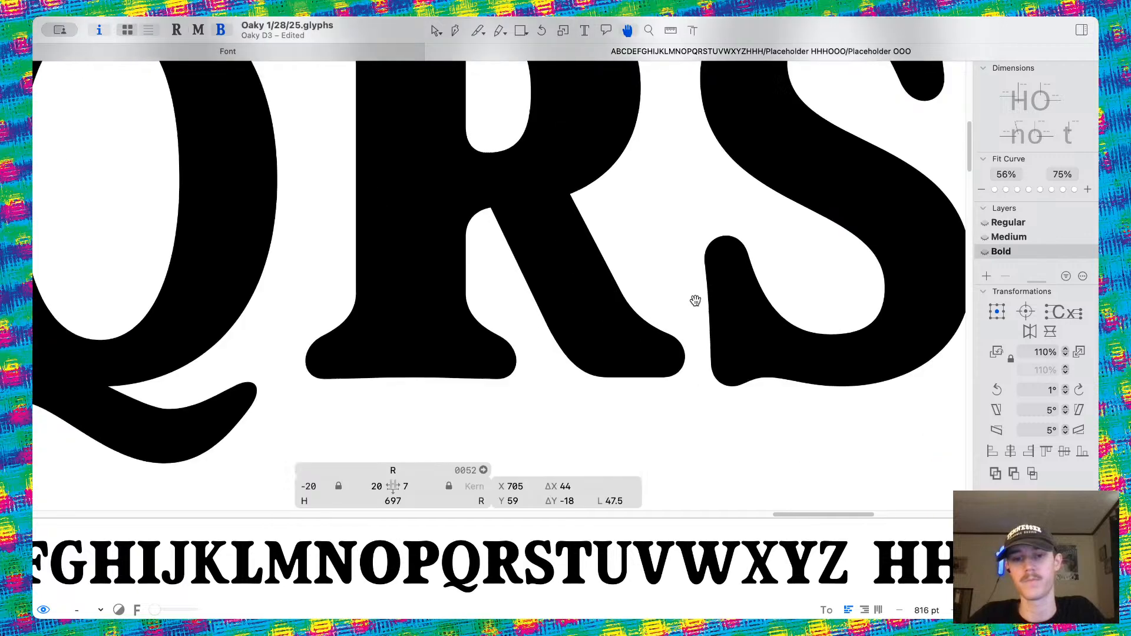
pyautogui.scroll(3, 695, 300)
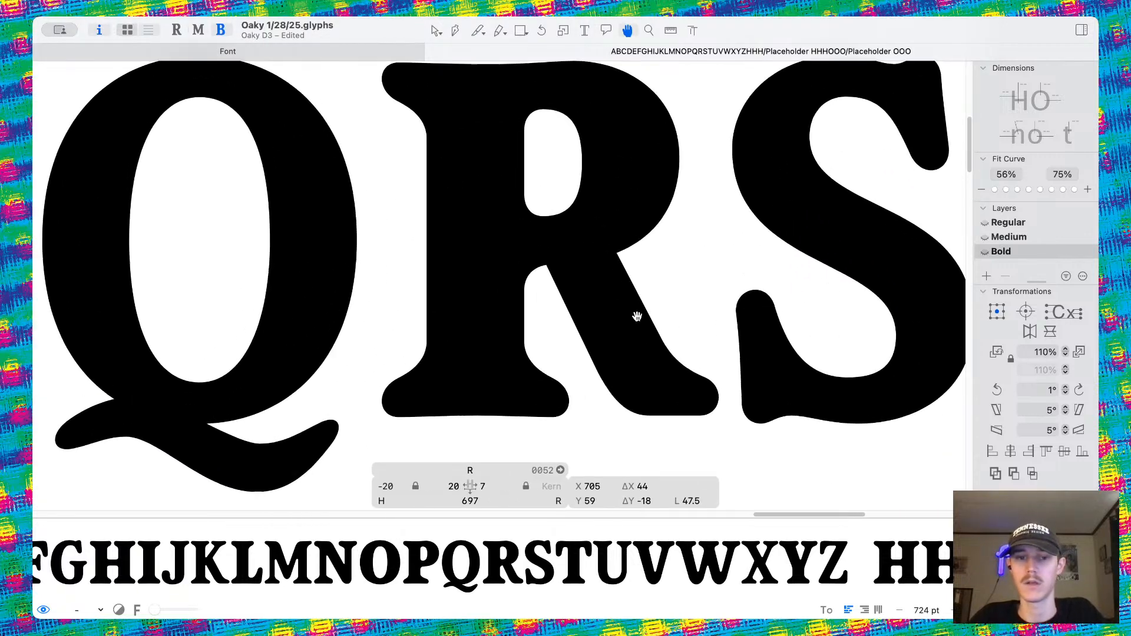
# Thicken the R's leg by moving its inner edge 20 units left, and preview the result beside the neighbouring letters.
pyautogui.rightClick(611, 321)
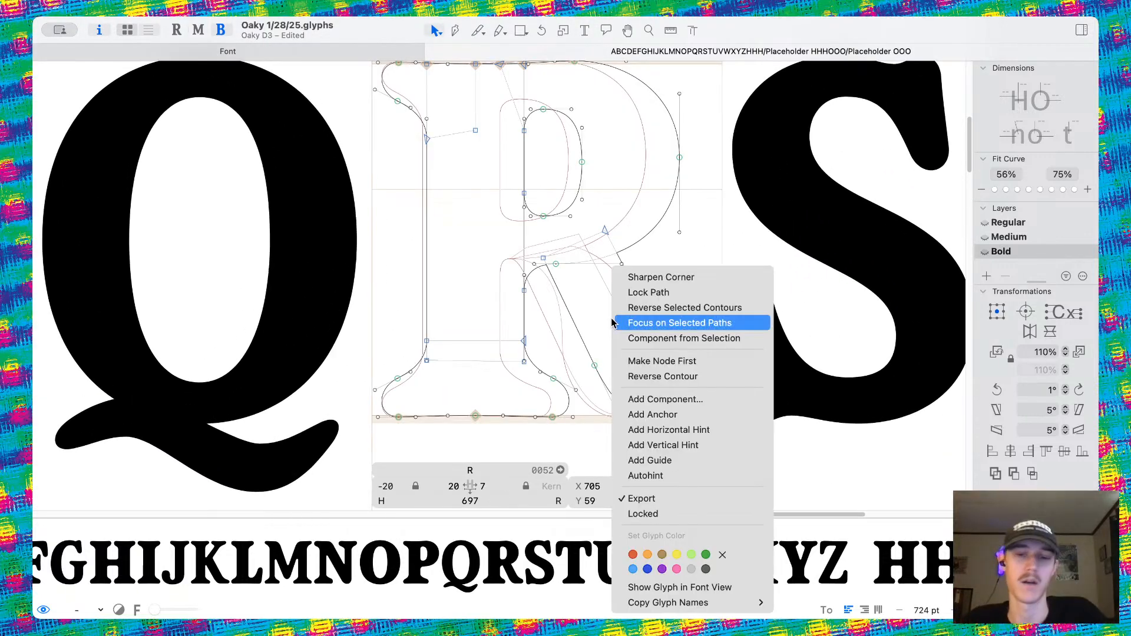
pyautogui.click(580, 326)
pyautogui.hscroll(1, 570, 319)
pyautogui.click(564, 348)
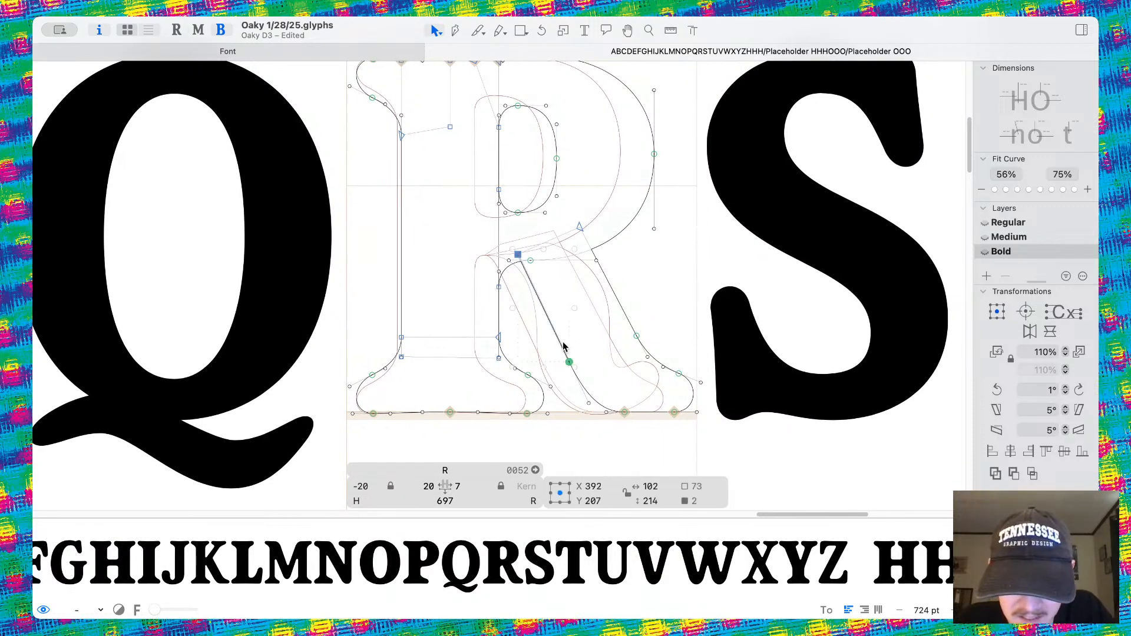
pyautogui.keyDown('shift'); pyautogui.click(601, 407); pyautogui.keyUp('shift')
pyautogui.hotkey('shift', 'Left')
pyautogui.hotkey('shift', 'Left')
pyautogui.press('space')
pyautogui.scroll(-5, 600, 404)
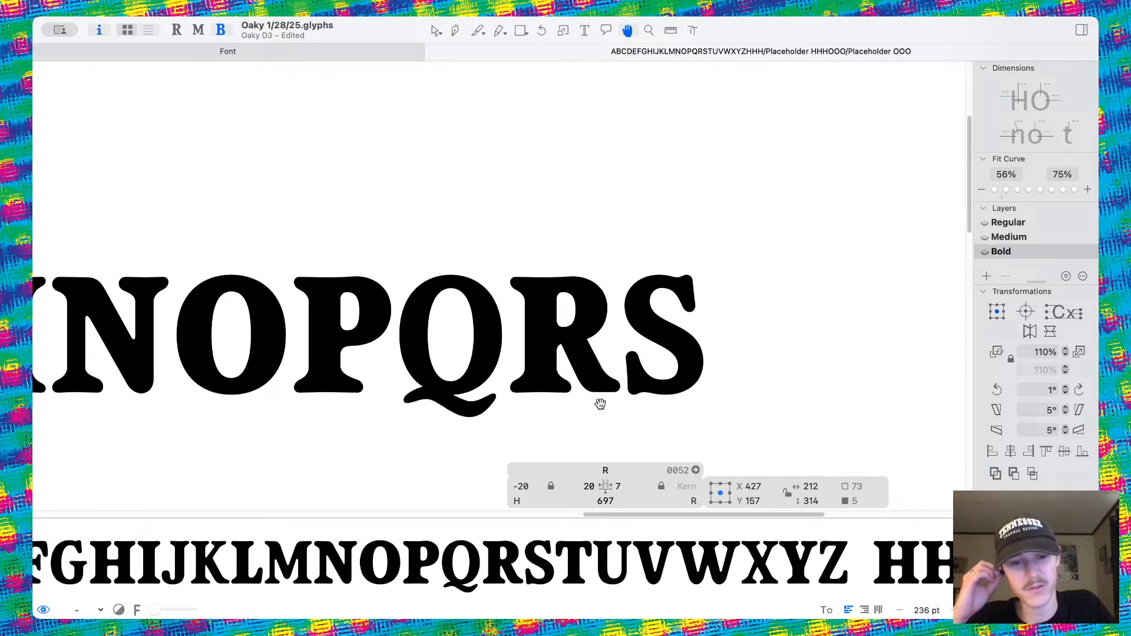
pyautogui.scroll(5, 596, 366)
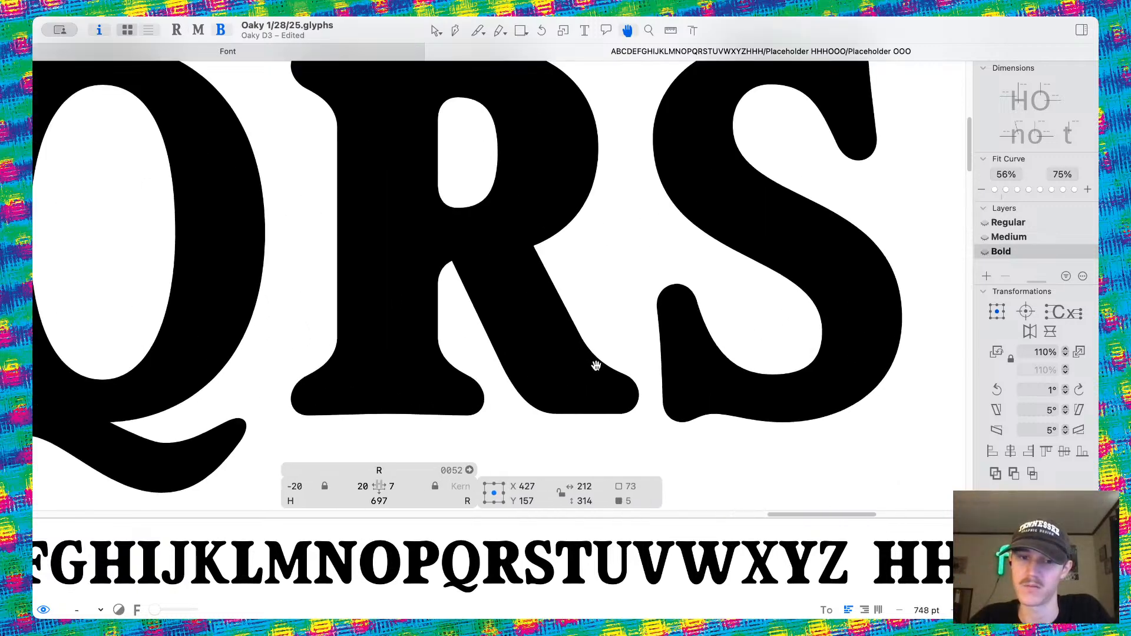
pyautogui.scroll(1, 563, 317)
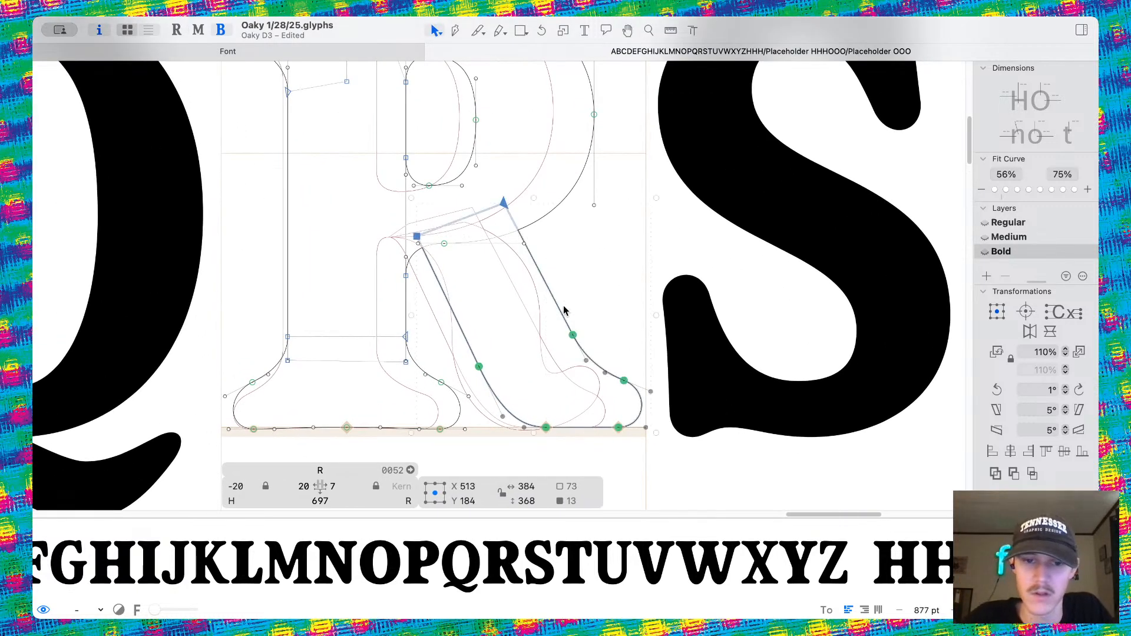
# Shift the R's whole leg 8 units to the right and preview the filled letter.
pyautogui.keyDown('shift'); pyautogui.click(576, 336); pyautogui.keyUp('shift')
pyautogui.press('Right')
pyautogui.press('Right')
pyautogui.press('Right')
pyautogui.press('Right')
pyautogui.press('Right')
pyautogui.press('Right')
pyautogui.press('Right')
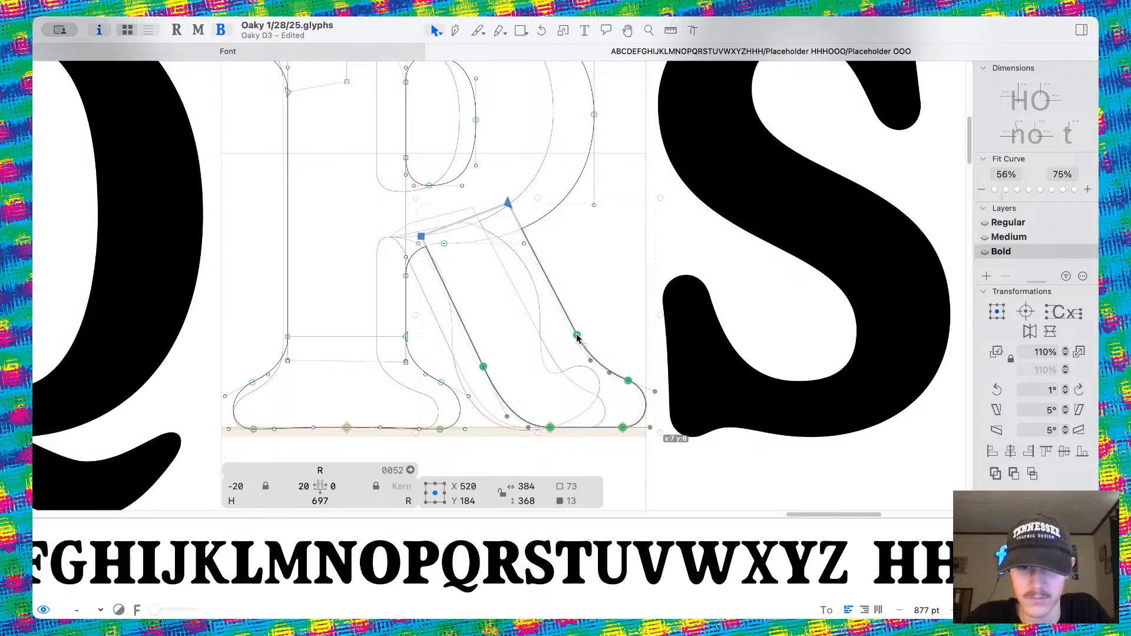
pyautogui.press('Right')
pyautogui.press('space')
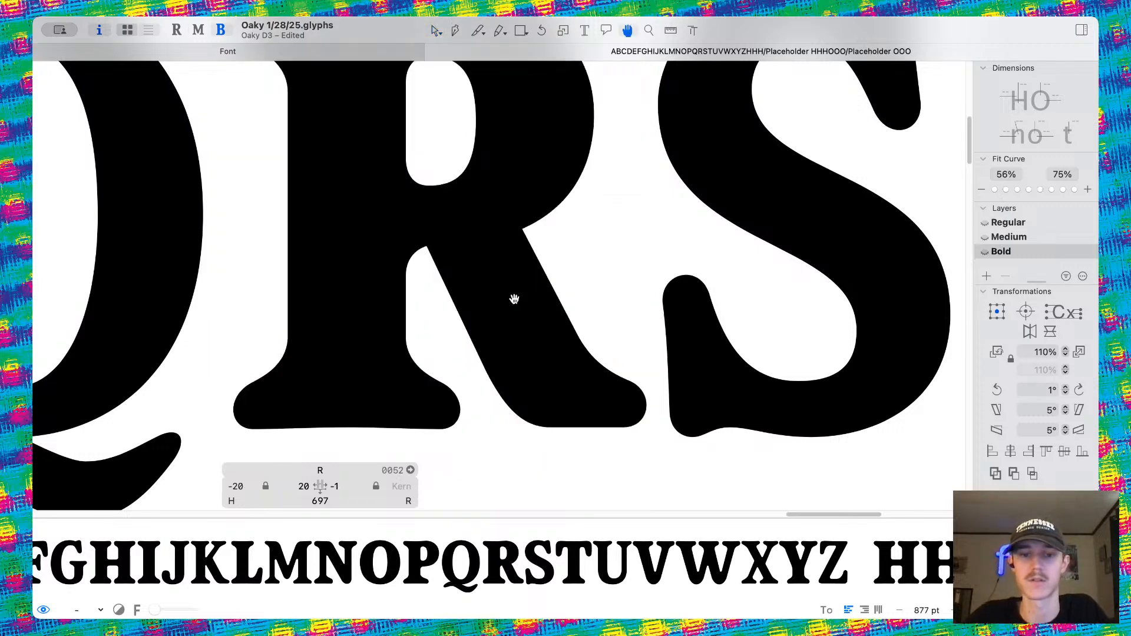
# Examine the R's weight and spacing within the bold alphabet and the H and O test lines at small size.
pyautogui.scroll(-9, 514, 300)
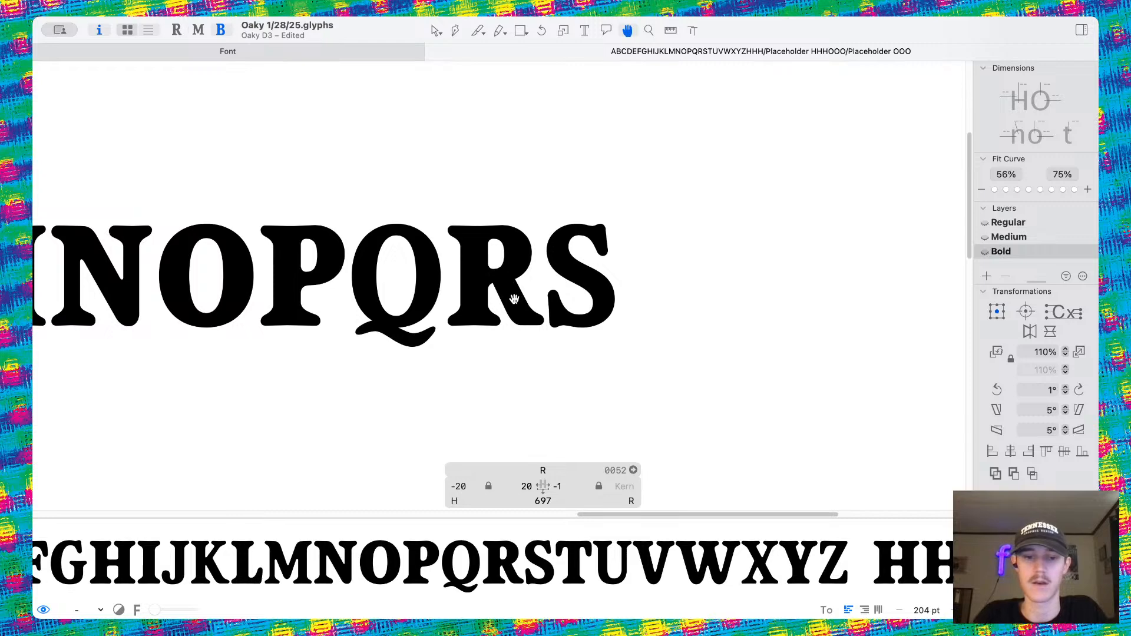
pyautogui.scroll(-9, 514, 299)
pyautogui.hscroll(-4, 719, 314)
pyautogui.hscroll(-2, 719, 314)
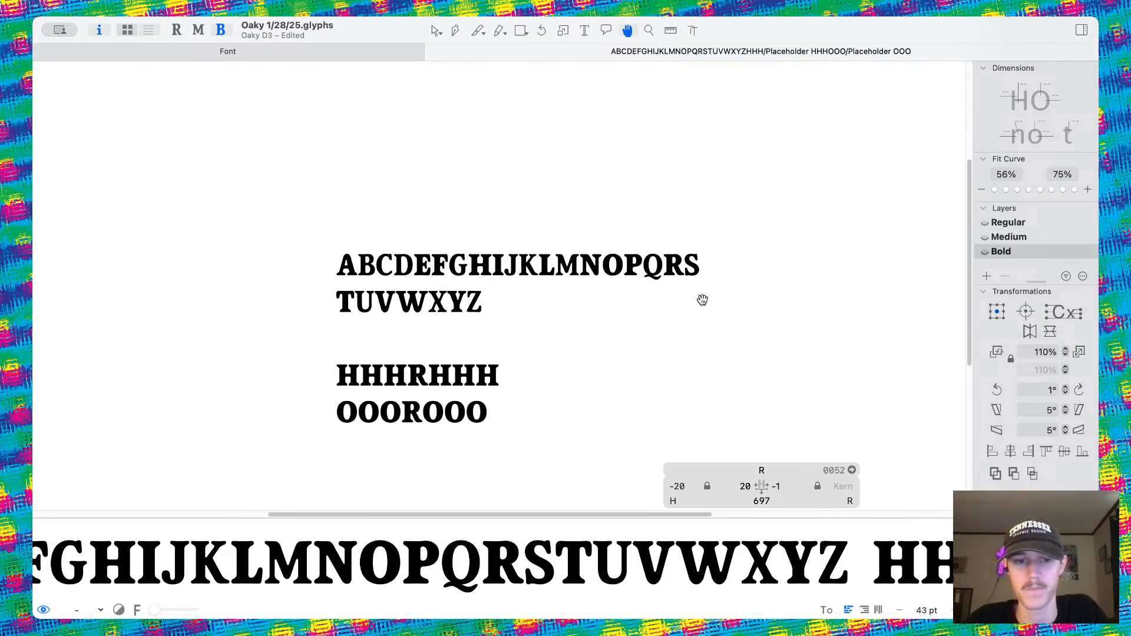
pyautogui.scroll(7, 701, 299)
pyautogui.scroll(3, 703, 300)
pyautogui.hscroll(2, 702, 300)
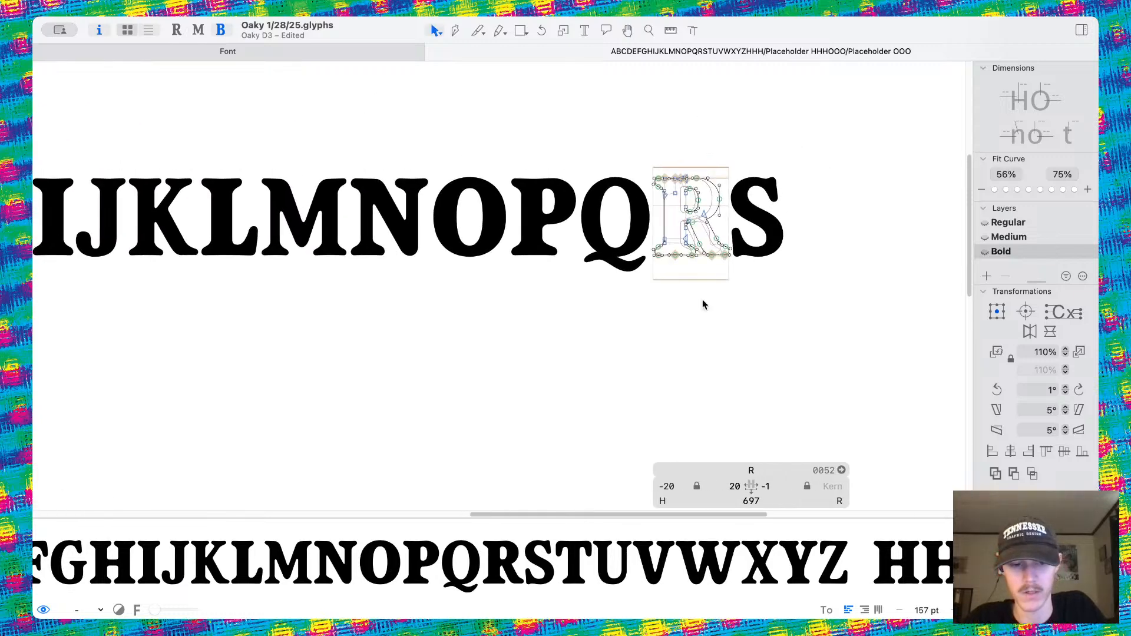
# Compare the Medium and Bold versions of the R in an enlarged preview, alternating between the two masters.
pyautogui.press('super+2')
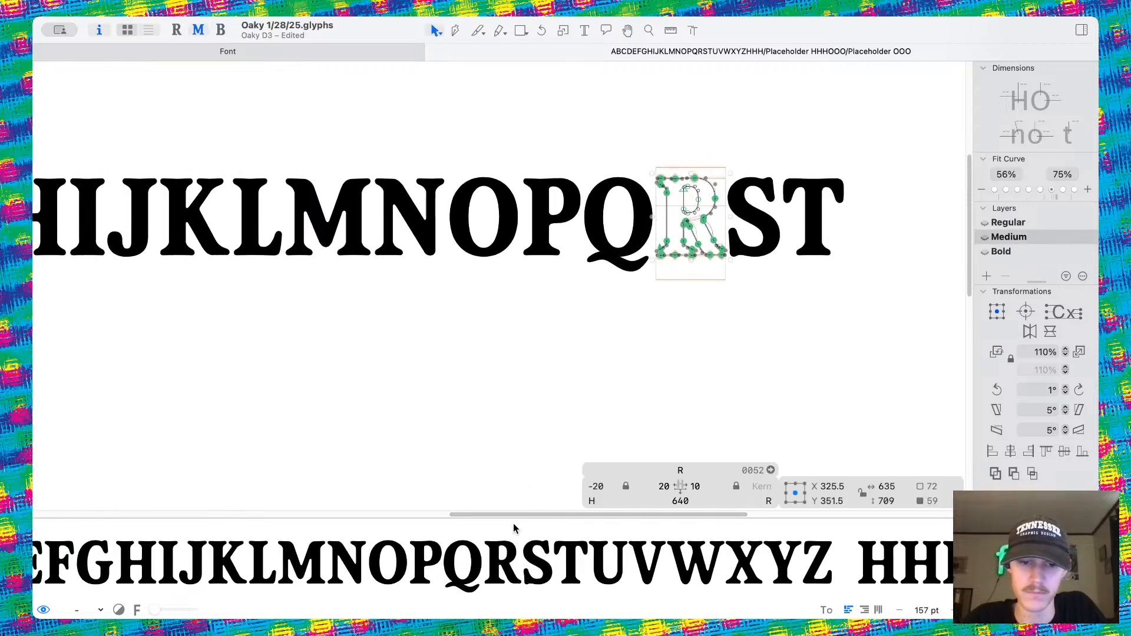
pyautogui.moveTo(515, 518); pyautogui.dragTo(541, 169)
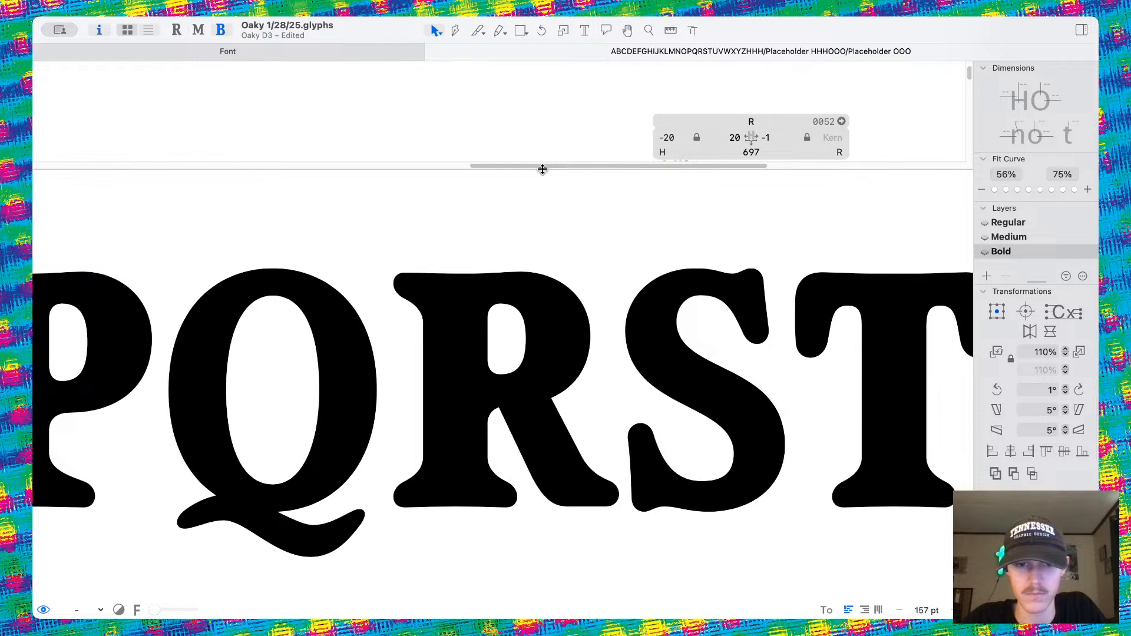
pyautogui.press('super+3')
pyautogui.press('super+2')
pyautogui.press('super+3')
pyautogui.press('super+2')
pyautogui.press('super+3')
pyautogui.press('super+2')
pyautogui.press('super+3')
pyautogui.press('super+2')
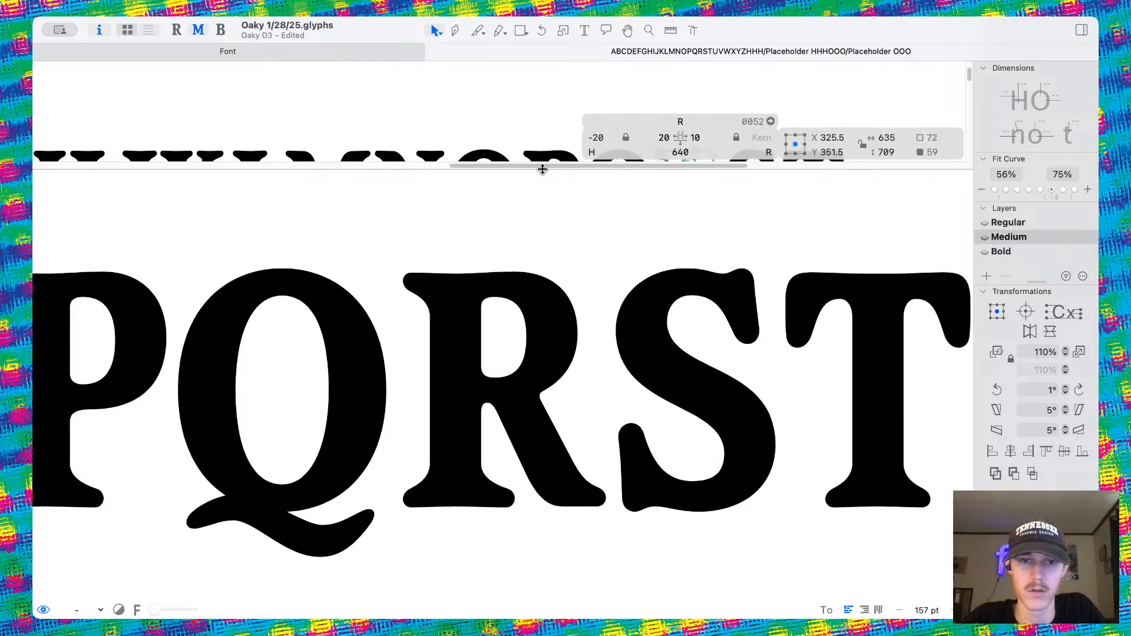
pyautogui.press('super+3')
pyautogui.moveTo(542, 169); pyautogui.dragTo(528, 511)
# Widen the Bold R's leg by moving its outer edge 20 units right, and preview the letter in the alphabet line.
pyautogui.scroll(5, 756, 238)
pyautogui.scroll(3, 756, 239)
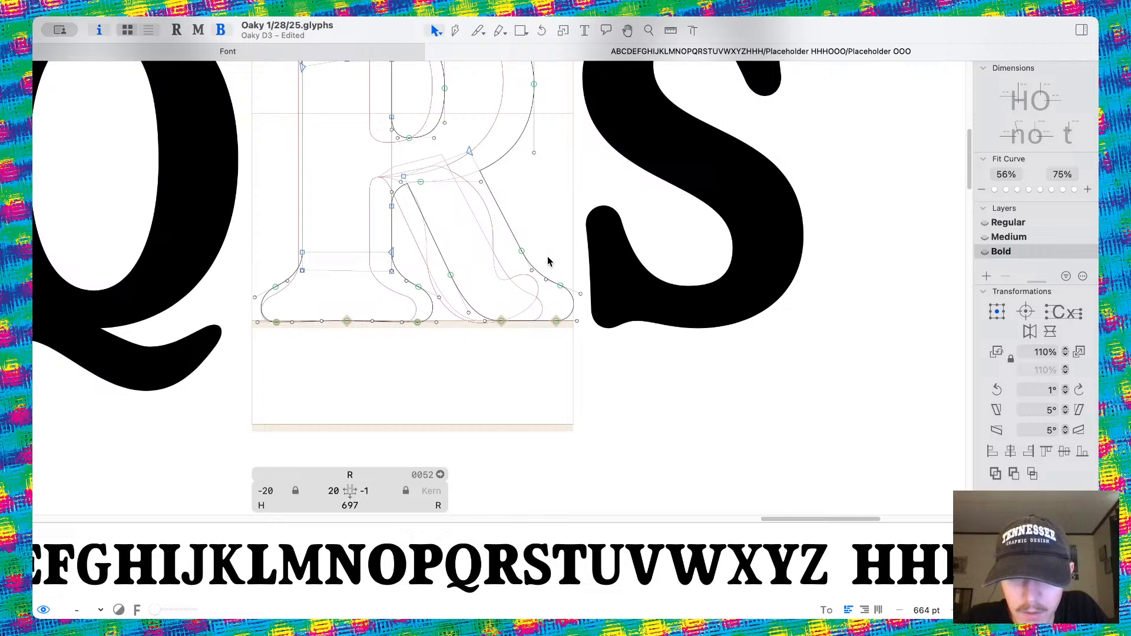
pyautogui.click(513, 239)
pyautogui.hotkey('shift', 'Right')
pyautogui.hotkey('shift', 'Right')
pyautogui.scroll(2, 613, 352)
pyautogui.hscroll(-1, 613, 351)
pyautogui.press('l')
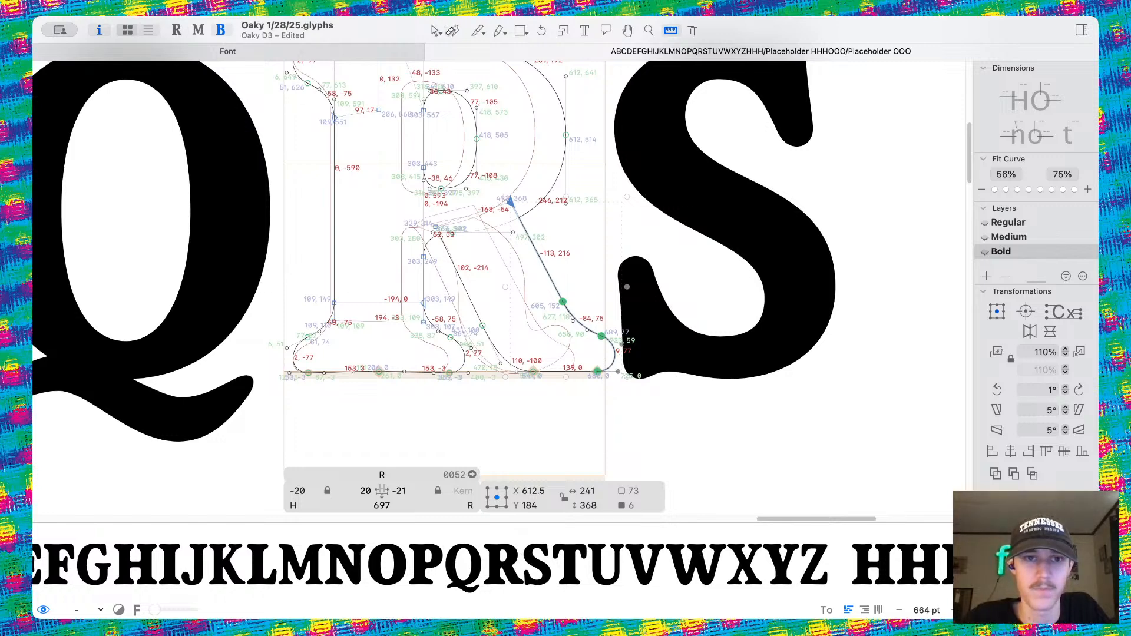
pyautogui.press('space')
pyautogui.scroll(-6, 622, 259)
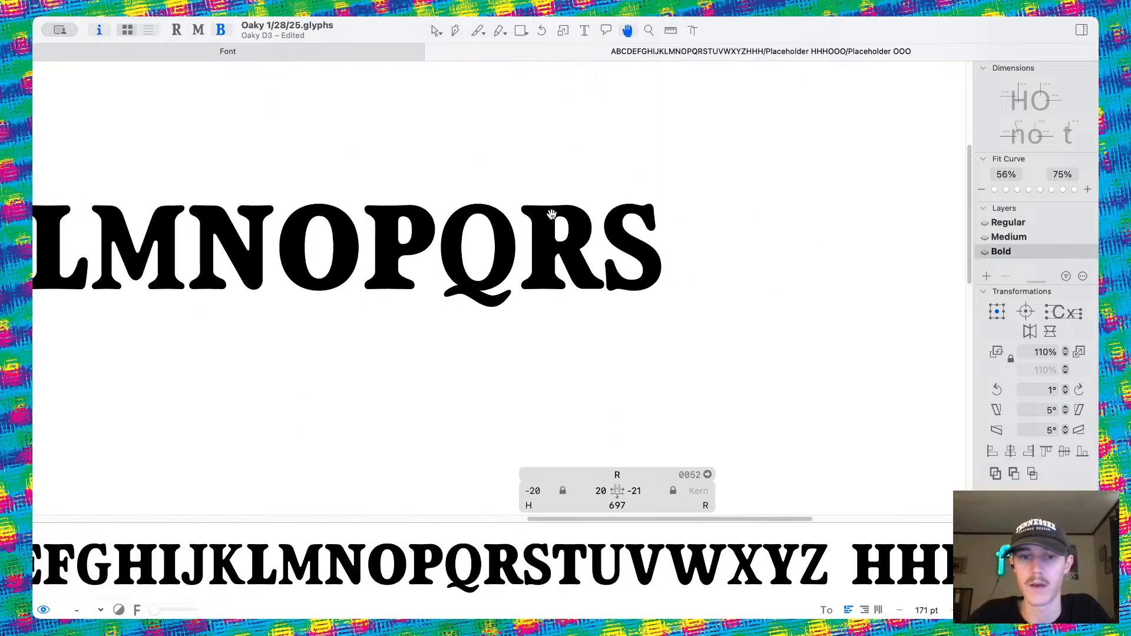
pyautogui.scroll(5, 589, 261)
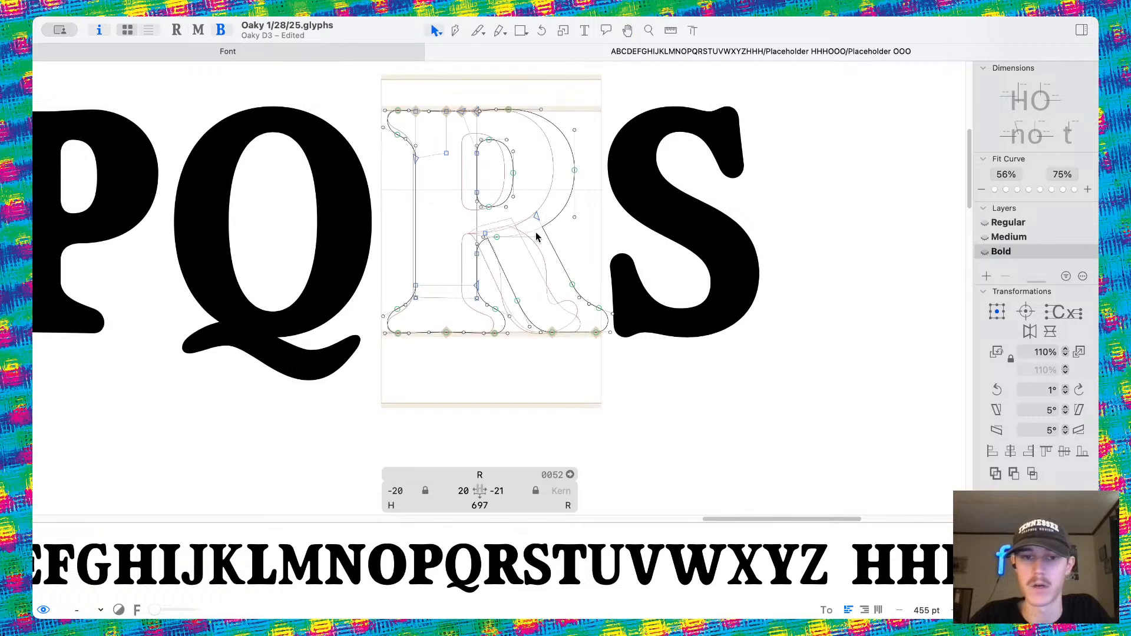
# Move the outer edge of the R's leg, including the foot's end, 10 units back to the left and preview it.
pyautogui.scroll(4, 536, 235)
pyautogui.click(579, 293)
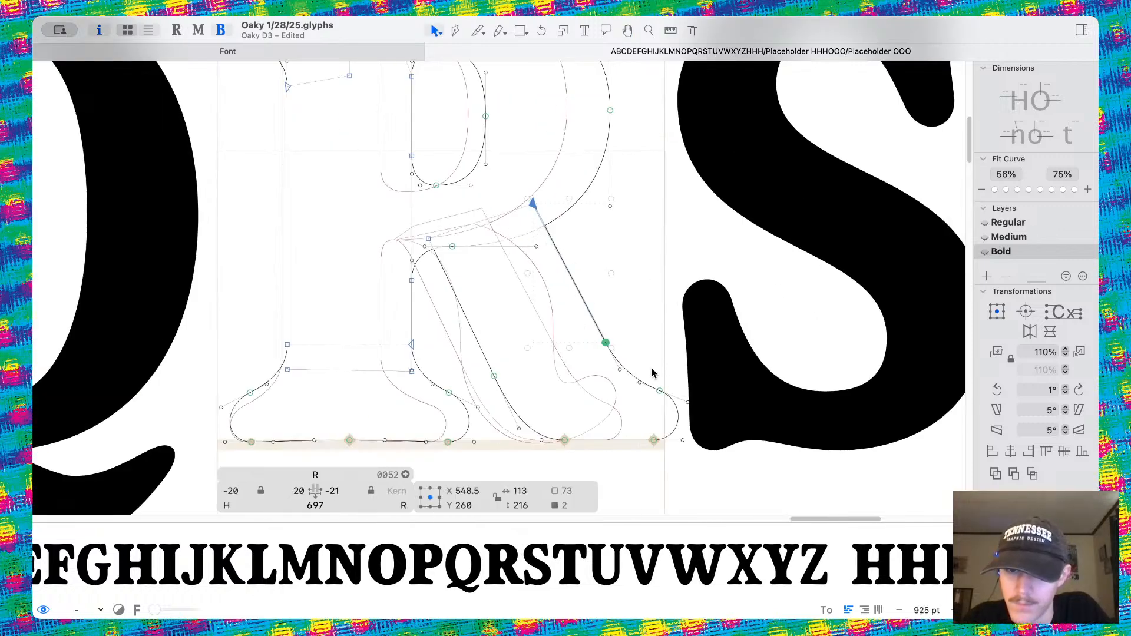
pyautogui.moveTo(635, 365); pyautogui.dragTo(761, 448)
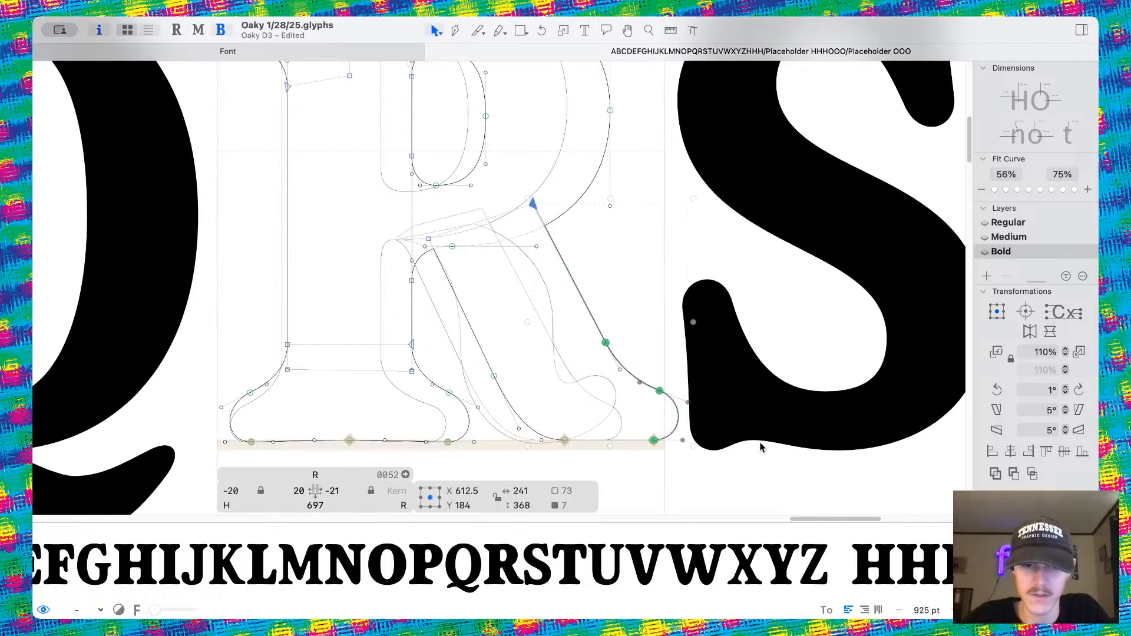
pyautogui.hotkey('shift', 'Left')
pyautogui.press('space')
pyautogui.scroll(-5, 760, 445)
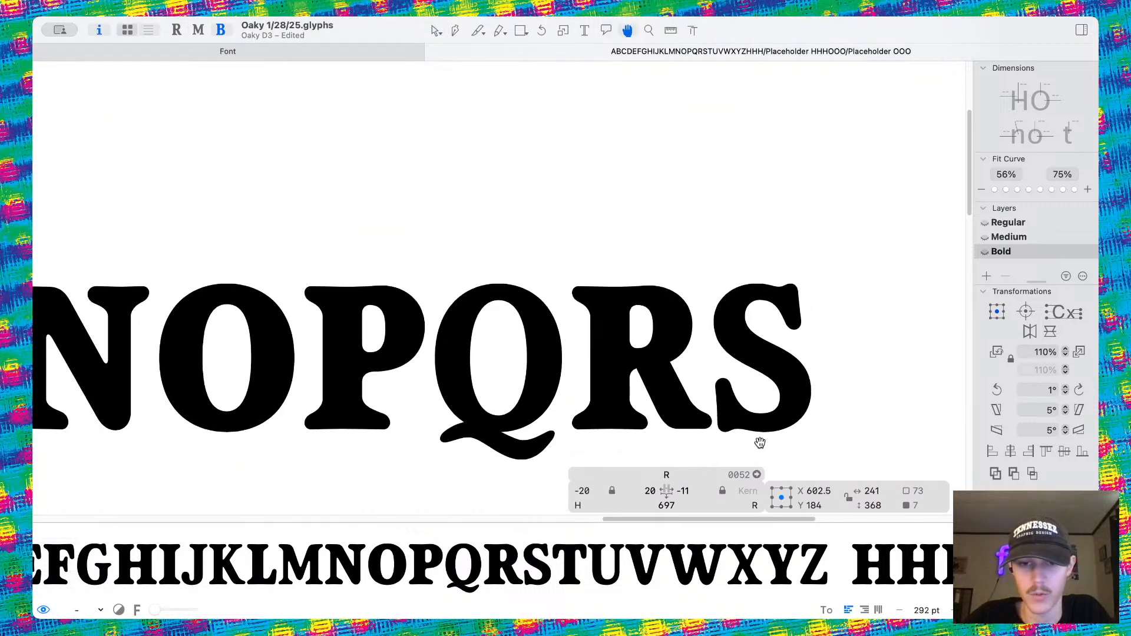
# Fine-tune the outer edge of the R's leg by nudging it 4 units right, and preview it between Q and S.
pyautogui.hscroll(3, 760, 443)
pyautogui.scroll(-2, 760, 443)
pyautogui.press('Right')
pyautogui.press('Right')
pyautogui.press('Right')
pyautogui.press('Left')
pyautogui.press('Left')
pyautogui.click(570, 327)
pyautogui.scroll(5, 571, 327)
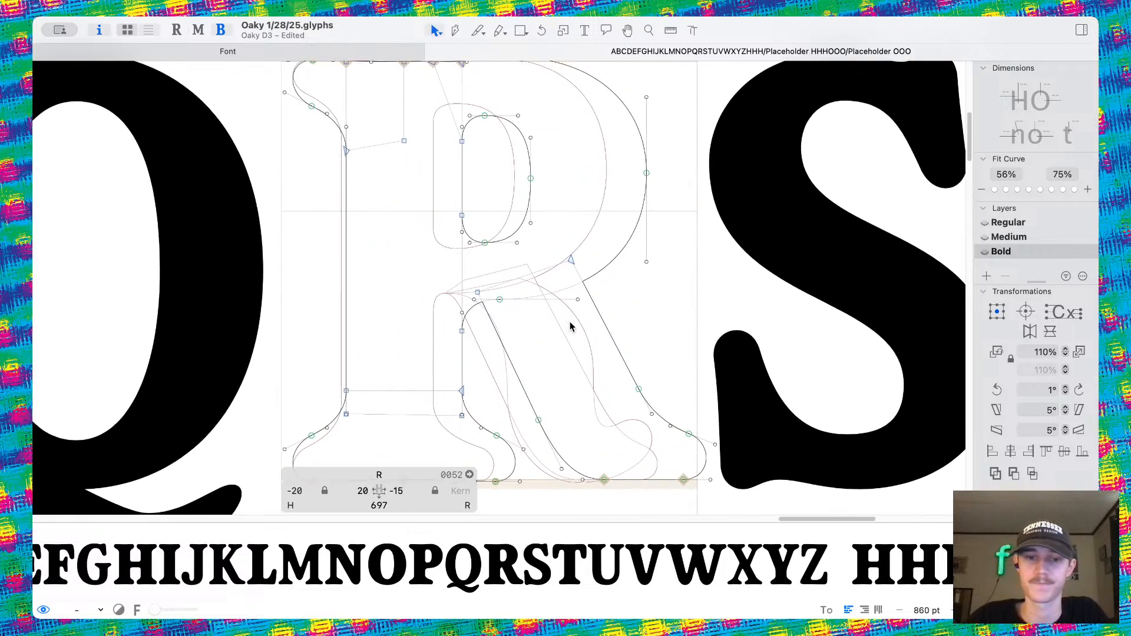
pyautogui.scroll(-3, 570, 326)
pyautogui.press('space')
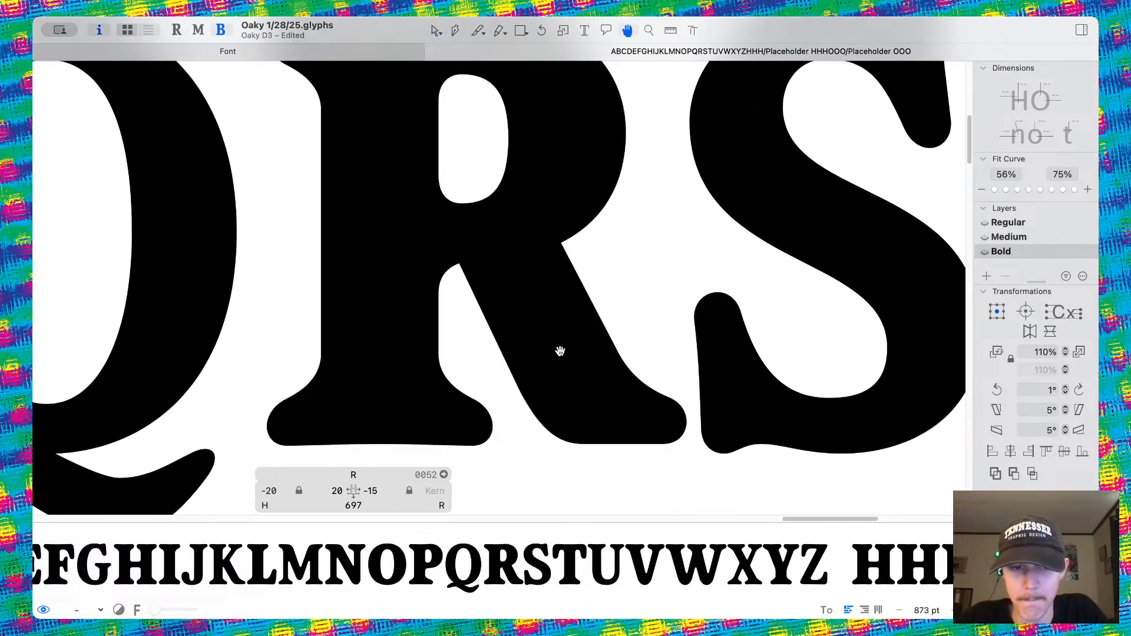
# Set the Bold R's right sidebearing to 10, matching the Medium master, and preview its spacing in the alphabet.
pyautogui.press('super+2')
pyautogui.press('super+3')
pyautogui.moveTo(380, 491); pyautogui.dragTo(343, 491)
pyautogui.write('10')
pyautogui.press('Return')
pyautogui.press('space')
pyautogui.scroll(-5, 448, 316)
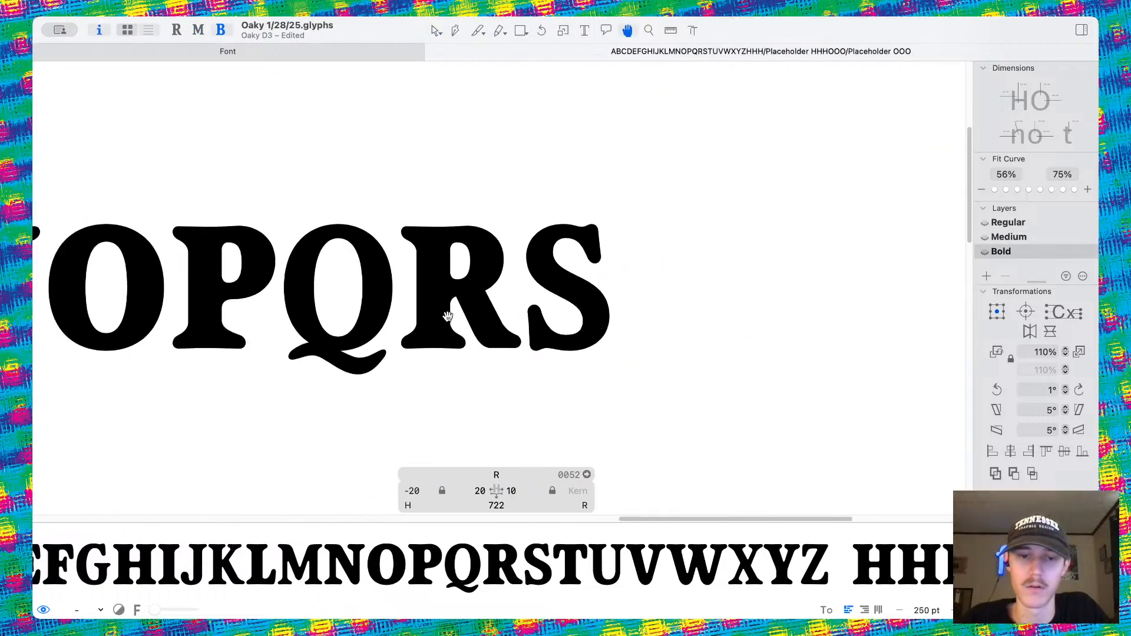
pyautogui.scroll(-5, 448, 316)
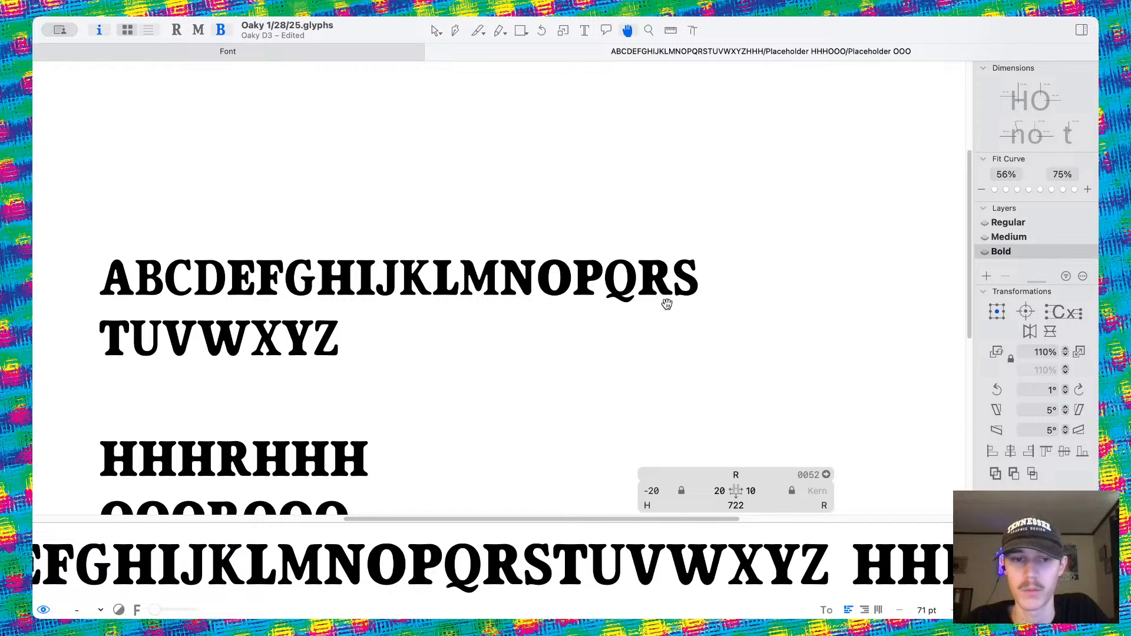
# Delete all of the old R outlines from the Bold master's background layer.
pyautogui.scroll(5, 660, 294)
pyautogui.scroll(3, 575, 248)
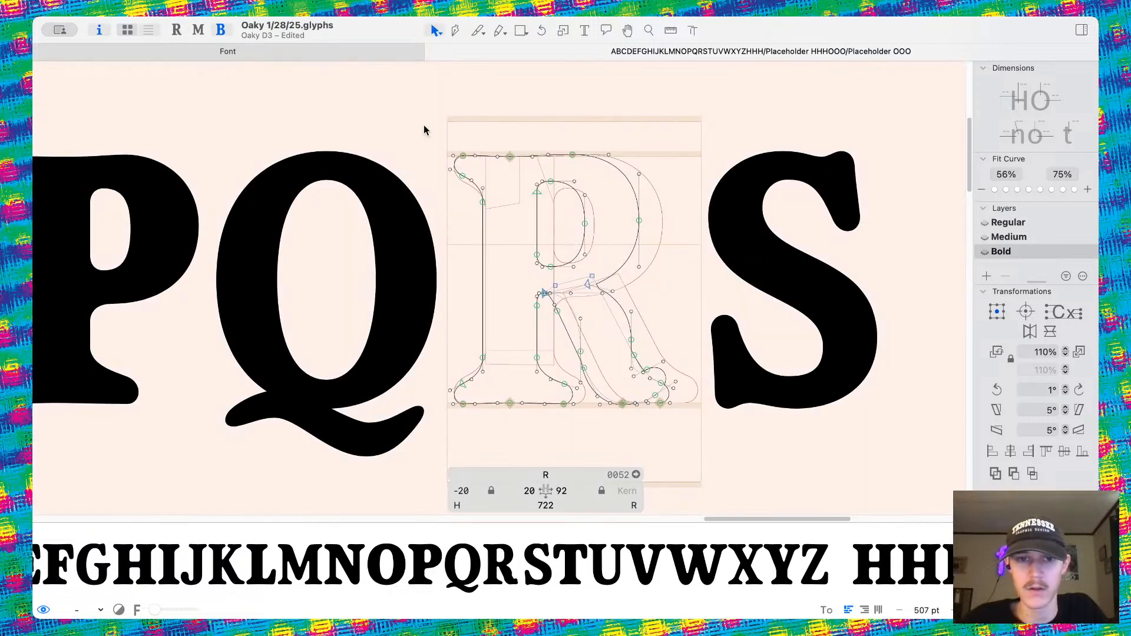
pyautogui.moveTo(424, 129); pyautogui.dragTo(791, 487)
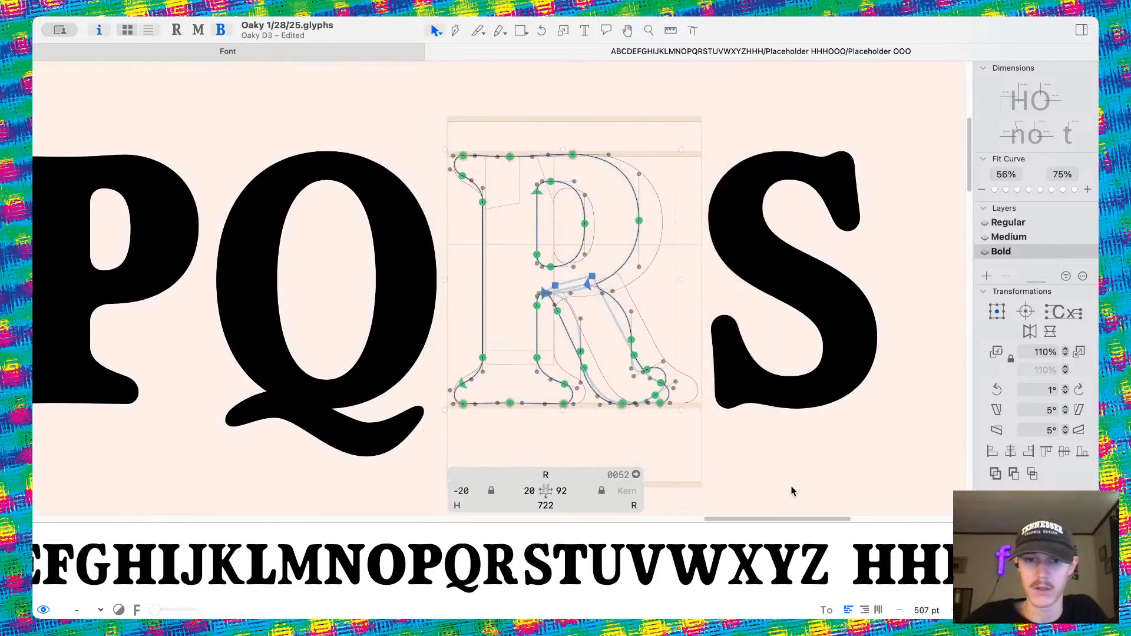
pyautogui.press('BackSpace')
pyautogui.press('super+z')
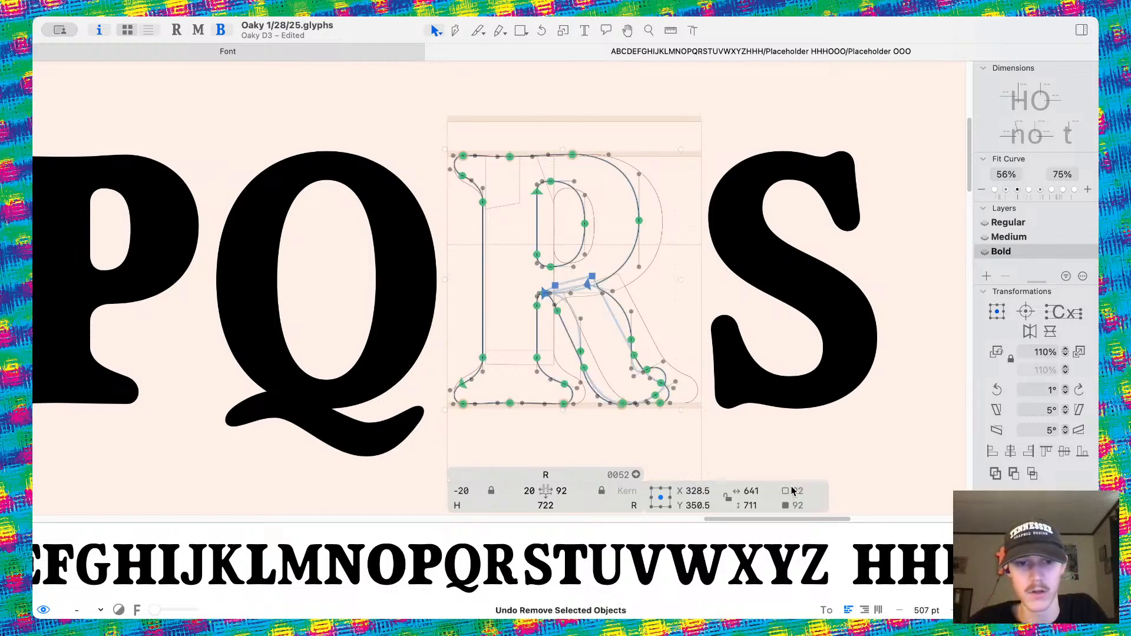
pyautogui.scroll(-5, 638, 306)
pyautogui.moveTo(625, 289); pyautogui.dragTo(629, 465)
pyautogui.press('super+z')
pyautogui.press('BackSpace')
pyautogui.scroll(3, 673, 380)
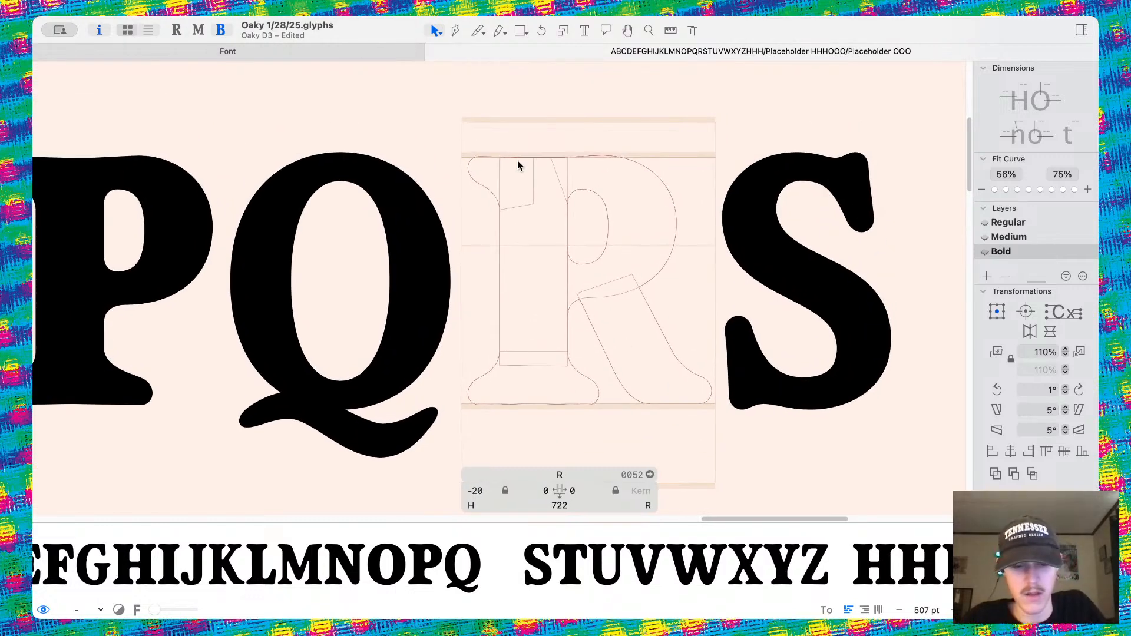
# Copy all of the Bold R's unmerged outlines into its background layer as a backup, and return to the foreground.
pyautogui.press('super+z')
pyautogui.moveTo(420, 116); pyautogui.dragTo(824, 473)
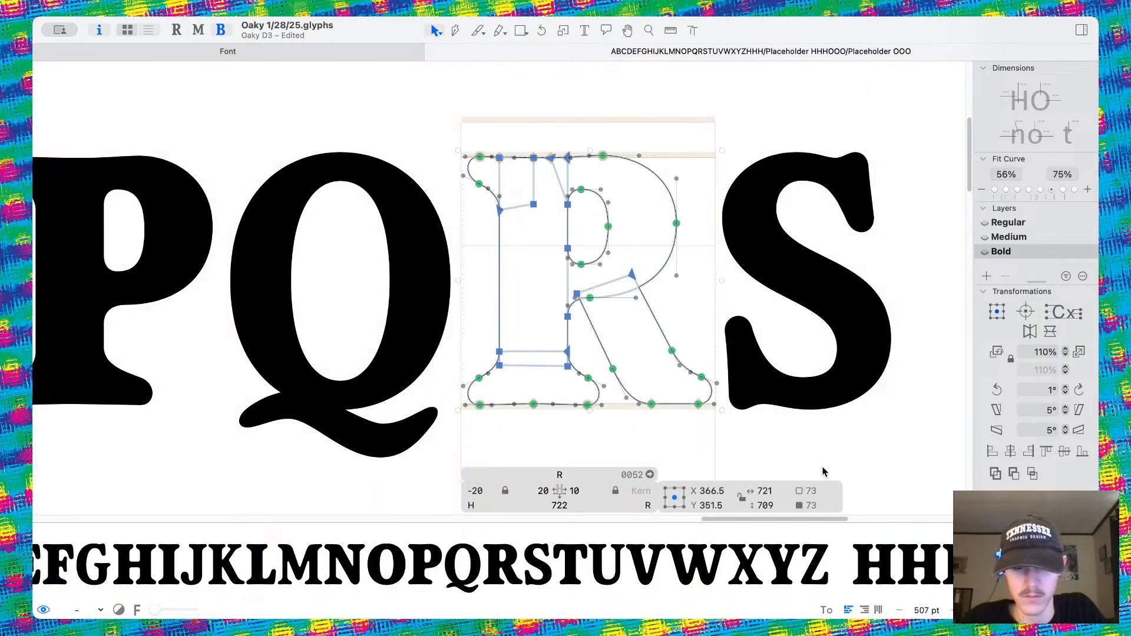
pyautogui.press('super+b')
pyautogui.press('super+v')
pyautogui.press('super+b')
pyautogui.click(647, 290)
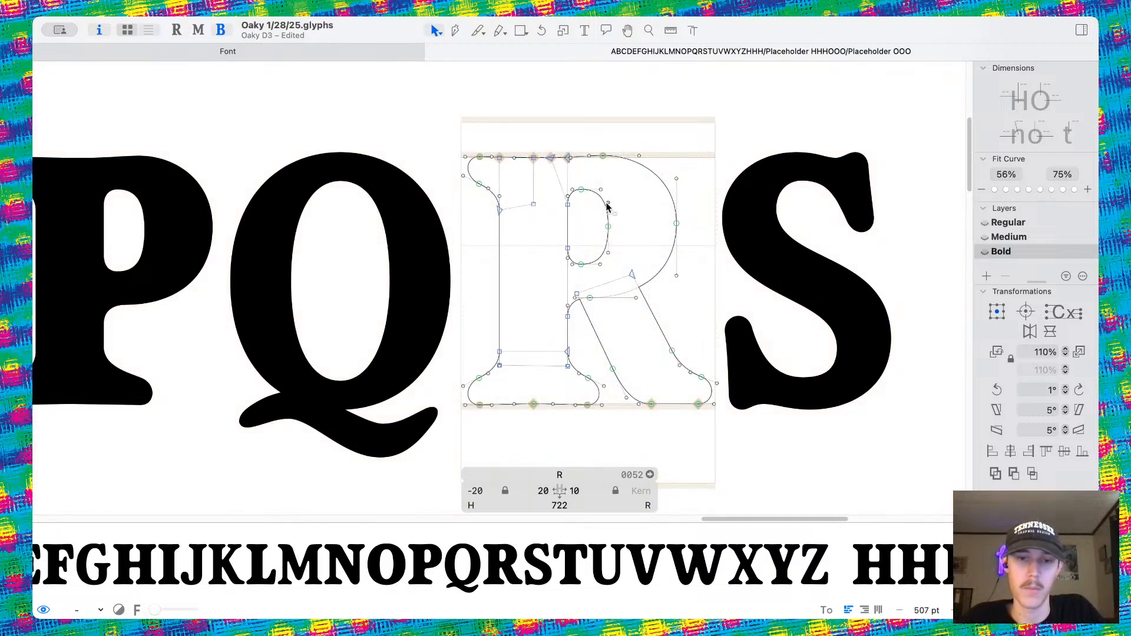
pyautogui.press('super+b')
pyautogui.press('super+b')
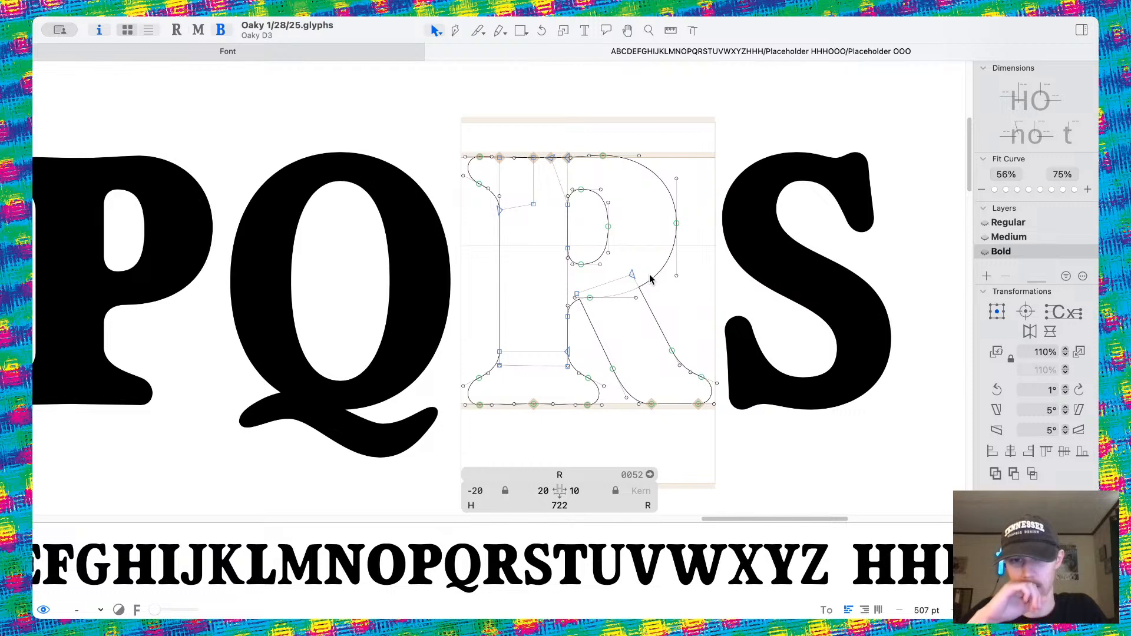
# Merge the R's overlapping bowl and leg outlines into one shape with a union.
pyautogui.scroll(5, 650, 279)
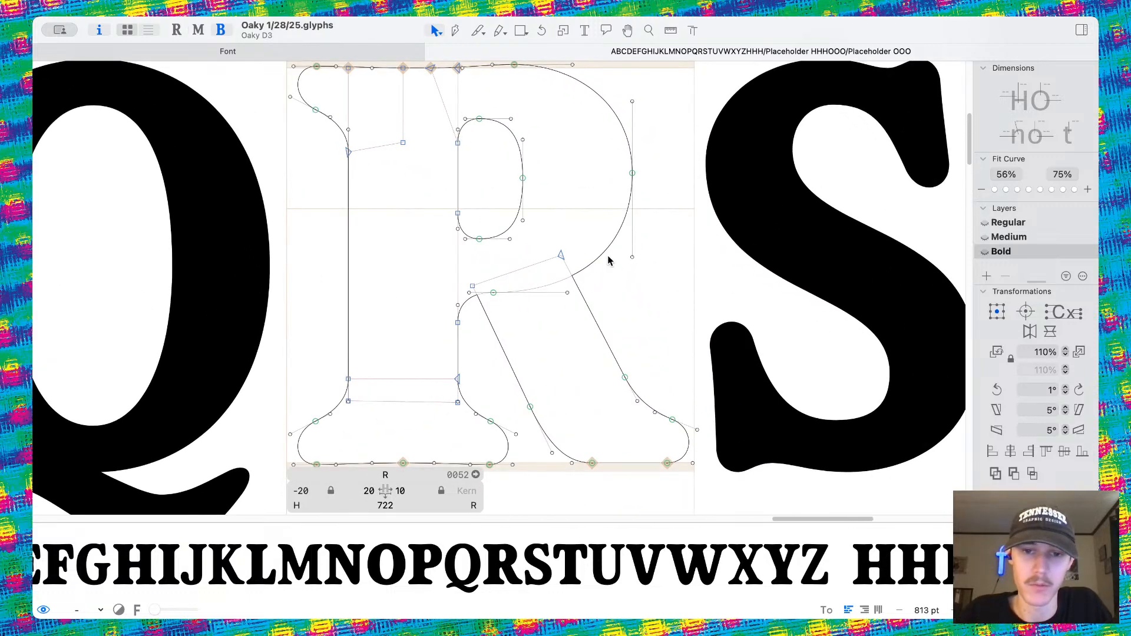
pyautogui.doubleClick(593, 280)
pyautogui.keyDown('shift'); pyautogui.doubleClick(588, 307); pyautogui.keyUp('shift')
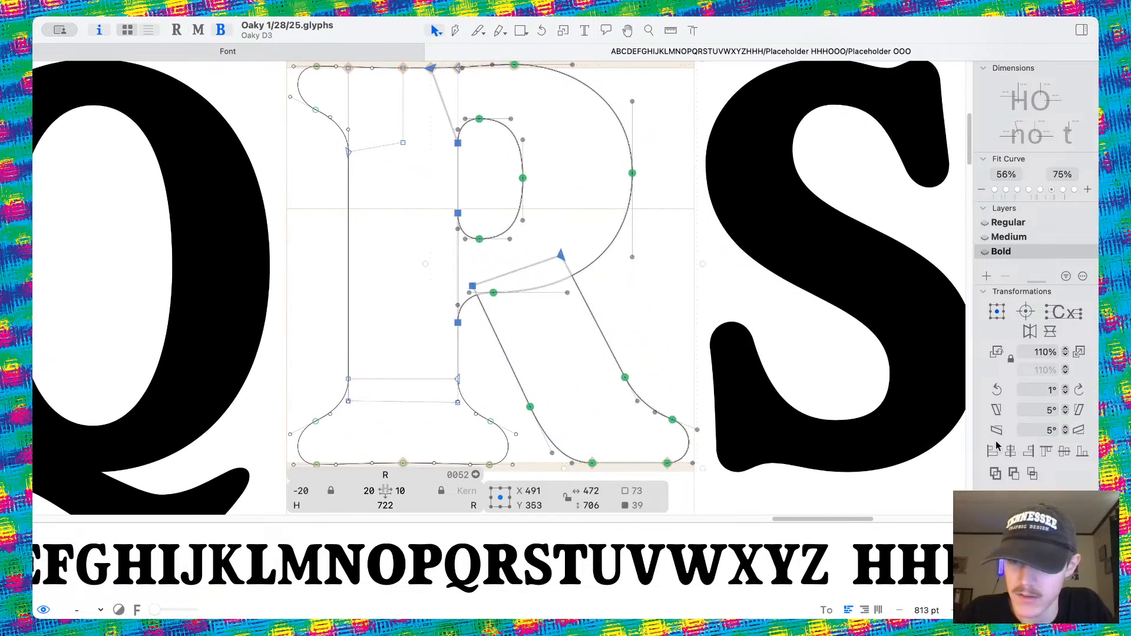
pyautogui.click(1000, 471)
# Round the two corners where the R's leg meets the stem side and the bowl.
pyautogui.scroll(5, 677, 327)
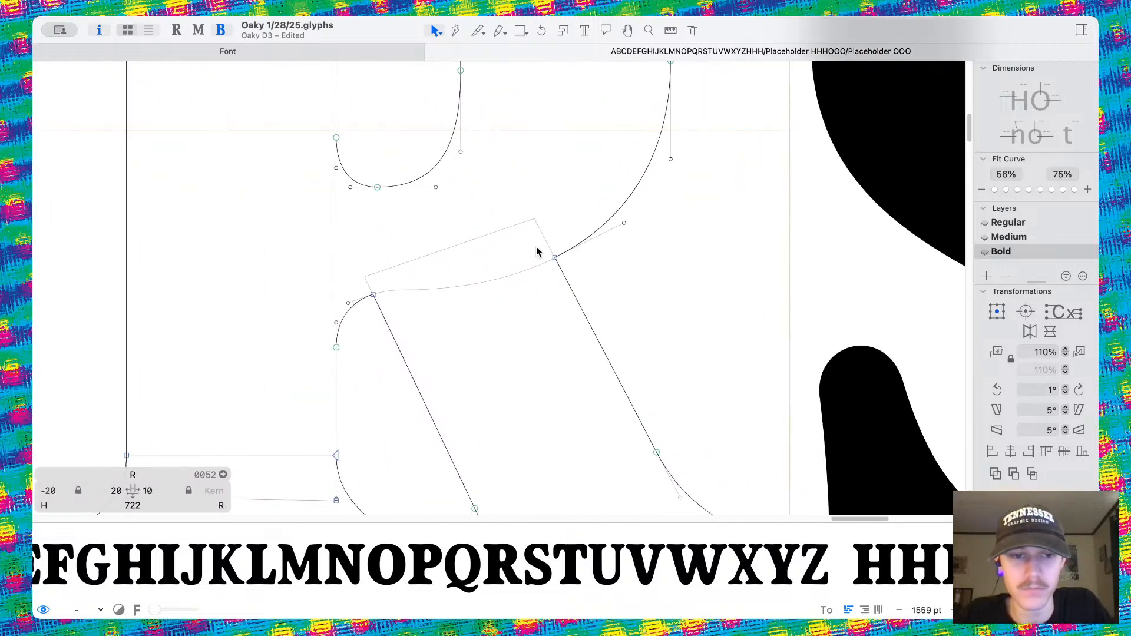
pyautogui.moveTo(364, 272); pyautogui.dragTo(408, 312)
pyautogui.keyDown('shift'); pyautogui.moveTo(500, 219); pyautogui.dragTo(586, 278); pyautogui.keyUp('shift')
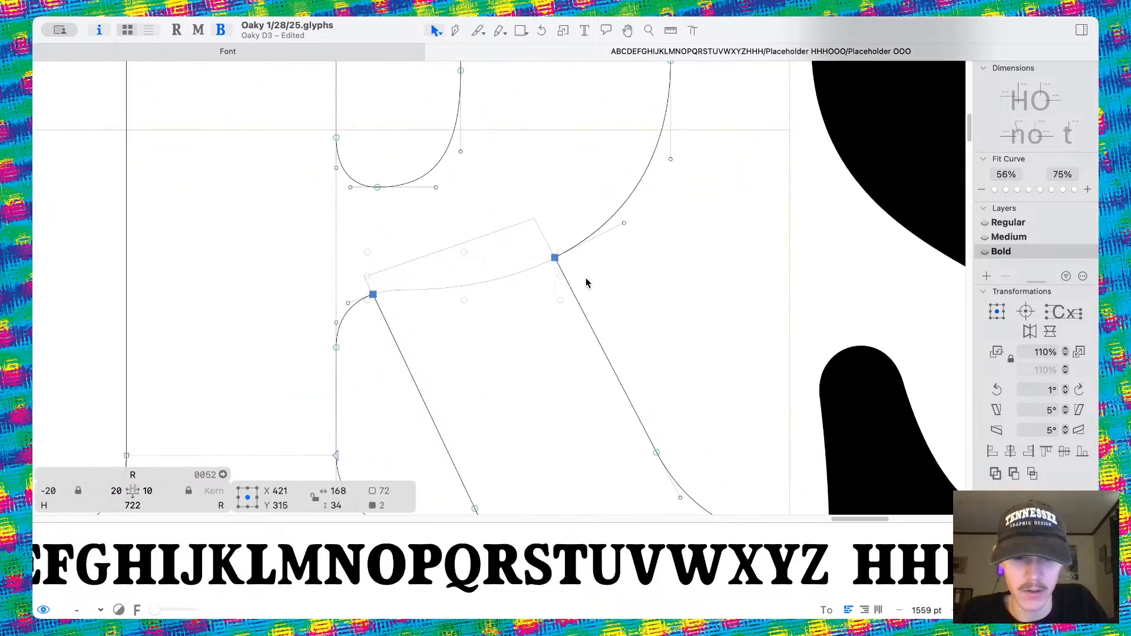
pyautogui.press('ctrl+super+r')
pyautogui.click(579, 289)
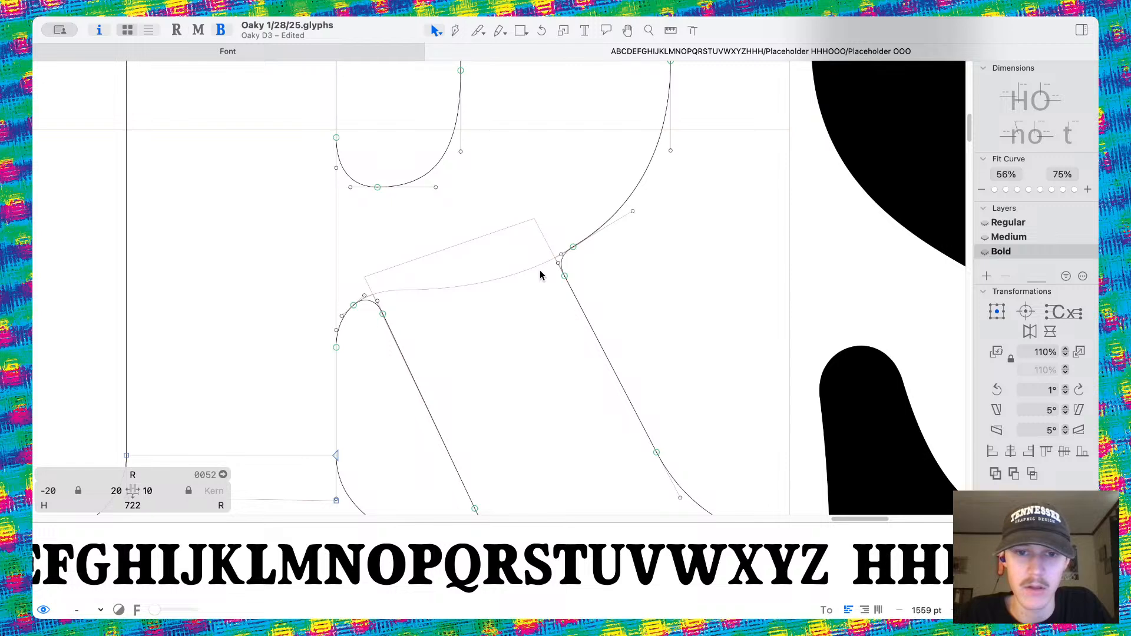
# Compare the leg joins with the Medium master, and spread the Bold's inner crotch nodes into a broader rounded arch.
pyautogui.press('super+2')
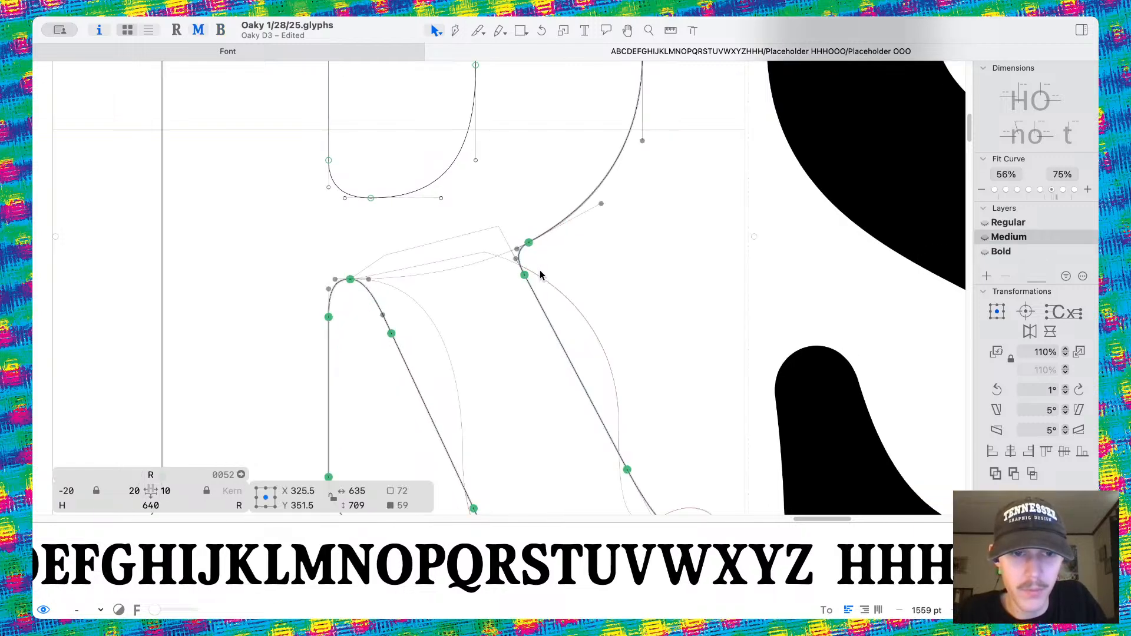
pyautogui.press('super+3')
pyautogui.press('super+2')
pyautogui.press('super+3')
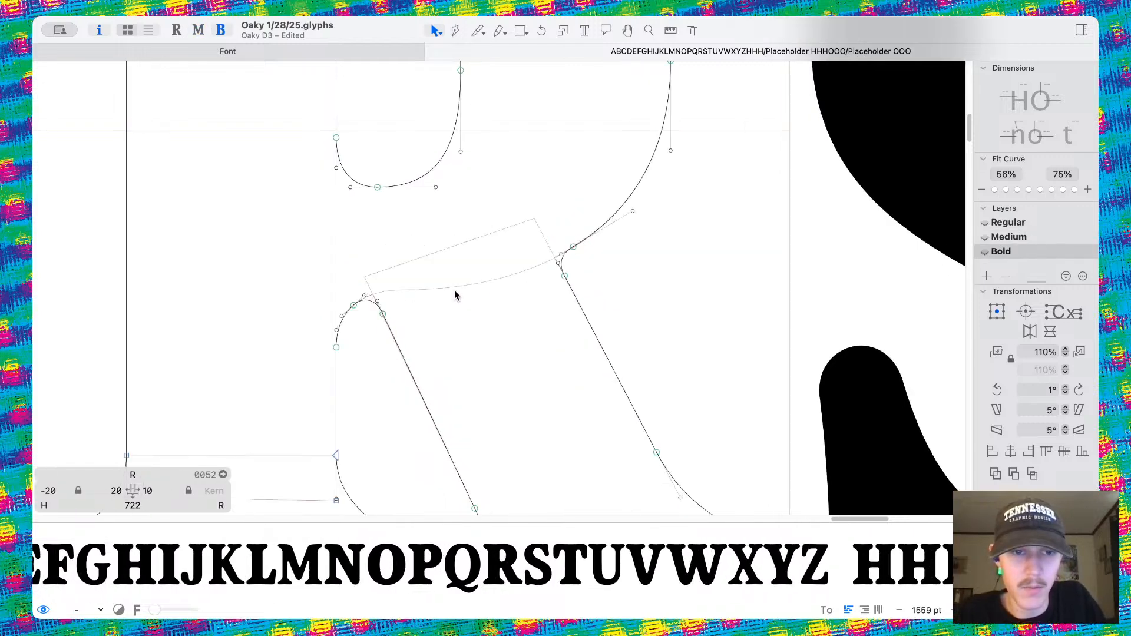
pyautogui.scroll(5, 371, 309)
pyautogui.moveTo(366, 279)
pyautogui.mouseDown()
pyautogui.moveTo(379, 291)
pyautogui.moveTo(340, 305)
pyautogui.moveTo(346, 279)
pyautogui.mouseUp()
pyautogui.moveTo(414, 323); pyautogui.dragTo(433, 368)
pyautogui.moveTo(401, 290); pyautogui.dragTo(415, 318)
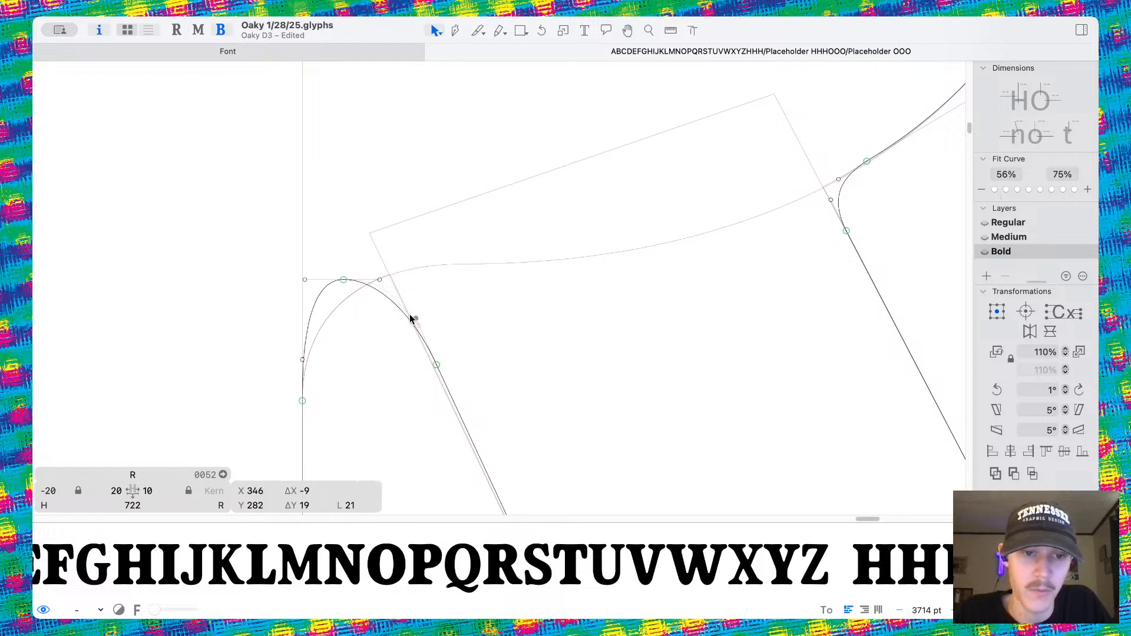
# Fine-tune the top node of the inner crotch arch between stem and leg, and preview the filled R.
pyautogui.click(344, 280)
pyautogui.moveTo(343, 281); pyautogui.dragTo(316, 281)
pyautogui.moveTo(303, 361); pyautogui.dragTo(303, 342)
pyautogui.press('super+z')
pyautogui.scroll(-8, 318, 401)
pyautogui.click(344, 384)
pyautogui.press('space')
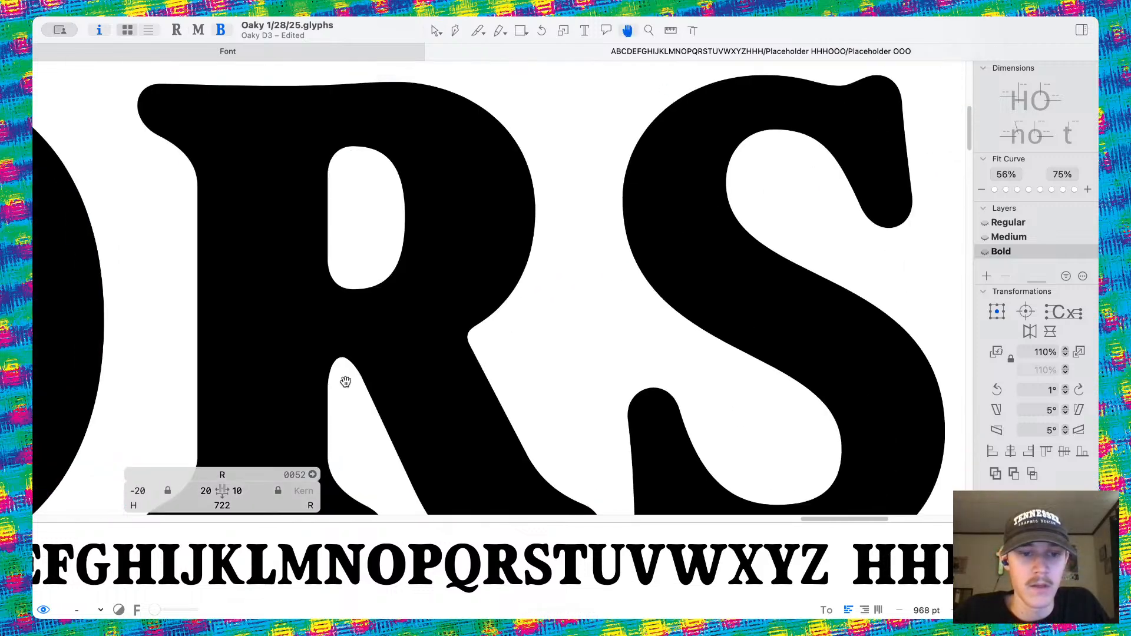
# Try moving the stem-side nodes of the inner crotch arch, and undo the changes.
pyautogui.scroll(-2, 350, 381)
pyautogui.scroll(7, 386, 312)
pyautogui.moveTo(367, 302); pyautogui.dragTo(426, 435)
pyautogui.scroll(-5, 425, 434)
pyautogui.press('space')
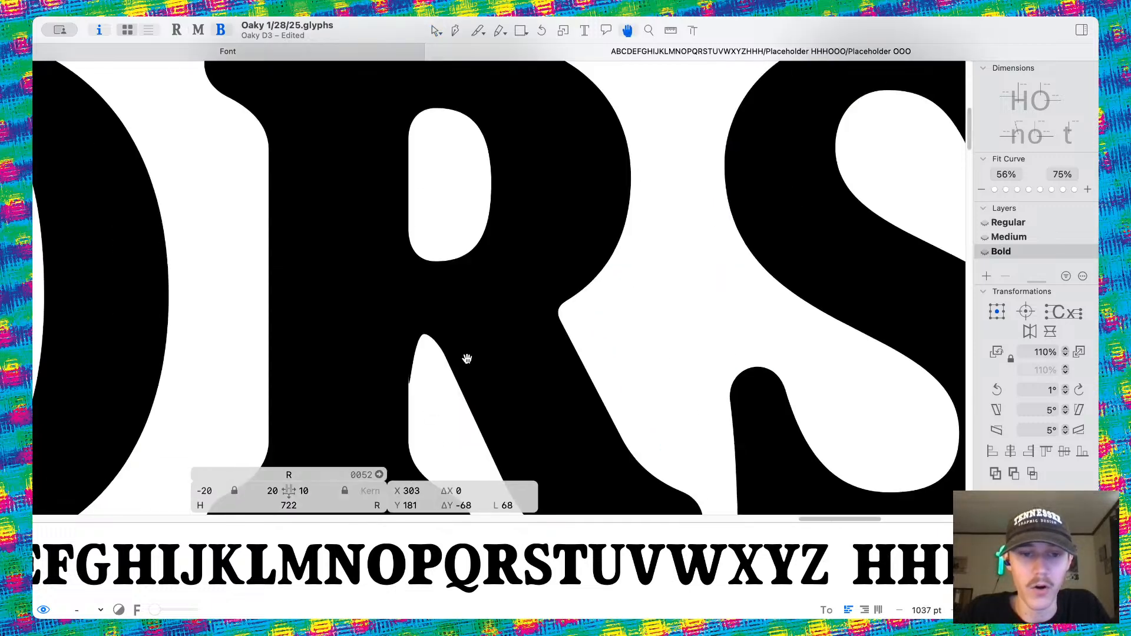
pyautogui.press('super+z')
pyautogui.click(415, 387)
pyautogui.doubleClick(409, 412)
pyautogui.click(396, 408)
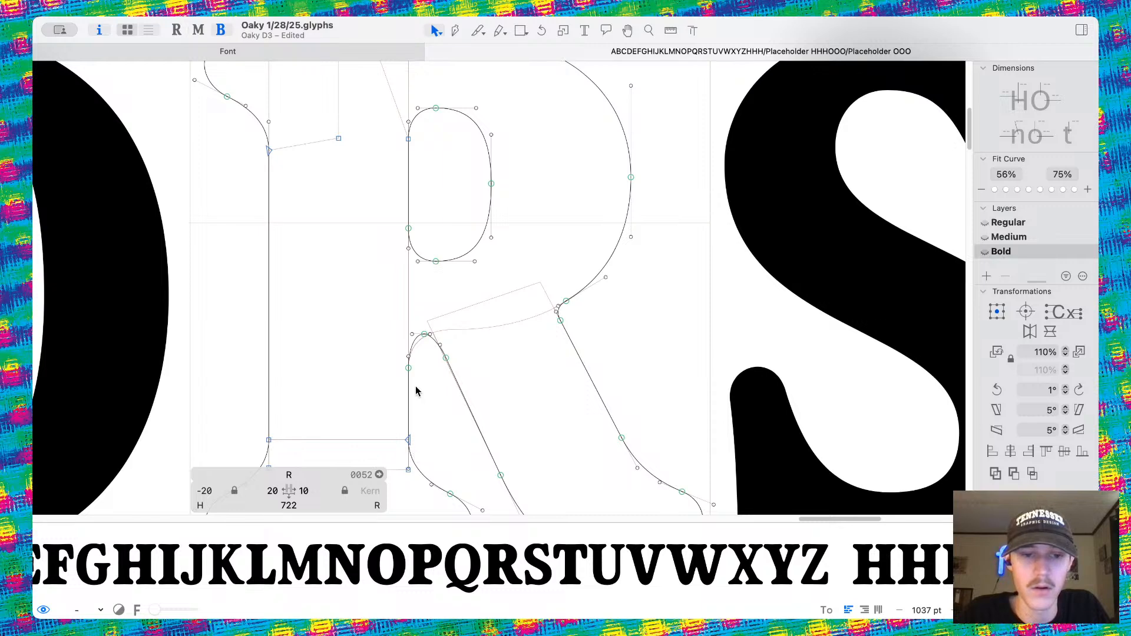
pyautogui.moveTo(406, 370); pyautogui.dragTo(366, 346)
pyautogui.press('super+z')
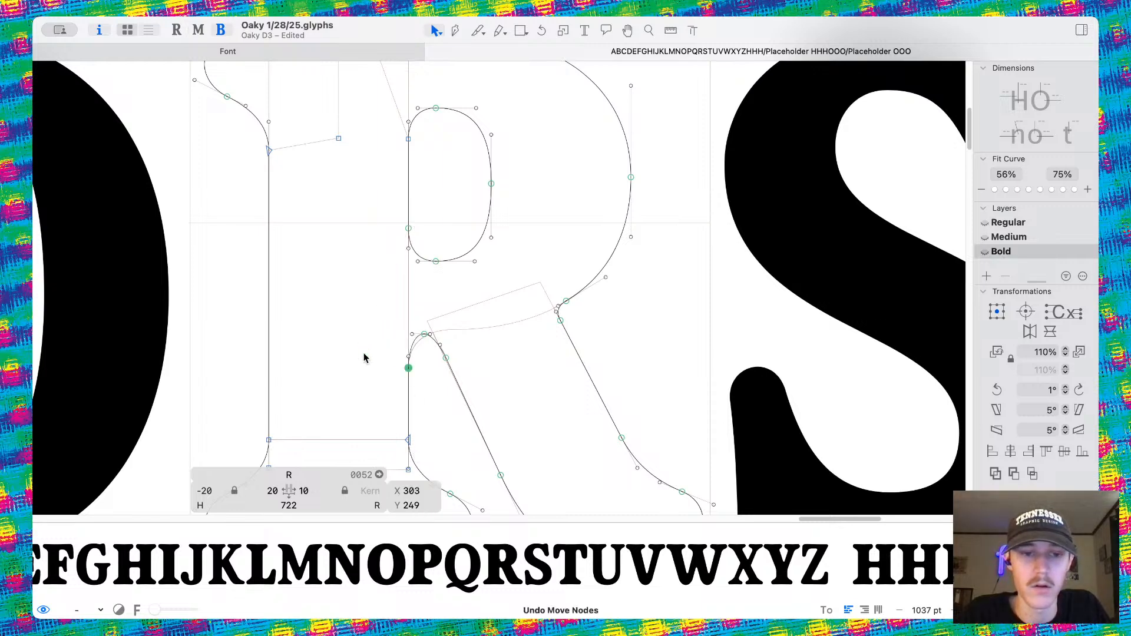
# Make the arch's stem-side node a corner point, extend its handle upward, and preview the curve.
pyautogui.scroll(5, 410, 366)
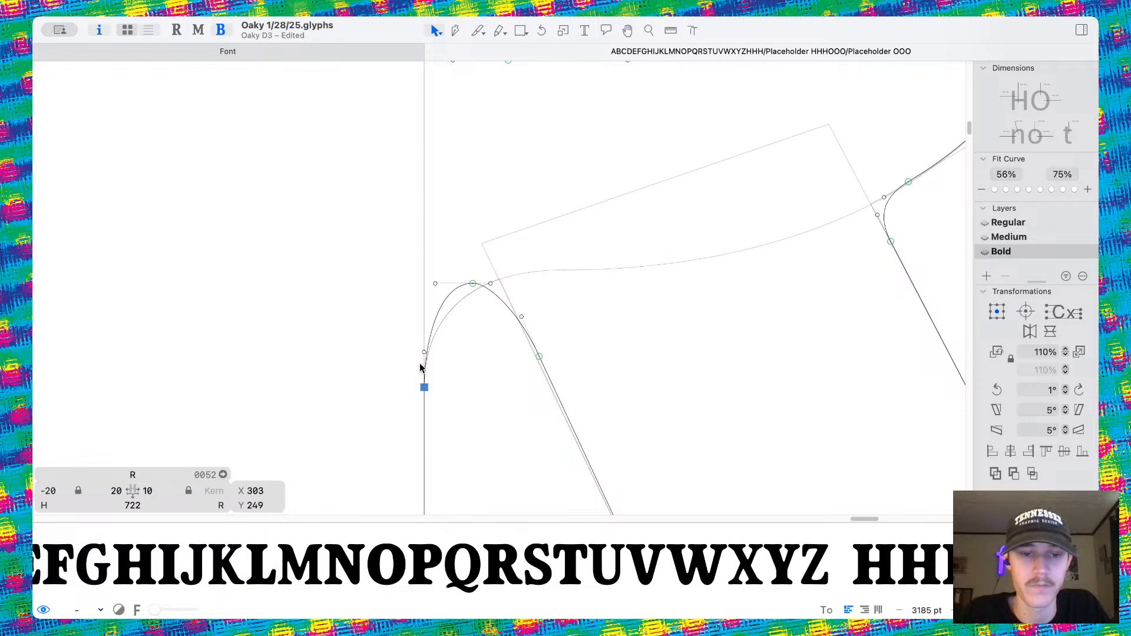
pyautogui.moveTo(427, 354); pyautogui.dragTo(427, 328)
pyautogui.press('space')
pyautogui.scroll(-8, 466, 329)
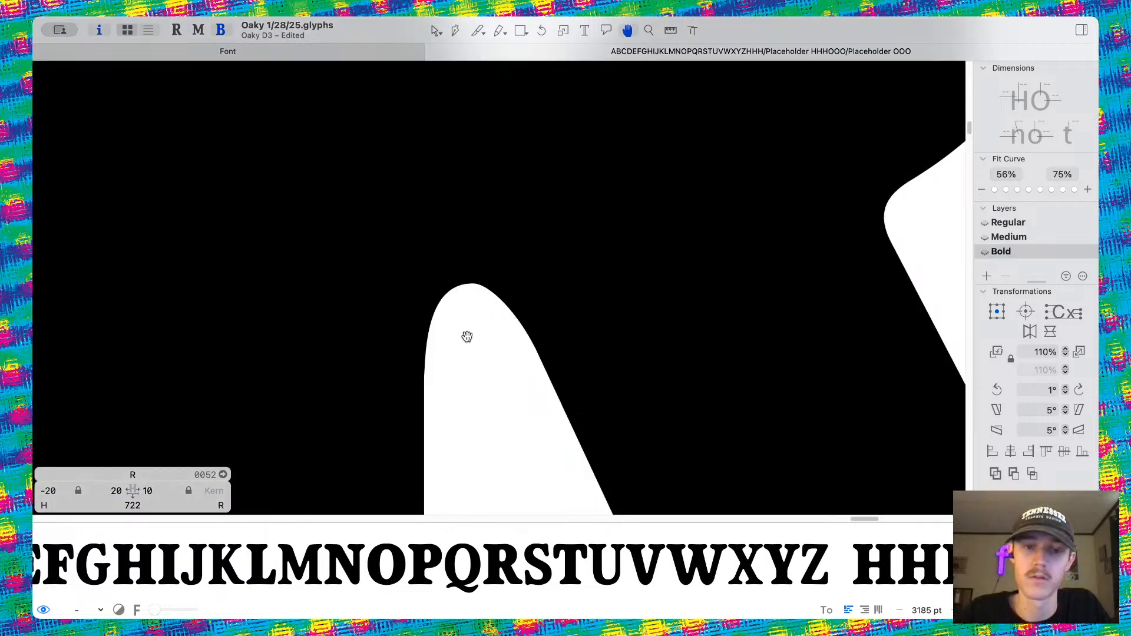
pyautogui.scroll(7, 465, 330)
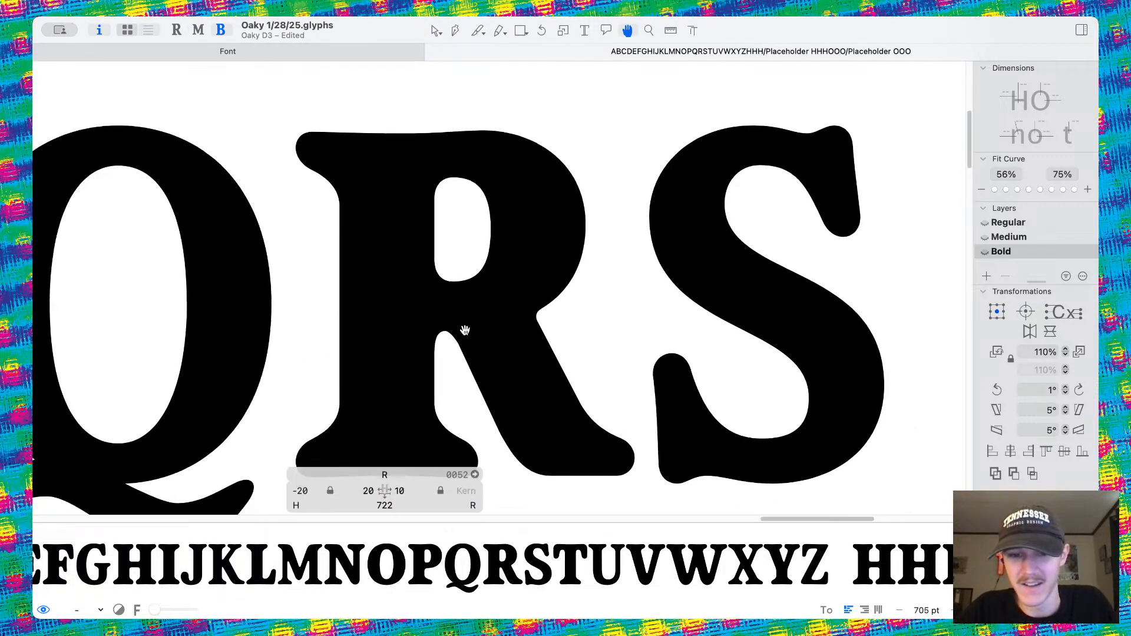
# Lengthen the leg-side handle of the inner arch's top node and preview the curve.
pyautogui.scroll(2, 447, 277)
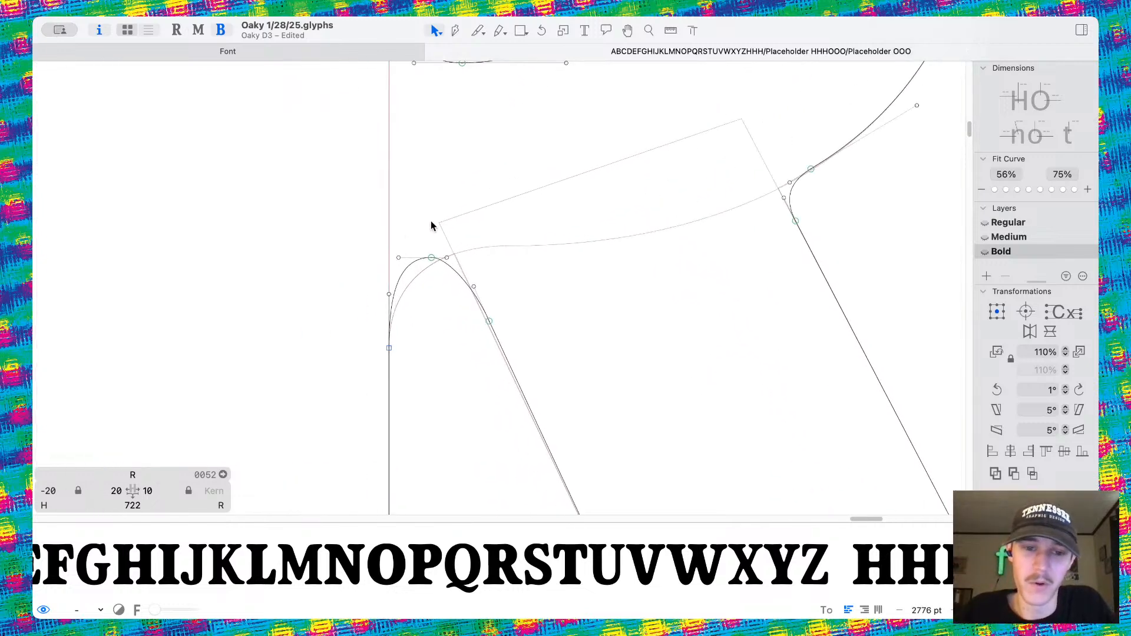
pyautogui.click(443, 258)
pyautogui.press('space')
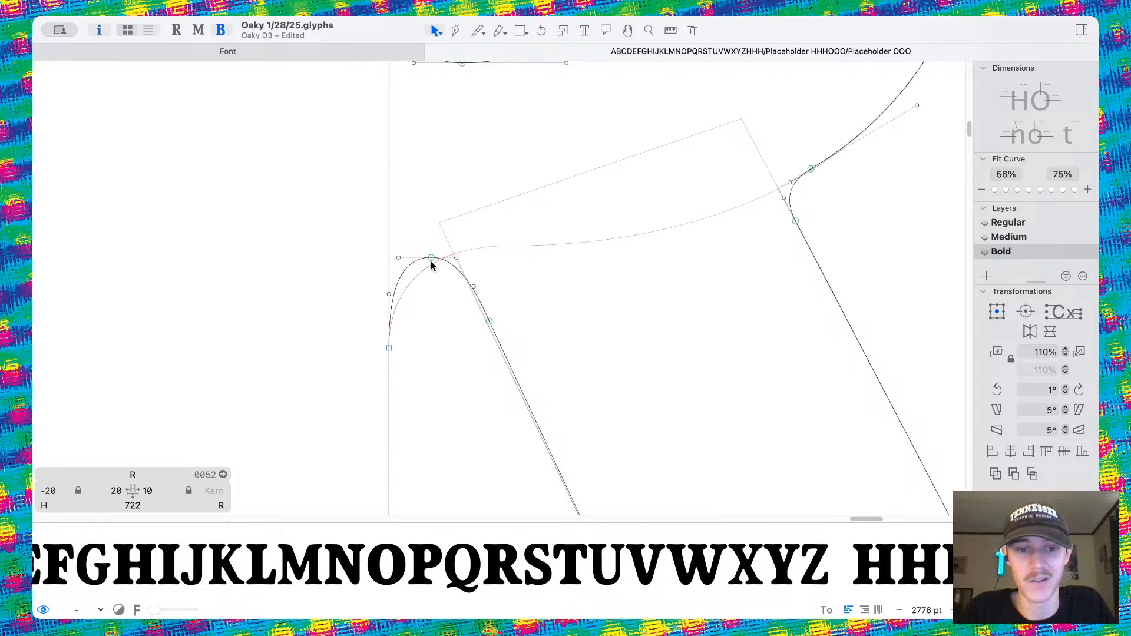
# Try shifting the inner arch's top node slightly toward the stem, and undo the move.
pyautogui.click(431, 264)
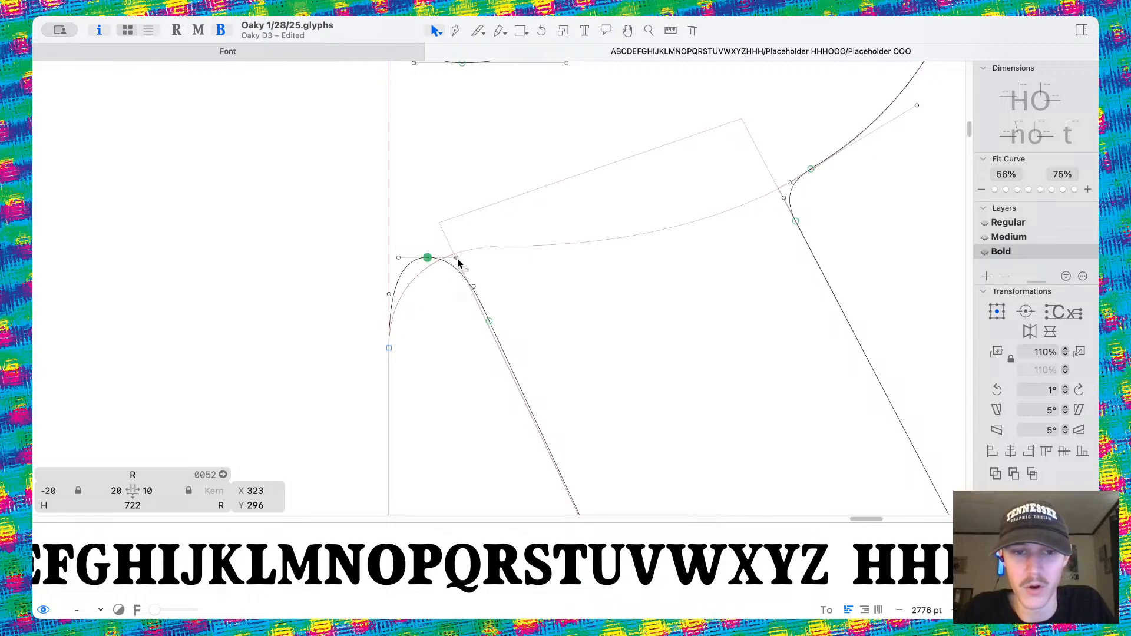
pyautogui.click(474, 288)
pyautogui.press('space')
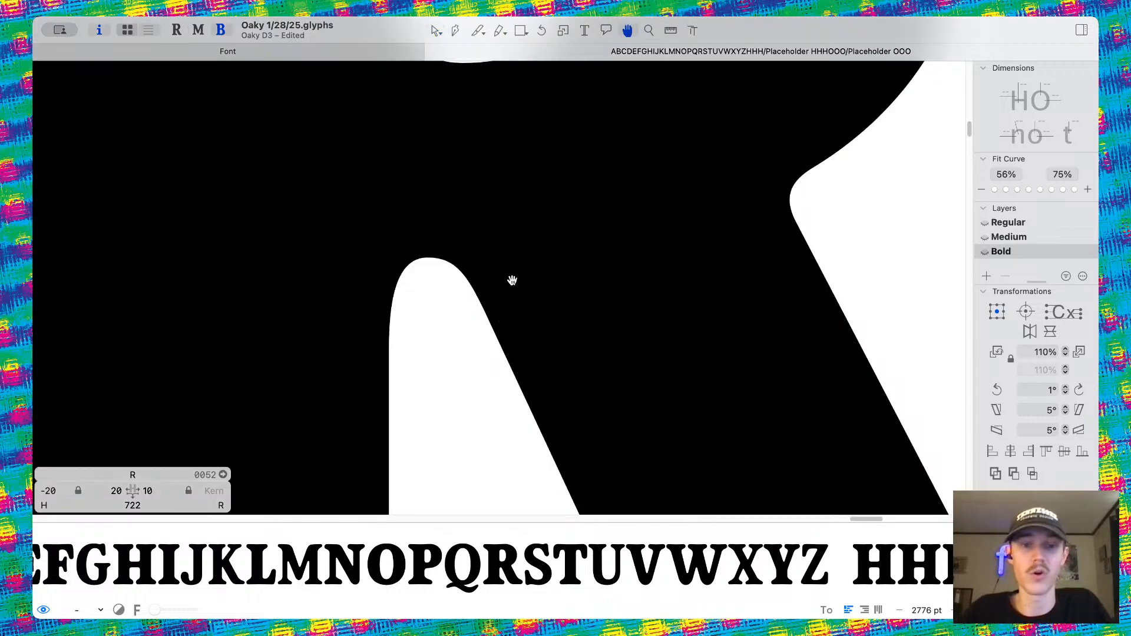
pyautogui.press('super+z')
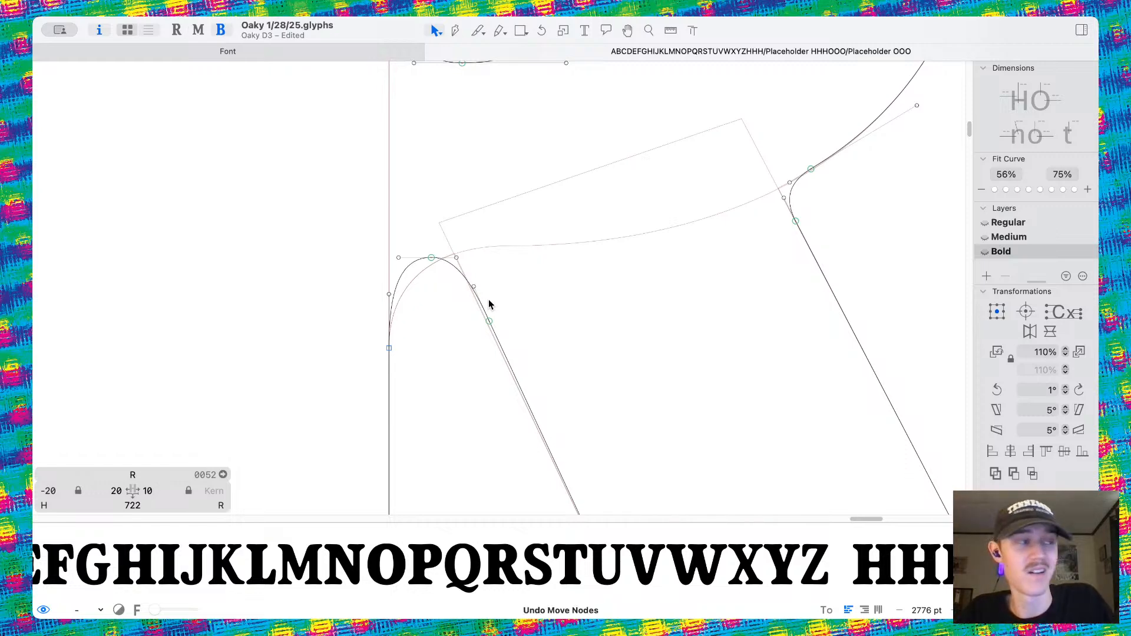
# Soften the outer join of bowl and leg by spreading its two nodes apart and adjusting their handles, and preview it.
pyautogui.press('space')
pyautogui.scroll(-10, 488, 299)
pyautogui.scroll(8, 552, 279)
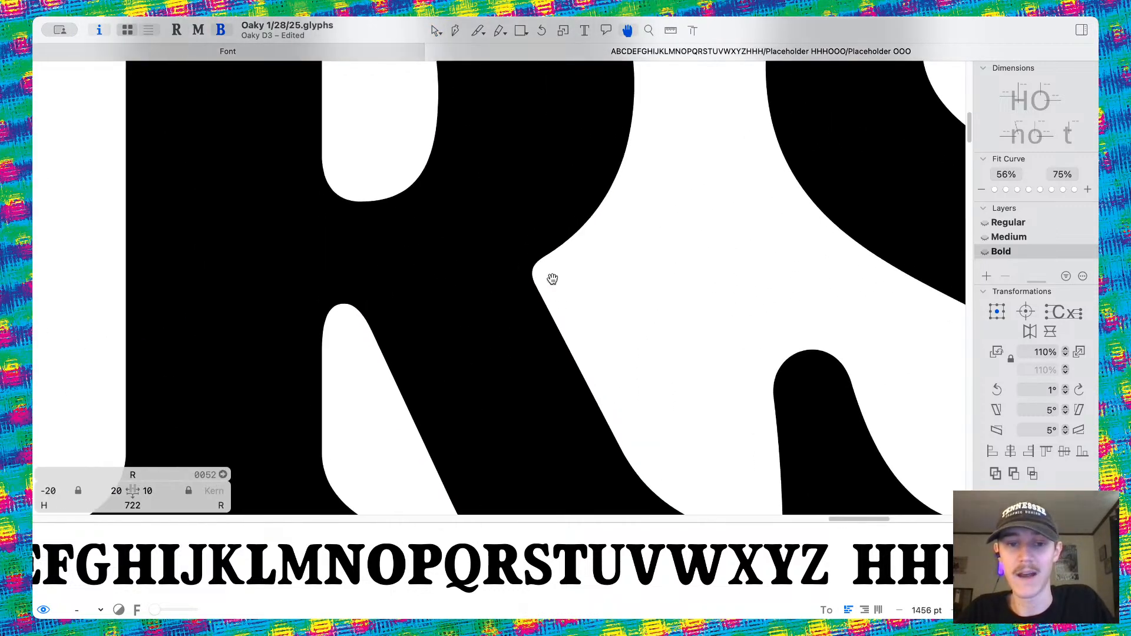
pyautogui.scroll(3, 548, 251)
pyautogui.moveTo(516, 335); pyautogui.dragTo(522, 346)
pyautogui.moveTo(530, 268); pyautogui.dragTo(548, 260)
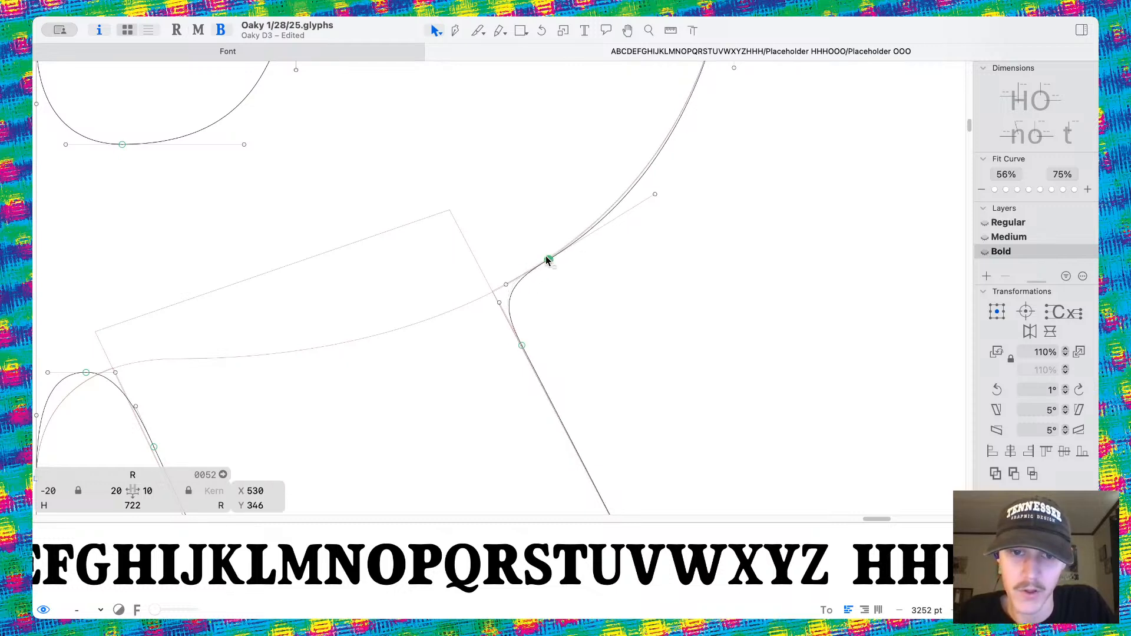
pyautogui.moveTo(657, 191); pyautogui.dragTo(648, 195)
pyautogui.moveTo(499, 302)
pyautogui.mouseDown()
pyautogui.moveTo(506, 315)
pyautogui.moveTo(510, 287)
pyautogui.mouseUp()
pyautogui.press('space')
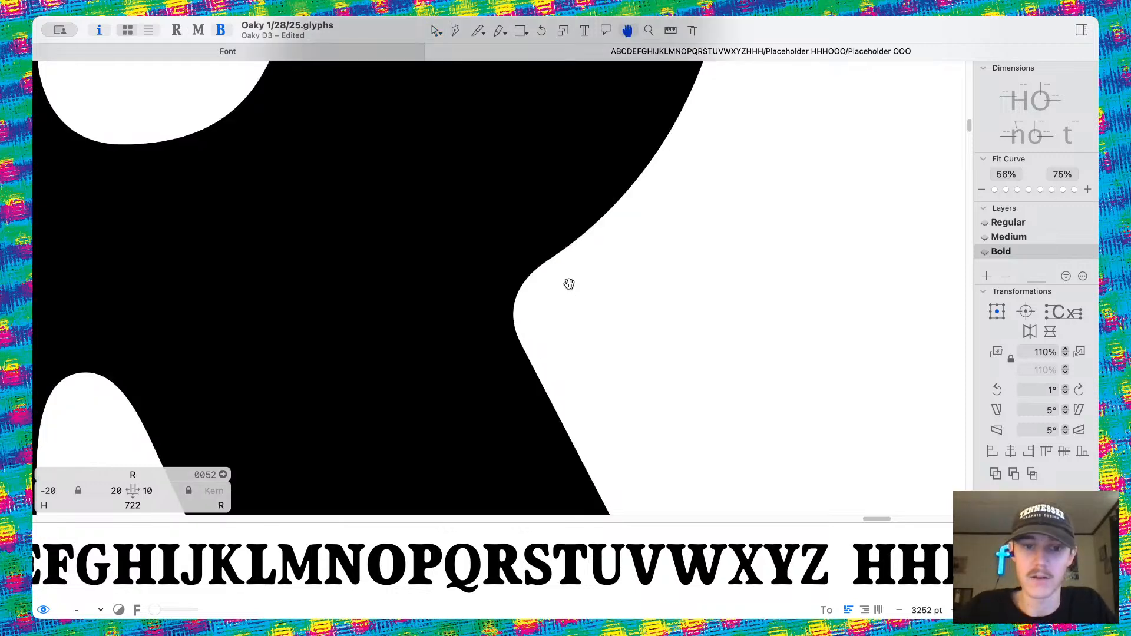
# Examine the Bold R's shape and spacing in the alphabet and between H and O strings, and compare it with Medium.
pyautogui.scroll(-10, 568, 283)
pyautogui.hscroll(-2, 635, 289)
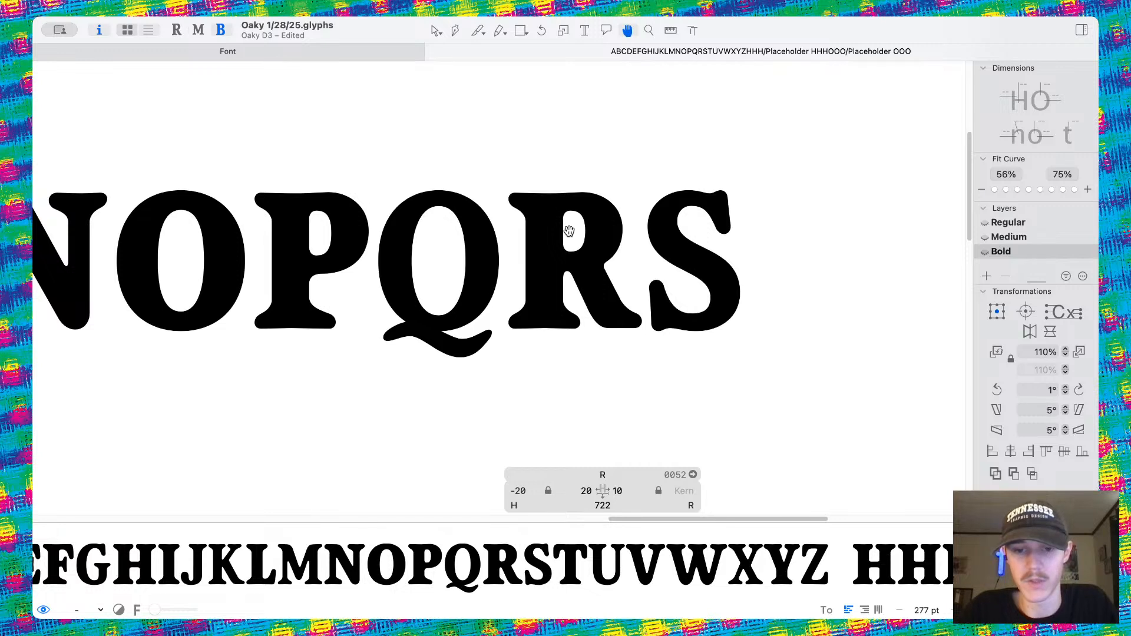
pyautogui.hscroll(1, 569, 230)
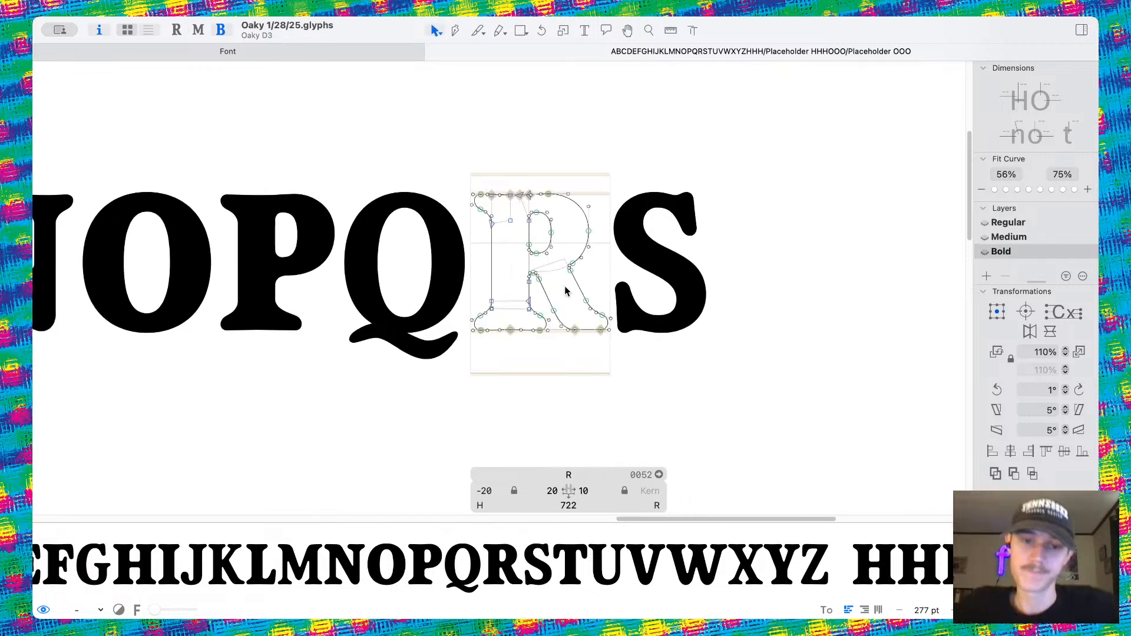
pyautogui.press('super+2')
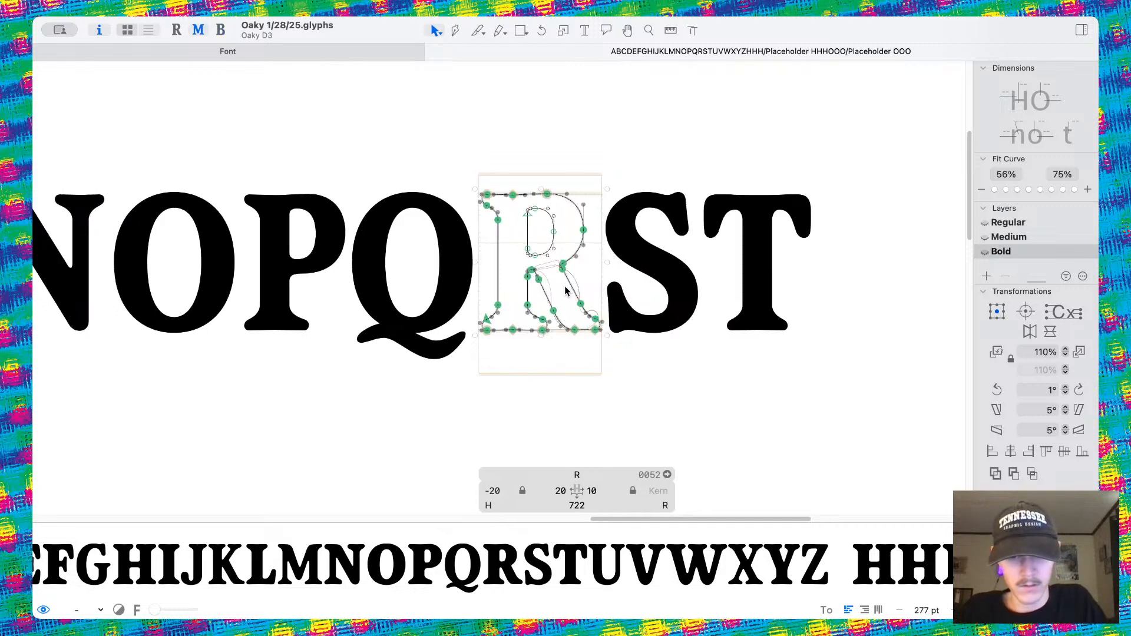
pyautogui.press('super+3')
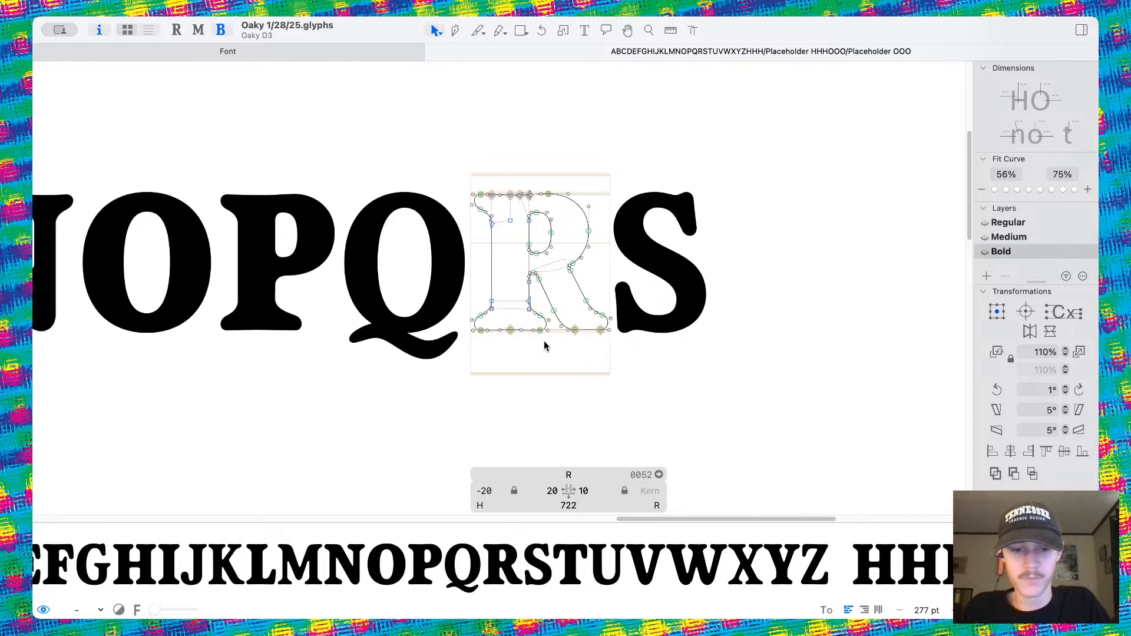
pyautogui.scroll(-10, 545, 346)
pyautogui.hscroll(-3, 549, 343)
pyautogui.press('space')
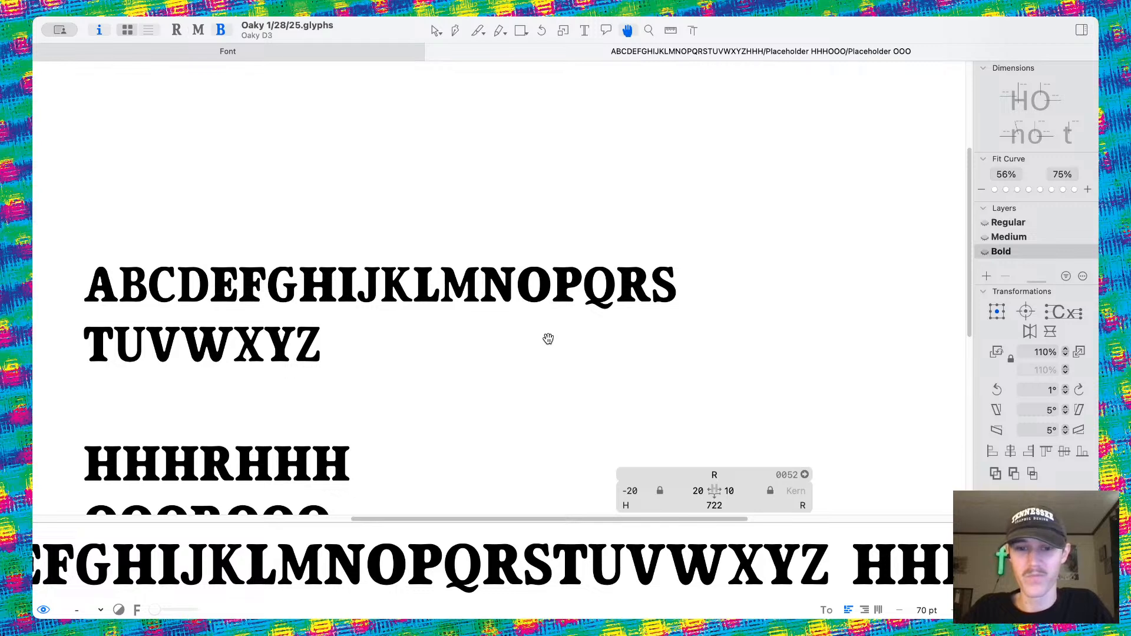
pyautogui.hscroll(-3, 548, 339)
pyautogui.scroll(-4, 427, 270)
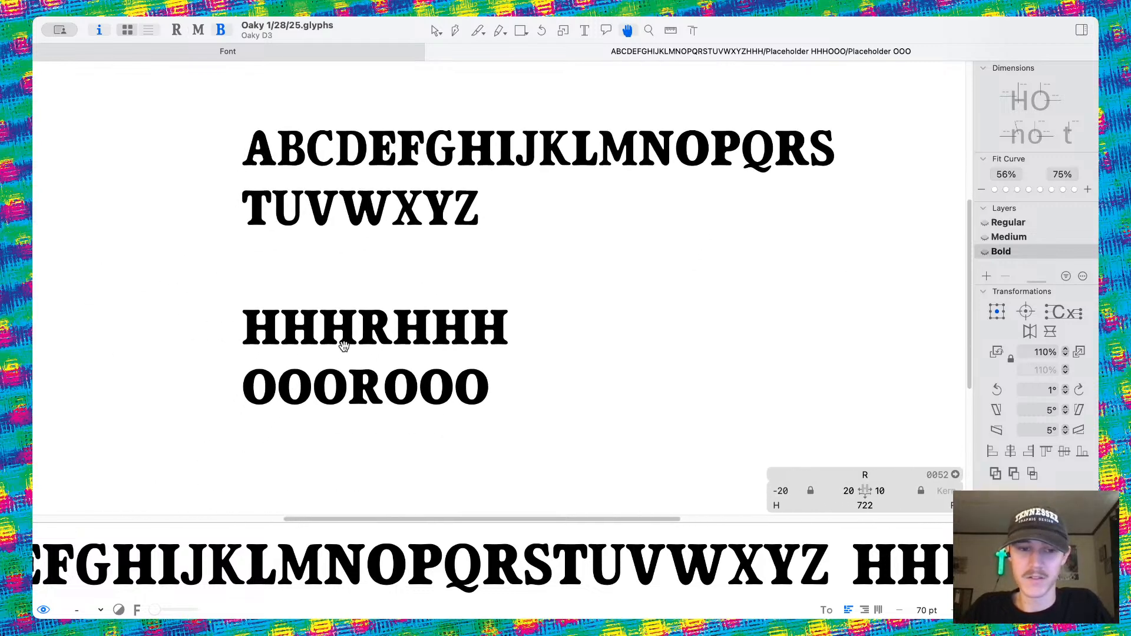
pyautogui.scroll(10, 343, 346)
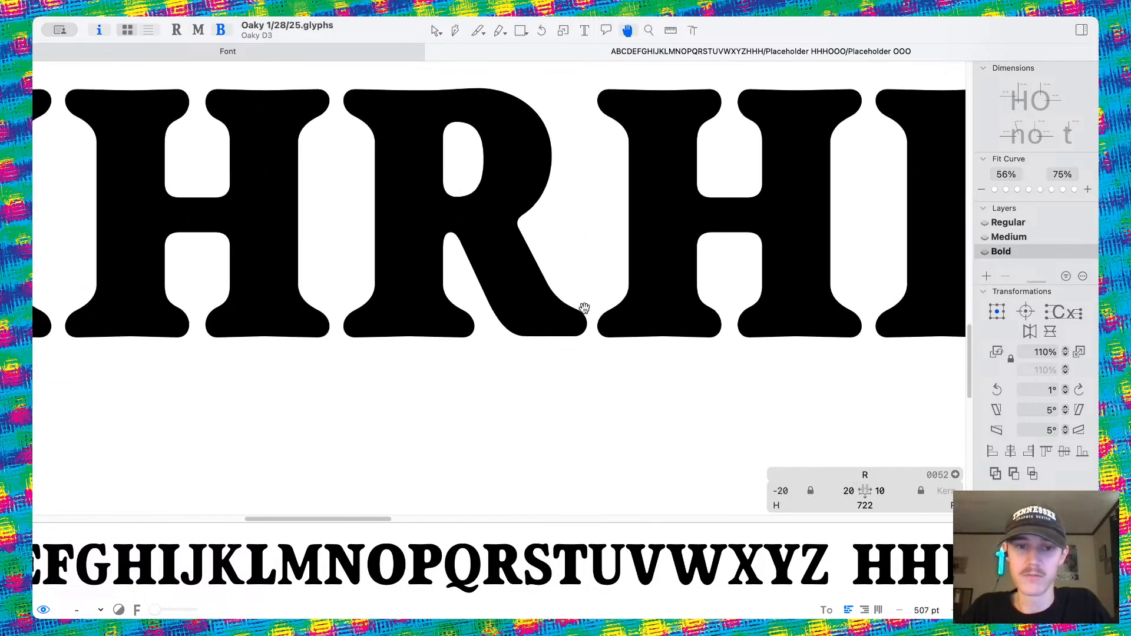
pyautogui.scroll(-6, 584, 307)
pyautogui.scroll(-5, 559, 275)
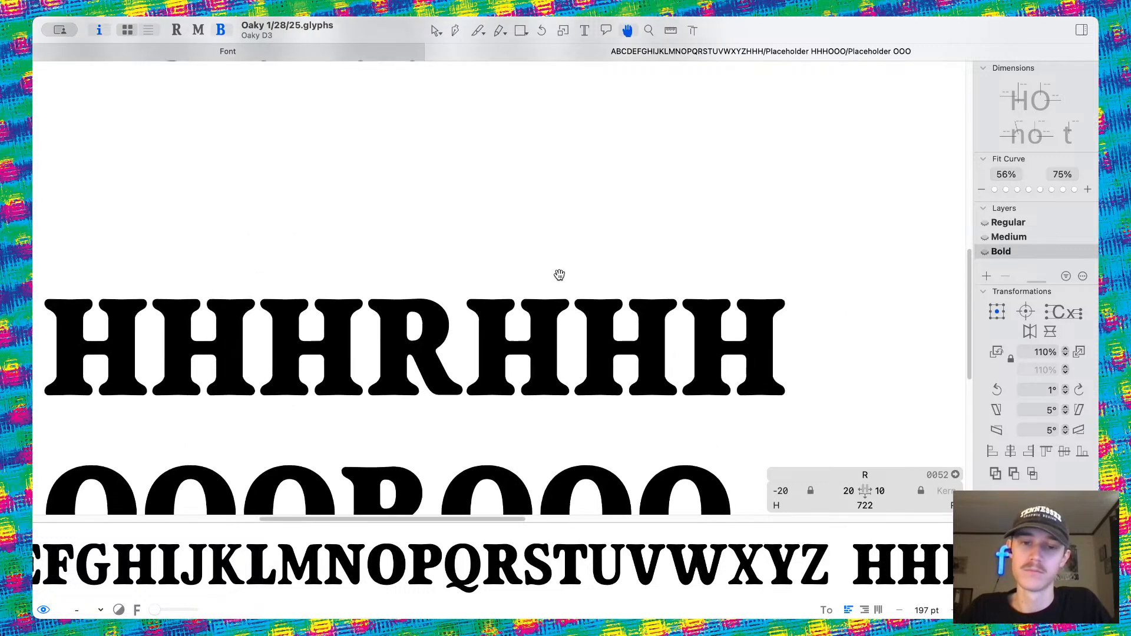
pyautogui.scroll(-4, 559, 275)
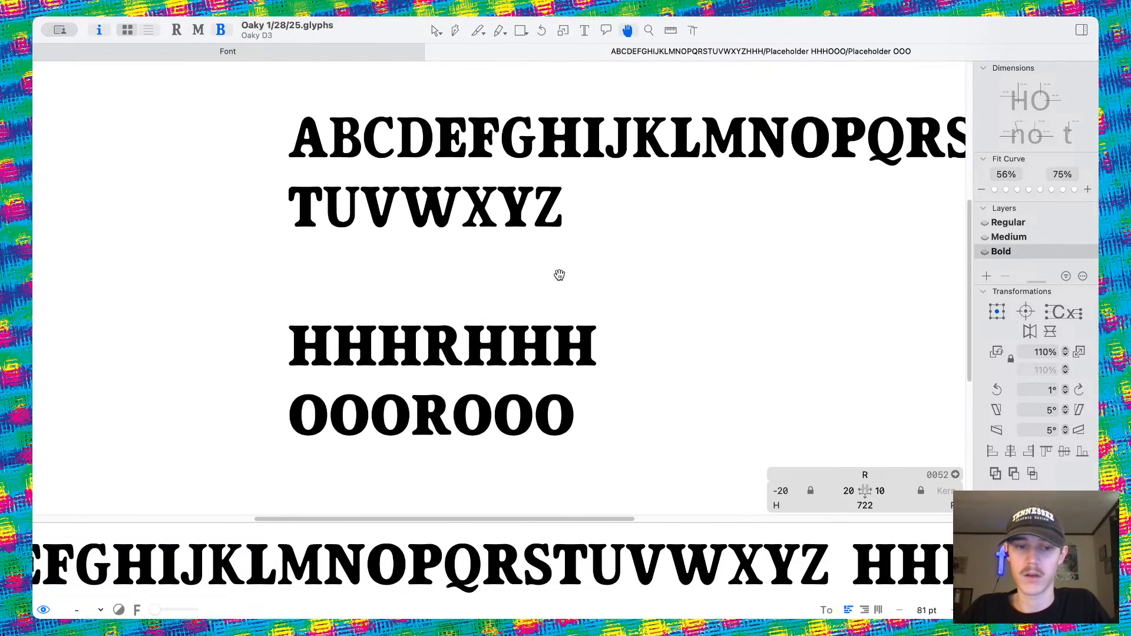
# Shorten the Bold O's counter by nudging its bottom node up and its top node down, and preview the letter.
pyautogui.scroll(2, 647, 194)
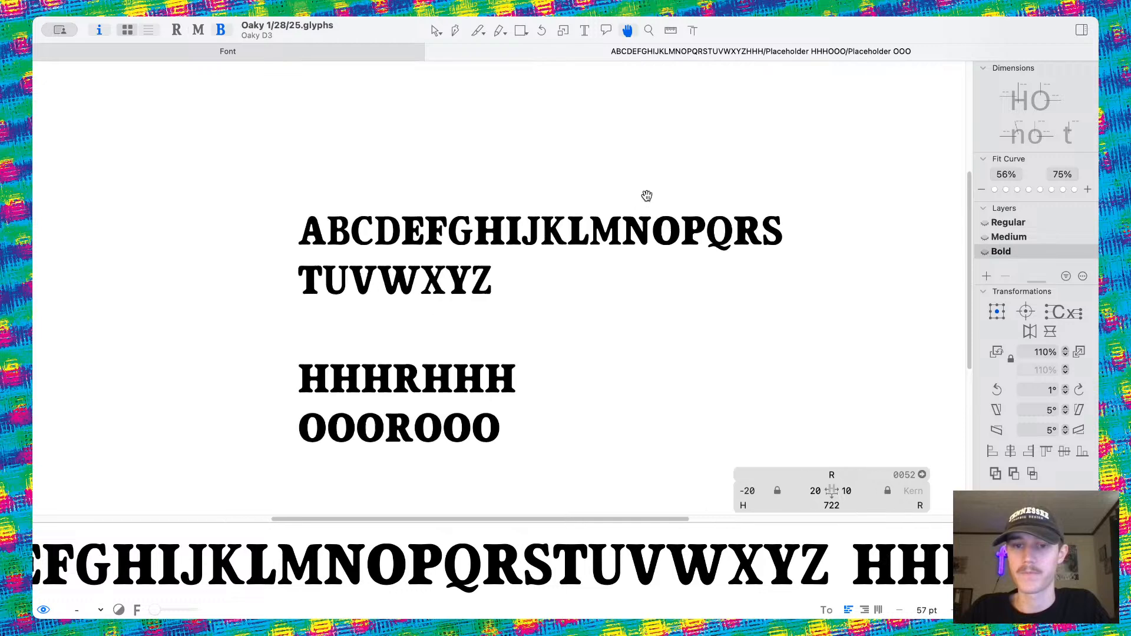
pyautogui.scroll(-3, 647, 196)
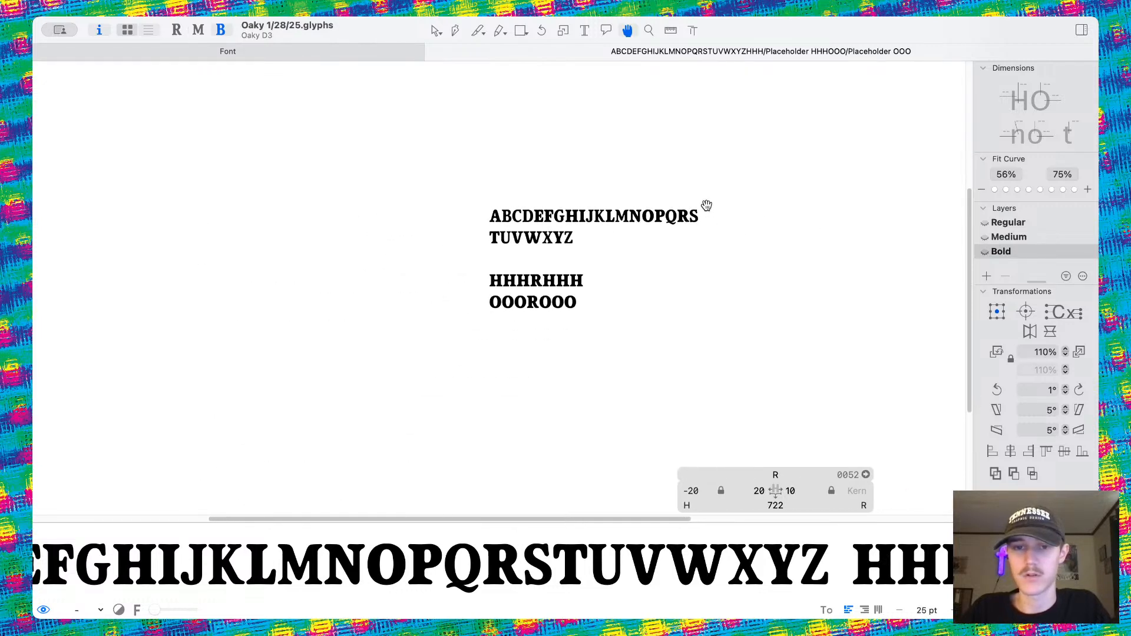
pyautogui.scroll(10, 634, 218)
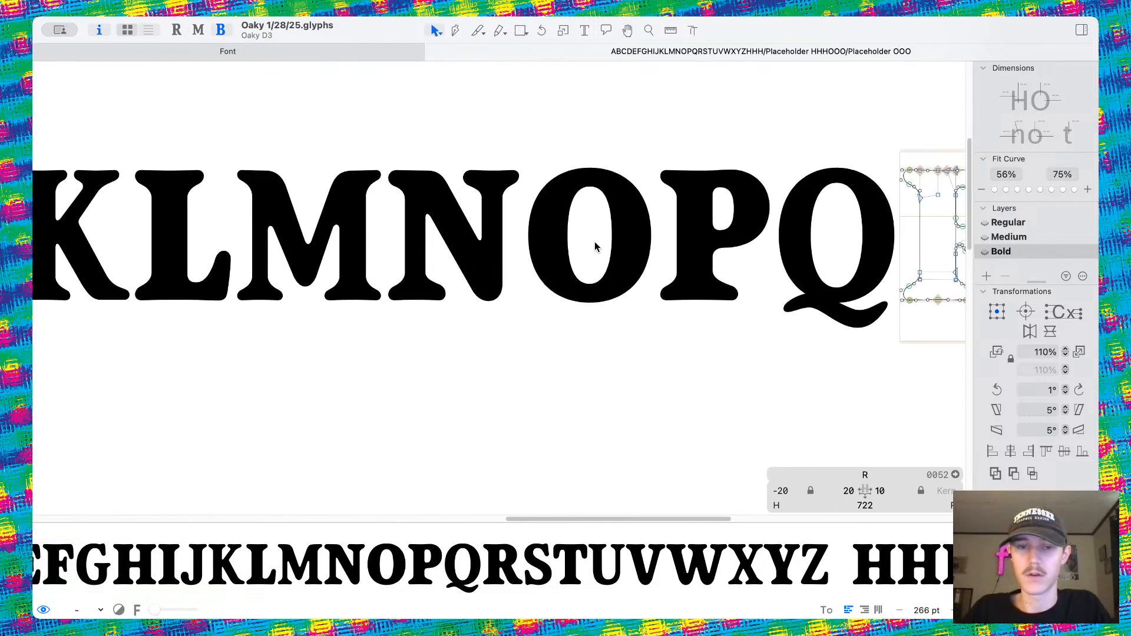
pyautogui.scroll(4, 595, 247)
pyautogui.doubleClick(579, 313)
pyautogui.click(573, 338)
pyautogui.hotkey('shift', 'Up')
pyautogui.click(572, 120)
pyautogui.press('space')
pyautogui.scroll(-10, 568, 195)
pyautogui.scroll(-3, 566, 196)
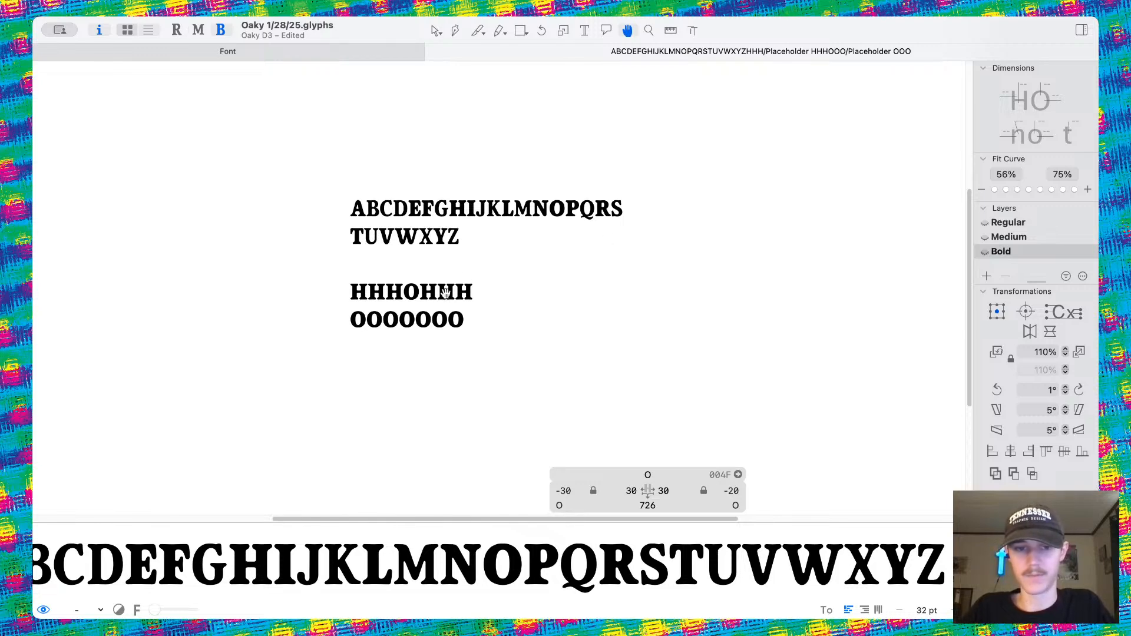
pyautogui.scroll(5, 463, 278)
pyautogui.scroll(10, 651, 180)
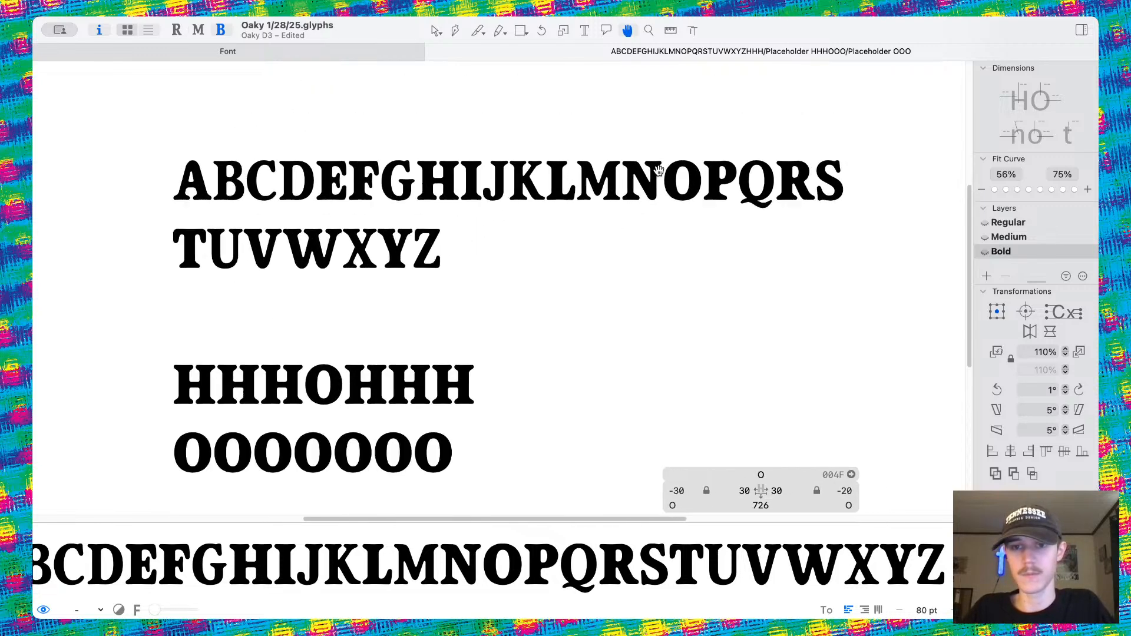
# Try rescaling the handles of the O counter's top and bottom nodes horizontally, and undo the changes.
pyautogui.moveTo(578, 149); pyautogui.dragTo(652, 376)
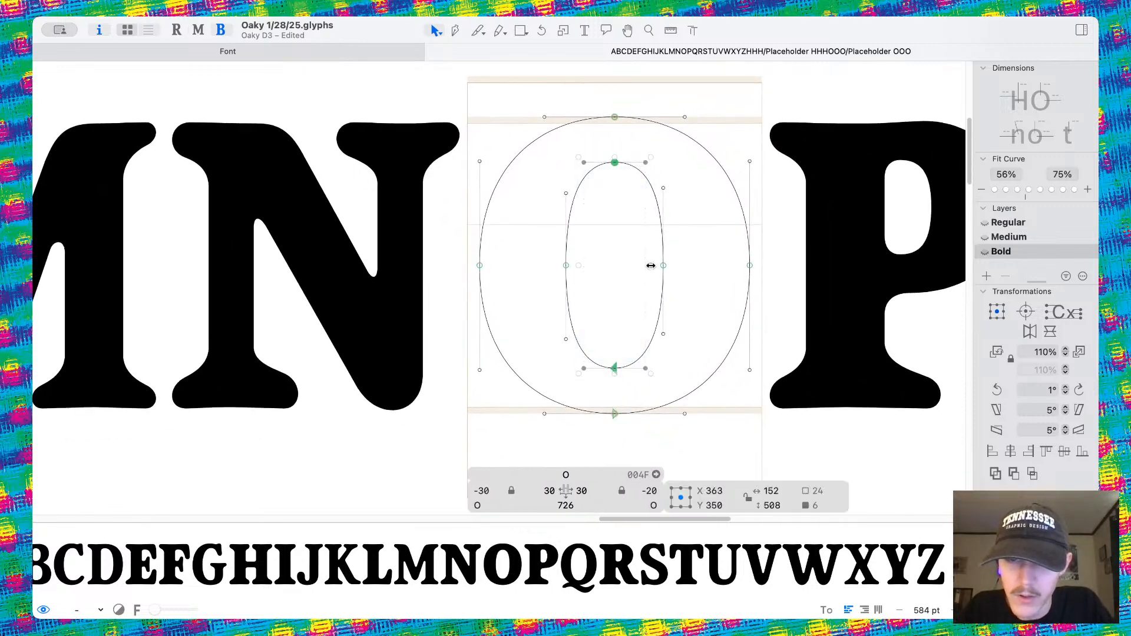
pyautogui.moveTo(650, 266); pyautogui.dragTo(648, 265)
pyautogui.scroll(15, 647, 265)
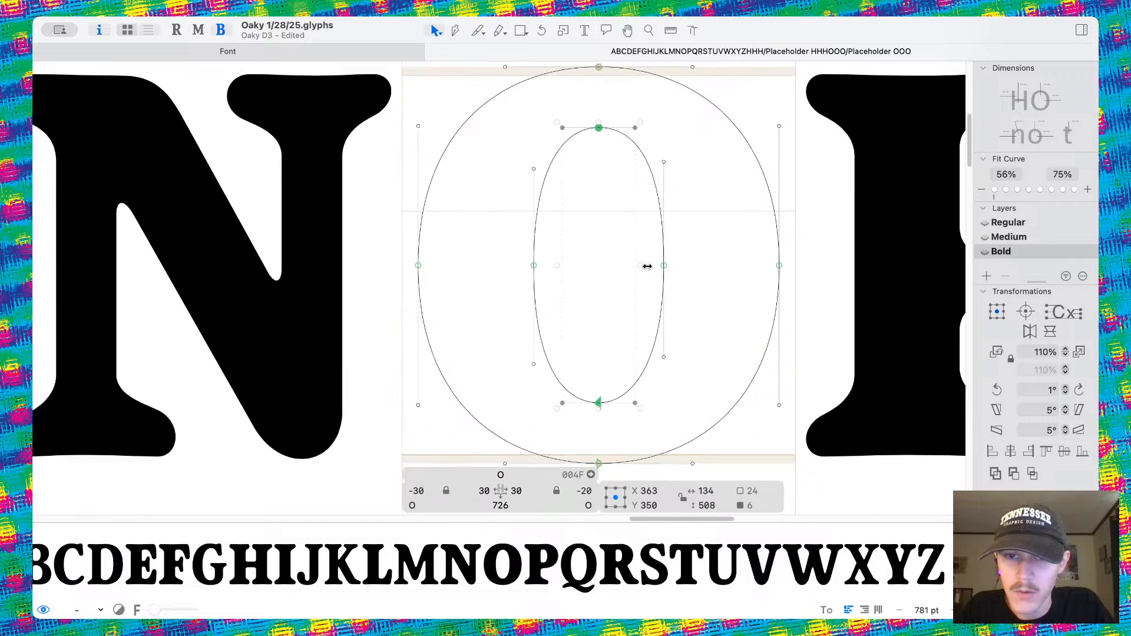
pyautogui.press('cmd+z')
pyautogui.moveTo(580, 266); pyautogui.dragTo(577, 265)
pyautogui.press('cmd+z')
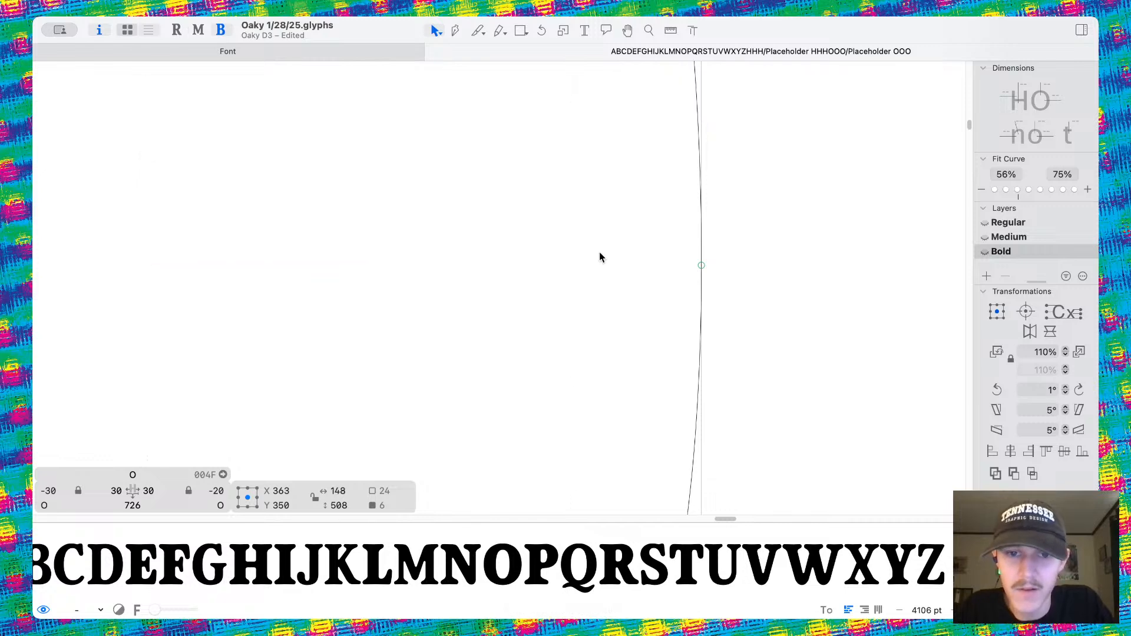
# Examine the Bold O's weight against the other capitals in the alphabet and in the H and O strings.
pyautogui.scroll(-10, 599, 252)
pyautogui.press('space')
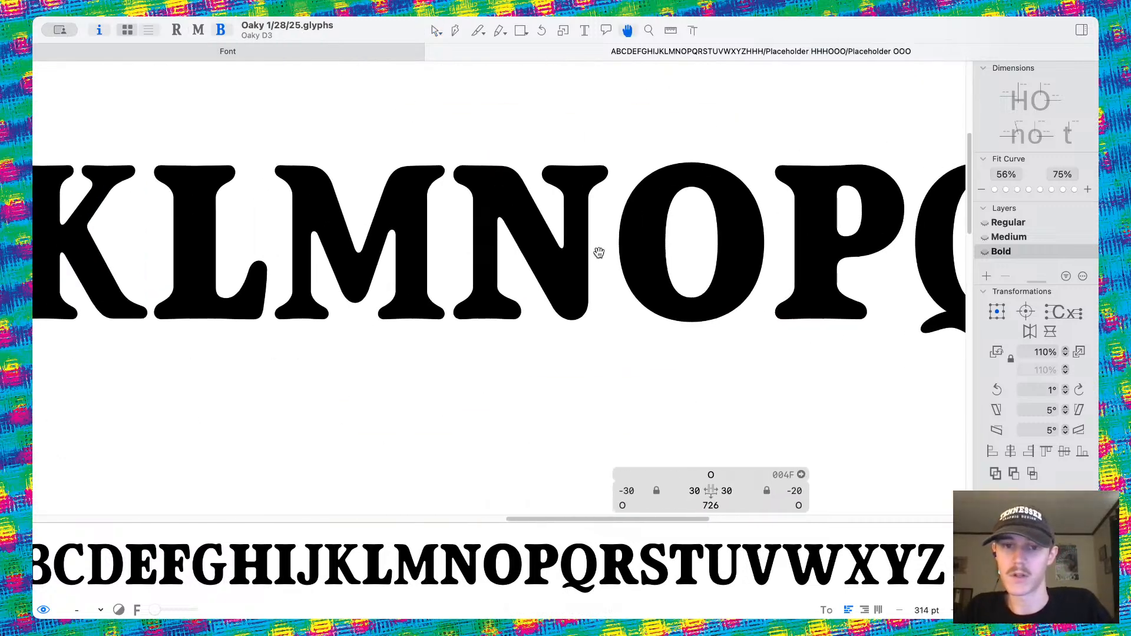
pyautogui.scroll(-5, 598, 252)
pyautogui.hscroll(-6, 599, 252)
pyautogui.scroll(-2, 598, 252)
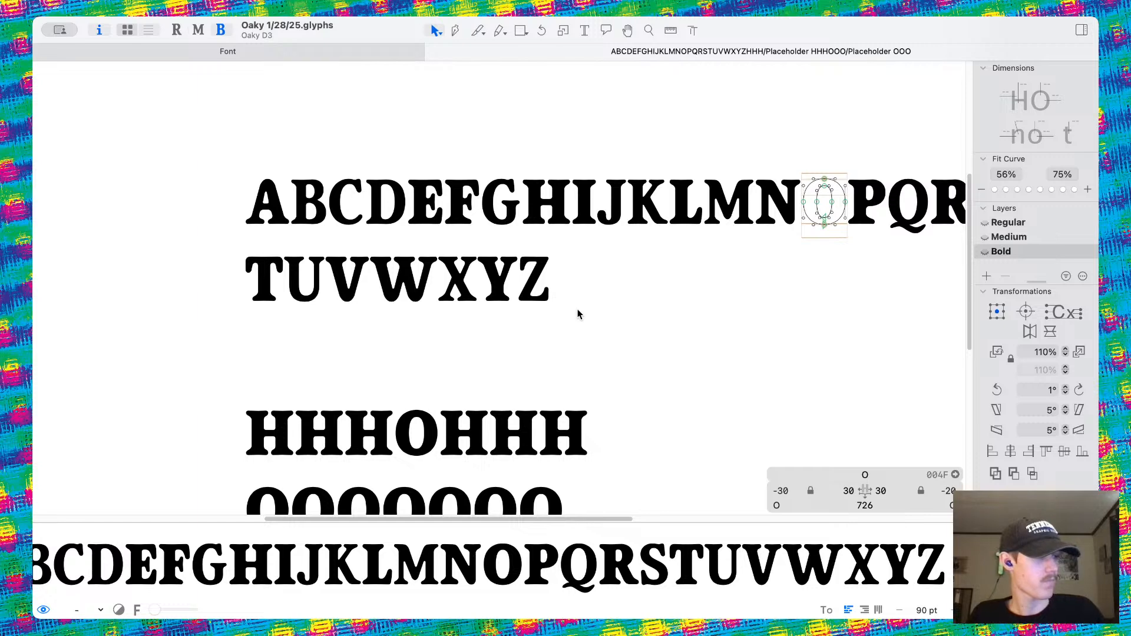
pyautogui.hscroll(4, 578, 310)
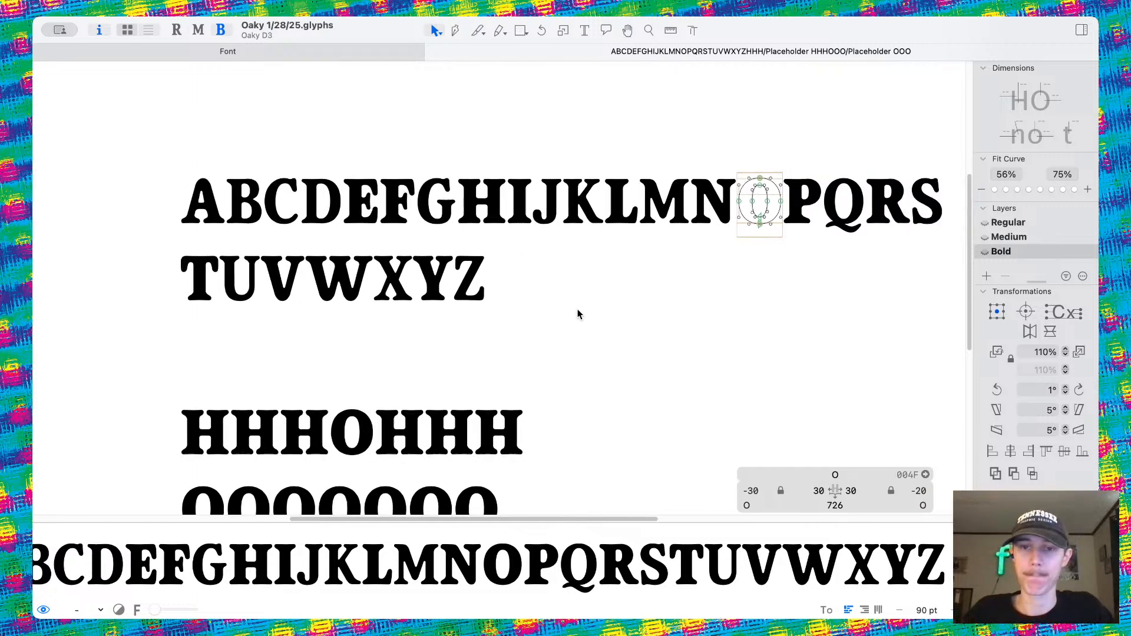
pyautogui.scroll(2, 629, 238)
pyautogui.scroll(-2, 629, 238)
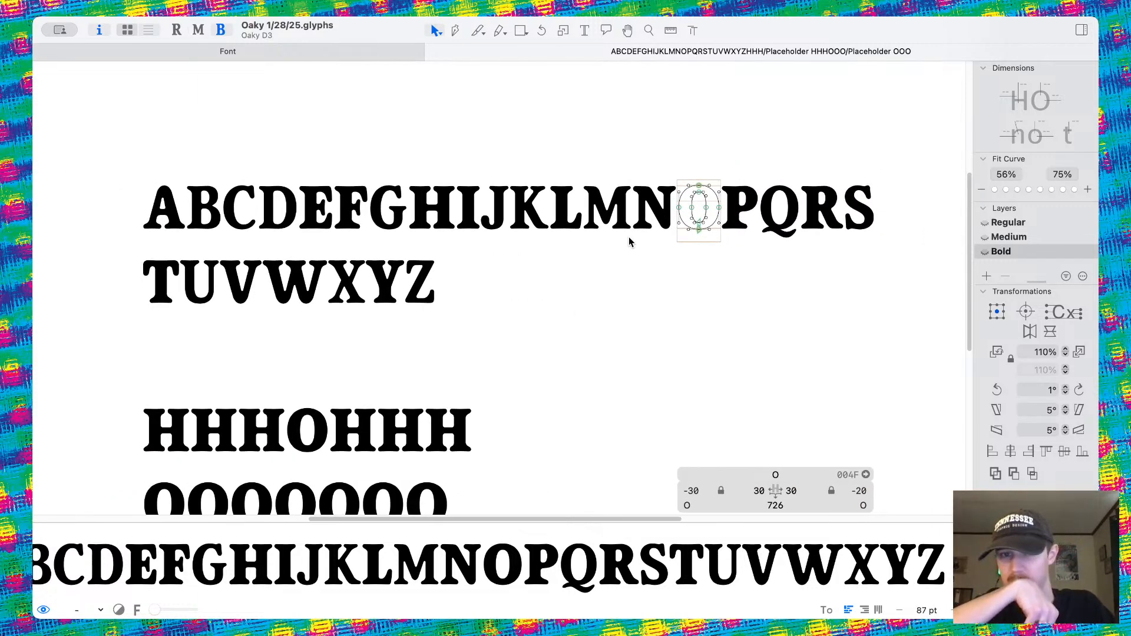
pyautogui.hscroll(-2, 628, 237)
pyautogui.scroll(-3, 629, 237)
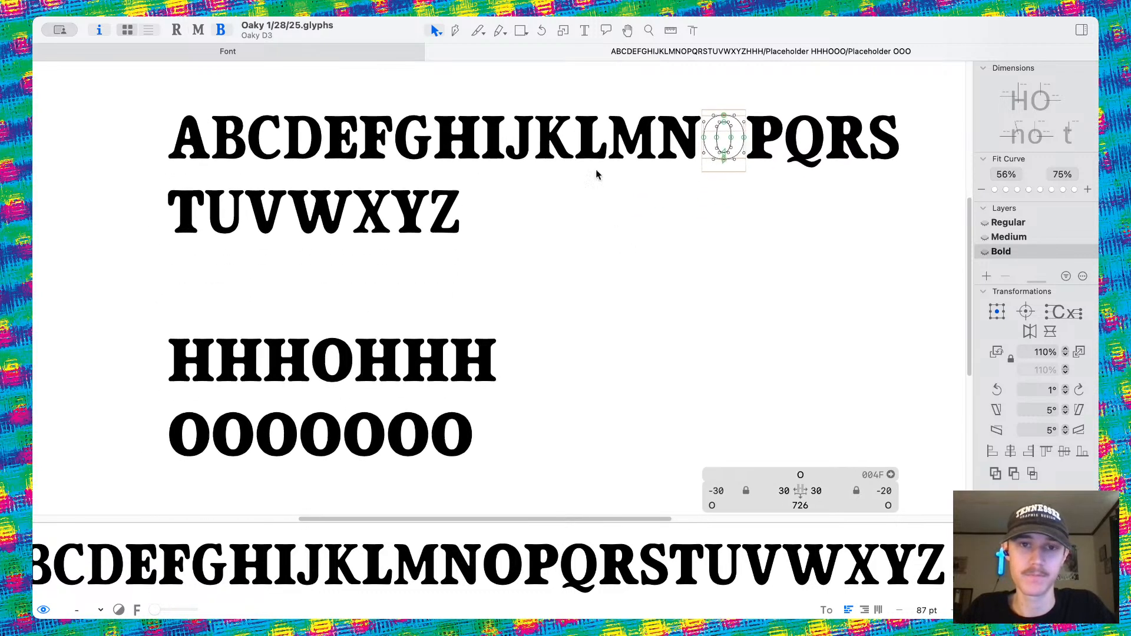
# Add a new line reading BCGJKMQSUXZ beneath the alphabet in the sample text.
pyautogui.click(586, 31)
pyautogui.click(486, 221)
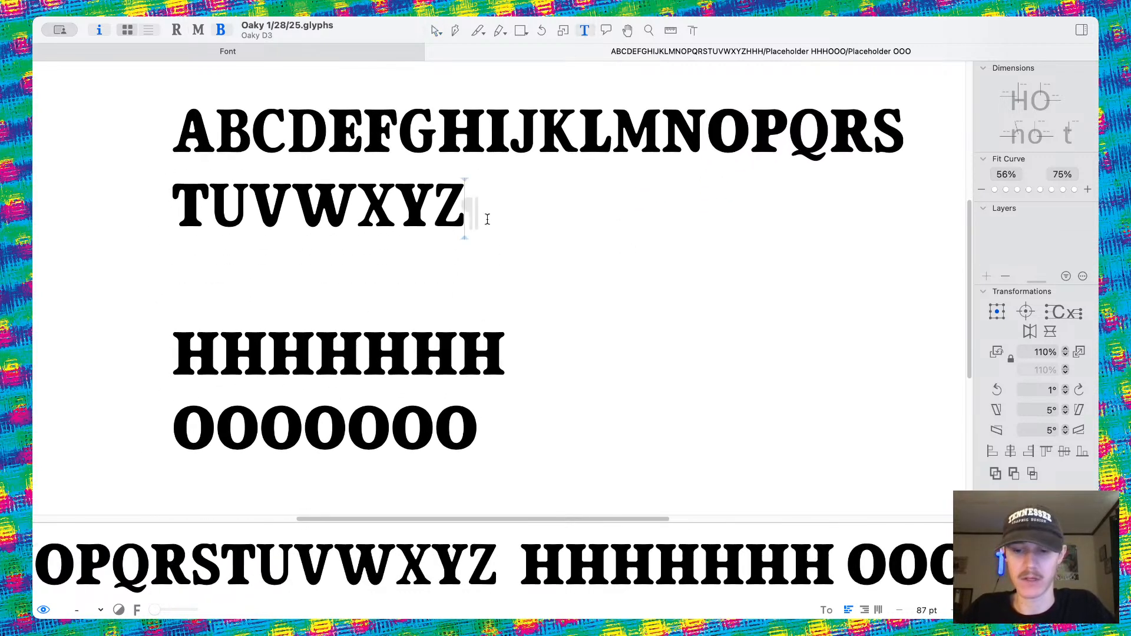
pyautogui.press('Return')
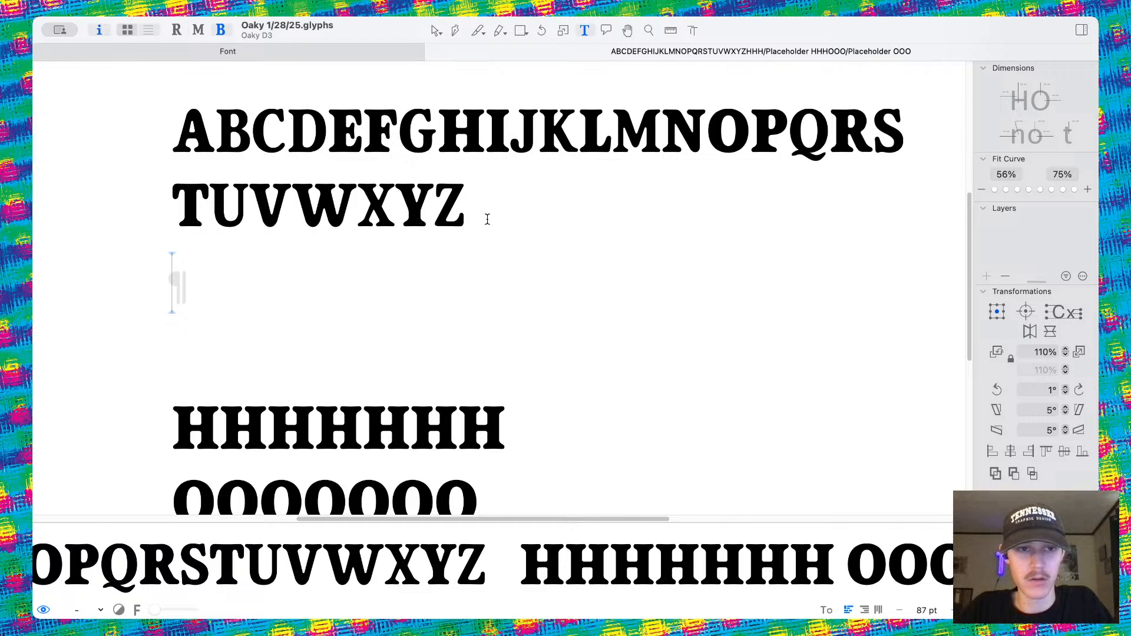
pyautogui.write('BC')
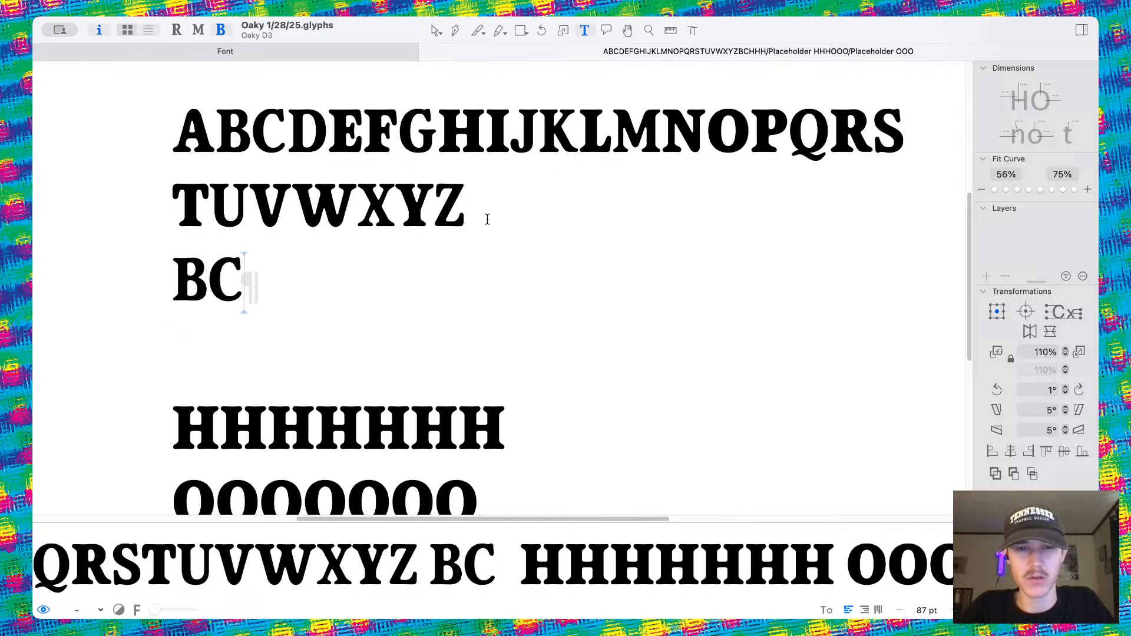
pyautogui.write('GJK')
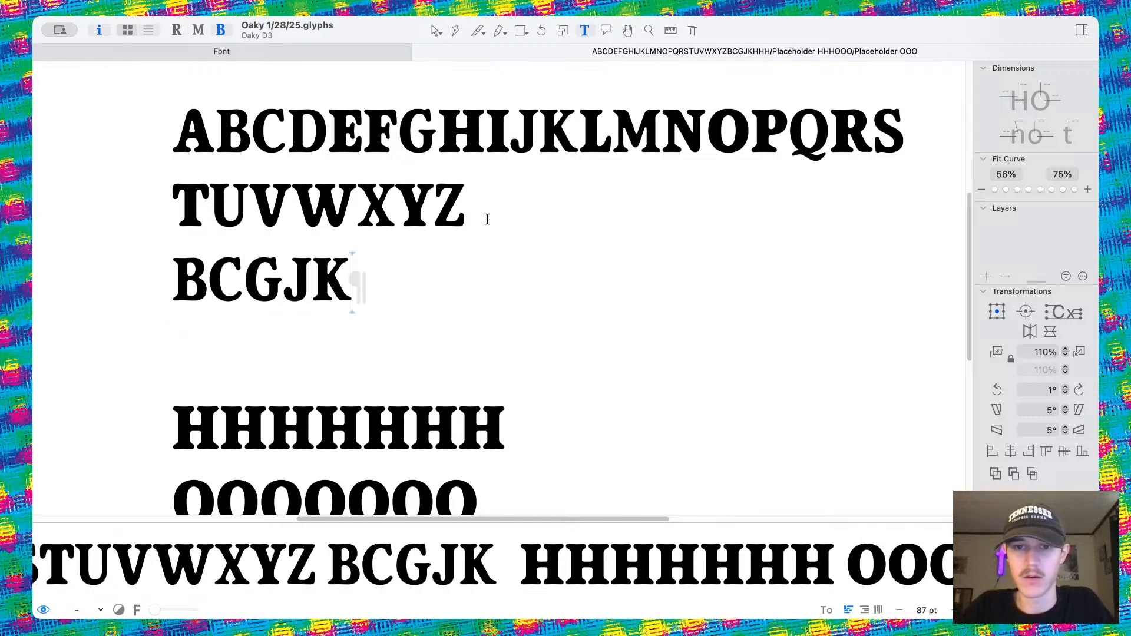
pyautogui.write('M')
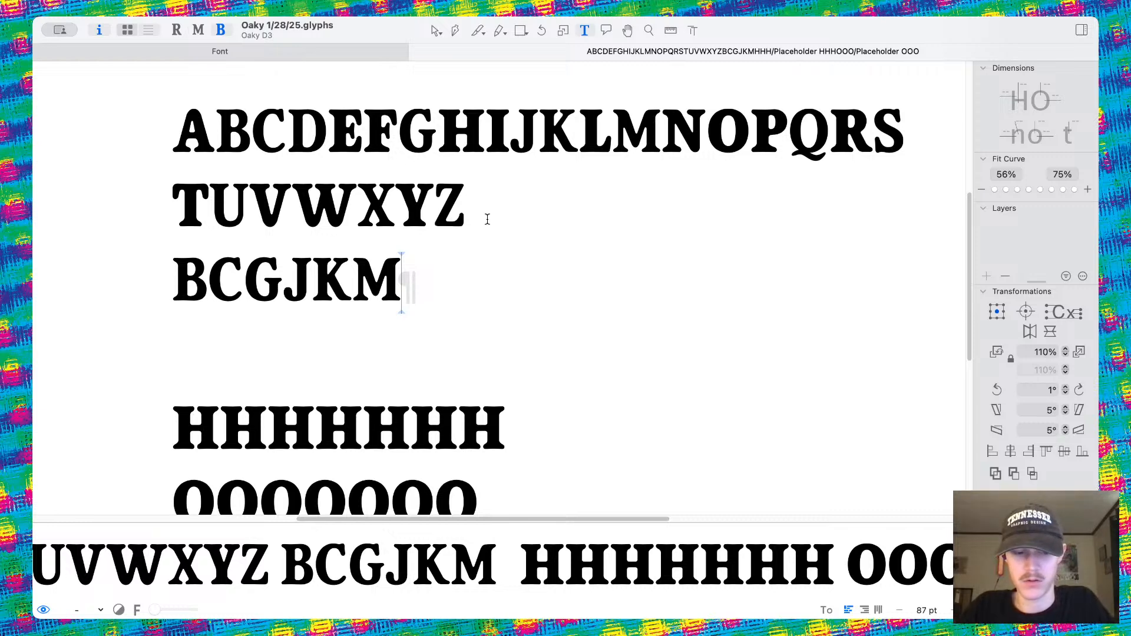
pyautogui.write('Q')
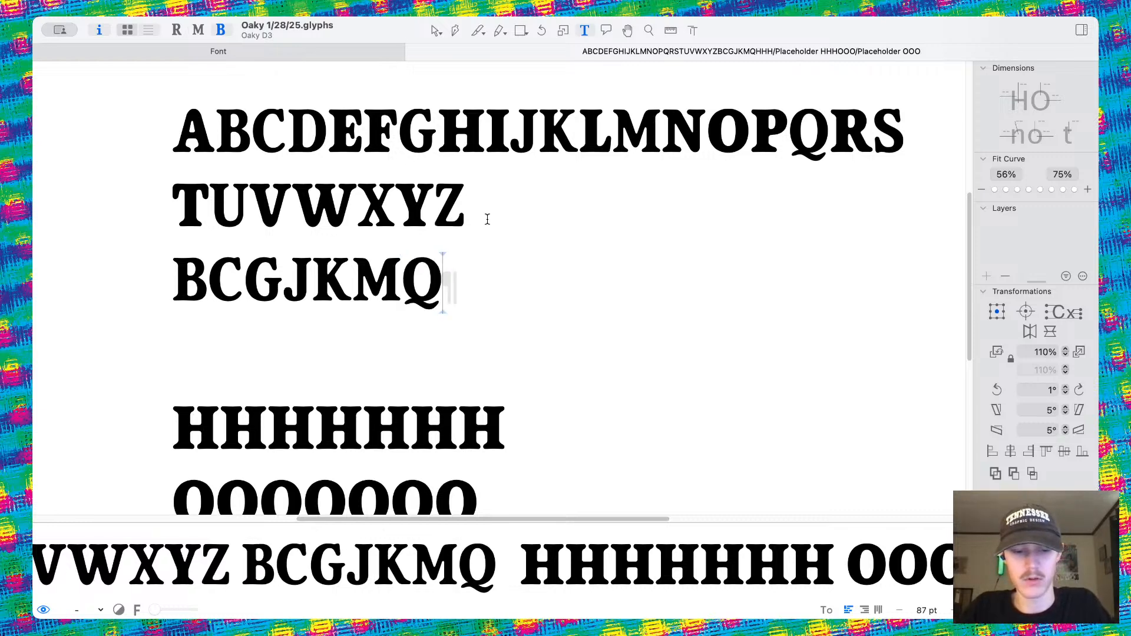
pyautogui.write('SU')
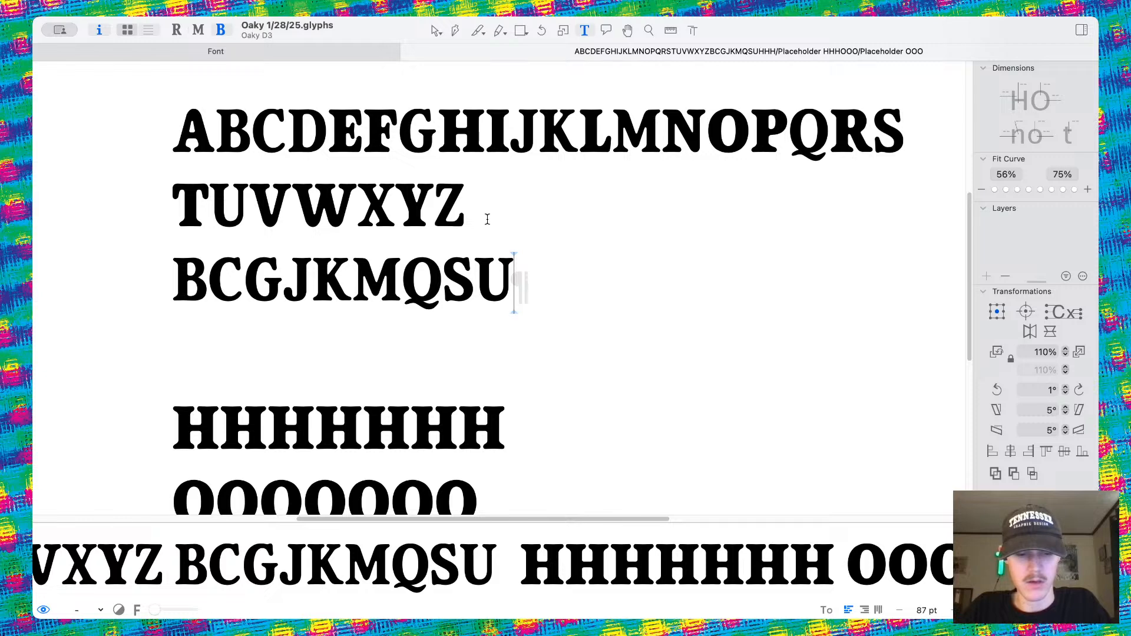
pyautogui.write('XZ')
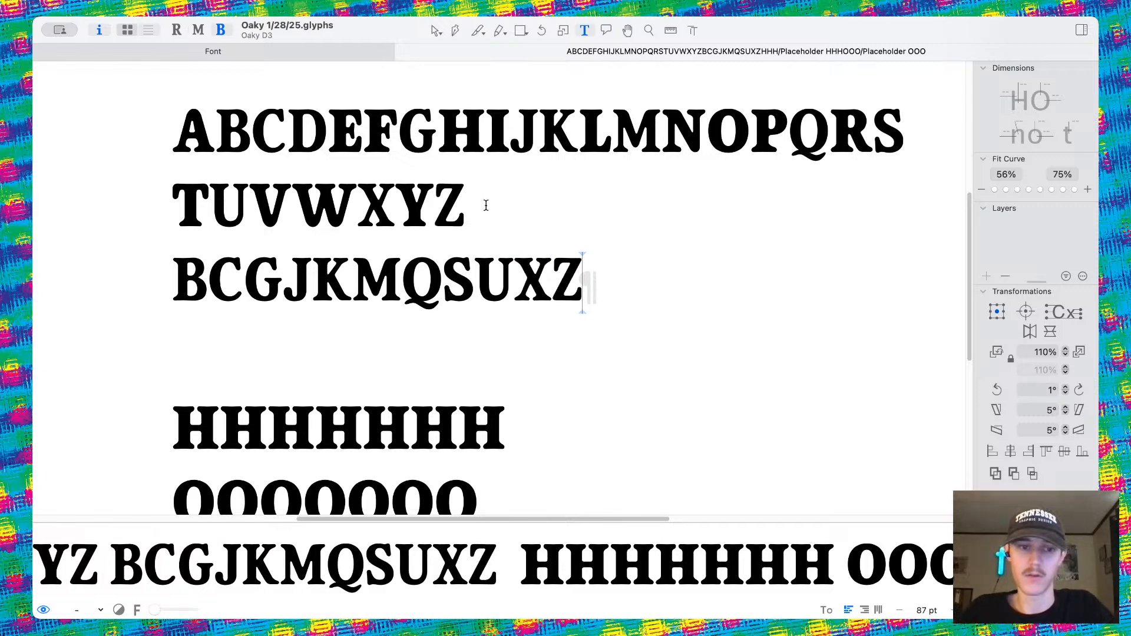
pyautogui.click(435, 31)
# Delete the outer and inner bowl outlines of the Bold Q, keeping only its tail.
pyautogui.scroll(3, 586, 189)
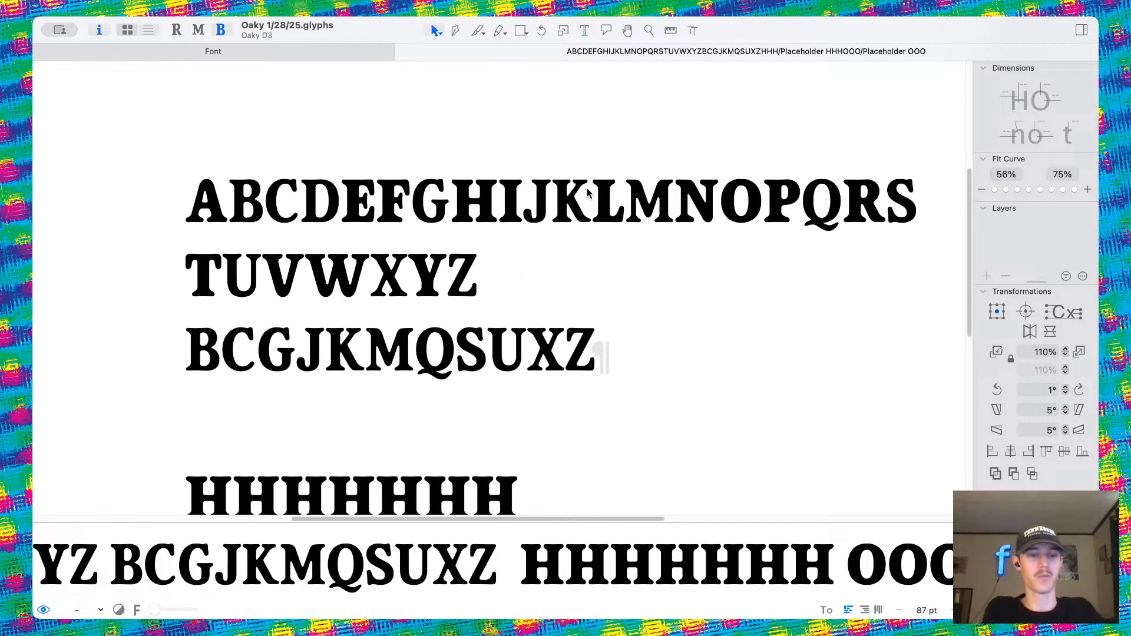
pyautogui.scroll(4, 587, 189)
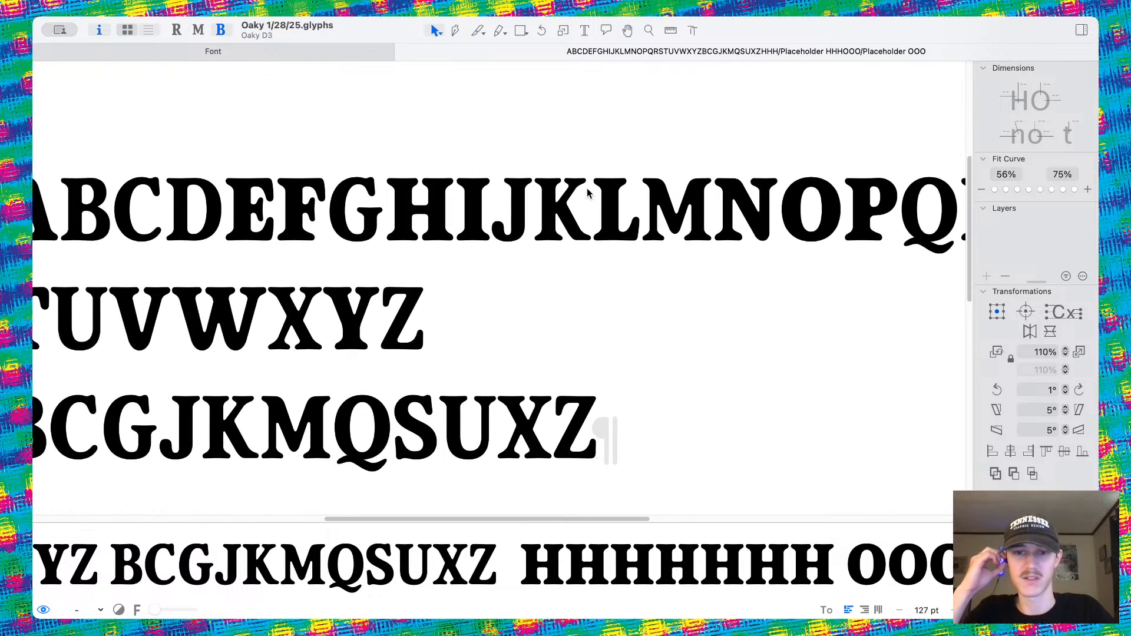
pyautogui.hscroll(3, 628, 224)
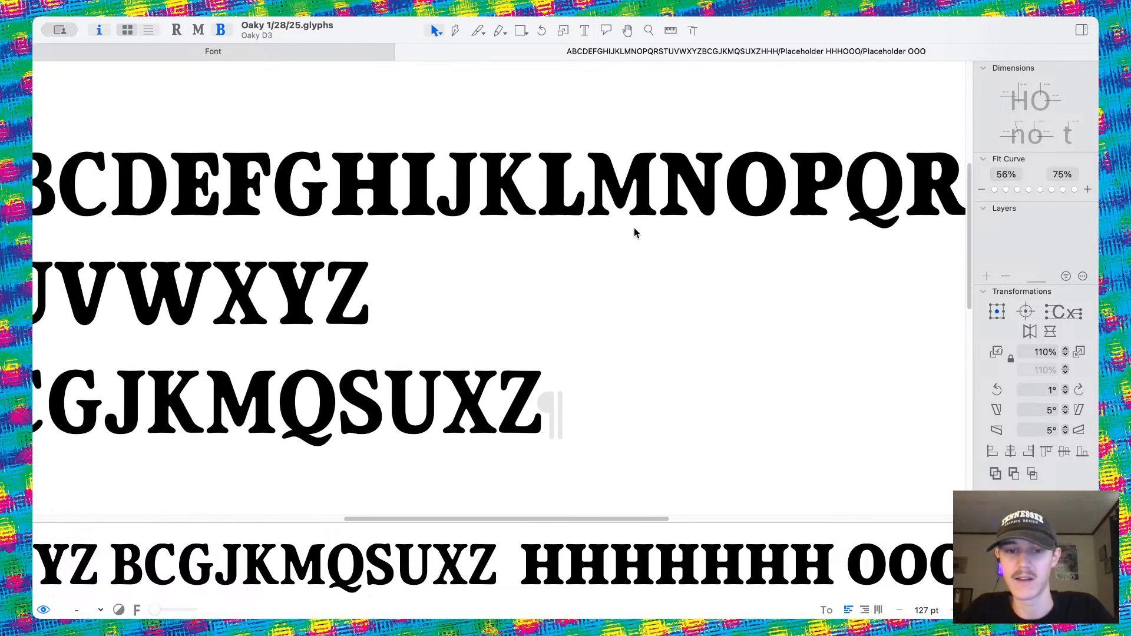
pyautogui.scroll(-5, 631, 232)
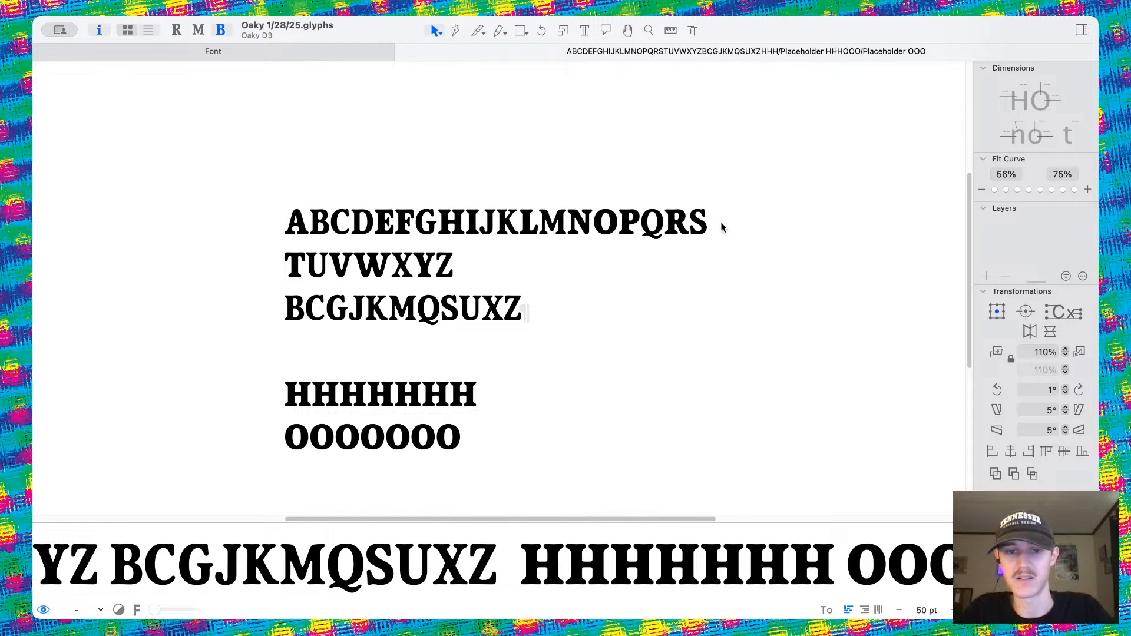
pyautogui.scroll(10, 665, 255)
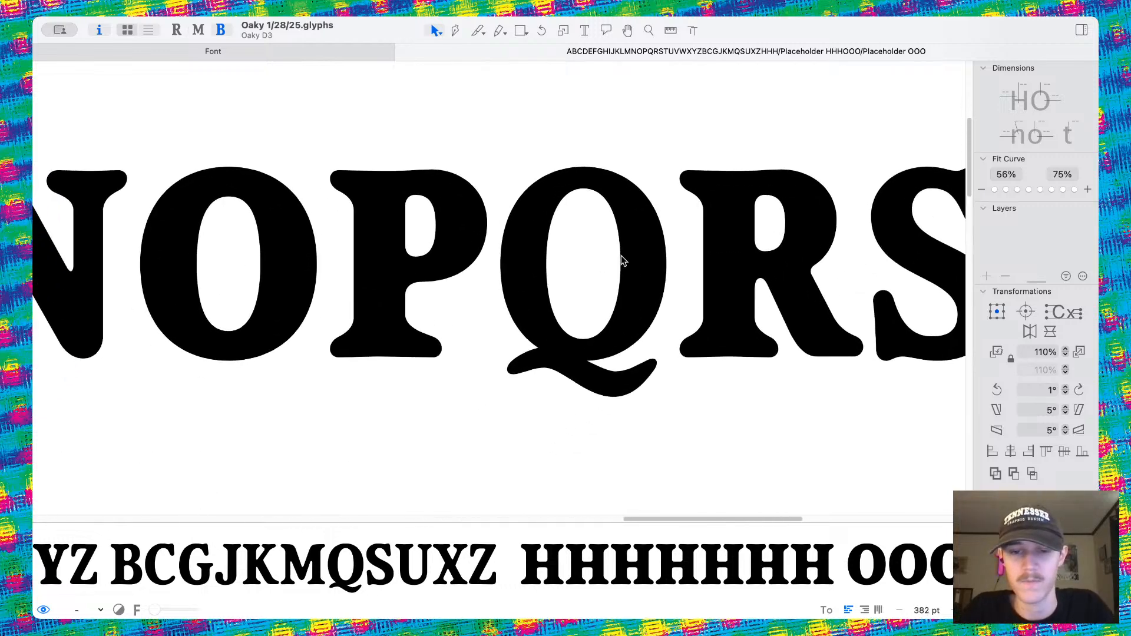
pyautogui.scroll(4, 619, 384)
pyautogui.doubleClick(621, 370)
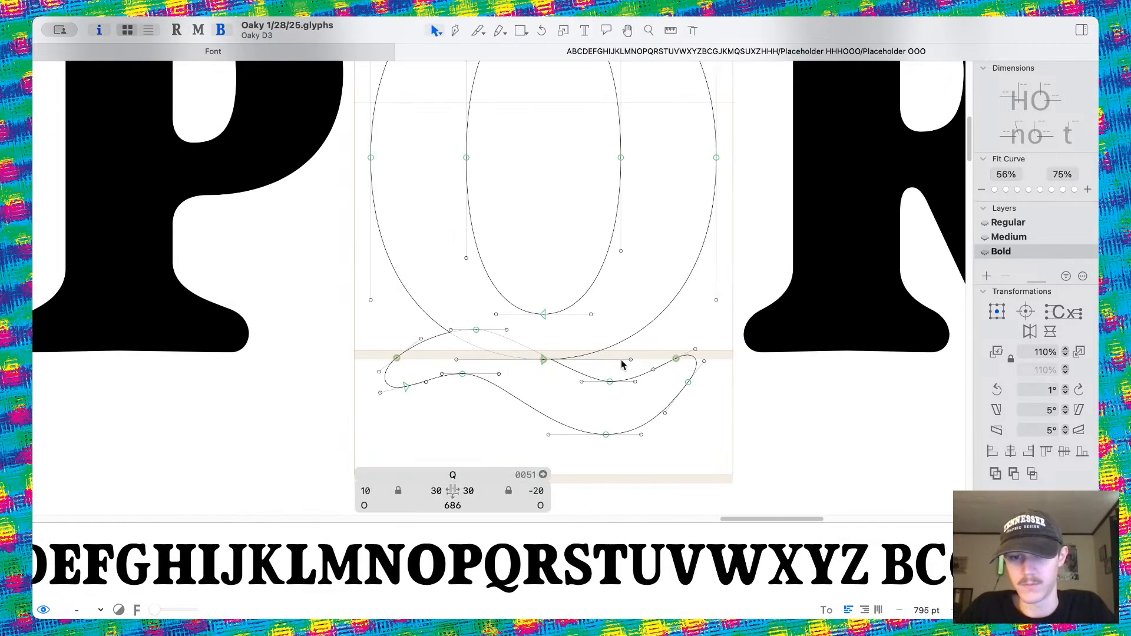
pyautogui.scroll(-6, 422, 417)
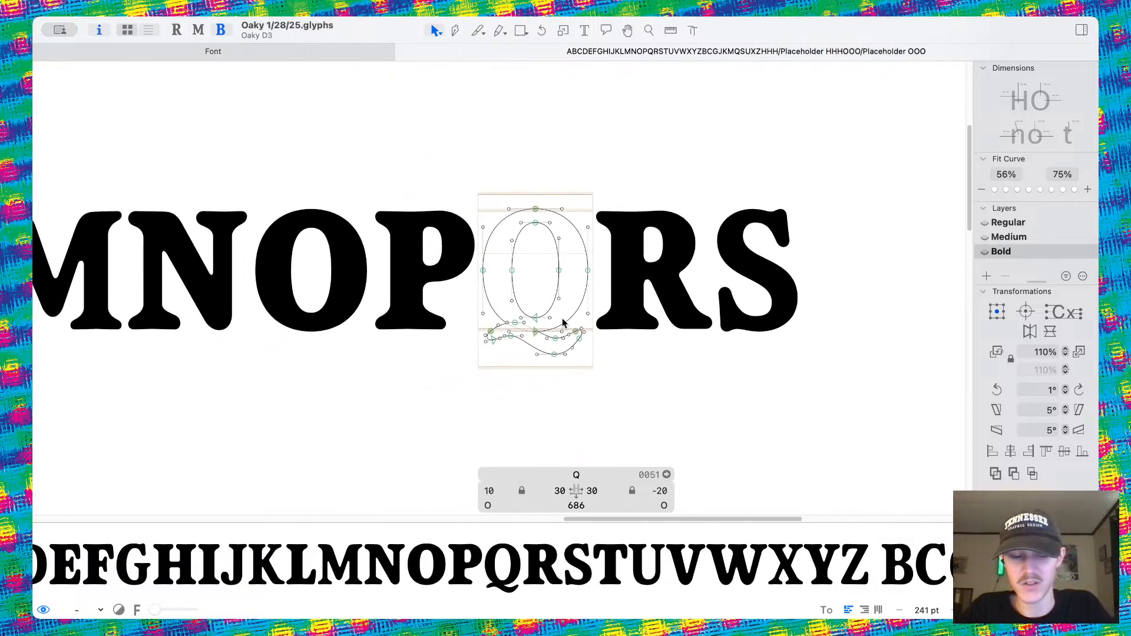
pyautogui.scroll(-3, 549, 321)
pyautogui.scroll(4, 505, 271)
pyautogui.click(521, 282)
pyautogui.doubleClick(521, 282)
pyautogui.keyDown('shift'); pyautogui.doubleClick(595, 276); pyautogui.keyUp('shift')
pyautogui.press('Delete')
# Copy the Bold O's outlines into the Q as its bowl and set the Q's right sidebearing to 30.
pyautogui.doubleClick(228, 307)
pyautogui.moveTo(141, 197); pyautogui.dragTo(429, 517)
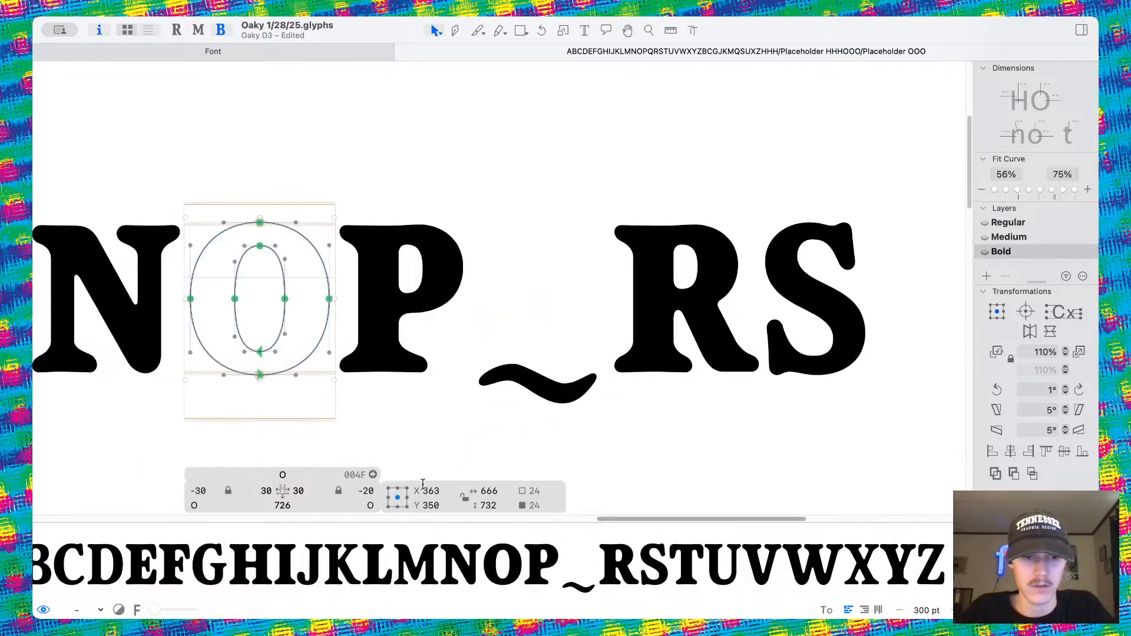
pyautogui.doubleClick(504, 330)
pyautogui.press('super+v')
pyautogui.click(589, 492)
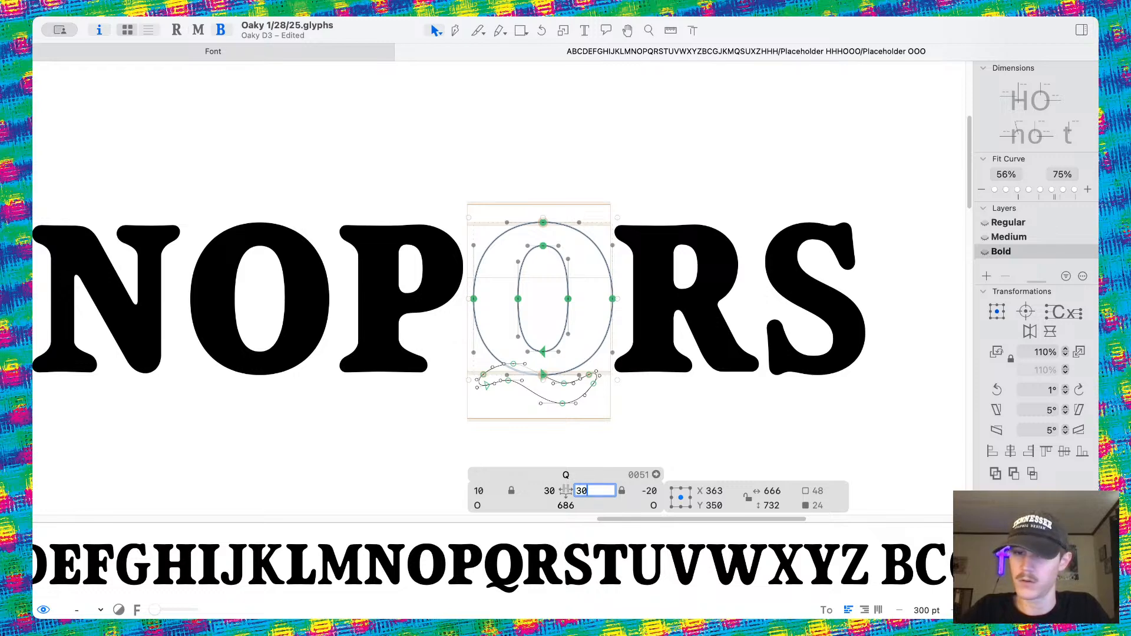
pyautogui.press('Return')
# Thicken the Q's tail by moving the nodes along its lower edge down 20 units, and preview the letter.
pyautogui.scroll(6, 489, 435)
pyautogui.moveTo(386, 275); pyautogui.dragTo(460, 259)
pyautogui.keyDown('shift'); pyautogui.click(615, 332); pyautogui.keyUp('shift')
pyautogui.keyDown('shift'); pyautogui.click(706, 274); pyautogui.keyUp('shift')
pyautogui.hotkey('shift', 'Down')
pyautogui.hotkey('shift', 'Down')
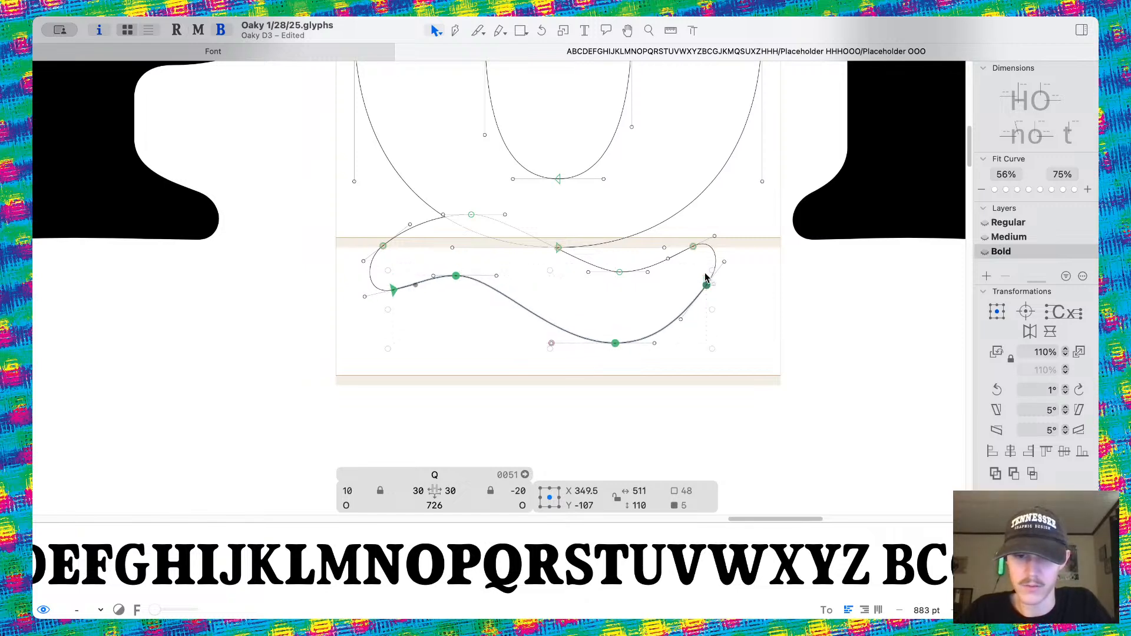
pyautogui.press('space')
pyautogui.scroll(-10, 705, 274)
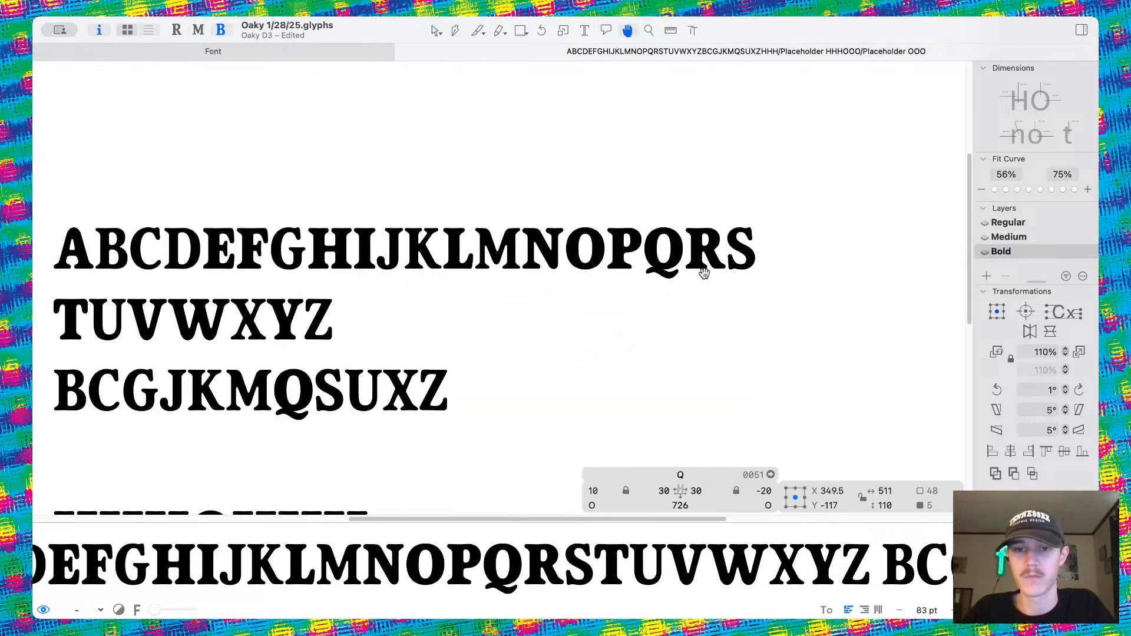
# Round out the Q tail's tip by moving its lower node outward to about X 614, Y -84, adjust its handle, and preview it.
pyautogui.scroll(12, 705, 274)
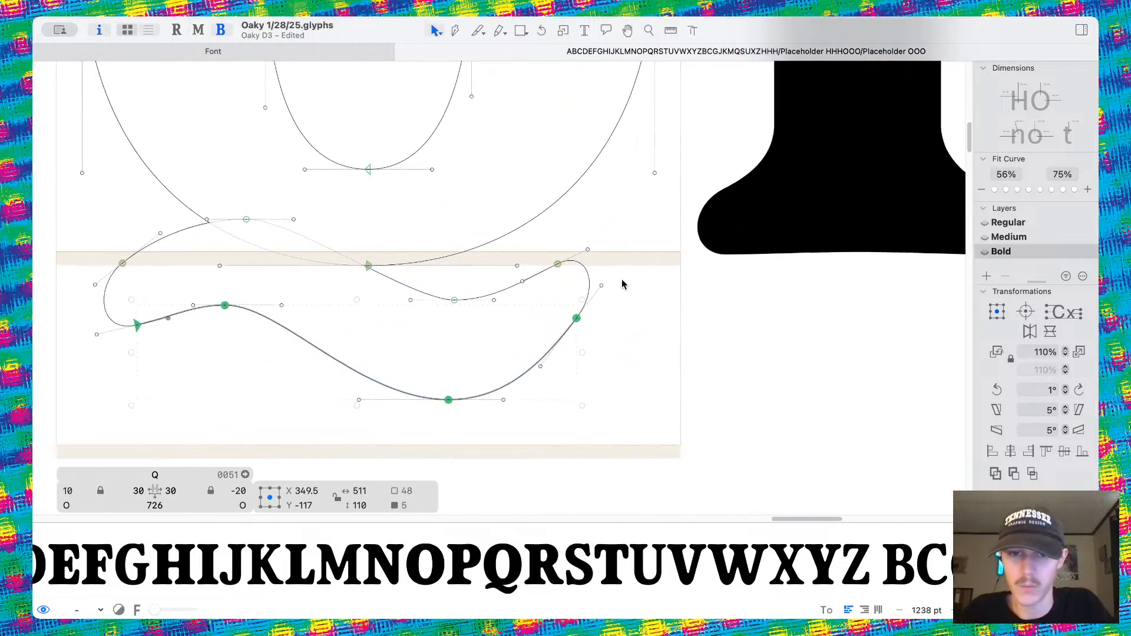
pyautogui.click(624, 273)
pyautogui.moveTo(577, 322); pyautogui.dragTo(584, 327)
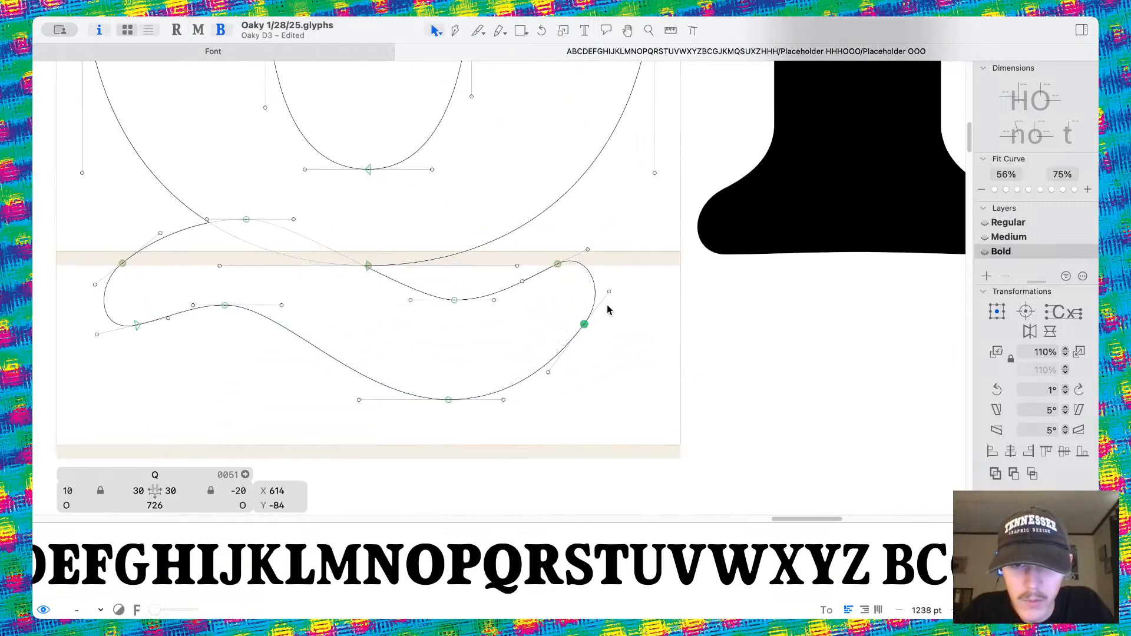
pyautogui.moveTo(609, 291); pyautogui.dragTo(554, 267)
pyautogui.click(622, 246)
pyautogui.press('space')
pyautogui.scroll(-1, 623, 245)
pyautogui.scroll(-3, 596, 306)
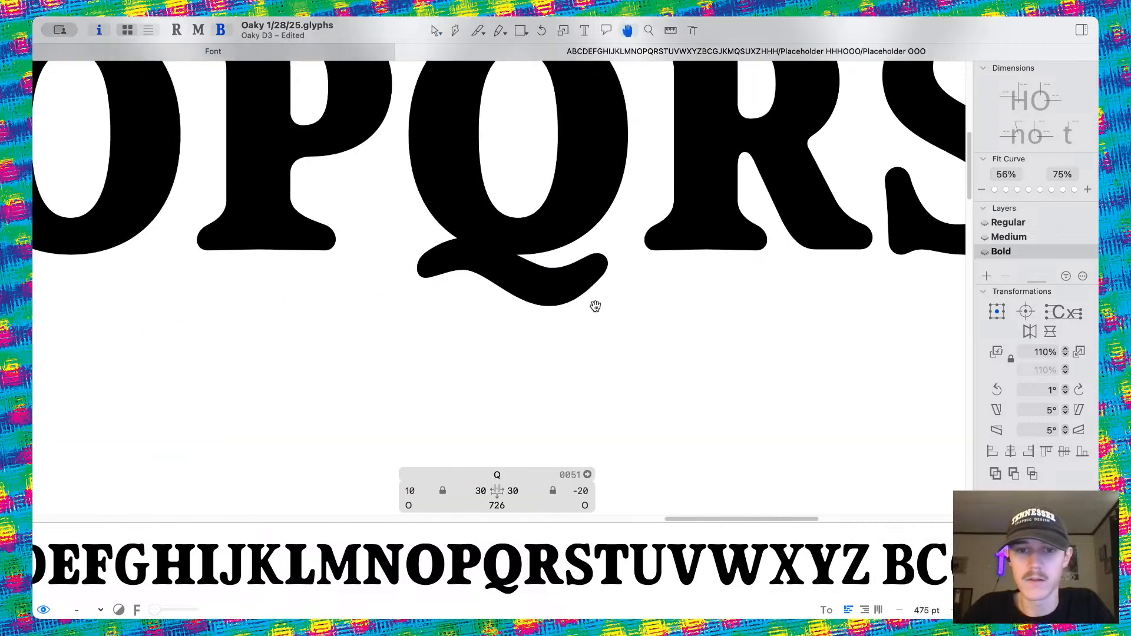
# Move the upper node at the left end of the Bold Q's tail outward to X 69, Y -13.
pyautogui.scroll(4, 625, 301)
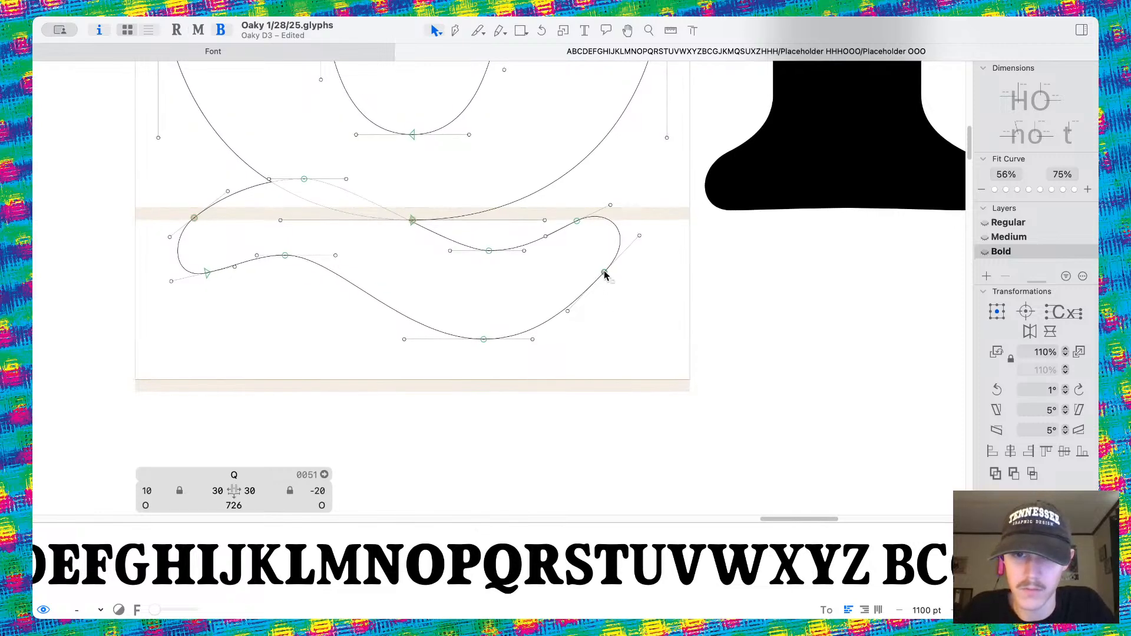
pyautogui.press('space')
pyautogui.moveTo(611, 288); pyautogui.dragTo(636, 222)
pyautogui.scroll(2, 200, 282)
pyautogui.moveTo(201, 198); pyautogui.dragTo(192, 199)
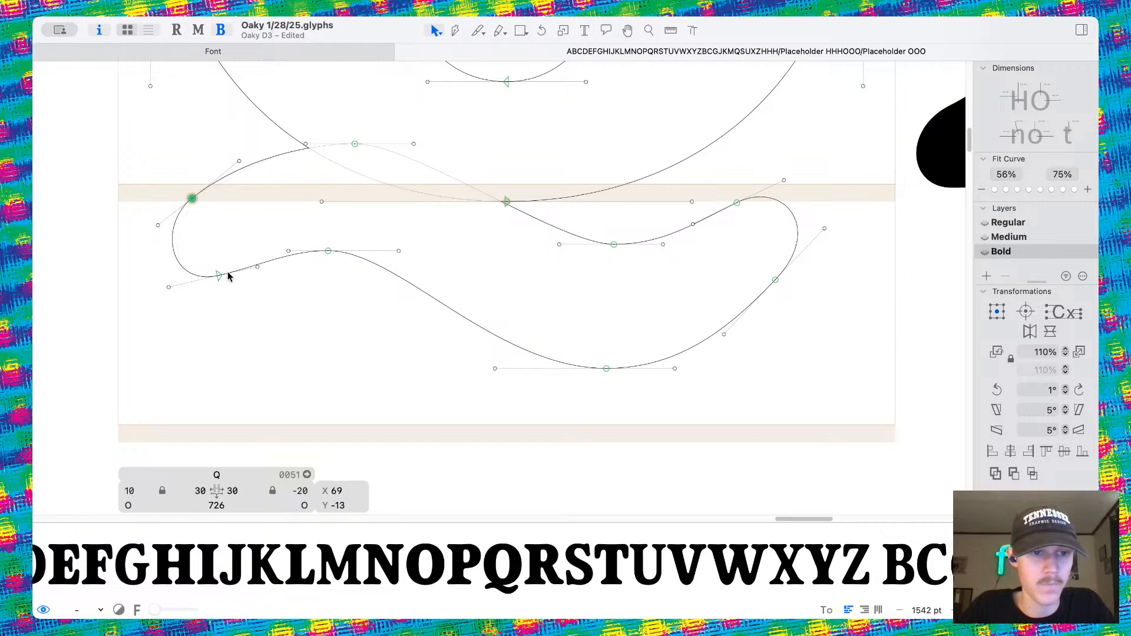
# Move the lower node of the tail's left end inward to X 110, Y -79, shorten its outer handle slightly, and preview the letter.
pyautogui.moveTo(257, 268); pyautogui.dragTo(235, 269)
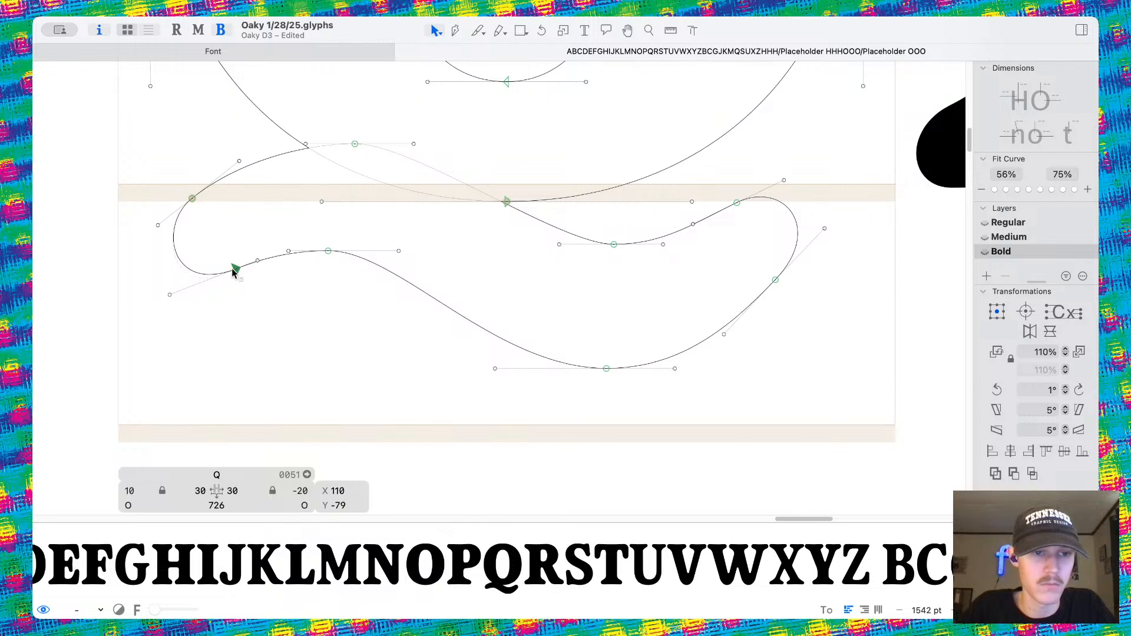
pyautogui.click(171, 294)
pyautogui.moveTo(179, 295); pyautogui.dragTo(179, 294)
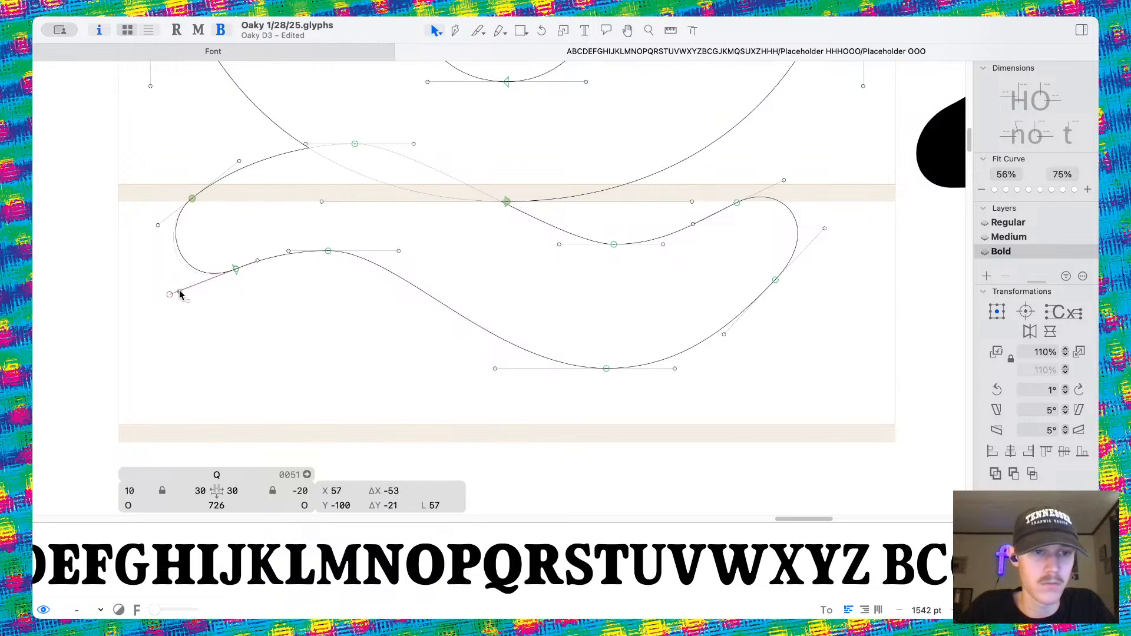
pyautogui.press('space')
pyautogui.scroll(-10, 255, 296)
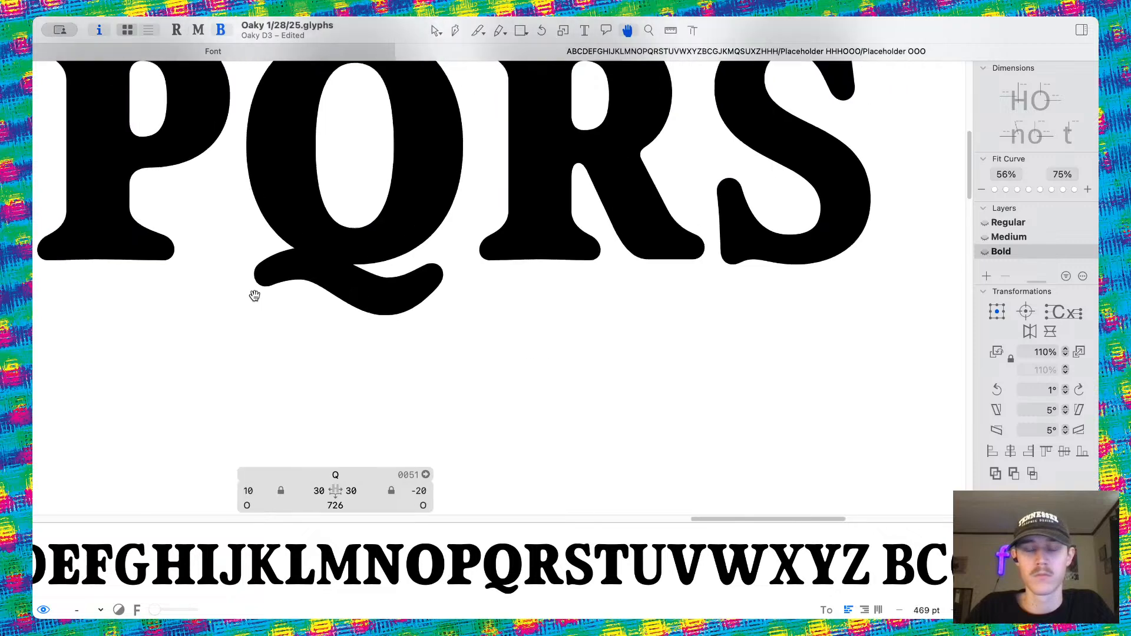
# Examine the Bold Q's tail in preview, both within the alphabet line and close up where it meets the bowl.
pyautogui.hscroll(-5, 254, 297)
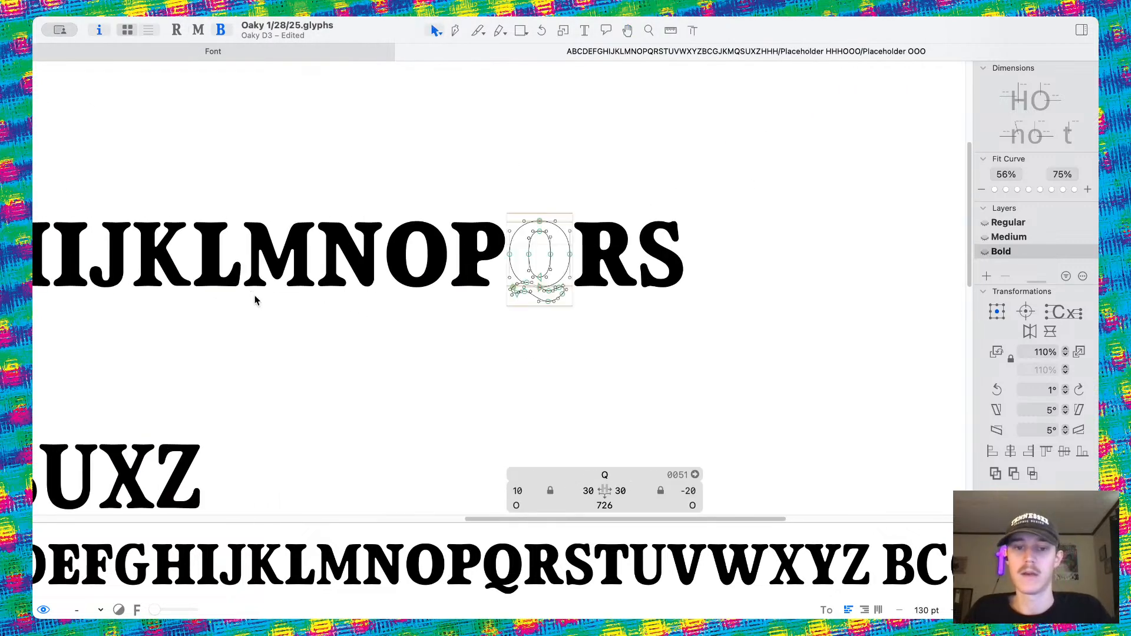
pyautogui.press('space')
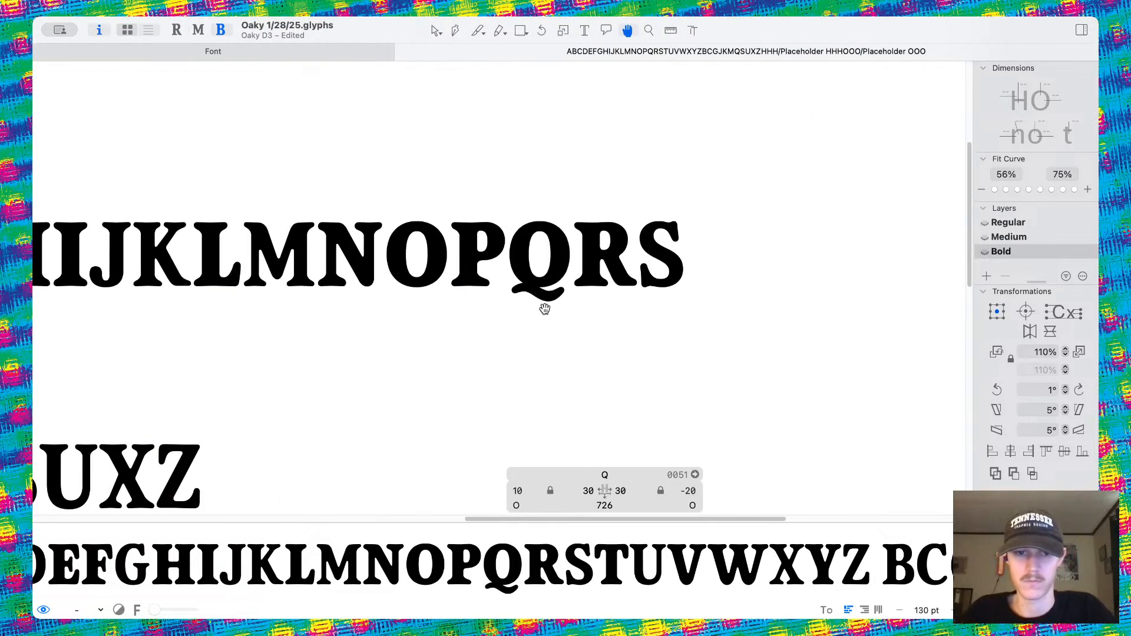
pyautogui.scroll(3, 545, 309)
pyautogui.scroll(5, 545, 308)
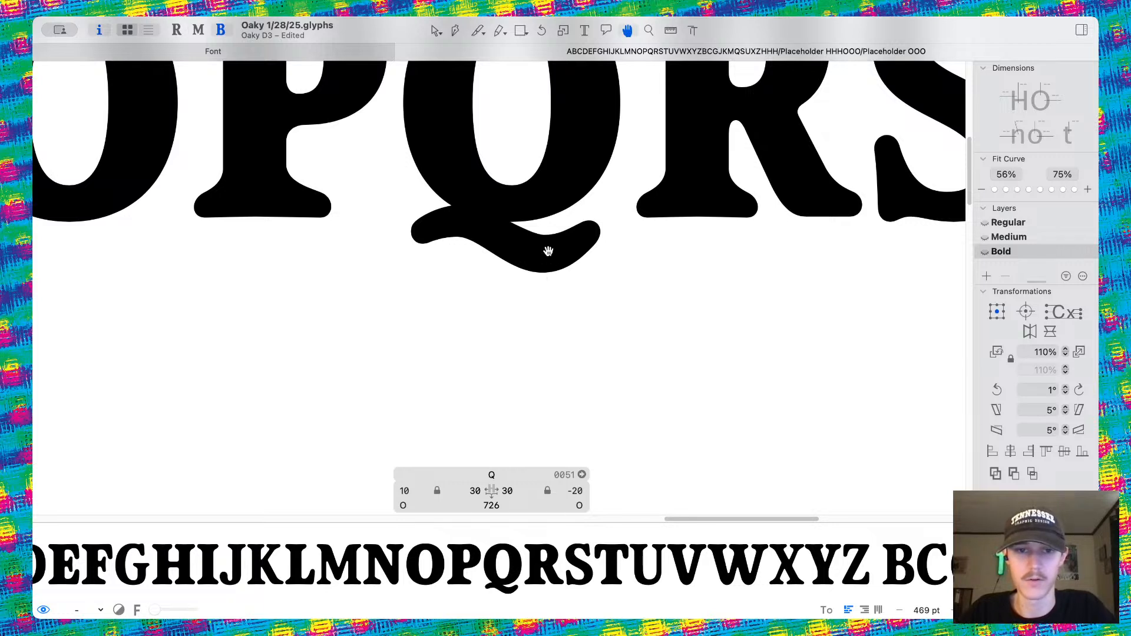
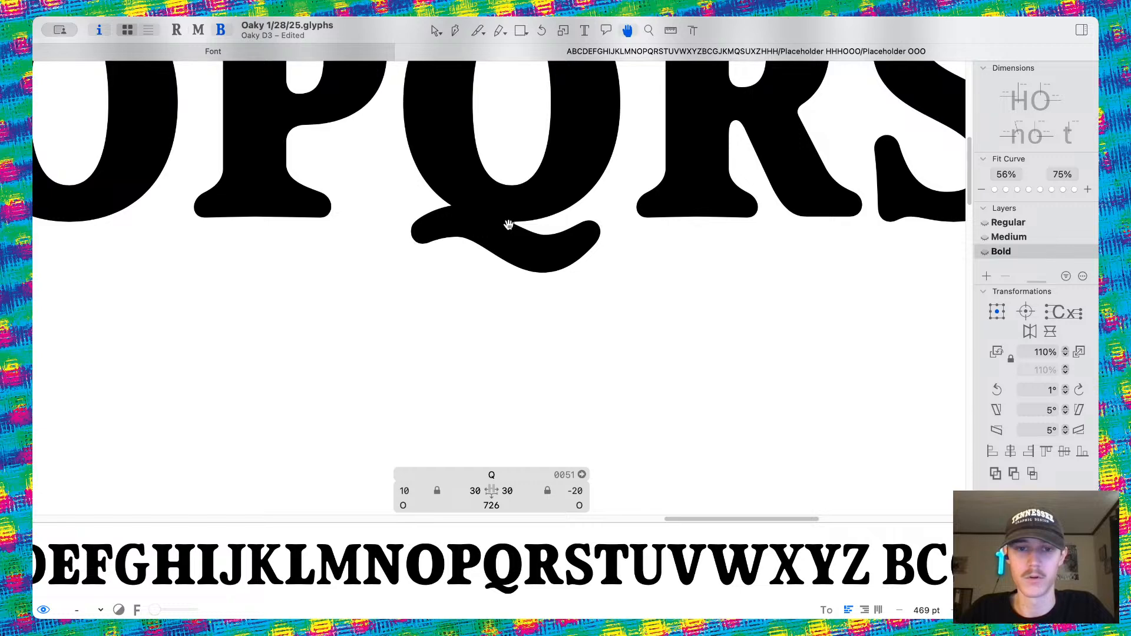
pyautogui.scroll(5, 513, 220)
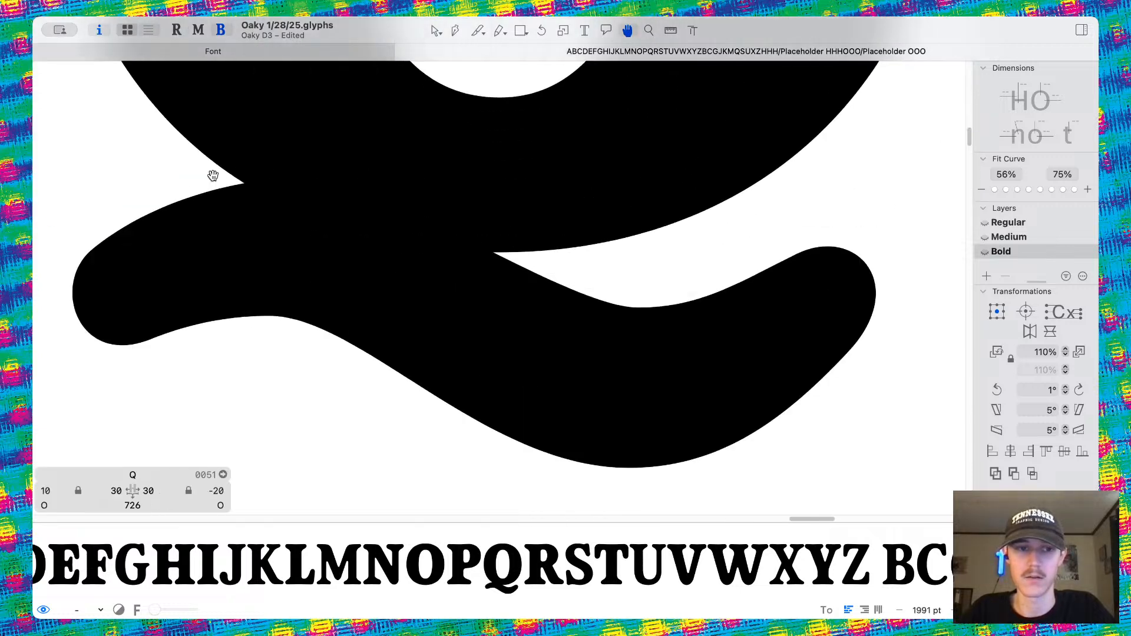
pyautogui.scroll(-5, 522, 267)
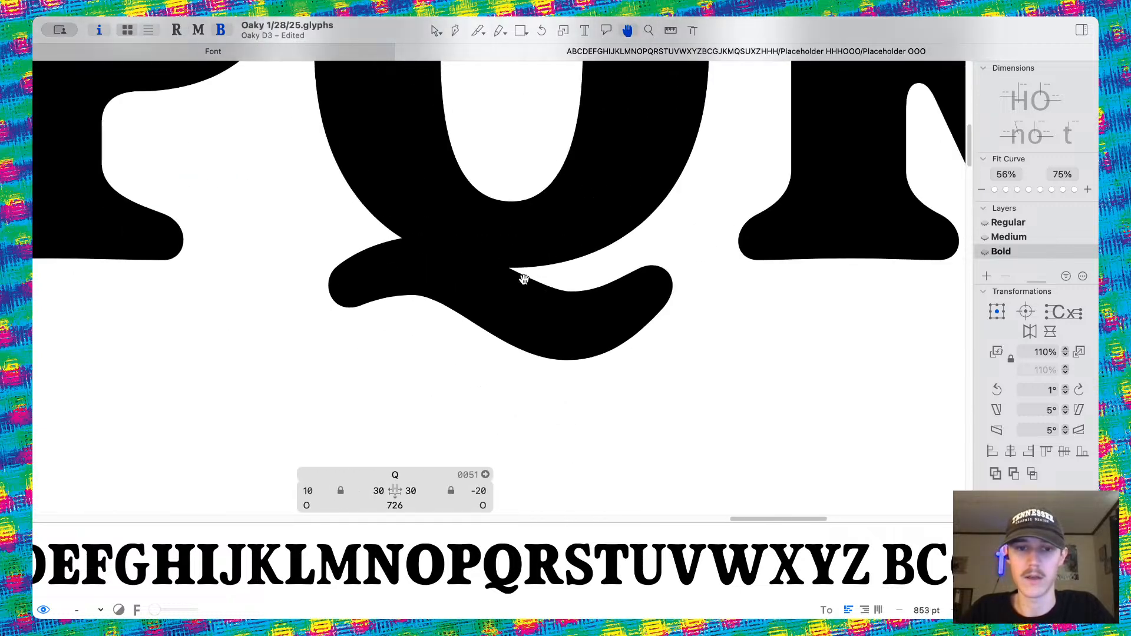
pyautogui.scroll(3, 503, 255)
pyautogui.scroll(3, 503, 254)
pyautogui.scroll(-5, 503, 255)
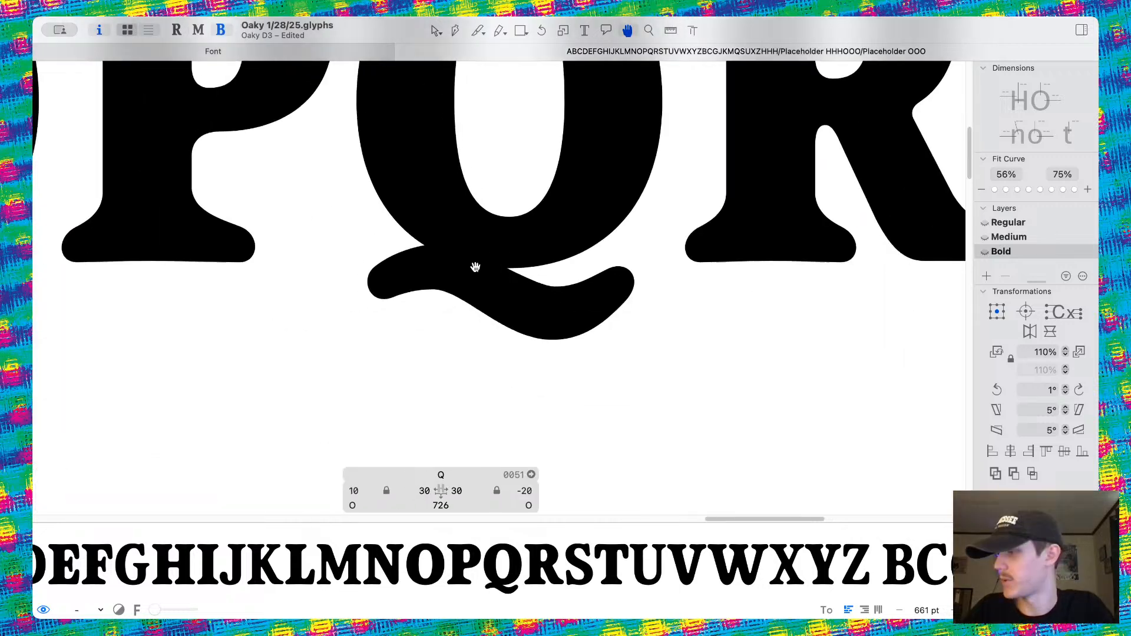
pyautogui.scroll(5, 476, 267)
pyautogui.press('space')
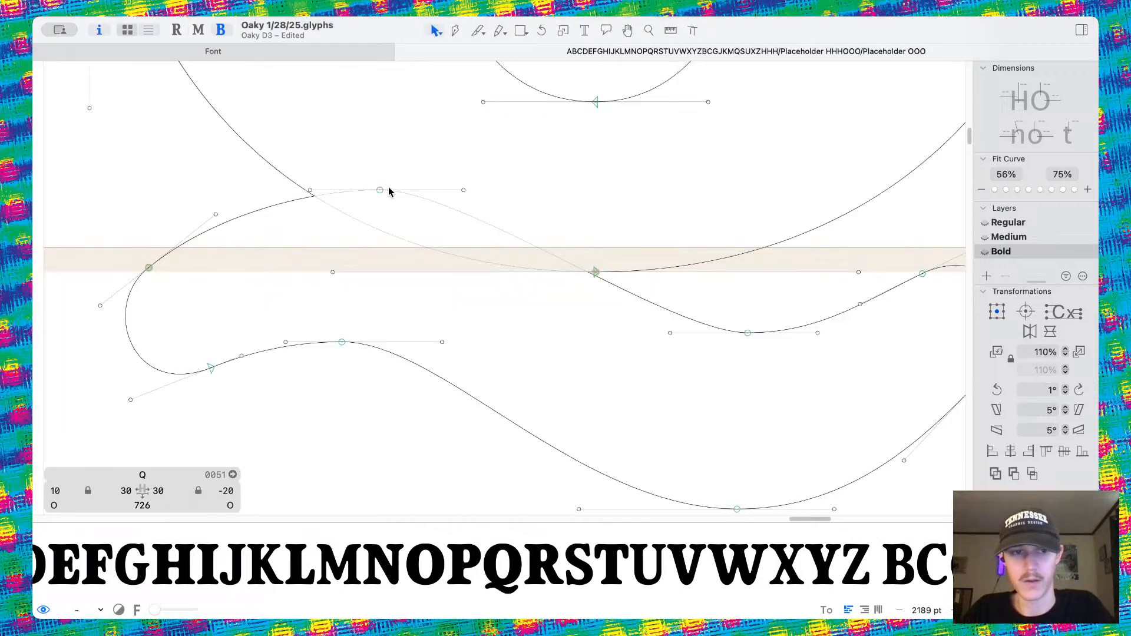
pyautogui.scroll(-8, 458, 302)
pyautogui.press('space')
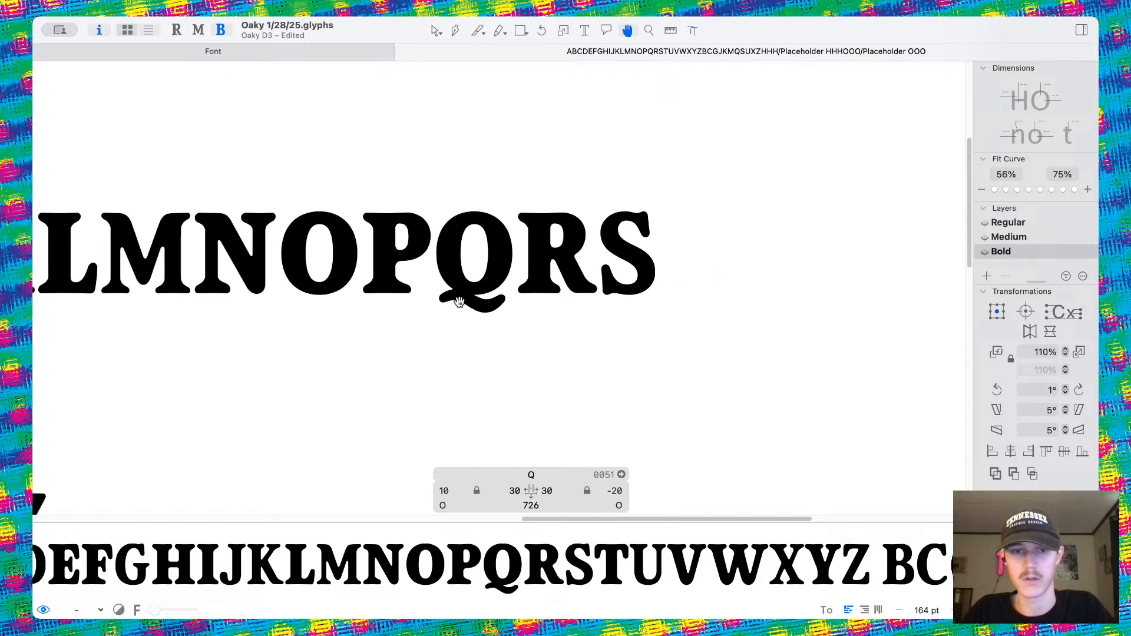
pyautogui.scroll(6, 463, 302)
# Try moving the Bold Q's whole tail down 10 units, preview it, and undo the move.
pyautogui.doubleClick(551, 271)
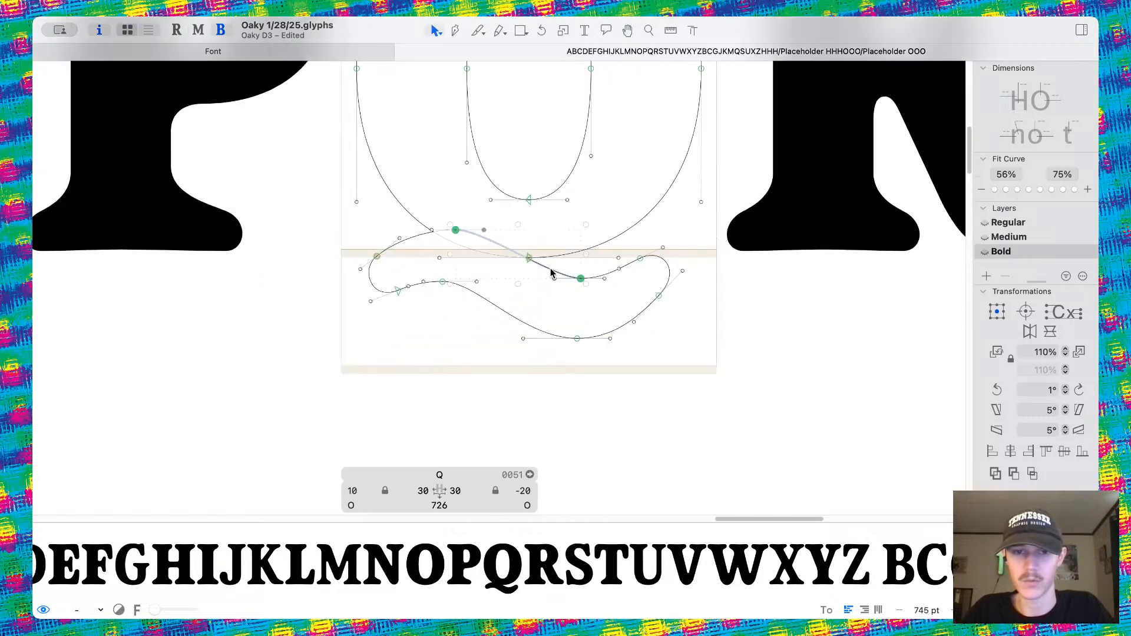
pyautogui.press('space')
pyautogui.hotkey('shift', 'Down')
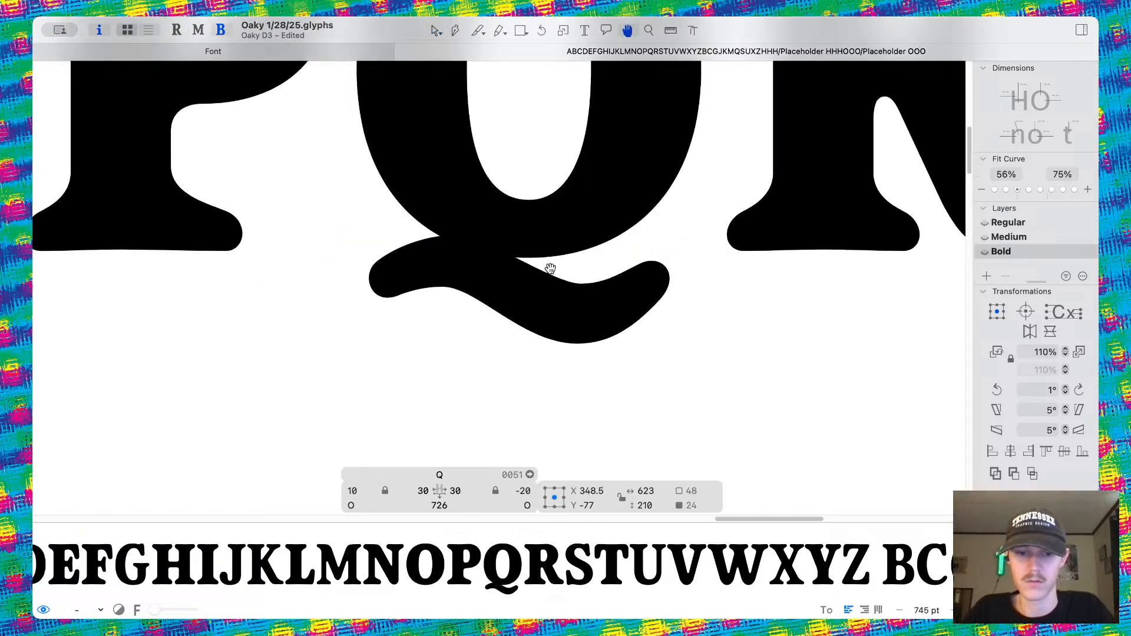
pyautogui.press('super+z')
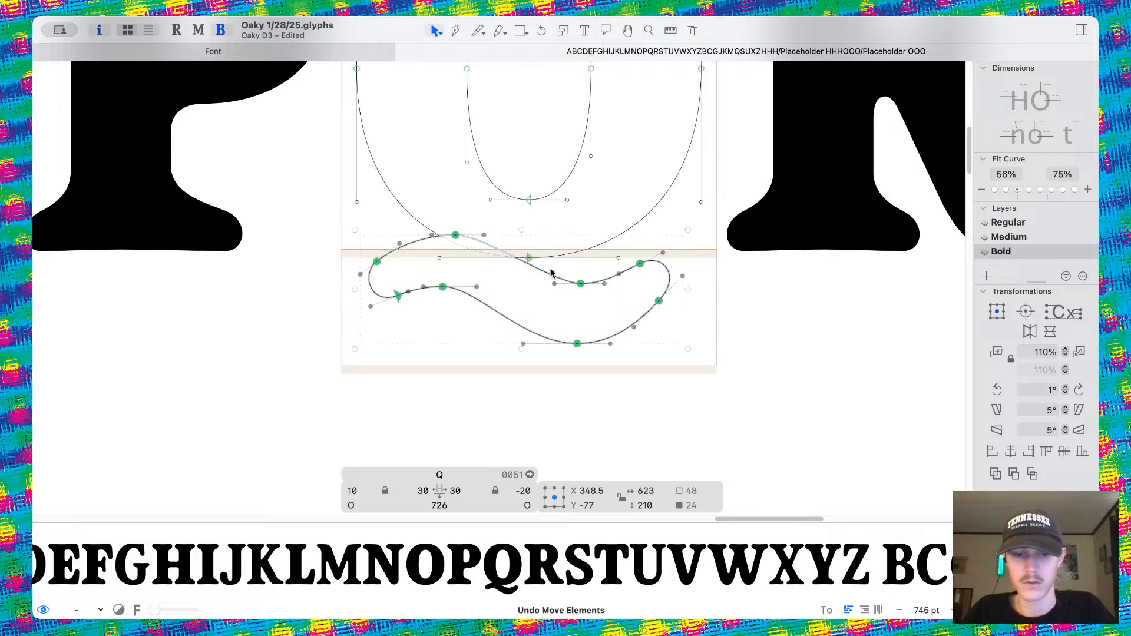
# Compare the Q between the Medium and Bold masters, save the font file, and preview the Bold Q.
pyautogui.press('super+2')
pyautogui.press('super+3')
pyautogui.press('super+2')
pyautogui.press('super+3')
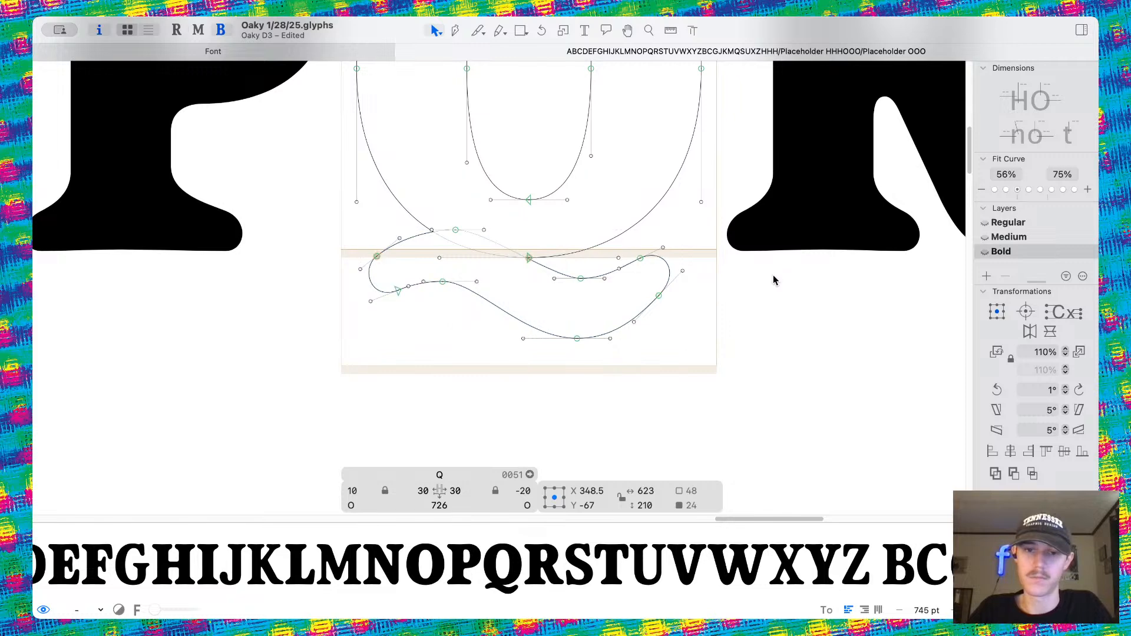
pyautogui.click(775, 280)
pyautogui.press('super+s')
pyautogui.press('h')
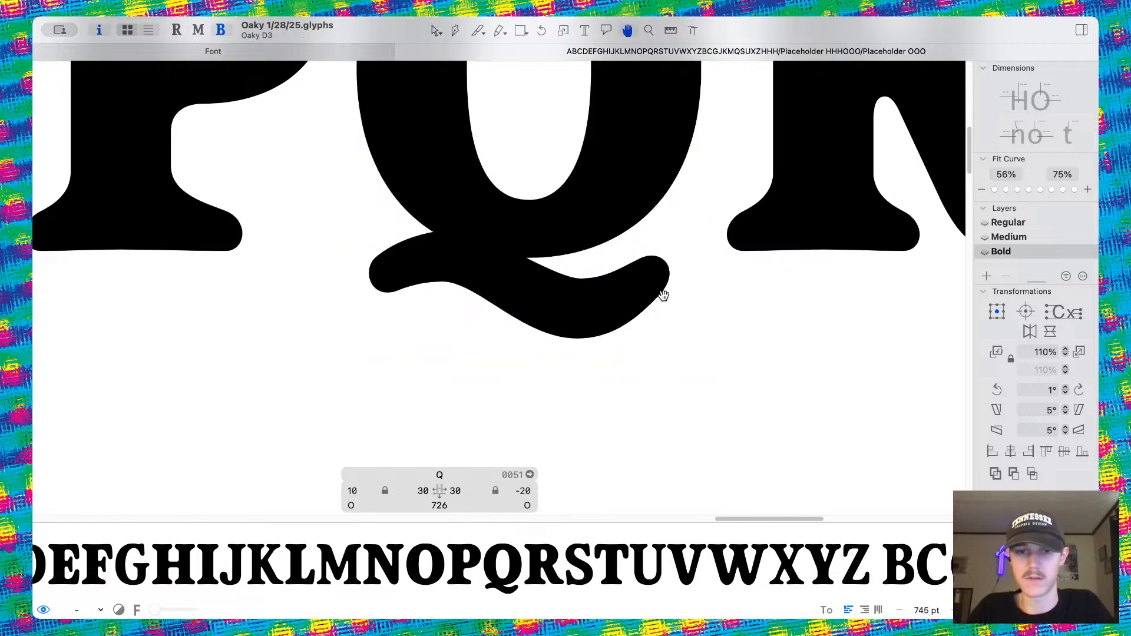
# Examine the Bold Q in the alphabet, the BCGJKMQSUXZ line, and the H and O spacing strings.
pyautogui.scroll(-15, 664, 300)
pyautogui.scroll(6, 603, 312)
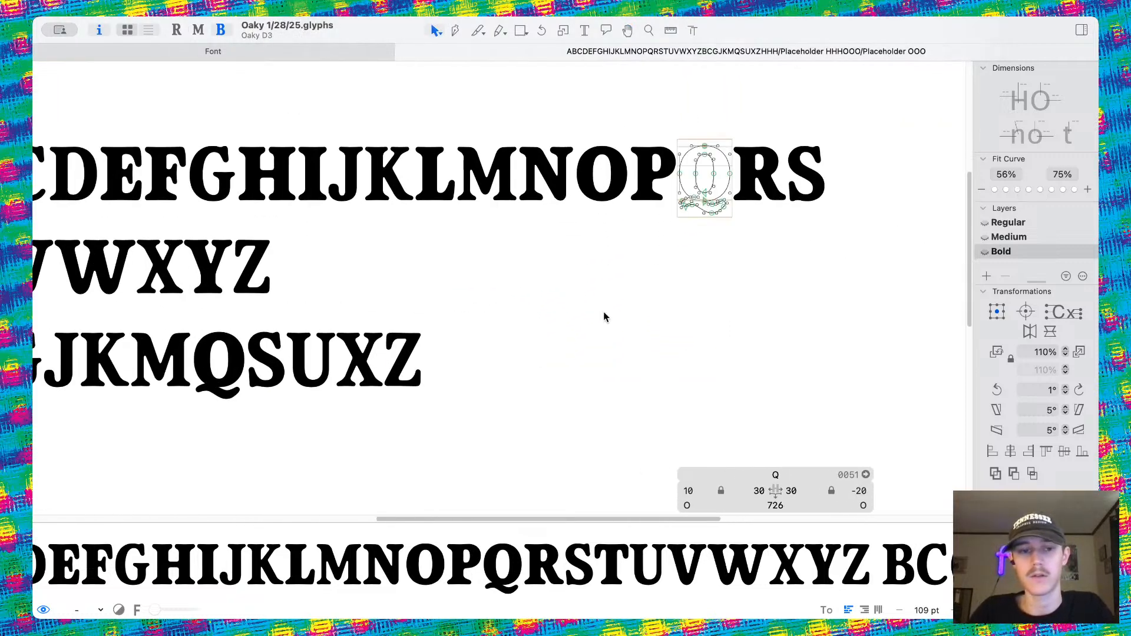
pyautogui.press('v')
pyautogui.scroll(3, 603, 312)
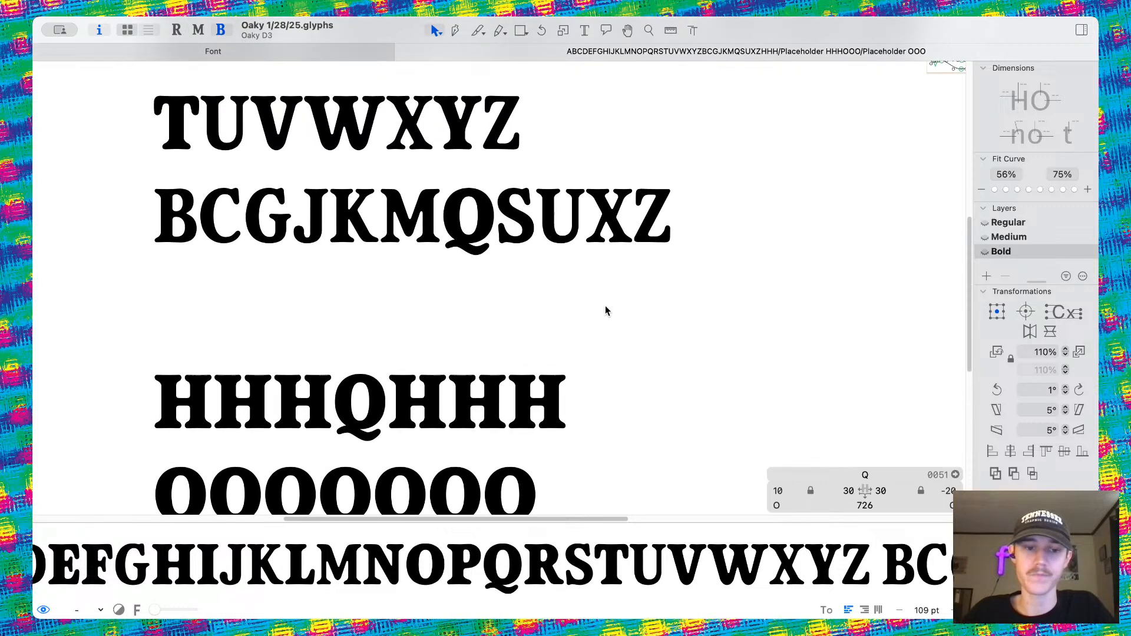
pyautogui.scroll(-2, 482, 367)
pyautogui.scroll(3, 395, 367)
pyautogui.scroll(-4, 396, 368)
pyautogui.scroll(6, 571, 399)
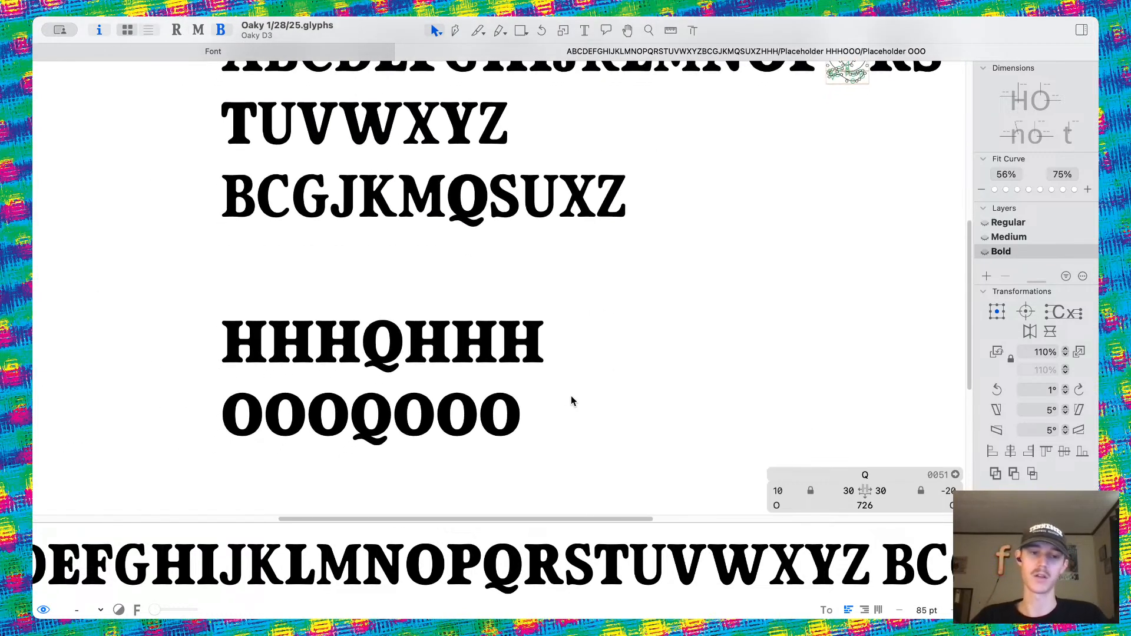
pyautogui.hscroll(-5, 571, 395)
pyautogui.scroll(2, 571, 395)
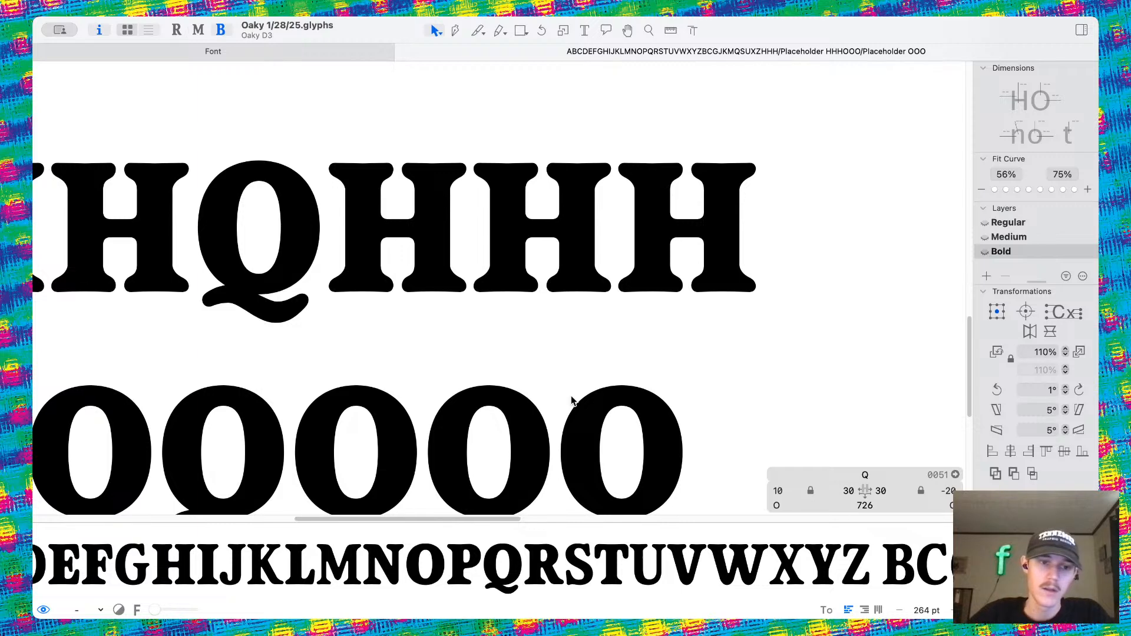
pyautogui.hscroll(5, 737, 210)
pyautogui.scroll(8, 737, 211)
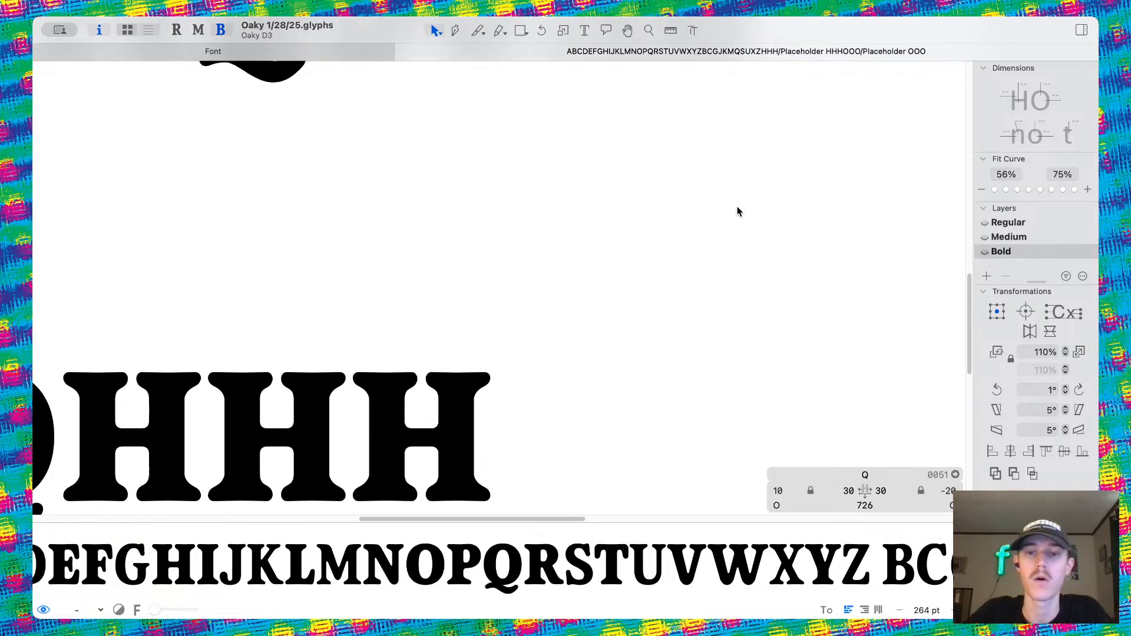
pyautogui.hscroll(-6, 737, 211)
pyautogui.scroll(1, 737, 211)
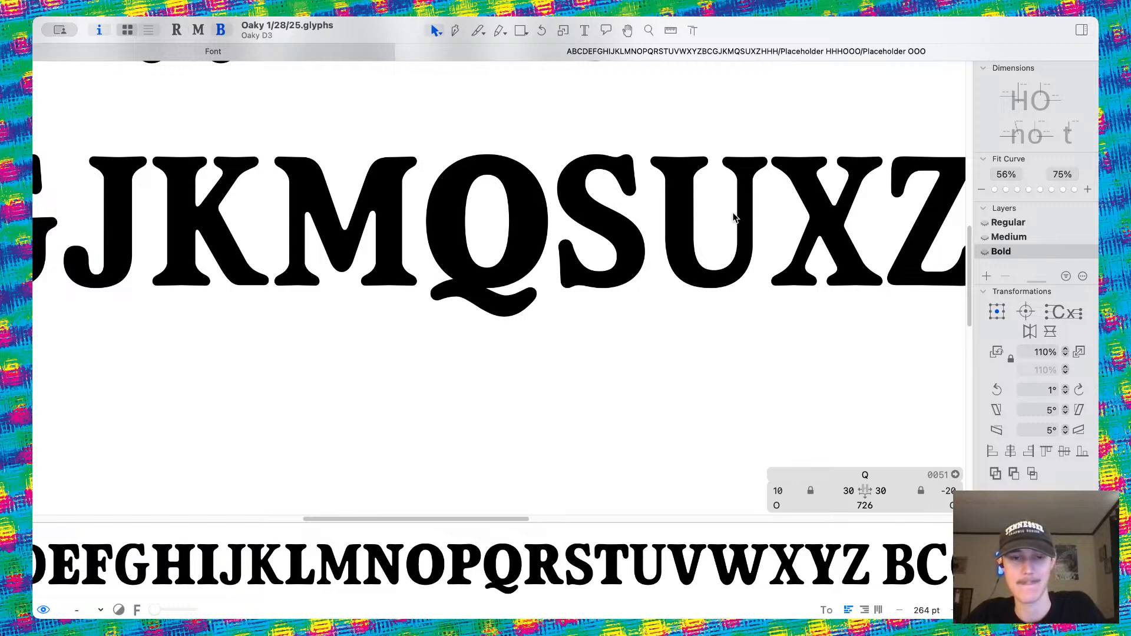
# Switch to the Medium master and open the Q in the BCGJKMQSUXZ line for editing, selecting its tail.
pyautogui.press('super+2')
pyautogui.scroll(5, 639, 267)
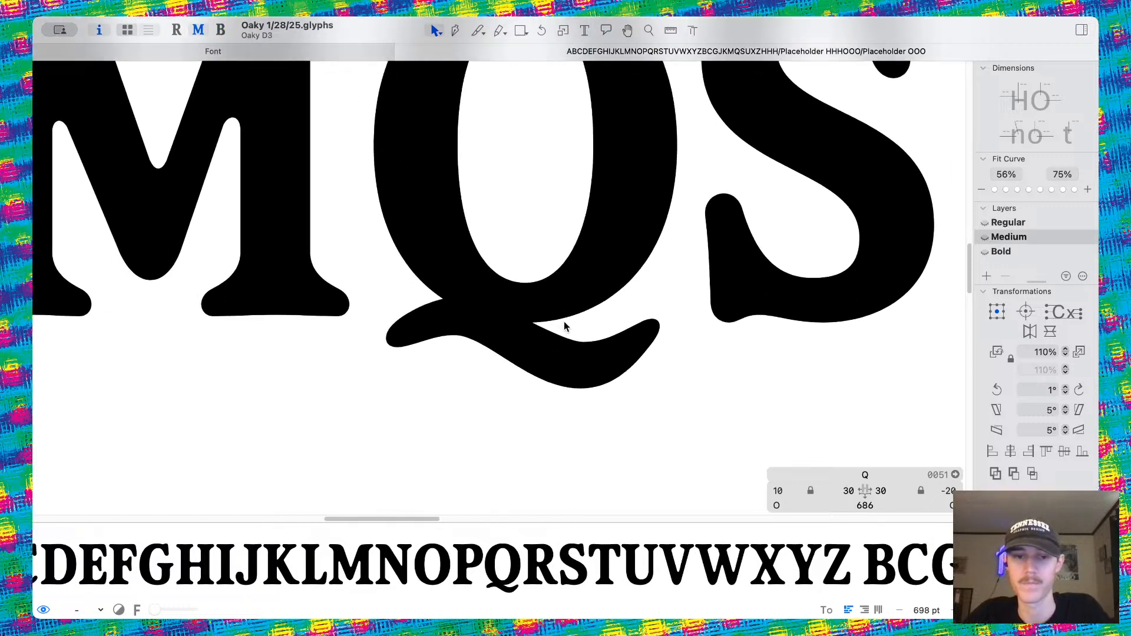
pyautogui.doubleClick(545, 366)
pyautogui.doubleClick(550, 335)
# Try lowering the Medium Q's tail away from the bowl, and undo the move.
pyautogui.moveTo(549, 334); pyautogui.dragTo(556, 346)
pyautogui.click(789, 334)
pyautogui.scroll(3, 386, 327)
pyautogui.moveTo(371, 268); pyautogui.dragTo(545, 406)
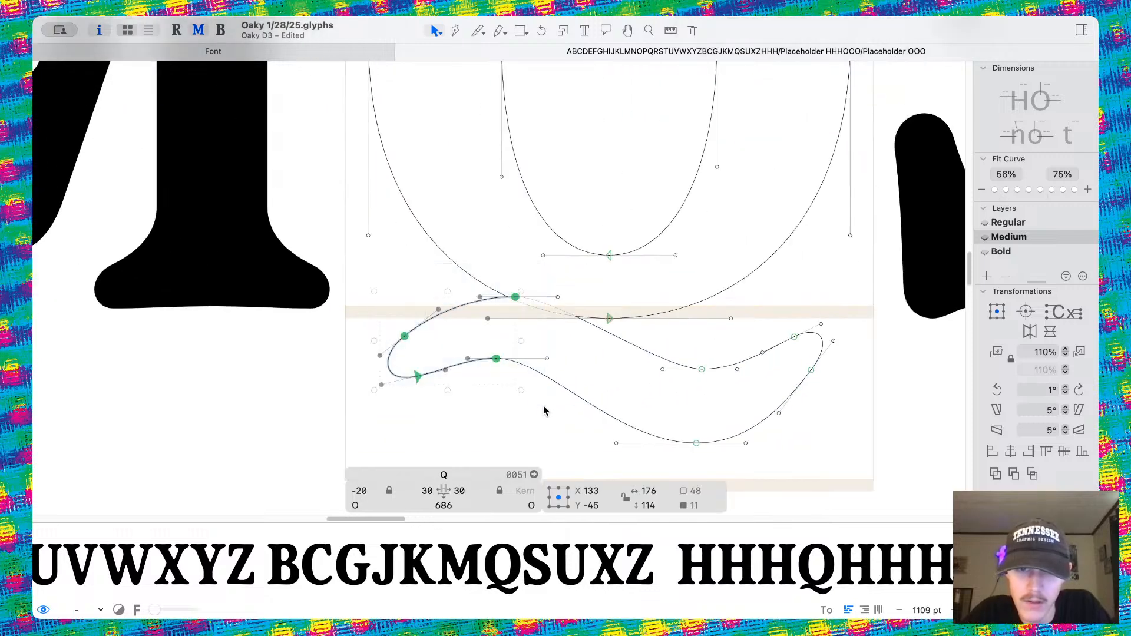
pyautogui.press('super+z')
pyautogui.press('super+shift+z')
pyautogui.press('super+shift+z')
pyautogui.press('super+z')
pyautogui.click(573, 378)
pyautogui.doubleClick(573, 383)
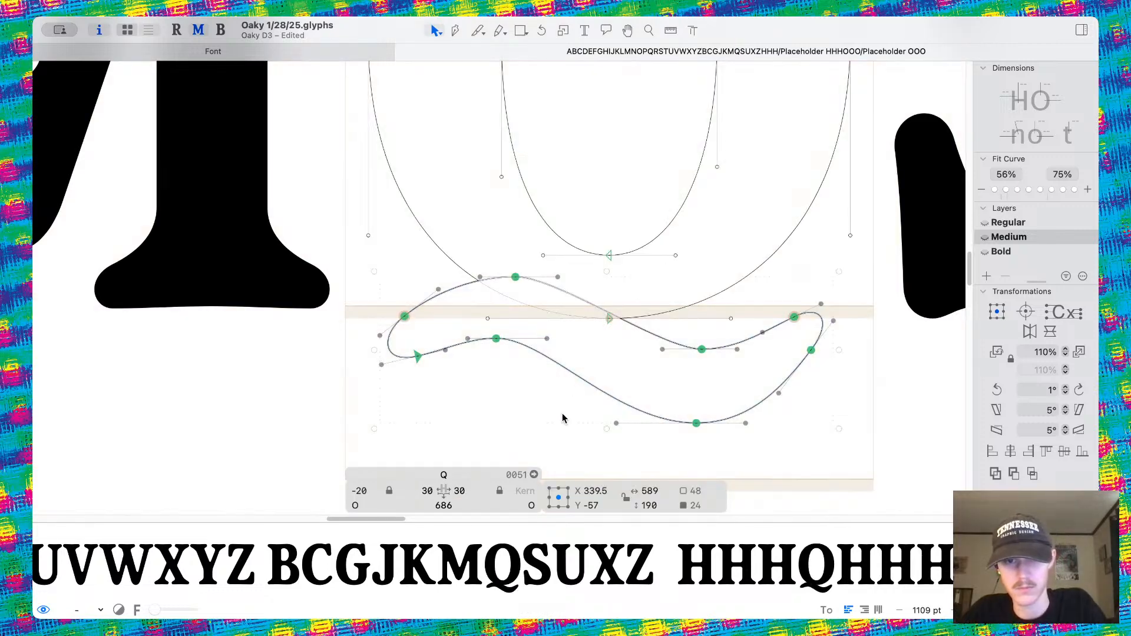
pyautogui.click(559, 405)
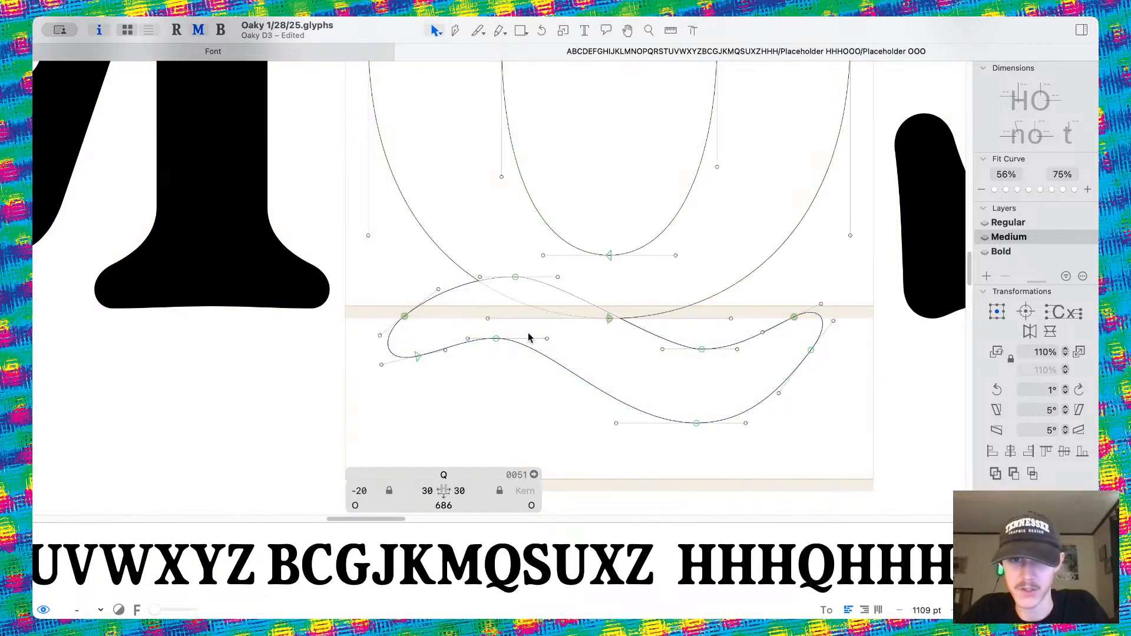
# Select the Medium Q's entire tail contour and move it slightly down from the bowl.
pyautogui.scroll(-2, 391, 252)
pyautogui.moveTo(384, 242); pyautogui.dragTo(541, 344)
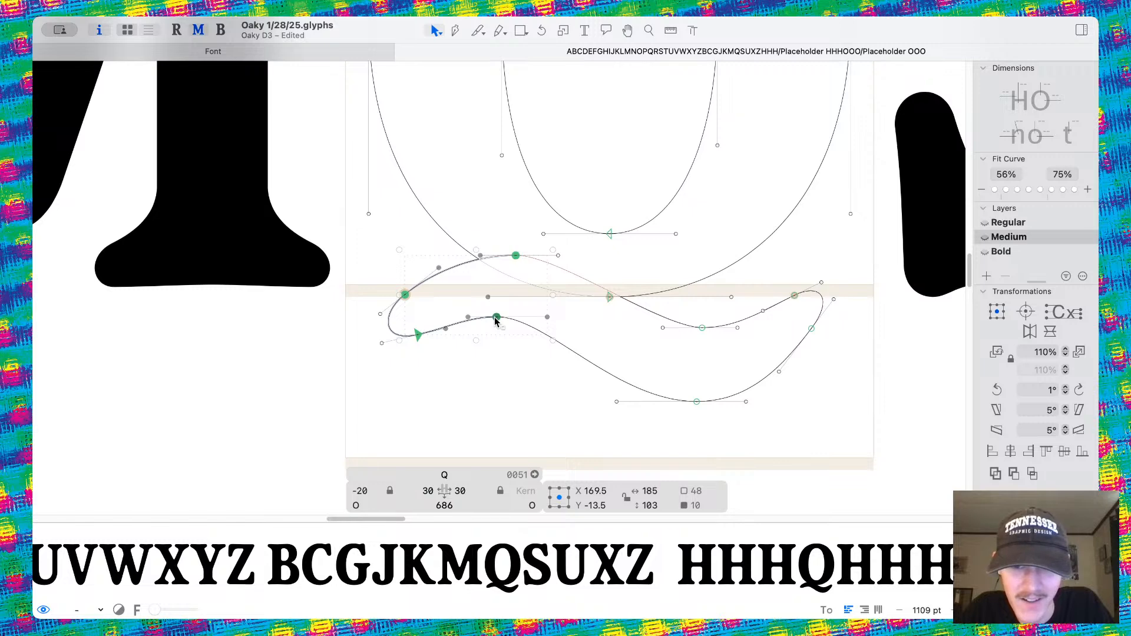
pyautogui.doubleClick(672, 328)
pyautogui.moveTo(699, 332); pyautogui.dragTo(699, 347)
# Lower the left end of the Medium Q's tail further and its right end slightly, separating the tail from the bowl.
pyautogui.moveTo(303, 236); pyautogui.dragTo(499, 355)
pyautogui.press('super+z')
pyautogui.keyDown('shift'); pyautogui.click(486, 299); pyautogui.keyUp('shift')
pyautogui.moveTo(496, 353); pyautogui.dragTo(495, 370)
pyautogui.moveTo(673, 306); pyautogui.dragTo(843, 464)
pyautogui.moveTo(697, 418); pyautogui.dragTo(698, 429)
pyautogui.click(758, 321)
# Draw a closed four-corner connector with the Pen tool, running from the bowl's lower right to the tail's left end.
pyautogui.scroll(1, 501, 330)
pyautogui.scroll(2, 501, 334)
pyautogui.click(455, 32)
pyautogui.click(613, 302)
pyautogui.click(642, 327)
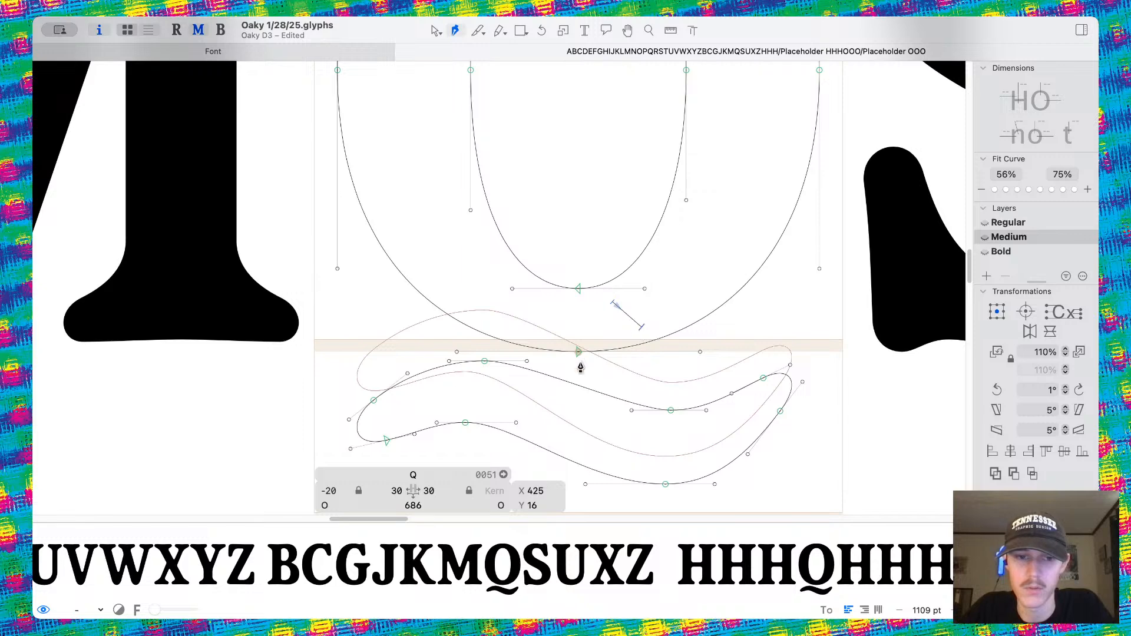
pyautogui.click(414, 415)
pyautogui.click(385, 378)
pyautogui.click(613, 303)
pyautogui.click(436, 31)
# Move the connector's two lower-left corners inward onto the upper and lower edges of the Medium Q's tail.
pyautogui.scroll(2, 415, 294)
pyautogui.scroll(-2, 415, 333)
pyautogui.scroll(3, 414, 332)
pyautogui.moveTo(420, 292); pyautogui.dragTo(471, 296)
pyautogui.click(482, 375)
pyautogui.moveTo(482, 375); pyautogui.dragTo(520, 394)
# Select the whole connector shape and reverse its contour direction so it merges with the bowl and tail.
pyautogui.doubleClick(602, 362)
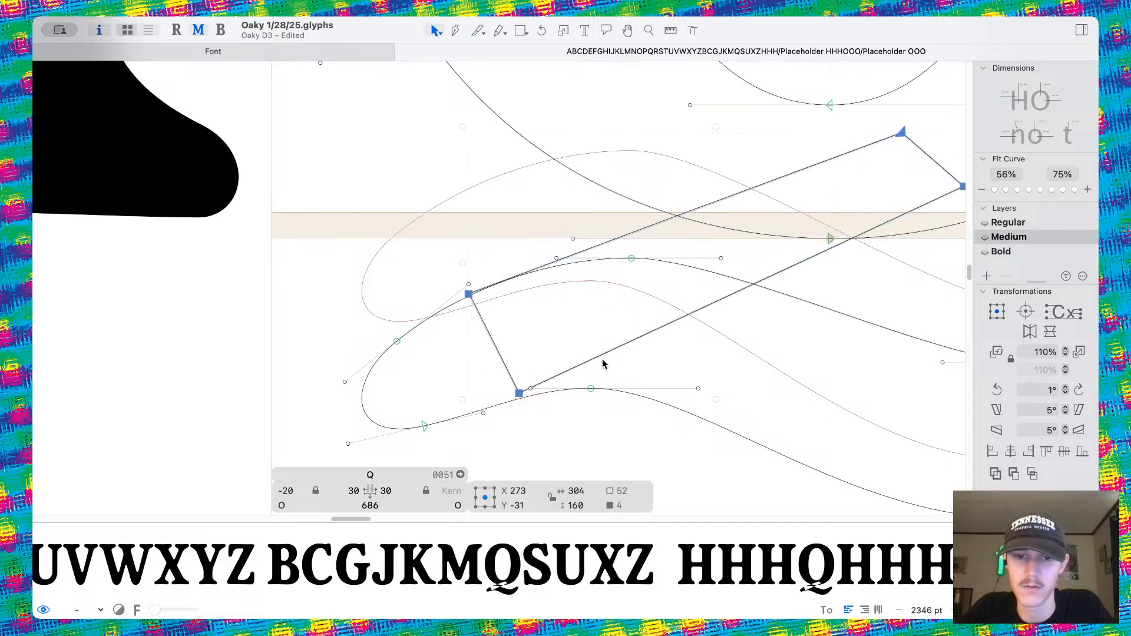
pyautogui.rightClick(602, 362)
pyautogui.click(660, 344)
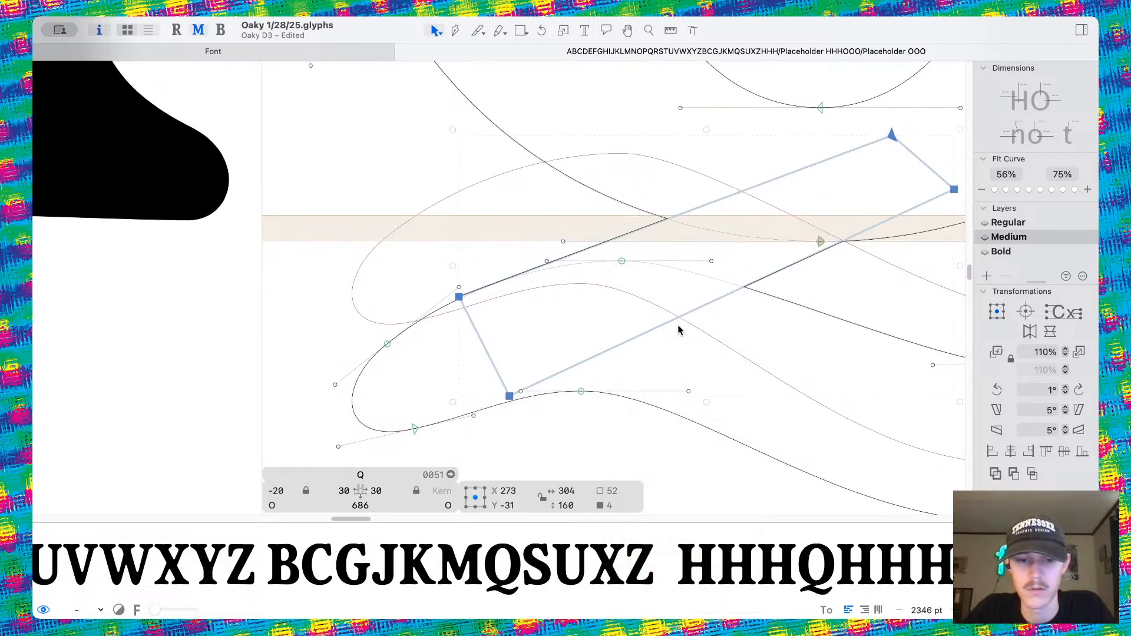
# Adjust the connector's corners where it meets the bowl, and preview the Medium Q within the sample lines.
pyautogui.hscroll(10, 683, 324)
pyautogui.scroll(4, 684, 324)
pyautogui.click(675, 288)
pyautogui.moveTo(674, 288); pyautogui.dragTo(666, 313)
pyautogui.moveTo(610, 233); pyautogui.dragTo(720, 247)
pyautogui.press('space')
pyautogui.scroll(-15, 777, 167)
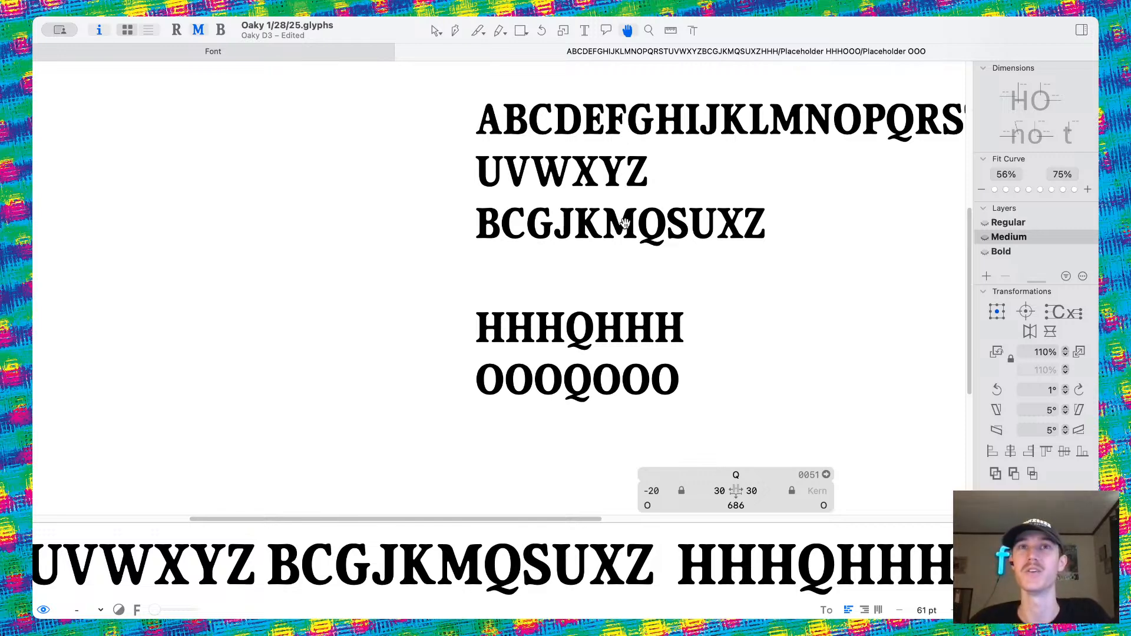
pyautogui.scroll(10, 611, 230)
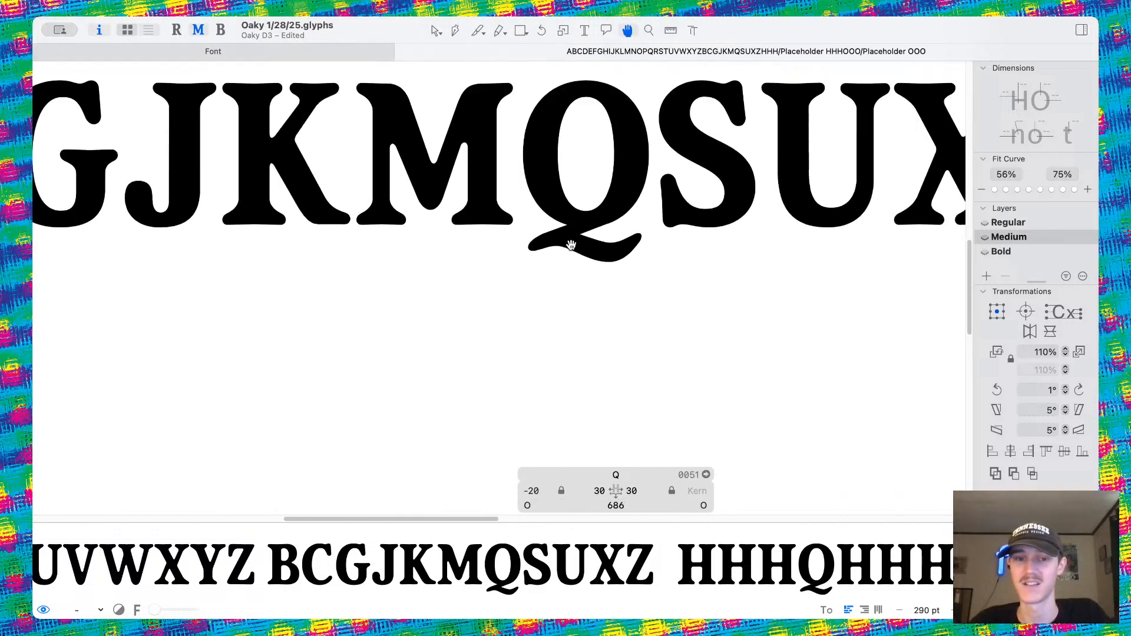
# Move the connector's lower-left corner inside the Medium Q's tail to X 149, Y -89, and align its upper-left corner with the tail's upper edge.
pyautogui.scroll(12, 571, 235)
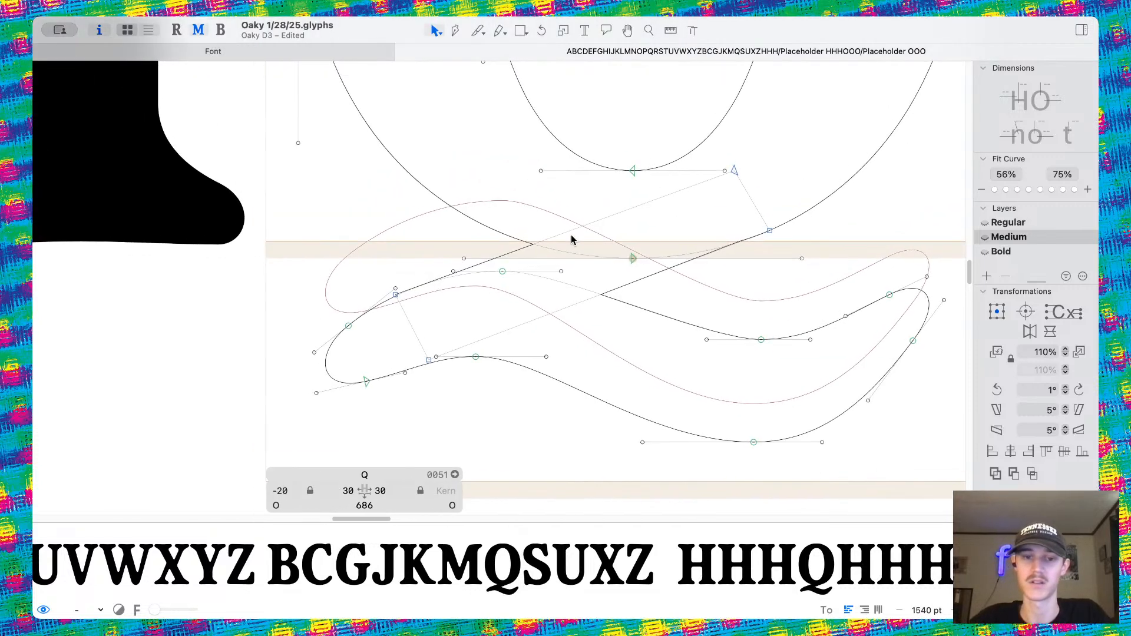
pyautogui.moveTo(392, 401); pyautogui.dragTo(387, 370)
pyautogui.press('space')
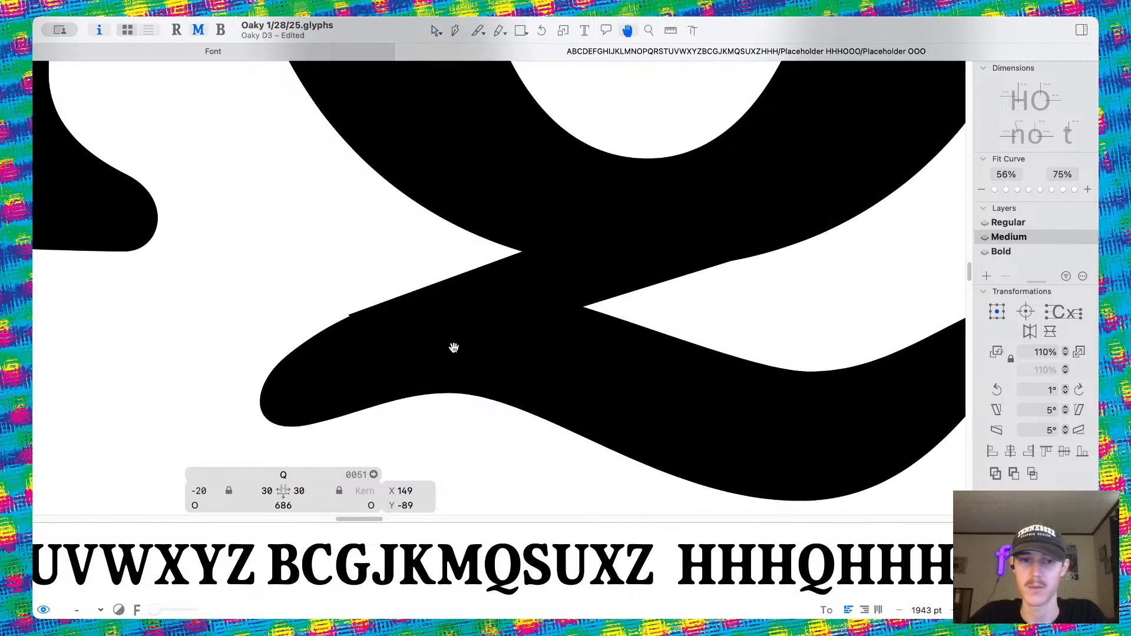
pyautogui.scroll(8, 354, 310)
pyautogui.moveTo(397, 311); pyautogui.dragTo(393, 321)
pyautogui.press('space')
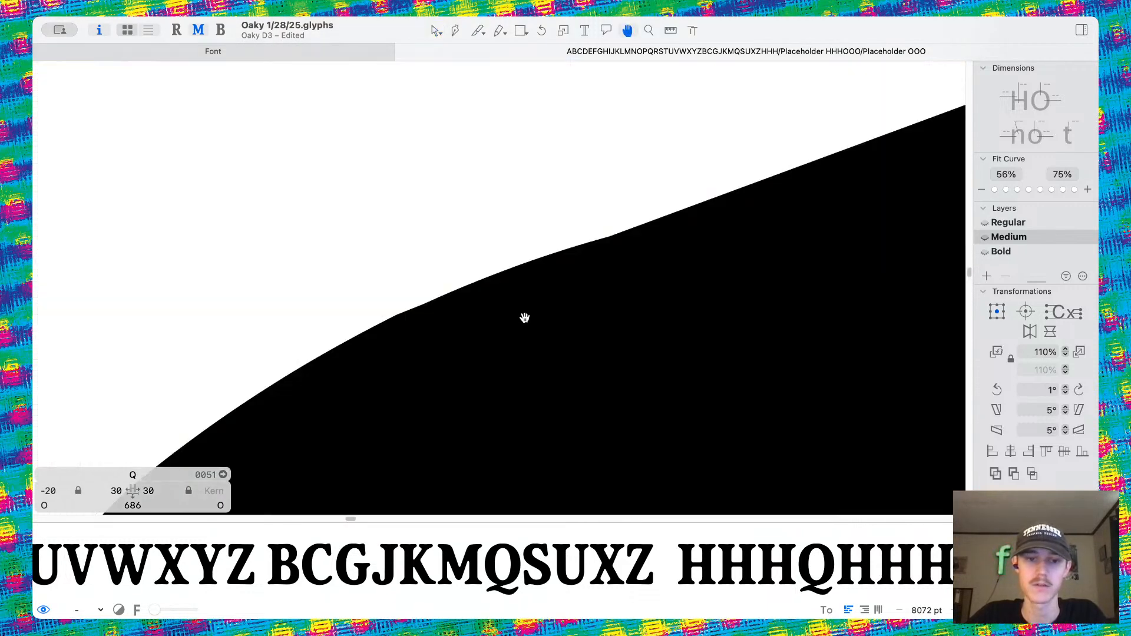
pyautogui.scroll(-15, 524, 318)
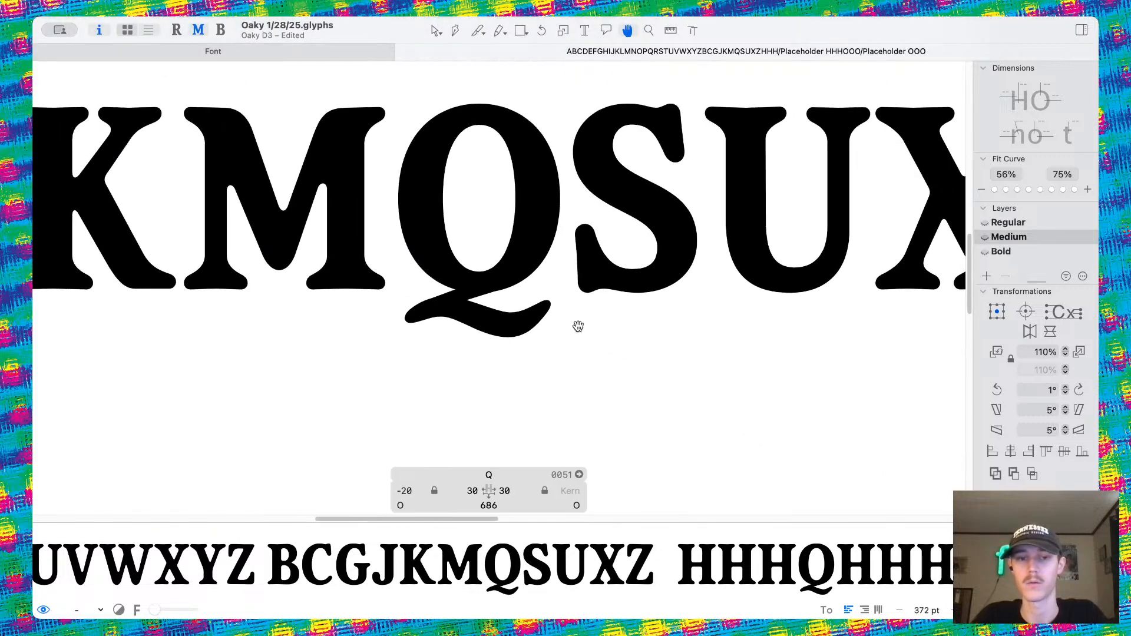
pyautogui.scroll(-5, 577, 325)
pyautogui.scroll(8, 560, 321)
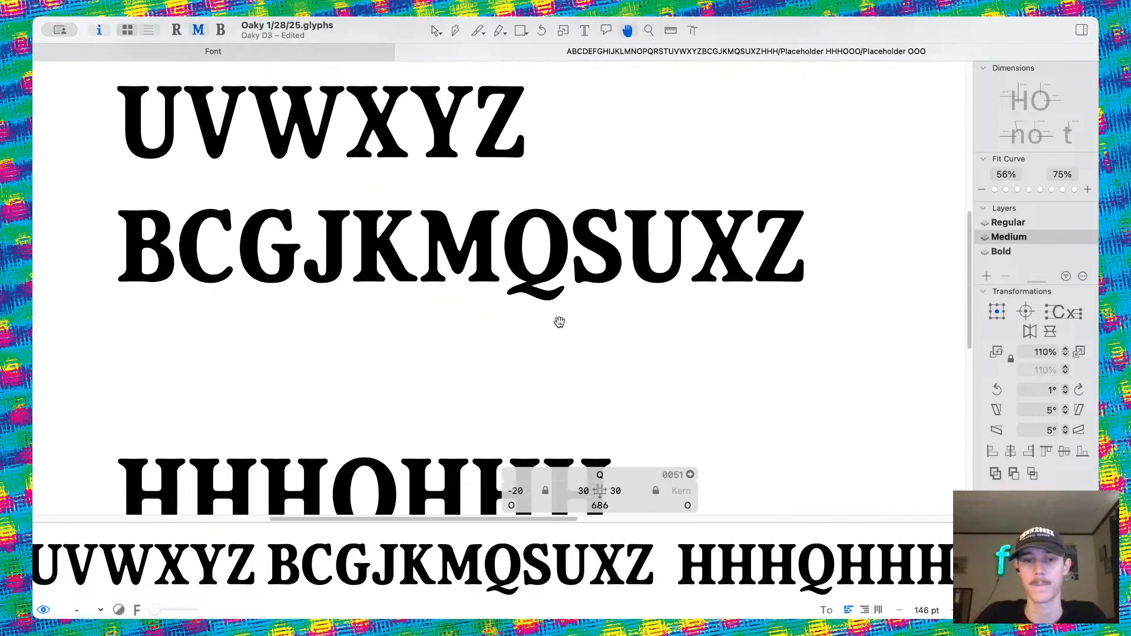
# Nudge the connector's lower-right corner to blend into the bowl's outer curve, and inspect the join closely.
pyautogui.scroll(10, 522, 289)
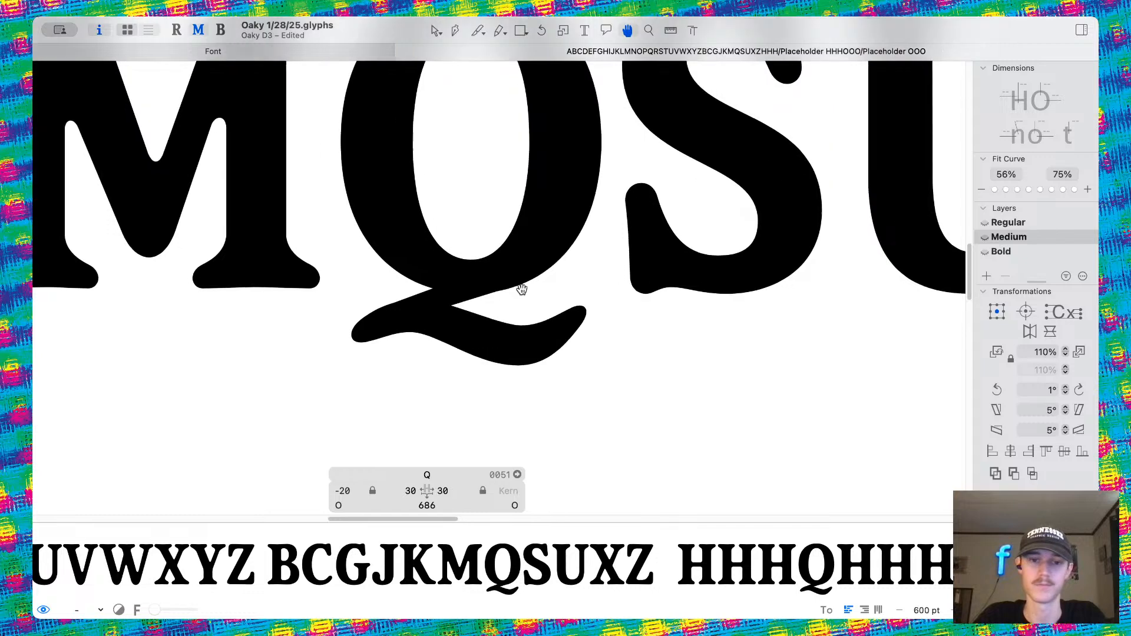
pyautogui.scroll(-4, 519, 282)
pyautogui.scroll(6, 505, 277)
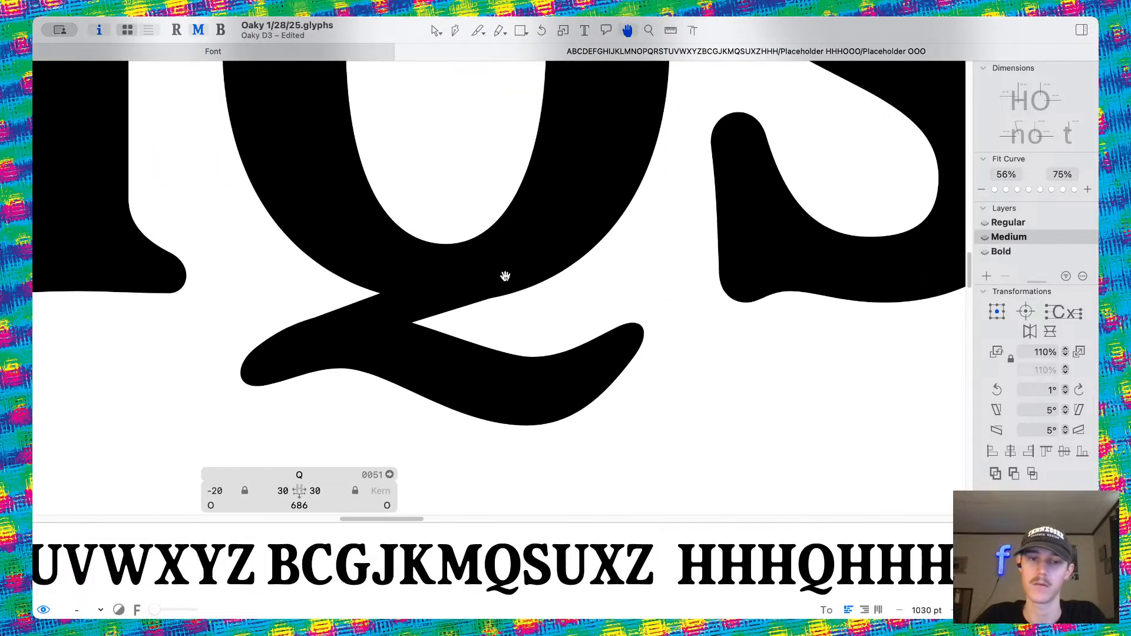
pyautogui.moveTo(534, 266); pyautogui.dragTo(529, 269)
pyautogui.click(654, 271)
pyautogui.press('space')
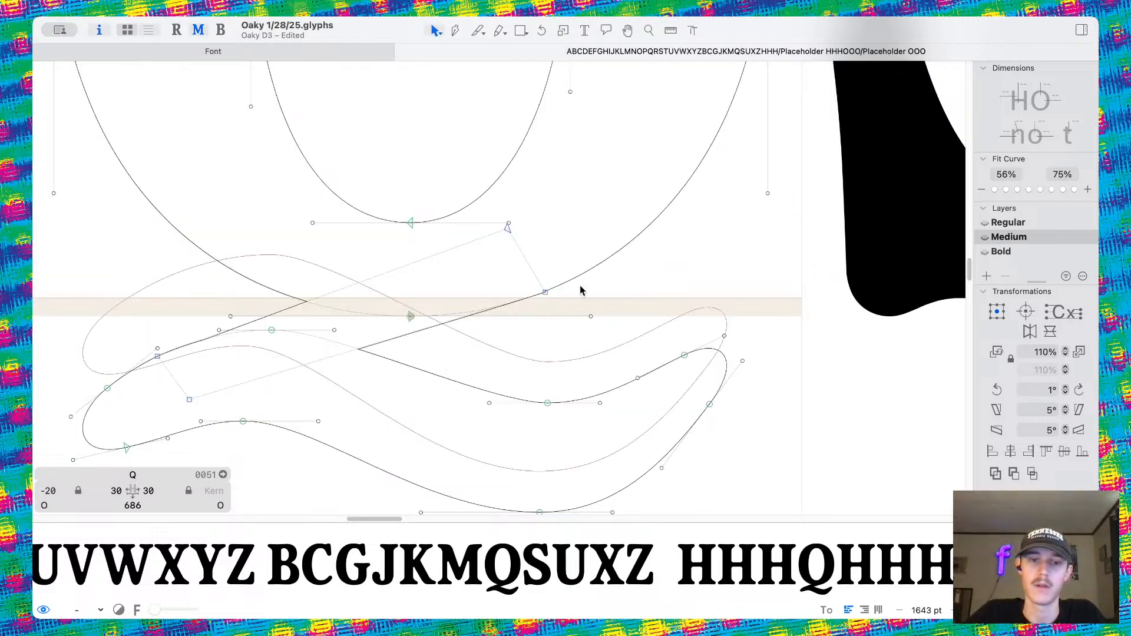
pyautogui.scroll(7, 580, 288)
pyautogui.scroll(4, 466, 287)
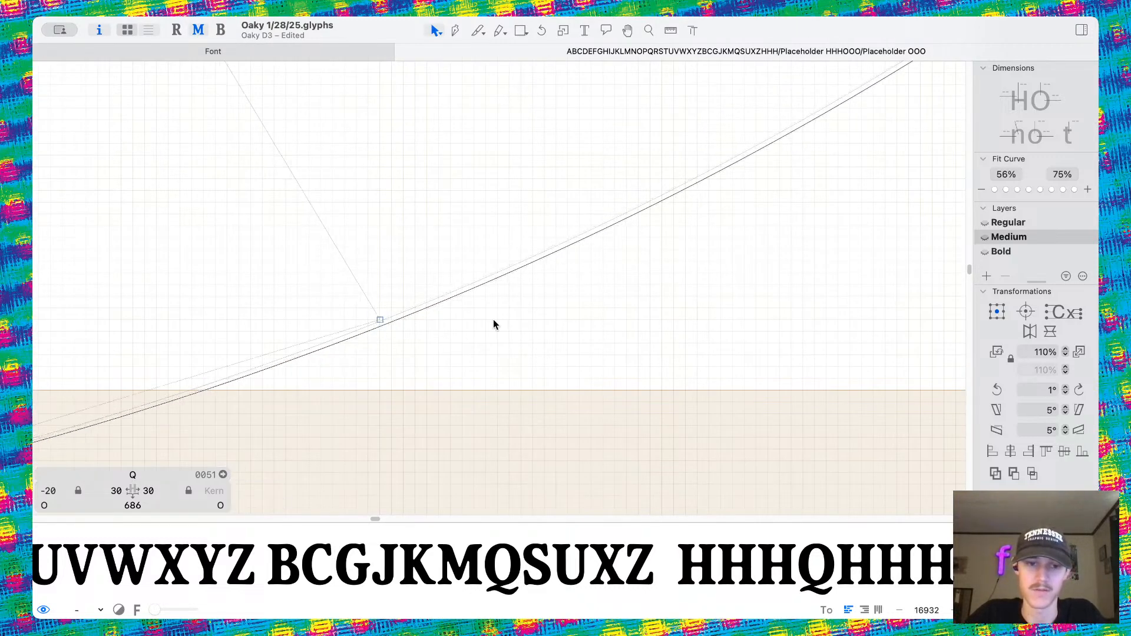
# Preview the Medium Q at several sizes within the sample lines to judge how its tail fits with the neighbouring letters.
pyautogui.press('space')
pyautogui.scroll(-6, 477, 310)
pyautogui.scroll(-6, 463, 297)
pyautogui.scroll(-5, 614, 326)
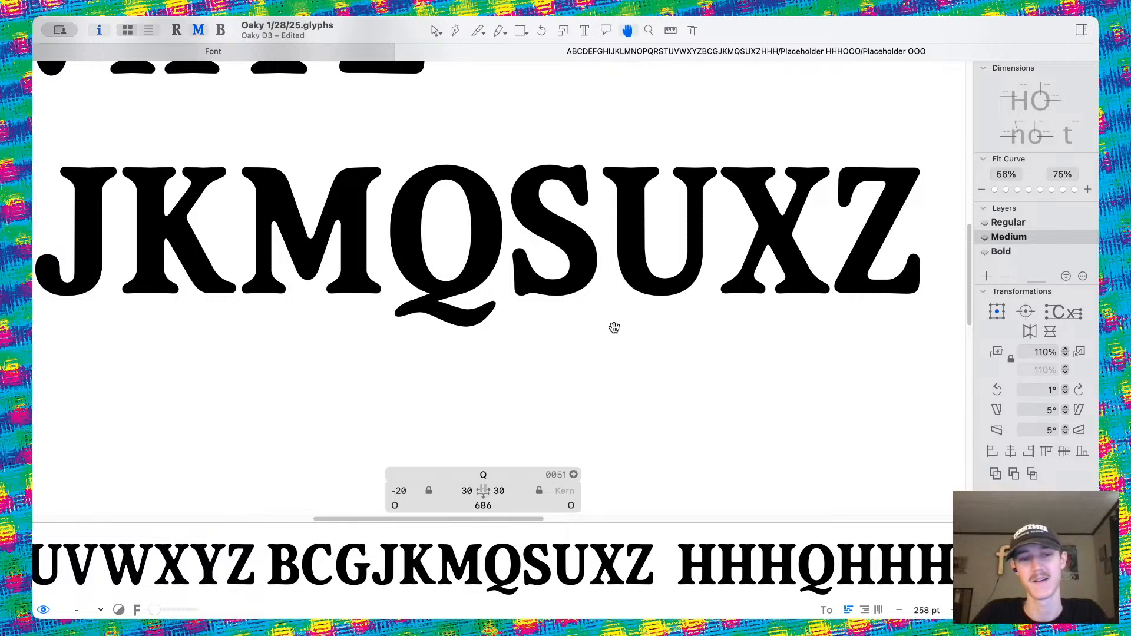
pyautogui.scroll(3, 590, 315)
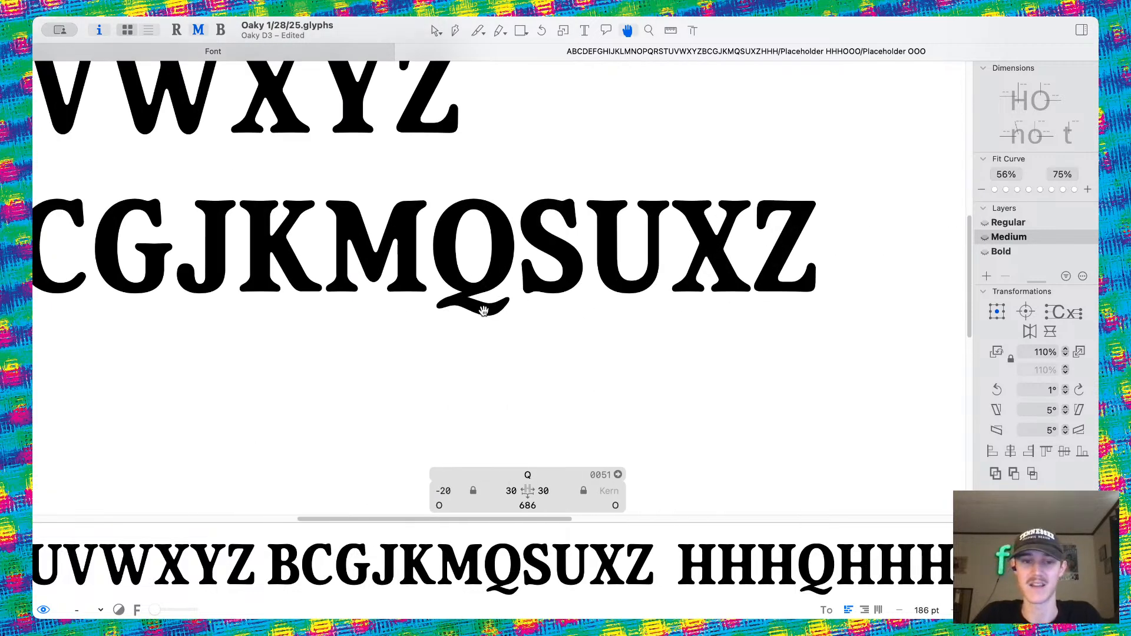
pyautogui.scroll(4, 507, 309)
pyautogui.scroll(-4, 483, 311)
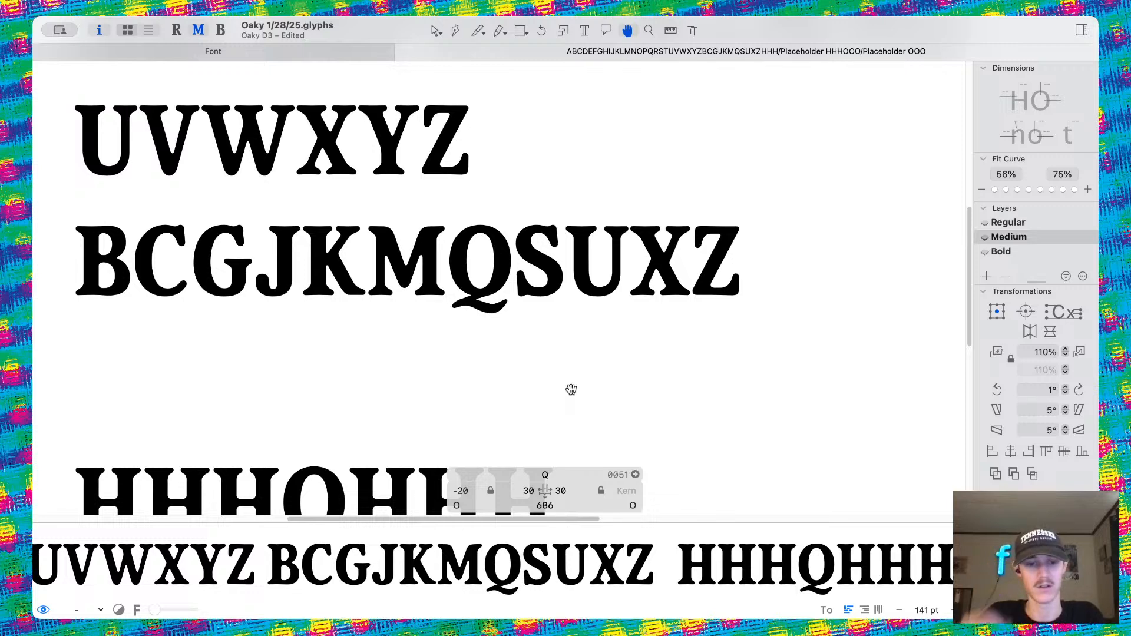
pyautogui.scroll(-4, 571, 388)
pyautogui.scroll(6, 538, 356)
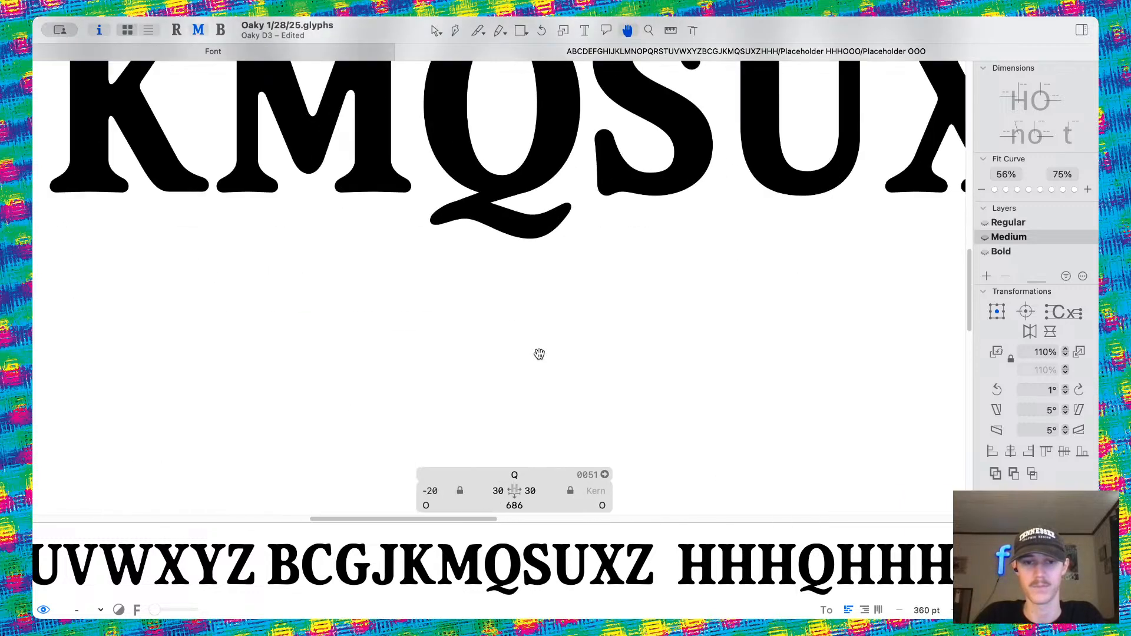
# Widen the Medium Q's tail by shifting its left end further left and its right end further right, and preview the letter.
pyautogui.scroll(3, 539, 355)
pyautogui.scroll(4, 483, 316)
pyautogui.moveTo(373, 289); pyautogui.dragTo(451, 338)
pyautogui.moveTo(585, 297); pyautogui.dragTo(746, 423)
pyautogui.moveTo(694, 328); pyautogui.dragTo(712, 329)
pyautogui.click(747, 373)
pyautogui.scroll(5, 621, 274)
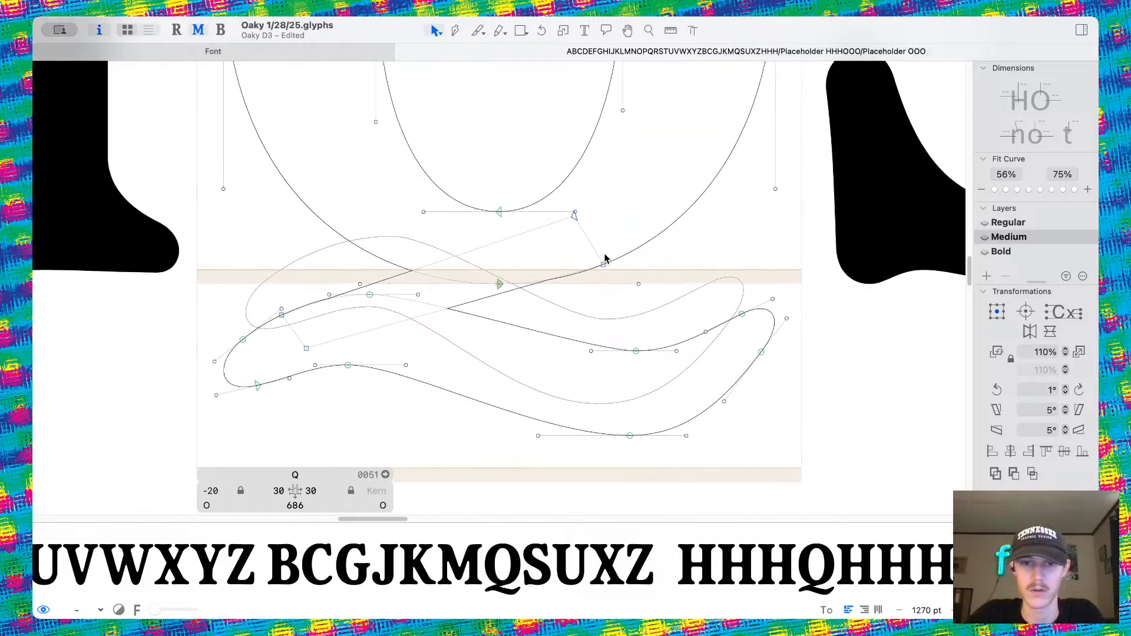
pyautogui.press('space')
pyautogui.scroll(-15, 585, 235)
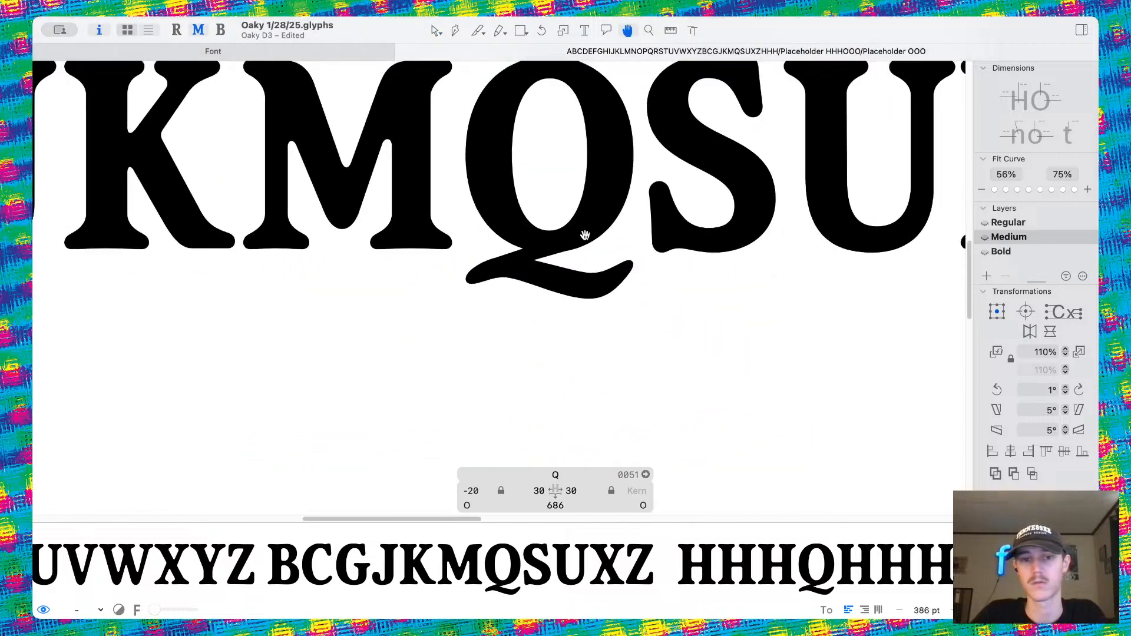
# Select the nodes at the right end of the Medium Q's tail and move them 30 units left.
pyautogui.scroll(10, 673, 320)
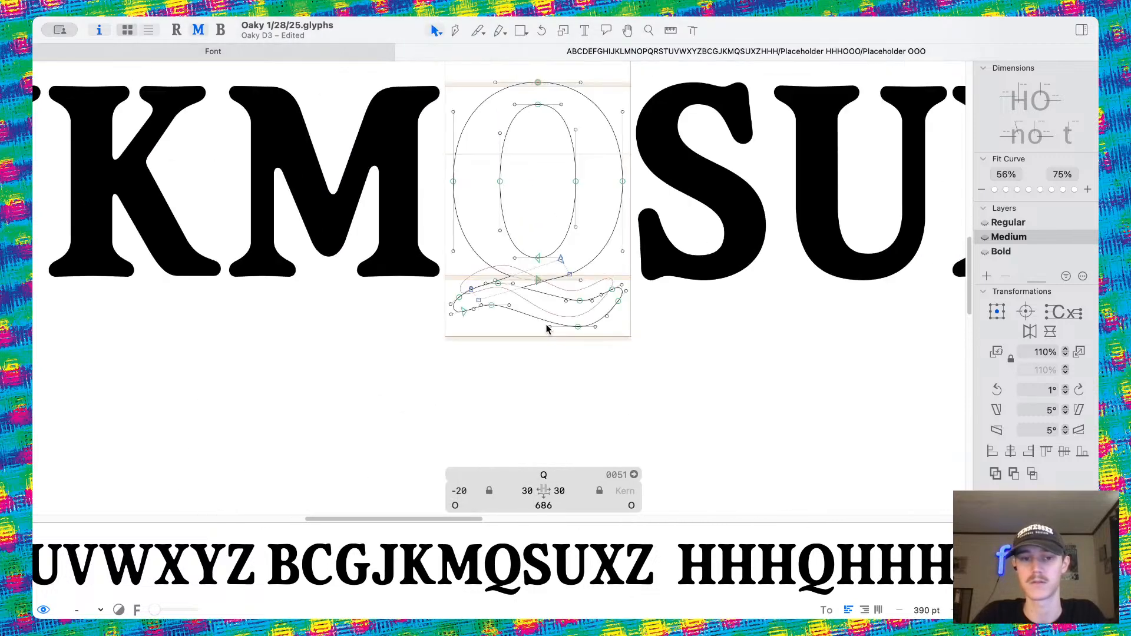
pyautogui.moveTo(571, 263); pyautogui.dragTo(677, 334)
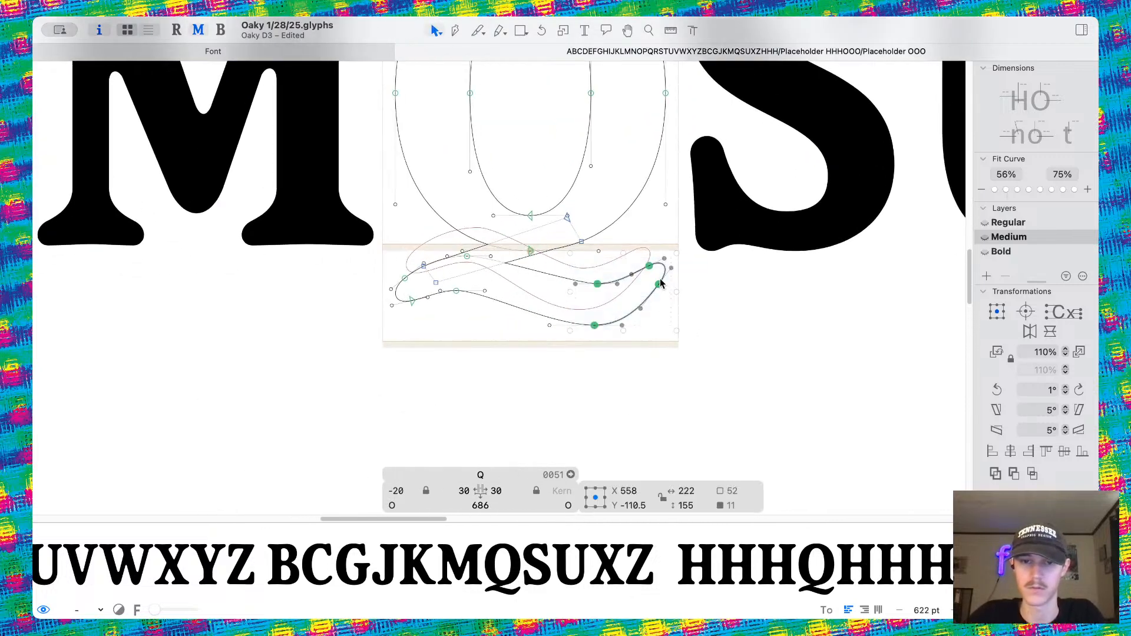
pyautogui.hotkey('shift', 'Left')
pyautogui.hotkey('shift', 'Left')
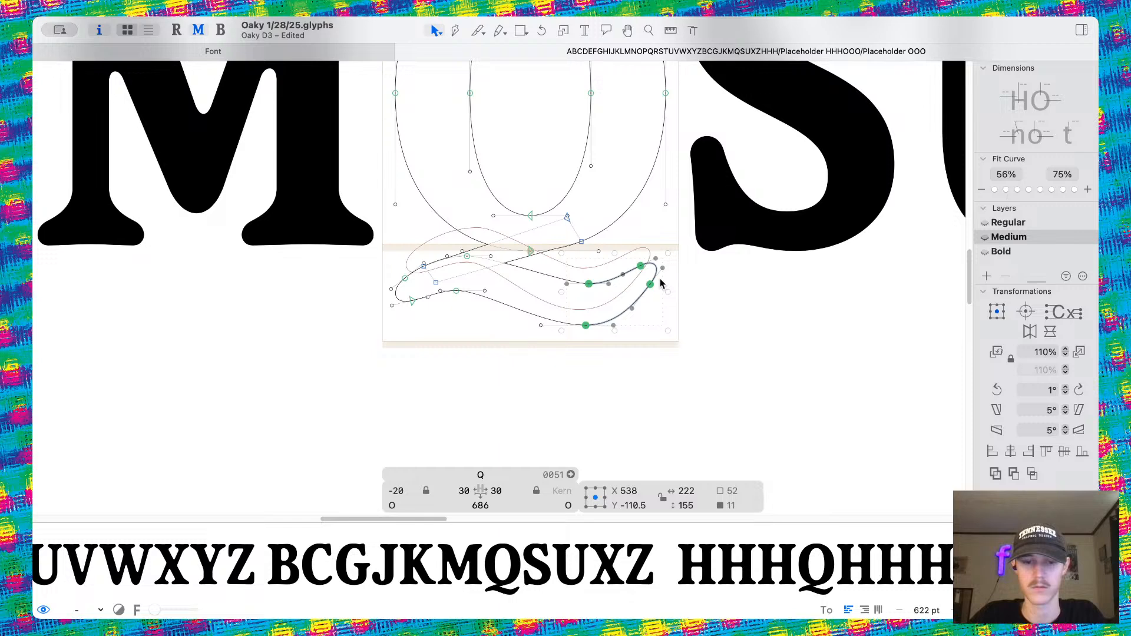
pyautogui.hotkey('shift', 'Left')
# Select the left end of the tail with the connector's left corners, move them 10 units right, and preview the sample lines.
pyautogui.moveTo(393, 254); pyautogui.dragTo(439, 319)
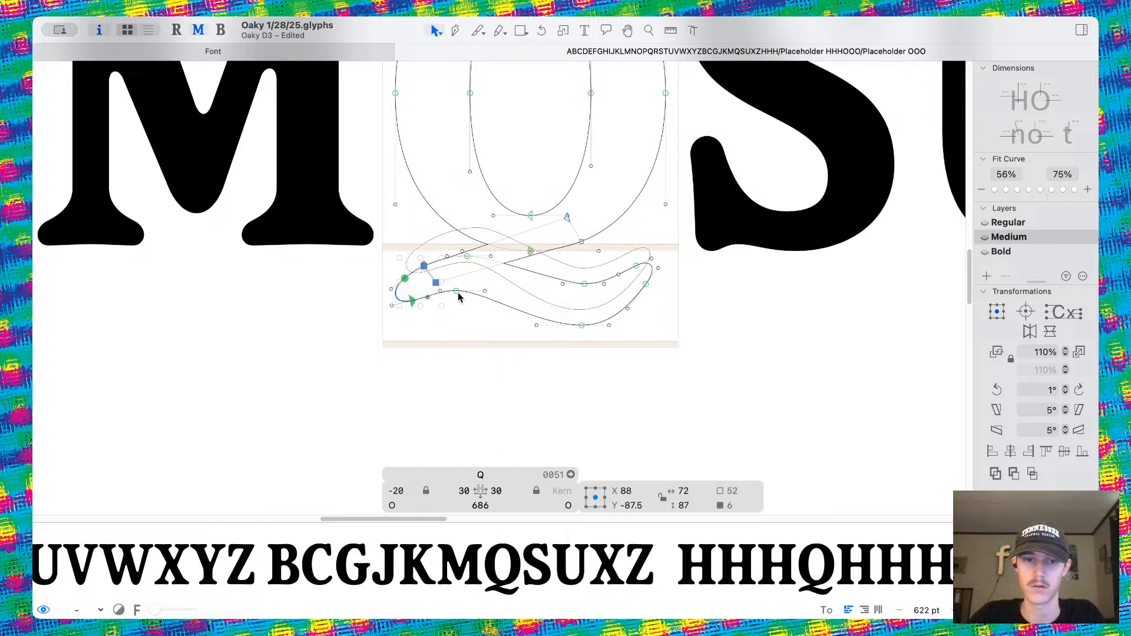
pyautogui.click(458, 313)
pyautogui.moveTo(372, 246); pyautogui.dragTo(465, 318)
pyautogui.hotkey('shift', 'Right')
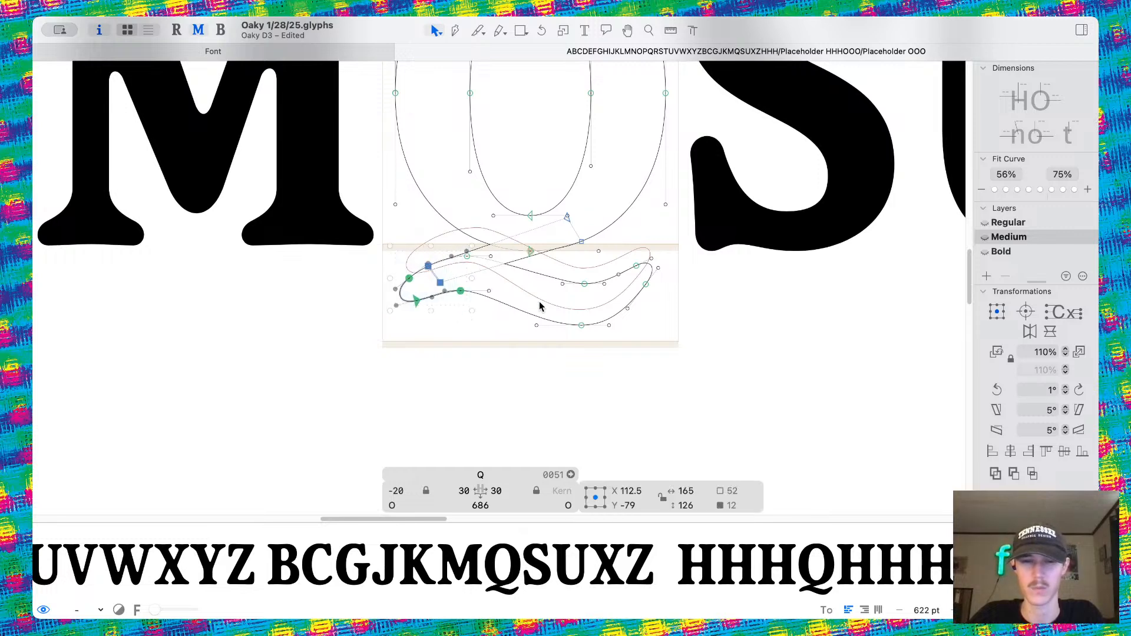
pyautogui.press('space')
pyautogui.scroll(-10, 539, 303)
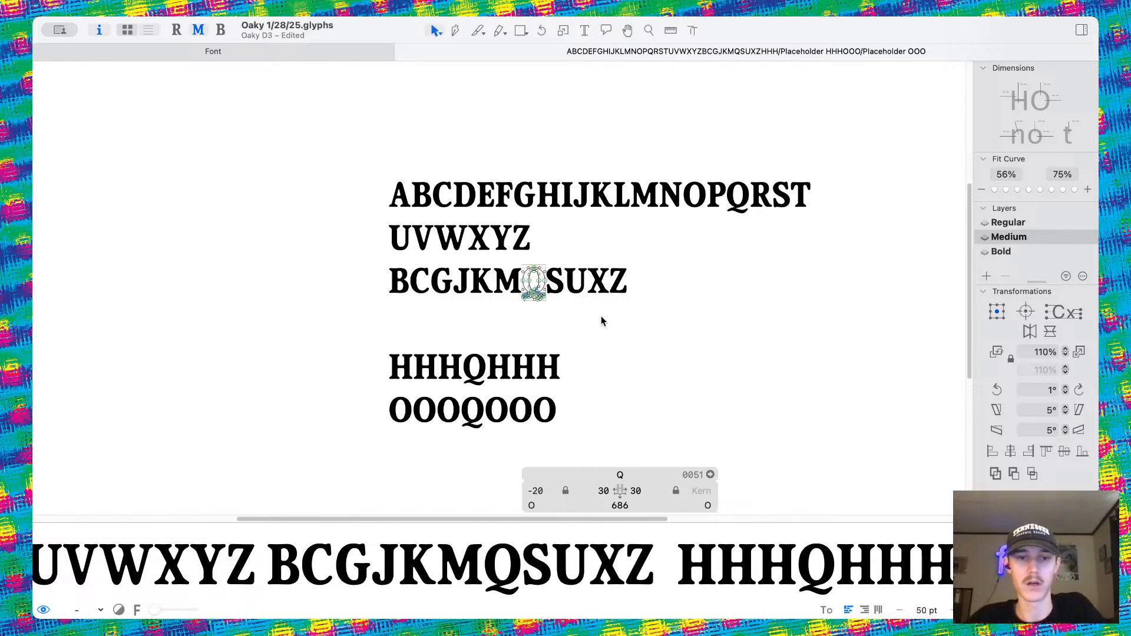
# Save the font file and check the Medium Q beside the P and R in the alphabet line.
pyautogui.press('super+s')
pyautogui.scroll(5, 567, 240)
pyautogui.scroll(7, 626, 235)
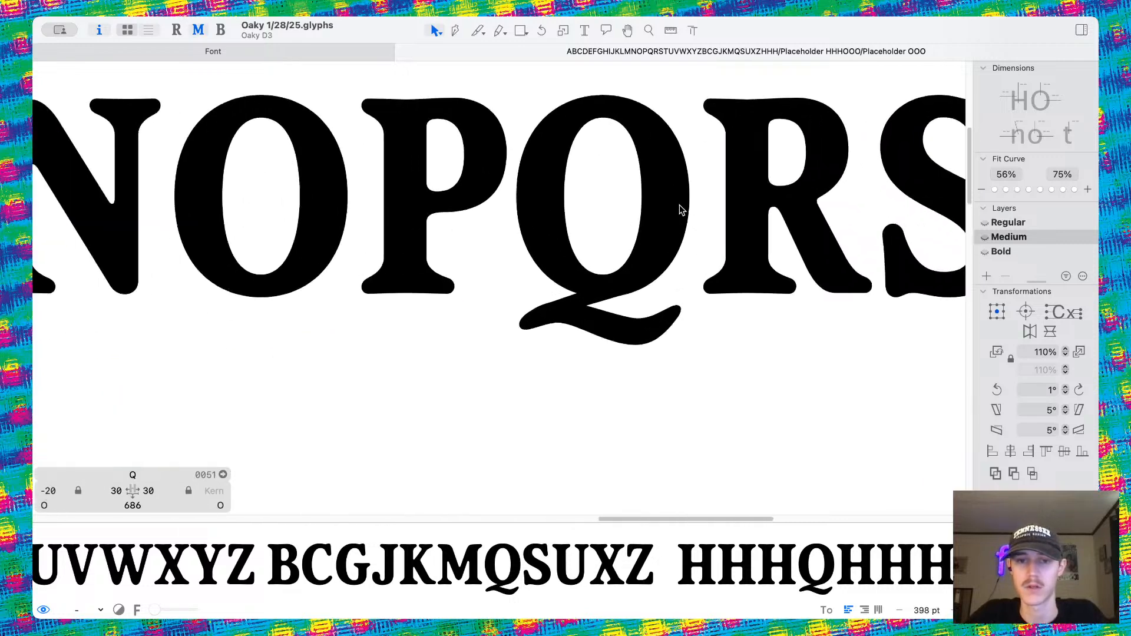
pyautogui.scroll(-5, 681, 215)
pyautogui.scroll(5, 535, 295)
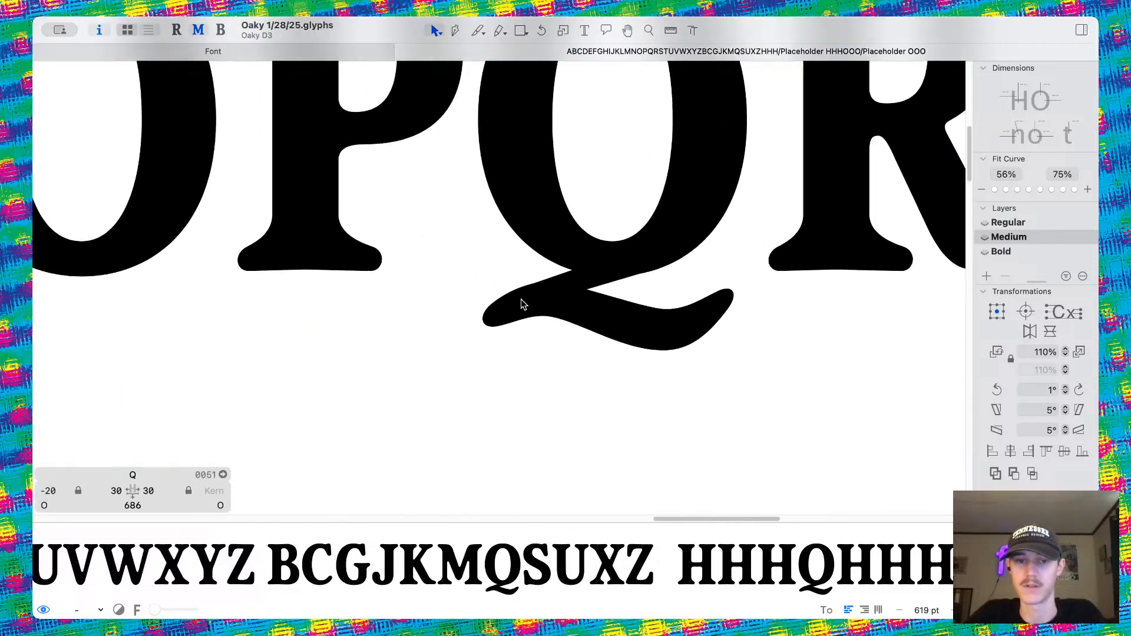
# Move the connector's upper-right corner slightly down to X 432, Y 55, and its lower-right corner along the bowl to X 429, Y -3.
pyautogui.scroll(-5, 666, 278)
pyautogui.hscroll(-5, 716, 296)
pyautogui.scroll(3, 511, 313)
pyautogui.scroll(8, 330, 392)
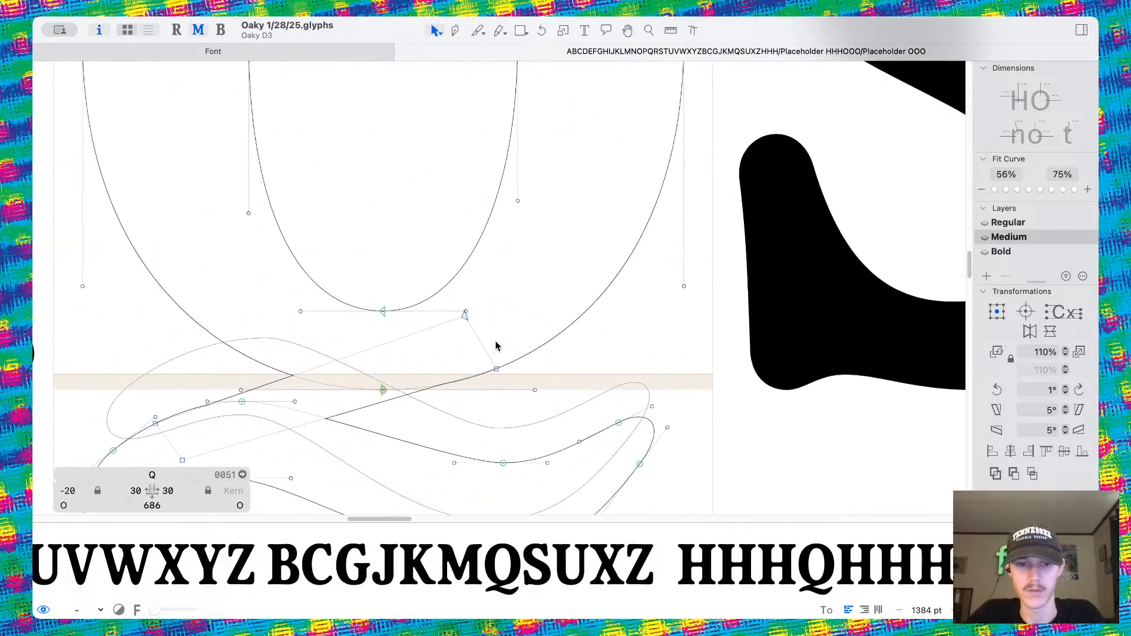
pyautogui.moveTo(465, 316); pyautogui.dragTo(468, 322)
pyautogui.moveTo(496, 369); pyautogui.dragTo(466, 380)
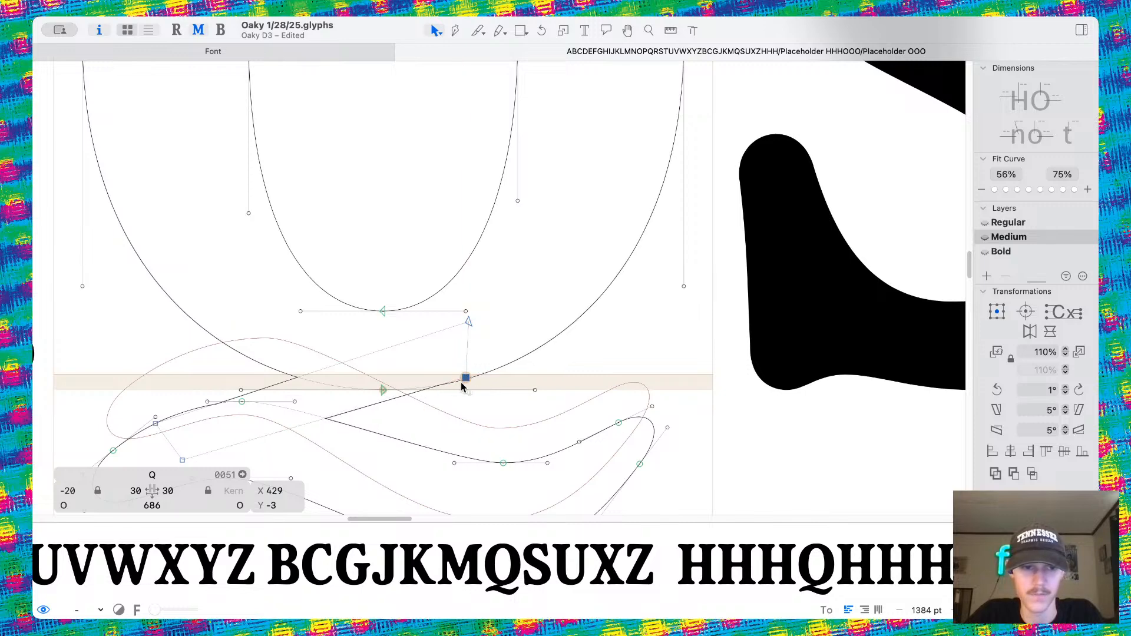
# Try to slim the connector by moving its lower-left corner to X 208, Y -53 and its upper-right corner to X 424, Y 24.
pyautogui.scroll(-2, 294, 431)
pyautogui.hscroll(-2, 294, 431)
pyautogui.scroll(2, 216, 426)
pyautogui.click(214, 422)
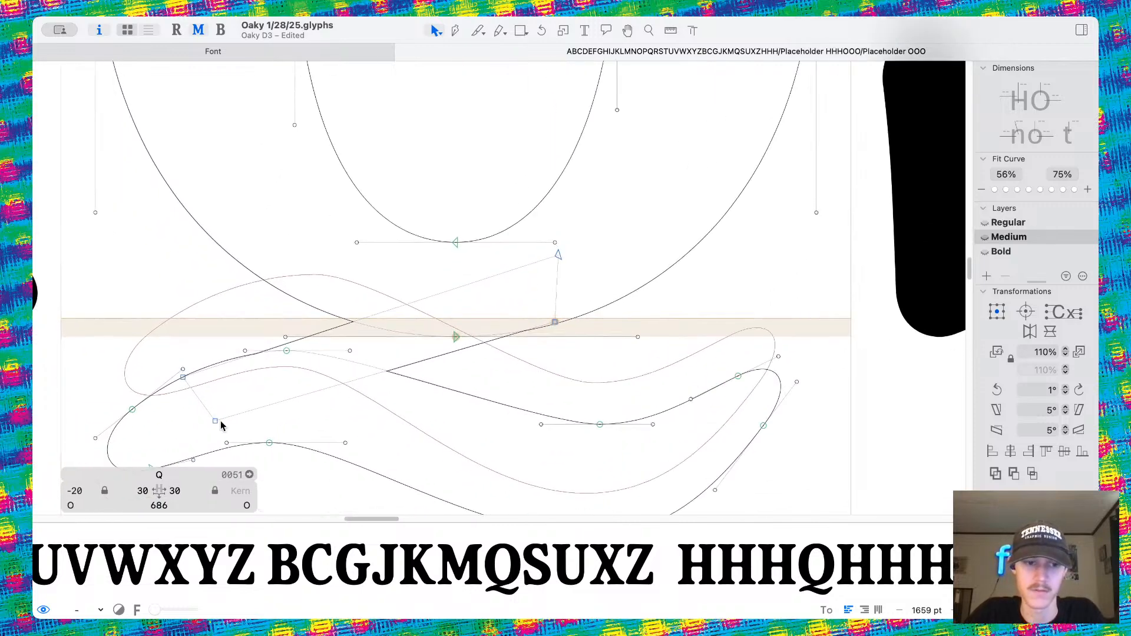
pyautogui.moveTo(216, 421); pyautogui.dragTo(300, 382)
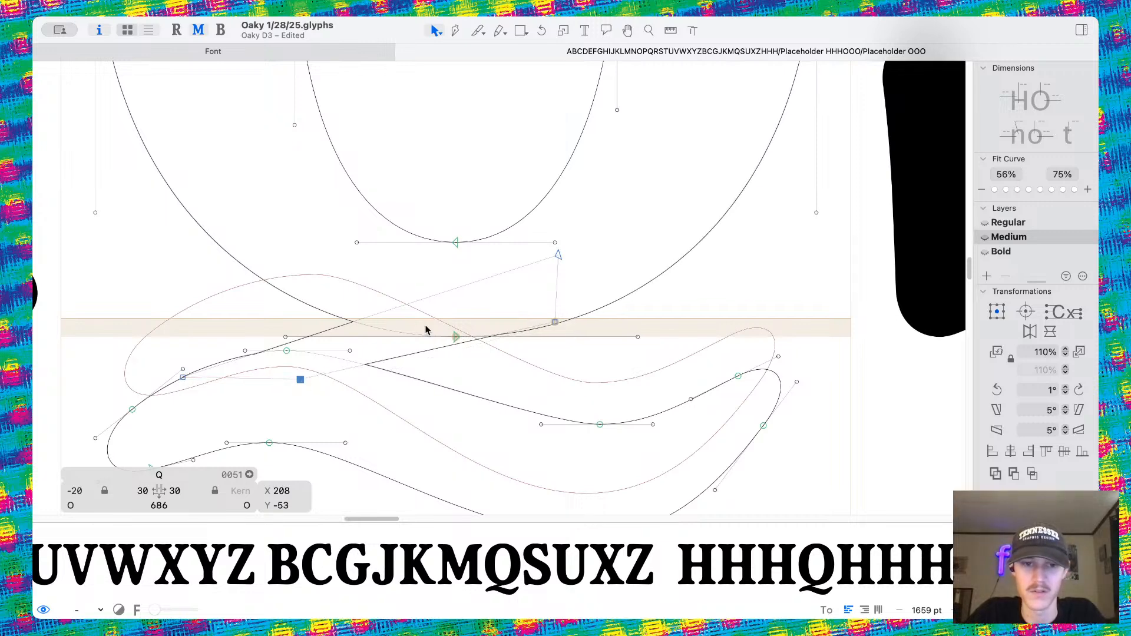
pyautogui.moveTo(558, 257); pyautogui.dragTo(549, 293)
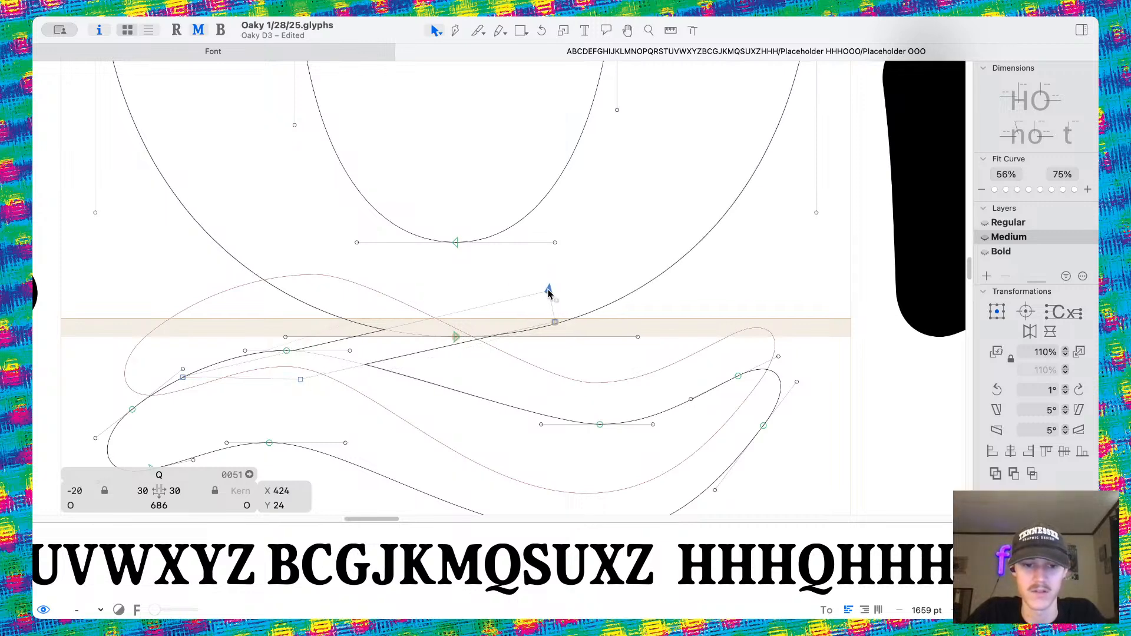
pyautogui.press('super+z')
pyautogui.press('space')
pyautogui.scroll(-10, 586, 257)
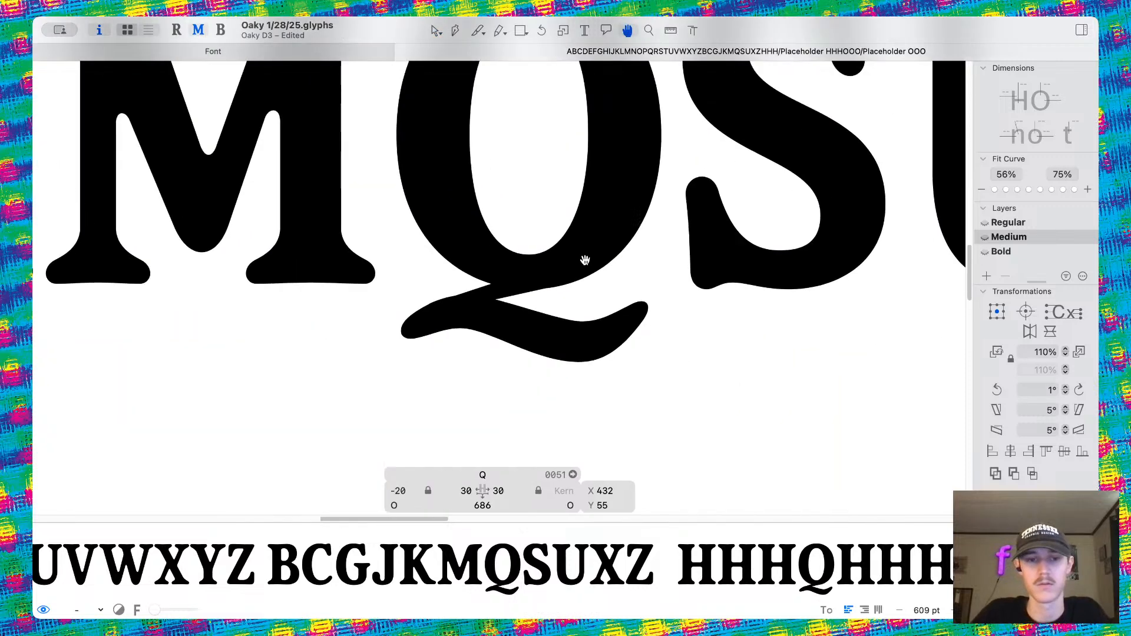
pyautogui.press('super+z')
pyautogui.press('space')
pyautogui.scroll(10, 586, 258)
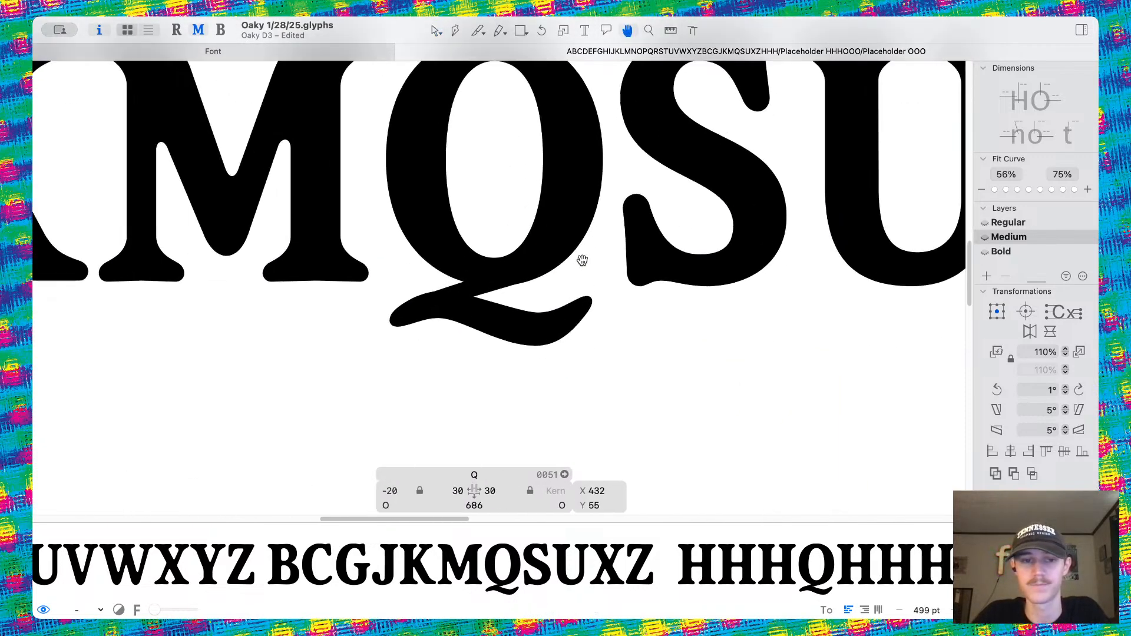
pyautogui.scroll(-7, 476, 295)
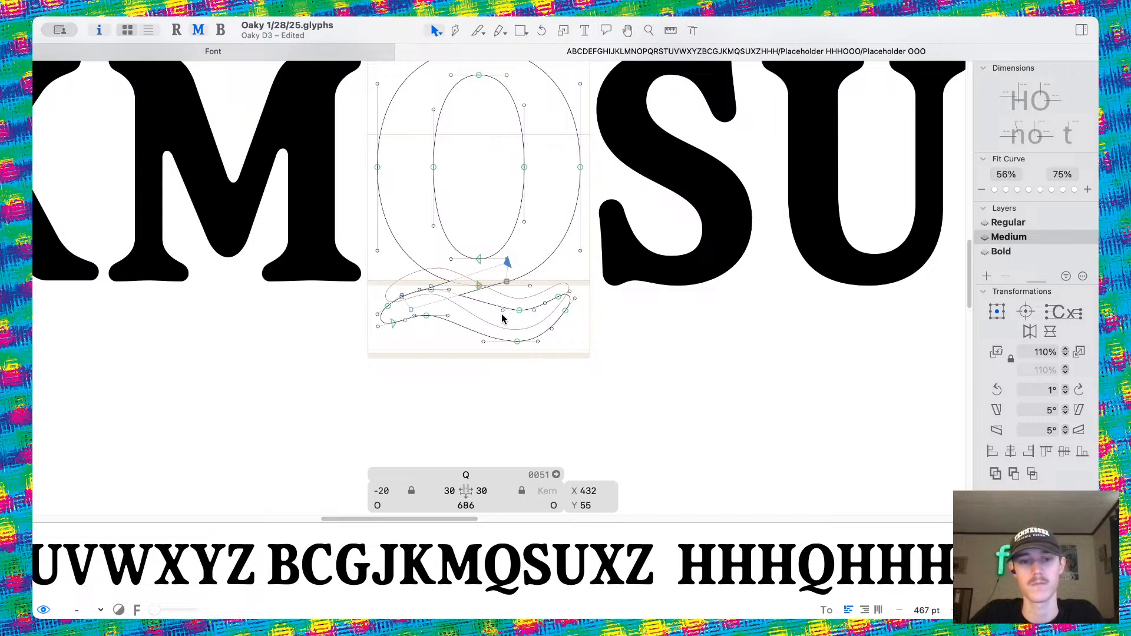
# Select the left end of the Medium Q's tail, lower it slightly, and preview the letter within the sample lines.
pyautogui.scroll(4, 488, 314)
pyautogui.moveTo(262, 252); pyautogui.dragTo(397, 361)
pyautogui.moveTo(363, 312)
pyautogui.mouseDown()
pyautogui.moveTo(364, 328)
pyautogui.moveTo(372, 321)
pyautogui.mouseUp()
pyautogui.press('super+z')
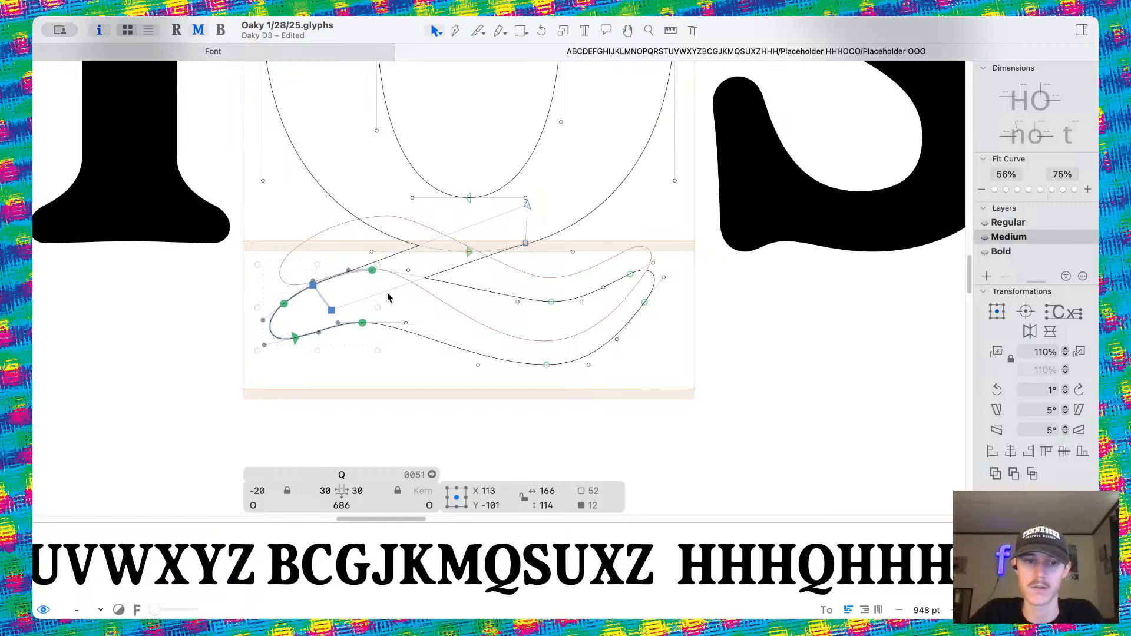
pyautogui.press('space')
pyautogui.scroll(-15, 544, 244)
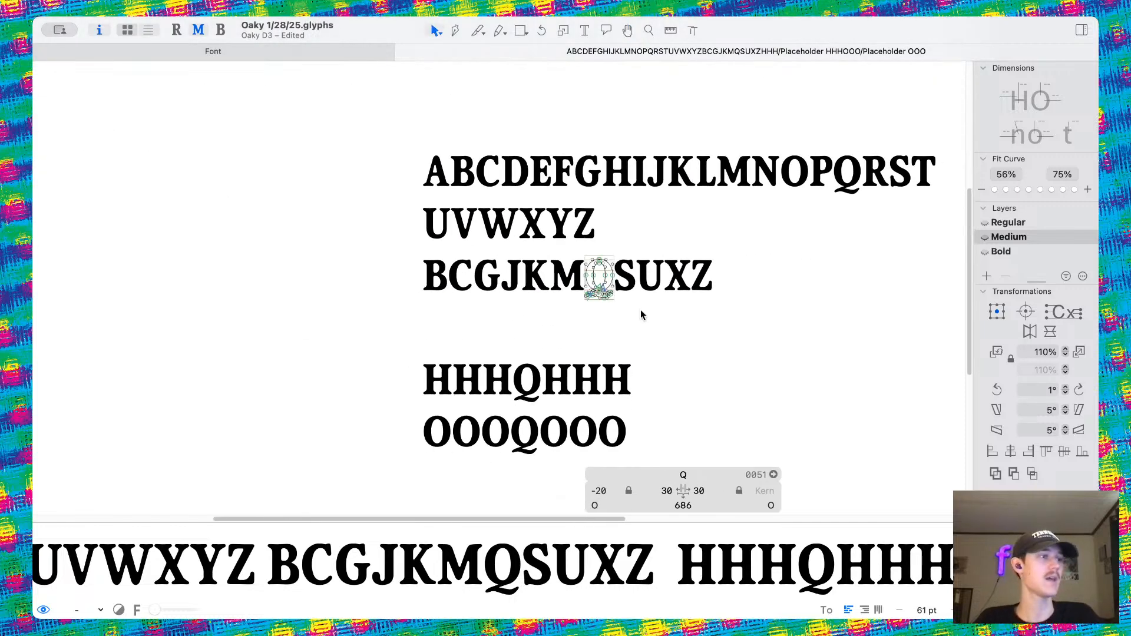
pyautogui.scroll(2, 641, 310)
pyautogui.scroll(2, 641, 314)
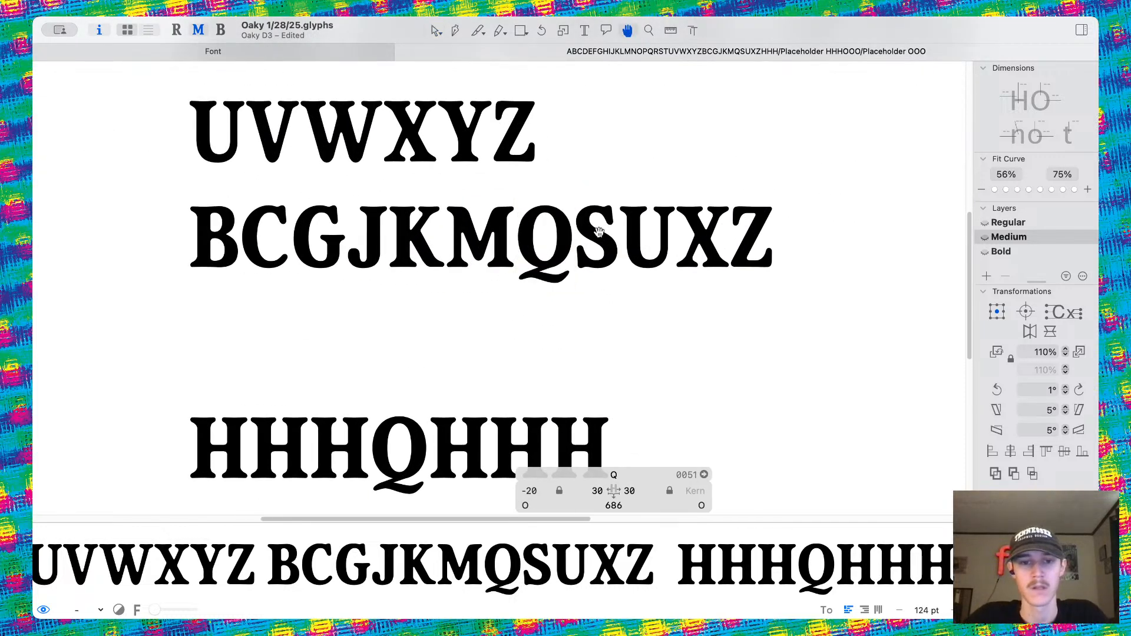
pyautogui.press('space')
pyautogui.scroll(3, 582, 228)
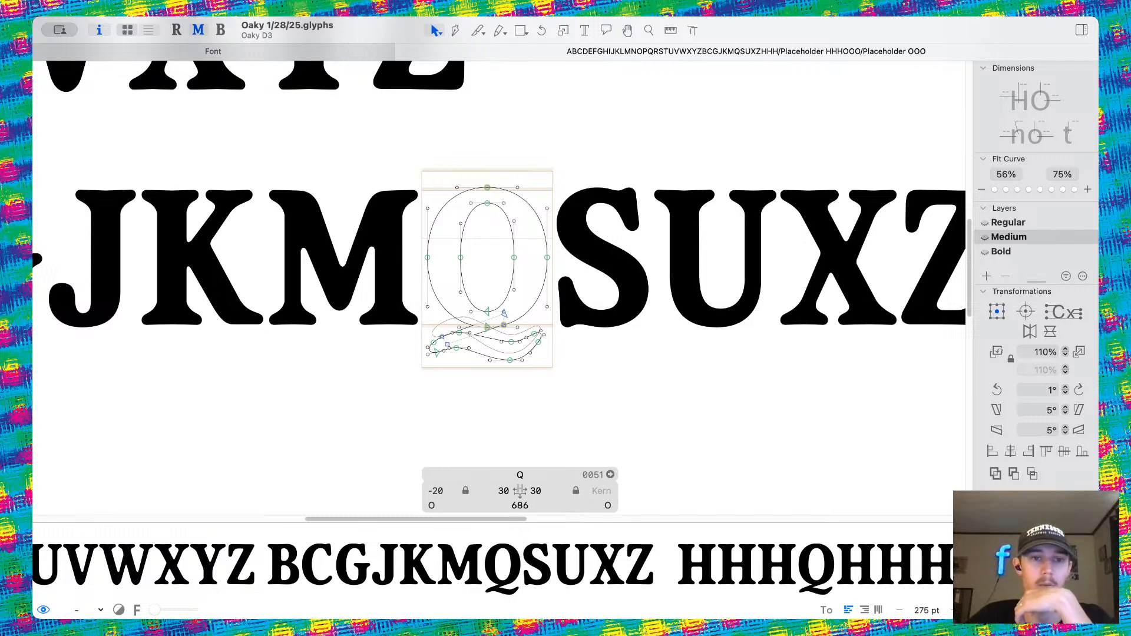
# Preview the Medium Q up close and review its tail within the alphabet and sample lines.
pyautogui.press('super+Tab')
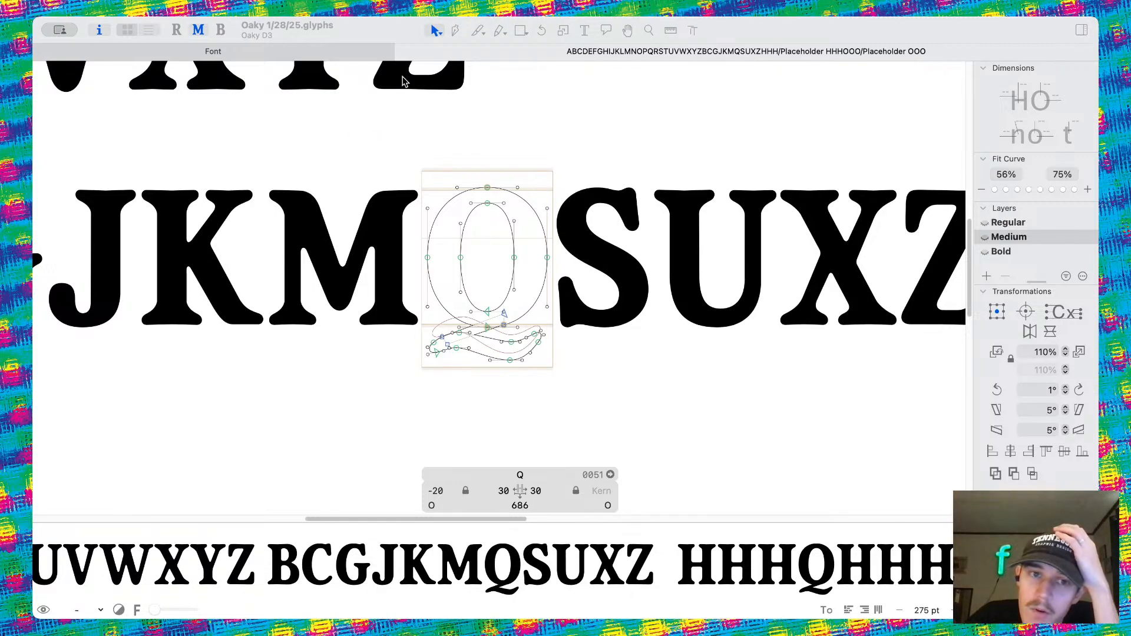
pyautogui.click(423, 61)
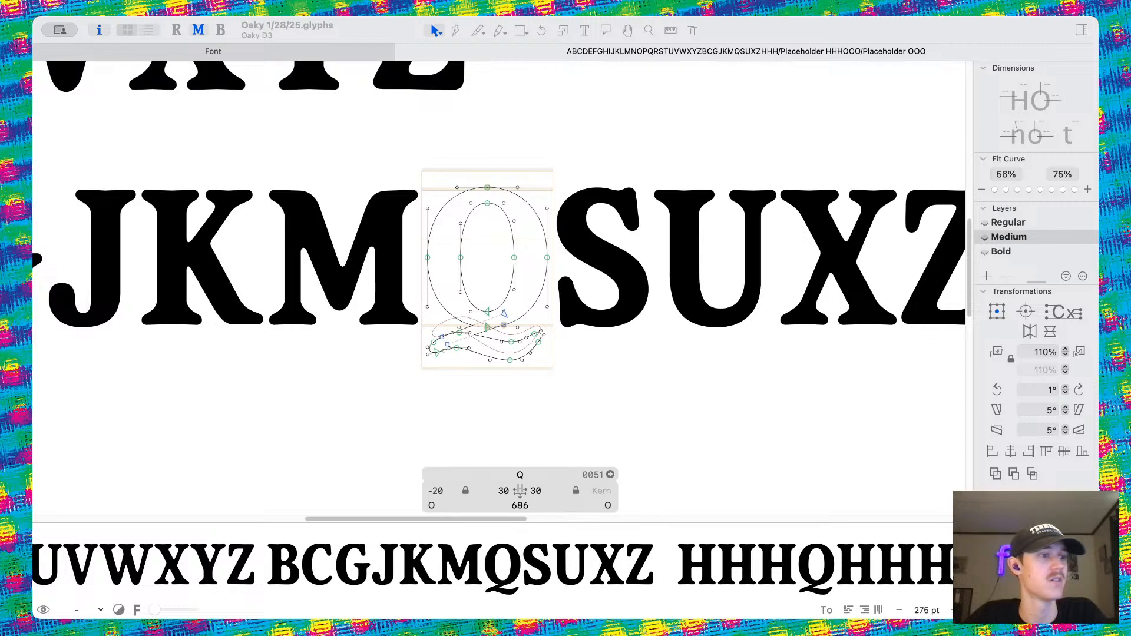
pyautogui.click(530, 401)
pyautogui.scroll(5, 527, 333)
pyautogui.press('space')
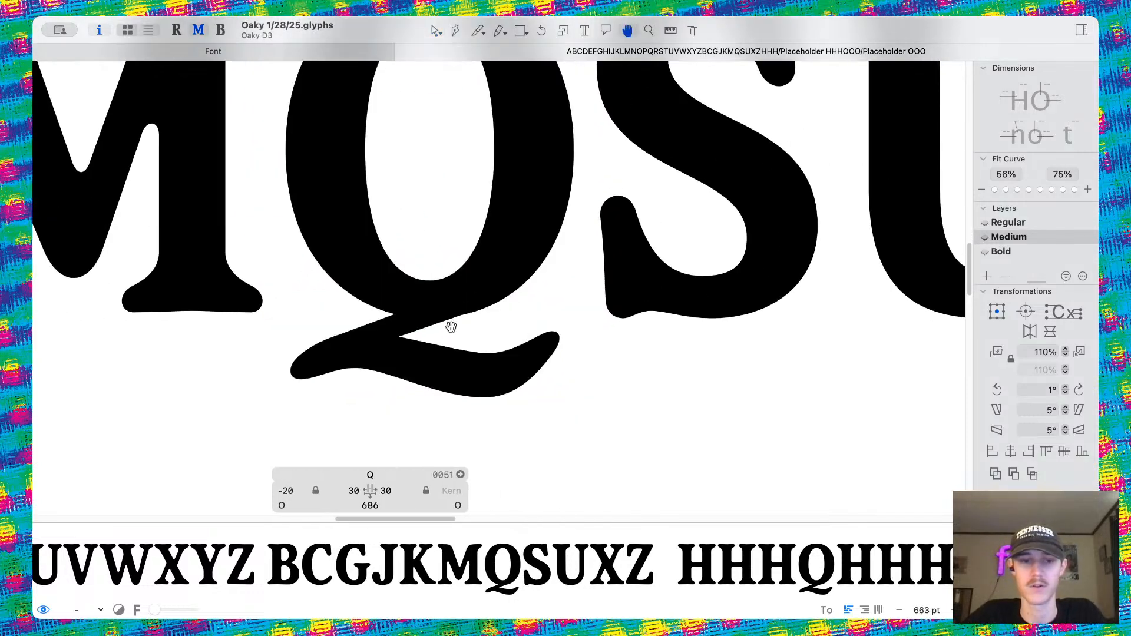
pyautogui.scroll(-10, 444, 297)
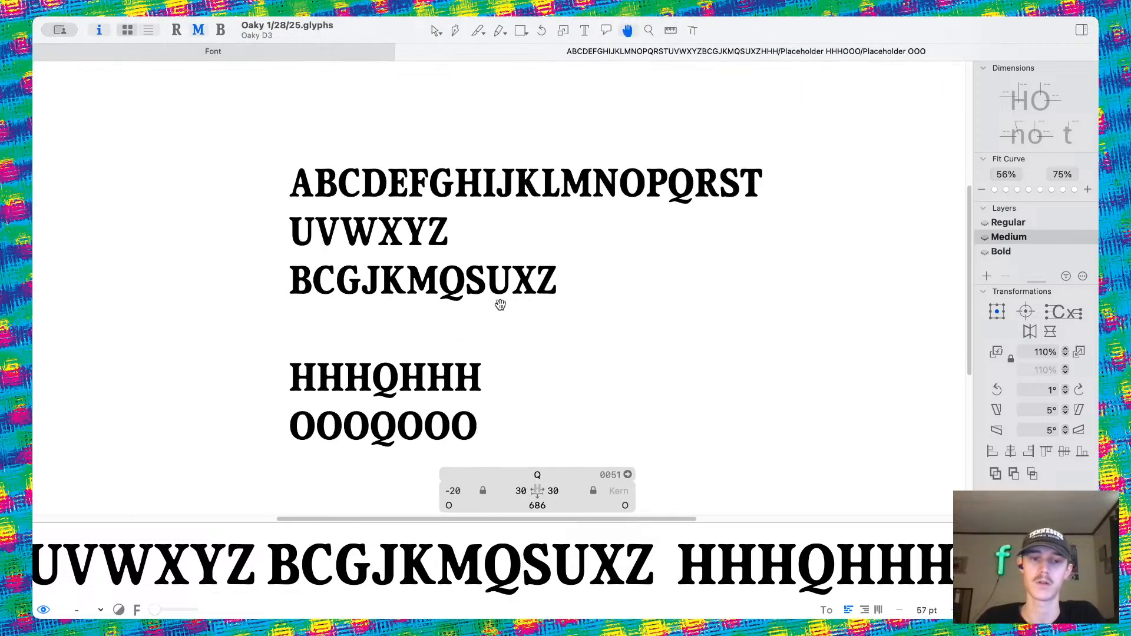
pyautogui.scroll(-4, 500, 304)
pyautogui.scroll(5, 460, 304)
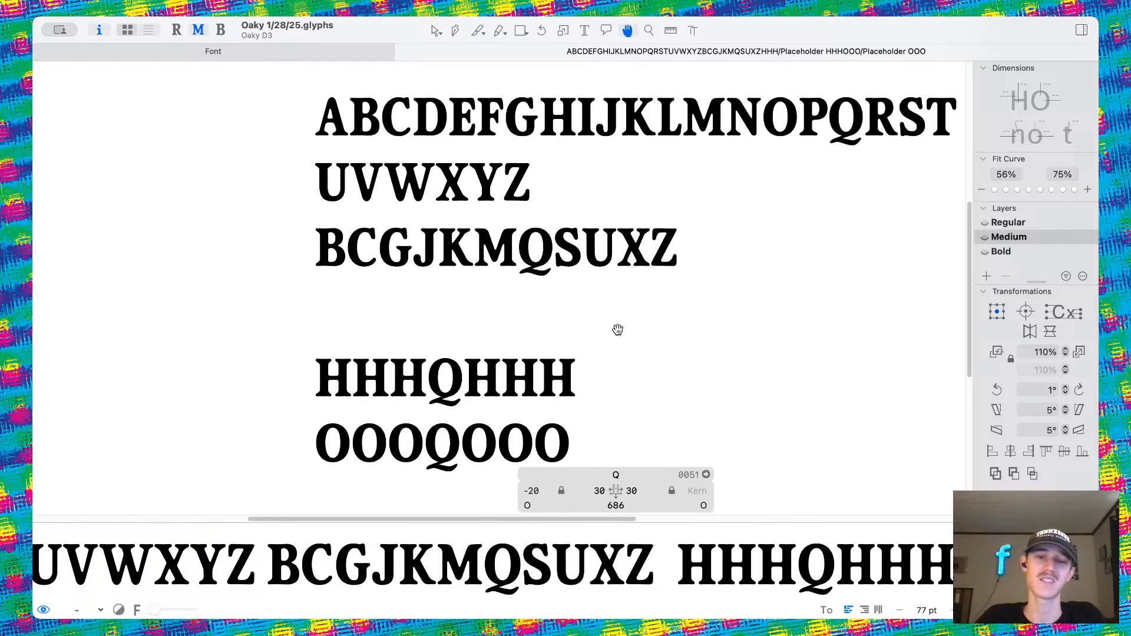
pyautogui.scroll(3, 616, 328)
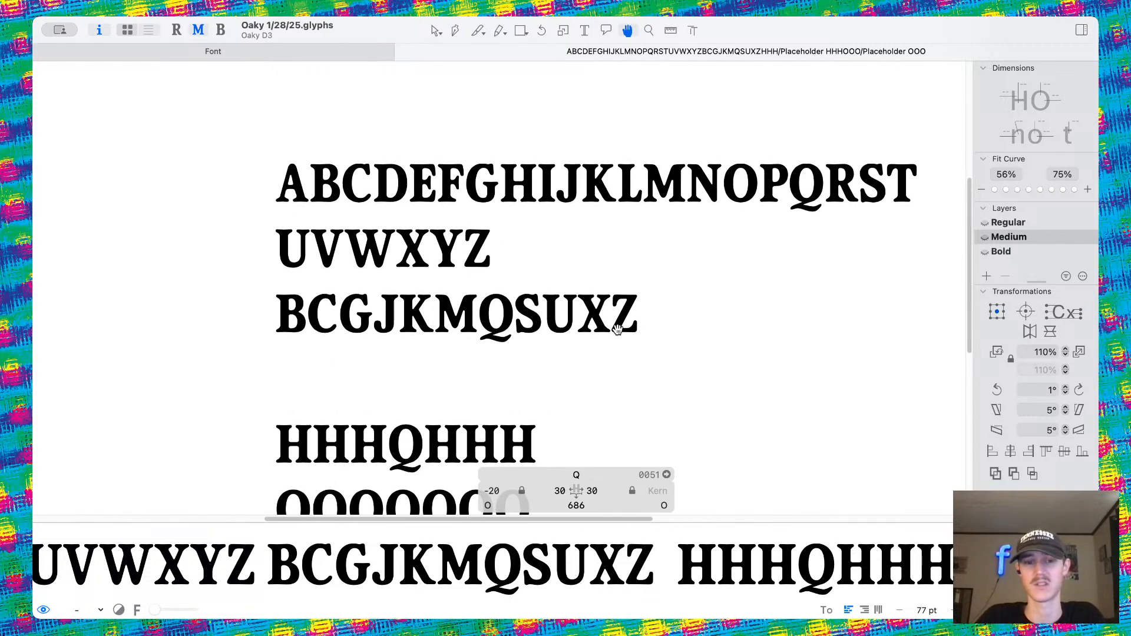
# Switch to the Bold master and review its Q and the unfinished letters in the alphabet lines.
pyautogui.press('v')
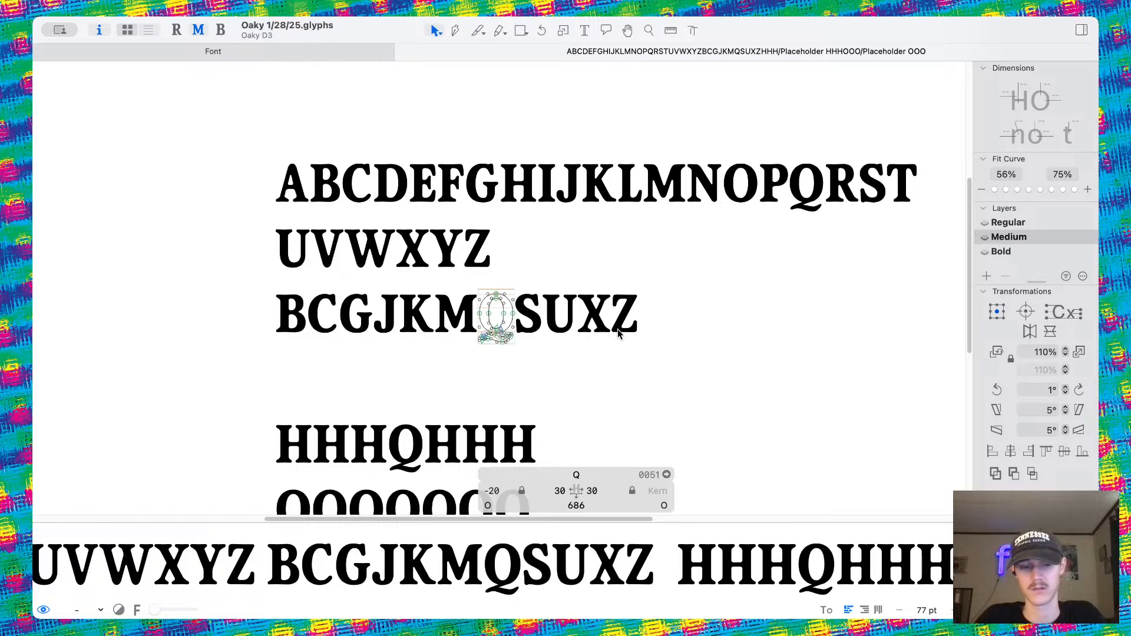
pyautogui.press('super+3')
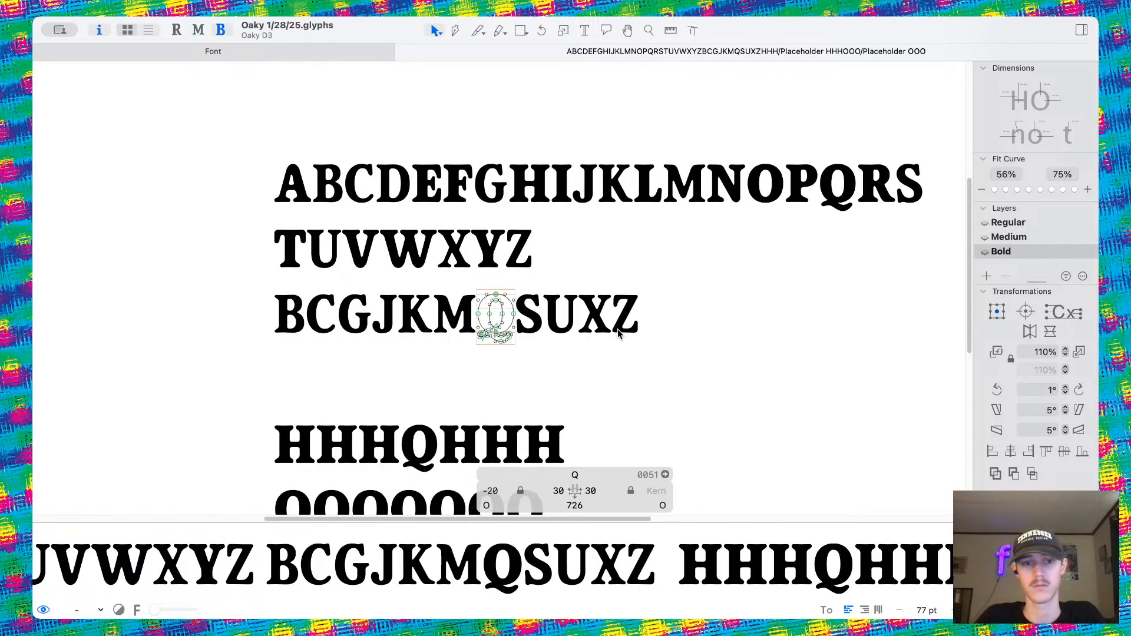
pyautogui.press('h')
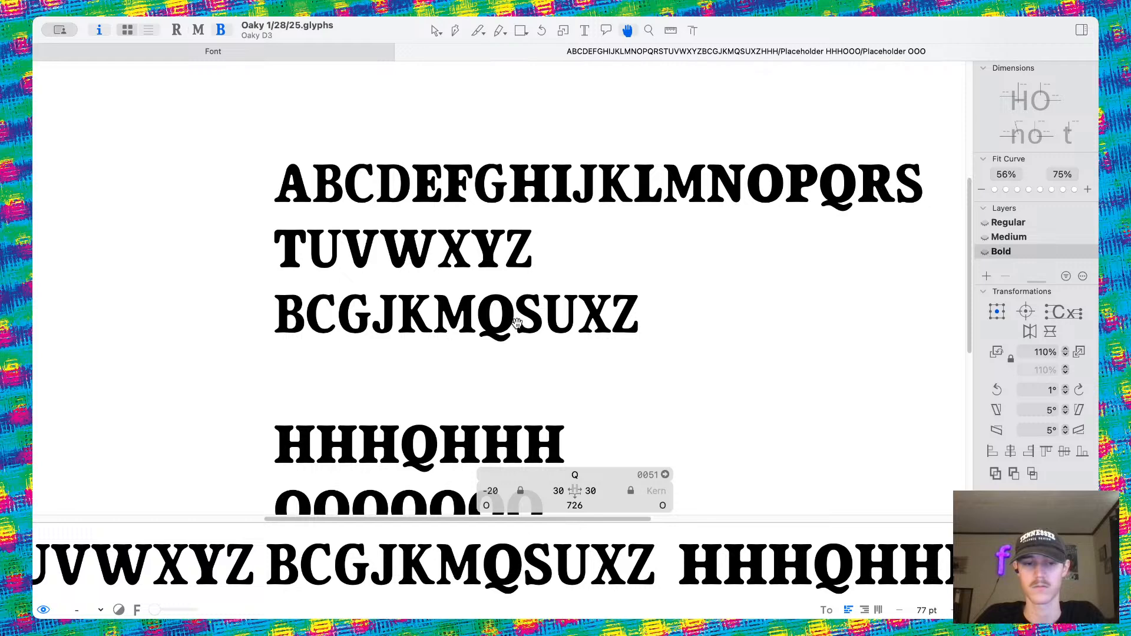
pyautogui.scroll(10, 485, 344)
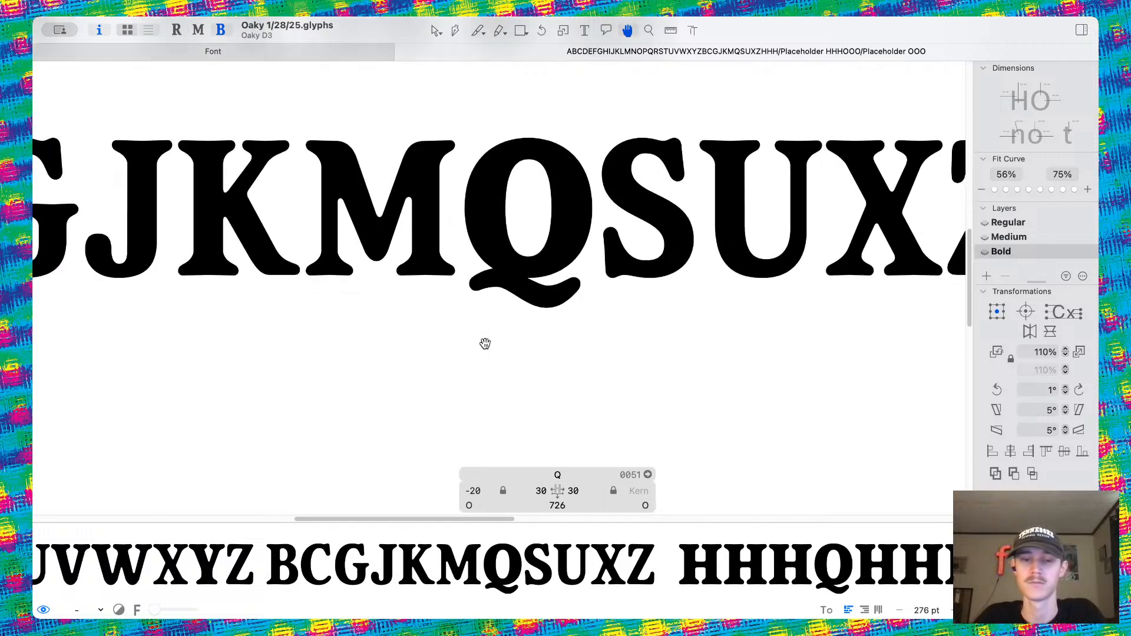
pyautogui.press('v')
pyautogui.scroll(-5, 487, 346)
pyautogui.scroll(5, 452, 269)
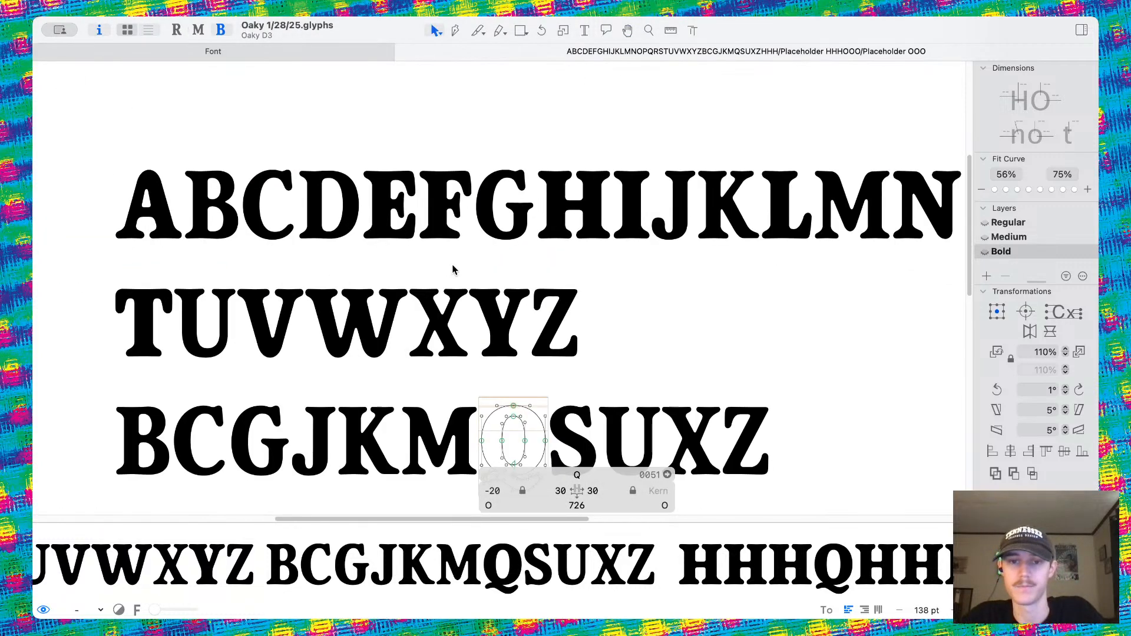
pyautogui.hscroll(5, 263, 250)
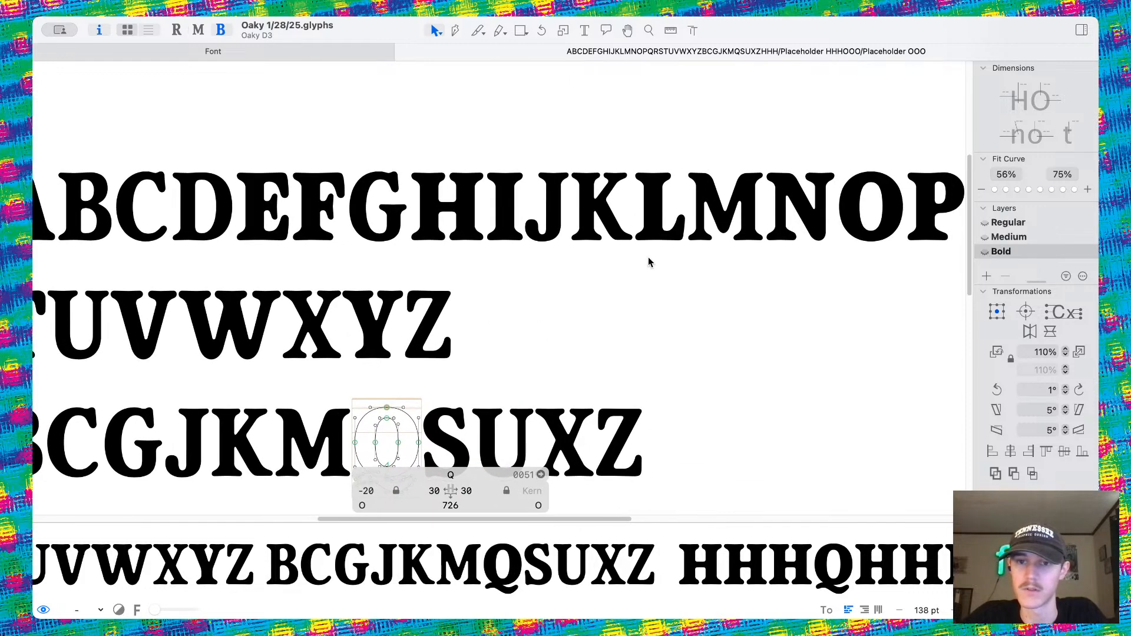
pyautogui.hscroll(2, 648, 257)
pyautogui.hscroll(-7, 354, 330)
pyautogui.scroll(-3, 354, 330)
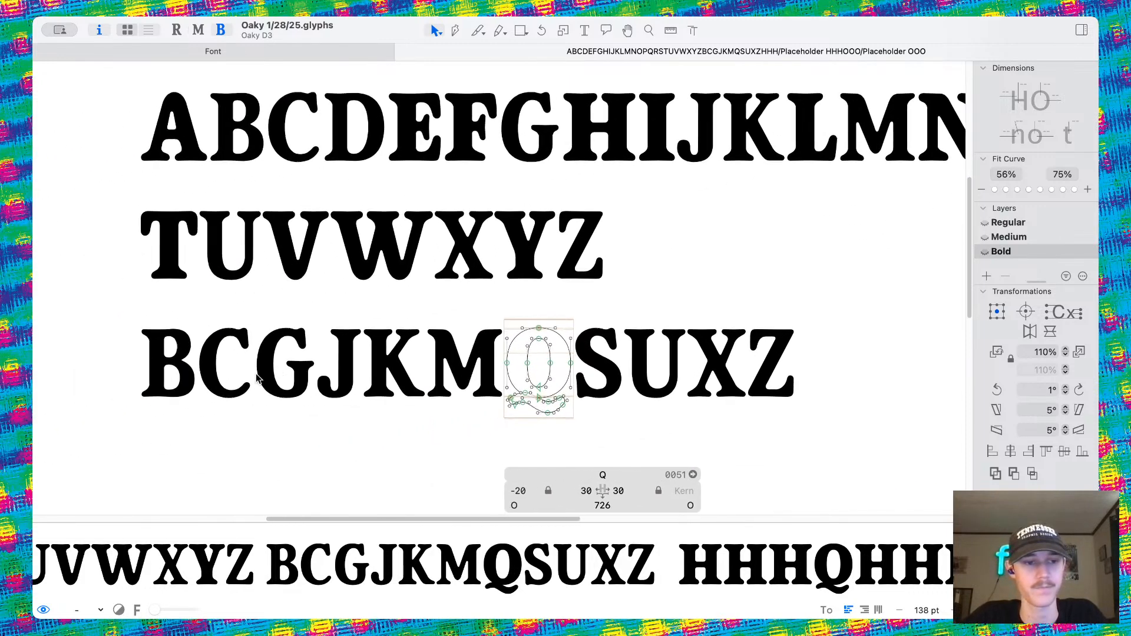
pyautogui.scroll(5, 239, 356)
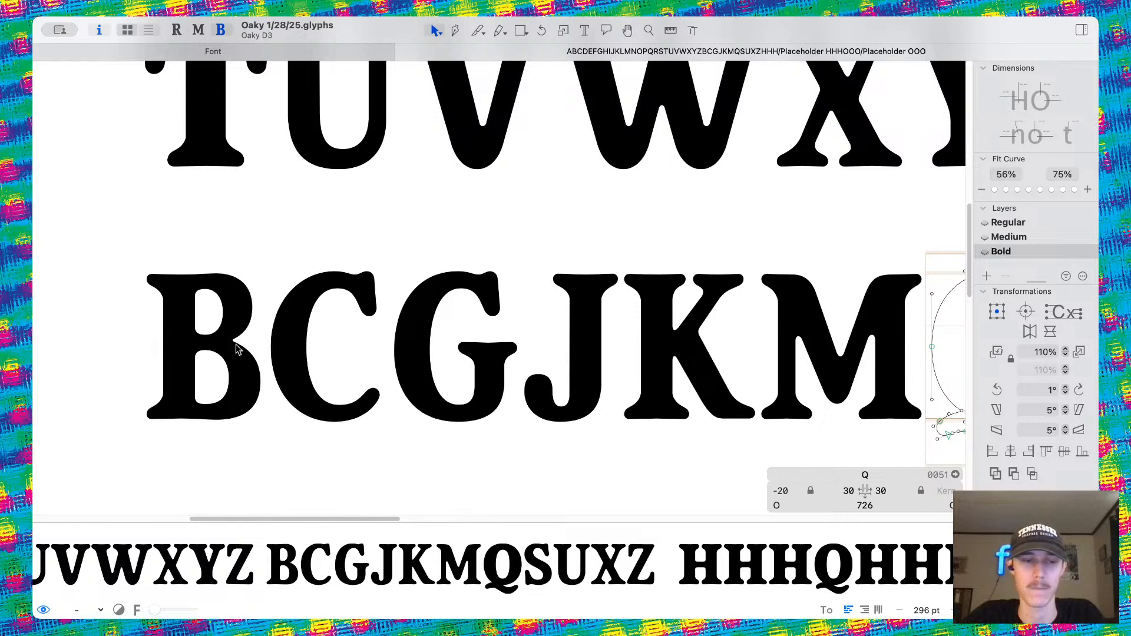
# Copy the complete outline of the Bold I in the first alphabet line.
pyautogui.doubleClick(231, 338)
pyautogui.scroll(10, 541, 230)
pyautogui.hscroll(5, 545, 229)
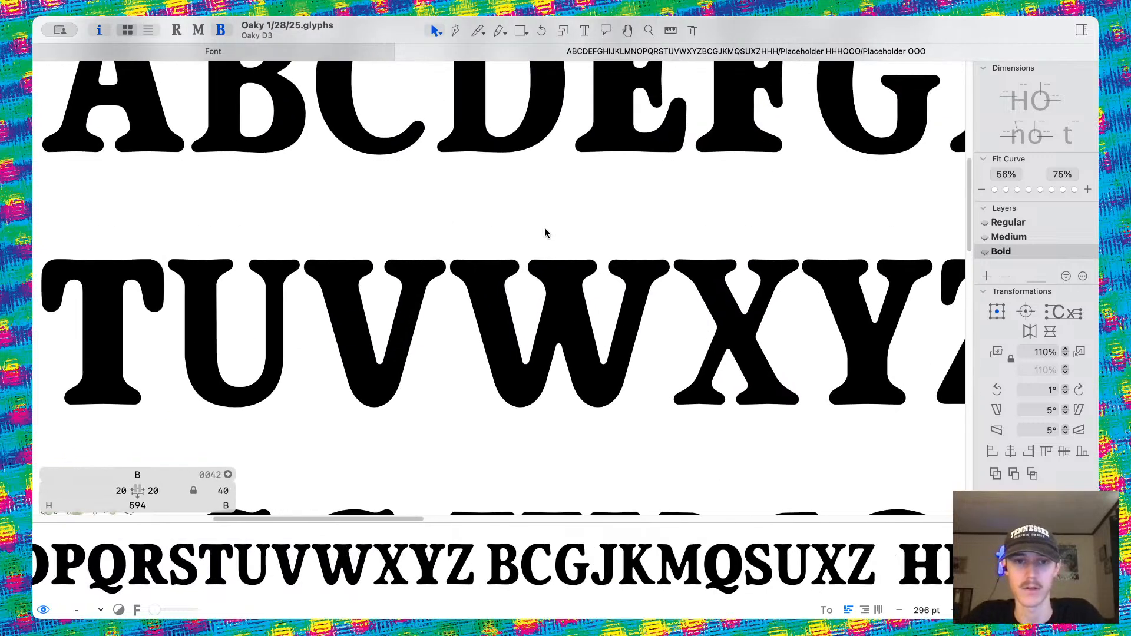
pyautogui.scroll(-5, 544, 230)
pyautogui.scroll(2, 544, 230)
pyautogui.hscroll(2, 544, 230)
pyautogui.scroll(5, 734, 197)
pyautogui.doubleClick(771, 207)
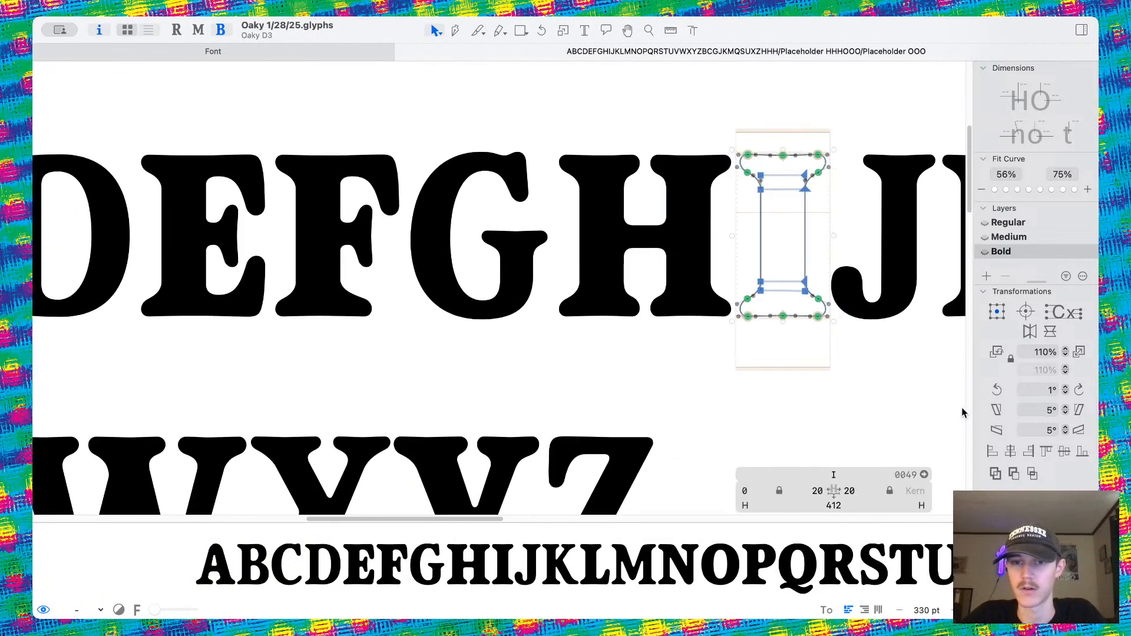
# Paste the I's outline into the Bold B and place it in the empty space left of the letter.
pyautogui.scroll(-10, 945, 405)
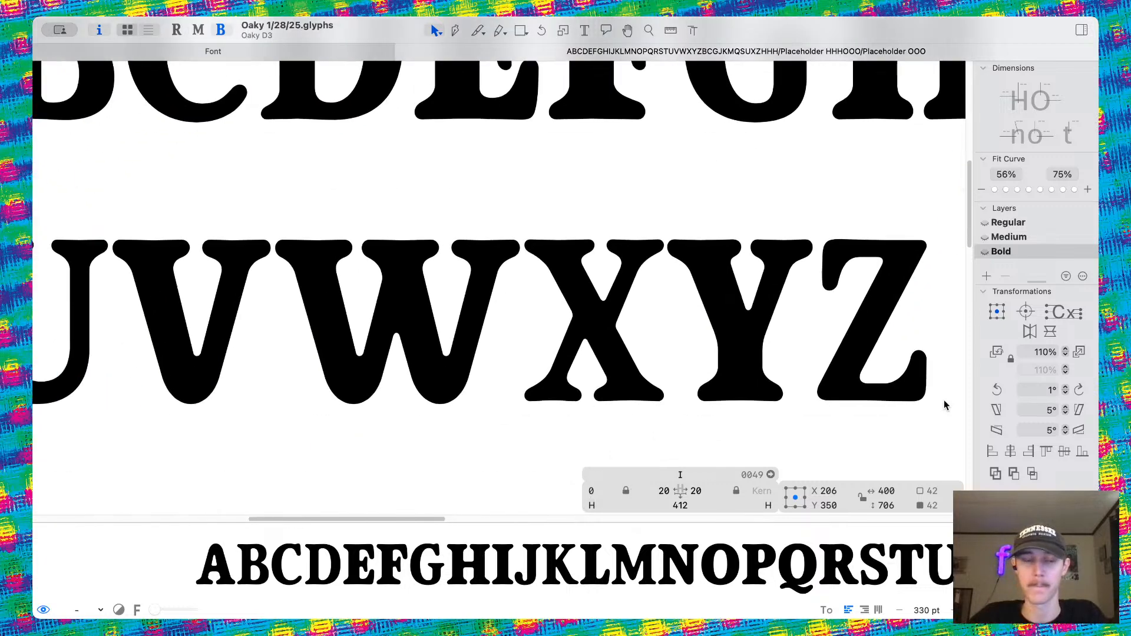
pyautogui.hscroll(-5, 787, 407)
pyautogui.scroll(-5, 583, 377)
pyautogui.doubleClick(468, 382)
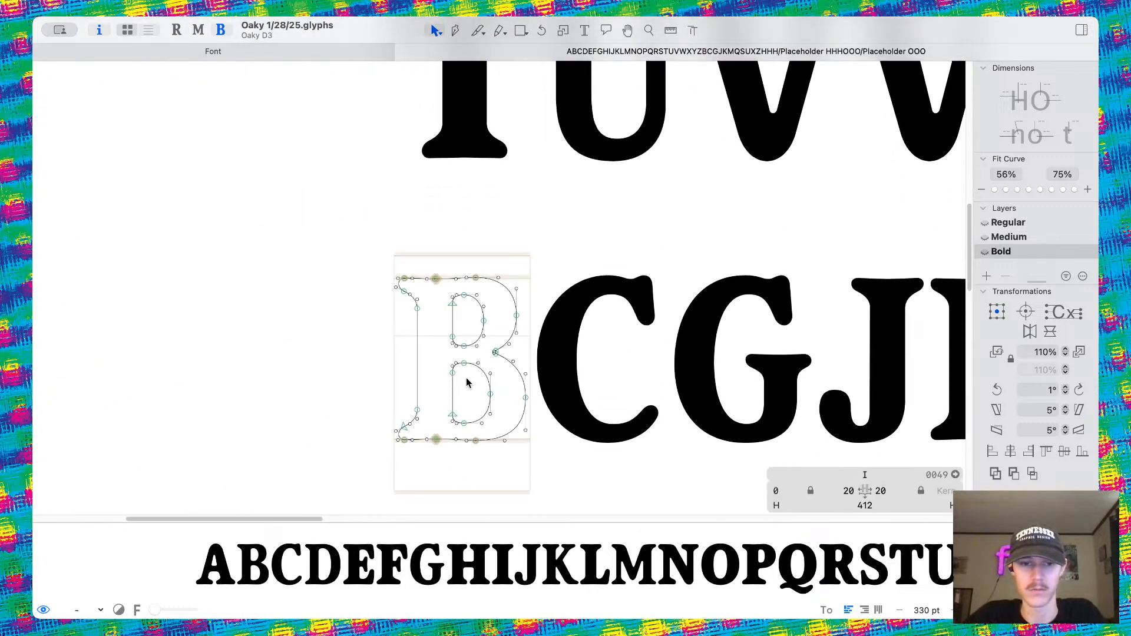
pyautogui.click(468, 380)
pyautogui.moveTo(467, 380); pyautogui.dragTo(296, 384)
pyautogui.click(357, 342)
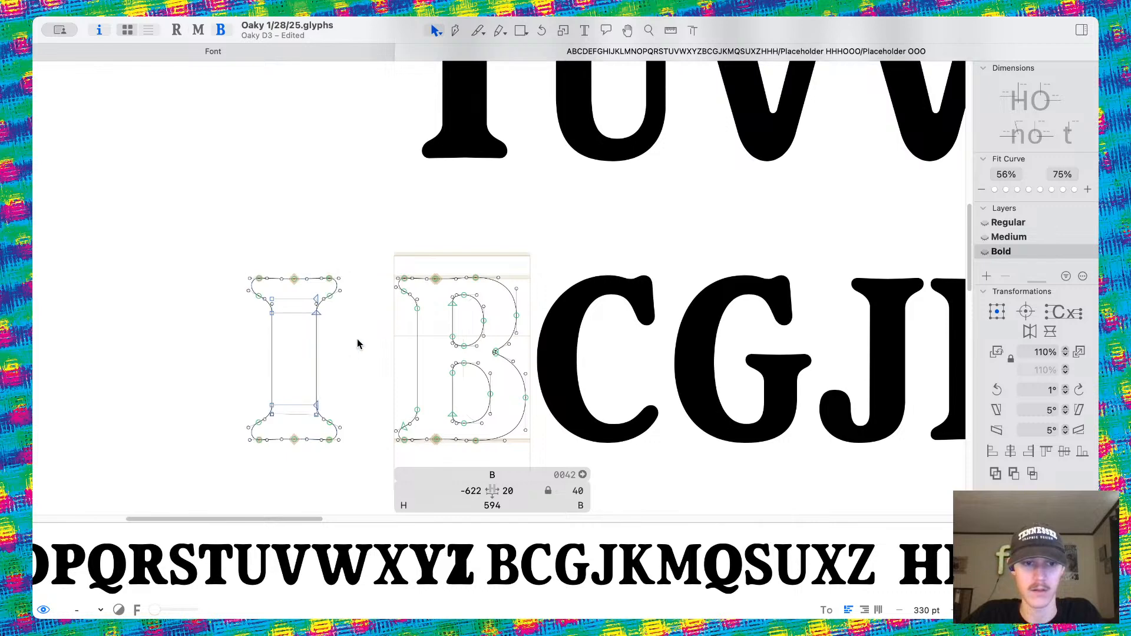
# Delete the nodes of the pasted I's upper-right serif and pull the remaining corner in to the stem's right edge.
pyautogui.scroll(5, 339, 316)
pyautogui.scroll(-2, 339, 316)
pyautogui.hscroll(-3, 338, 317)
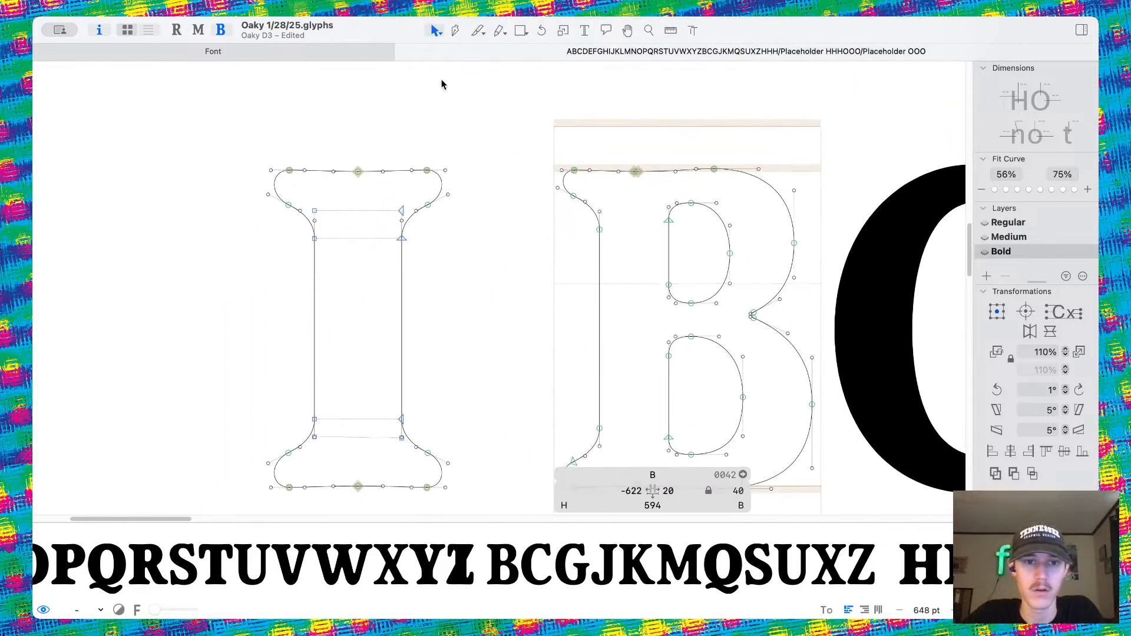
pyautogui.scroll(5, 442, 183)
pyautogui.moveTo(385, 180); pyautogui.dragTo(493, 270)
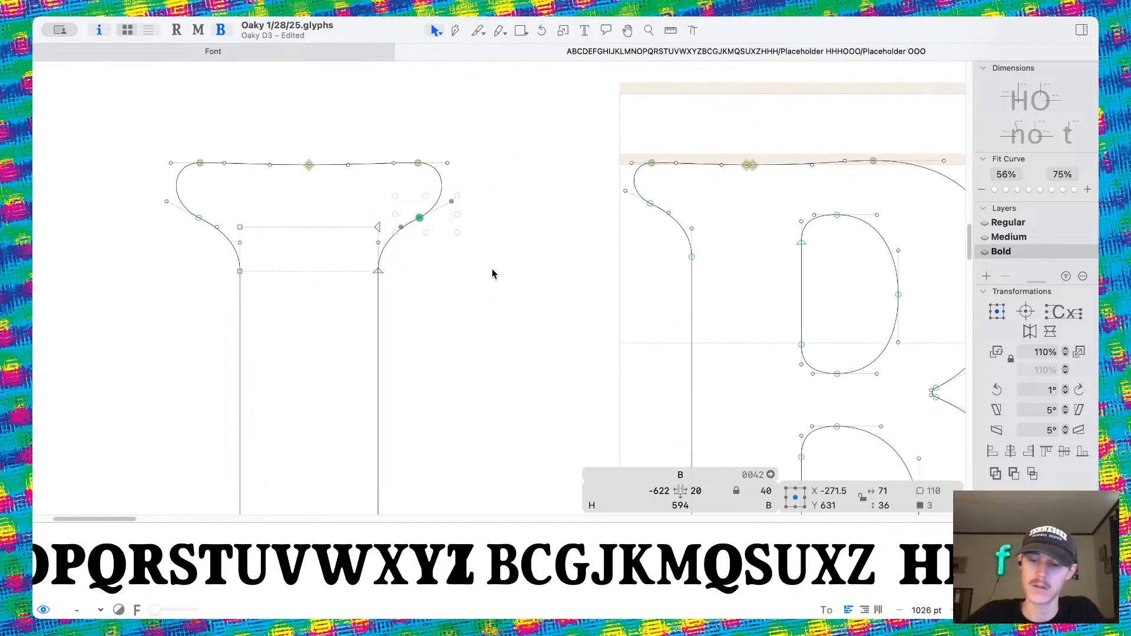
pyautogui.press('Delete')
pyautogui.press('Delete')
pyautogui.moveTo(377, 154); pyautogui.dragTo(360, 208)
# Delete the nodes of the pasted I's lower-right serif and pull the remaining corner in to the stem's right edge.
pyautogui.scroll(3, 417, 177)
pyautogui.scroll(-6, 385, 204)
pyautogui.scroll(4, 431, 245)
pyautogui.moveTo(425, 240); pyautogui.dragTo(494, 304)
pyautogui.press('Delete')
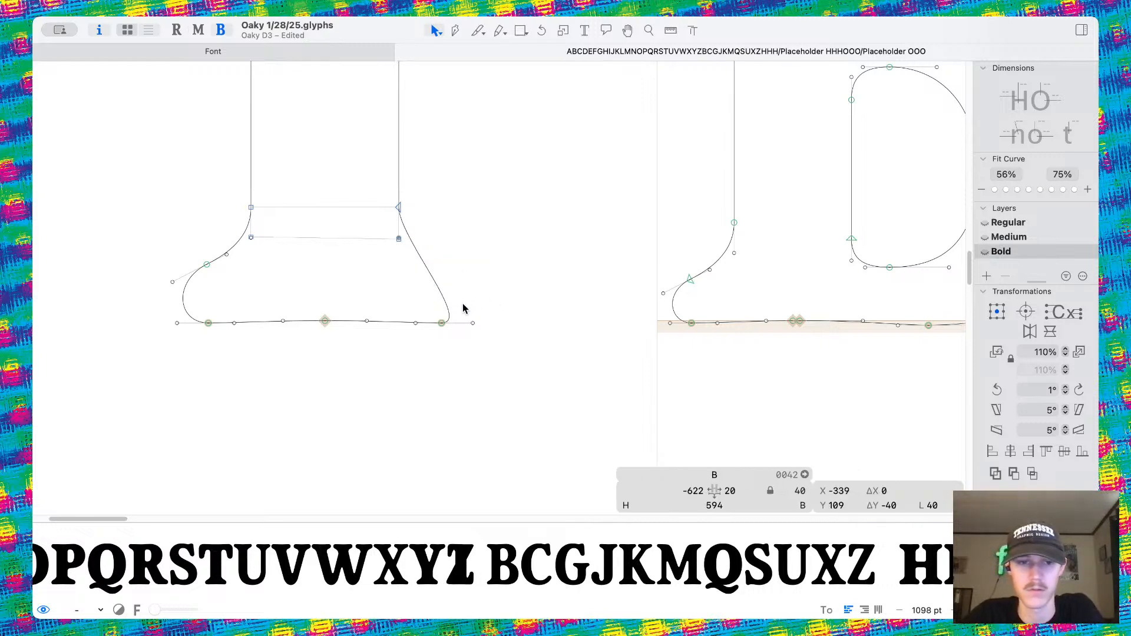
pyautogui.press('Delete')
pyautogui.moveTo(441, 323); pyautogui.dragTo(398, 314)
# Try to delete the leftover node near the foot of the stem's right edge.
pyautogui.moveTo(371, 197); pyautogui.dragTo(467, 234)
pyautogui.press('Delete')
pyautogui.press('super+z')
# Cut the Bold B vertically through its stem with the Knife tool and delete the left piece with the serifs.
pyautogui.scroll(-10, 466, 236)
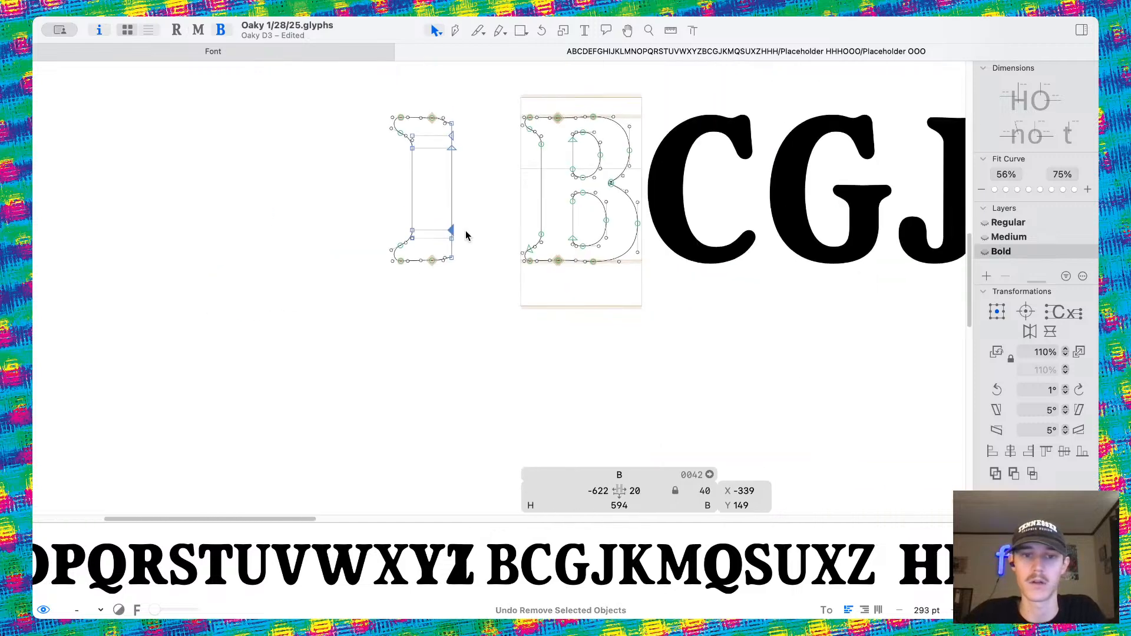
pyautogui.scroll(6, 465, 235)
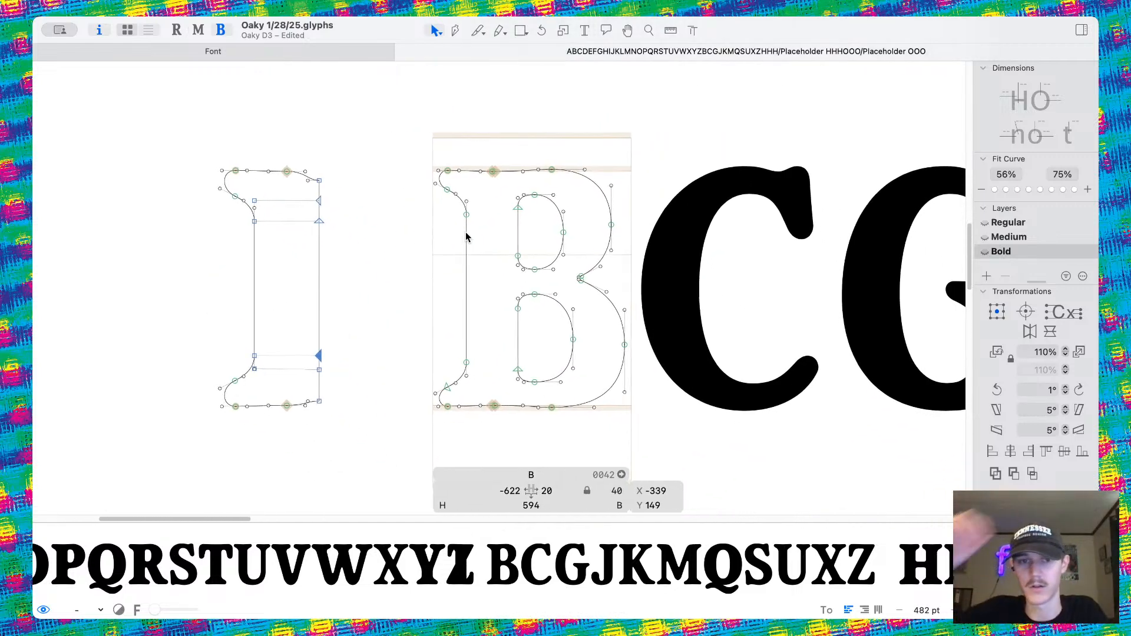
pyautogui.click(479, 30)
pyautogui.scroll(-2, 494, 101)
pyautogui.moveTo(488, 91); pyautogui.dragTo(489, 439)
pyautogui.press('v')
pyautogui.doubleClick(485, 333)
pyautogui.scroll(-4, 485, 333)
pyautogui.press('Delete')
# Merge the overlapping shapes of the half-serifed I and move the result against the left side of the B's bowls.
pyautogui.moveTo(169, 141); pyautogui.dragTo(338, 450)
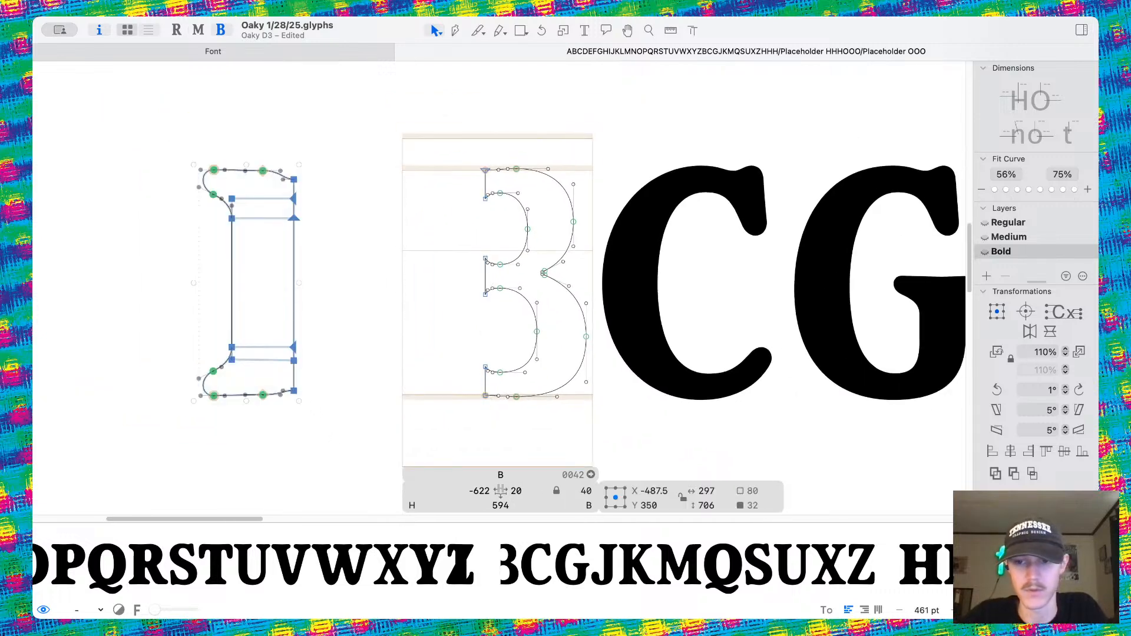
pyautogui.click(995, 475)
pyautogui.doubleClick(299, 314)
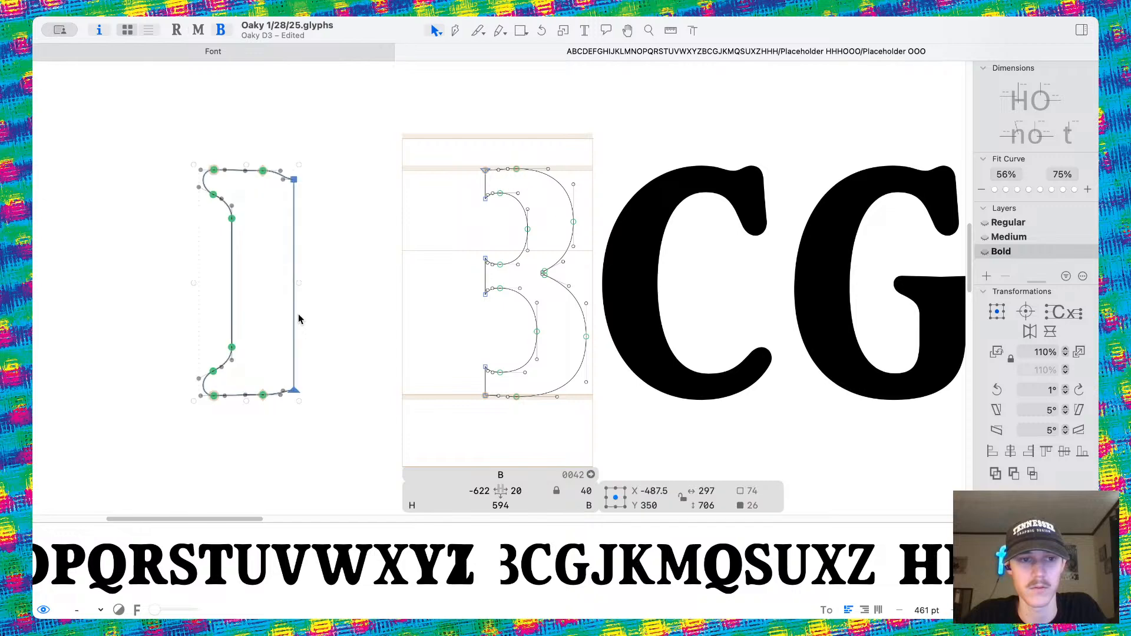
pyautogui.moveTo(294, 323); pyautogui.dragTo(480, 333)
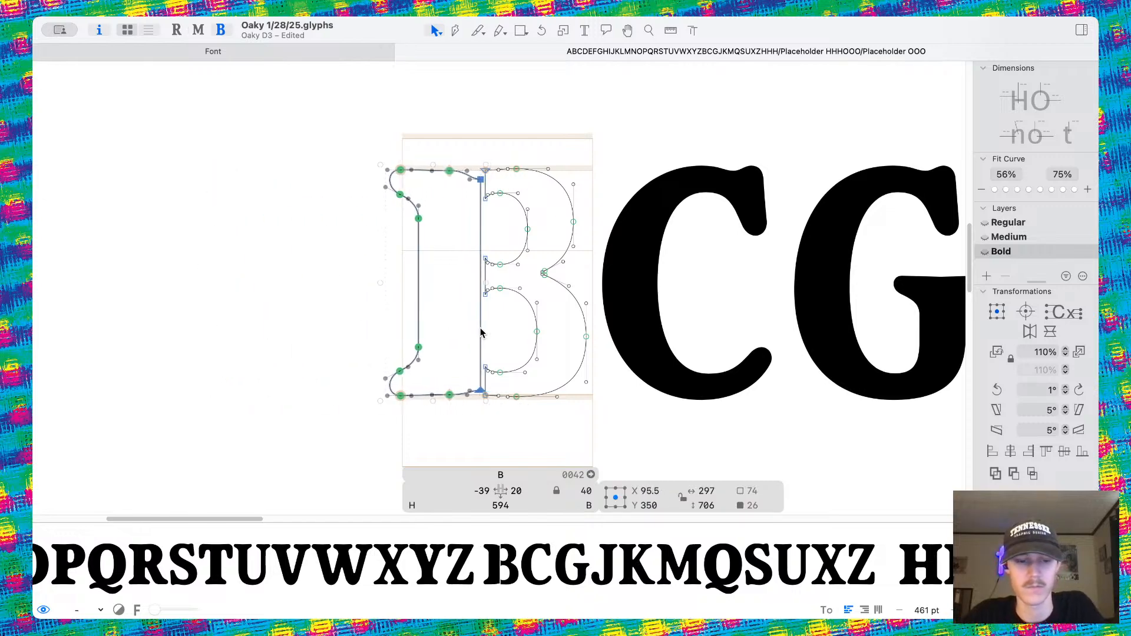
# Compare the B with its Medium master and set the Bold B's left sidebearing to 20.
pyautogui.press('super+2')
pyautogui.press('super+3')
pyautogui.moveTo(472, 491); pyautogui.dragTo(548, 494)
pyautogui.write('20')
pyautogui.press('Return')
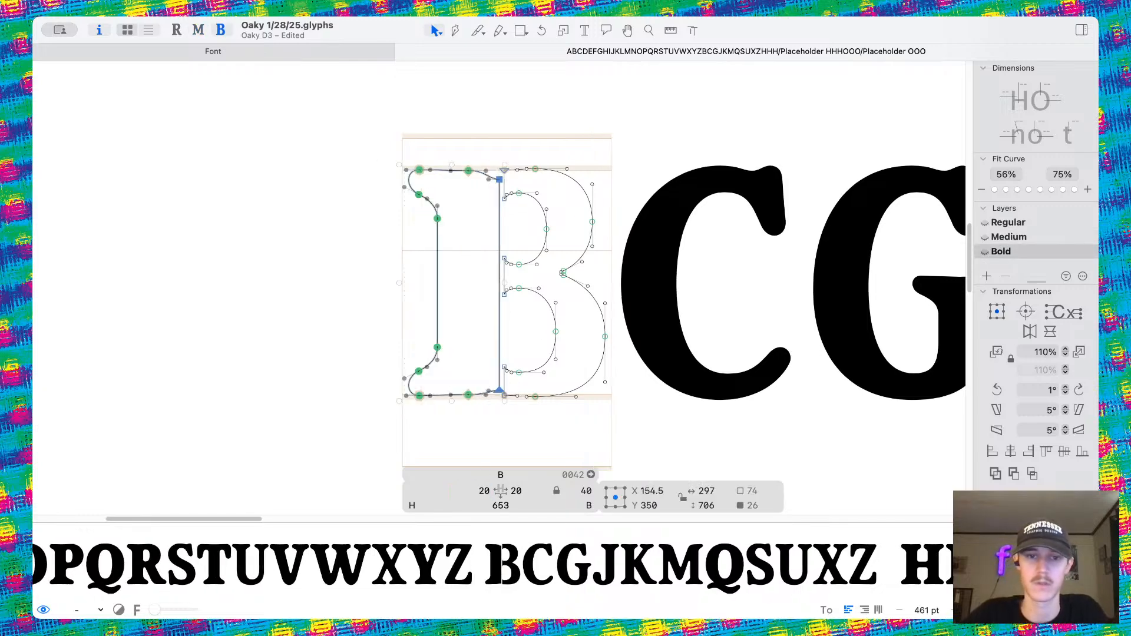
# Raise the new stem's upper-right corner to Y 700 and delete the adjacent curve handles to straighten the top edge.
pyautogui.scroll(5, 543, 321)
pyautogui.scroll(8, 435, 159)
pyautogui.moveTo(430, 157); pyautogui.dragTo(428, 118)
pyautogui.press('super+z')
pyautogui.moveTo(429, 157); pyautogui.dragTo(429, 107)
pyautogui.moveTo(316, 75); pyautogui.dragTo(376, 114)
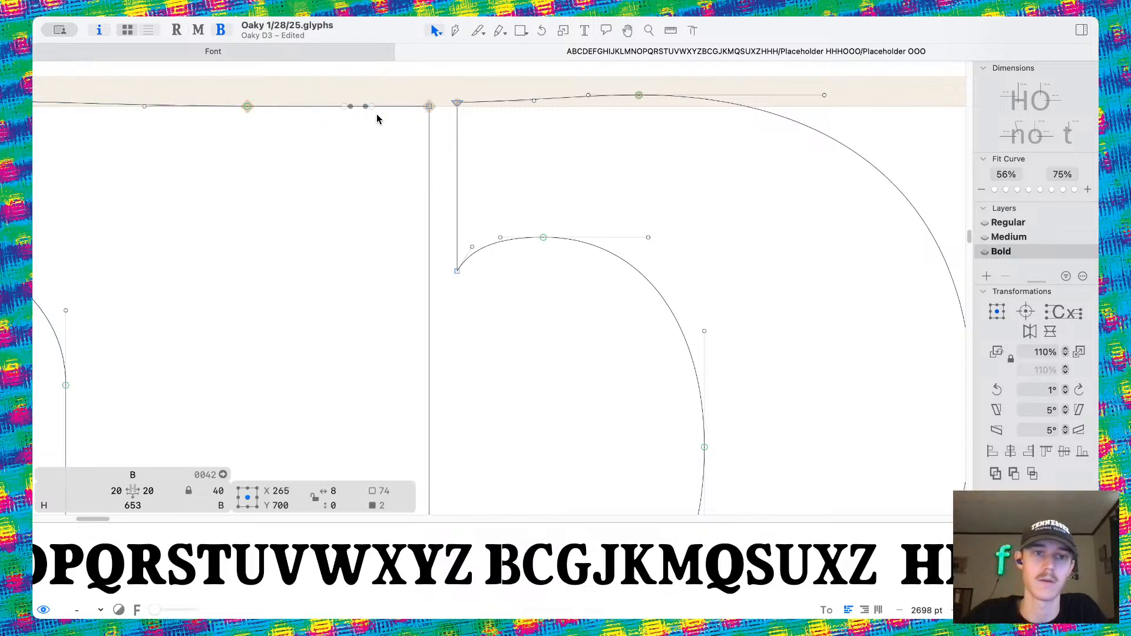
pyautogui.scroll(-3, 377, 114)
pyautogui.press('Delete')
# Lower the stem's lower-right corner to Y 0, delete the adjacent curve handles, and compare with the Medium master.
pyautogui.scroll(-10, 377, 114)
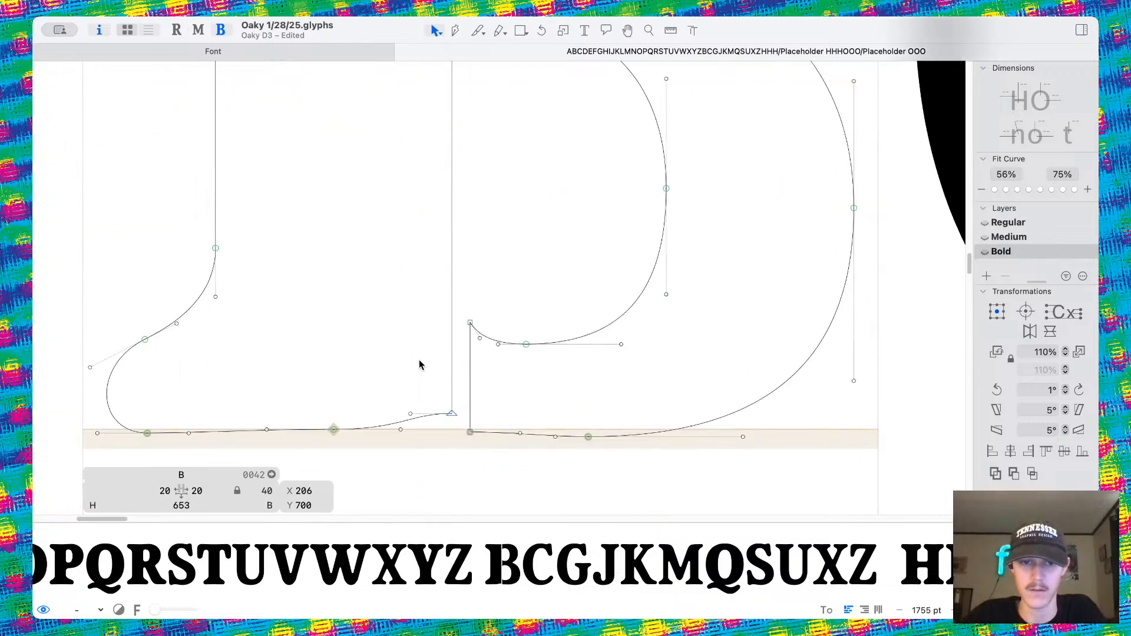
pyautogui.scroll(4, 462, 326)
pyautogui.moveTo(452, 324); pyautogui.dragTo(452, 352)
pyautogui.moveTo(313, 322); pyautogui.dragTo(417, 379)
pyautogui.press('Delete')
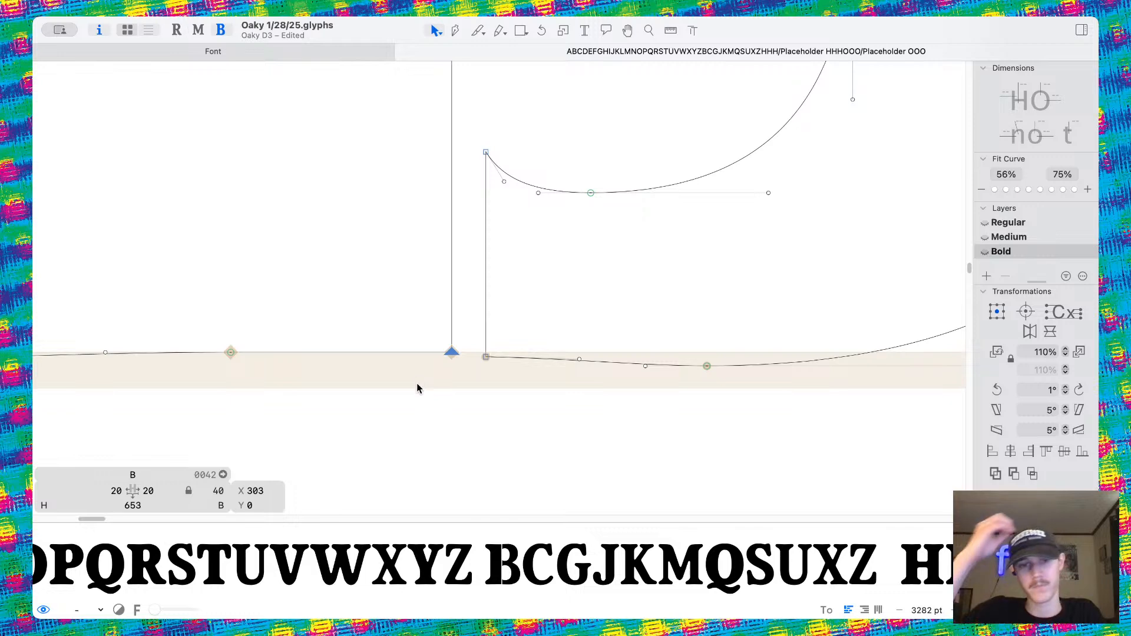
pyautogui.scroll(-3, 417, 385)
pyautogui.press('super+2')
pyautogui.press('super+3')
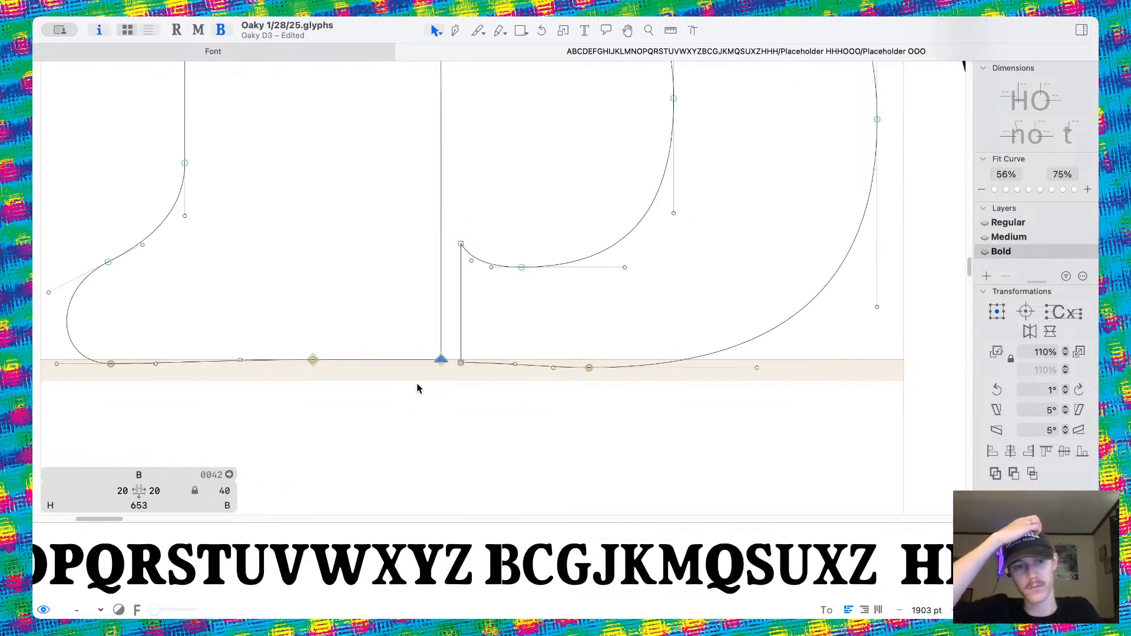
# Move the B's bowl outlines left so their straight edge snaps against the stem's right edge at X 303.
pyautogui.press('z')
pyautogui.scroll(2, 418, 388)
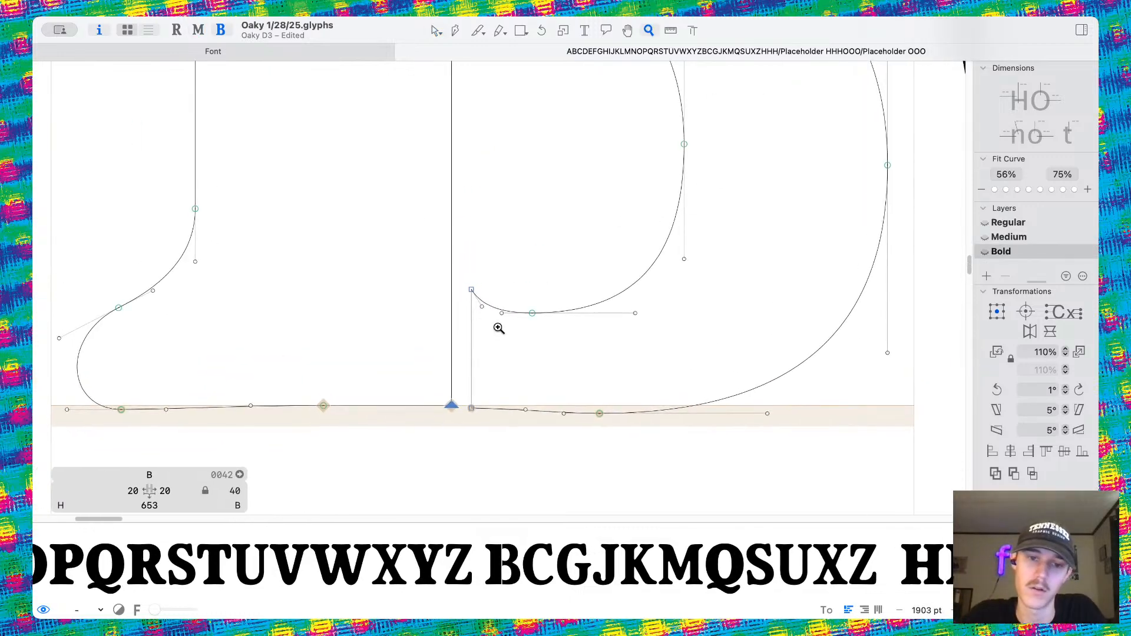
pyautogui.press('v')
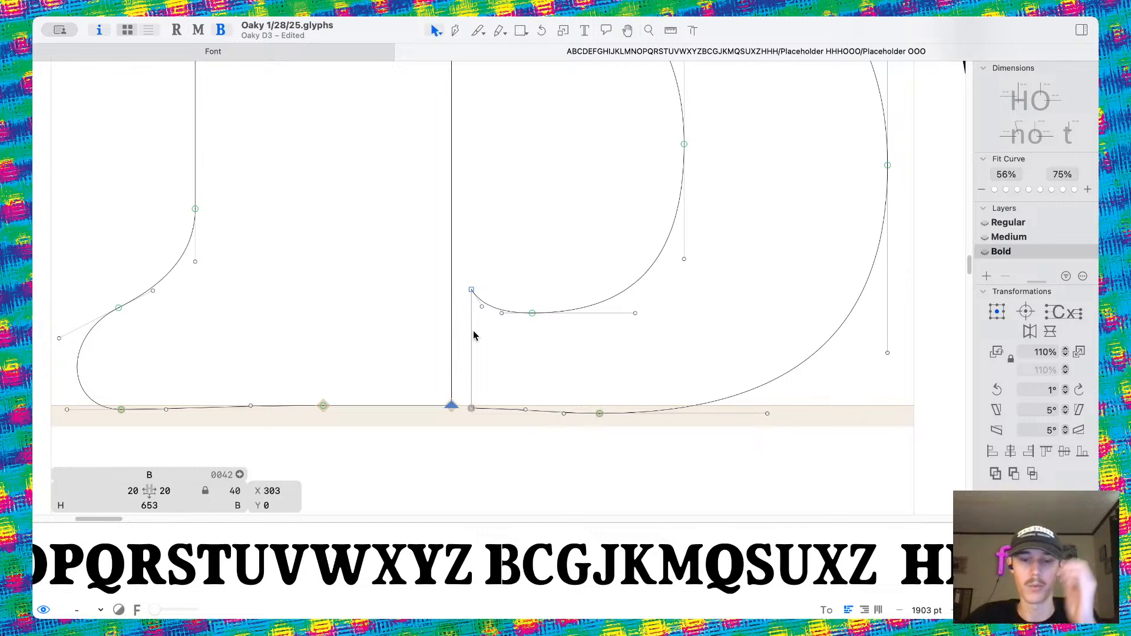
pyautogui.scroll(-3, 583, 296)
pyautogui.doubleClick(606, 298)
pyautogui.scroll(6, 534, 312)
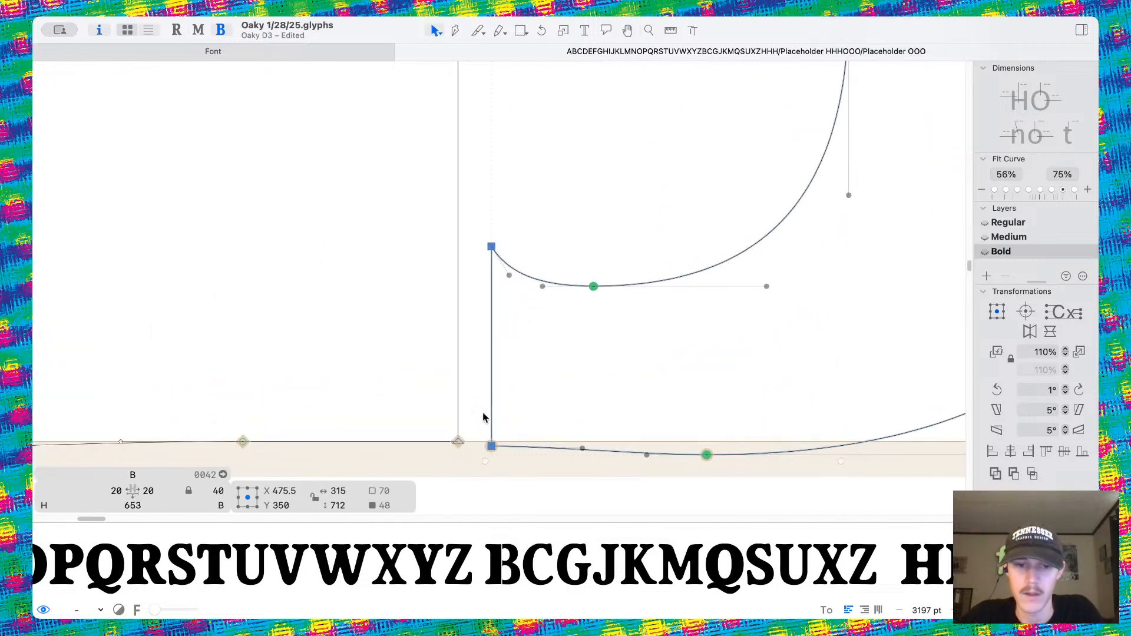
pyautogui.moveTo(491, 446); pyautogui.dragTo(458, 442)
pyautogui.press('super+z')
pyautogui.scroll(5, 477, 417)
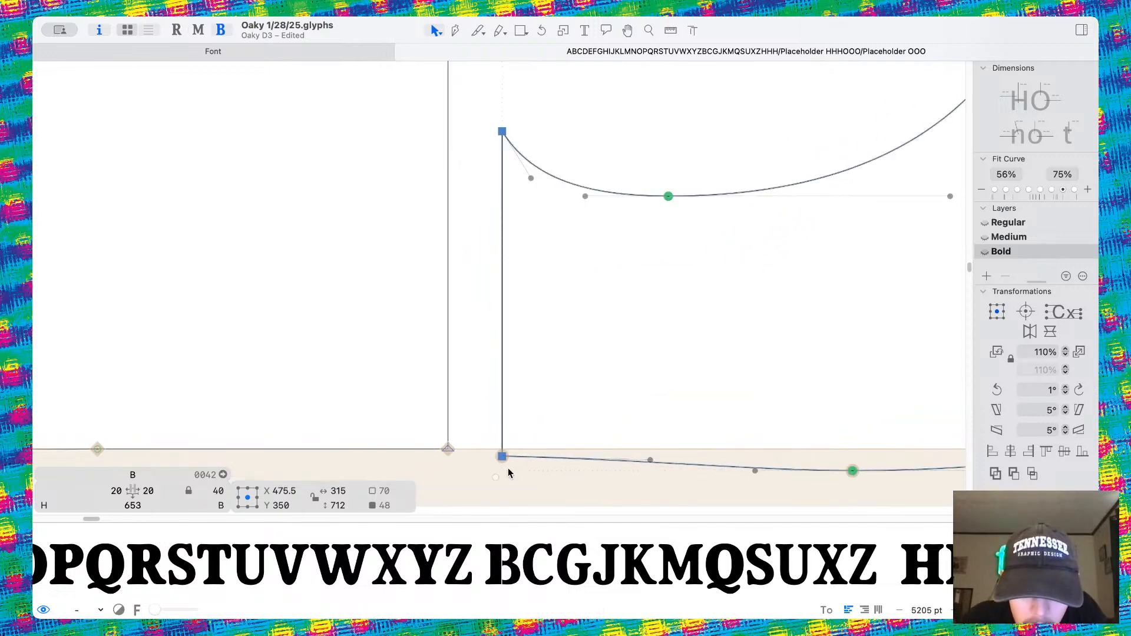
pyautogui.moveTo(503, 457); pyautogui.dragTo(449, 464)
pyautogui.click(516, 370)
pyautogui.scroll(-8, 517, 370)
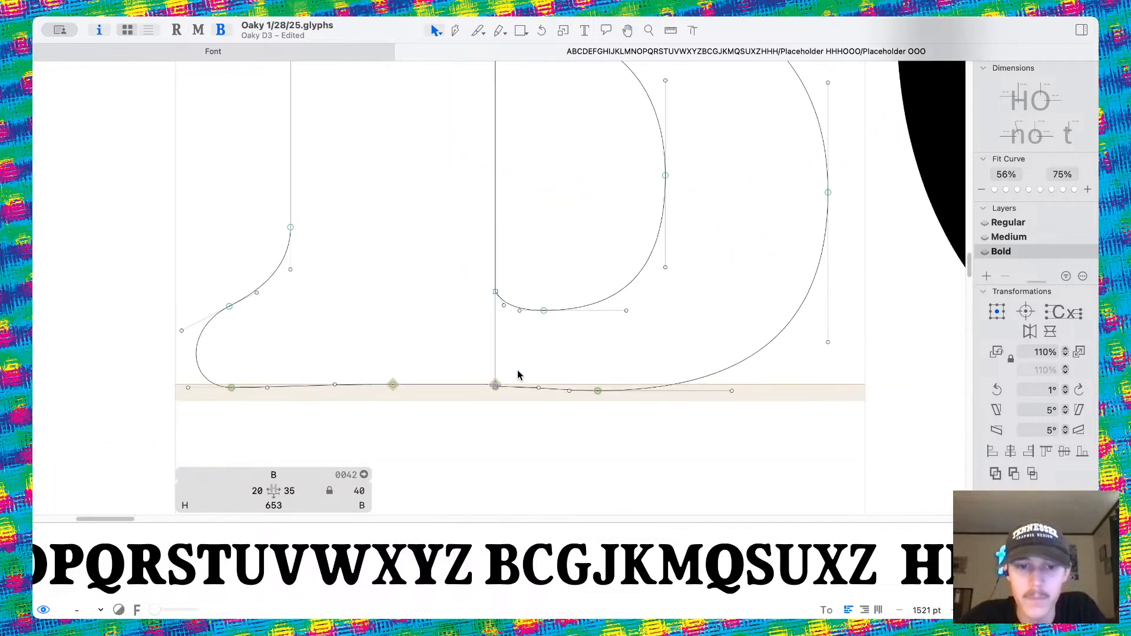
# Move the bowl outline's lower-left corner into the stem at X 258, Y 0, and level its handle with the baseline.
pyautogui.scroll(3, 505, 392)
pyautogui.scroll(1, 505, 392)
pyautogui.keyDown('alt'); pyautogui.click(433, 394); pyautogui.keyUp('alt')
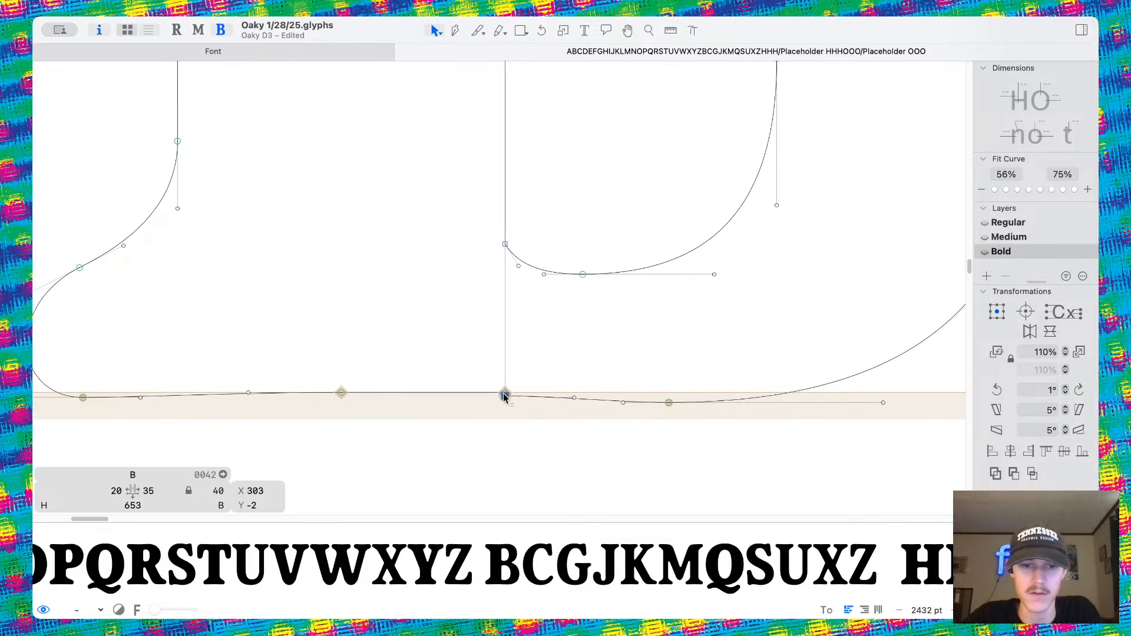
pyautogui.scroll(4, 493, 389)
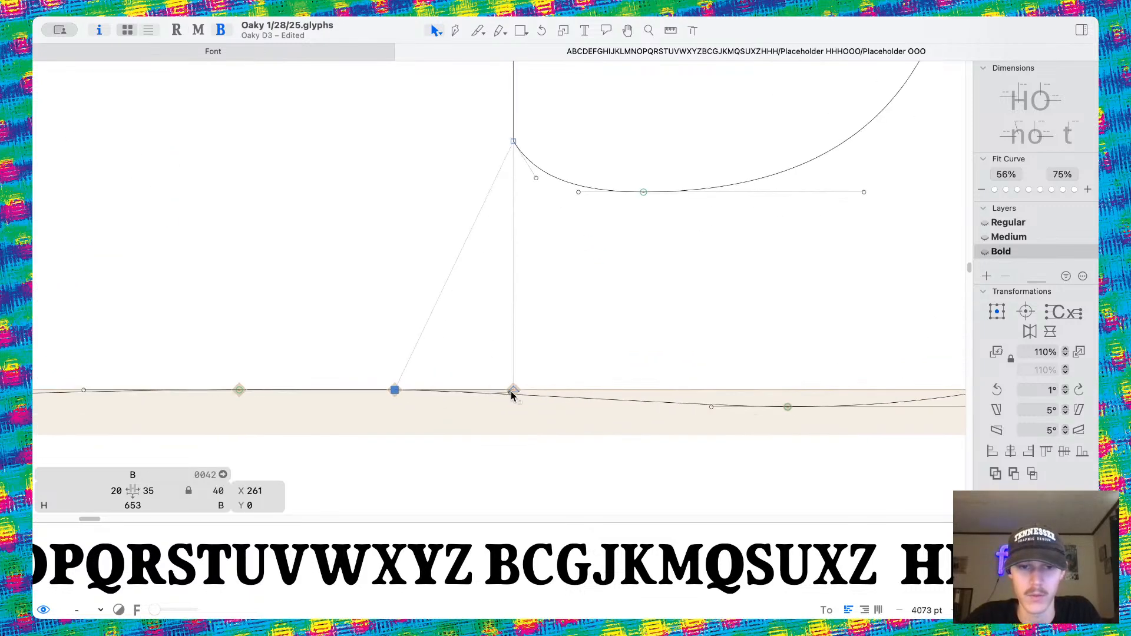
pyautogui.keyDown('shift'); pyautogui.click(505, 394); pyautogui.keyUp('shift')
pyautogui.press('Up')
pyautogui.moveTo(394, 389); pyautogui.dragTo(386, 390)
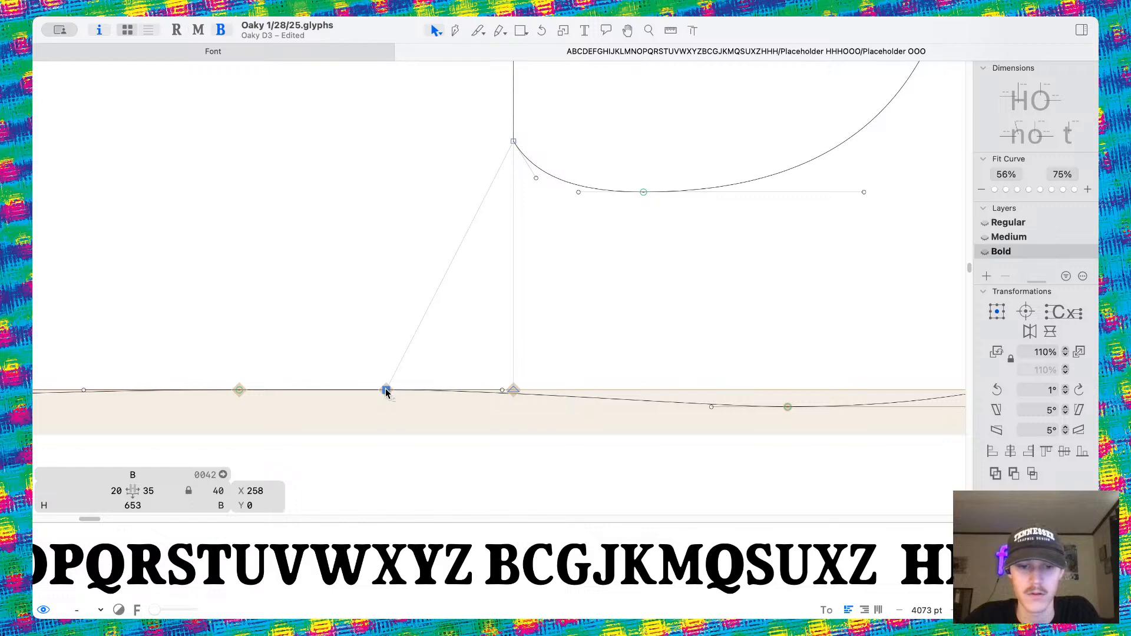
pyautogui.click(463, 318)
# Move the bowl outline's upper-left corner into the stem at X 270, Y 700, and preview the filled B.
pyautogui.scroll(-1, 463, 318)
pyautogui.scroll(-5, 463, 318)
pyautogui.scroll(8, 514, 262)
pyautogui.scroll(6, 528, 137)
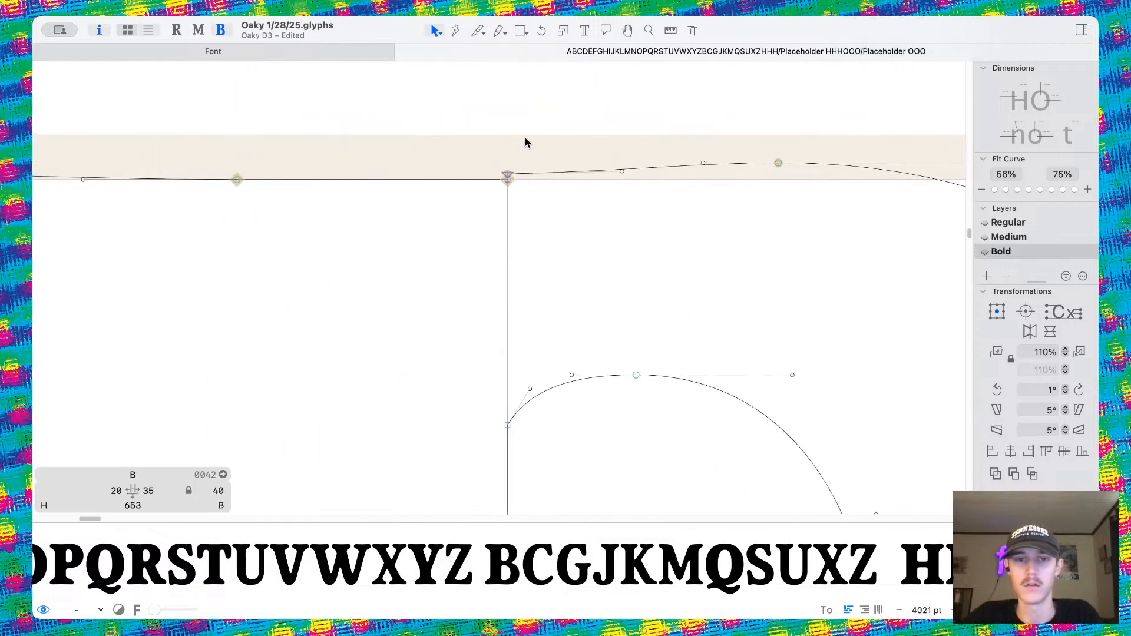
pyautogui.moveTo(507, 176); pyautogui.dragTo(416, 180)
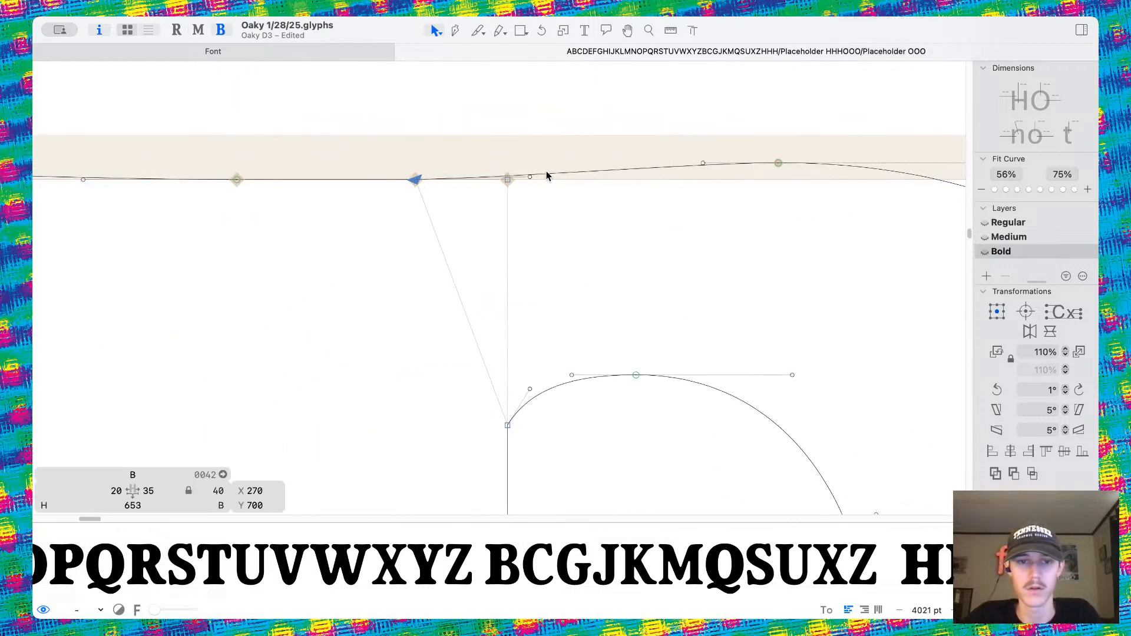
pyautogui.click(528, 177)
pyautogui.press('space')
pyautogui.scroll(-10, 581, 201)
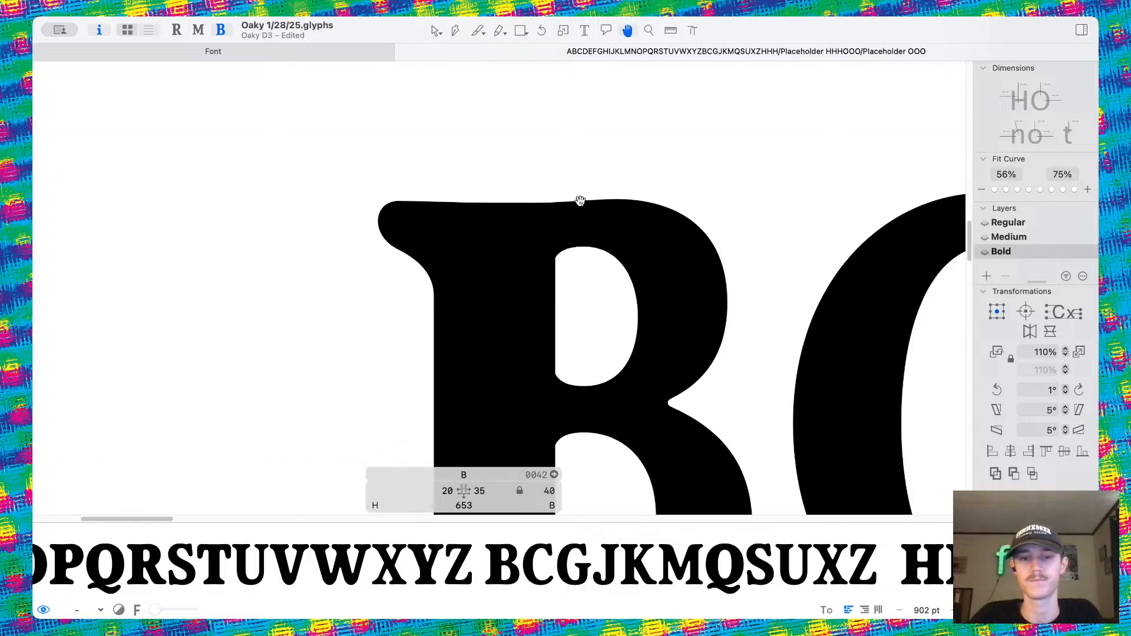
pyautogui.scroll(3, 556, 219)
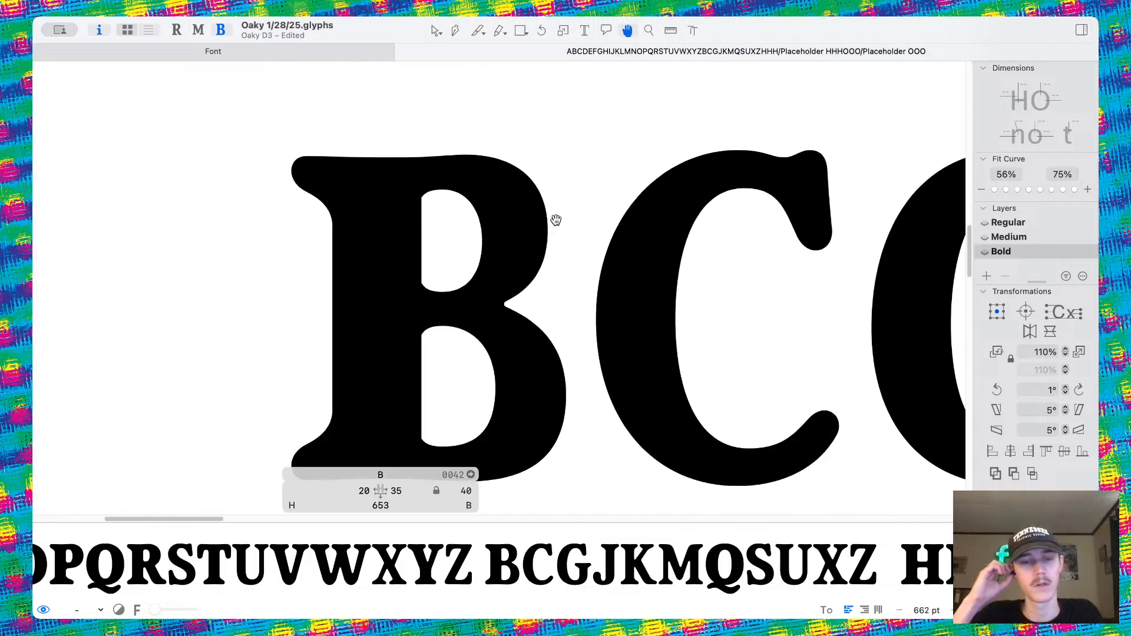
# Thicken the B's outer horizontals by lowering the upper counter's top nodes 20 units and raising the lower counter's bottom nodes 20 units.
pyautogui.scroll(2, 556, 220)
pyautogui.moveTo(380, 172); pyautogui.dragTo(459, 201)
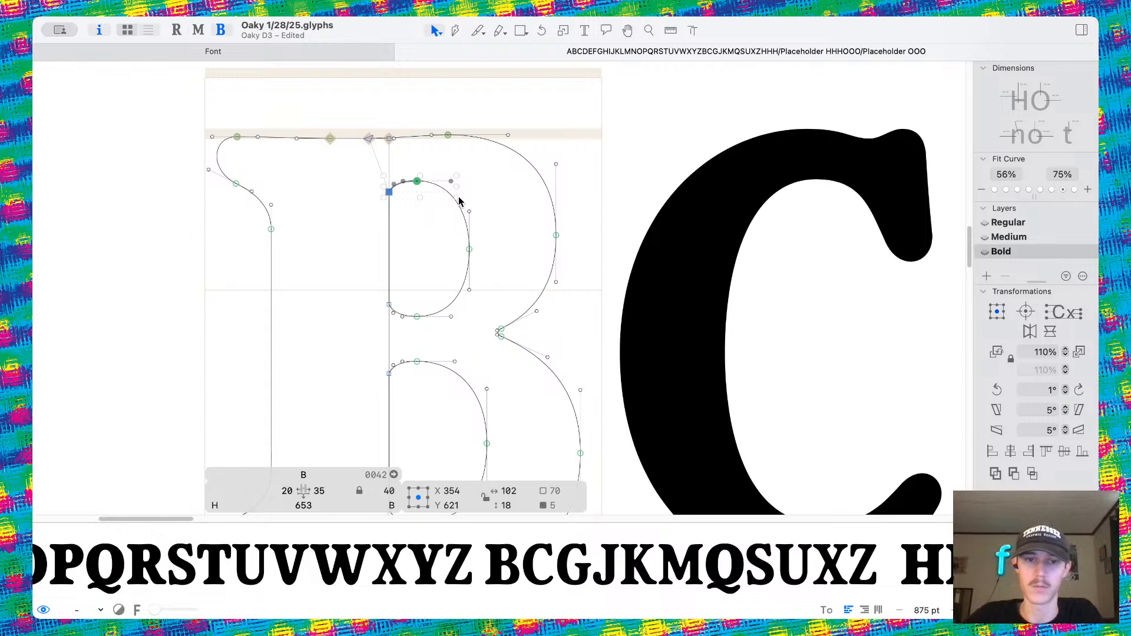
pyautogui.hotkey('shift', 'Down')
pyautogui.hotkey('shift', 'Down')
pyautogui.scroll(-3, 459, 201)
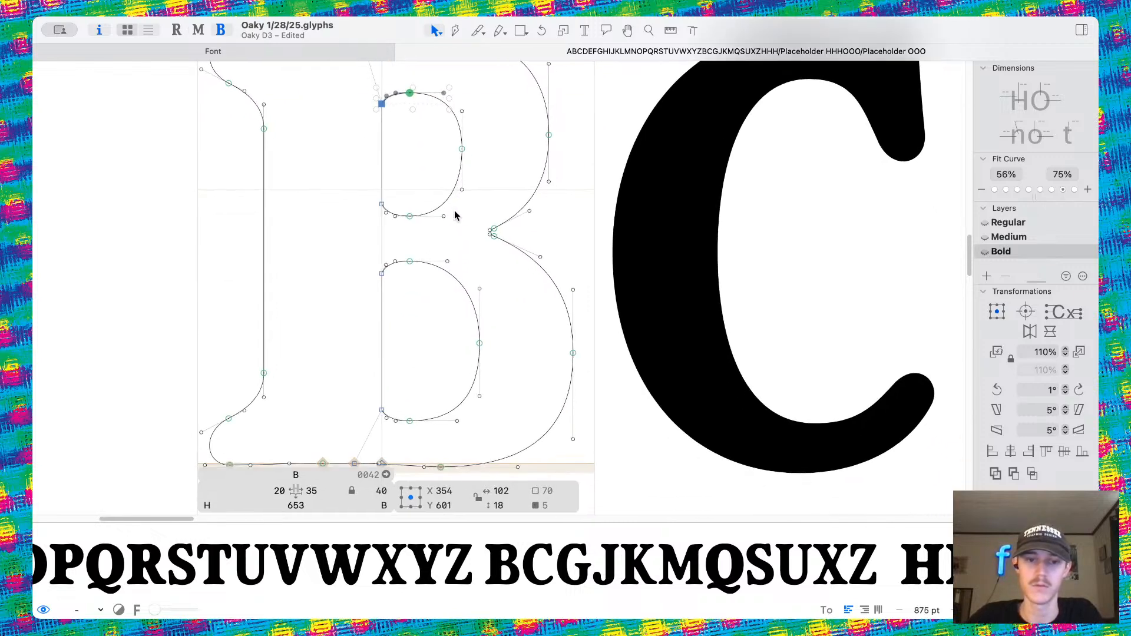
pyautogui.moveTo(362, 392); pyautogui.dragTo(429, 434)
pyautogui.hotkey('shift', 'Up')
pyautogui.hotkey('shift', 'Up')
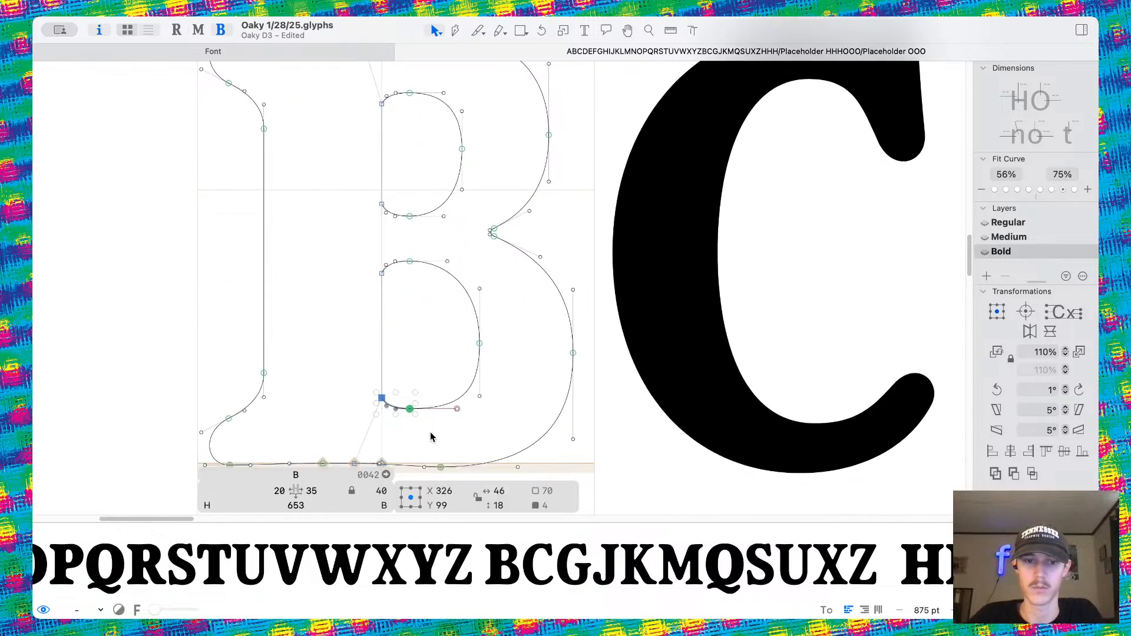
# Thicken the middle bar by lowering the lower counter's top nodes 10 units and raising the upper counter's bottom nodes 10 units.
pyautogui.moveTo(377, 246); pyautogui.dragTo(421, 289)
pyautogui.hotkey('shift', 'Down')
pyautogui.moveTo(358, 195); pyautogui.dragTo(424, 237)
pyautogui.hotkey('shift', 'Up')
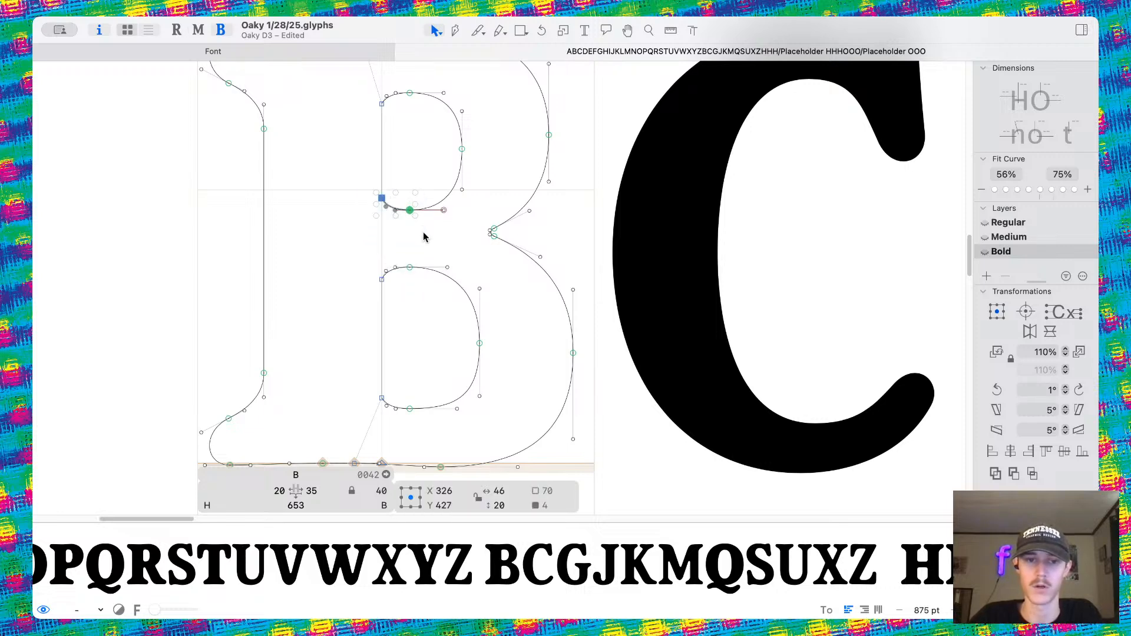
# Nudge the right extreme nodes of both counters slightly upward to recentre the curves, and preview the letter.
pyautogui.moveTo(448, 146); pyautogui.dragTo(481, 171)
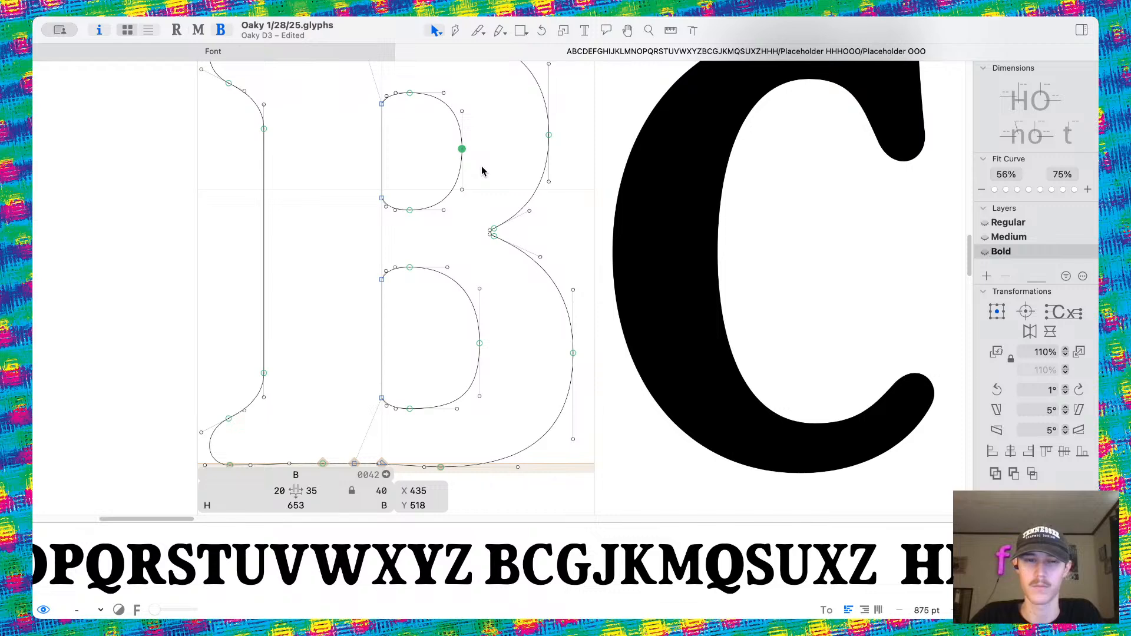
pyautogui.moveTo(452, 338); pyautogui.dragTo(515, 362)
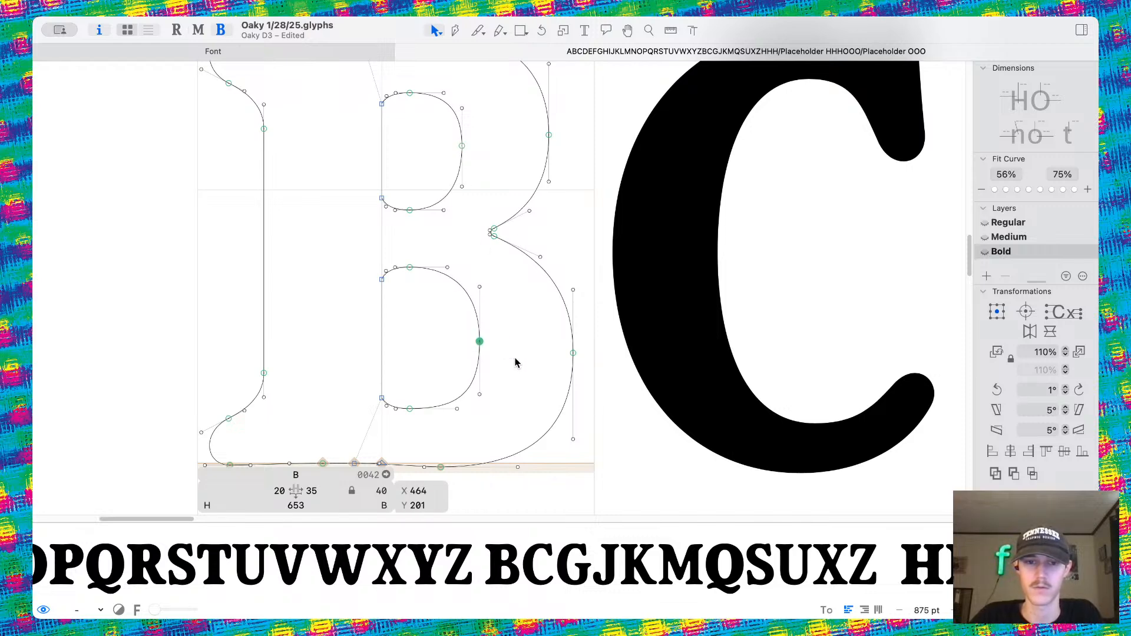
pyautogui.moveTo(439, 131); pyautogui.dragTo(493, 171)
pyautogui.press('space')
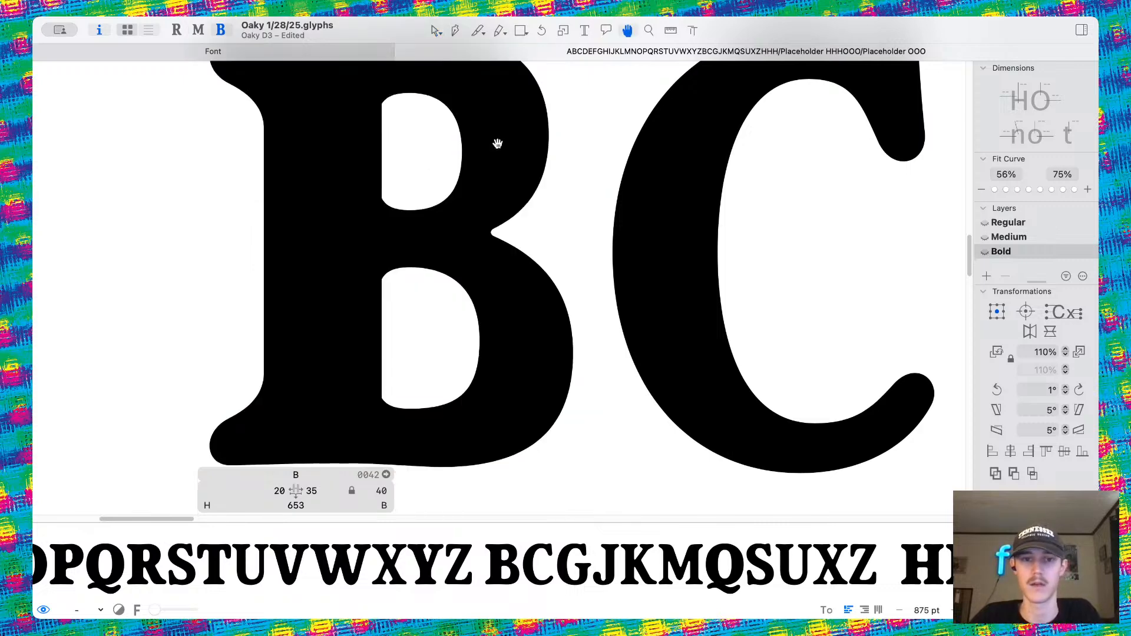
pyautogui.scroll(-6, 501, 156)
pyautogui.scroll(4, 506, 152)
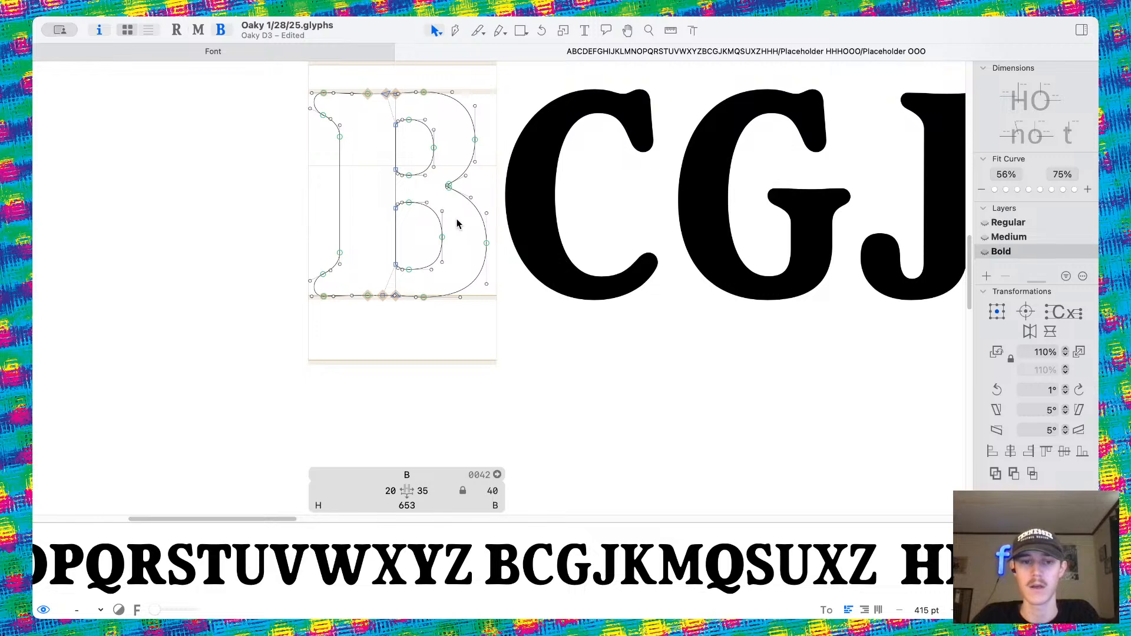
# Move the outer right extremes of both bowls 20 units to the right.
pyautogui.moveTo(455, 219); pyautogui.dragTo(490, 258)
pyautogui.hotkey('shift', 'Right')
pyautogui.hotkey('shift', 'Right')
pyautogui.moveTo(454, 138); pyautogui.dragTo(499, 157)
pyautogui.hotkey('shift', 'Right')
pyautogui.hotkey('shift', 'Right')
# Move the right extremes of both counters 20 units left, compare the B with the other letters, and save the file.
pyautogui.moveTo(407, 134); pyautogui.dragTo(449, 160)
pyautogui.hotkey('shift', 'Left')
pyautogui.hotkey('shift', 'Left')
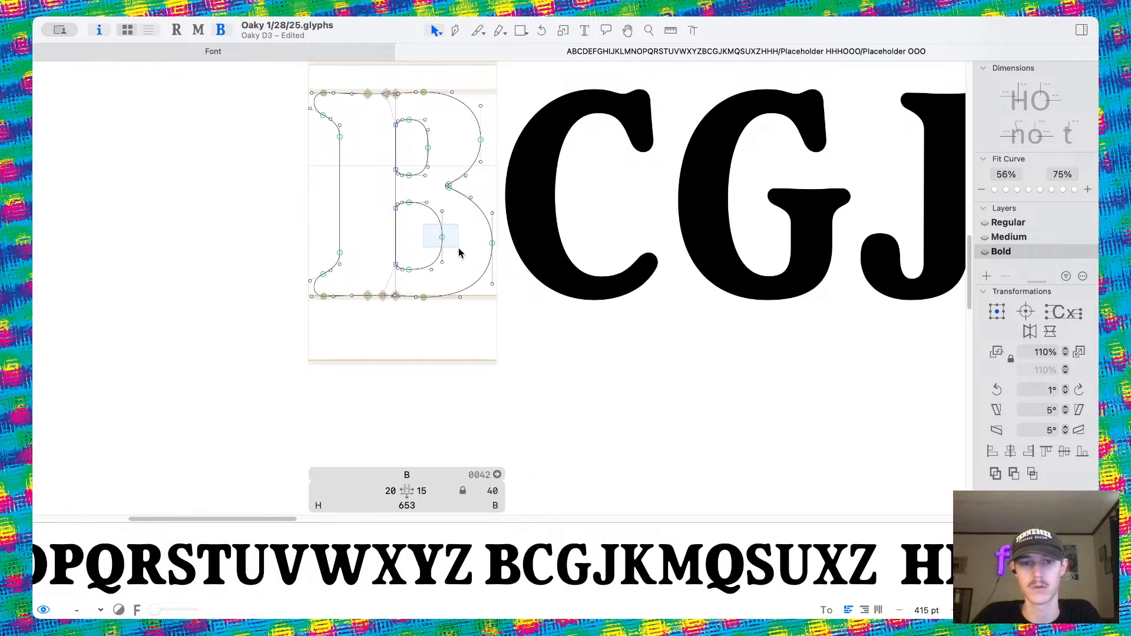
pyautogui.press('space')
pyautogui.scroll(-5, 460, 250)
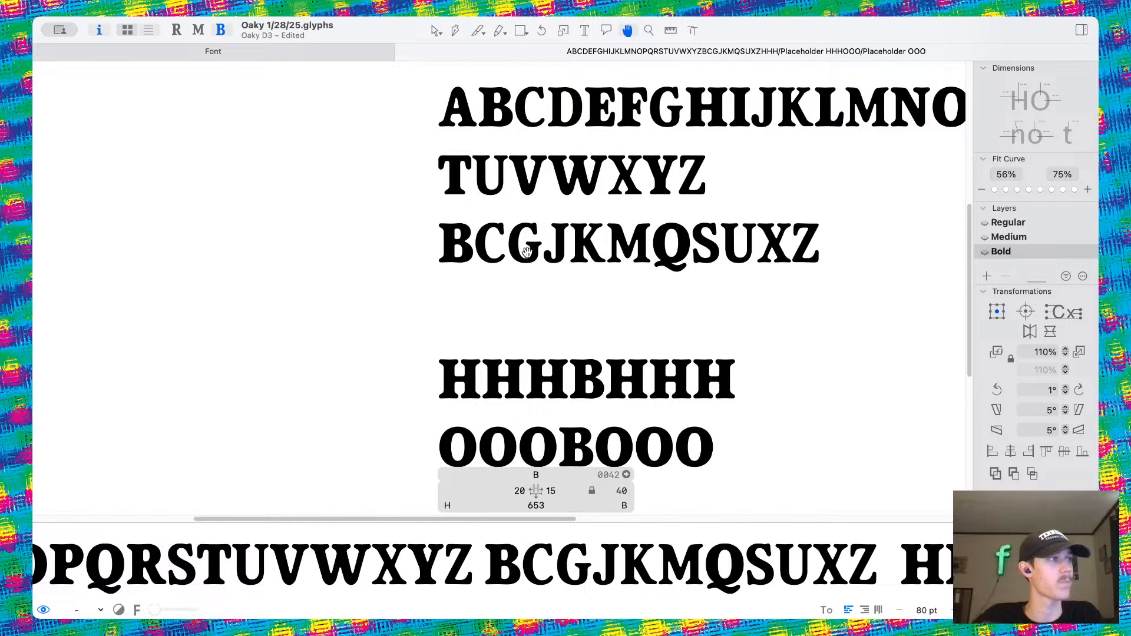
pyautogui.scroll(5, 550, 306)
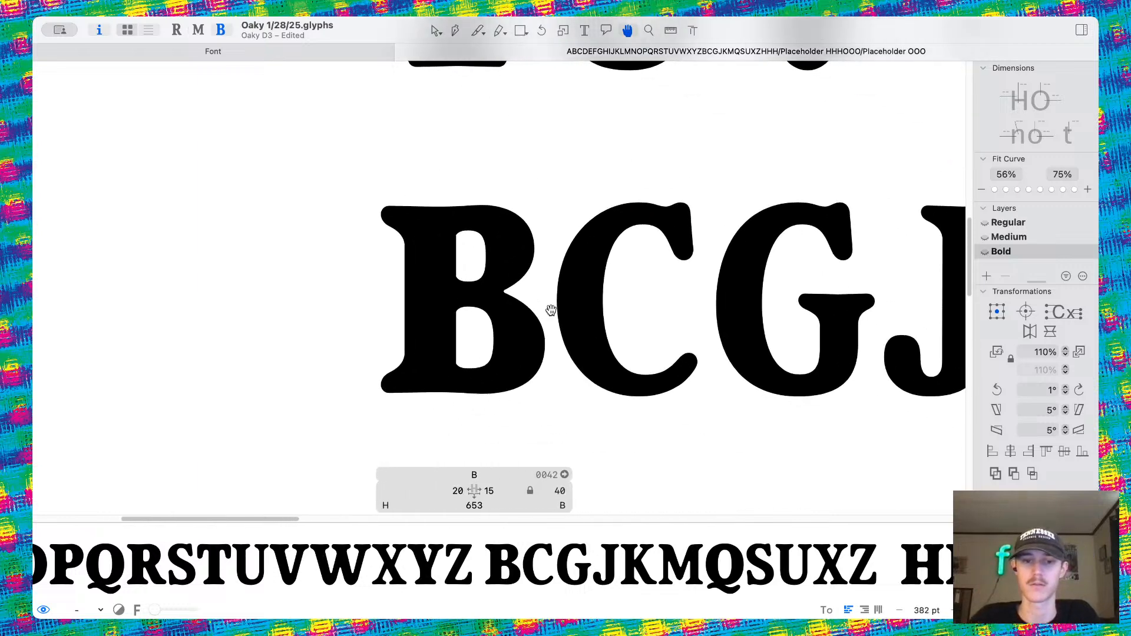
pyautogui.scroll(4, 436, 247)
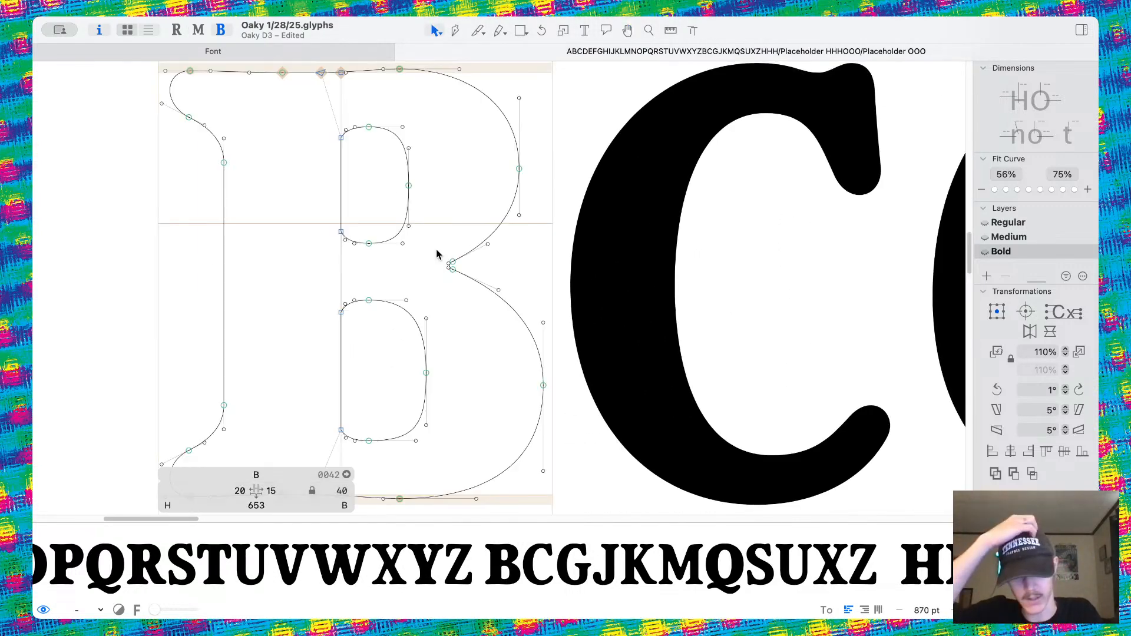
pyautogui.press('super+s')
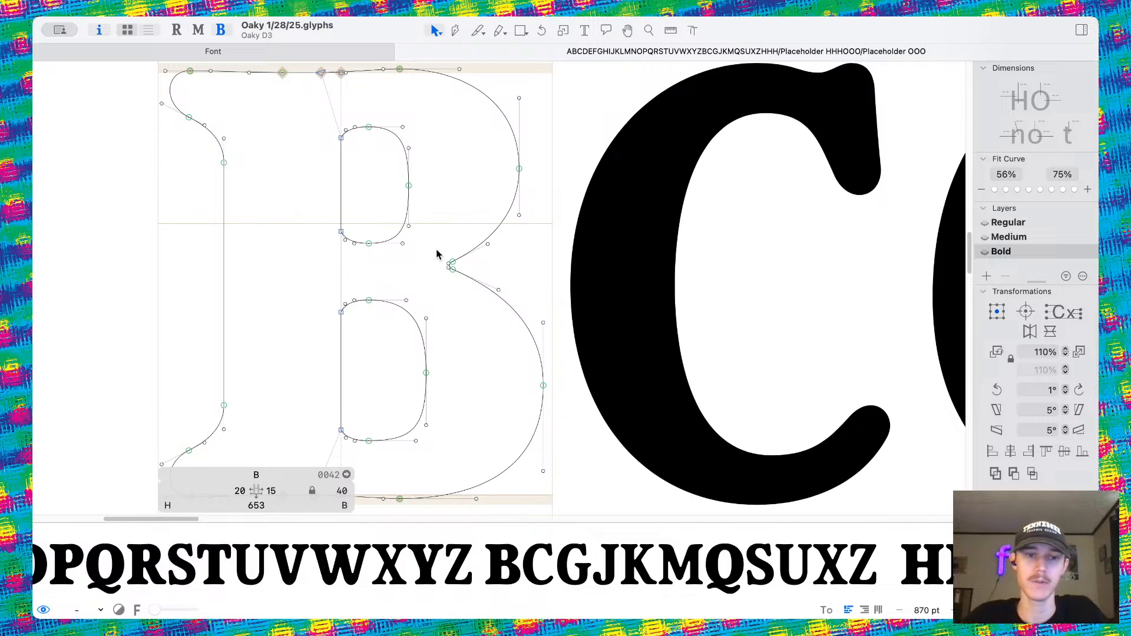
pyautogui.scroll(5, 420, 260)
pyautogui.moveTo(363, 177)
pyautogui.mouseDown()
pyautogui.moveTo(363, 193)
pyautogui.moveTo(363, 166)
pyautogui.mouseUp()
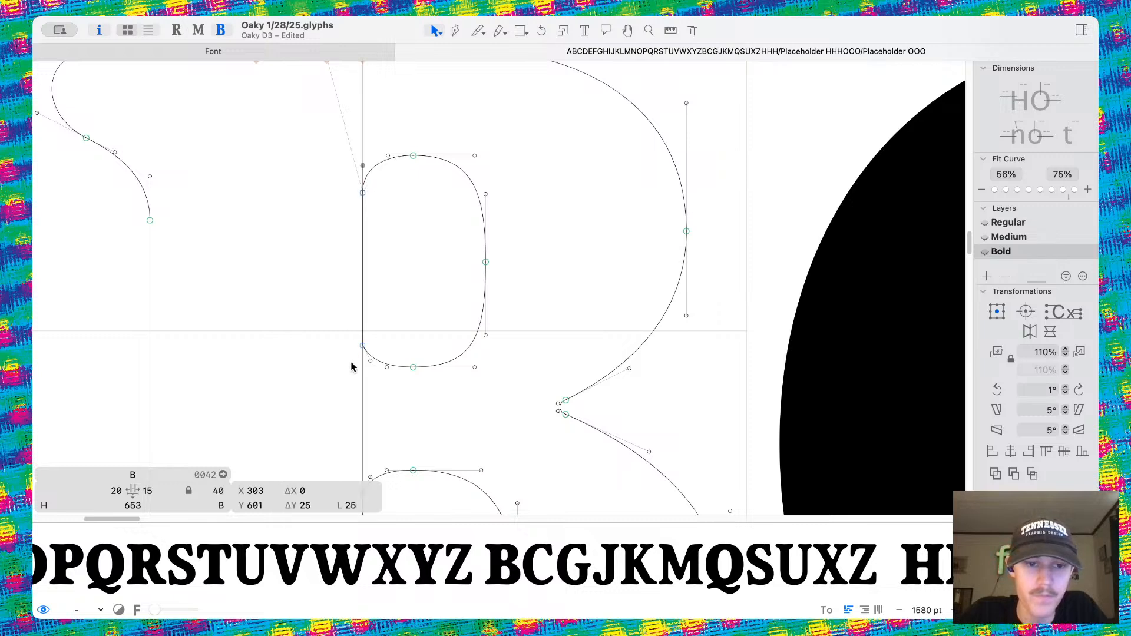
pyautogui.click(363, 346)
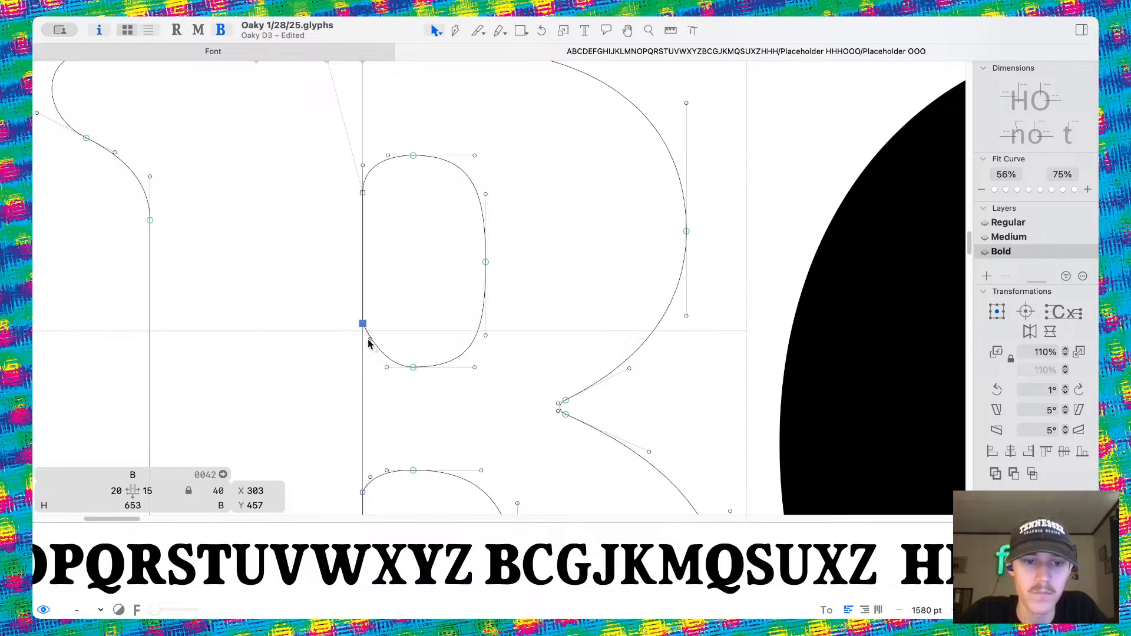
pyautogui.press('super+z')
pyautogui.press('super+z')
# Move the upper counter's top-left corner node down 20 units and its bottom-left corner node up to Y 457.
pyautogui.click(363, 176)
pyautogui.hotkey('shift', 'Down')
pyautogui.hotkey('shift', 'Down')
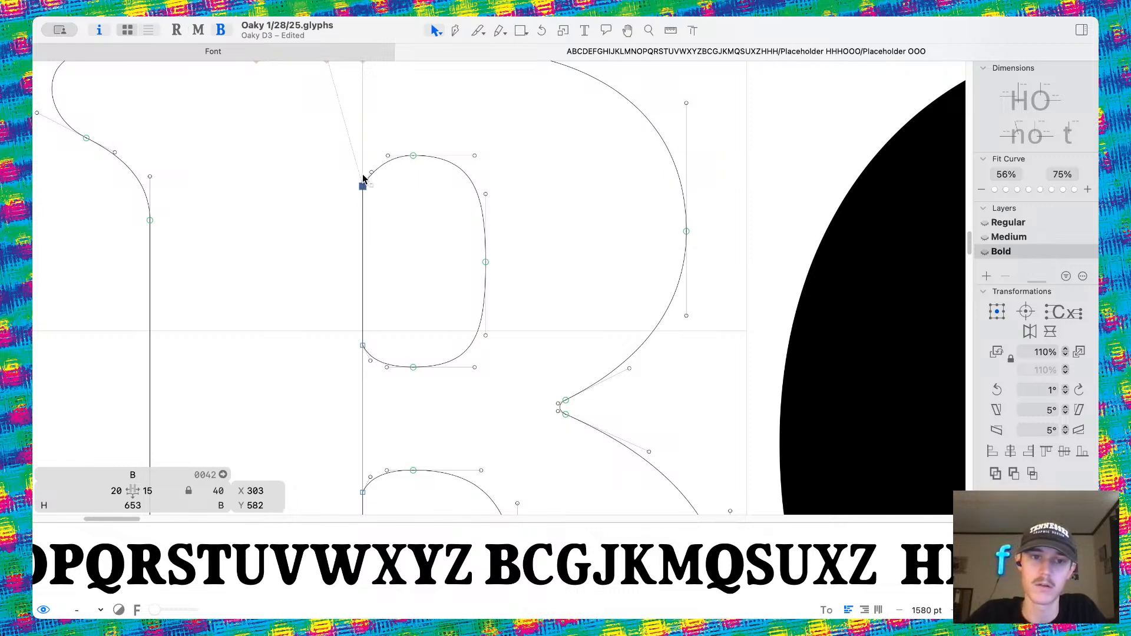
pyautogui.click(363, 347)
pyautogui.hotkey('shift', 'Up')
pyautogui.hotkey('shift', 'Up')
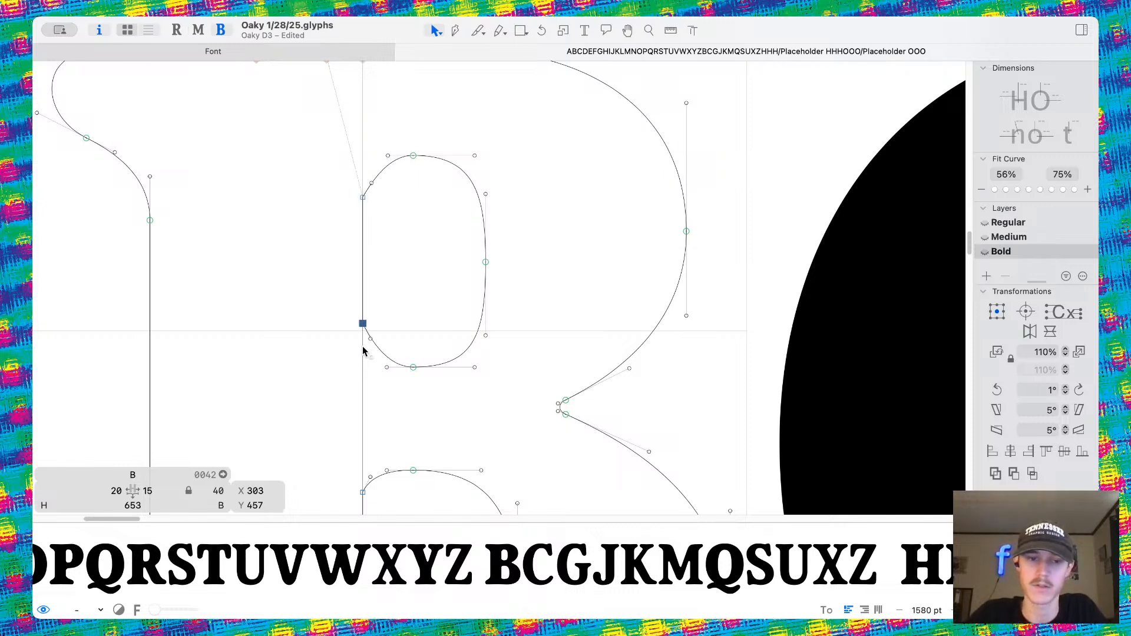
# Align the handles of the upper counter's two left corners vertically with the stem edge, and preview the rounding.
pyautogui.moveTo(370, 339); pyautogui.dragTo(363, 347)
pyautogui.moveTo(372, 184); pyautogui.dragTo(362, 173)
pyautogui.click(418, 242)
pyautogui.press('space')
pyautogui.moveTo(475, 228); pyautogui.dragTo(489, 182)
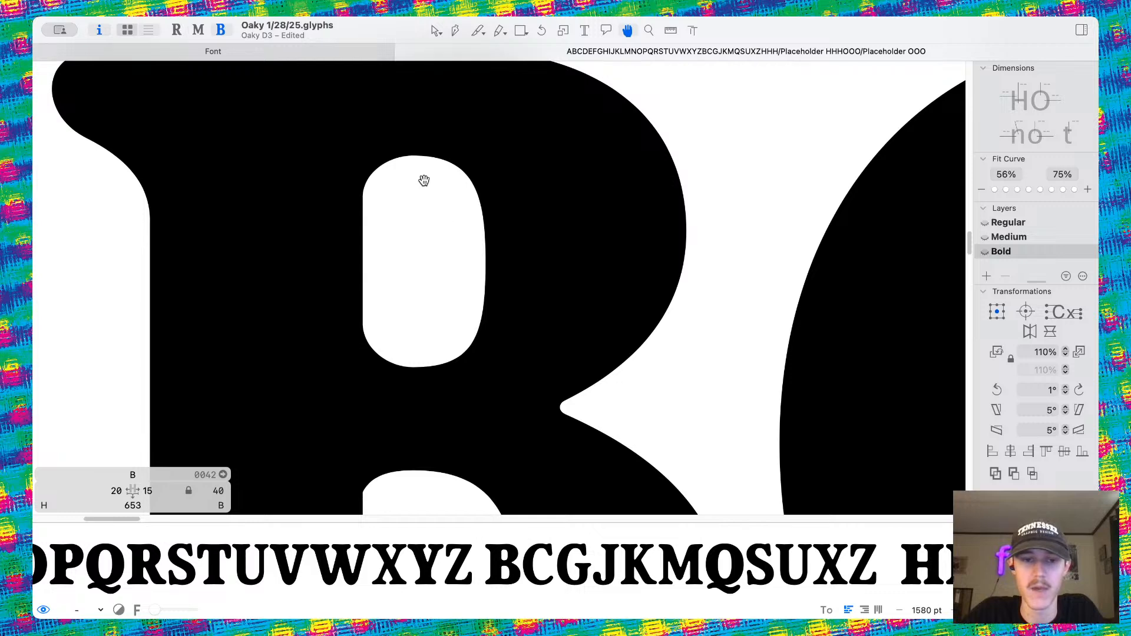
# Rebalance the horizontal handles at the upper counter's top and bottom extremes to round its right side, and preview the shape.
pyautogui.scroll(2, 405, 322)
pyautogui.moveTo(403, 109); pyautogui.dragTo(434, 381)
pyautogui.moveTo(412, 340); pyautogui.dragTo(405, 340)
pyautogui.click(443, 287)
pyautogui.moveTo(467, 106); pyautogui.dragTo(483, 344)
pyautogui.moveTo(498, 142); pyautogui.dragTo(548, 322)
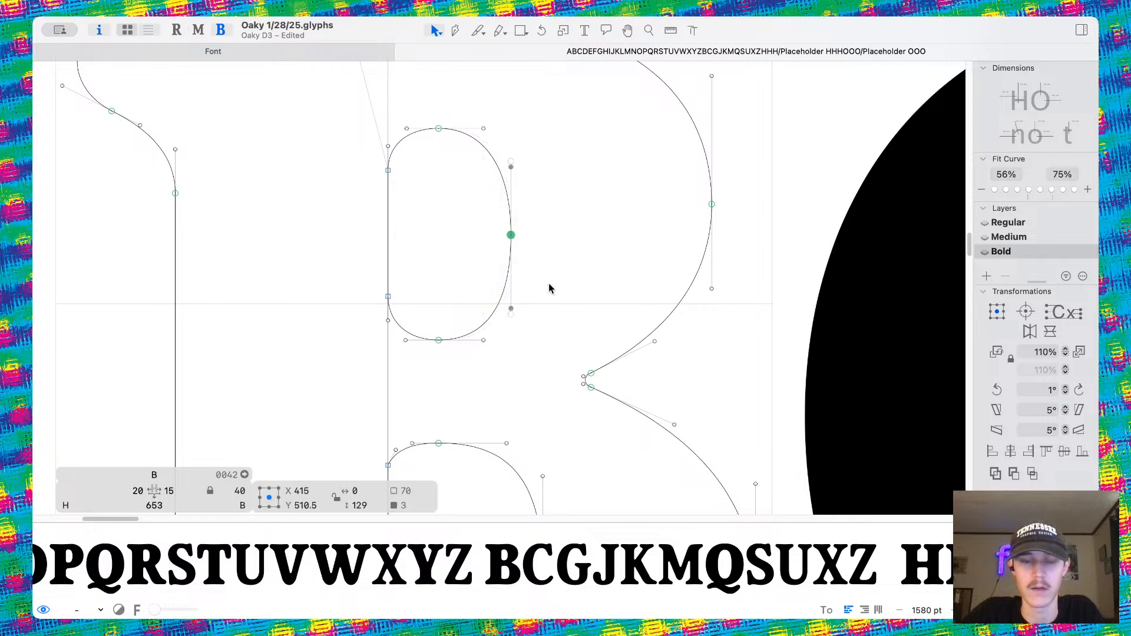
pyautogui.press('space')
pyautogui.scroll(-5, 551, 280)
pyautogui.scroll(4, 507, 292)
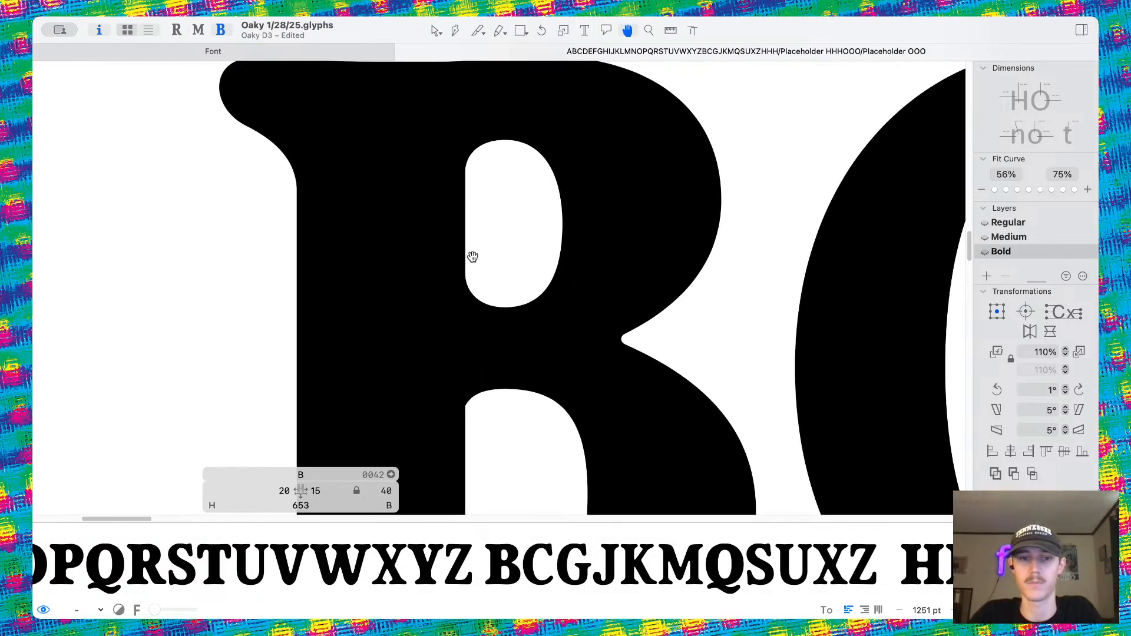
# Bring the upper counter's left corner nodes closer by 10 units each, with the lower one at Y 467.
pyautogui.scroll(3, 472, 256)
pyautogui.moveTo(429, 303); pyautogui.dragTo(515, 354)
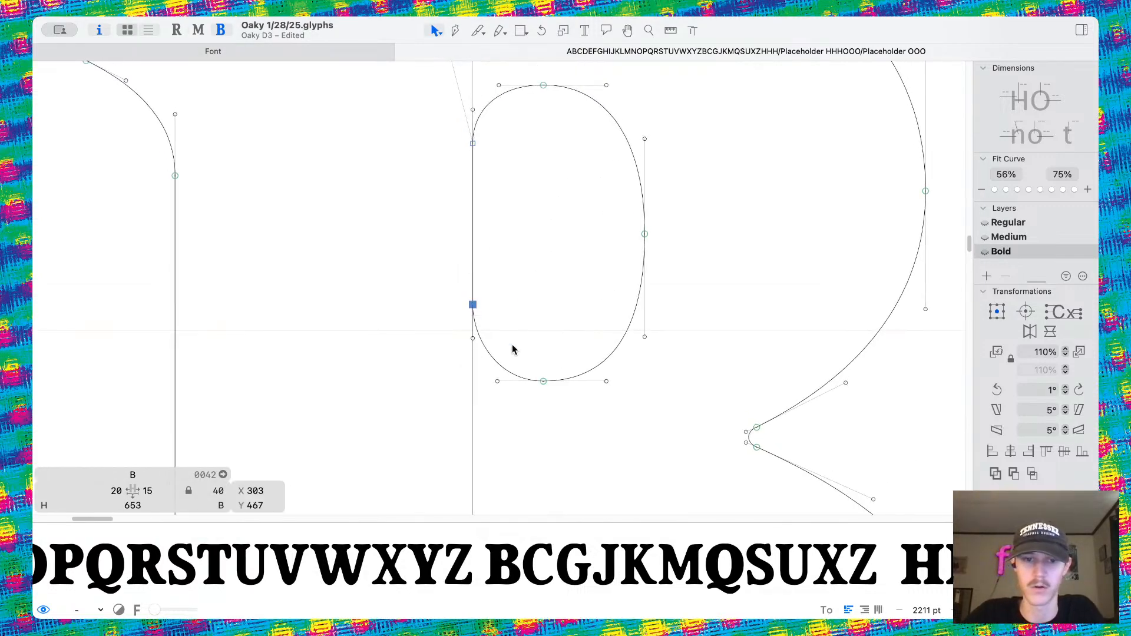
pyautogui.moveTo(443, 112); pyautogui.dragTo(505, 183)
pyautogui.hotkey('shift', 'Down')
# Lengthen the vertical handles of the upper counter's left corners by 10 units each, and compare the B with neighbouring letters.
pyautogui.moveTo(457, 111); pyautogui.dragTo(489, 132)
pyautogui.hotkey('shift', 'Up')
pyautogui.moveTo(464, 327); pyautogui.dragTo(485, 346)
pyautogui.hotkey('shift', 'Down')
pyautogui.press('space')
pyautogui.scroll(-10, 499, 315)
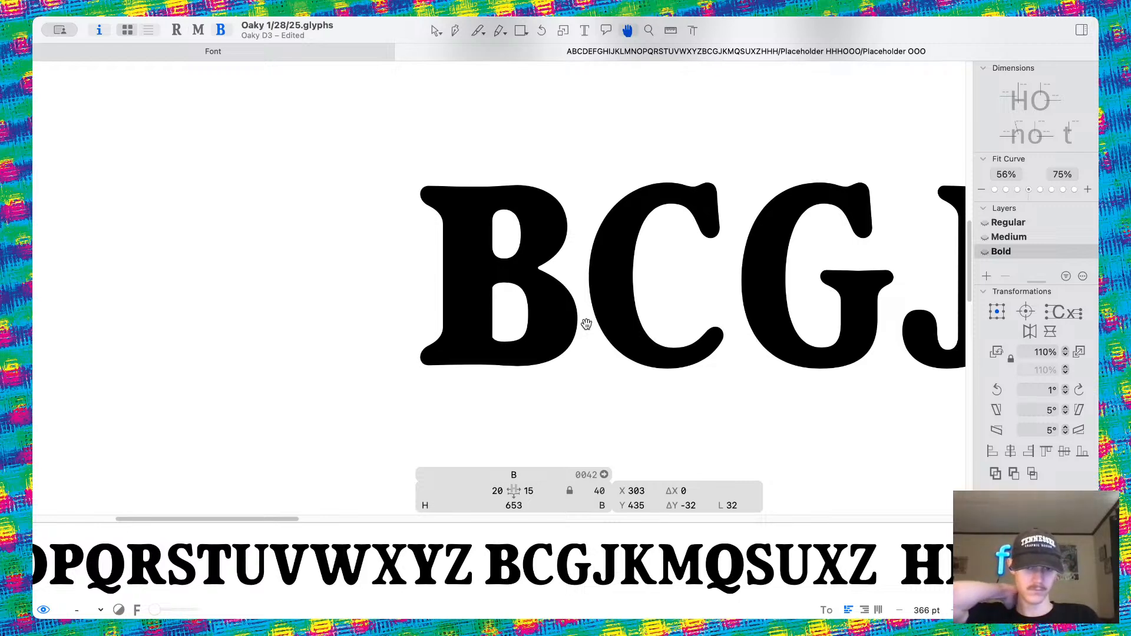
pyautogui.scroll(5, 551, 291)
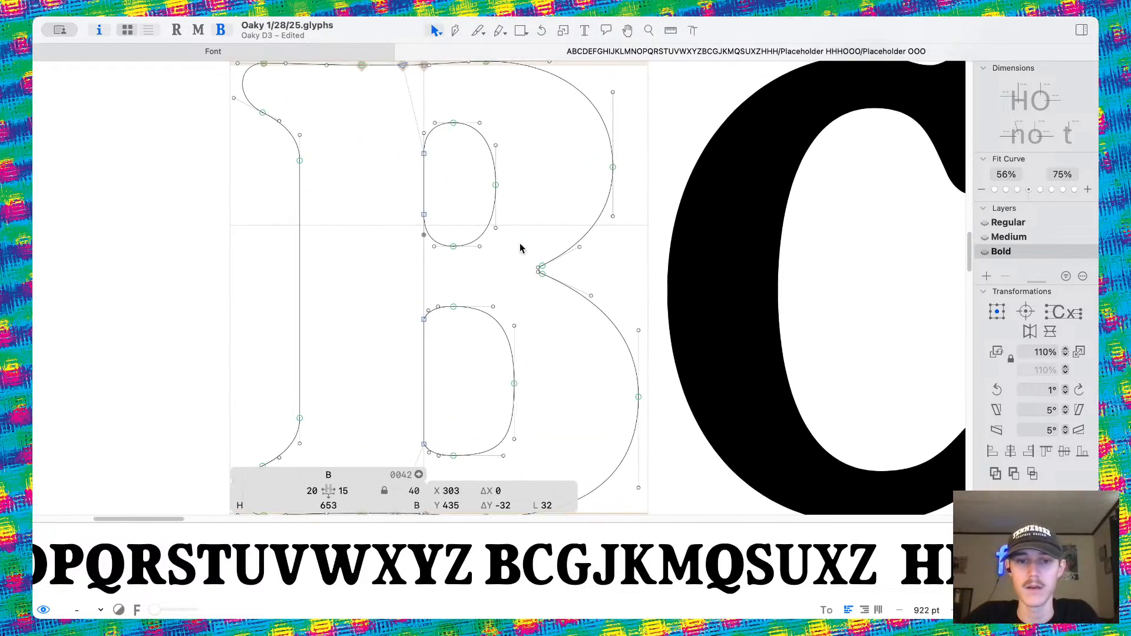
# Shift the notch between the B's two bowls 10 units right, centring it at X 494.5.
pyautogui.moveTo(555, 305); pyautogui.dragTo(558, 309)
pyautogui.hotkey('shift', 'Right')
pyautogui.scroll(-3, 551, 297)
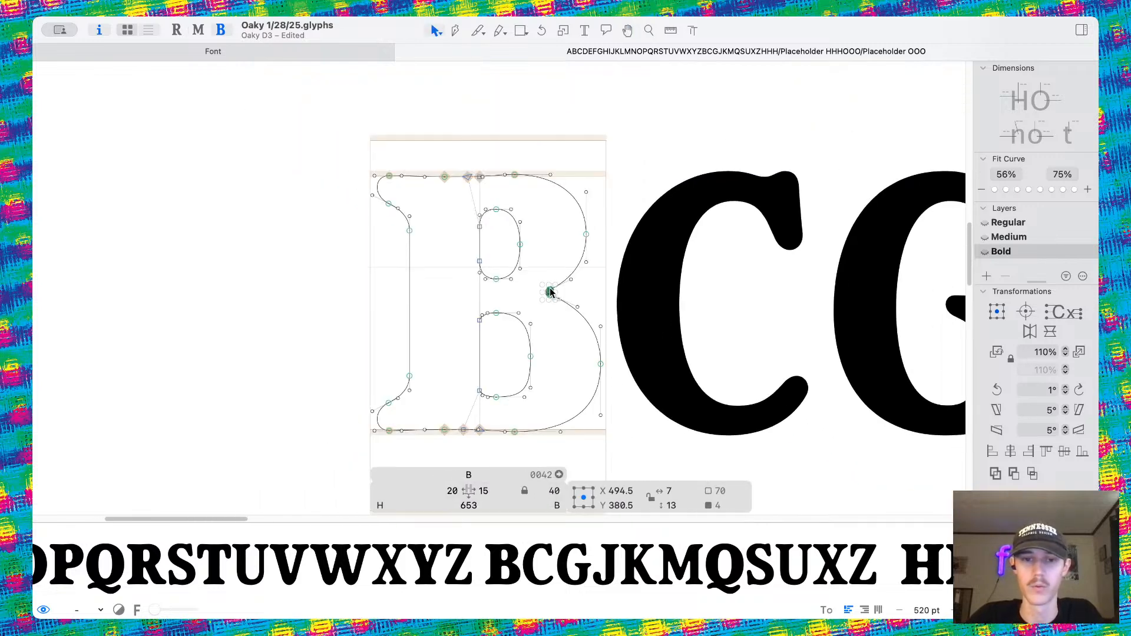
pyautogui.scroll(8, 551, 295)
pyautogui.click(550, 278)
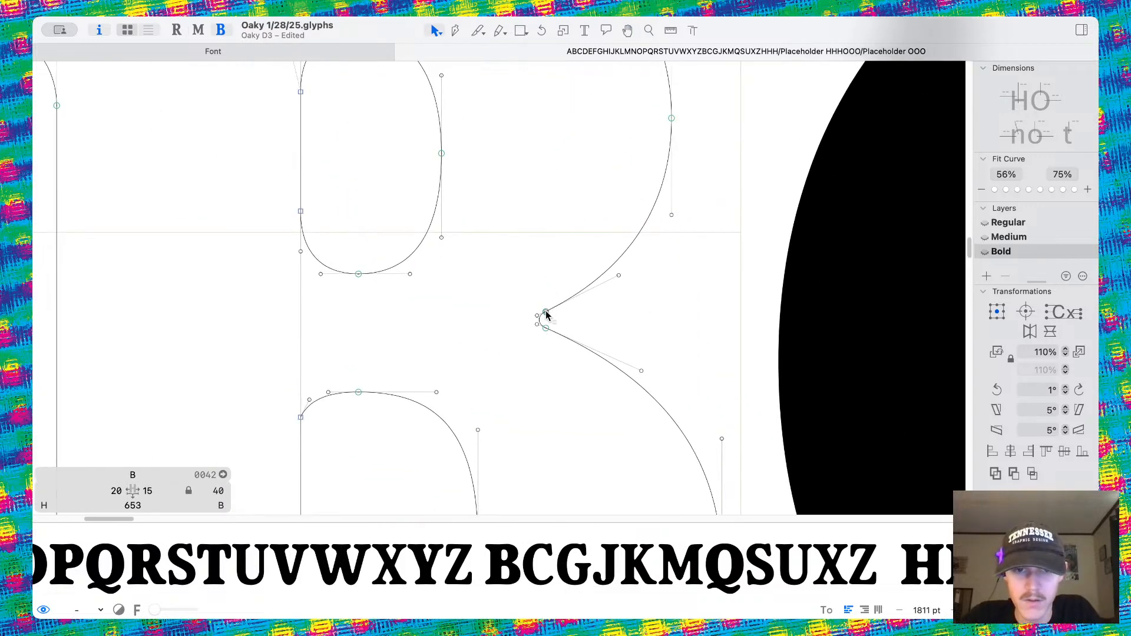
# Try shifting the notch between the bowls another 10 units right, preview the shape, and undo the move.
pyautogui.moveTo(531, 304); pyautogui.dragTo(560, 348)
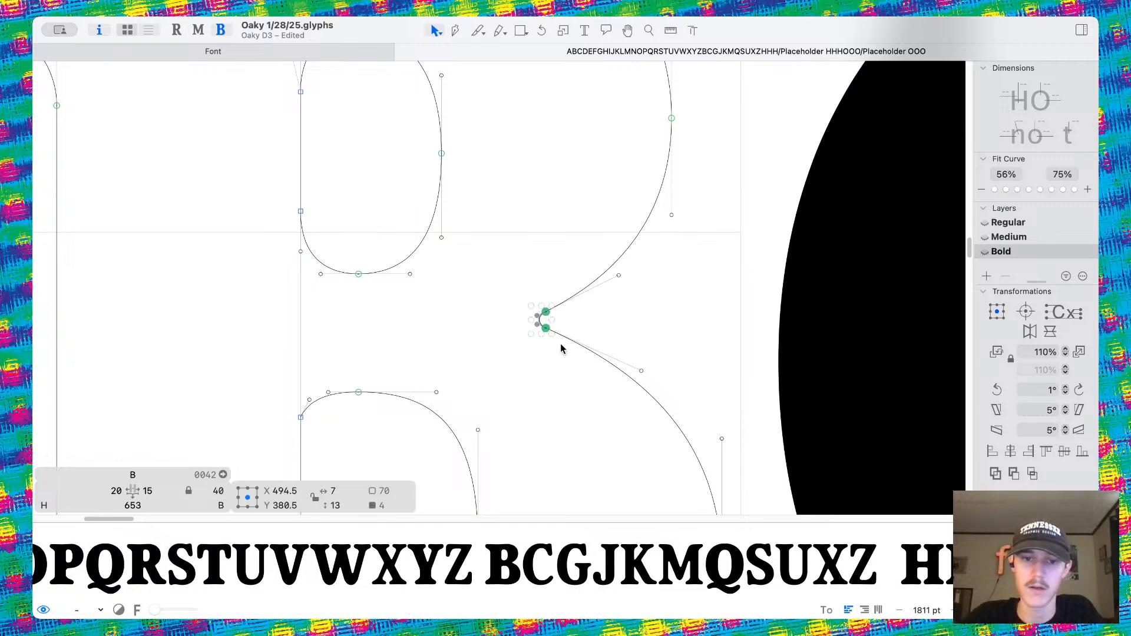
pyautogui.hotkey('shift', 'Right')
pyautogui.press('space')
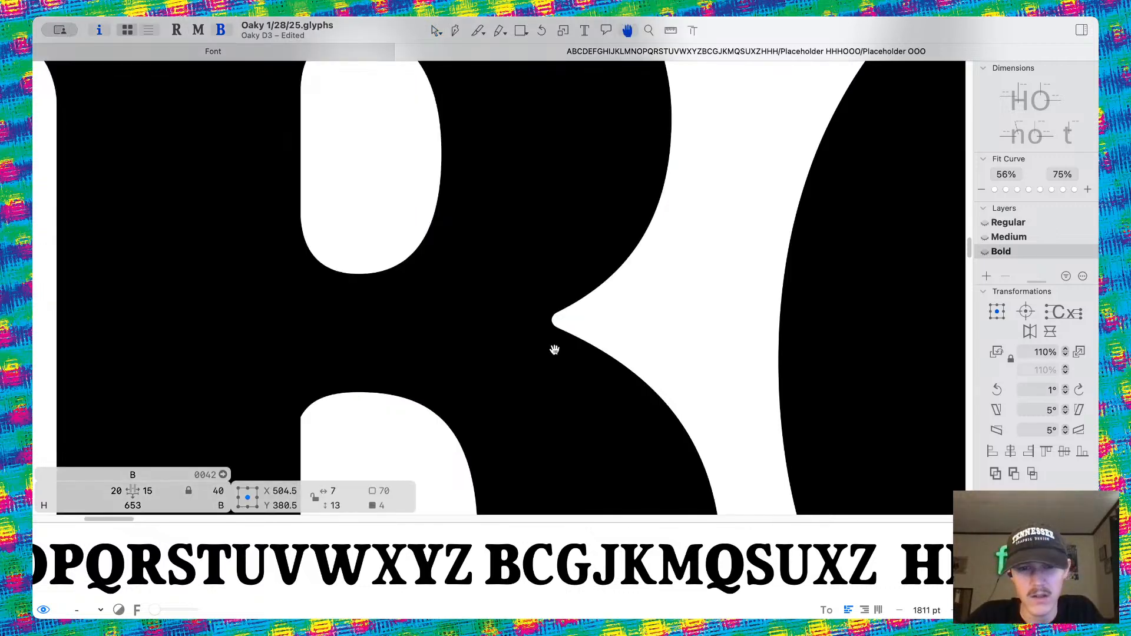
pyautogui.scroll(-5, 556, 350)
pyautogui.scroll(5, 517, 291)
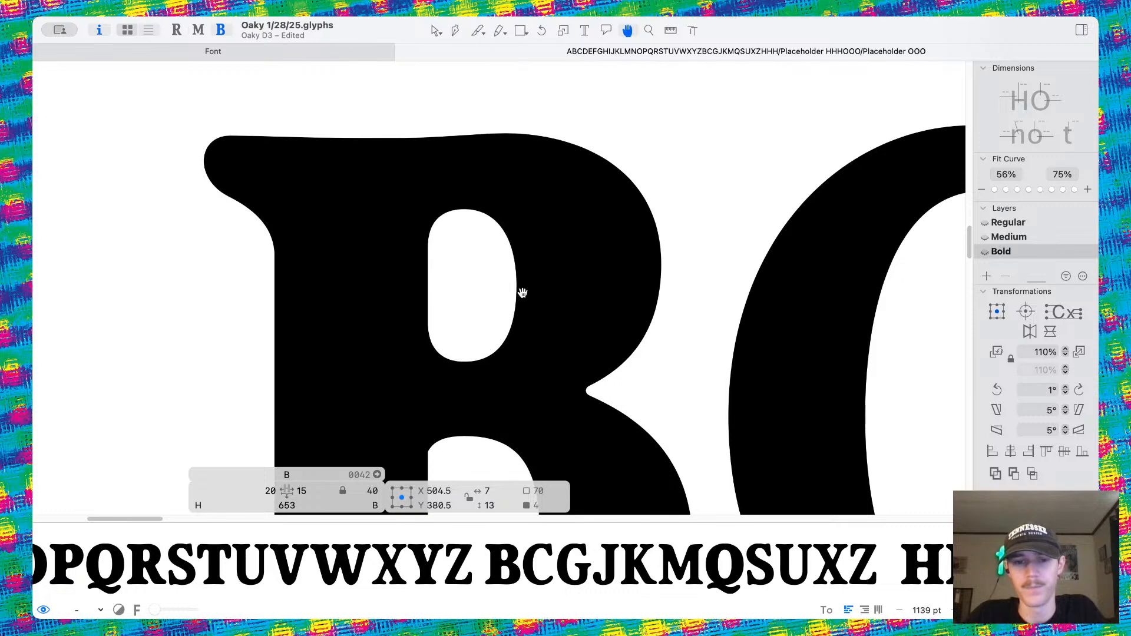
pyautogui.click(557, 329)
pyautogui.scroll(2, 562, 353)
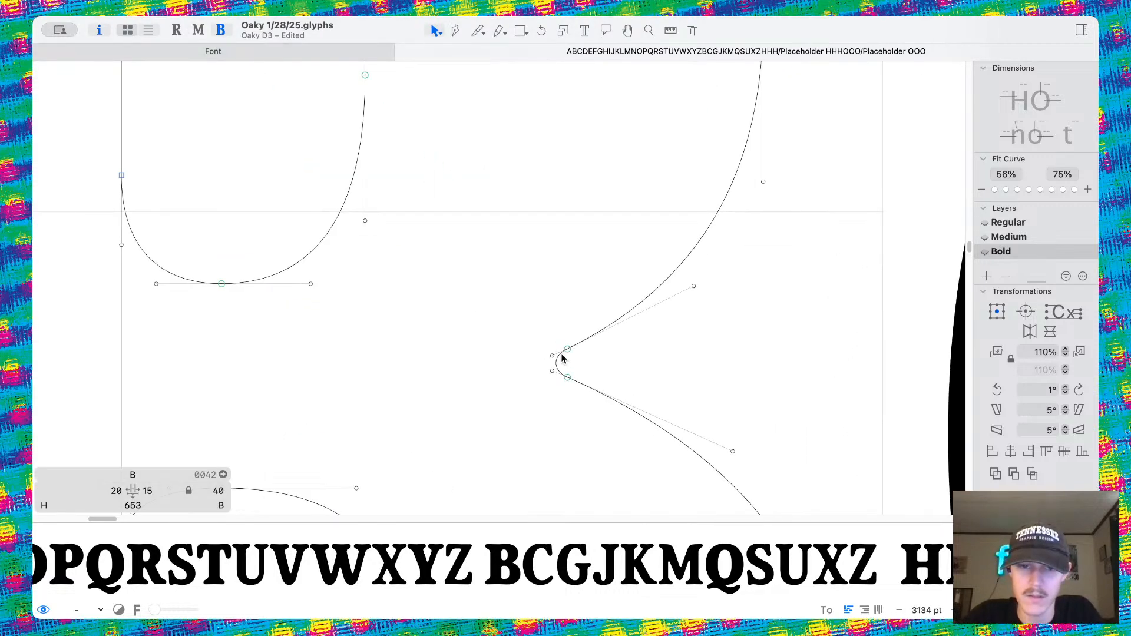
pyautogui.moveTo(551, 341); pyautogui.dragTo(584, 396)
pyautogui.press('super+z')
# Spread the notch's two nodes apart vertically, with the lower one at about Y 369, and preview the wider notch.
pyautogui.click(543, 346)
pyautogui.click(542, 343)
pyautogui.moveTo(546, 350); pyautogui.dragTo(545, 338)
pyautogui.moveTo(546, 377); pyautogui.dragTo(546, 390)
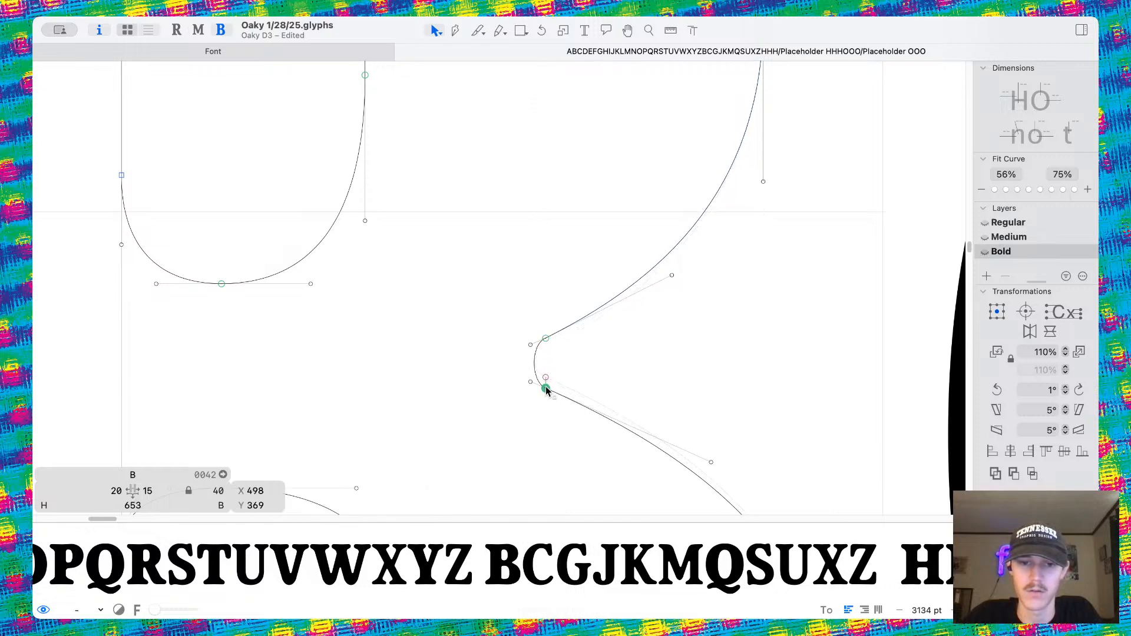
pyautogui.press('space')
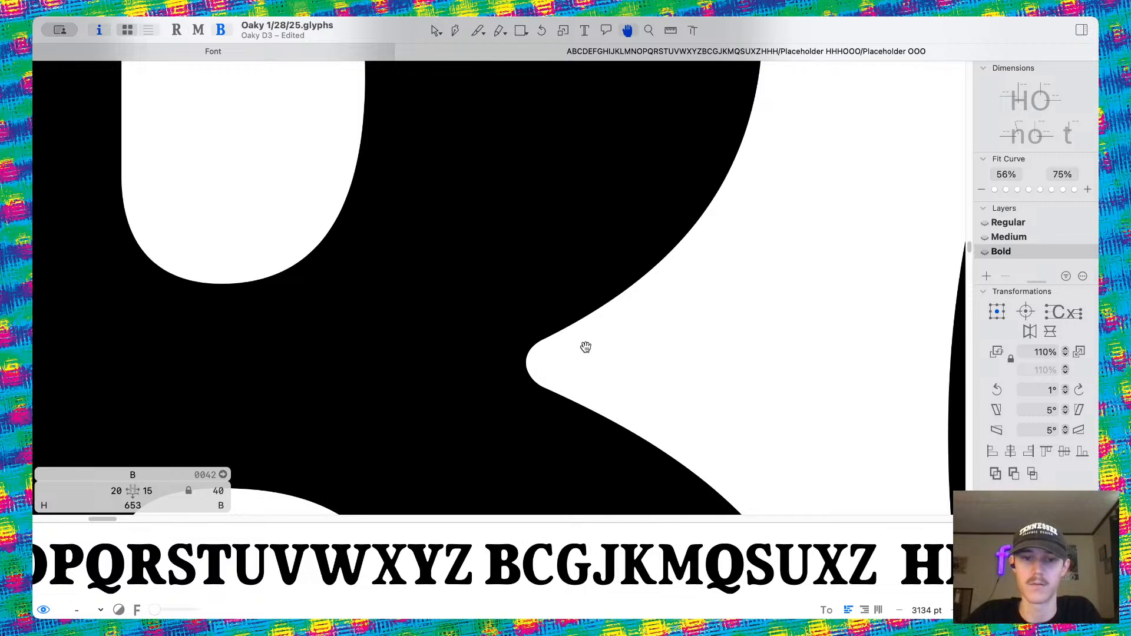
# Compare the B's notch, weight and counters with neighbouring letters at different sizes.
pyautogui.scroll(-10, 585, 347)
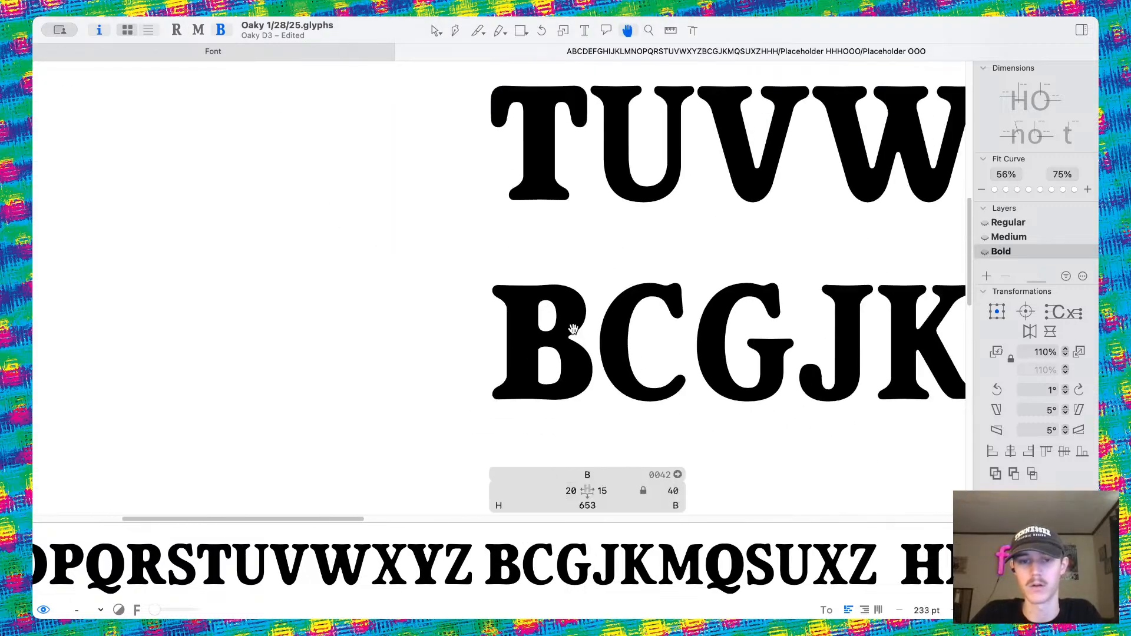
pyautogui.scroll(4, 574, 329)
pyautogui.scroll(-3, 573, 328)
pyautogui.hscroll(-3, 573, 329)
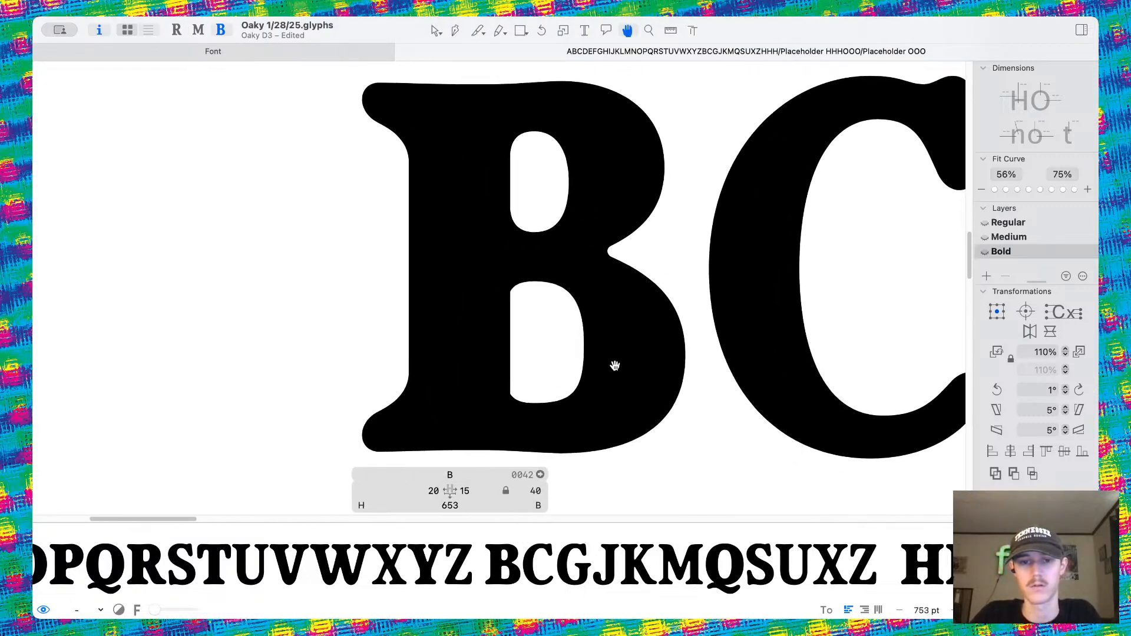
pyautogui.scroll(-4, 617, 367)
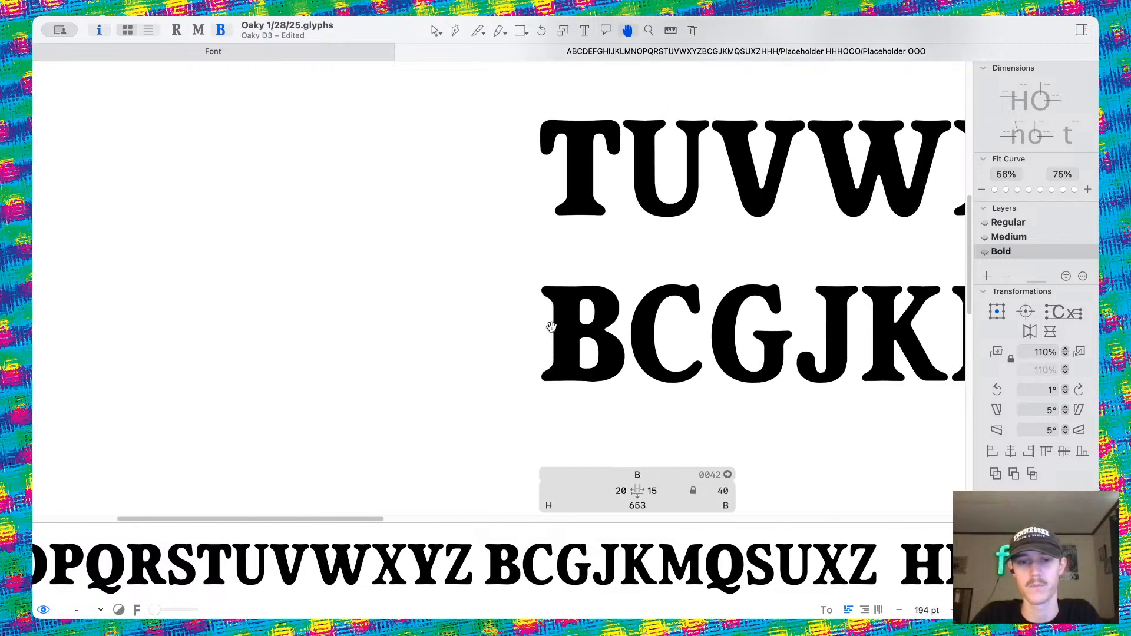
pyautogui.scroll(3, 551, 327)
pyautogui.press('v')
pyautogui.scroll(5, 607, 362)
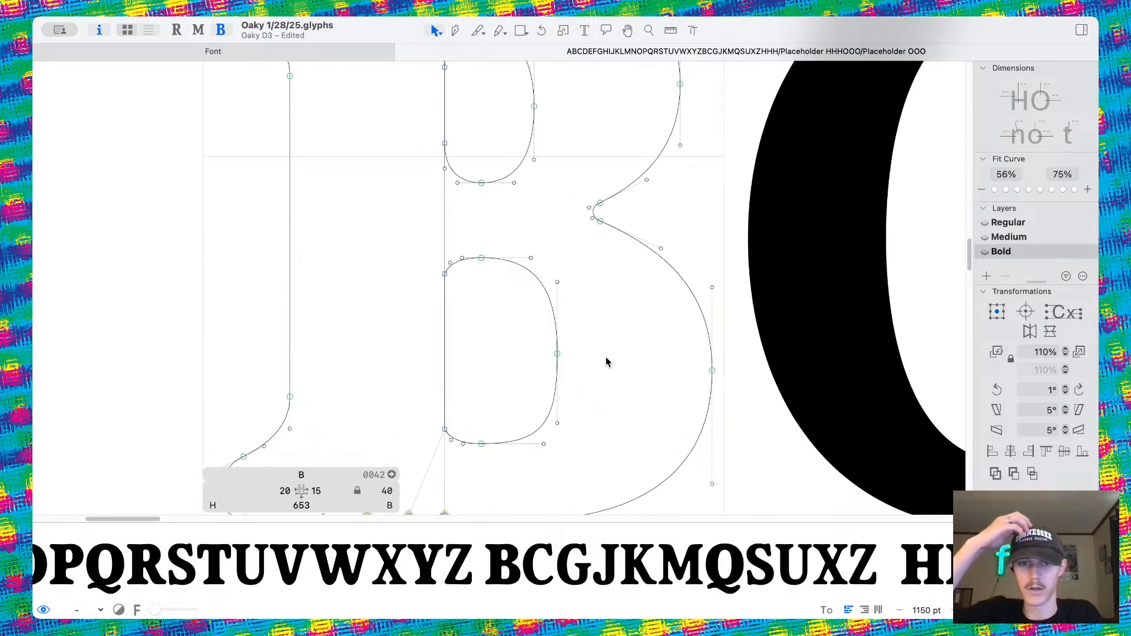
pyautogui.scroll(2, 639, 289)
pyautogui.press('space')
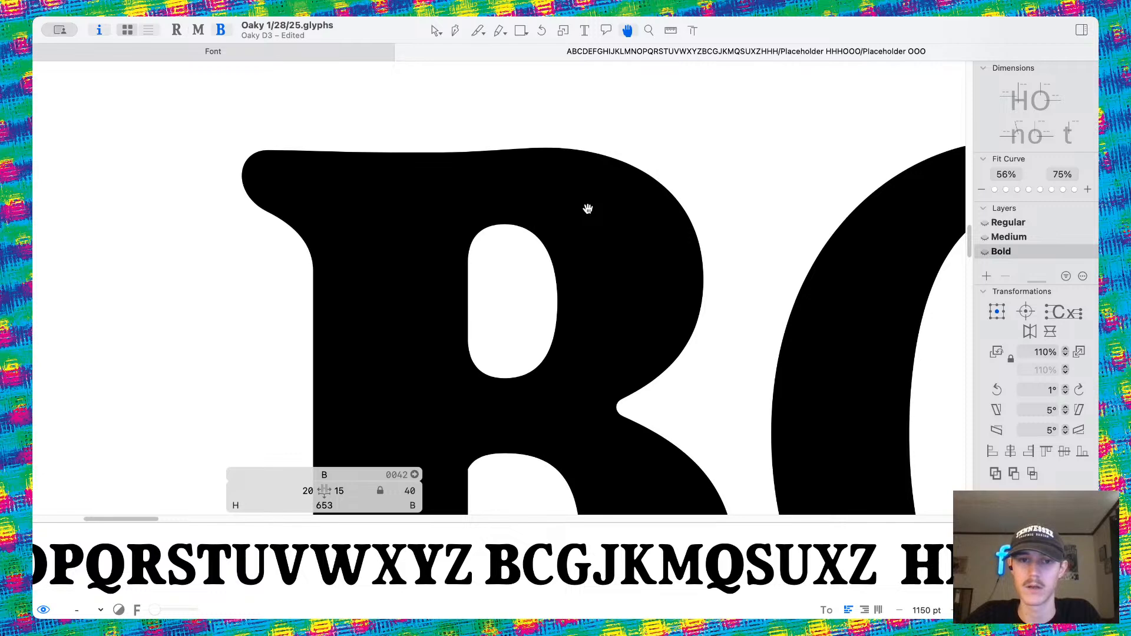
# Rebalance the horizontal handles at the upper bowl's top extreme, lengthening the right-hand one, and check the B's outline.
pyautogui.moveTo(522, 146); pyautogui.dragTo(500, 145)
pyautogui.moveTo(626, 150); pyautogui.dragTo(673, 155)
pyautogui.press('space')
pyautogui.scroll(-5, 676, 155)
pyautogui.scroll(5, 601, 250)
pyautogui.hscroll(2, 521, 331)
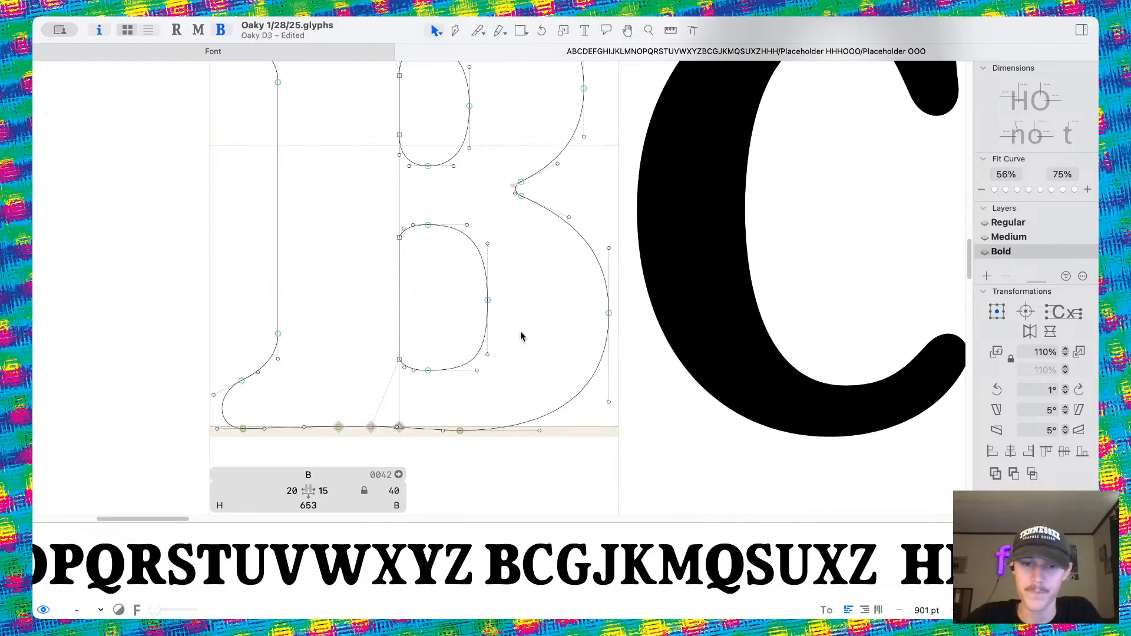
# Extend the lower bowl's right-hand bottom handle to X 556, set its outer extreme's upper handle to Y 295, and preview.
pyautogui.moveTo(539, 433)
pyautogui.mouseDown()
pyautogui.moveTo(576, 429)
pyautogui.moveTo(558, 430)
pyautogui.mouseUp()
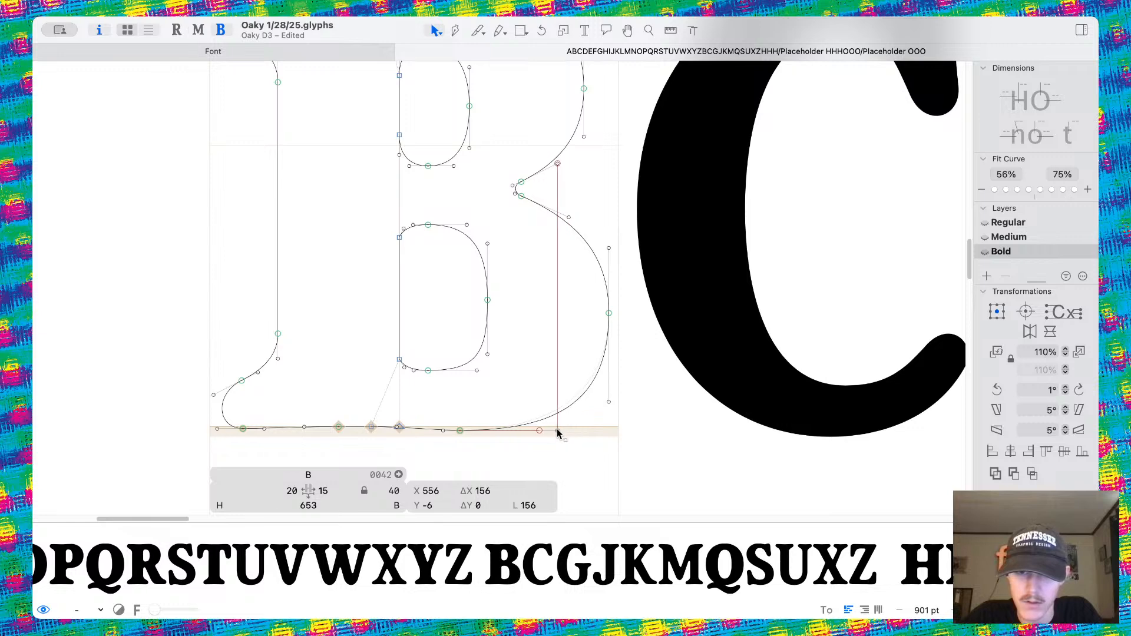
pyautogui.moveTo(609, 252); pyautogui.dragTo(610, 246)
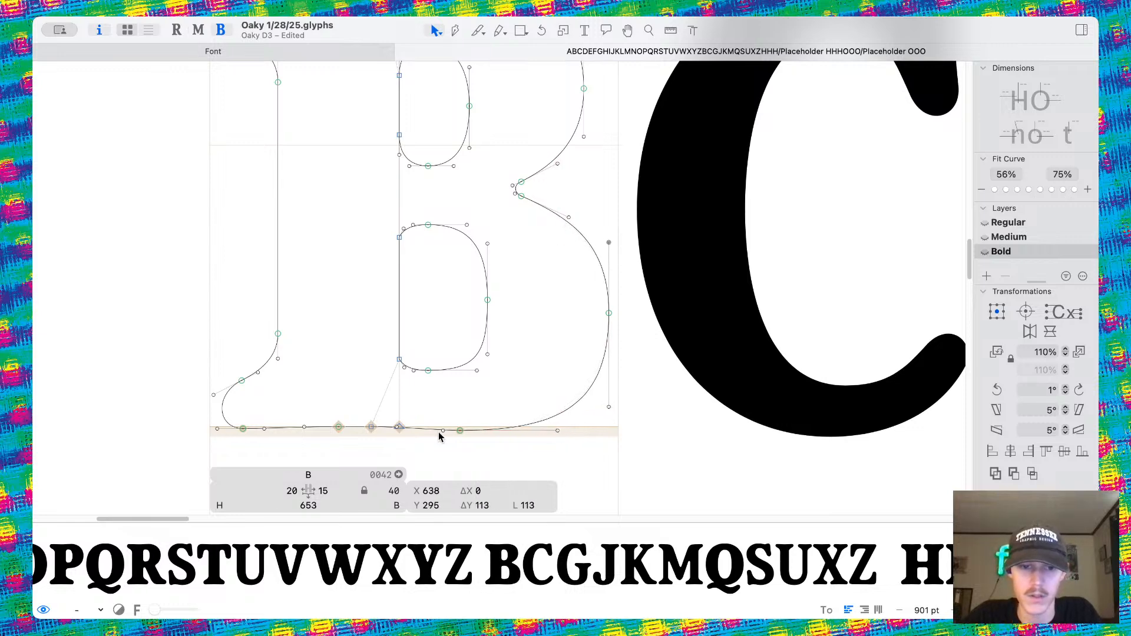
pyautogui.press('space')
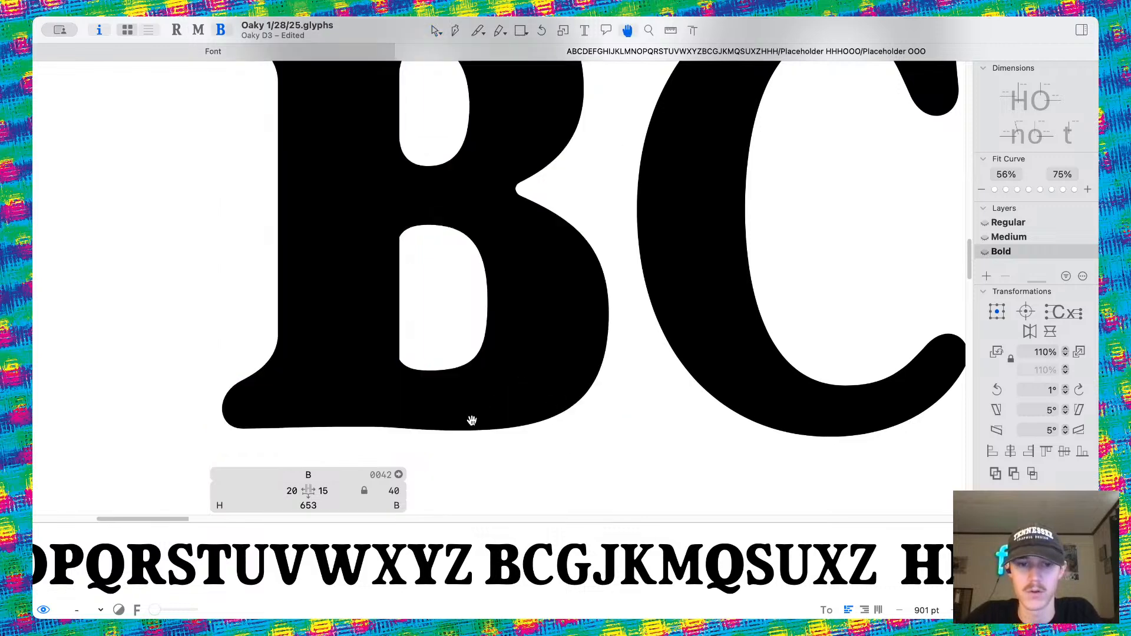
pyautogui.press('space')
# Bring the lower counter's left corner nodes closer by 20 units each, to Y 283 and Y 128.
pyautogui.scroll(2, 401, 254)
pyautogui.scroll(5, 401, 253)
pyautogui.click(418, 252)
pyautogui.scroll(-5, 416, 252)
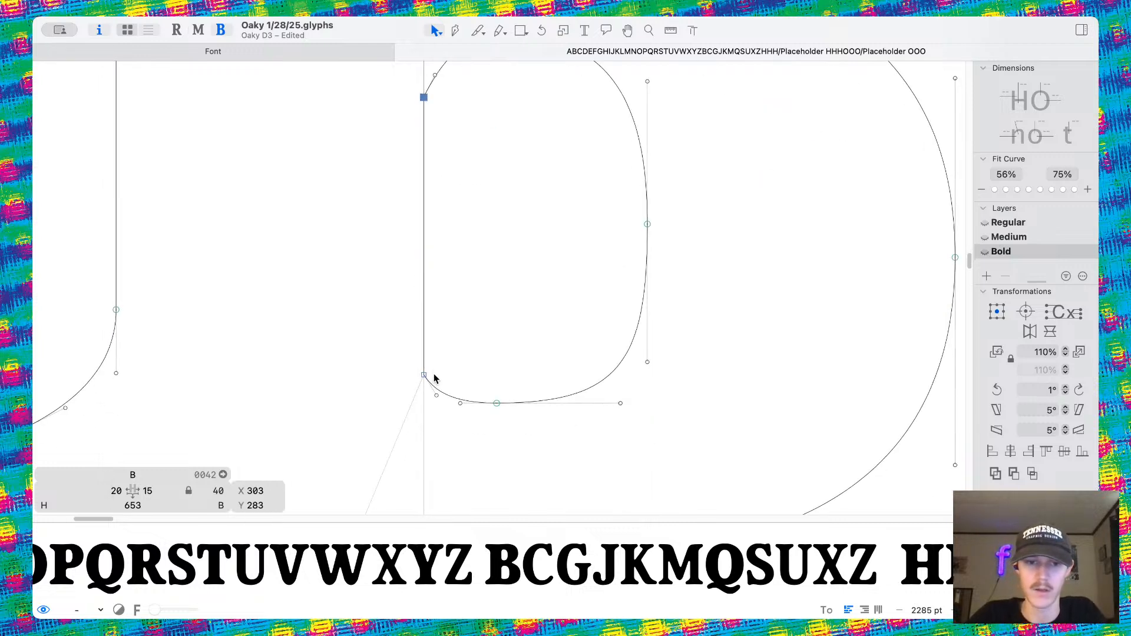
pyautogui.click(424, 376)
pyautogui.hotkey('shift', 'Up')
pyautogui.hotkey('shift', 'Up')
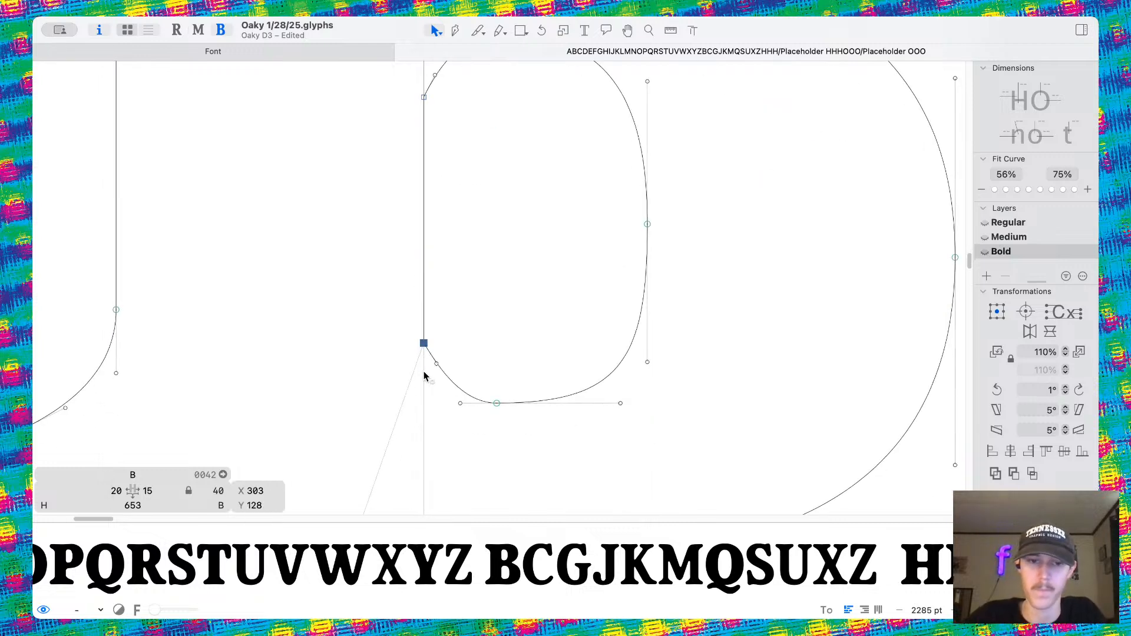
# Align the handles of the lower counter's two left corners vertically with the stem edge, and preview the rounding.
pyautogui.click(425, 368)
pyautogui.scroll(5, 466, 189)
pyautogui.moveTo(452, 215); pyautogui.dragTo(440, 205)
pyautogui.click(511, 216)
pyautogui.scroll(-5, 511, 219)
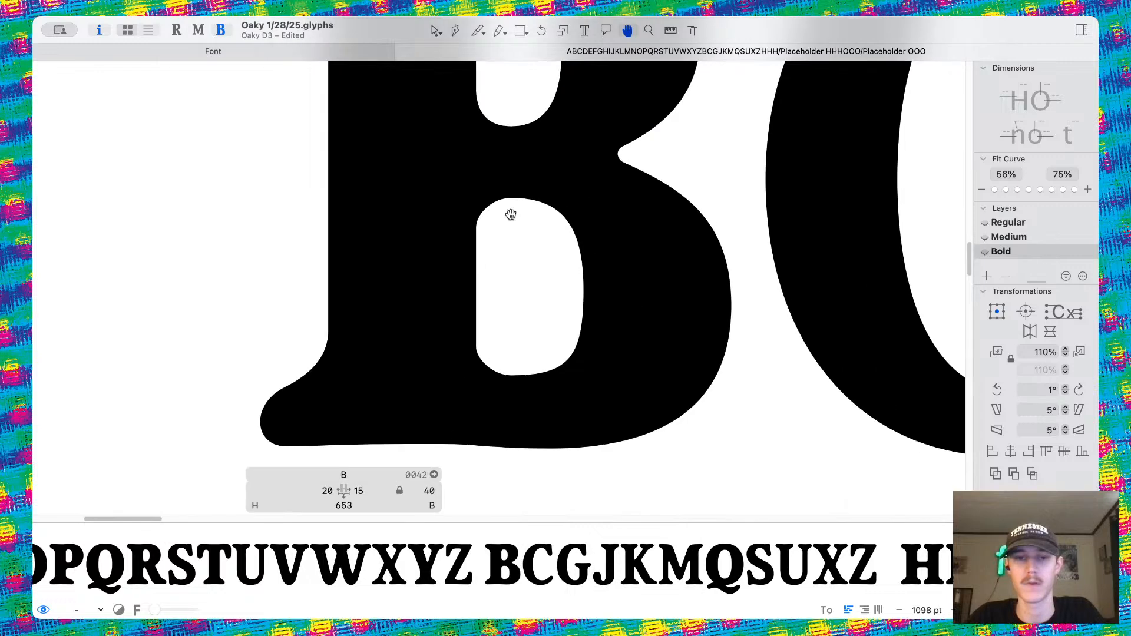
pyautogui.scroll(3, 490, 368)
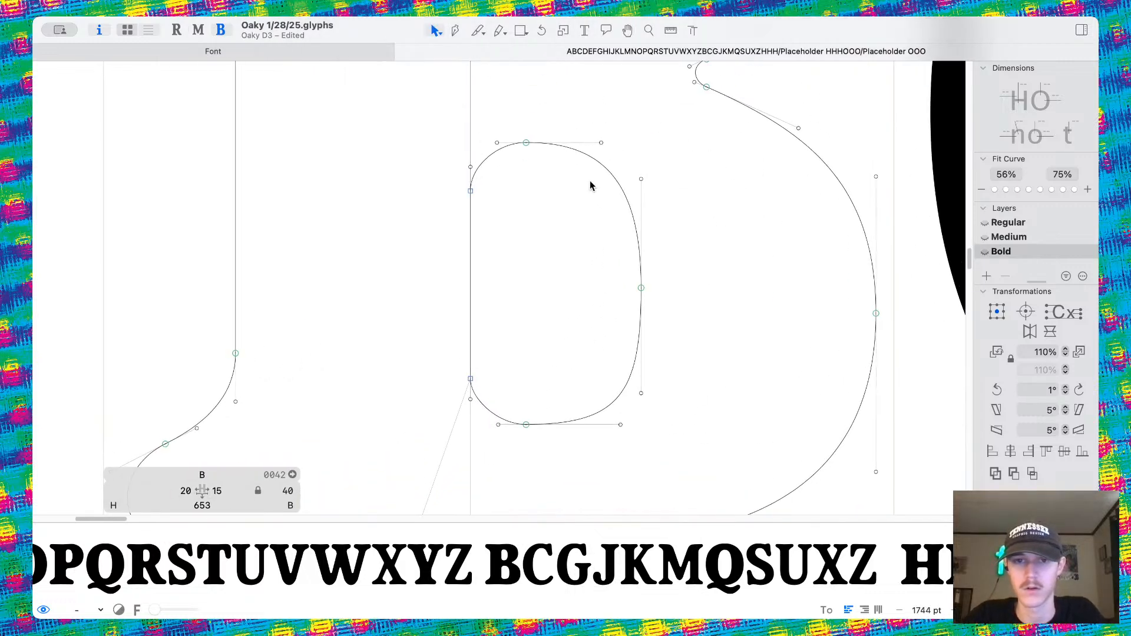
# Rebalance the lower counter's right-hand horizontal handles at its top and bottom extremes so both end at the same X position.
pyautogui.moveTo(585, 155); pyautogui.dragTo(626, 465)
pyautogui.moveTo(620, 425); pyautogui.dragTo(609, 427)
pyautogui.click(666, 402)
pyautogui.moveTo(634, 144); pyautogui.dragTo(672, 411)
pyautogui.click(673, 345)
pyautogui.scroll(2, 665, 327)
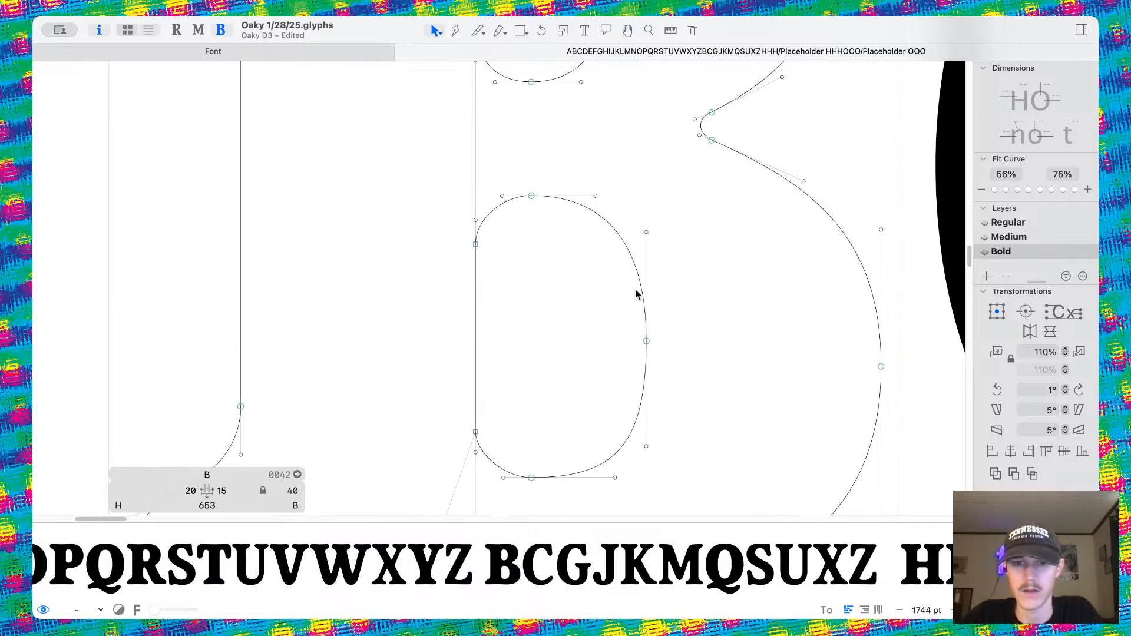
pyautogui.moveTo(597, 199)
pyautogui.mouseDown()
pyautogui.moveTo(617, 196)
pyautogui.moveTo(609, 186)
pyautogui.mouseUp()
# Compare the B with its Medium master version, and return to the Bold master to preview it up close.
pyautogui.press('super+2')
pyautogui.press('space')
pyautogui.scroll(-8, 585, 239)
pyautogui.scroll(3, 720, 326)
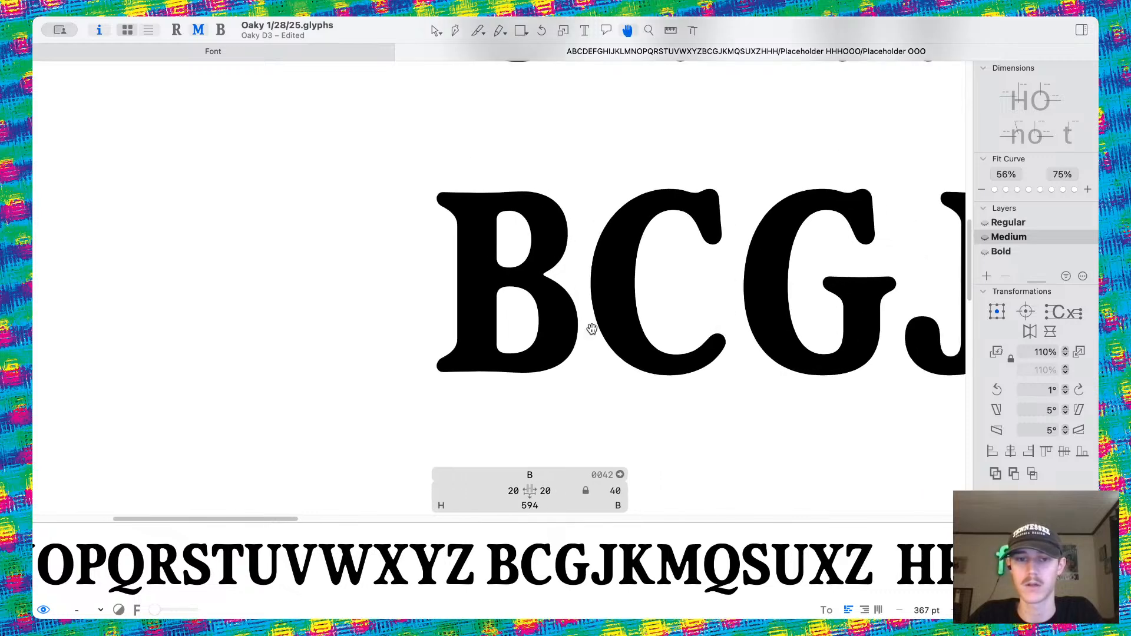
pyautogui.press('super+3')
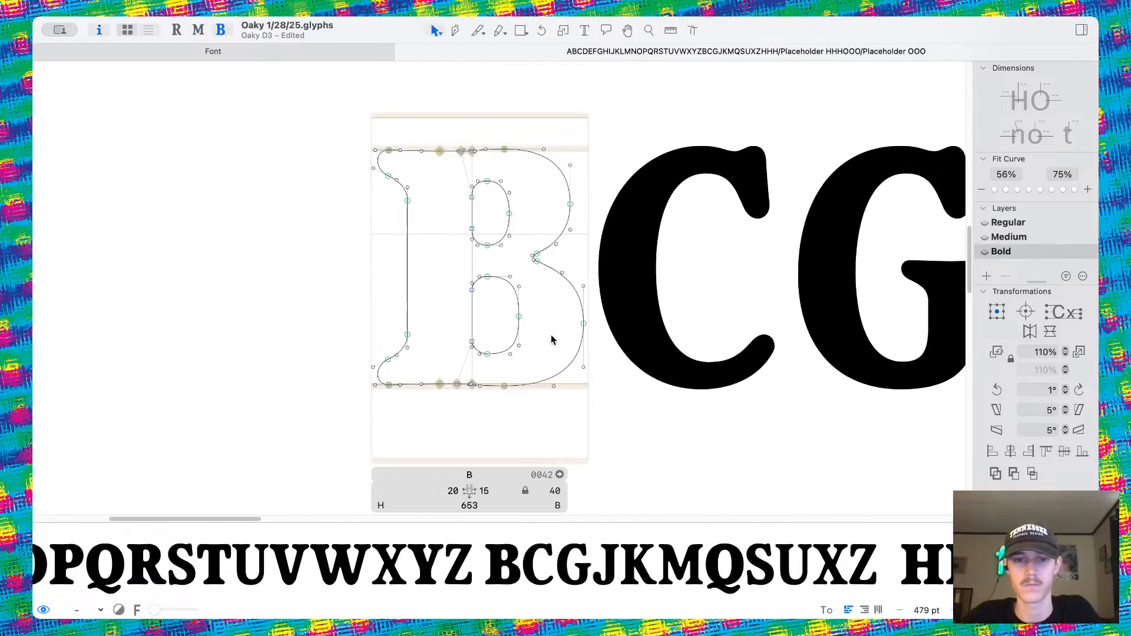
pyautogui.scroll(5, 530, 313)
pyautogui.press('space')
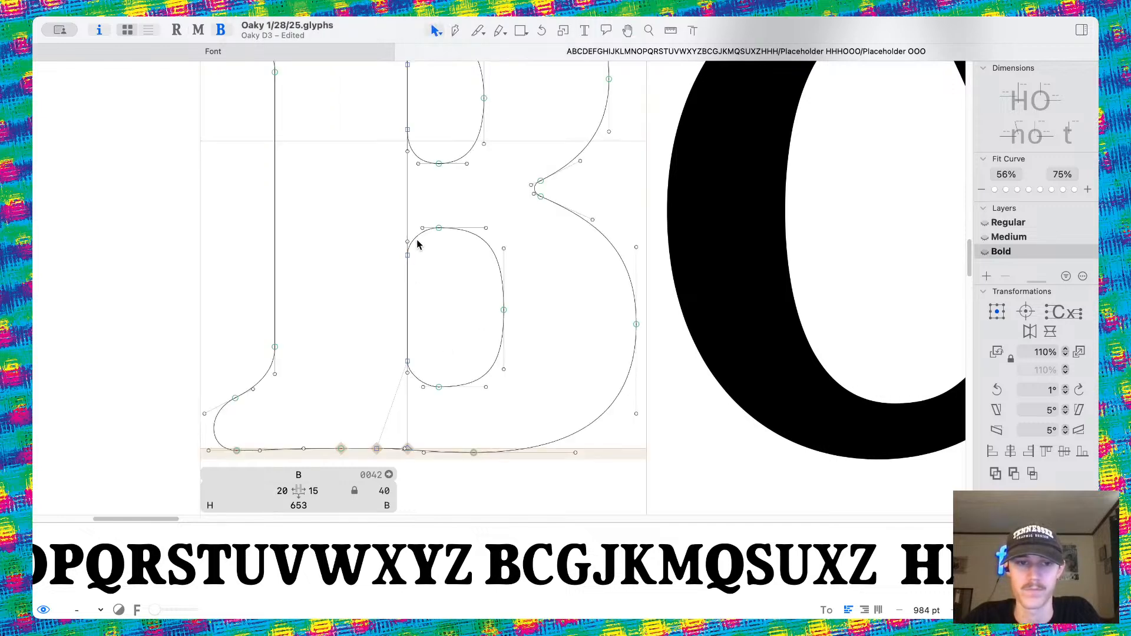
# Bring the lower counter's left corner nodes closer by another 10 units each, with the lower one at Y 138.
pyautogui.click(408, 256)
pyautogui.scroll(3, 409, 257)
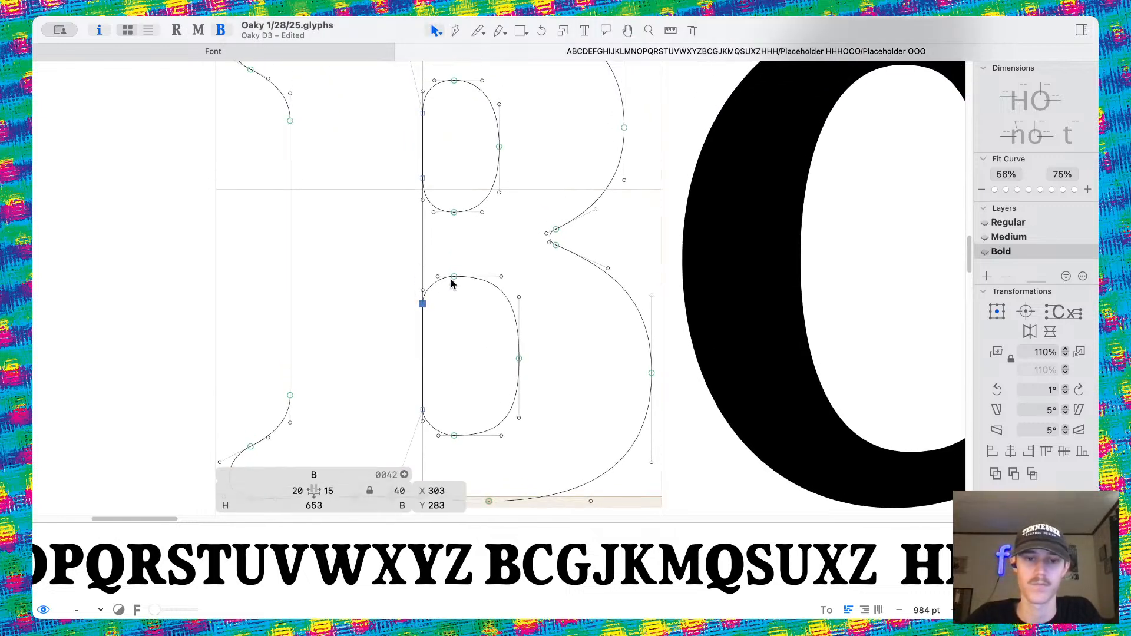
pyautogui.click(423, 409)
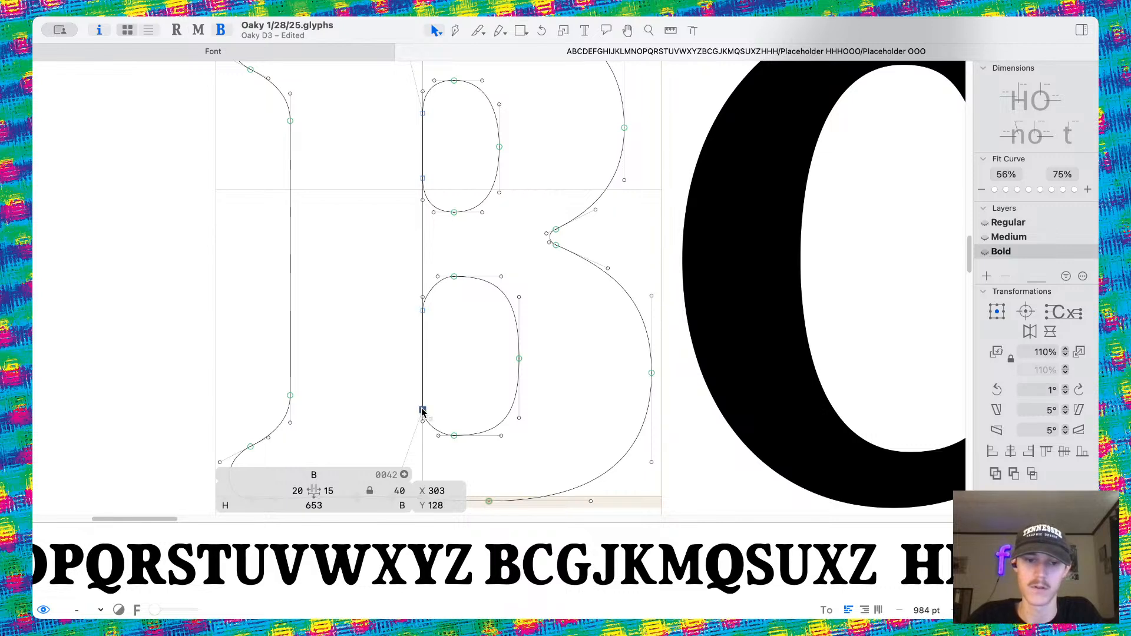
pyautogui.press('super+z')
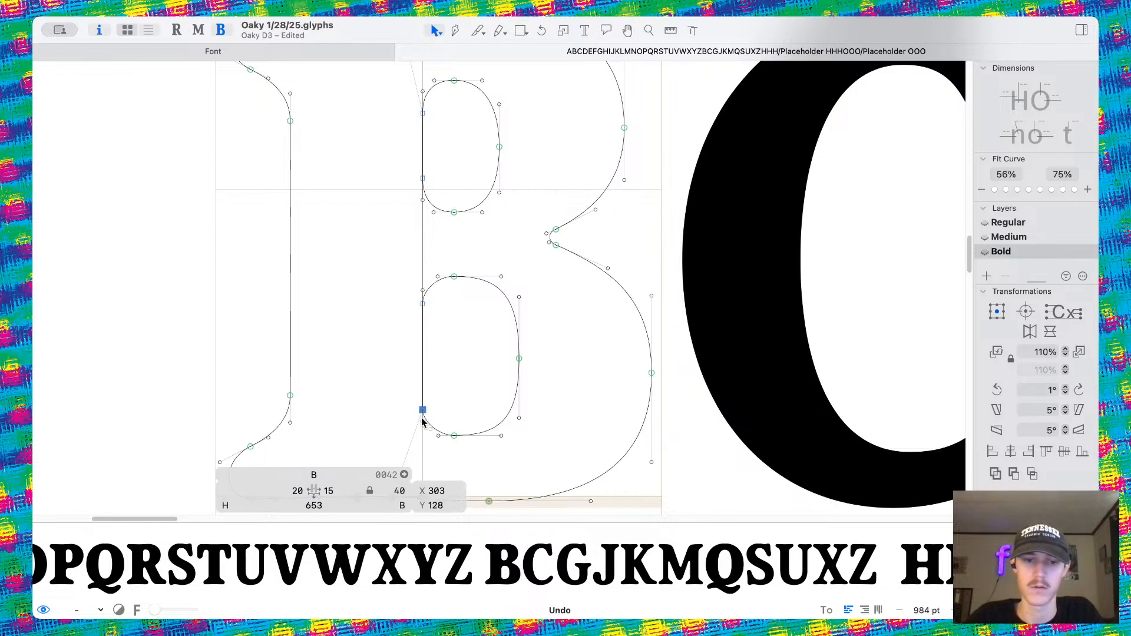
pyautogui.press('super+shift+z')
pyautogui.hotkey('shift', 'Up')
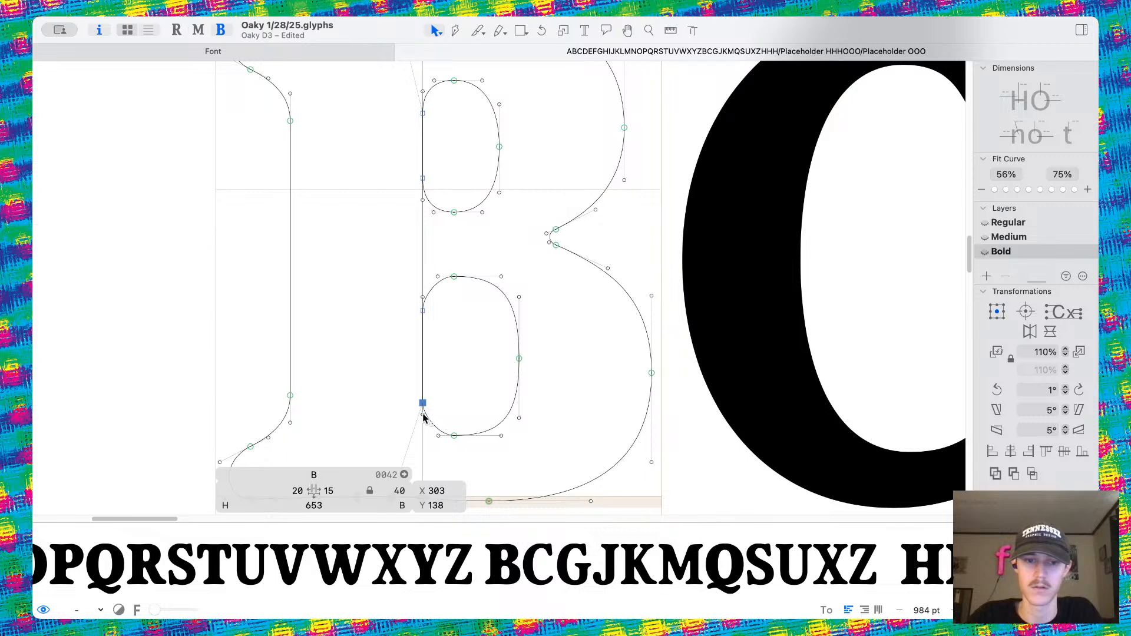
# Lengthen the vertical handles of the lower counter's left corners by 10 units each, and save the font file.
pyautogui.click(422, 414)
pyautogui.click(422, 299)
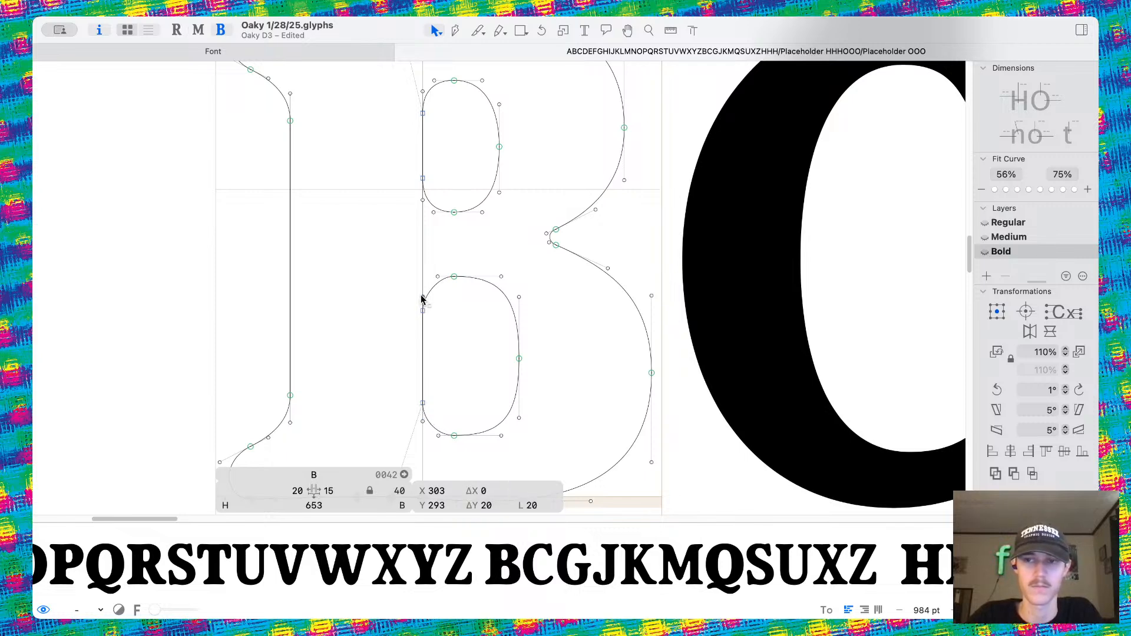
pyautogui.click(463, 318)
pyautogui.press('super+s')
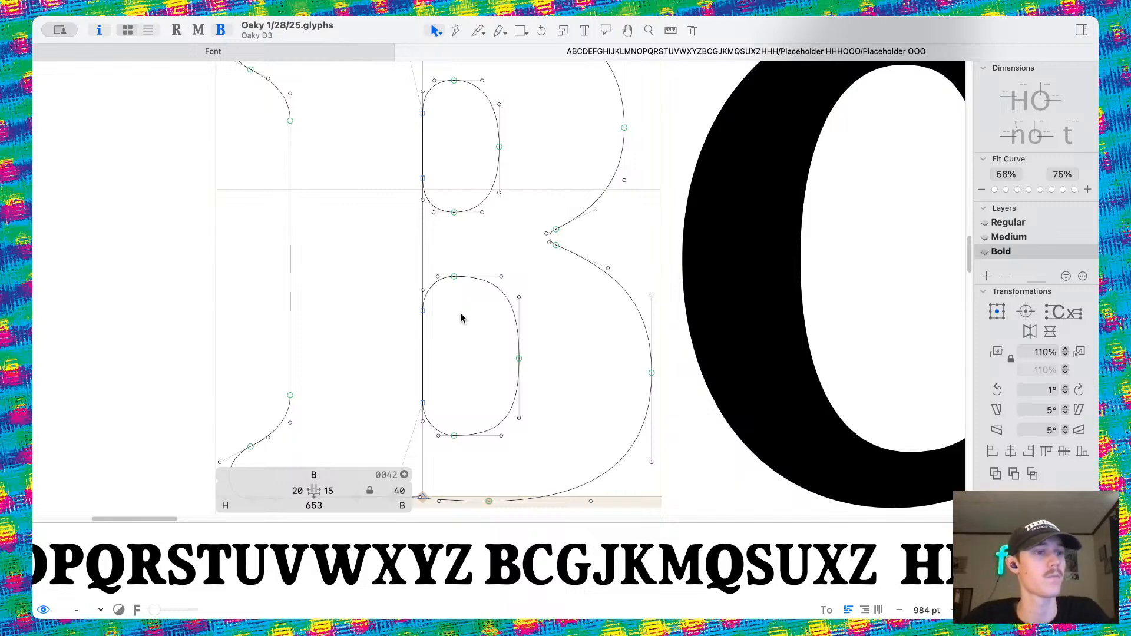
# Move the lower counter's two left-hand horizontal handles 5 units left together, and compare the B with neighbouring letters.
pyautogui.scroll(8, 477, 305)
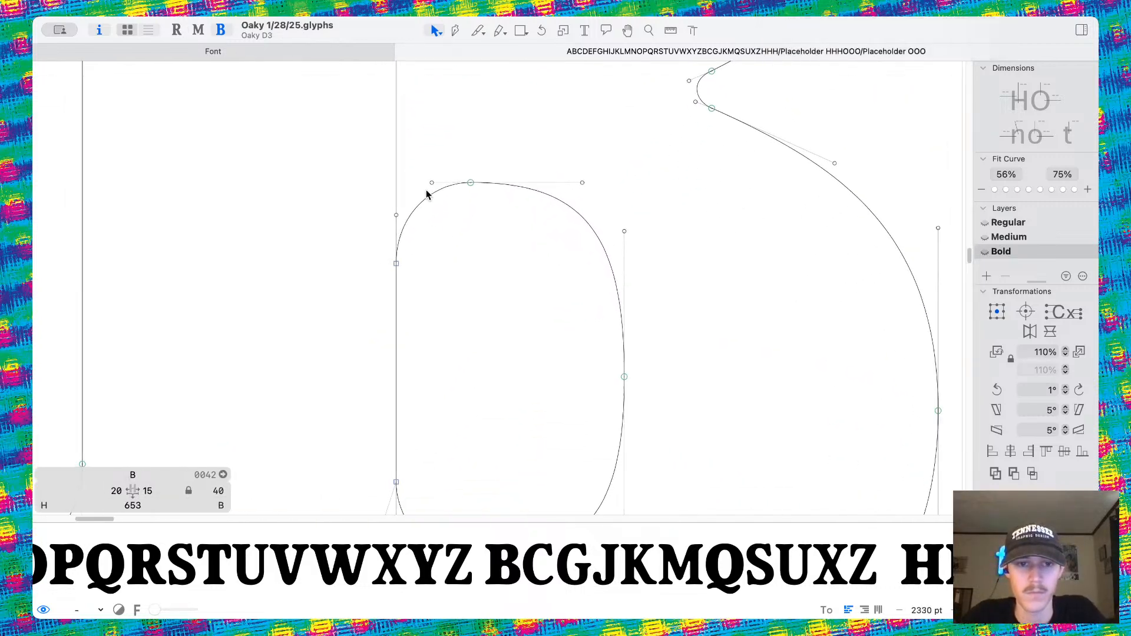
pyautogui.click(431, 184)
pyautogui.scroll(-3, 434, 230)
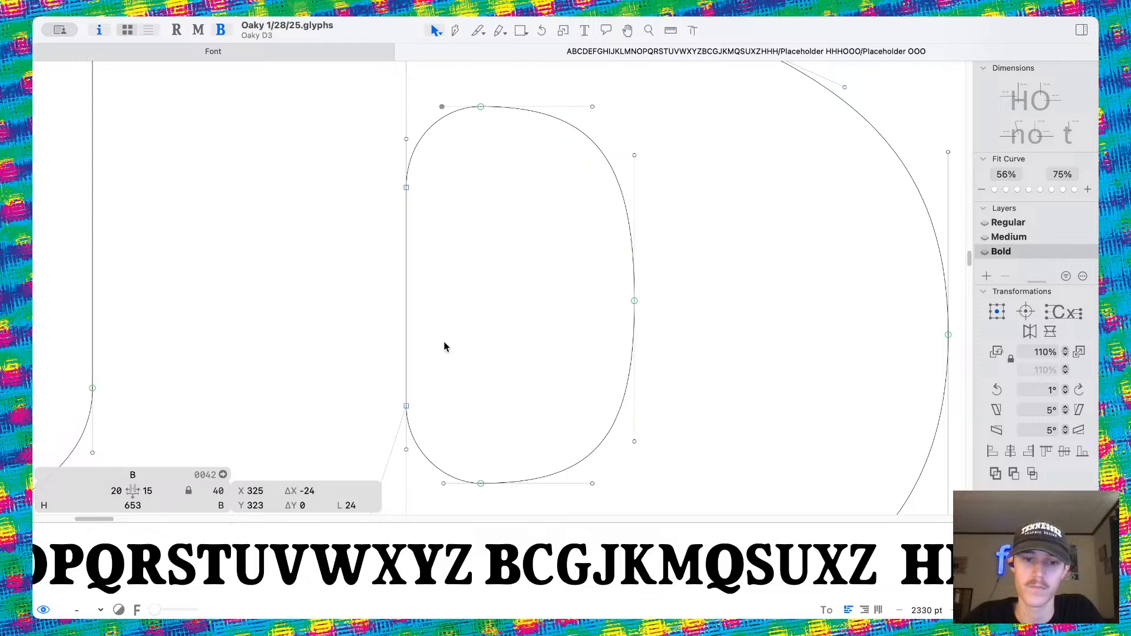
pyautogui.keyDown('shift'); pyautogui.click(444, 484); pyautogui.keyUp('shift')
pyautogui.press('Left')
pyautogui.press('Left')
pyautogui.press('Left')
pyautogui.press('Left')
pyautogui.press('Left')
pyautogui.press('space')
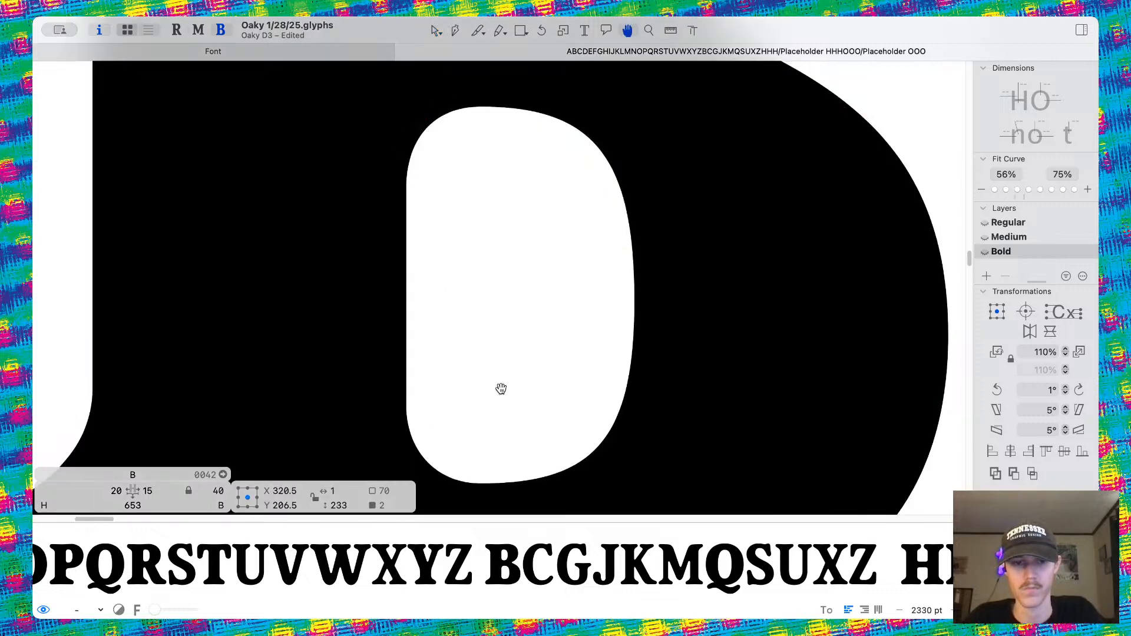
pyautogui.scroll(-10, 501, 389)
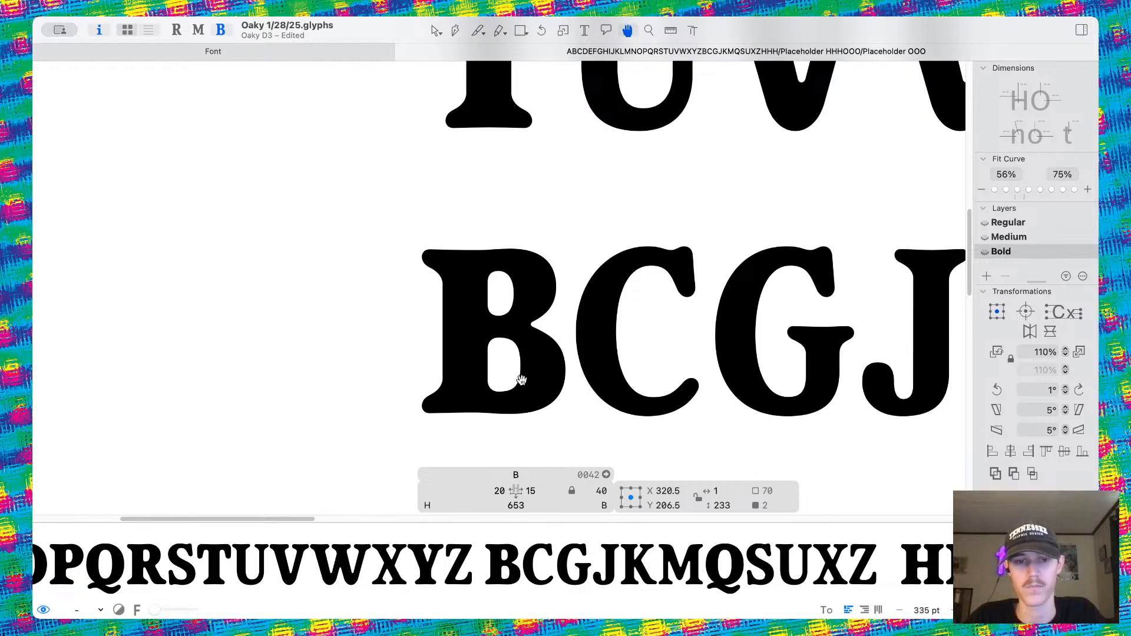
# Shorten the horizontal and vertical handles shaping the right side of the Bold B's lower counter, and preview the letter.
pyautogui.scroll(6, 526, 365)
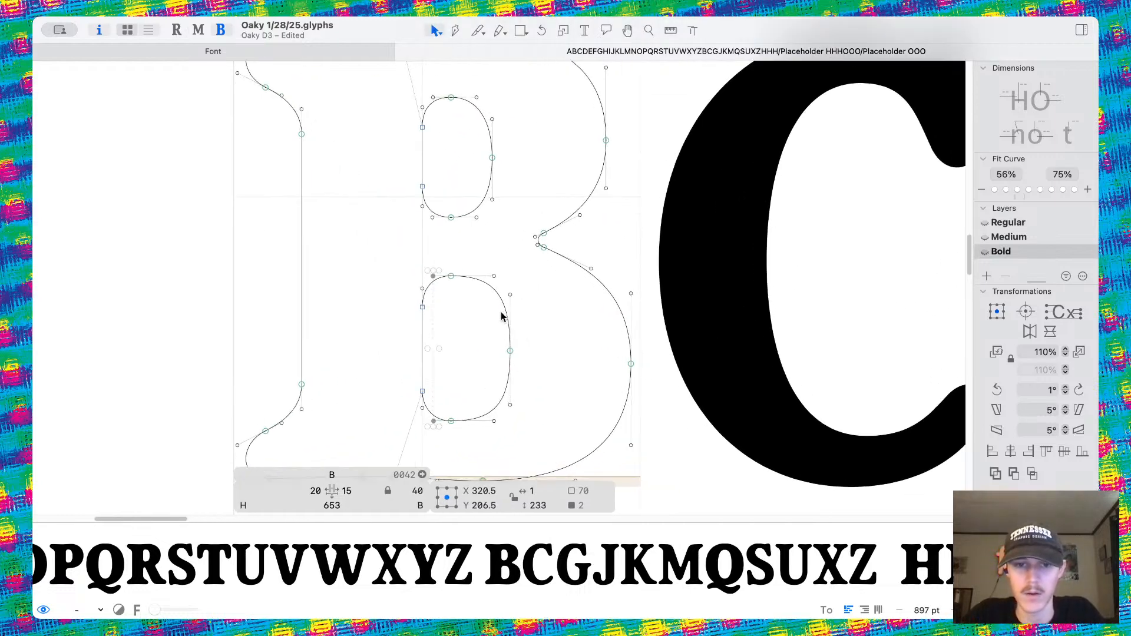
pyautogui.scroll(3, 497, 223)
pyautogui.moveTo(498, 284); pyautogui.dragTo(498, 437)
pyautogui.moveTo(516, 302); pyautogui.dragTo(523, 418)
pyautogui.press('space')
pyautogui.scroll(-3, 495, 368)
pyautogui.scroll(-5, 494, 368)
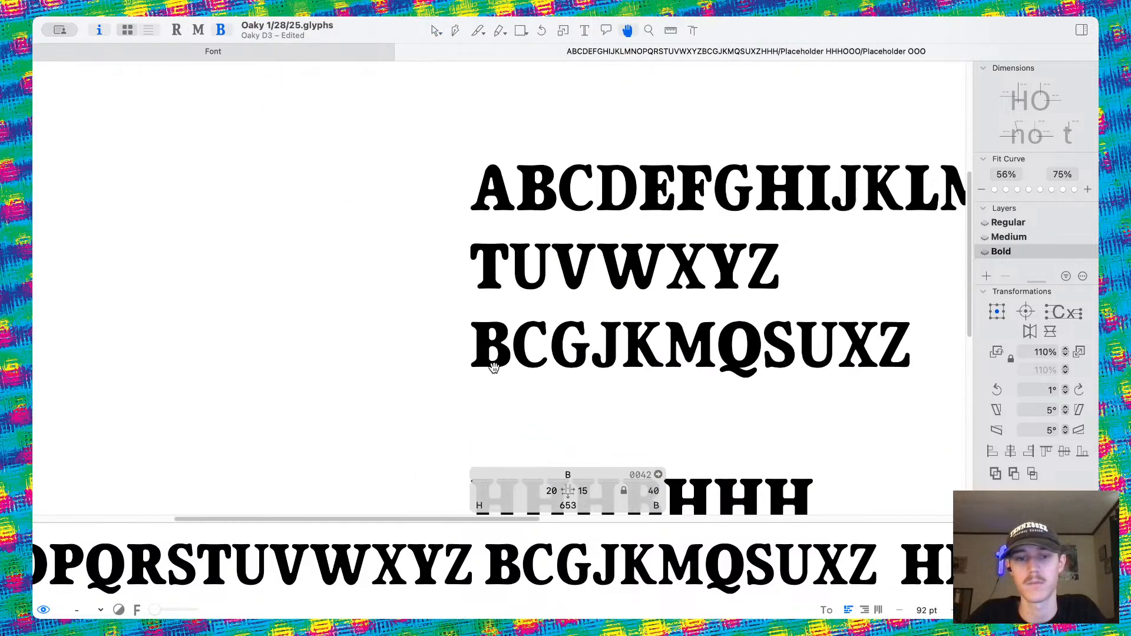
# Move the notch nodes and handles between the B's two bowls up by 3 units, and preview the result.
pyautogui.scroll(3, 478, 307)
pyautogui.scroll(4, 478, 308)
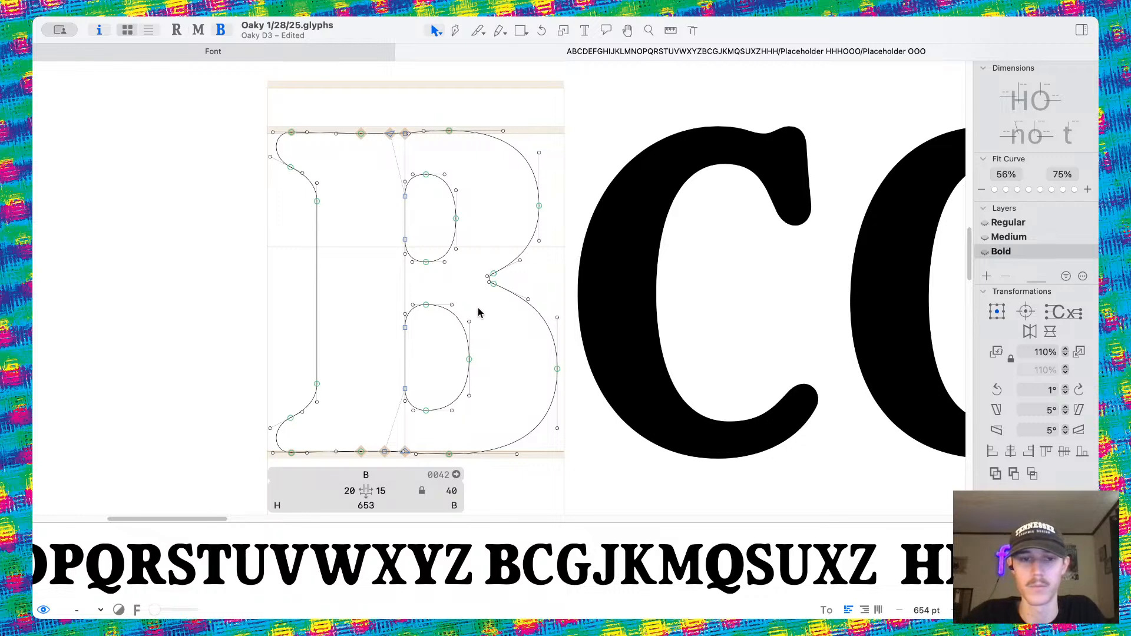
pyautogui.press('space')
pyautogui.moveTo(477, 267); pyautogui.dragTo(510, 306)
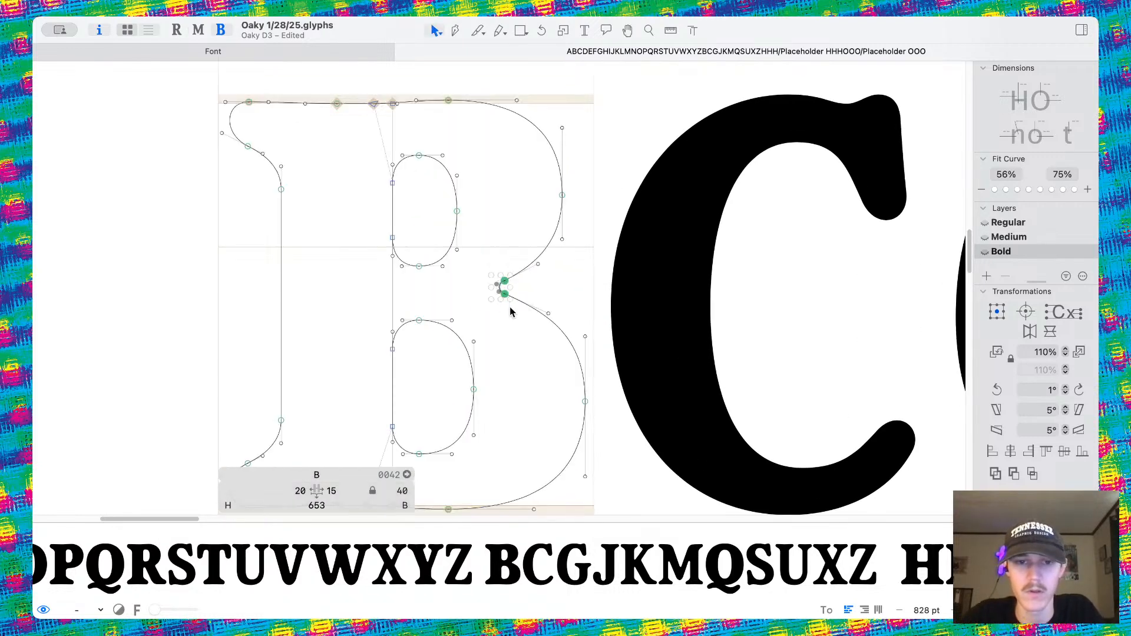
pyautogui.press('space')
pyautogui.scroll(-3, 510, 306)
pyautogui.scroll(-3, 510, 307)
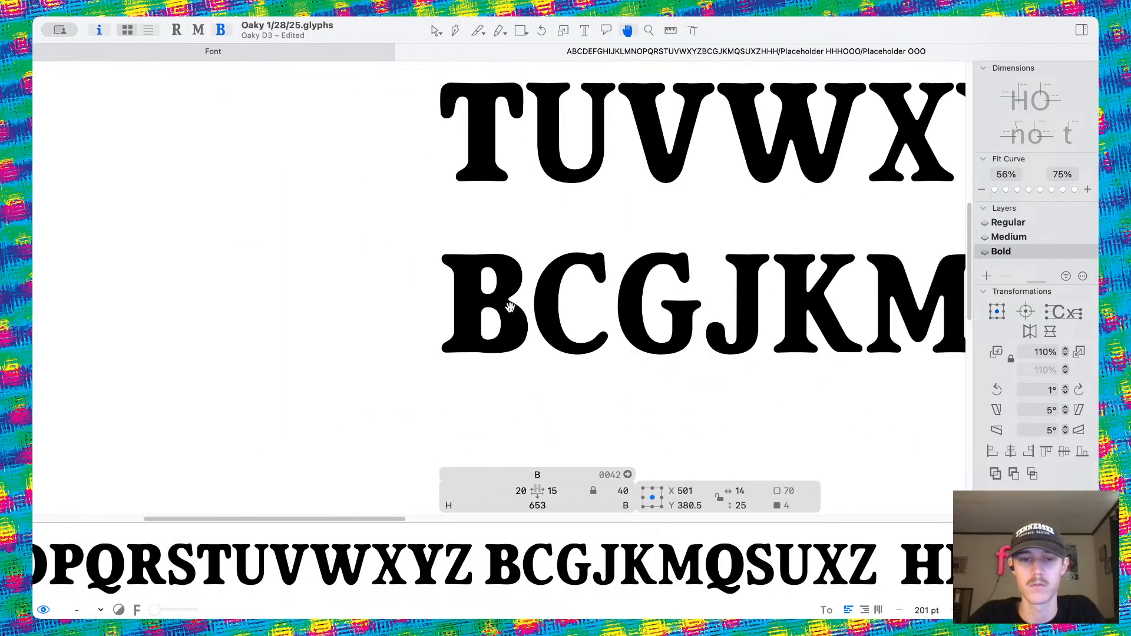
pyautogui.scroll(3, 452, 290)
pyautogui.press('space')
pyautogui.press('Up')
pyautogui.press('Up')
pyautogui.press('Up')
pyautogui.press('Up')
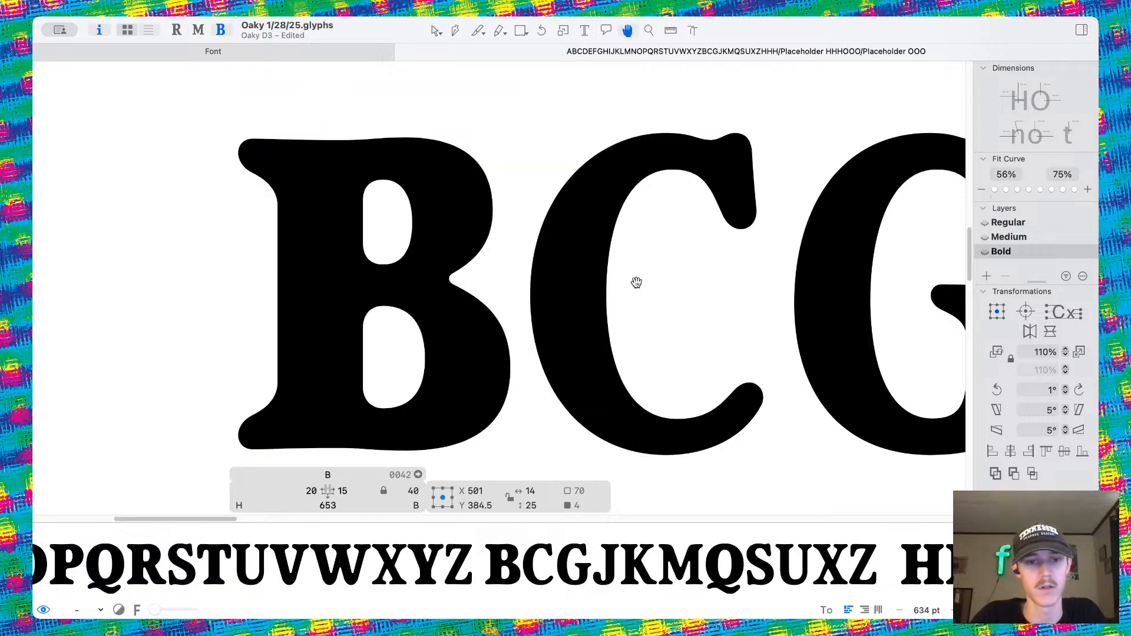
pyautogui.press('Down')
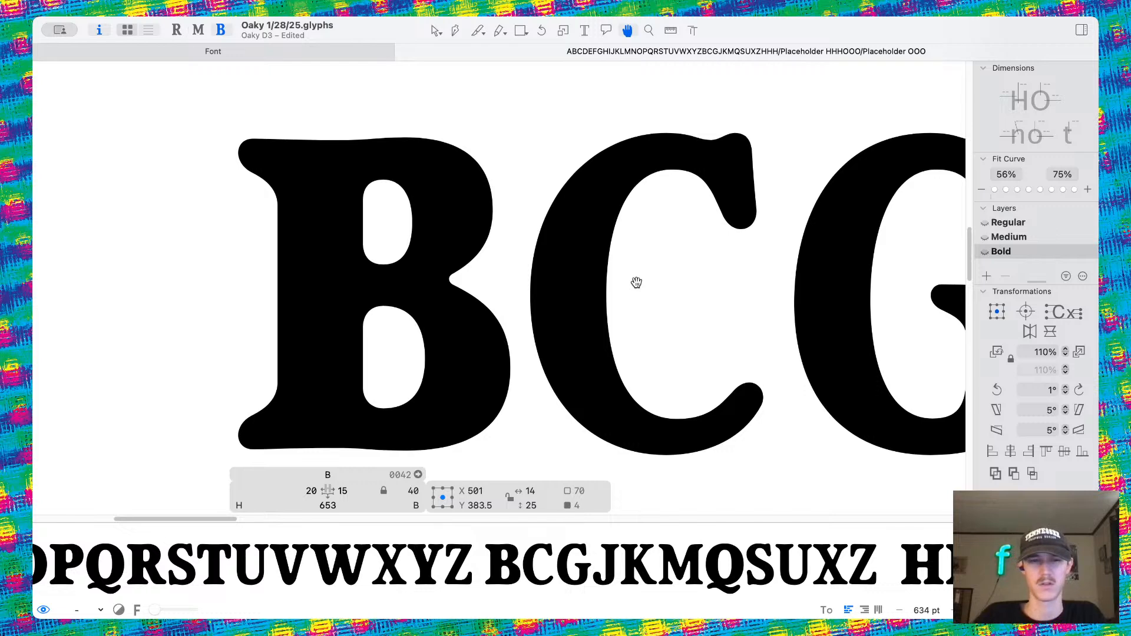
pyautogui.scroll(-5, 636, 283)
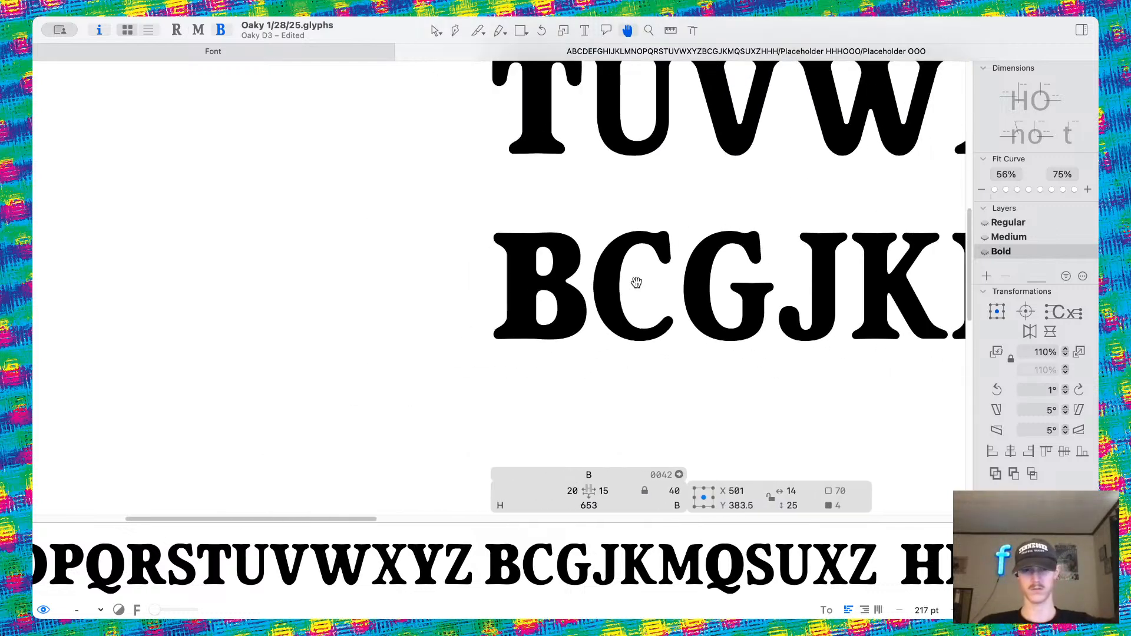
# Move the B's top-edge and bottom-edge nodes just left of the counters 20 units left together, and save the font file.
pyautogui.scroll(6, 533, 234)
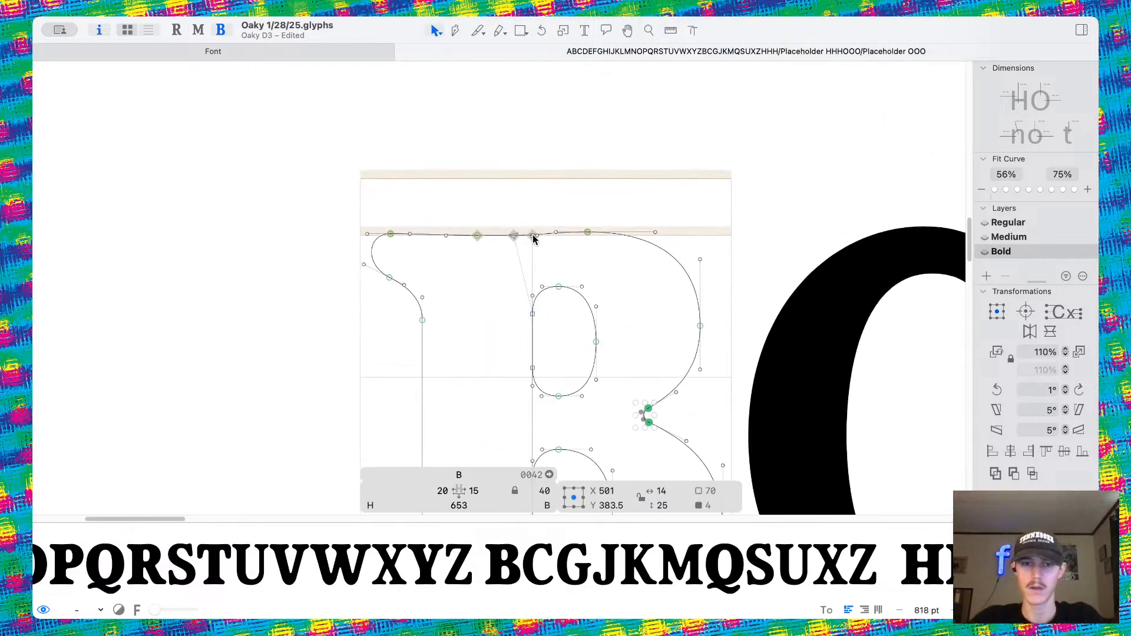
pyautogui.click(513, 236)
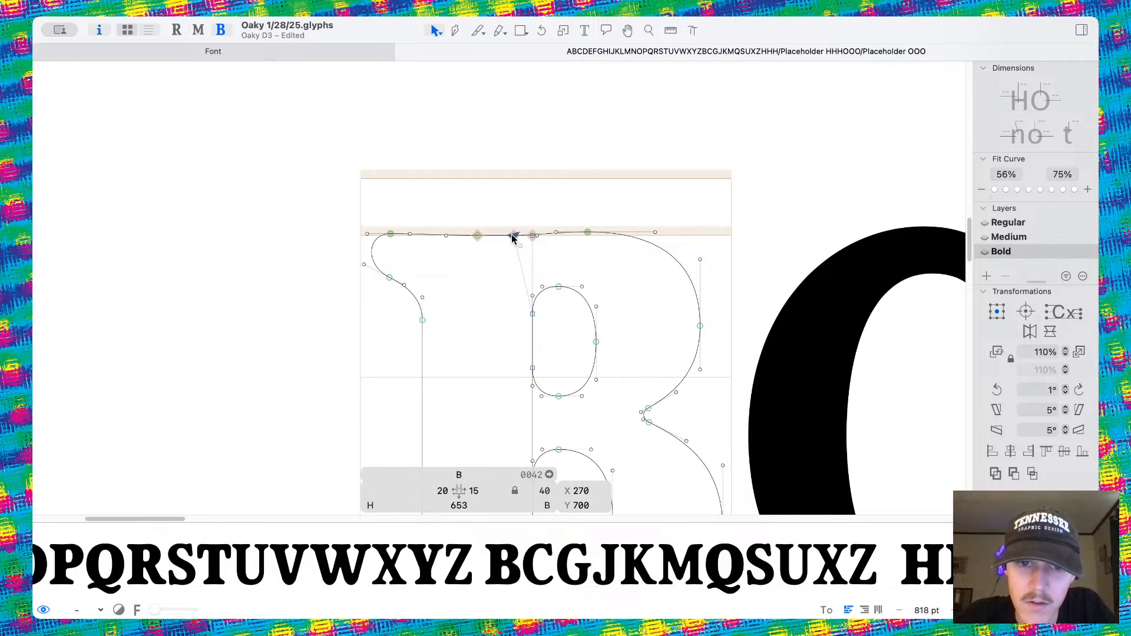
pyautogui.scroll(-5, 512, 236)
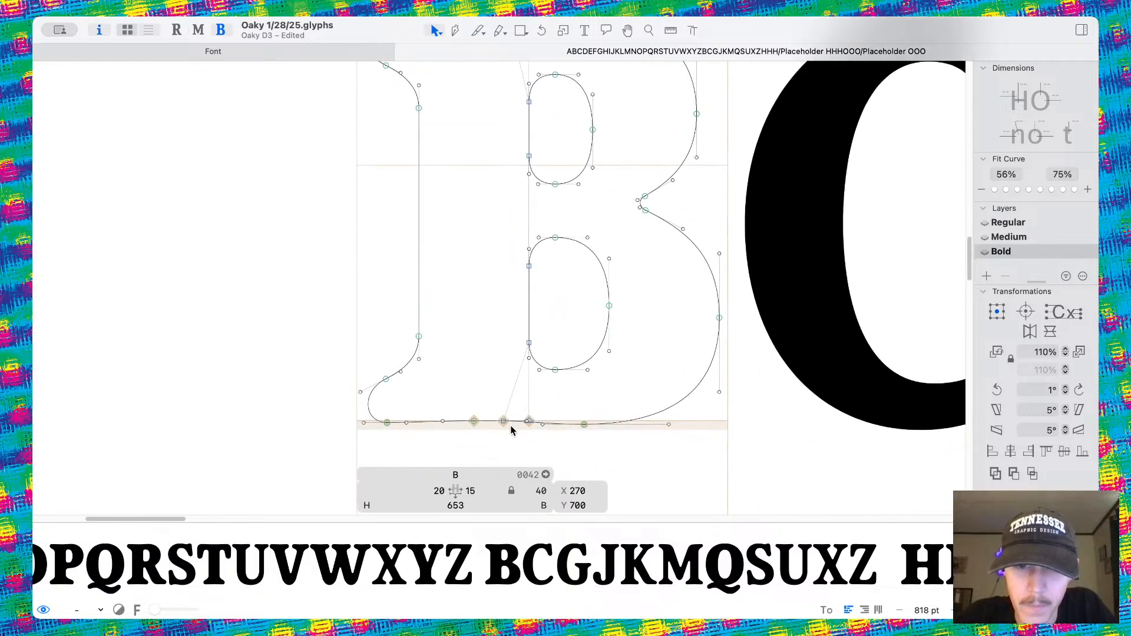
pyautogui.keyDown('shift'); pyautogui.click(504, 421); pyautogui.keyUp('shift')
pyautogui.hotkey('shift', 'Left')
pyautogui.hotkey('shift', 'Left')
pyautogui.scroll(-5, 500, 359)
pyautogui.press('space')
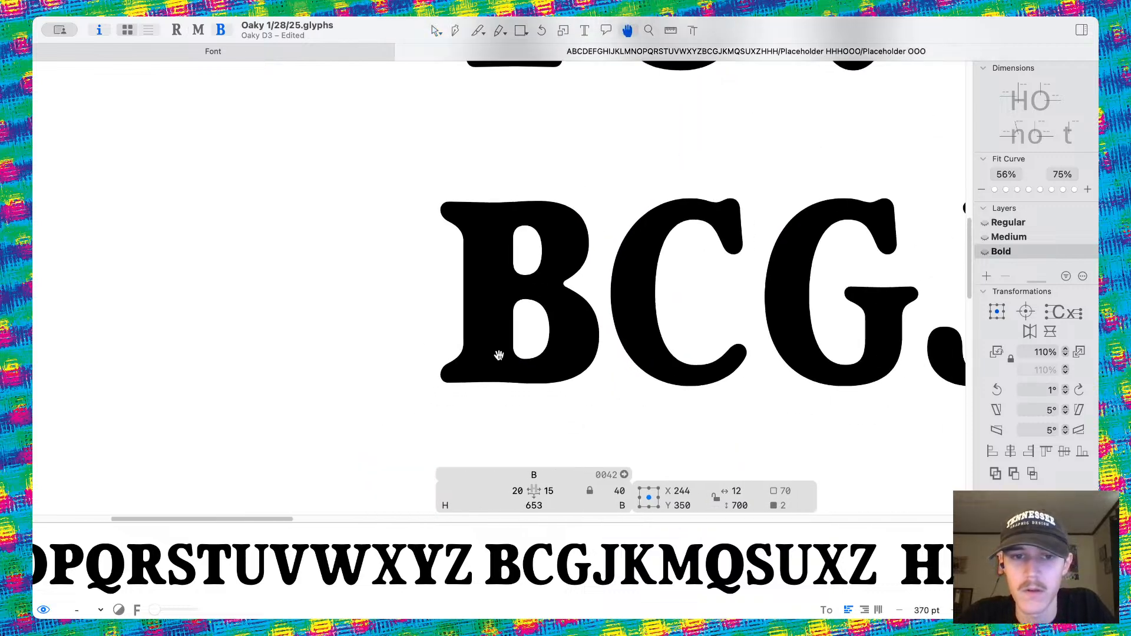
pyautogui.scroll(-5, 551, 270)
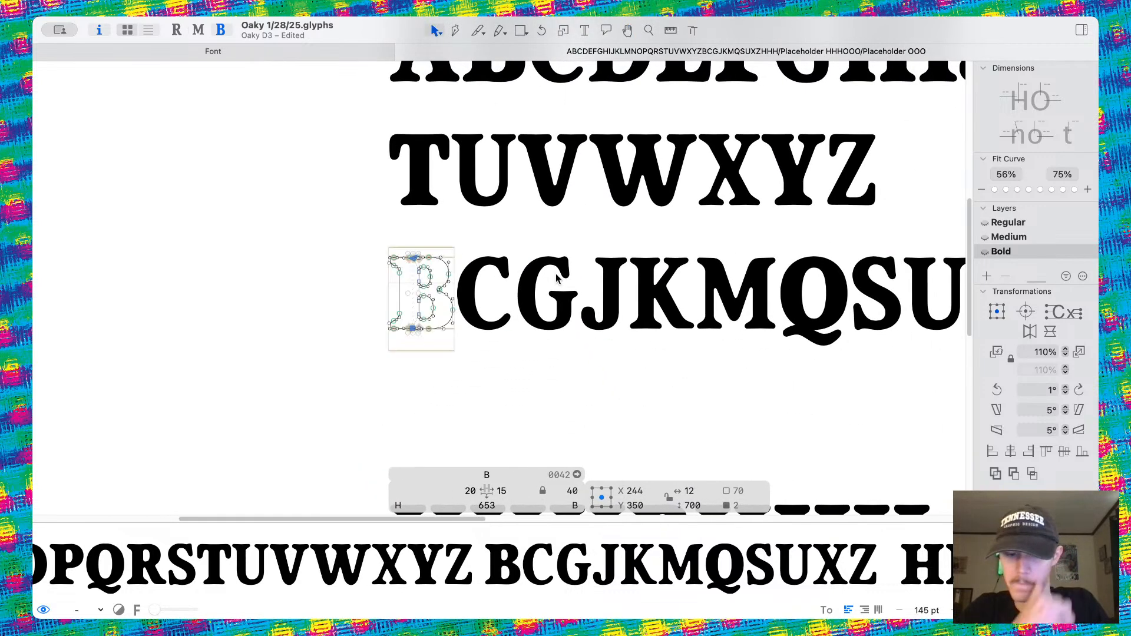
pyautogui.press('super+s')
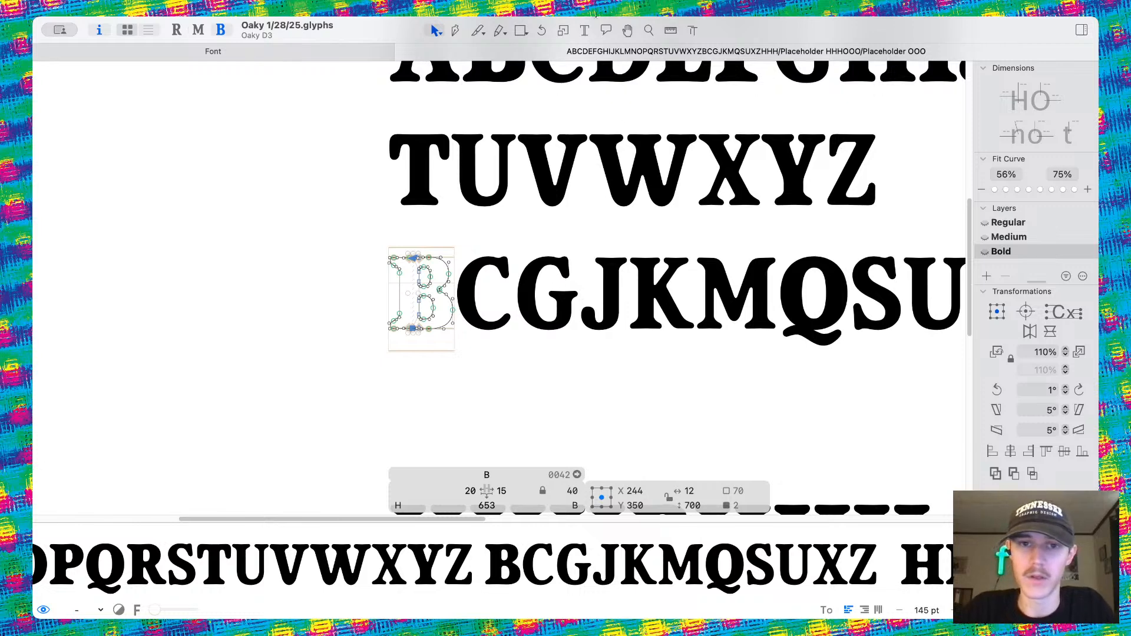
# Check the B's spacing in the Medium and Regular masters, and set the Bold B's right sidebearing to 20.
pyautogui.click(583, 32)
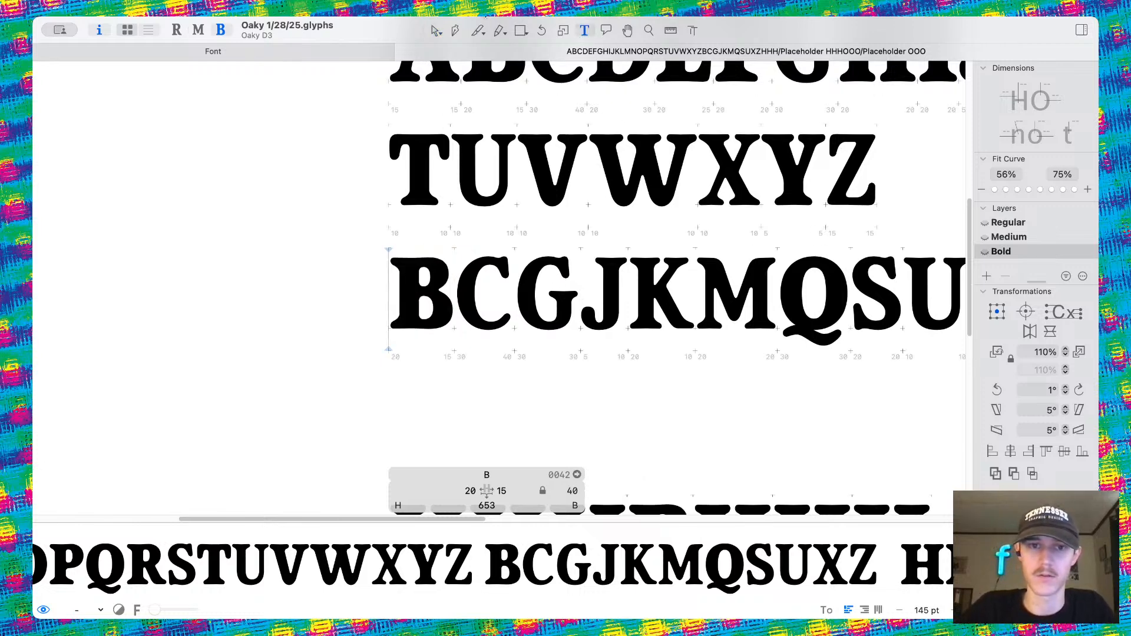
pyautogui.click(437, 33)
pyautogui.press('super+2')
pyautogui.press('super+1')
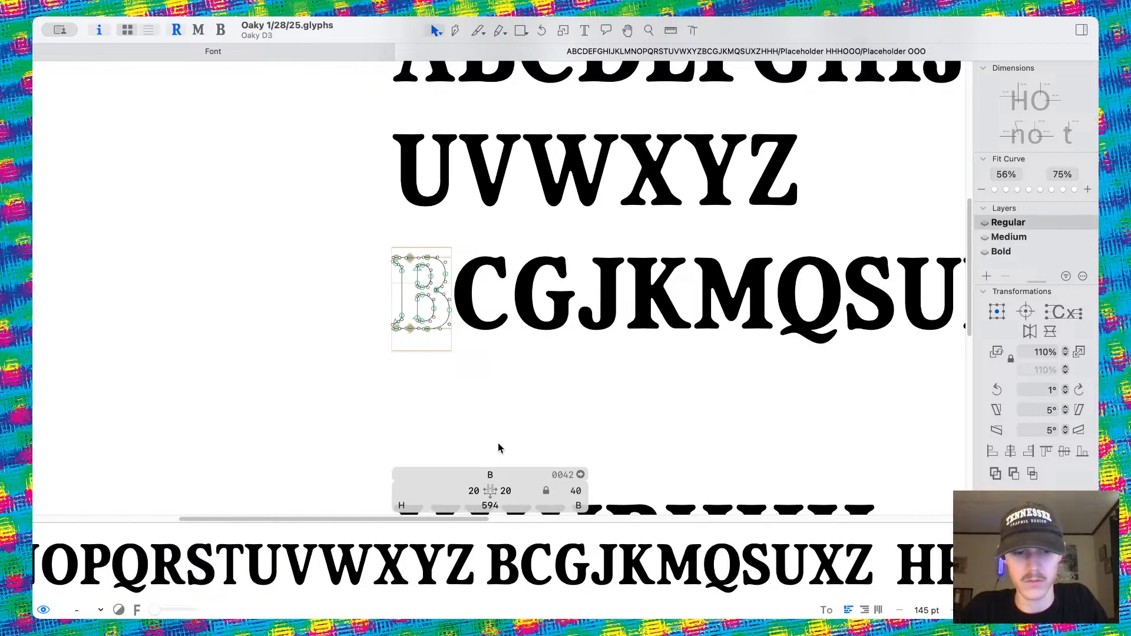
pyautogui.press('super+3')
pyautogui.click(505, 491)
pyautogui.press('Return')
# Remove B and Q from the working line of letters below the alphabet, and review the bold uppercase set.
pyautogui.press('t')
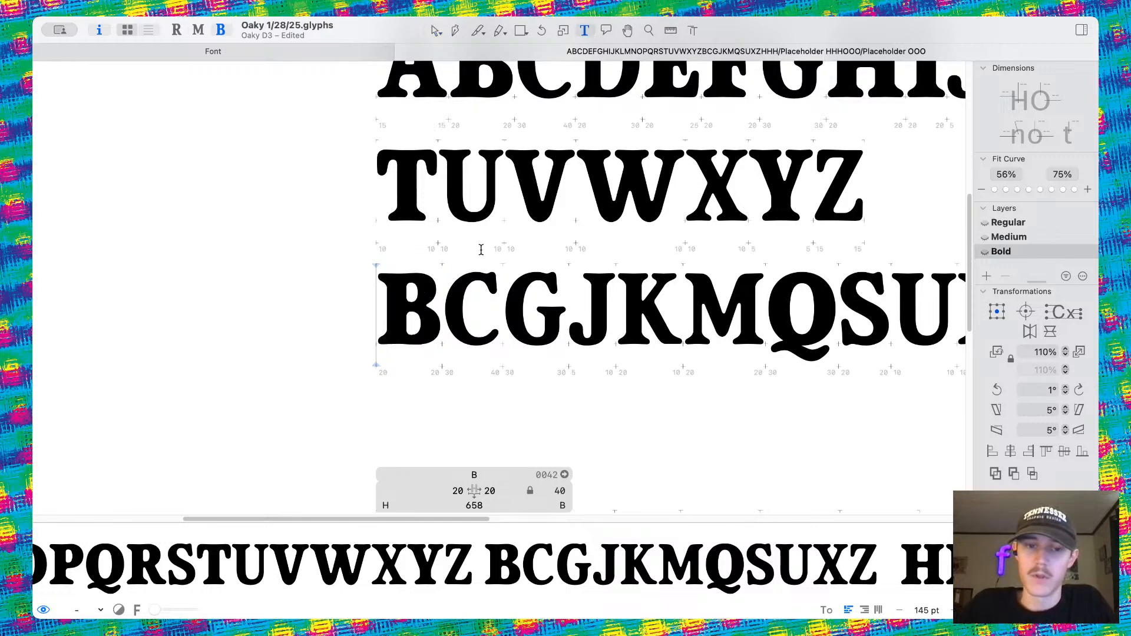
pyautogui.press('Delete')
pyautogui.click(766, 322)
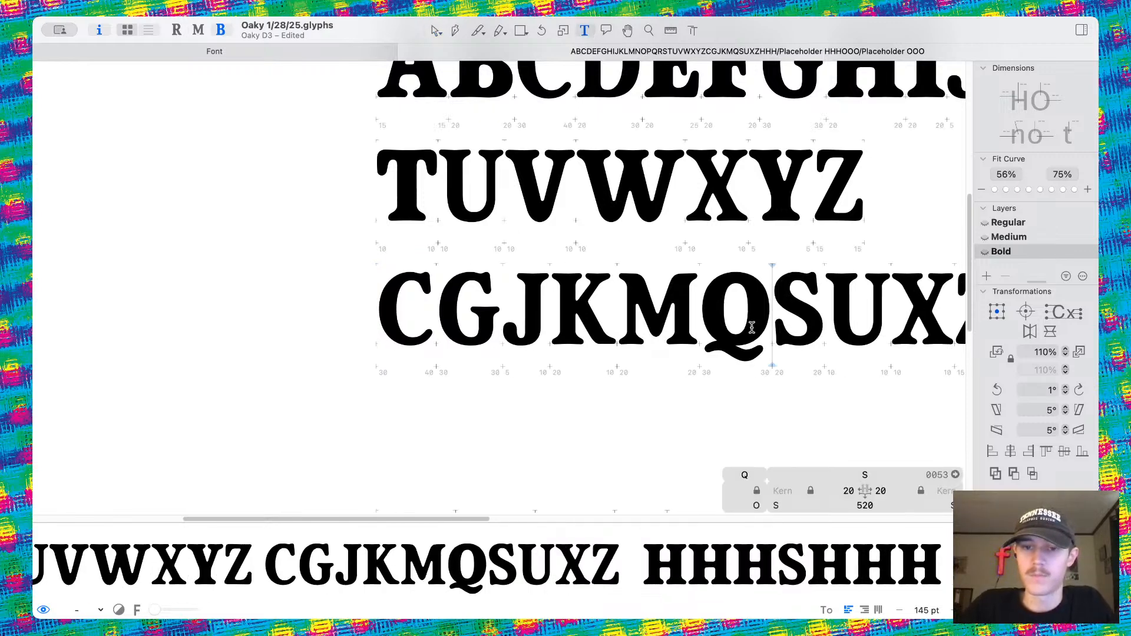
pyautogui.press('BackSpace')
pyautogui.scroll(-6, 618, 271)
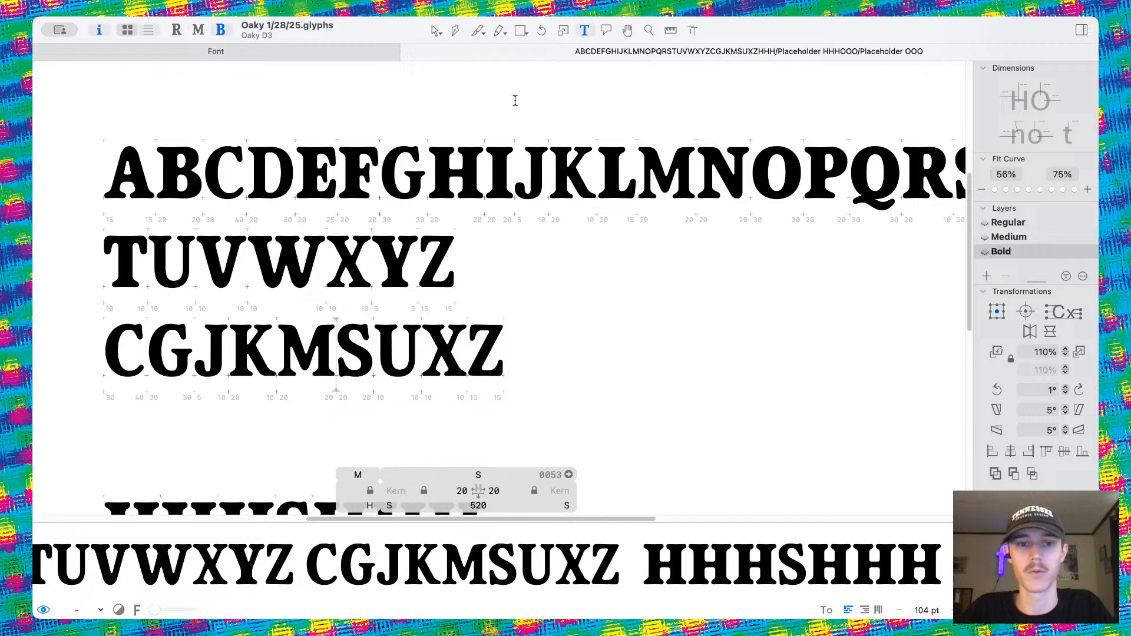
pyautogui.scroll(-10, 589, 267)
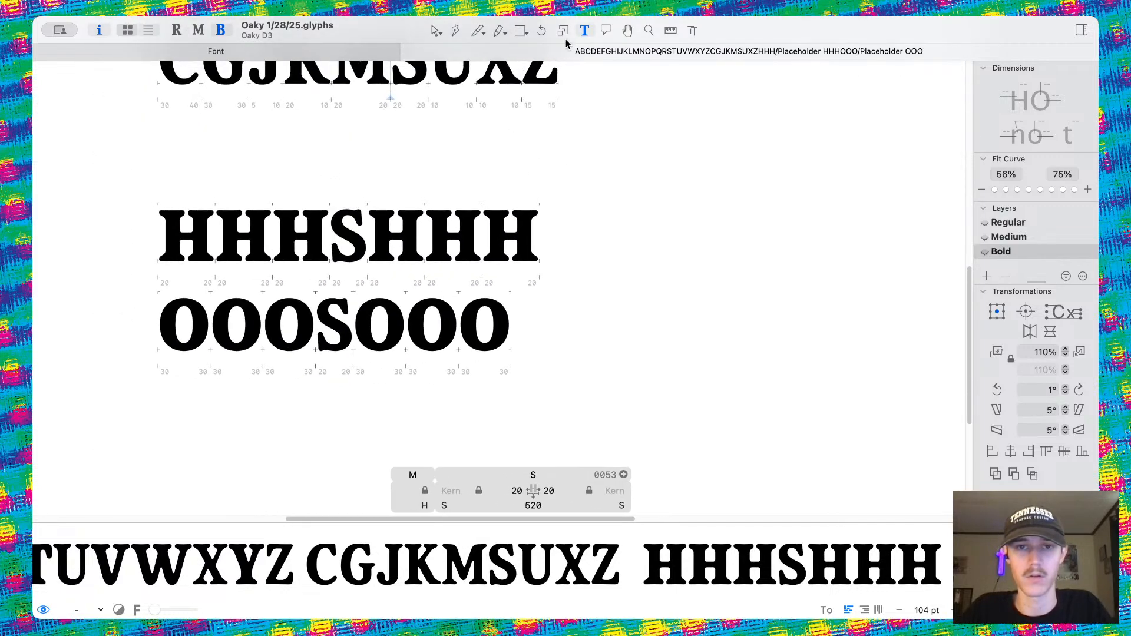
pyautogui.scroll(10, 570, 122)
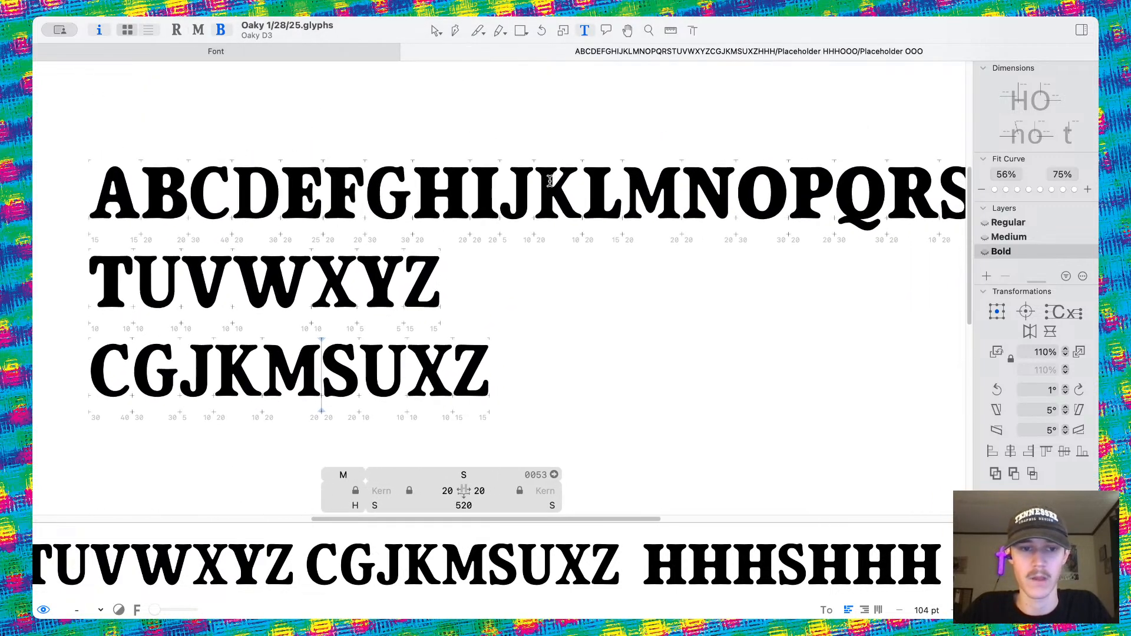
pyautogui.hscroll(2, 550, 181)
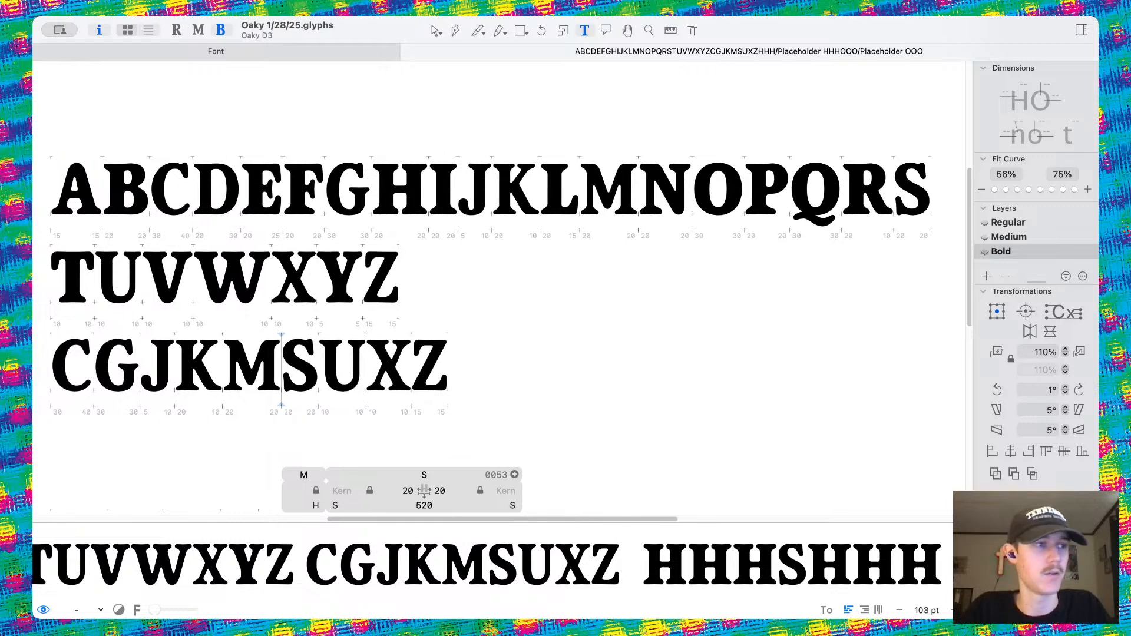